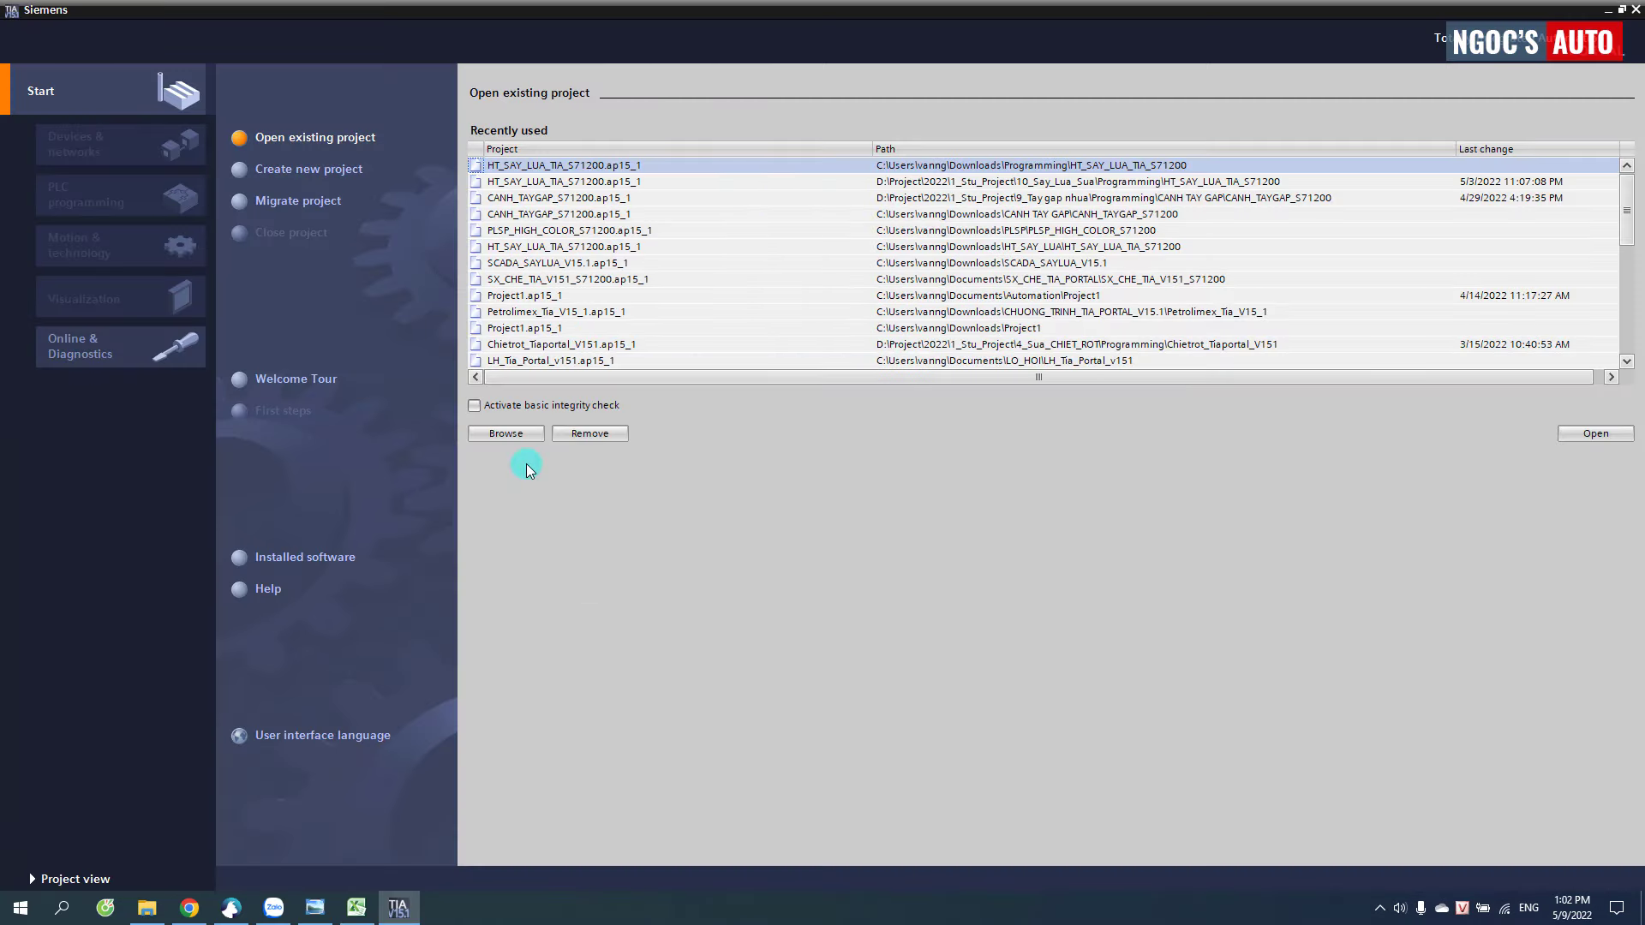
- Start a new project and name it PLSP_Color_S71200
left_click(370, 170)
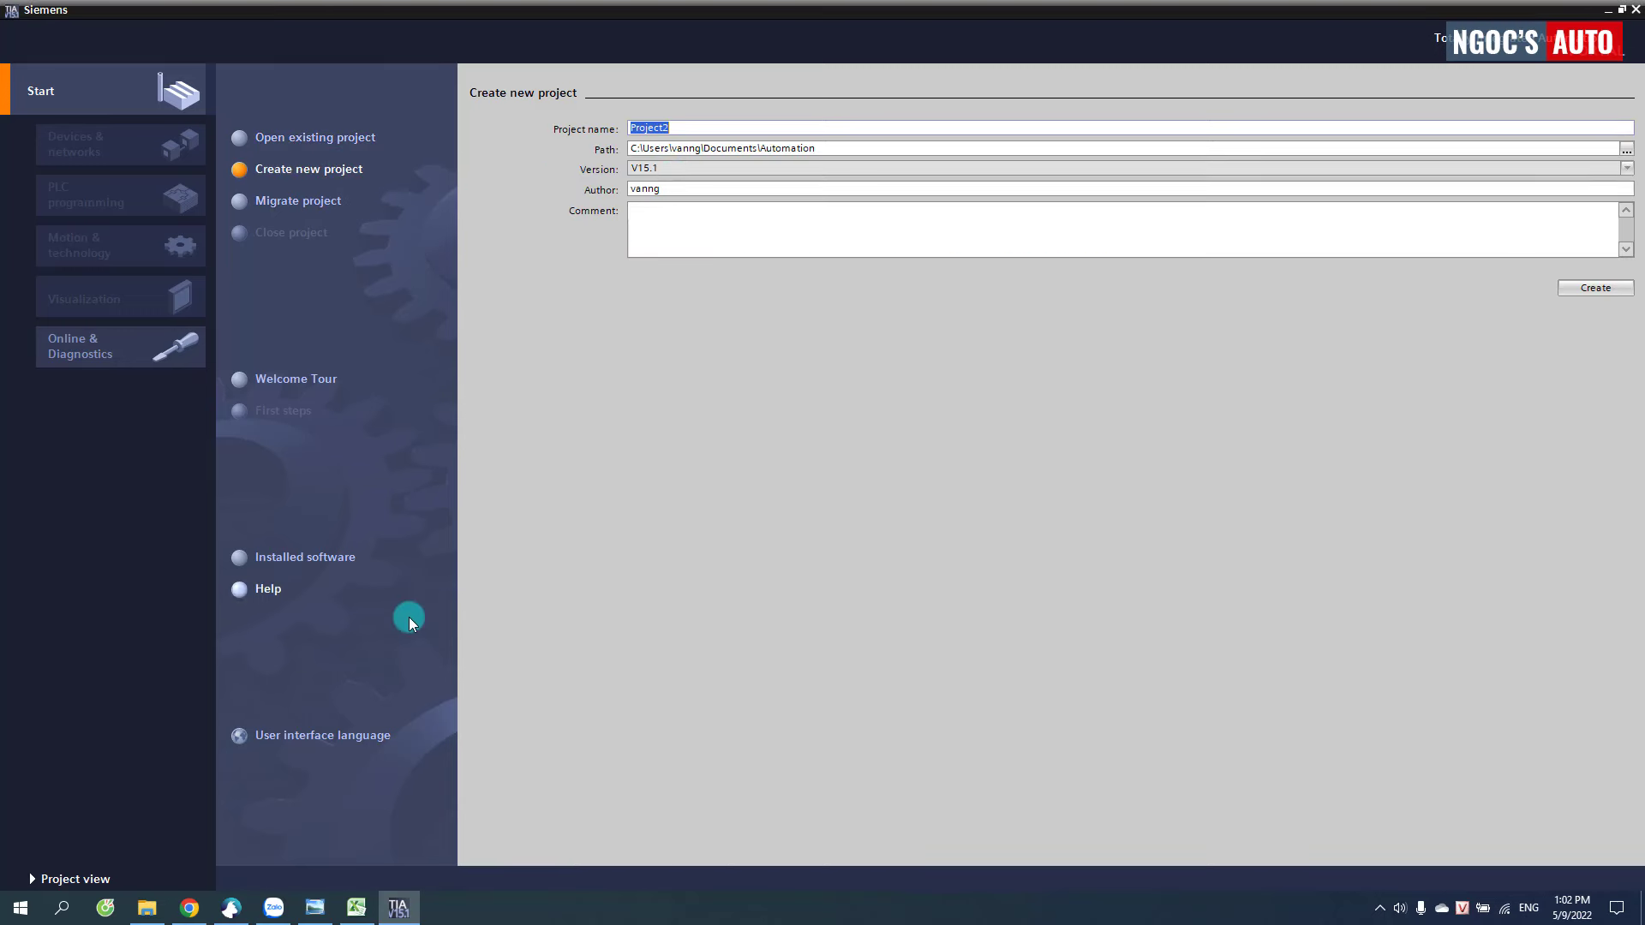
type("PLSP_Color_S712")
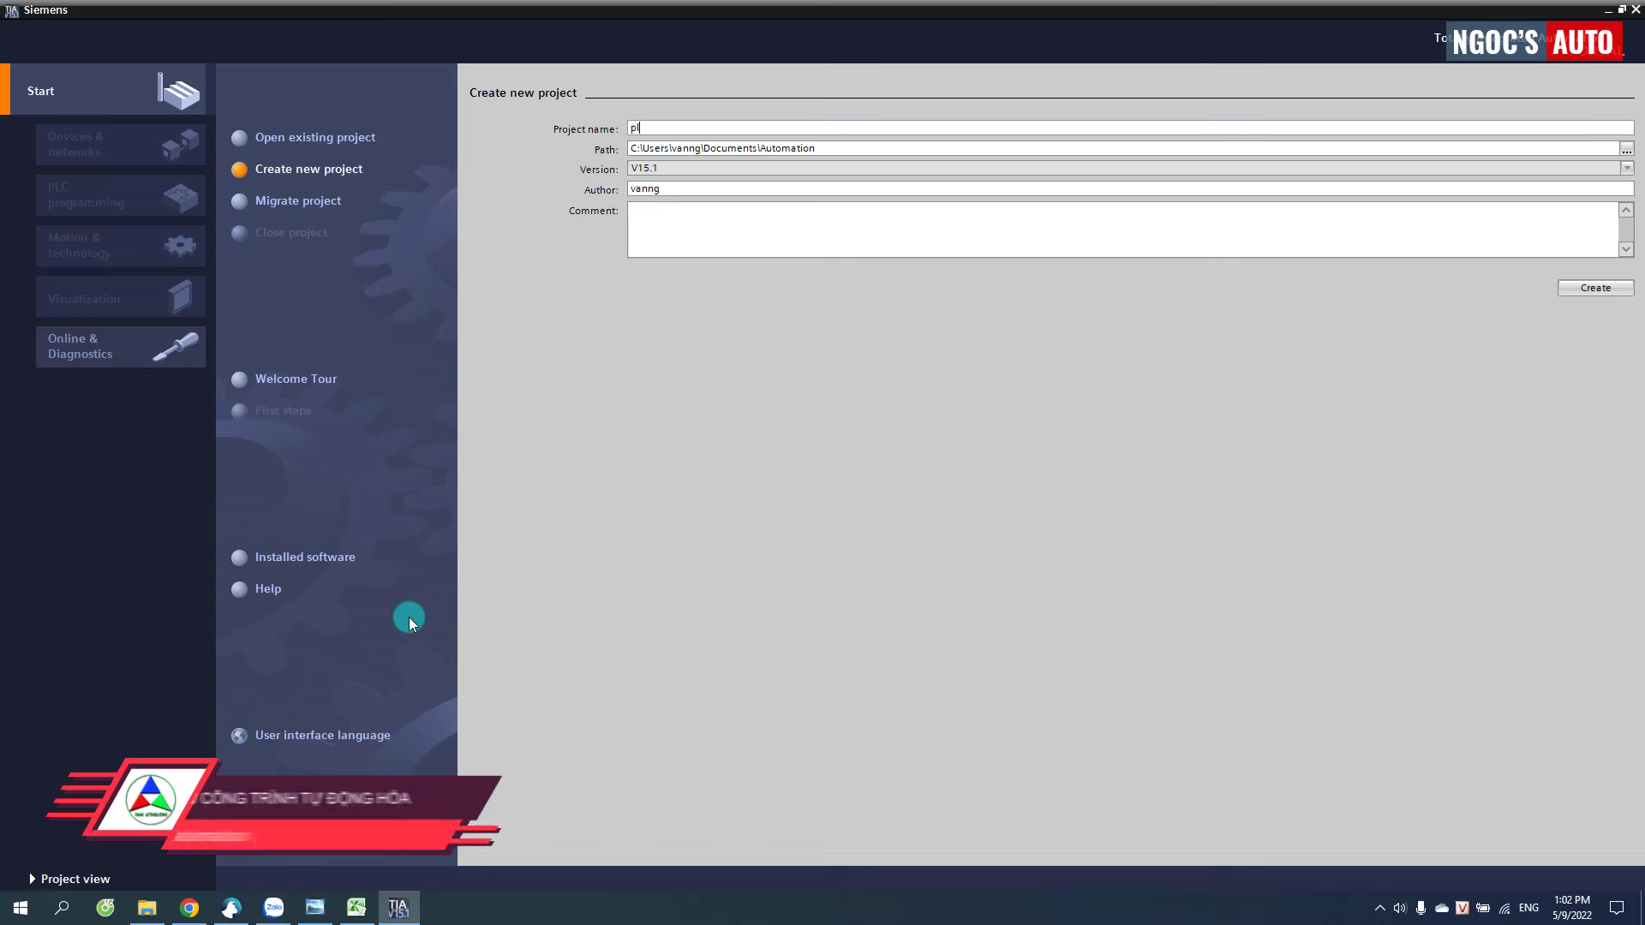
type("00")
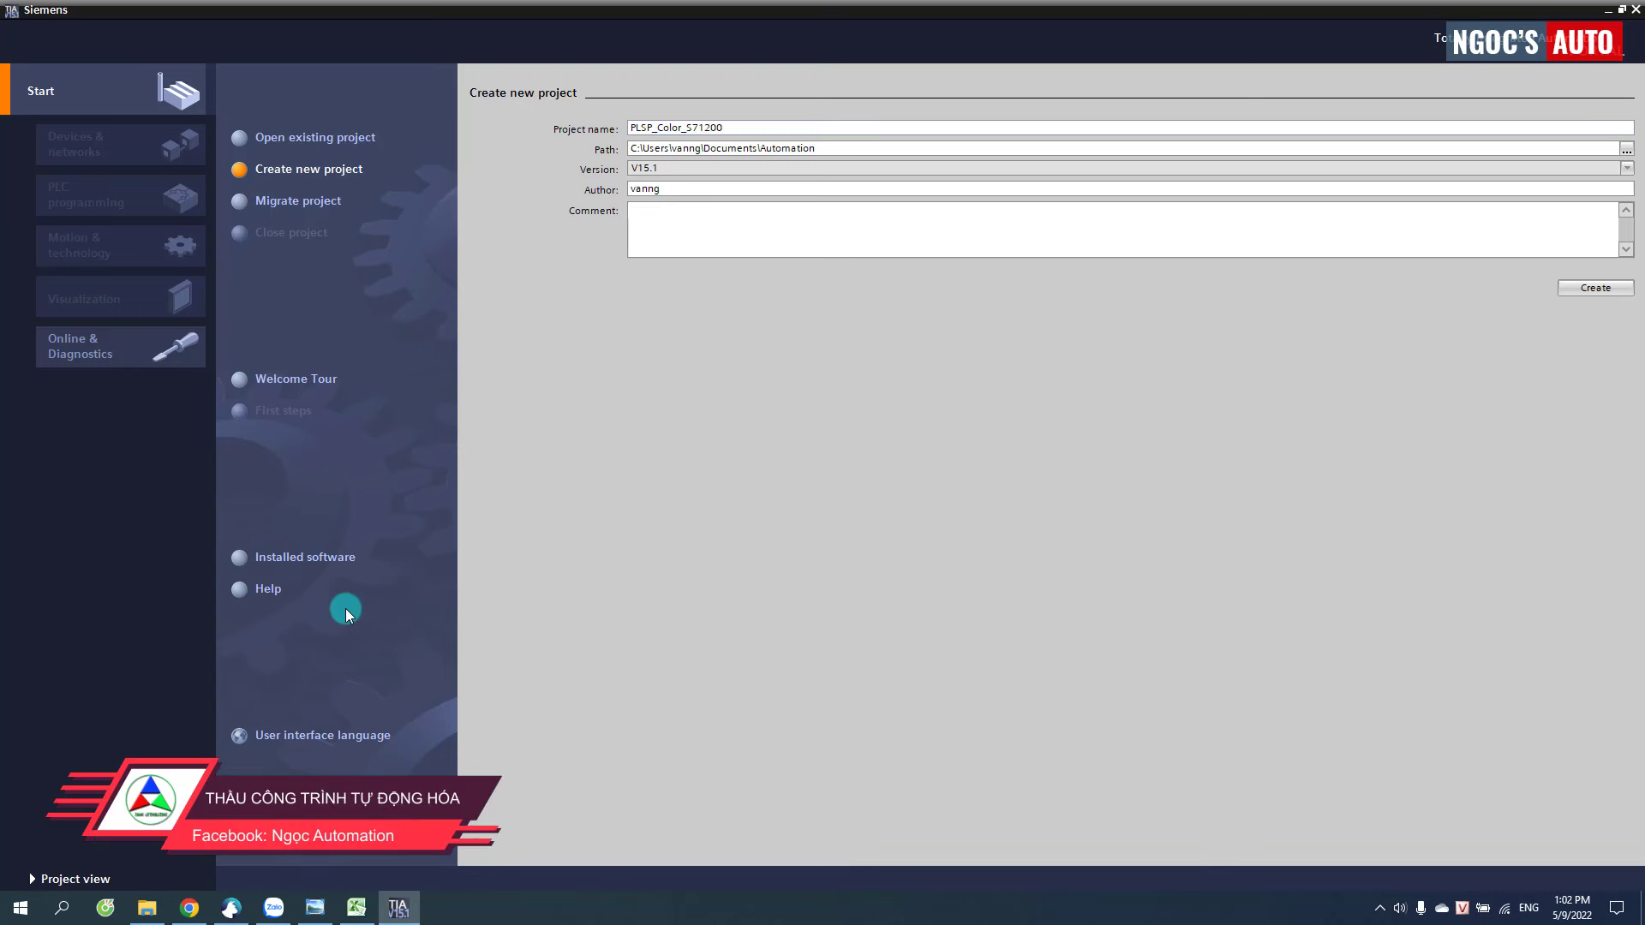
- Browse for the project path and select the PLSP folder inside Downloads
left_click(703, 148)
left_click(1626, 150)
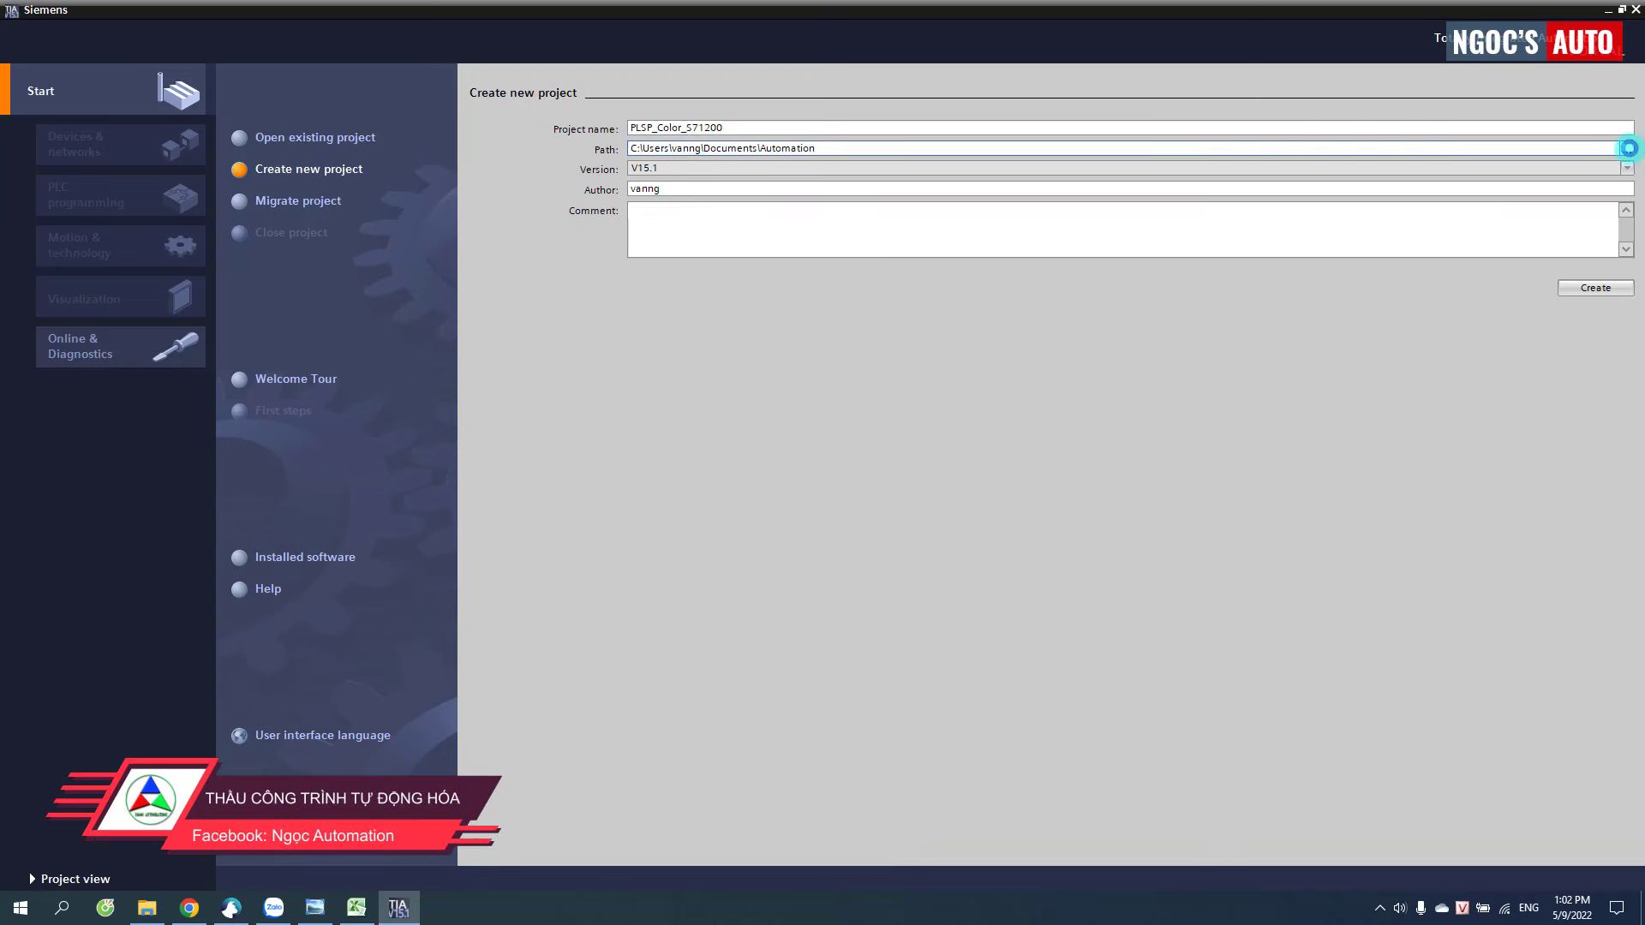
scroll(765, 490, "down", 2)
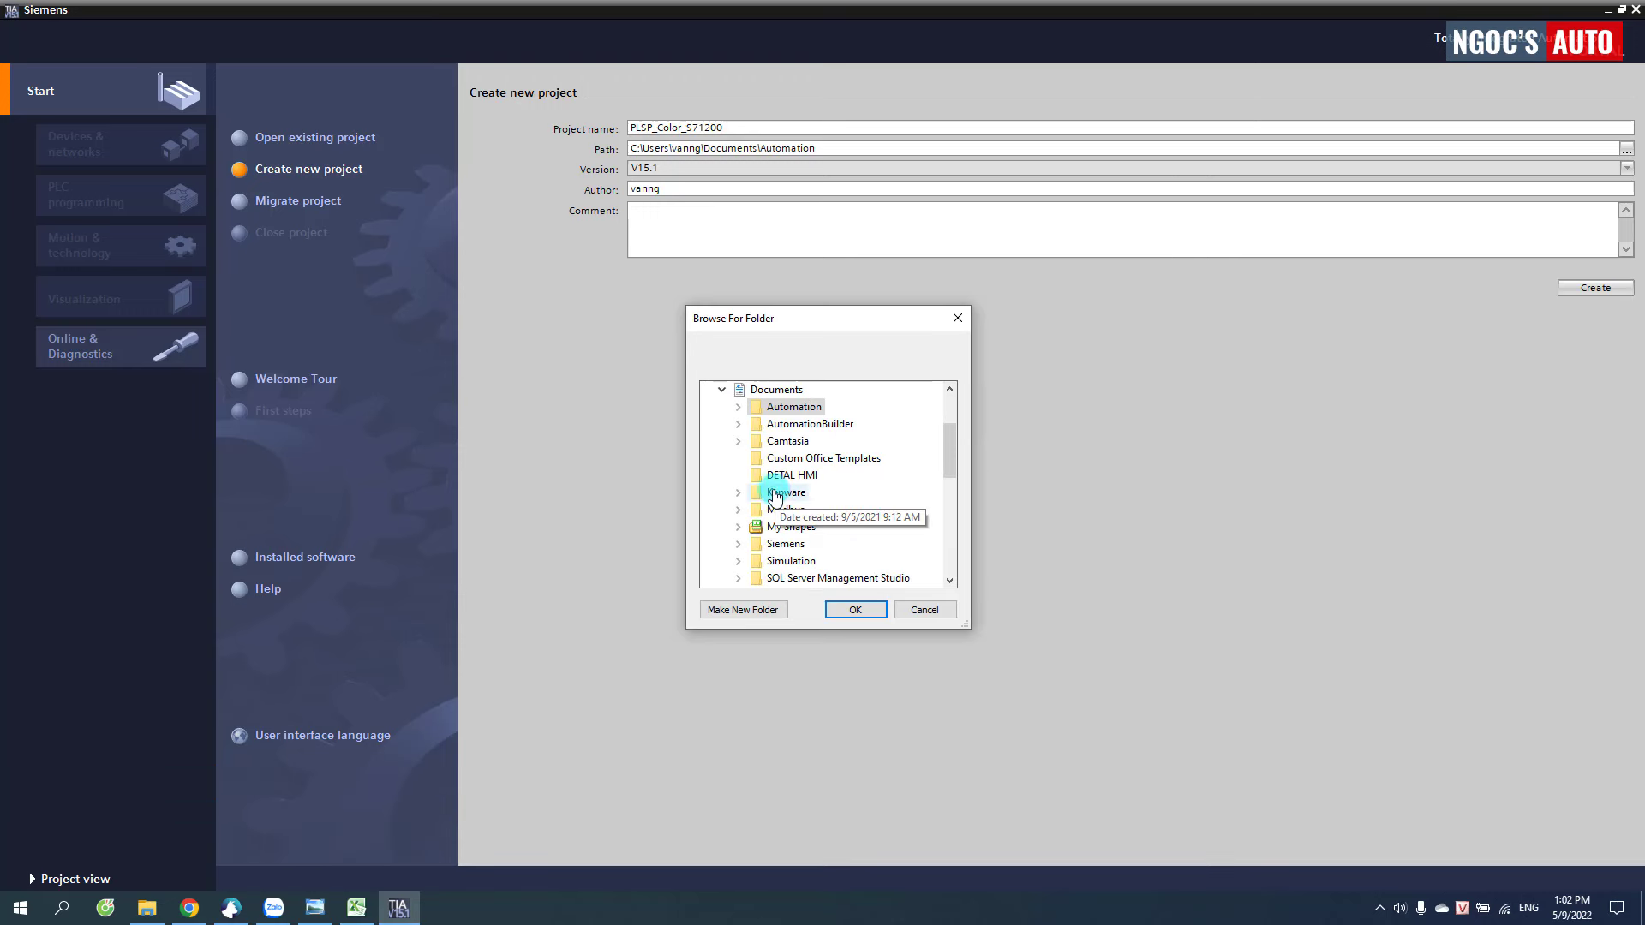
left_click(721, 390)
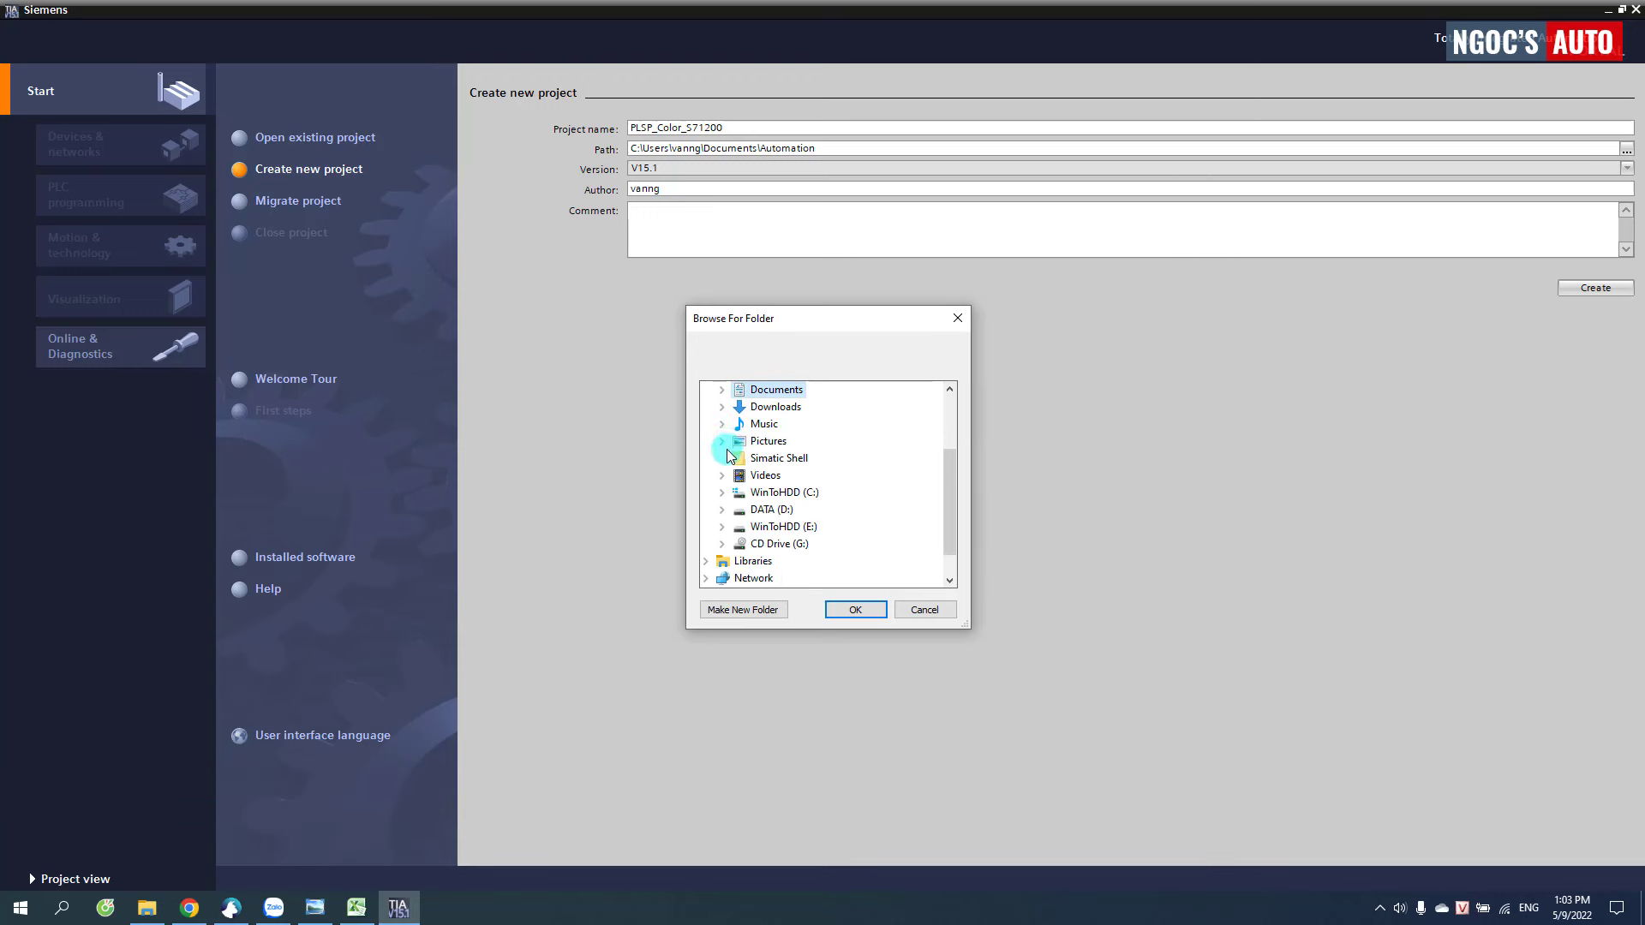
left_click(721, 406)
left_click(780, 424)
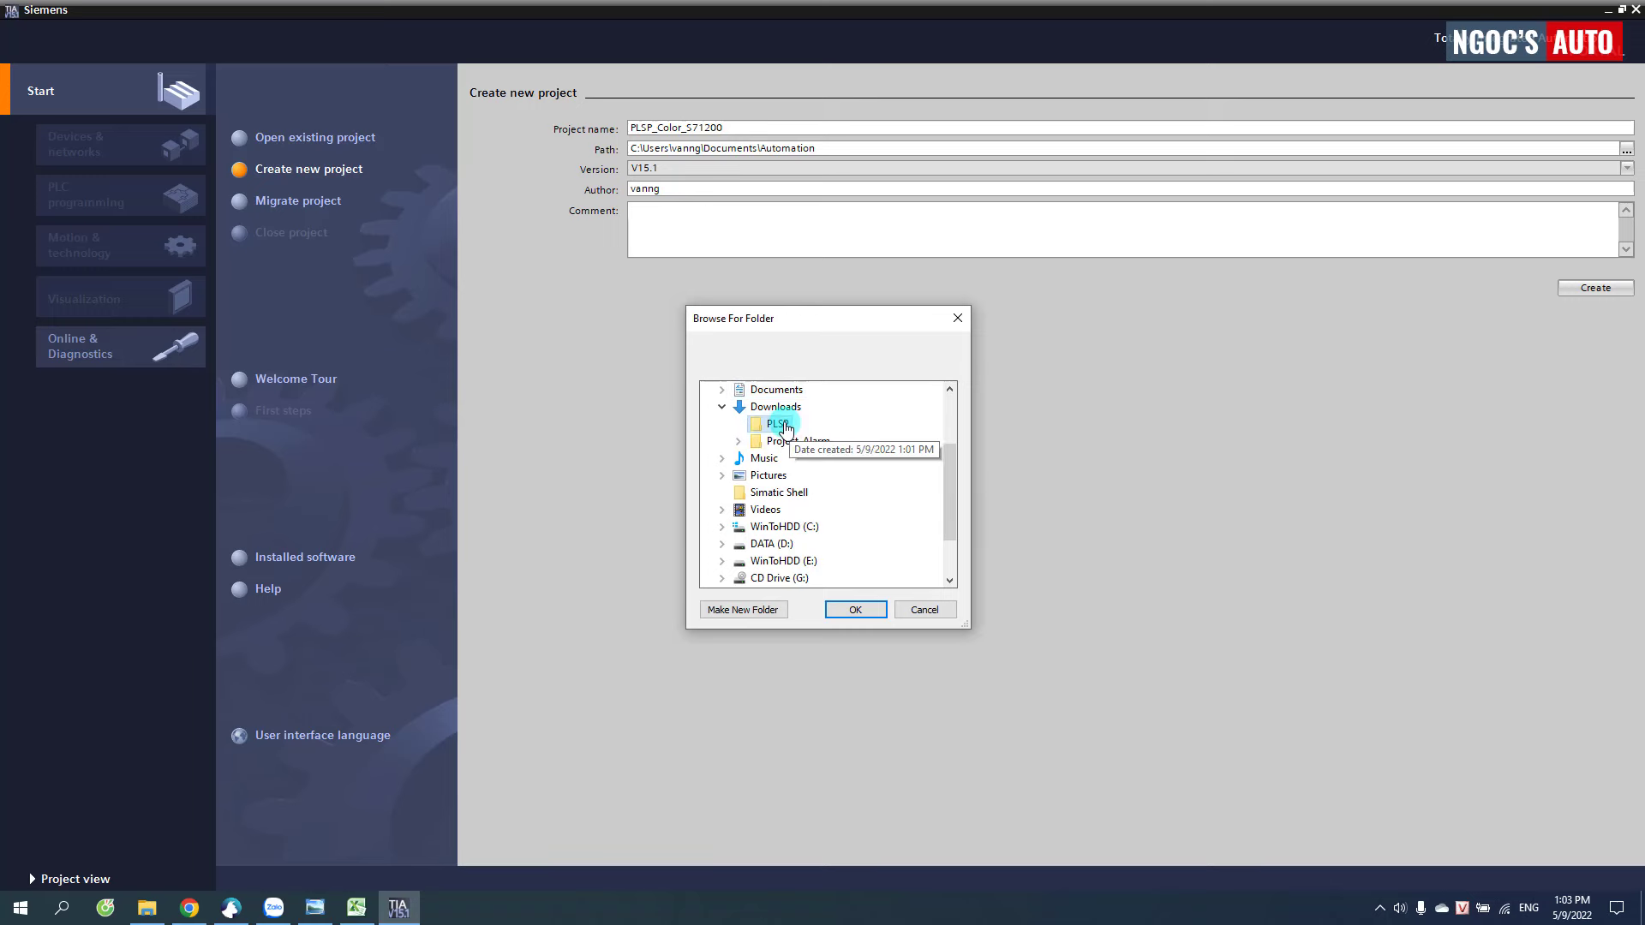
- Switch to File Explorer and look inside the PLSP folder in Downloads
left_click(147, 907)
left_click(181, 215)
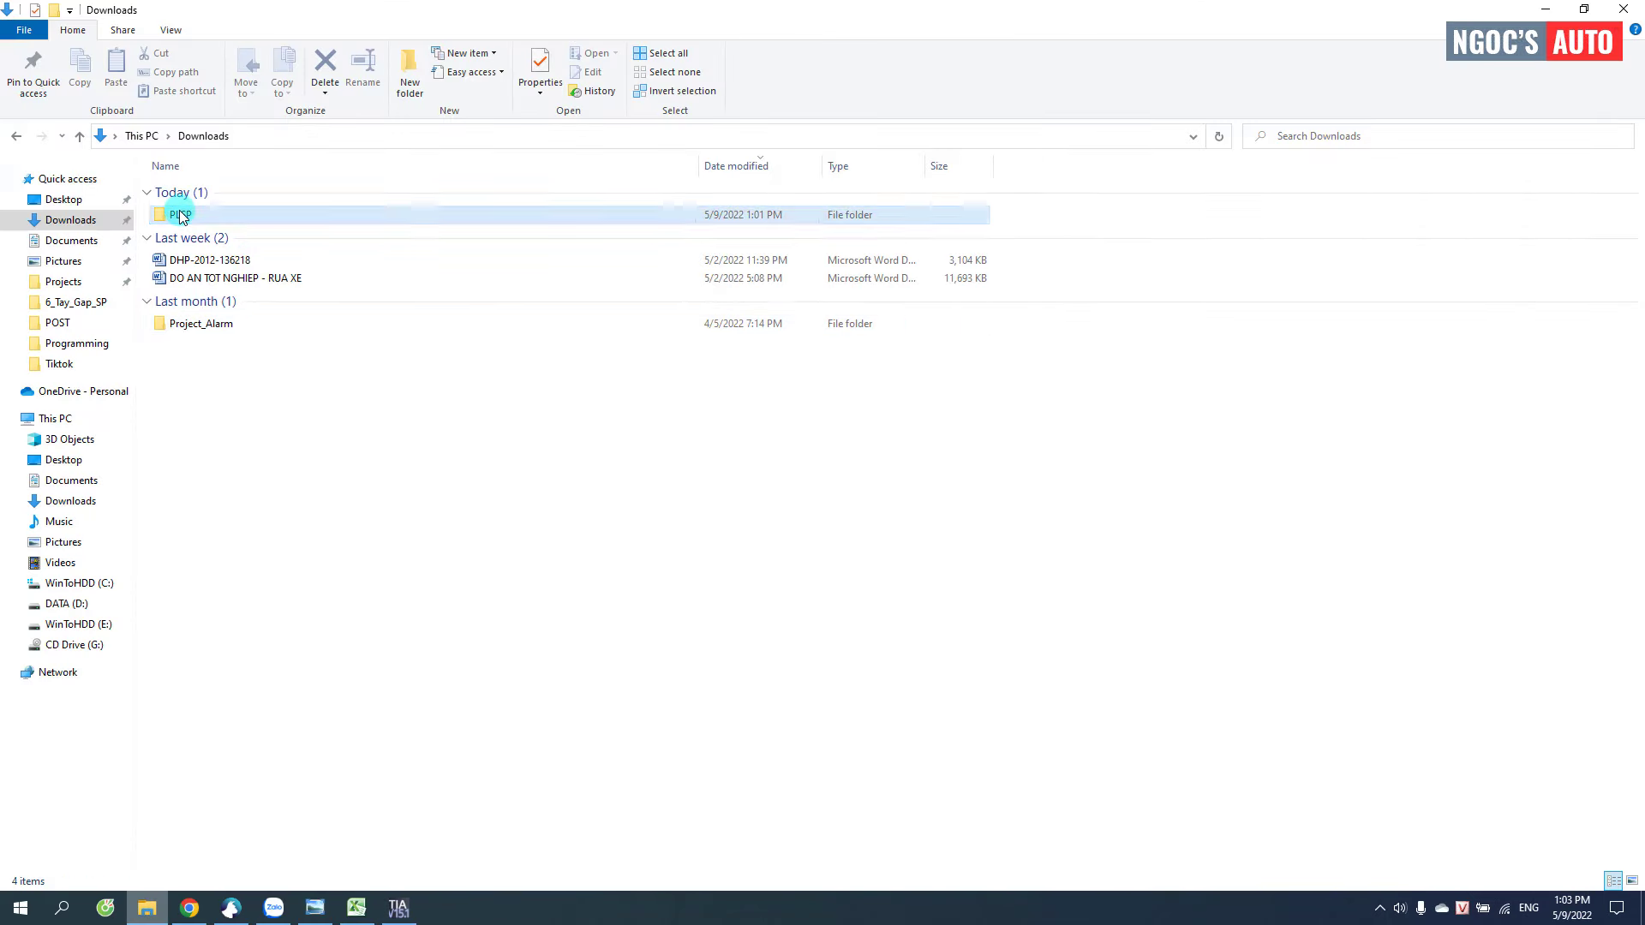
double_click(181, 215)
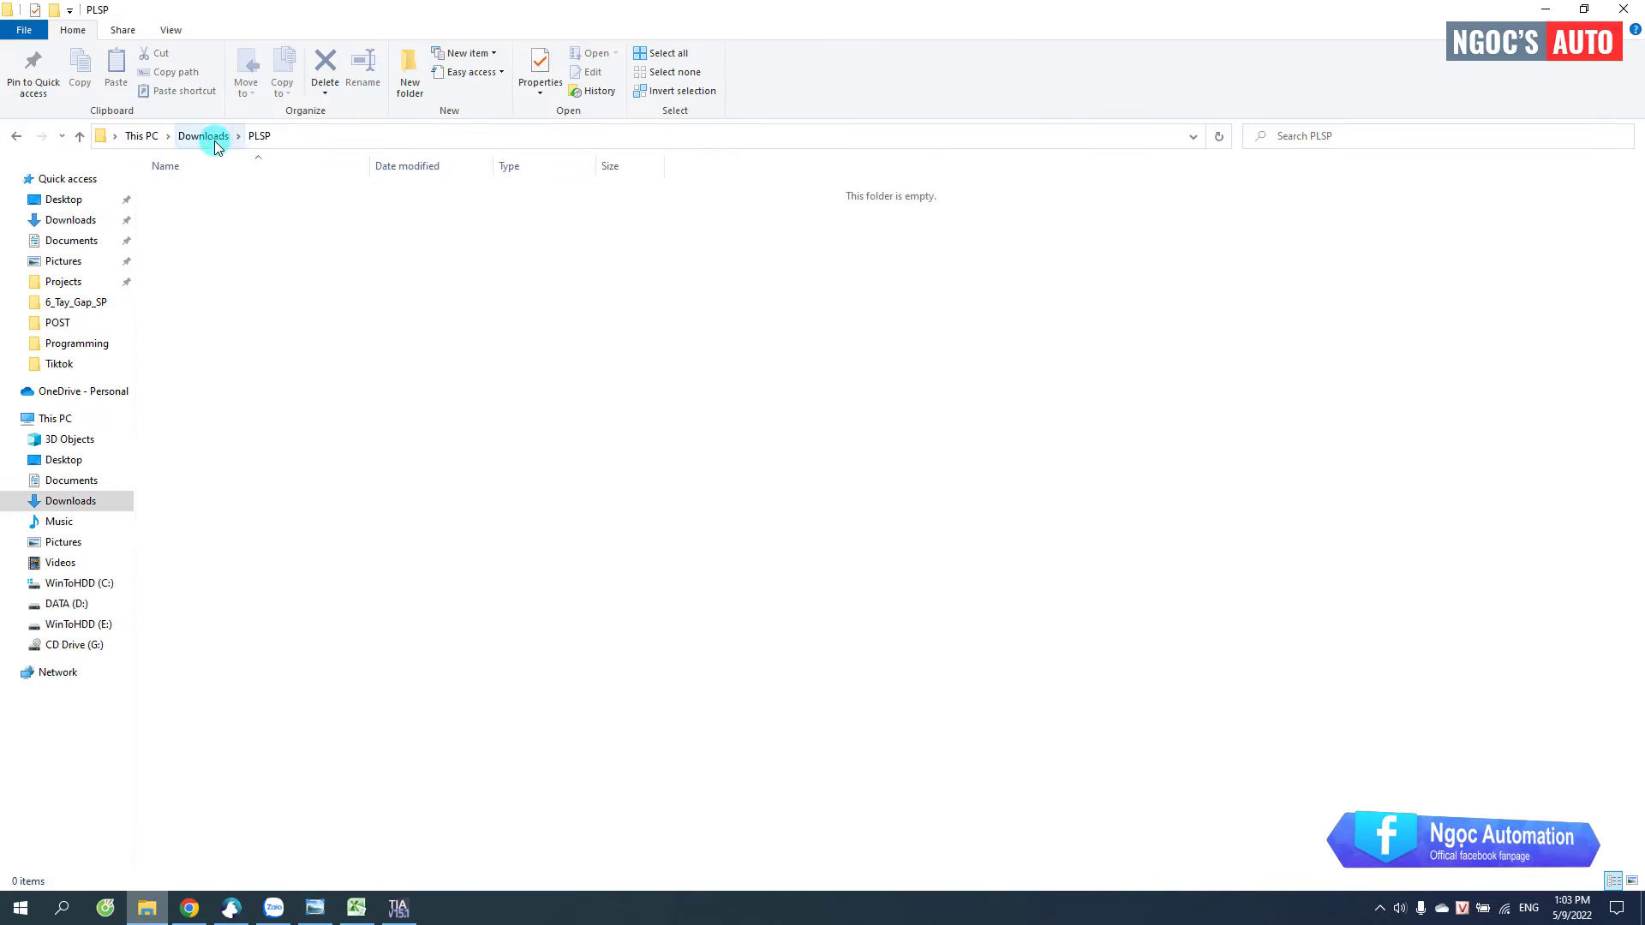
left_click(1546, 8)
- Back in TIA Portal, confirm the PLSP folder as the project path and create the project
left_click(770, 427)
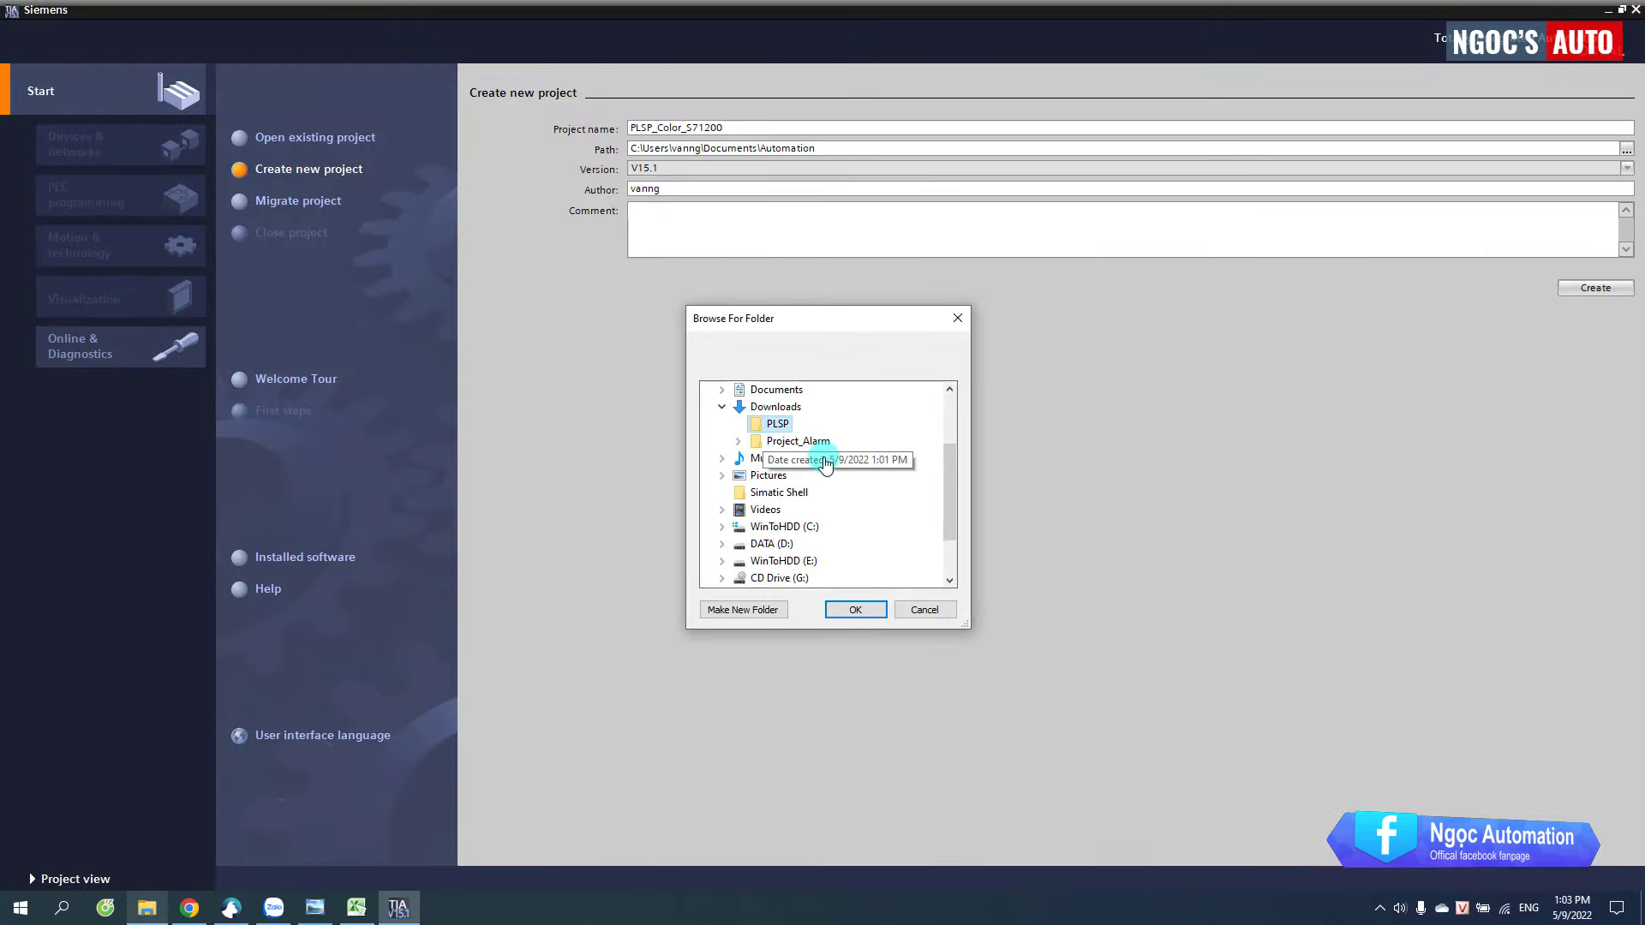
left_click(848, 610)
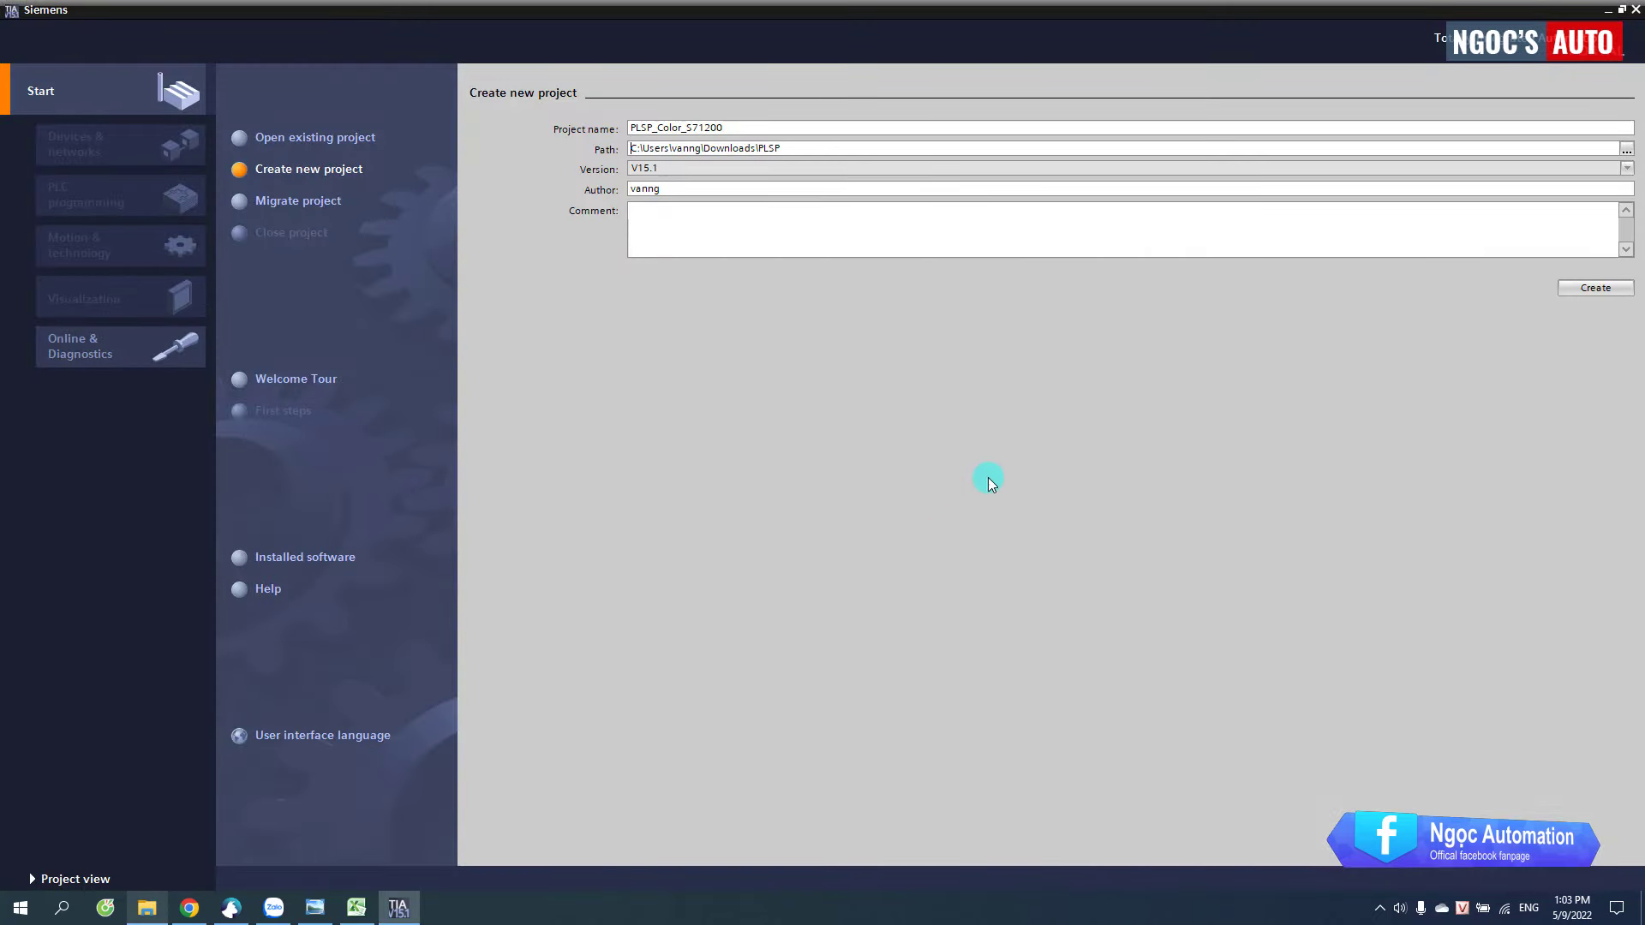
left_click(1587, 289)
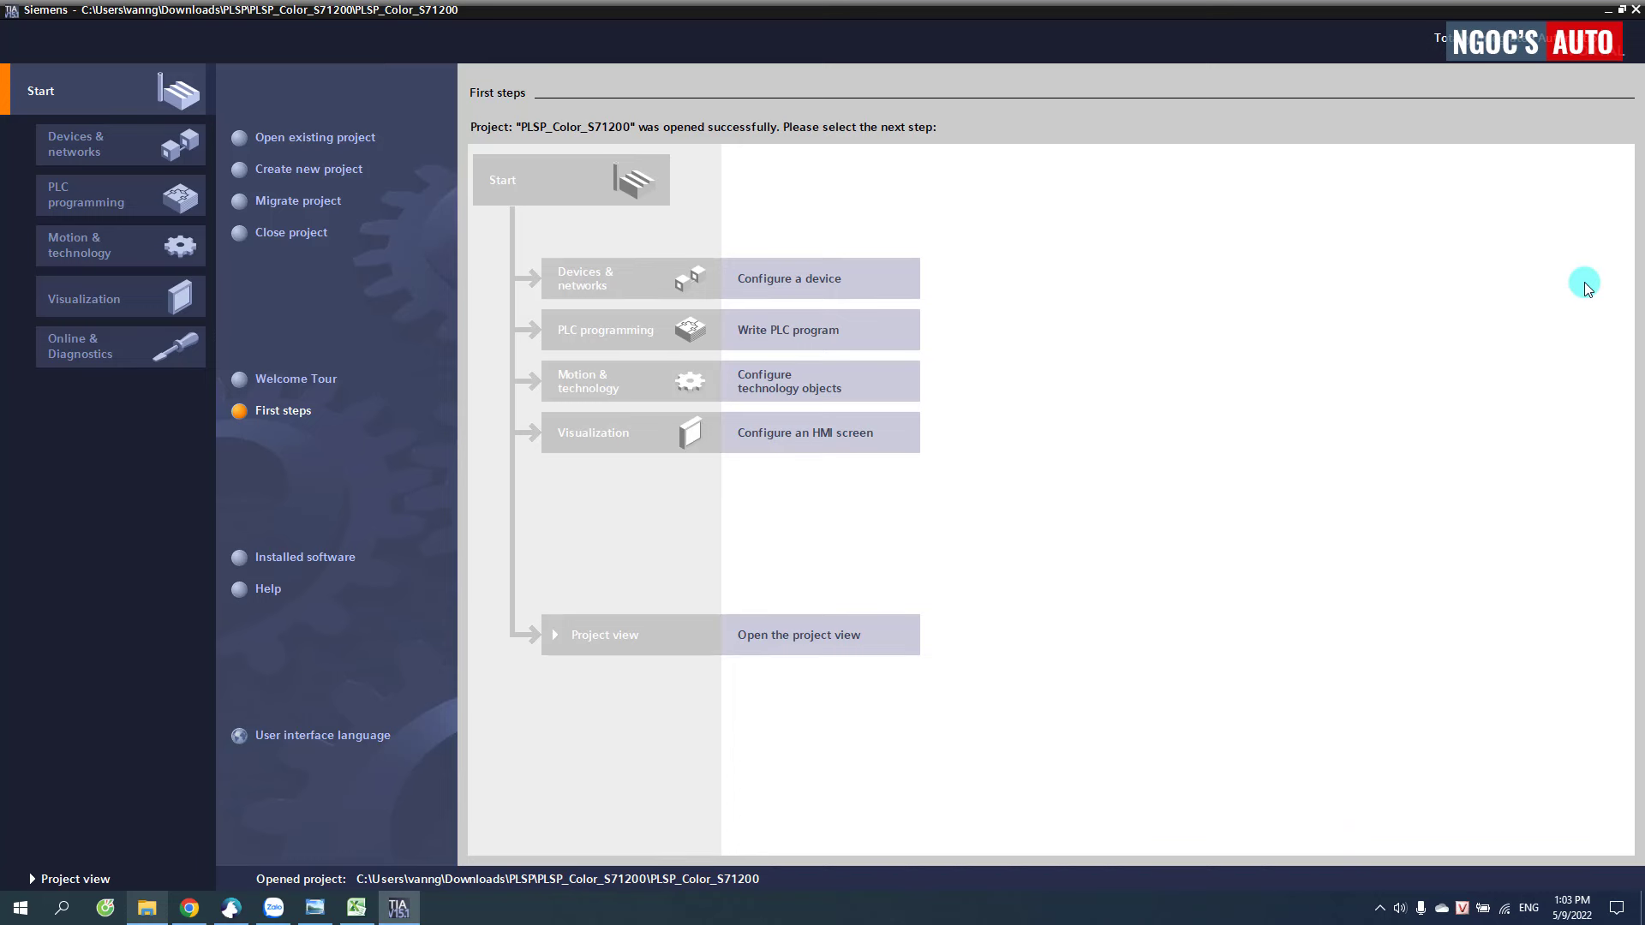
- Add a SIMATIC S7-1200 controller to the project: CPU 1212C DC/DC/DC, article number 6ES7 212-1AE40-0XB0
left_click(851, 291)
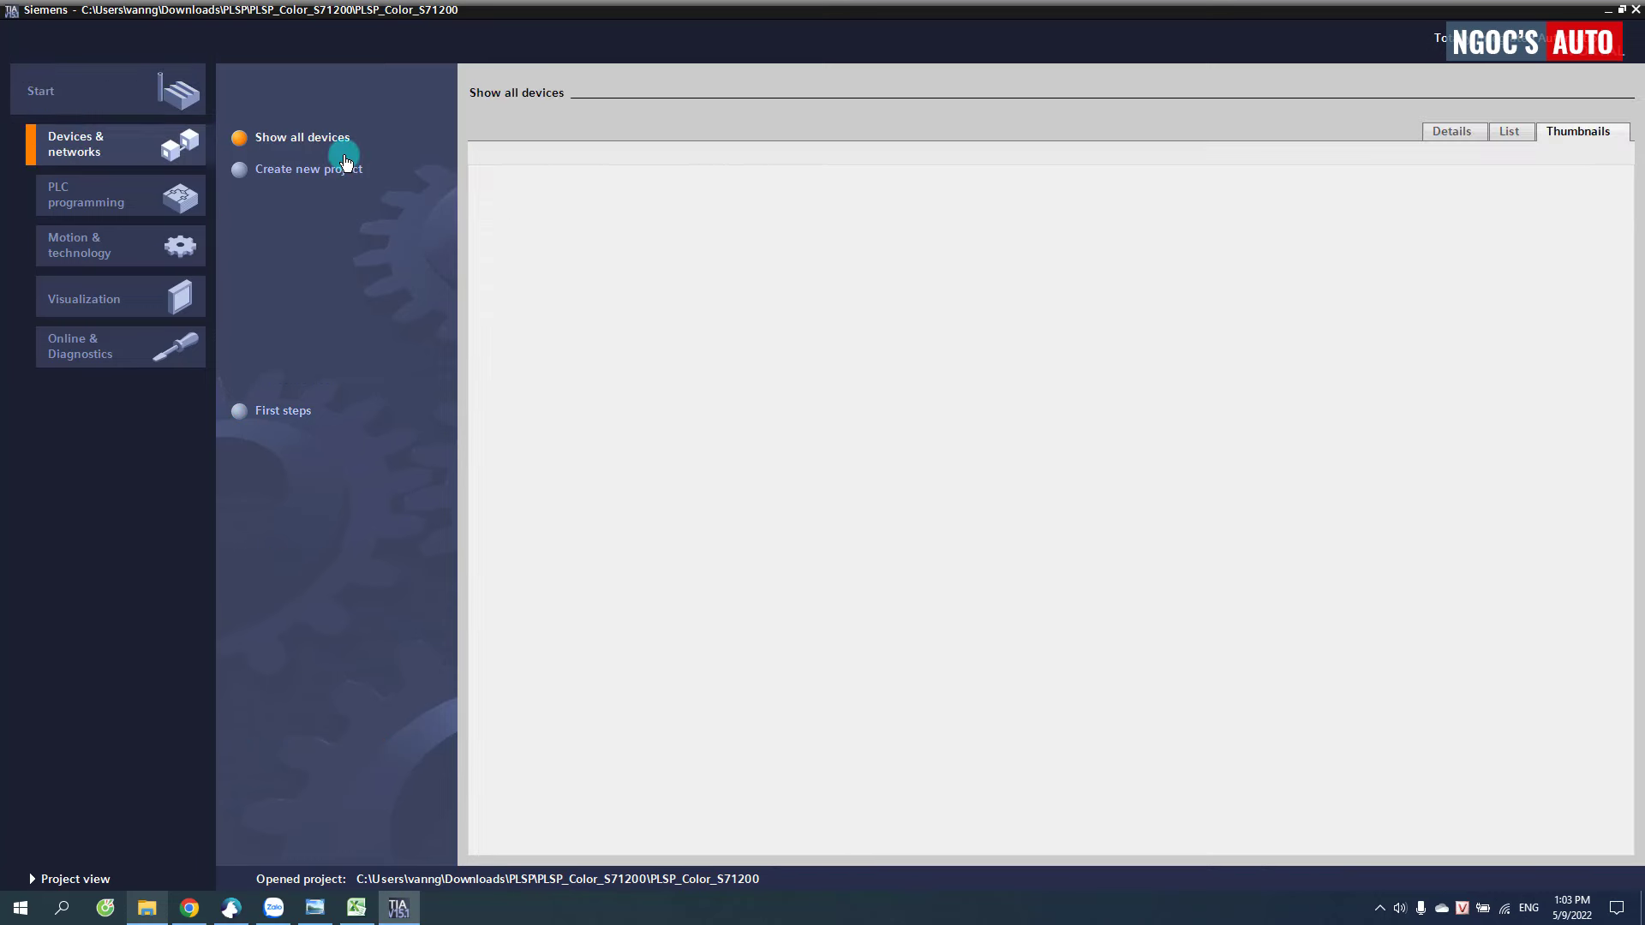
left_click(327, 174)
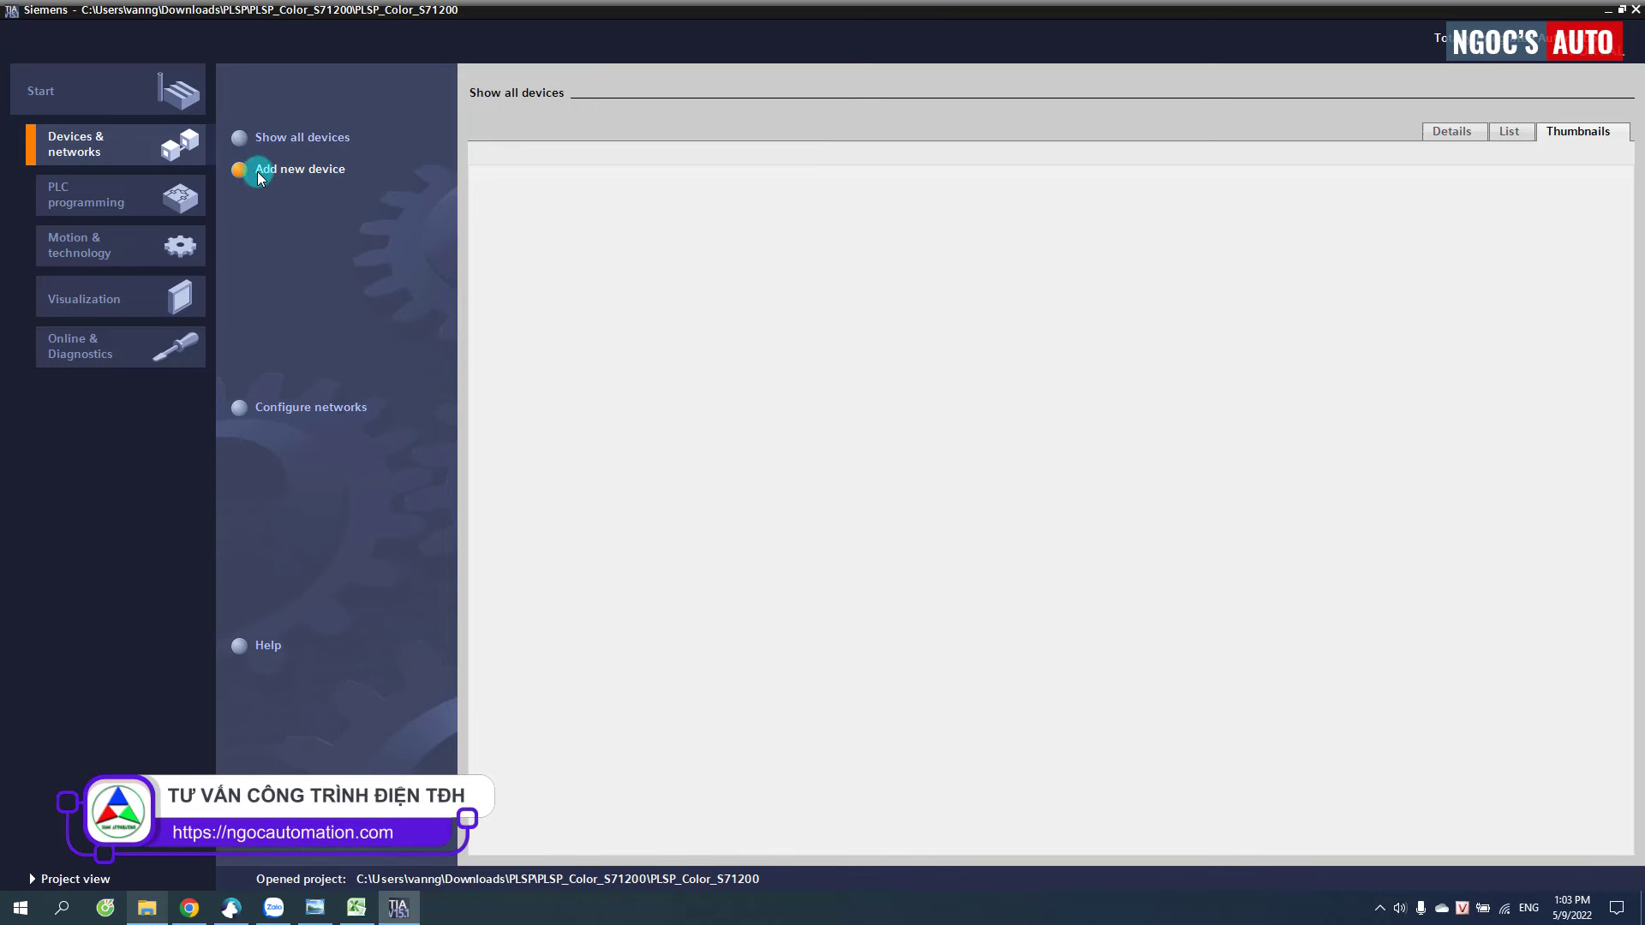
left_click(296, 169)
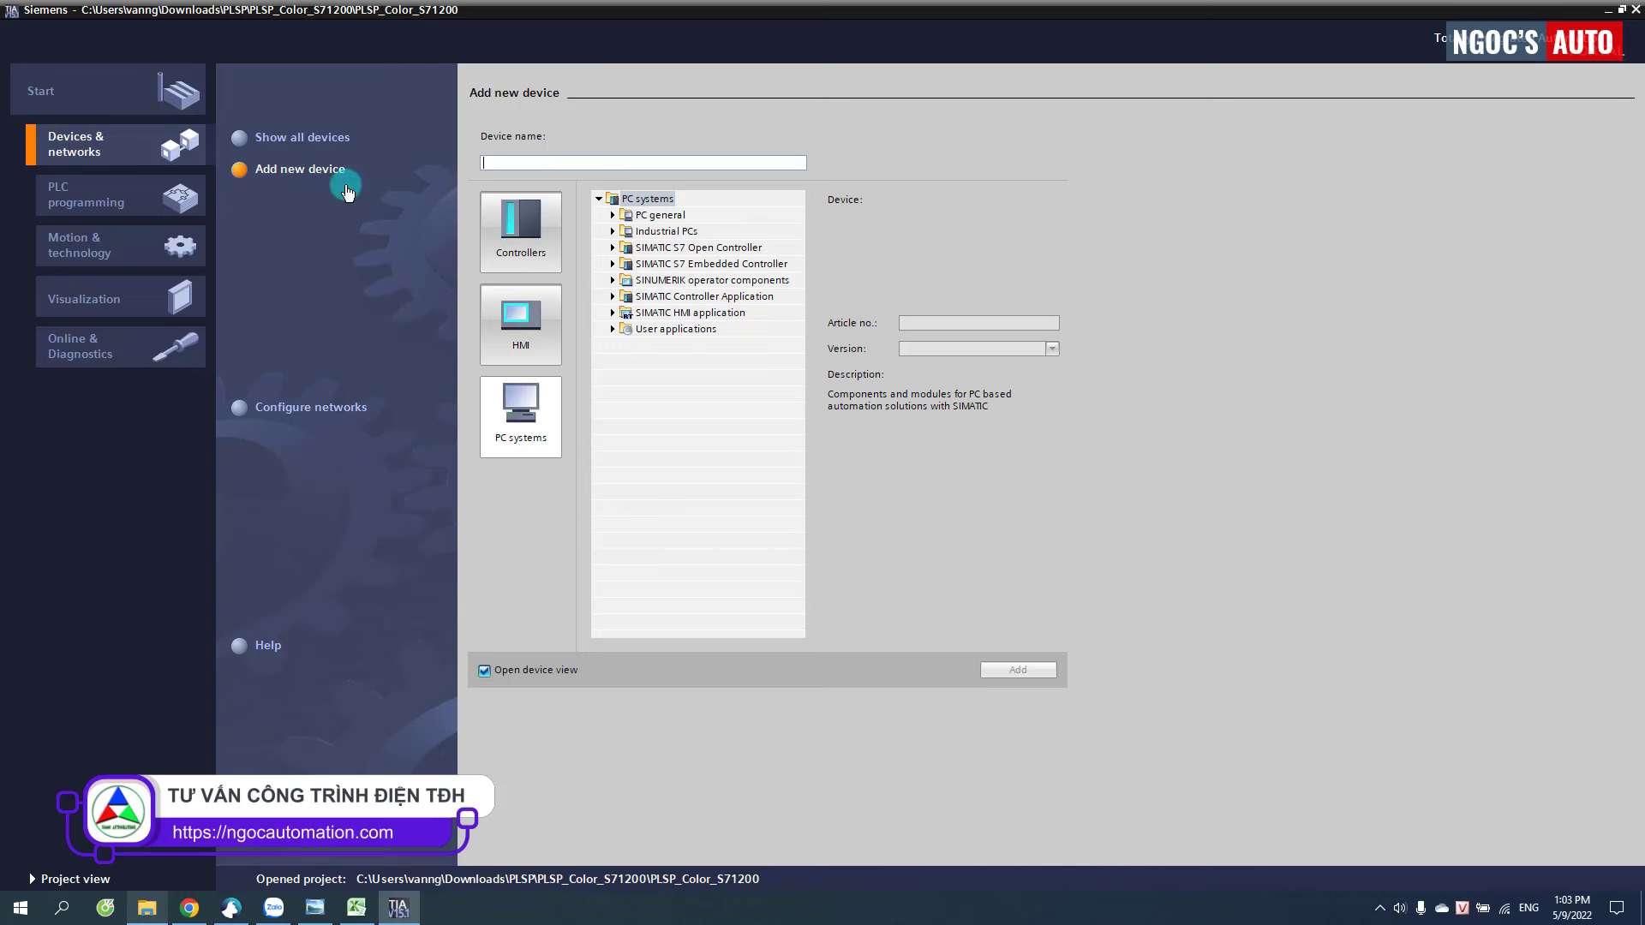
left_click(529, 248)
left_click(612, 215)
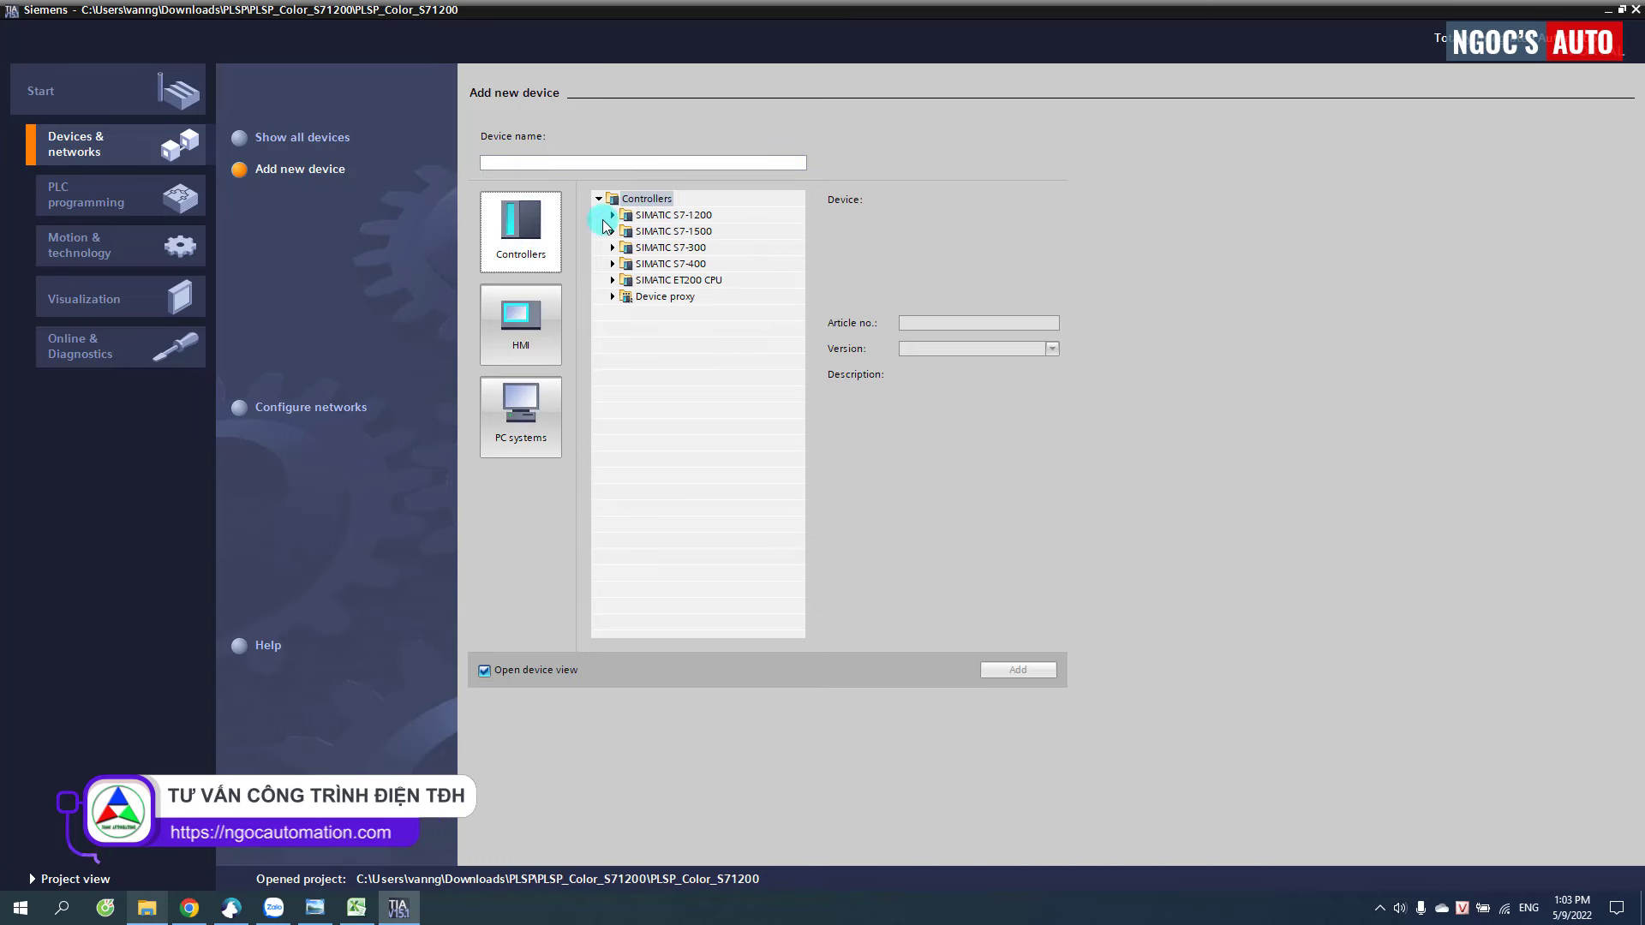
left_click(626, 232)
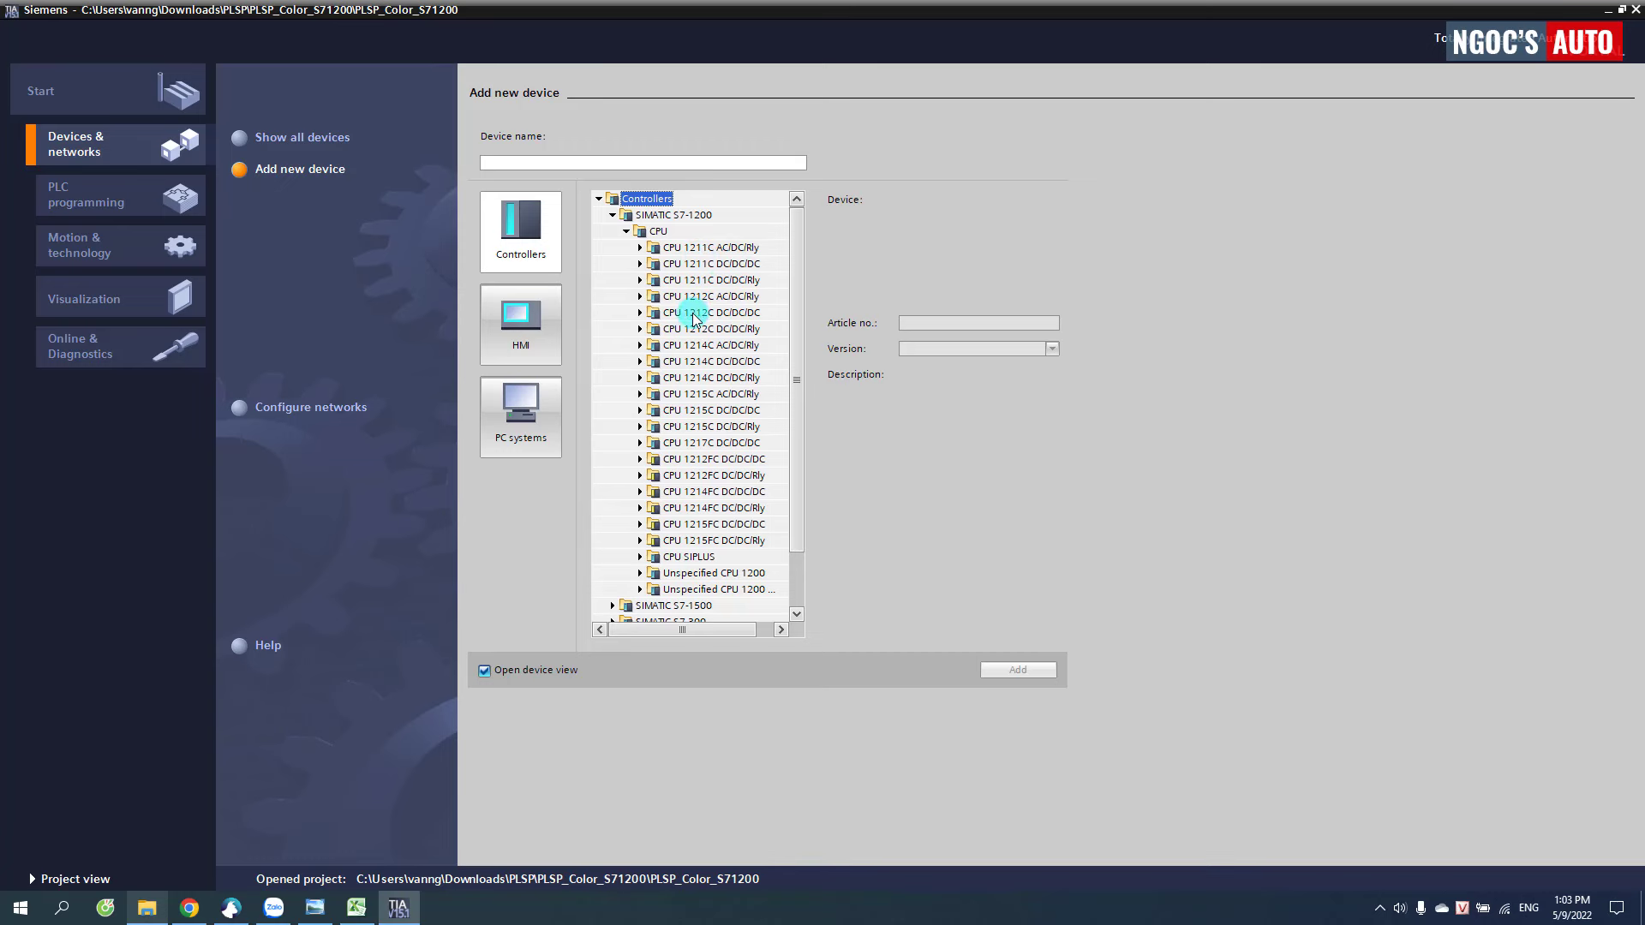
left_click(677, 314)
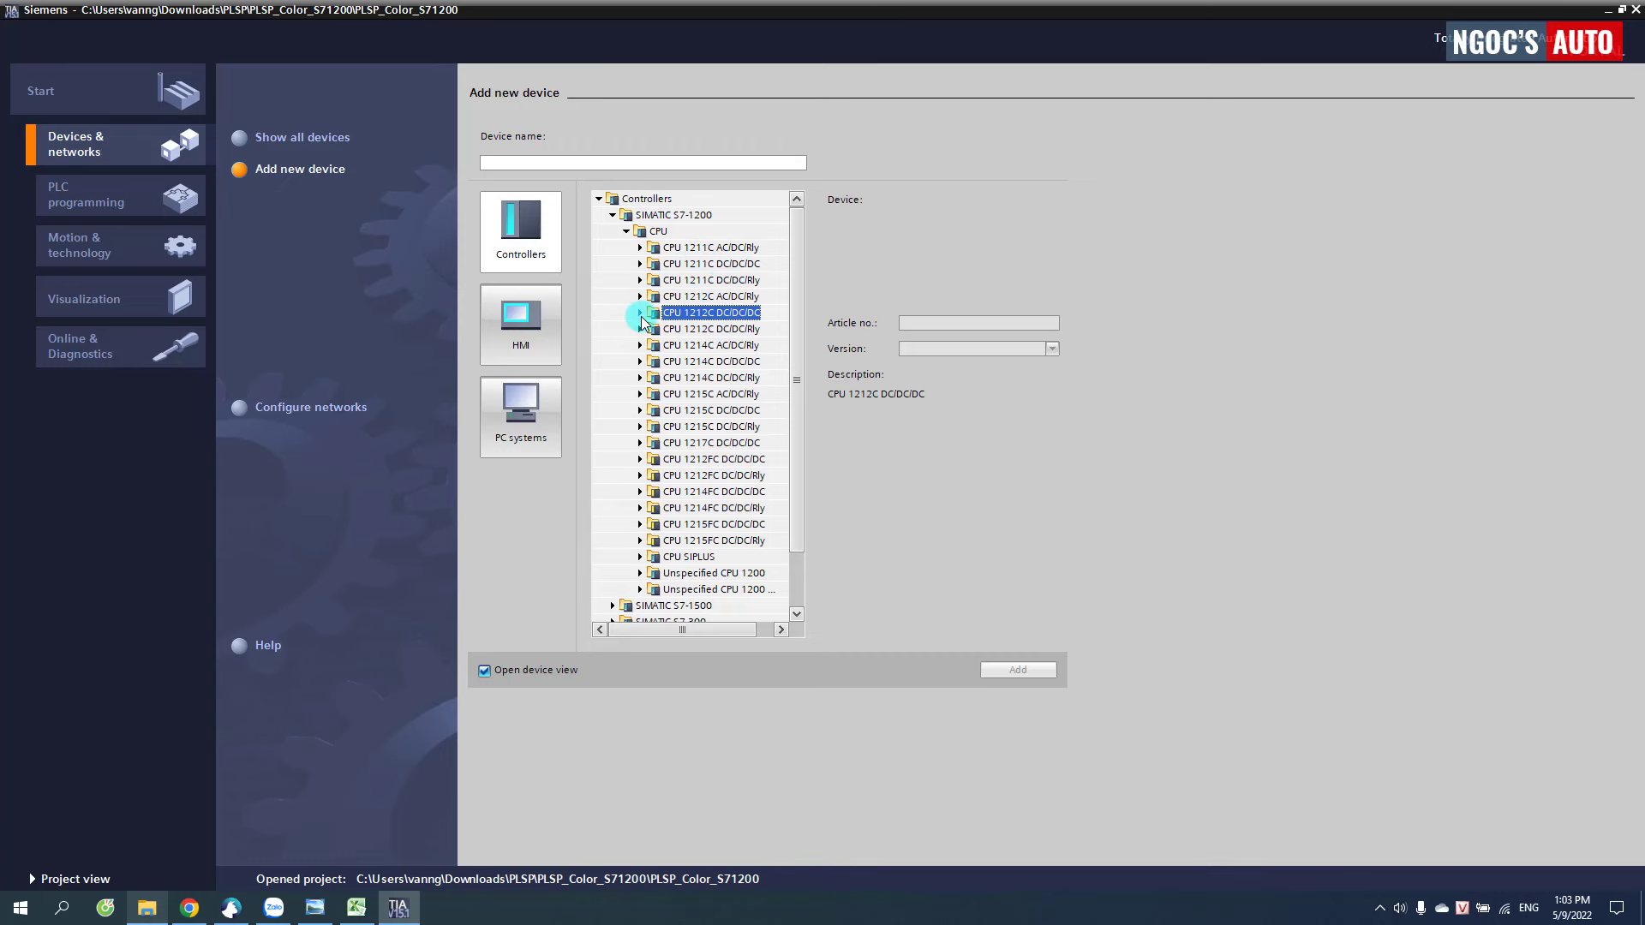
left_click(640, 313)
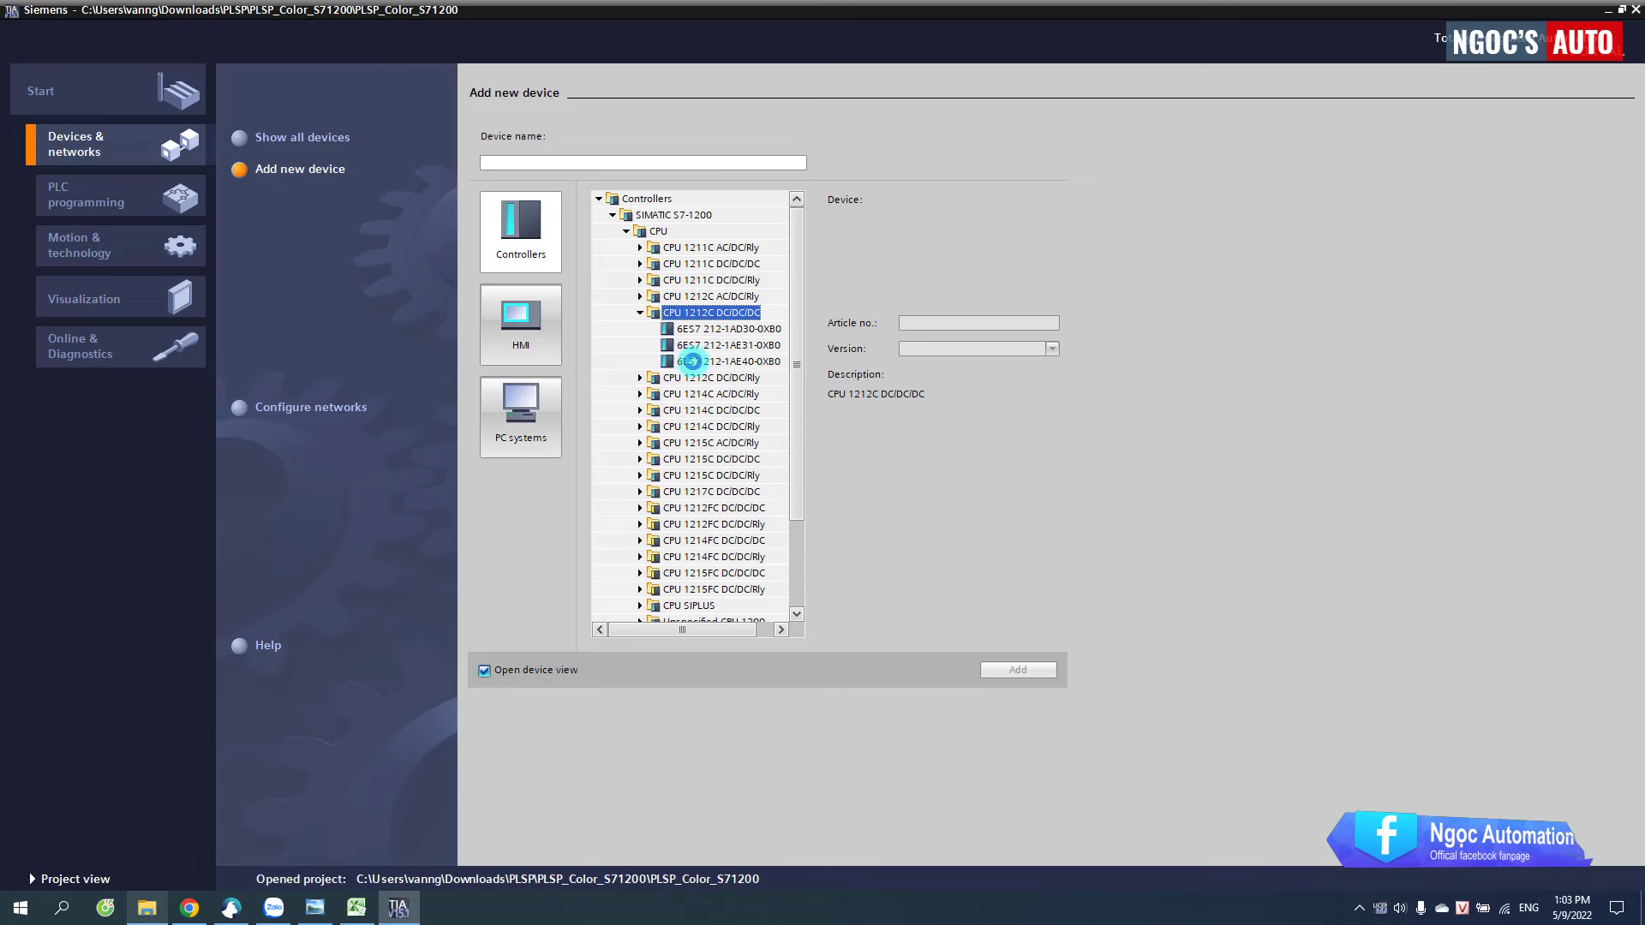
left_click(694, 361)
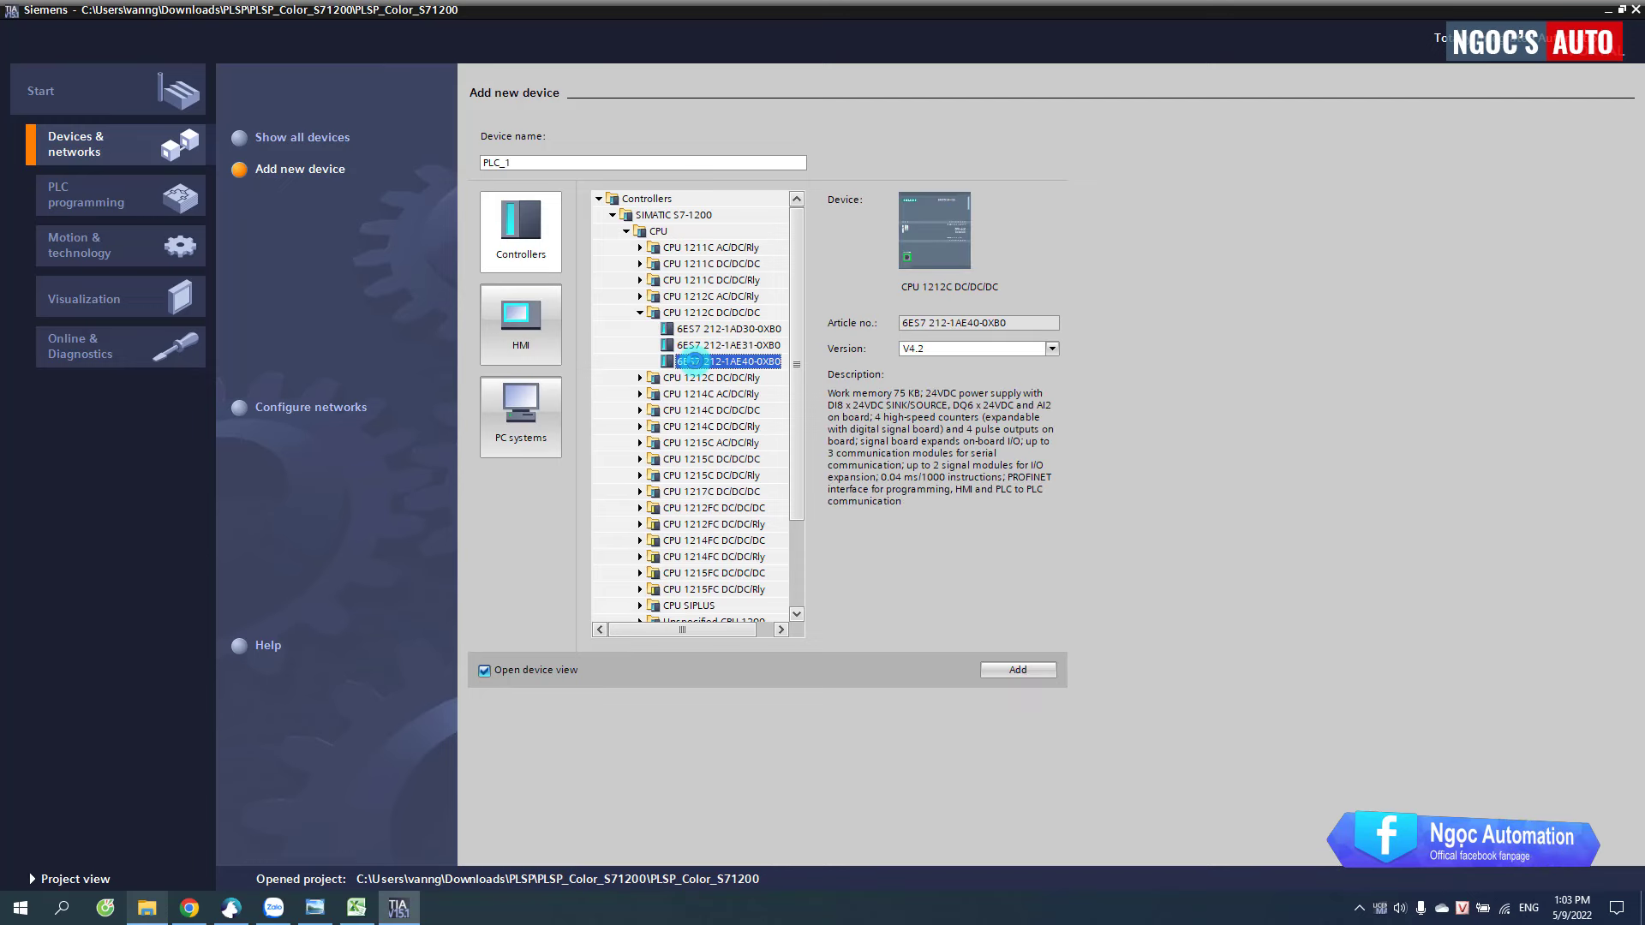
left_click(991, 667)
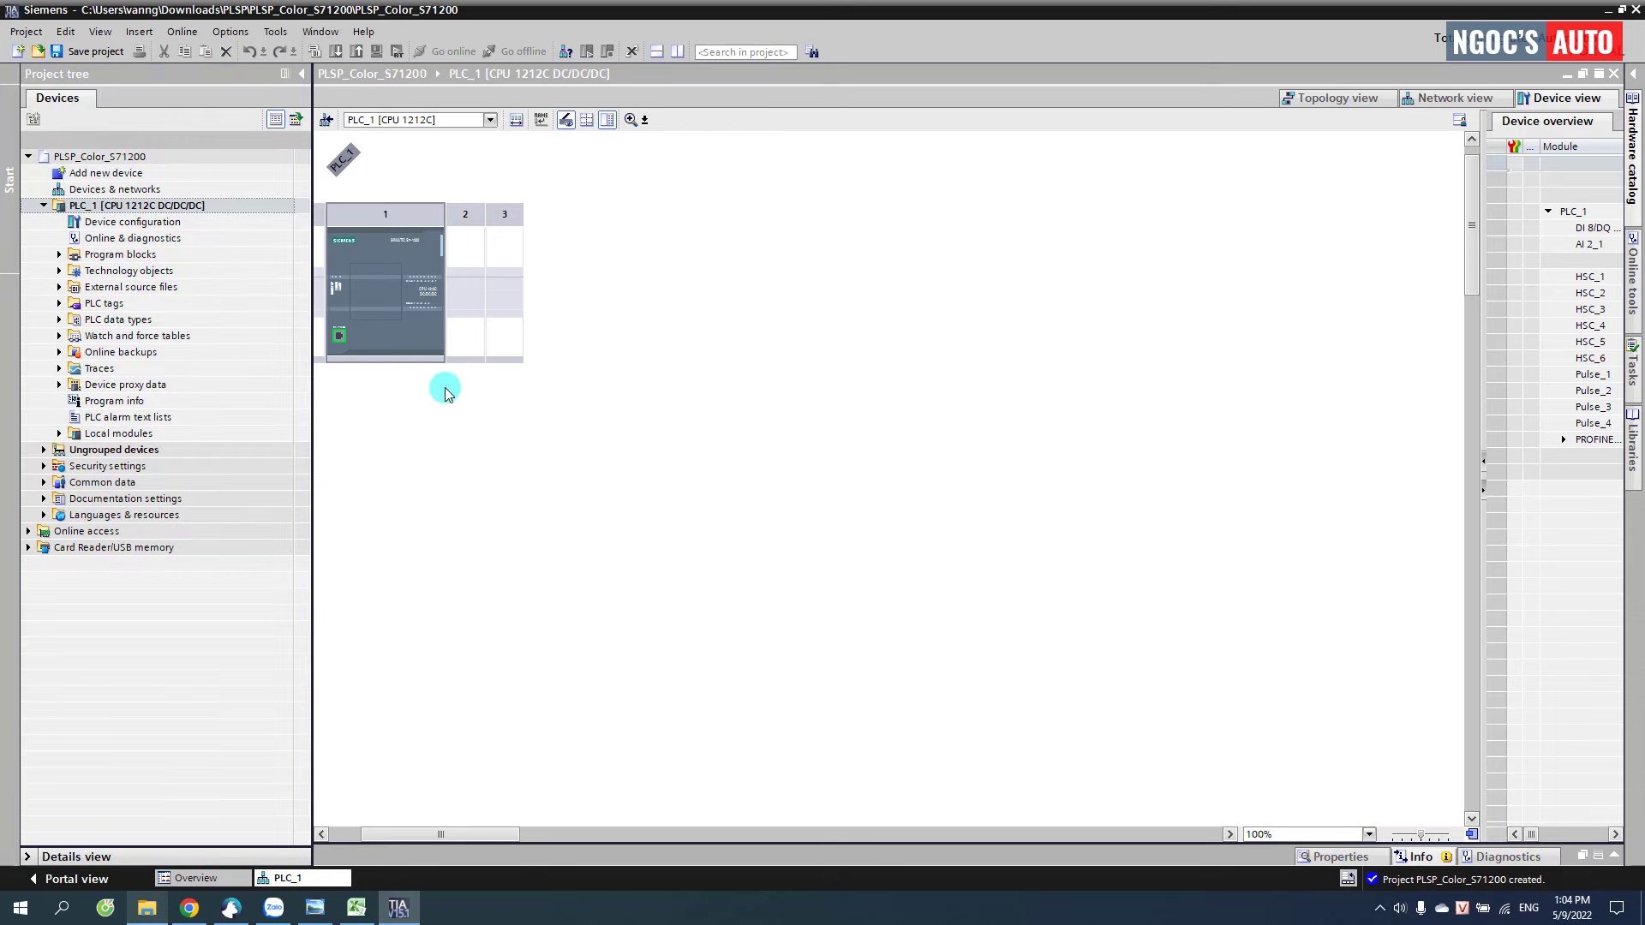
- In the properties of PLC_1, enable the system memory byte and the clock memory byte
left_click(430, 251)
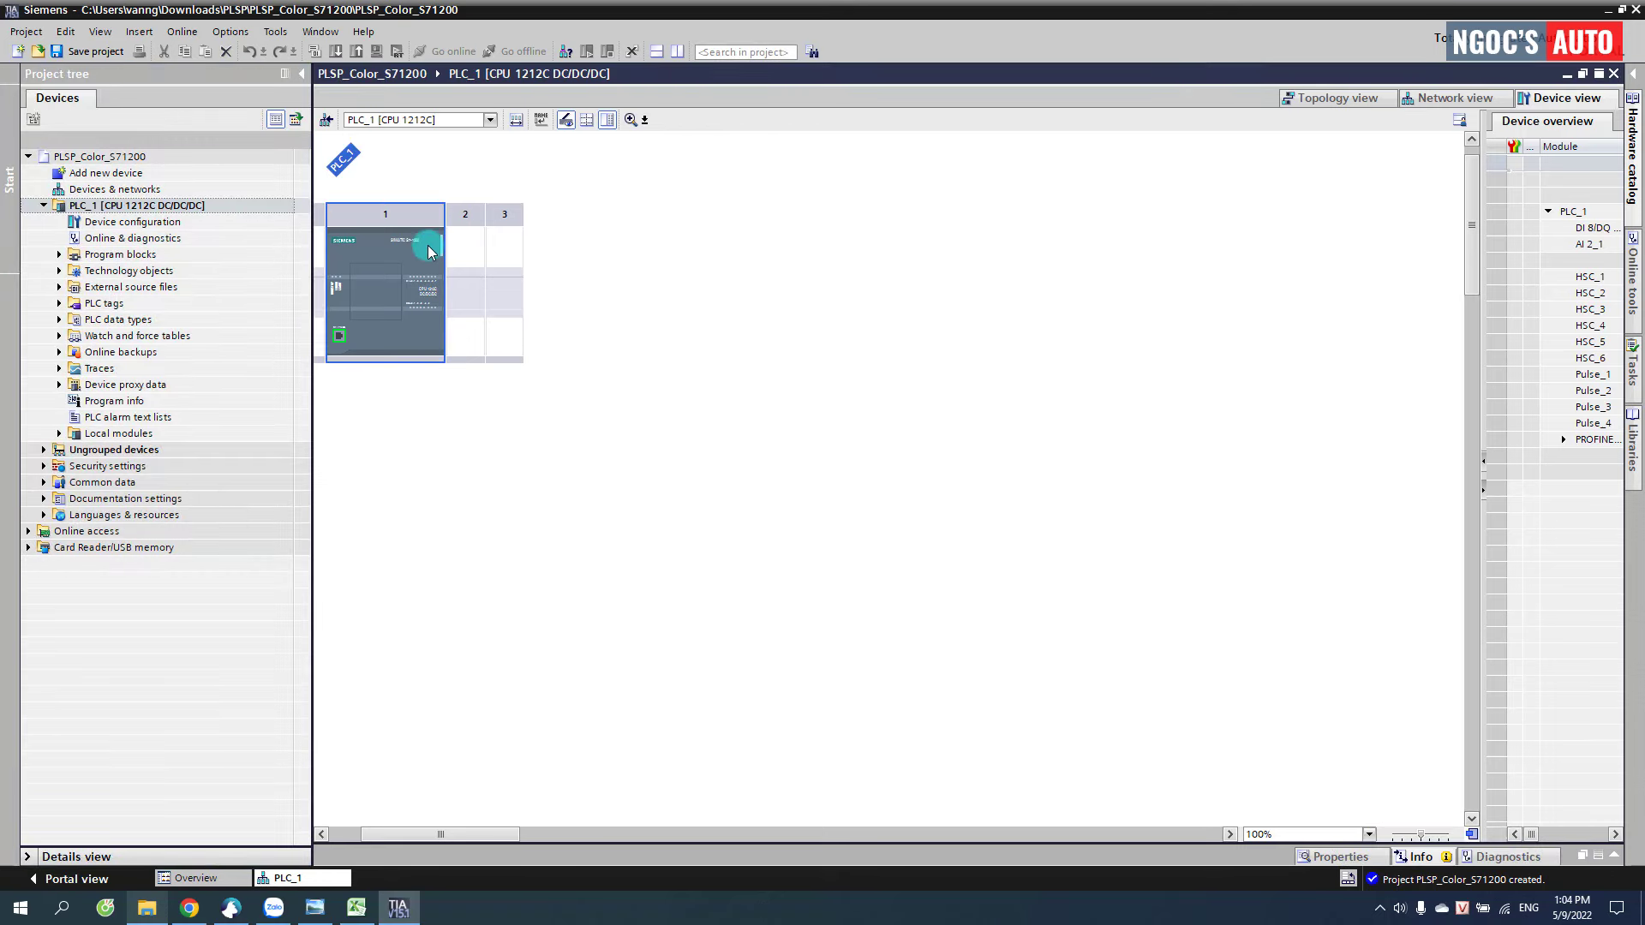
right_click(430, 251)
left_click(484, 611)
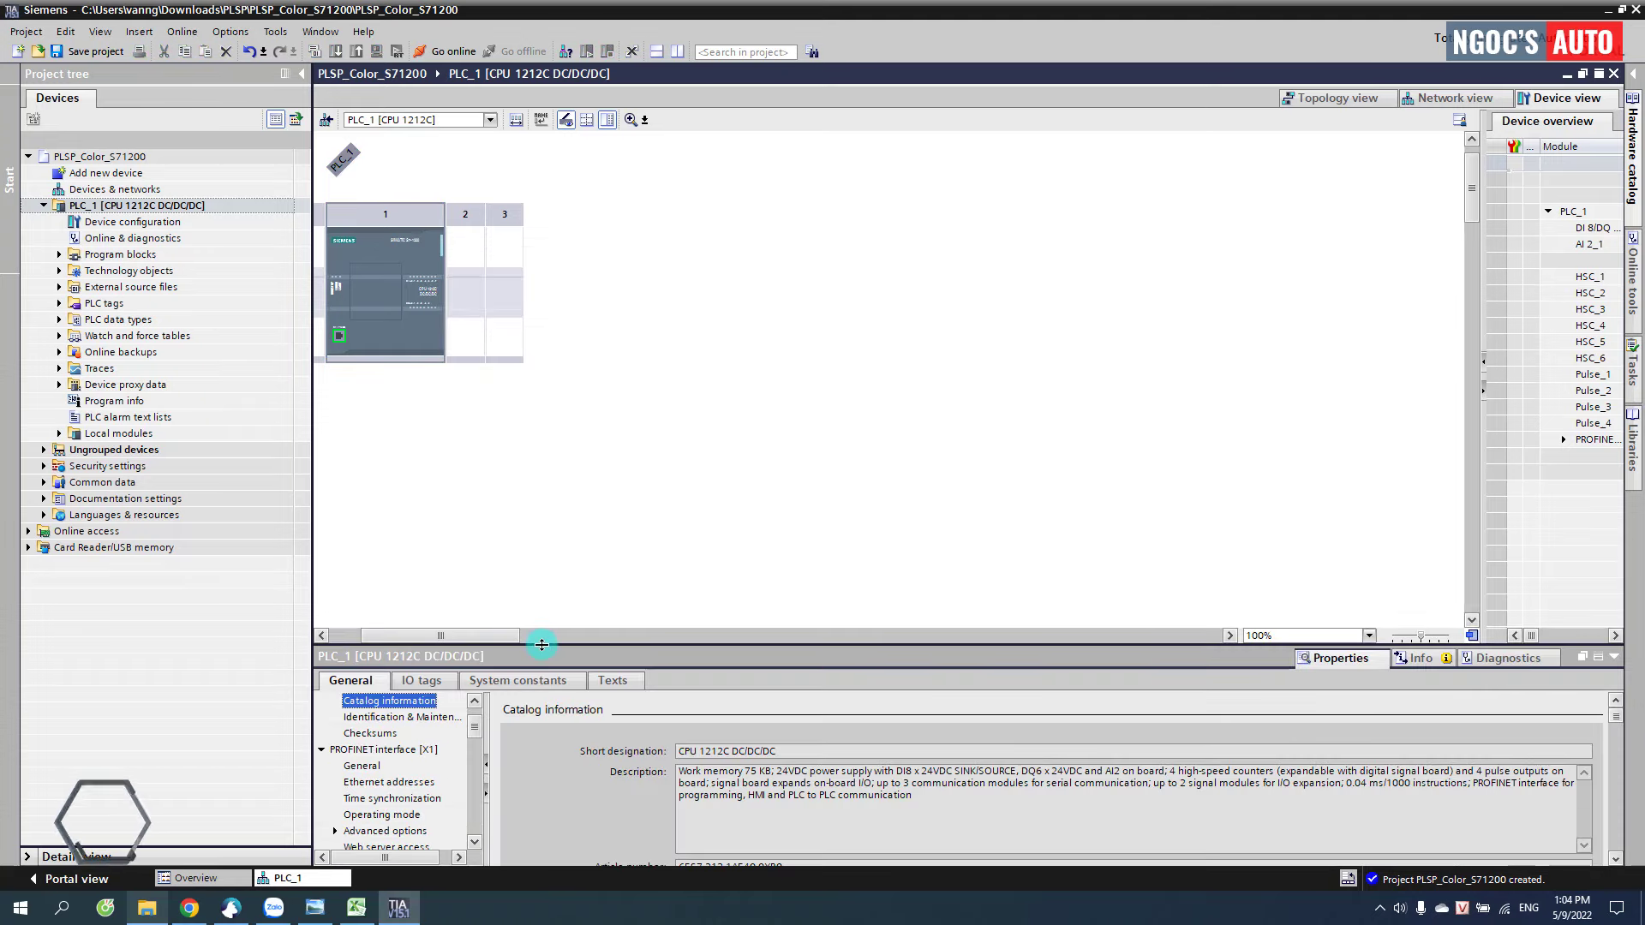
left_click_drag(542, 644, 540, 484)
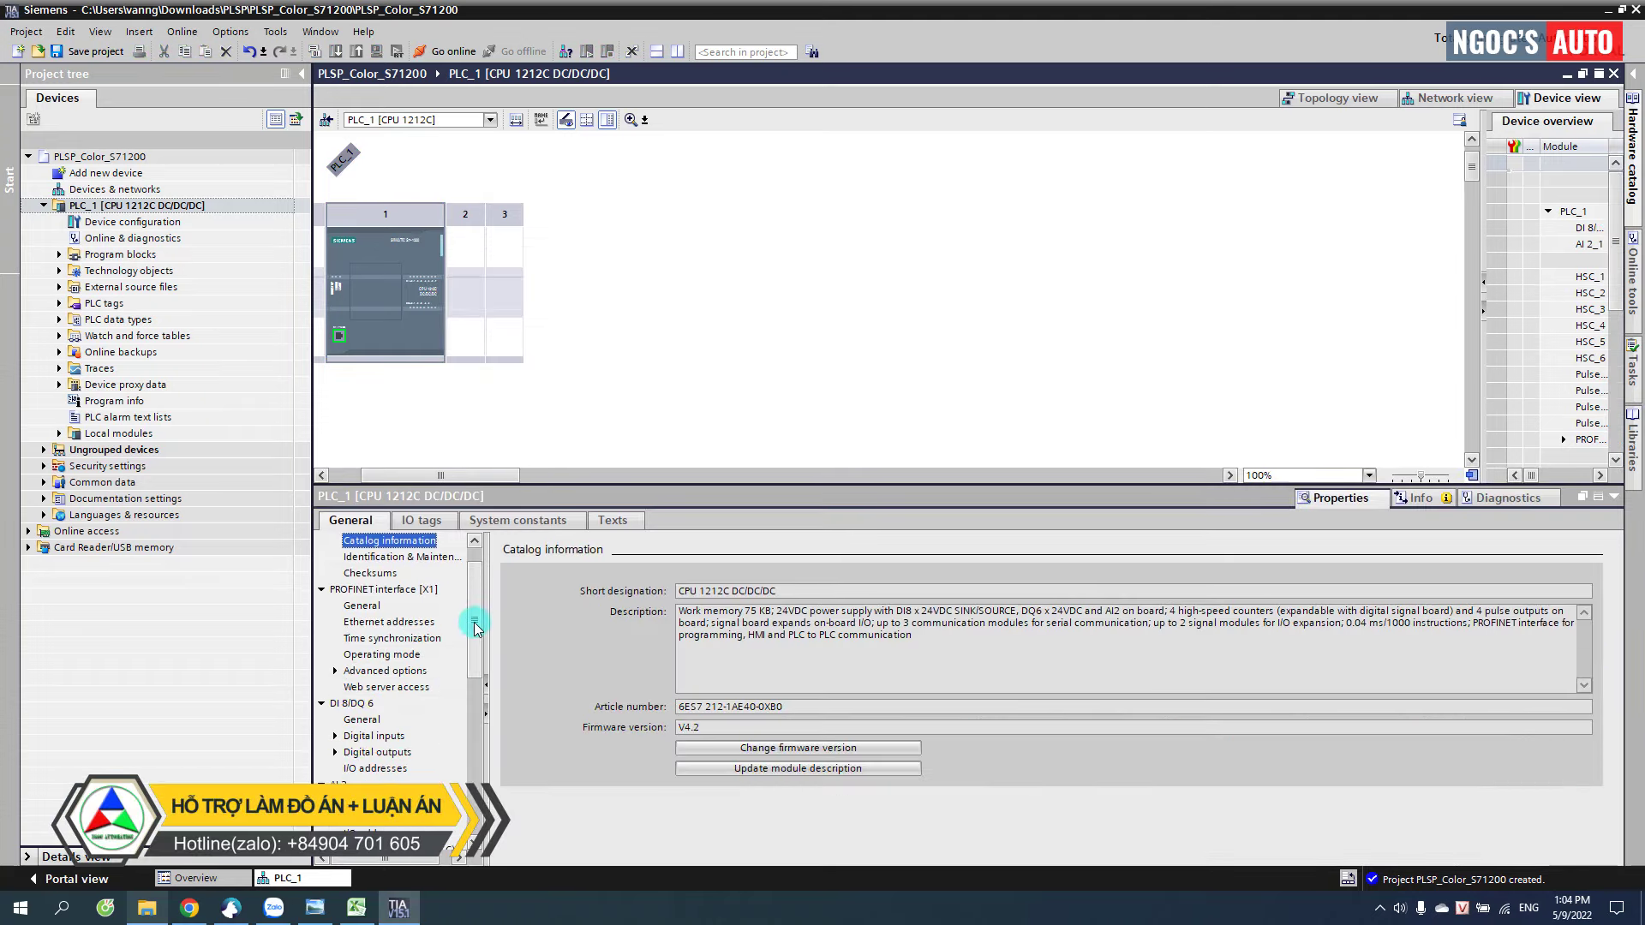
left_click_drag(474, 626, 477, 712)
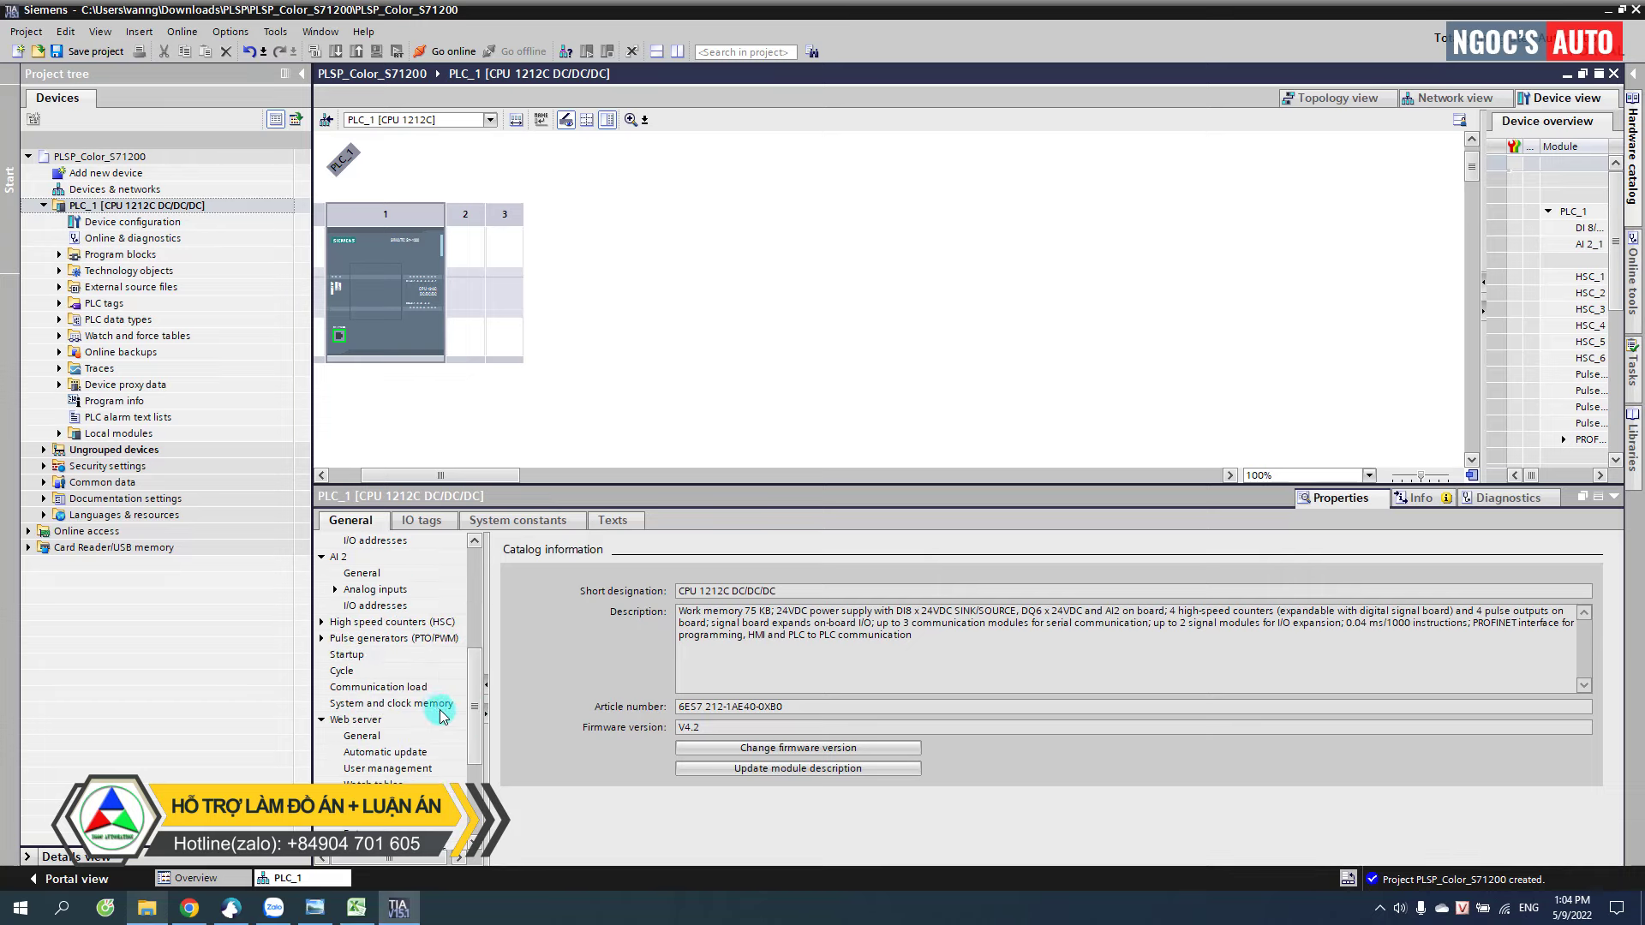
left_click(440, 709)
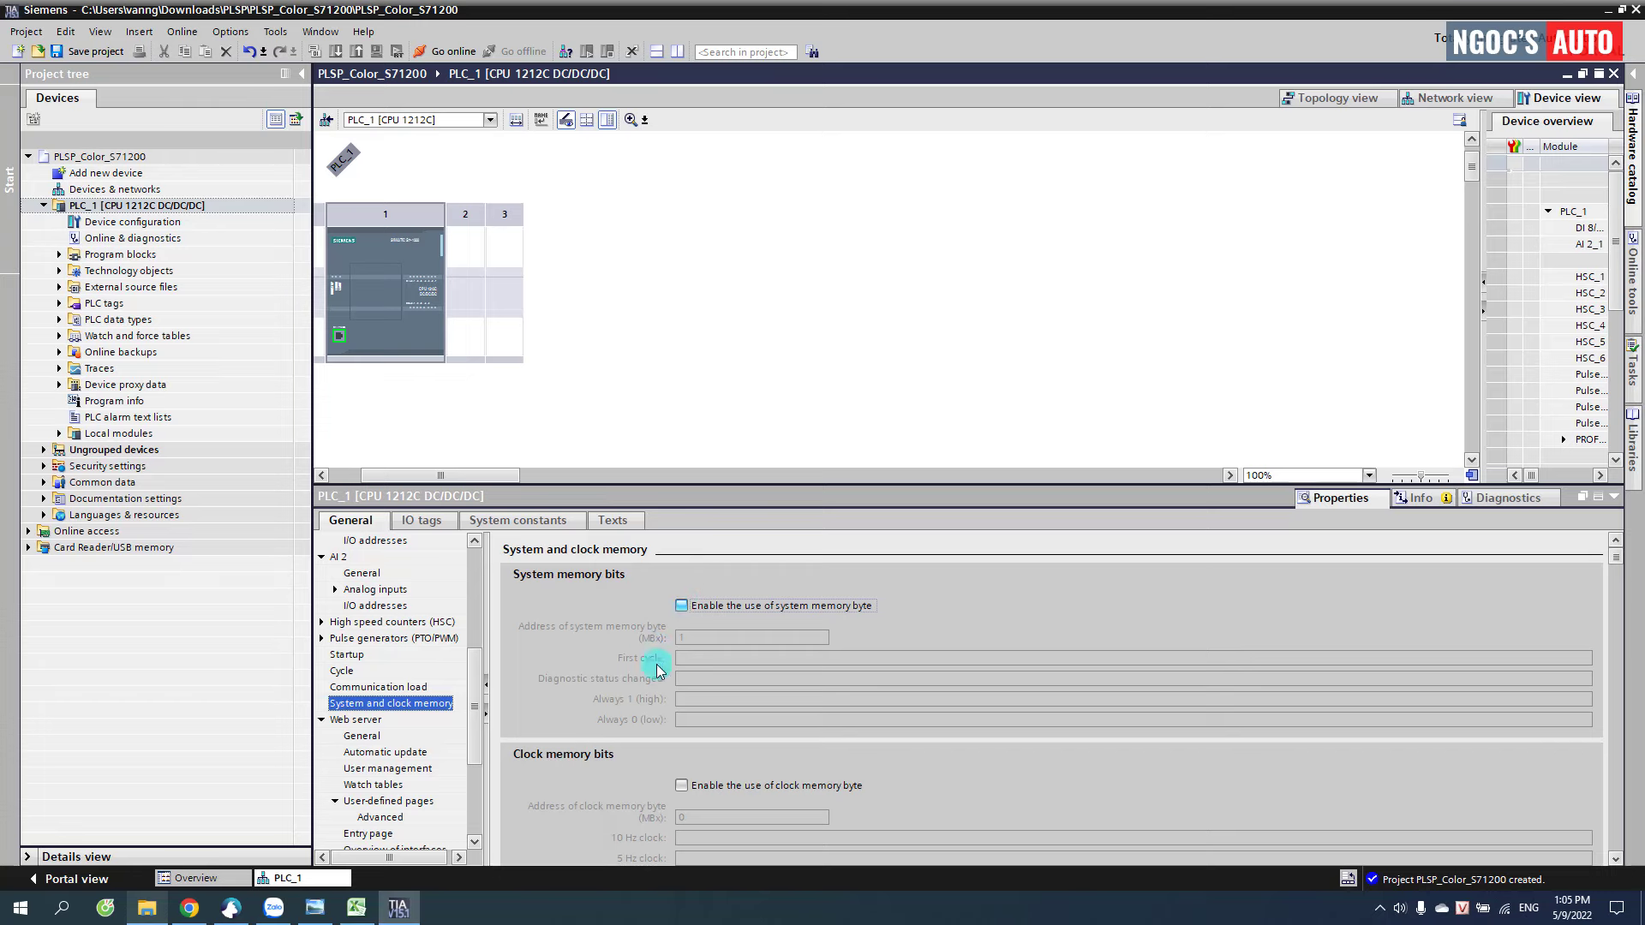
left_click(689, 786)
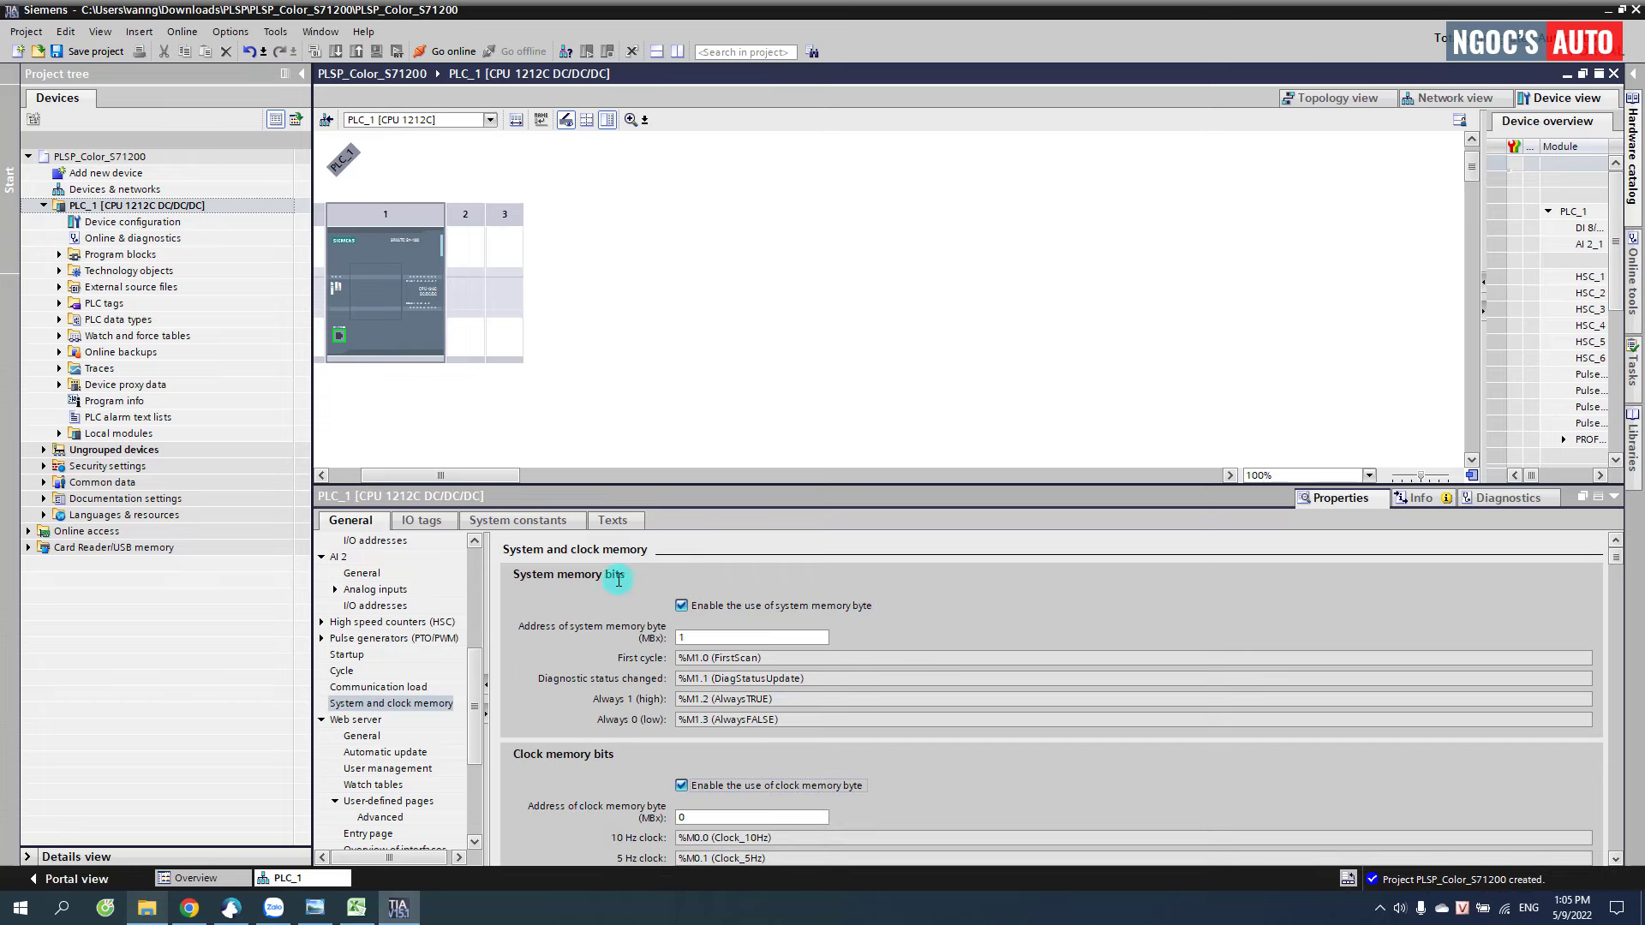
- Examine the catalog information of PLC_1 for its onboard digital inputs and outputs
left_click_drag(453, 478, 386, 470)
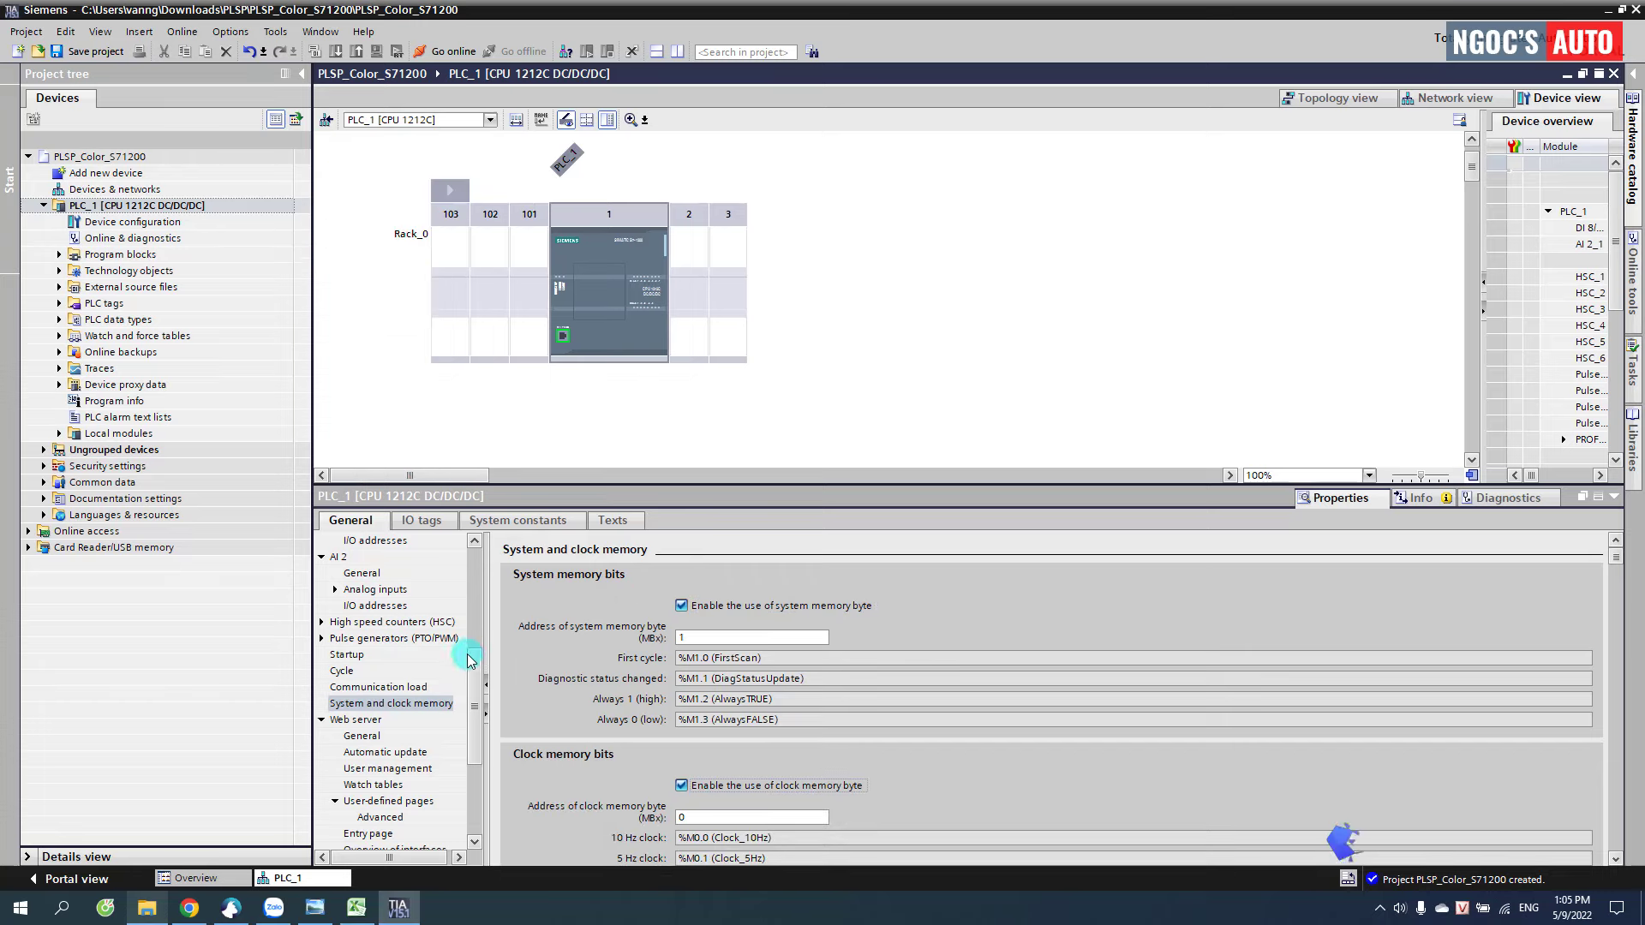
left_click_drag(470, 654, 490, 561)
left_click(620, 332)
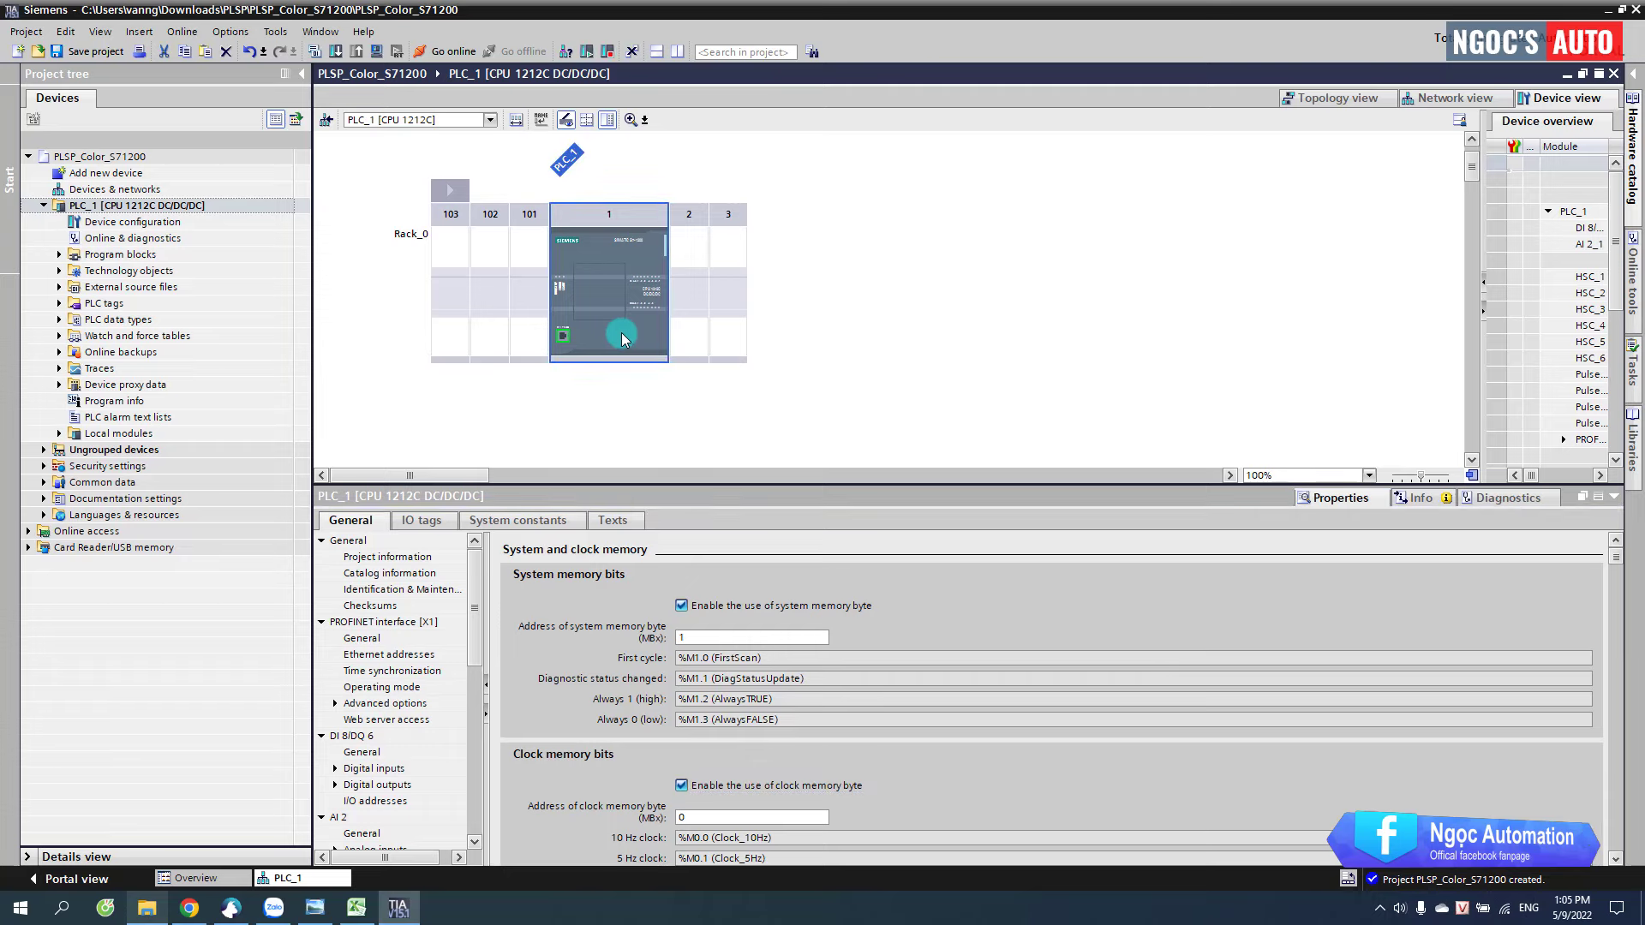
left_click(378, 575)
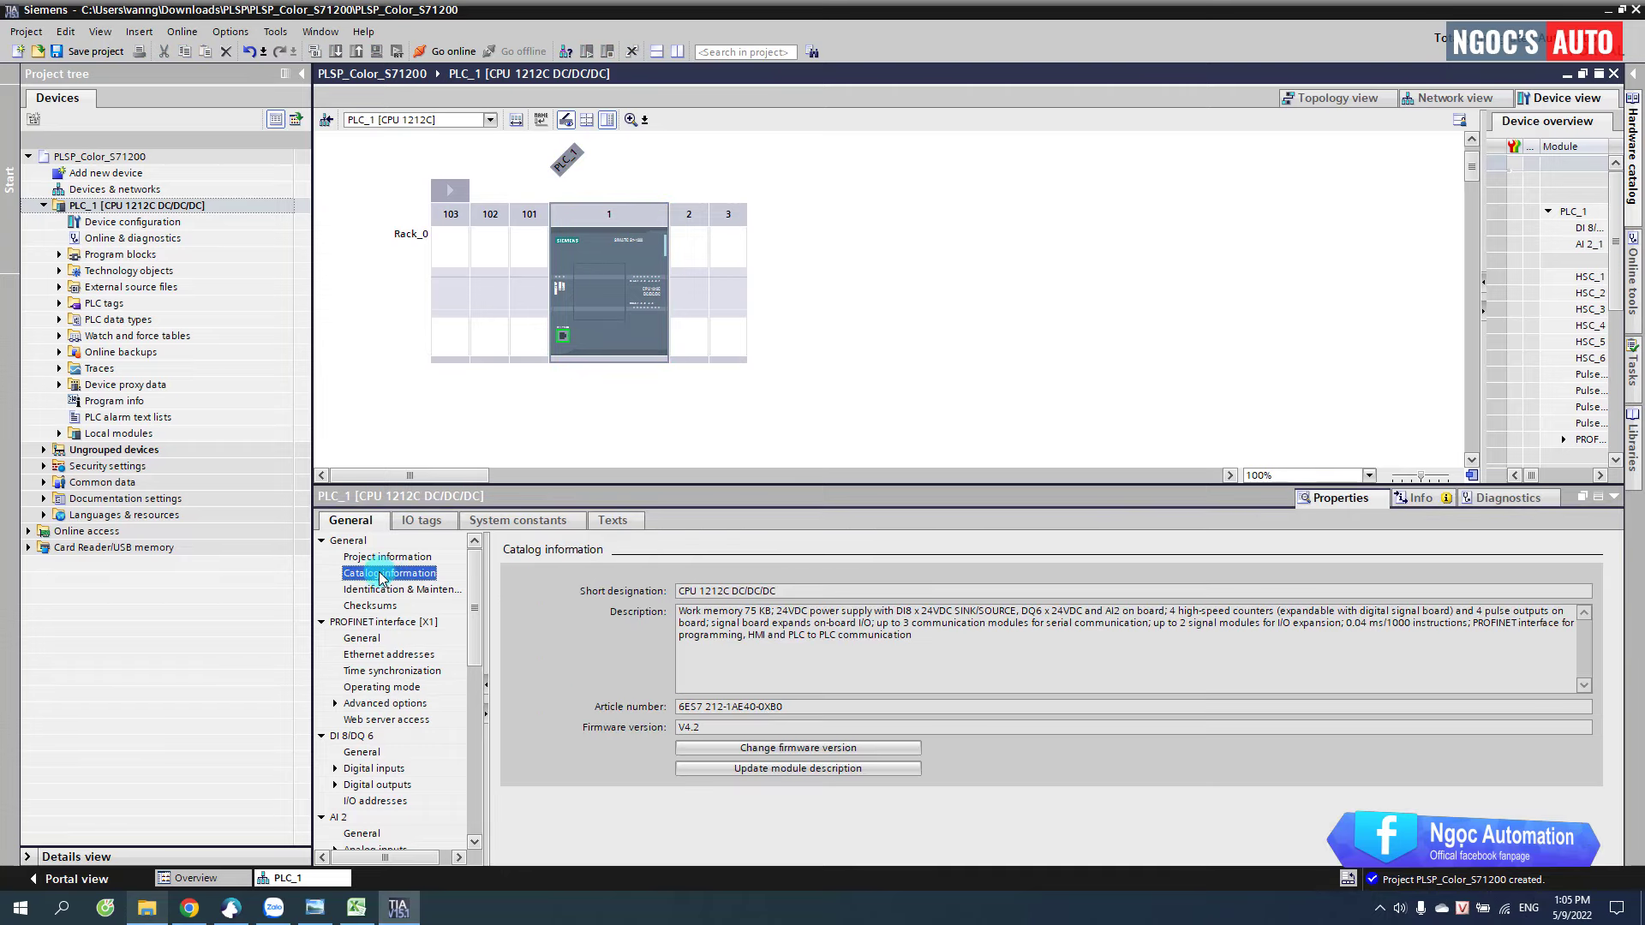
double_click(910, 610)
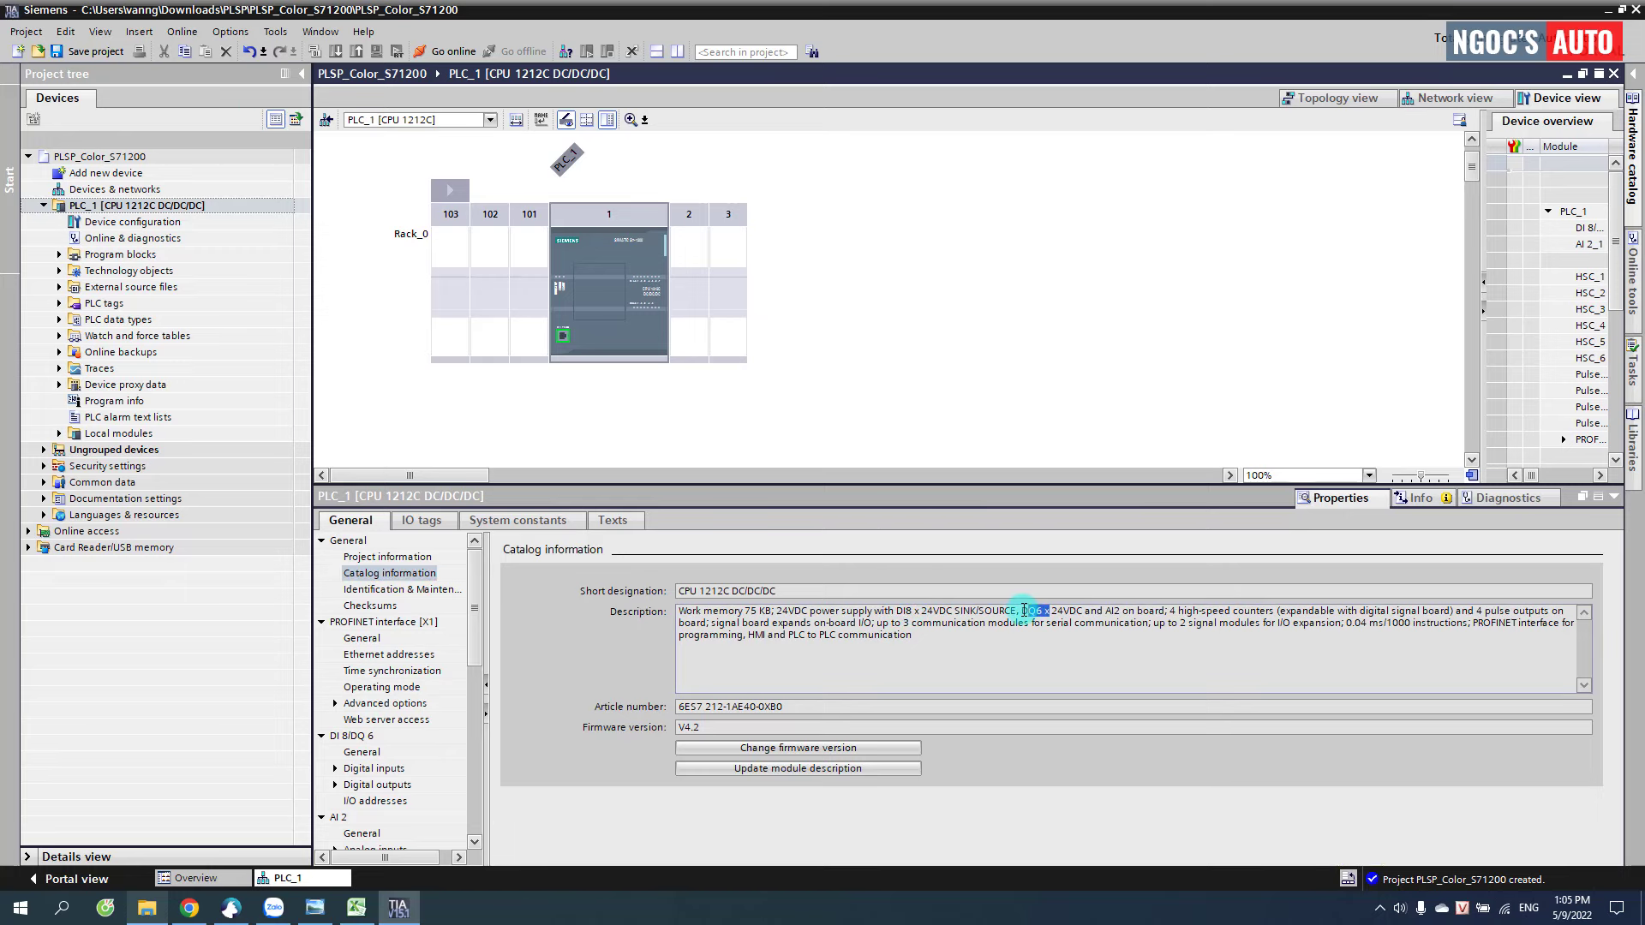
- Switch to the Tags workbook in Excel and select the field input addresses I0.0 to I2.7 for review
left_click(356, 908)
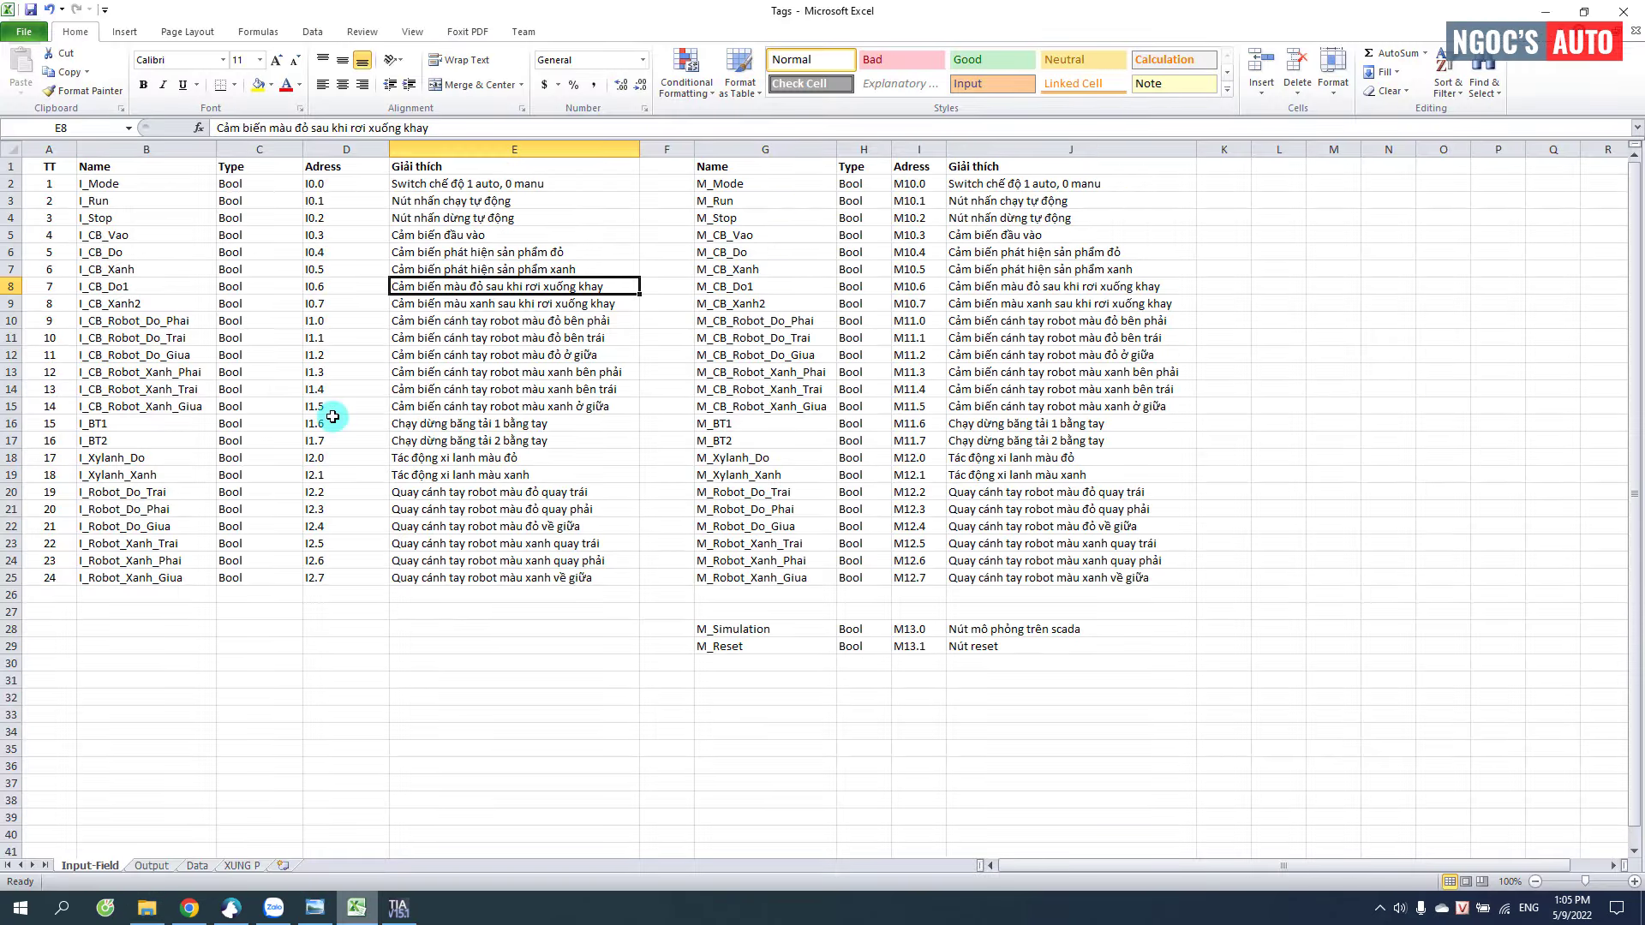
left_click(322, 185)
key("ctrl+shift+Down")
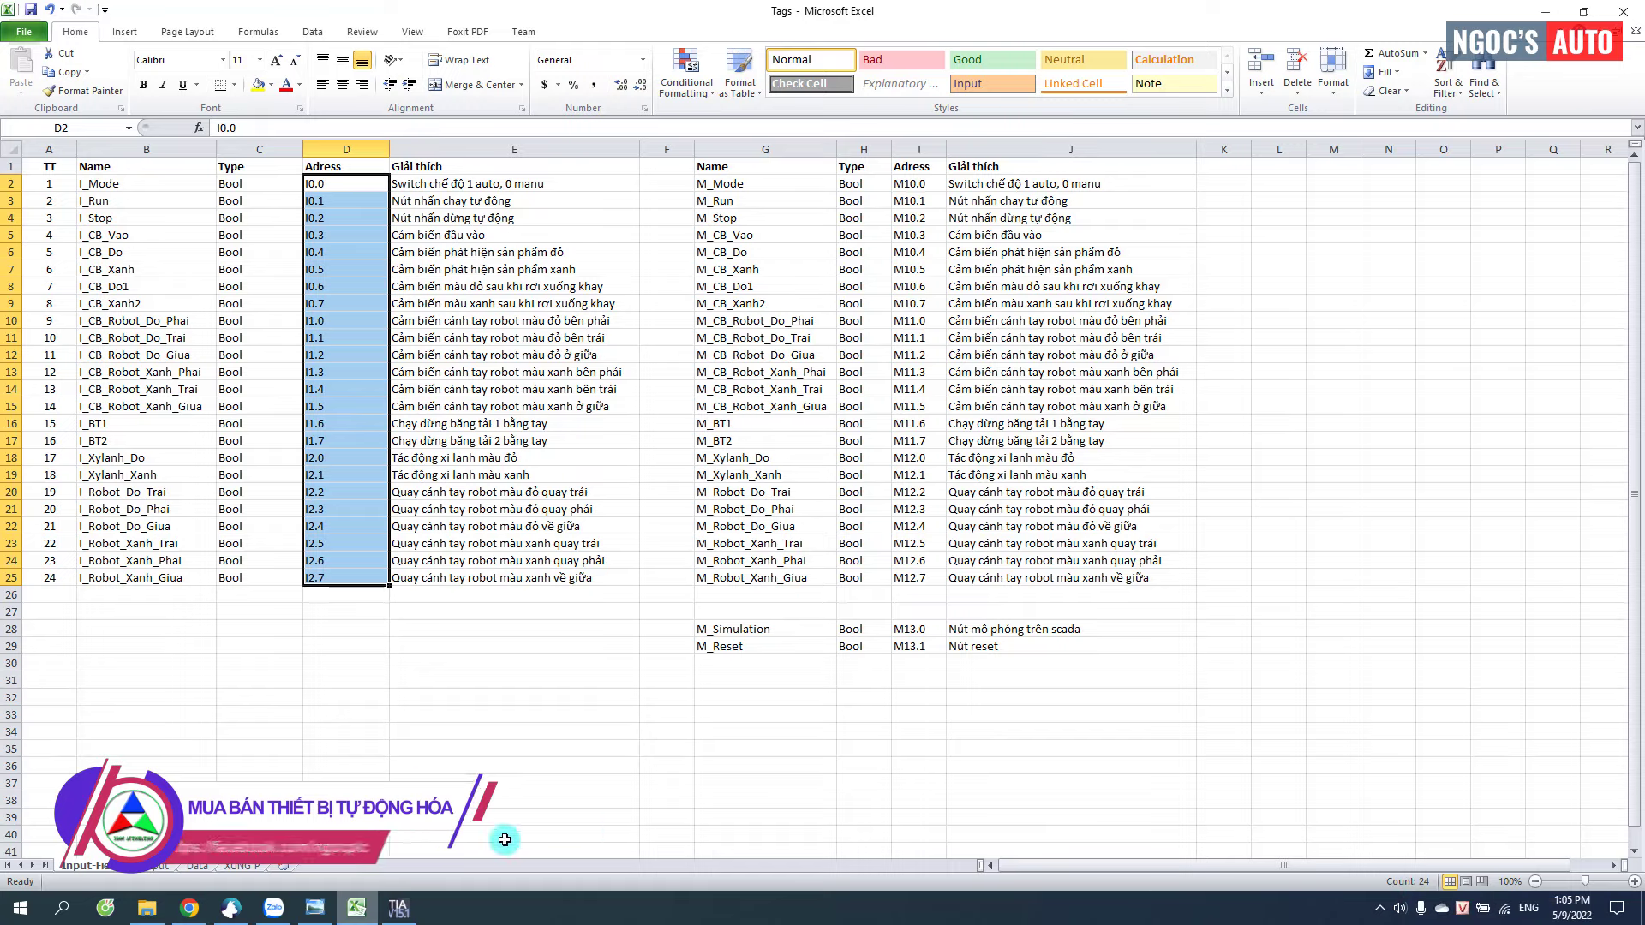
- Return to TIA Portal, check the digital input count in the CPU description and widen the device overview to show the I/O addresses
left_click(400, 908)
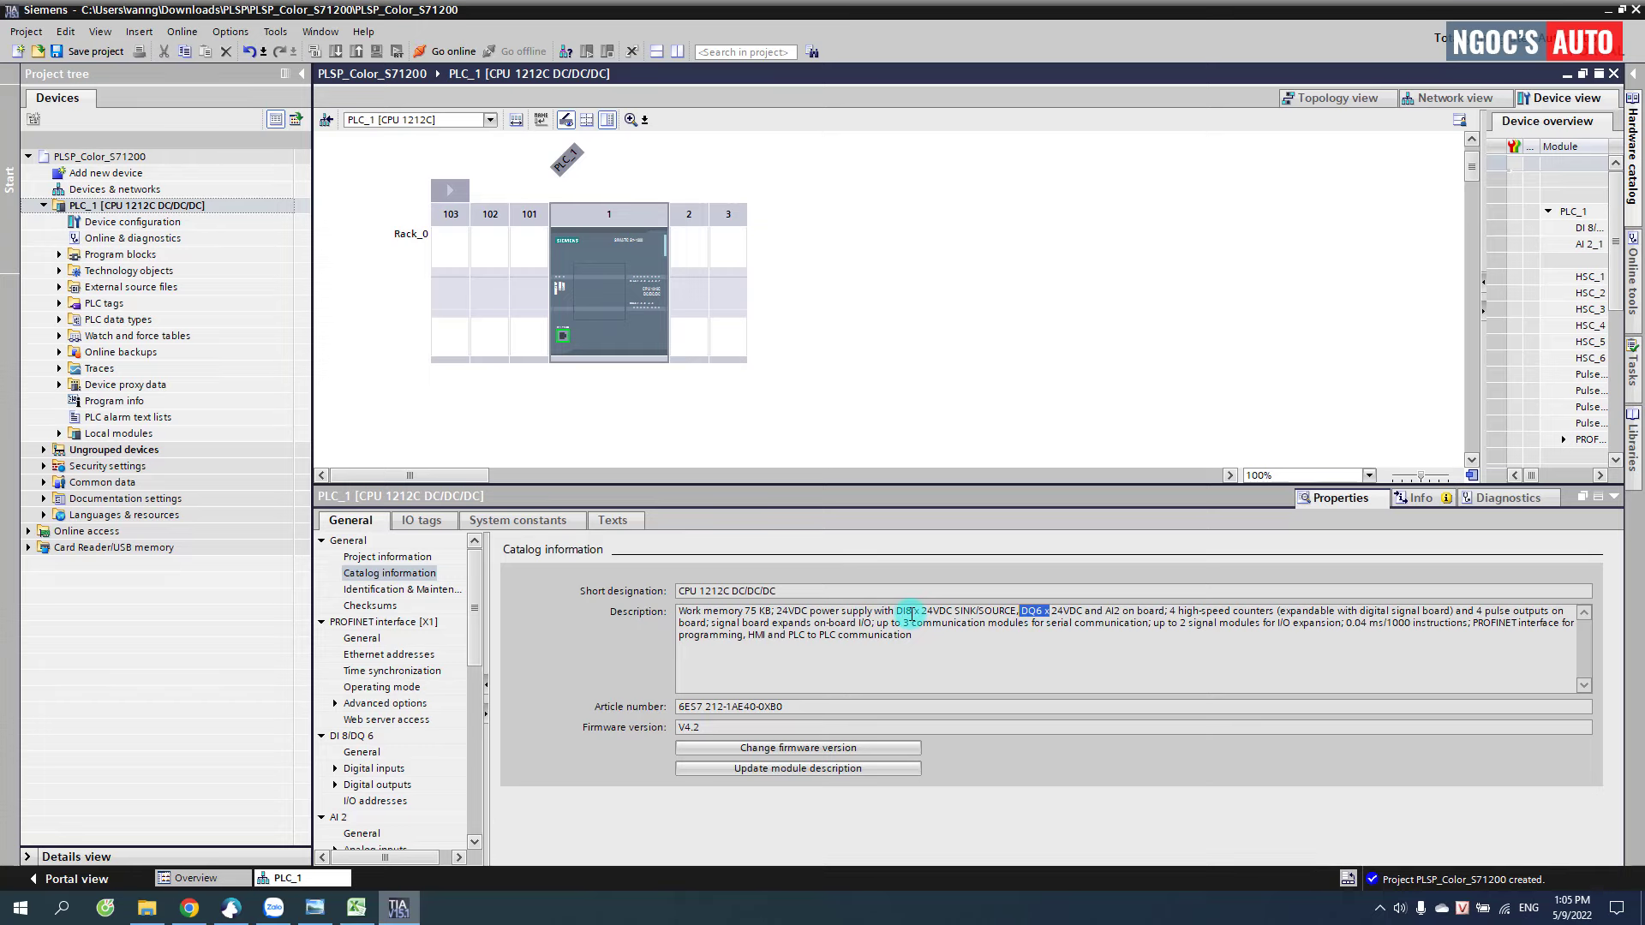
left_click_drag(915, 614, 906, 612)
left_click_drag(1480, 249, 1203, 260)
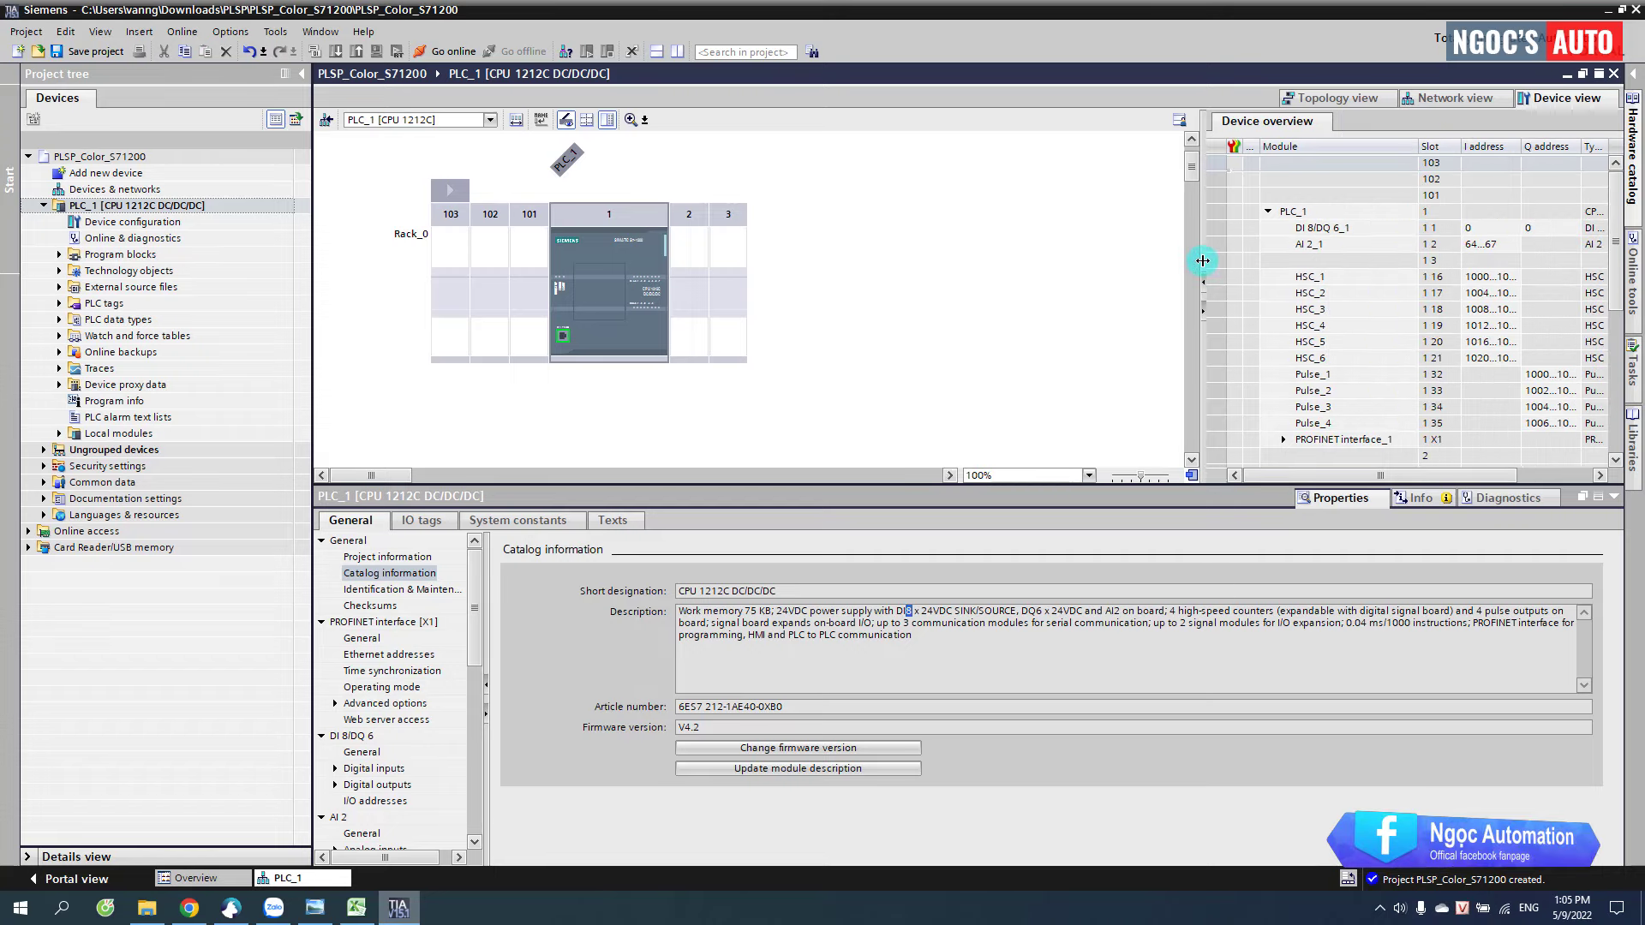
- Add the SM 1223 DI 16/DQ 16x24VDC module 6ES7 223-1BL32-0XB0 from the hardware catalog to slot 2 beside PLC_1
left_click(600, 271)
left_click(602, 255)
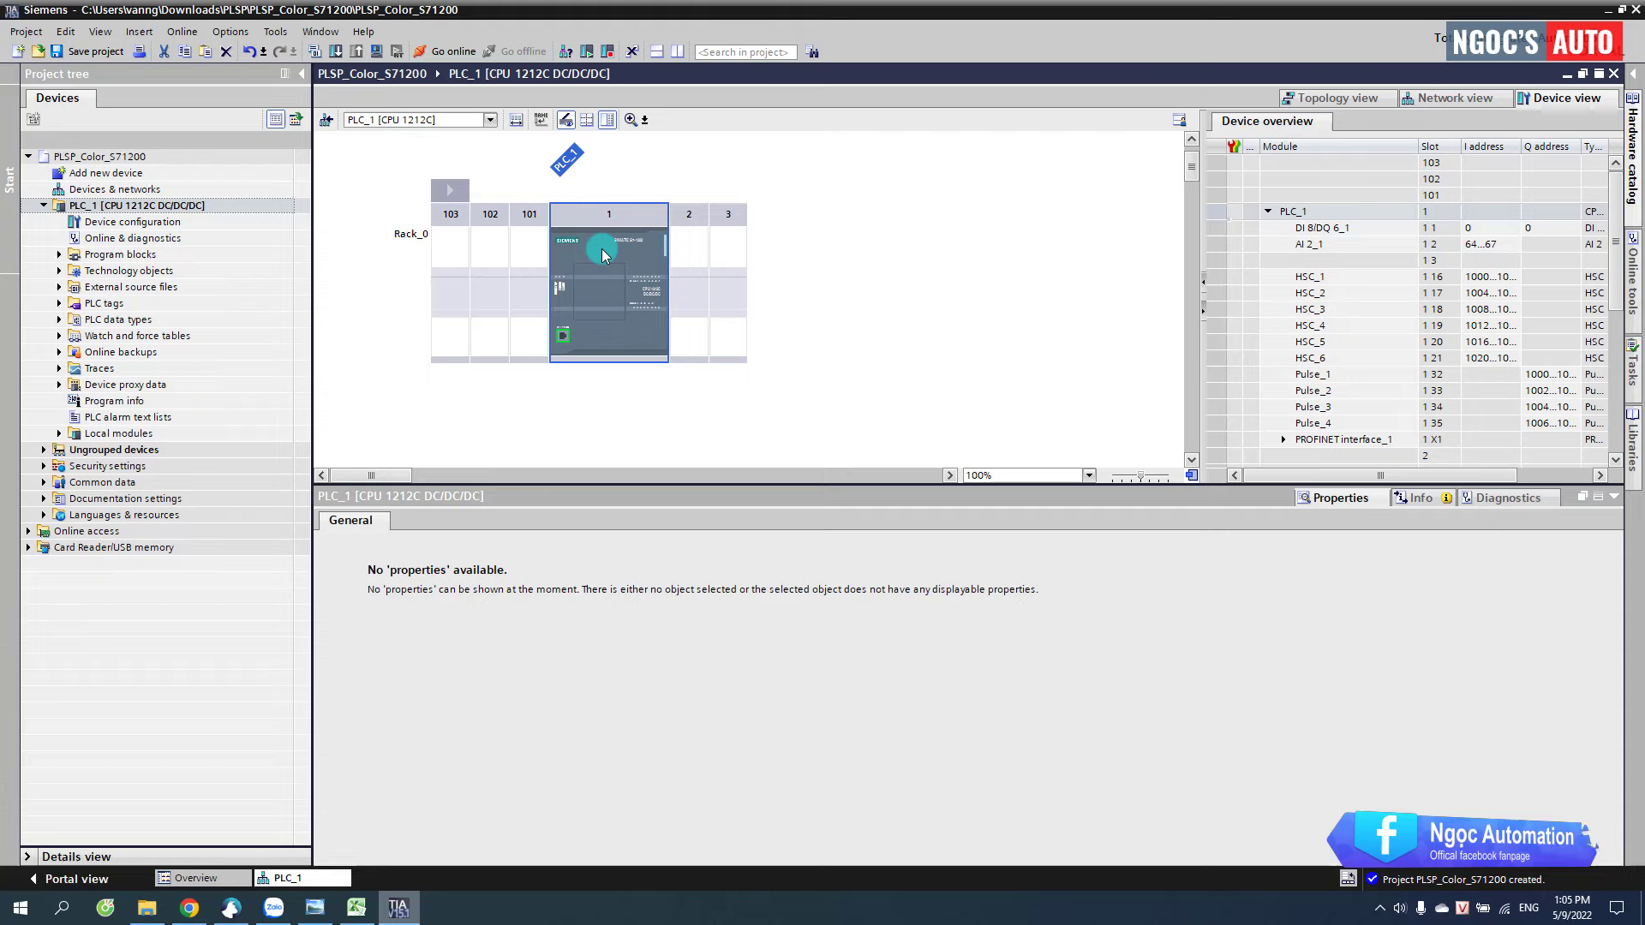
left_click(1634, 163)
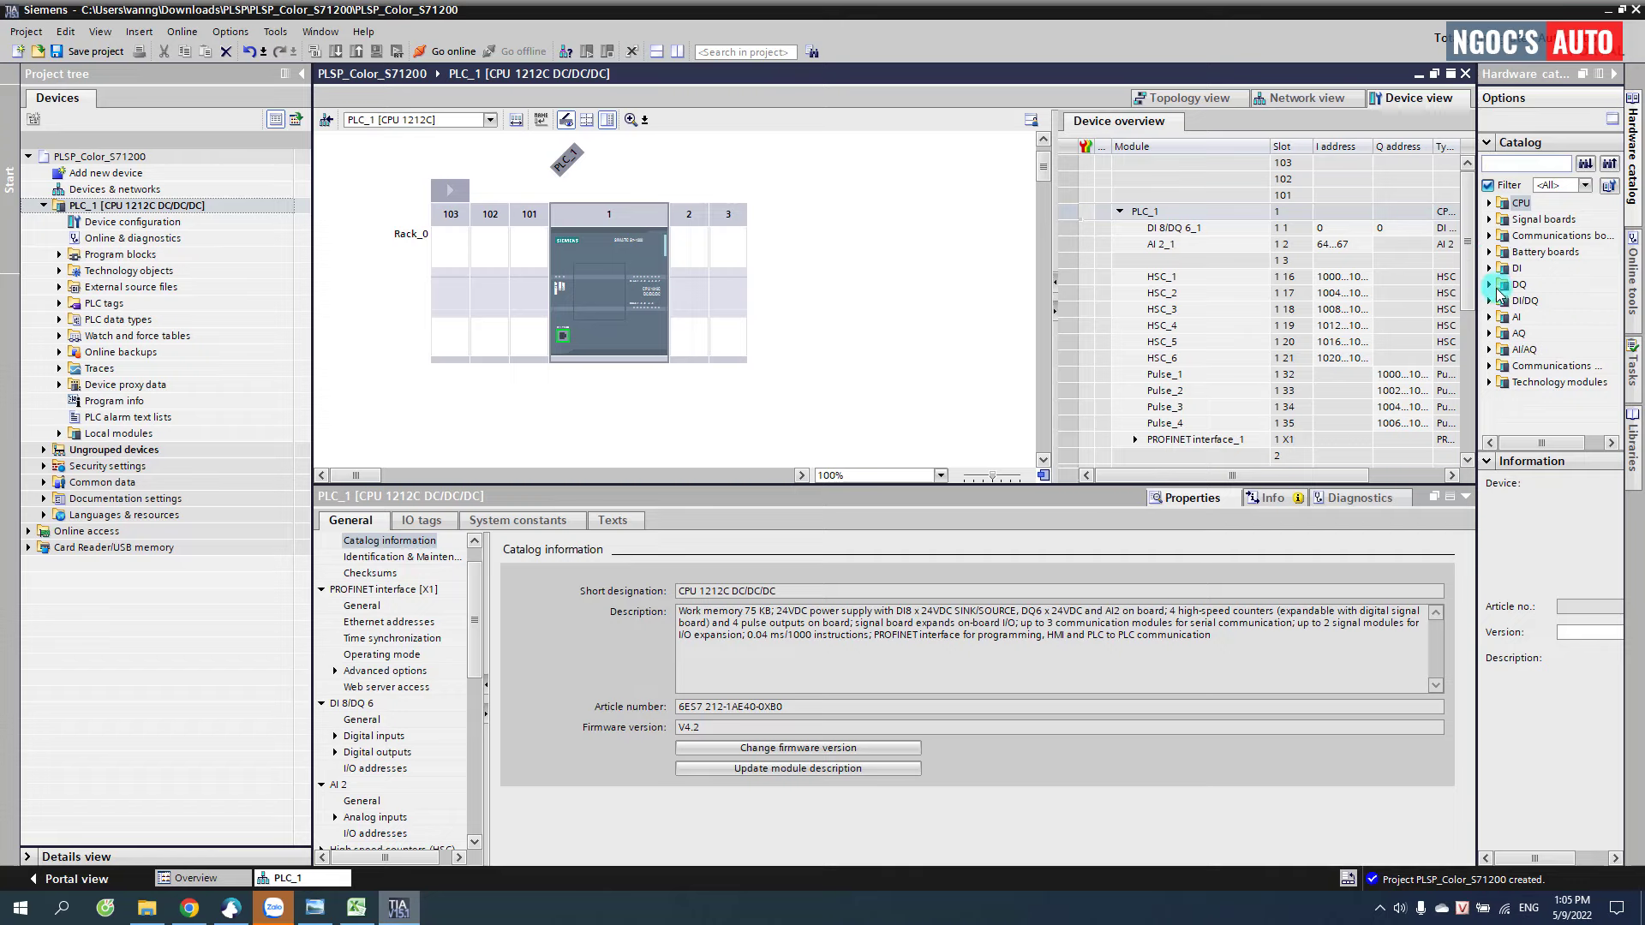
left_click(1491, 301)
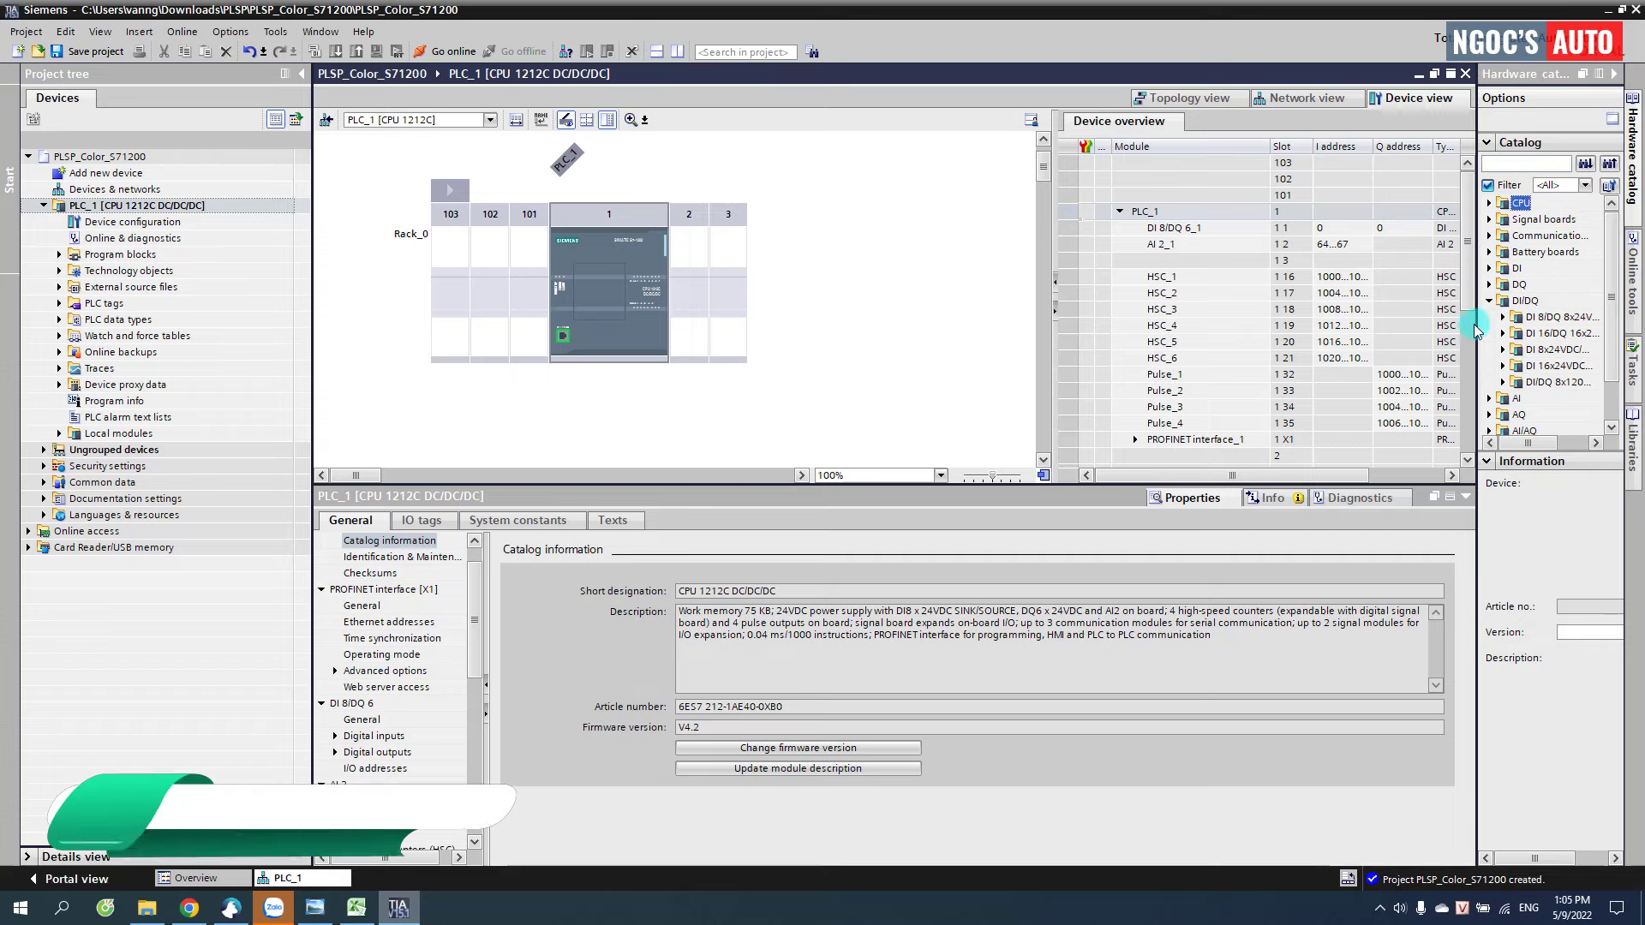
left_click_drag(1477, 324, 1357, 326)
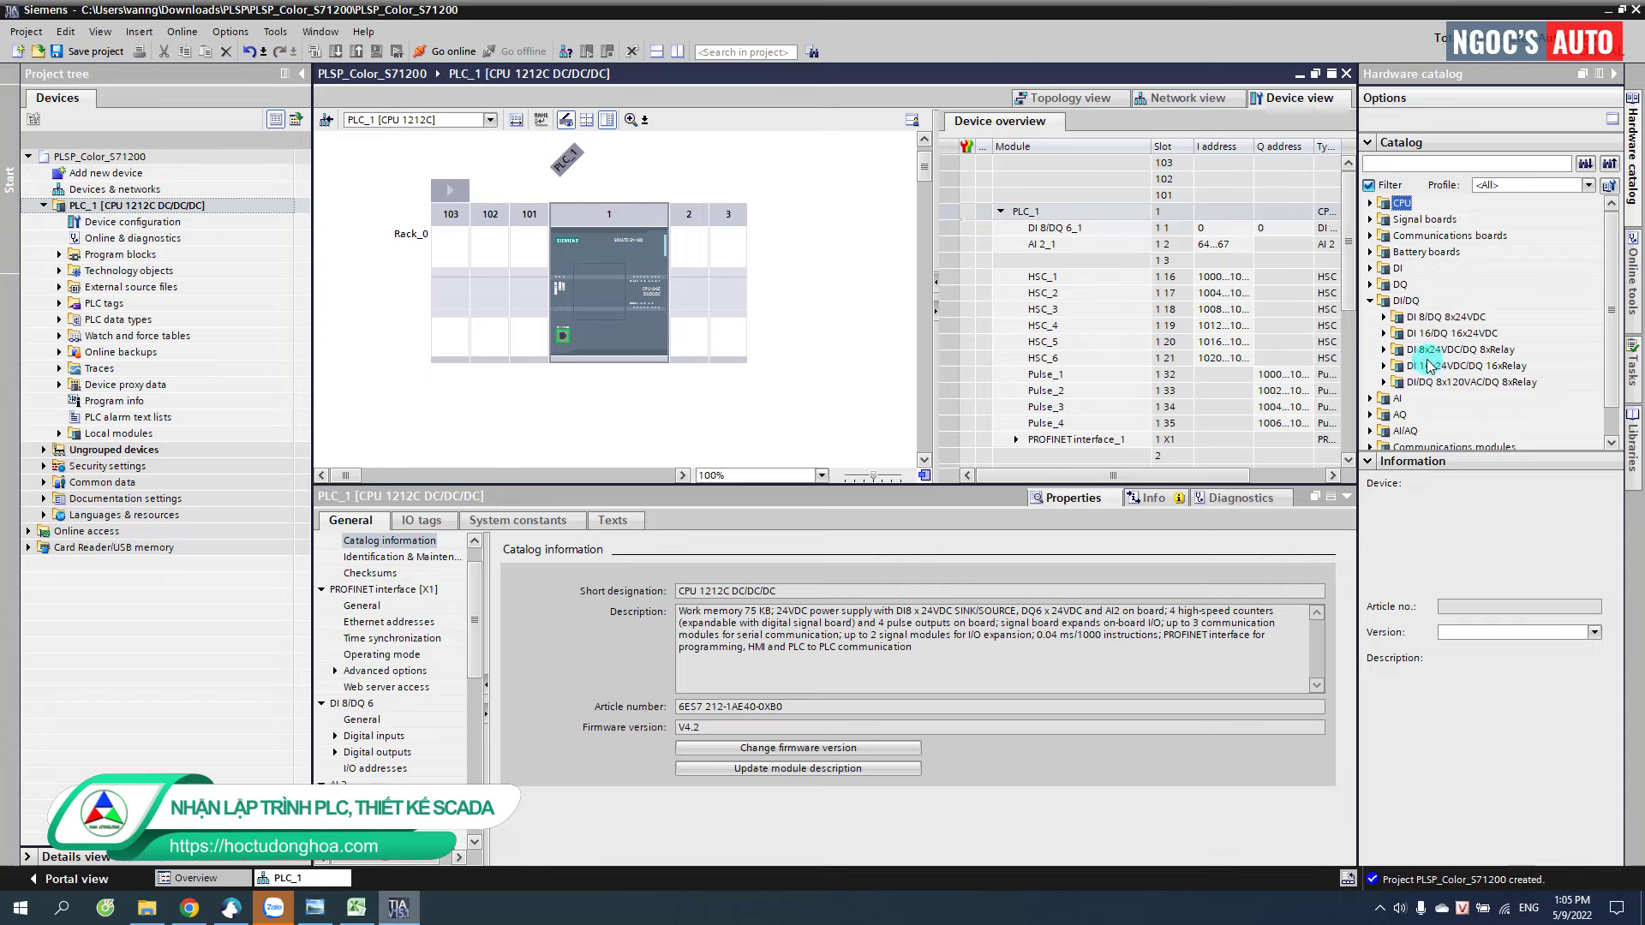
left_click(1429, 367)
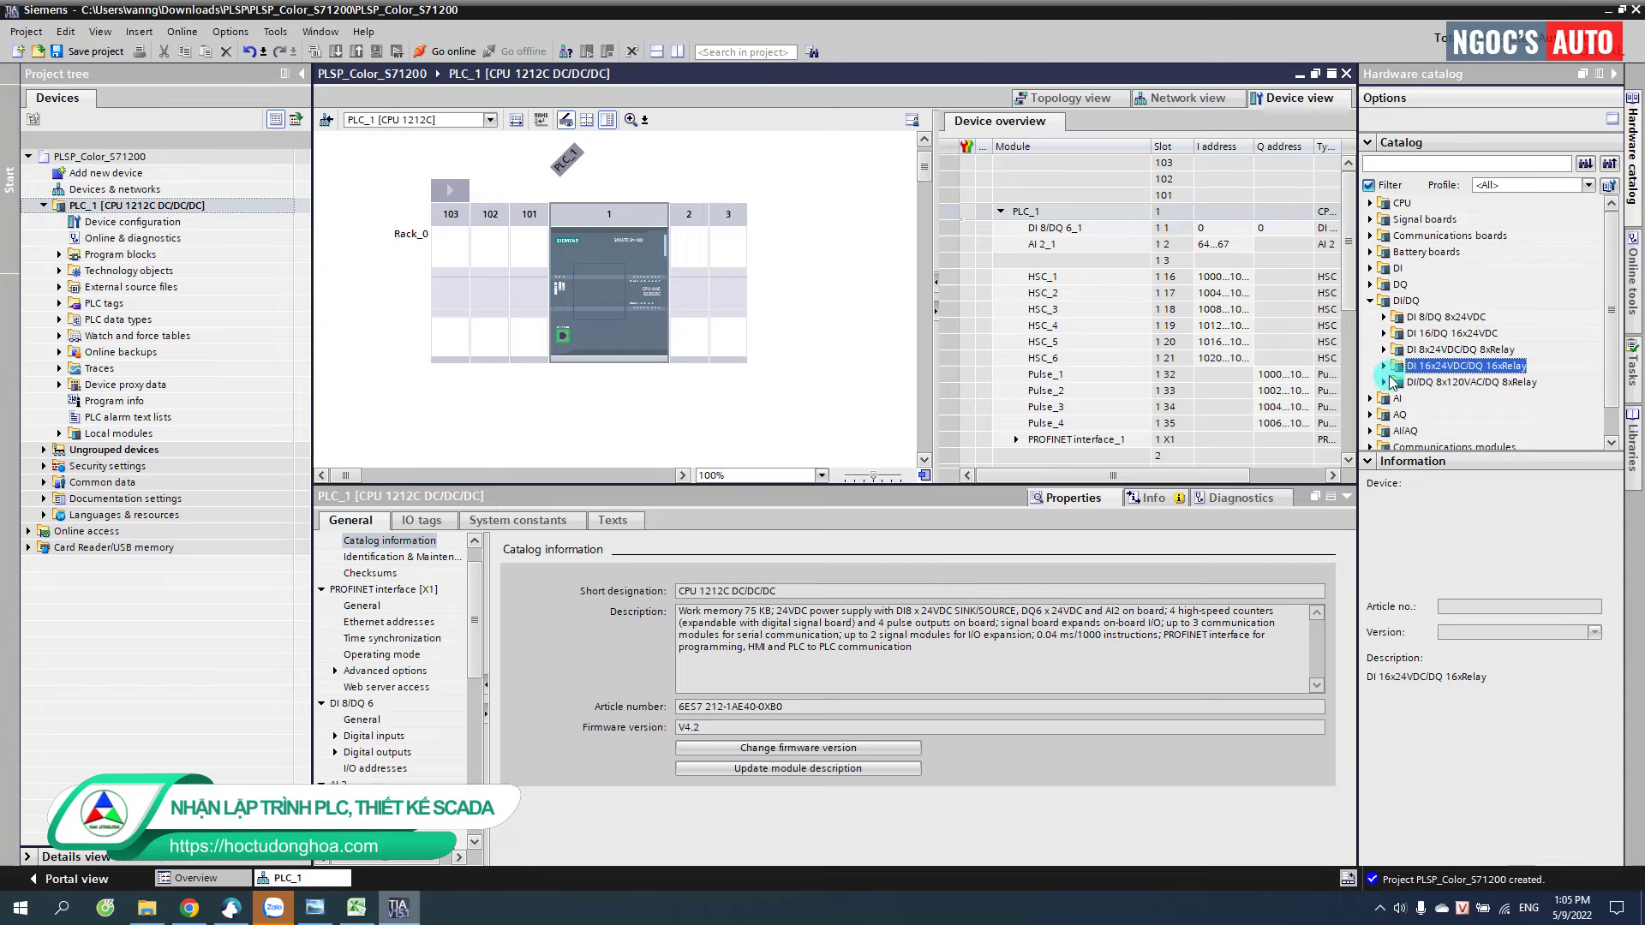
left_click(1392, 336)
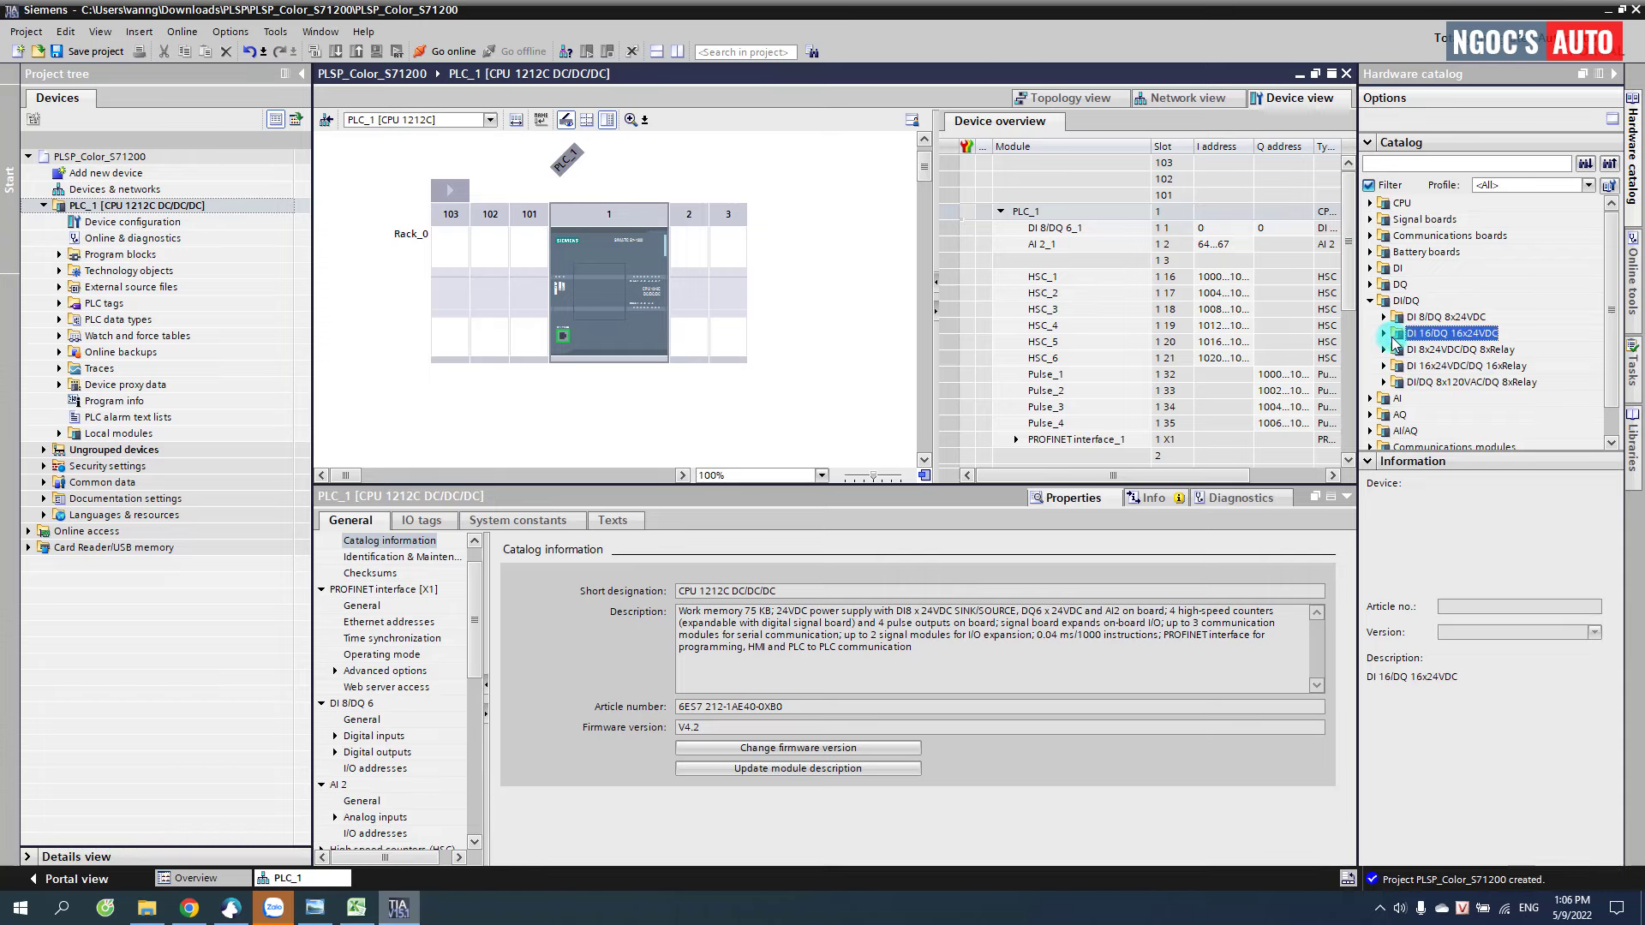
left_click(1384, 334)
left_click(1431, 366)
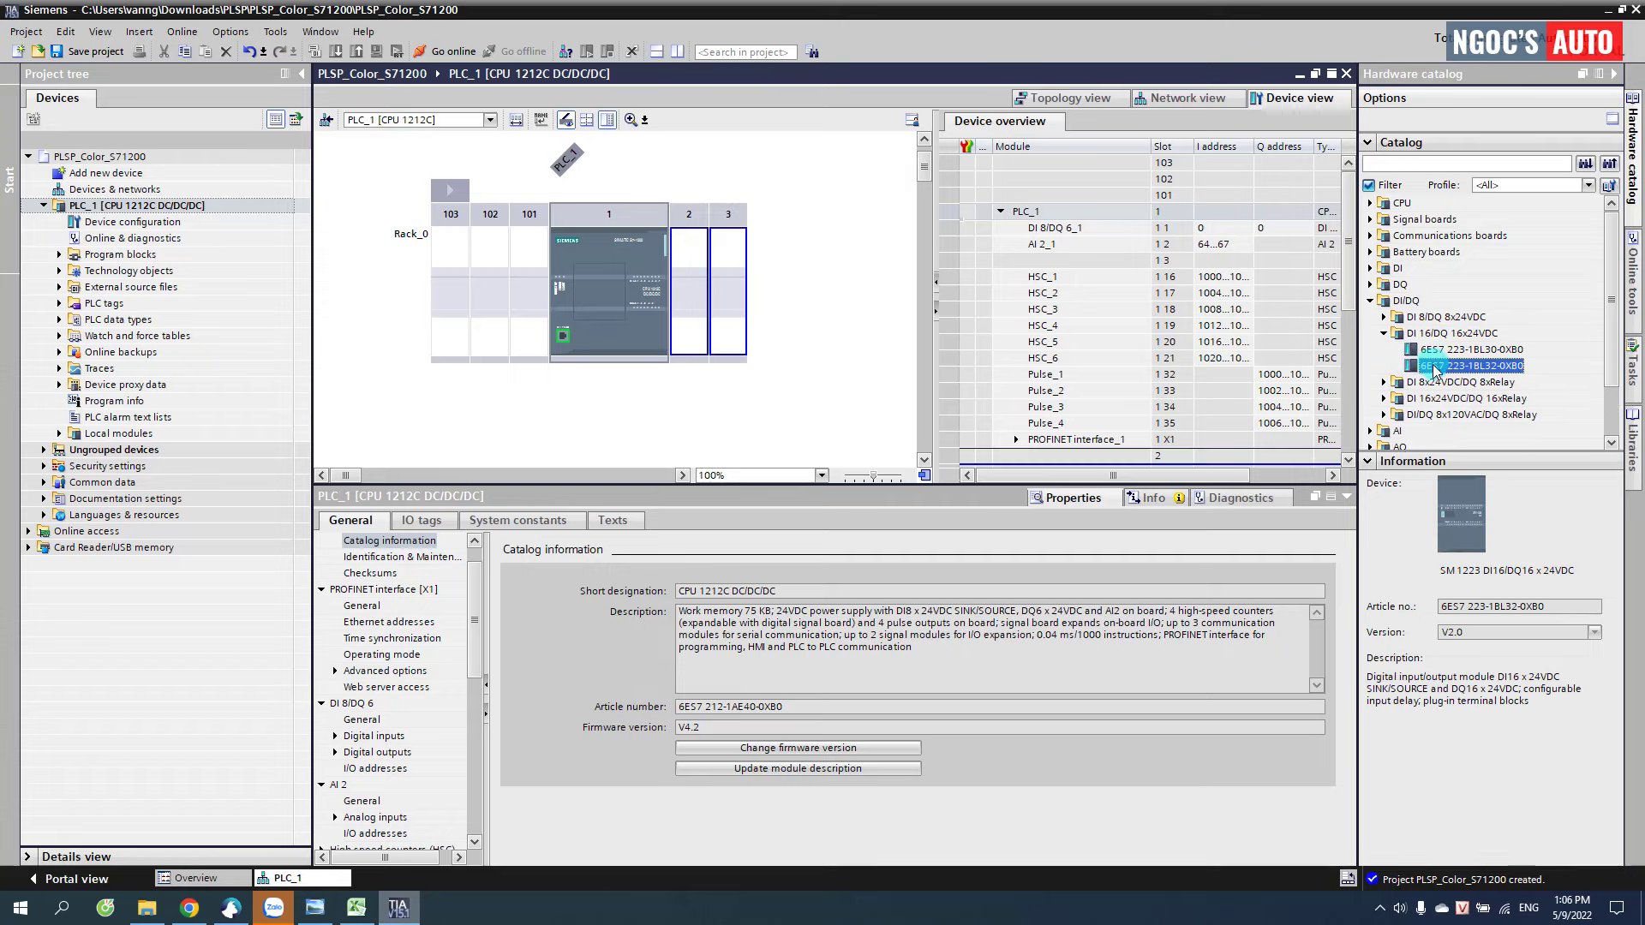
left_click_drag(859, 352, 701, 328)
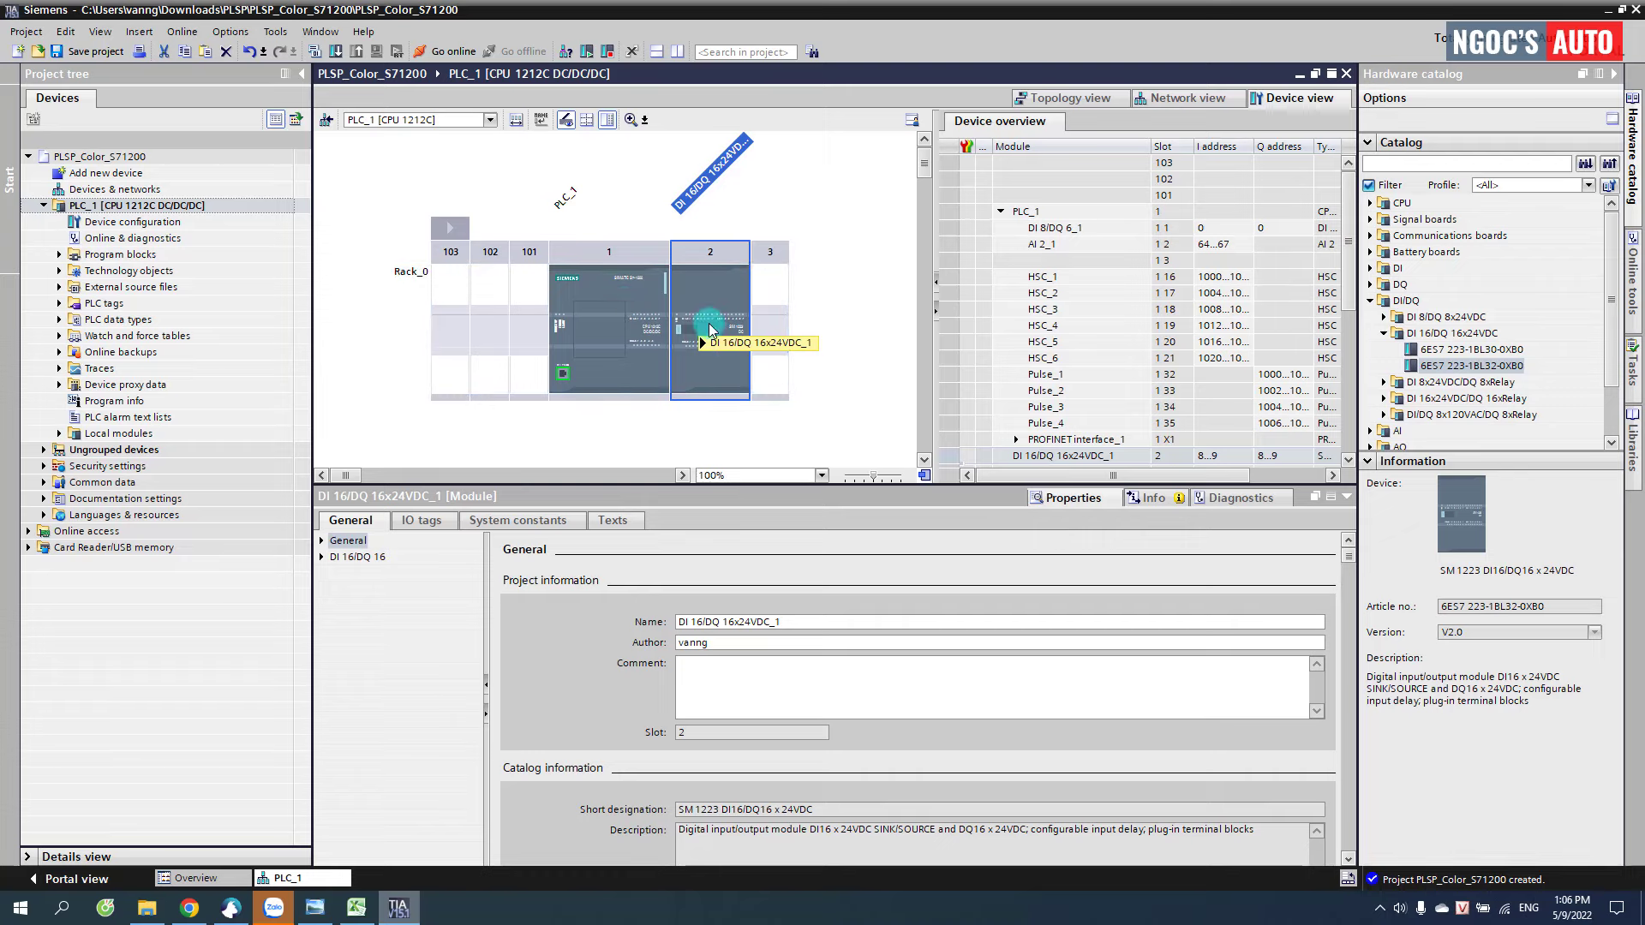
left_click(809, 225)
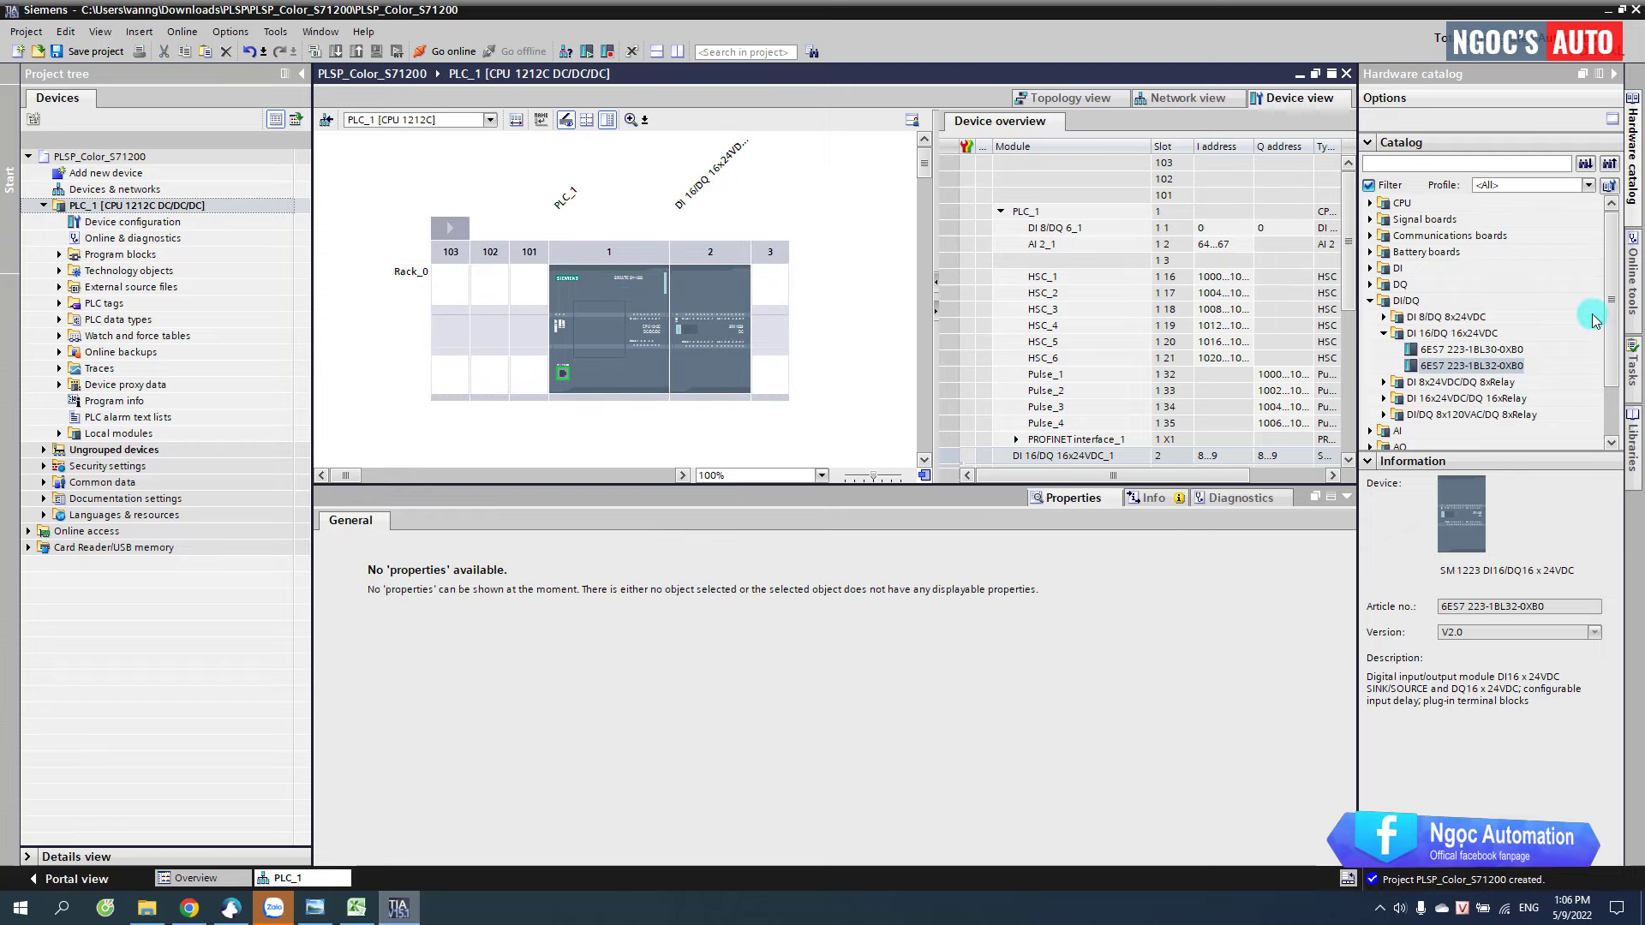
- Add a new PC system device of the type SIMATIC HMI application, WinCC RT Advanced, to the project
left_click(127, 174)
double_click(127, 175)
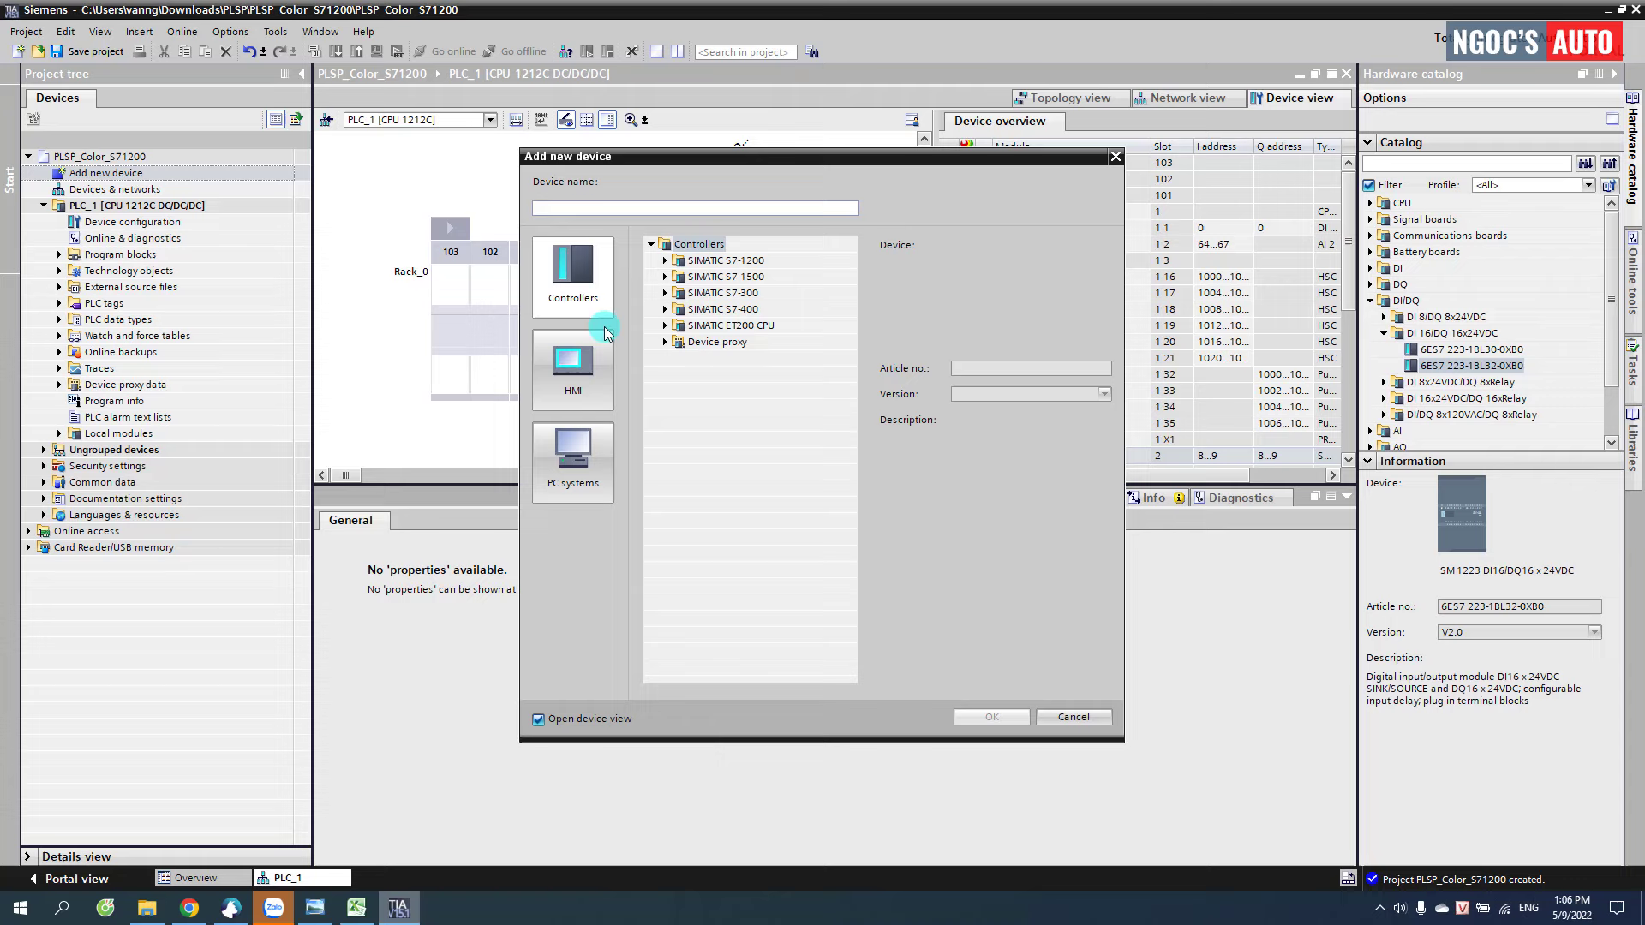
left_click(579, 464)
left_click(665, 359)
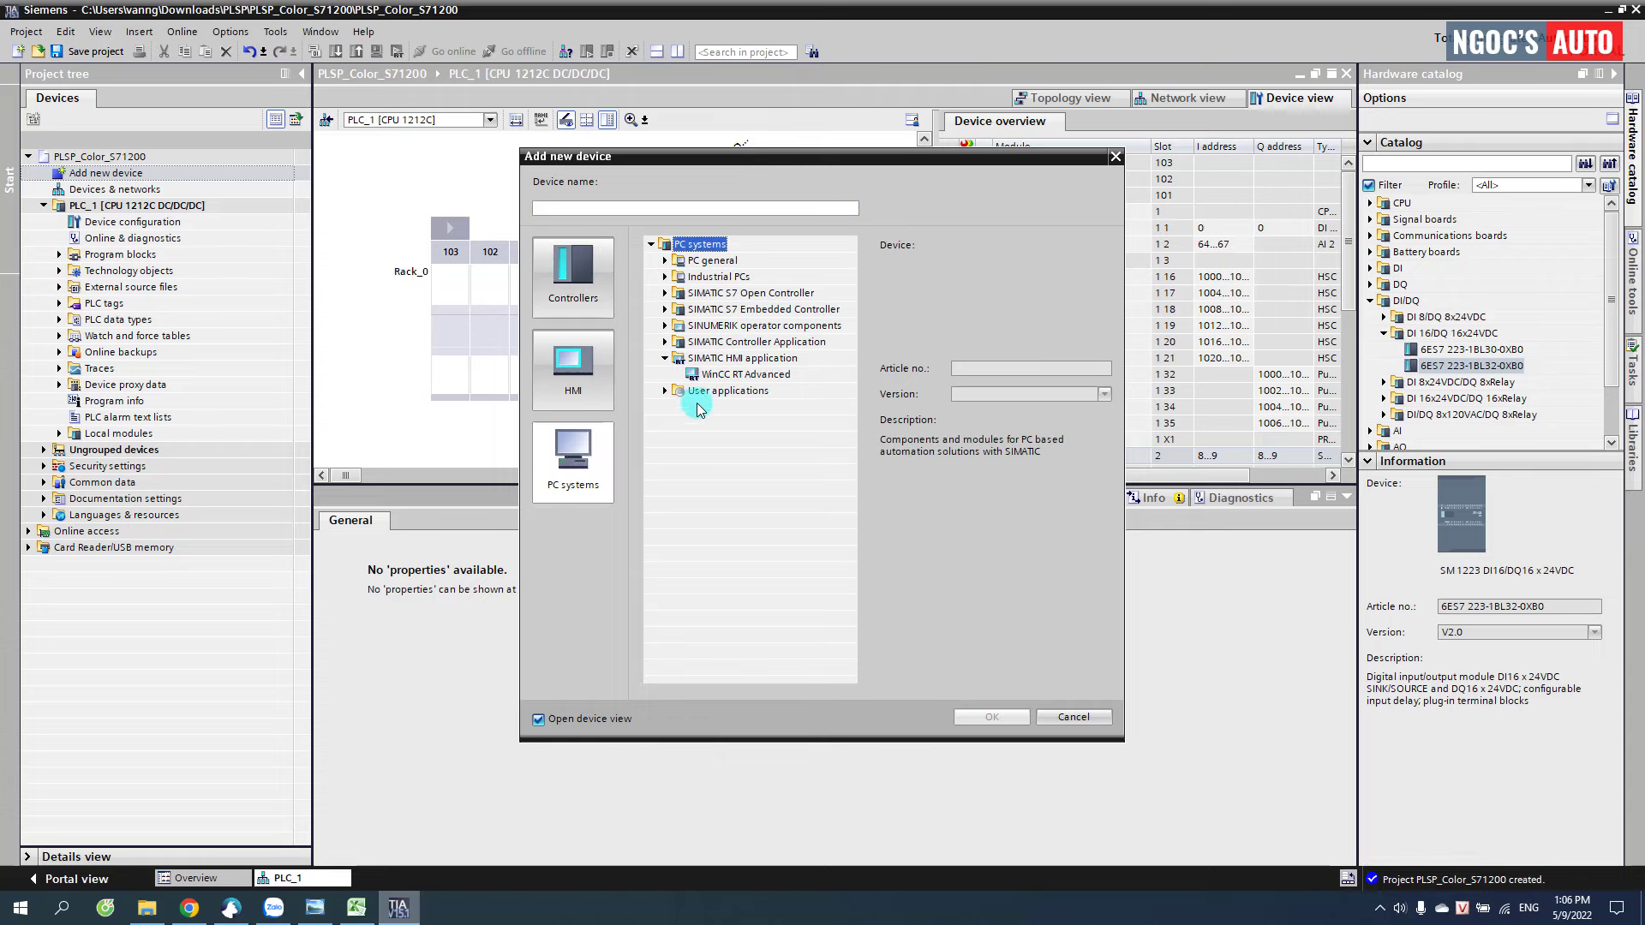
left_click(742, 374)
left_click(985, 721)
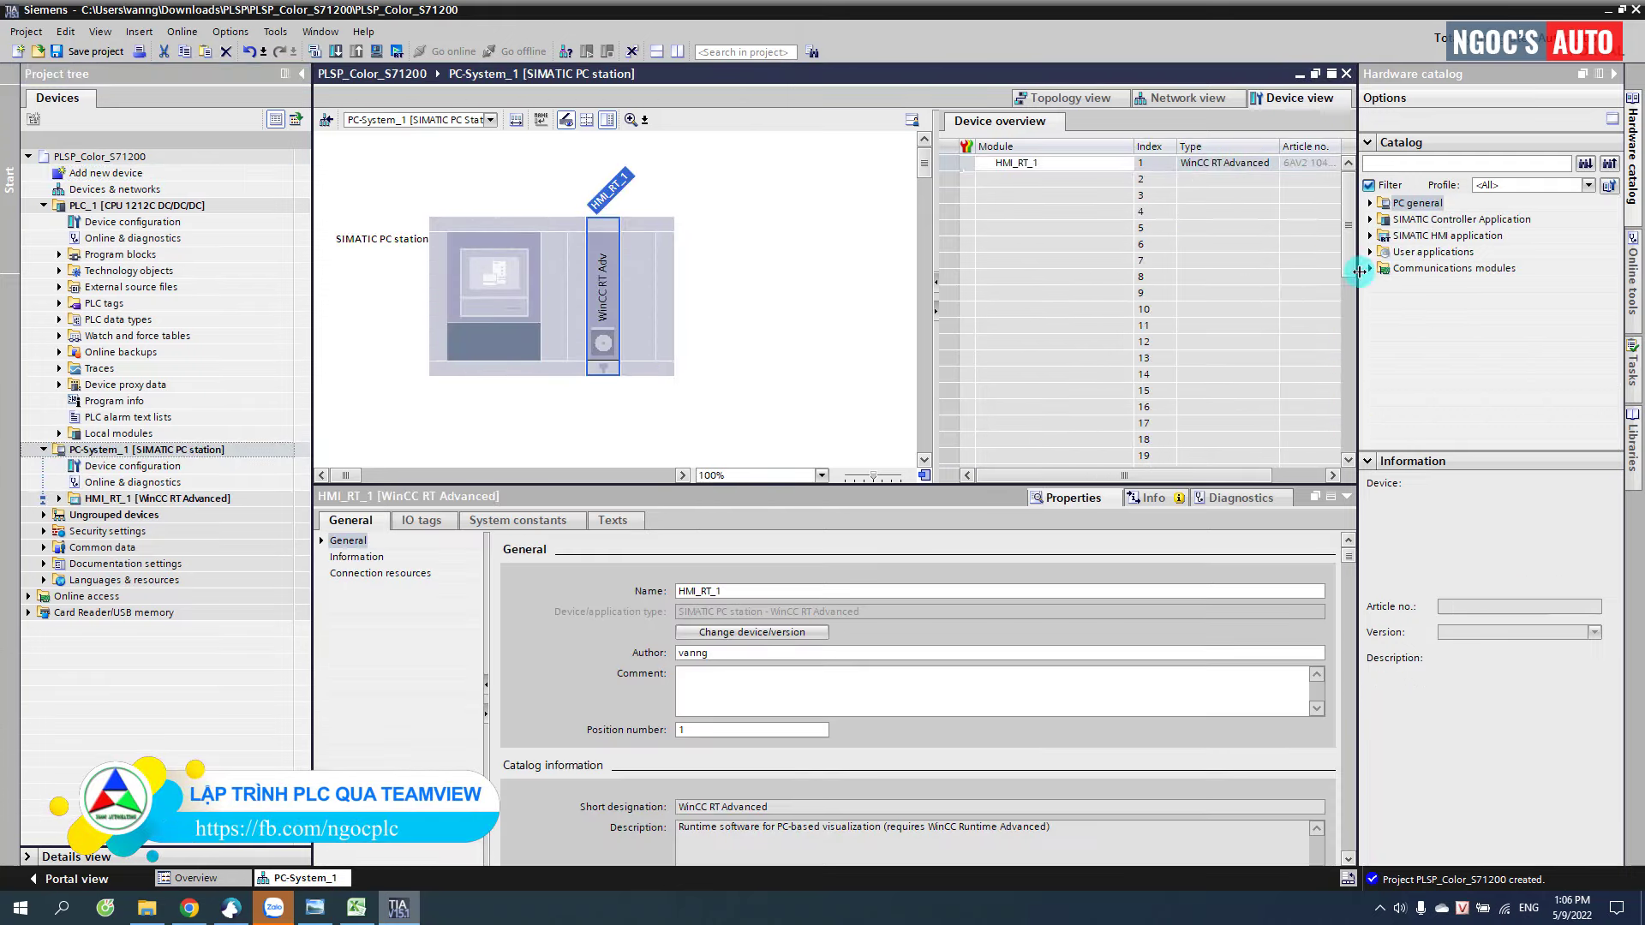
- Add an IE general PROFINET/Ethernet communications module to the SIMATIC PC station
left_click(1369, 269)
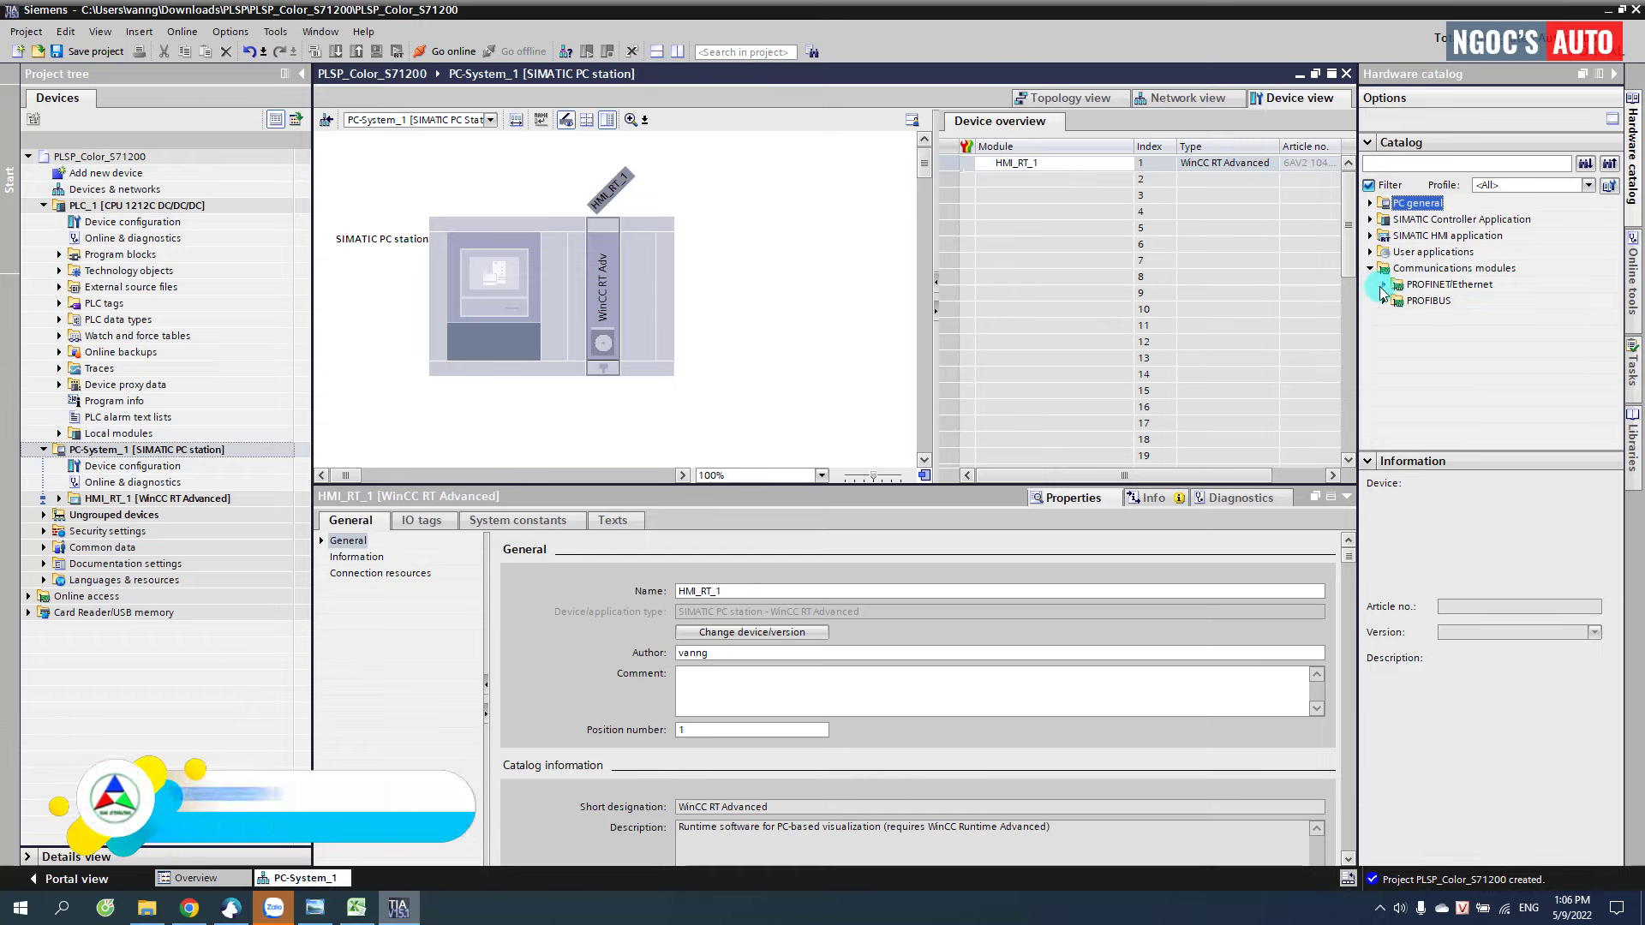
left_click(1382, 285)
scroll(1418, 370, "down", 1)
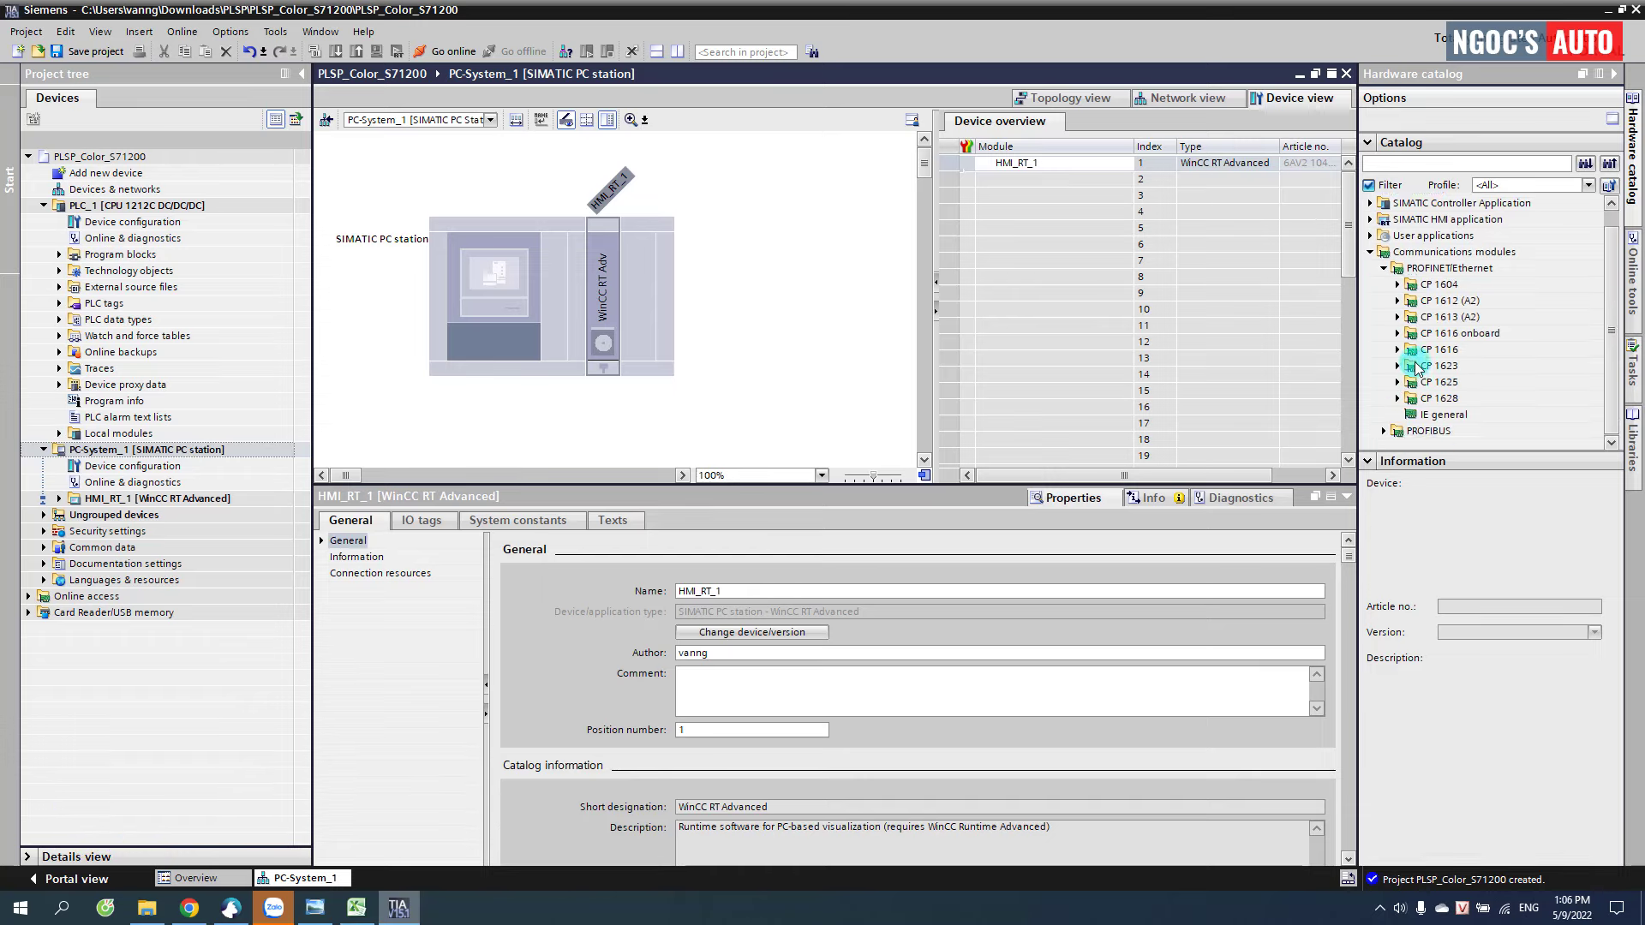
left_click(1453, 270)
left_click_drag(1428, 413, 549, 323)
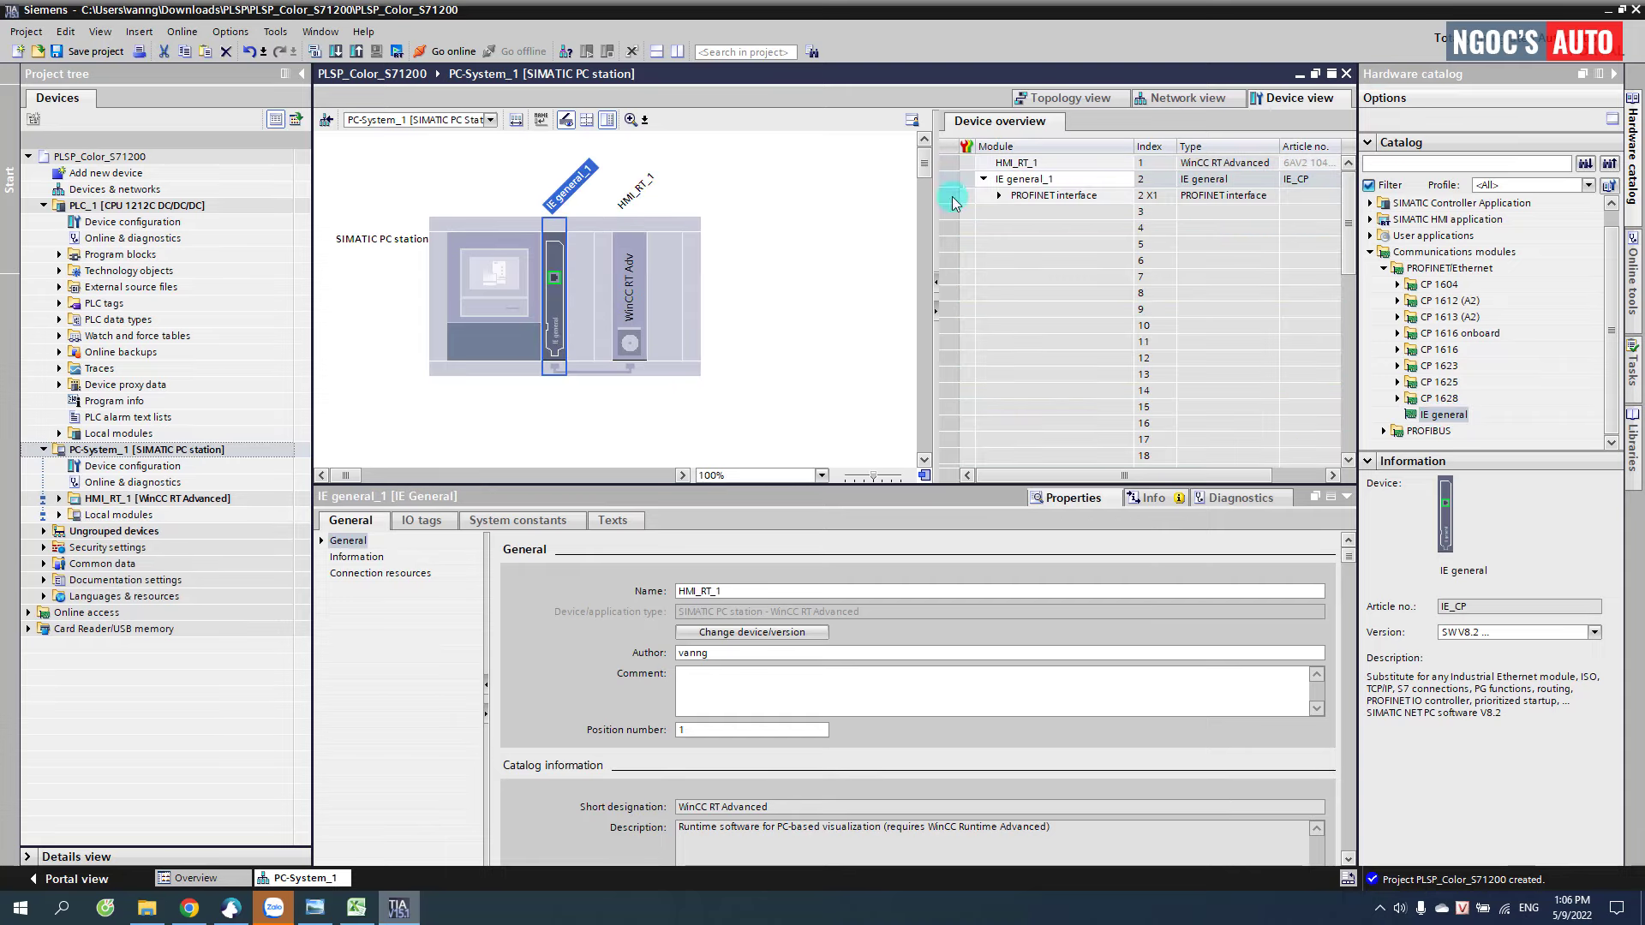
- Network the PROFINET ports of PLC_1 and the IE general module, and create an HMI connection between PLC_1 and the WinCC RT Advanced runtime
left_click(1180, 99)
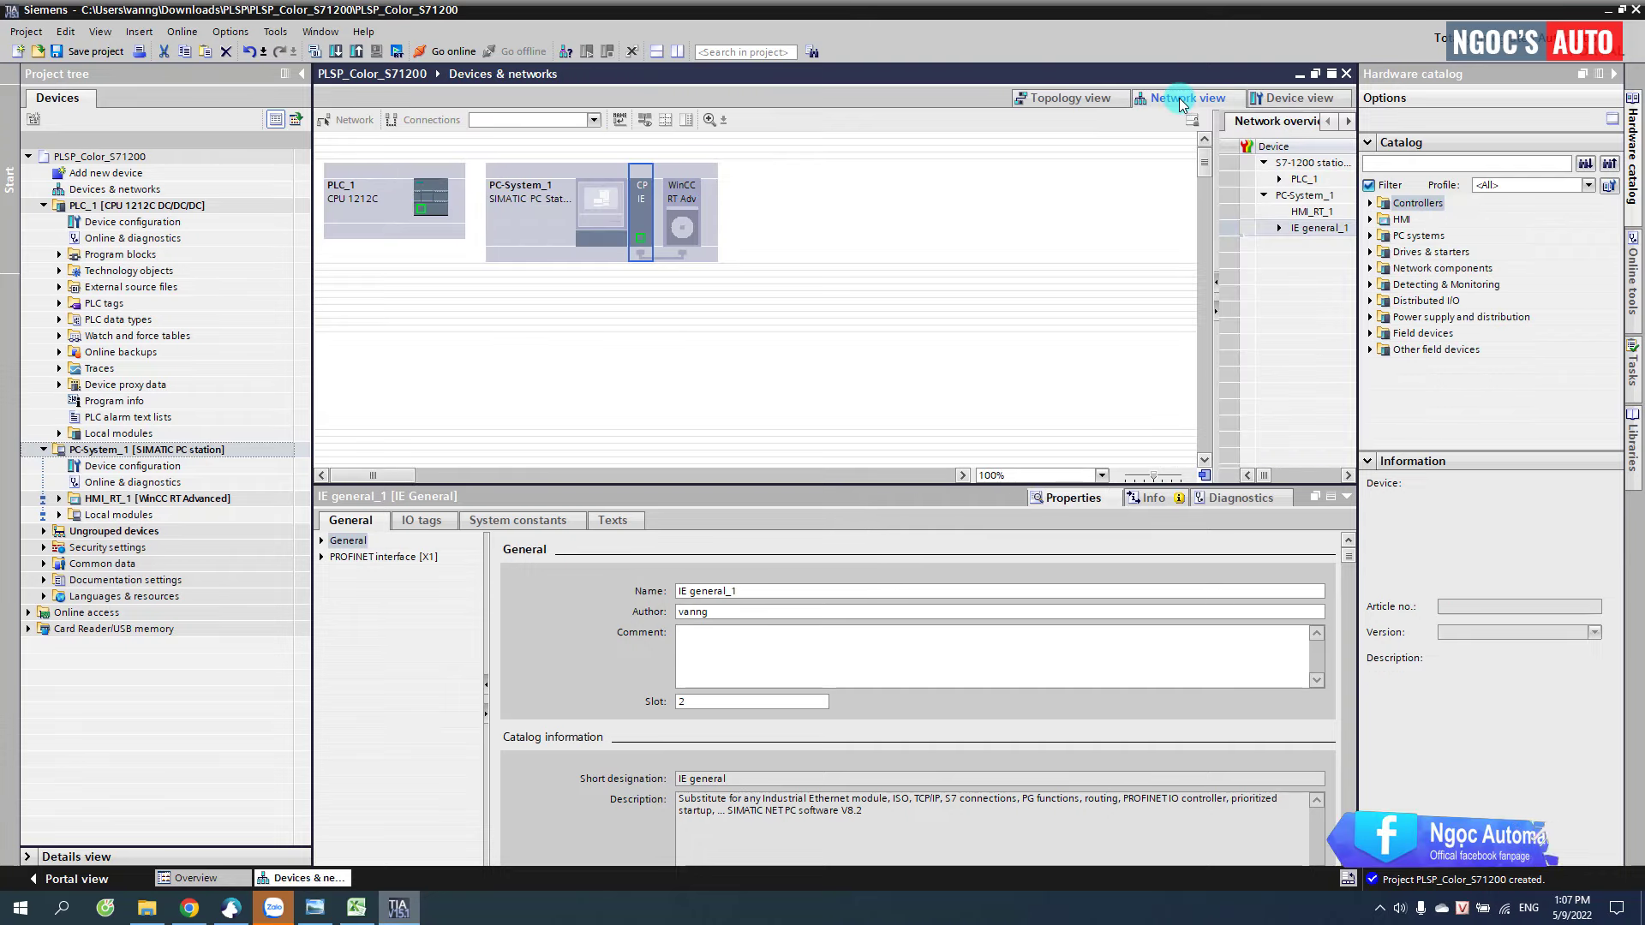
left_click(421, 209)
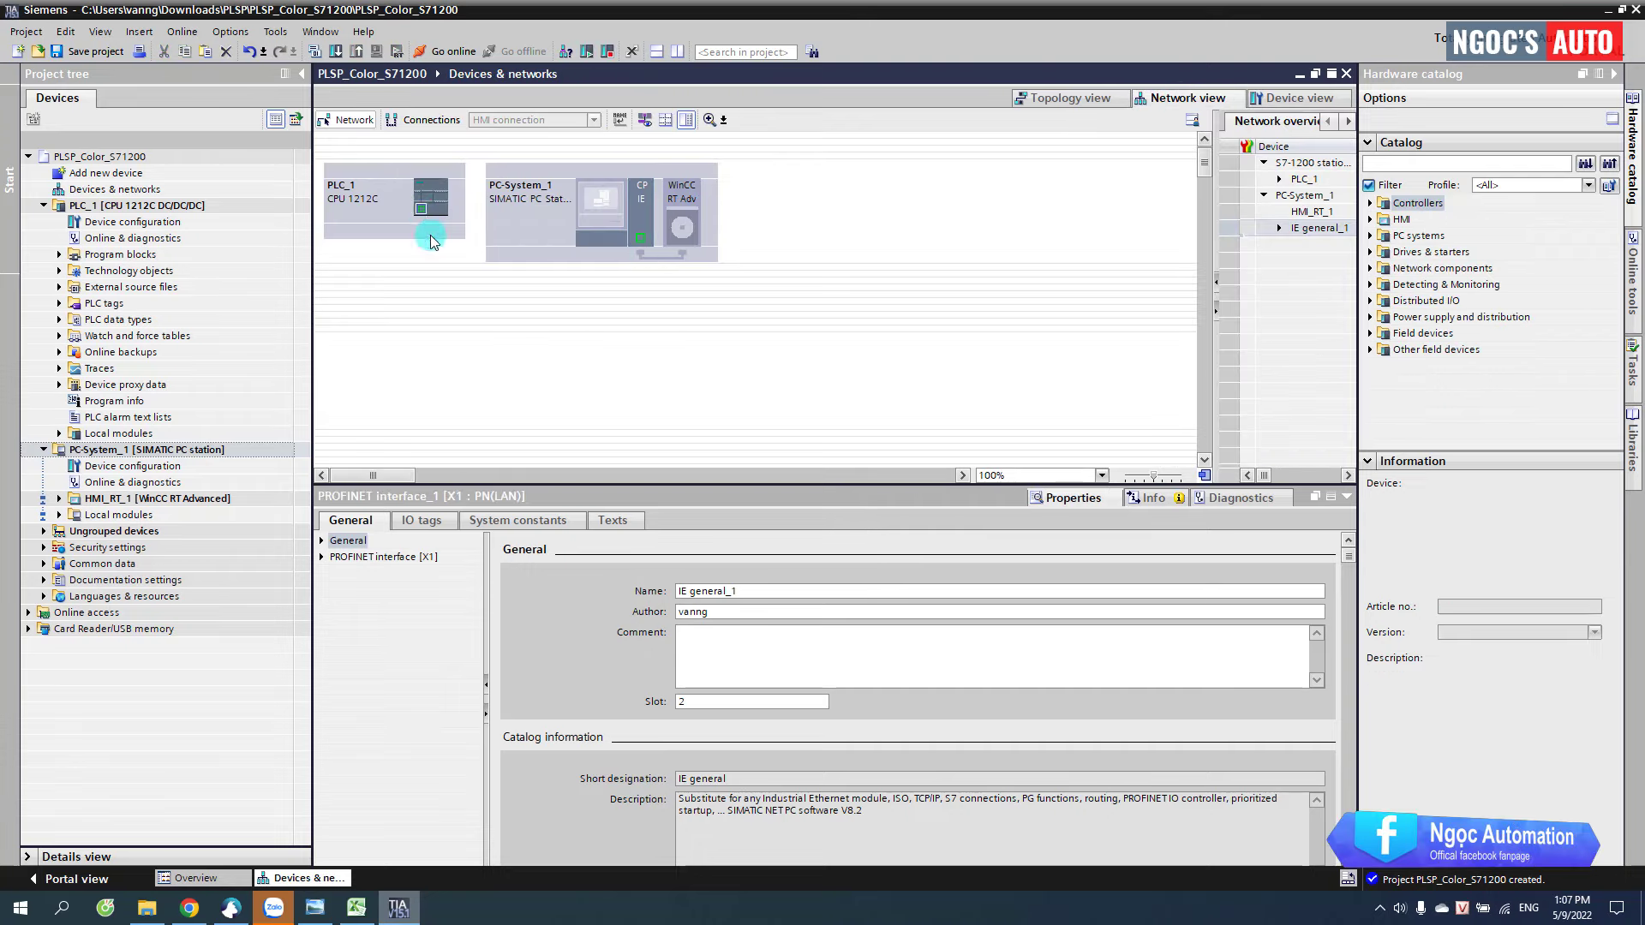
left_click_drag(431, 241, 641, 240)
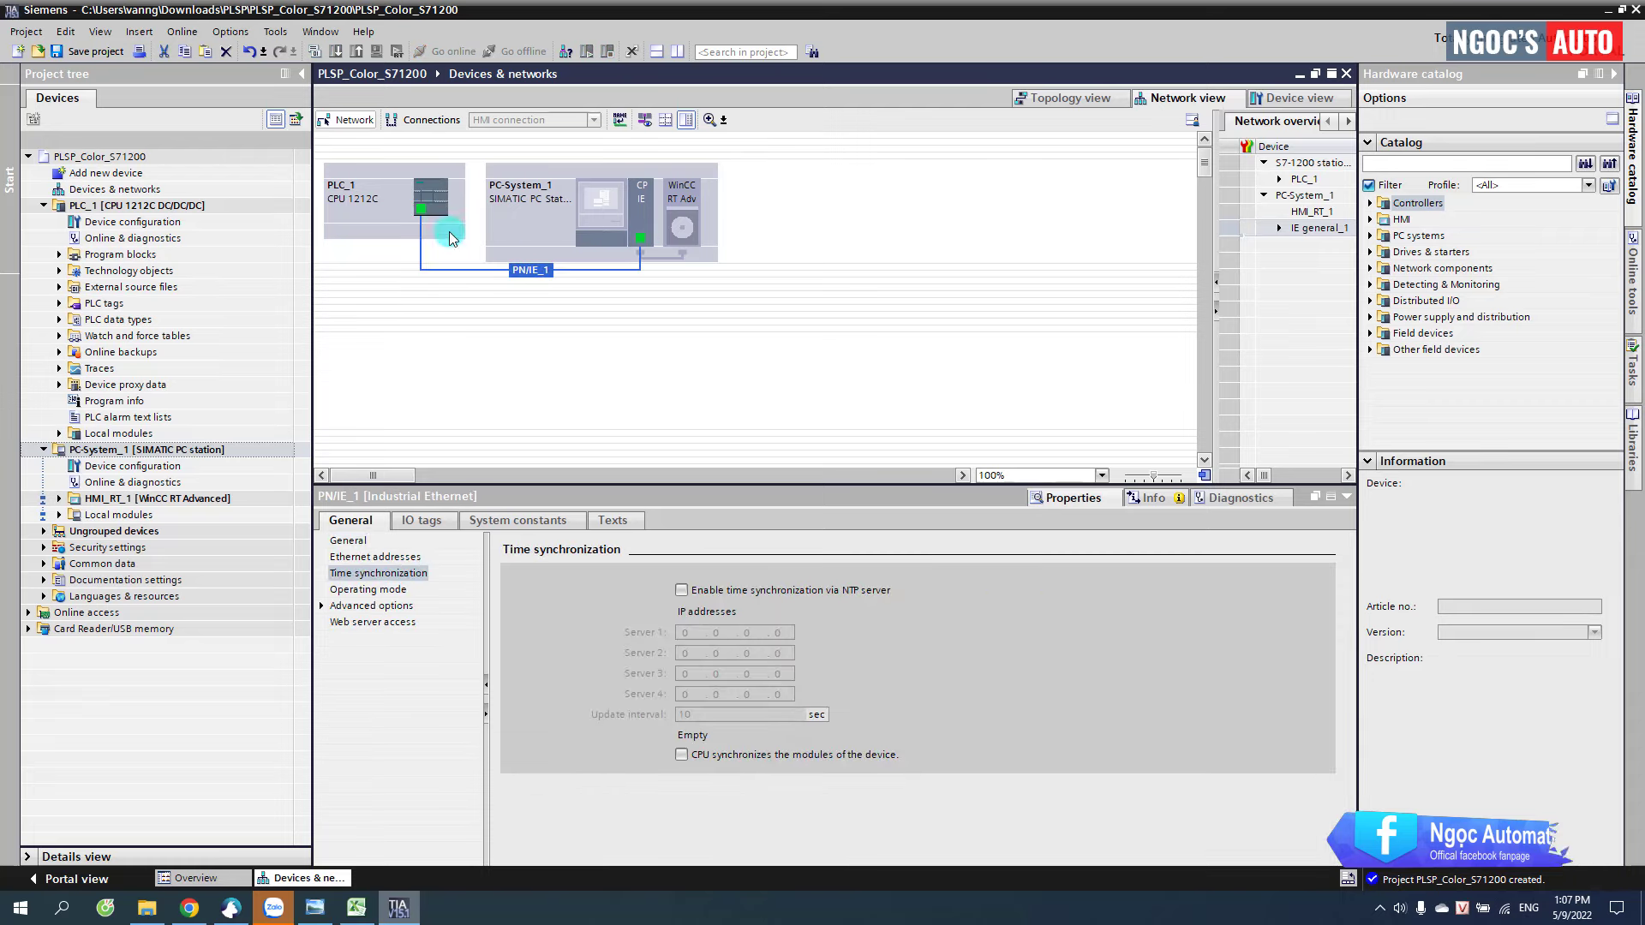
left_click(433, 120)
left_click_drag(419, 203, 690, 227)
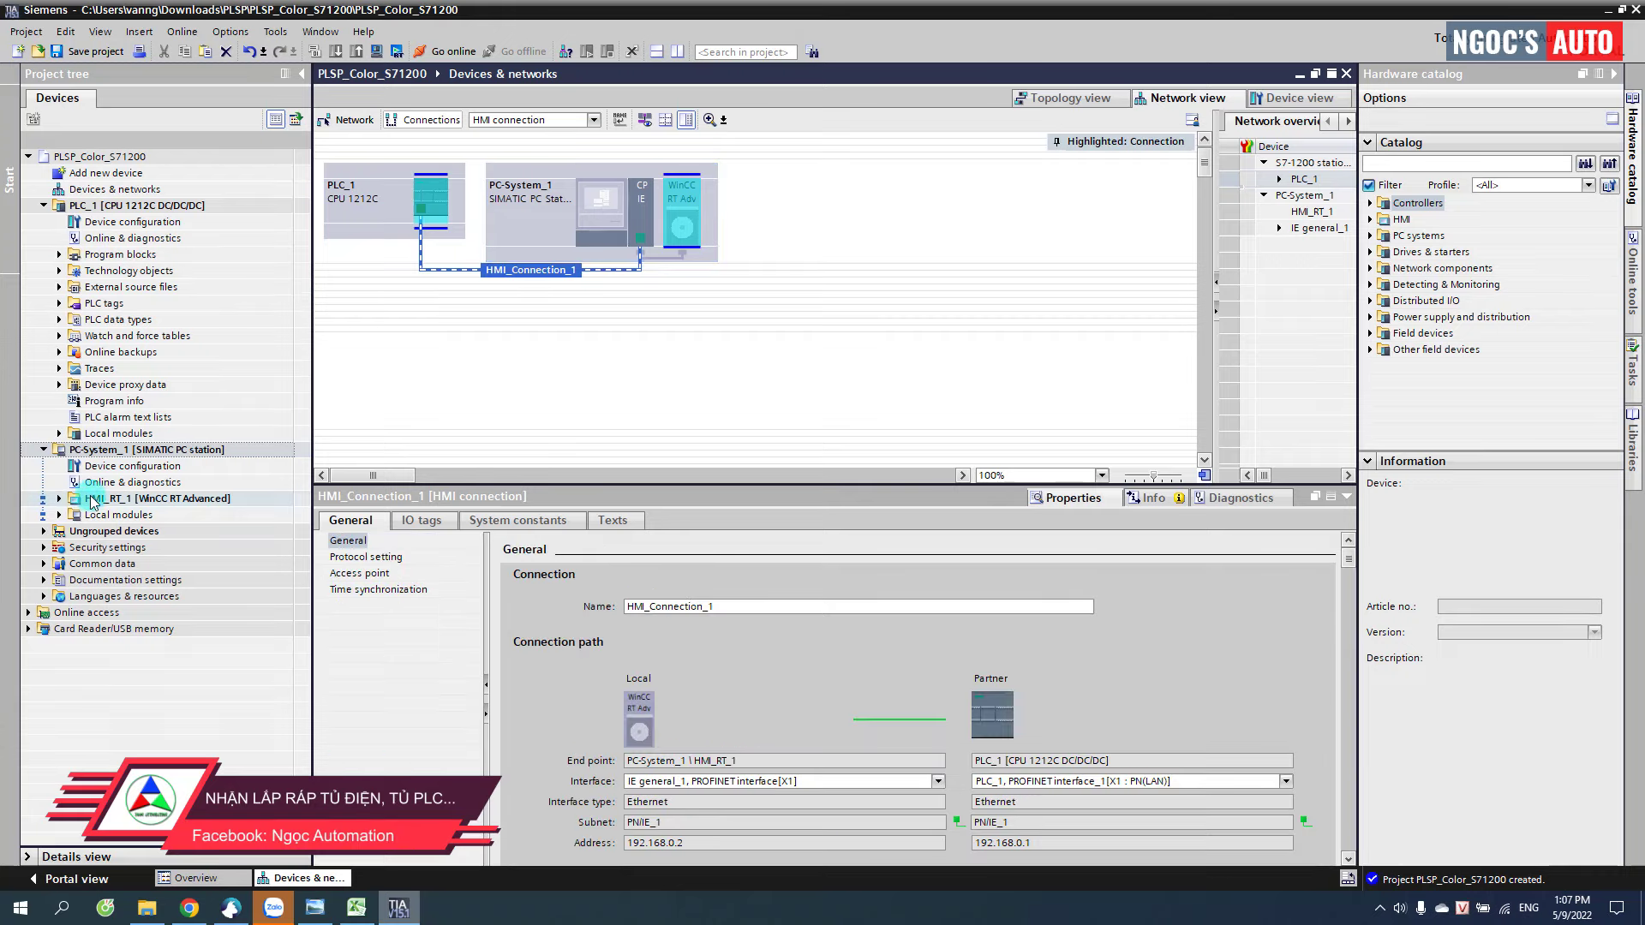
- Add a new screen to the HMI_RT_1 runtime of the PC station
left_click(66, 504)
left_click(59, 500)
scroll(154, 428, "down", 3)
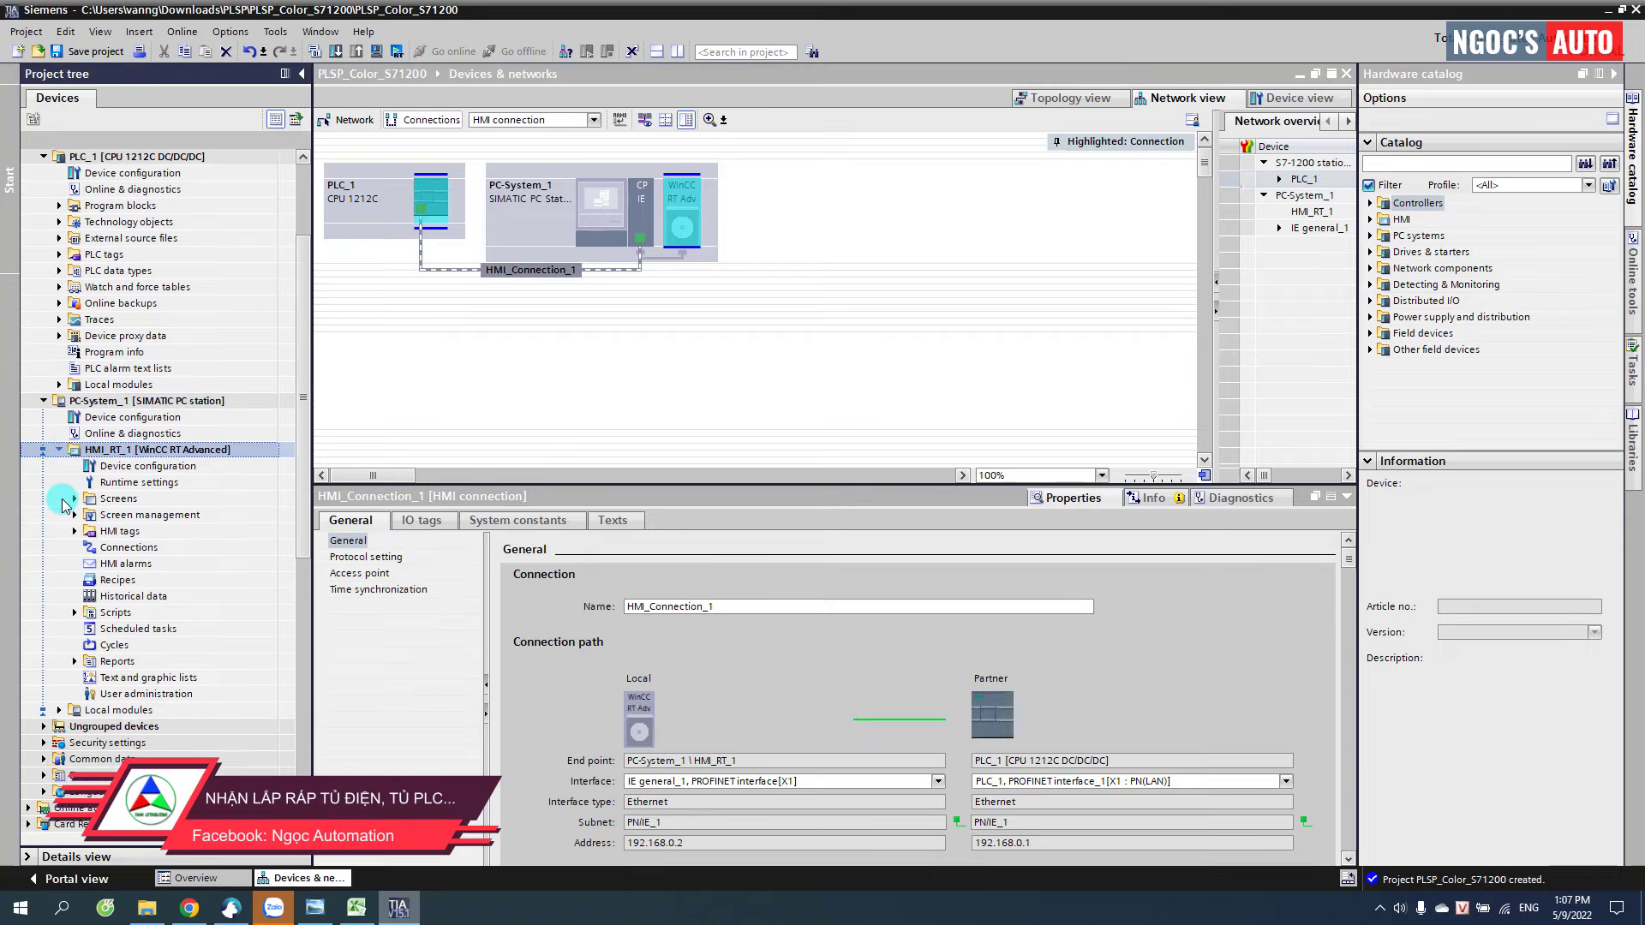
scroll(214, 343, "down", 1)
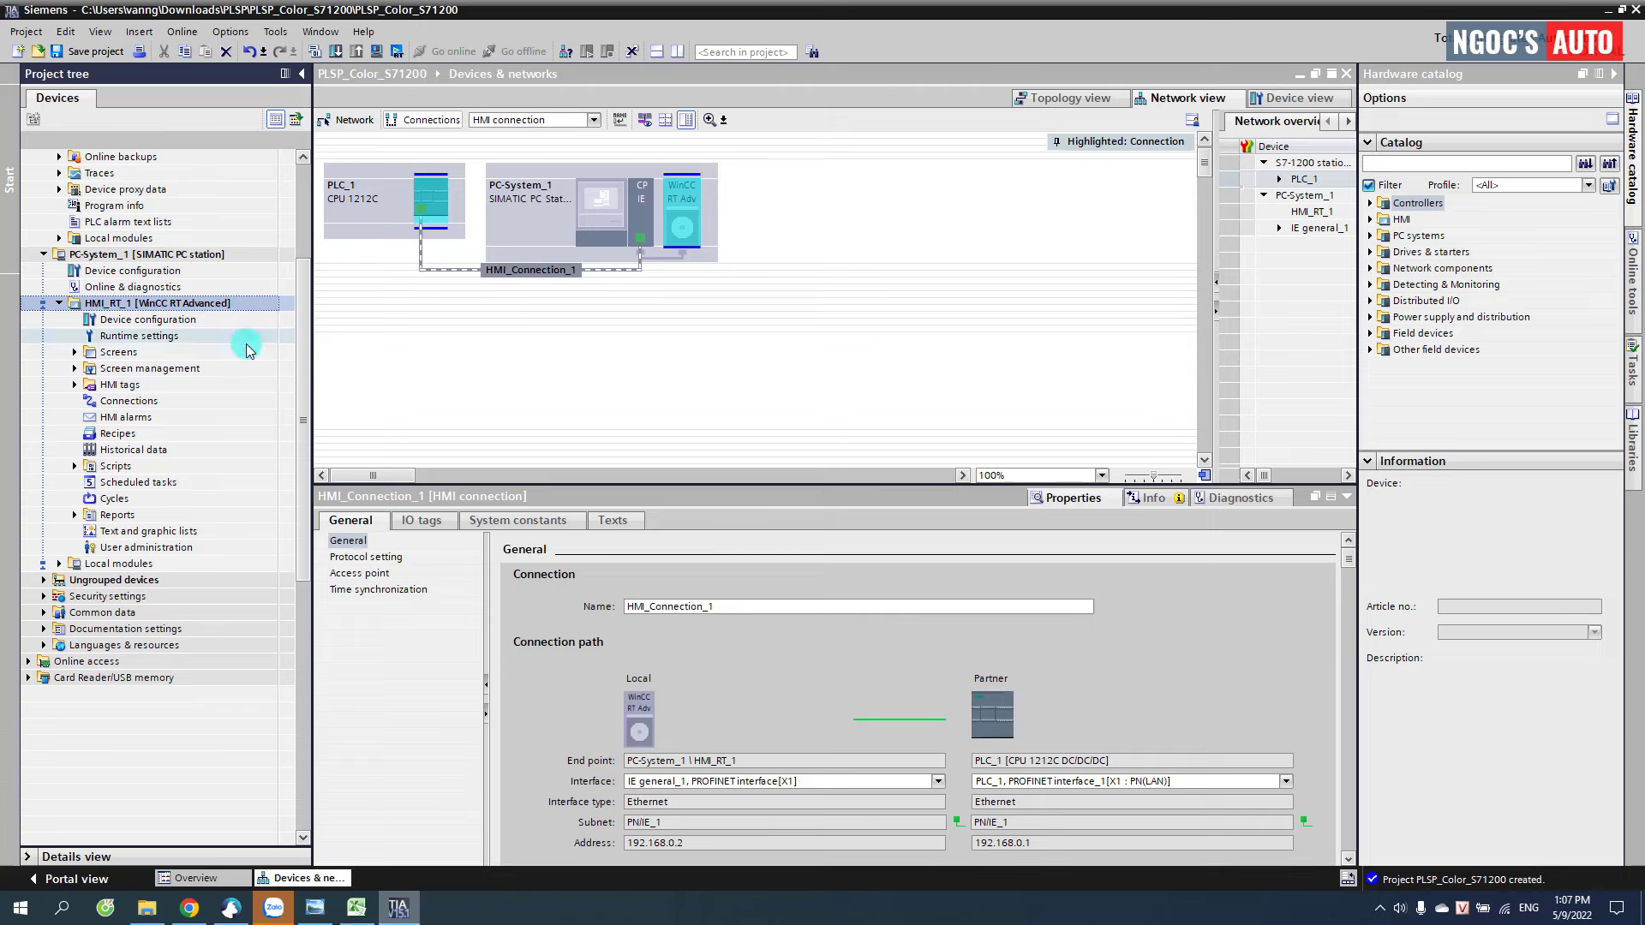
left_click(76, 353)
left_click(147, 368)
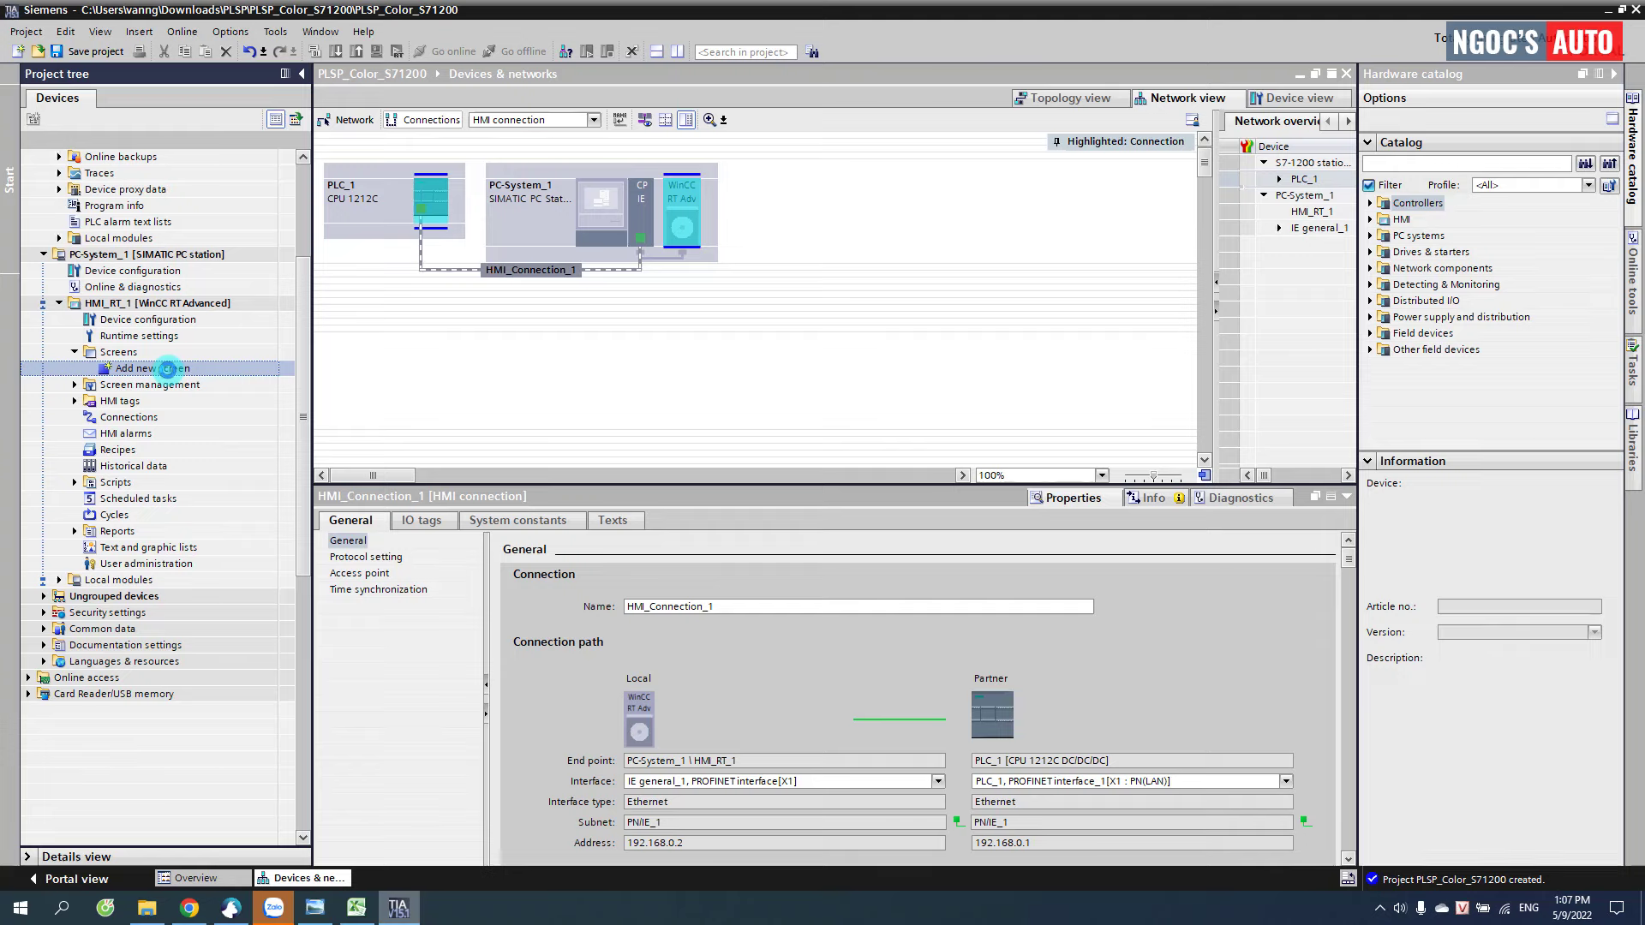
double_click(165, 369)
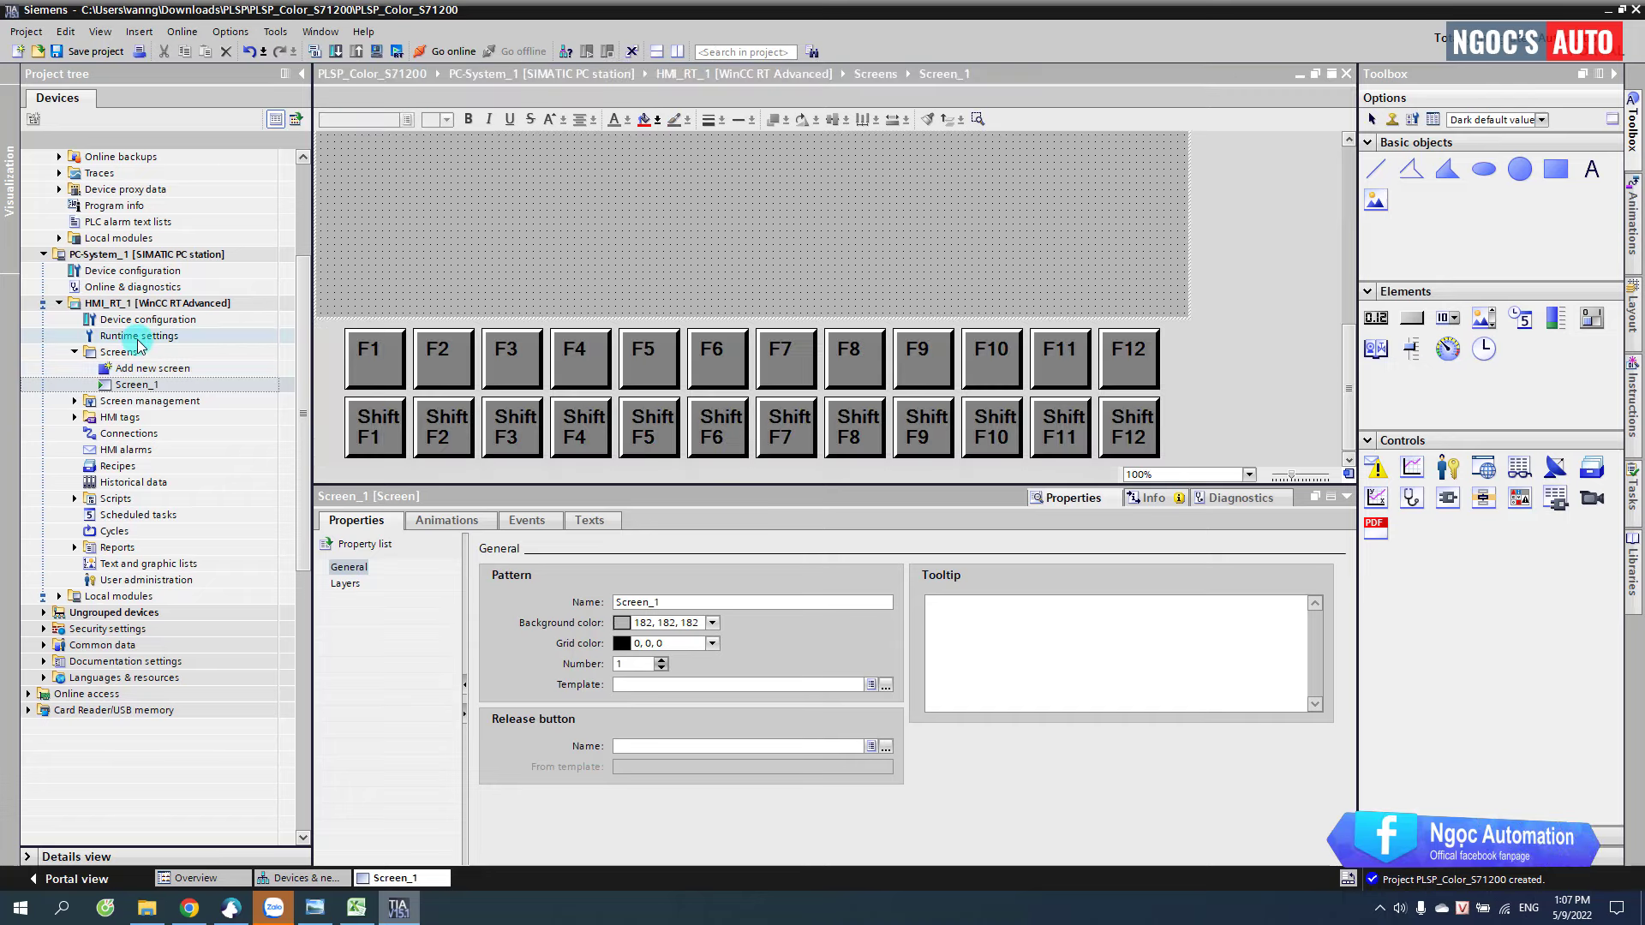
- Disable full-screen mode in the HMI_RT_1 runtime settings and return to Screen_1
double_click(215, 336)
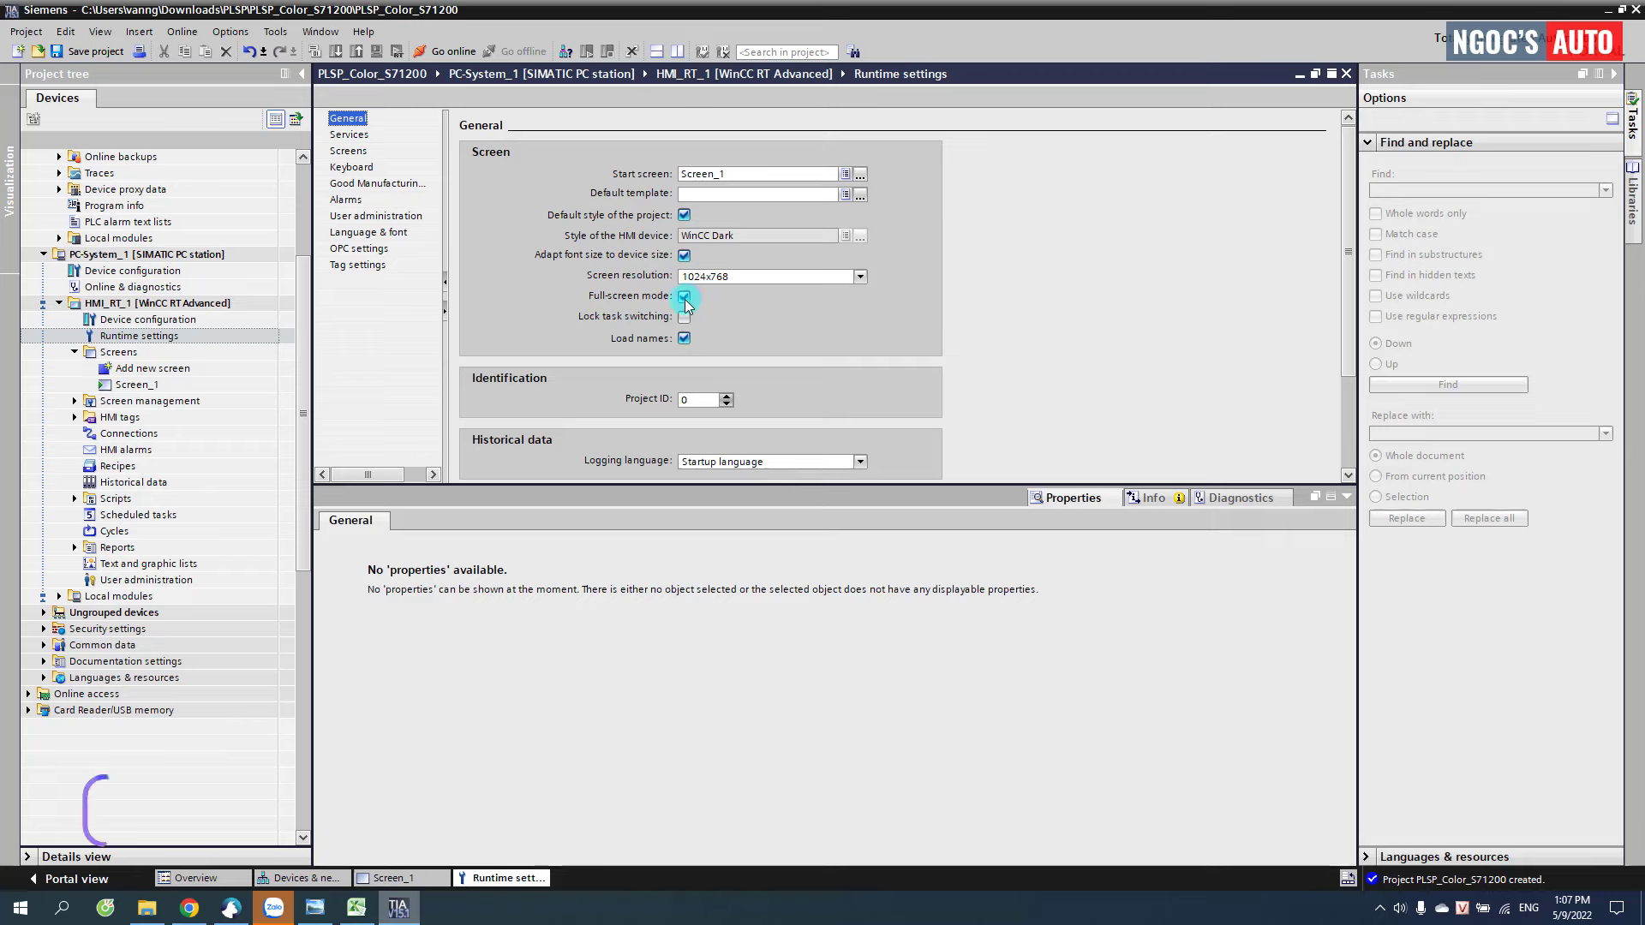
left_click(684, 298)
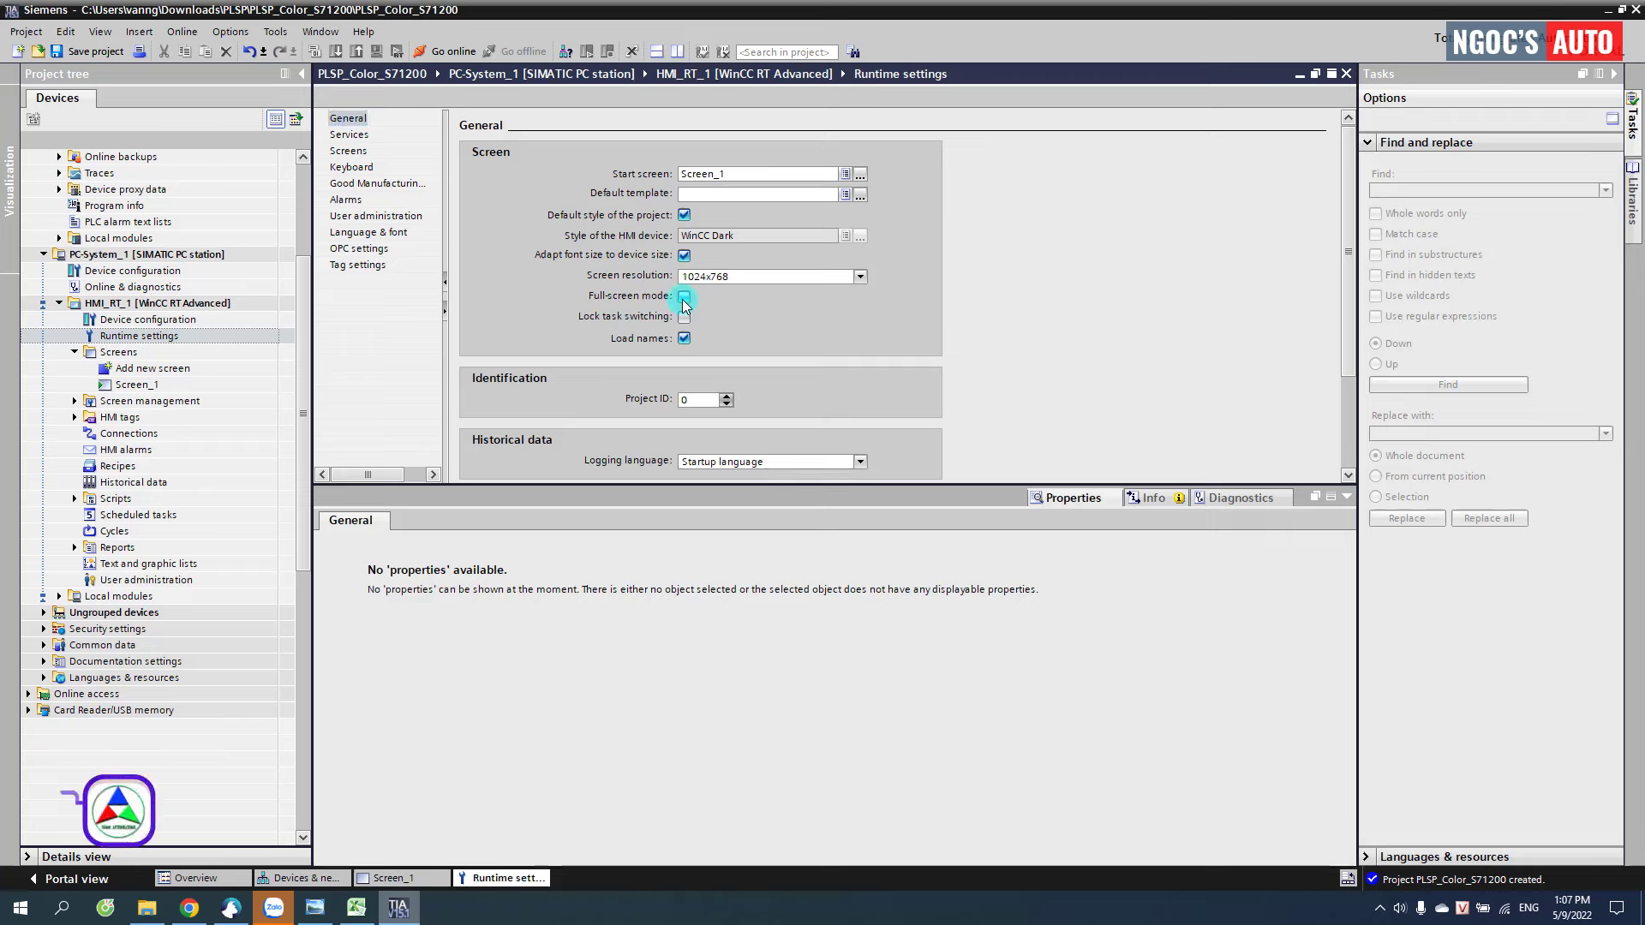
left_click(412, 881)
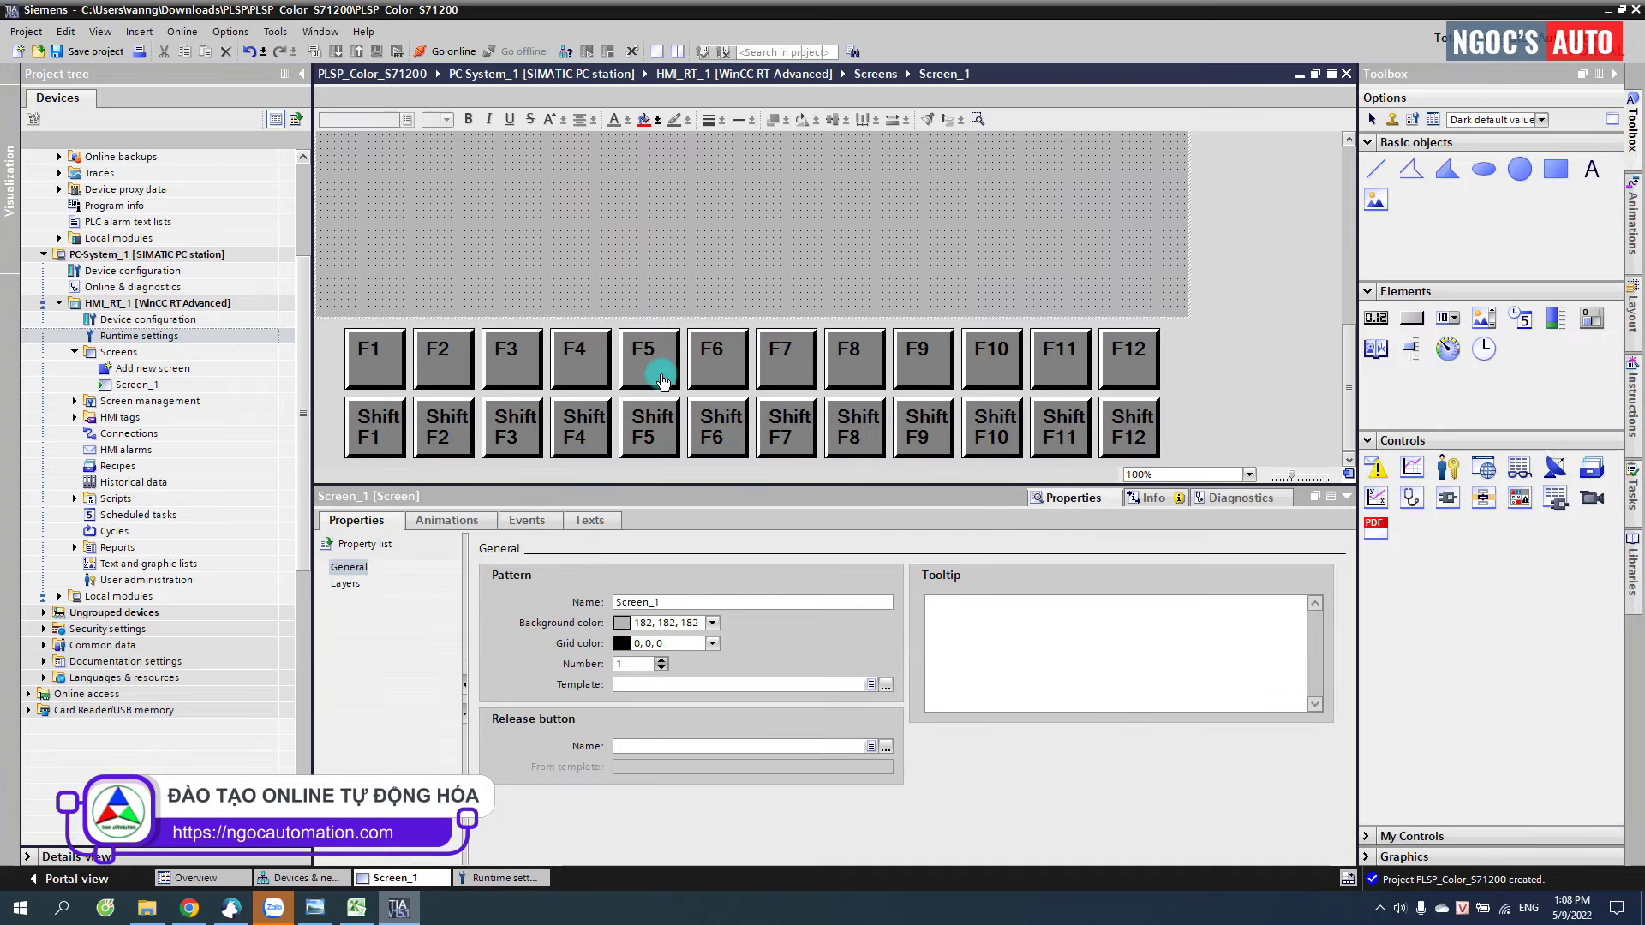
- Head Screen_1 with a teal banner titled "PHÂN LOẠI SẢN PHẨM THEO MÀU SẮC" and an orange banner below it reading "Tia portal + PLC S71200"
left_click(1349, 499)
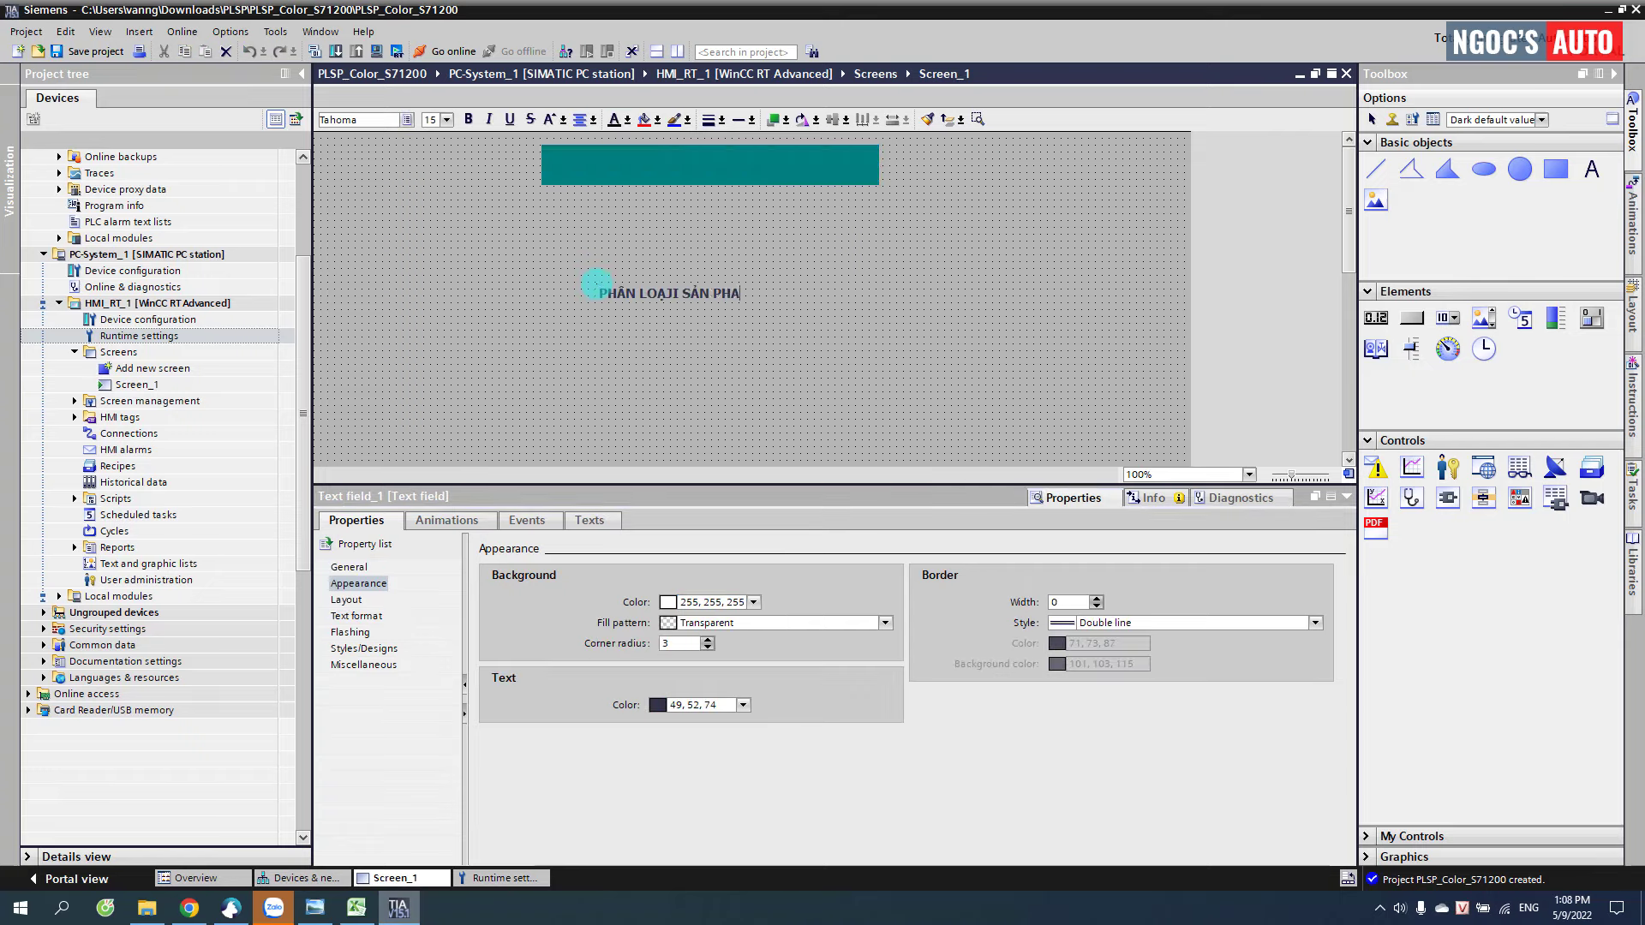
left_click(762, 285)
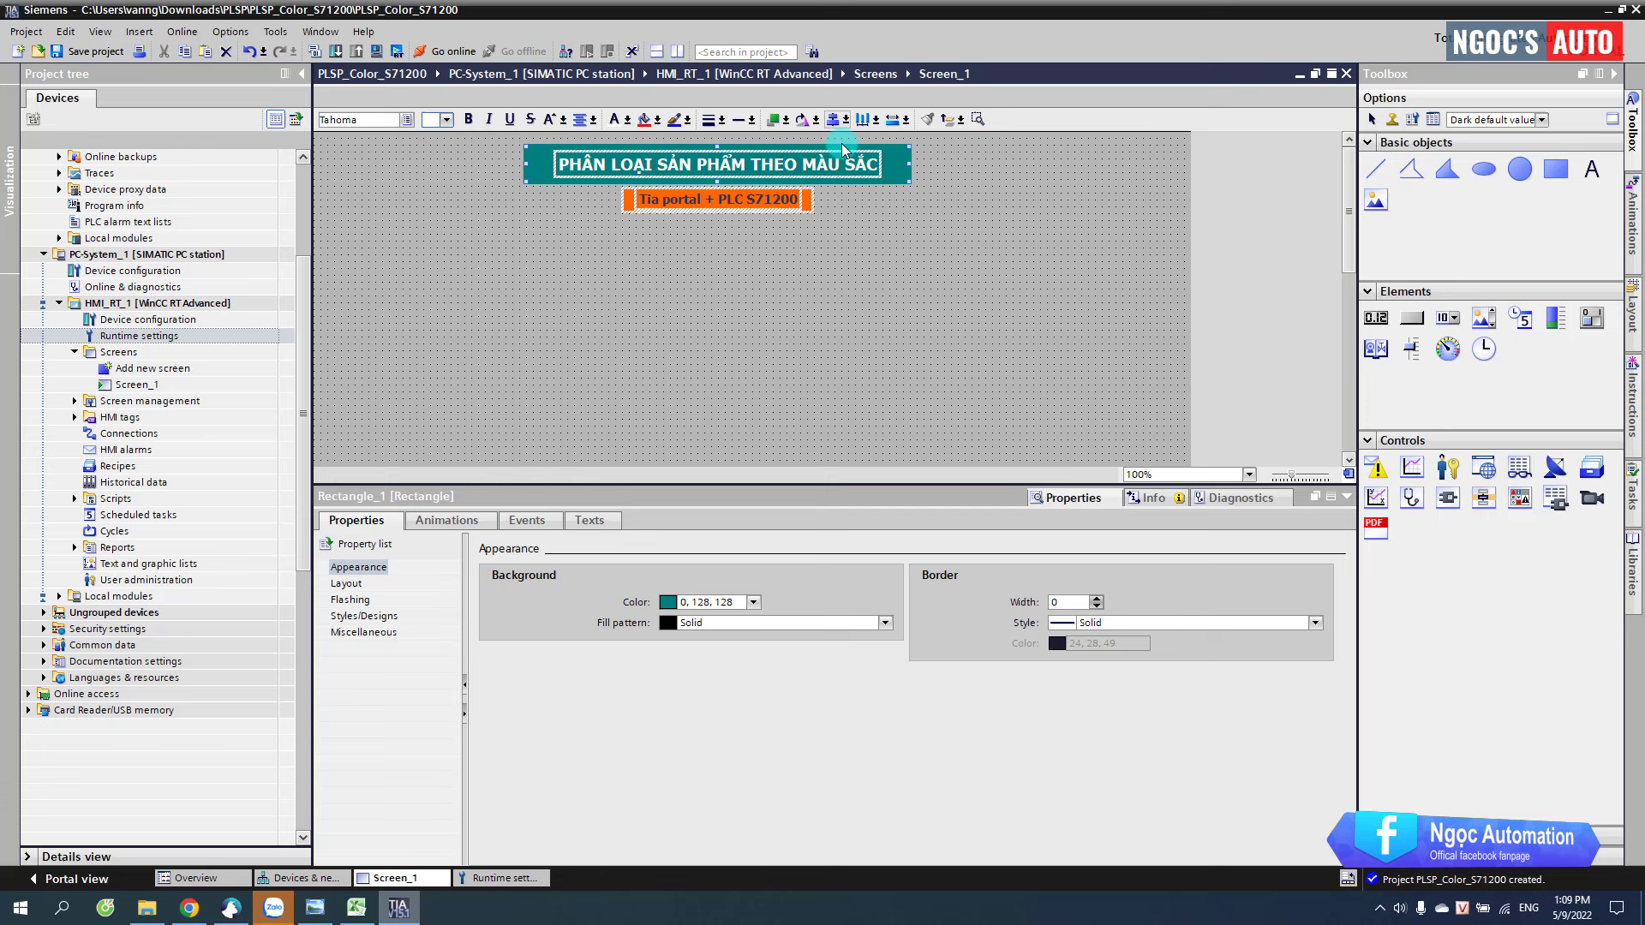
left_click(582, 338)
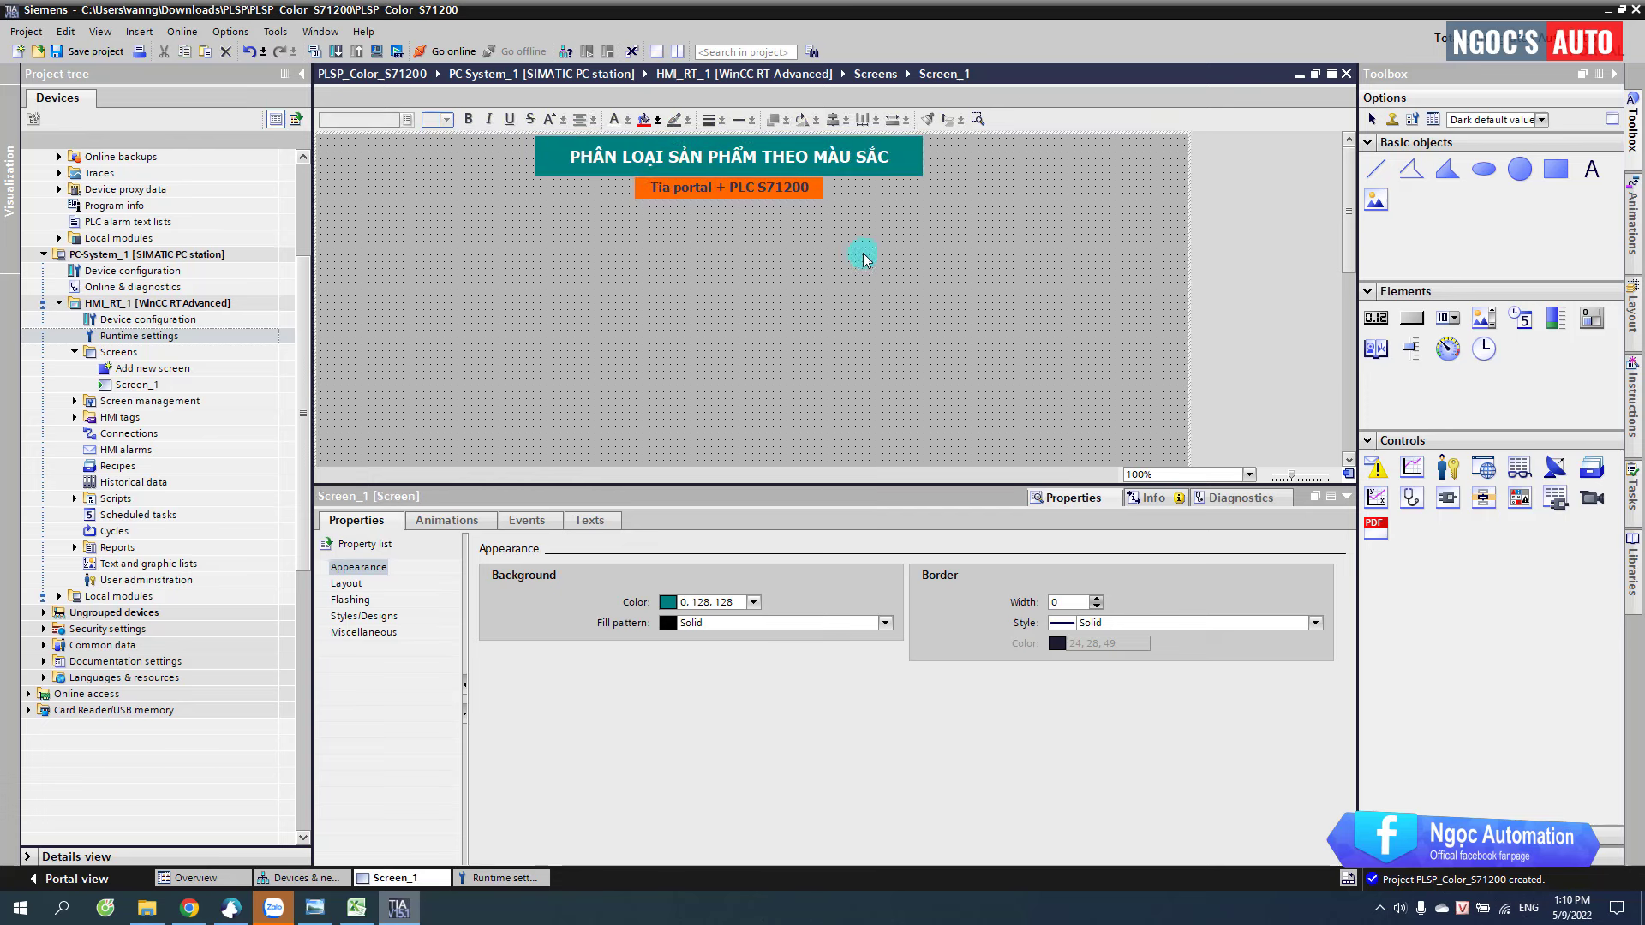
left_click(669, 310)
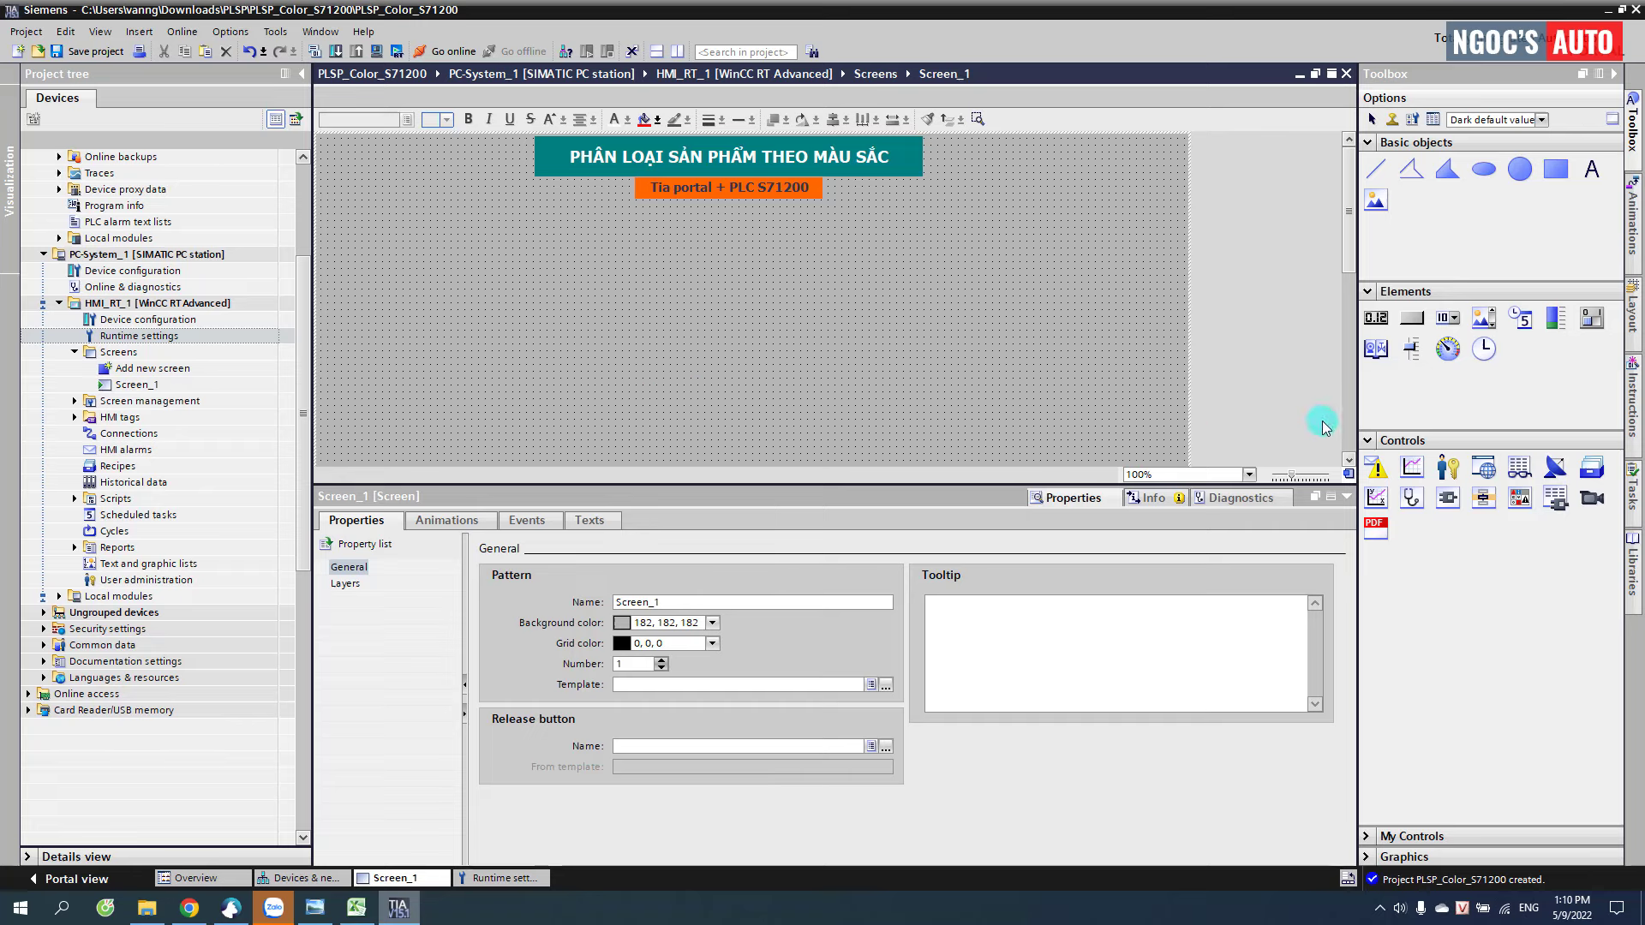
- Add a symbol library object below the banners and choose the flat roller conveyor graphic from the Conveyors, Misc. category
left_click_drag(1283, 346, 580, 304)
left_click(349, 567)
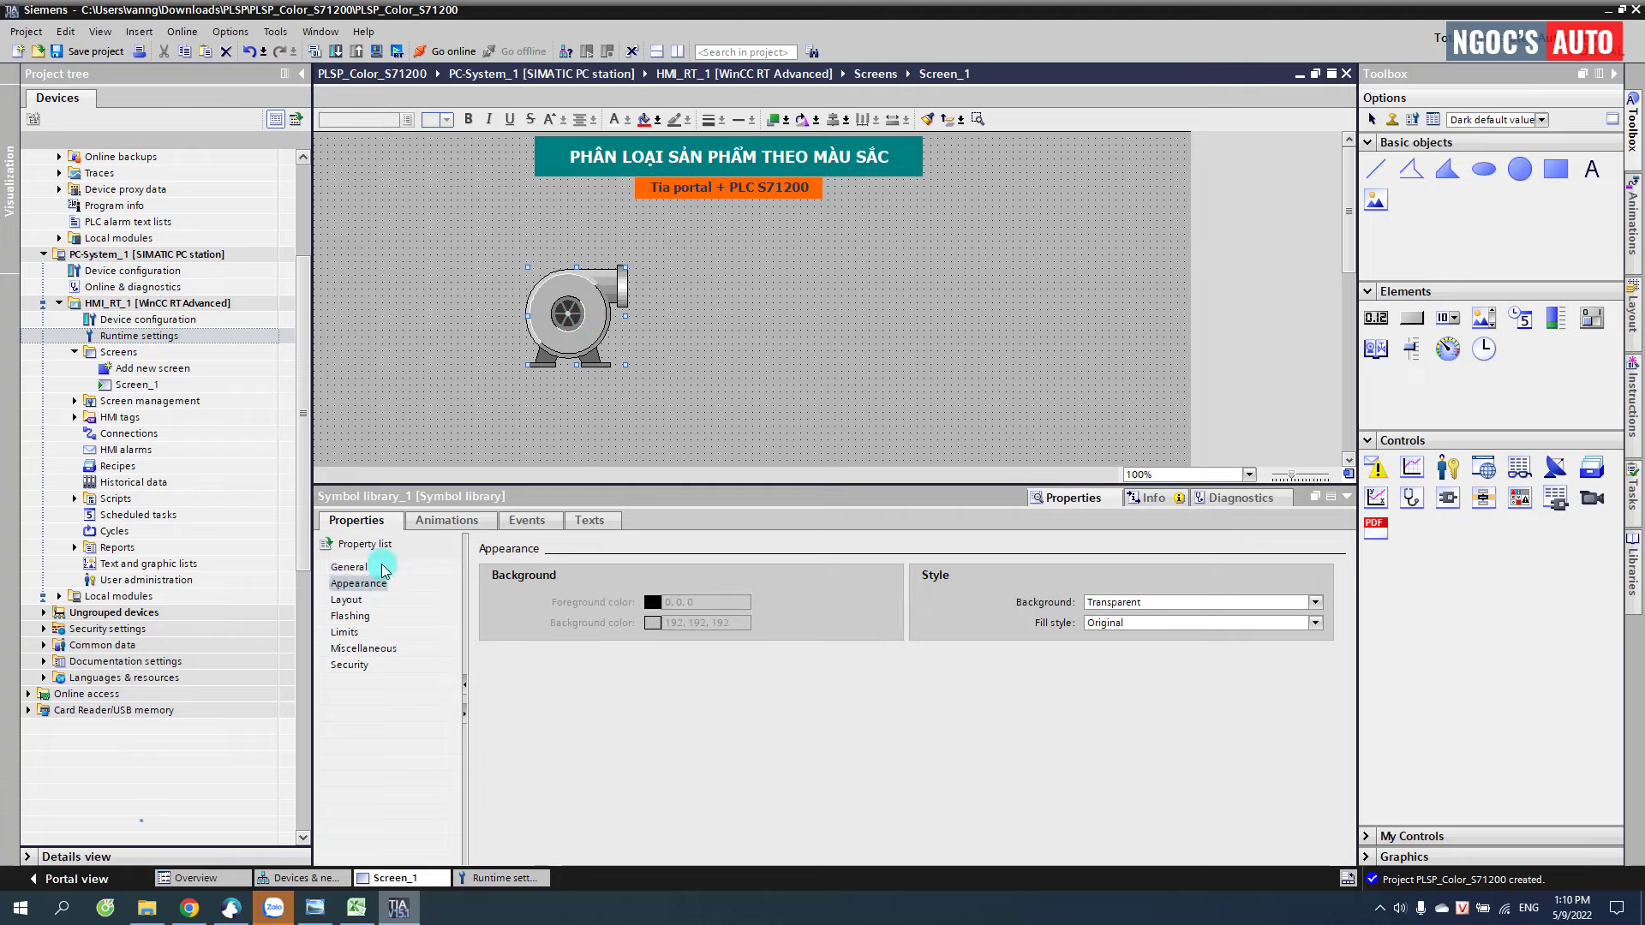
left_click(545, 785)
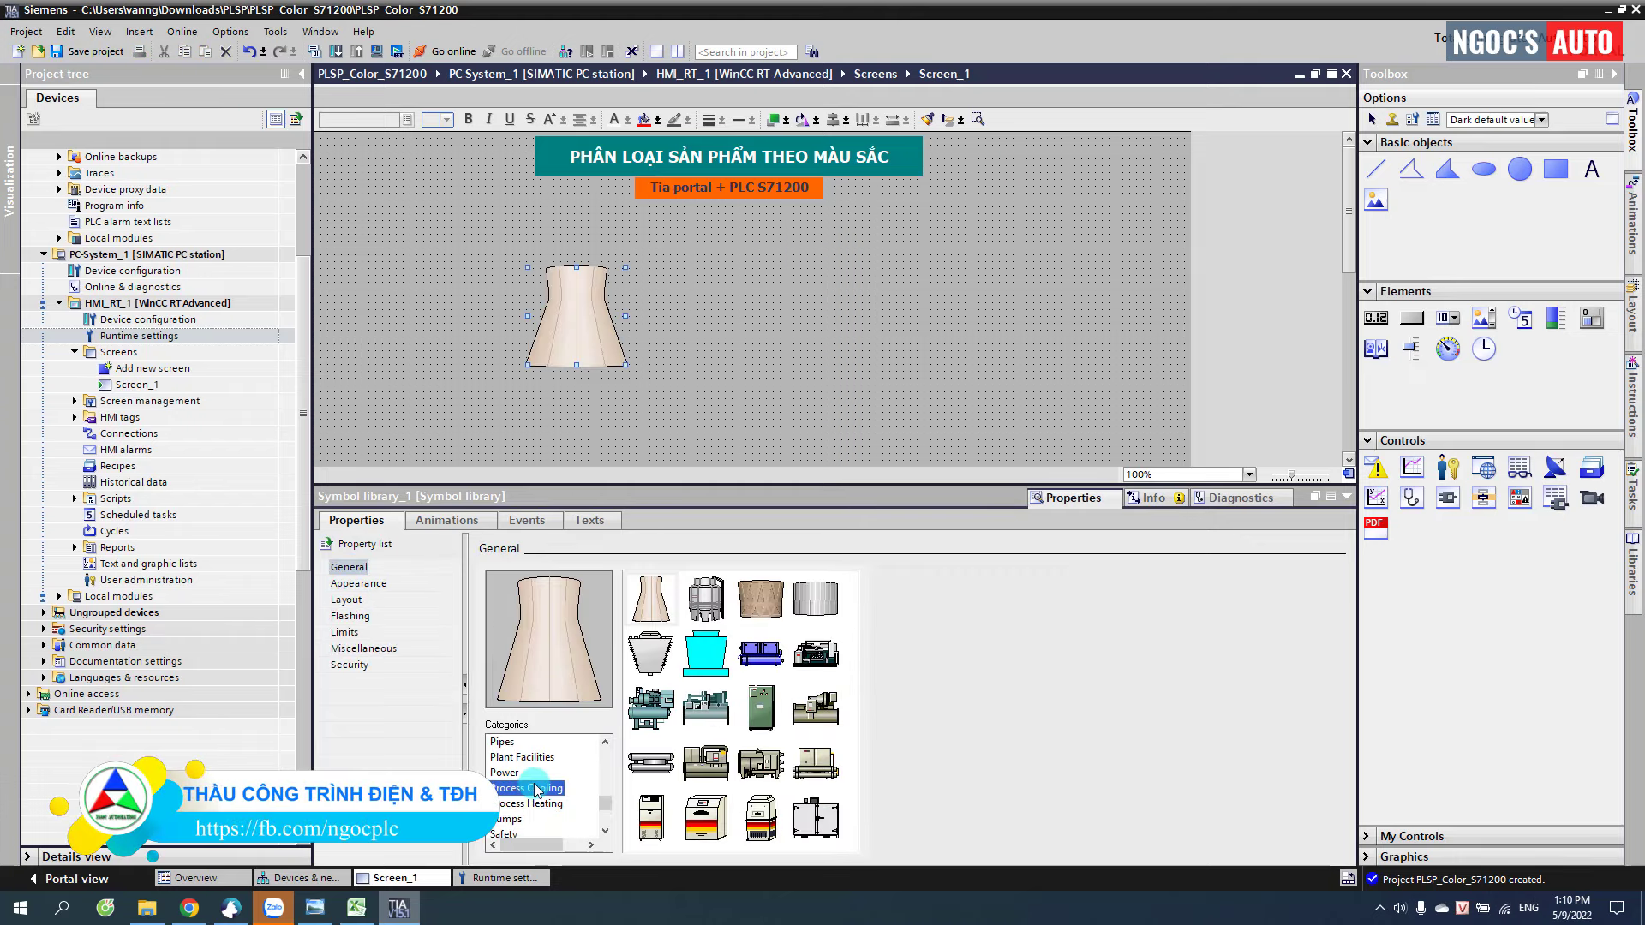
key("c")
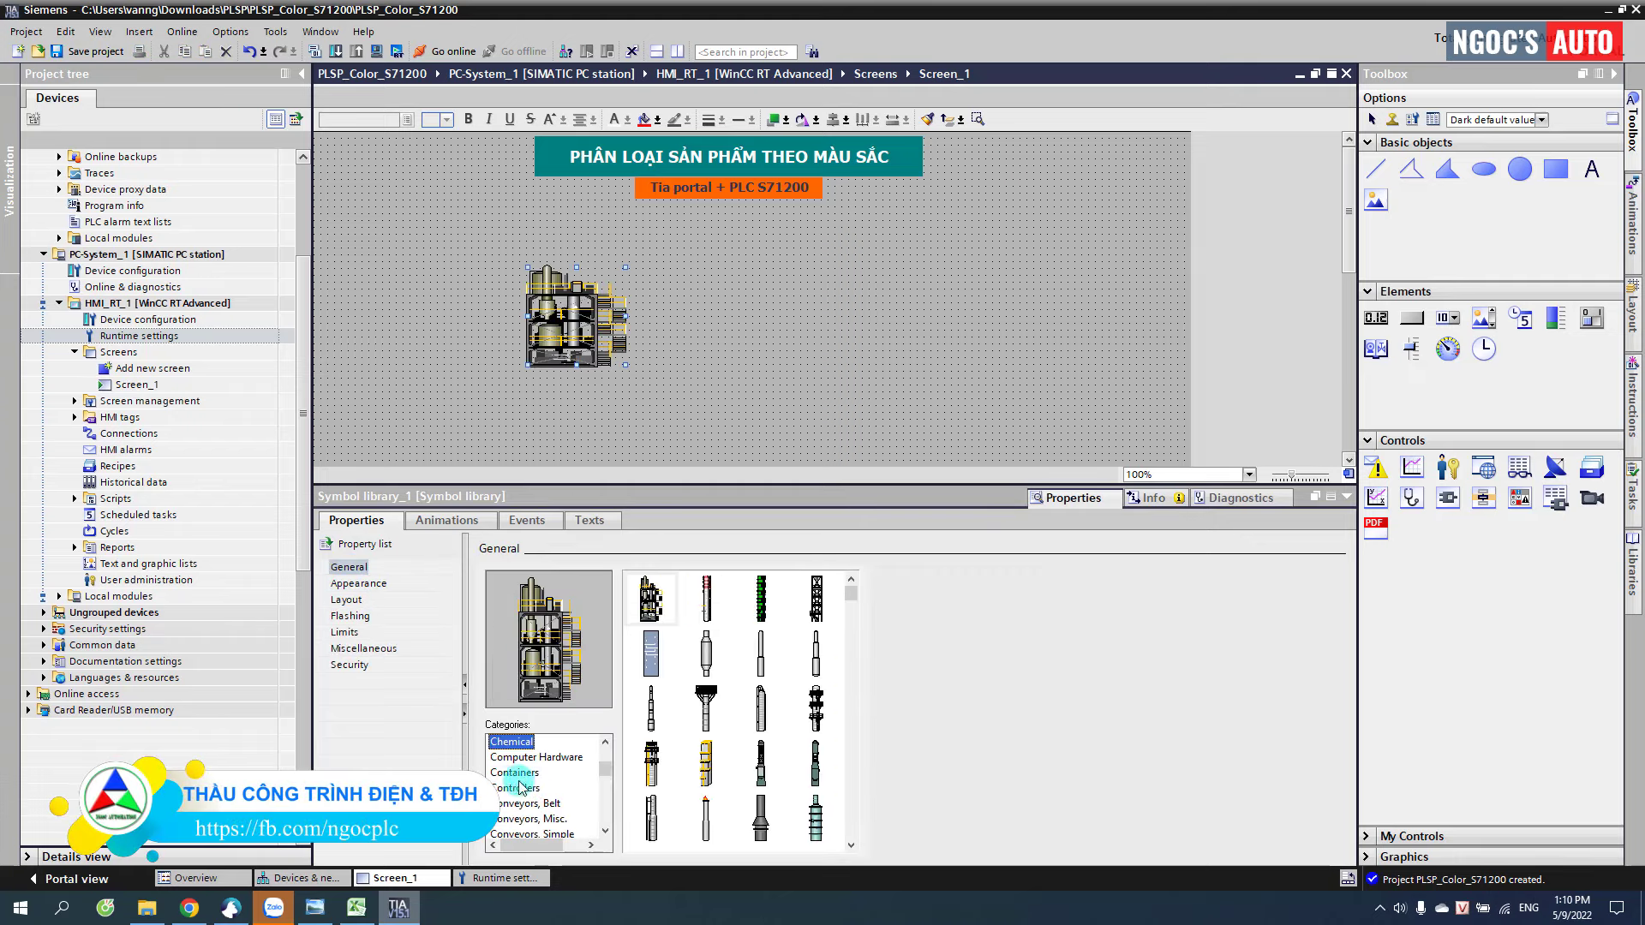
scroll(533, 776, "down", 1)
left_click(528, 773)
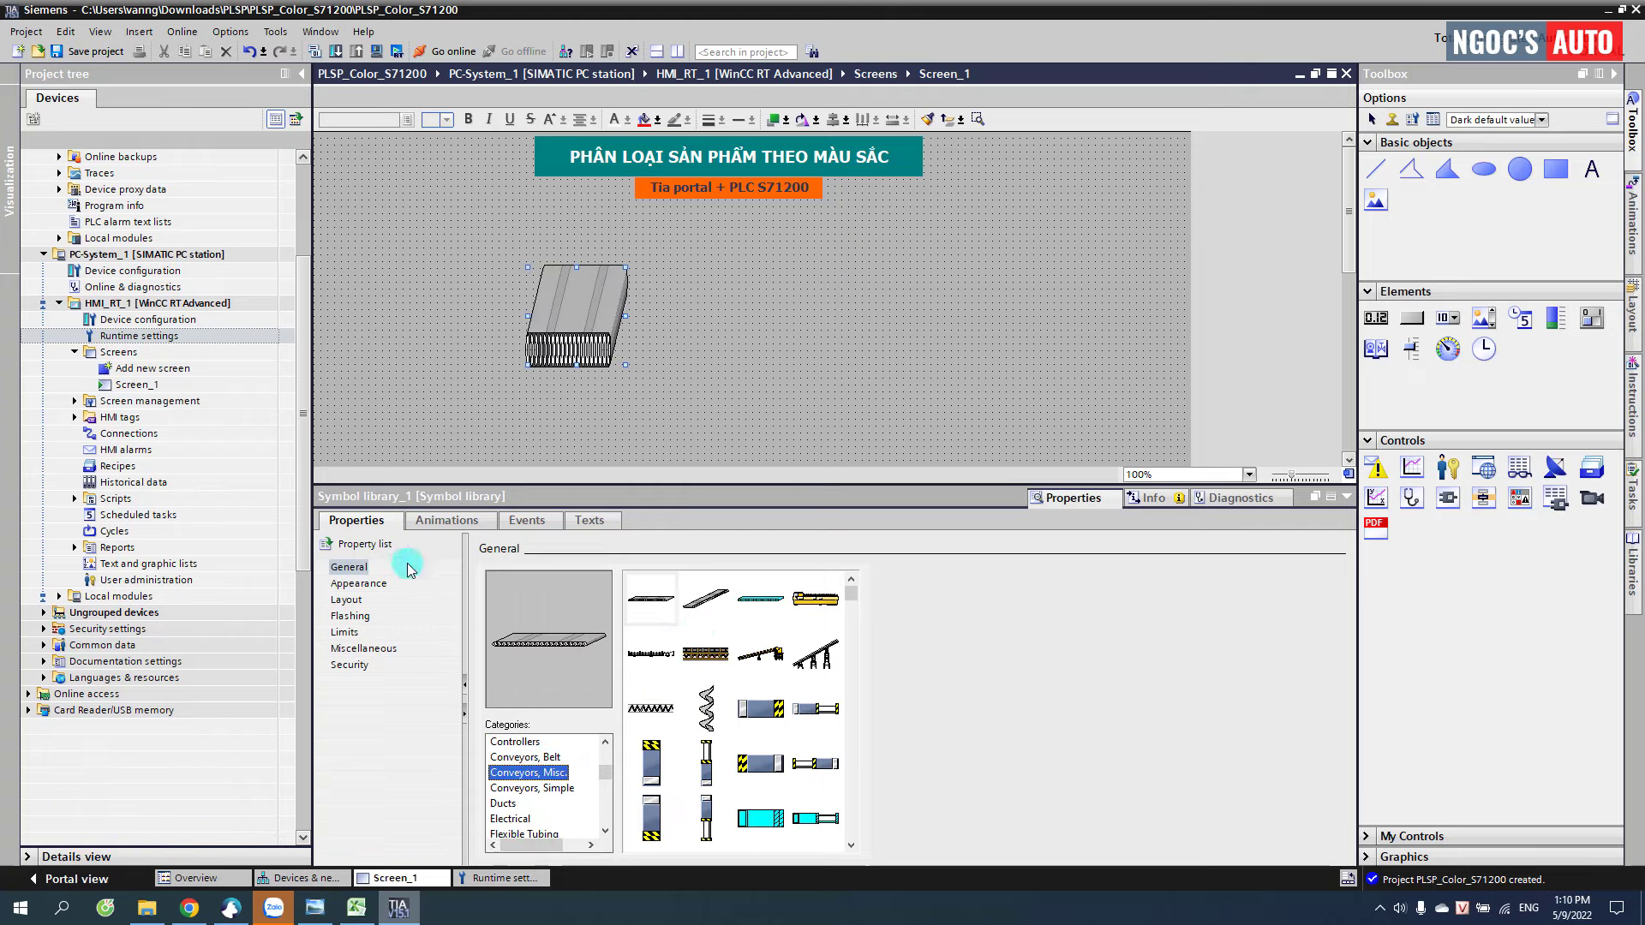
- Set the conveyor symbol's fill style to Shaded and its foreground color to 192, 192, 192
left_click(358, 583)
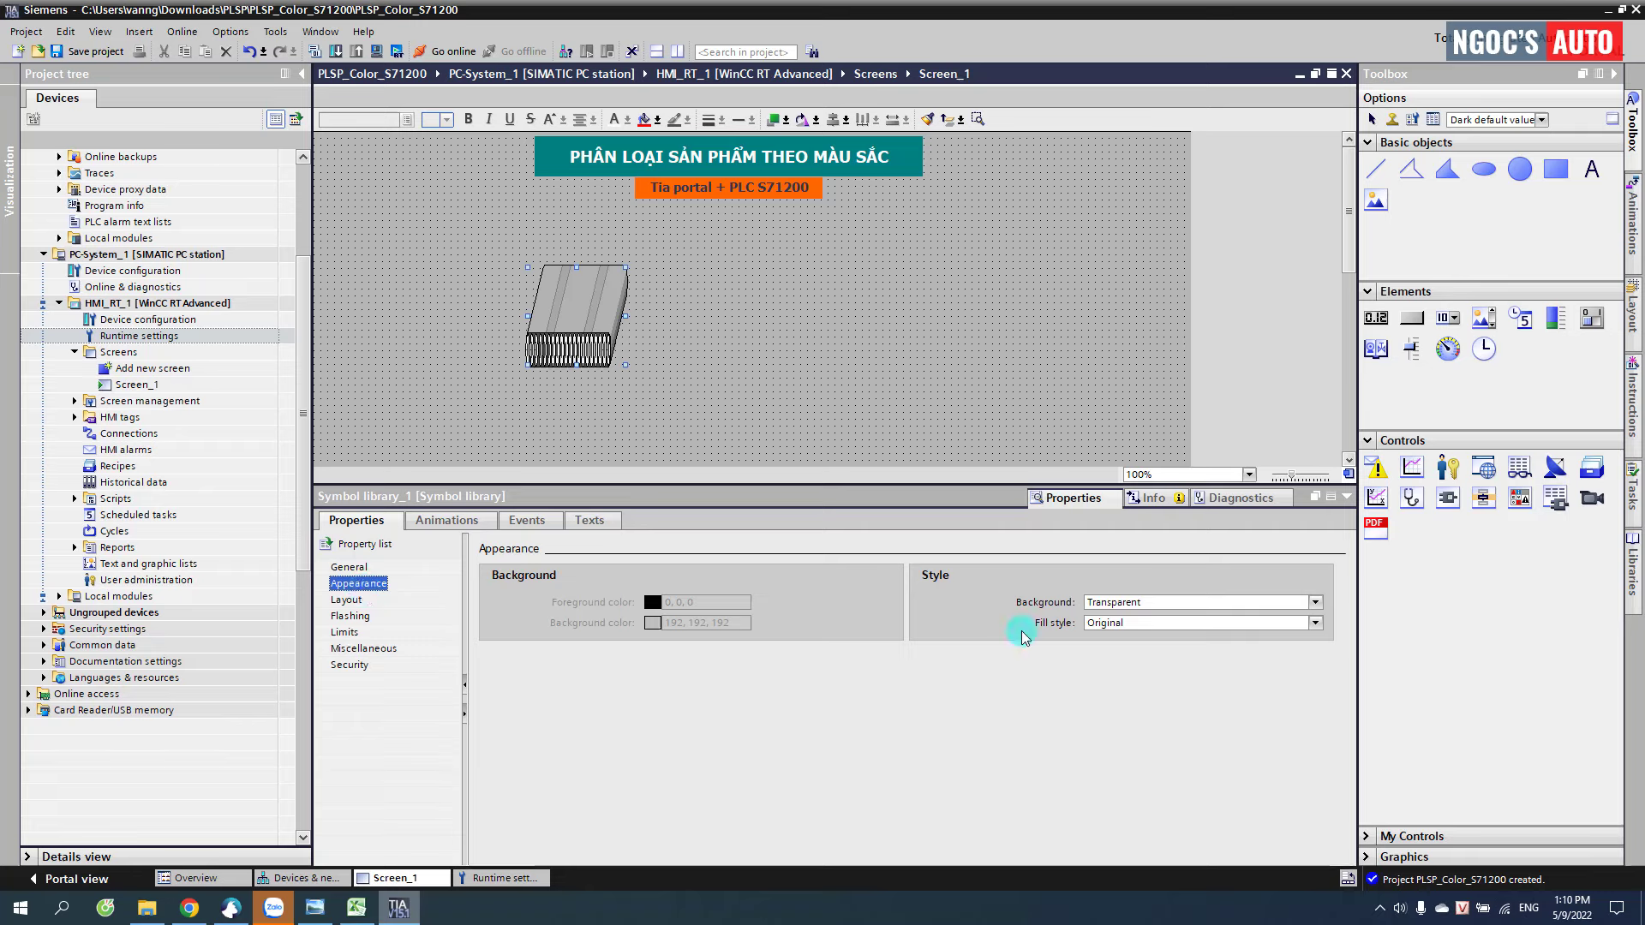
left_click(1313, 625)
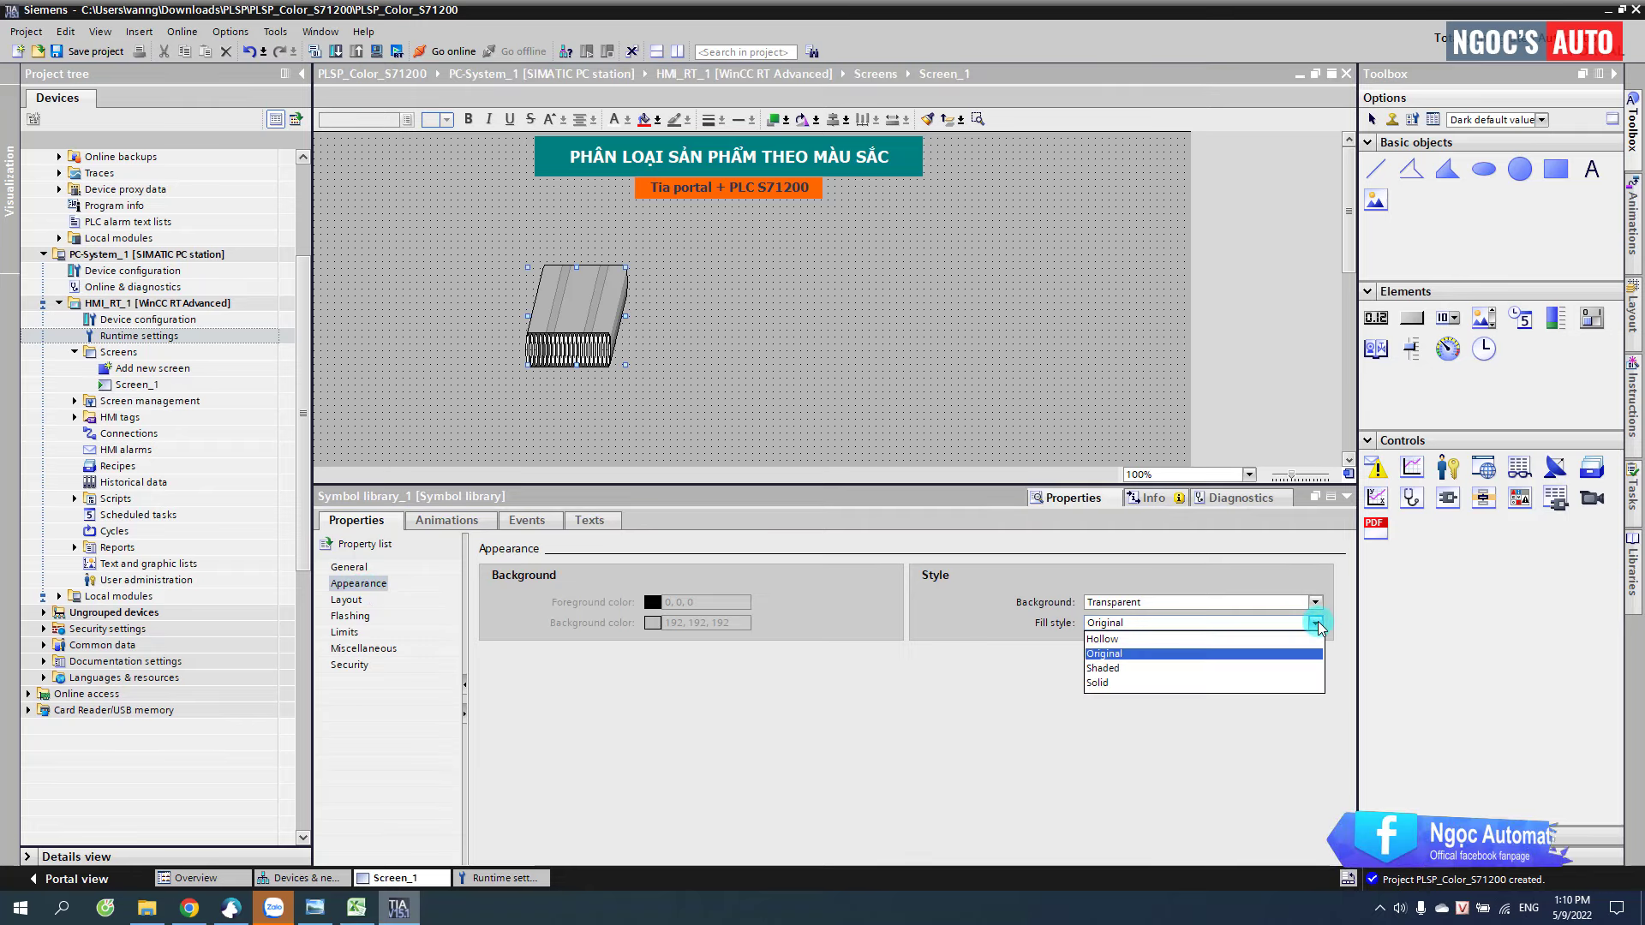
left_click(1098, 669)
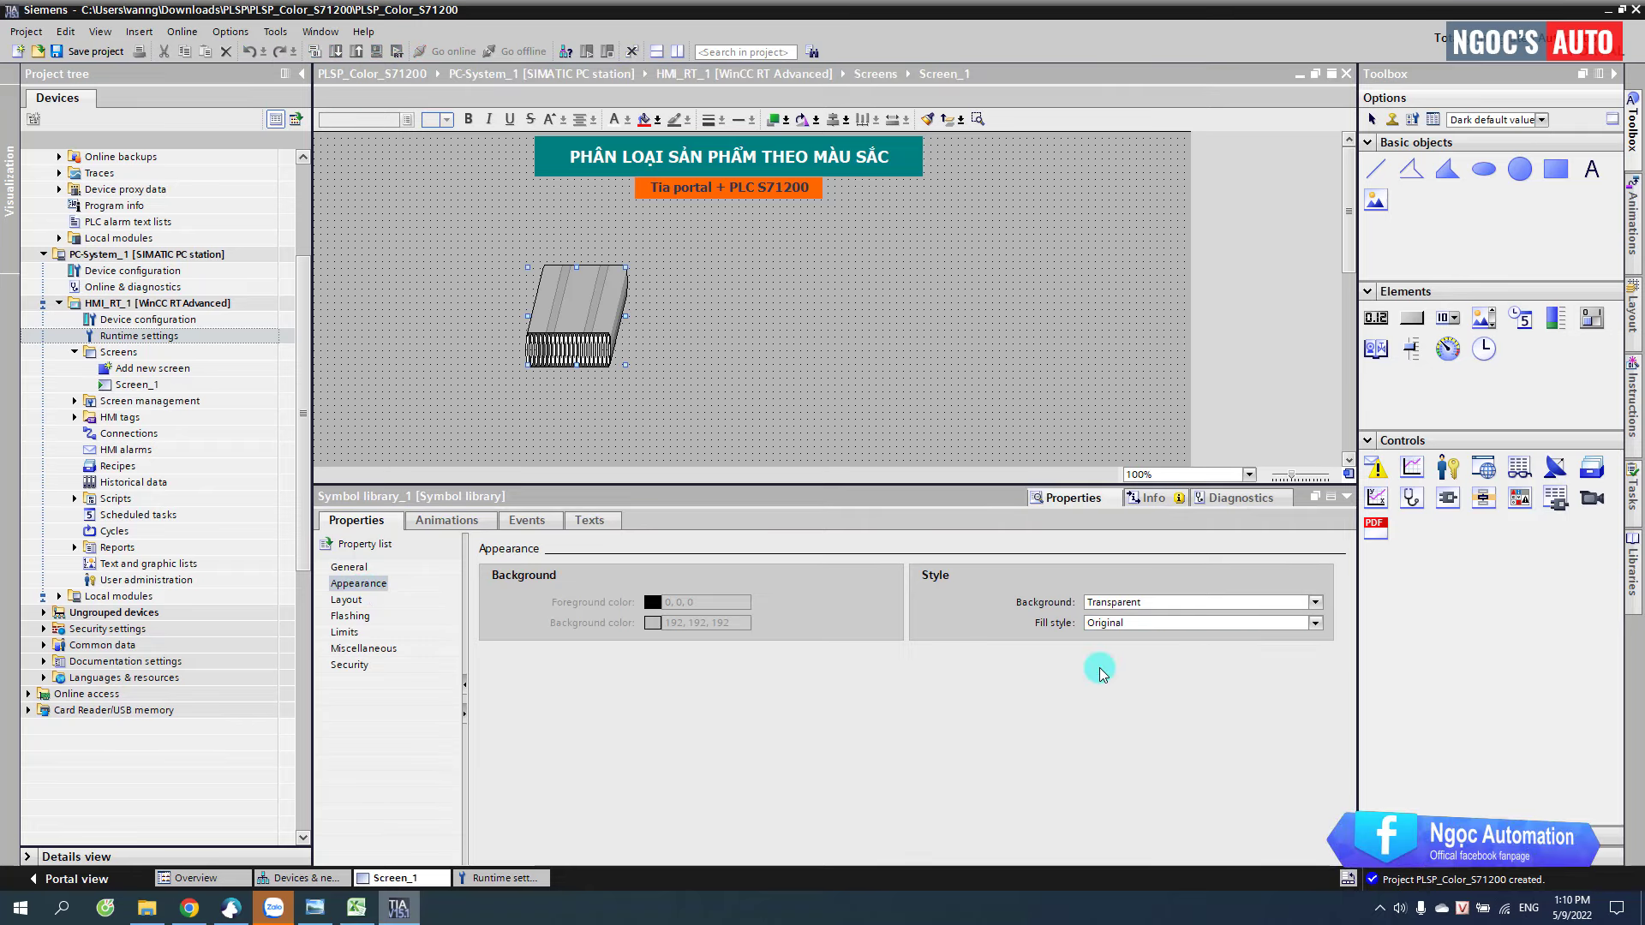
left_click(742, 604)
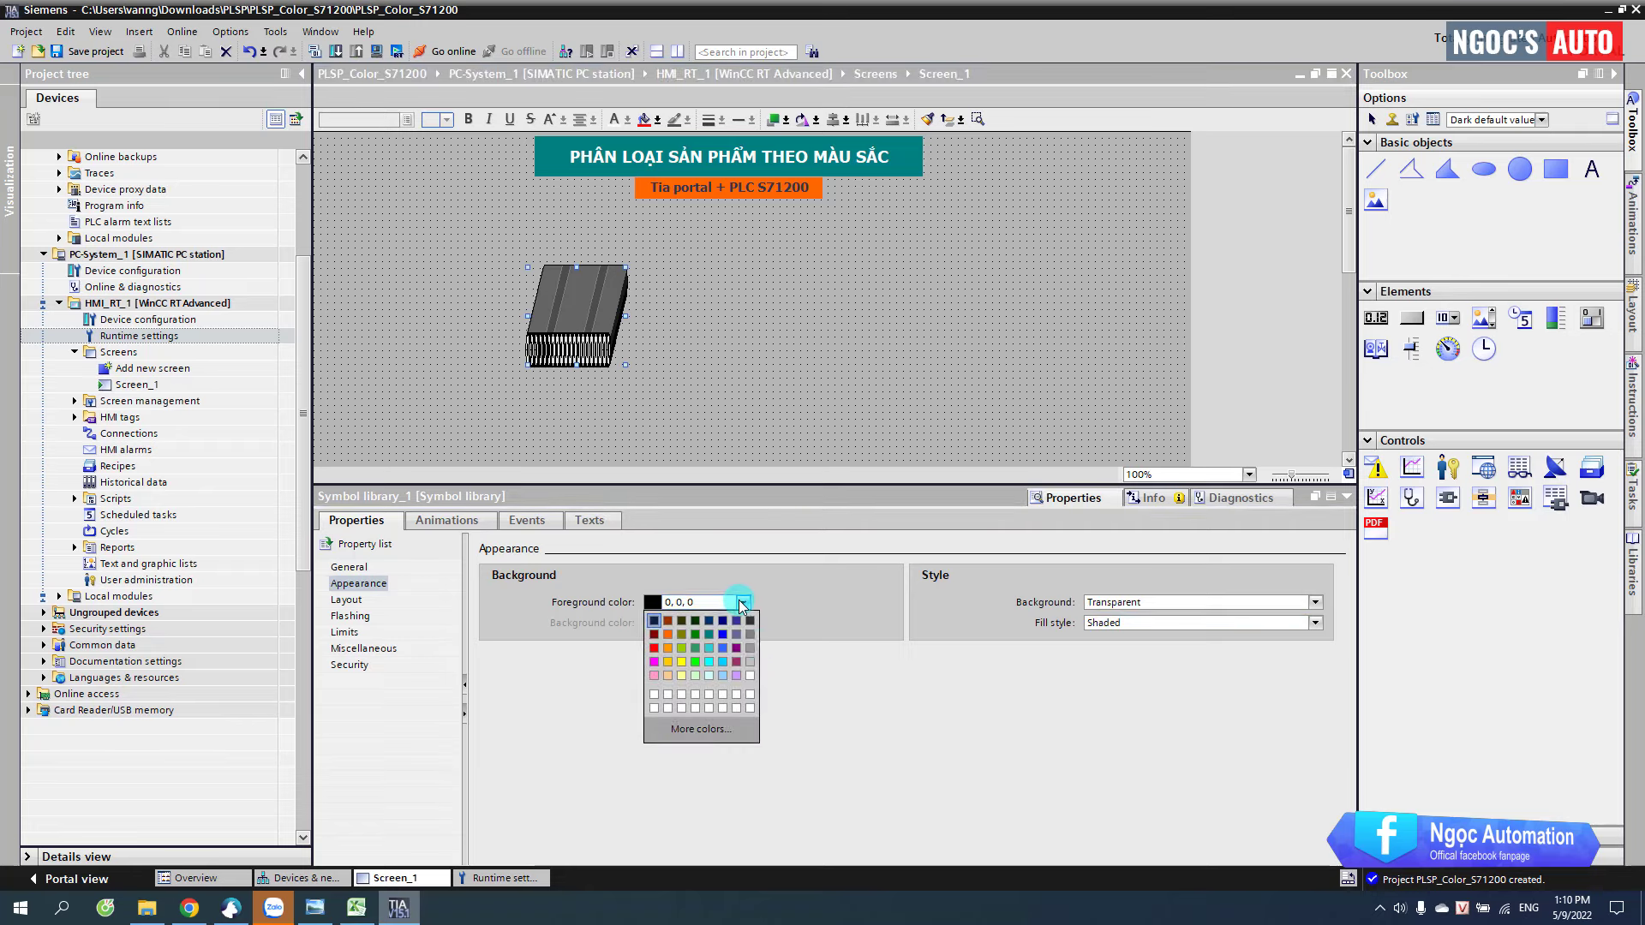
left_click(749, 662)
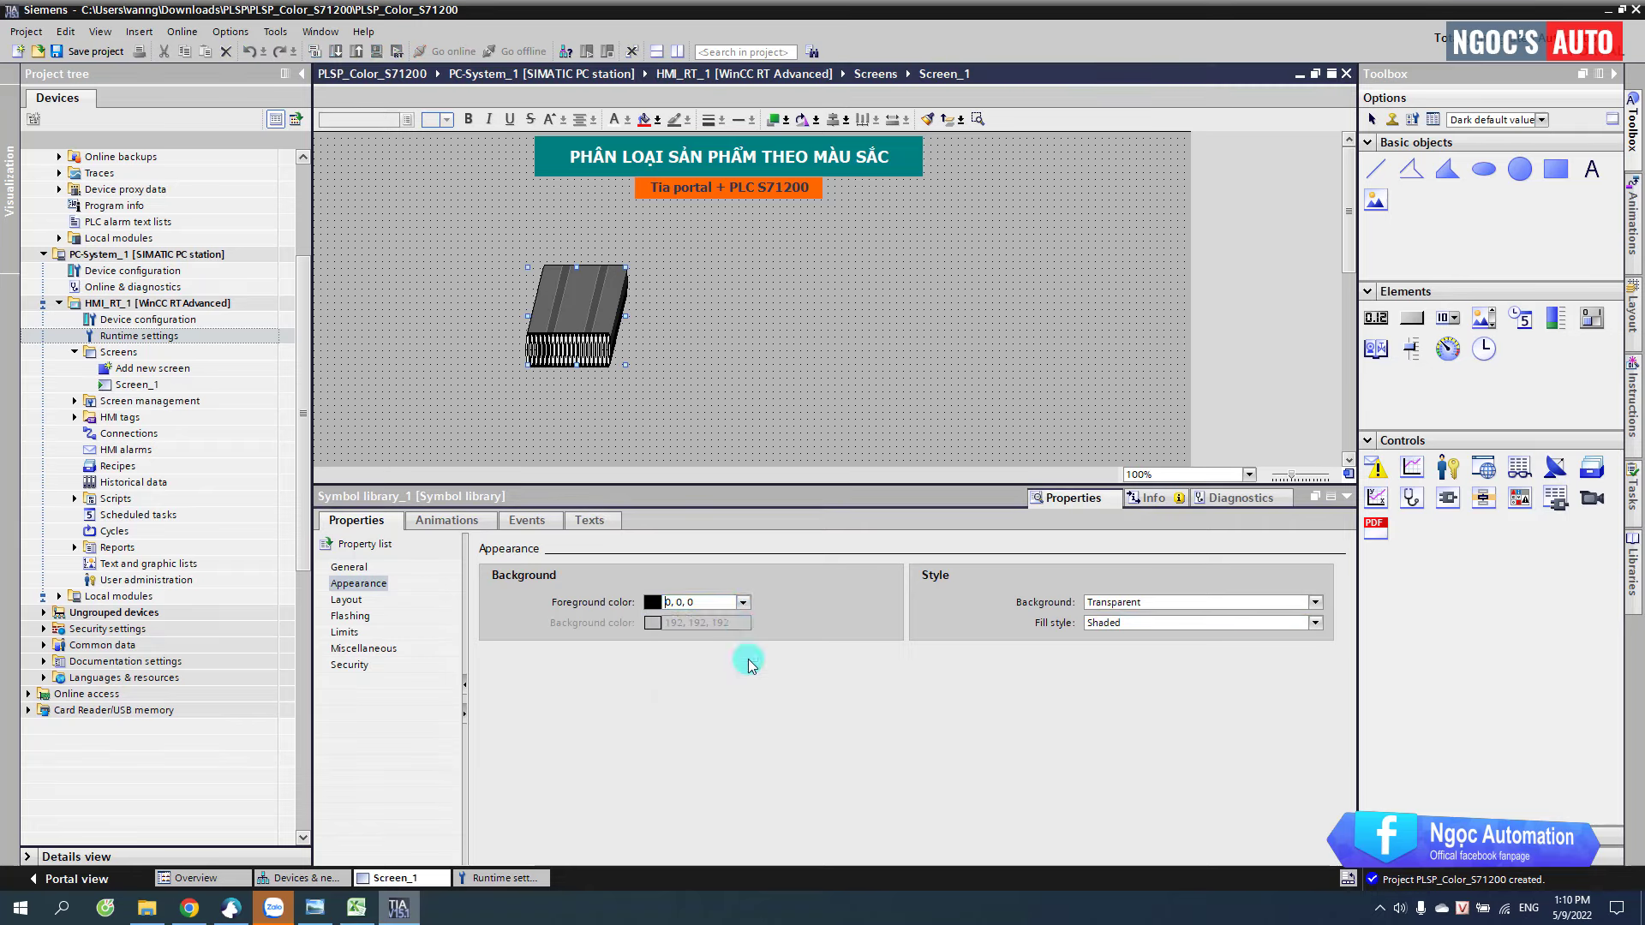
- Stretch the conveyor symbol into a long, flat belt and place it at the left side of the screen, around mid-height
left_click(610, 353)
left_click_drag(715, 347, 786, 311)
left_click(1347, 497)
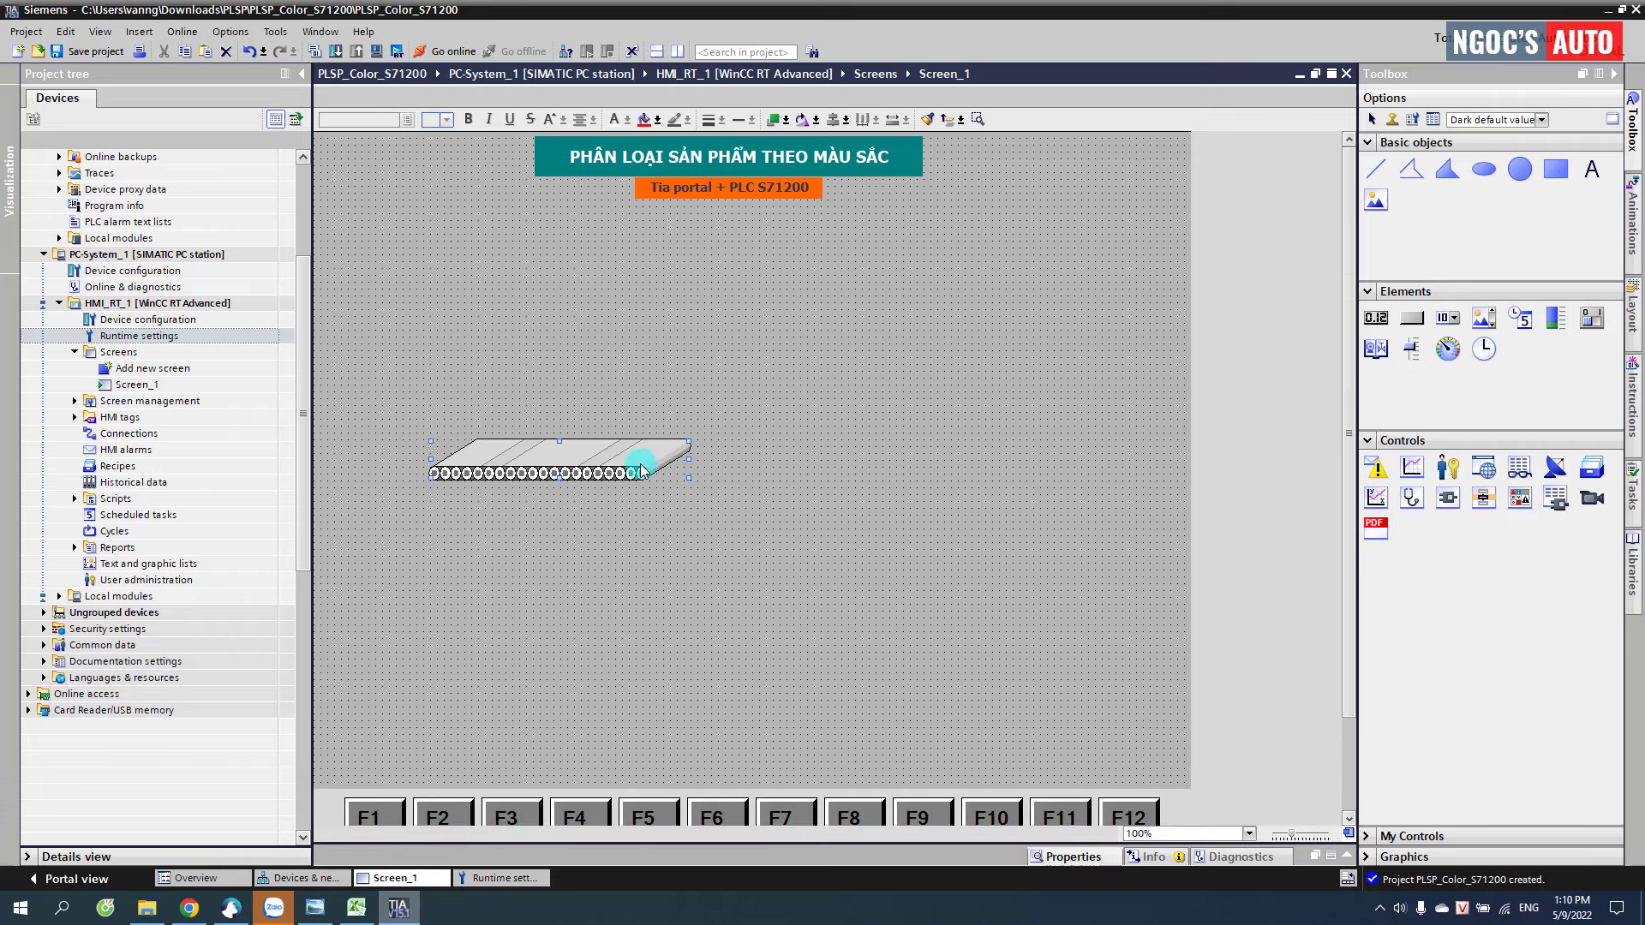
left_click_drag(642, 464, 590, 467)
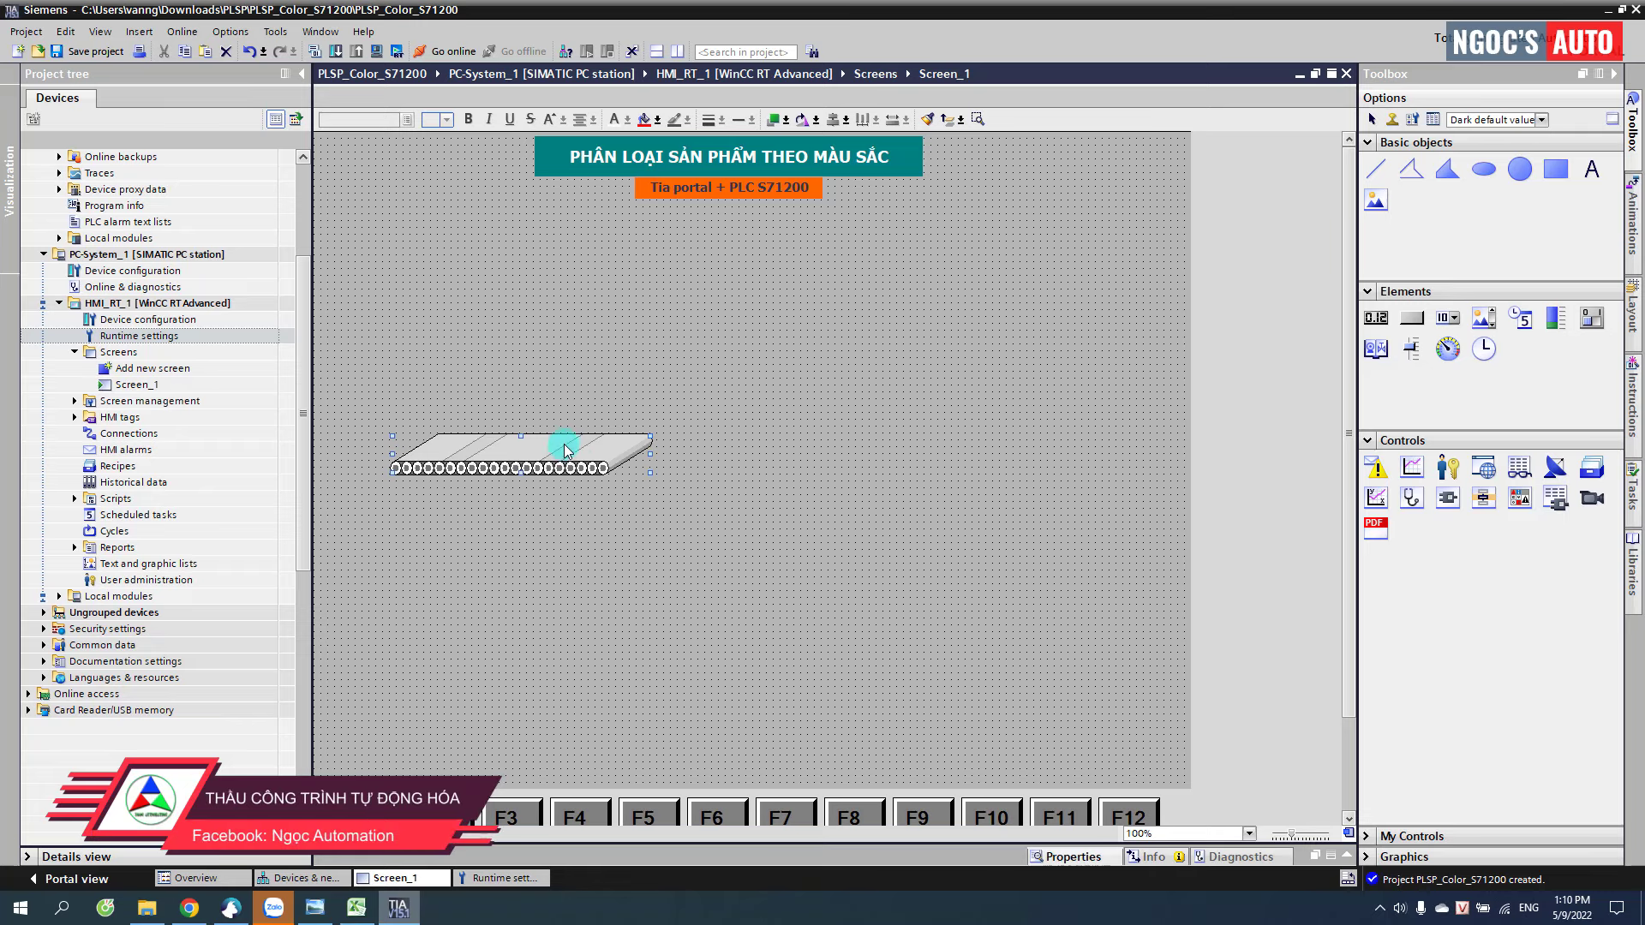
- Duplicate the conveyor and move the copy horizontally to just beyond the right end of the original
left_click_drag(561, 454, 565, 450)
key("Right")
key("Right")
key("Right")
key("Right")
key("Right")
key("Right")
key("Right")
key("Right")
key("Right")
key("Right")
key("Right")
key("Right")
key("Right")
key("Right")
key("Right")
key("Right")
key("Right")
key("Right")
key("Right")
key("Right")
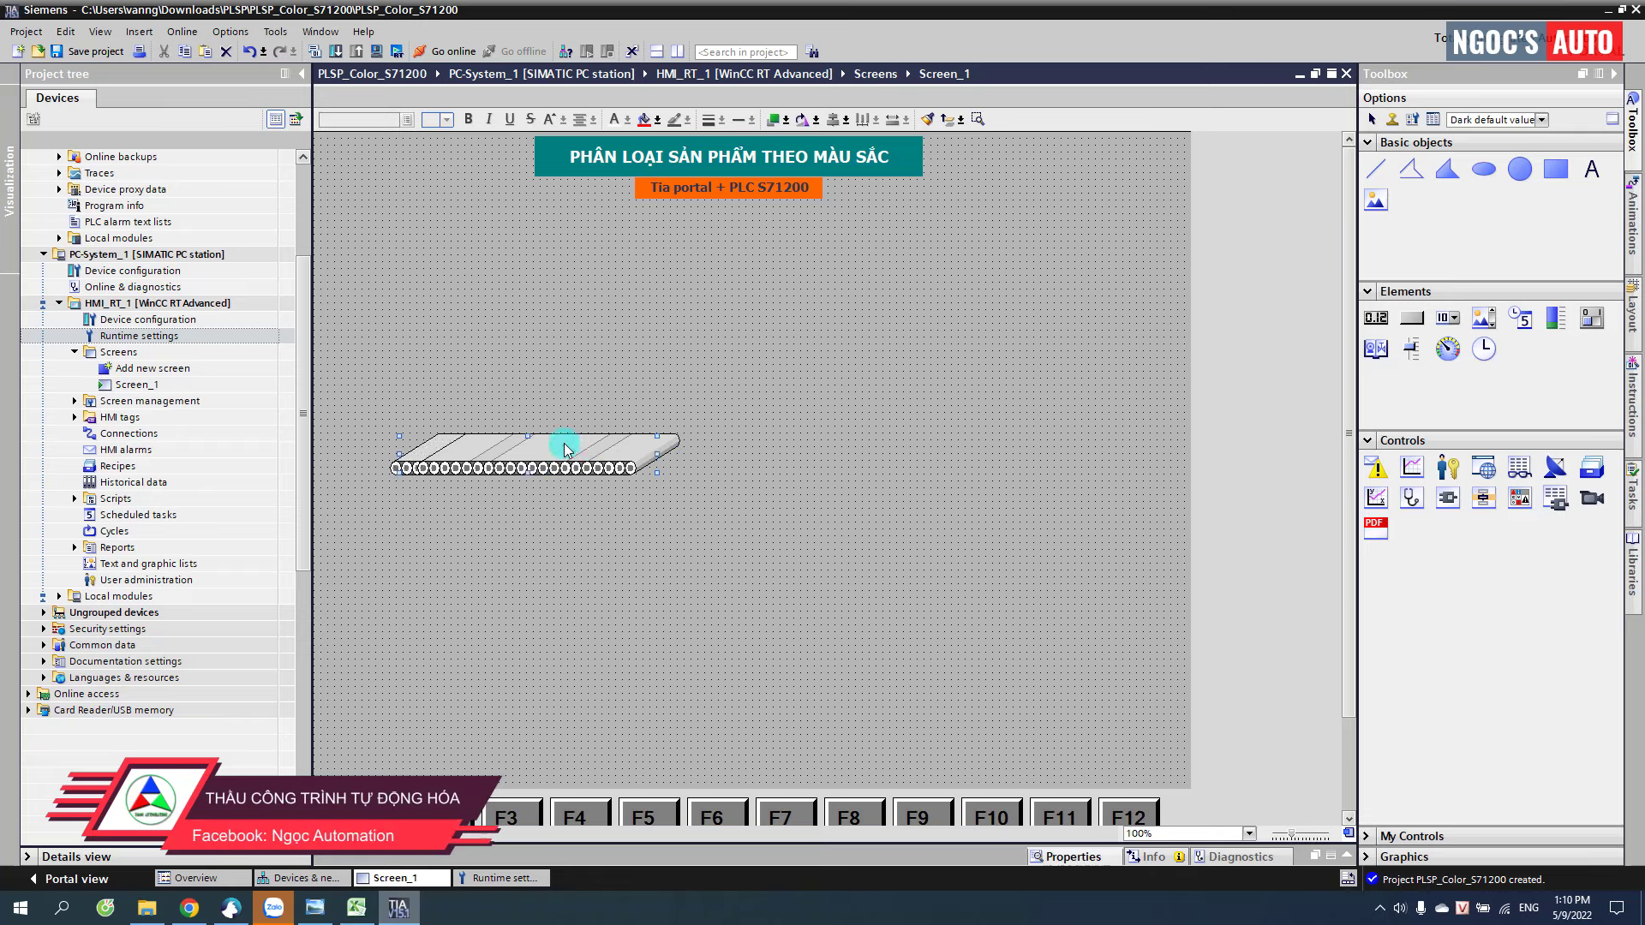
key("Right")
key("Right")
key("Right")
key("Right")
key("Right")
key("Right")
key("Right")
key("Right")
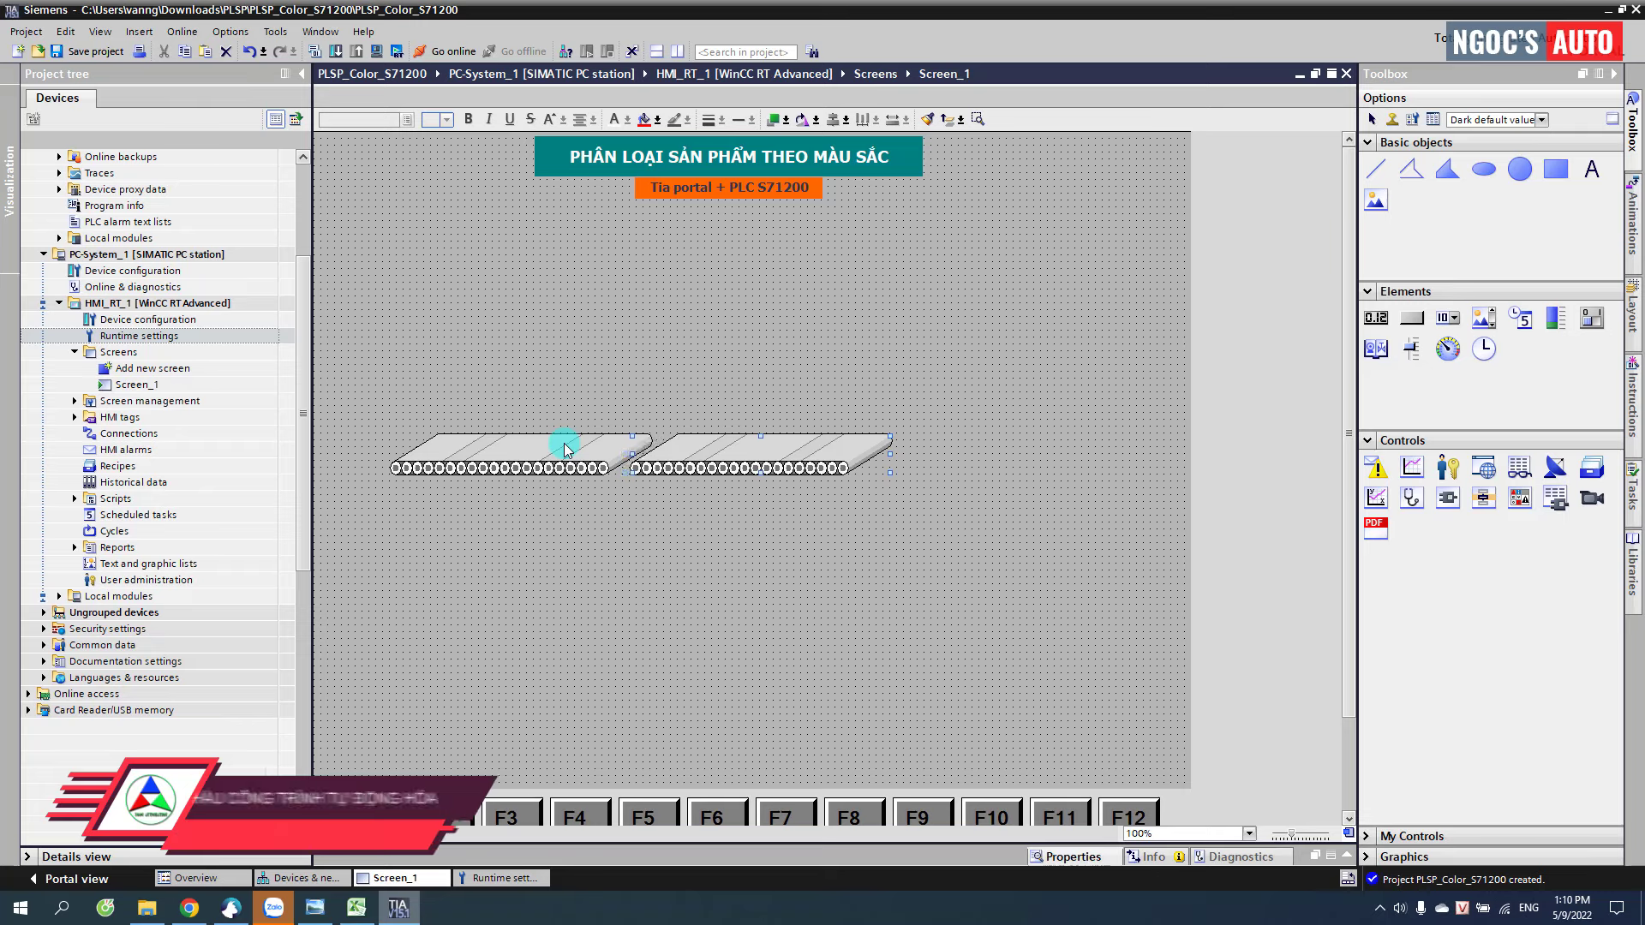
- Paste a third conveyor and overlap it with the second one's right end to form one longer belt
key("ctrl+v")
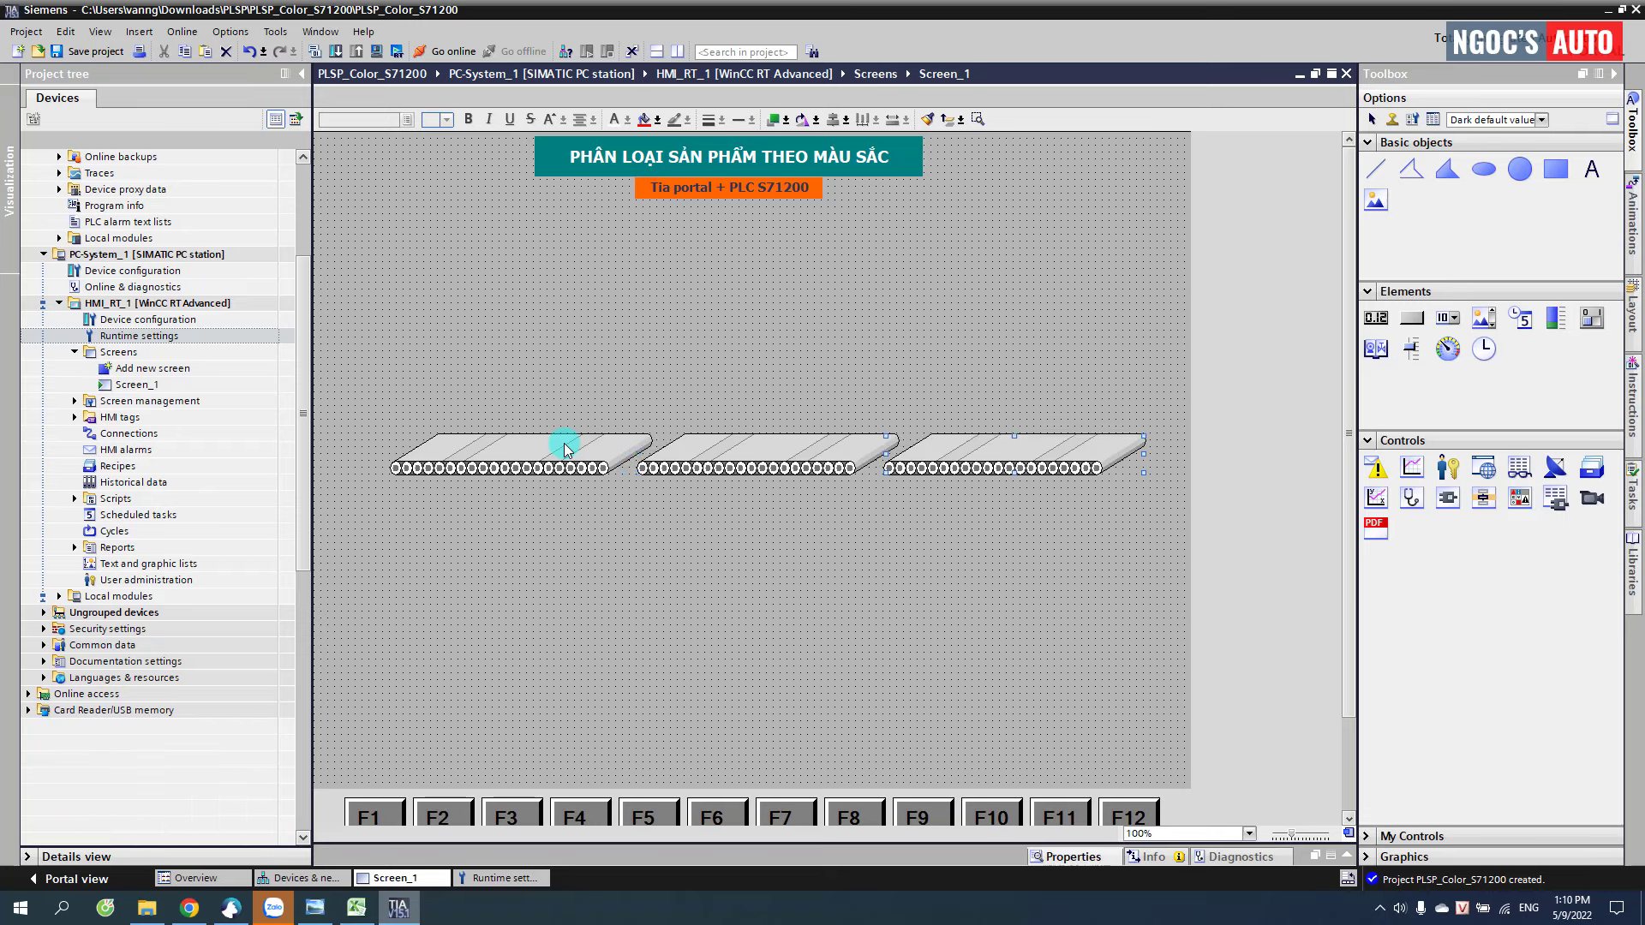
key("Left")
key("Left")
key("Left")
key("Left")
key("Left")
key("Left")
key("Left")
key("Left")
key("Left")
key("Left")
key("Left")
key("Left")
key("Left")
key("Left")
key("Left")
key("Left")
key("Left")
key("Left")
key("Left")
key("Left")
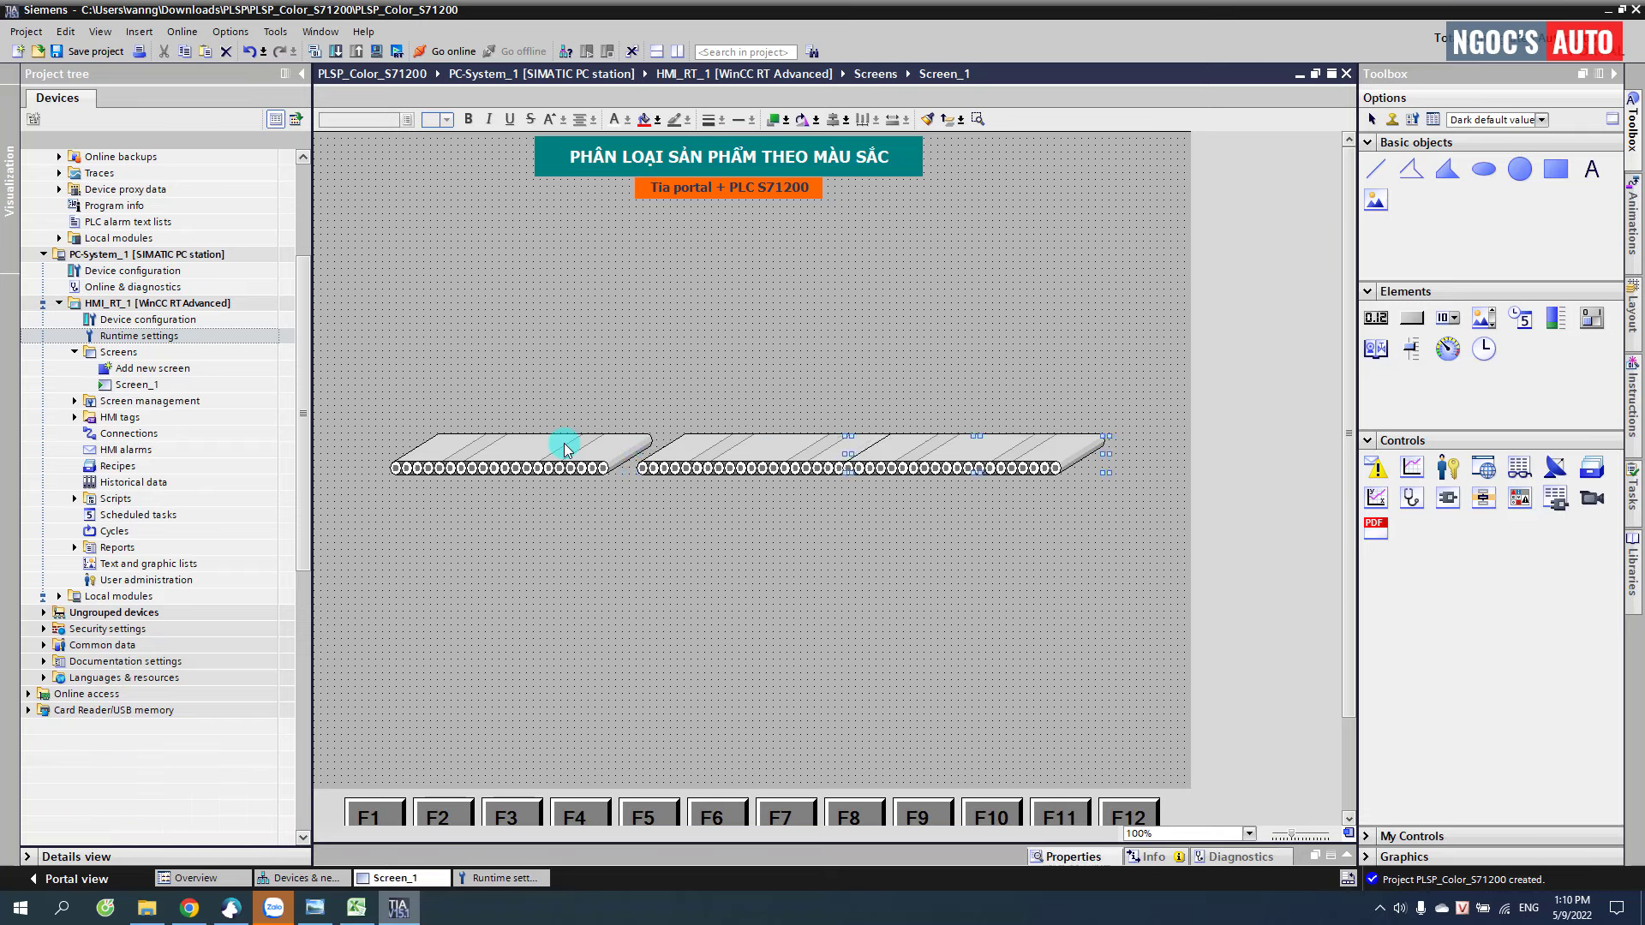
left_click(656, 358)
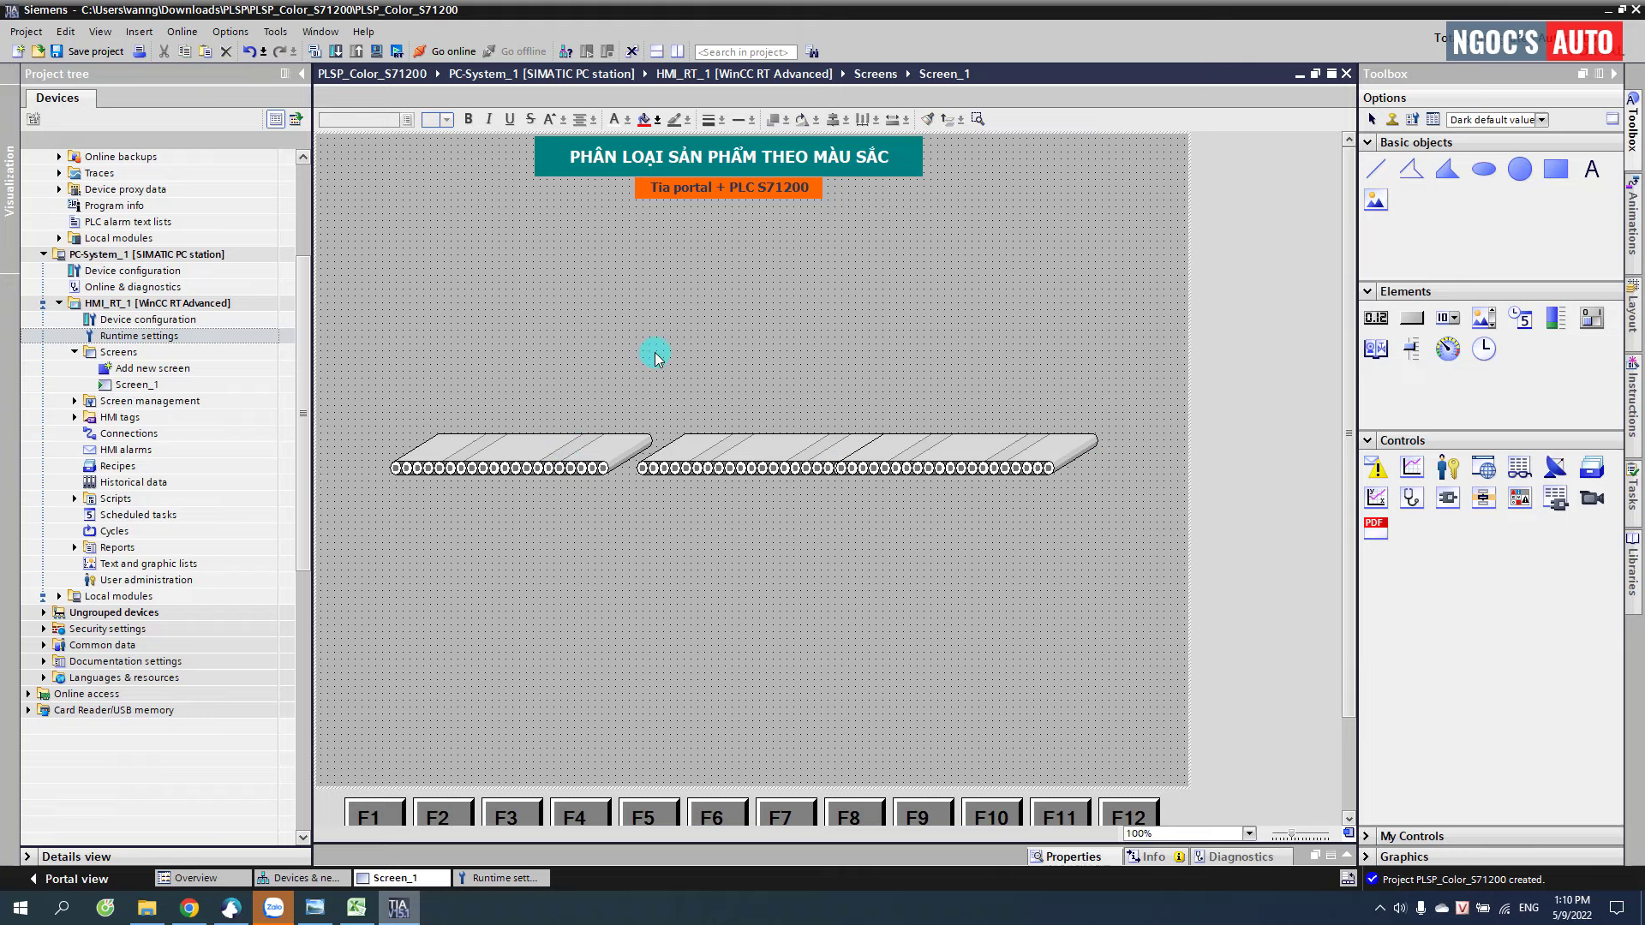
- Copy the first conveyor into the empty area above it and open the copy's properties
left_click(561, 463)
left_click_drag(561, 465, 582, 332)
double_click(581, 332)
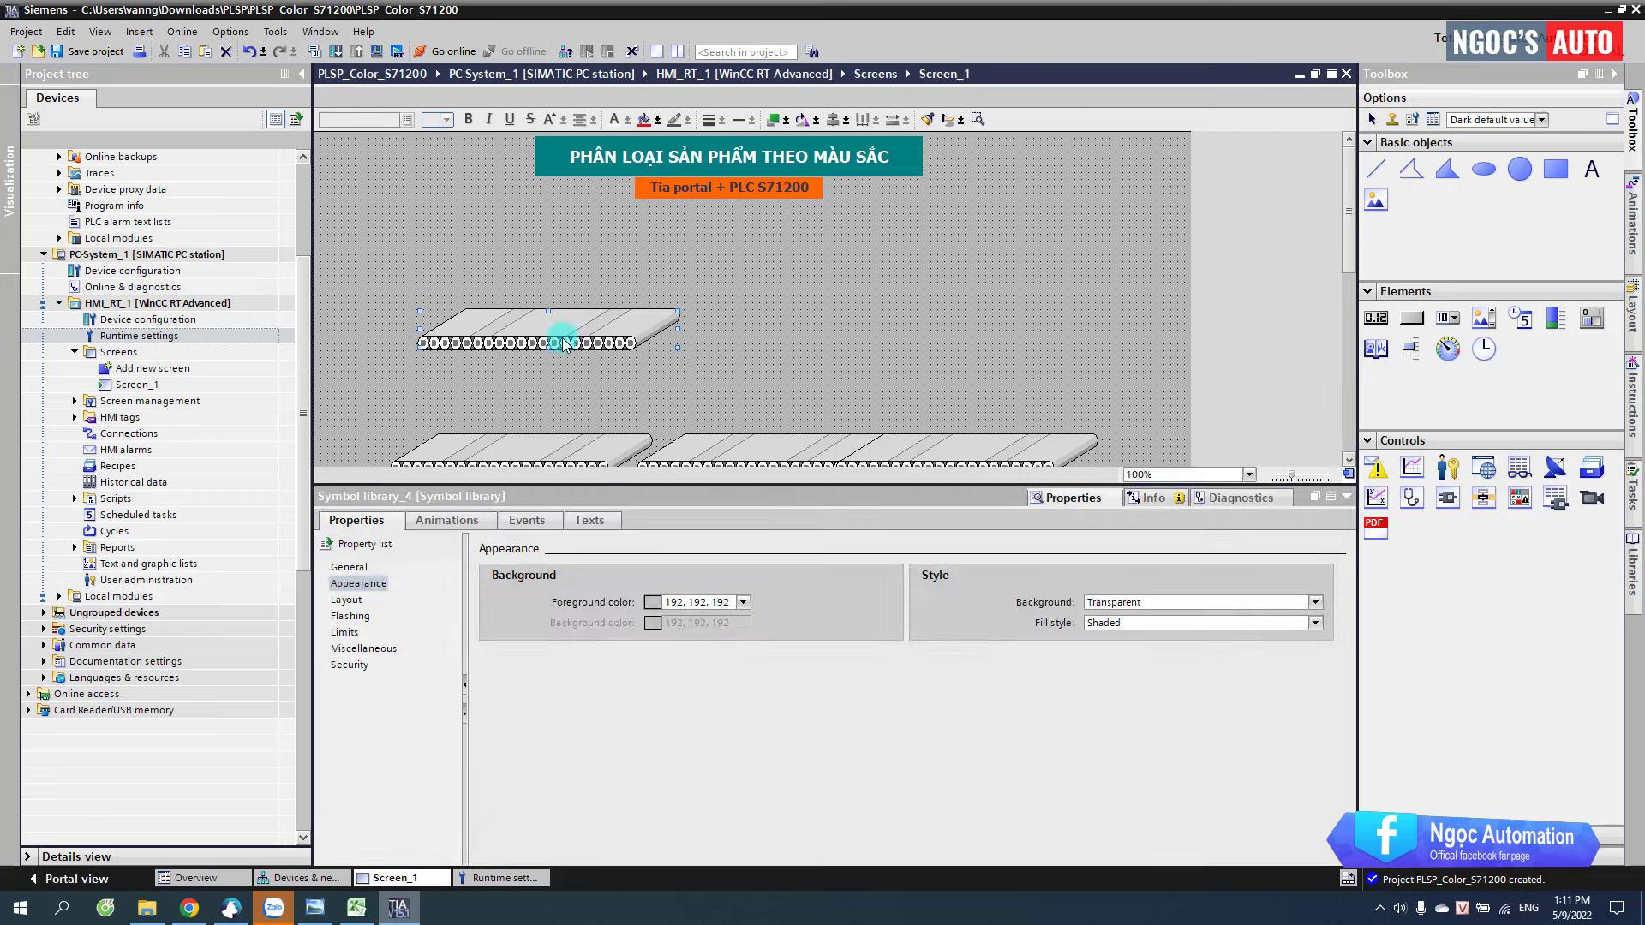
- Change the upper copy's graphic to Sensor 1 from the Sensors category and shrink it above the right part of the first conveyor
left_click(347, 566)
left_click(540, 661)
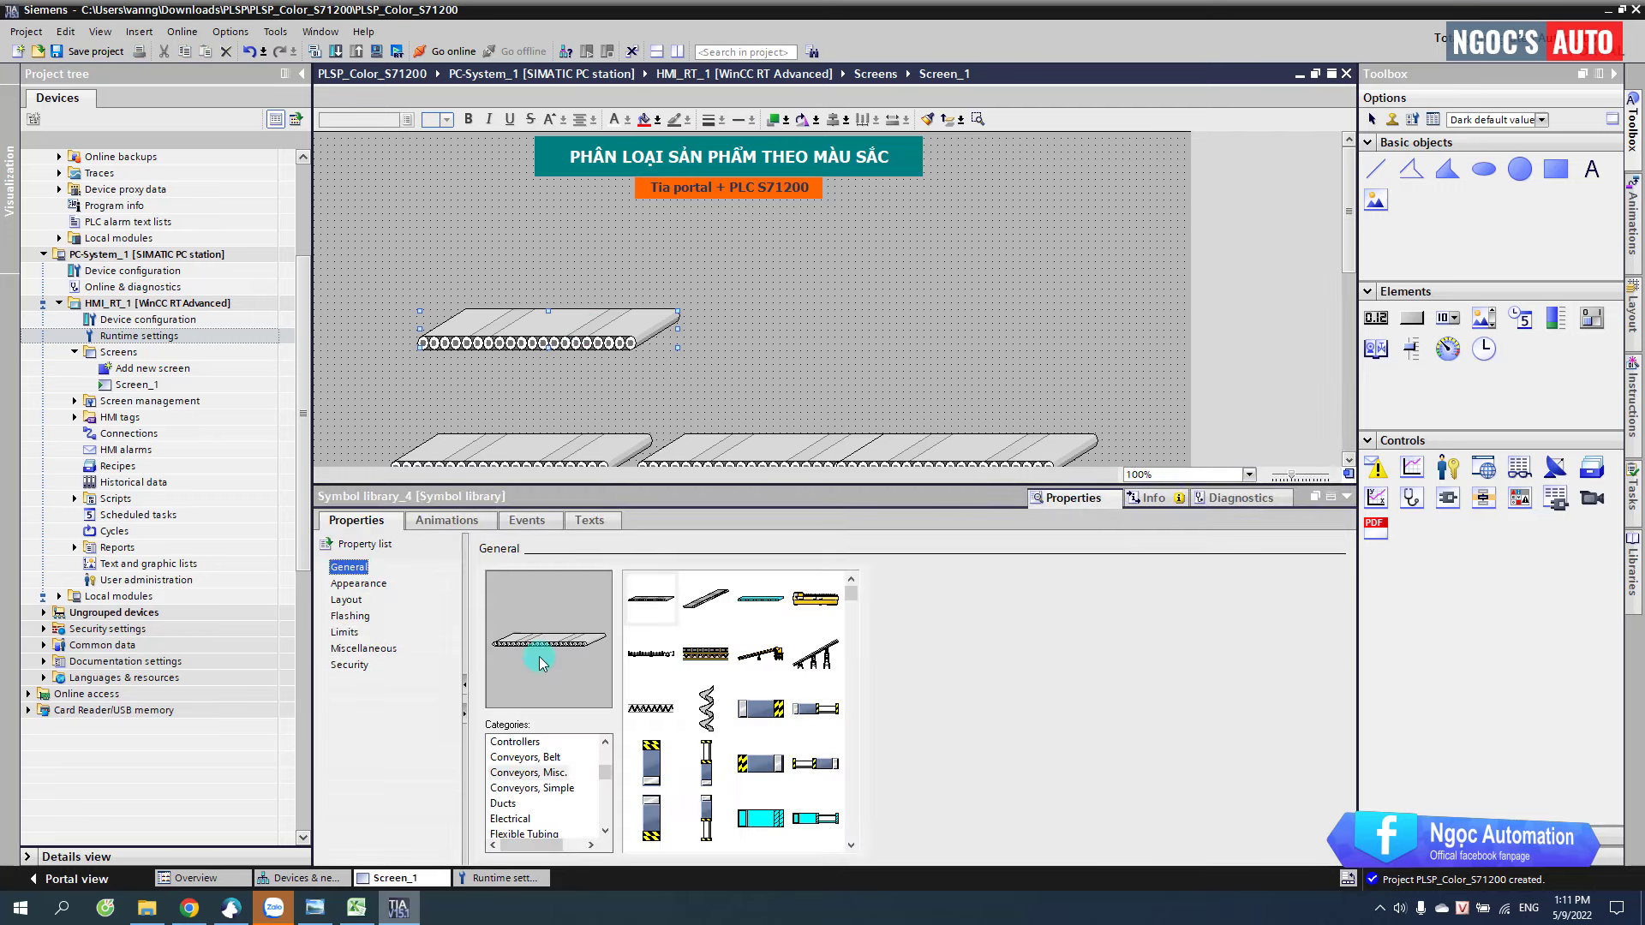
left_click(538, 772)
key("s")
scroll(555, 796, "down", 2)
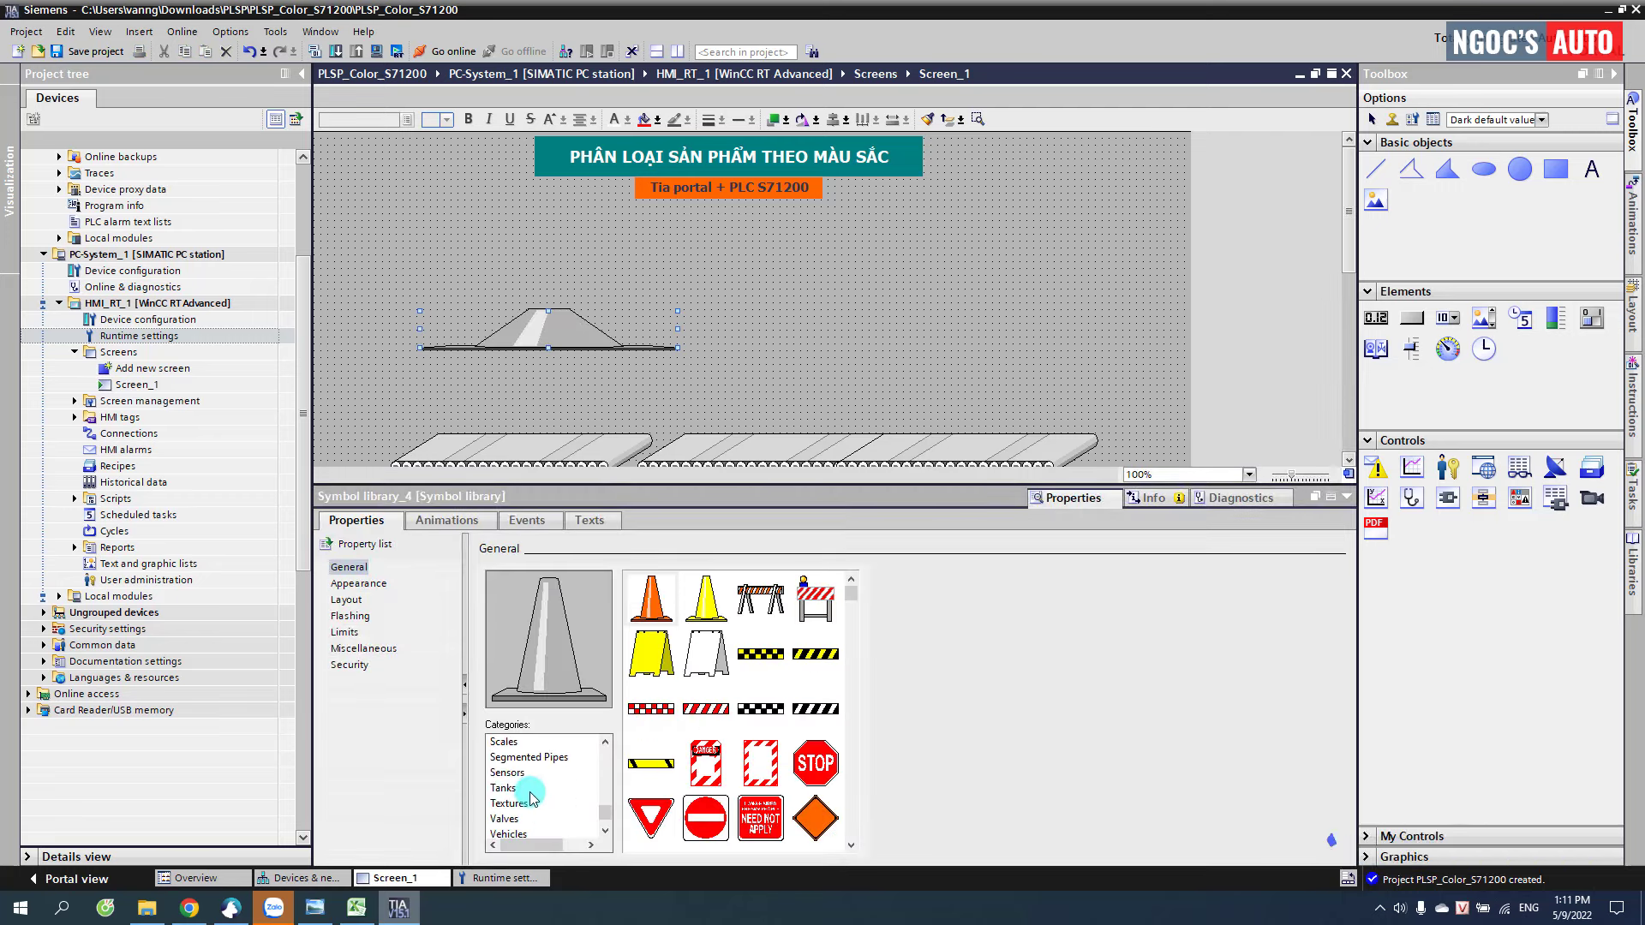
left_click(507, 772)
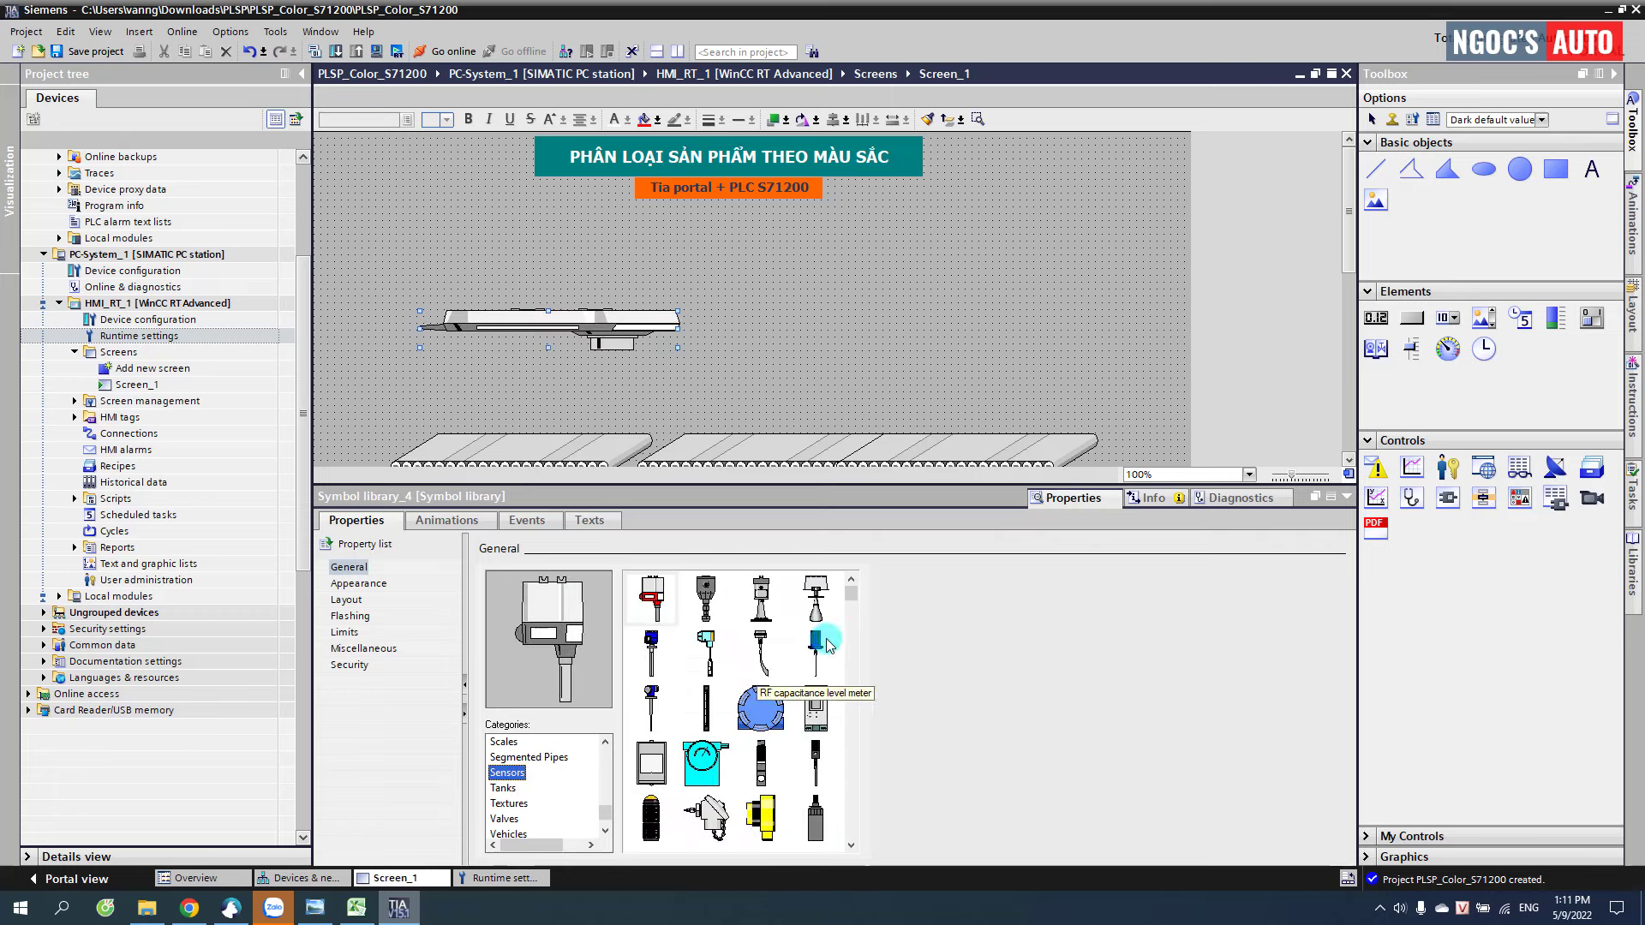
scroll(827, 651, "down", 2)
left_click(707, 814)
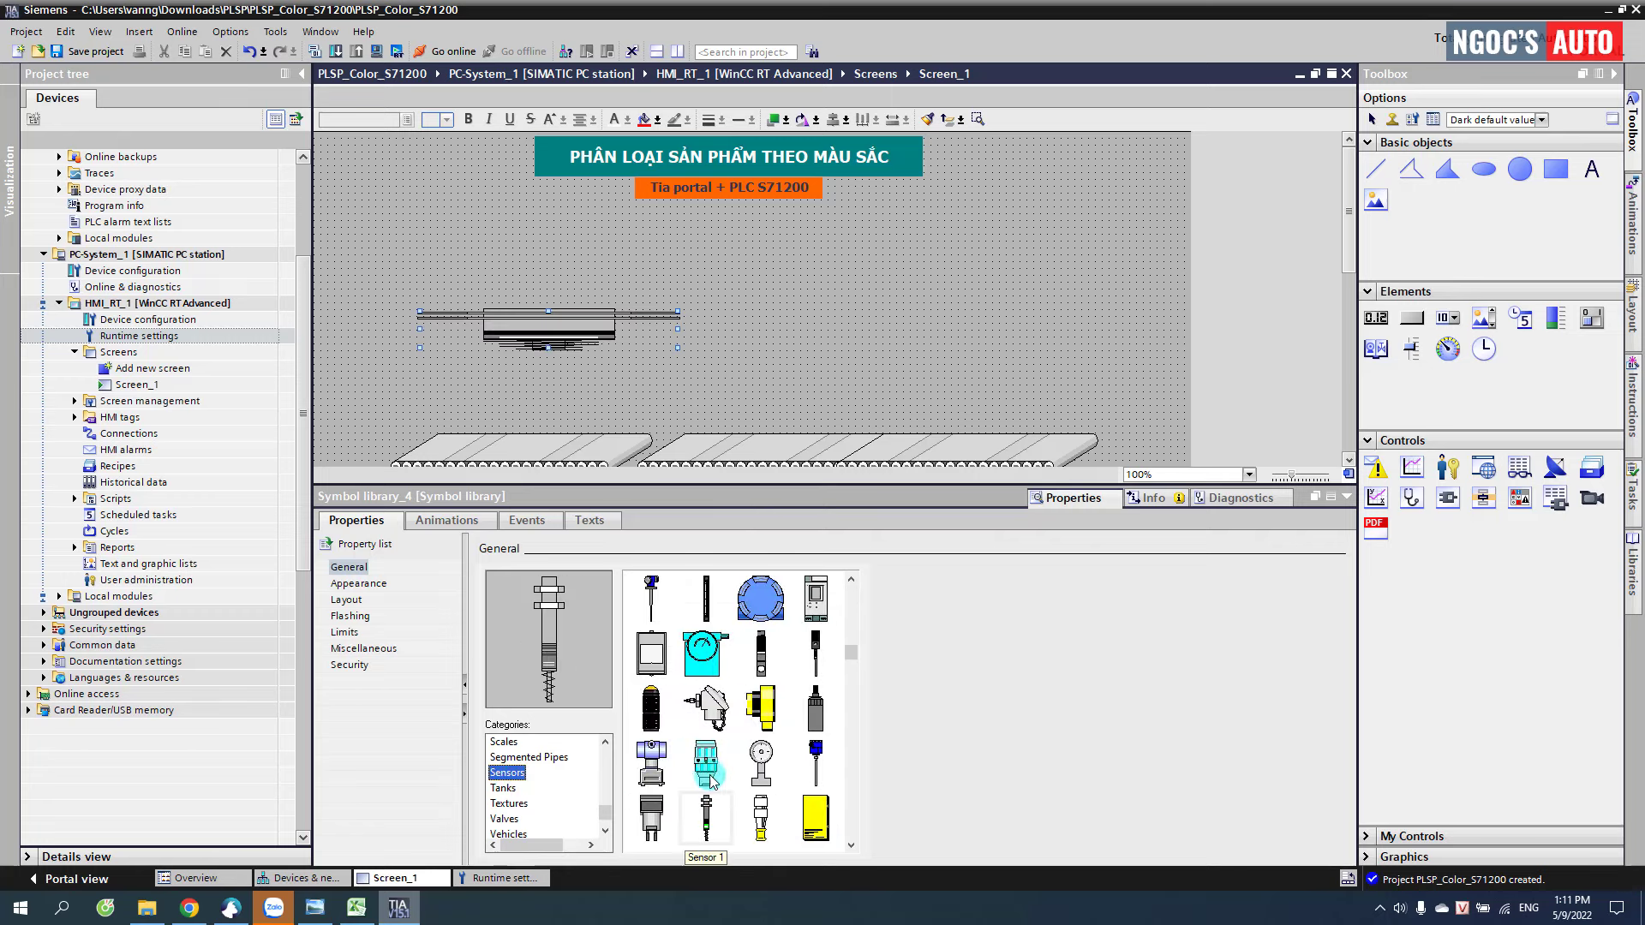
left_click_drag(677, 353, 618, 375)
left_click(724, 374)
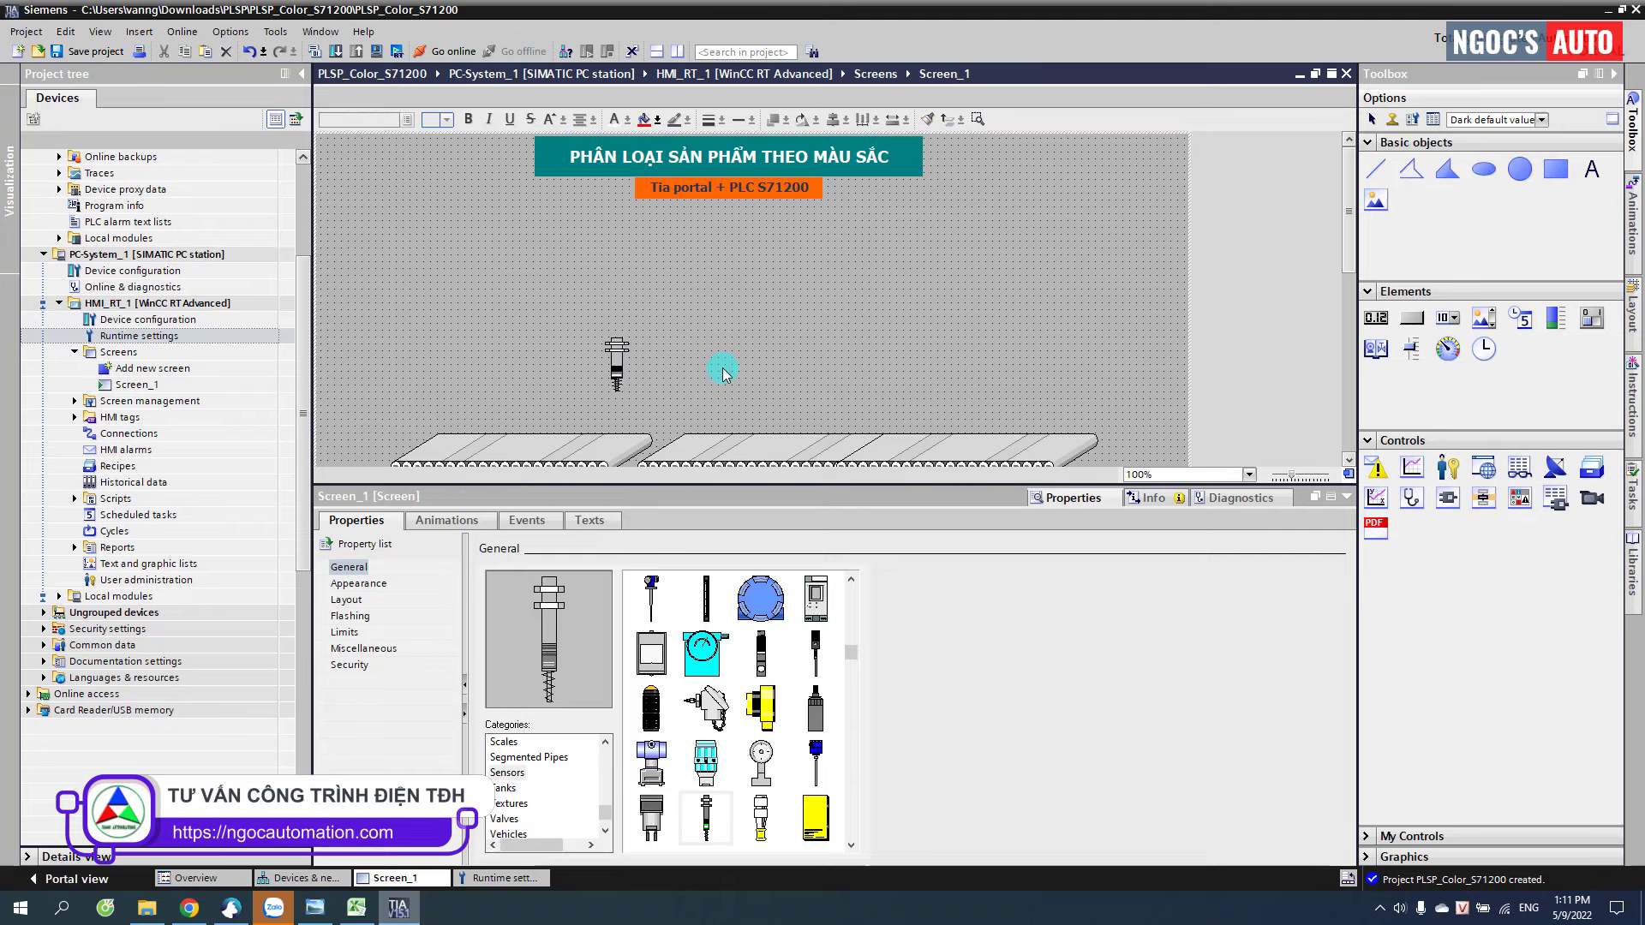
- Copy the first conveyor into the empty area directly below it
scroll(723, 370, "down", 3)
left_click(573, 264)
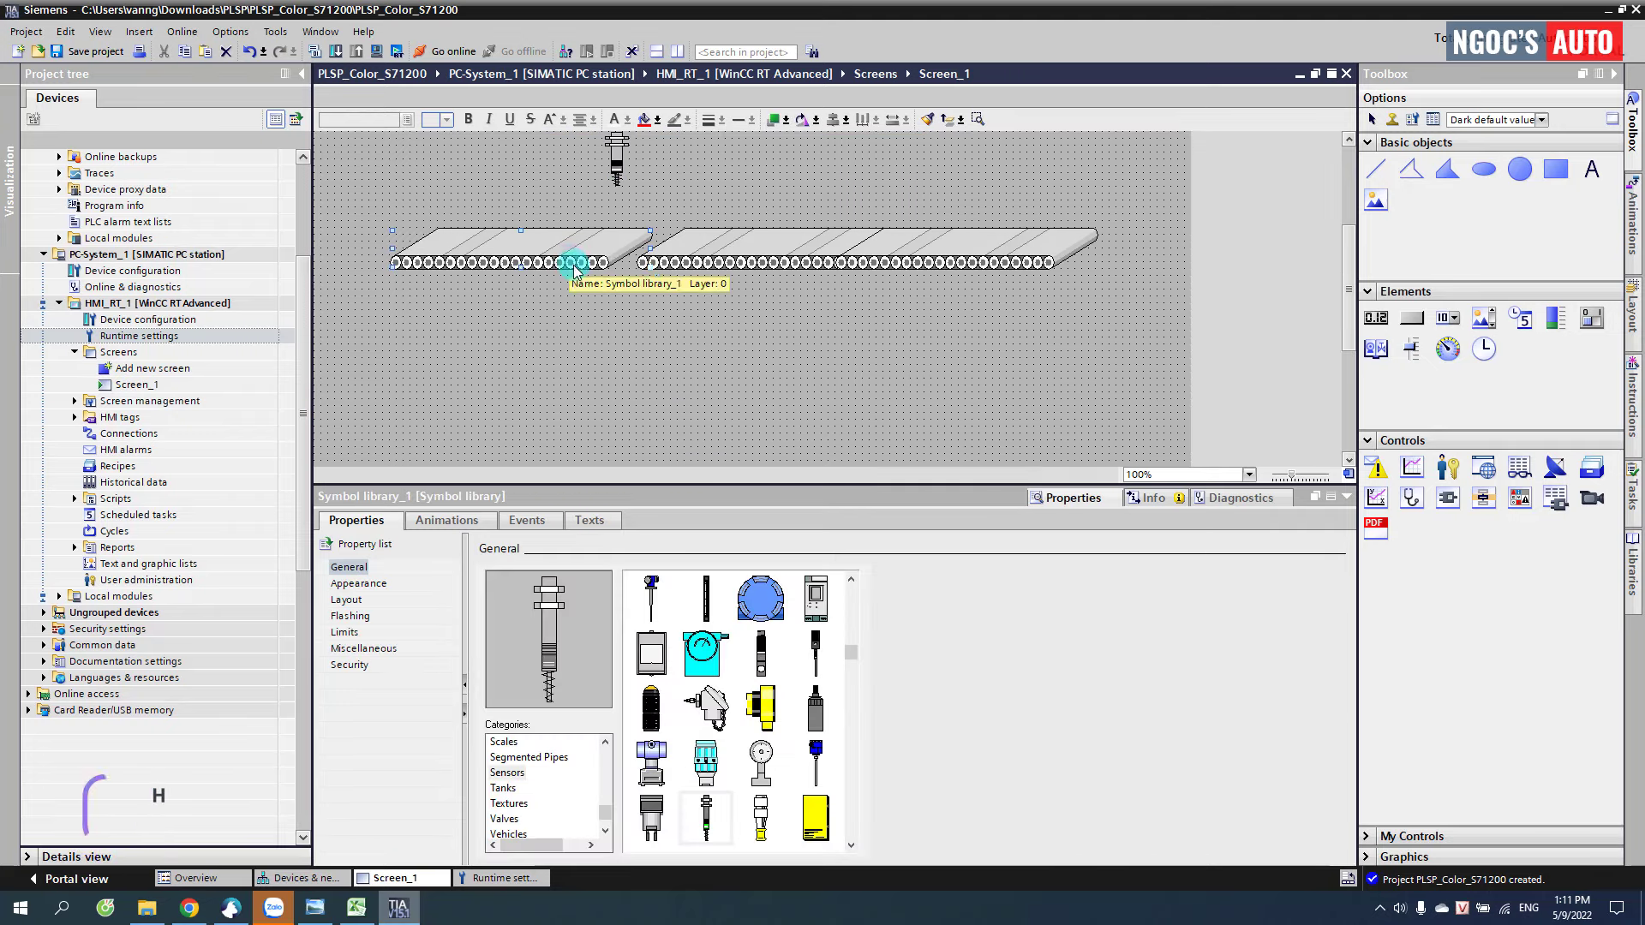
left_click_drag(573, 269, 557, 332)
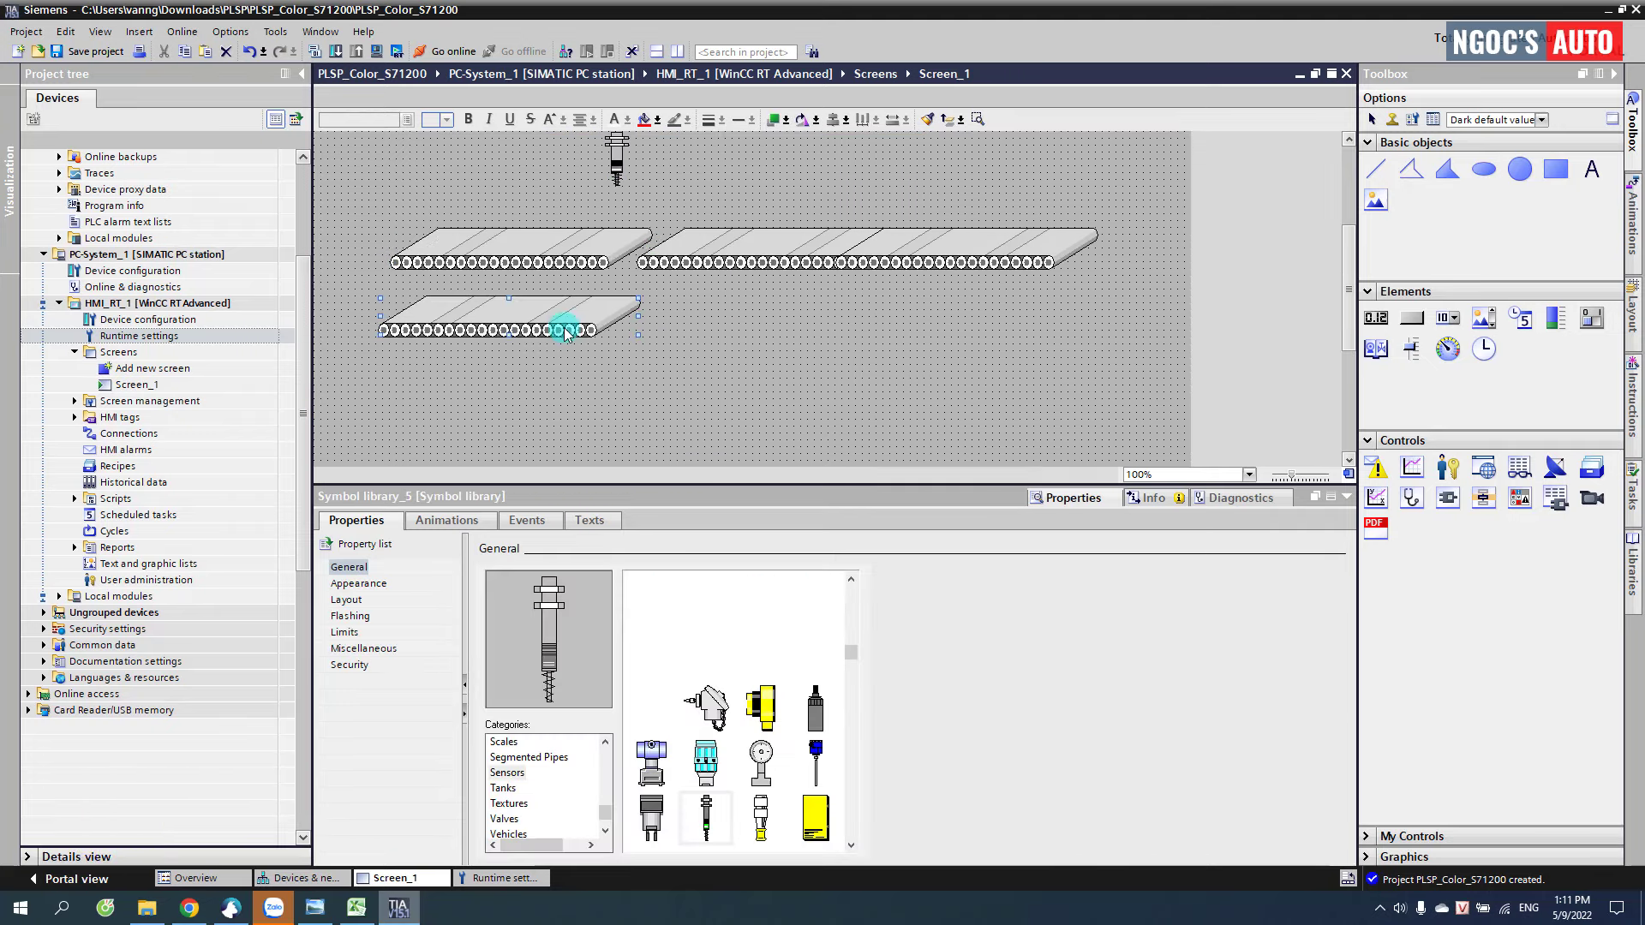
- Change the lower copy's graphic to the gray motor from the Motors category and shrink it to about 99 by 51
left_click(517, 758)
scroll(518, 758, "up", 6)
left_click(533, 746)
scroll(526, 791, "down", 1)
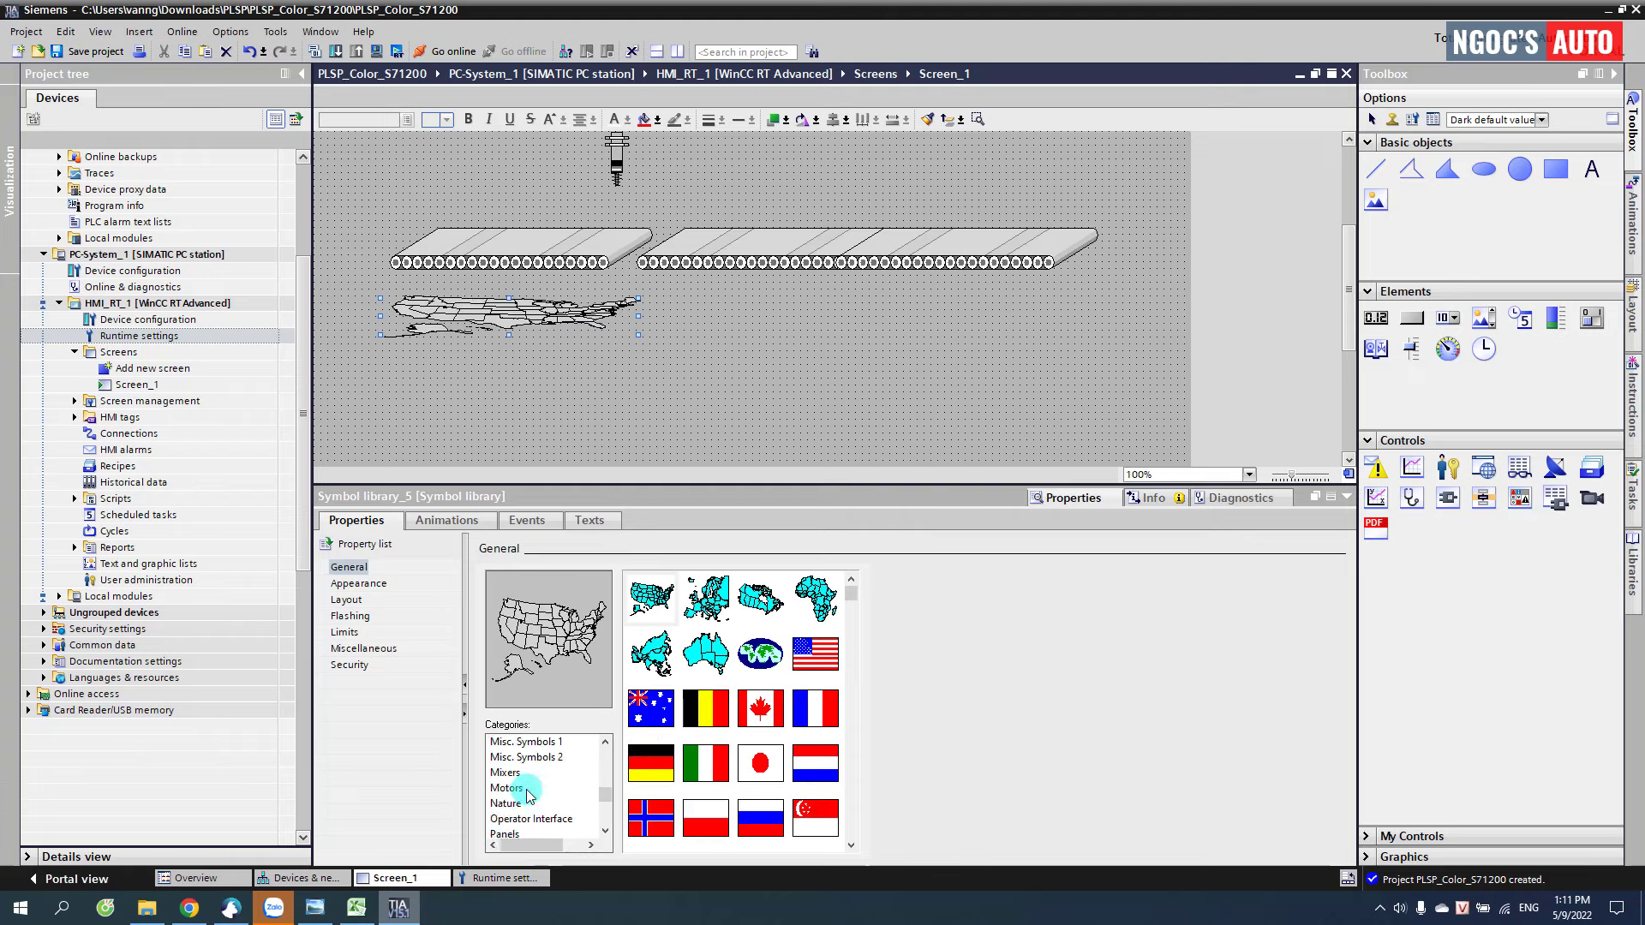
left_click(519, 788)
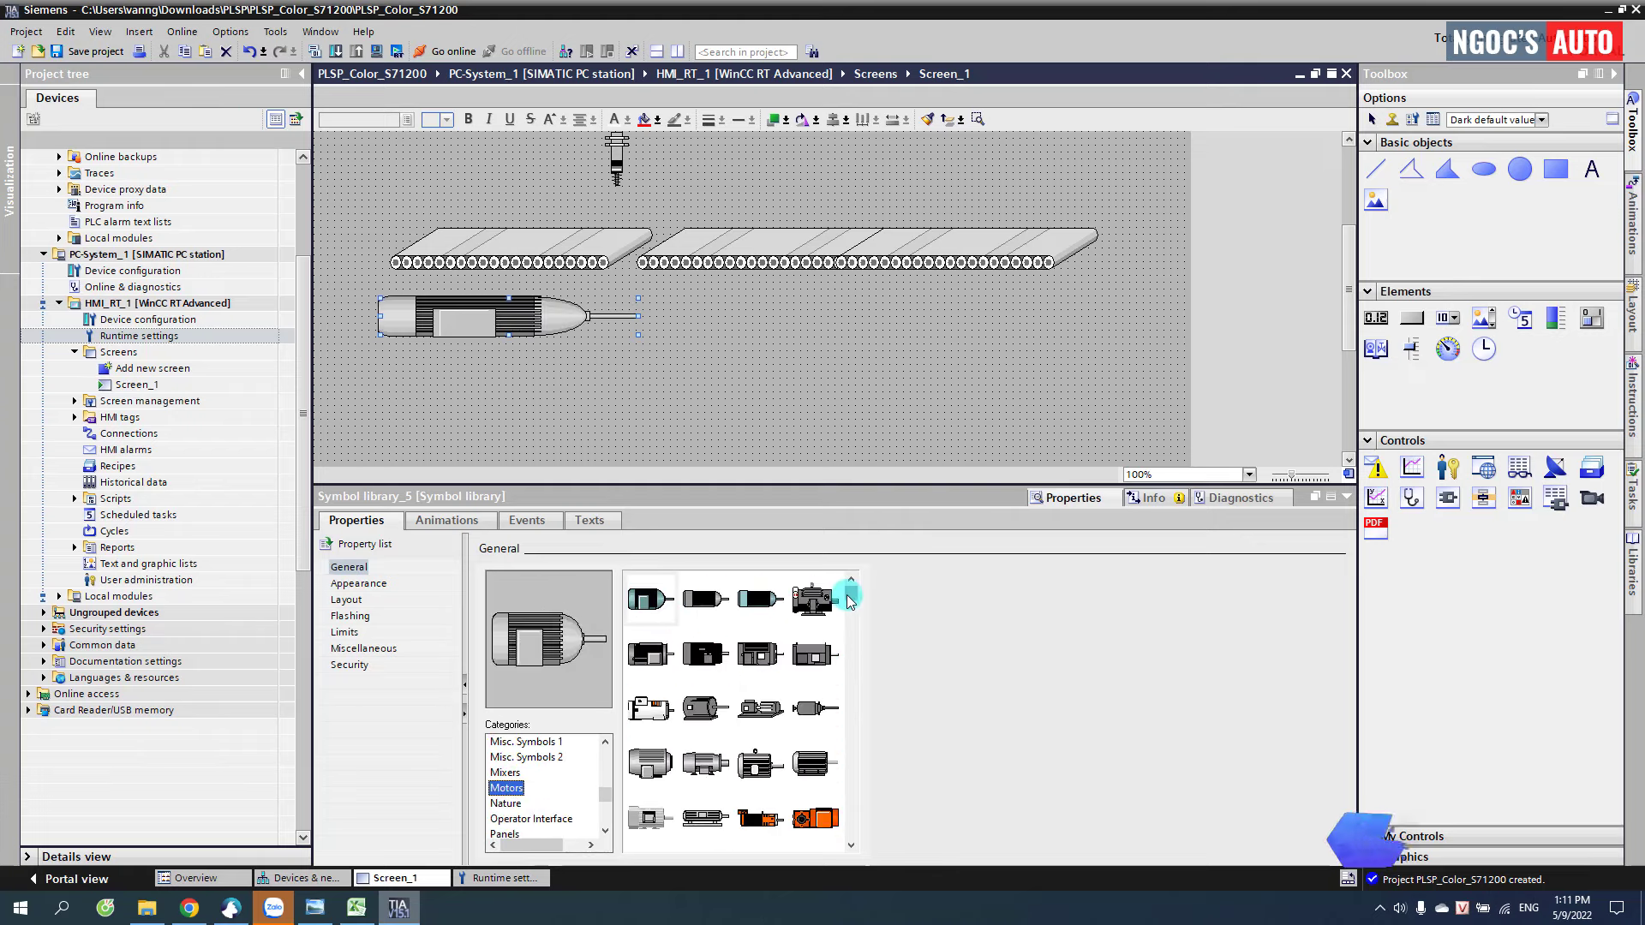
left_click(657, 760)
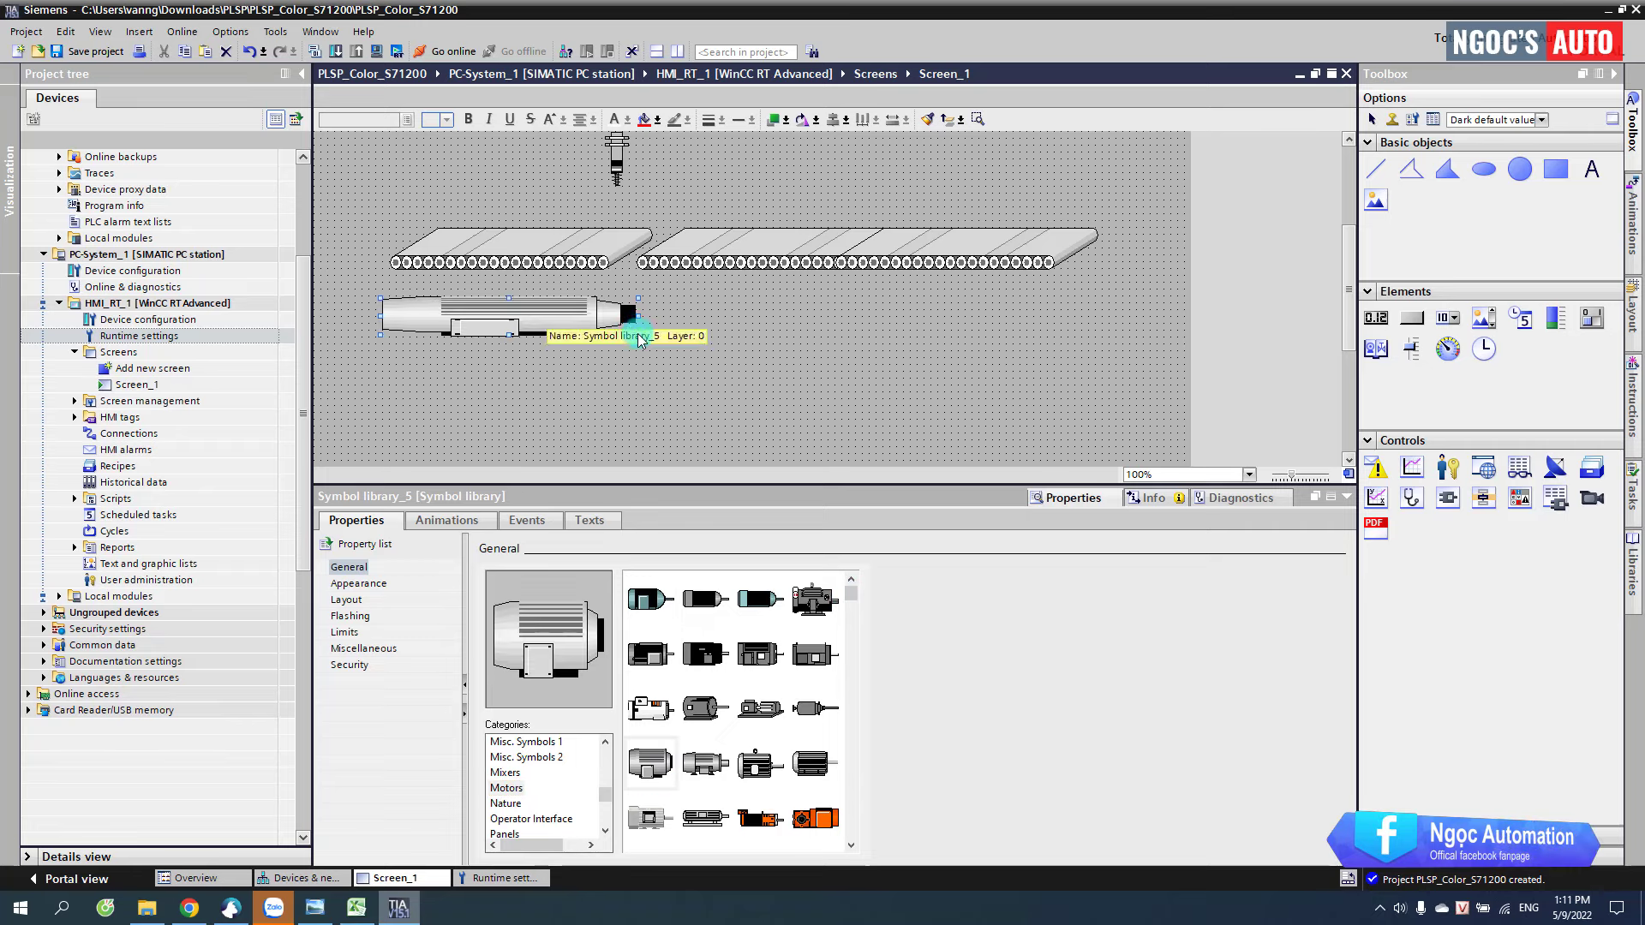
left_click_drag(638, 336, 461, 336)
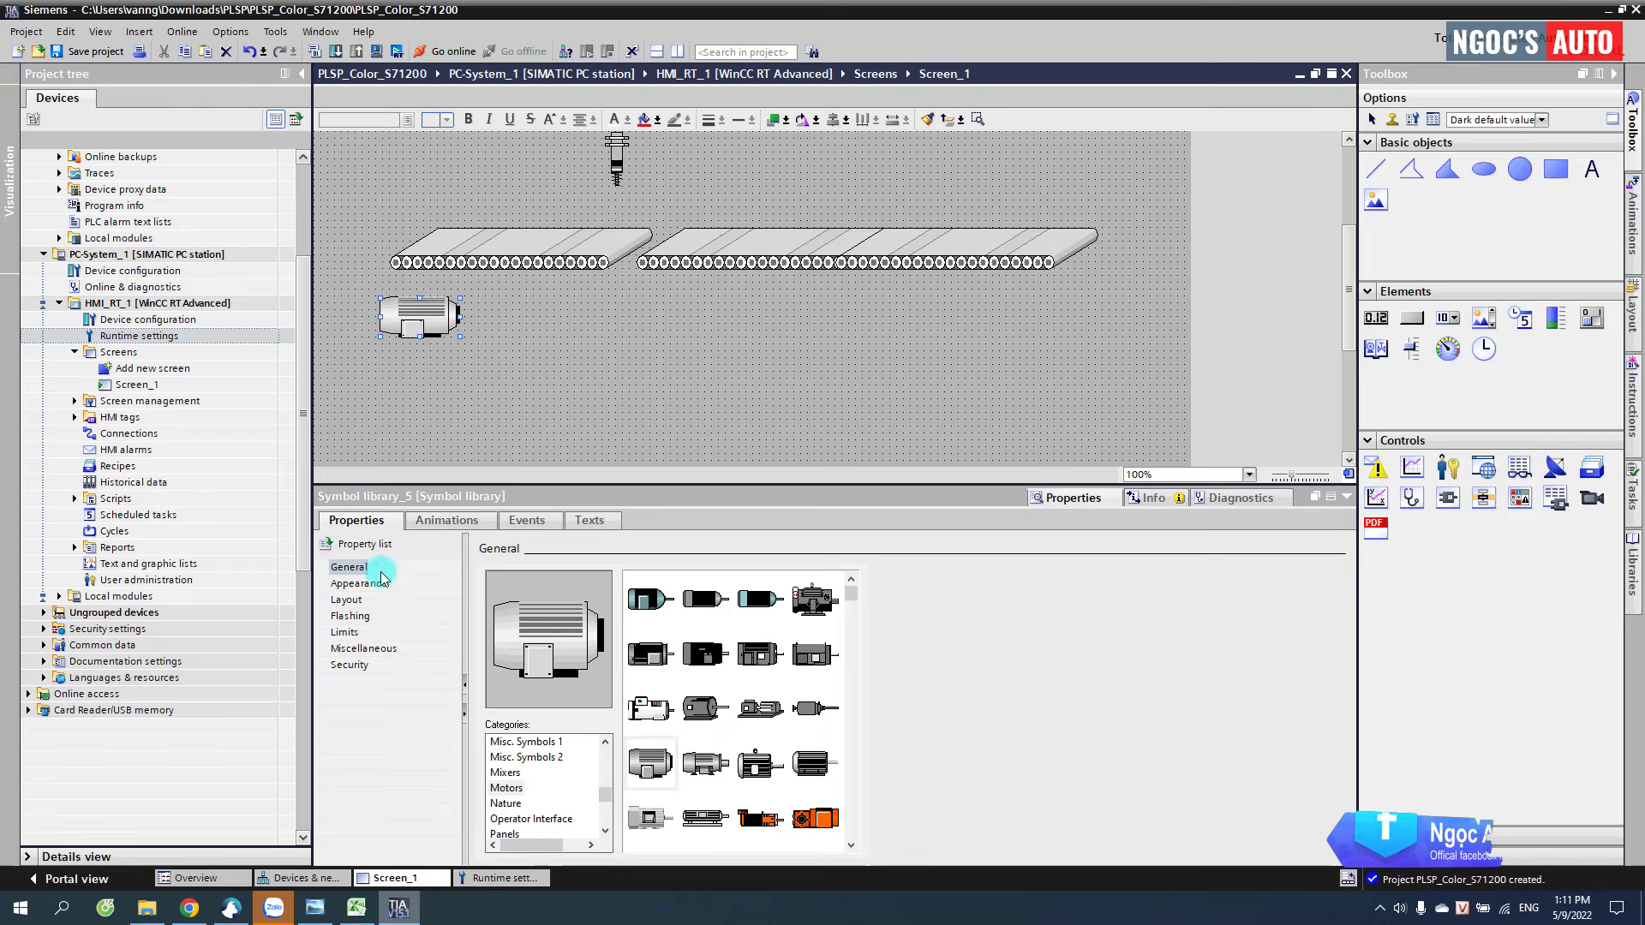
- Rotate the motor symbol 90 degrees and resize it to about 51 by 53
left_click(381, 571)
left_click(346, 600)
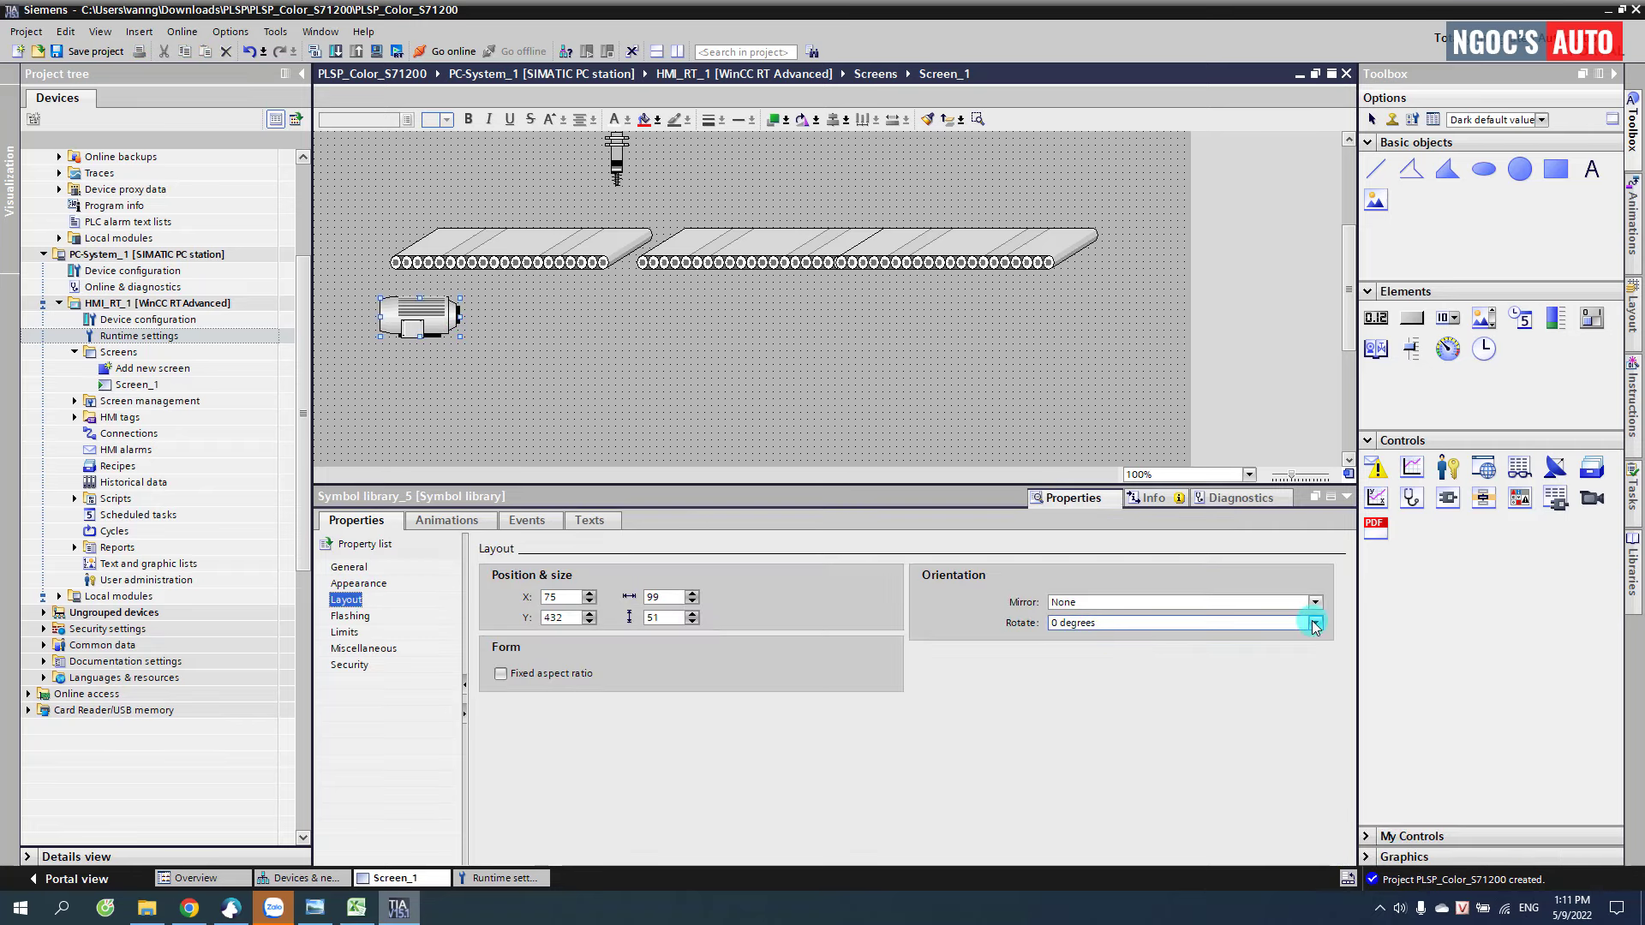
left_click(1315, 624)
left_click(1081, 658)
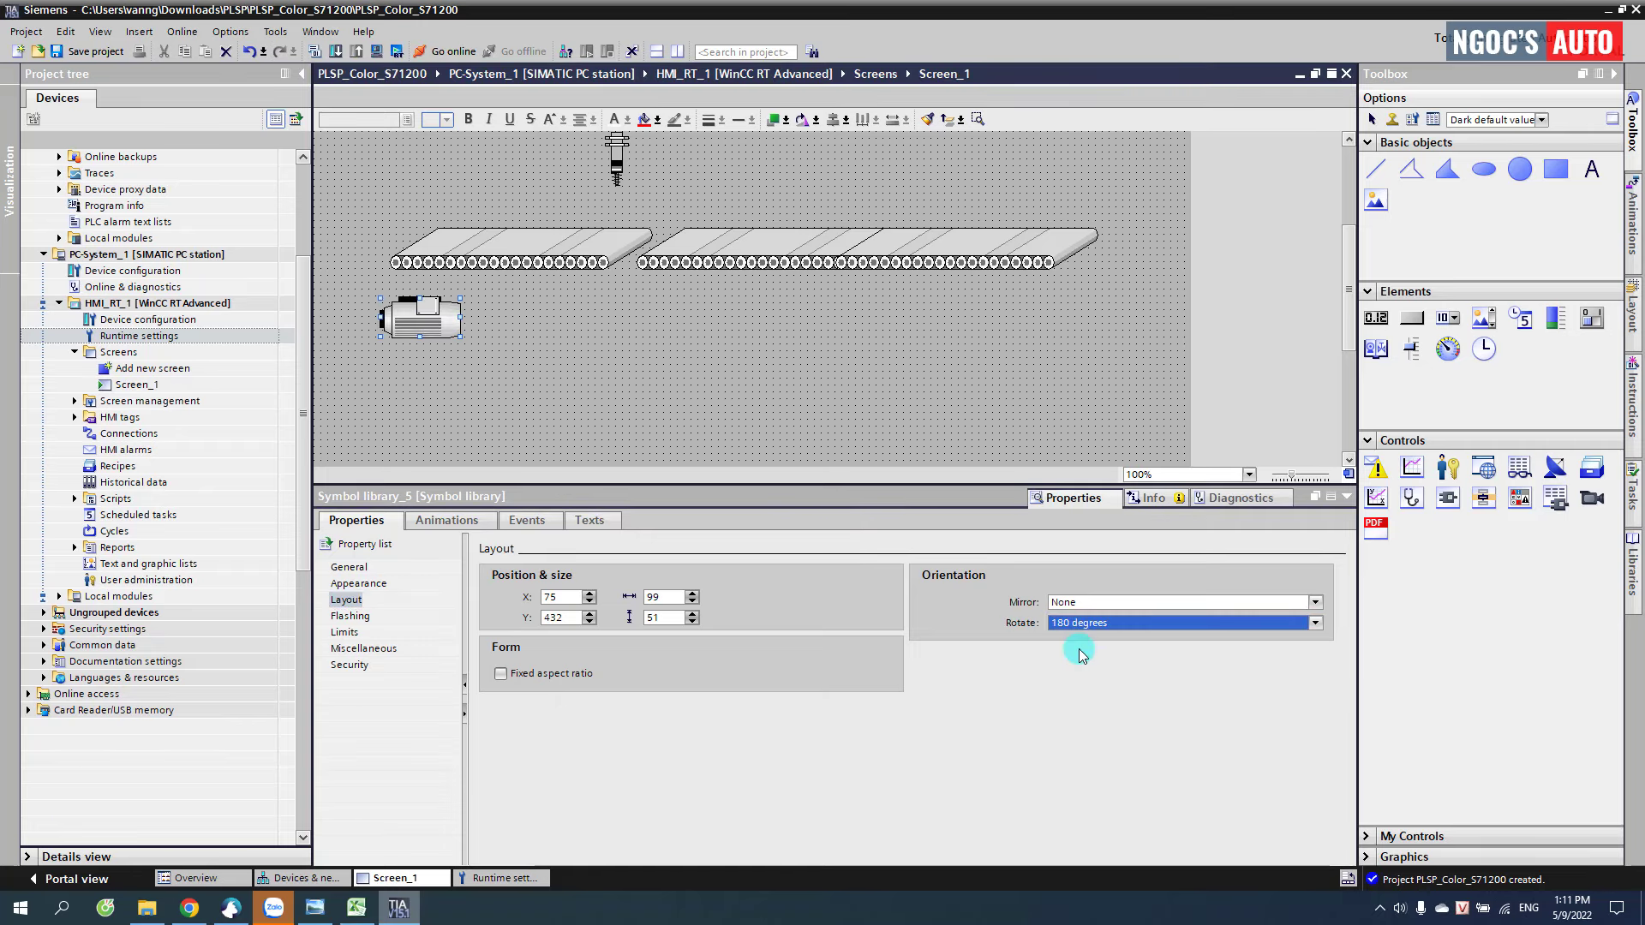
left_click(1170, 625)
left_click(1076, 681)
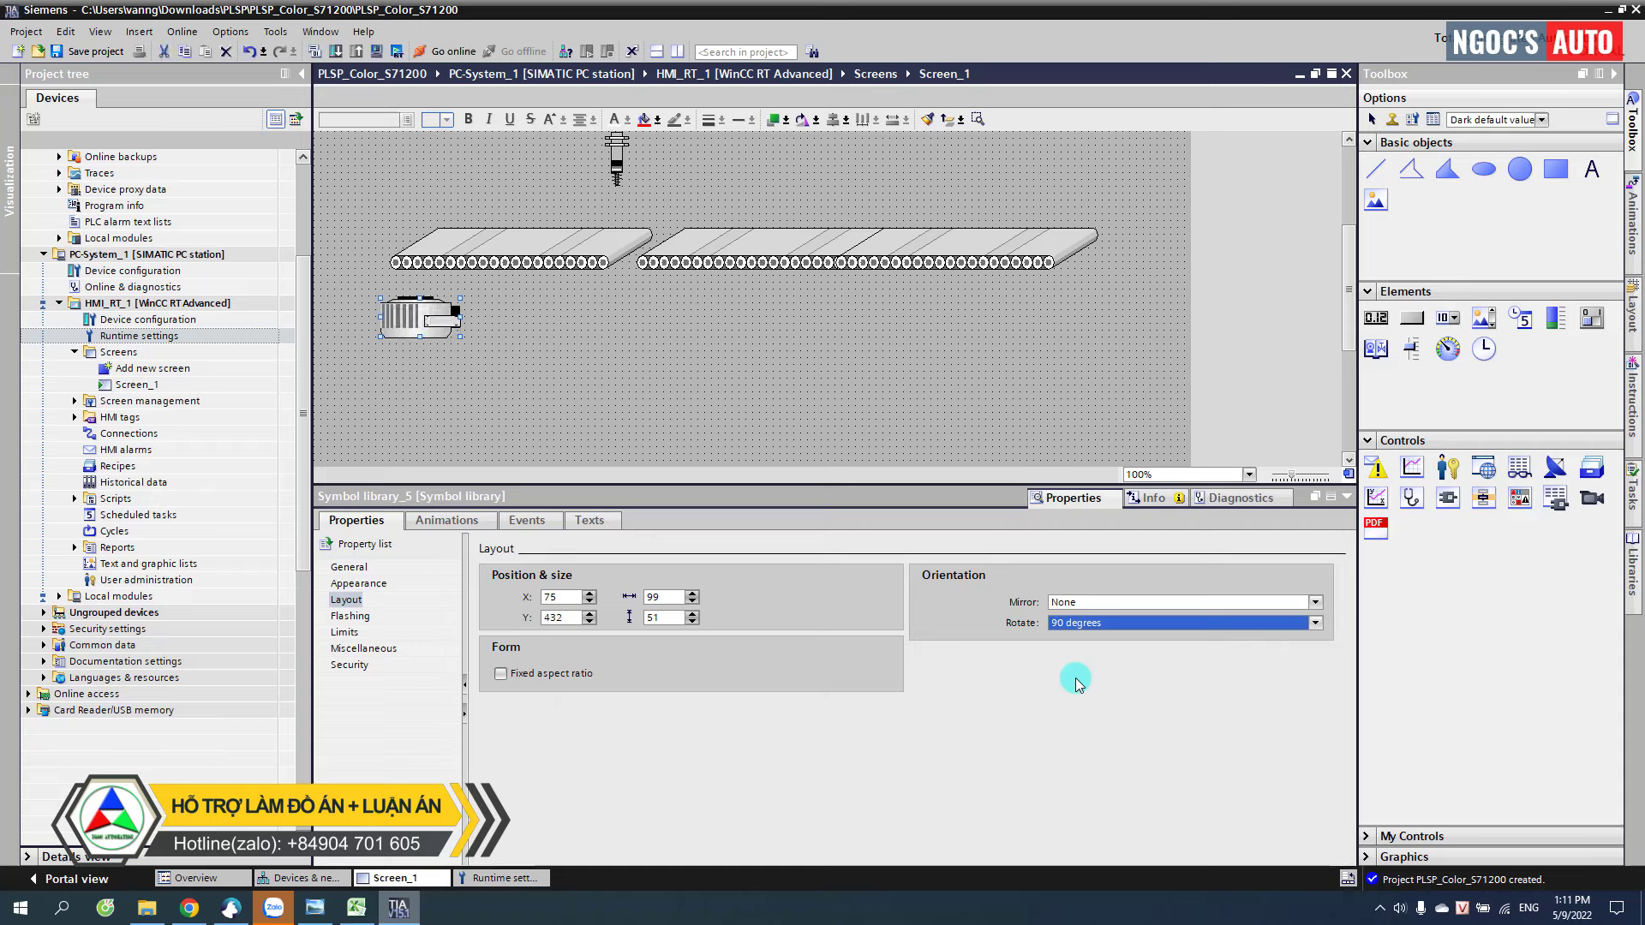
left_click(449, 334)
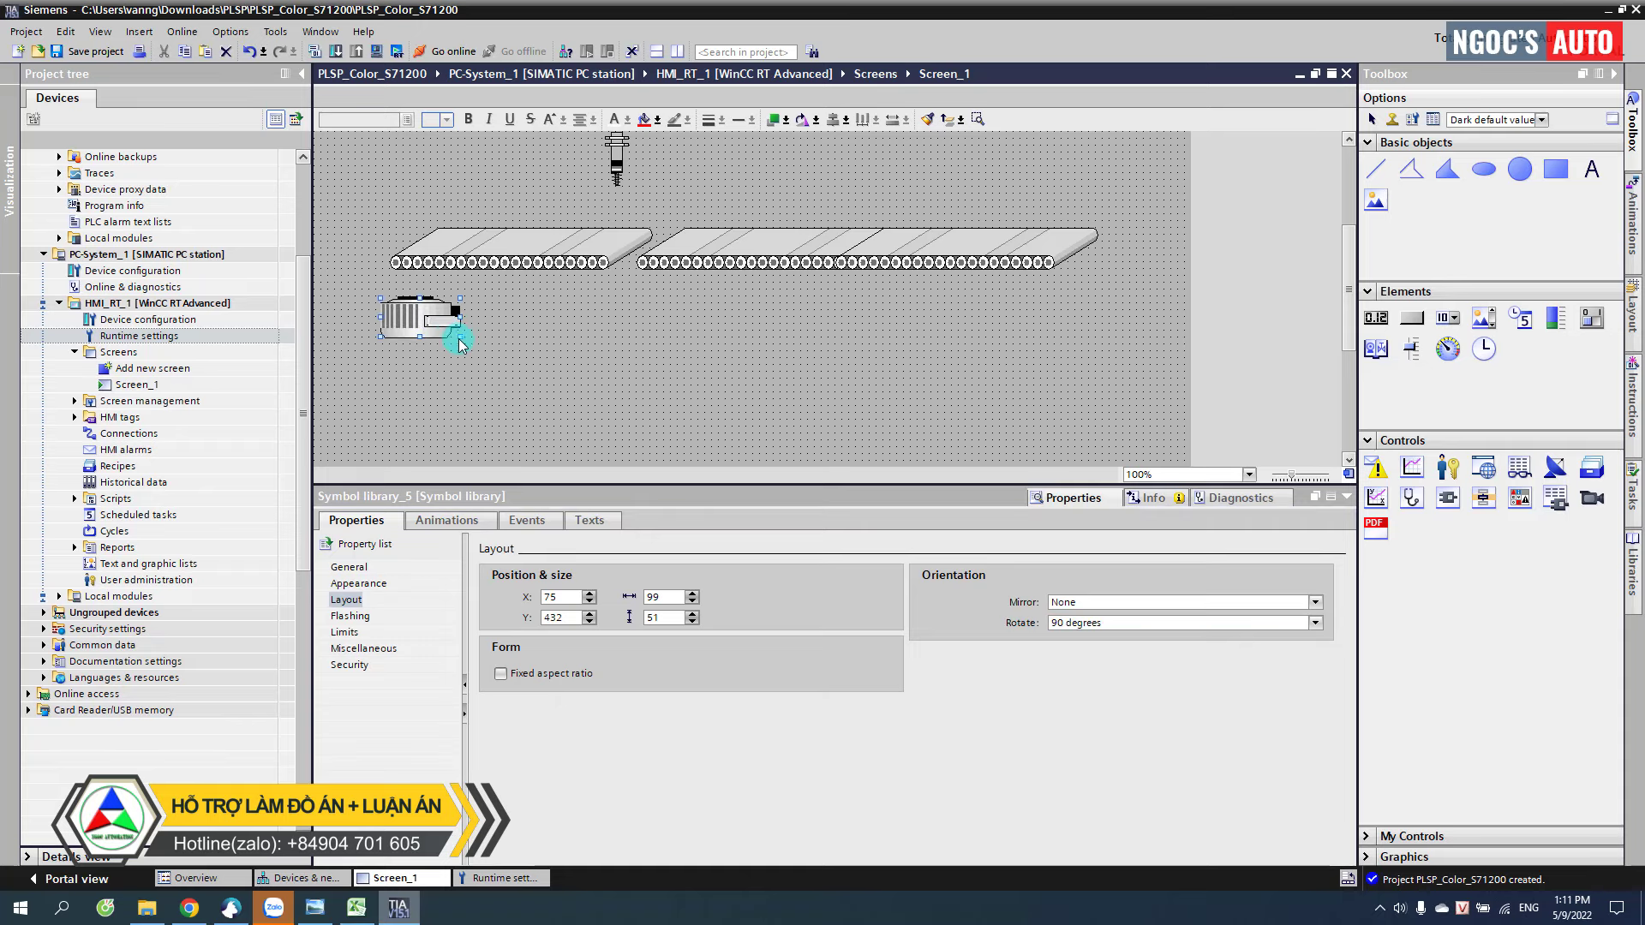
left_click_drag(460, 344, 420, 347)
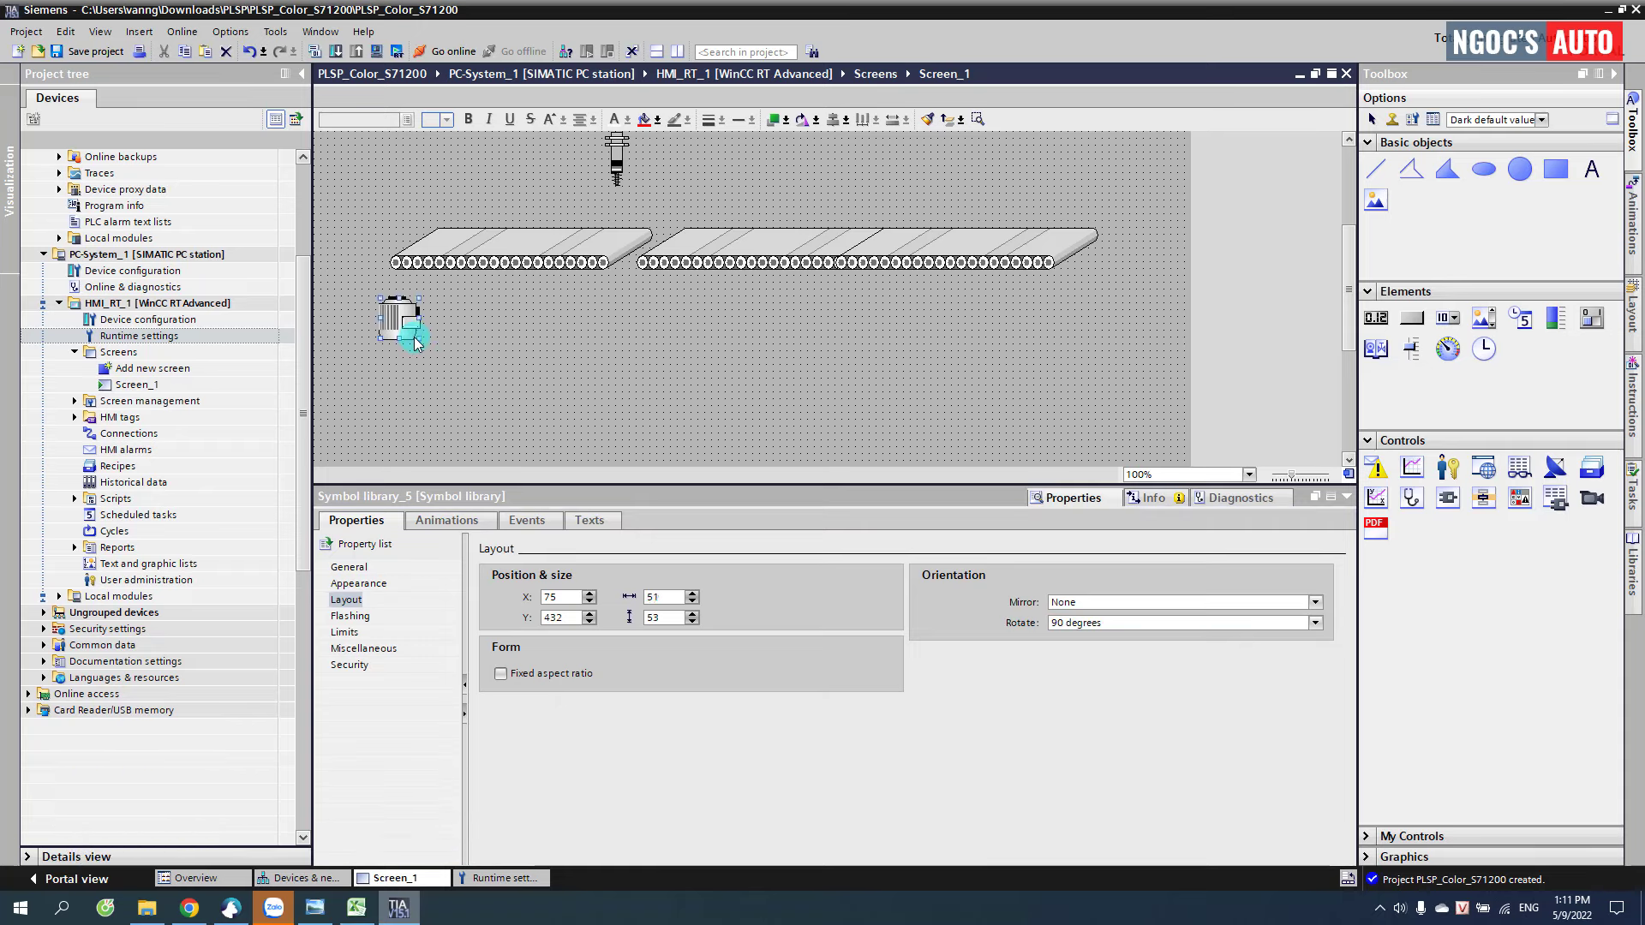
- Move the motor up against the underside of the first conveyor's left end, at about X 91, Y 400
key("Right")
key("Right")
key("Right")
key("Up")
key("Up")
key("Up")
key("Up")
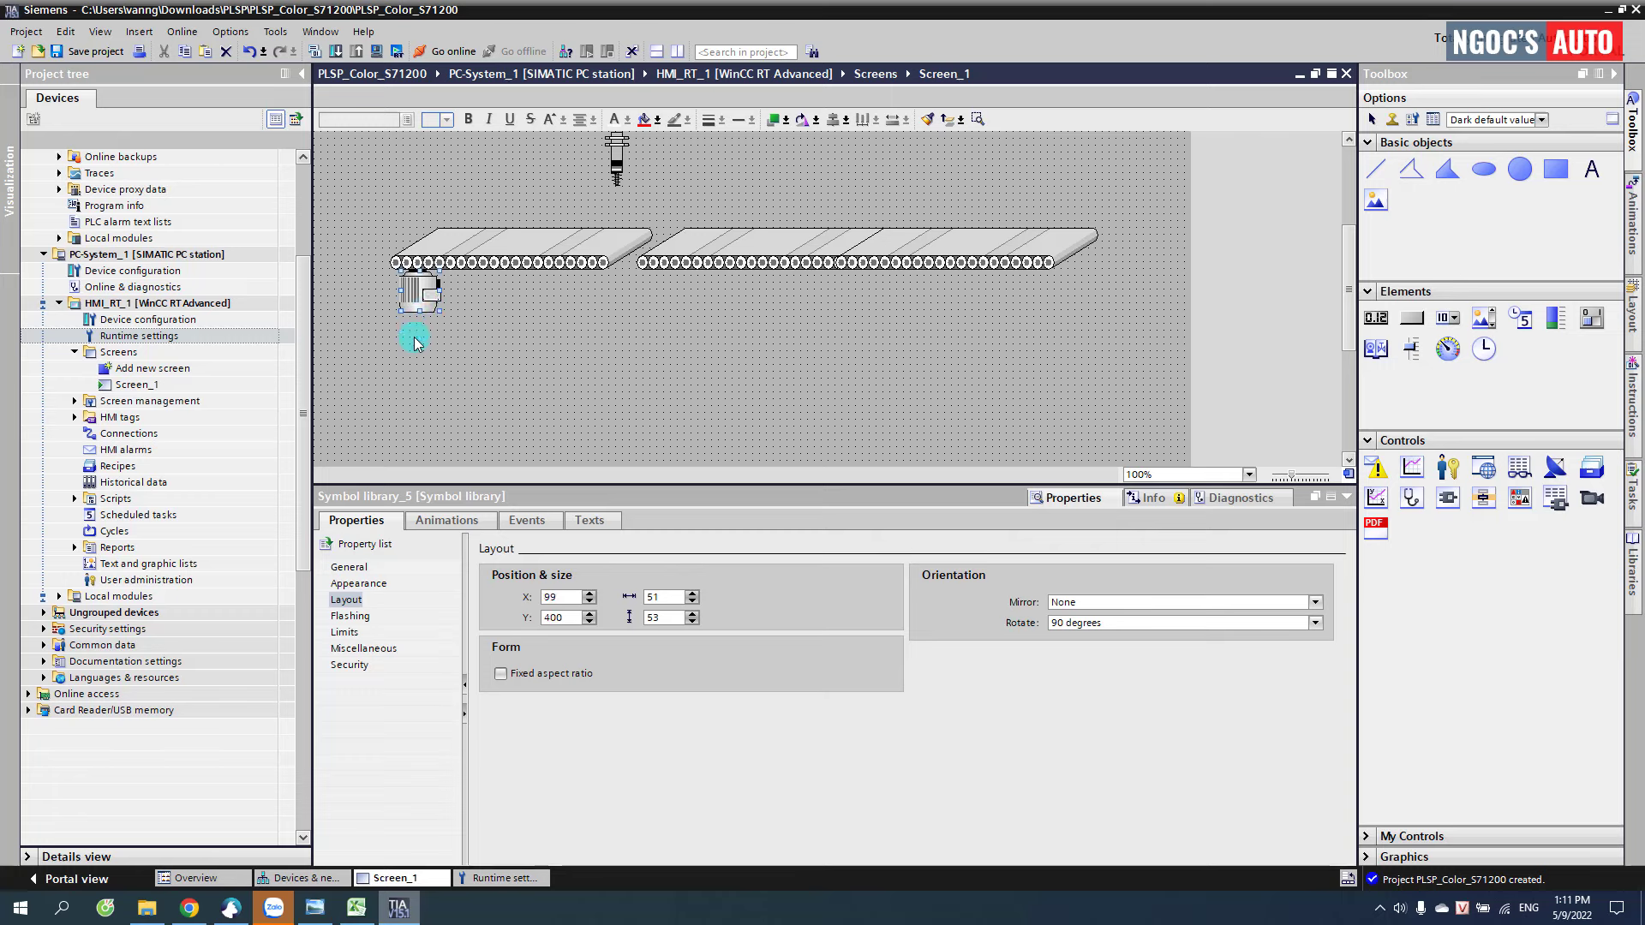
key("Left")
key("Left")
key("Left")
key("Left")
key("Left")
key("Left")
key("Left")
key("Left")
- Copy the motor and place the copy under the second conveyor's left end, at about X 387, Y 400
key("ctrl+v")
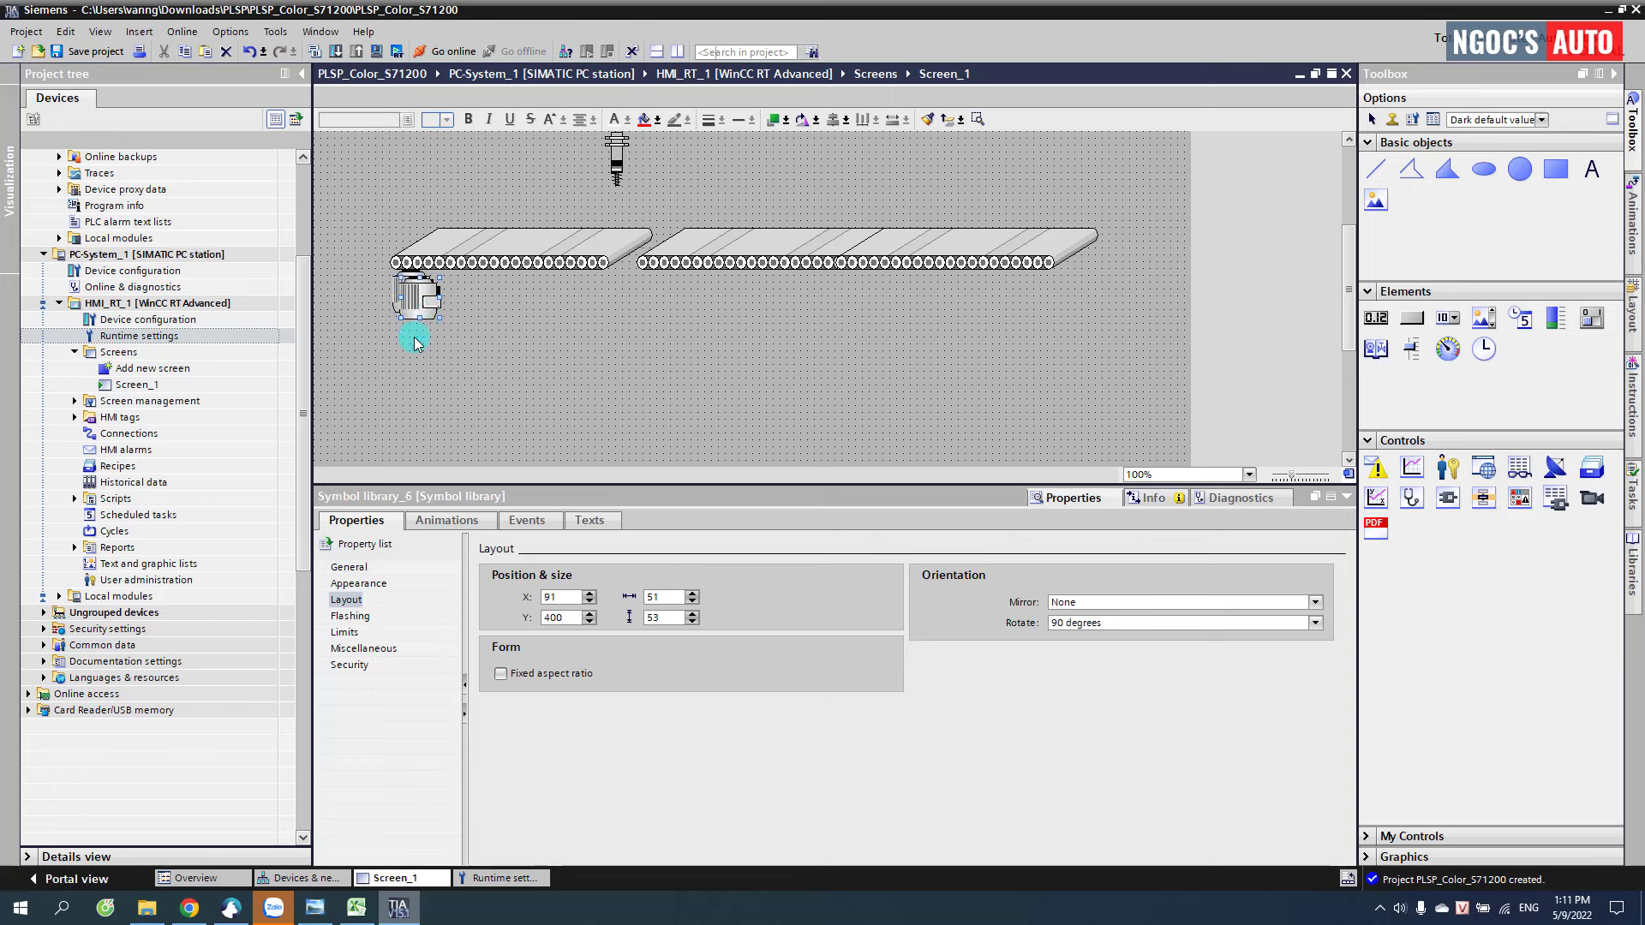
key("Up")
key("Up")
key("Up")
key("Up")
key("Up")
key("Up")
key("Up")
key("Up")
key("Right")
key("Right")
key("Right")
key("Right")
key("Right")
key("Right")
key("Right")
key("Right")
key("Right")
key("Right")
key("Right")
key("Right")
key("Right")
key("Right")
key("Right")
key("Right")
key("Right")
key("Right")
key("Right")
key("Right")
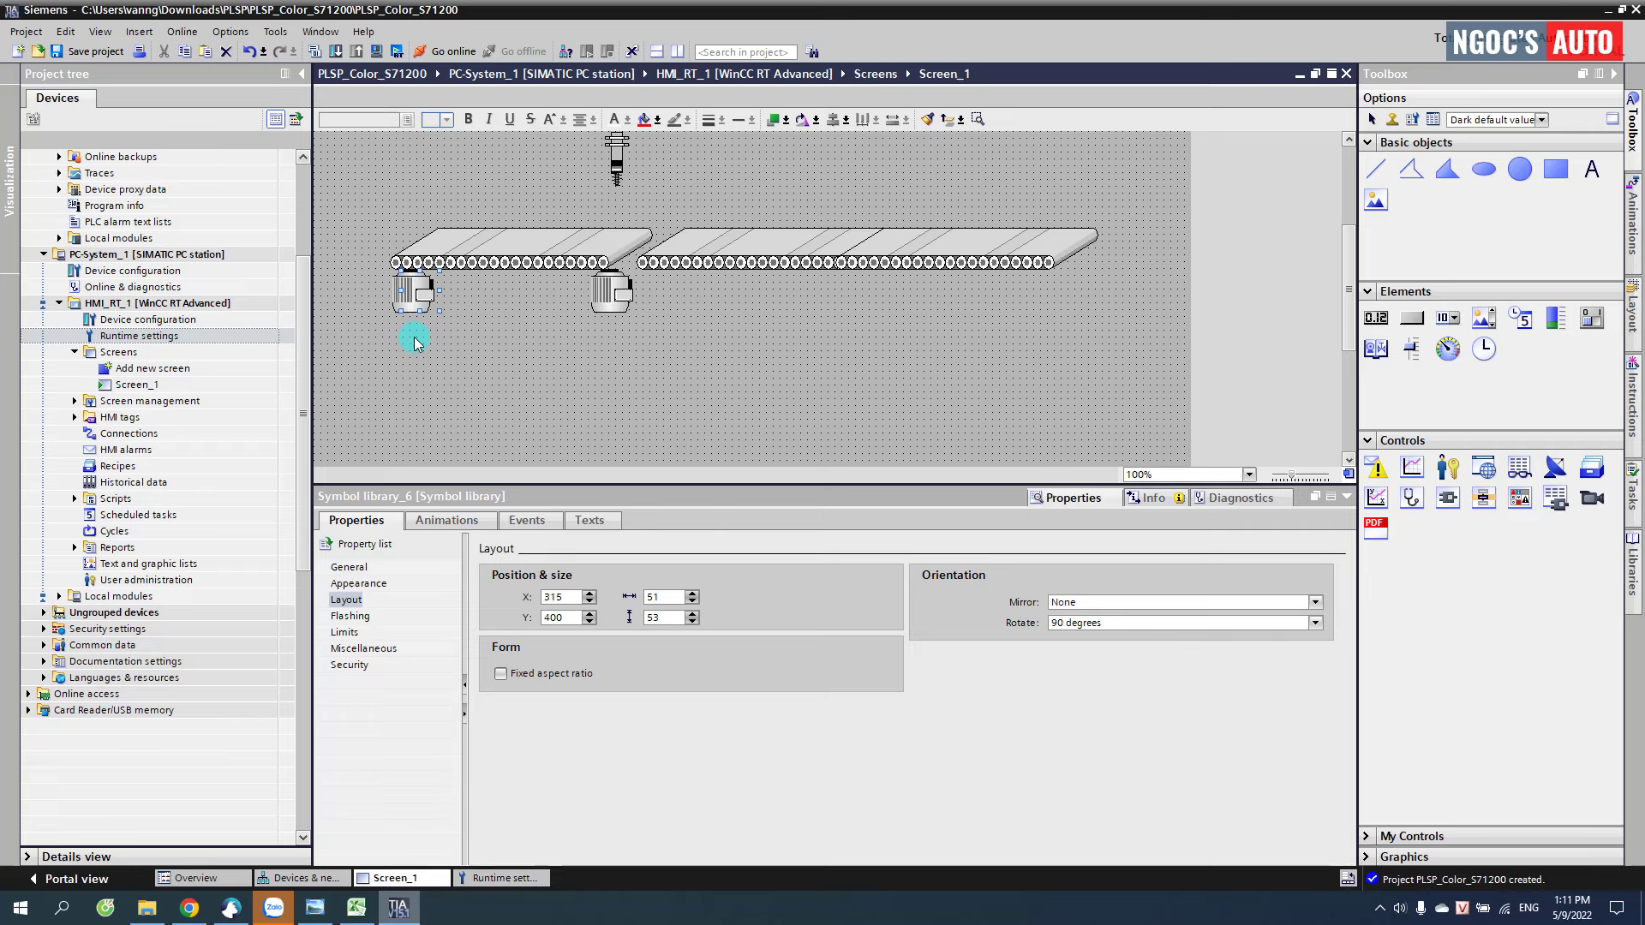
scroll(746, 355, "up", 3)
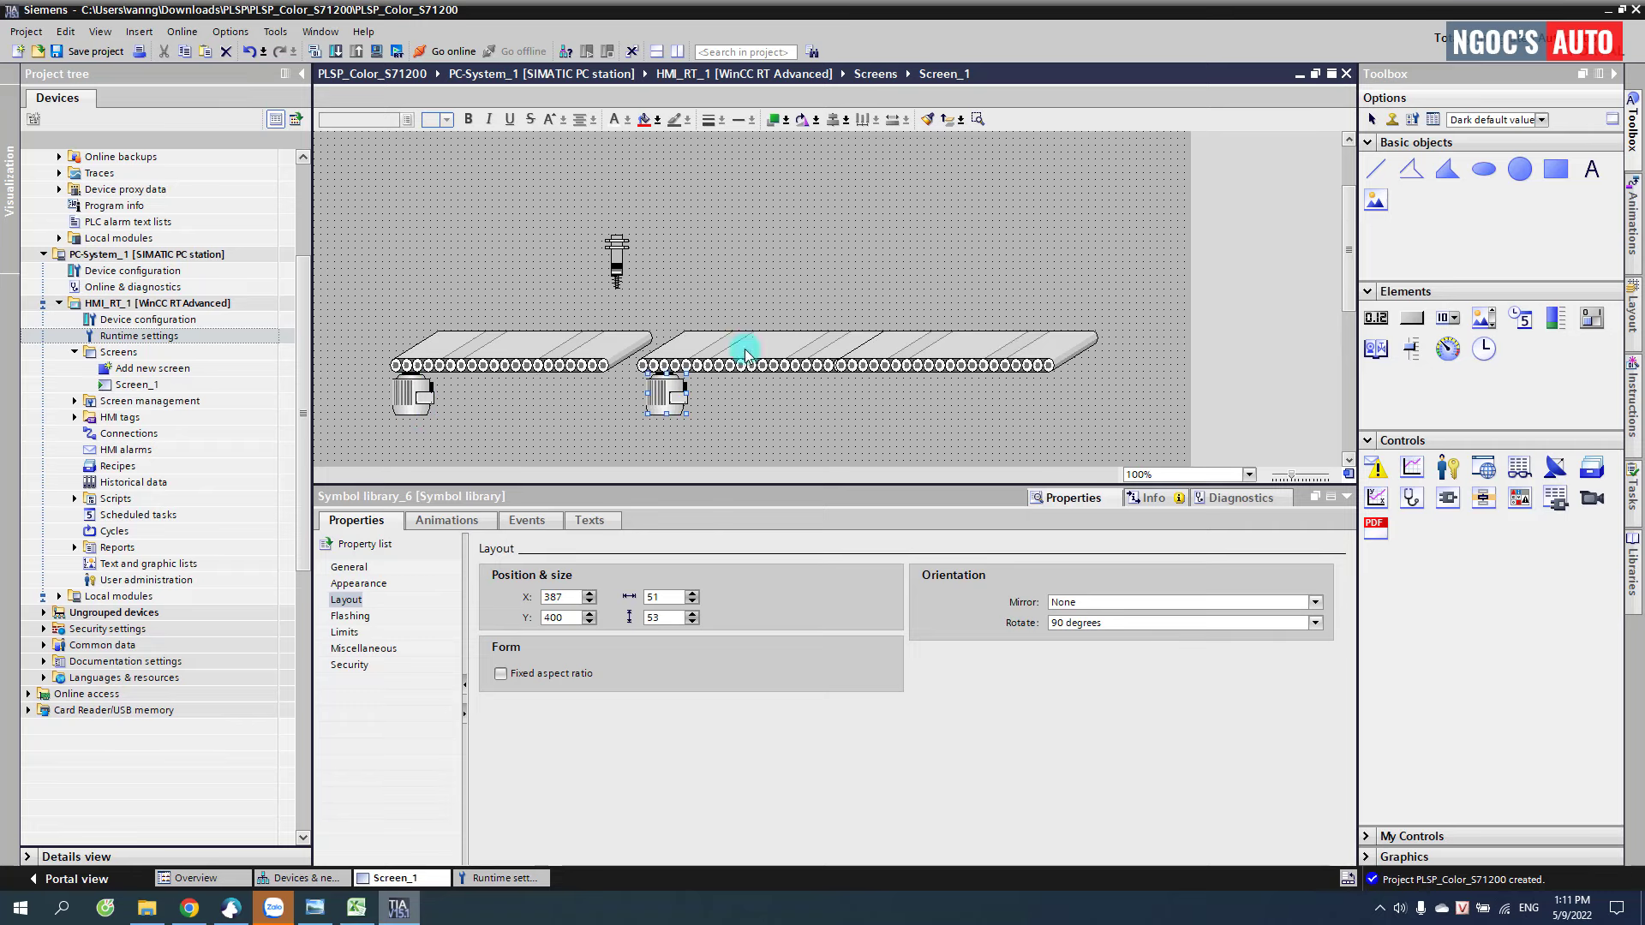
- Shrink the sensor slightly and place a copy of it above the second conveyor, to the right of the original
left_click(805, 278)
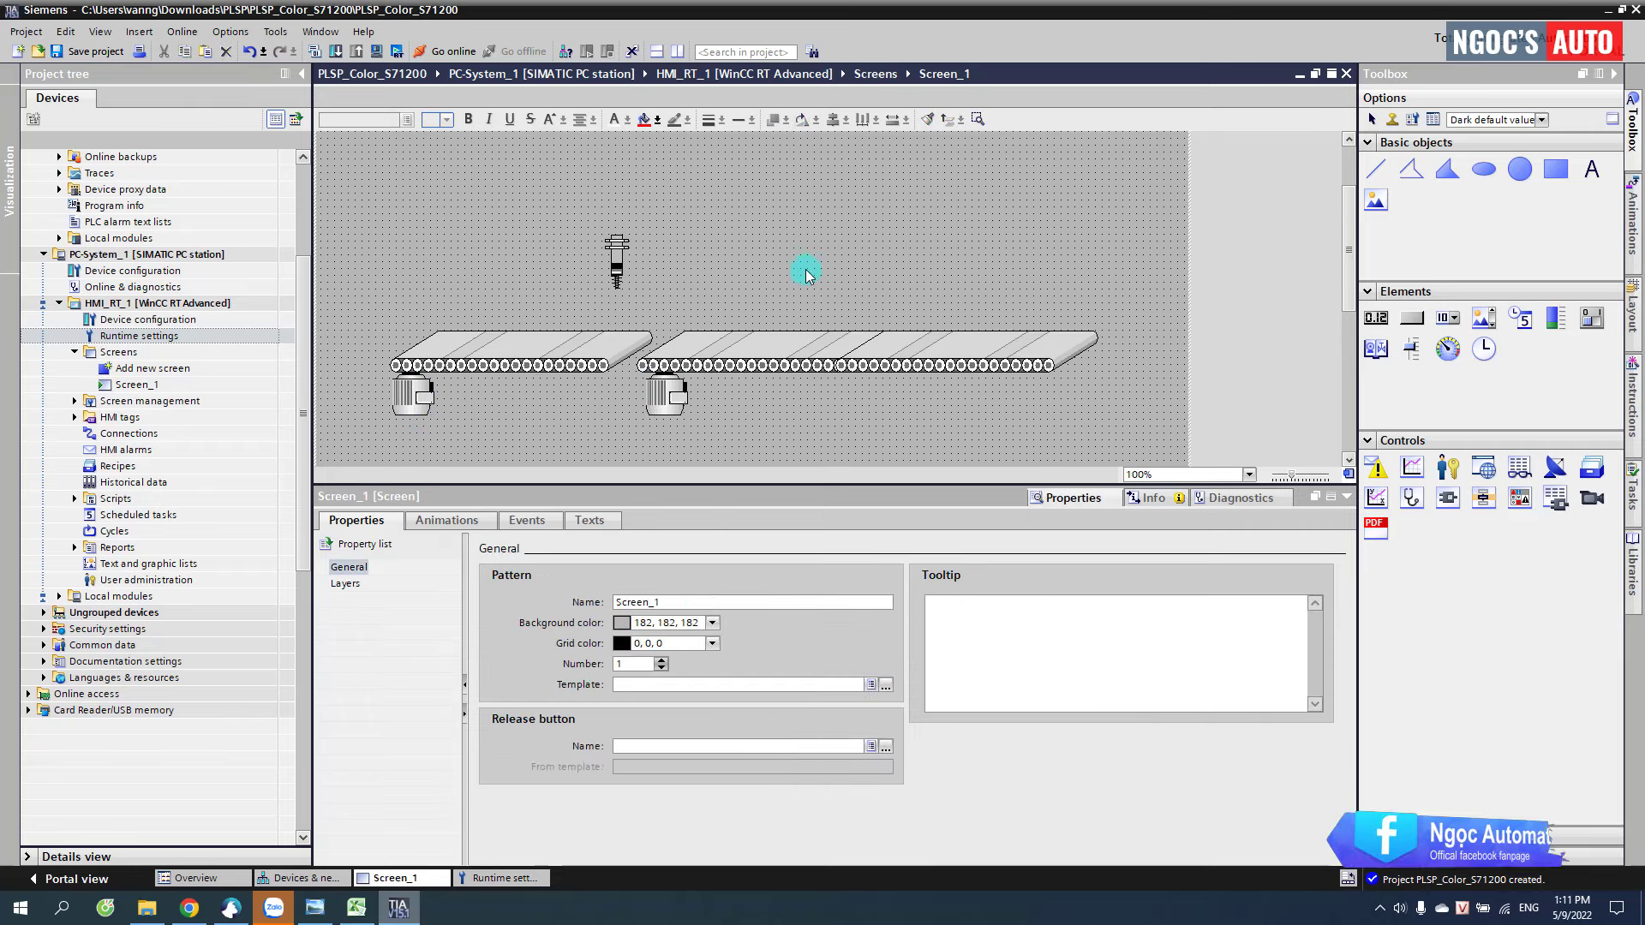
scroll(865, 324, "down", 3)
left_click(1346, 496)
scroll(878, 454, "up", 6)
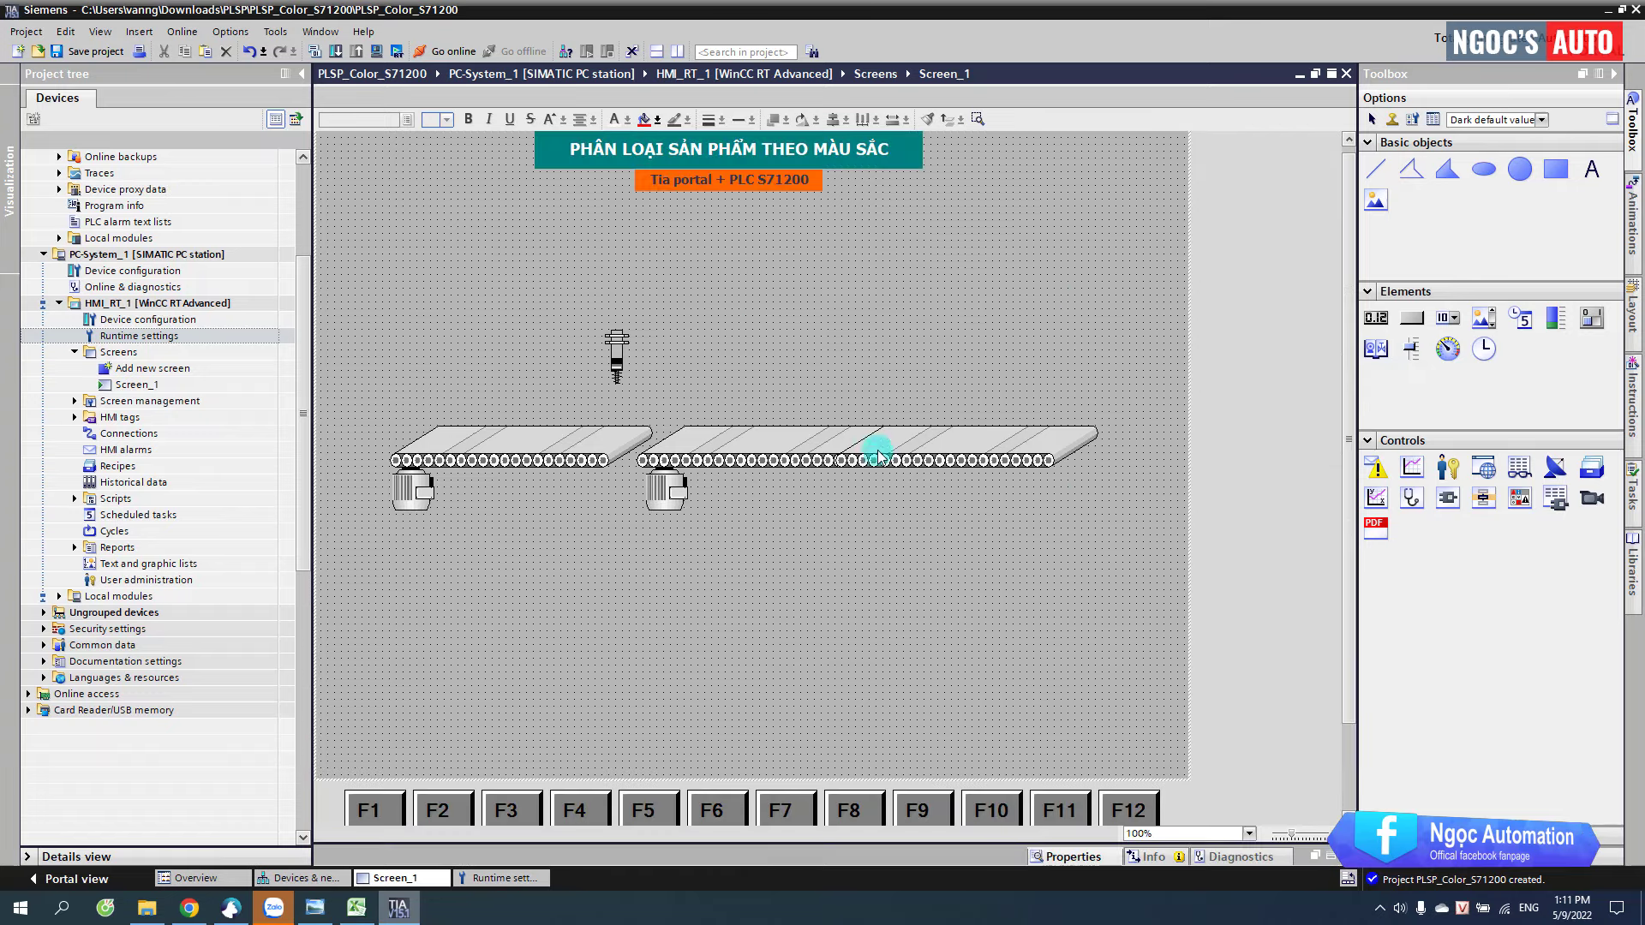
scroll(831, 421, "up", 3)
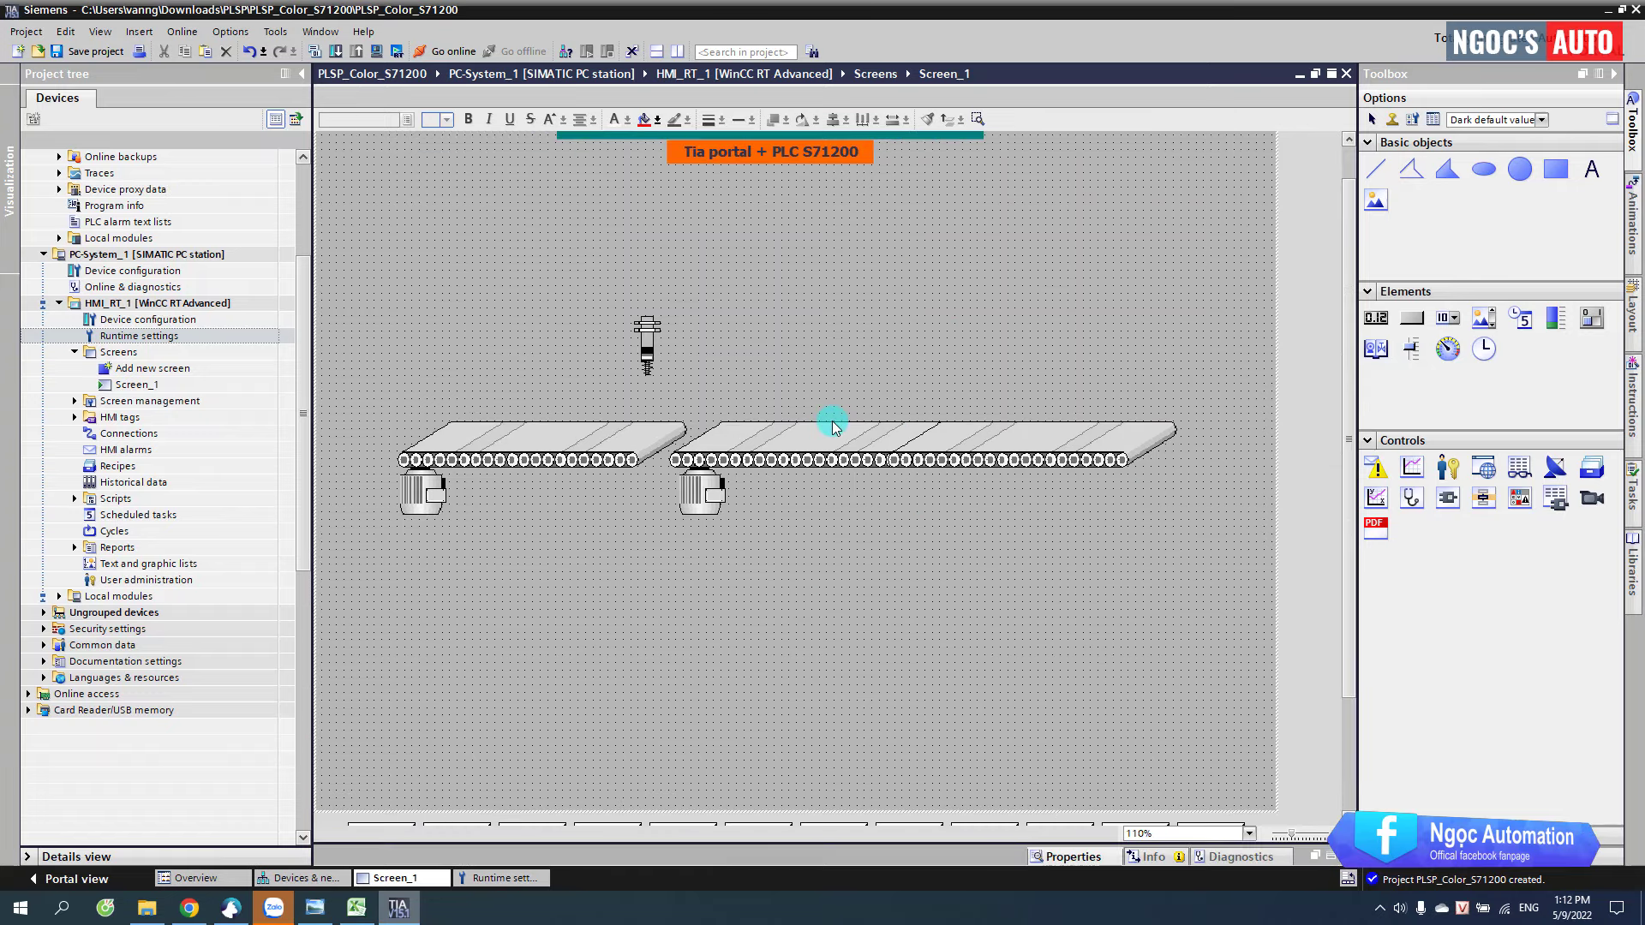
left_click(563, 279)
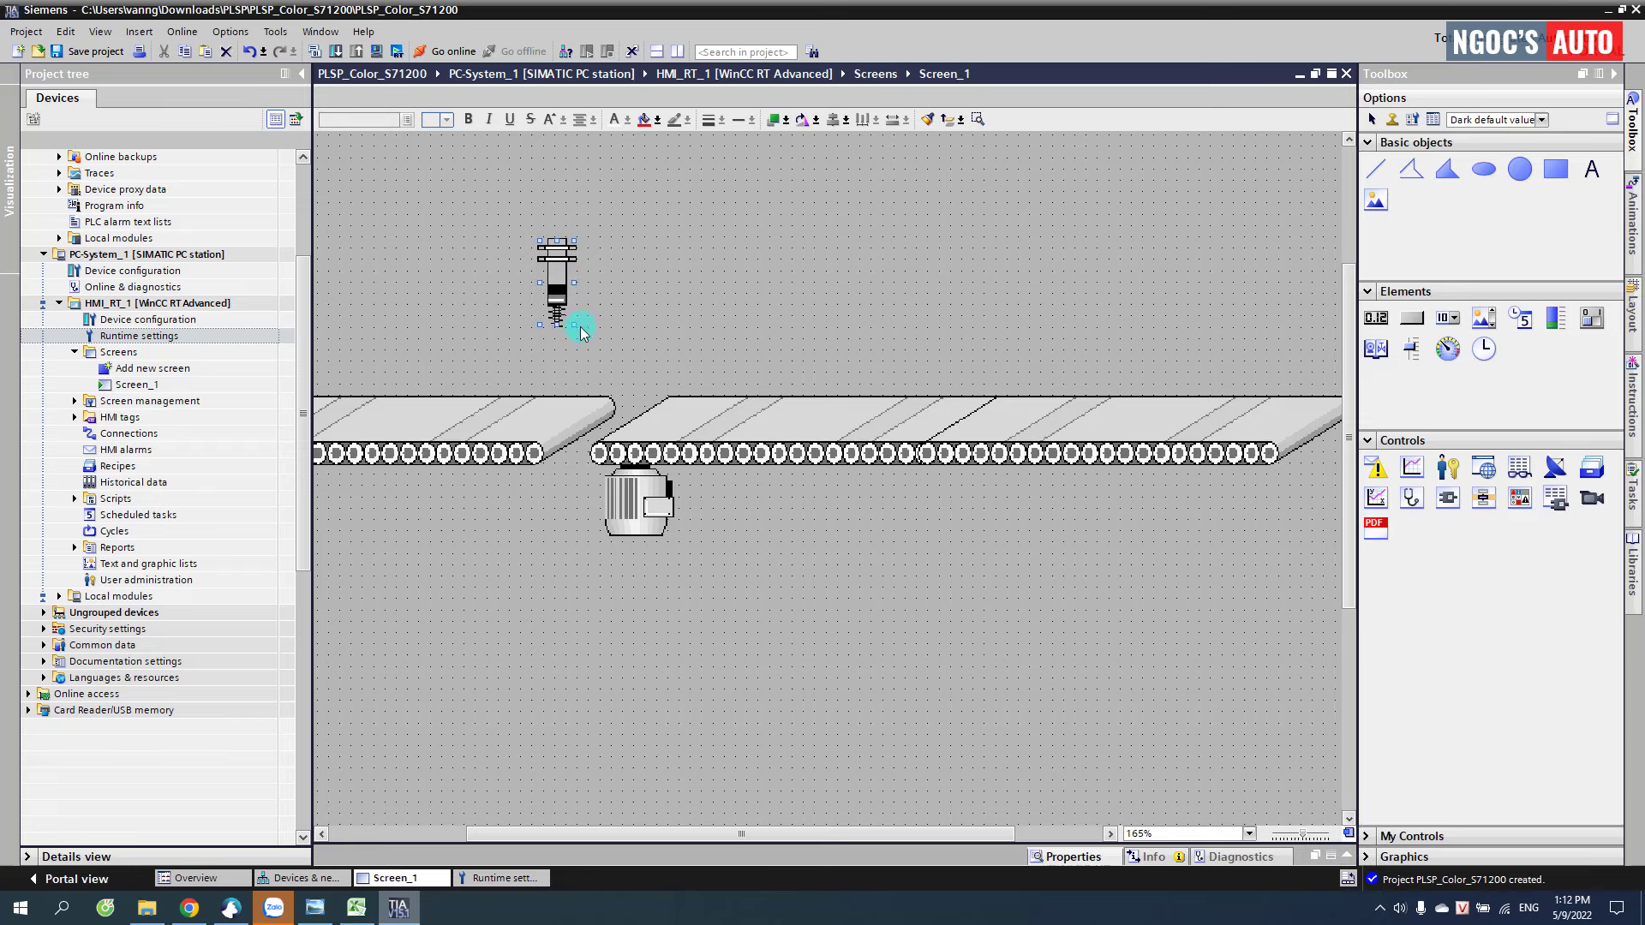
left_click_drag(578, 325, 834, 280)
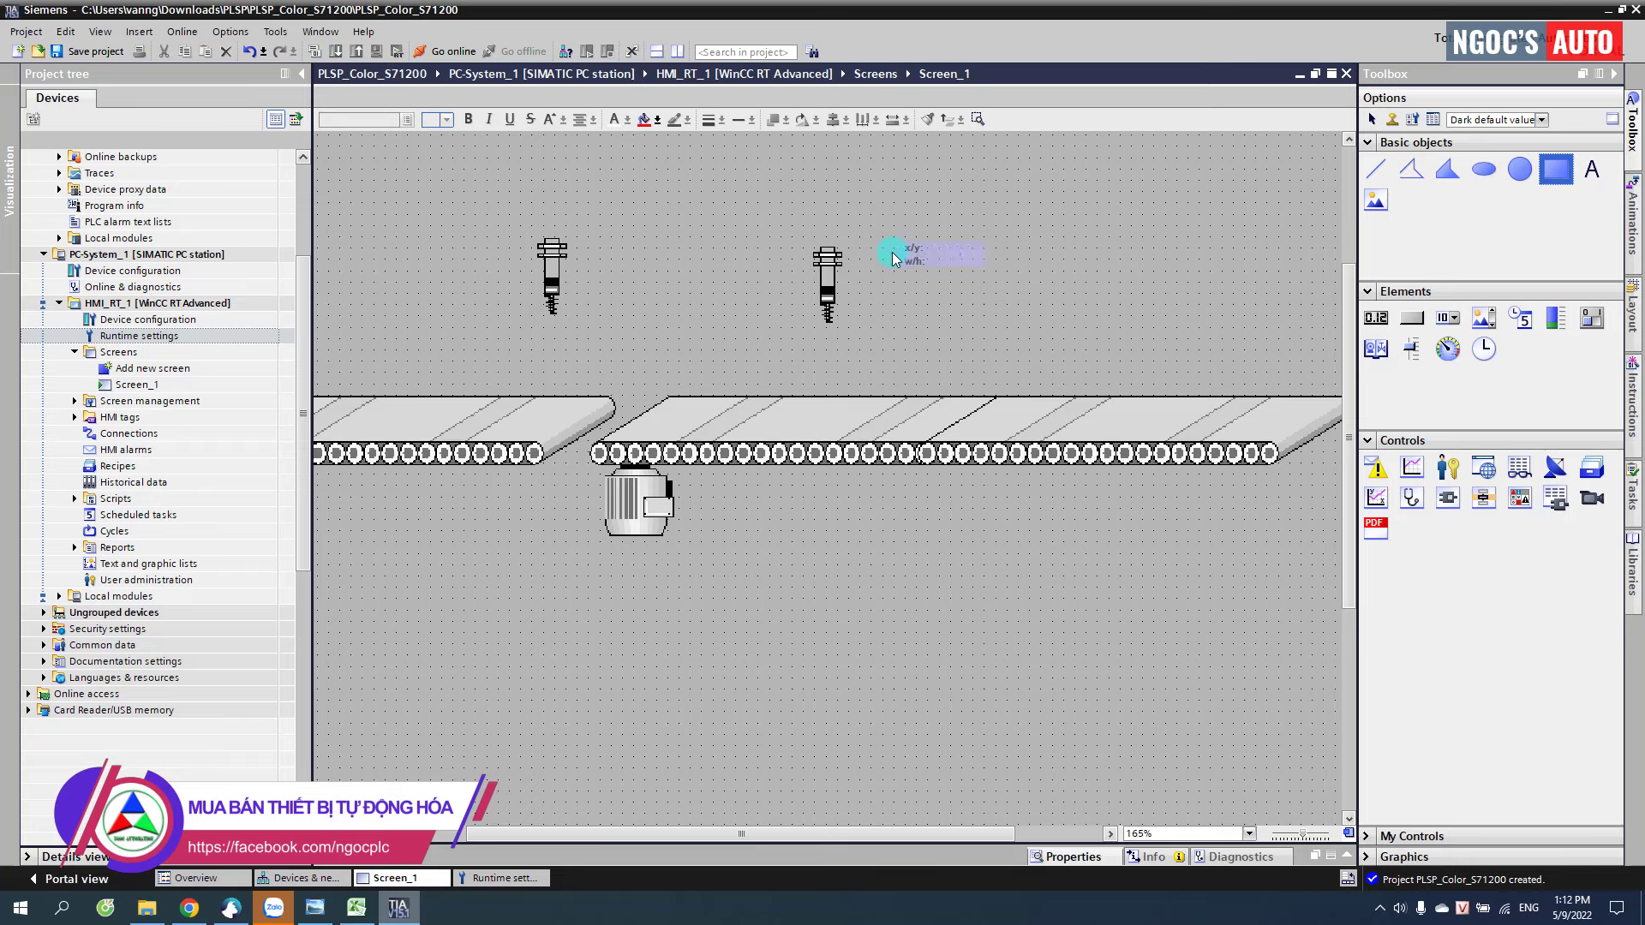
- Draw a small rectangle to the right of the second sensor and place a copy of it offset up and to the right
left_click_drag(872, 230, 921, 274)
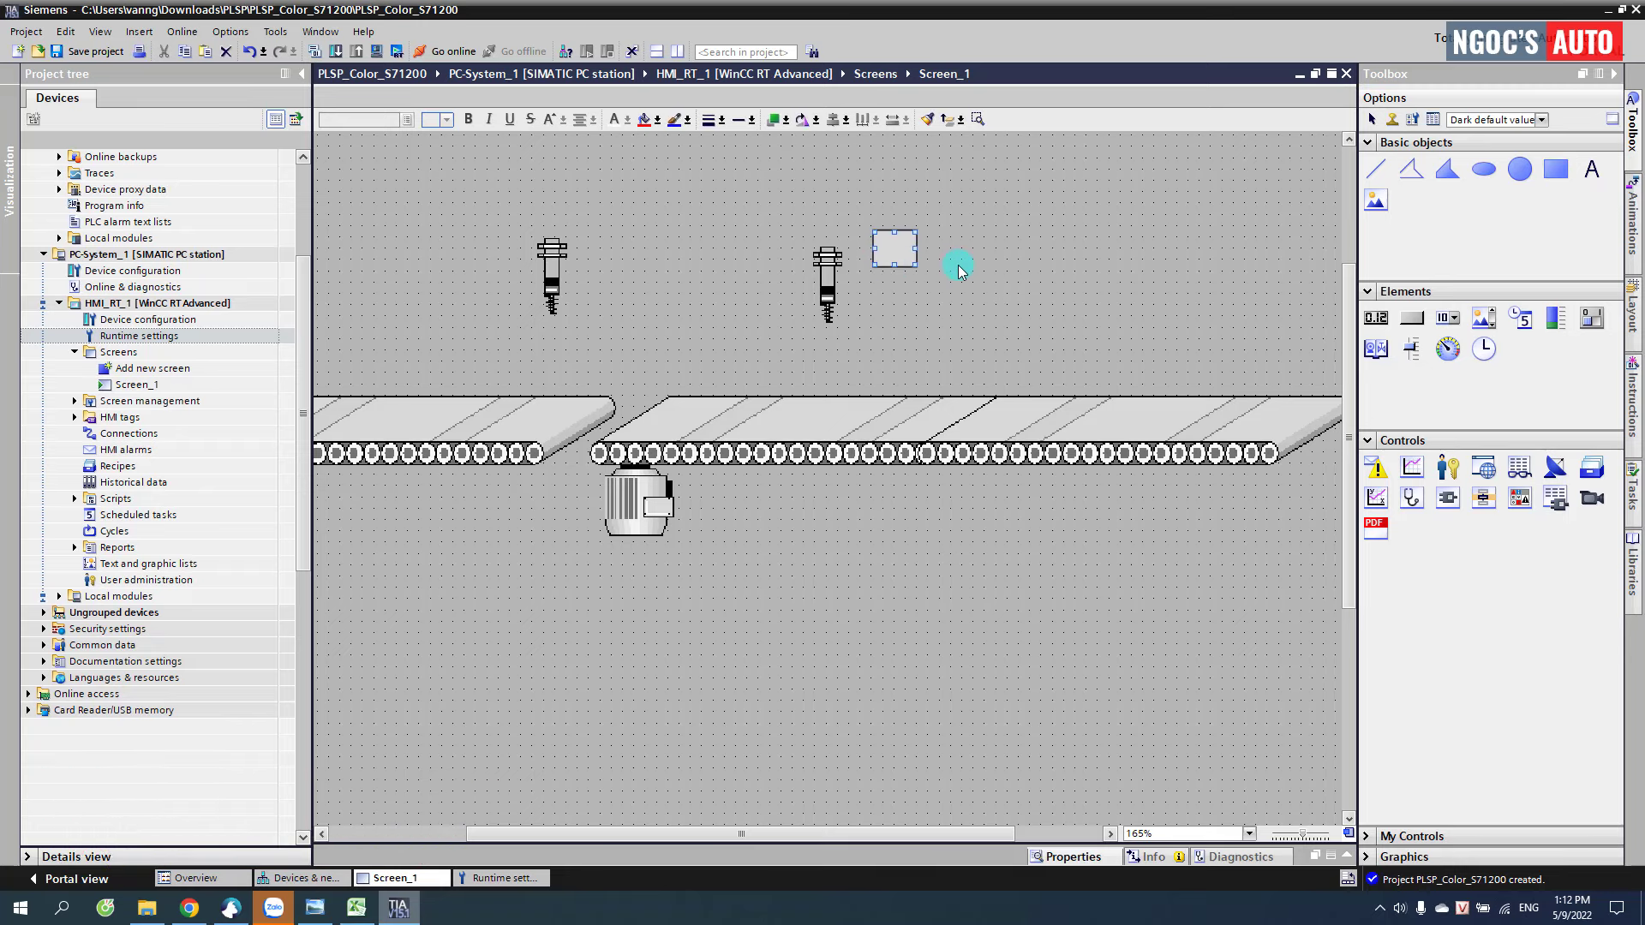
key("Up")
key("Right")
key("Right")
key("Up")
key("Up")
key("Up")
key("Up")
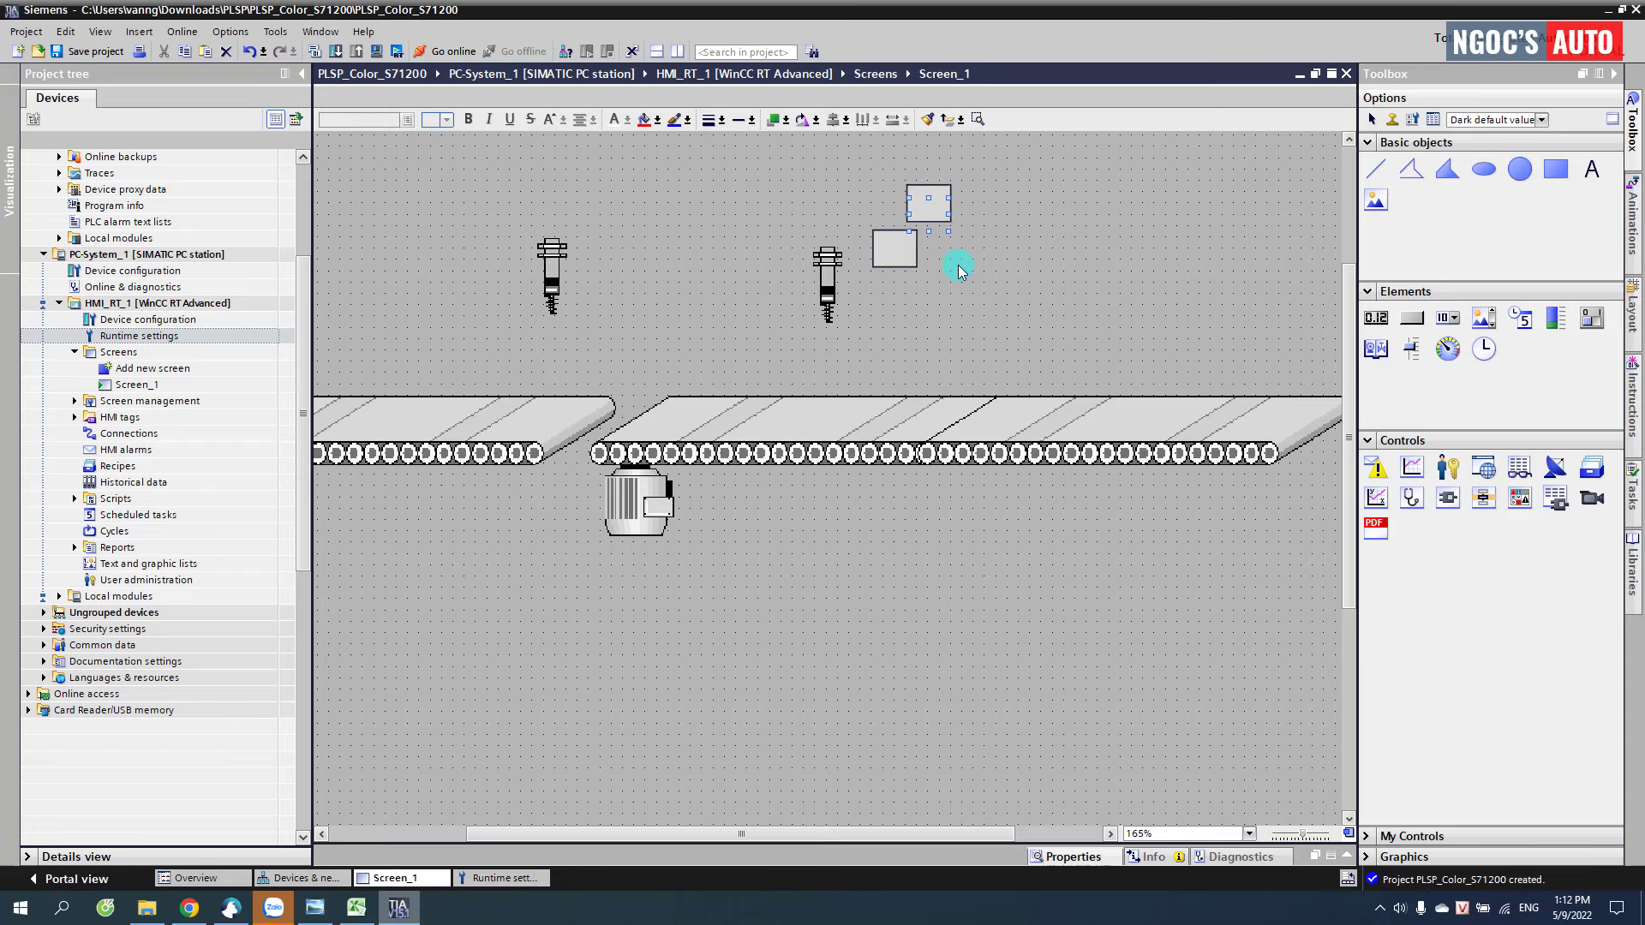
key("Right")
key("Right")
key("Right")
key("Right")
key("Right")
key("Right")
key("Right")
key("Right")
key("Right")
key("Right")
key("Right")
key("Right")
key("Right")
key("Right")
key("Right")
key("Right")
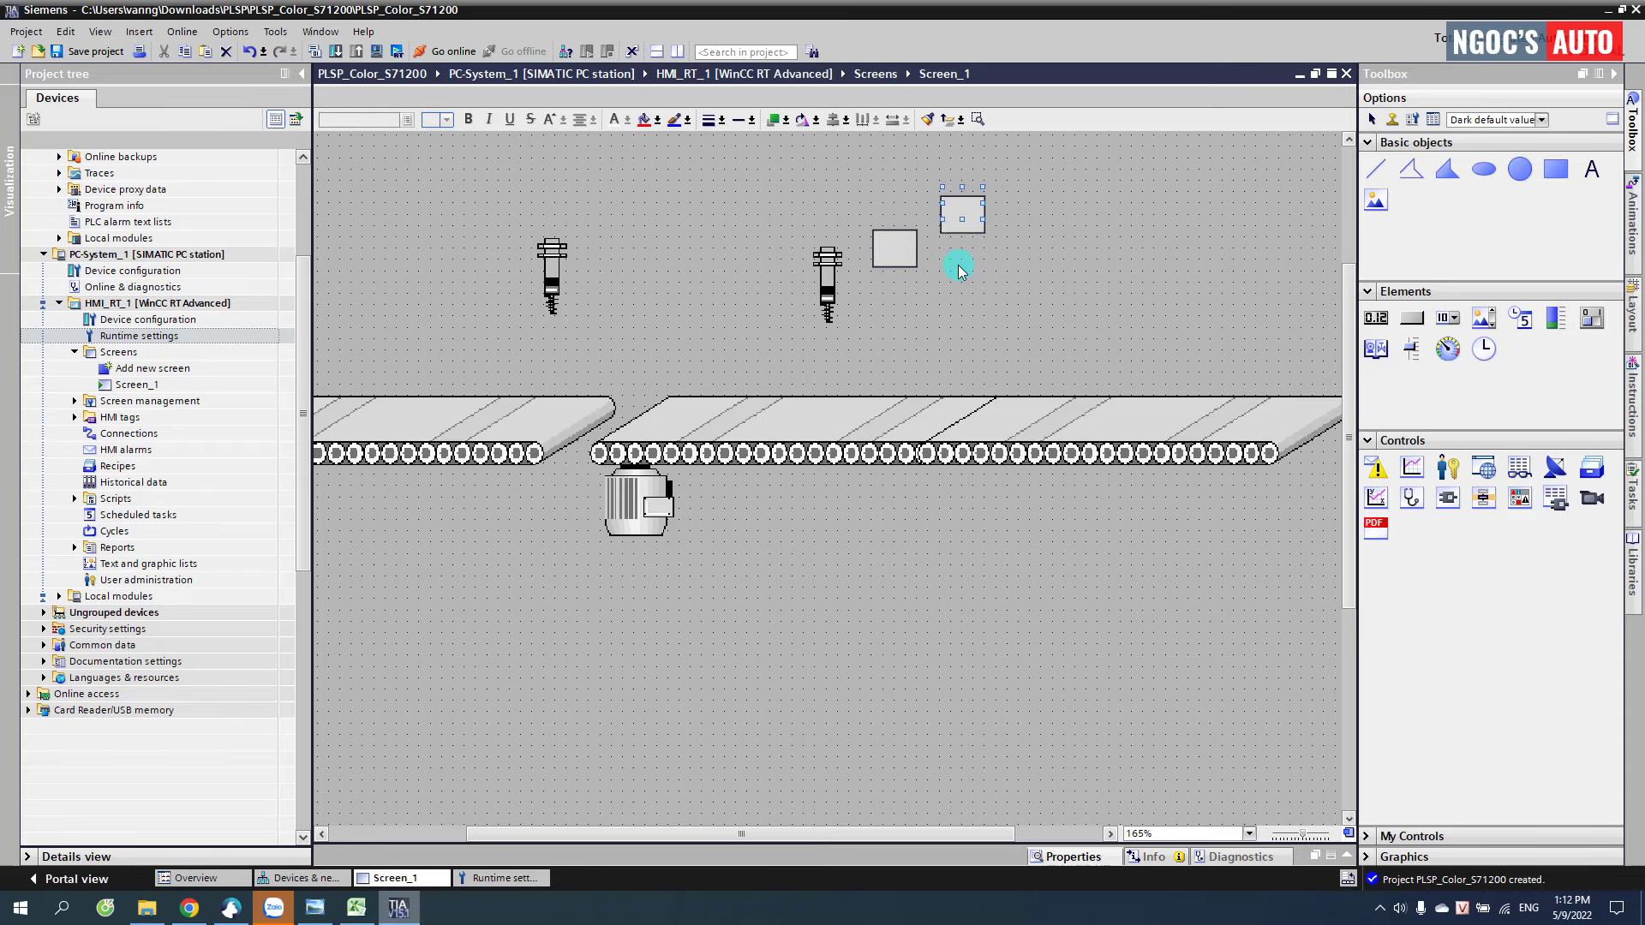
key("Up")
key("Up")
key("Up")
key("Up")
key("Up")
key("Up")
key("Up")
key("Up")
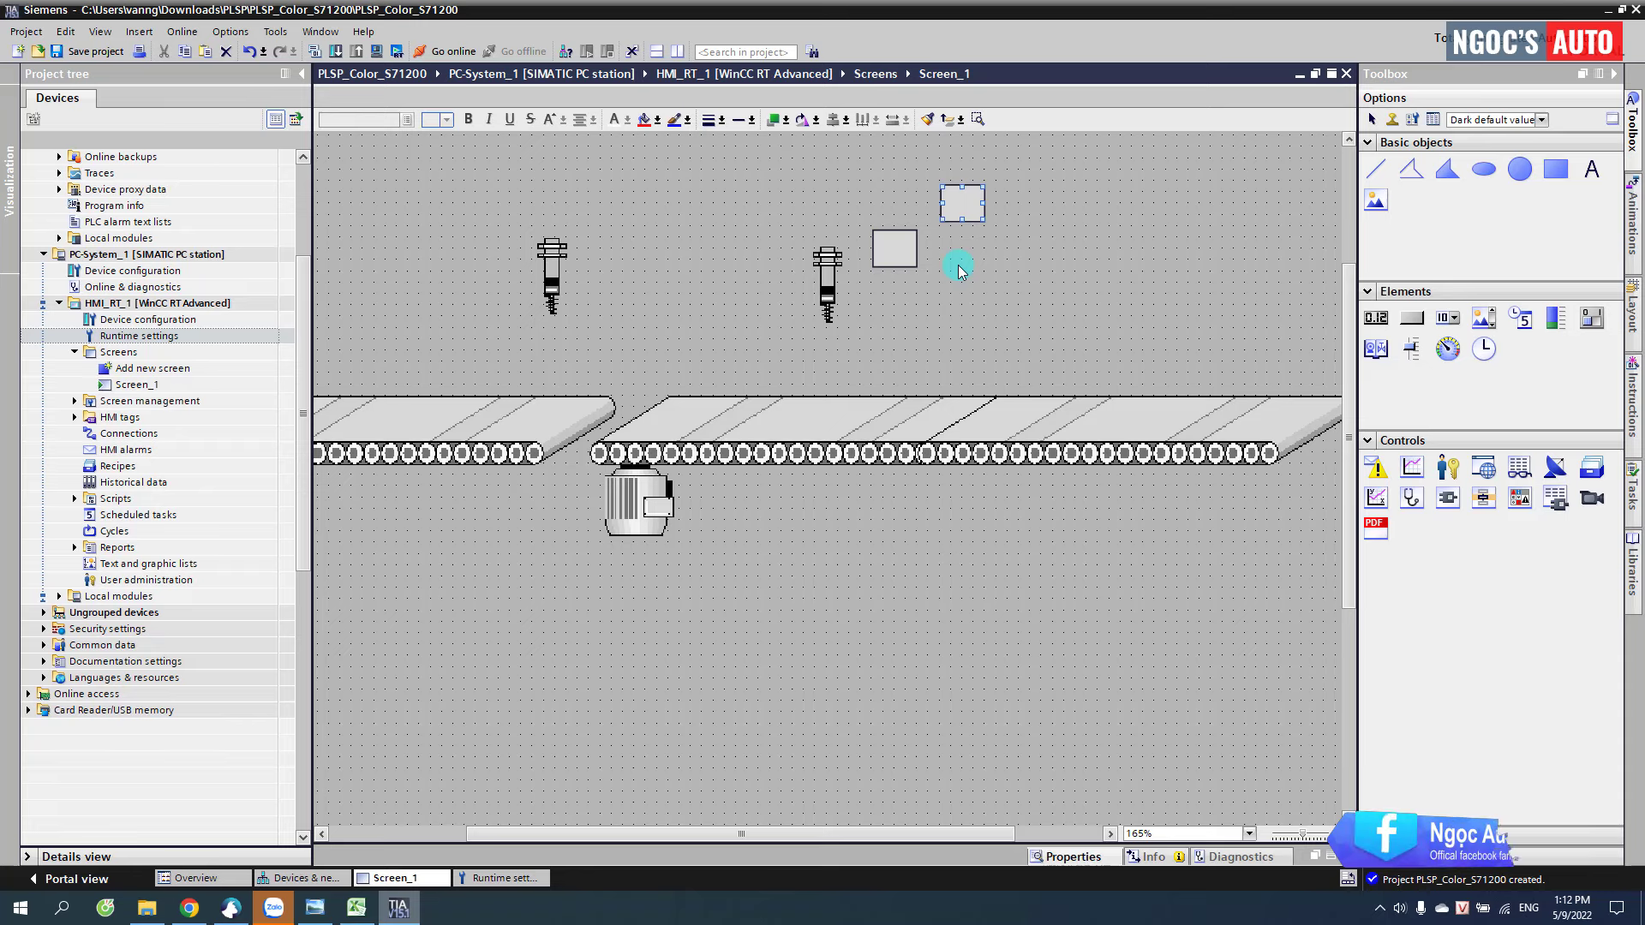
key("Right")
key("Right")
key("Right")
key("Right")
key("Right")
key("Right")
key("Right")
key("Right")
key("Right")
key("Right")
key("Right")
key("Right")
key("Right")
key("Right")
key("Right")
key("Right")
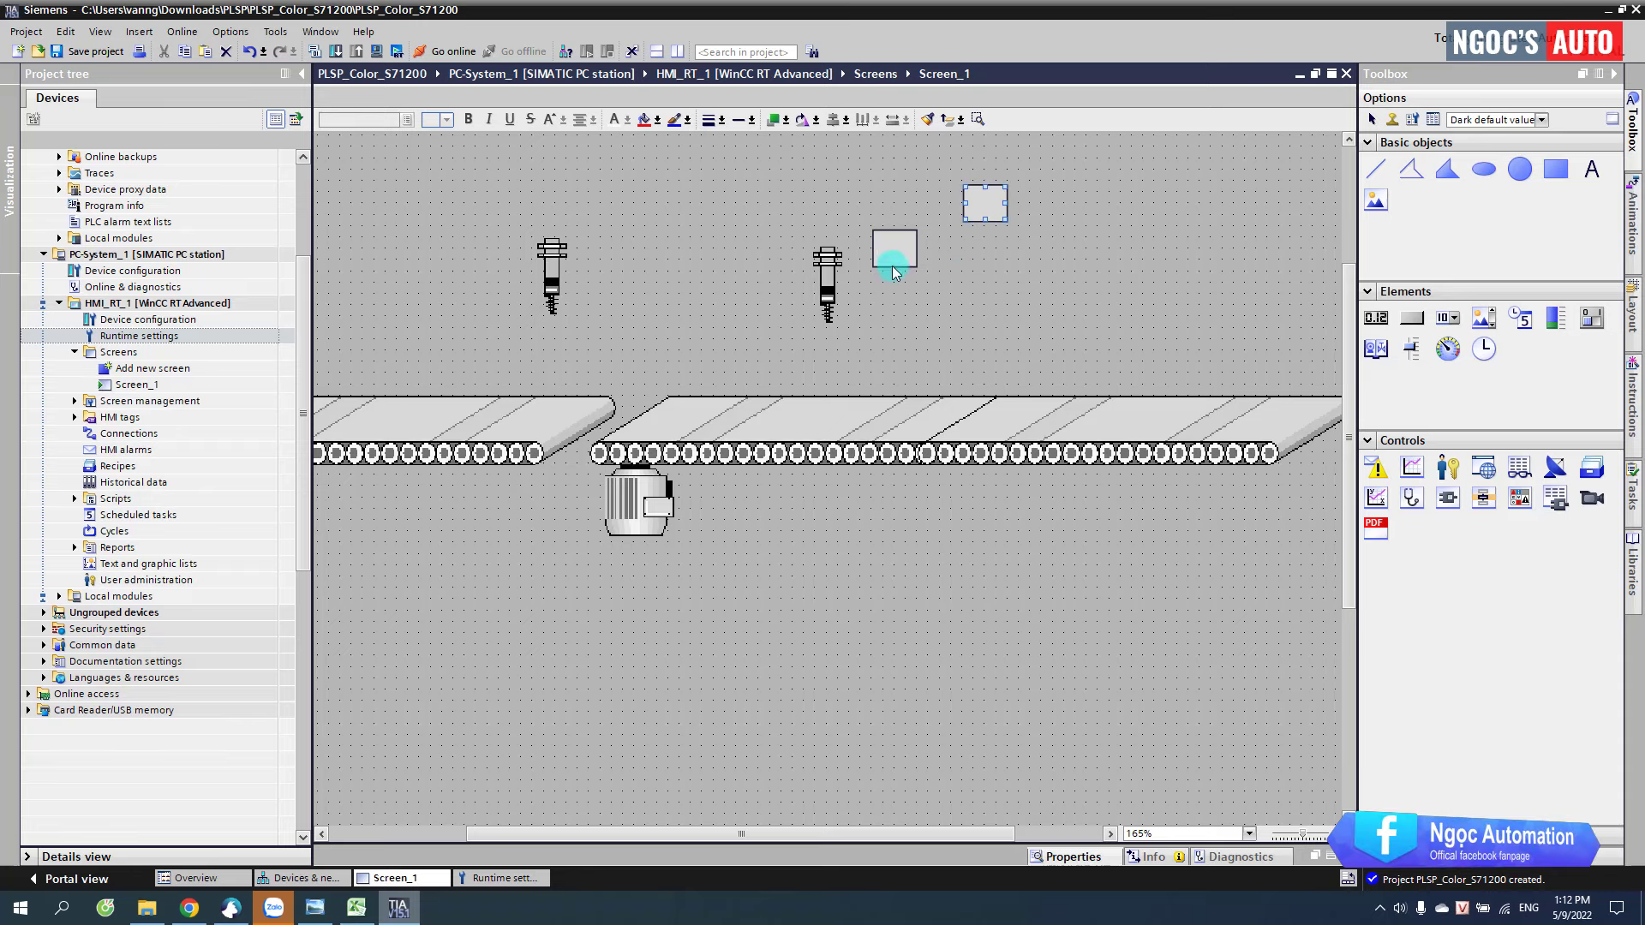
- Match the two rectangles' diagonal offset to the slant of the second conveyor's left end and move both back beside the second sensor
left_click_drag(893, 255, 571, 467)
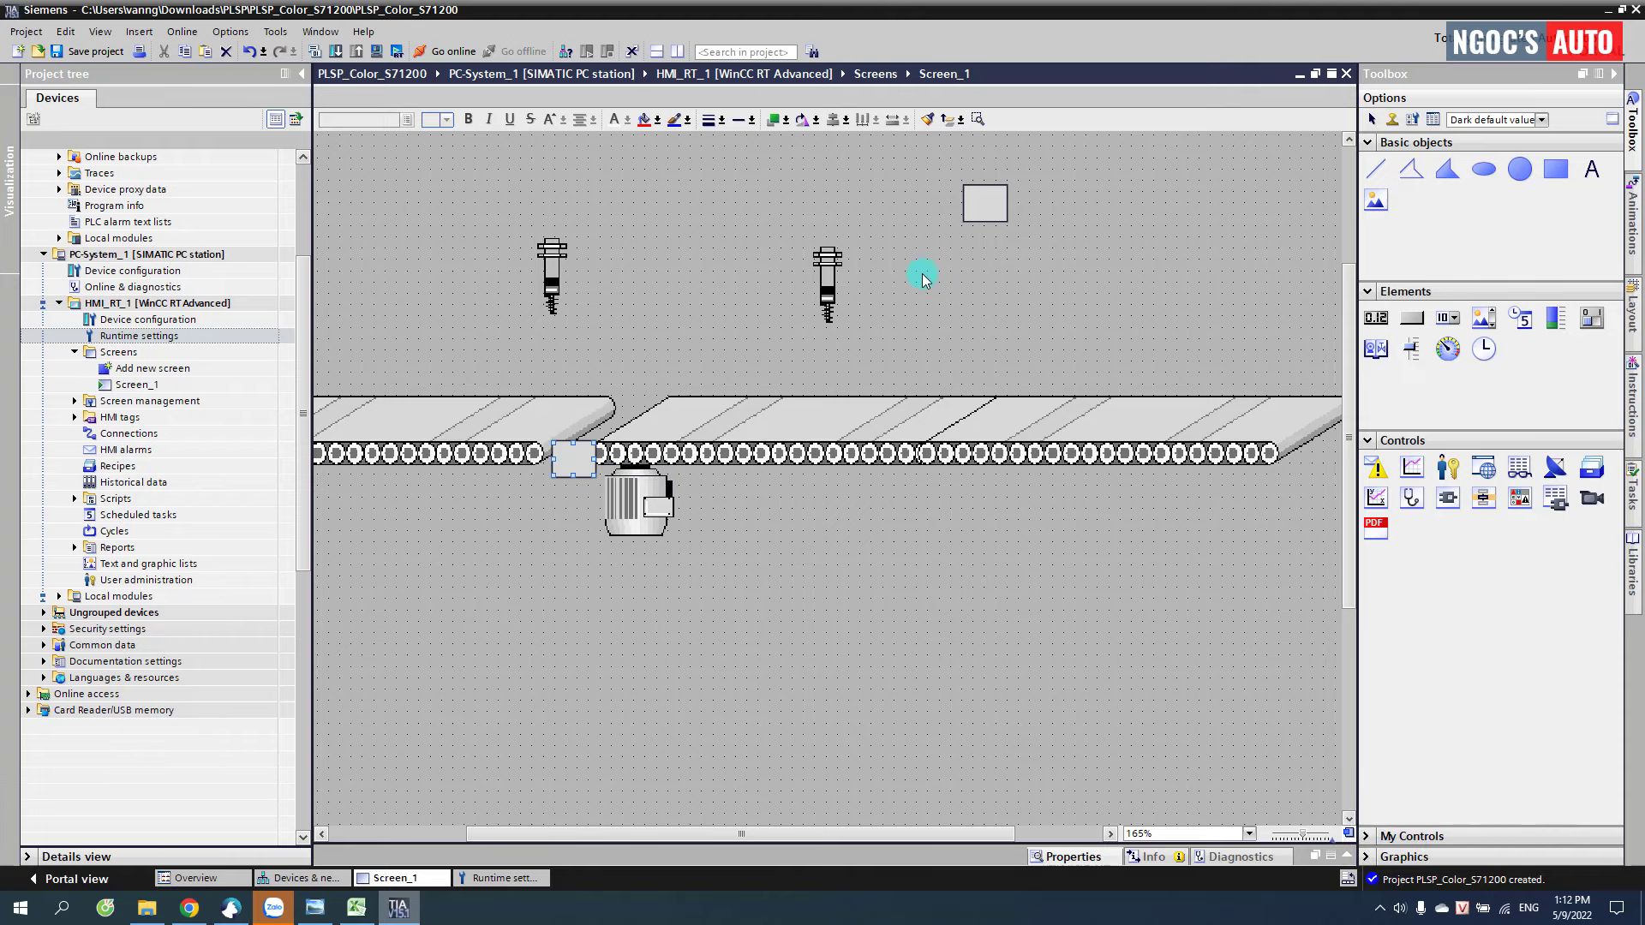
left_click_drag(679, 385, 635, 426)
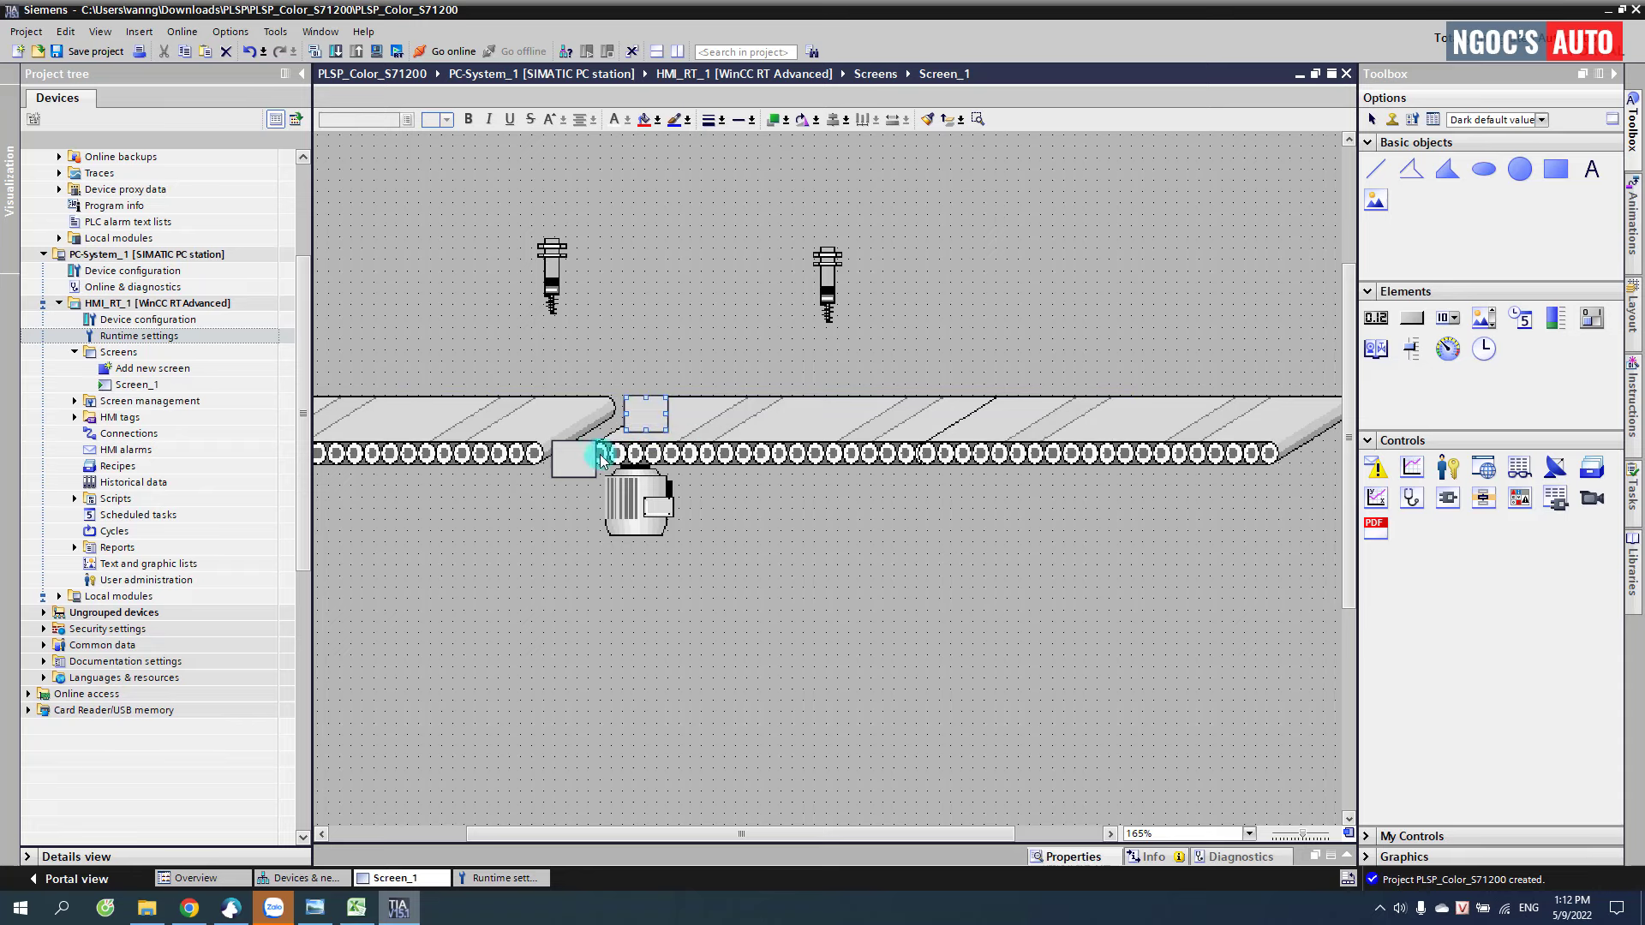
key("ctrl+z")
key("ctrl+z")
key("ctrl+z")
key("ctrl+z")
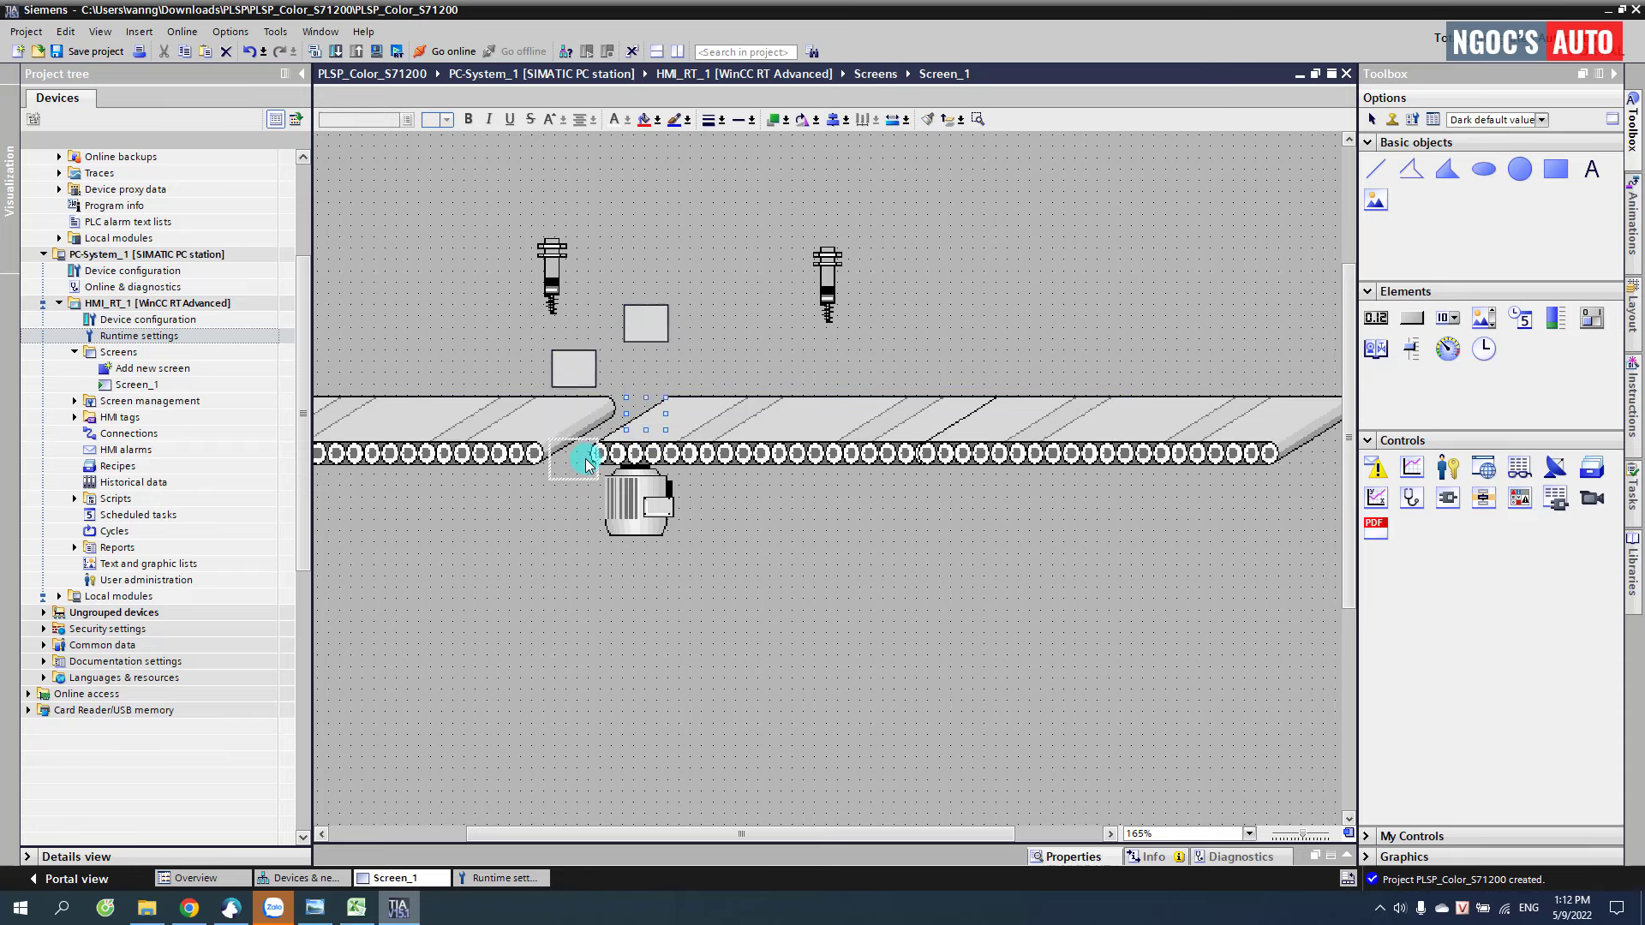
key("ctrl+z")
key("ctrl+z")
key("ctrl+z")
key("ctrl+z")
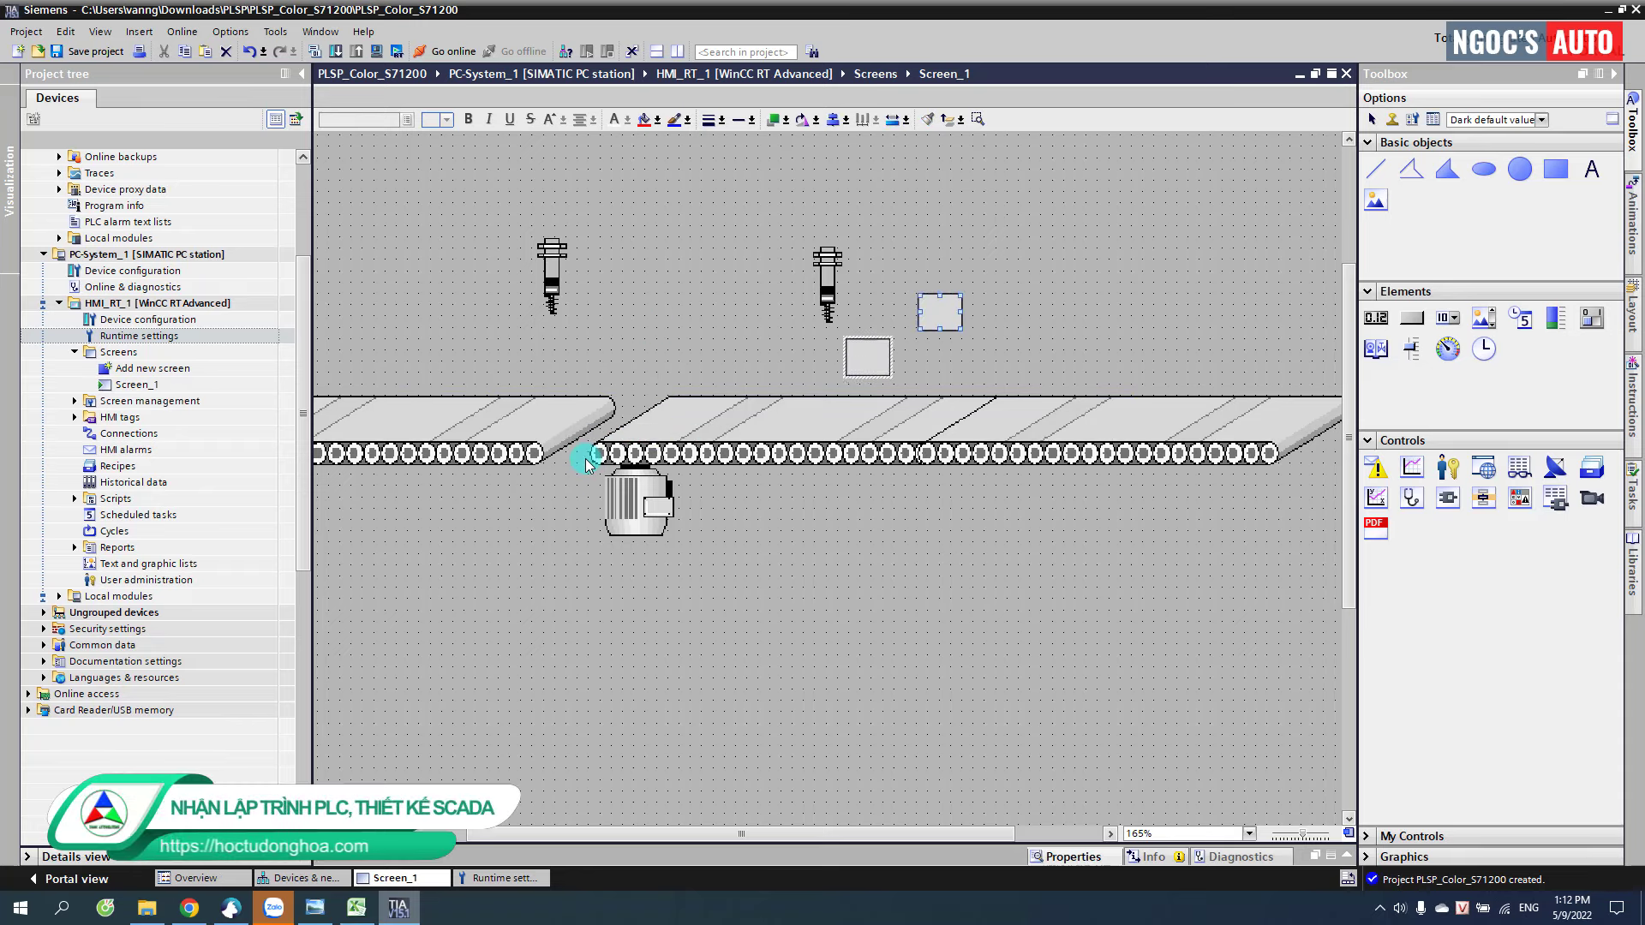
key("ctrl+z")
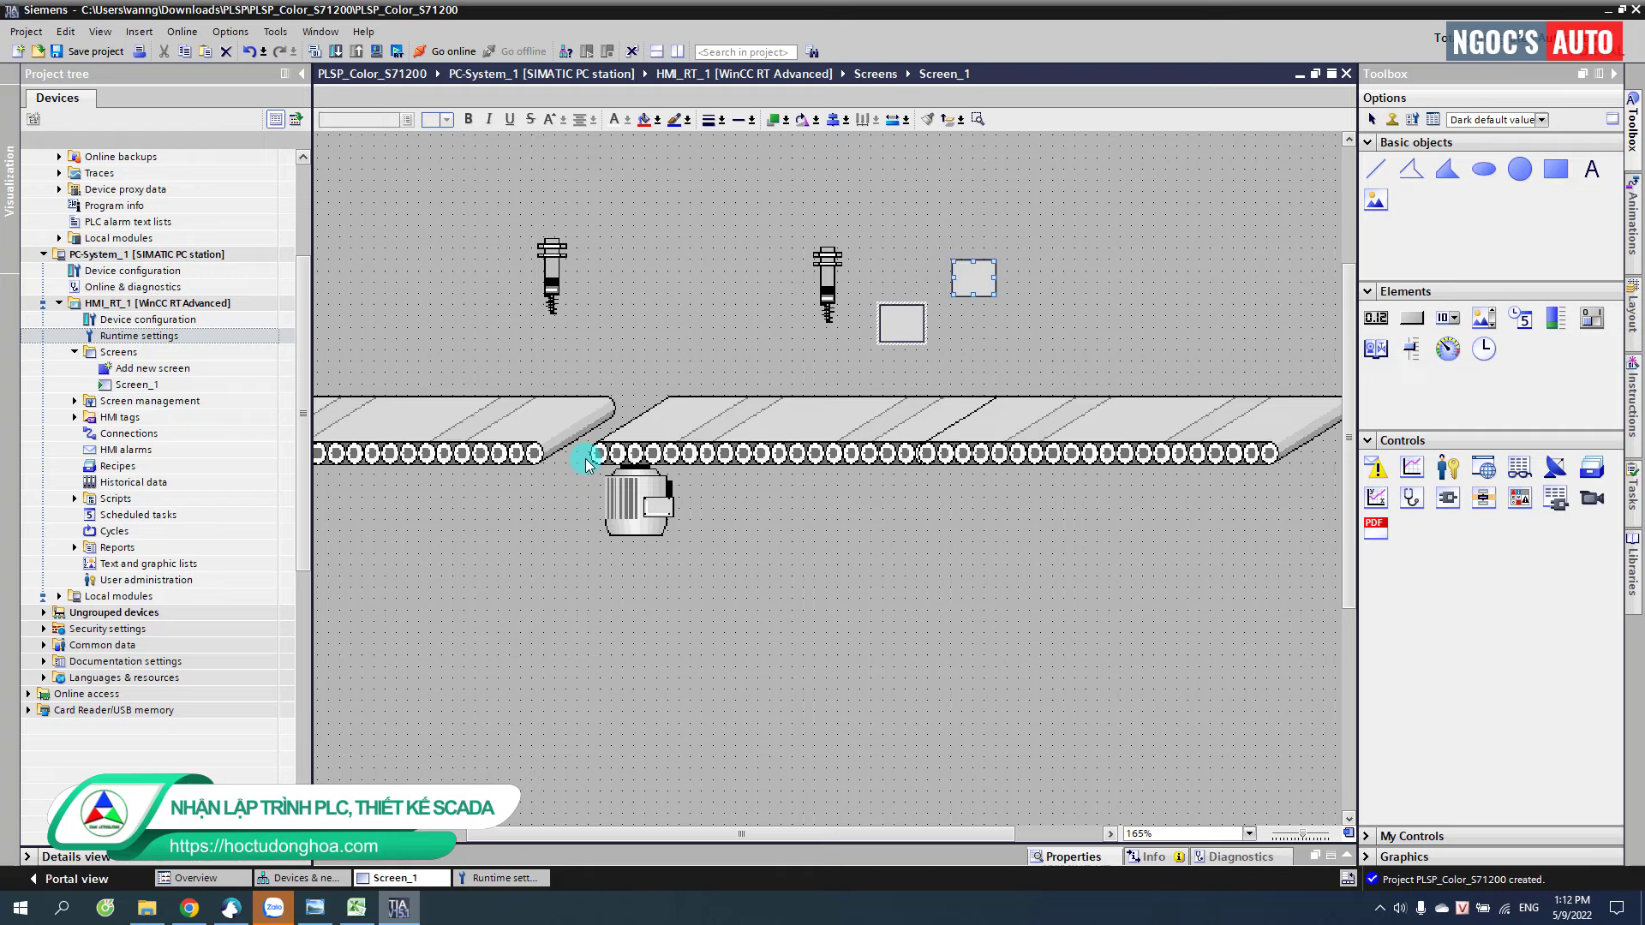
left_click(1071, 262)
- Draw a polygon joining the top edges of the two rectangles to form the top face of a box
scroll(999, 281, "up", 2)
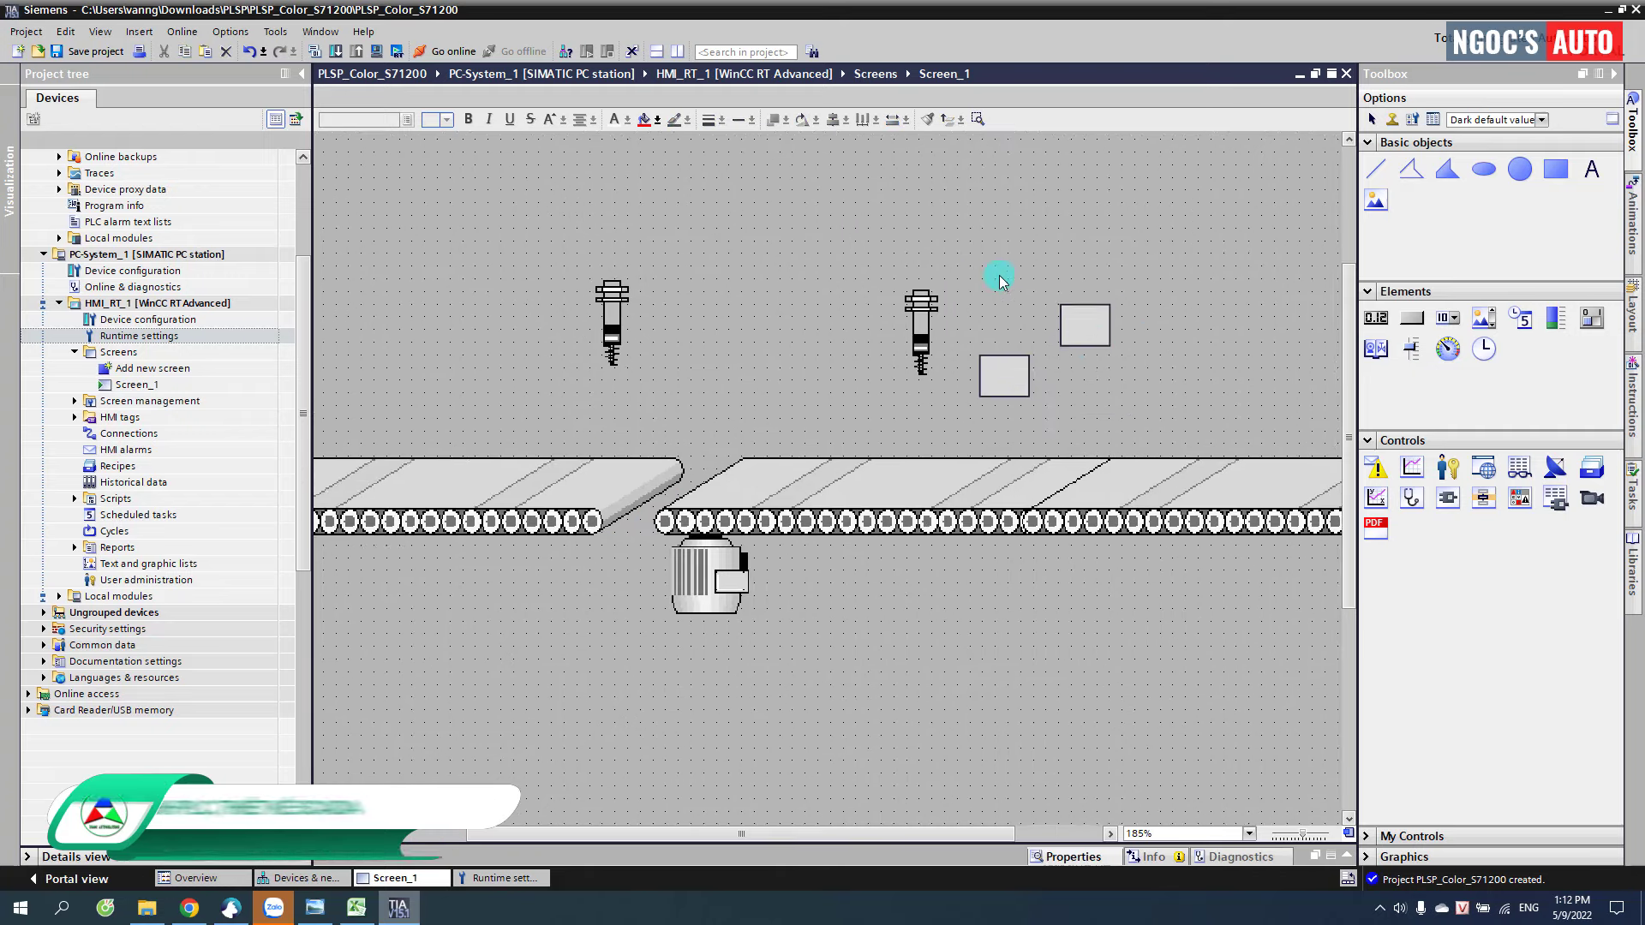
scroll(999, 281, "up", 2)
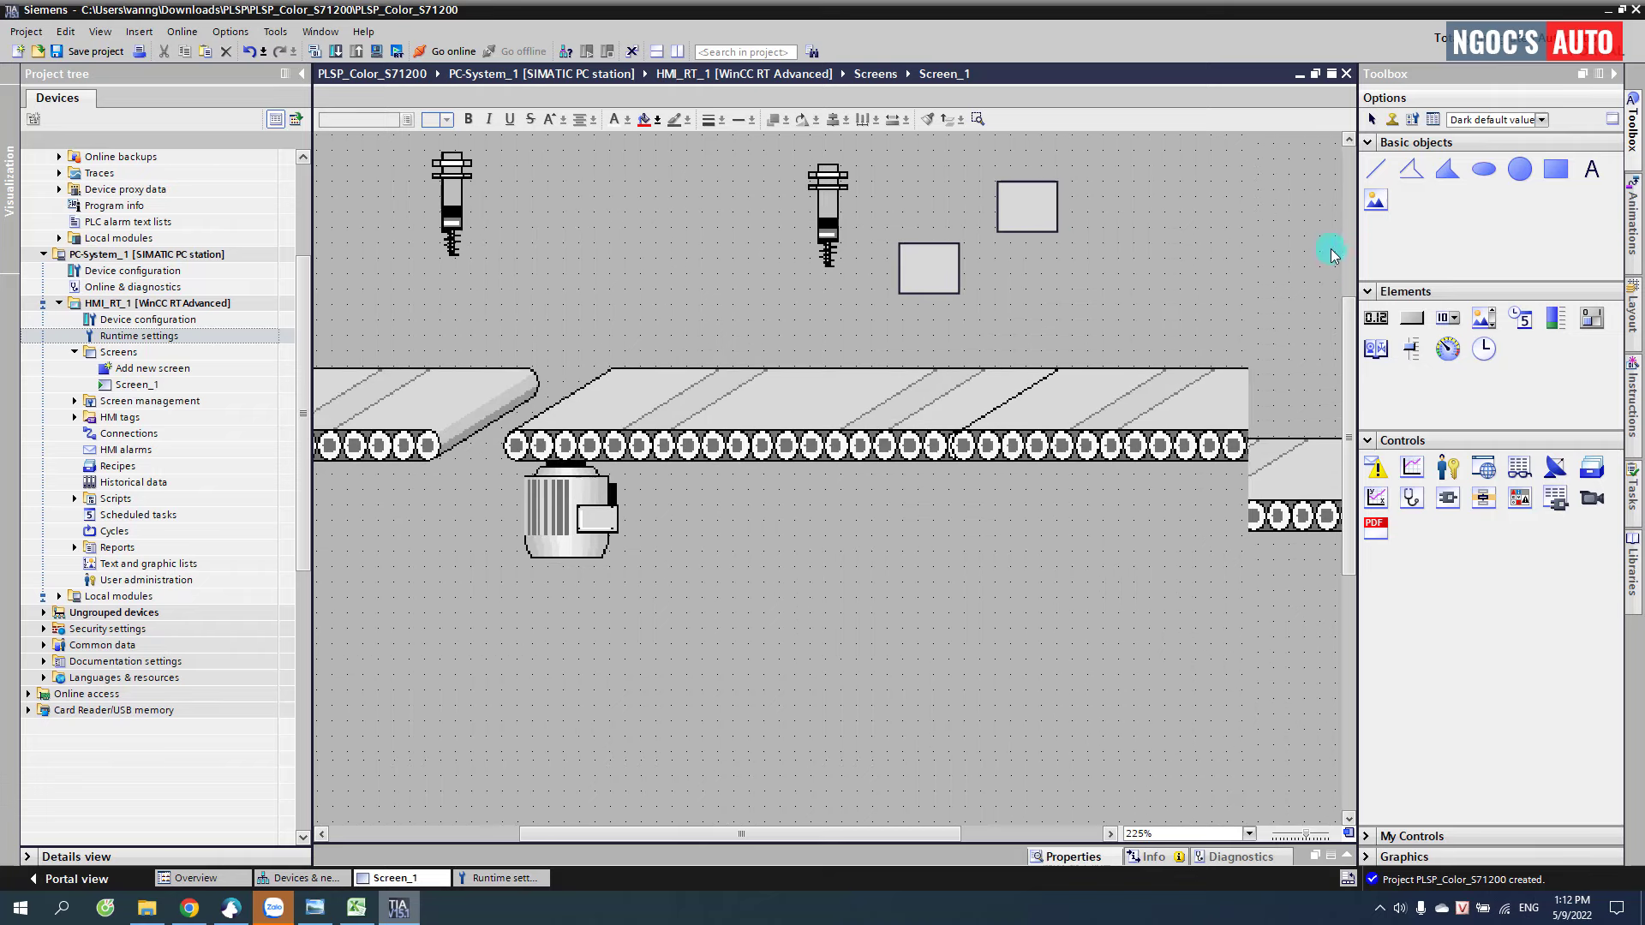
scroll(1184, 227, "up", 1)
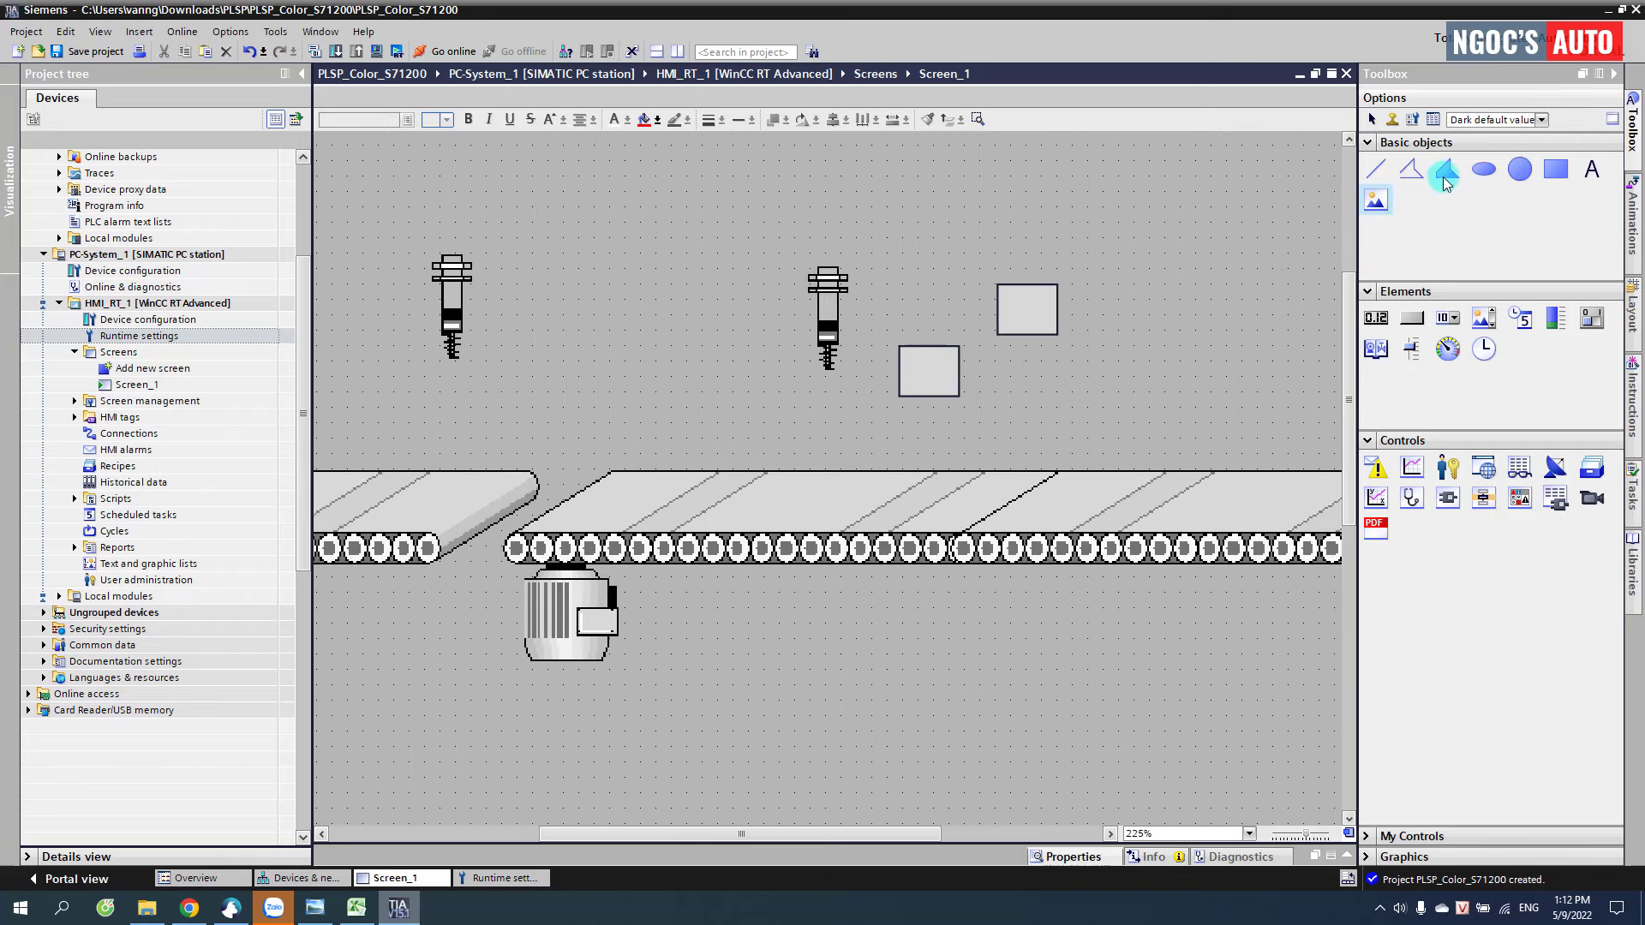
left_click(899, 347)
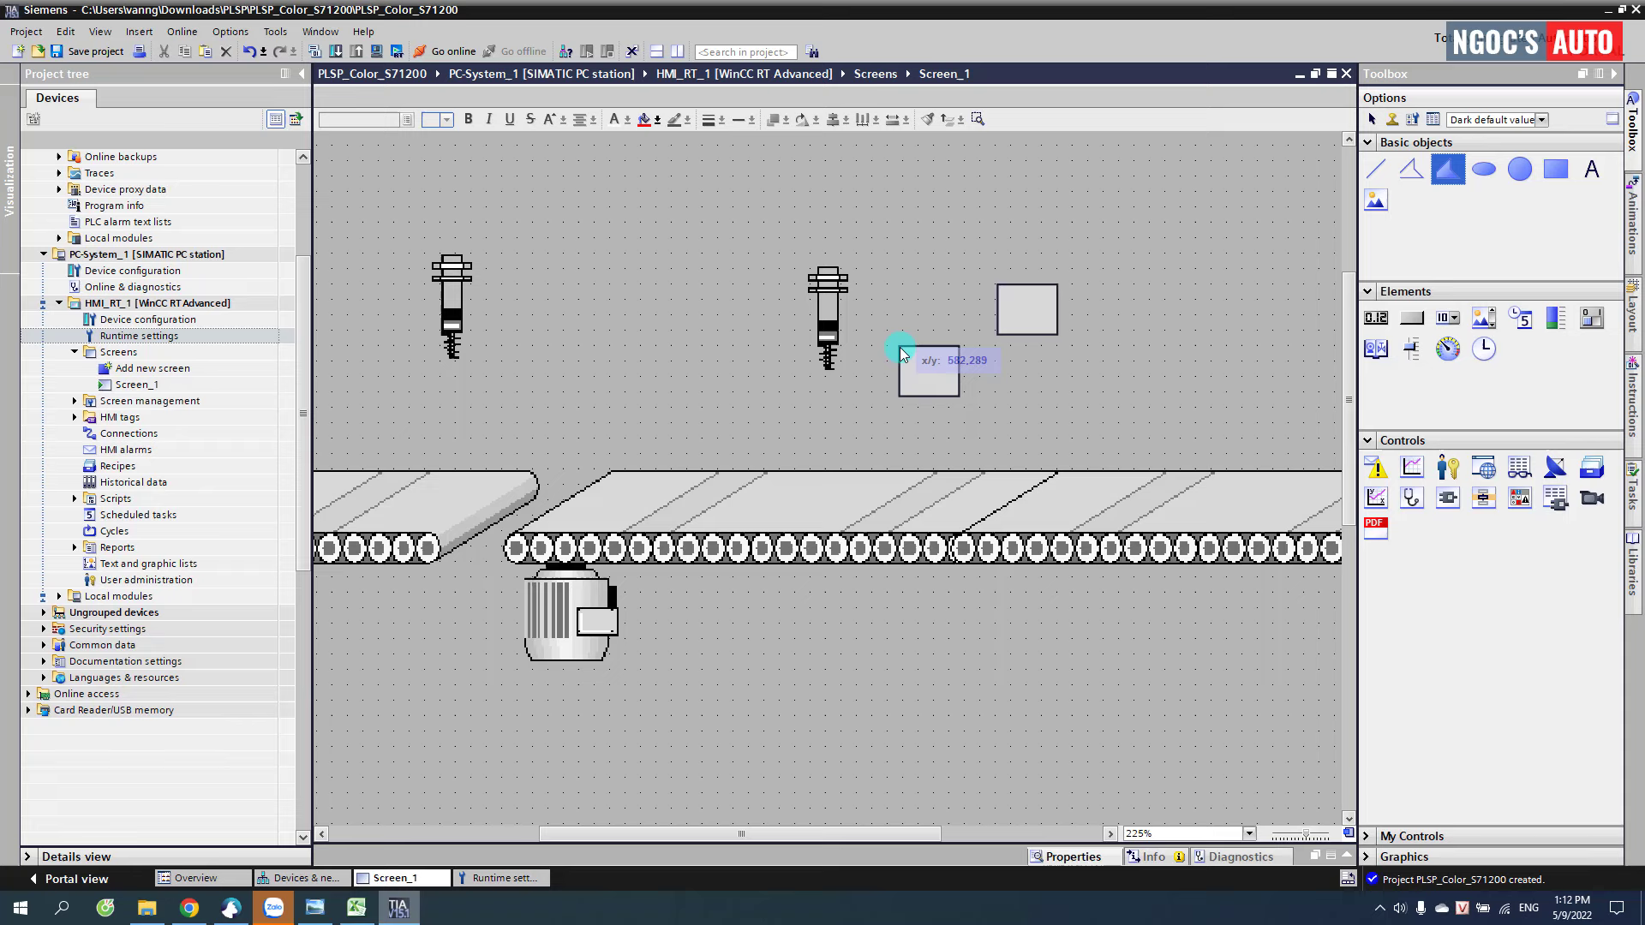
left_click(999, 286)
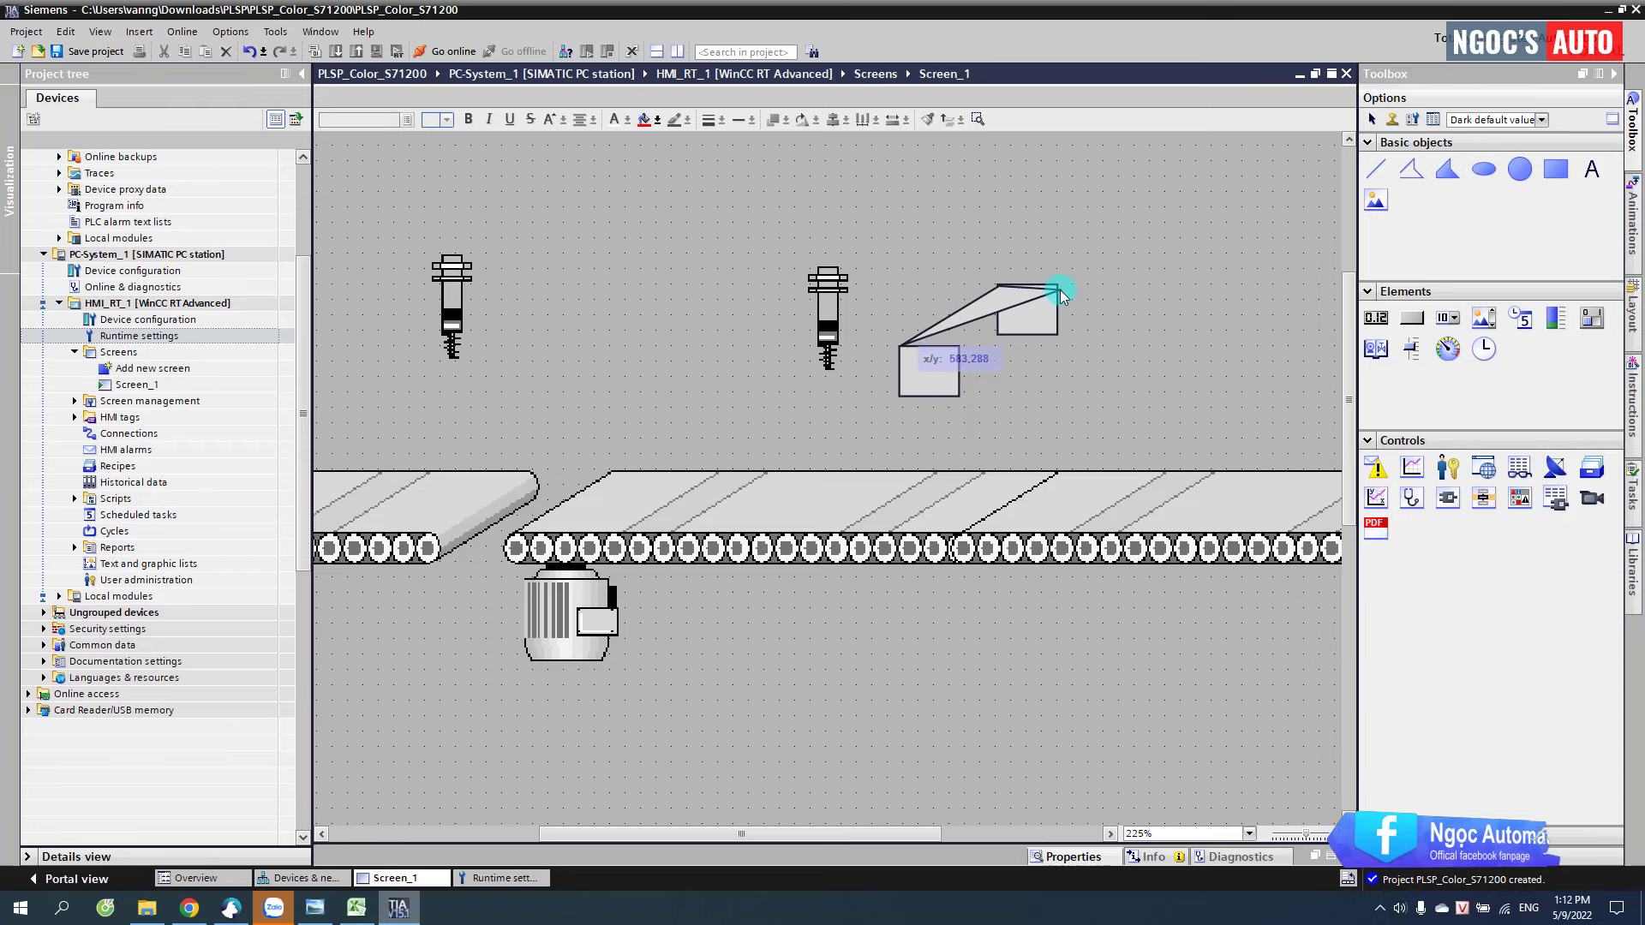
double_click(962, 348)
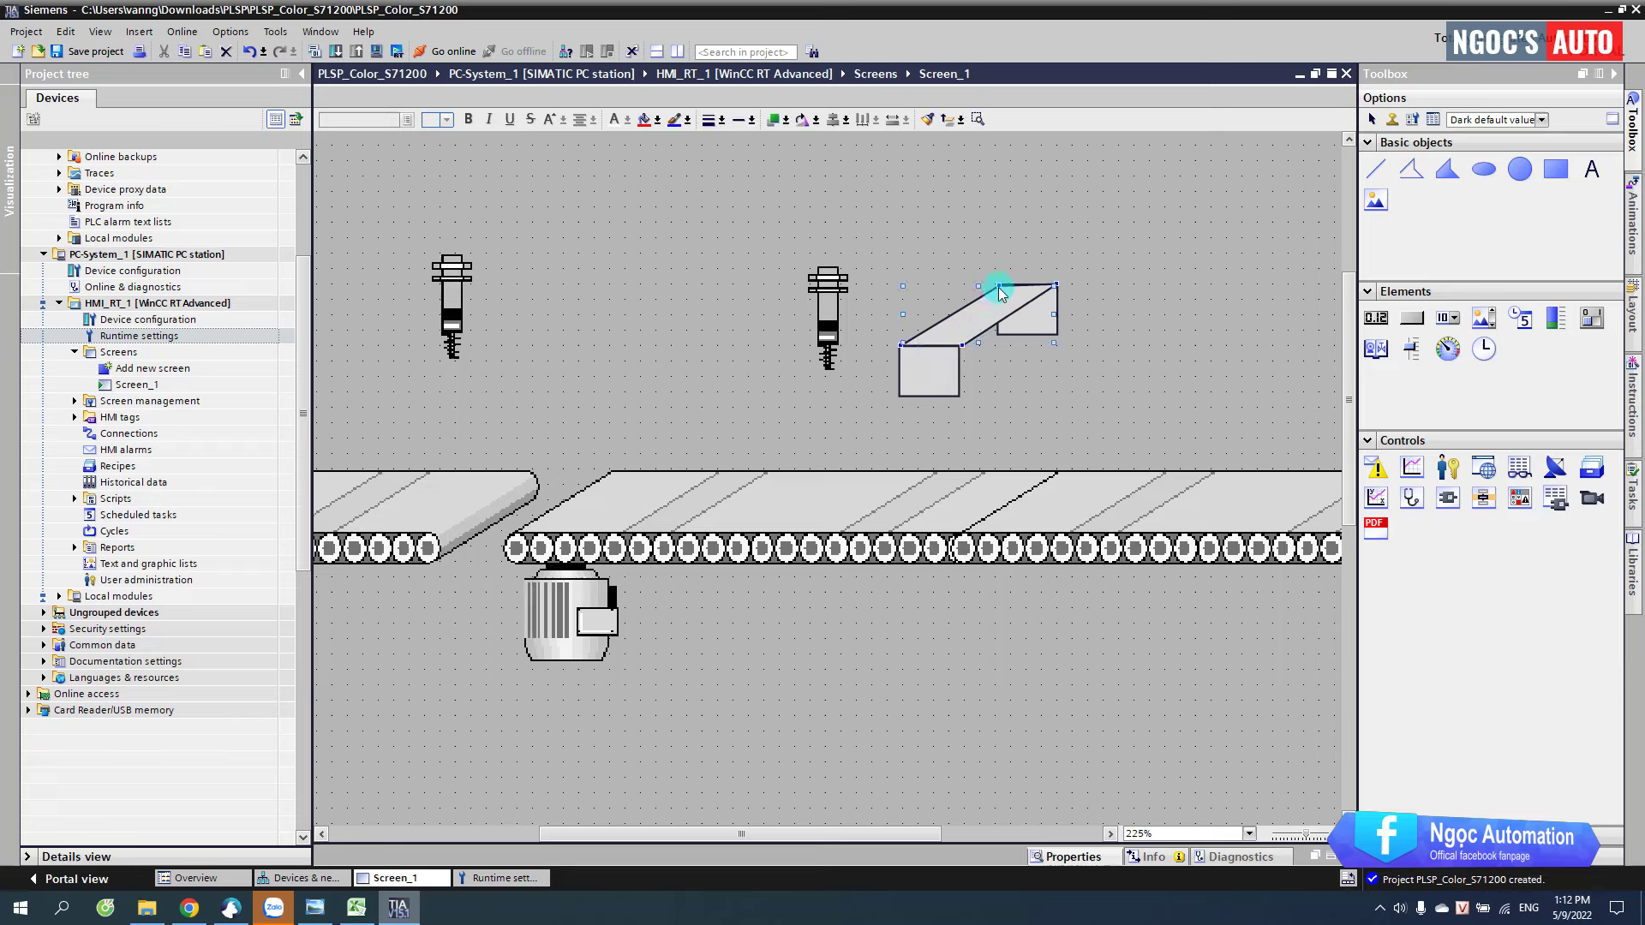
left_click_drag(1000, 286, 1000, 284)
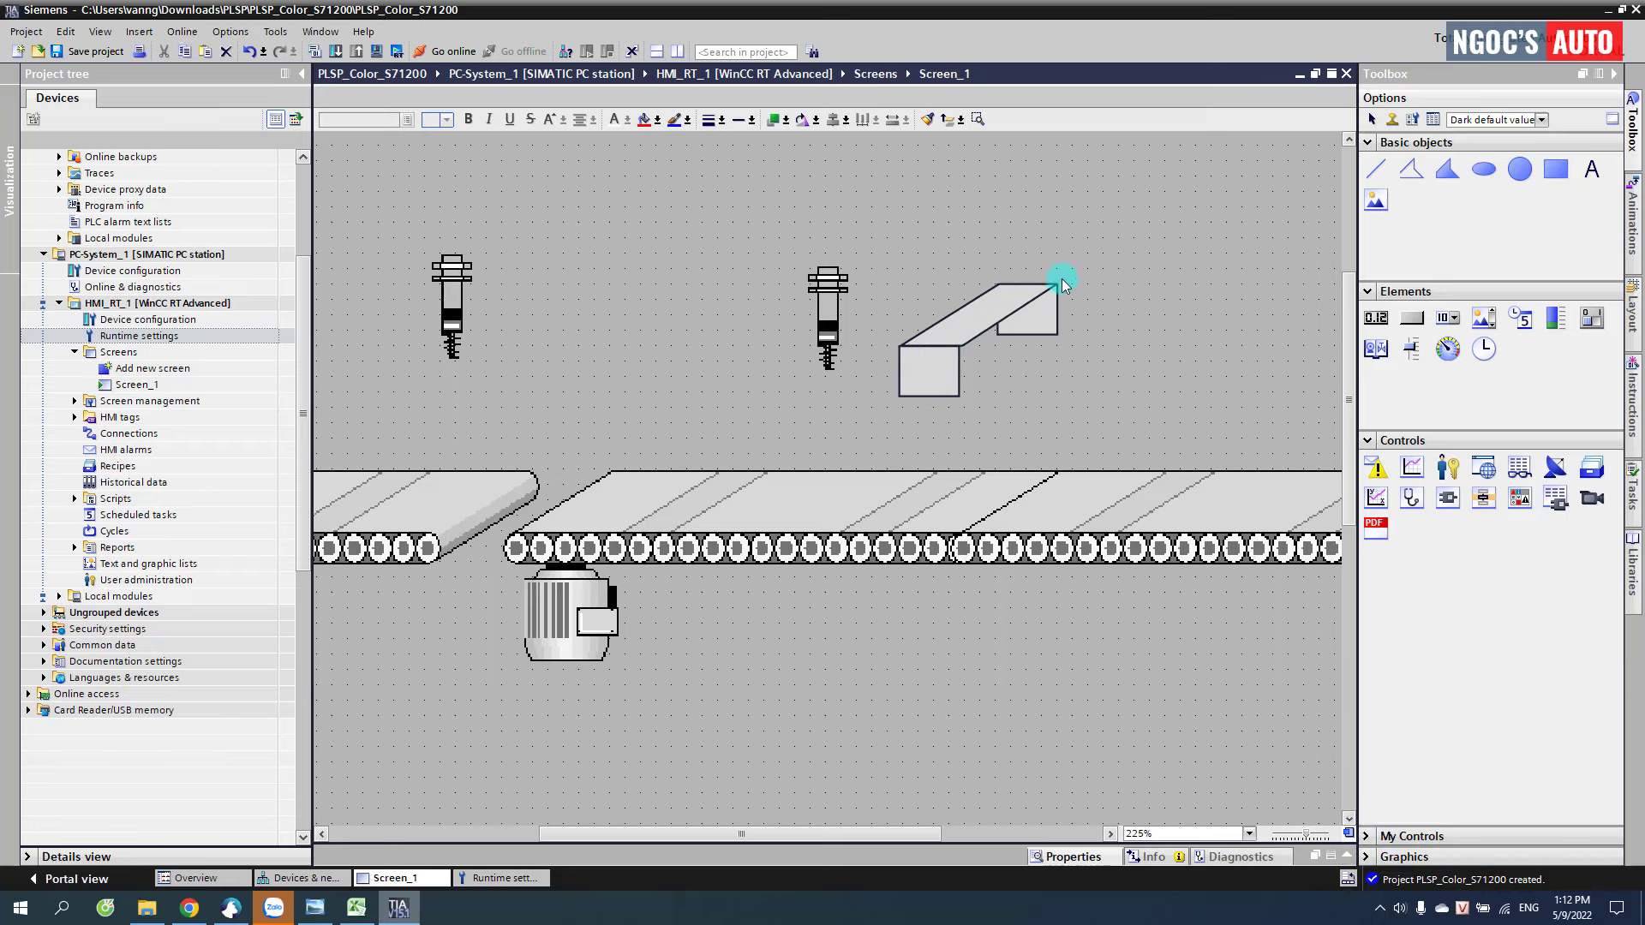
left_click(1123, 279)
- Draw a polygon joining the right edges of the two rectangles to form the side face of the box
left_click(1376, 214)
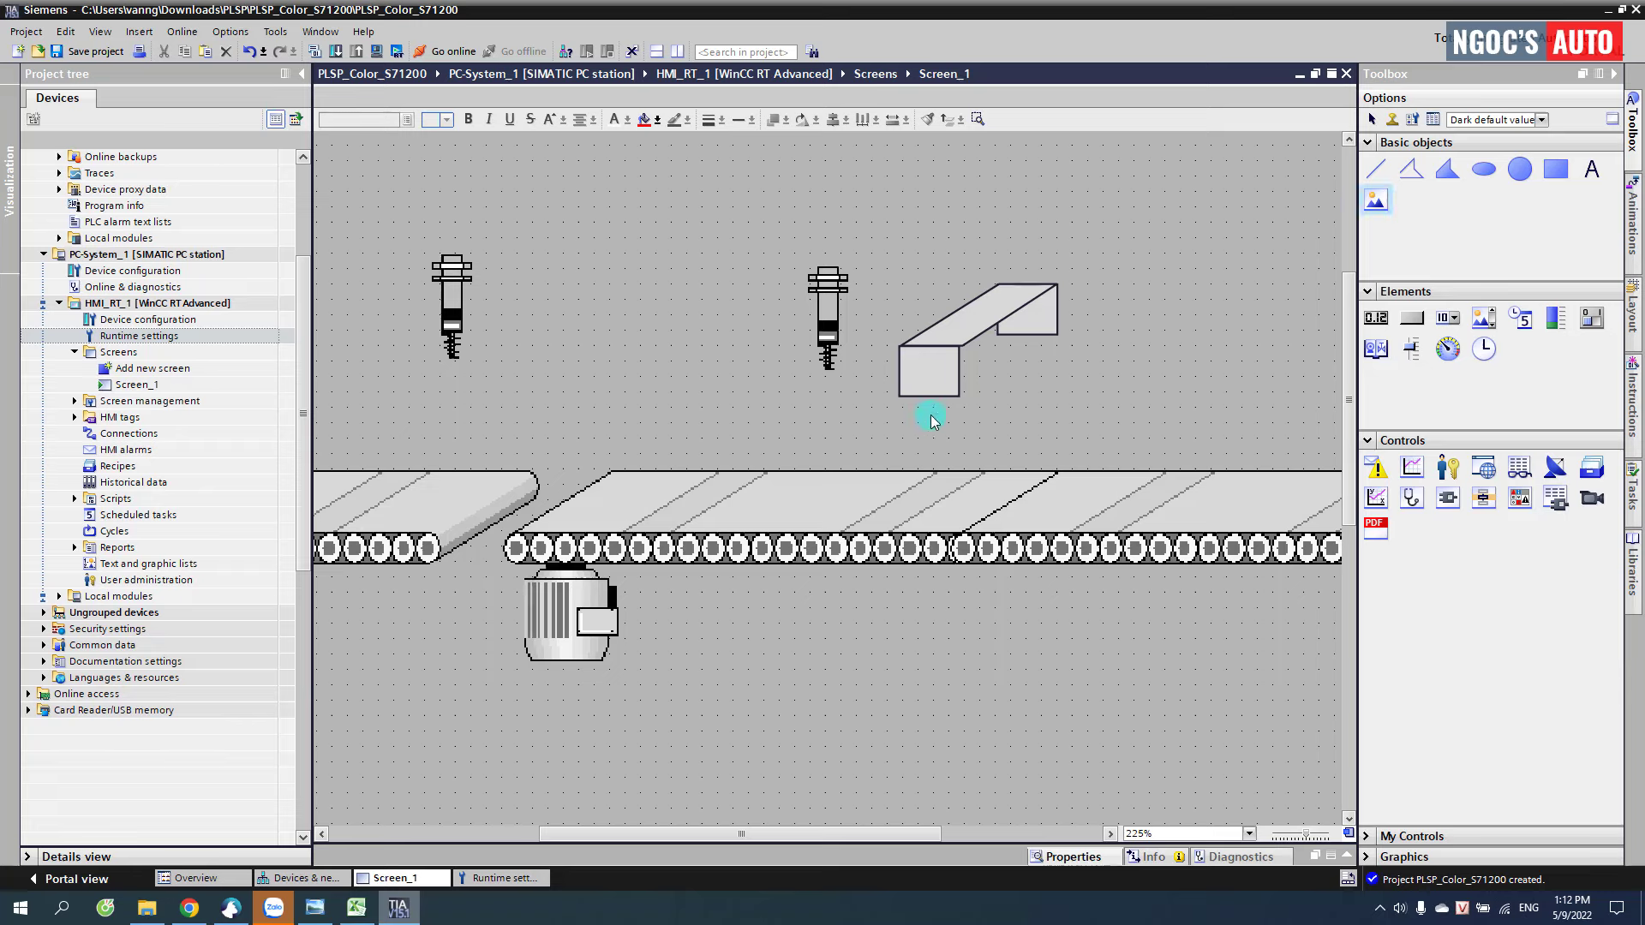
left_click(960, 397)
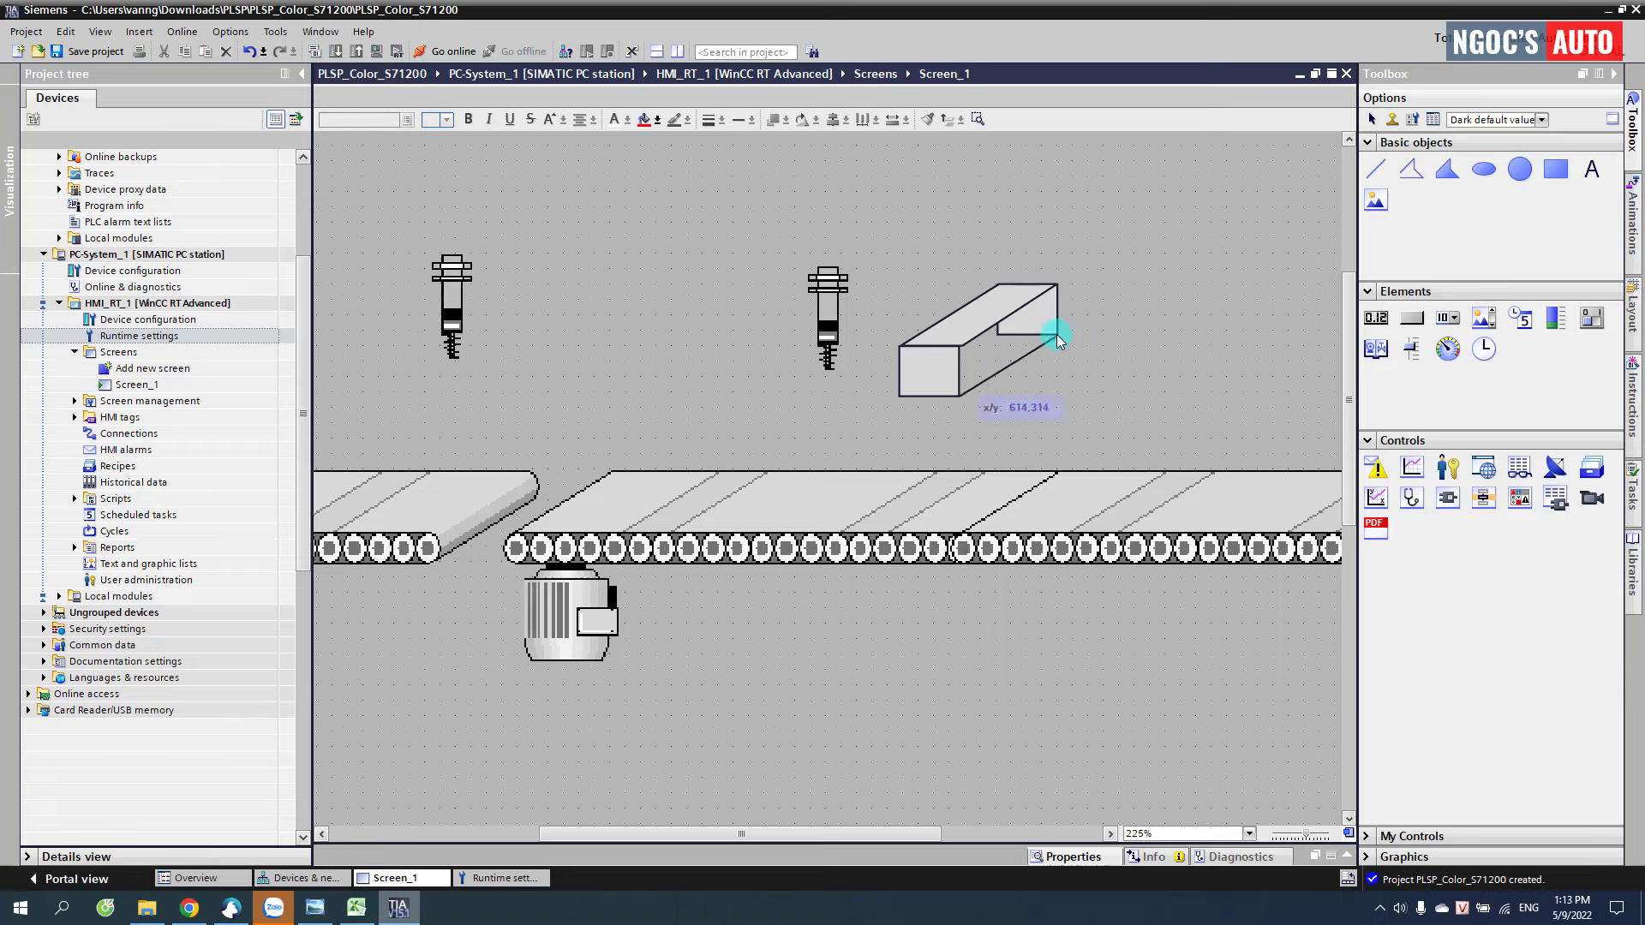
left_click(1057, 335)
left_click(1055, 283)
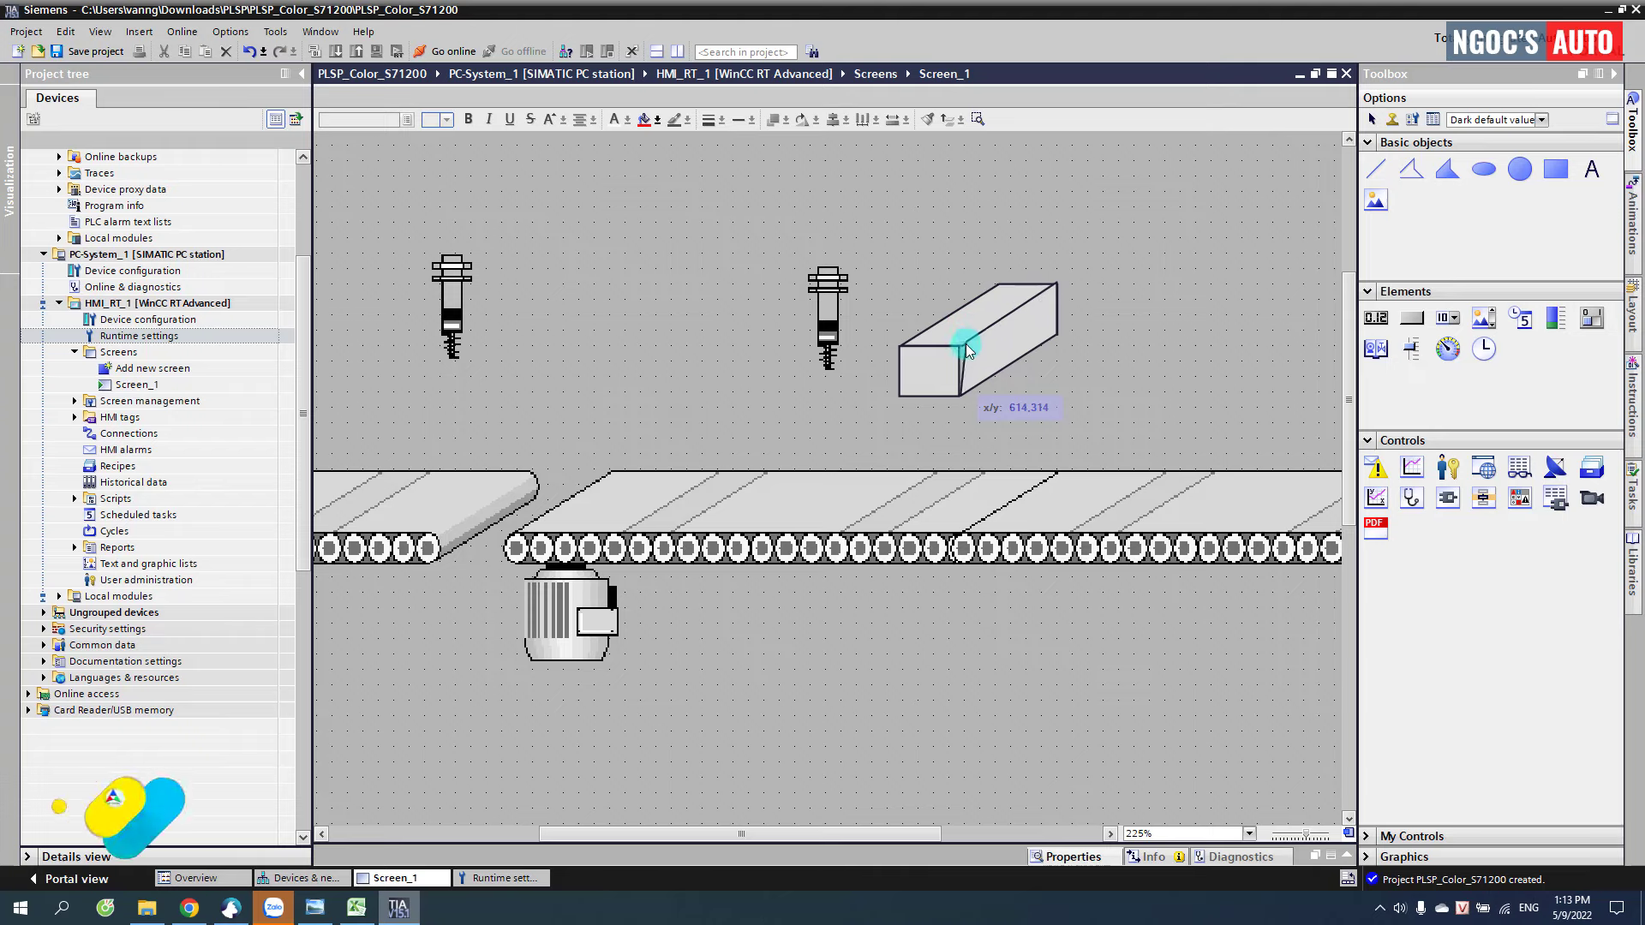
double_click(959, 346)
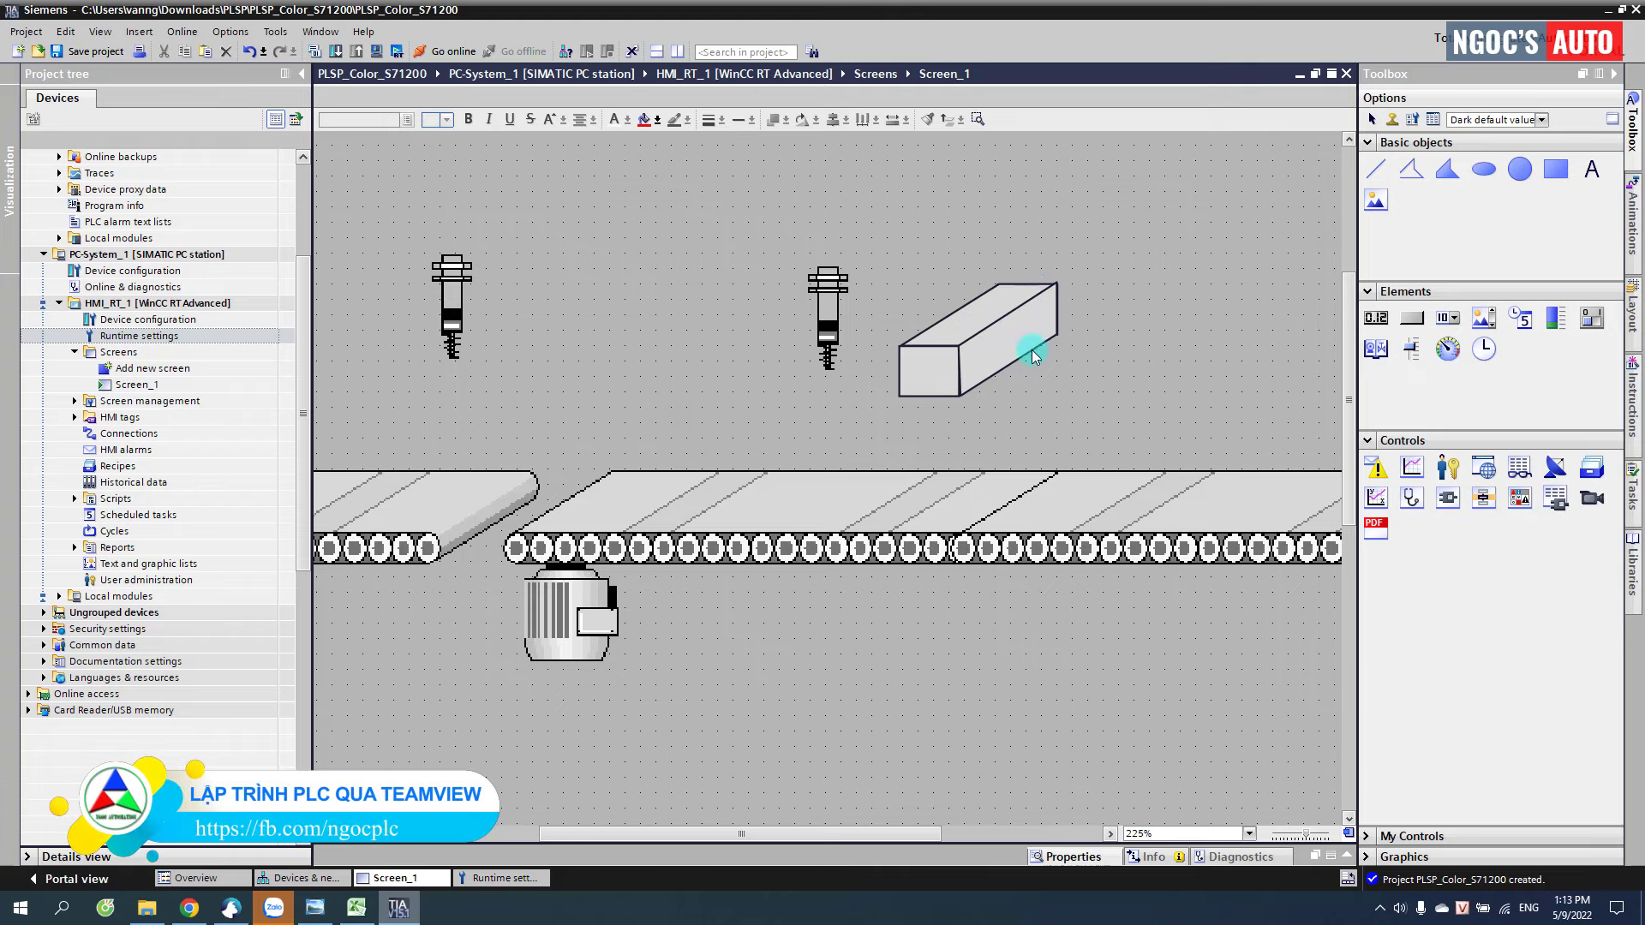
left_click_drag(961, 395, 960, 403)
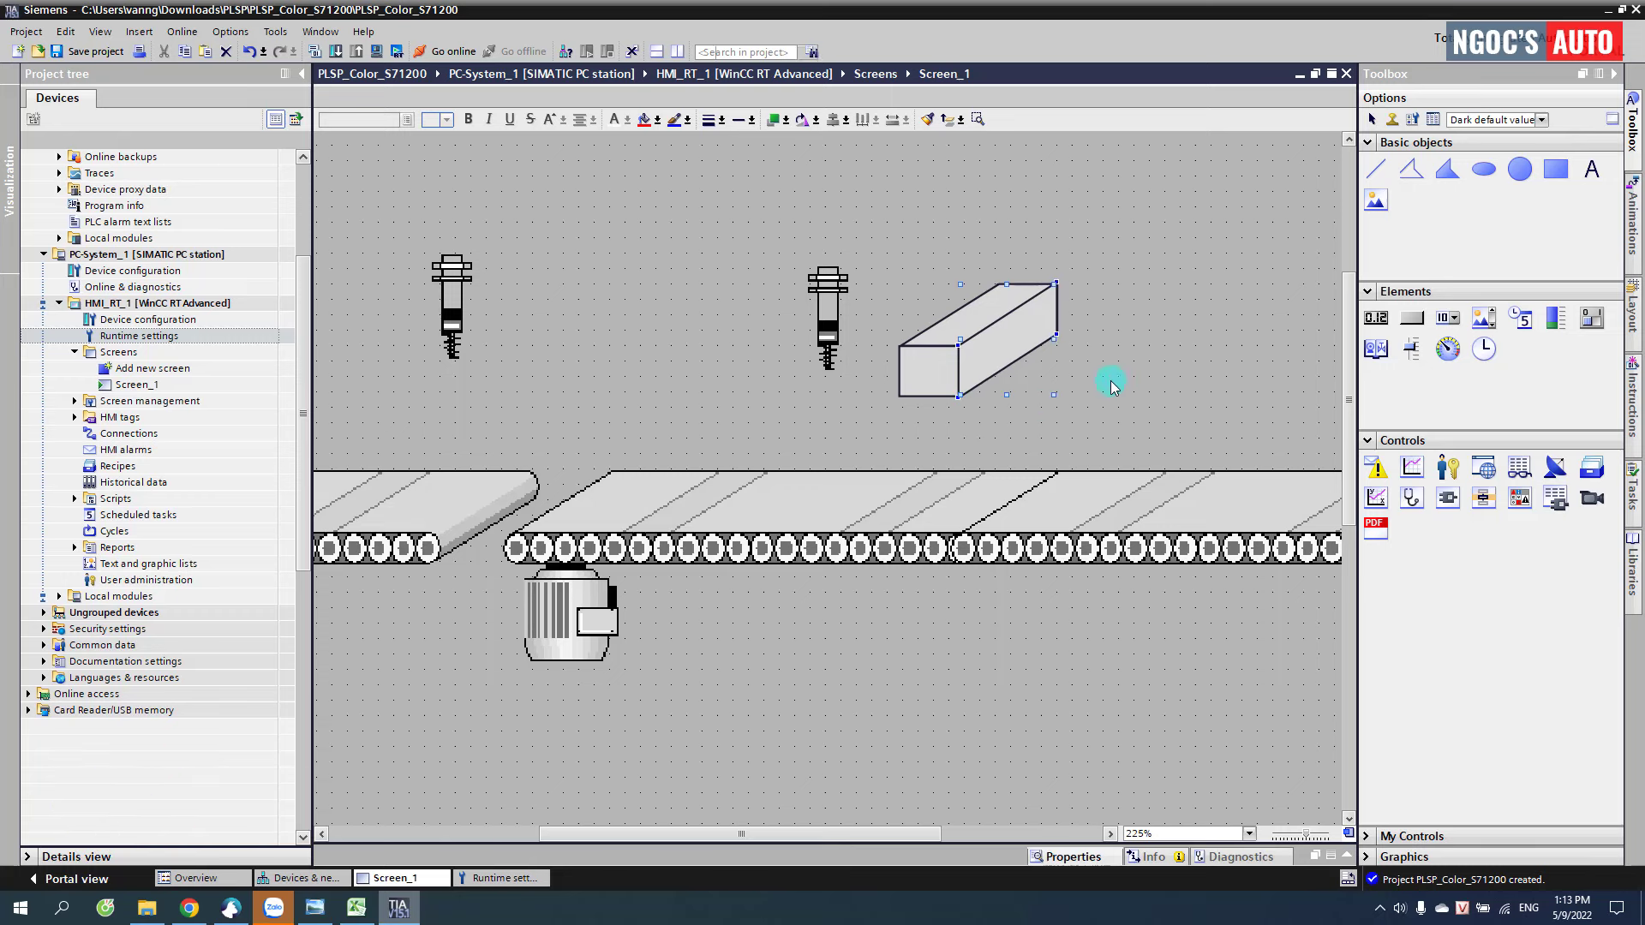
- Draw a circle centered on the box's front face and place an equal-sized copy near the rear end of its top face
left_click(920, 368)
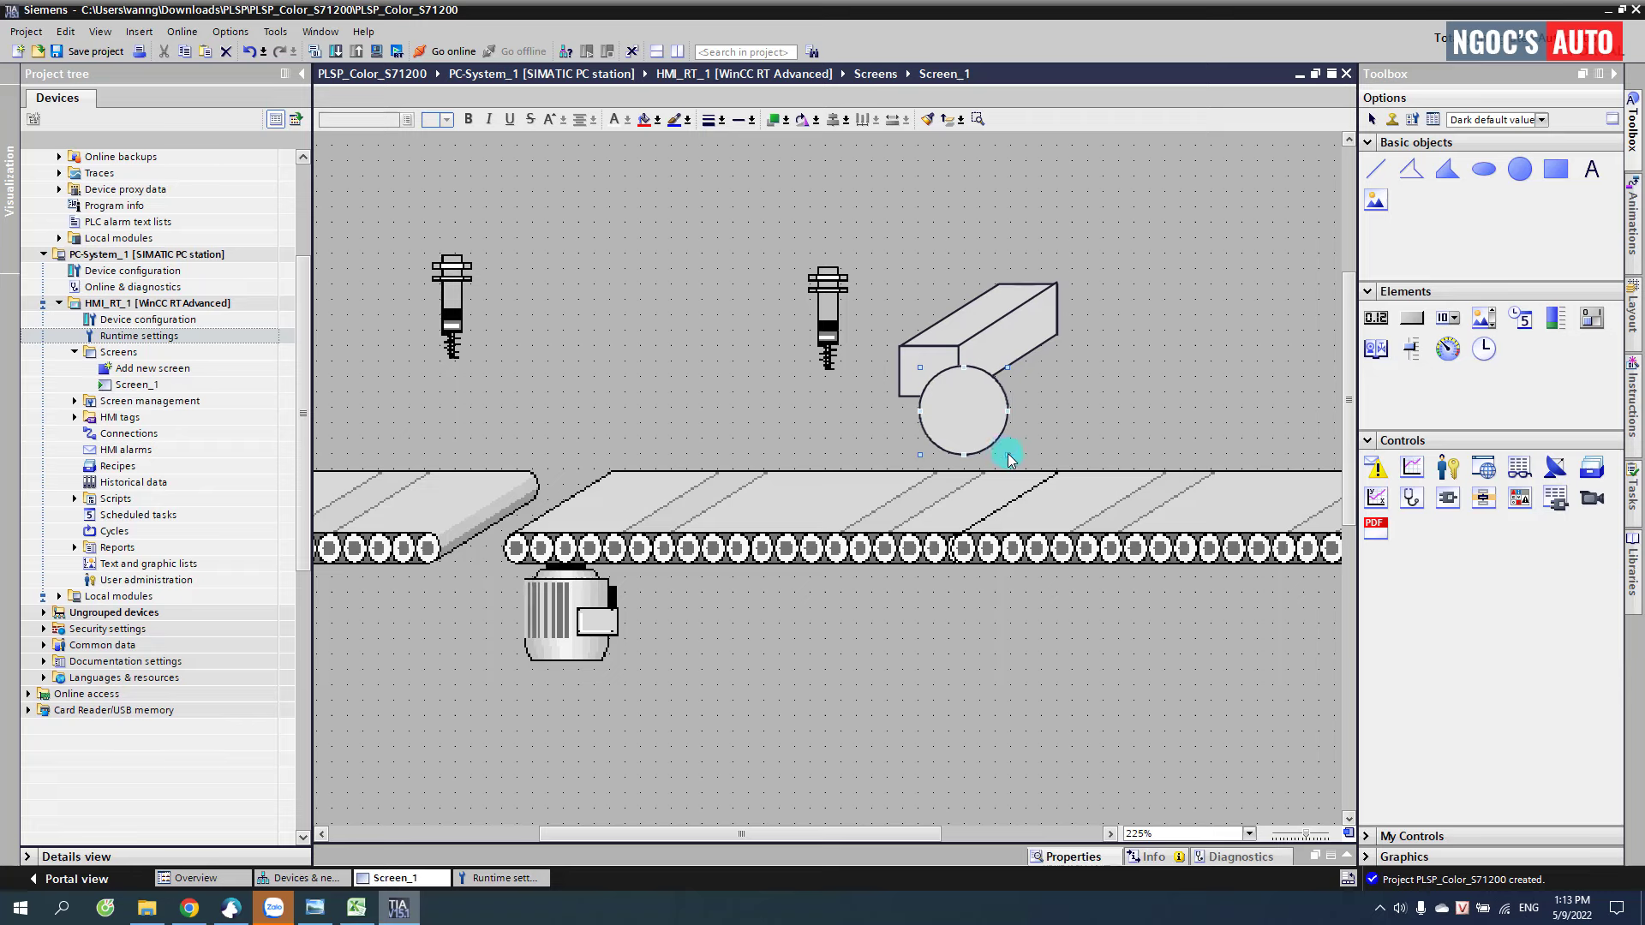
left_click_drag(1008, 459, 922, 384)
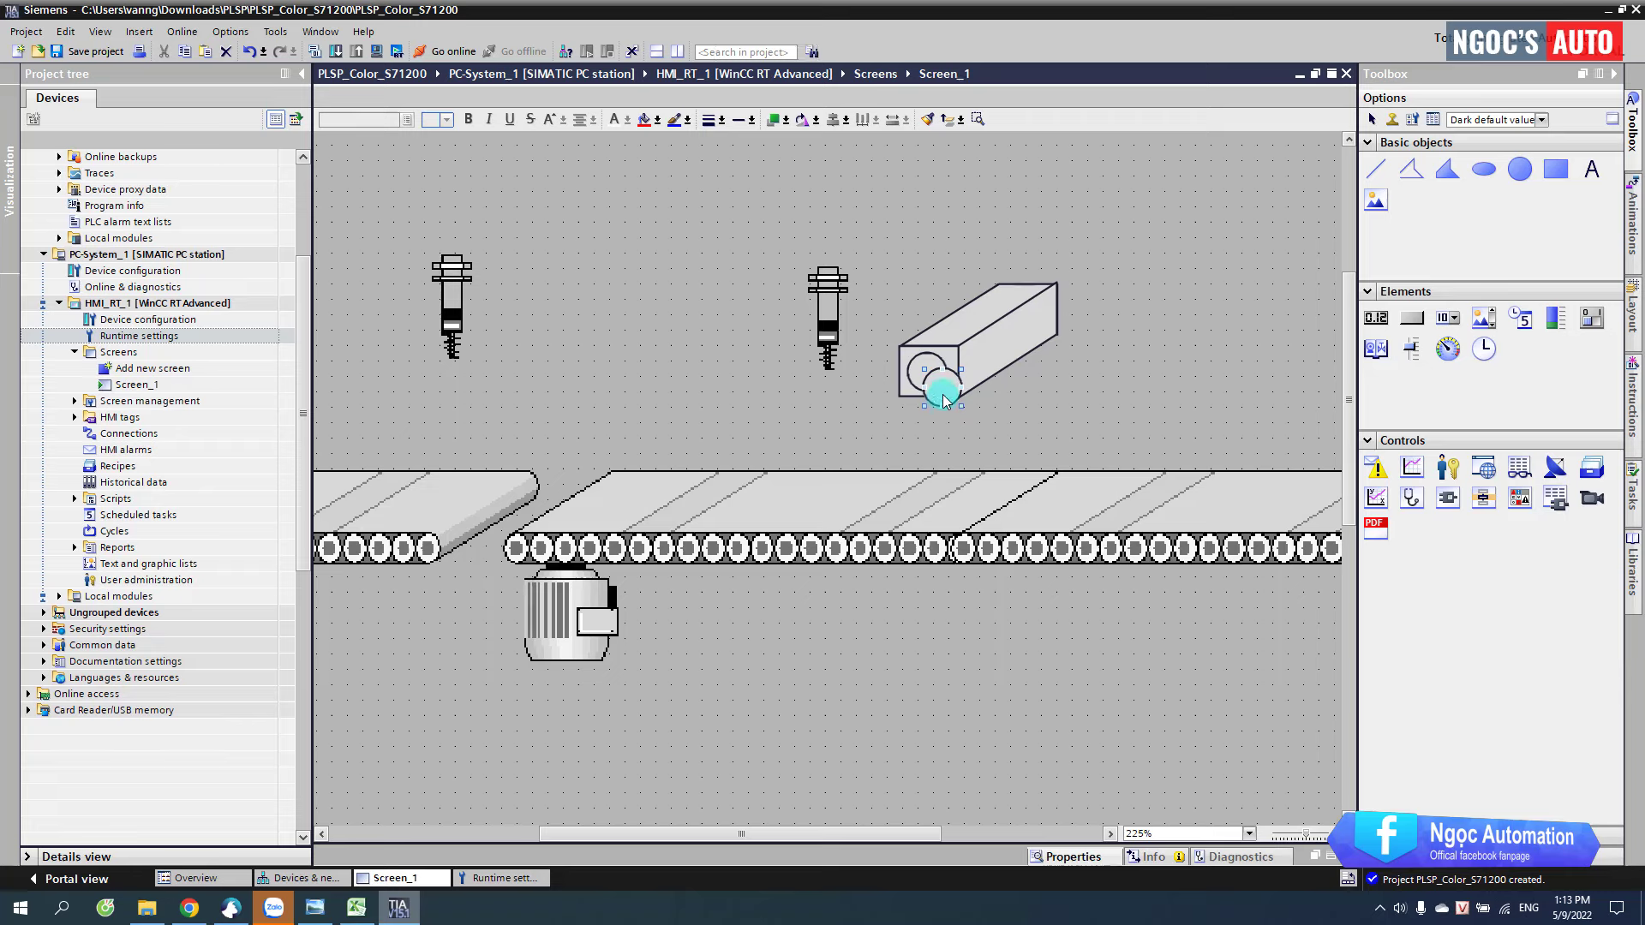
left_click_drag(943, 400, 1017, 305)
left_click_drag(928, 373, 933, 362)
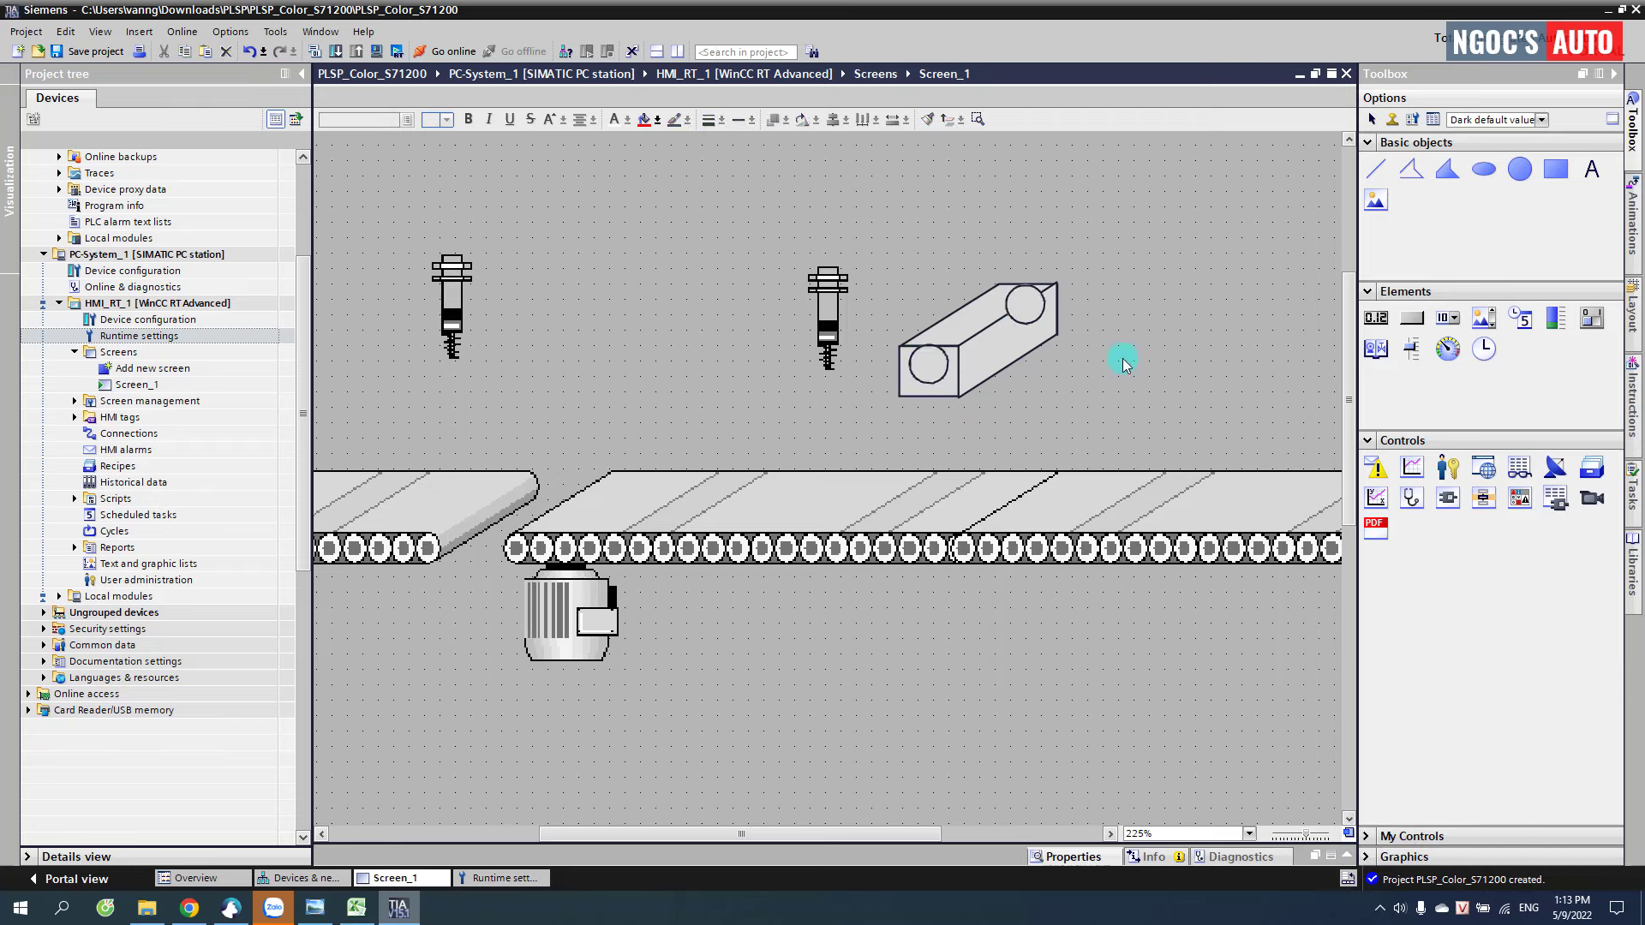
- Draw a dense zigzag polyline between the two circles on the box to form a cylinder's rod
left_click(1407, 176)
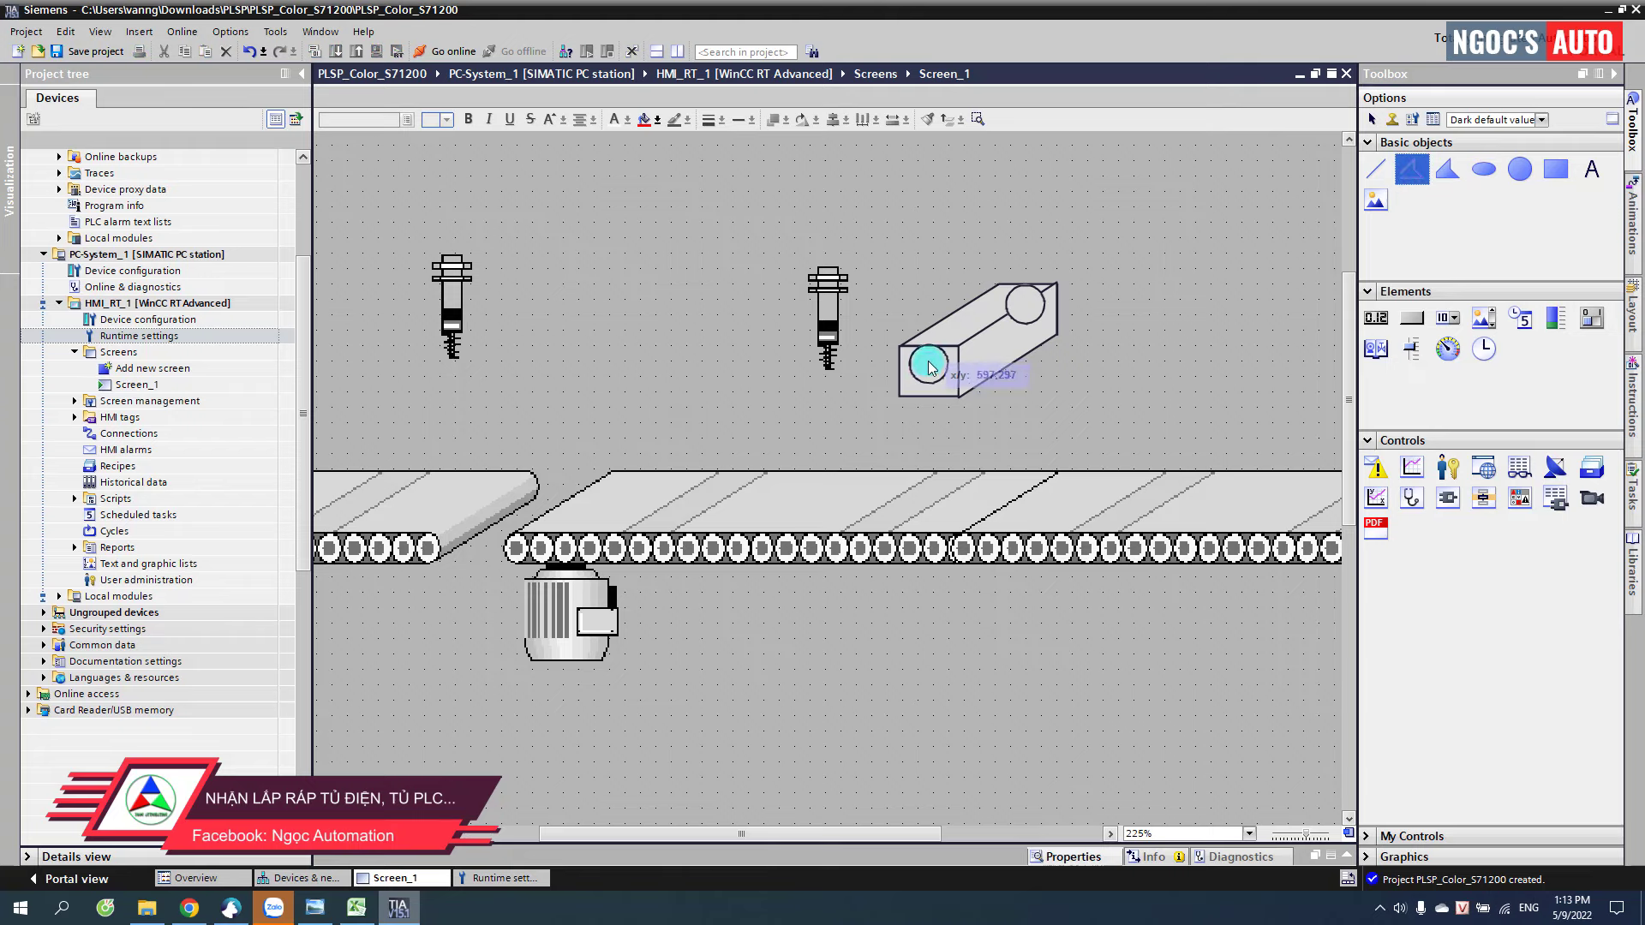
left_click(1028, 310)
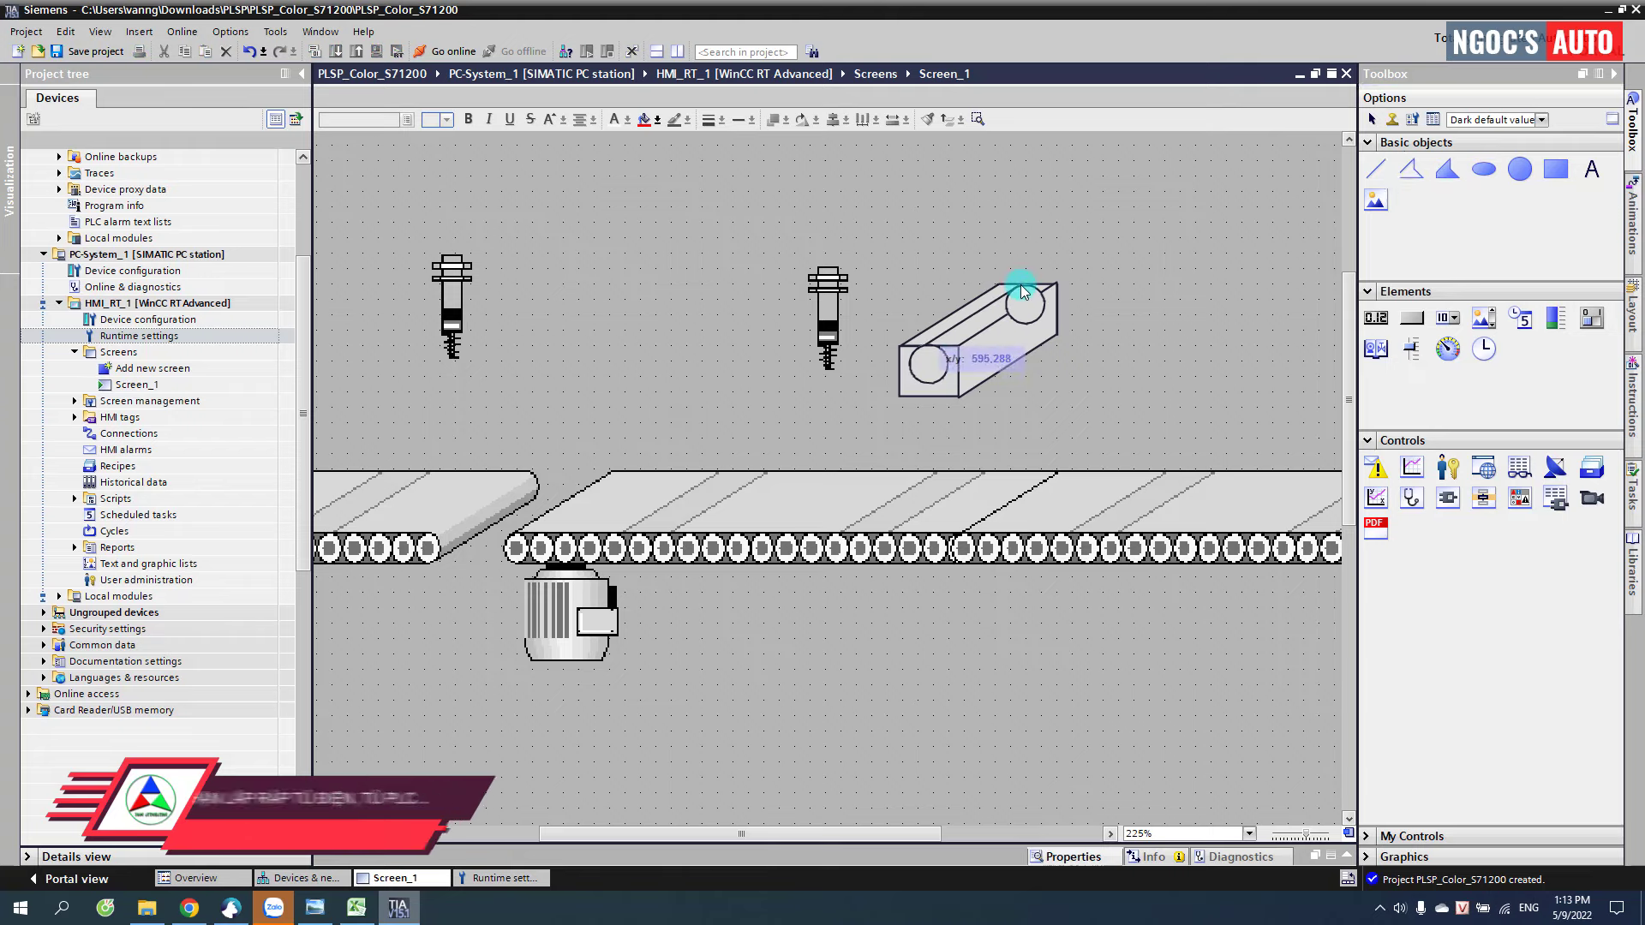
double_click(934, 342)
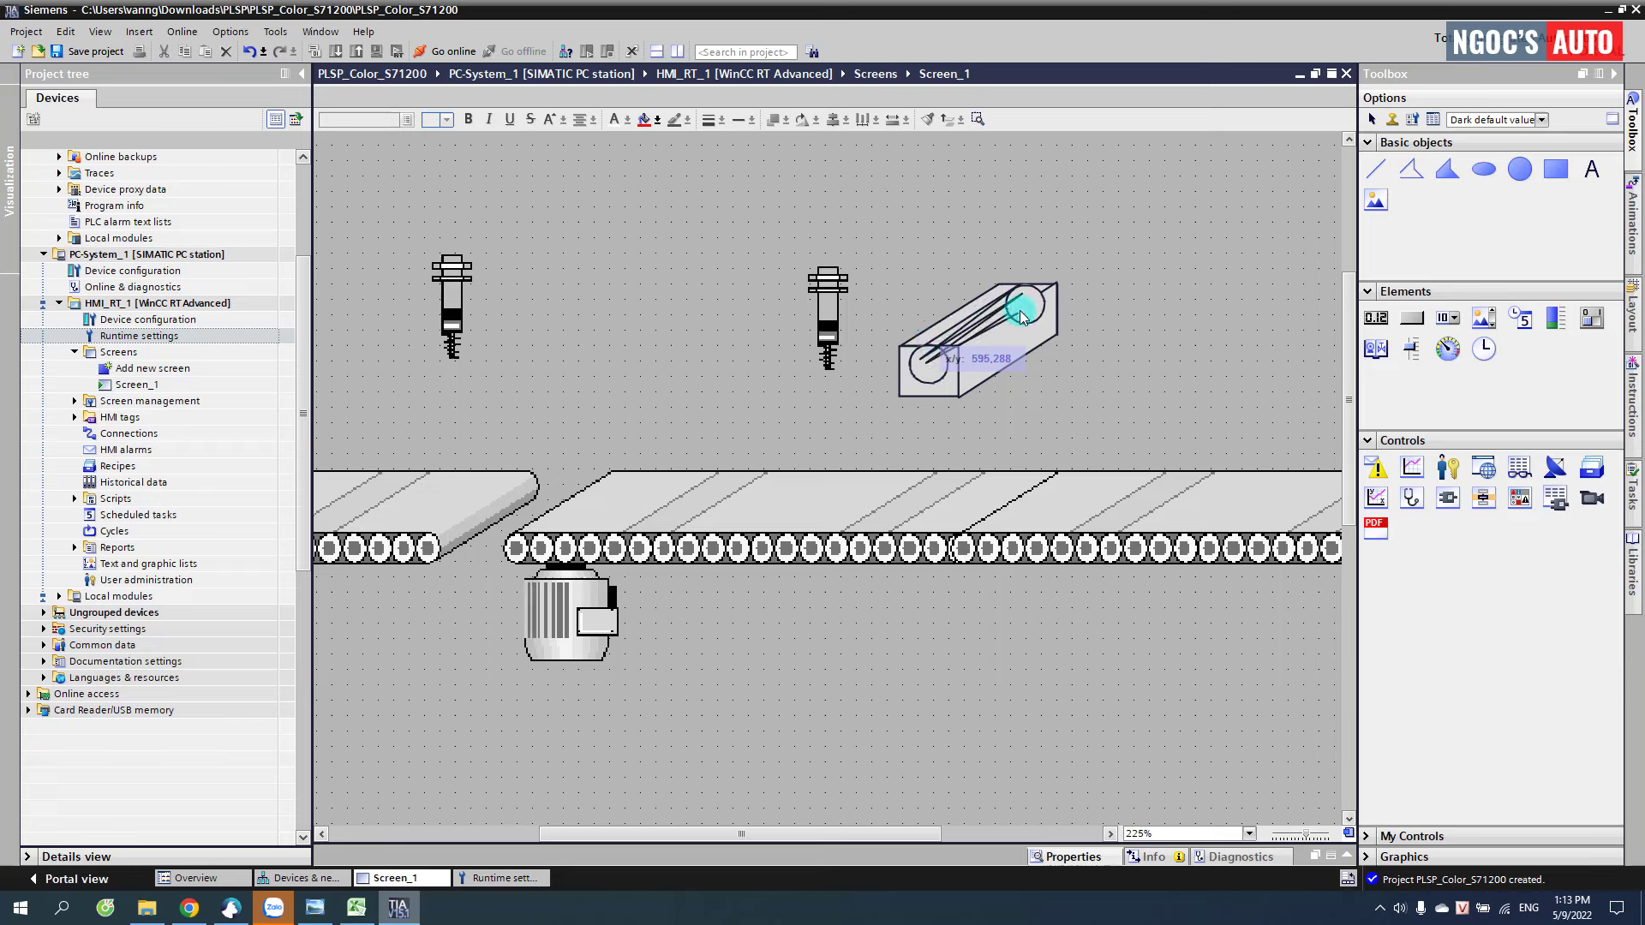
left_click(1030, 326)
left_click(925, 362)
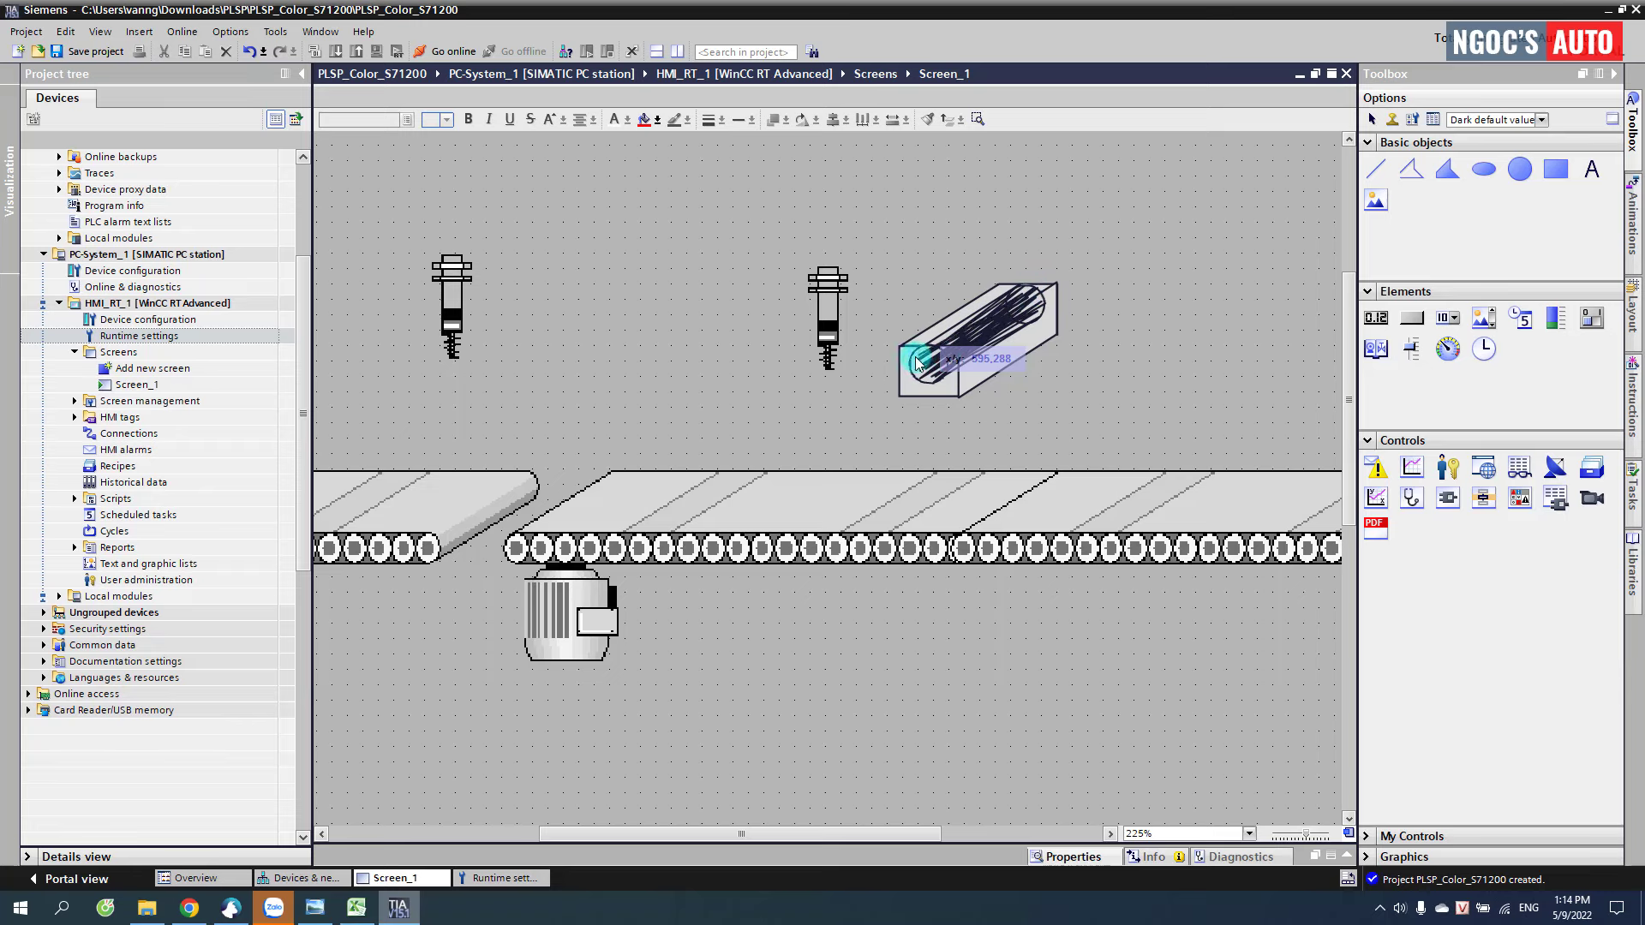
left_click(1043, 302)
double_click(931, 381)
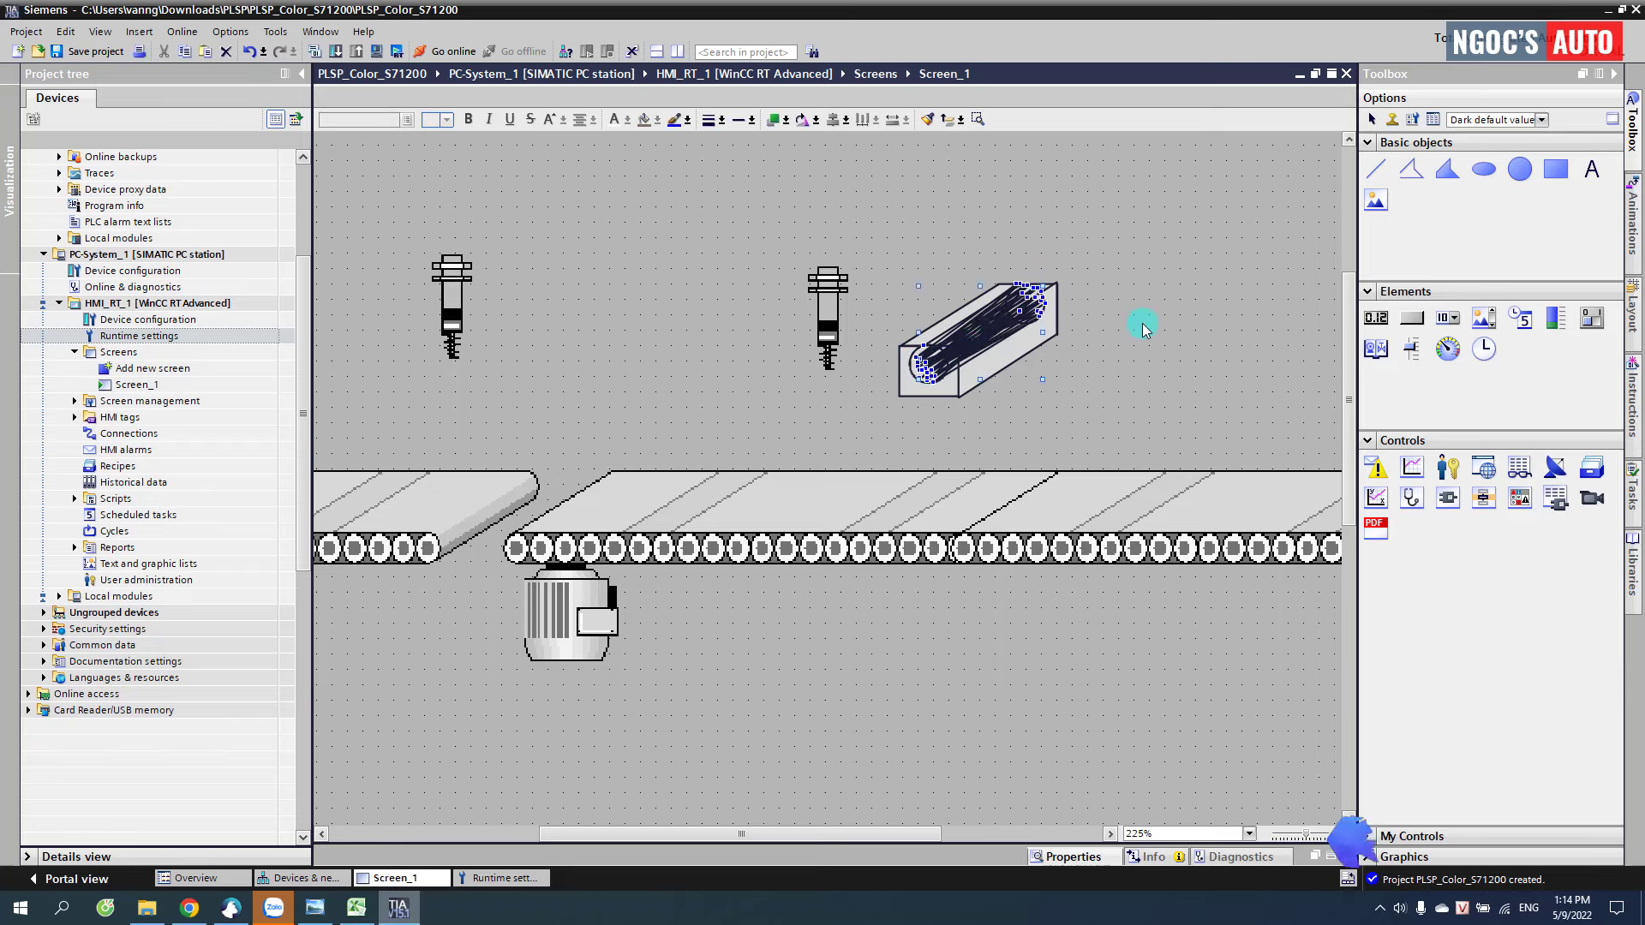
- Move the polyline rod diagonally out of the box's front face and place the rear circle on its free end
key("Down")
key("Left")
key("Left")
key("Left")
key("Left")
key("Left")
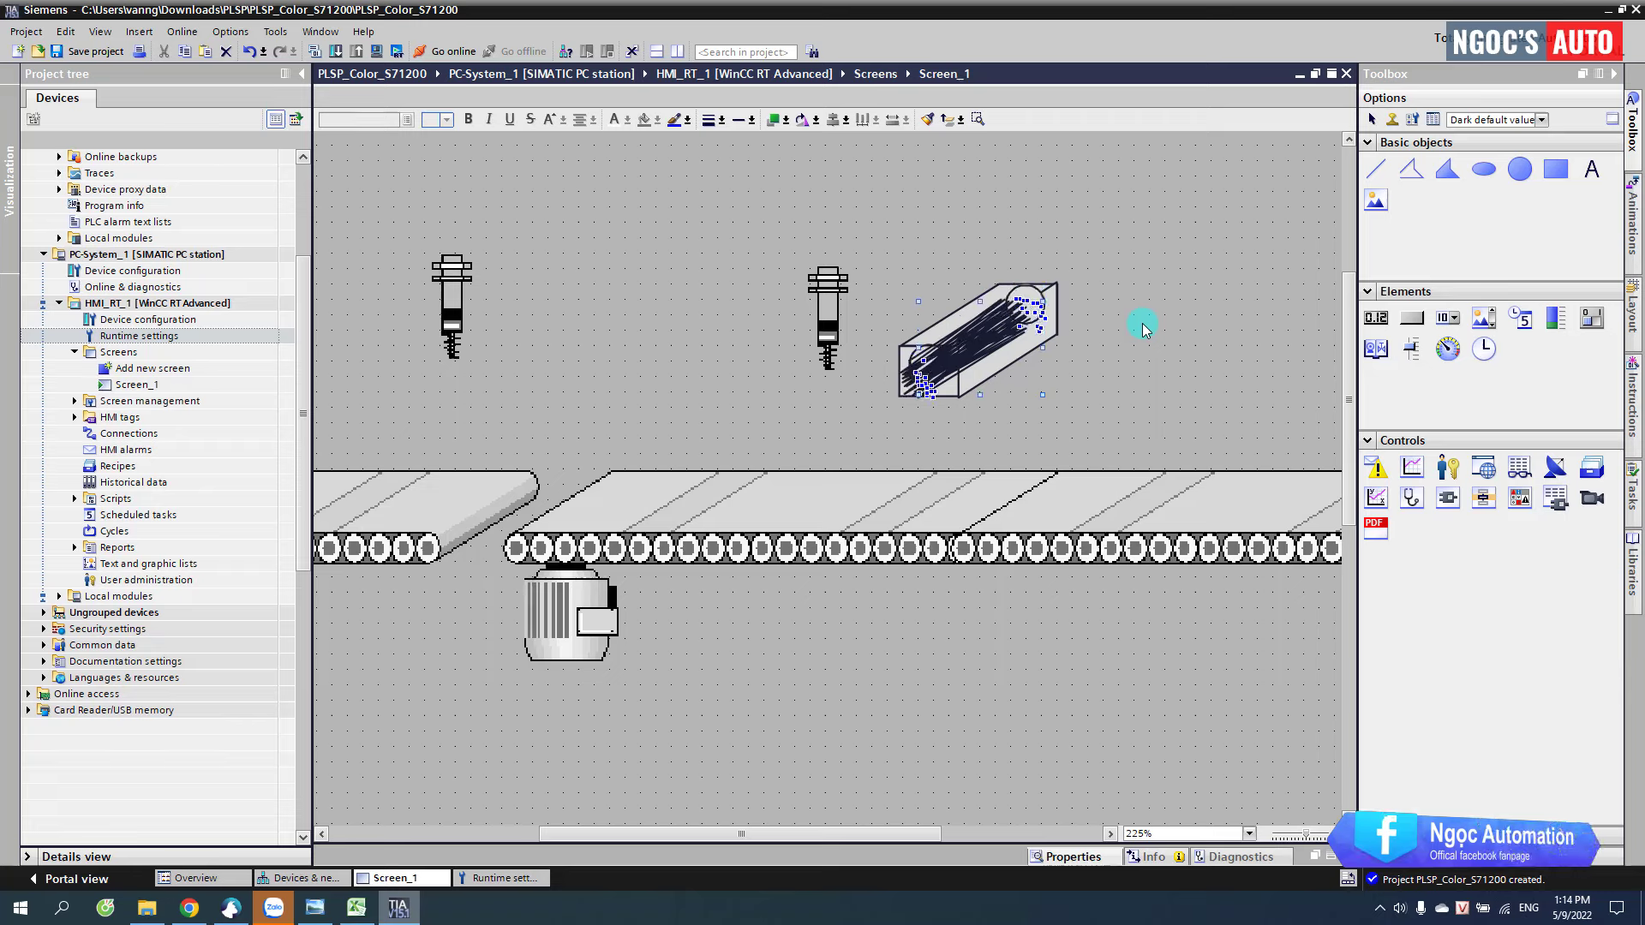
key("Down")
key("Down")
key("Down")
key("Left")
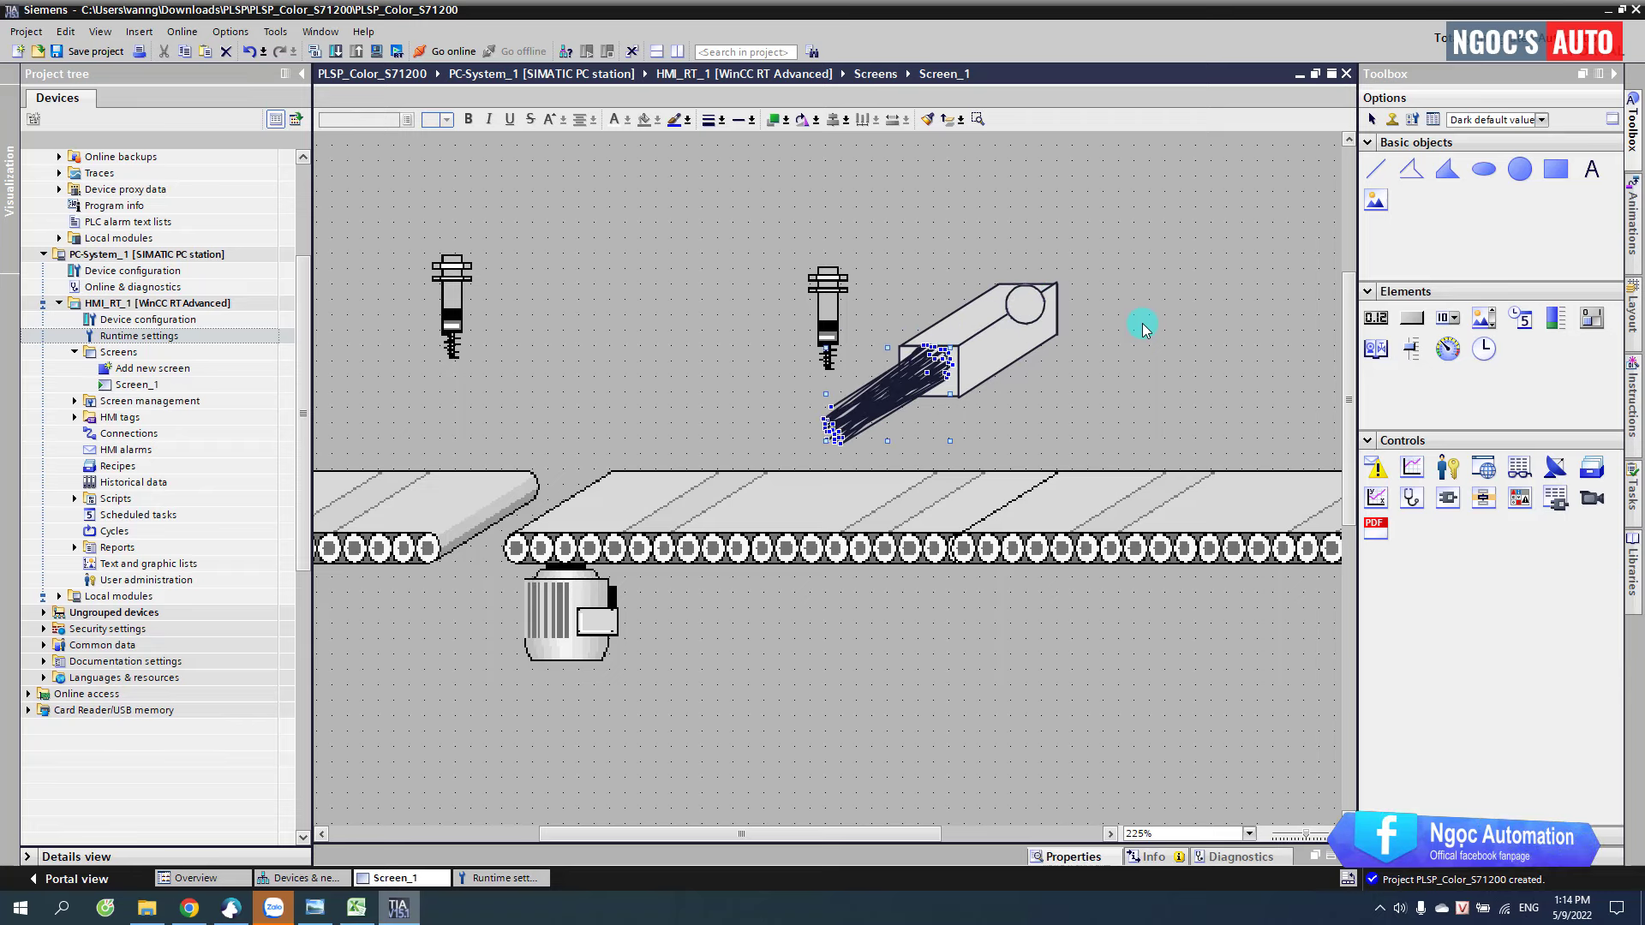
key("Left")
key("Left")
left_click(1030, 305)
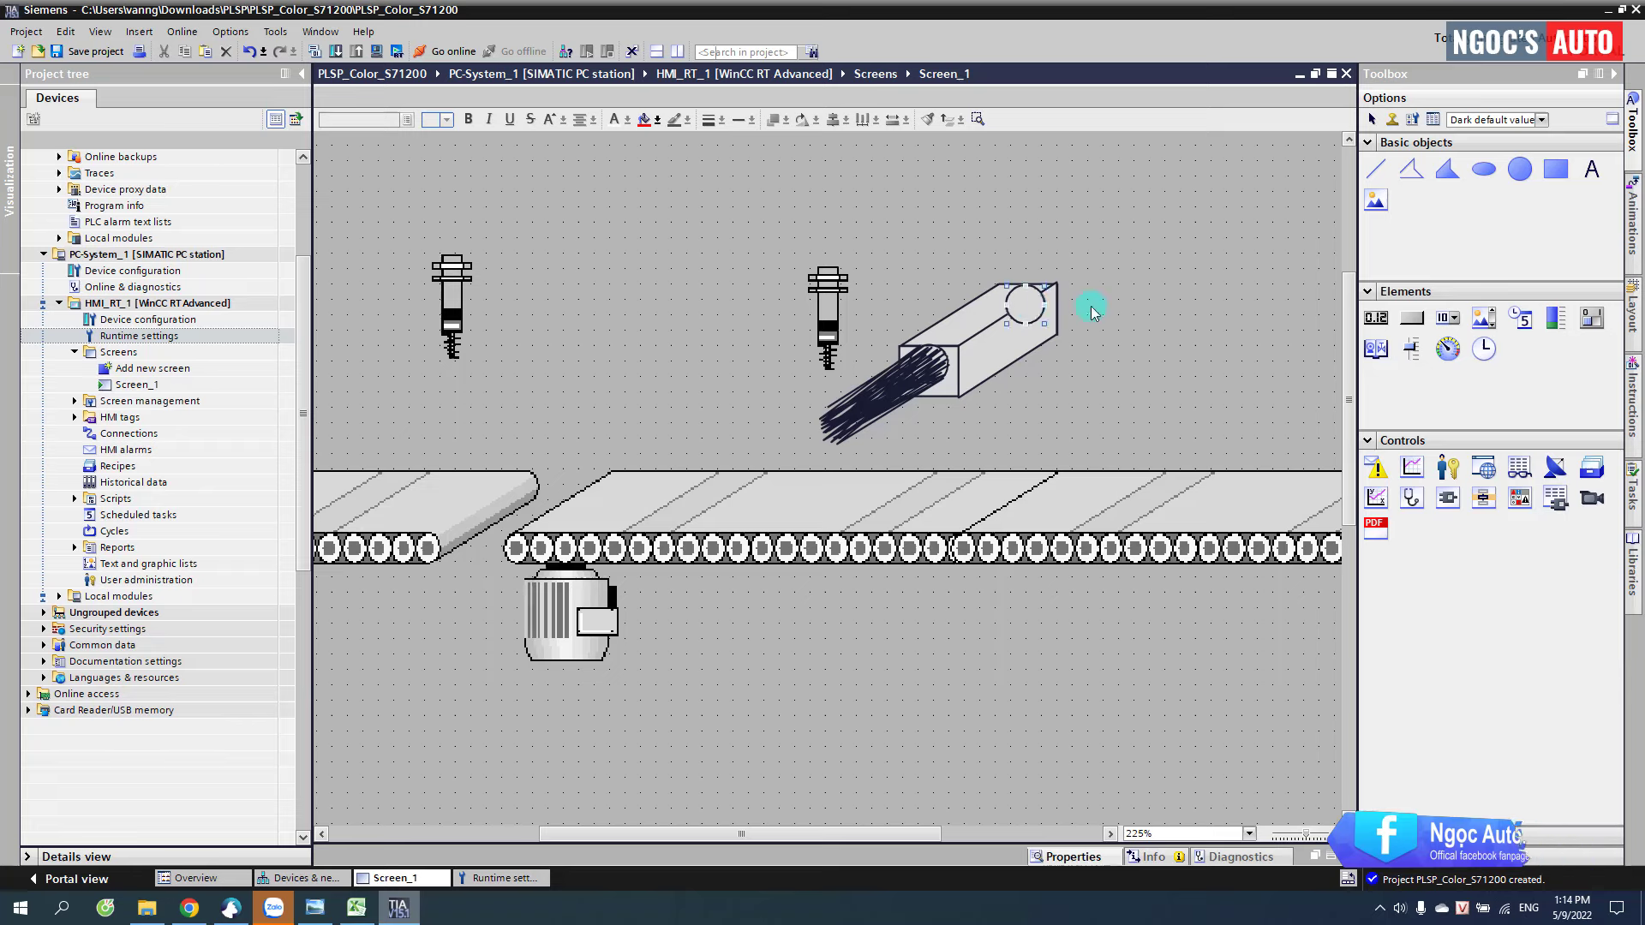
left_click_drag(960, 354, 833, 435)
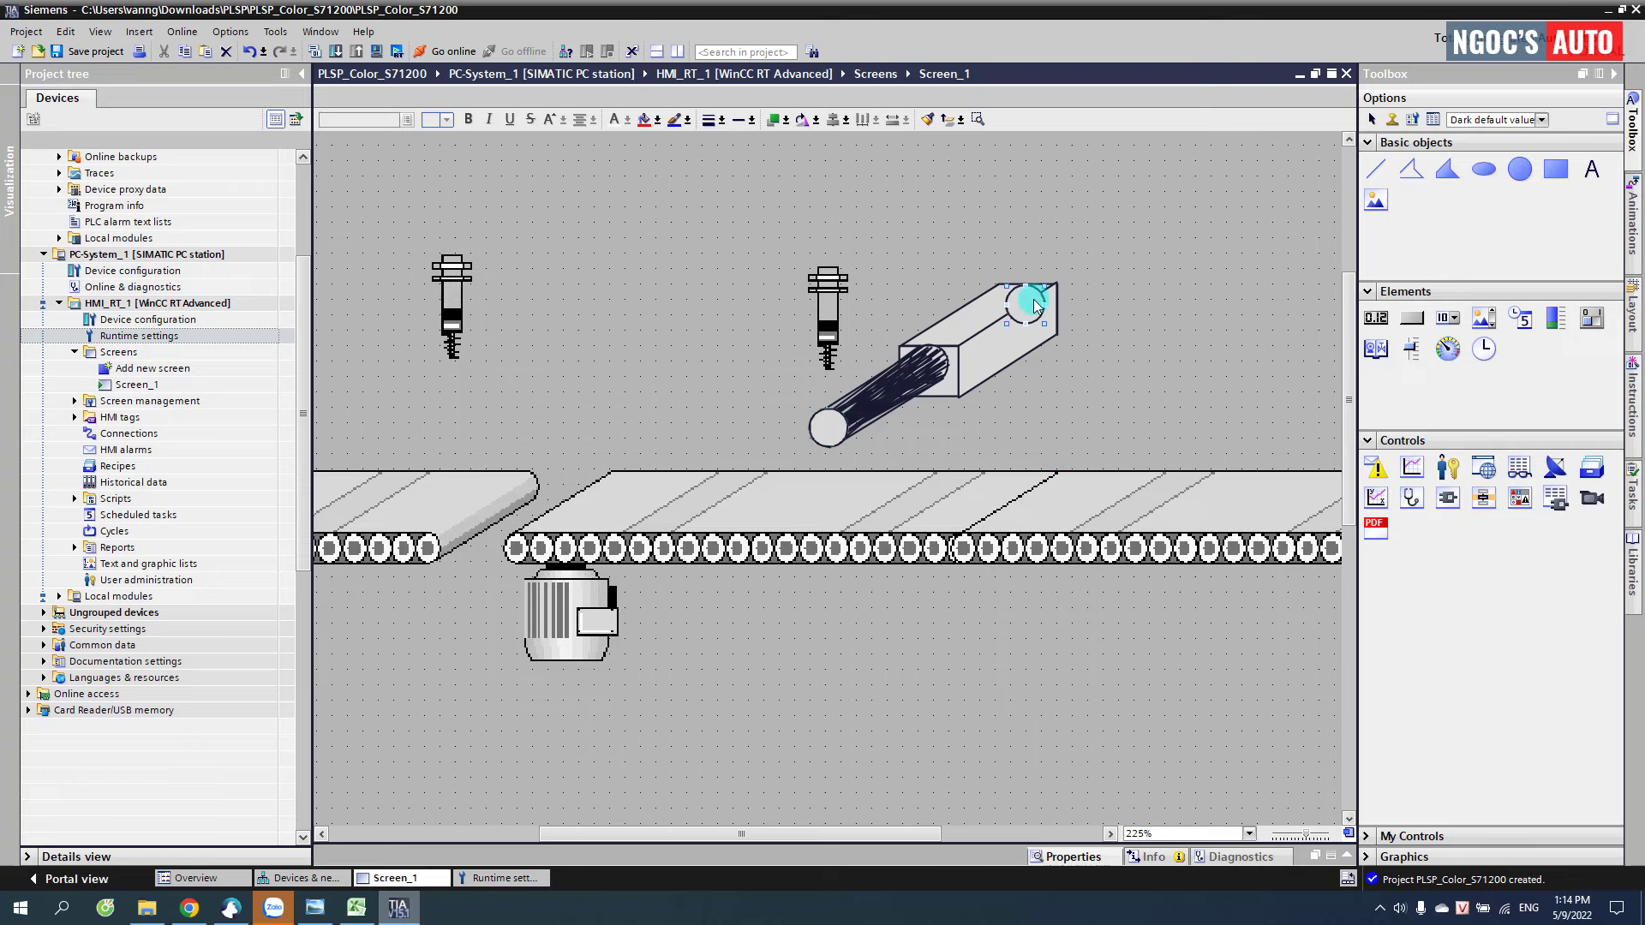
- Fill the circle at the rod's free end with orange (255, 102, 0)
right_click(826, 424)
left_click(869, 687)
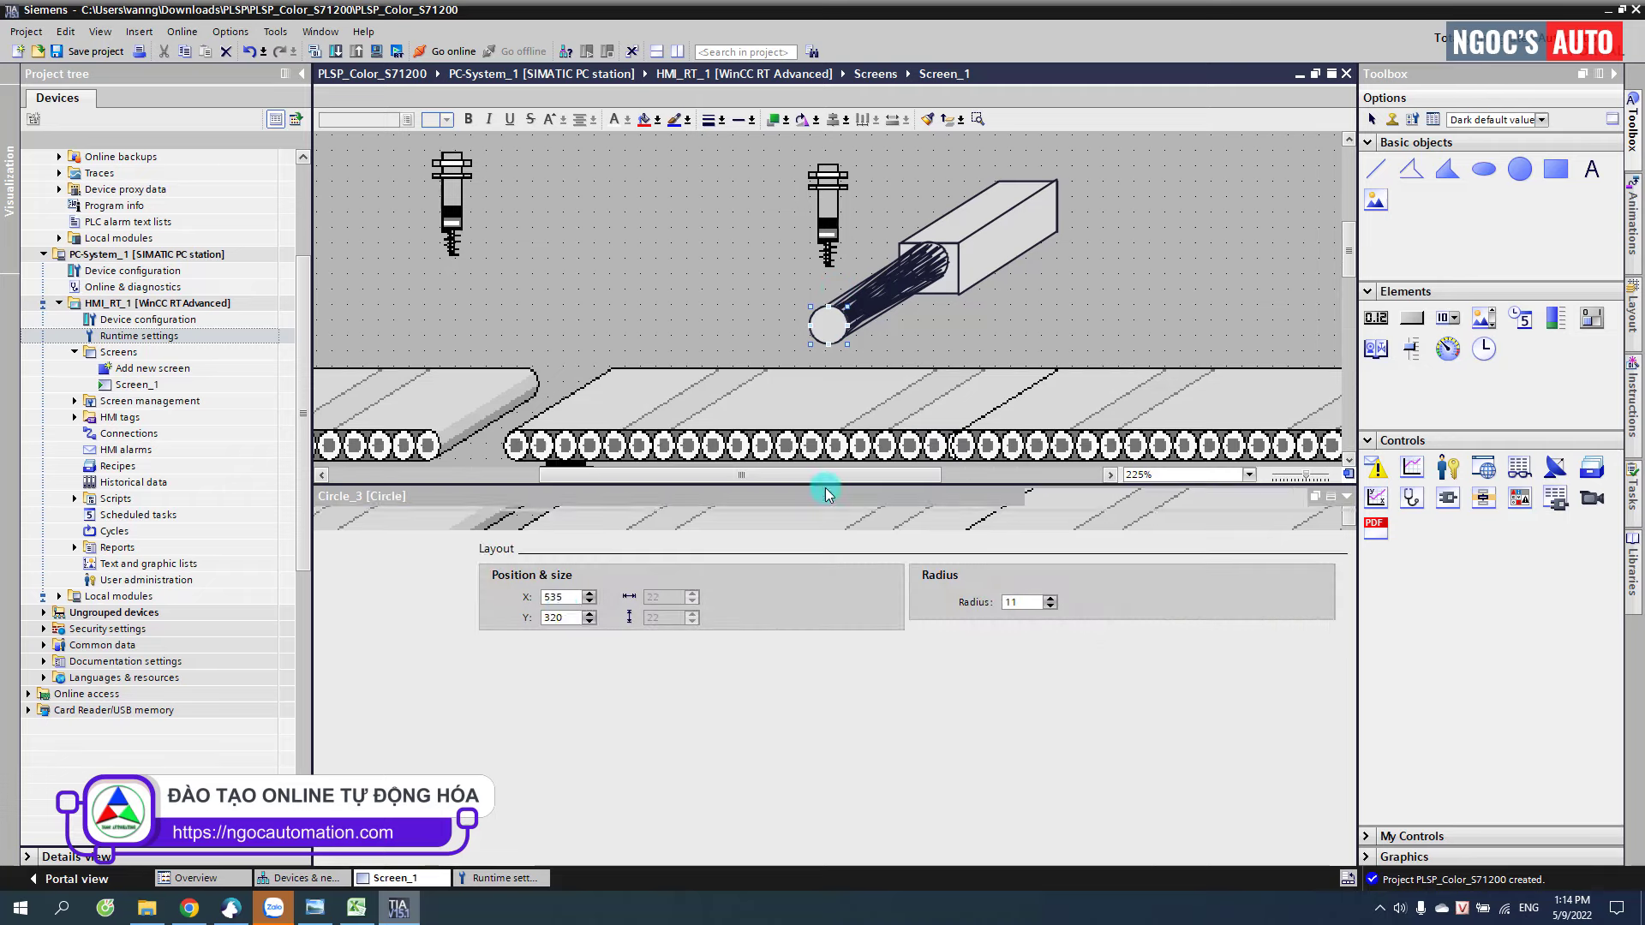
left_click(360, 569)
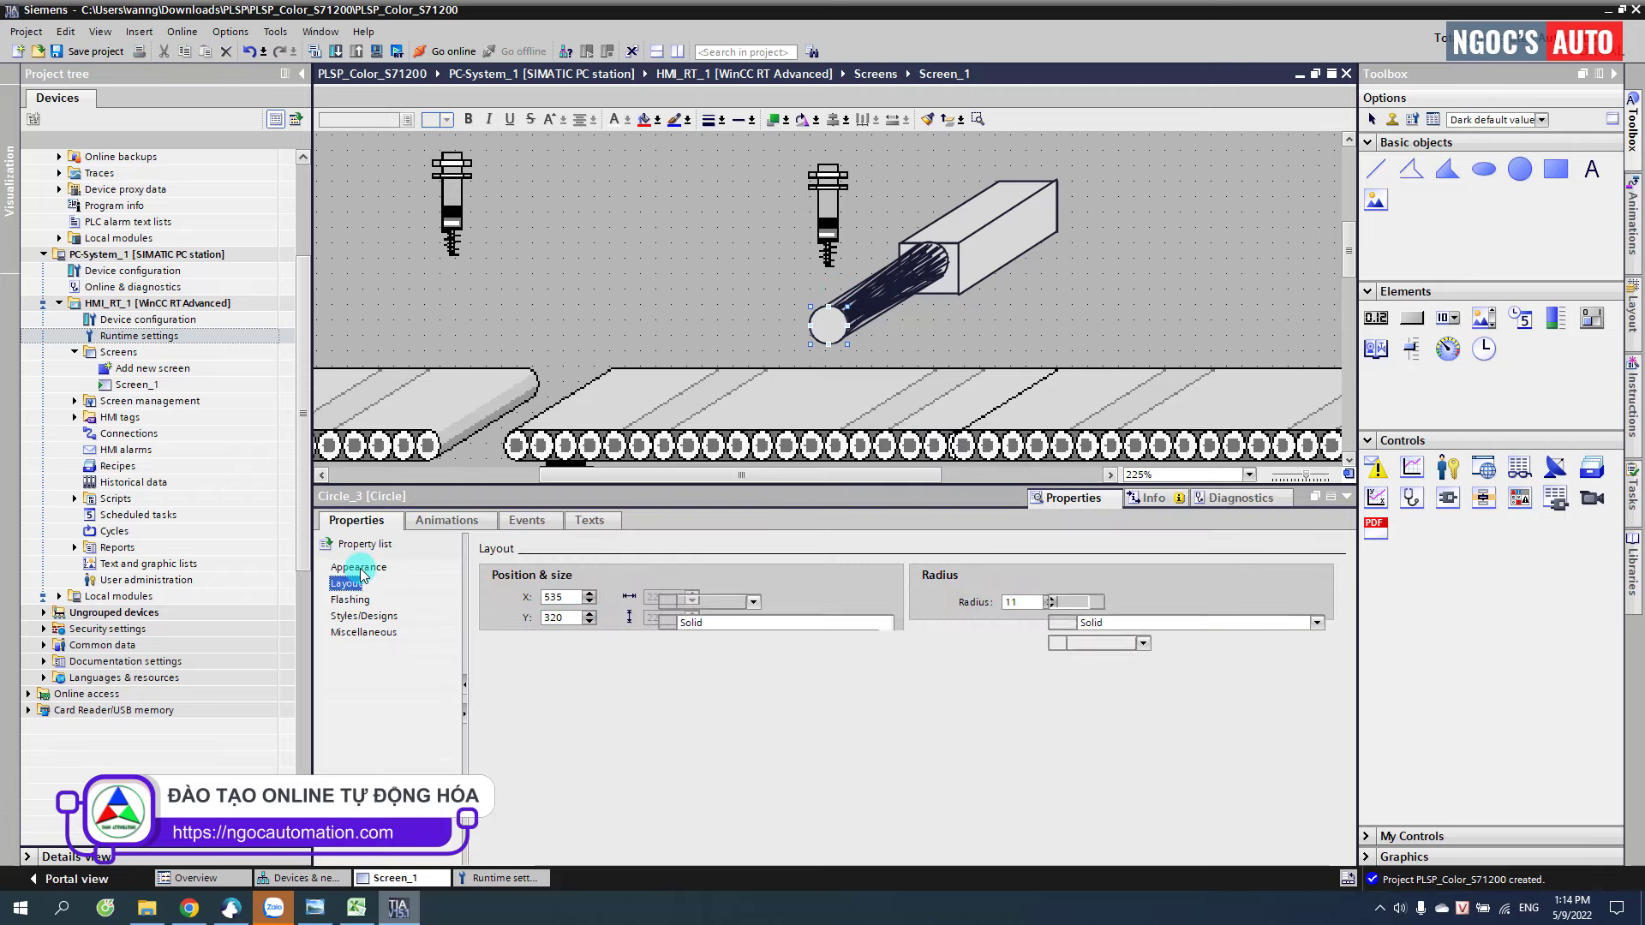
left_click(753, 603)
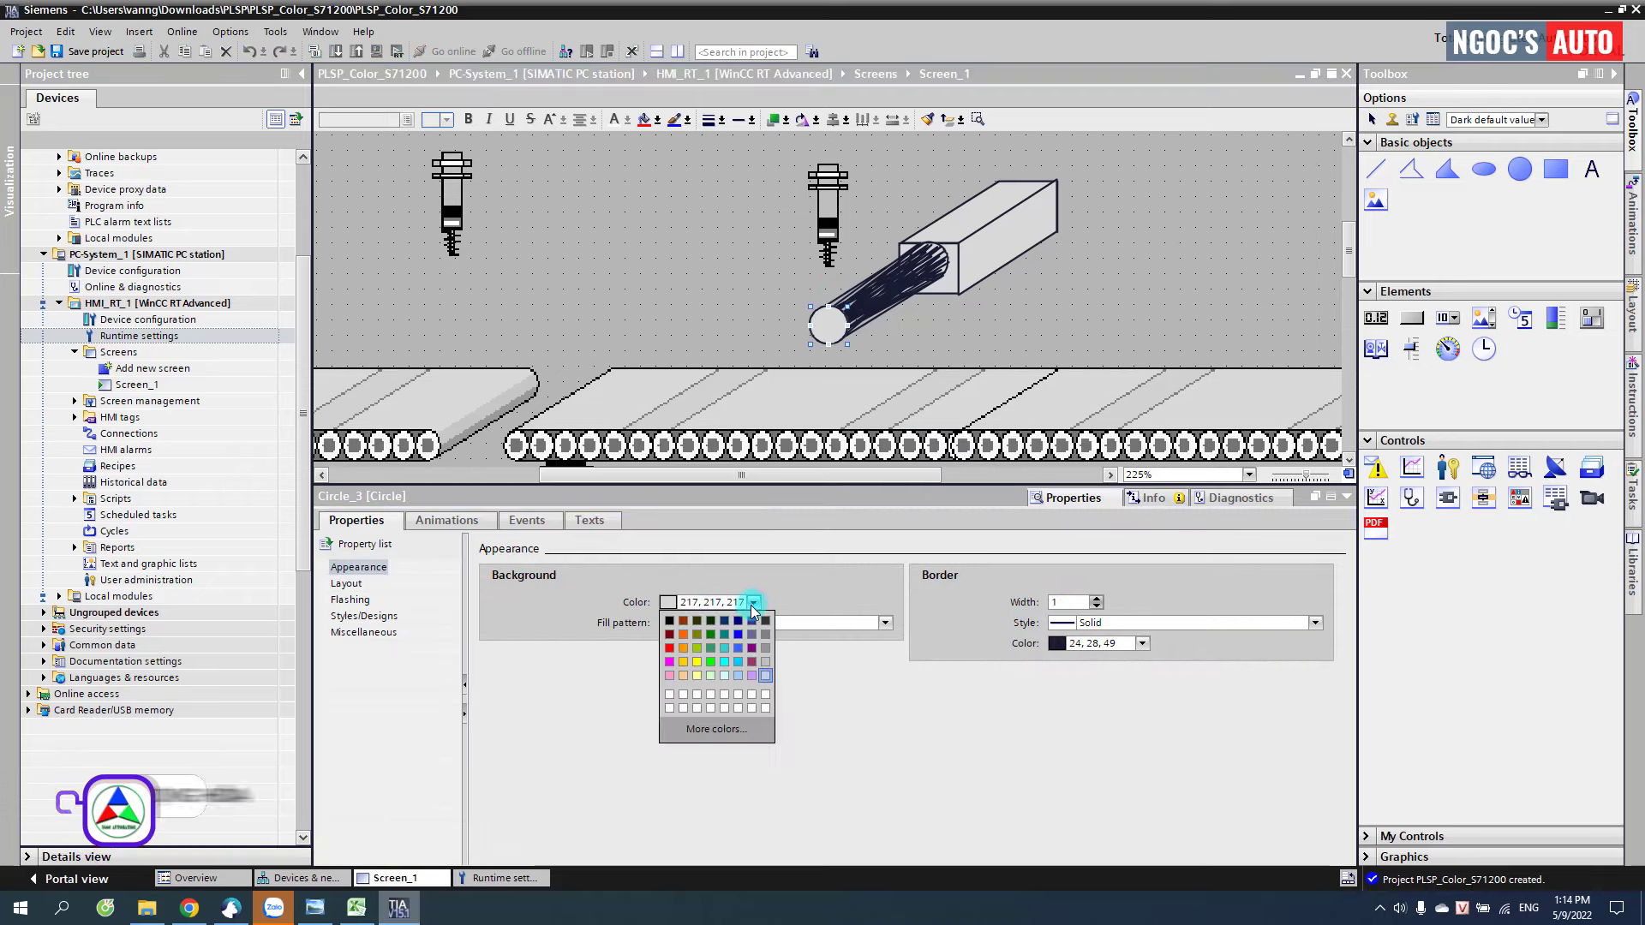
left_click(683, 637)
- Shift the rod and its end circle aside and fill the circle on the box's front face with orange (255, 102, 0)
left_click(905, 279)
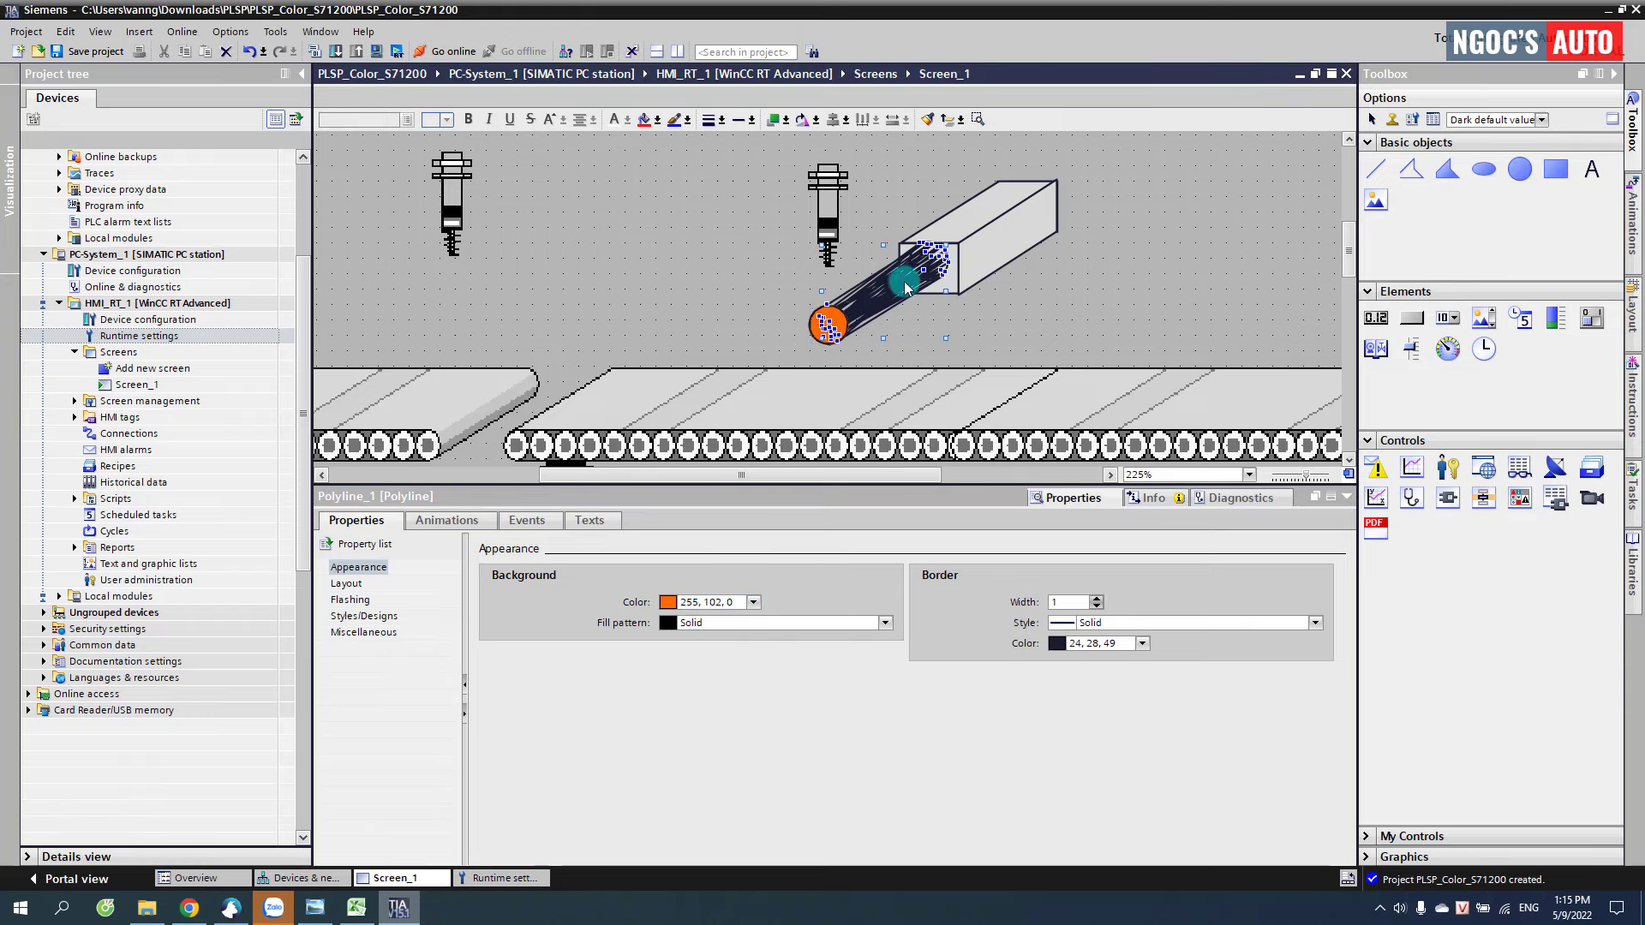
left_click_drag(847, 321, 785, 323)
left_click(930, 264)
left_click(753, 603)
left_click(682, 639)
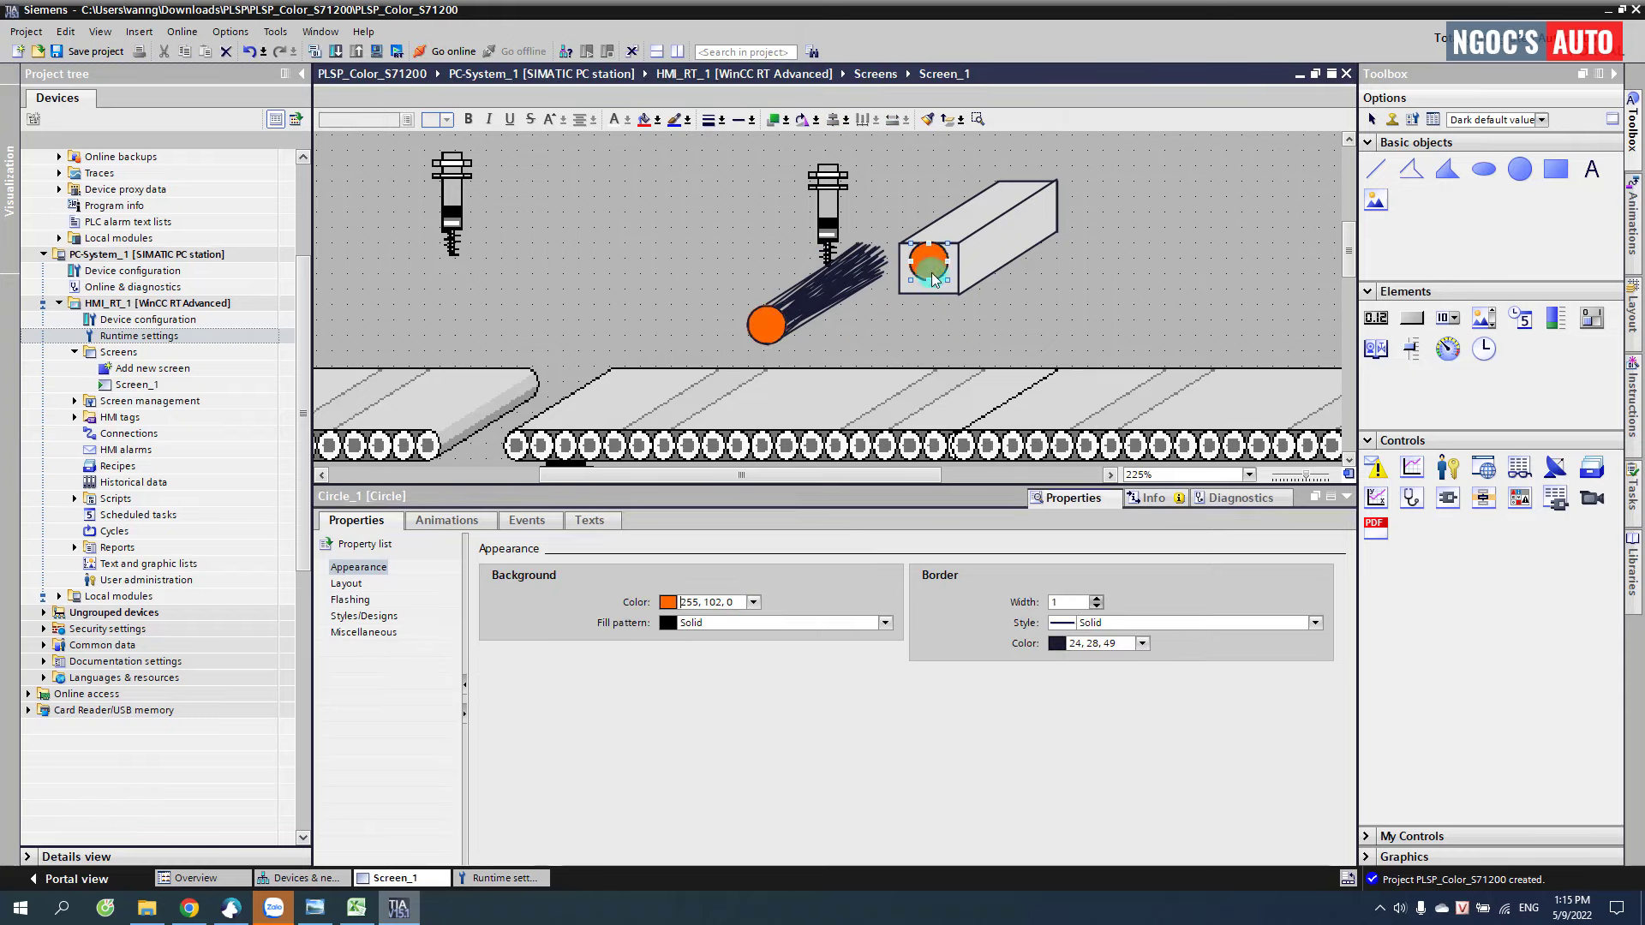
- Move the rod with its orange end circle back against the box's front circle and group the two parts
left_click(765, 333)
key("Right")
key("Right")
key("Right")
key("Right")
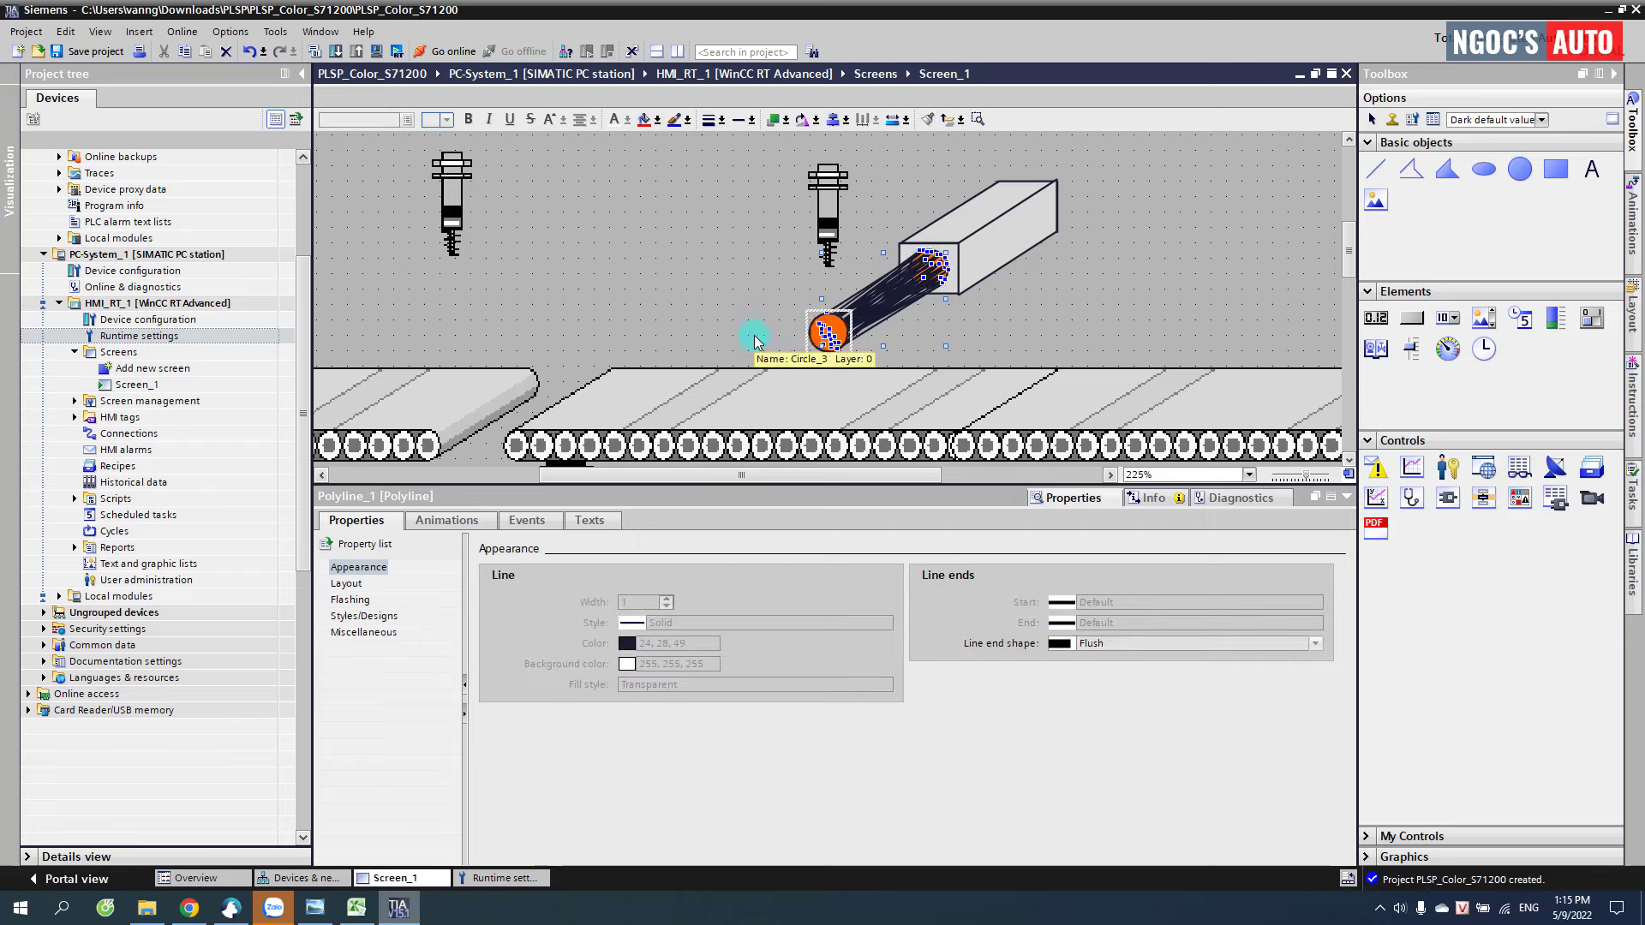
left_click(1066, 291)
left_click(906, 277)
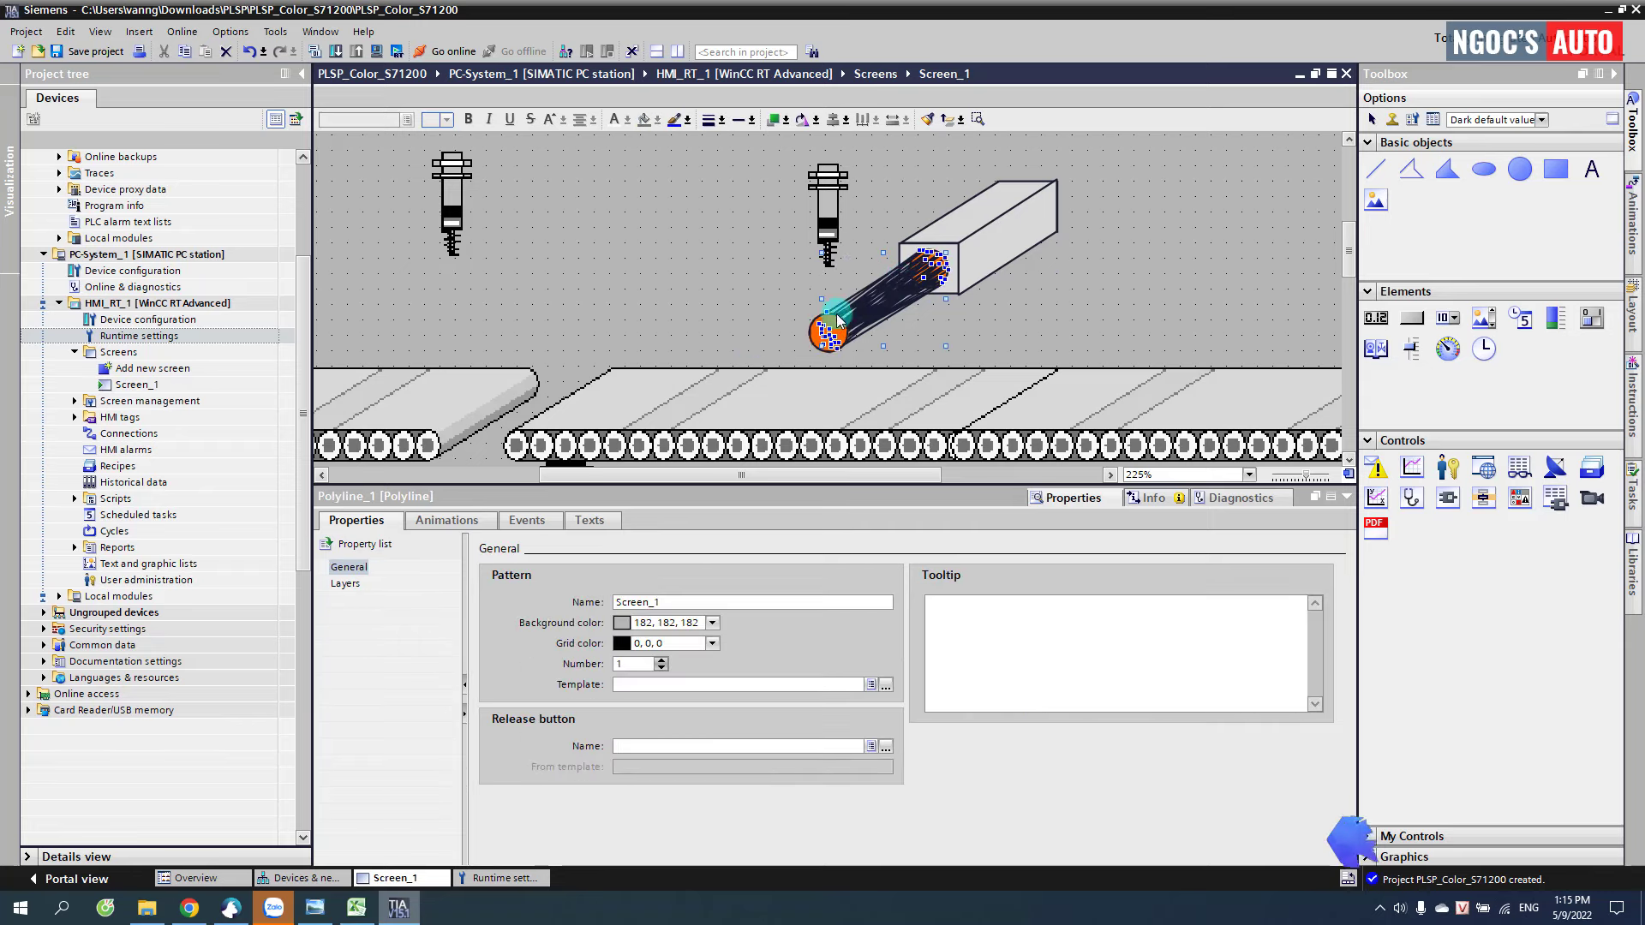
left_click(813, 335, "shift")
right_click(814, 339)
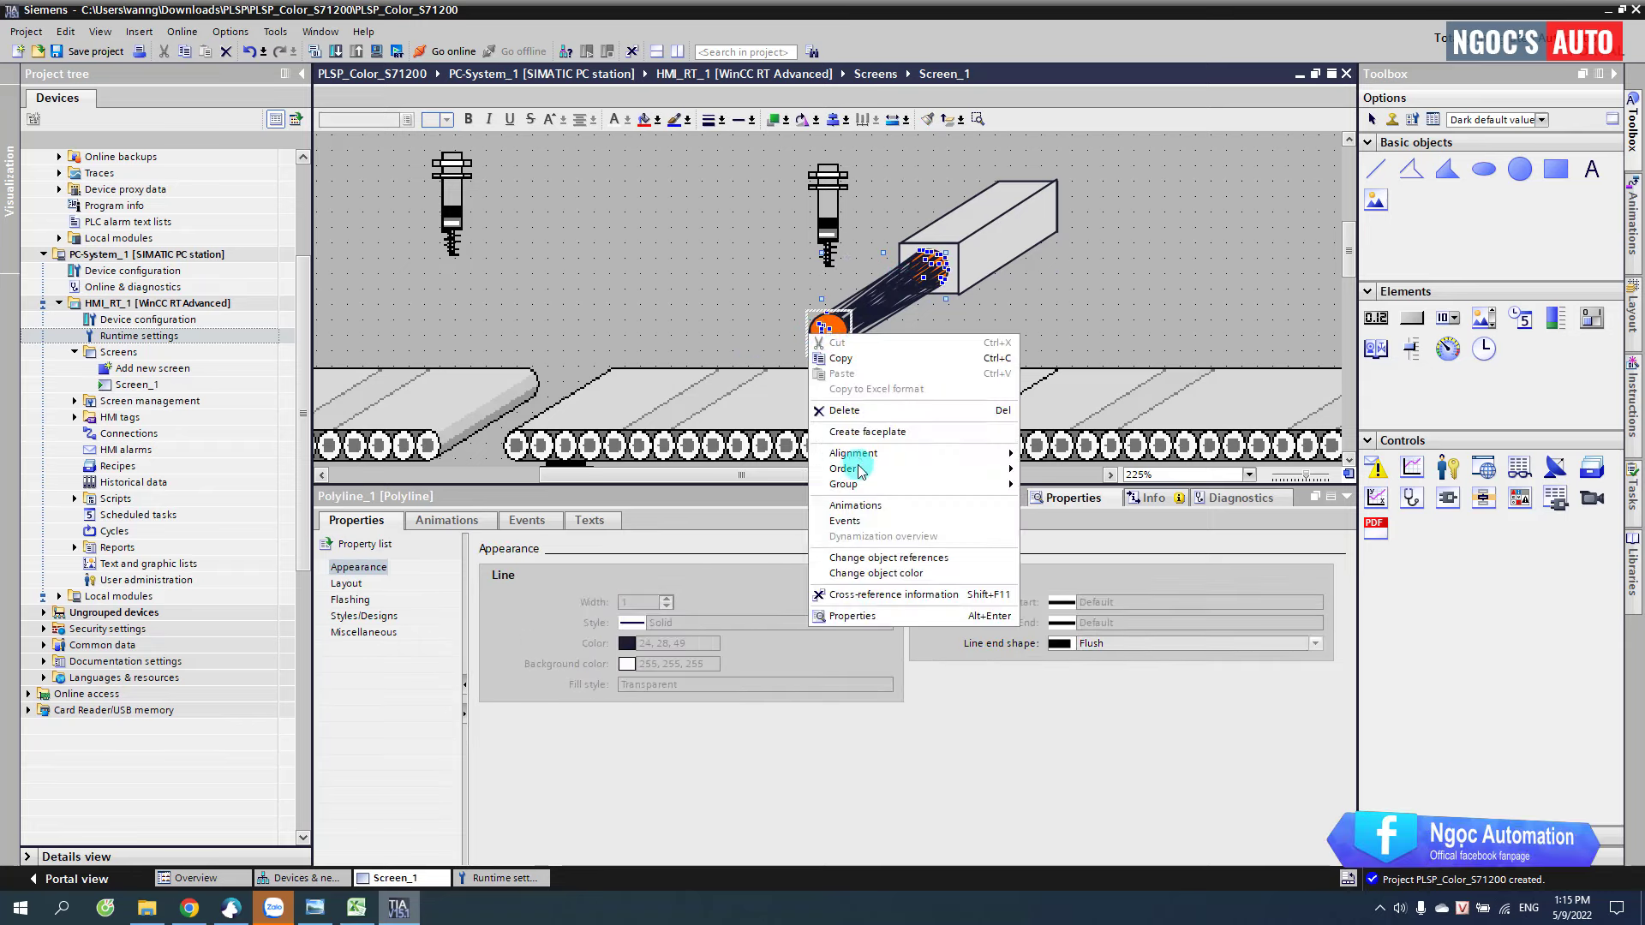
left_click(1043, 483)
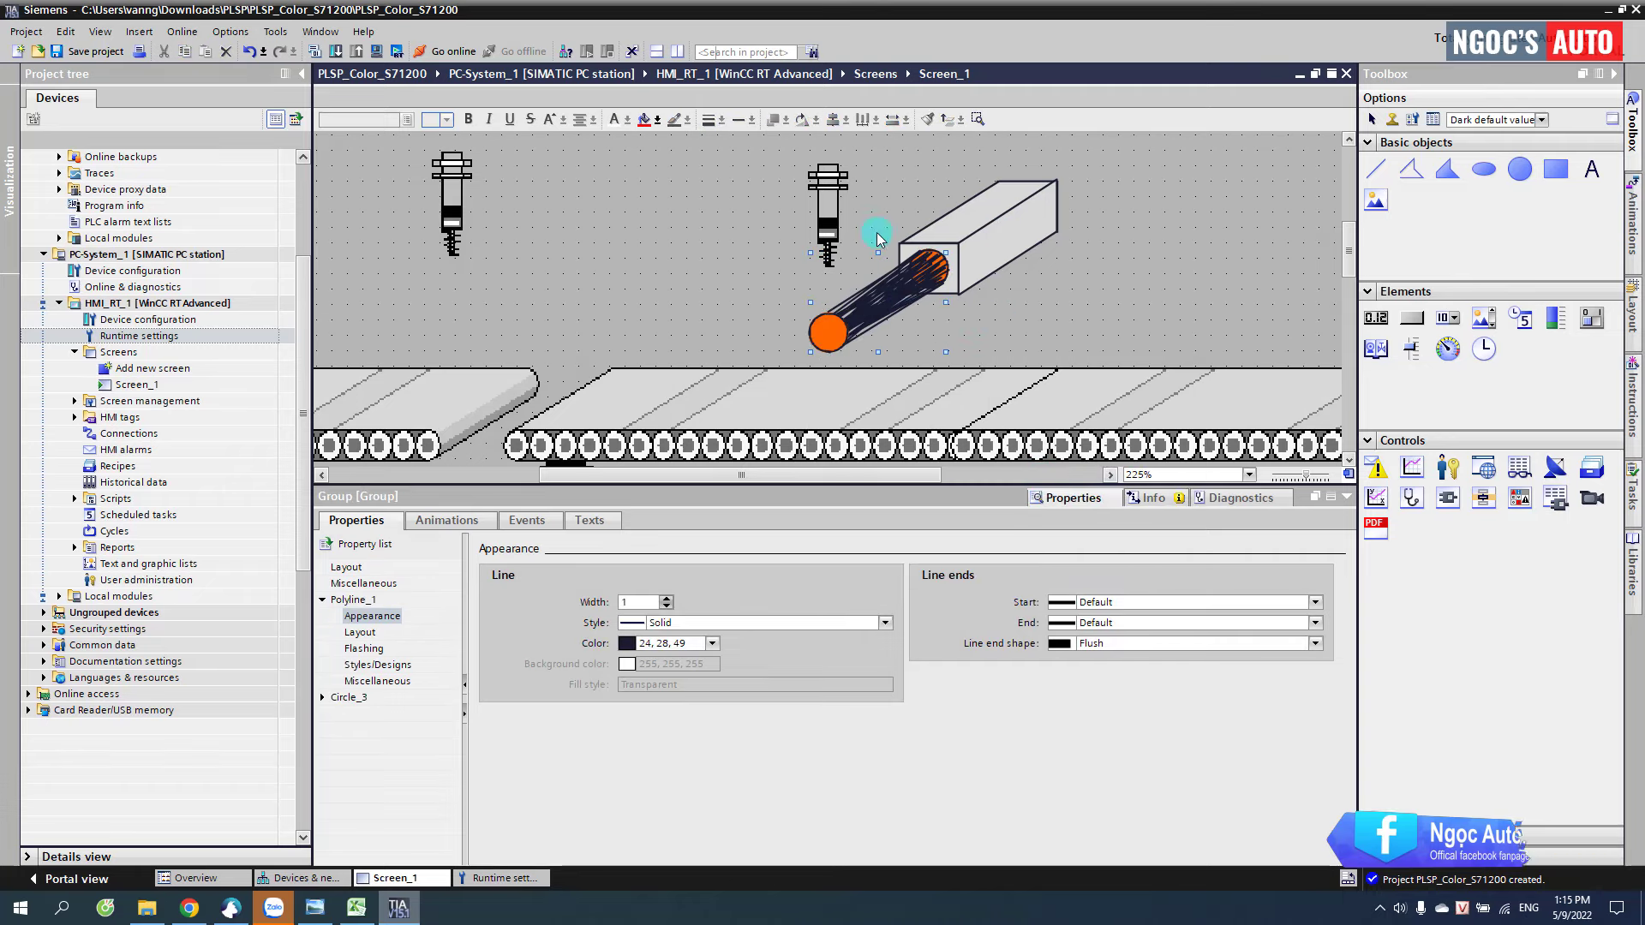
- Group the box's rectangles, face polygons and front circle into one object
scroll(1120, 178, "up", 3)
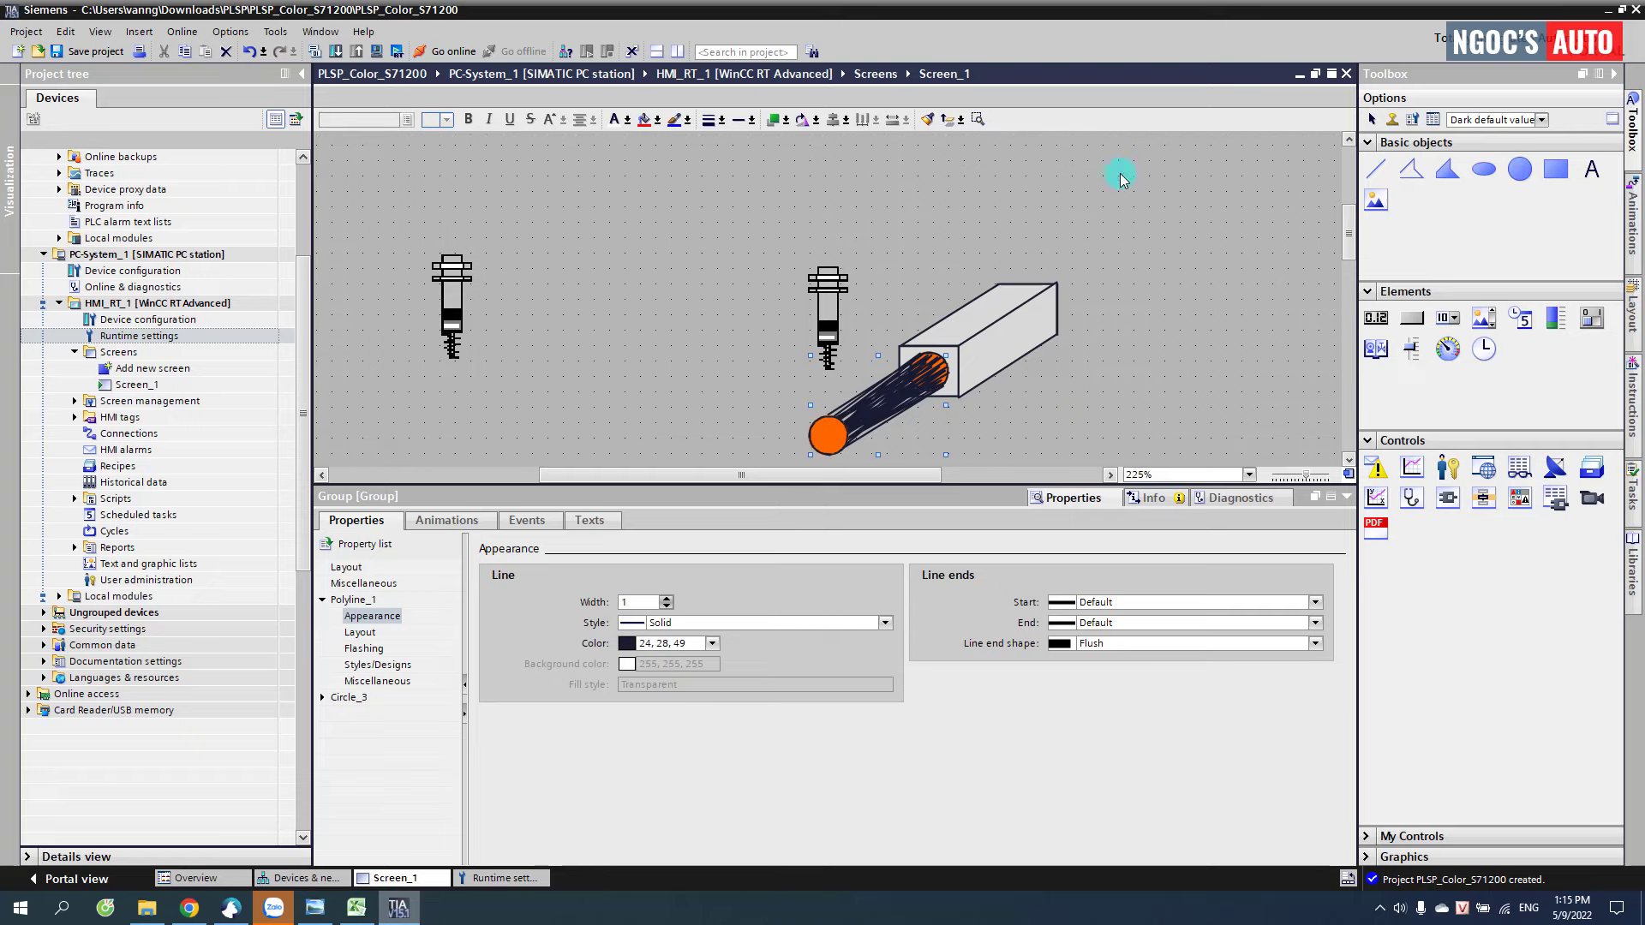
left_click_drag(865, 218, 1153, 427)
right_click(1032, 322)
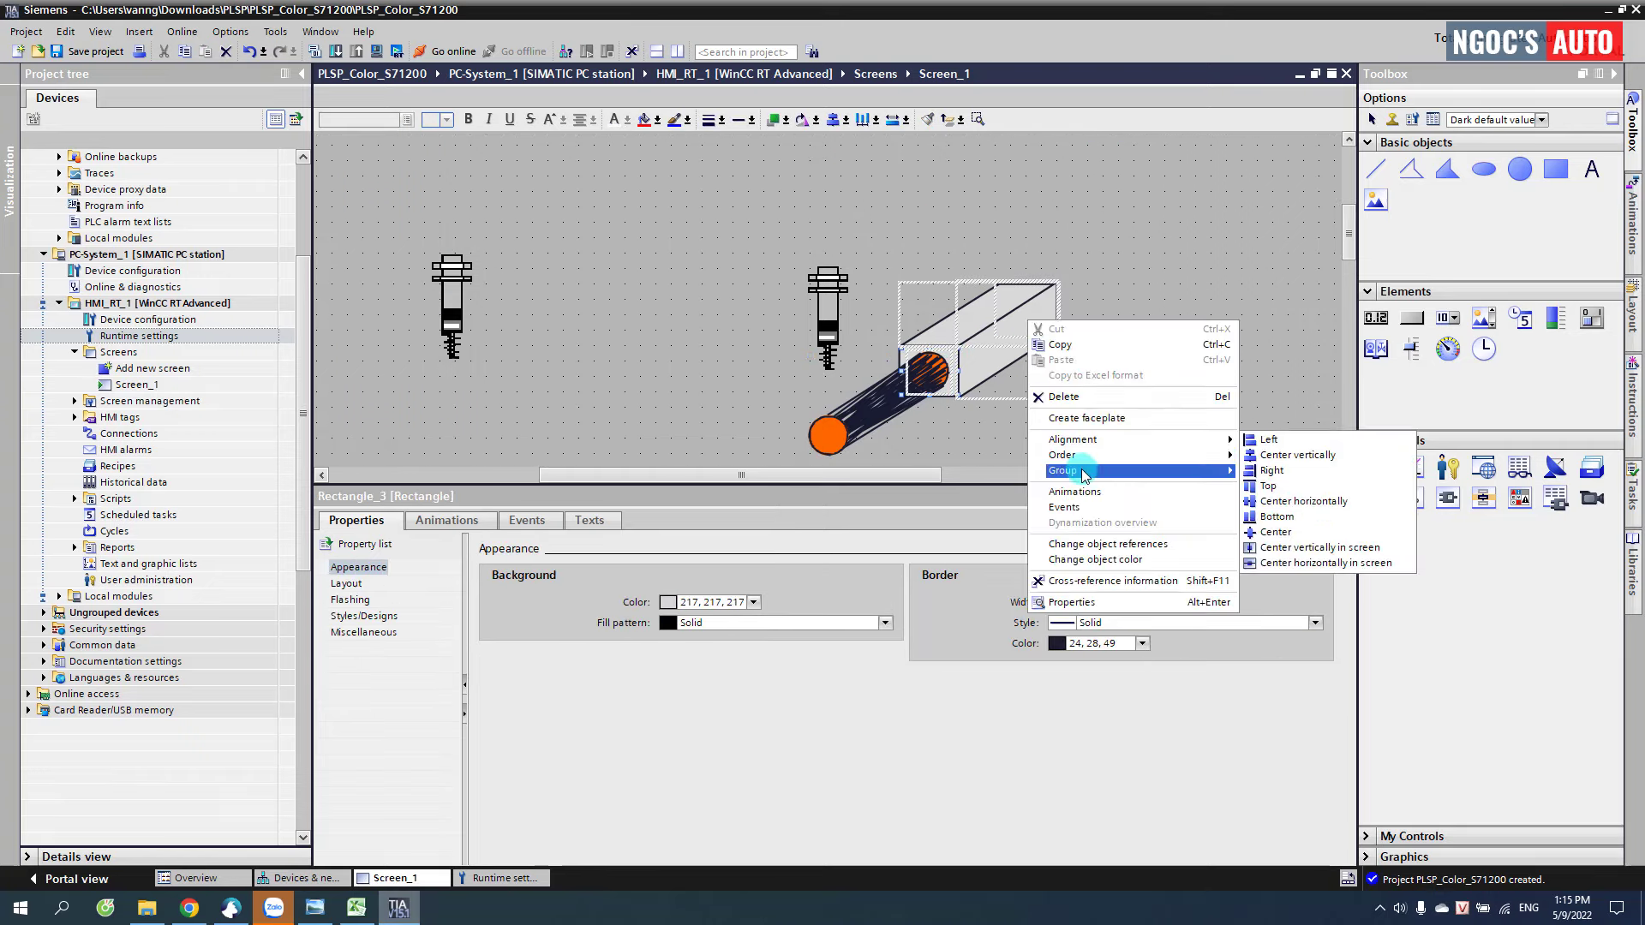
mouse_move(1084, 470)
left_click(1261, 472)
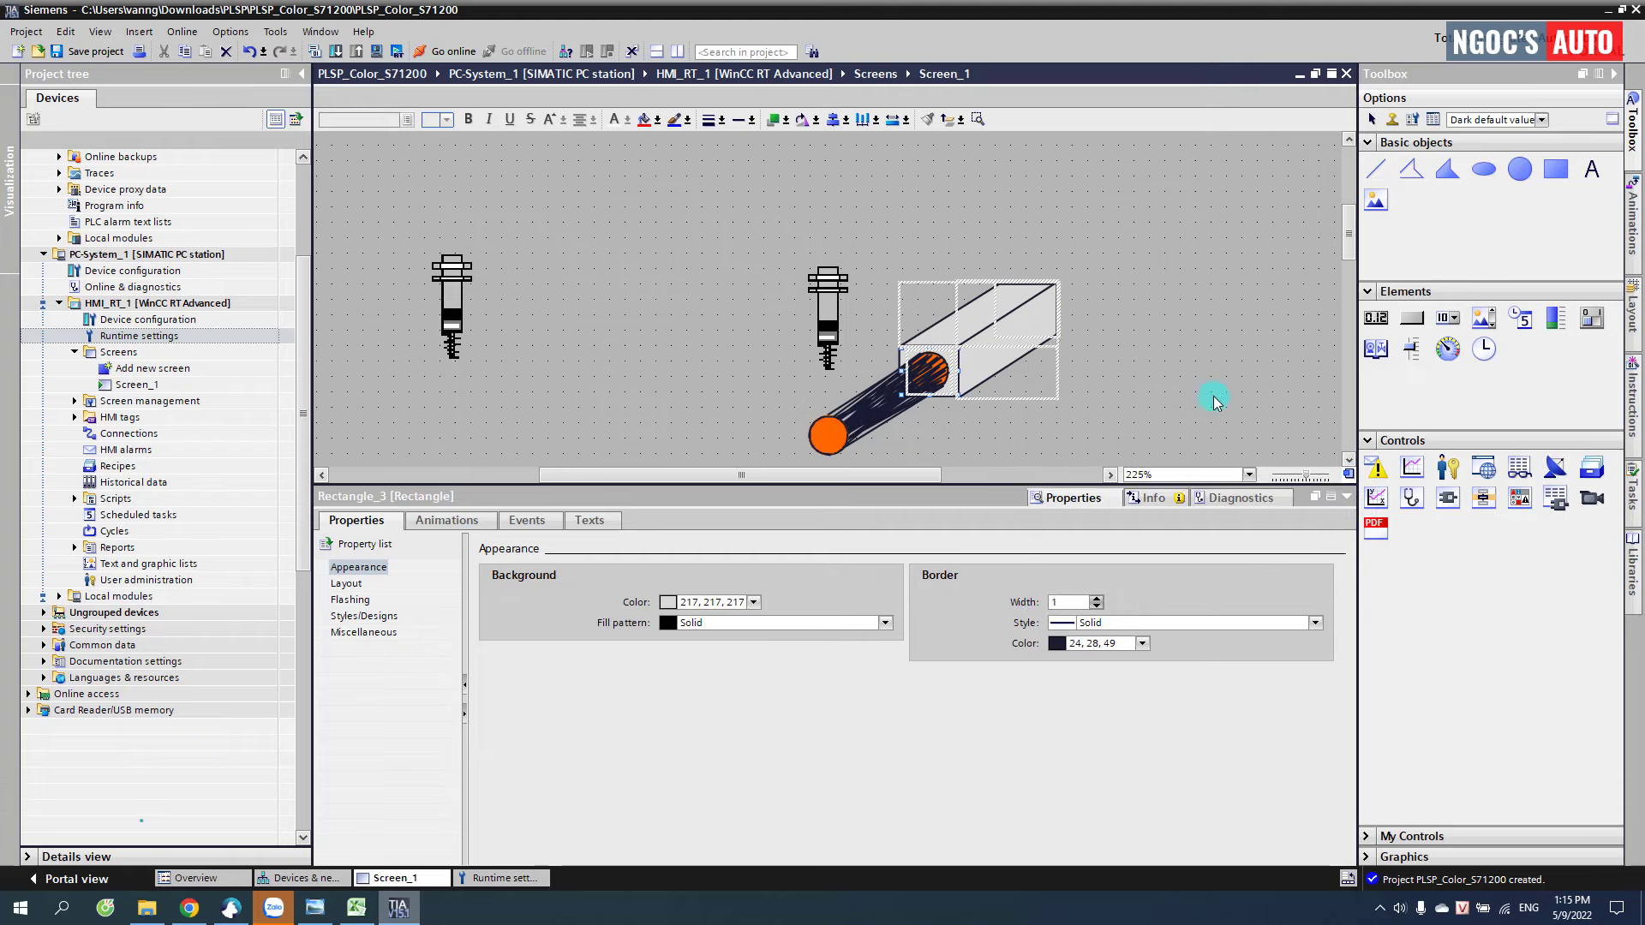
- Replace the rod group with a pasted copy at the same position so that it lies in front of the box
left_click(858, 428)
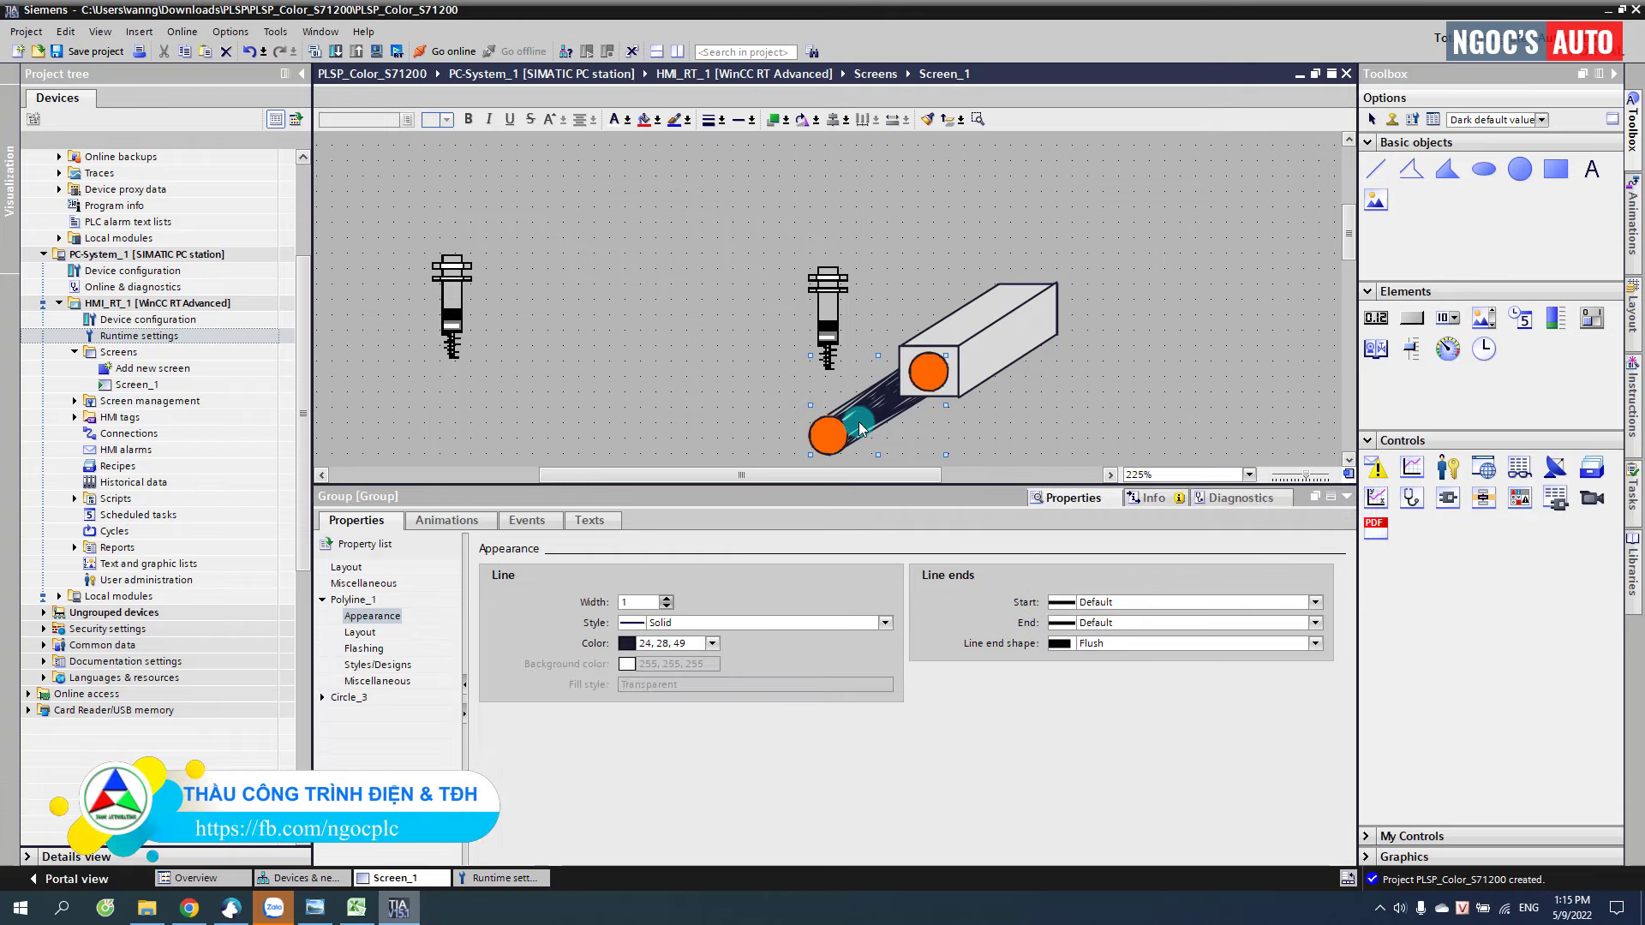
key("ctrl+v")
key("Up")
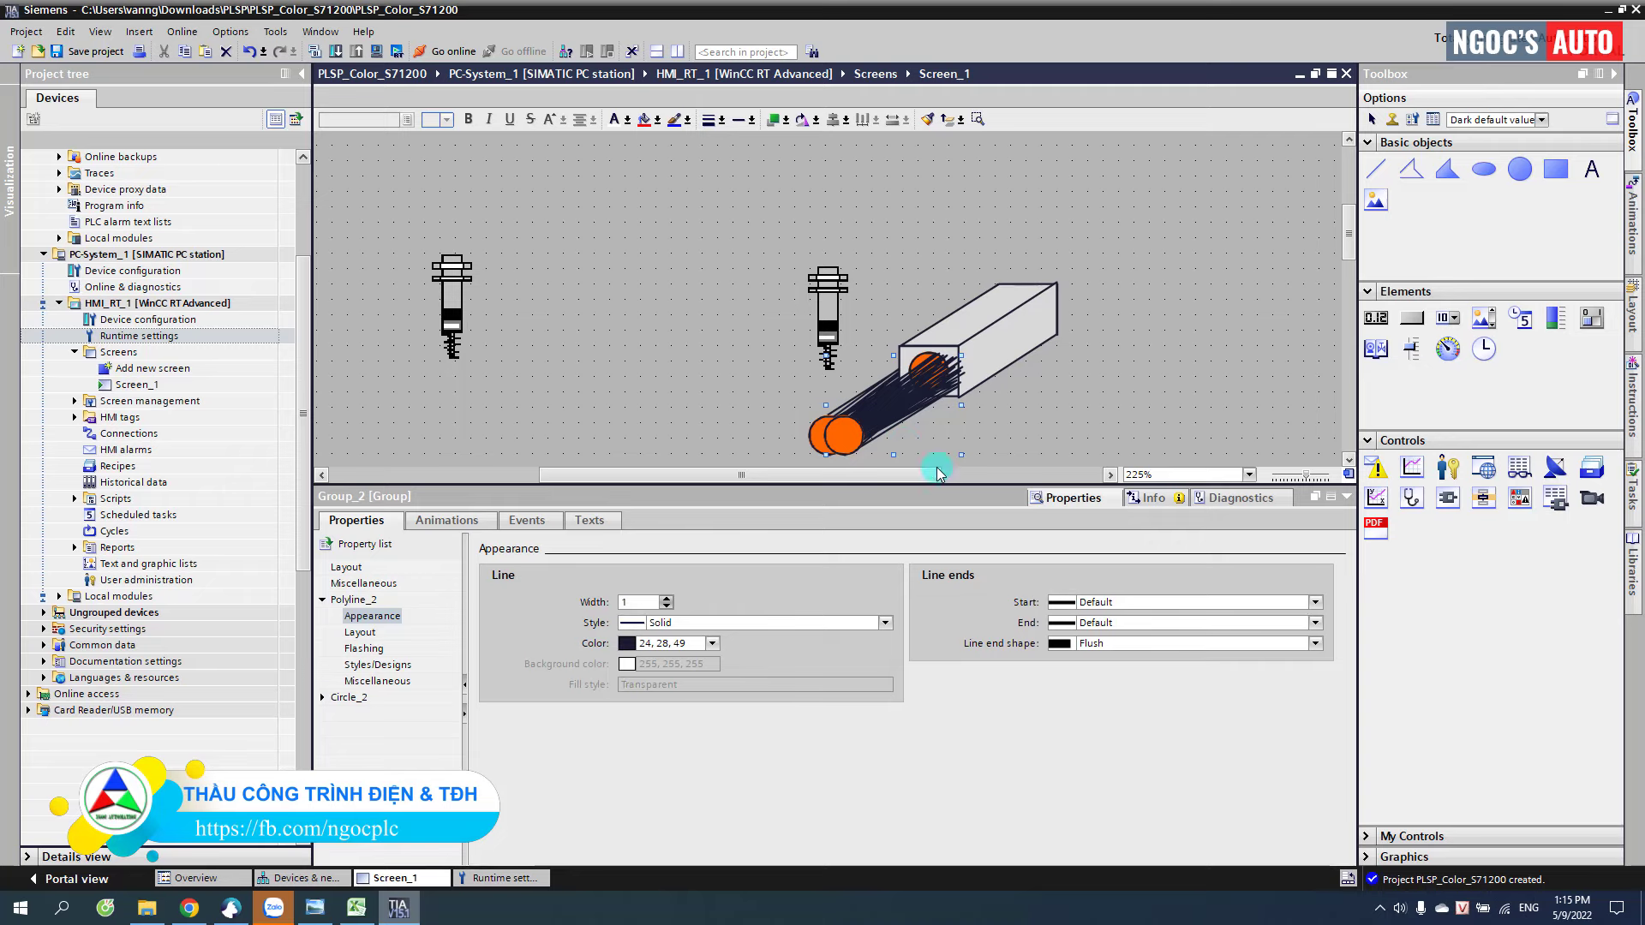
left_click(812, 443)
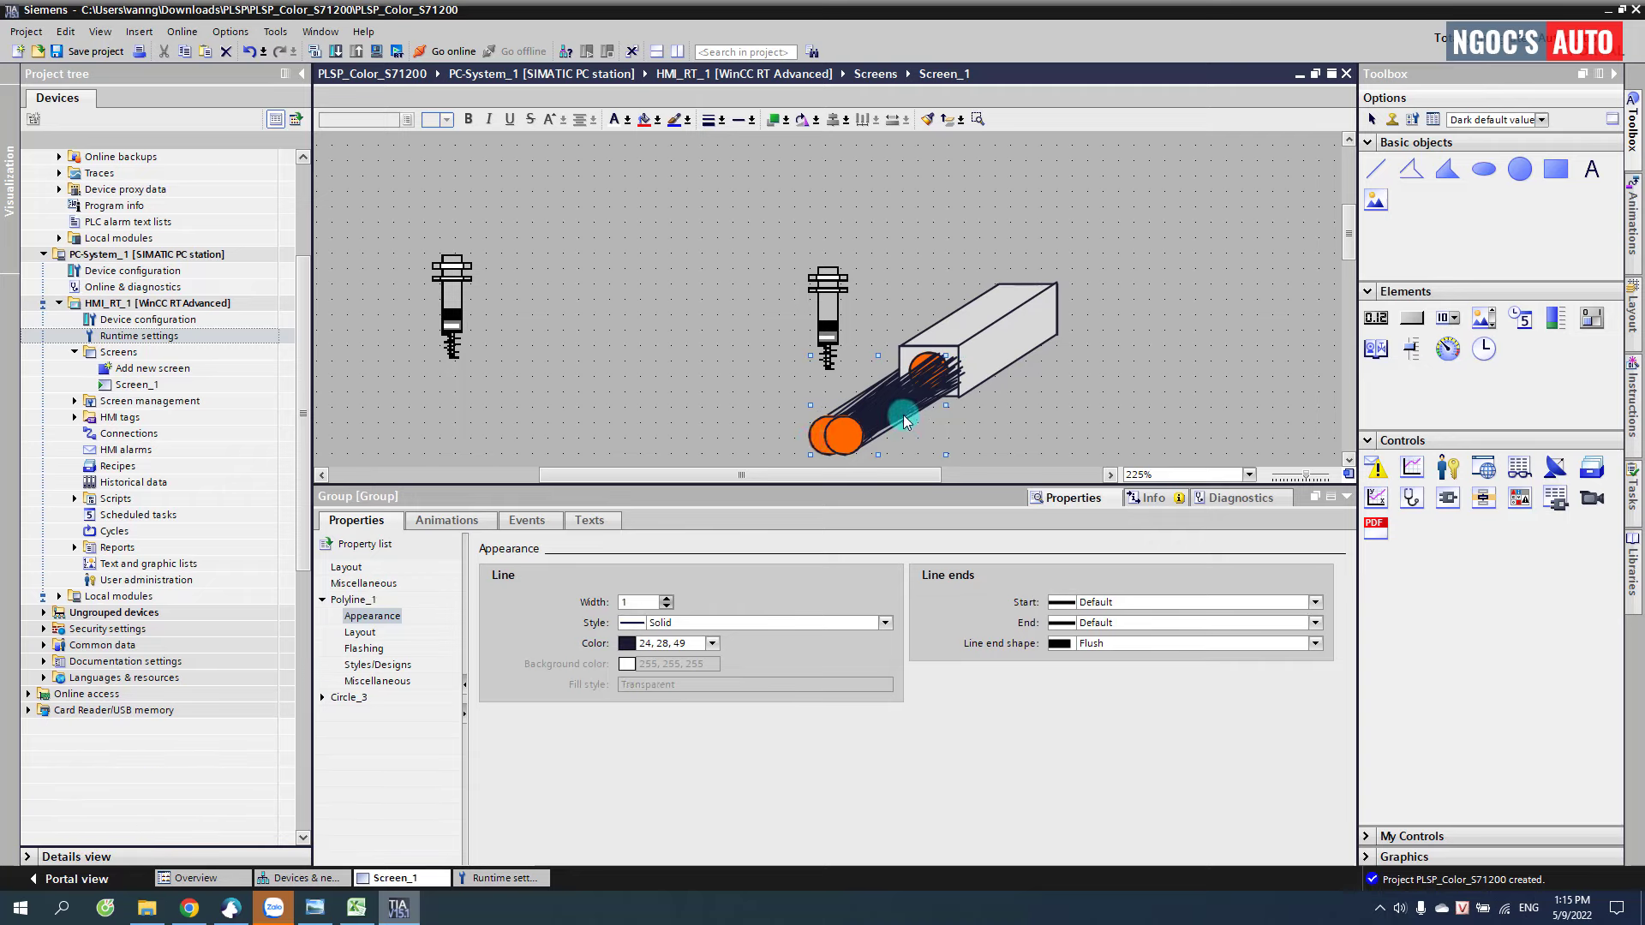
key("Delete")
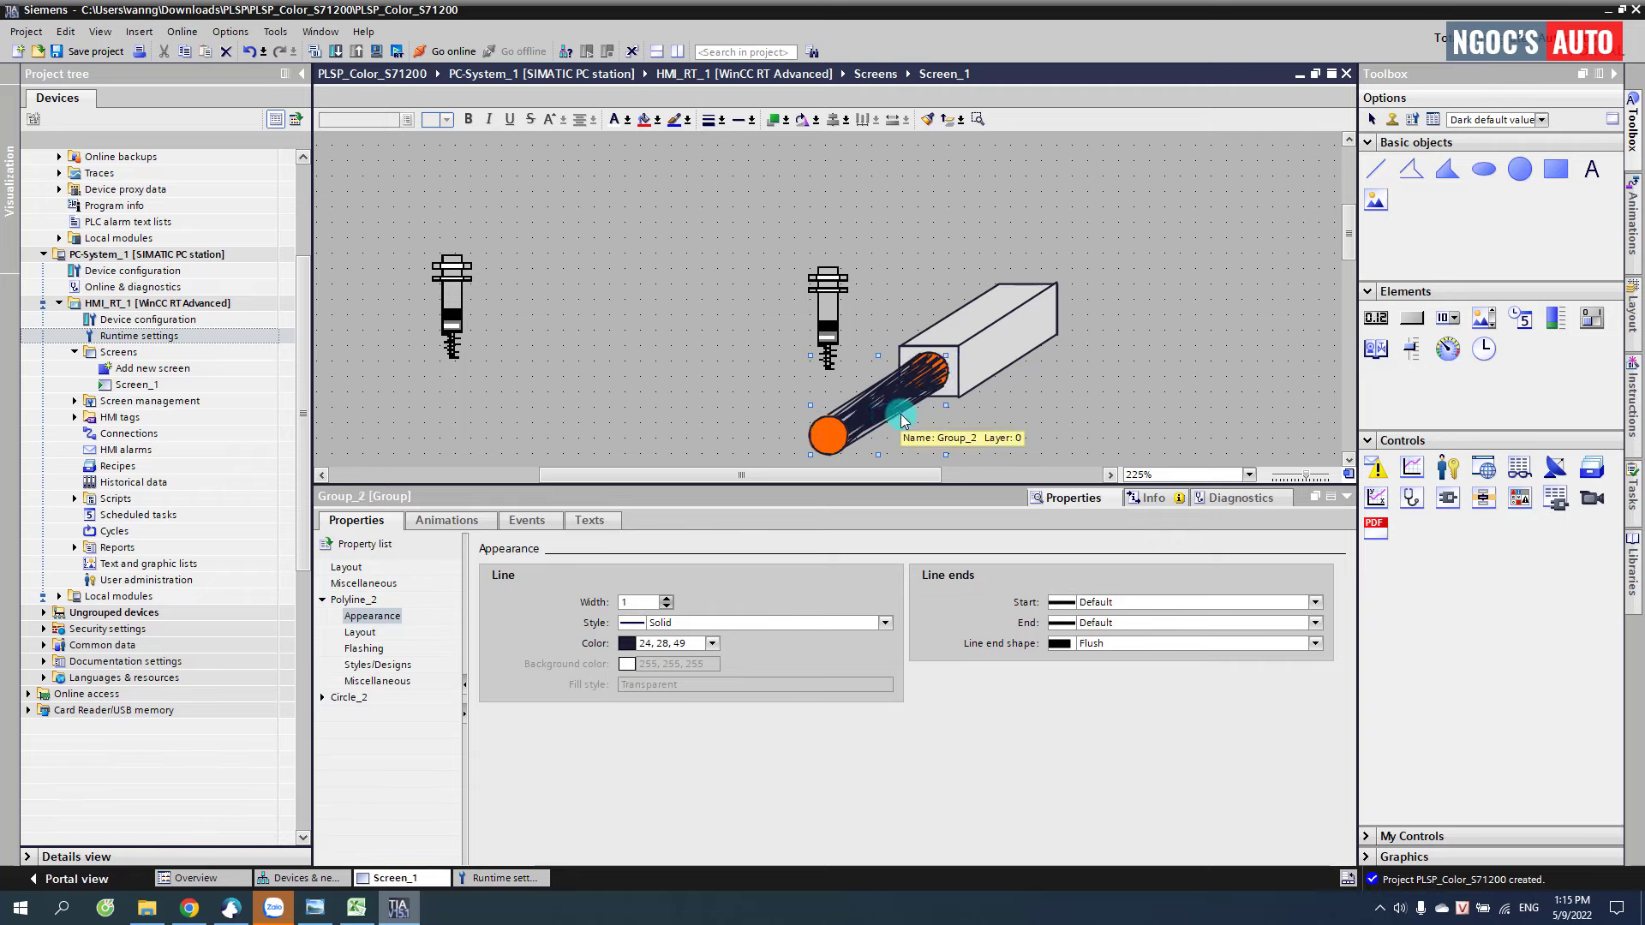
- Draw a flat rectangle over a few rollers on the front edge of the second conveyor, below the rod
scroll(937, 331, "down", 3)
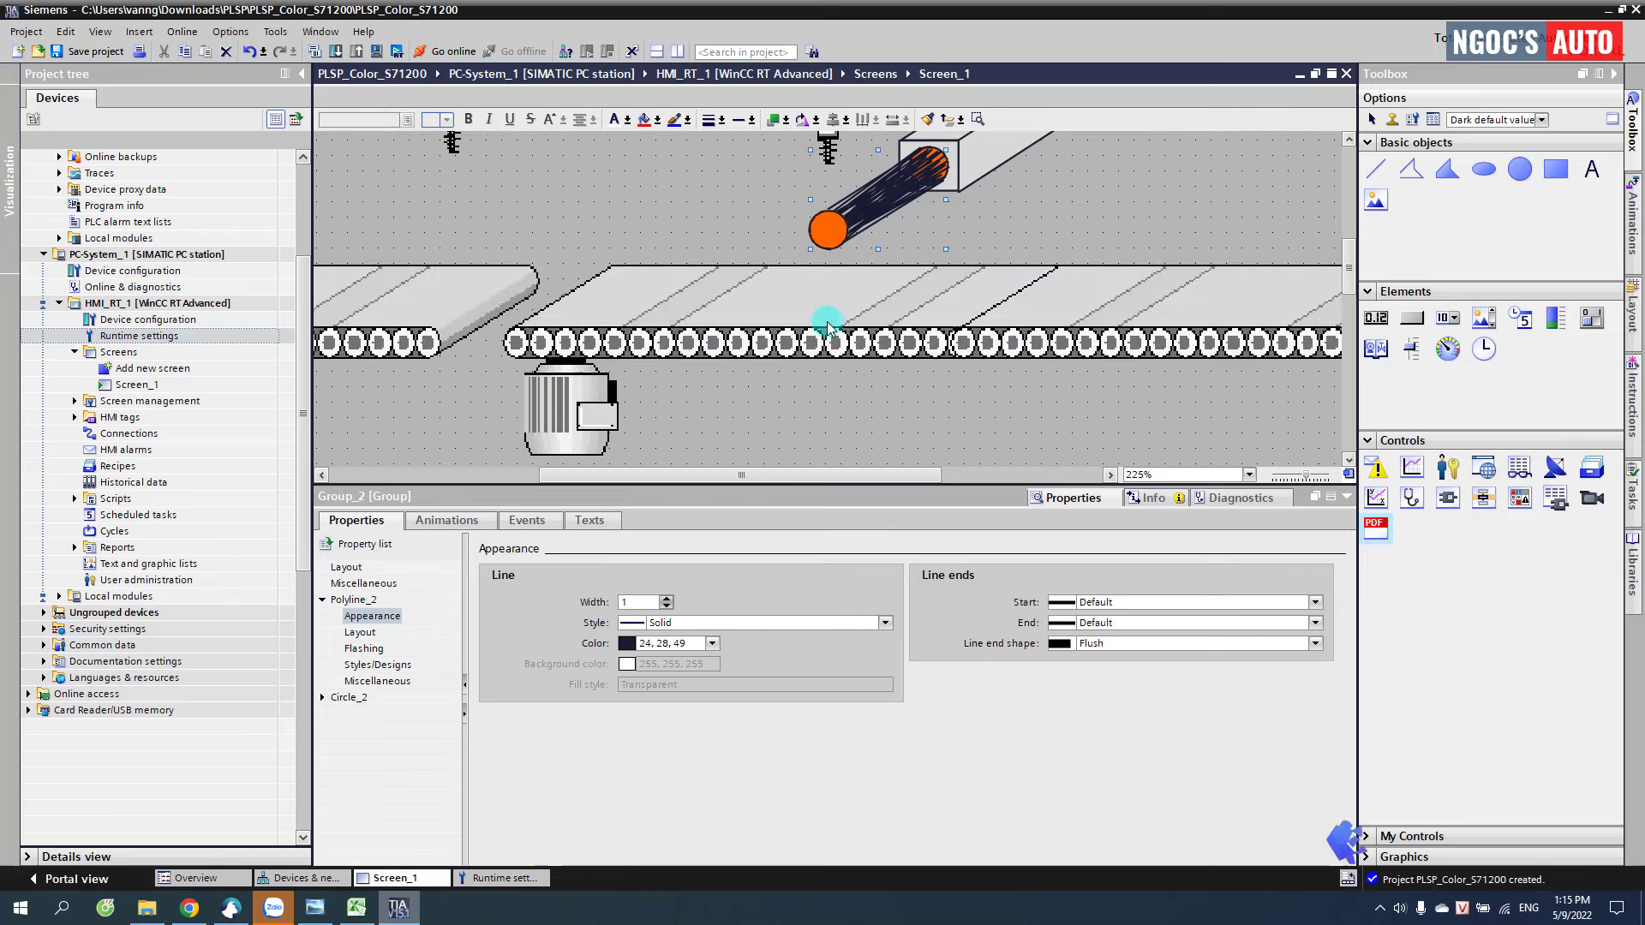
scroll(829, 291, "down", 3, "ctrl")
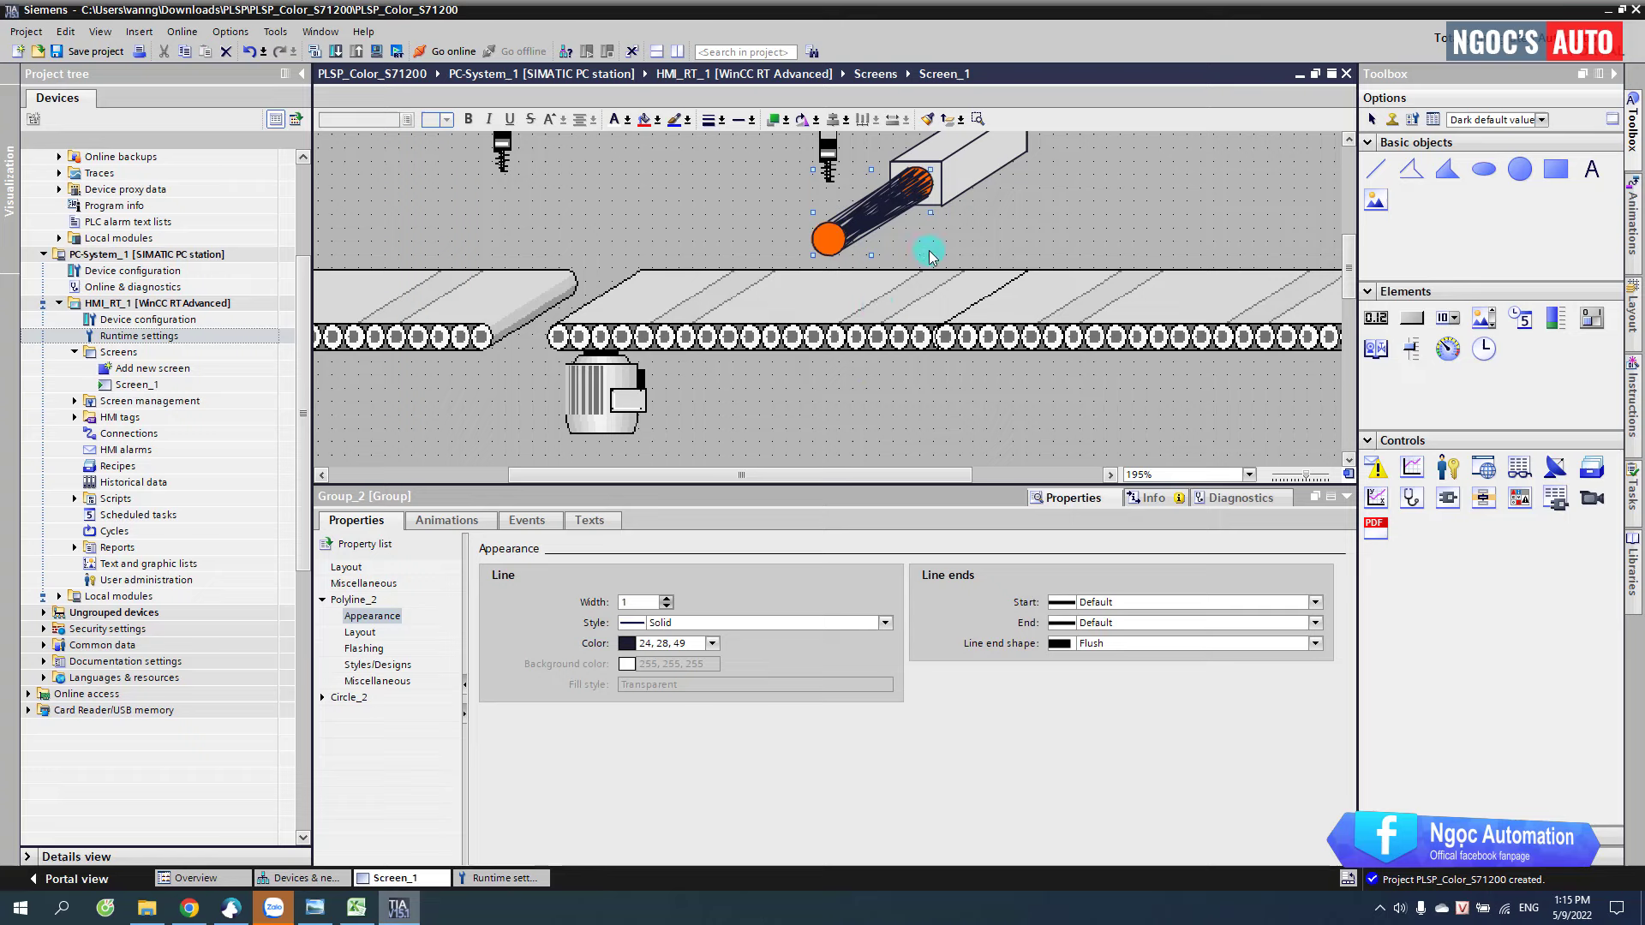
scroll(932, 256, "up", 3)
scroll(891, 249, "down", 3)
scroll(895, 231, "up", 2)
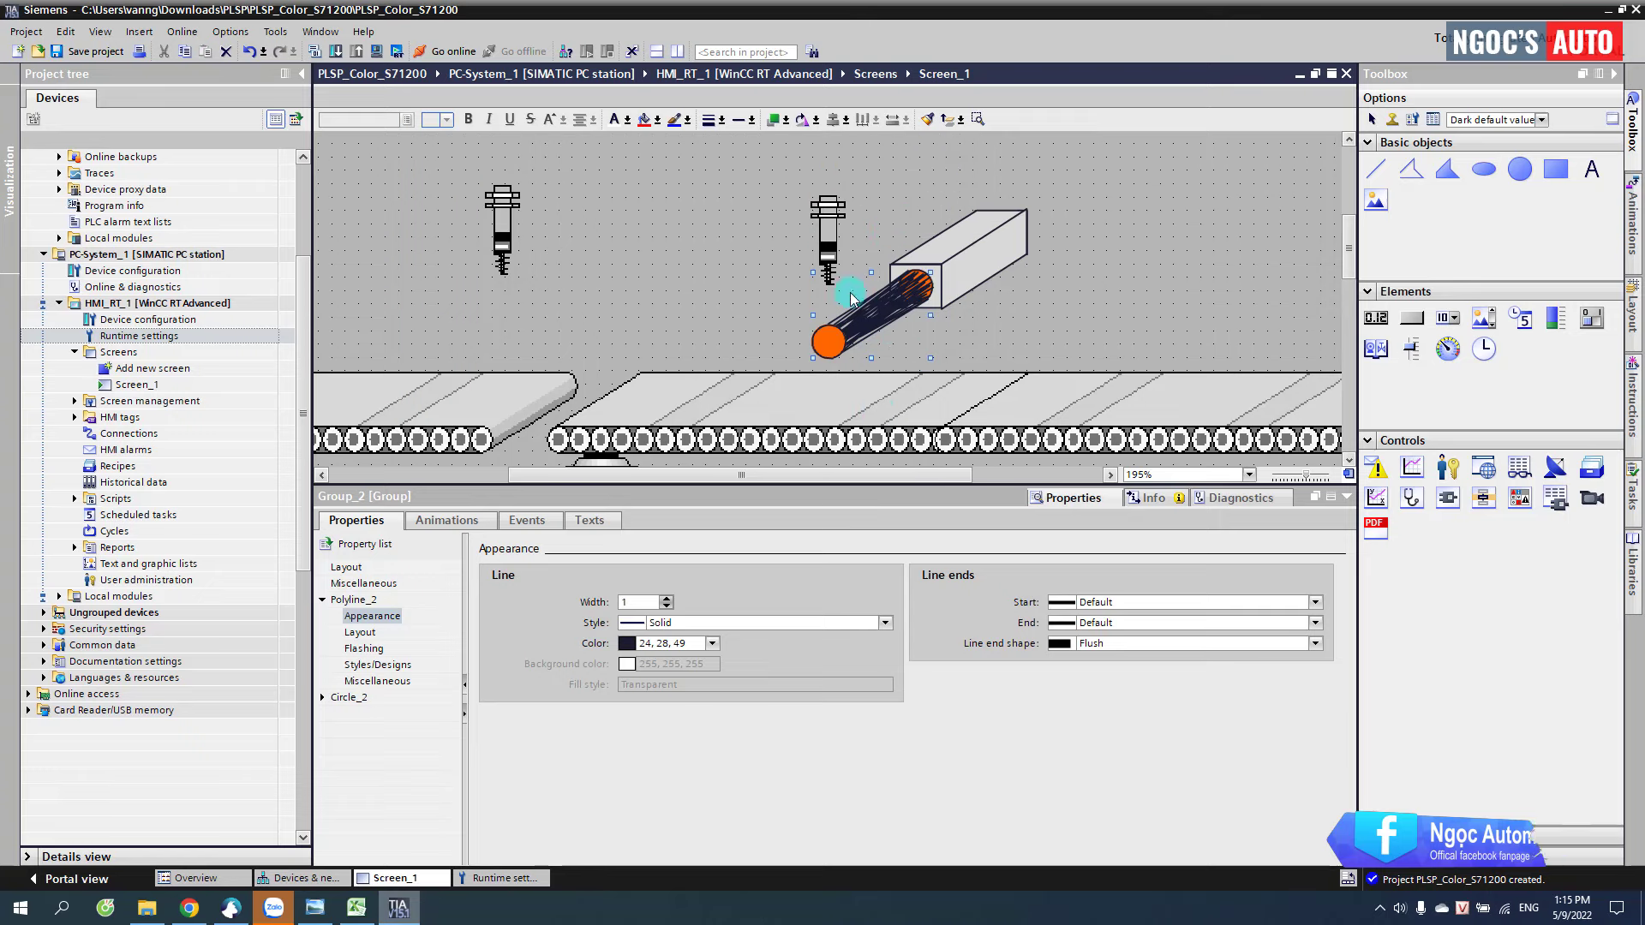
scroll(857, 287, "down", 2)
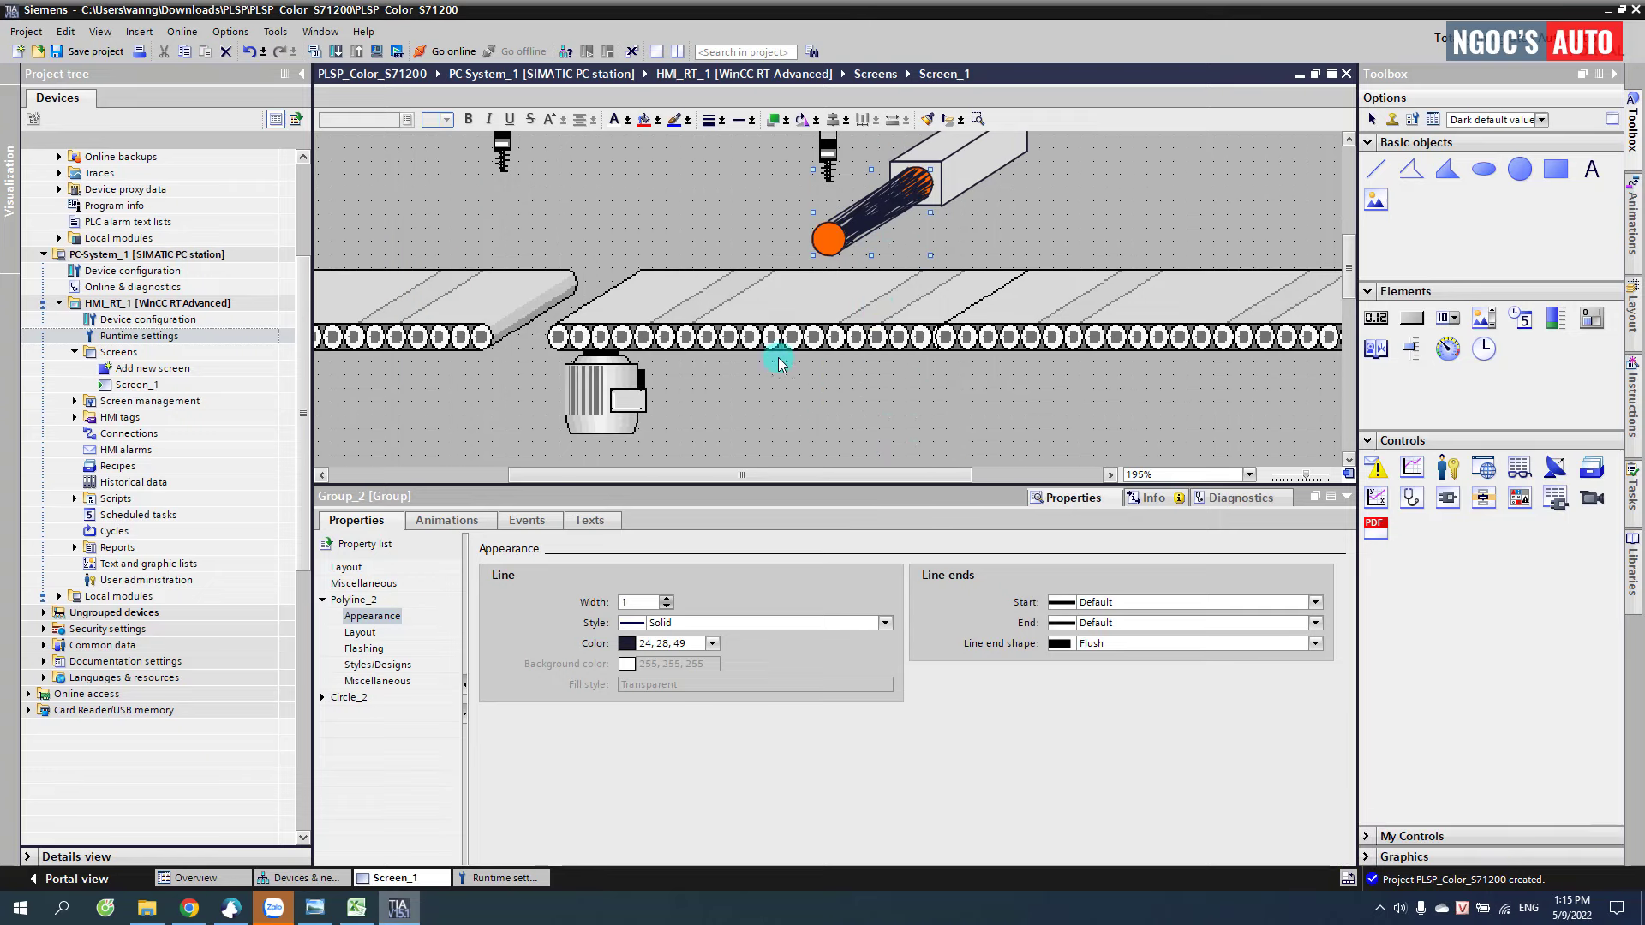
scroll(779, 363, "down", 2)
scroll(786, 351, "up", 2)
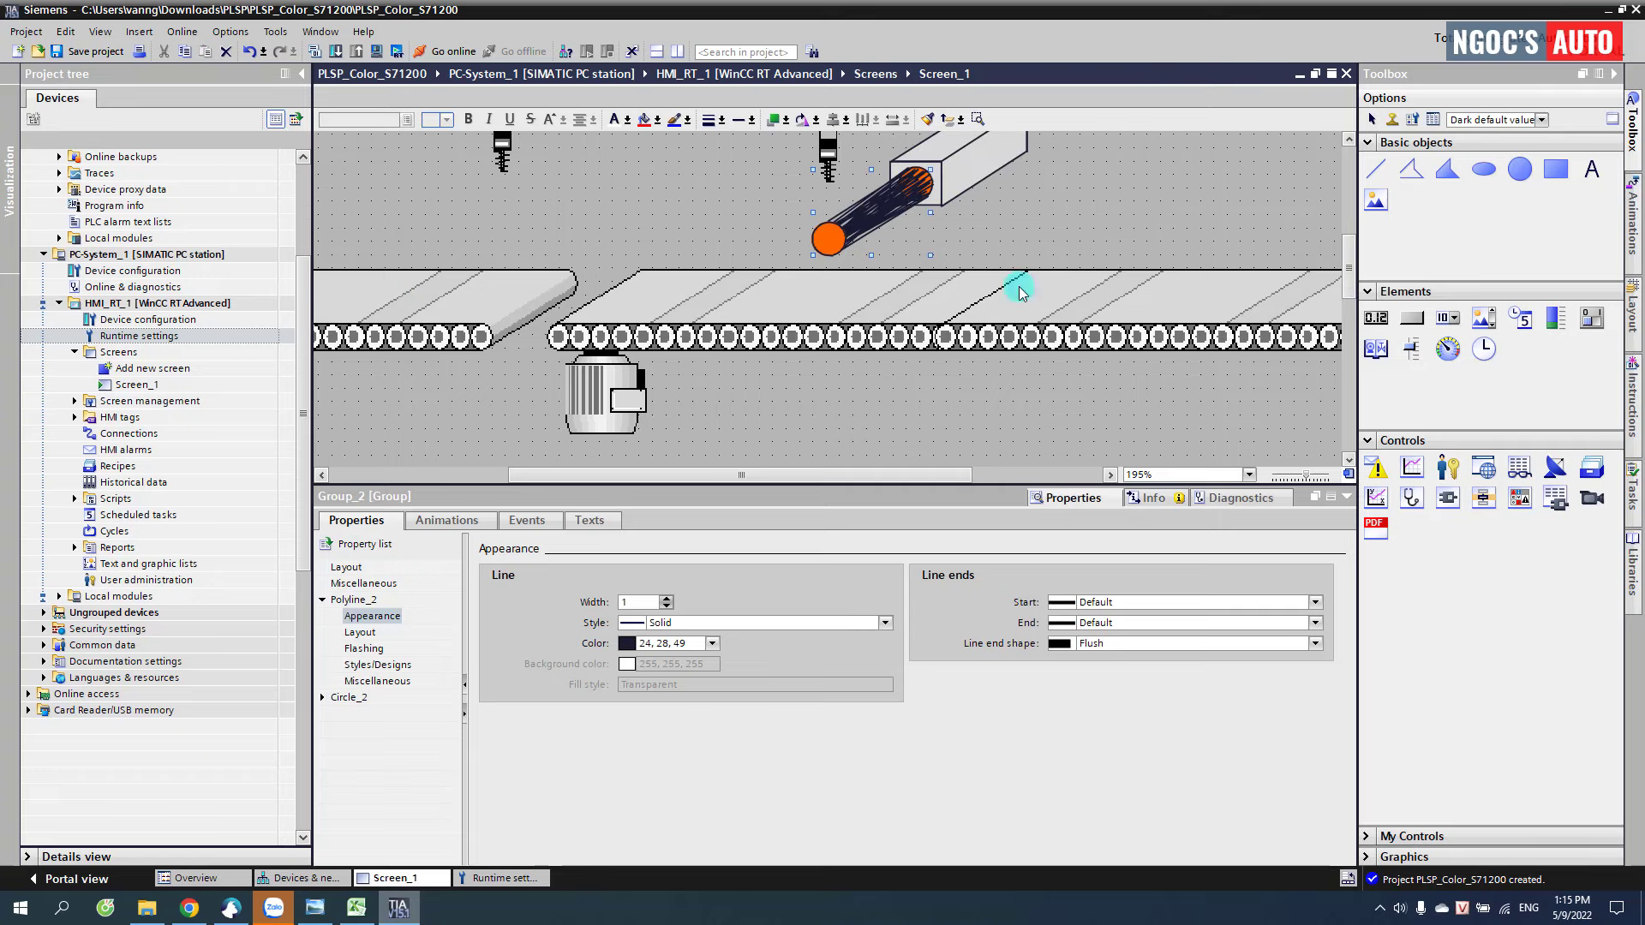
left_click(741, 343)
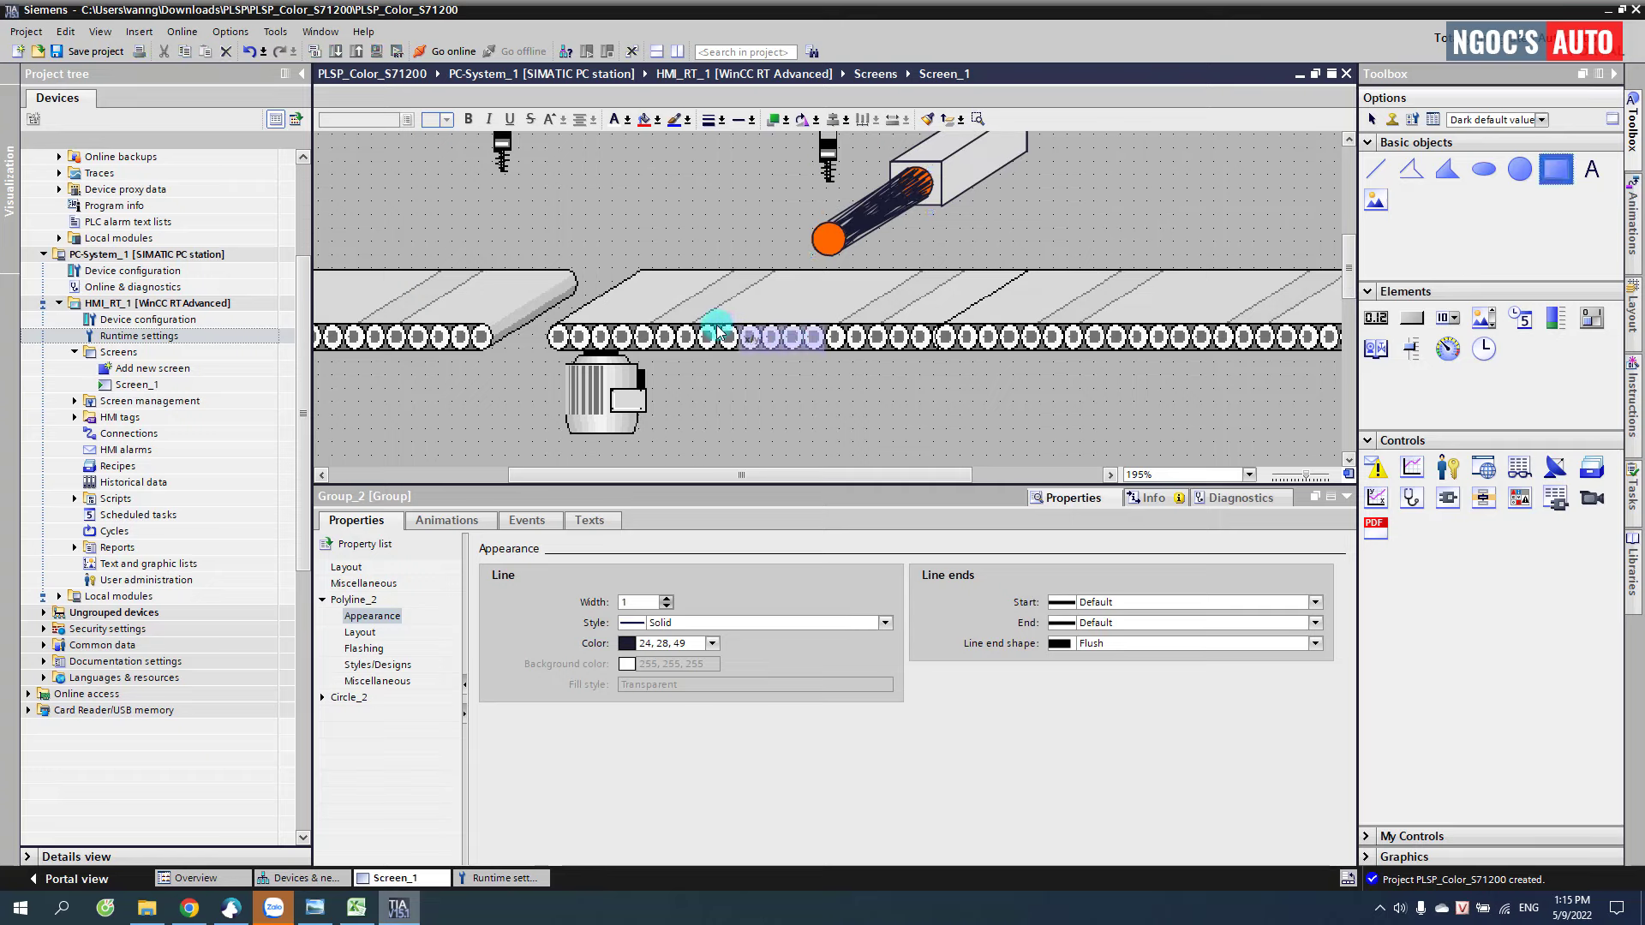
left_click_drag(714, 330, 822, 353)
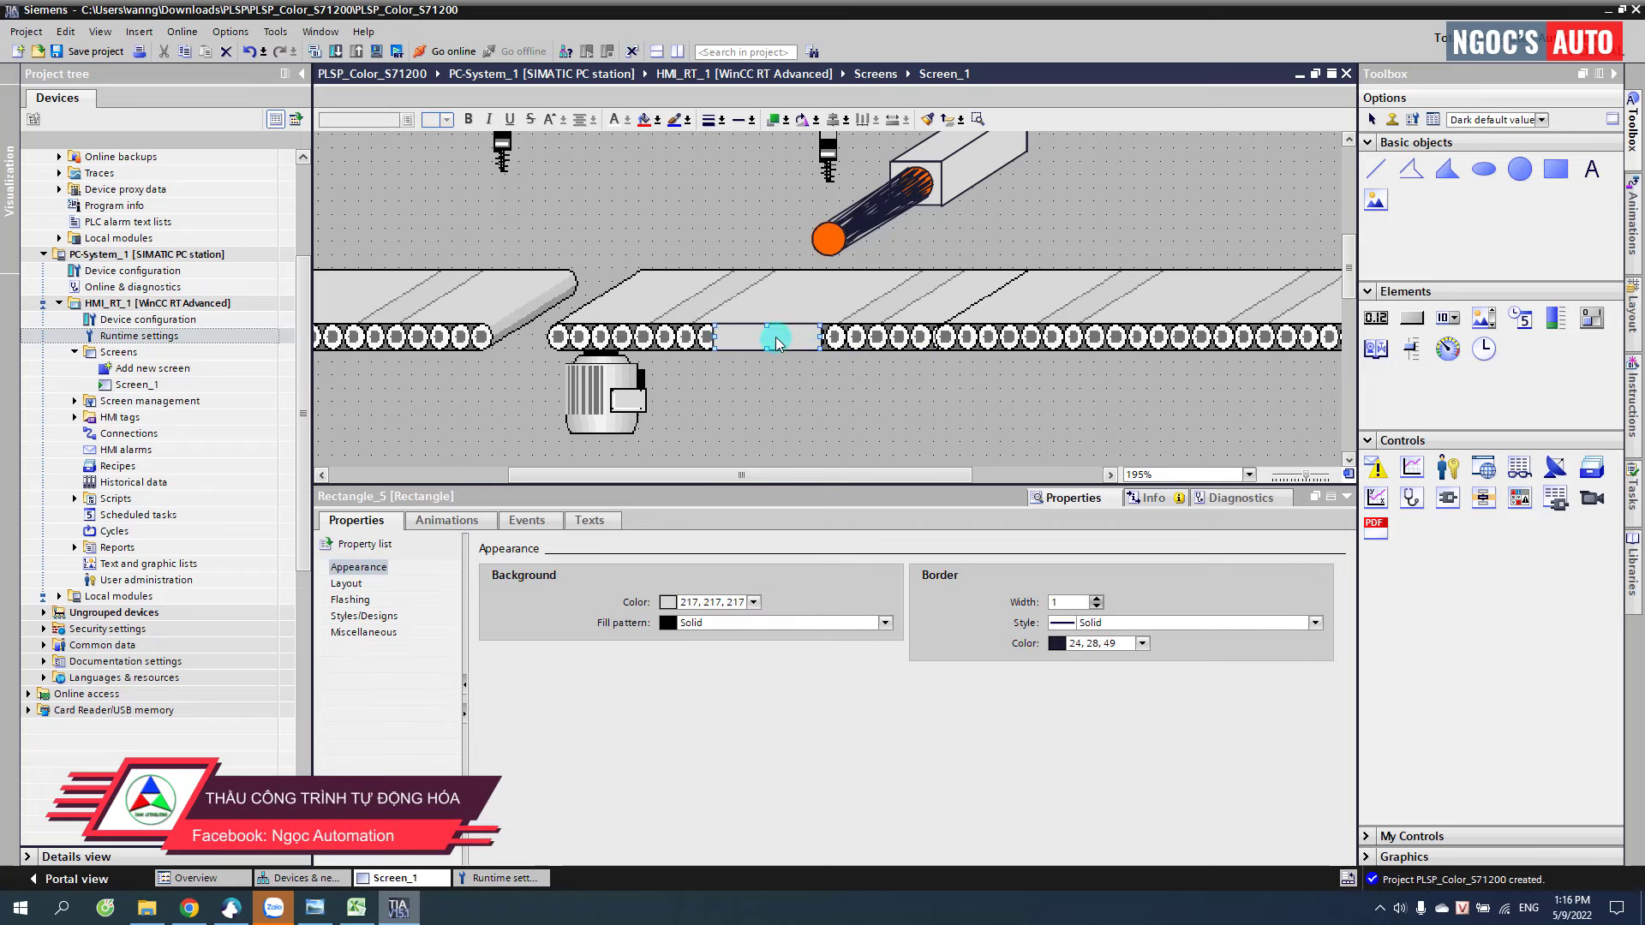
- Paste a copy of the flat rectangle and position it diagonally in front of the original, beside the second conveyor's motor
key("ctrl+v")
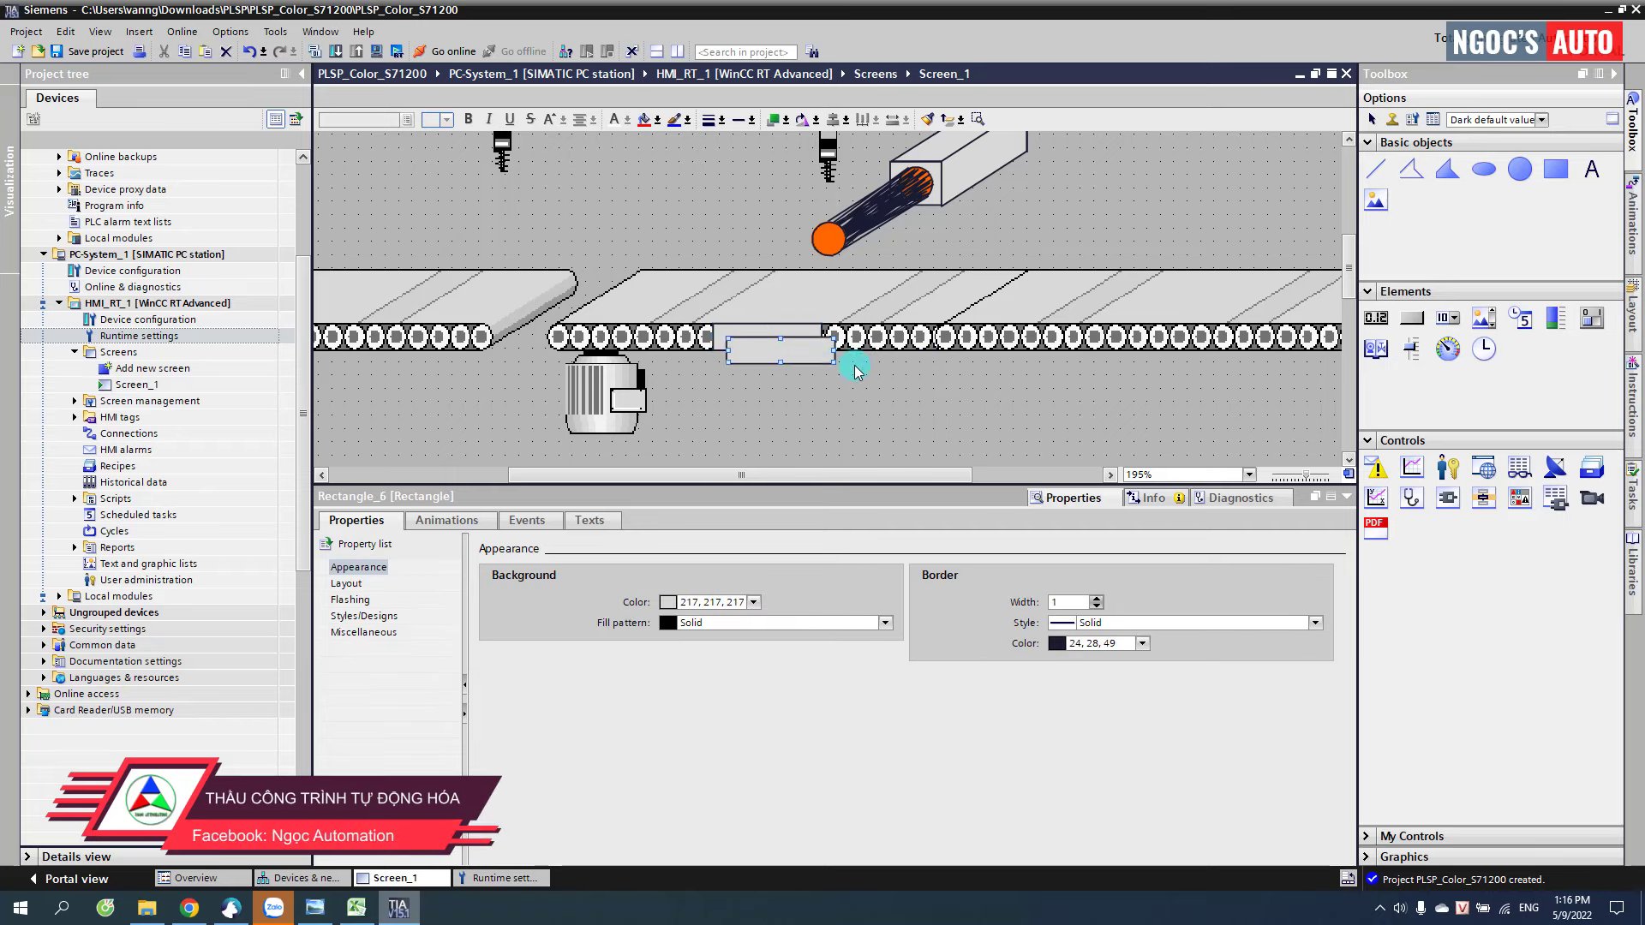
key("Left")
key("Left")
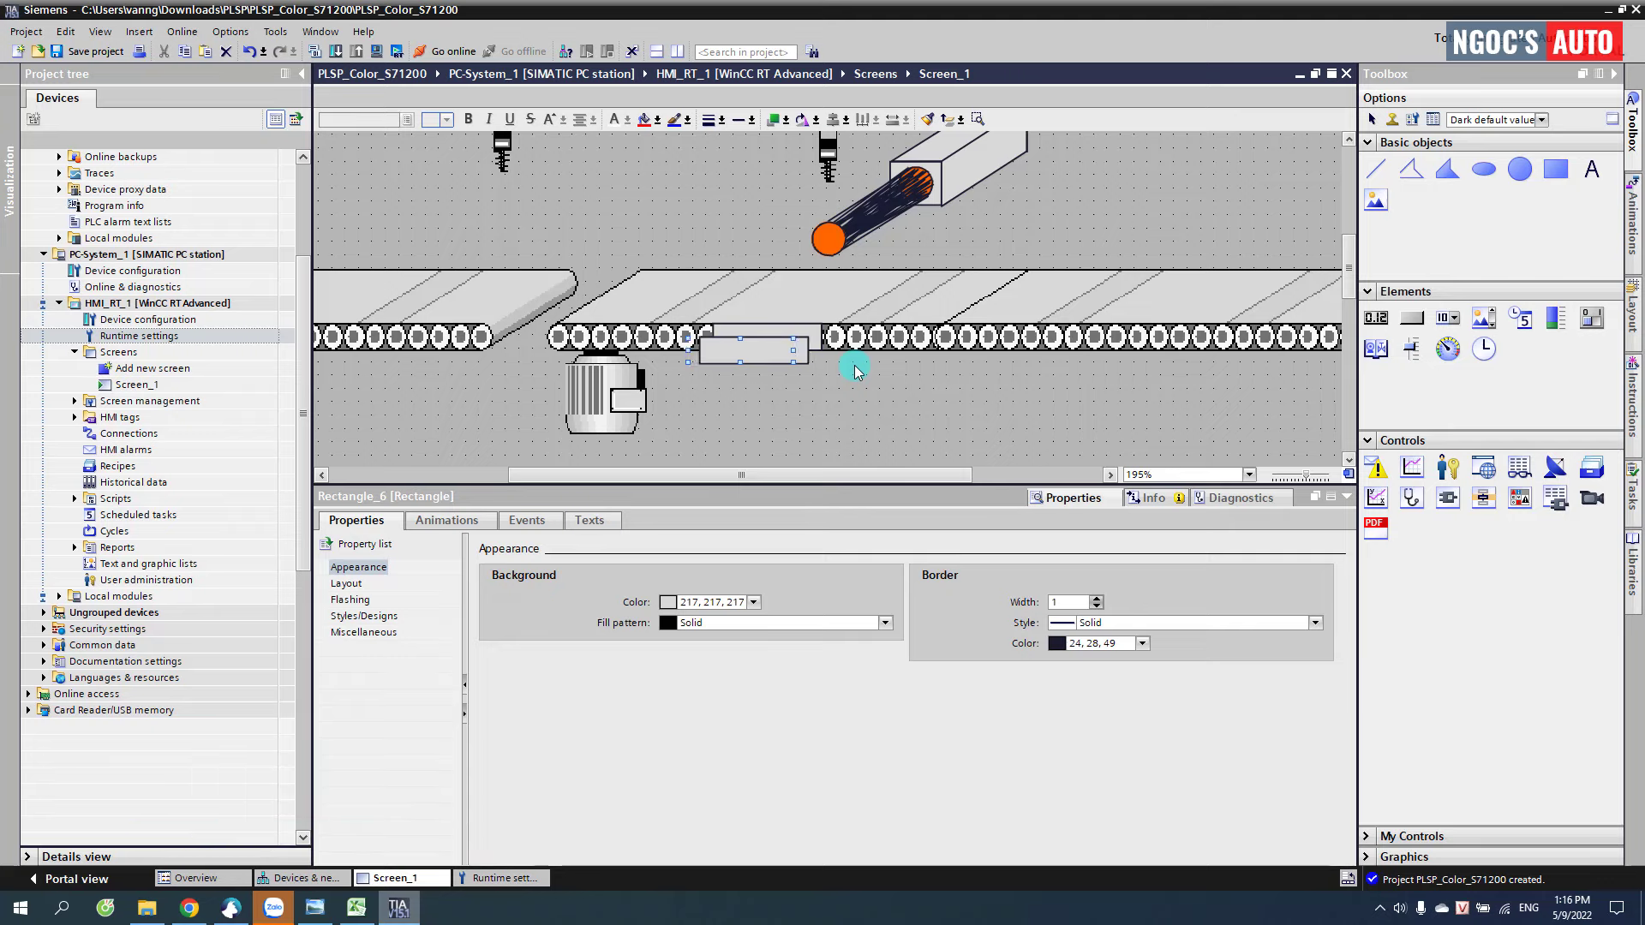
key("Up")
key("Up")
key("Up")
key("Up")
key("Up")
key("Right")
key("Right")
key("Right")
key("Right")
key("Right")
left_click(812, 333, "shift")
key("Down")
key("Down")
key("Down")
key("Down")
key("Left")
key("Left")
key("Left")
- Draw a four-cornered polygon joining the left edges of the two flat rectangles to form a side wall
left_click(1447, 169)
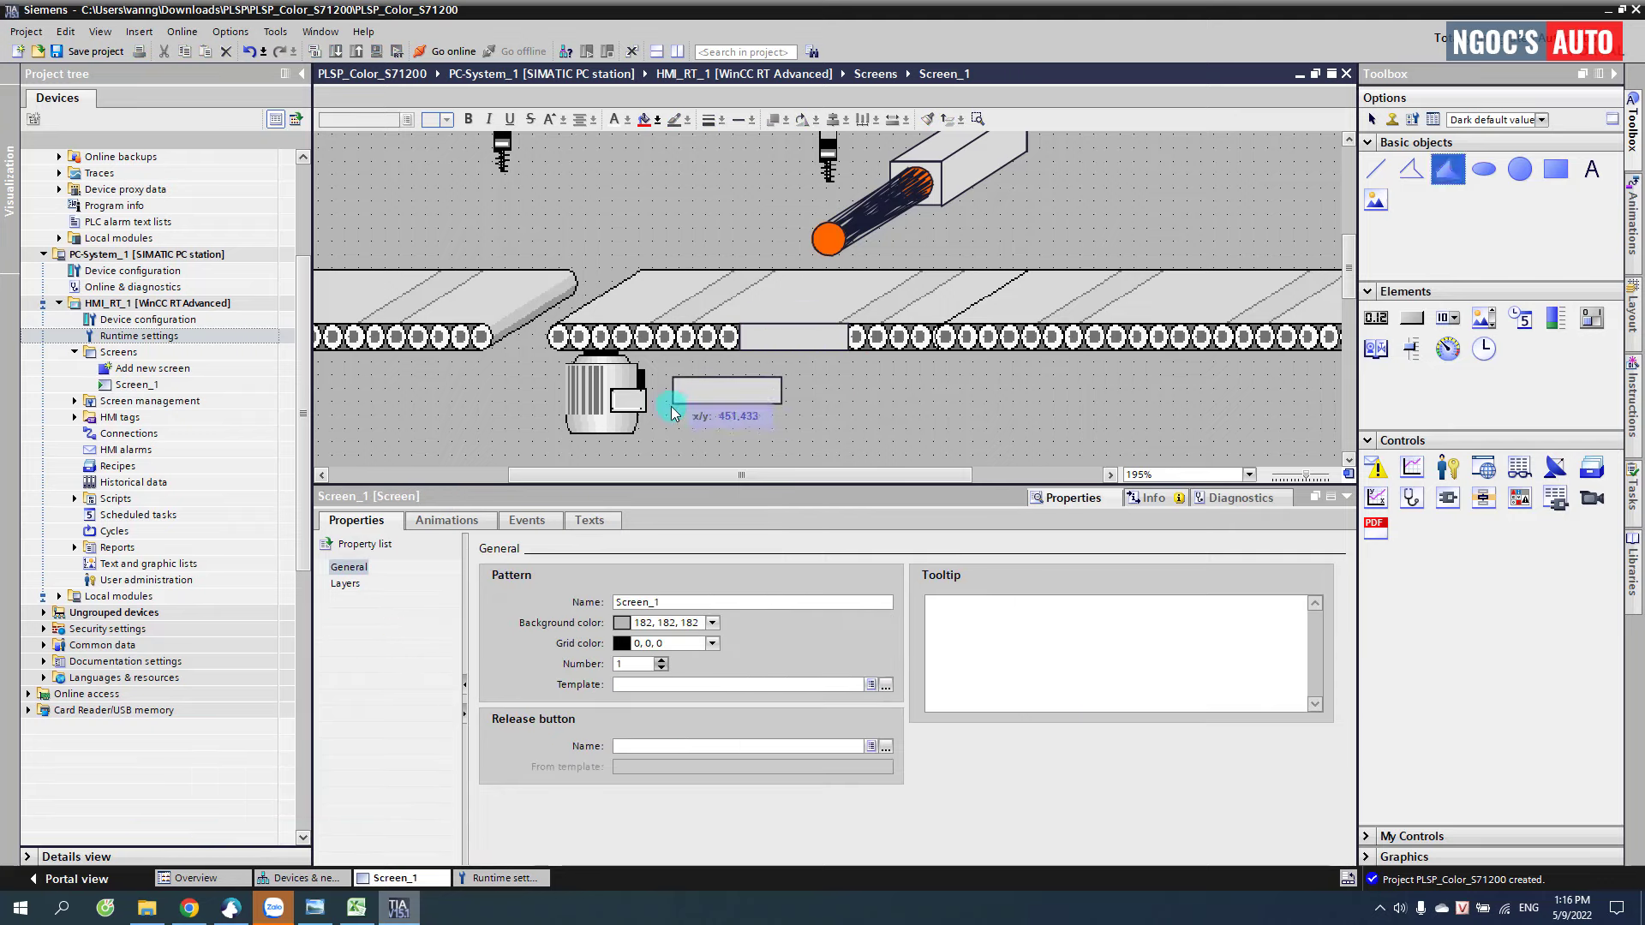
left_click(674, 401)
left_click(740, 349)
left_click(740, 324)
double_click(669, 374)
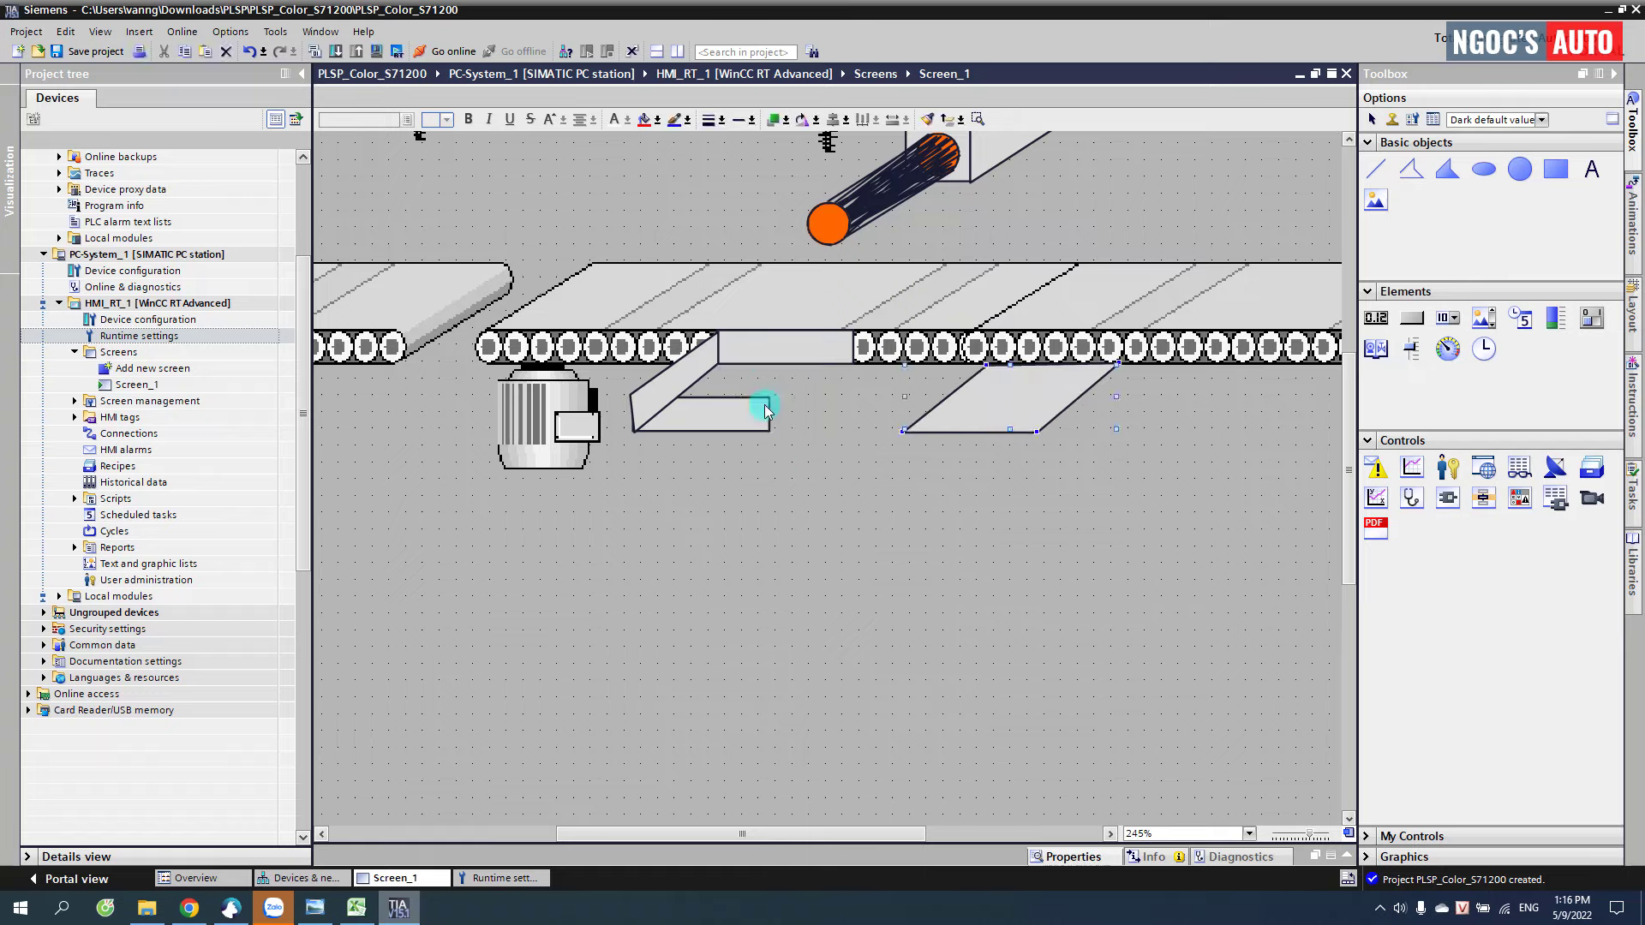
- Delete the flat helper rectangles and place the parallelogram against the side wall as the chute's floor
left_click_drag(761, 405, 770, 394)
left_click(725, 416)
left_click(763, 351, "shift")
key("Delete")
left_click_drag(980, 408, 709, 407)
scroll(859, 507, "down", 8)
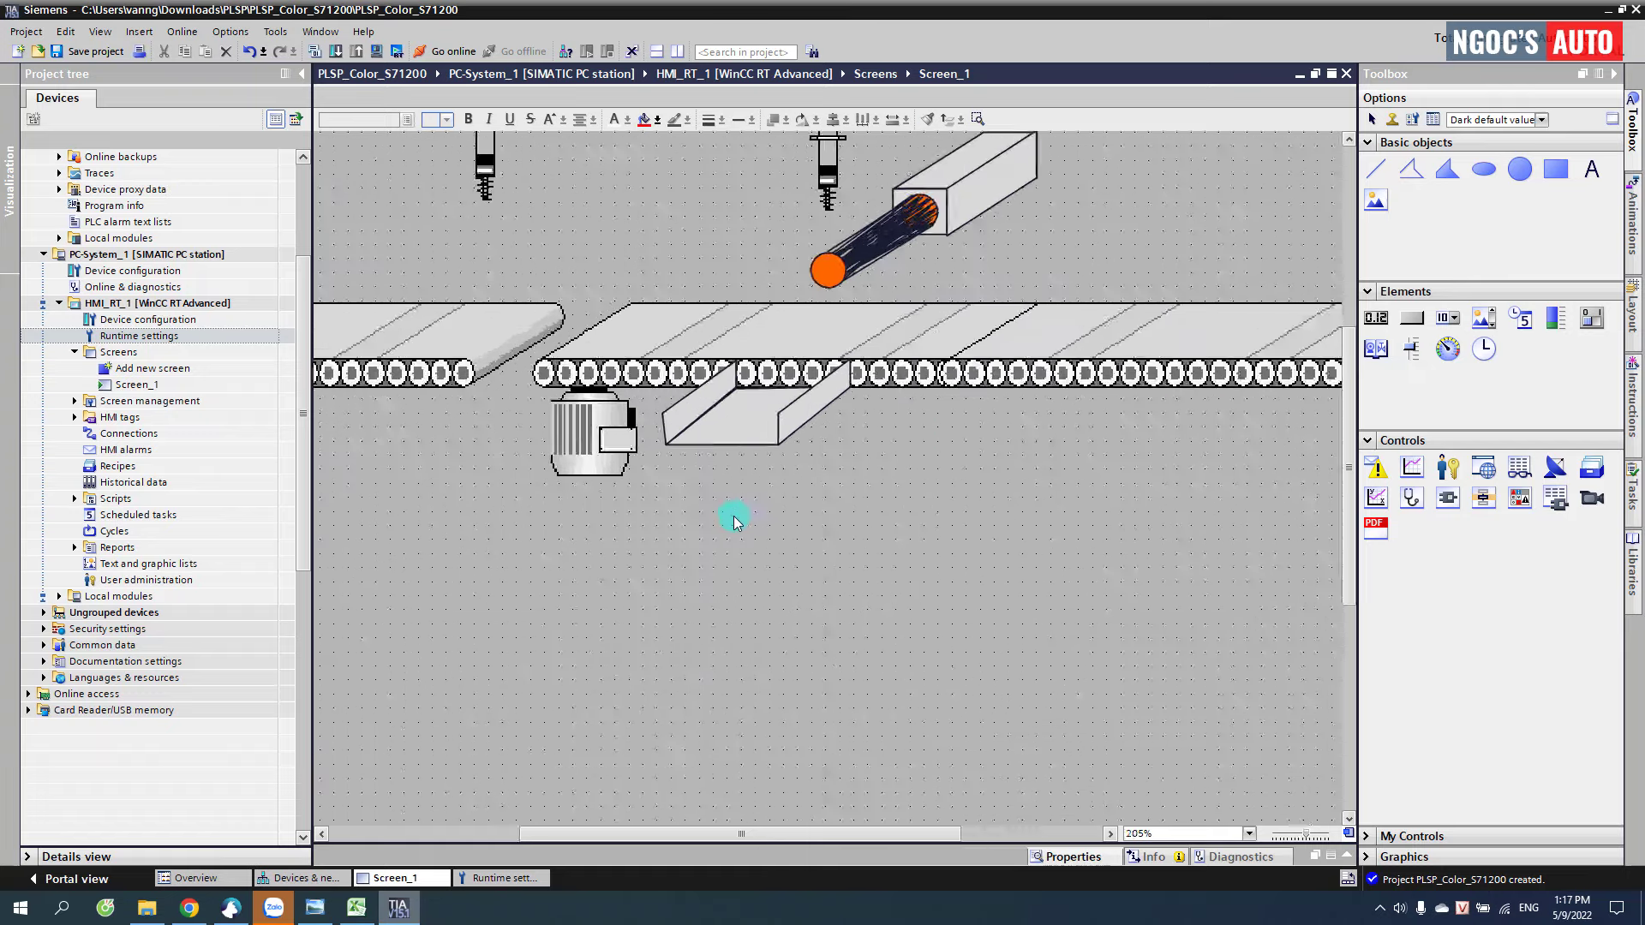
- Draw a flat polygon across the chute's front edge and a slanted four-cornered polygon continuing down from it
left_click(1446, 169)
left_click(757, 454)
left_click(847, 470)
double_click(758, 470)
left_click(1447, 169)
left_click(758, 471)
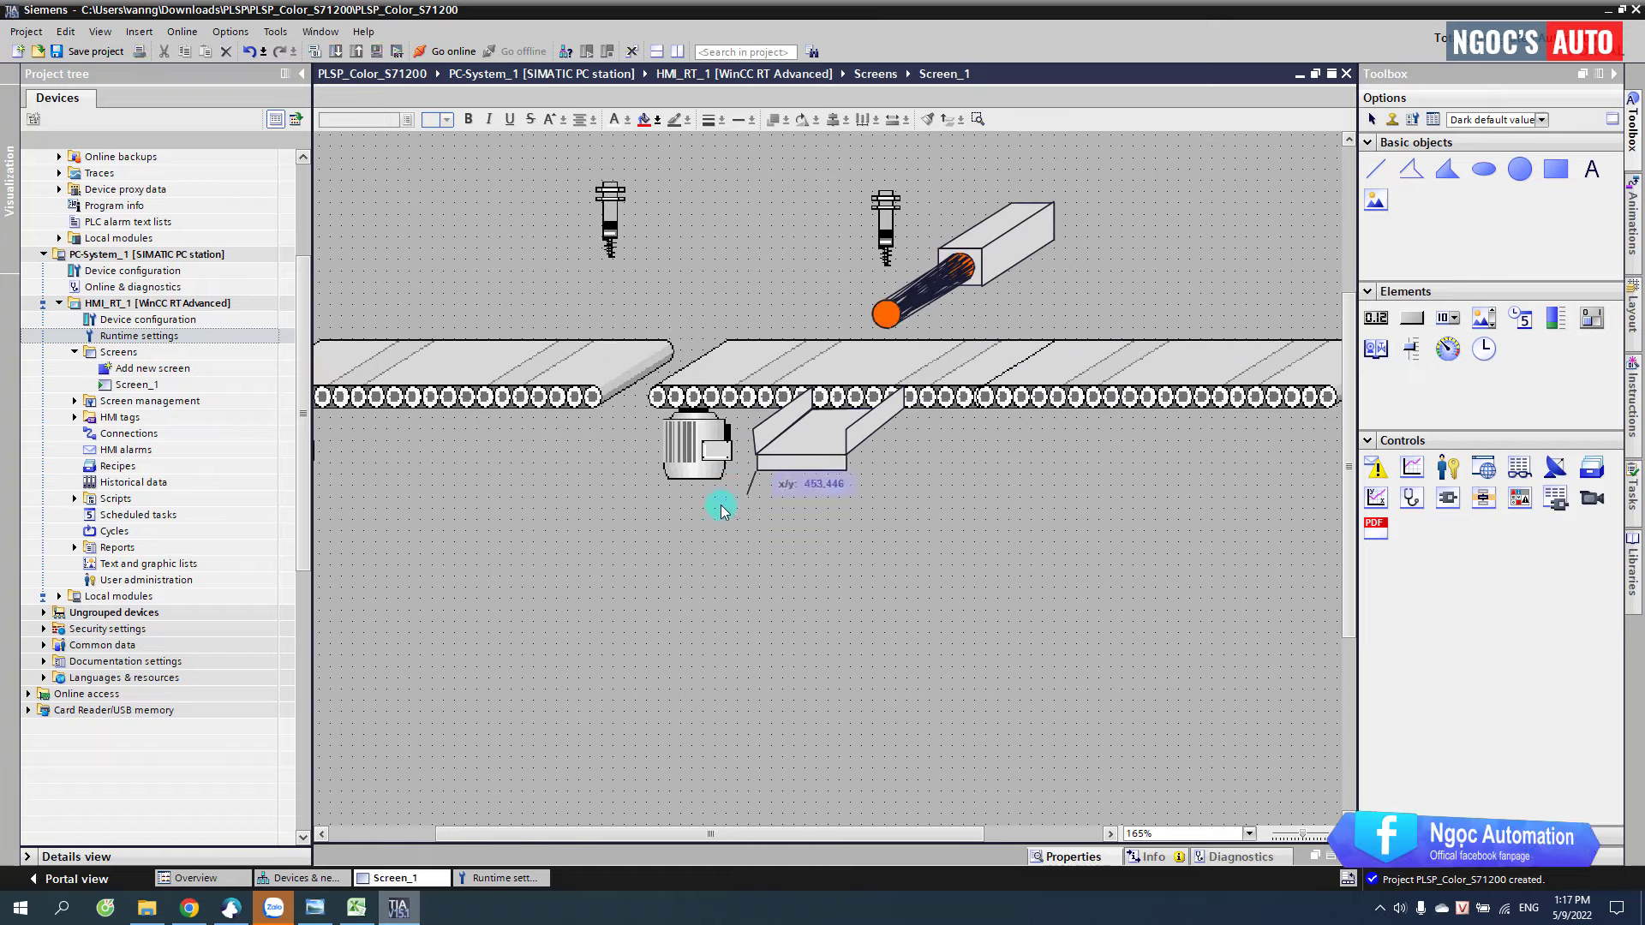
left_click(702, 516)
double_click(847, 469)
left_click(884, 556)
- Check the layout sketch in PIC1 and draw the robot's base below the chute as two stacked rectangles
left_click_drag(795, 835, 689, 842)
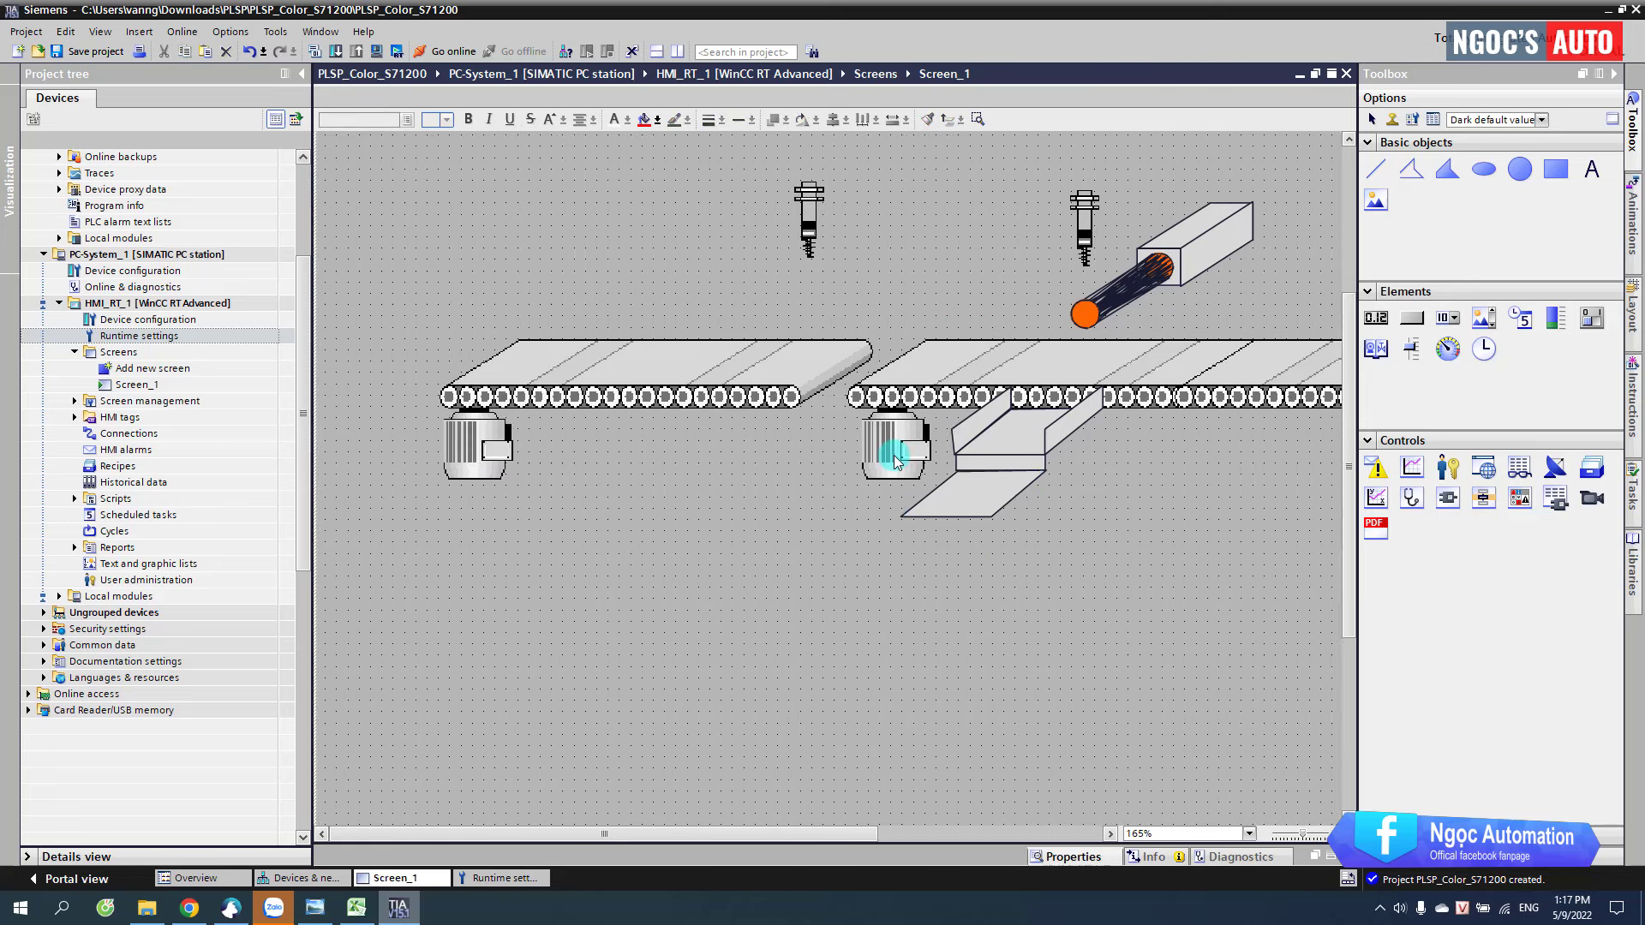
left_click(315, 908)
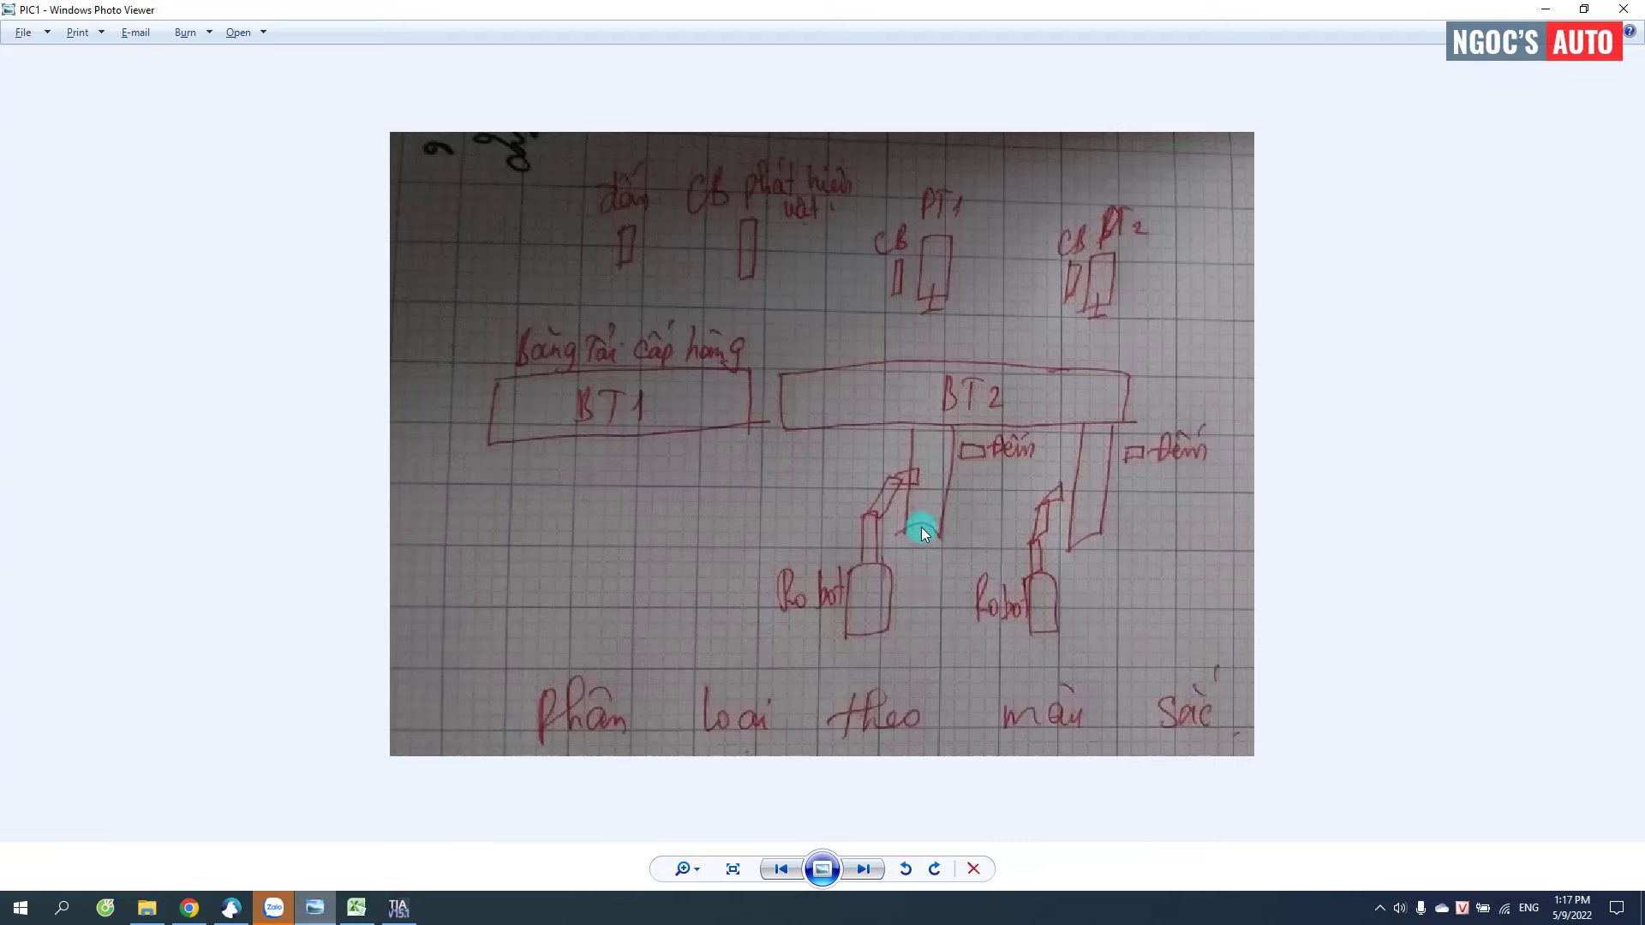
left_click(396, 908)
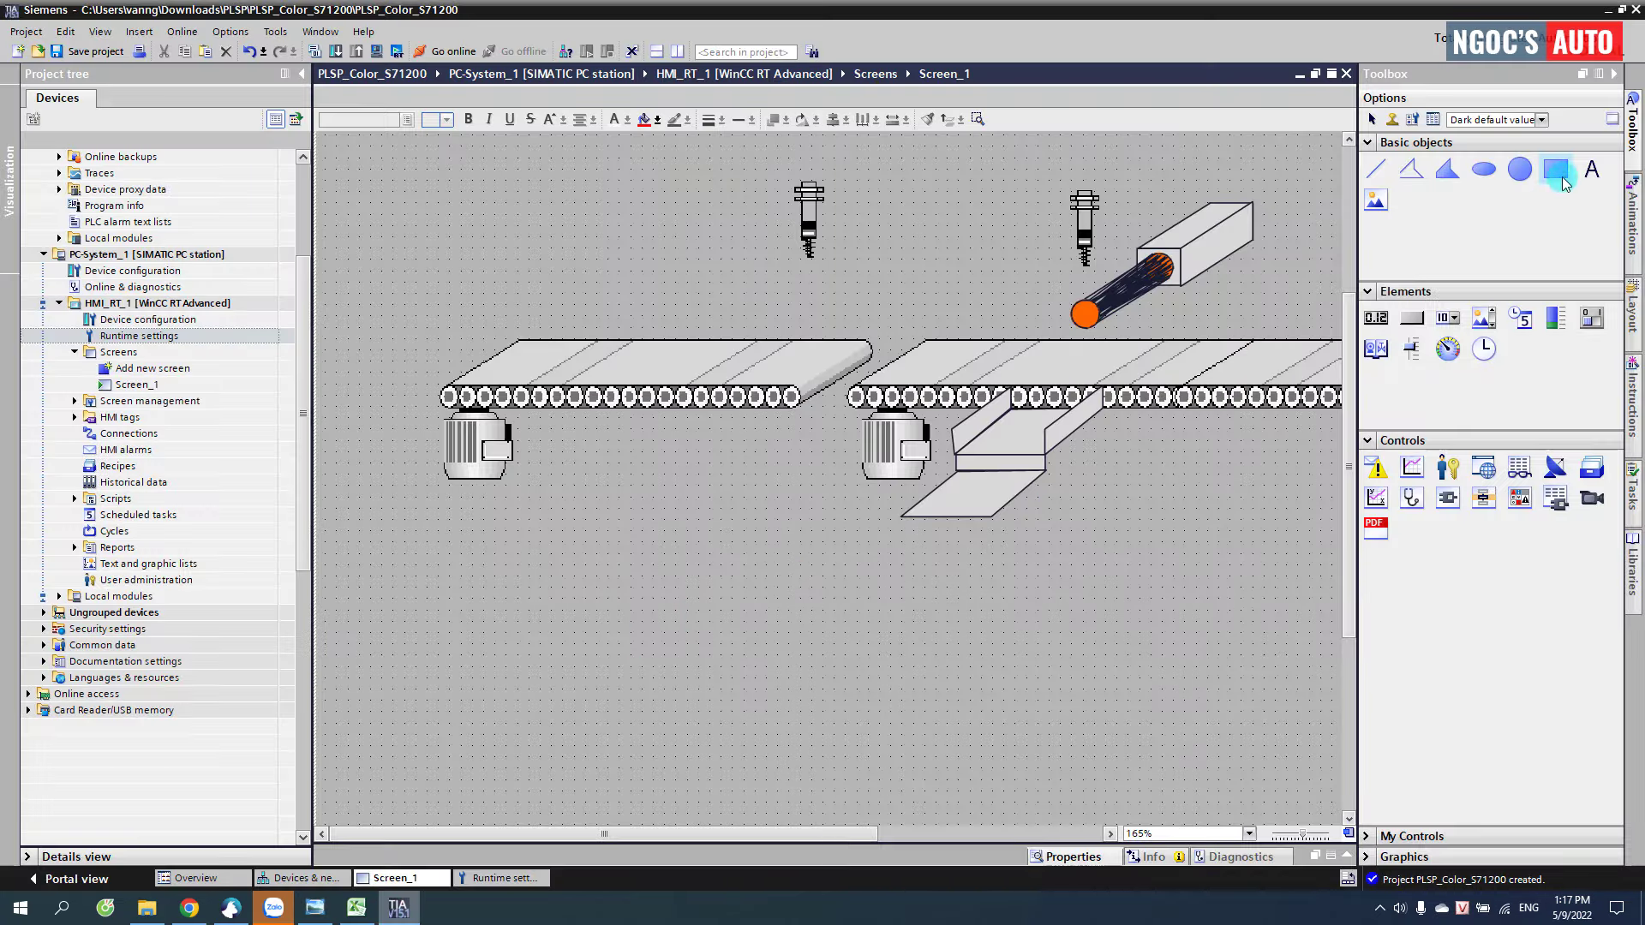
left_click_drag(776, 613, 819, 681)
key("ctrl+c")
key("ctrl+v")
left_click_drag(822, 683, 807, 623)
left_click_drag(829, 678, 938, 708)
- Shift the robot base away from beneath the chute and add a narrow upright rectangle on it as the column
left_click(1447, 169)
left_click(895, 600)
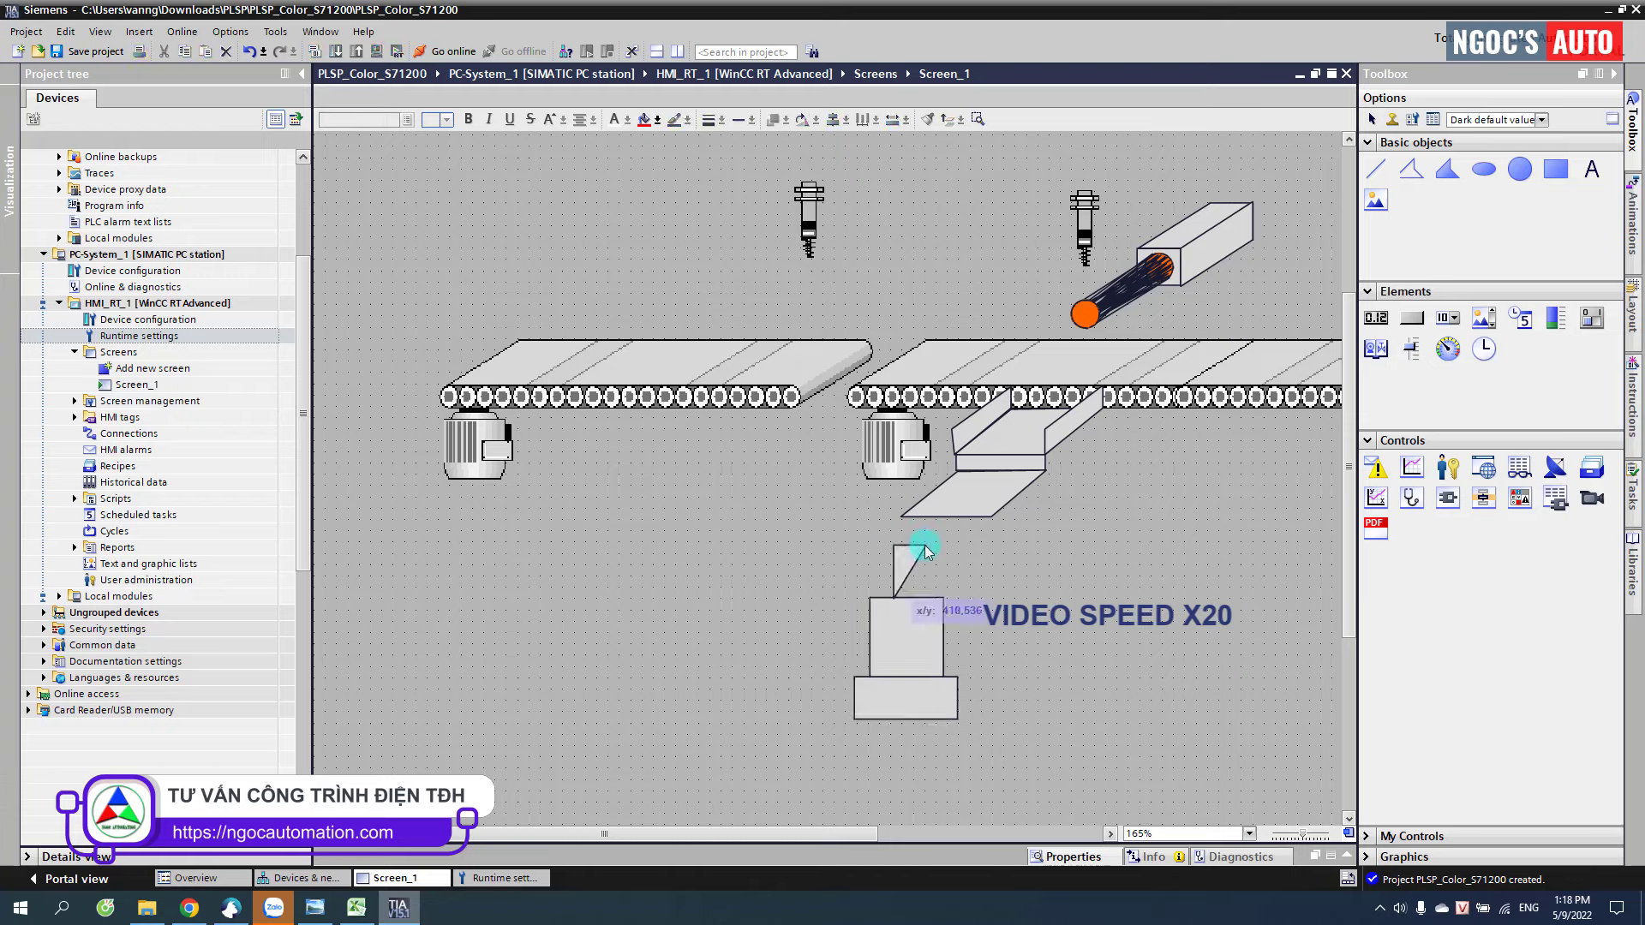
left_click_drag(906, 651, 822, 648)
left_click_drag(808, 515, 843, 594)
- Draw a slanted four-cornered arm from the top of the robot's column to the chute's lower section
left_click(1447, 169)
left_click(808, 515)
left_click(954, 479)
left_click(985, 479)
double_click(843, 516)
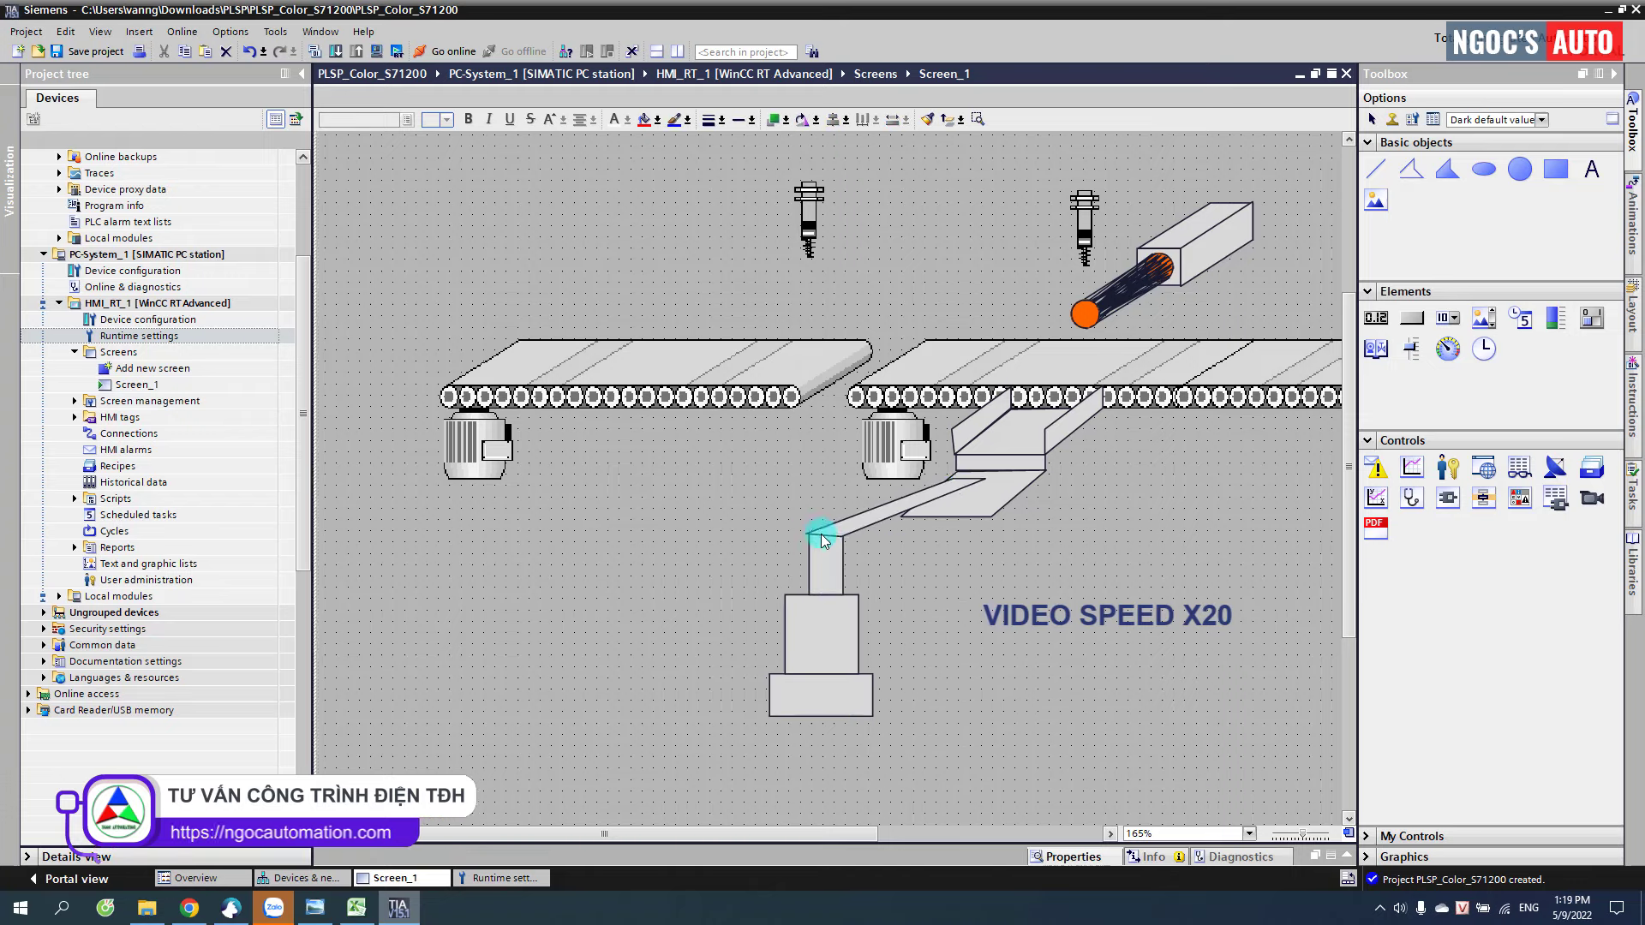
left_click_drag(822, 540, 835, 573)
left_click_drag(809, 515, 985, 485)
- Draw a thin polygon along the lower edge of the robot's slanted arm to give it thickness
left_click(1375, 168)
scroll(997, 533, "up", 1)
scroll(997, 532, "up", 2)
left_click(1447, 168)
left_click(1043, 379)
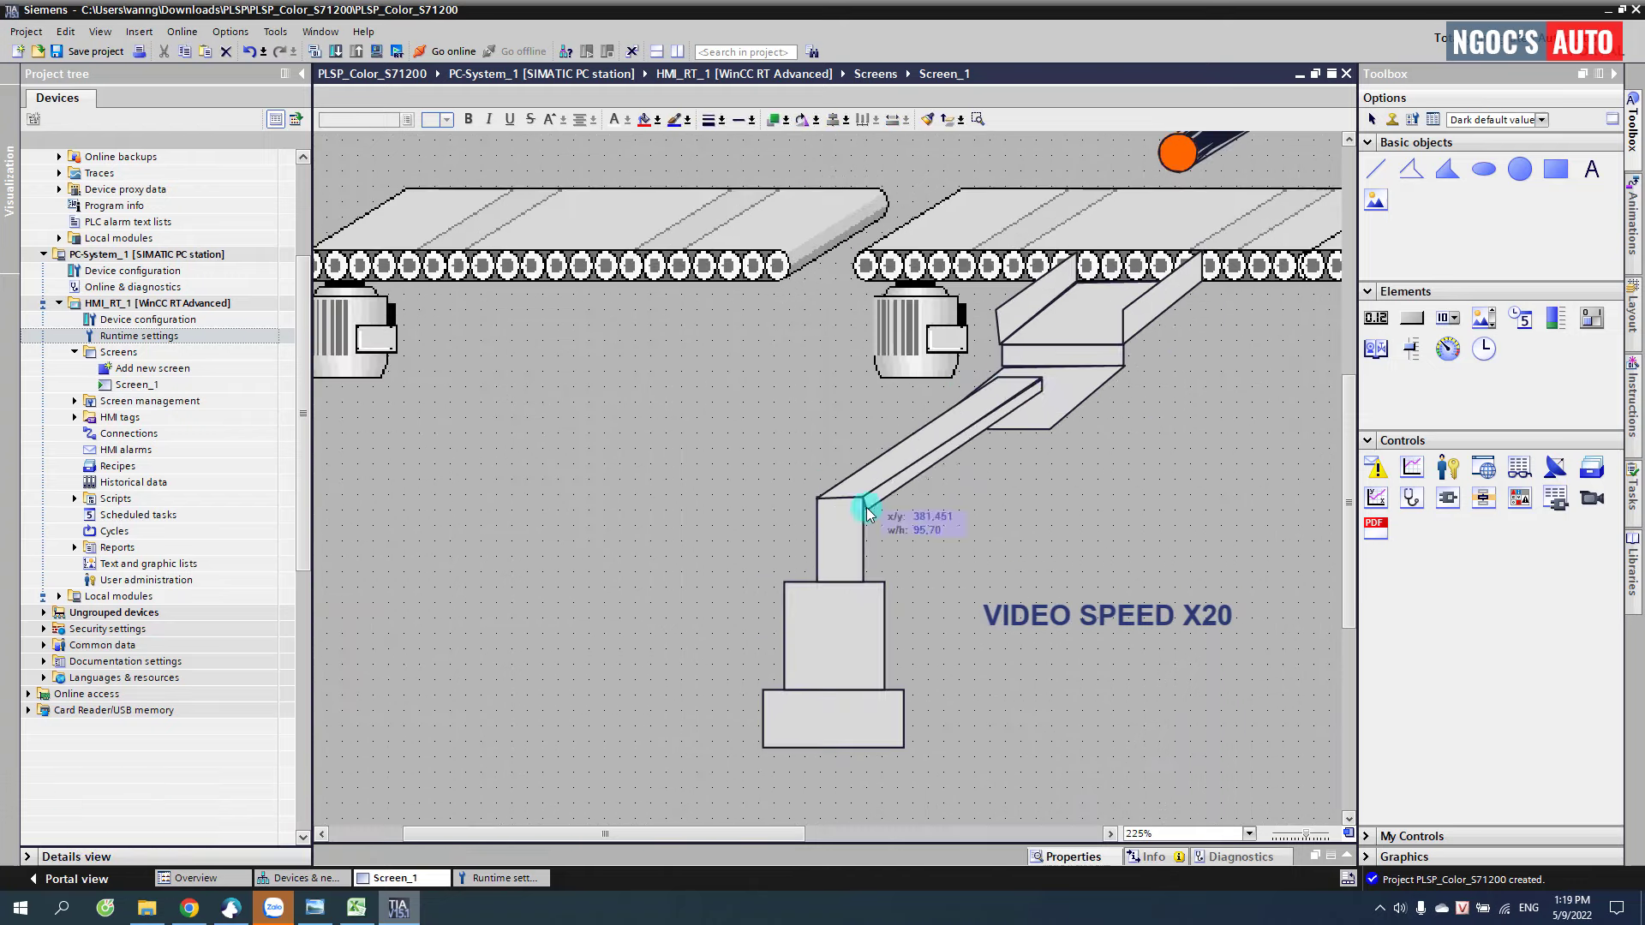
double_click(866, 507)
left_click(1555, 169)
left_click_drag(863, 498, 1046, 589)
key("Delete")
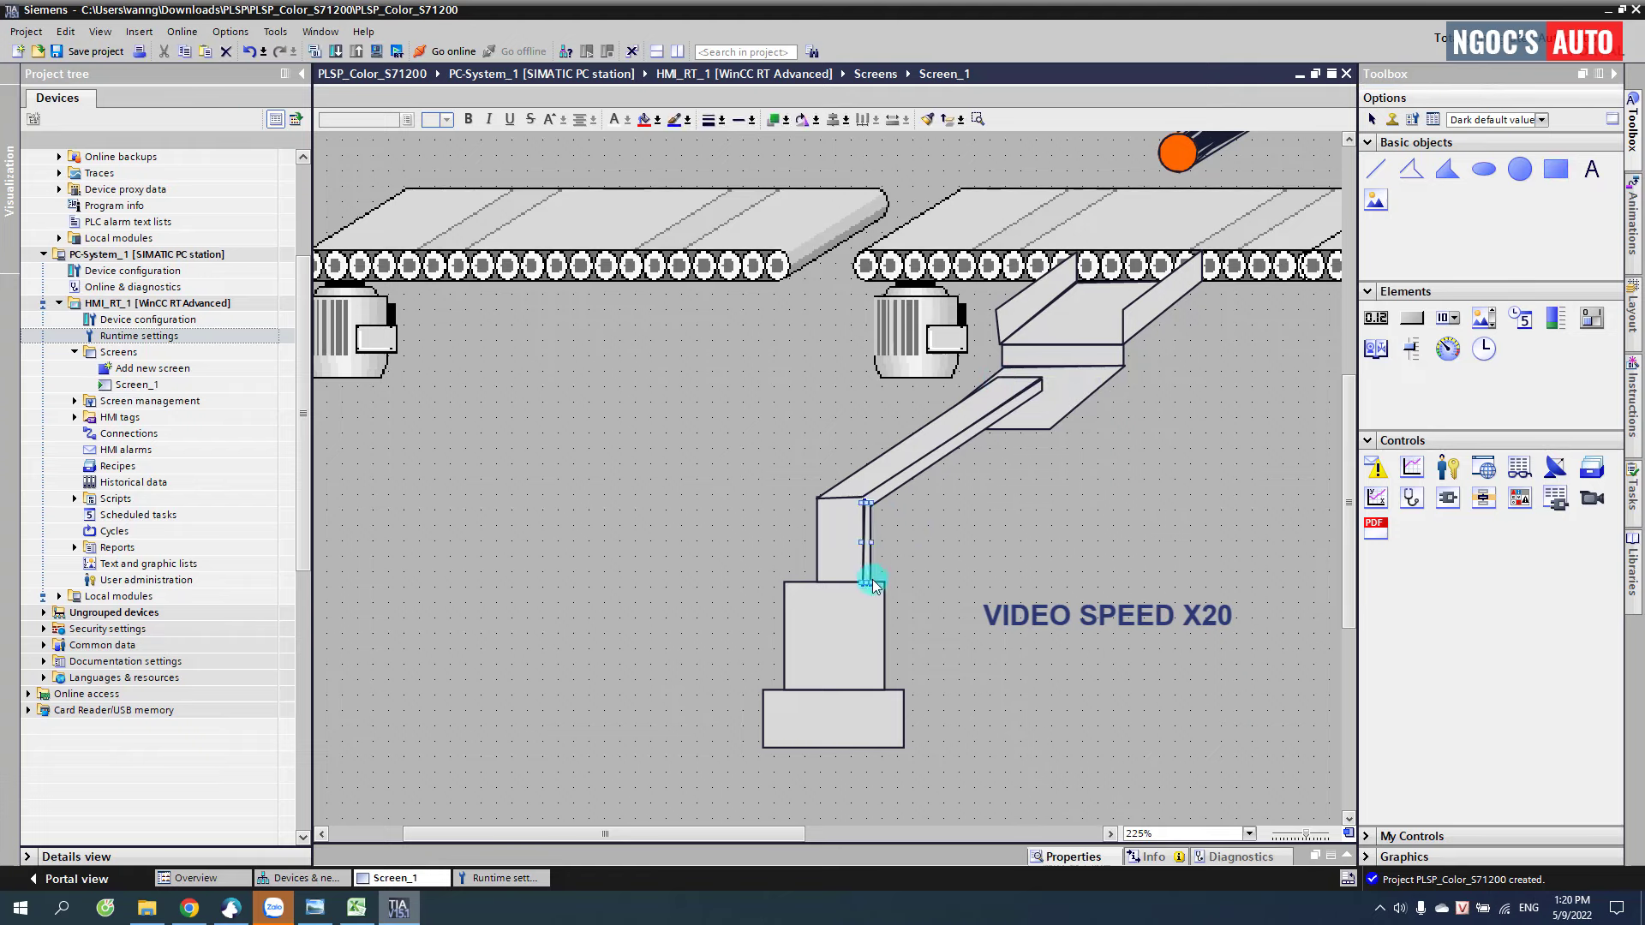
- Add a mirrored copy of the slanted arm on the column's opposite side and draw a thin polygon along its lower edge
left_click(962, 423)
key("ctrl+c")
key("ctrl+v")
left_click_drag(543, 455, 791, 454)
left_click(1447, 169)
left_click(645, 378)
left_click(816, 497)
left_click(816, 509)
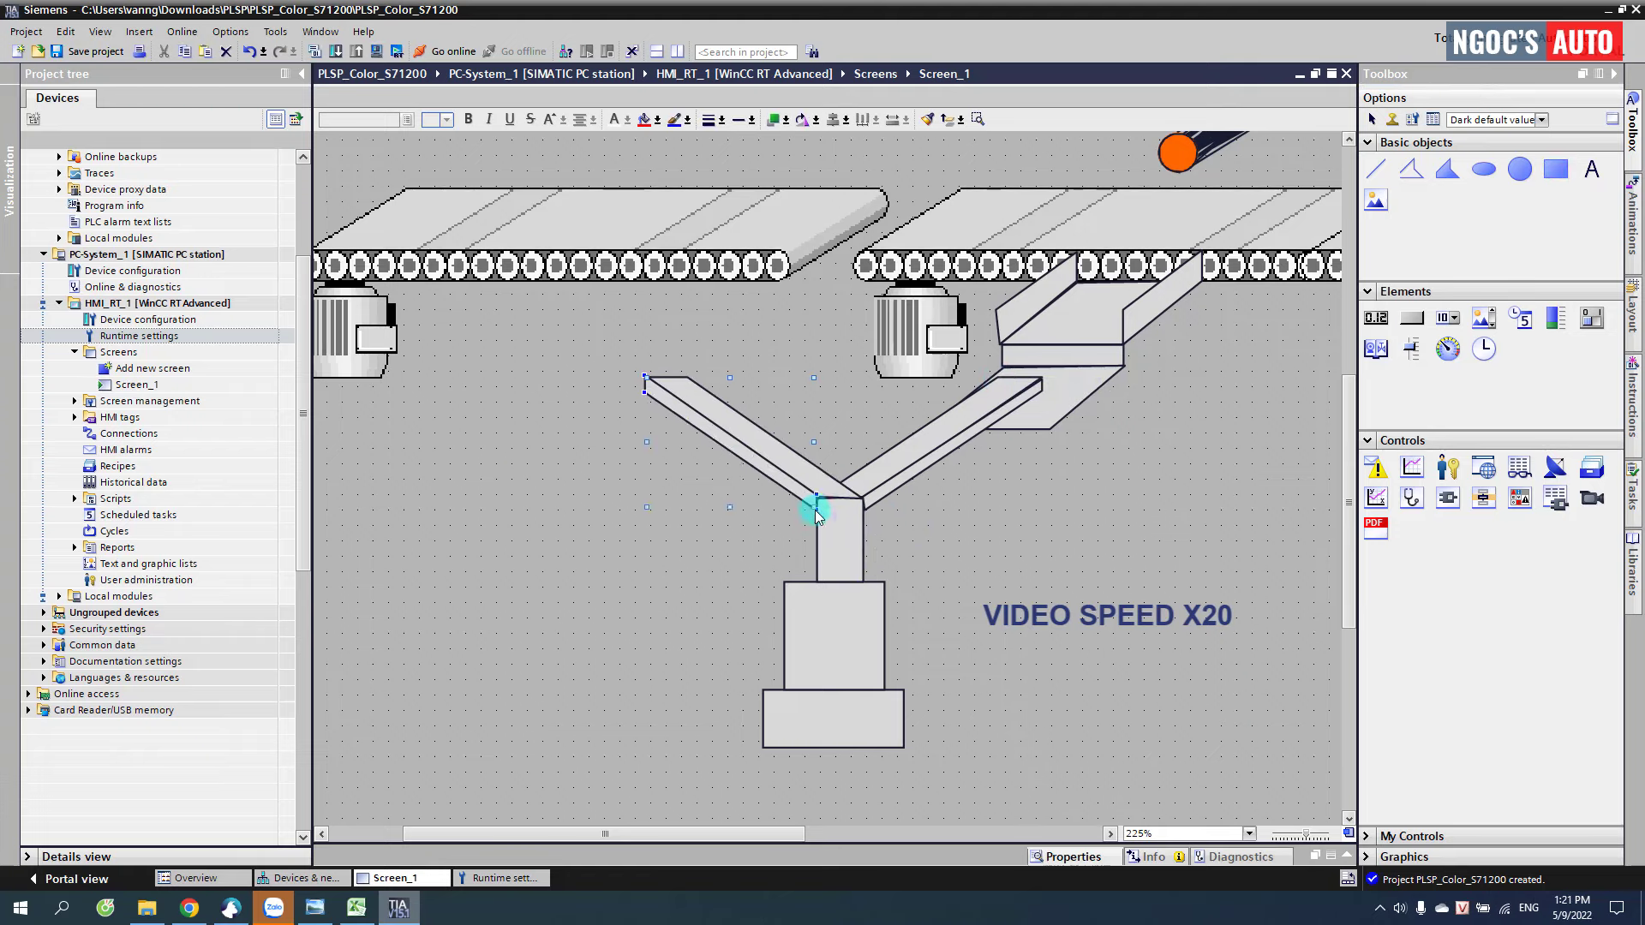
double_click(645, 393)
- Centre the robot's base under the column and add a narrow upright rectangle as the middle arm
left_click(866, 470)
left_click(774, 119)
mouse_move(840, 540)
left_mouse_down()
mouse_move(840, 454)
mouse_move(856, 455)
left_mouse_up()
key("ctrl+c")
key("ctrl+v")
- Draw a small circle and paste copies so that each of the robot's three arms has one
left_click(1520, 169)
left_click_drag(651, 342, 672, 362)
key("ctrl+v")
left_click_drag(855, 392, 986, 438)
left_click_drag(662, 352, 662, 437)
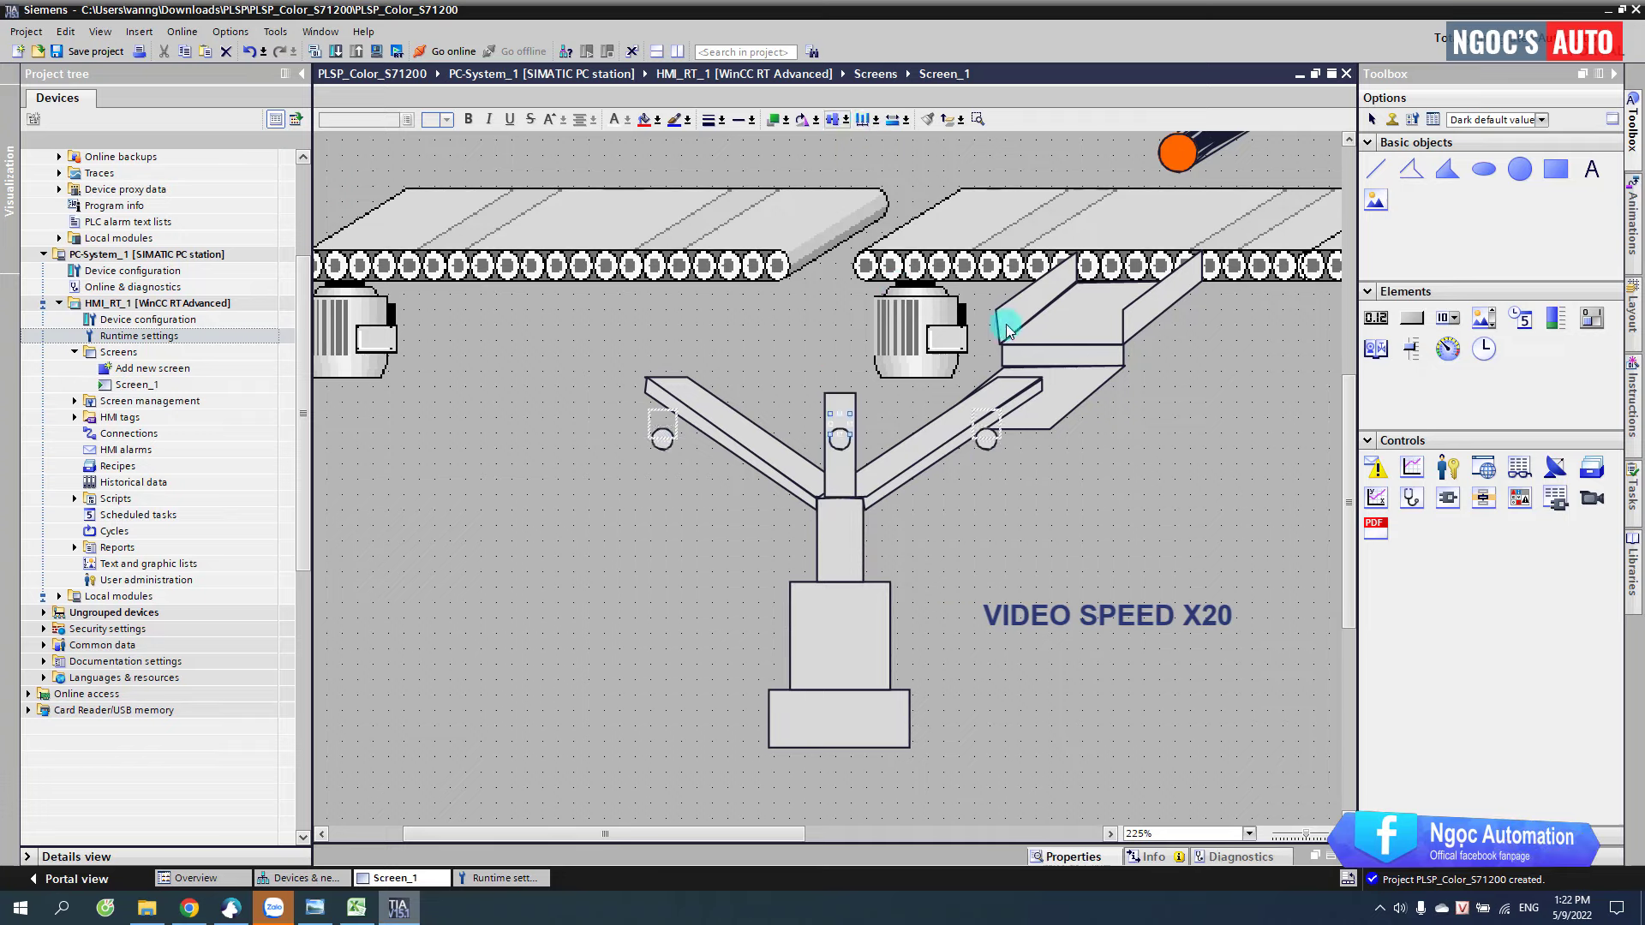
- Insert an open cardboard box symbol from the symbol library beside the robot's mirrored arm
left_click(1376, 349)
left_click(536, 411)
left_click(524, 770)
left_click(358, 583)
left_click(1315, 622)
left_click(1111, 664)
left_click(1347, 497)
left_click_drag(628, 357, 676, 358)
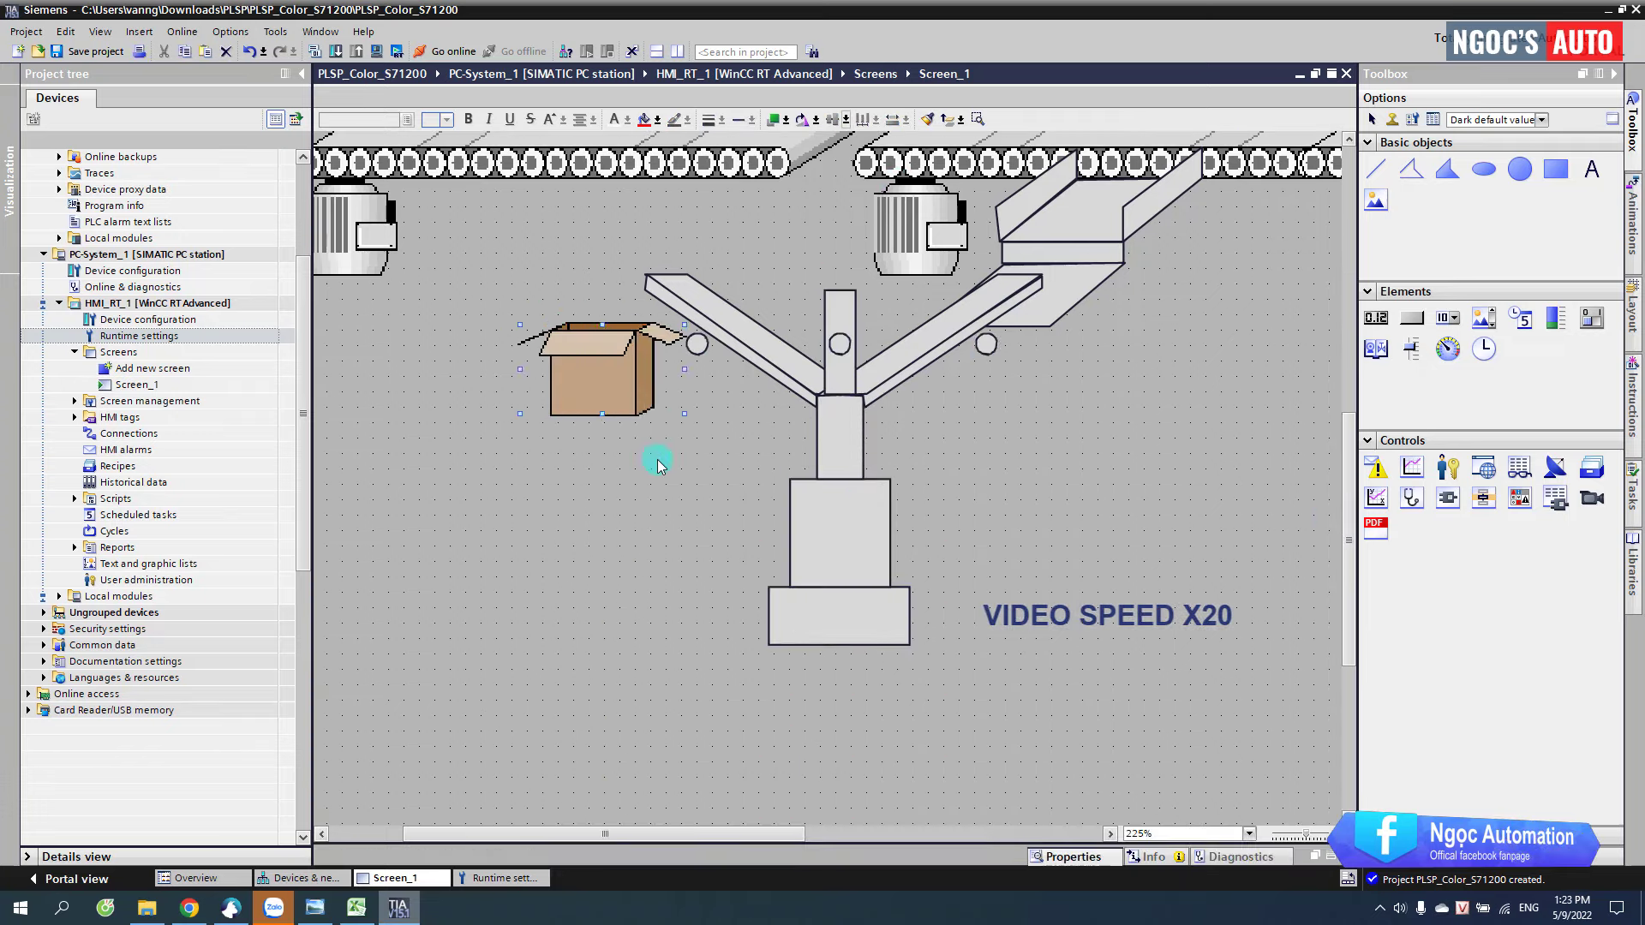
- Insert a horizontal sensor symbol from the symbol library beside the chute's lower section and hide the project tree
left_click(1375, 349)
left_click(1135, 295)
left_click(346, 599)
left_click(1315, 623)
left_click(1076, 653)
left_click(1346, 496)
left_click(302, 74)
- Rearrange the two upper sensors and add an I/O field with a "[SP]" text label above each
scroll(730, 620, "down", 6)
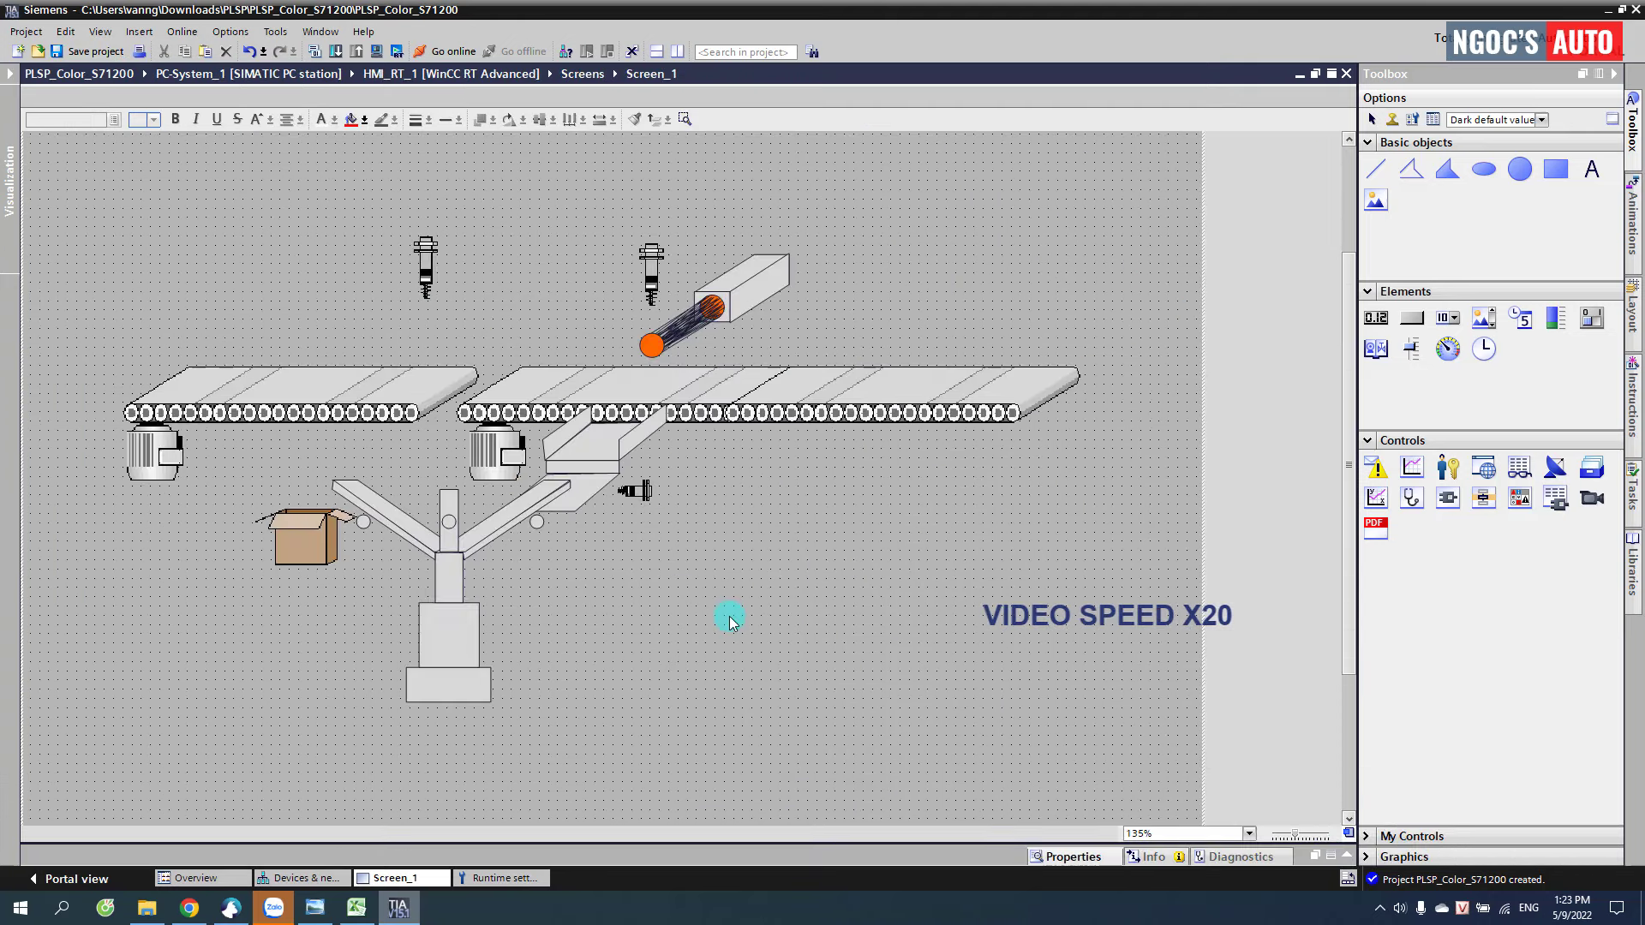
left_click(651, 272)
key("Delete")
left_click(1376, 318)
left_click(433, 237)
left_click(1591, 169)
type("[SP]")
left_click_drag(458, 239, 449, 239)
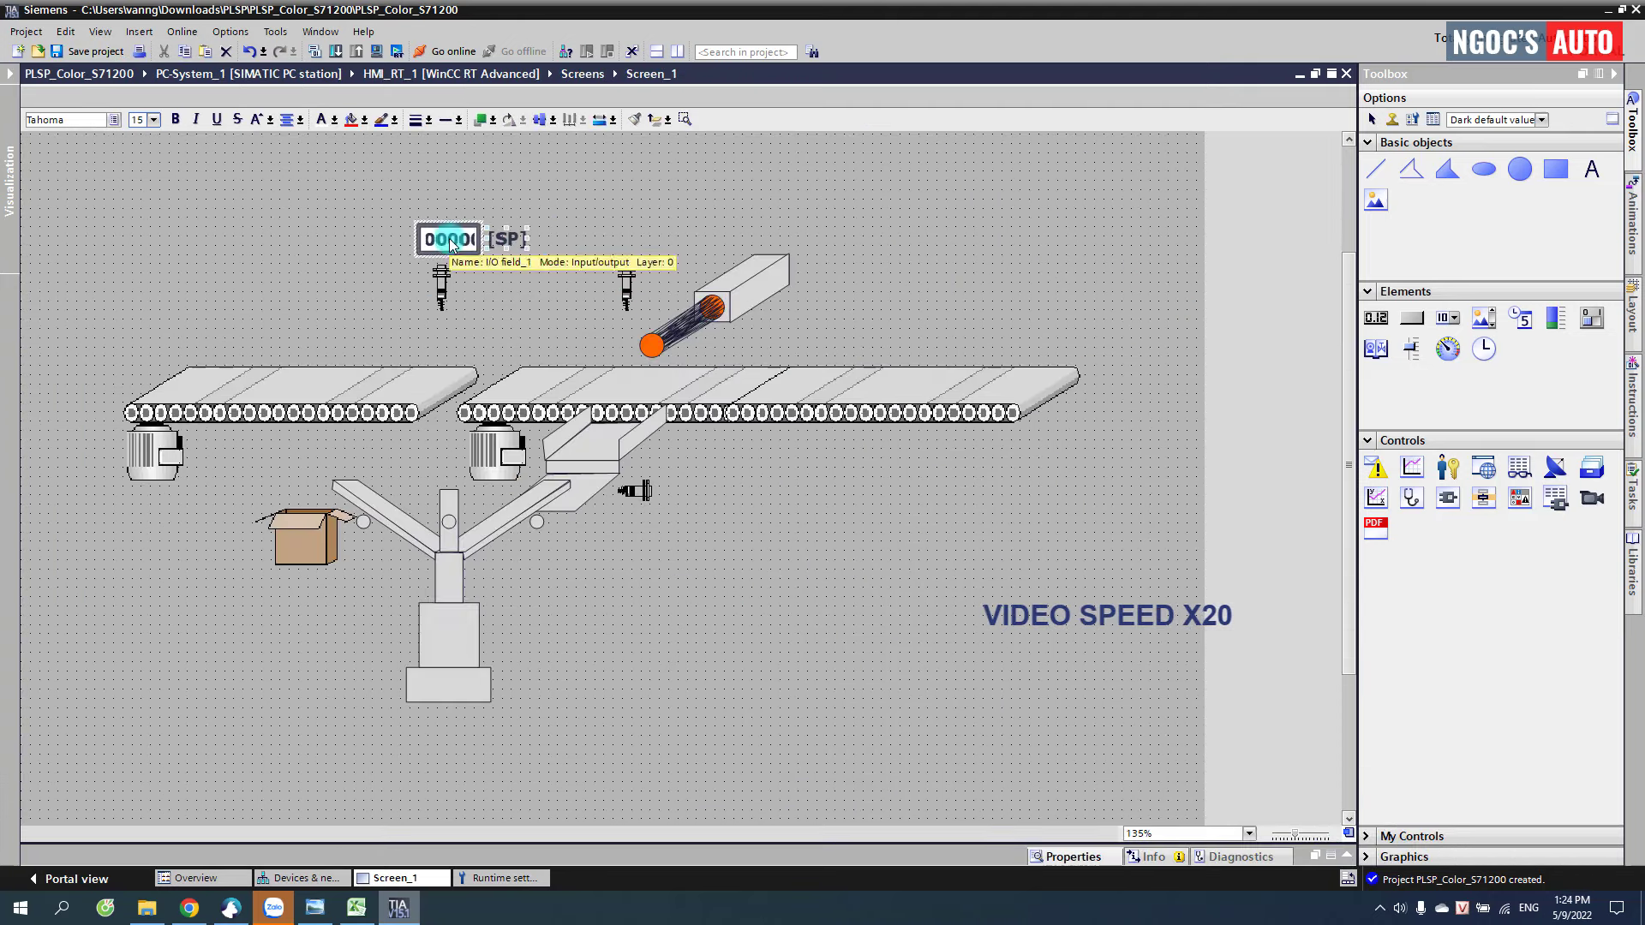
key("ctrl+v")
- Label the cylinder "Xy lanh đỏ", the upper sensor "CB đỏ" and the chute sensor "CB đỏ 1", with an "[SP]" field below the latter
left_click(1592, 169)
left_click(745, 229)
type("Xy lanh đỏ")
left_click(1592, 169)
type("CB D")
key("BackSpace")
type("đỏ")
key("ctrl+v")
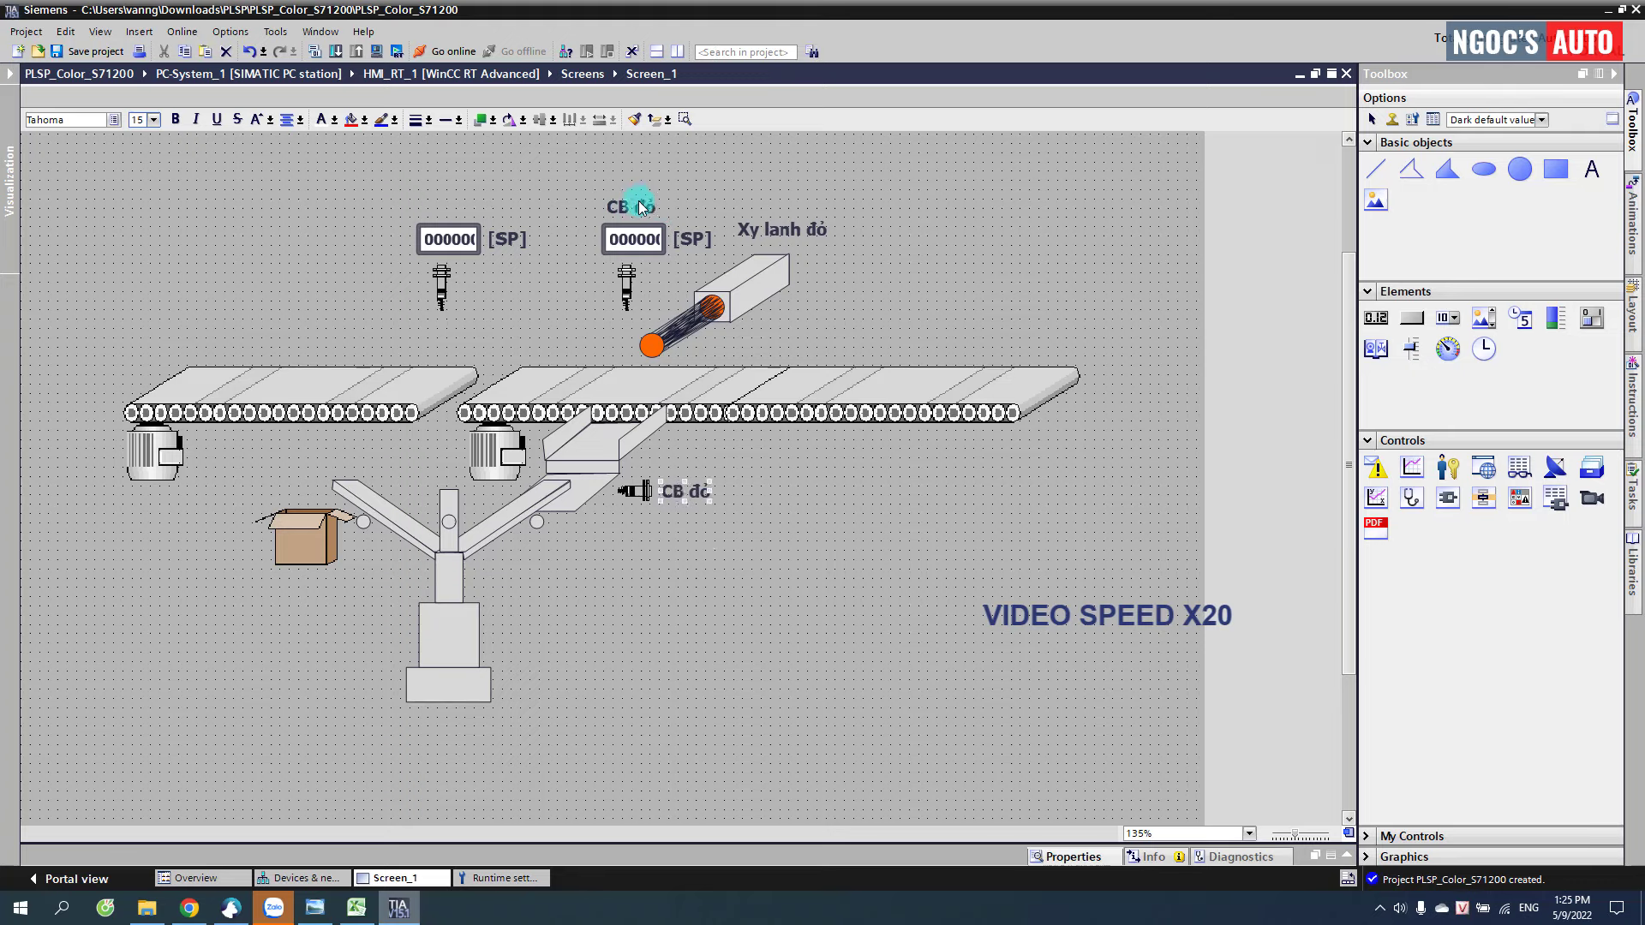
type("1")
key("ctrl+v")
- Label the robot "Robot gắp" and its three arms "Phải", "Trái" and "Giữa"
type("Robot gắp")
left_click_drag(465, 724, 565, 617)
type("Phải")
key("ctrl+v")
type("Trái")
double_click(447, 498)
type("Giữa")
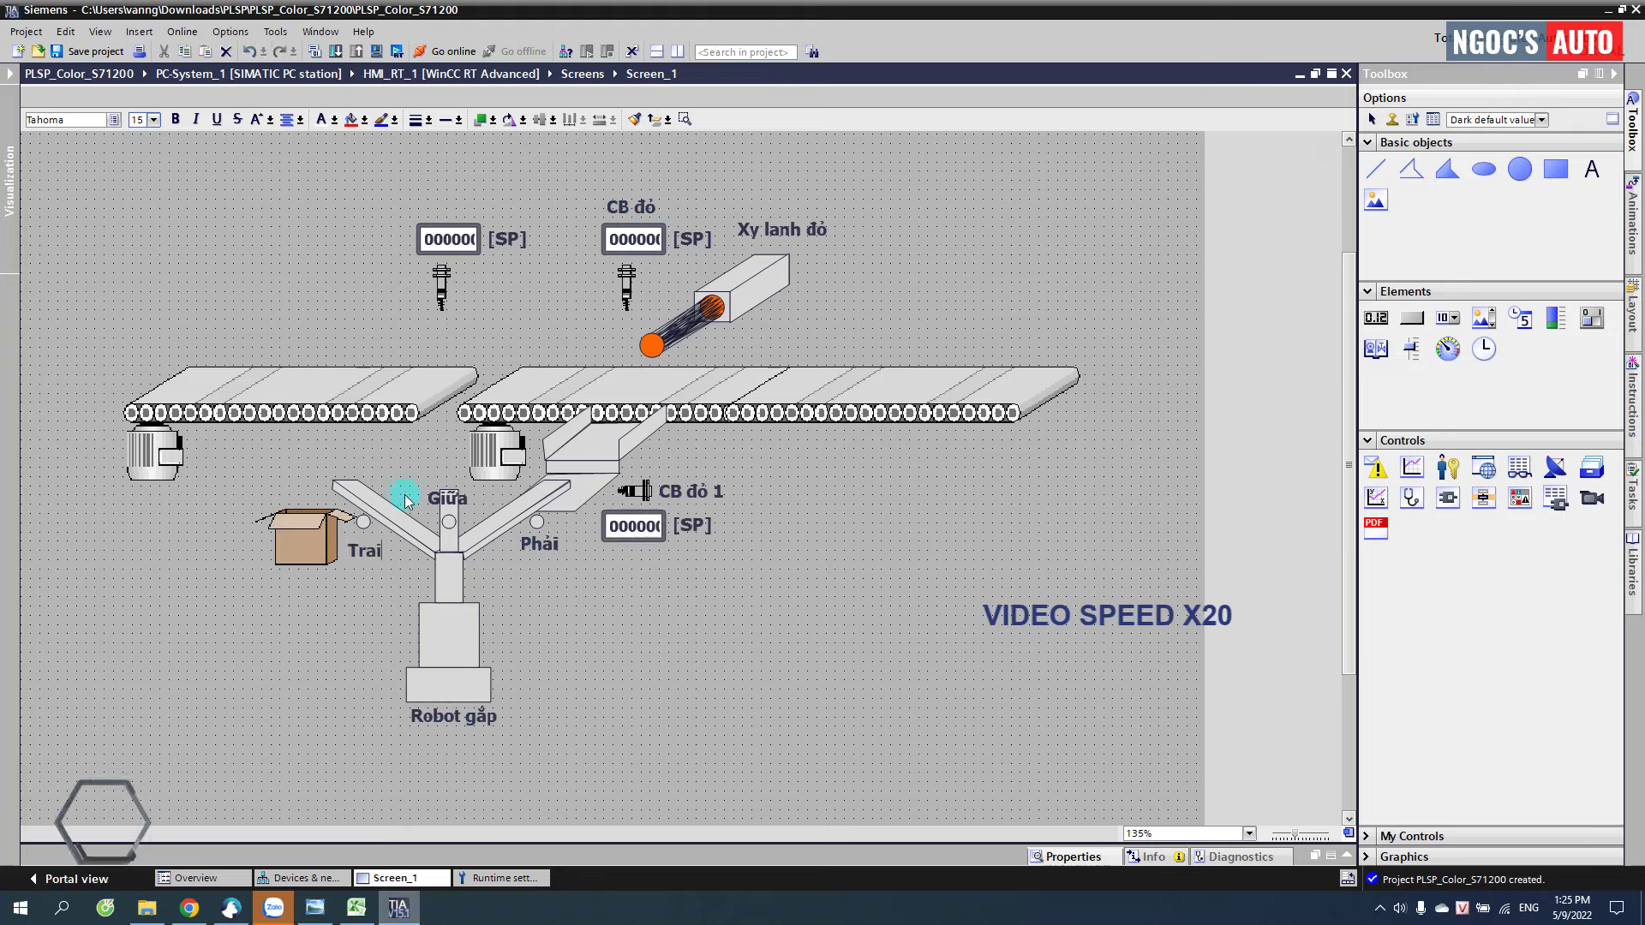
- Paste a copy of the "[SP]" I/O field below the cardboard box and label it "SP đỏ"
key("ctrl+v")
left_click_drag(691, 533, 345, 595)
type("SP đỏ")
- Move the second conveyor's motor to the conveyor's far end and label it "Băng tải 2"
left_click_drag(497, 453, 1011, 453)
left_click(690, 491)
key("ctrl+v")
type("Băng tải 2")
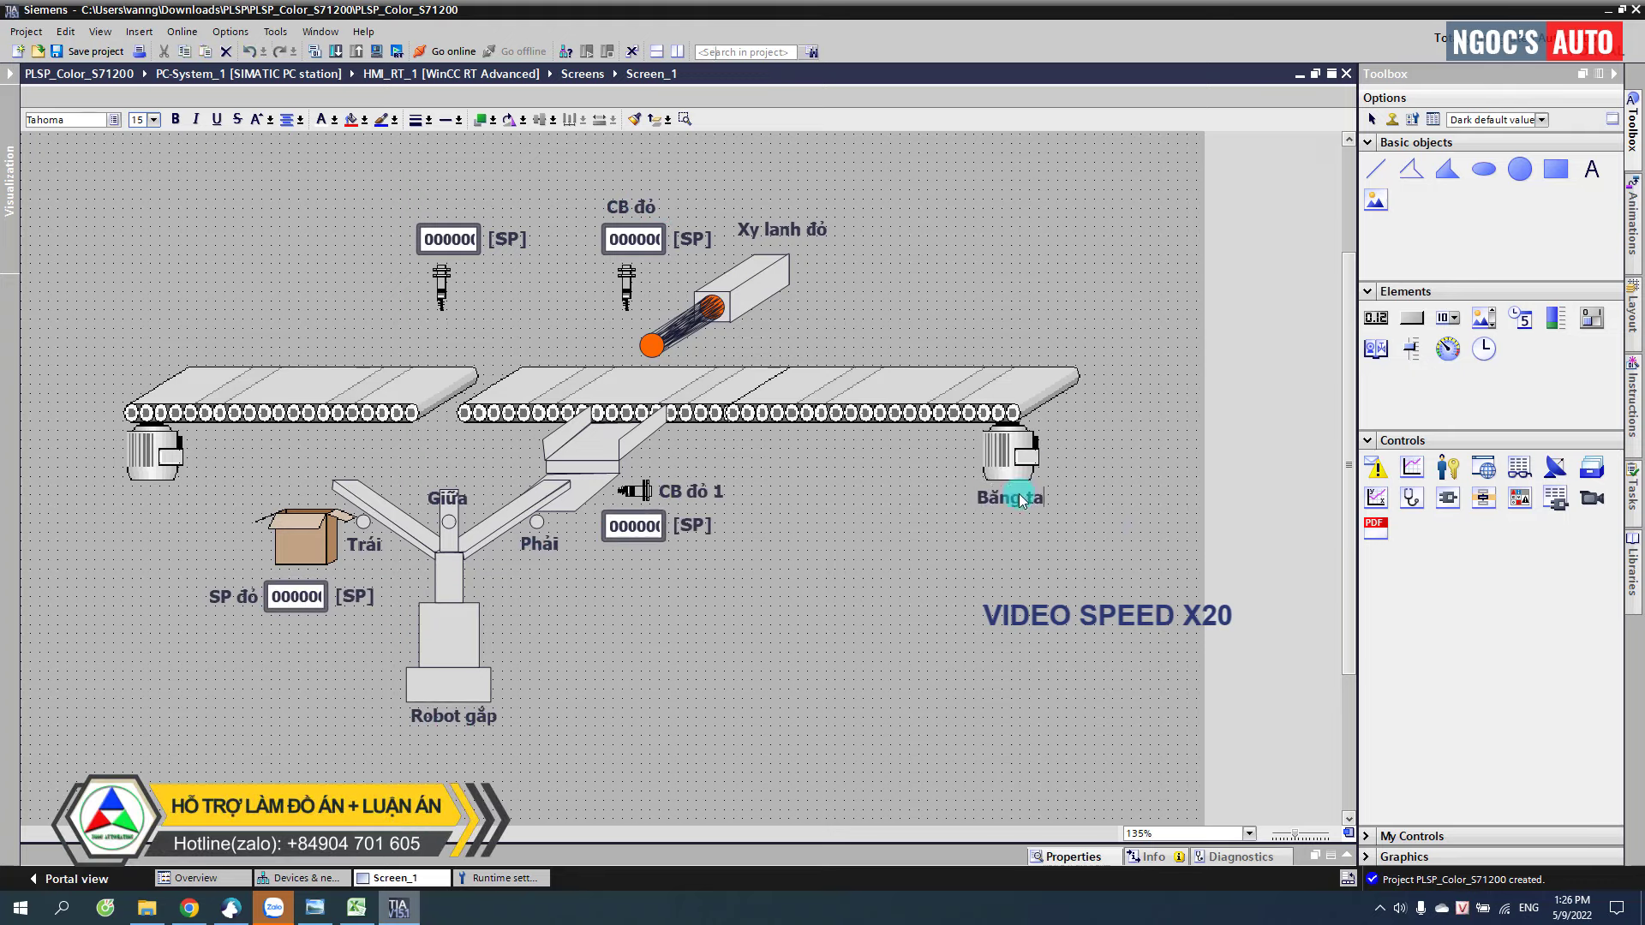
- Label the first conveyor's motor "Băng tải 1" and the first upper sensor "CB vào"
key("ctrl+v")
type("1")
key("ctrl+v")
type("CB vào")
key("ctrl+a")
left_click(899, 708)
- Select the whole conveyor drawing below the title and move it up
scroll(899, 708, "down", 4)
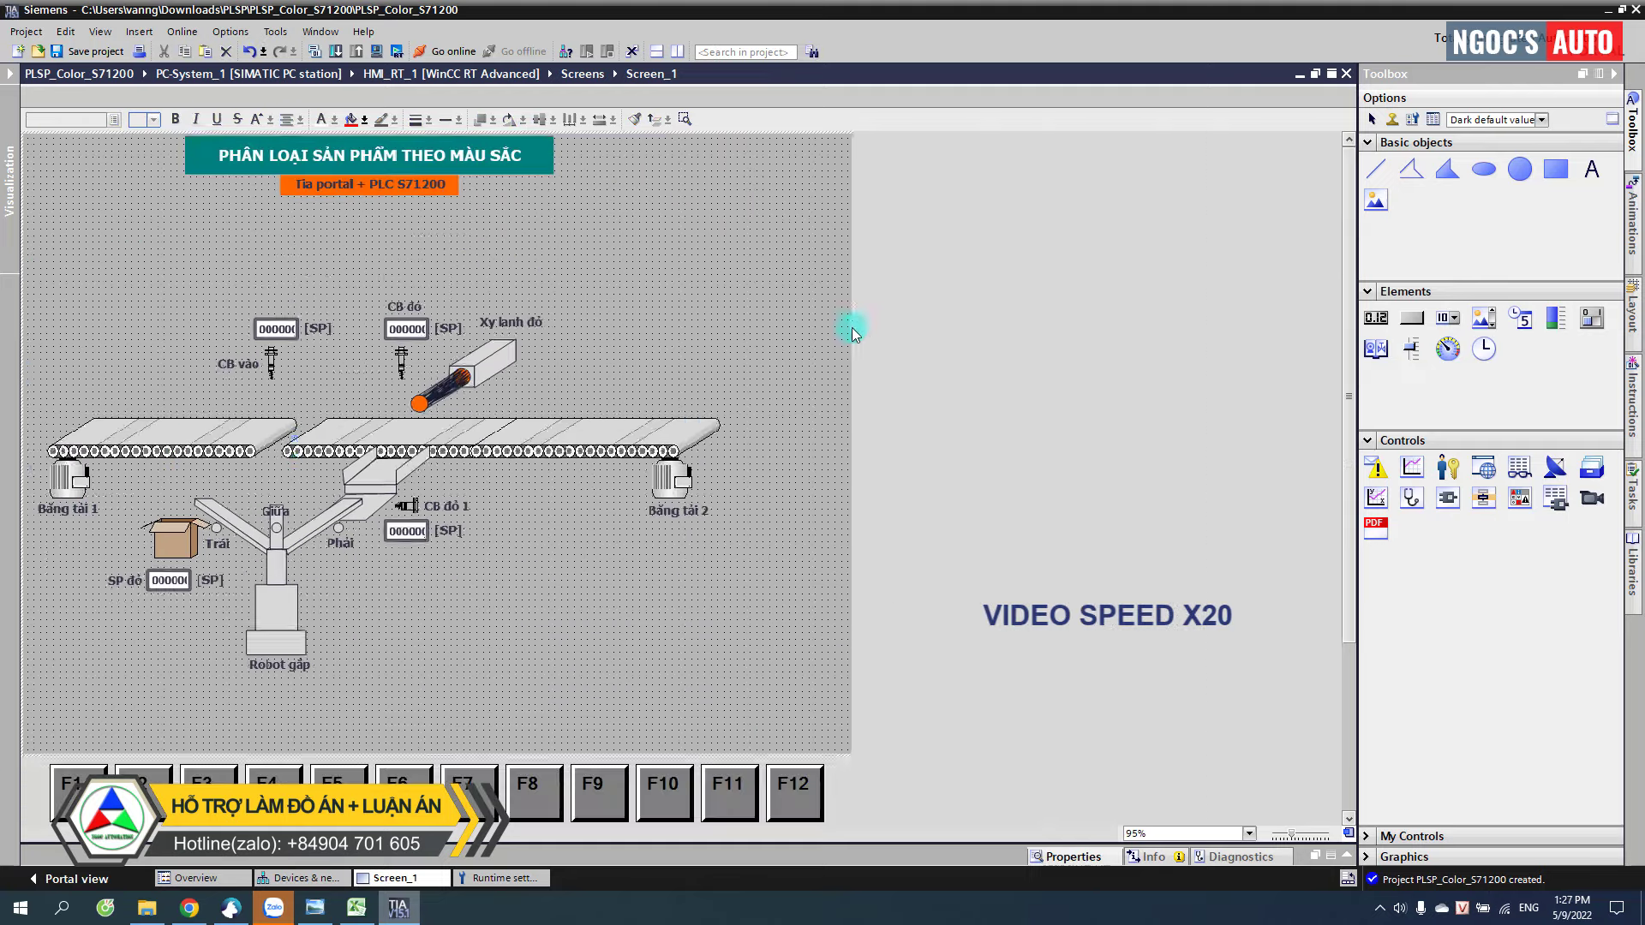
left_click_drag(26, 274, 741, 685)
key("Up")
key("Up")
key("Up")
key("Up")
key("Up")
key("Up")
- Copy the red sorting station with its sensors, cylinder, chute, robot and box, and place the copy further along the second conveyor
left_click_drag(86, 219, 561, 638)
key("ctrl+c")
key("ctrl+v")
key("Right")
key("Right")
key("Right")
key("Right")
key("Right")
key("Right")
key("Right")
key("Right")
key("Right")
key("Right")
key("Right")
key("Right")
key("Right")
key("Right")
key("Right")
key("Right")
key("Right")
key("Right")
key("Right")
key("Right")
key("Right")
key("Right")
key("Right")
key("Right")
key("Right")
key("Right")
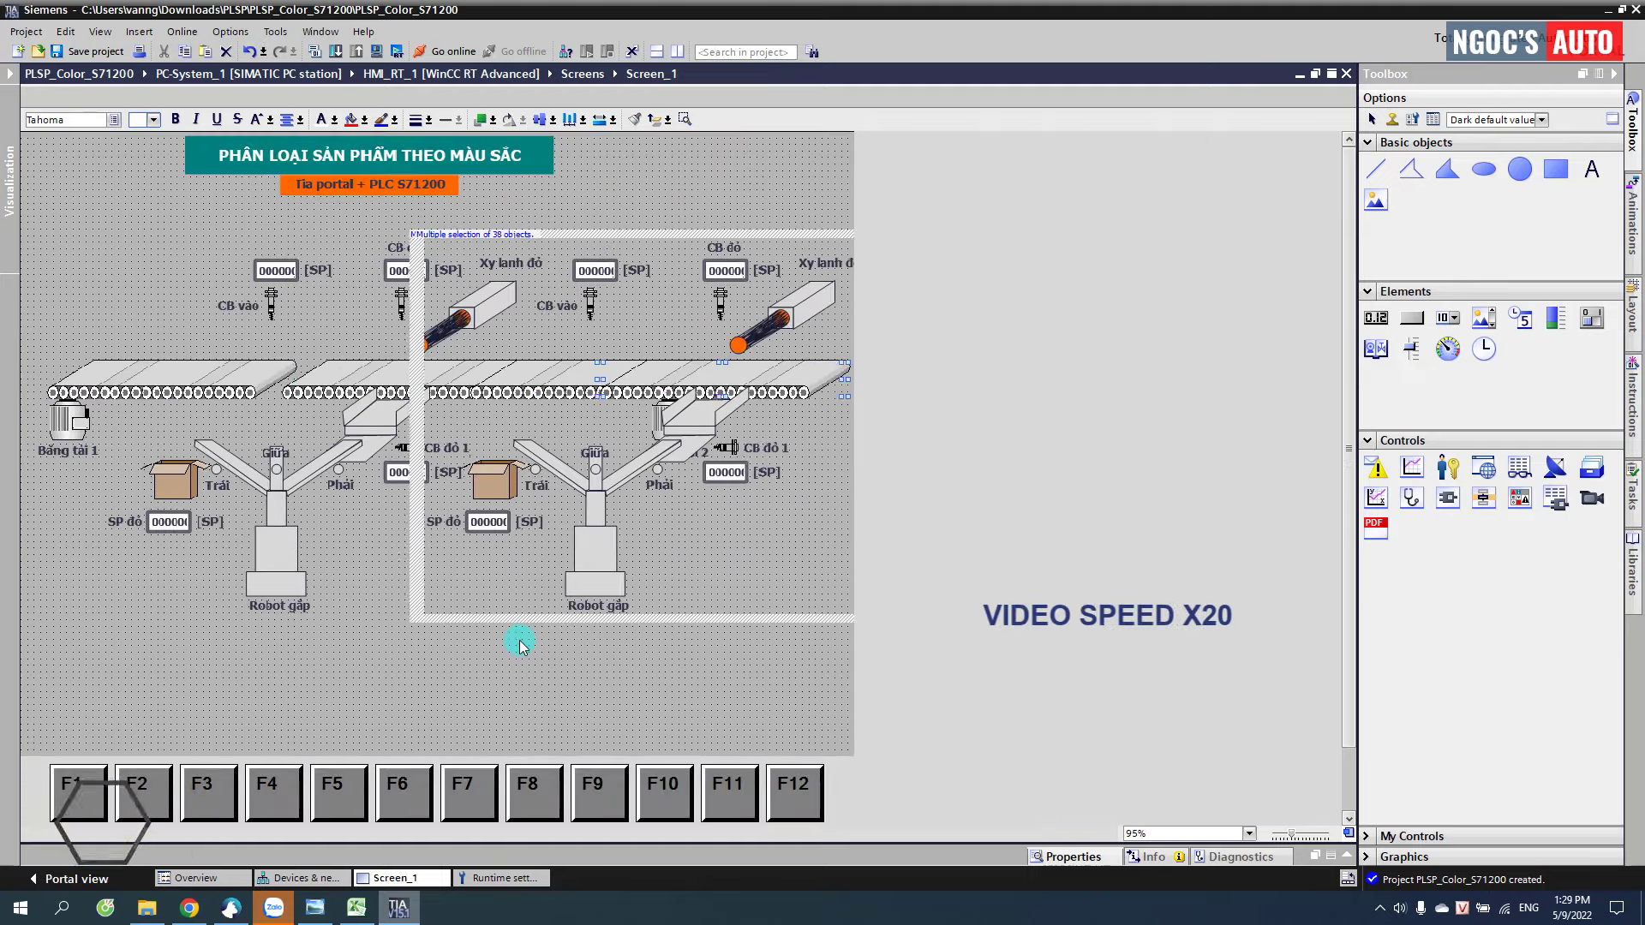
left_click_drag(432, 470, 422, 470)
- Rename the copied station's labels to "CB xanh" and a two-line "Xylanh xanh", and shift all objects slightly left
double_click(724, 248)
type("CB xanh")
double_click(833, 263)
type("Xylanh xanh")
key("ctrl+a")
key("Left")
key("Left")
double_click(819, 264)
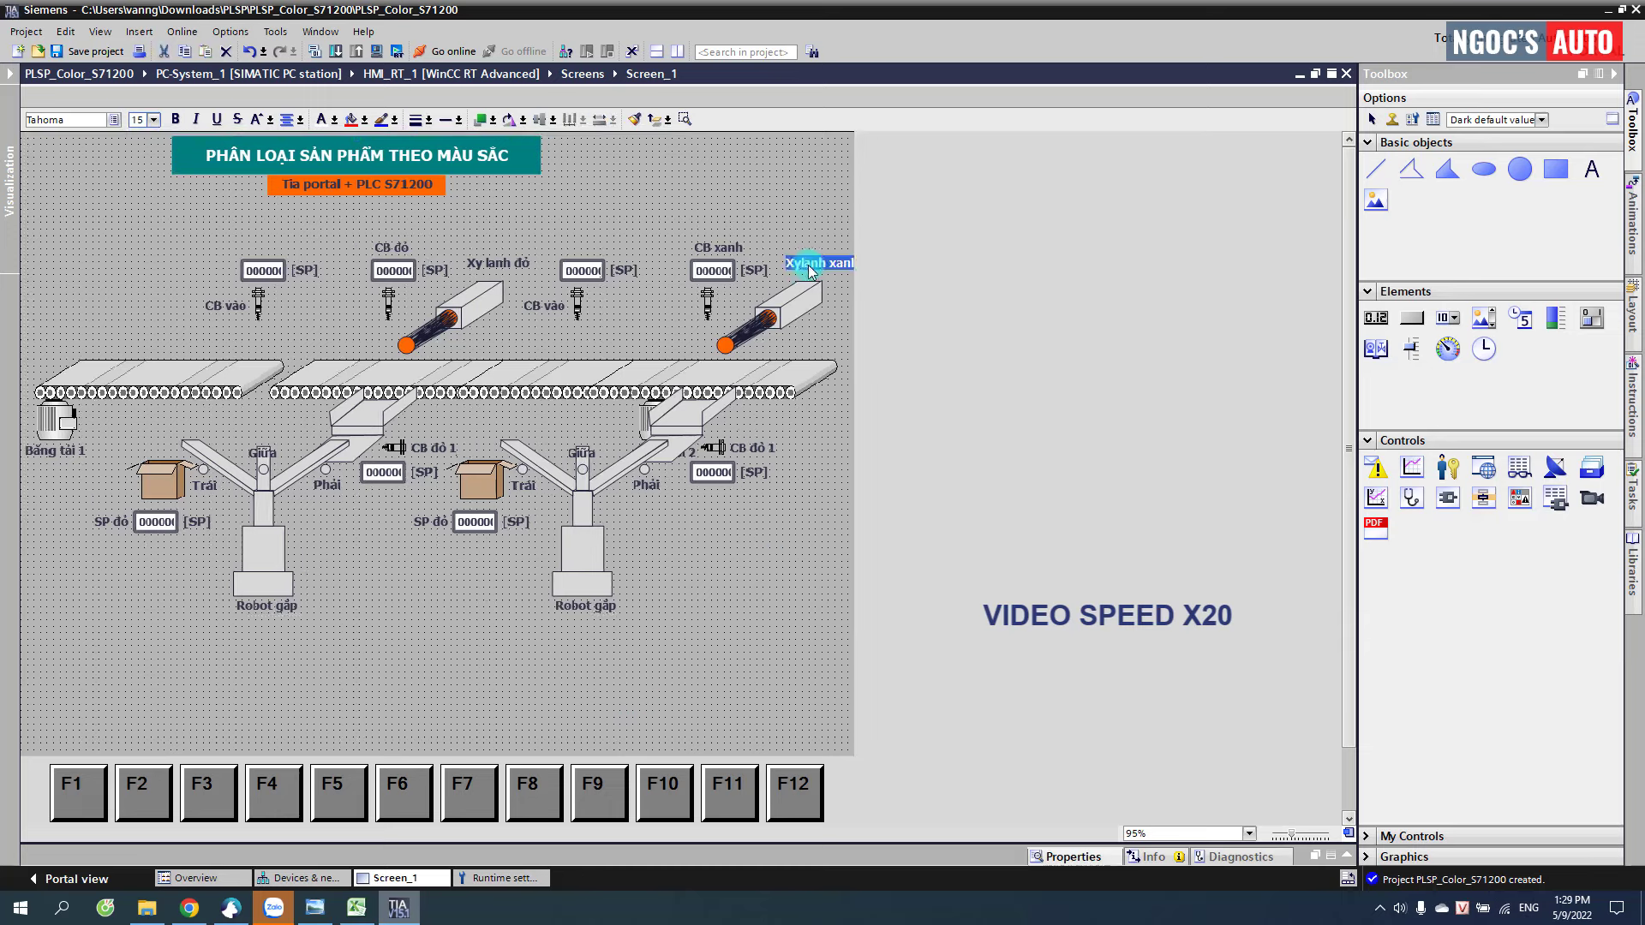
key("shift+Return")
- Move the second conveyor's motor to the conveyor's end, relabel it "BT2" and delete the duplicated "CB vào" sensor group
left_click(645, 426)
key("Right")
key("Right")
key("Right")
key("Right")
key("Right")
key("Right")
key("Right")
key("Right")
key("Right")
key("Right")
key("Right")
key("Right")
key("Right")
key("Right")
key("Right")
key("Right")
key("Right")
key("Right")
key("Right")
key("Right")
double_click(812, 460)
left_click_drag(648, 240, 517, 331)
key("Delete")
- Rename the second box's label to "SP Xanh", shift its I/O field right to make room and save the project
double_click(431, 521)
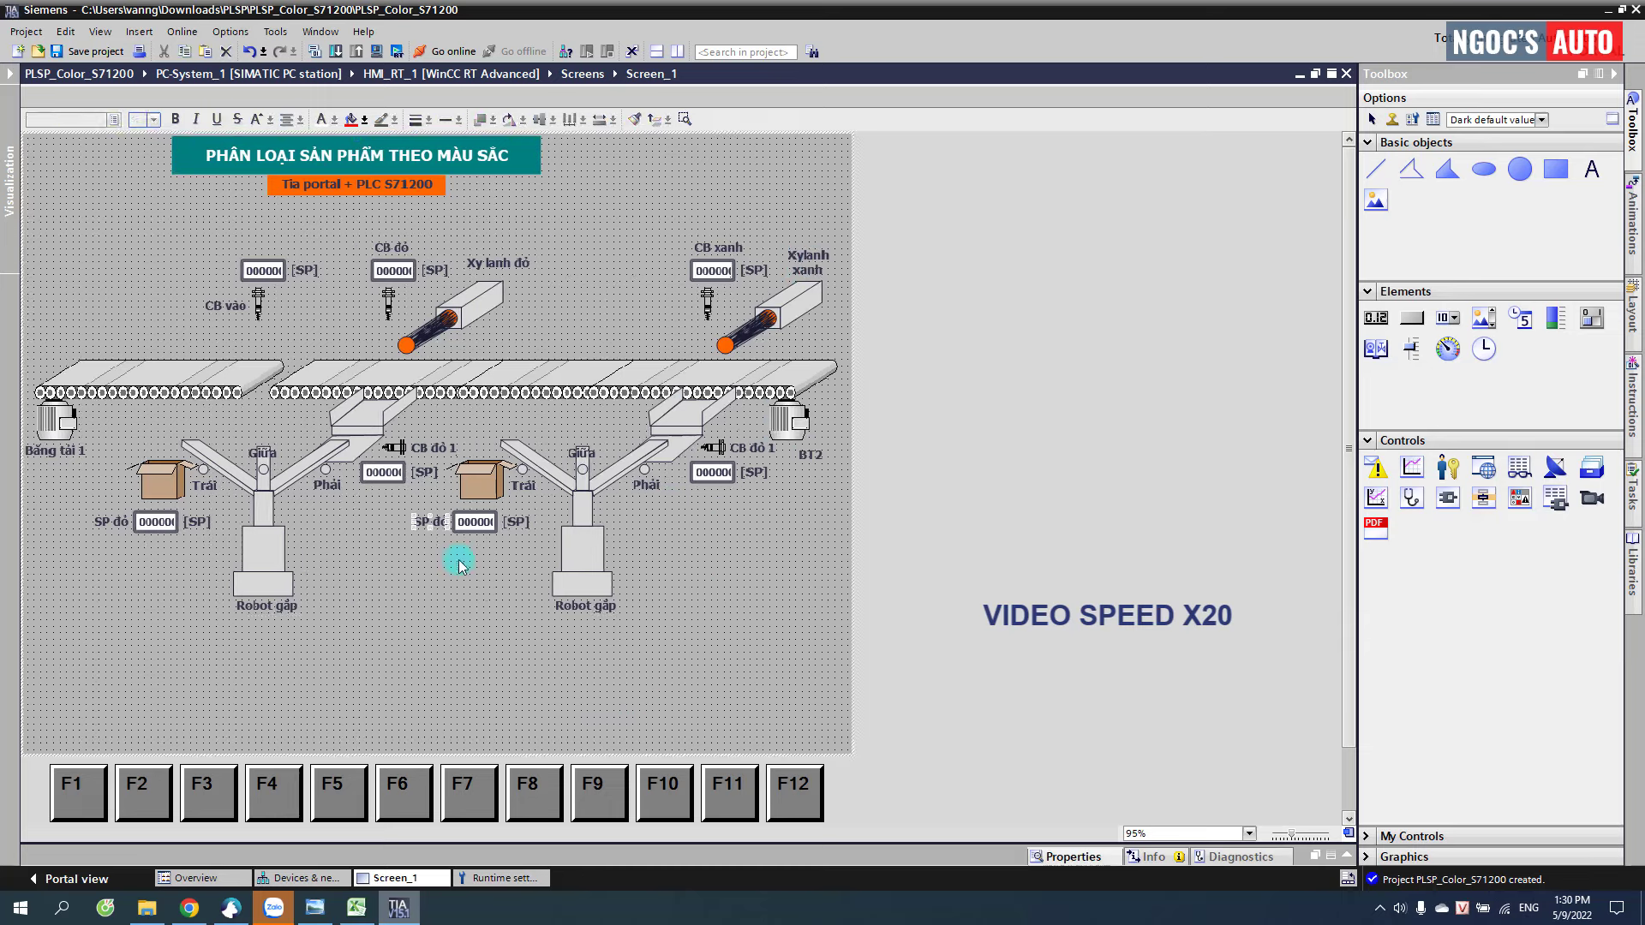
type("SP Xanh")
key("Right")
key("Right")
key("ctrl+s")
- Select both sorting stations with their conveyors and move them down, clear of the title
left_click_drag(844, 204, 5, 783)
key("Down")
key("Down")
key("Down")
key("Down")
key("Down")
key("Down")
key("Down")
key("Down")
key("Down")
left_click(253, 257)
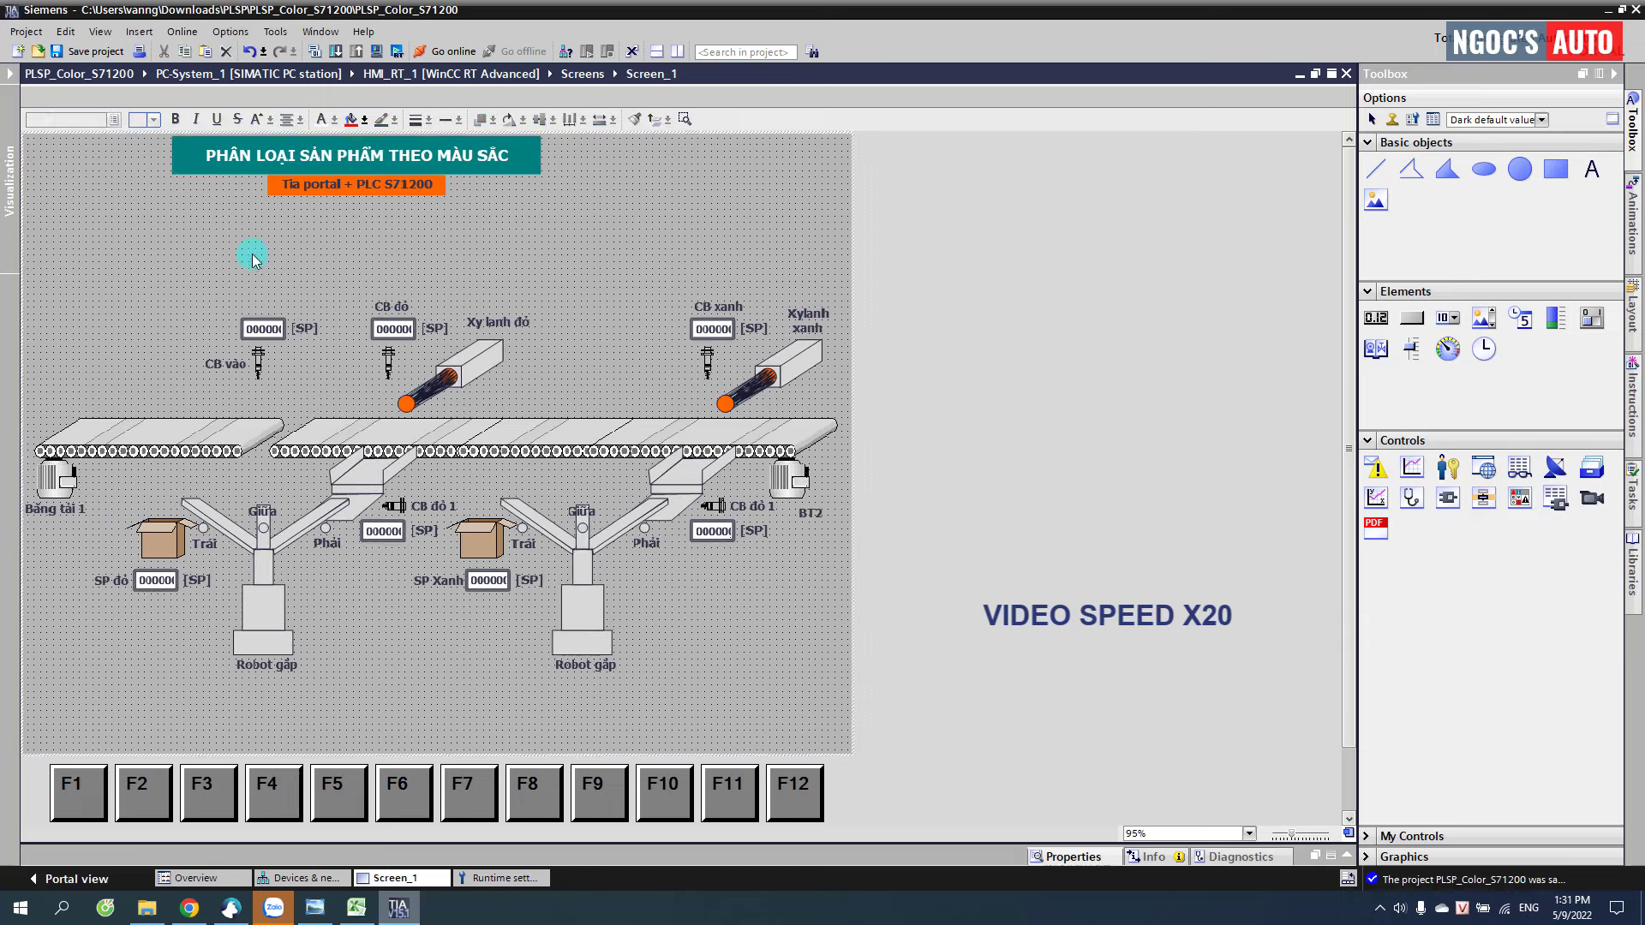
- Build a blue control panel at the screen's upper right with a header reading "BẢNG ĐIỀU KHIỂN" above a blue rectangle
key("ctrl+v")
left_click_drag(799, 213, 667, 277)
left_click(1072, 857)
left_click(462, 602)
type("BẢNG ĐIỀU KHIỂN")
left_click(449, 705)
left_click(697, 172)
key("ctrl+c")
key("ctrl+v")
left_click(801, 231)
left_click_drag(1411, 318, 814, 271)
left_click(1349, 499)
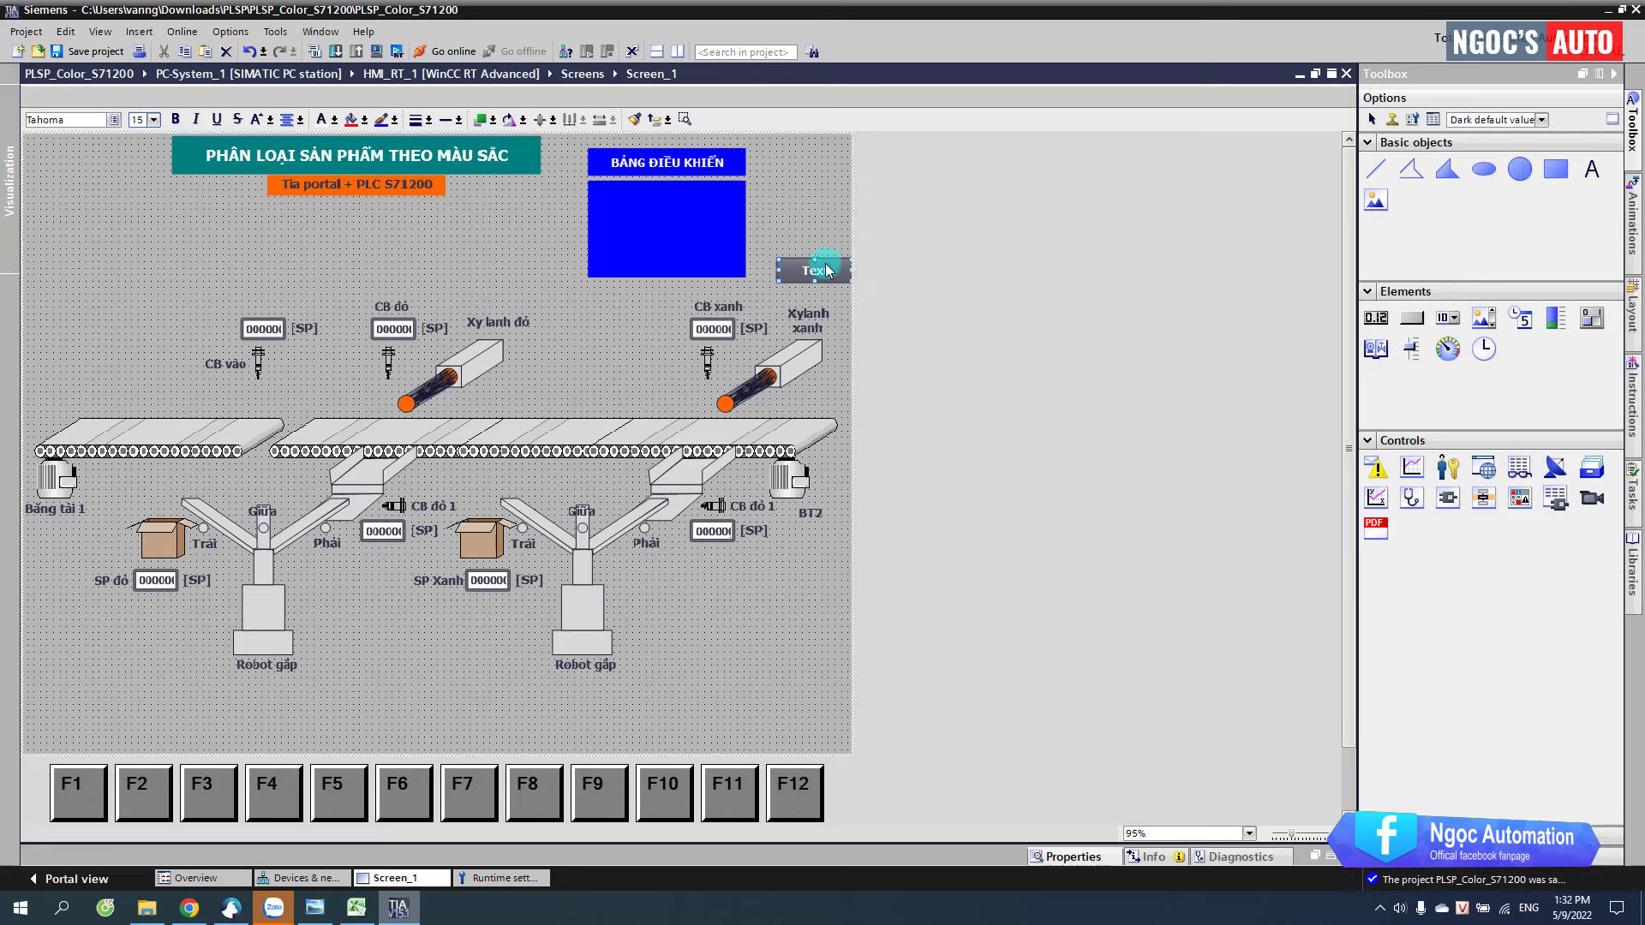
key("Delete")
left_click(684, 314)
left_click(242, 444)
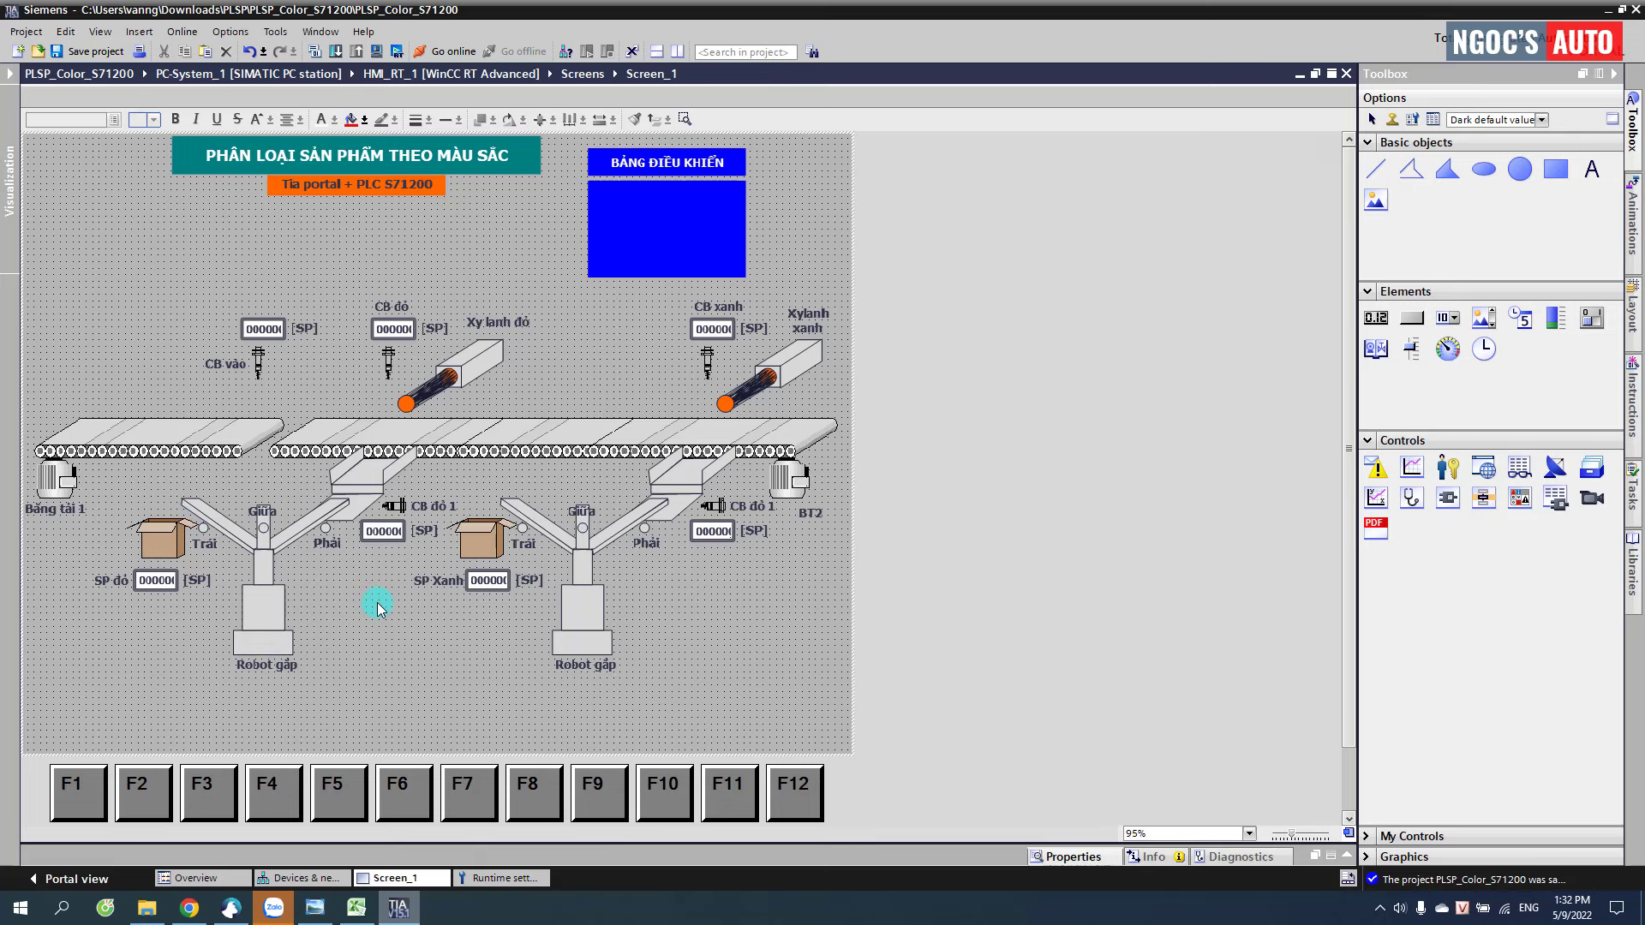
- Place a switch in the upper part of the blue control panel and open its Appearance properties
left_click(624, 249)
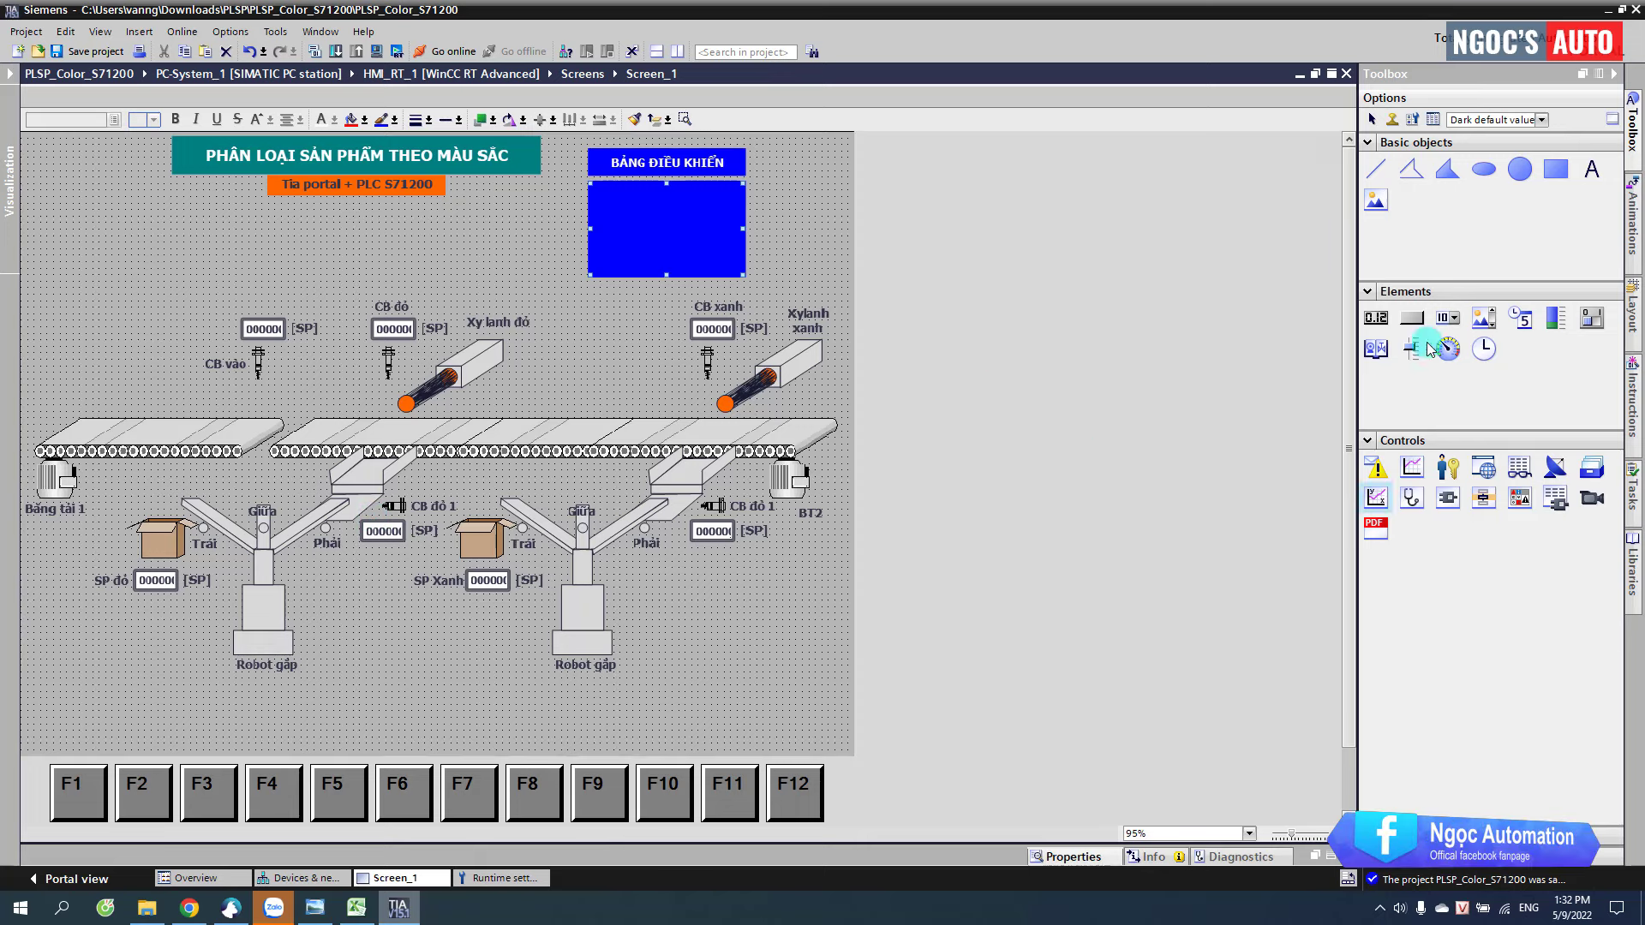
left_click(1593, 318)
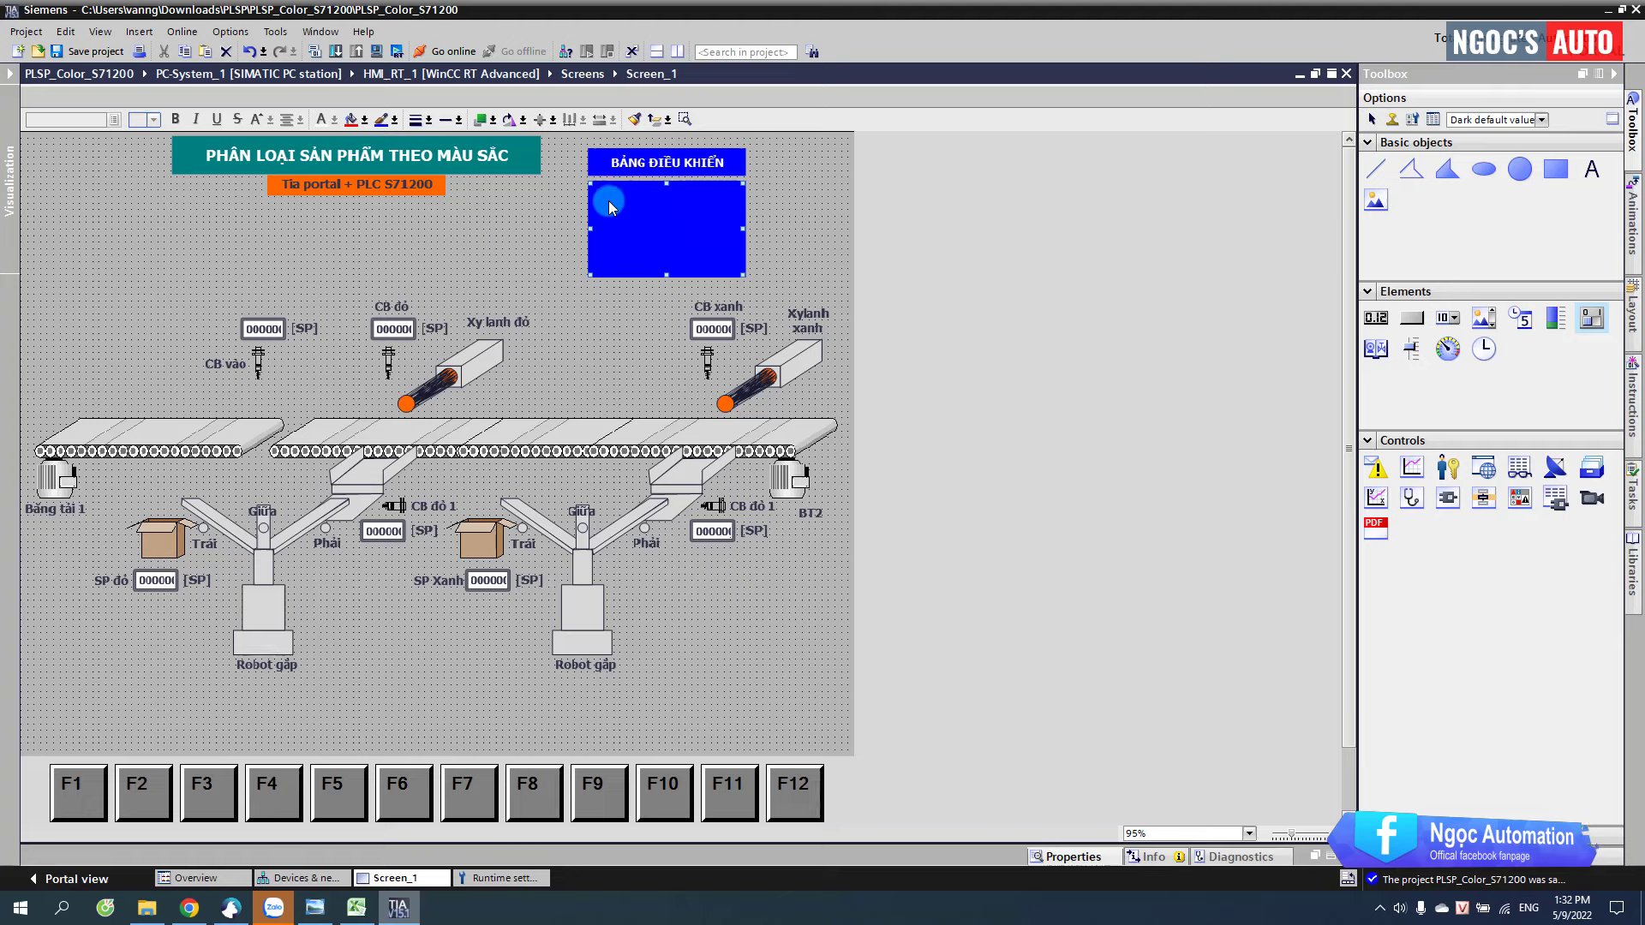
mouse_move(608, 200)
left_mouse_down()
mouse_move(696, 266)
mouse_move(685, 229)
mouse_move(643, 208)
left_mouse_up()
right_click(644, 208)
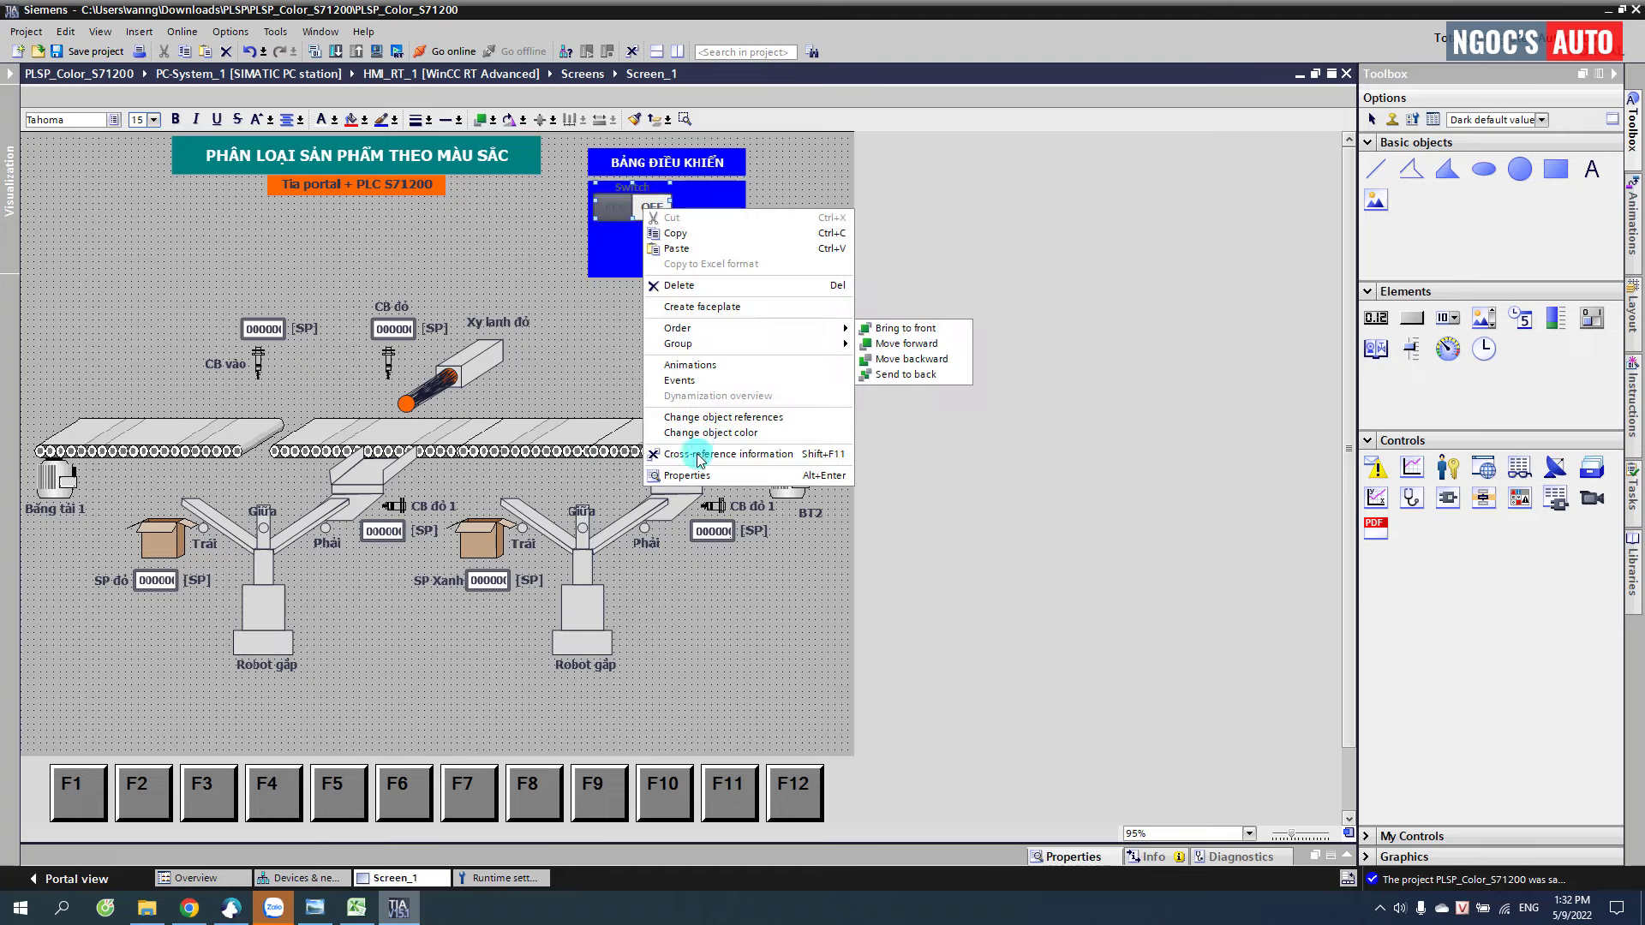
left_click(686, 475)
left_click(79, 584)
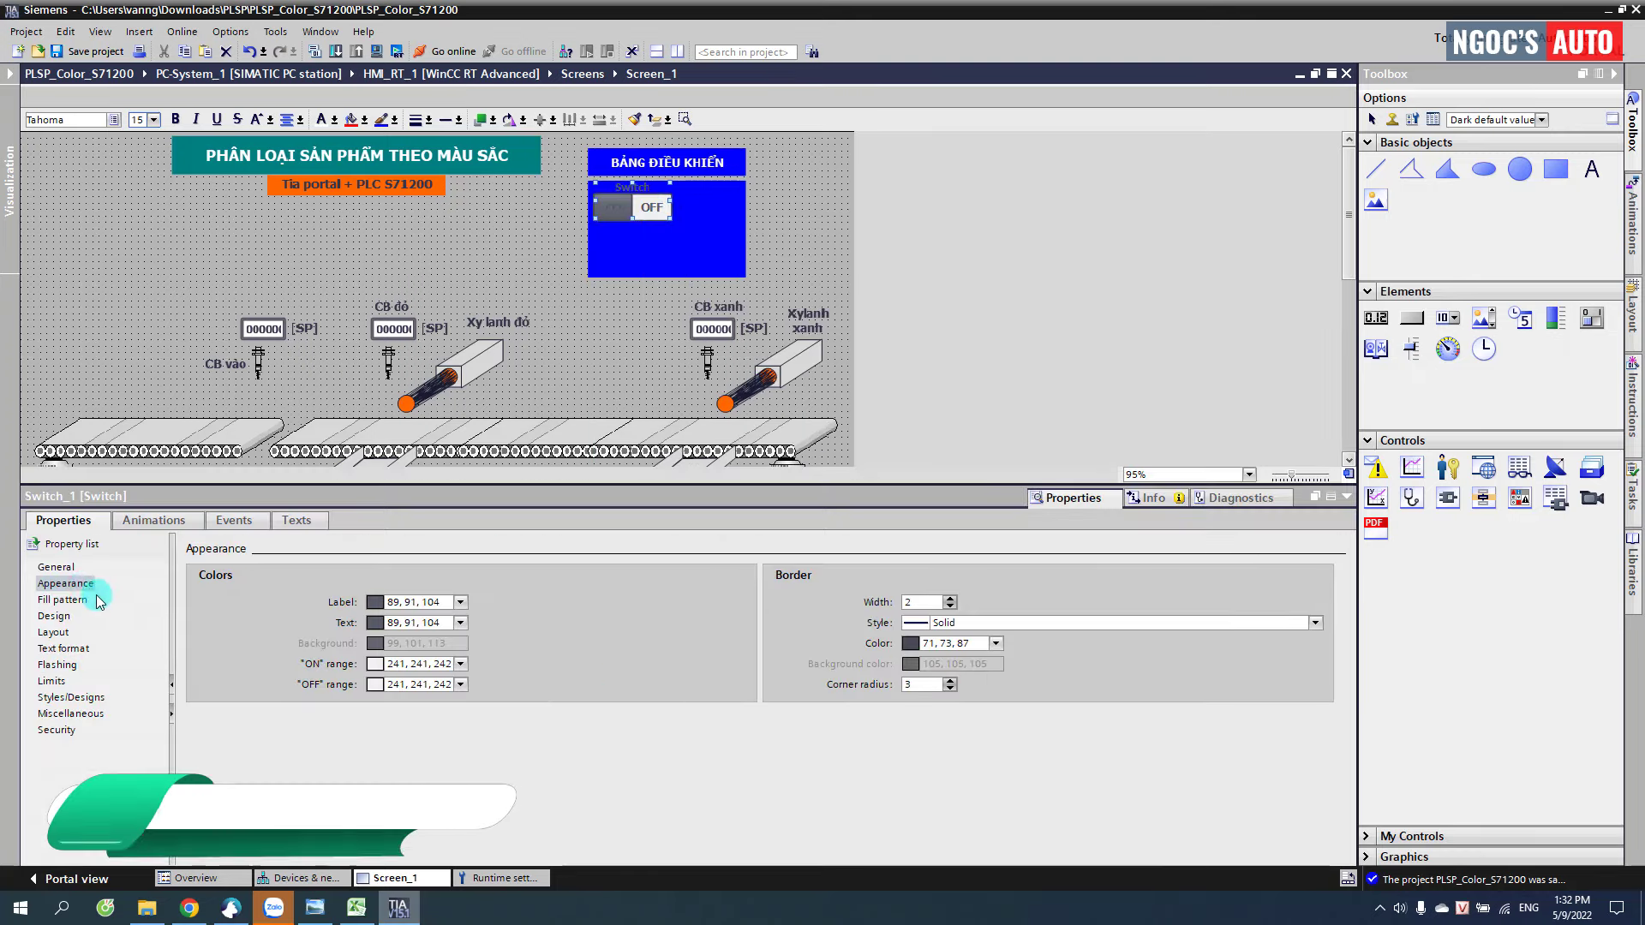
left_click(55, 567)
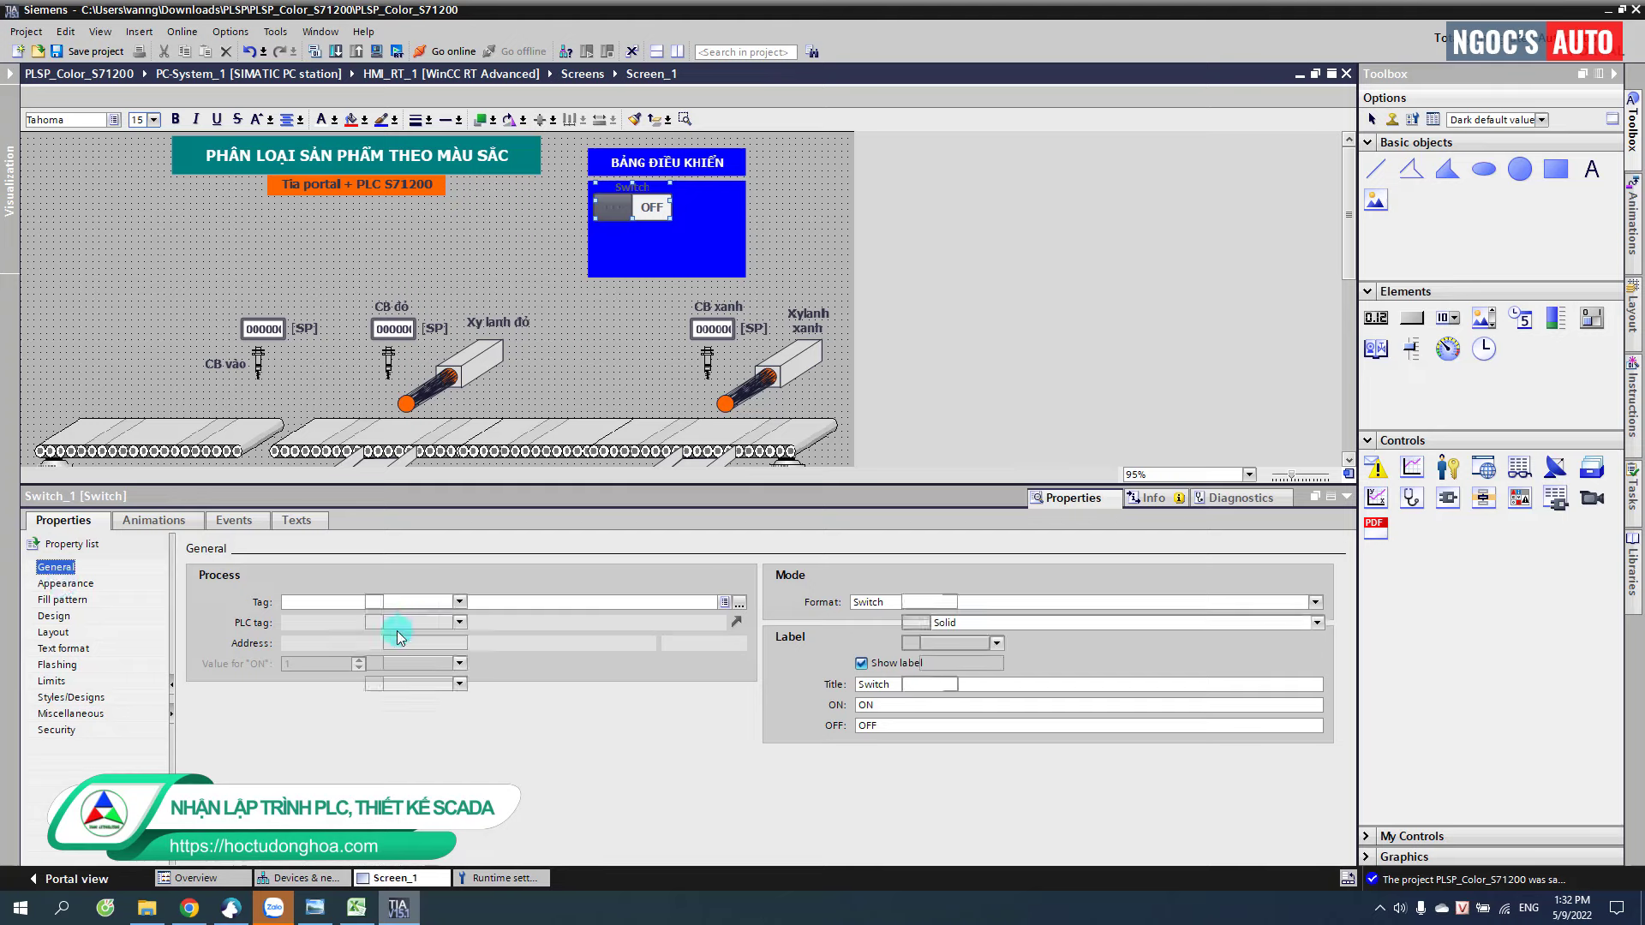
scroll(389, 623, "down", 5)
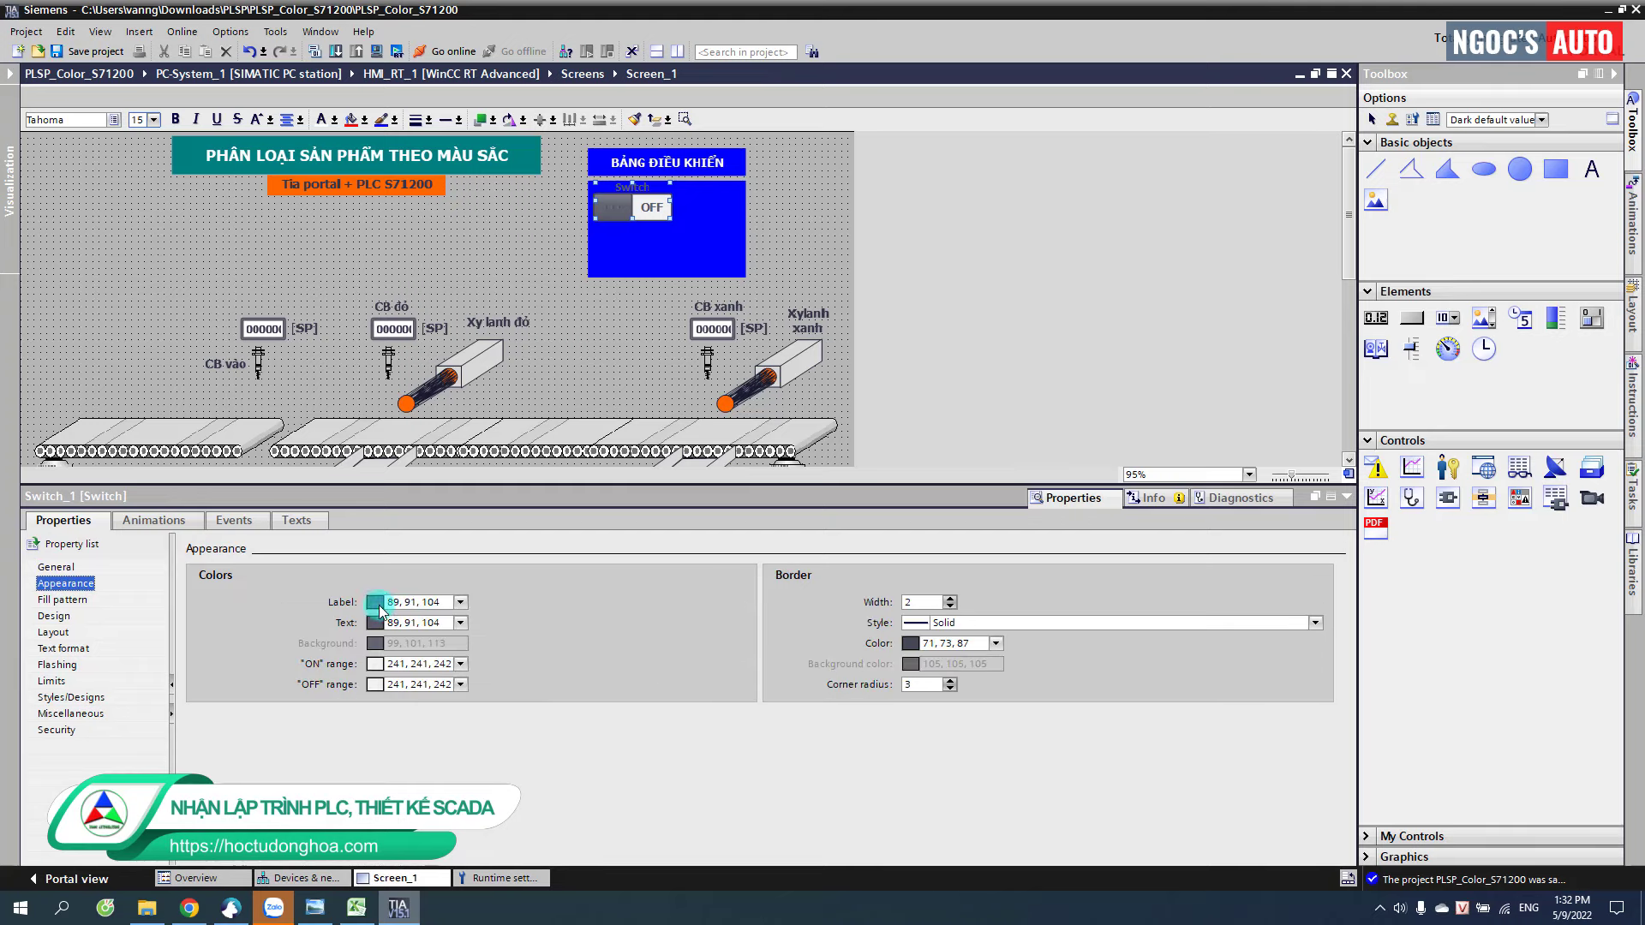
- Set the switch's label and text colors to white (255, 255, 255)
left_click(463, 604)
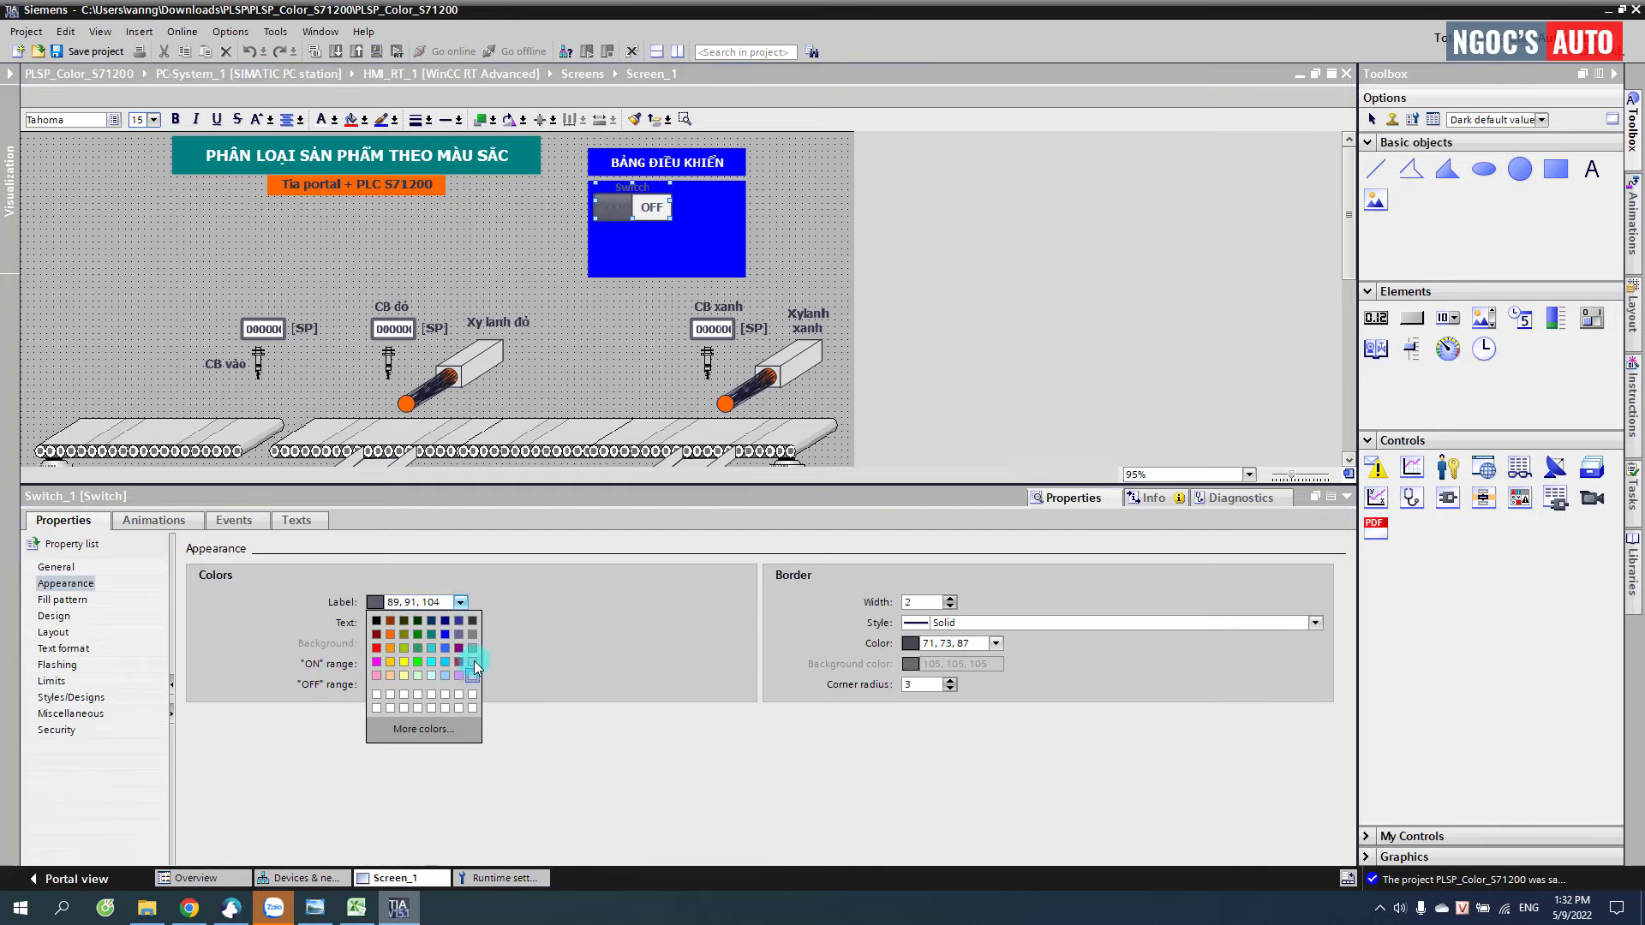
left_click(474, 668)
left_click(465, 622)
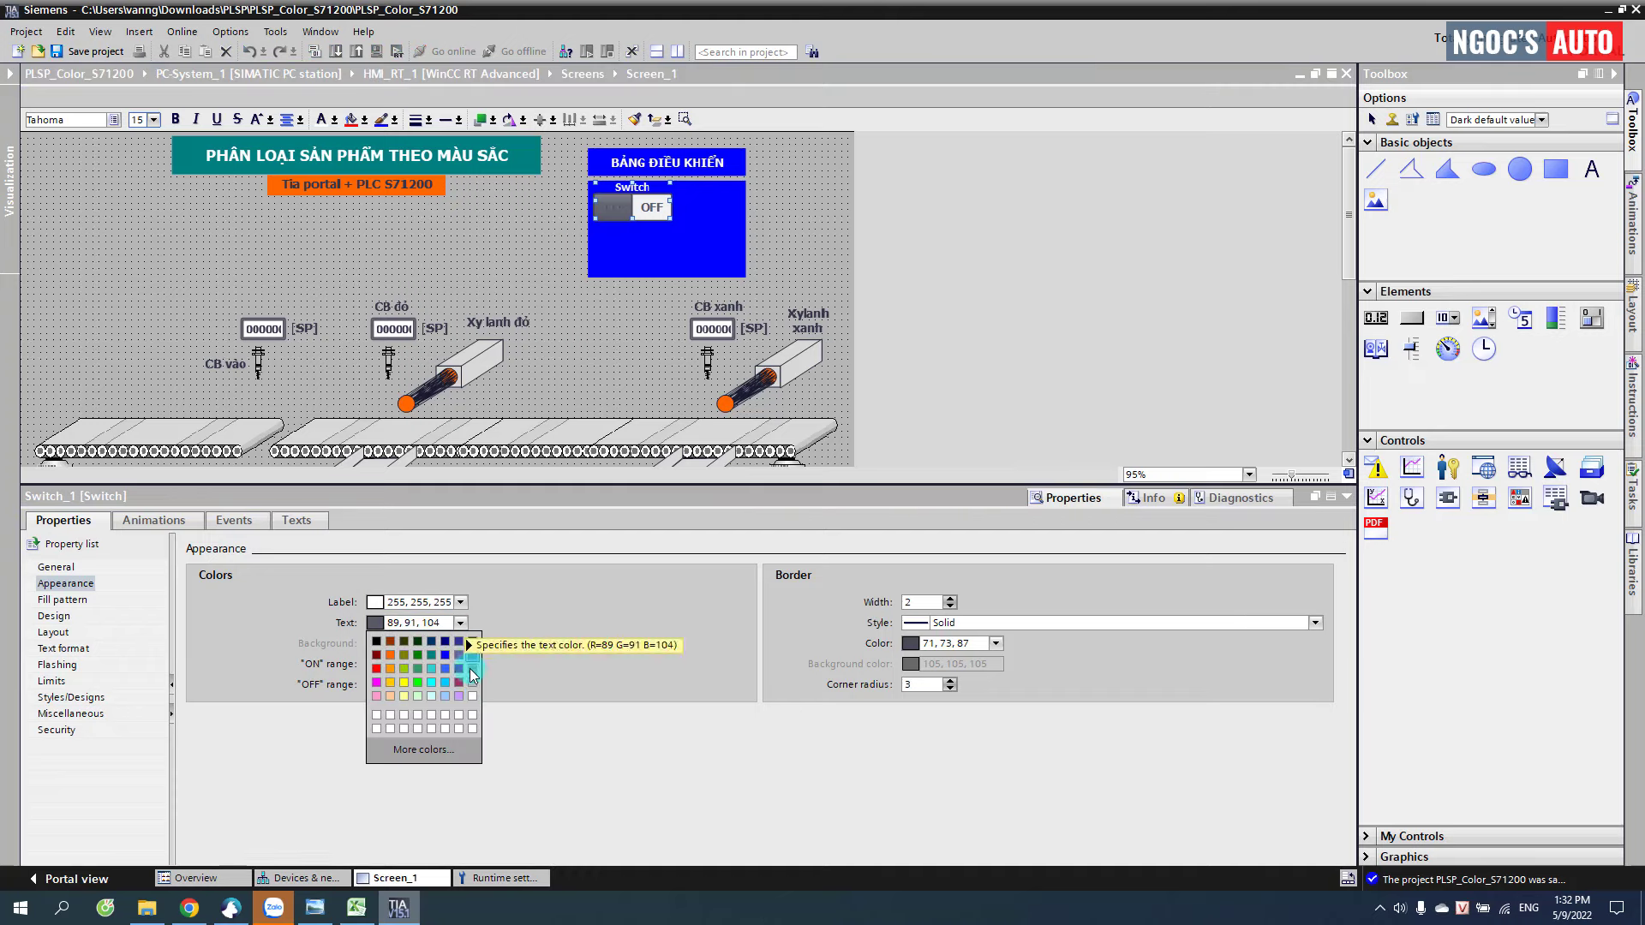
left_click(474, 695)
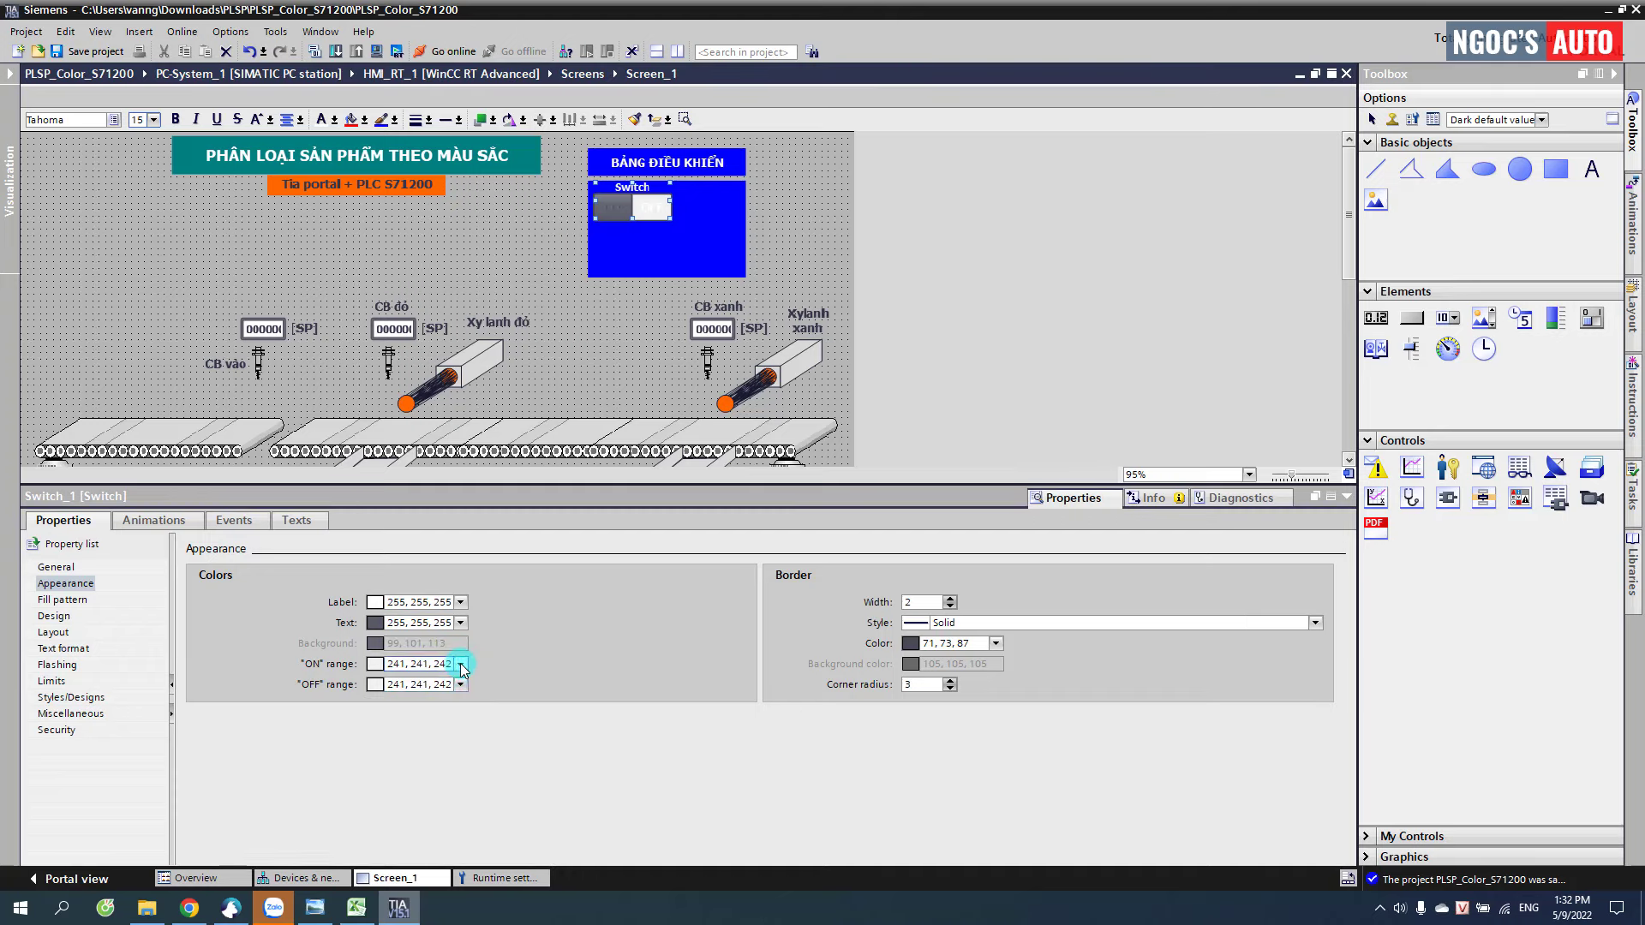
- Set the switch's "ON" range color to cyan (0, 255, 255) and its "OFF" range color to orange (255, 153, 0)
left_click(460, 666)
left_click(437, 718)
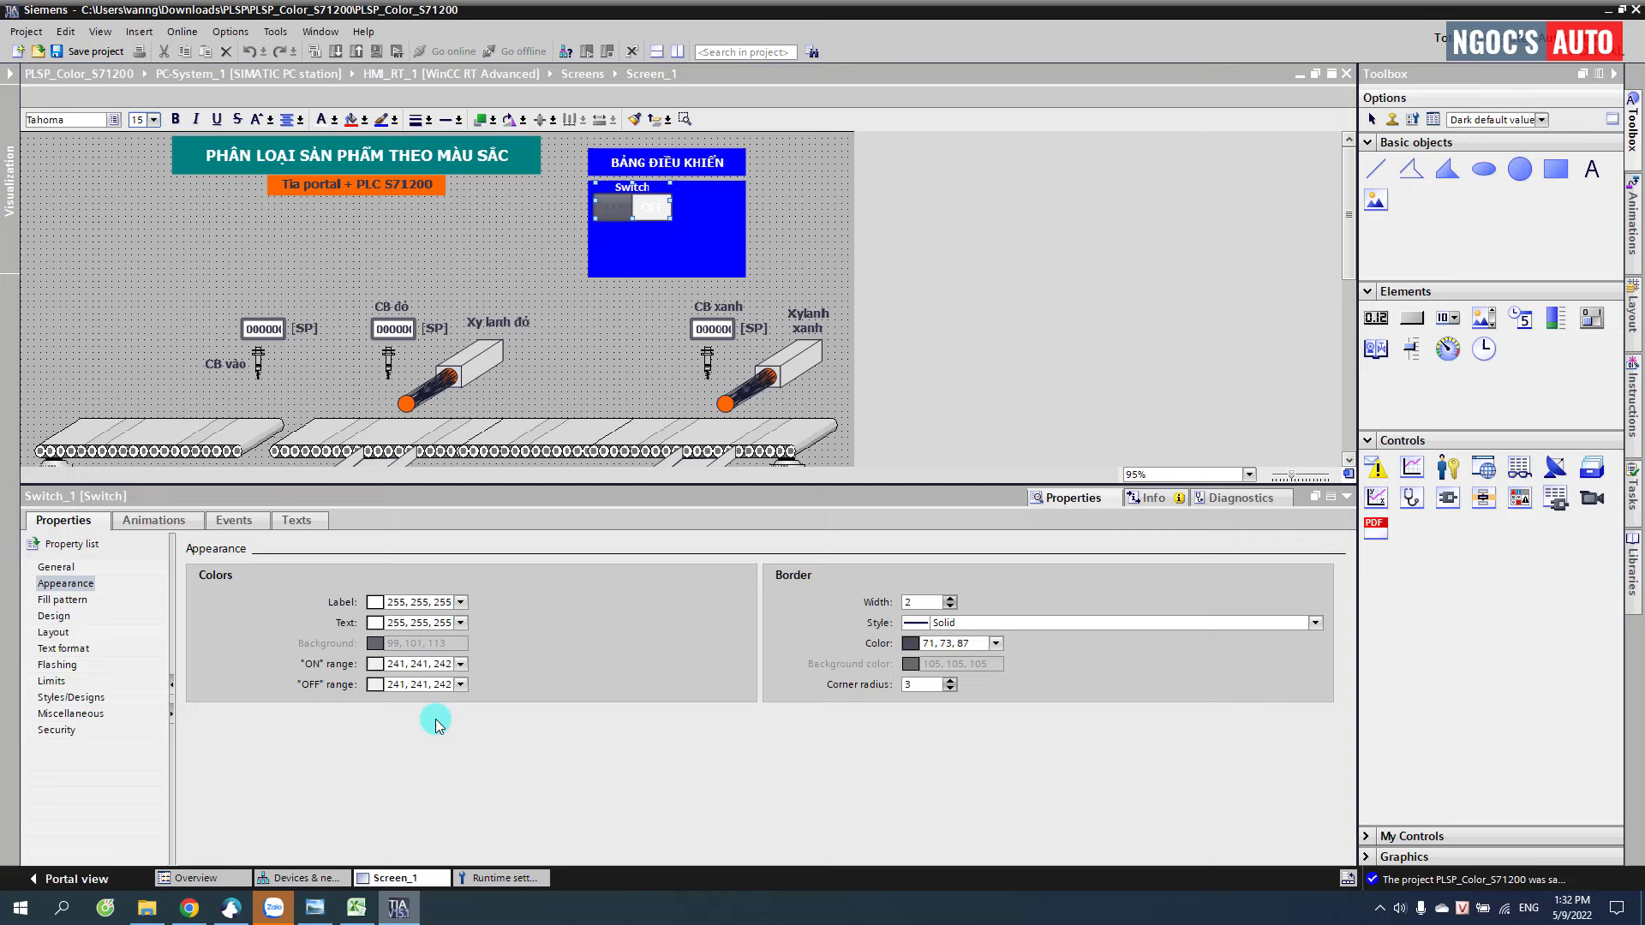
left_click(461, 685)
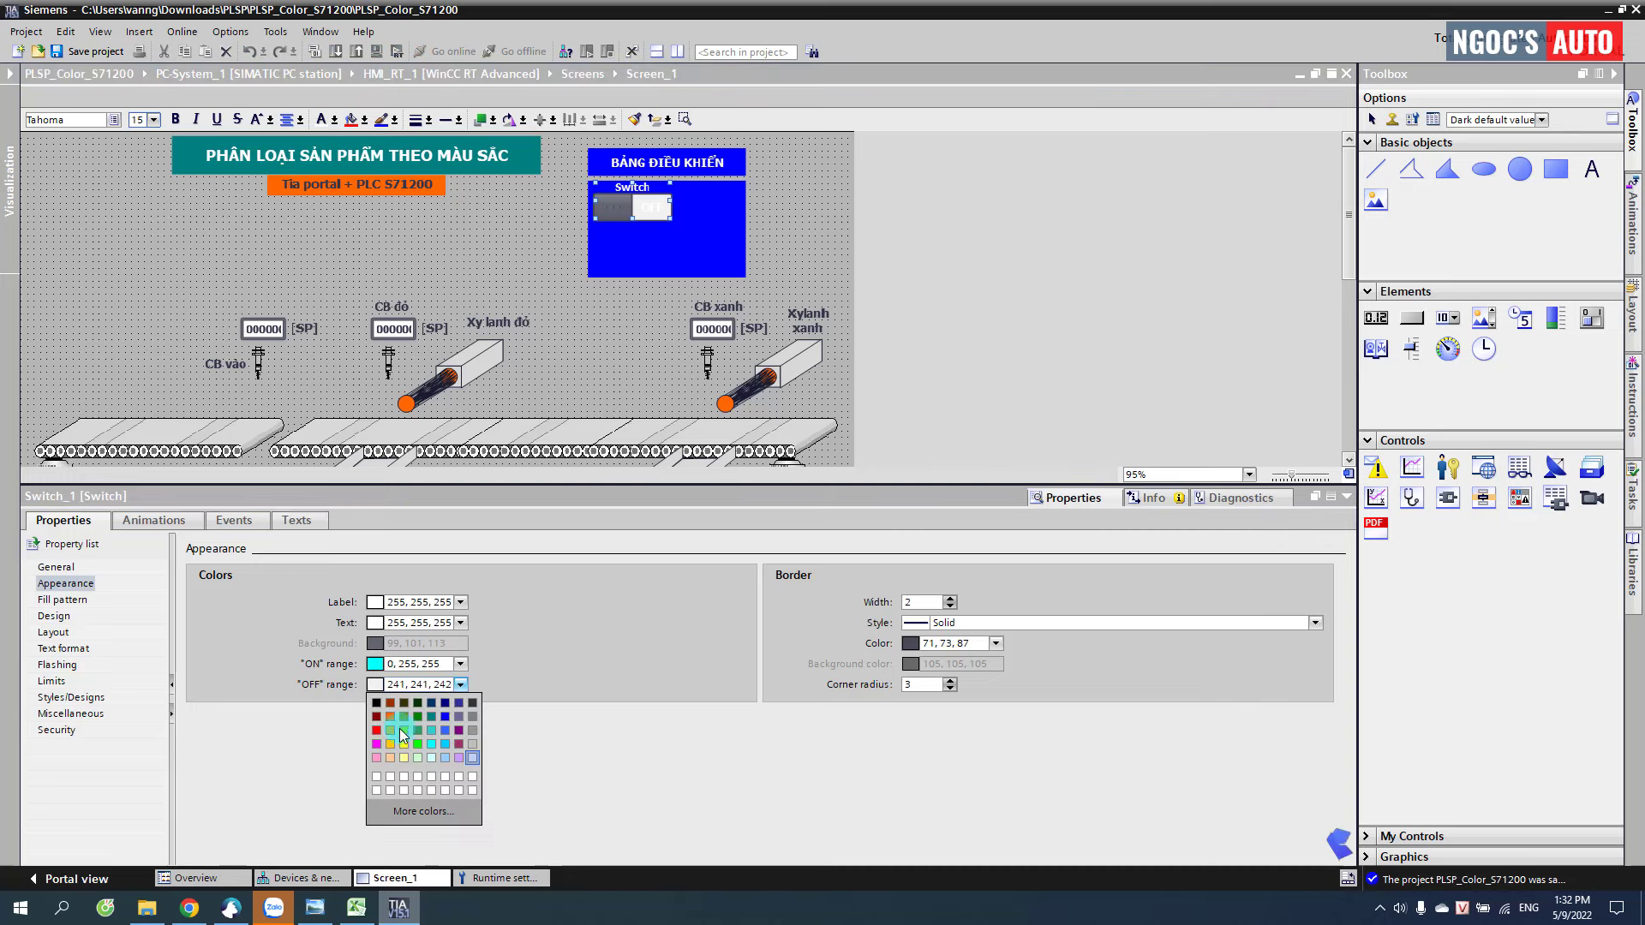
left_click(528, 580)
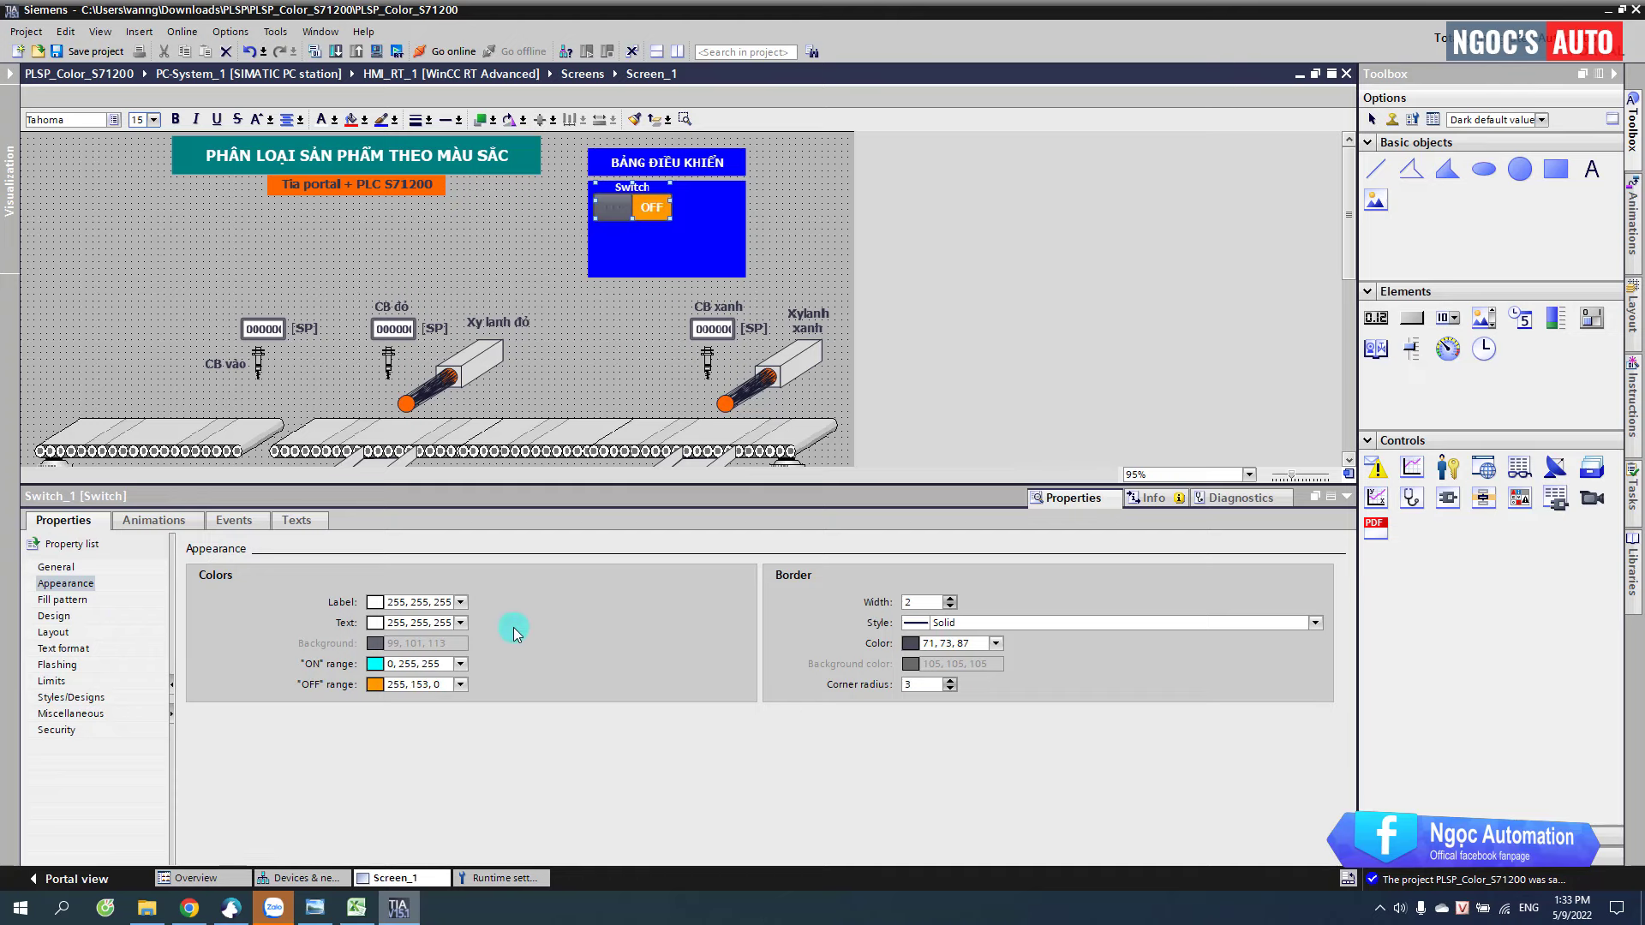
- Title the switch "CHẾ ĐỘ VH" and move it slightly down inside the control panel
left_click(57, 567)
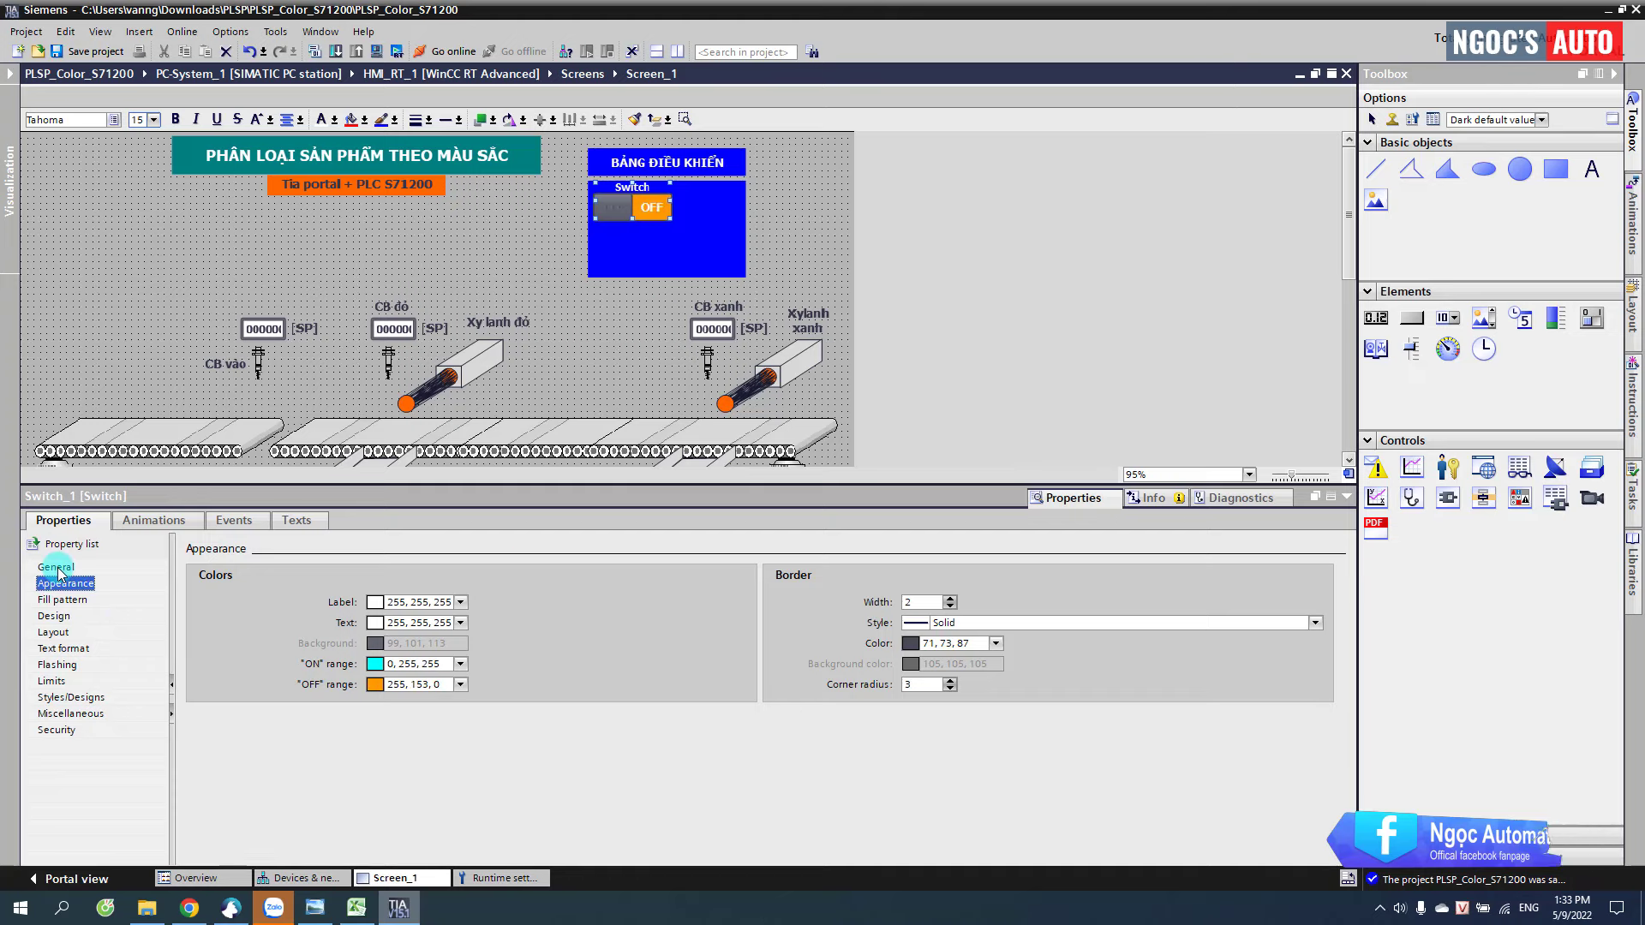
left_click(925, 690)
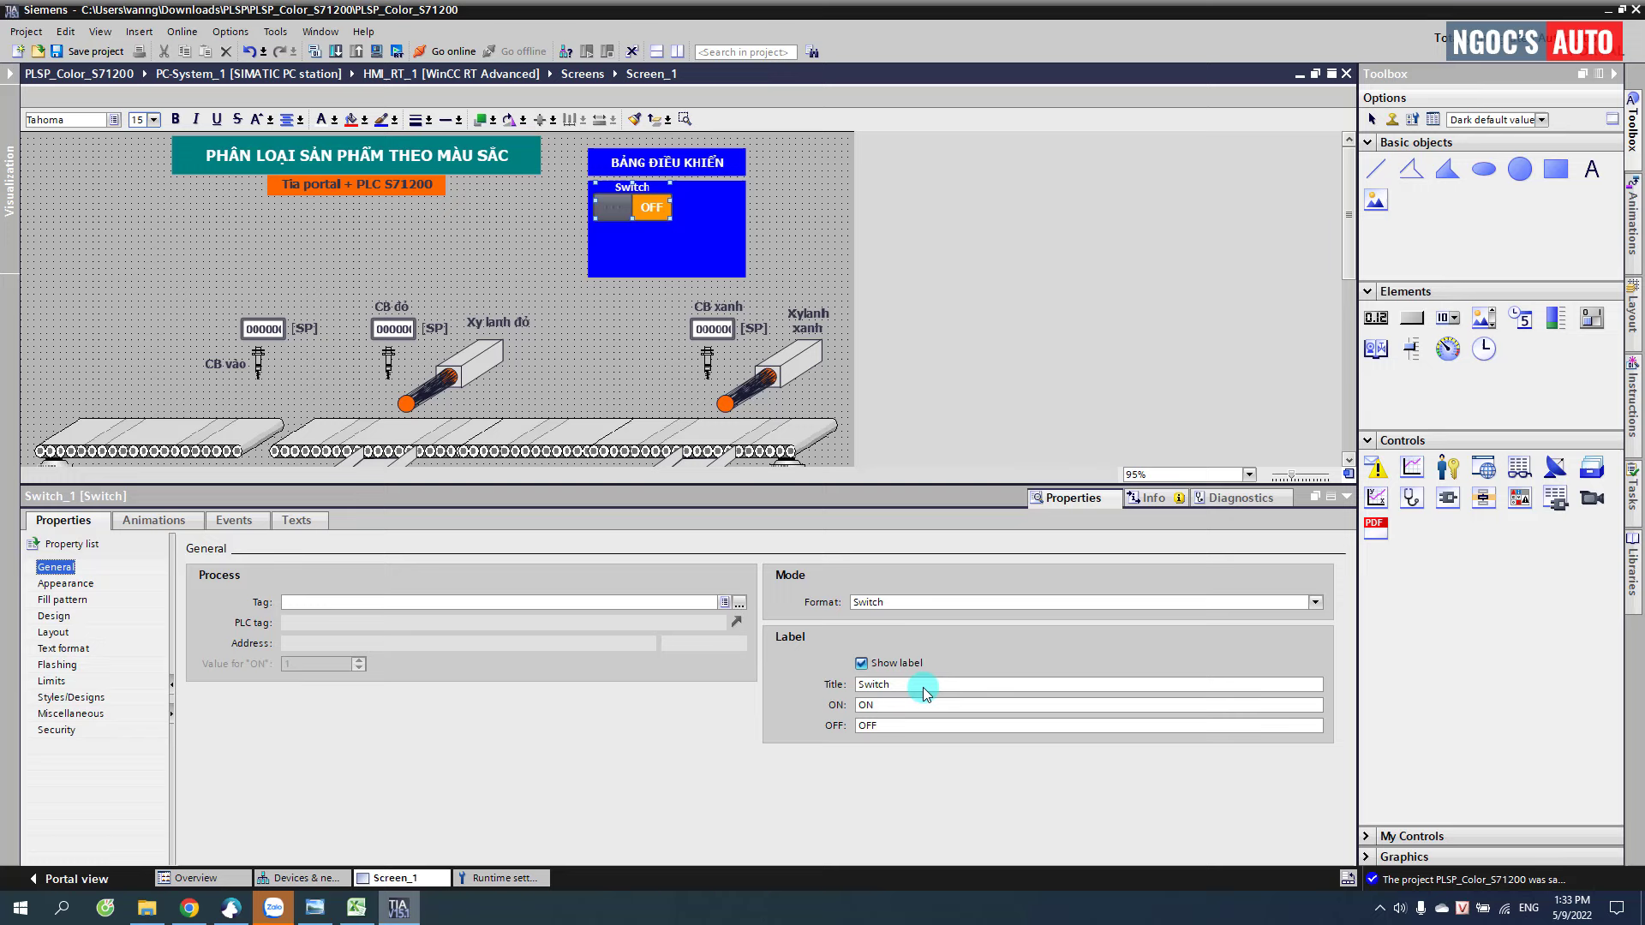
left_click(727, 671)
left_click(649, 216)
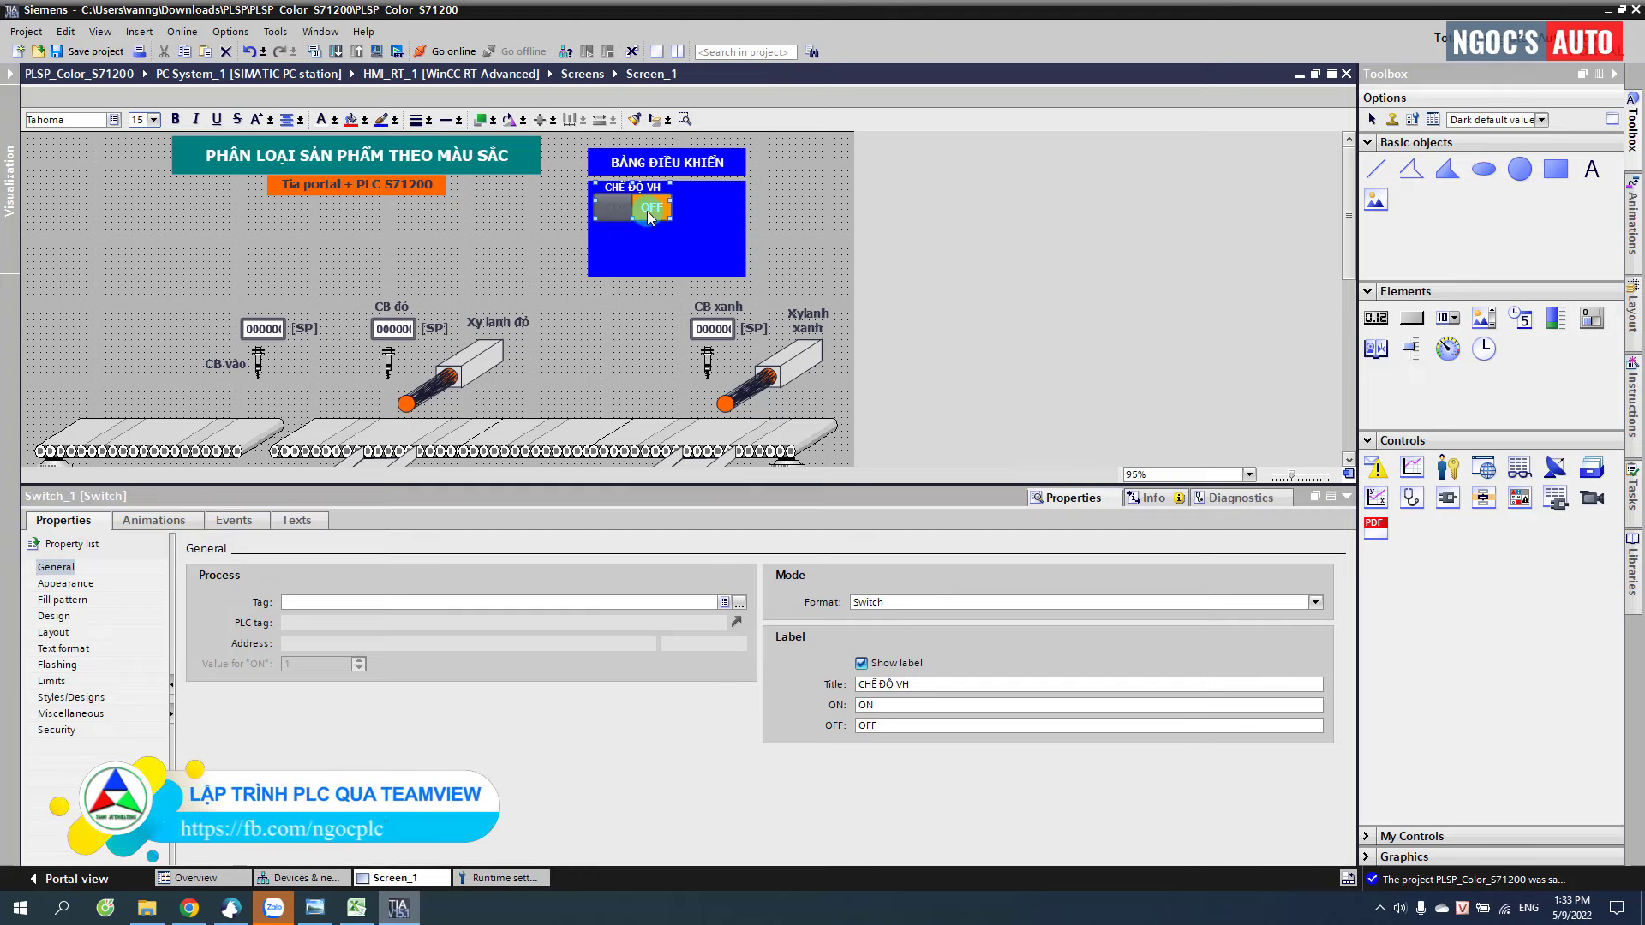
key("Down")
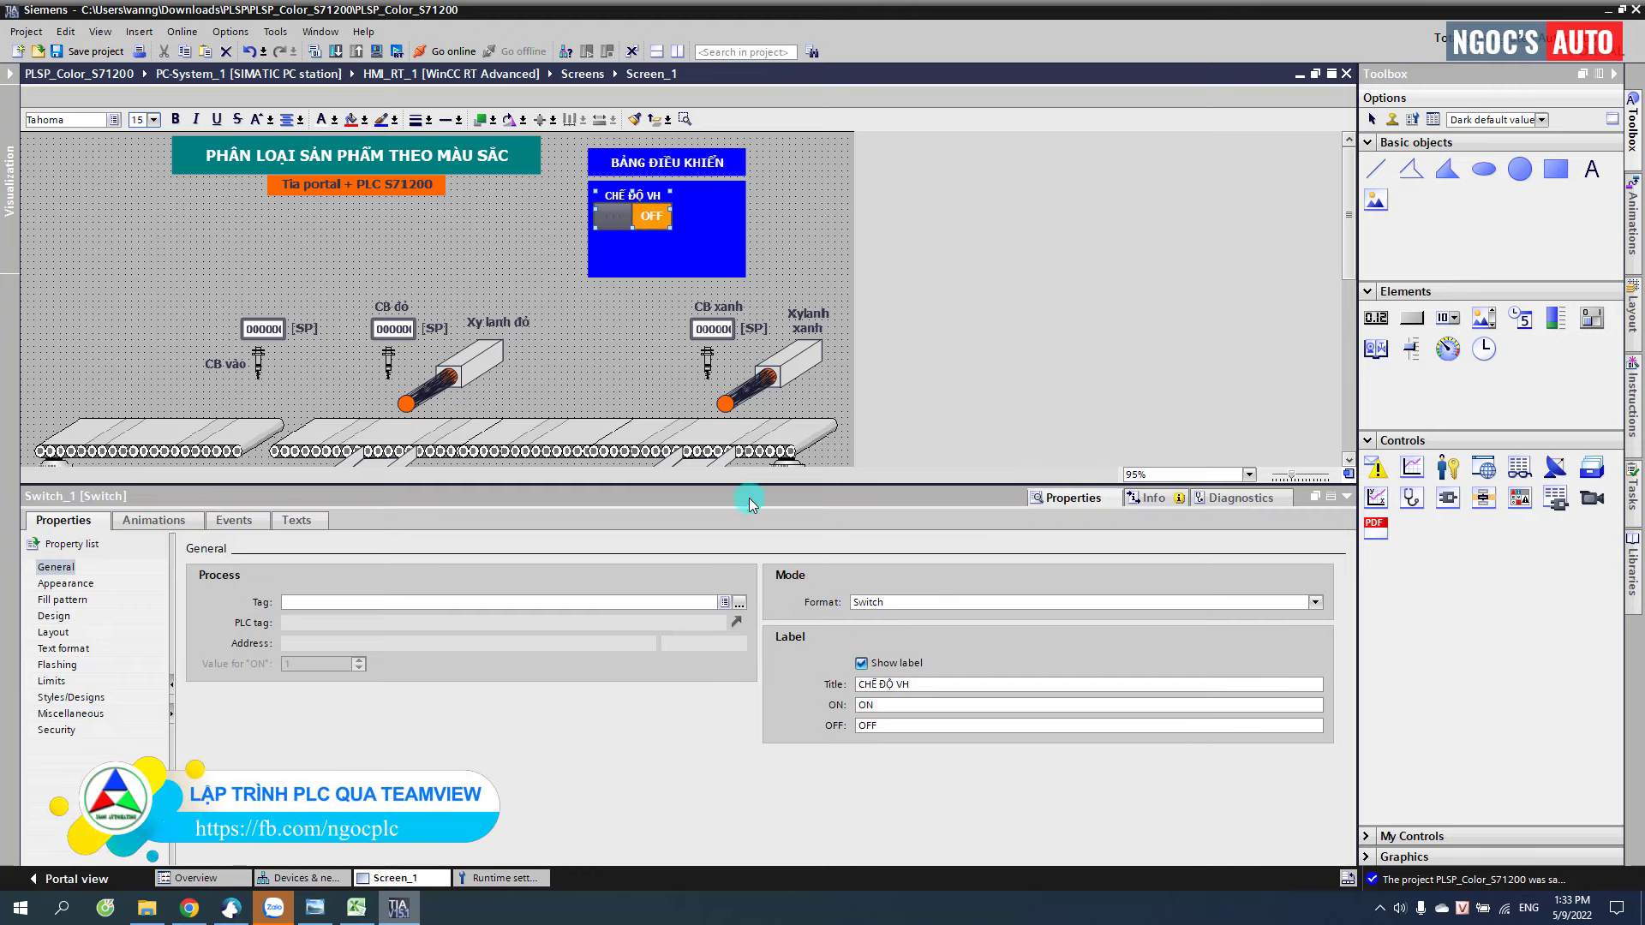
- Label the switch's ON state "AUTO" and OFF state "MANU", and widen the switch to fit the text
type("AUTO")
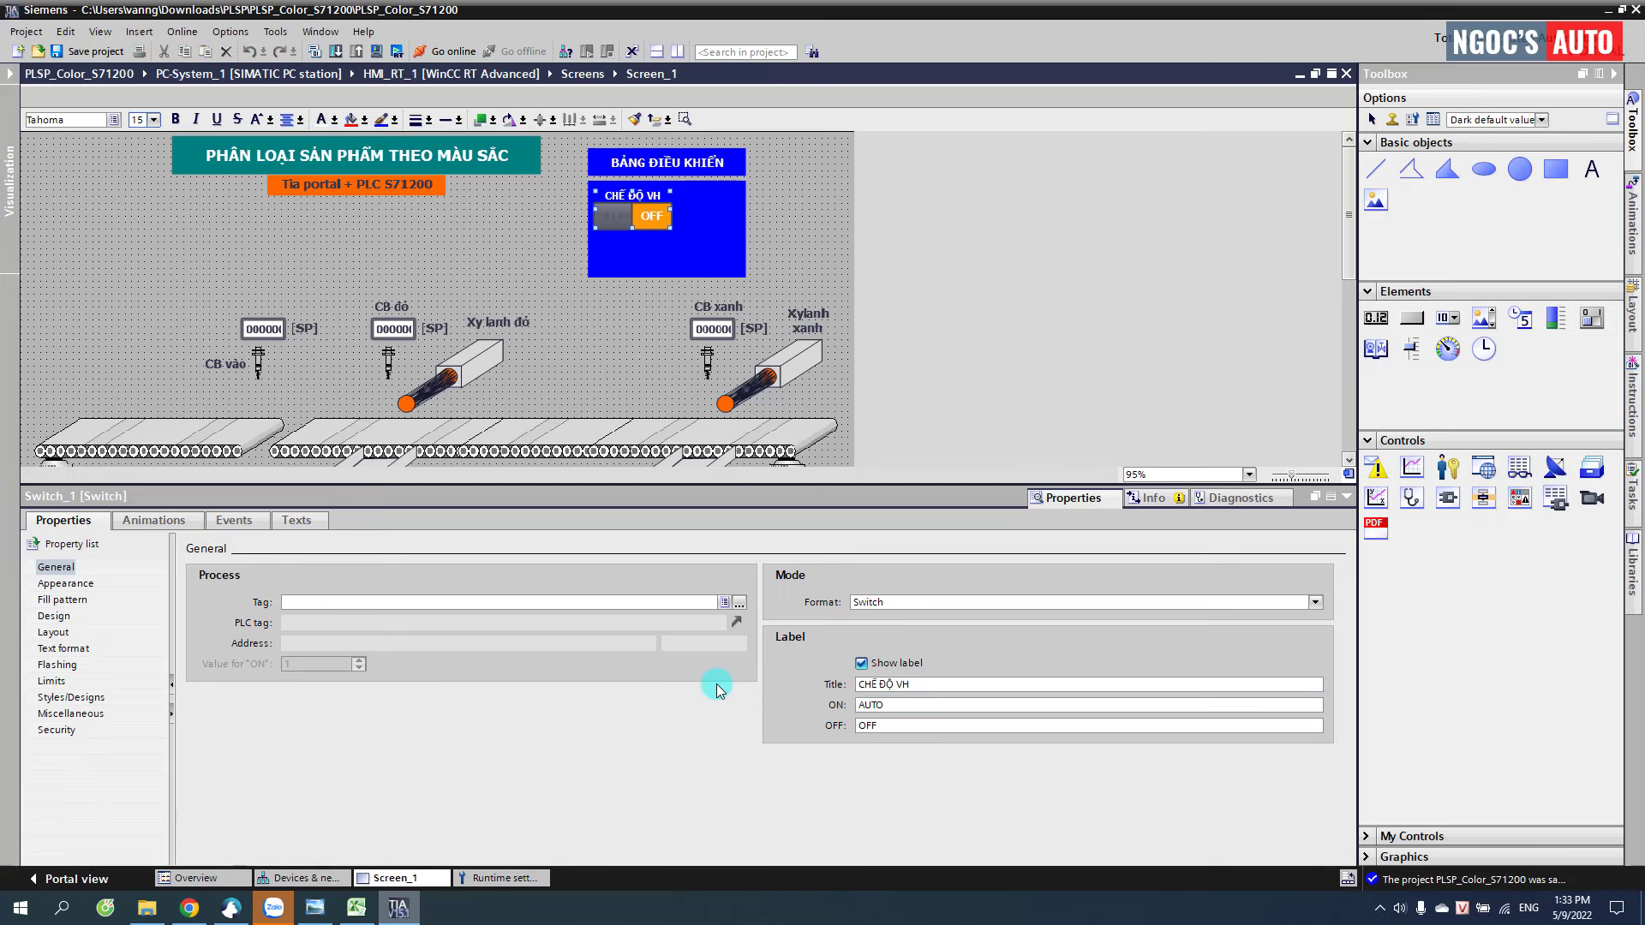
left_click(717, 685)
left_click(886, 731)
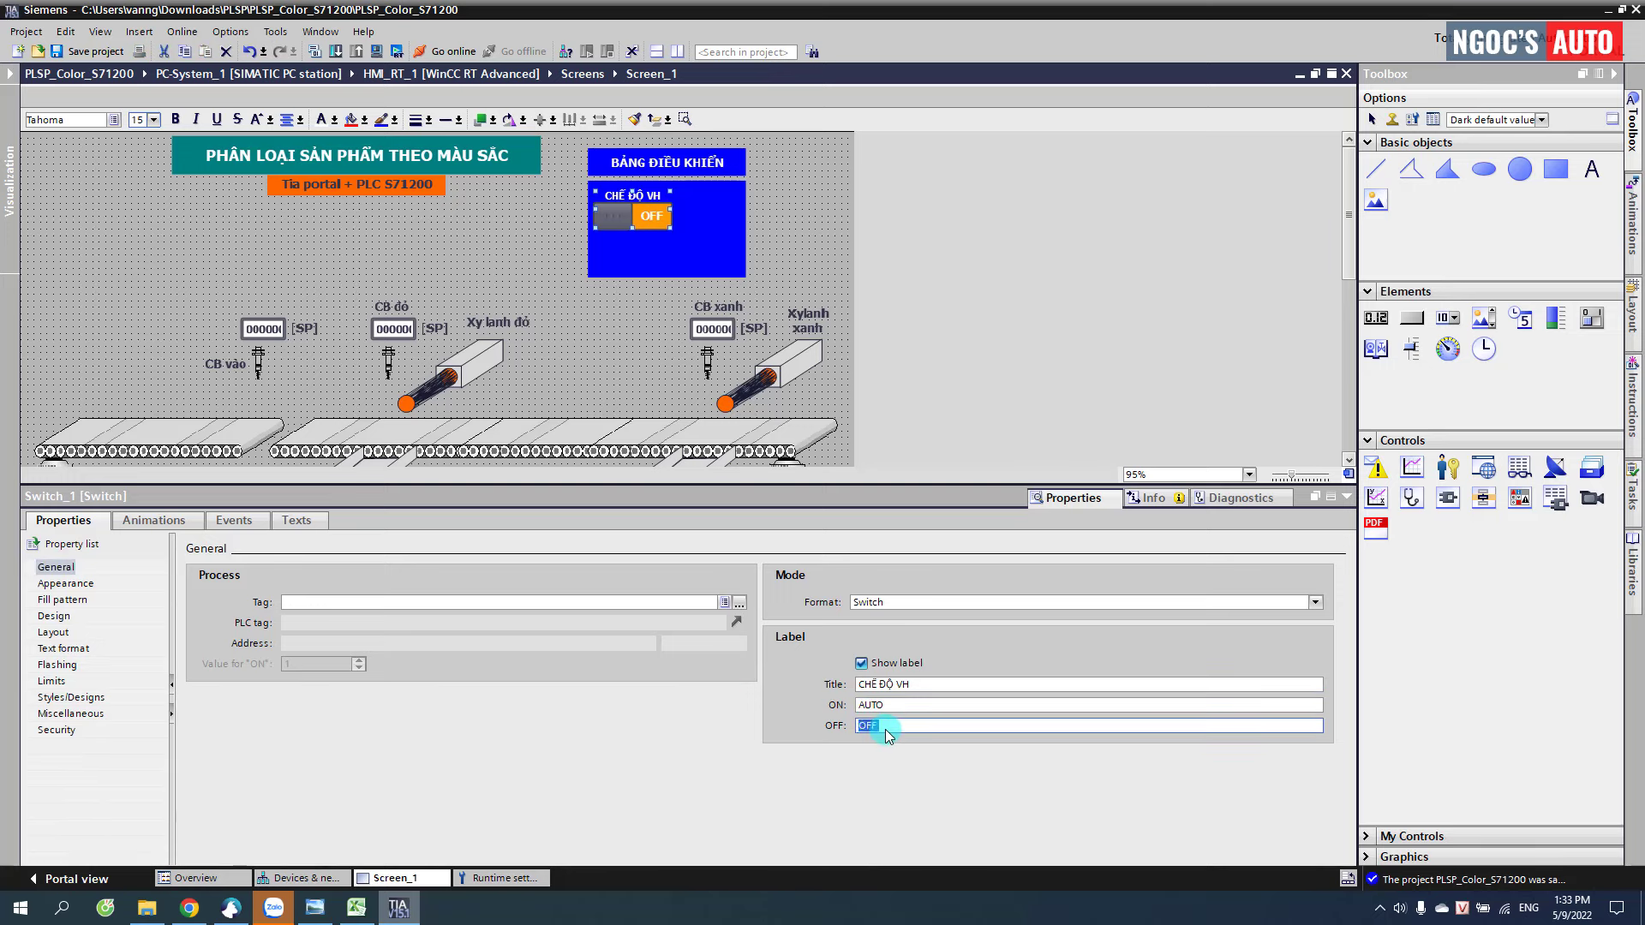
type("MANU")
key("Return")
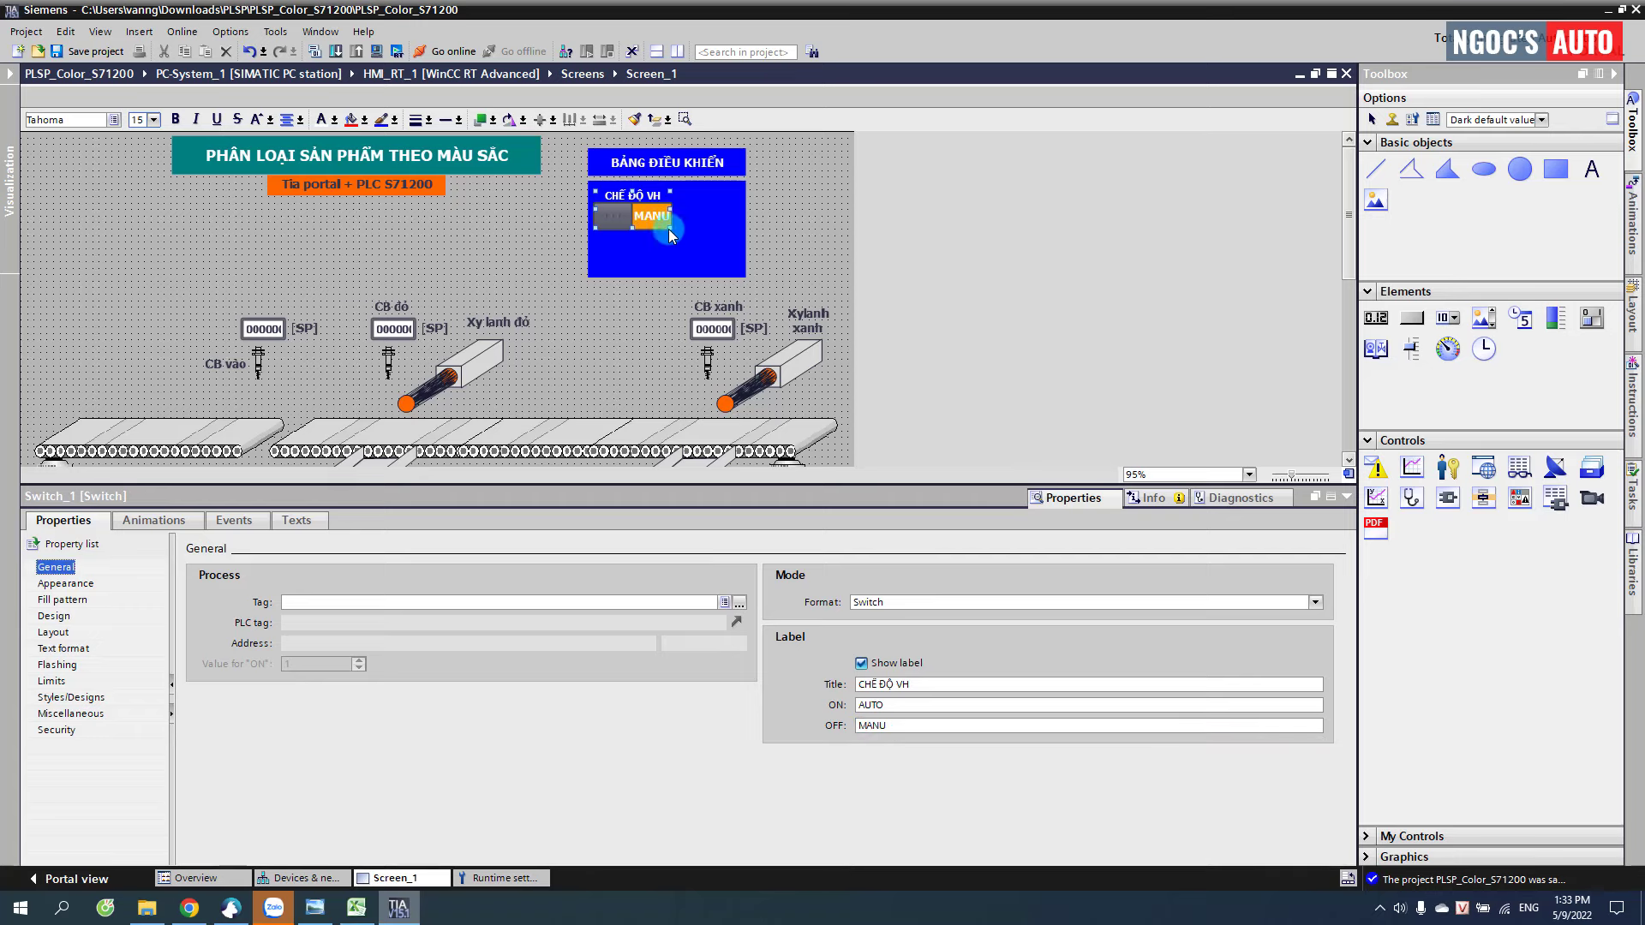
left_click_drag(670, 232, 686, 232)
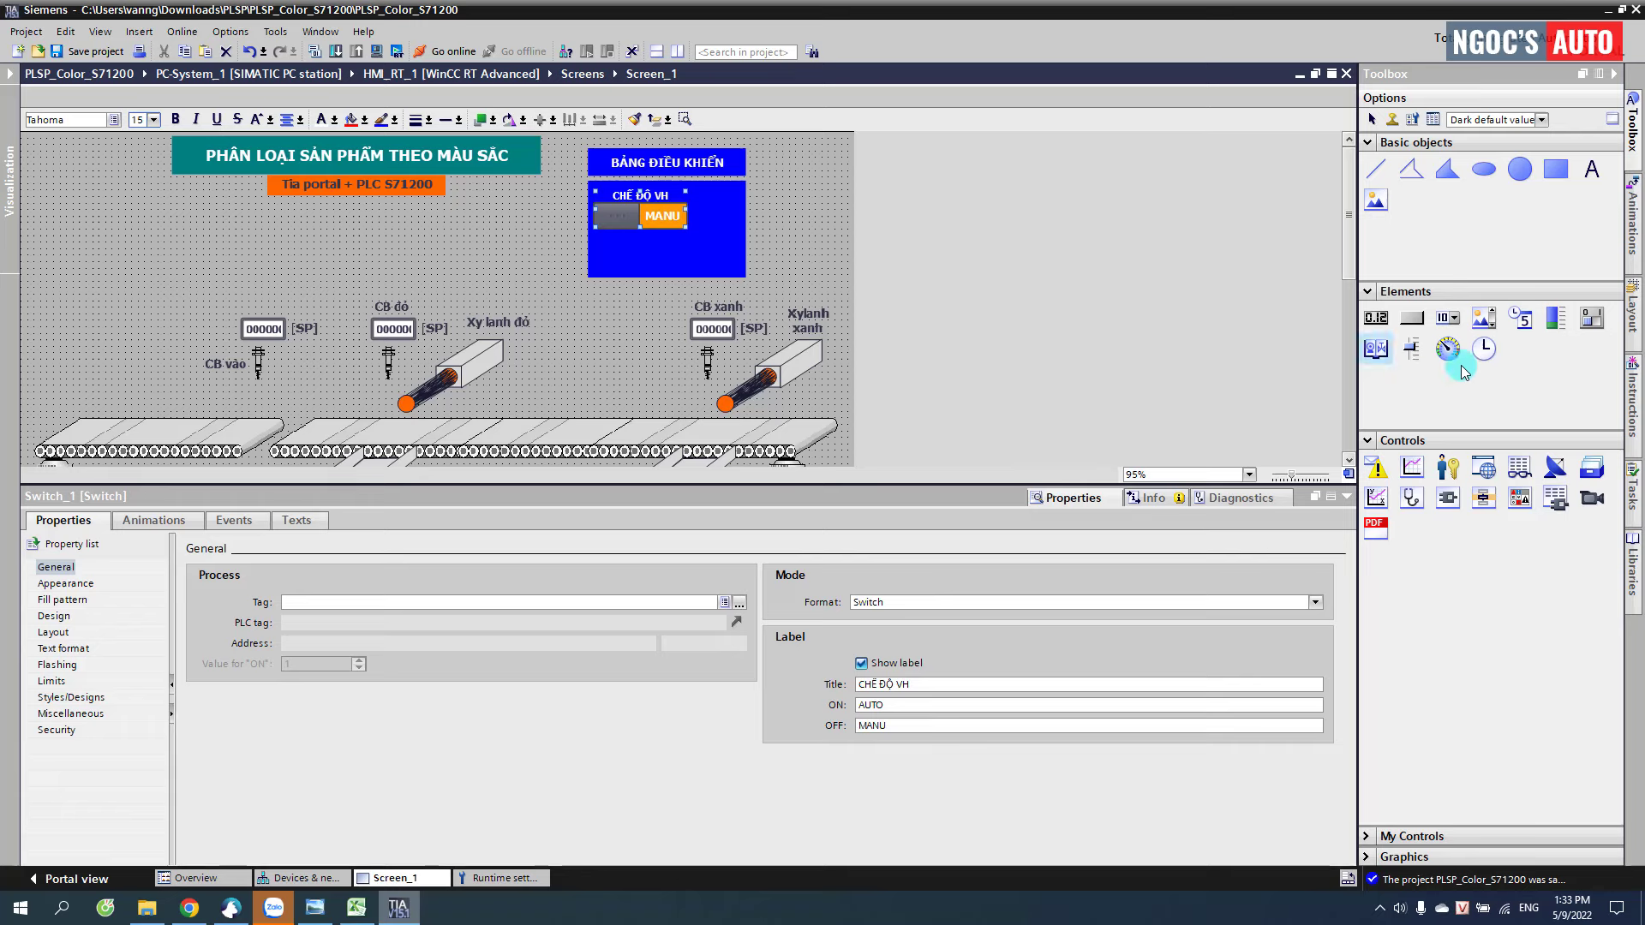
- Add a button labelled "CHẠY" in white text below the switch and extend the blue panel downward
left_click(1414, 317)
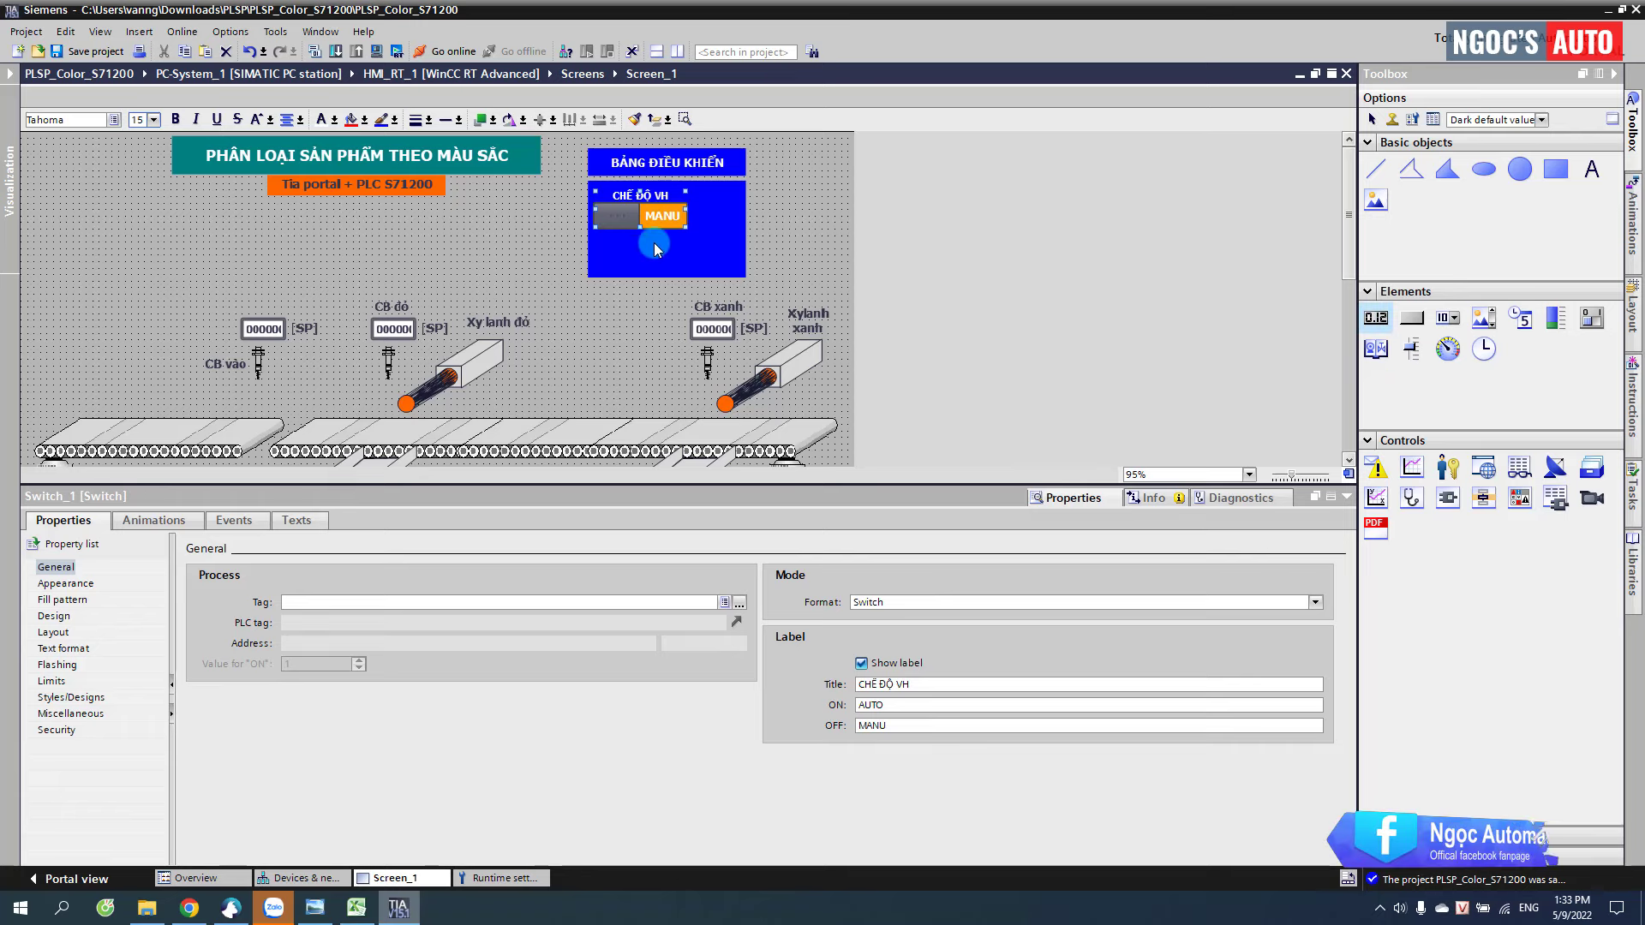
left_click_drag(610, 250, 612, 251)
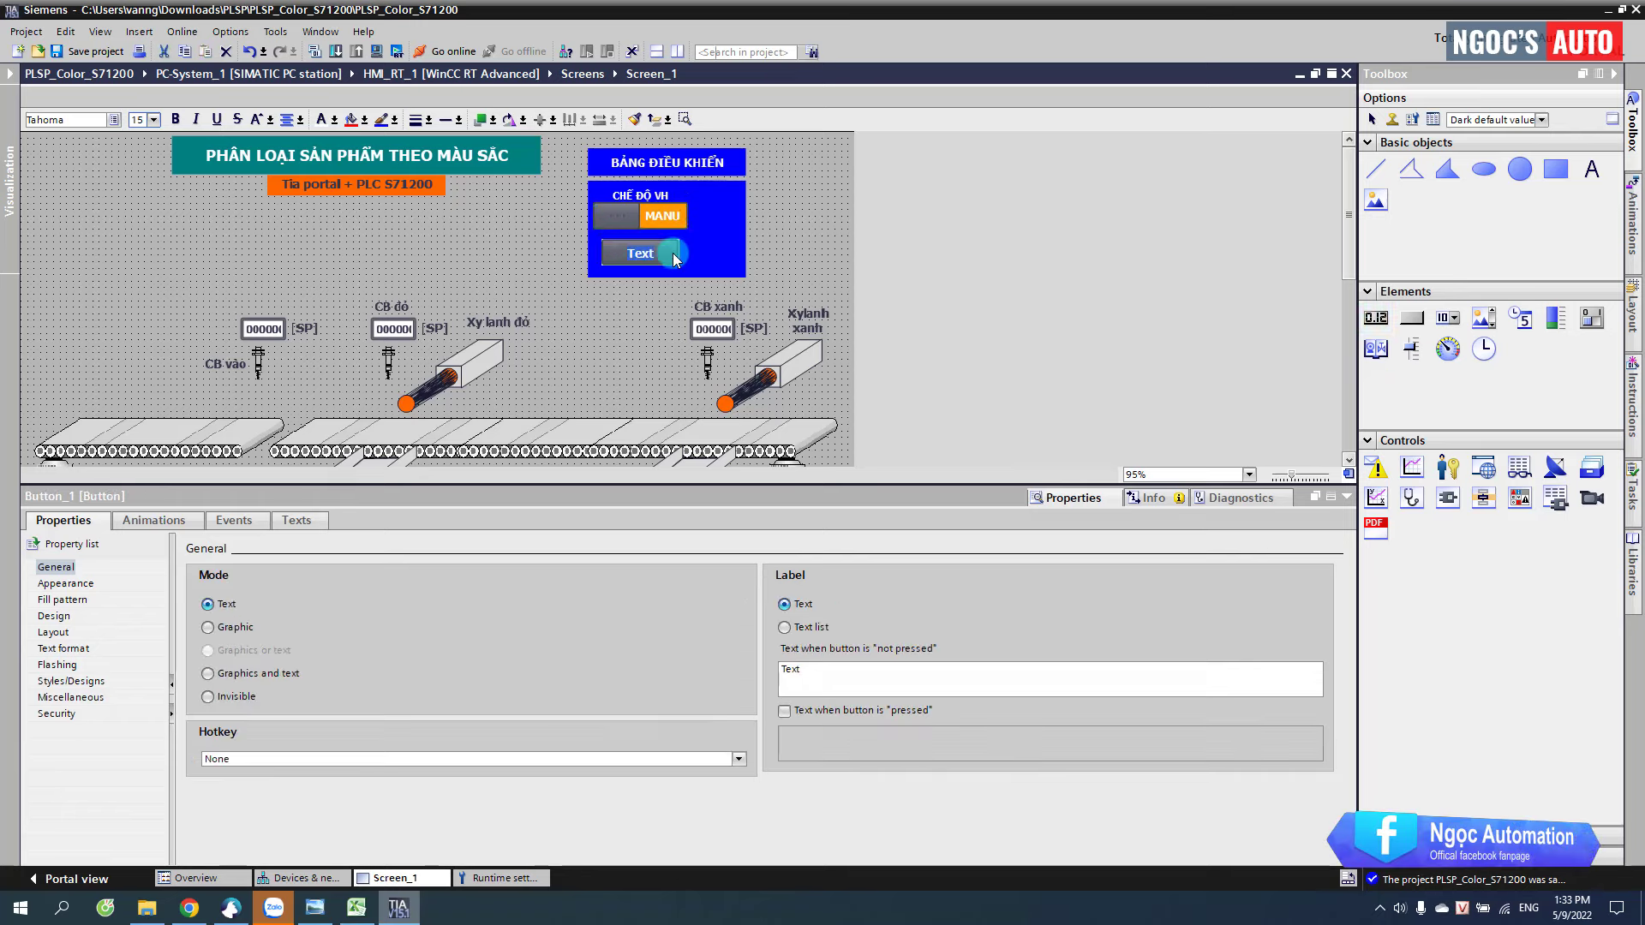
key("BackSpace")
left_click_drag(675, 255, 666, 294)
left_click(712, 260)
- Duplicate the "CHẠY" button and place the copy directly beneath the original
left_click(671, 257)
key("ctrl+c")
key("ctrl+v")
key("Down")
key("Down")
key("Down")
key("Down")
key("Left")
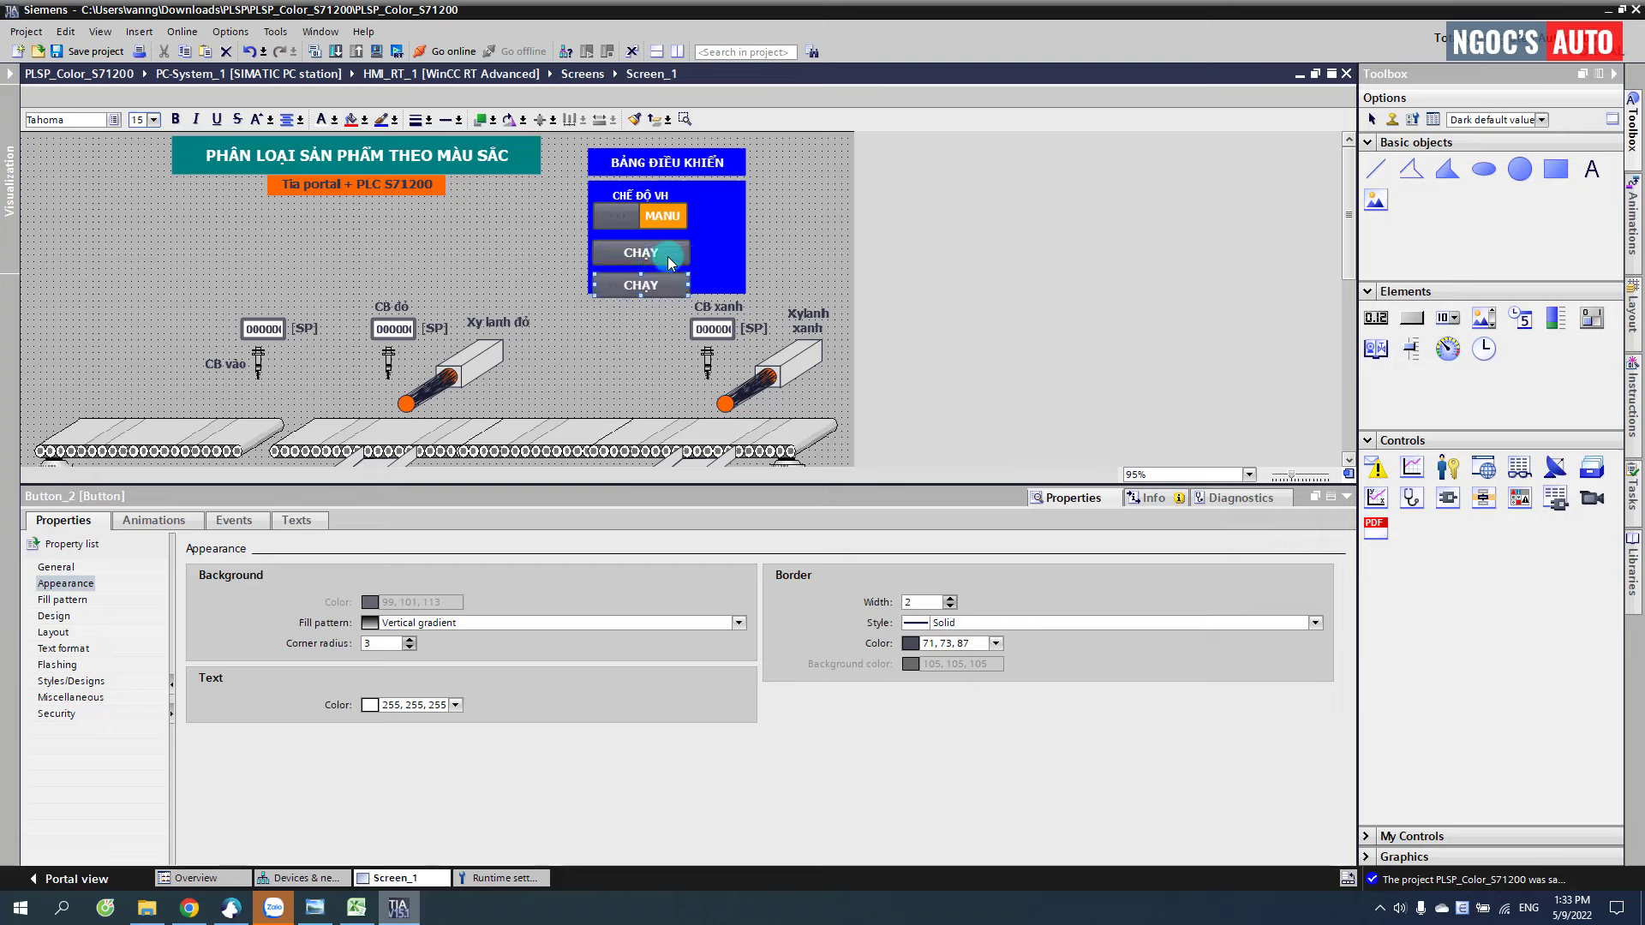
- Move the control panel's header and controls up slightly and relabel the lower button "DỪNG"
left_click_drag(572, 310, 774, 139)
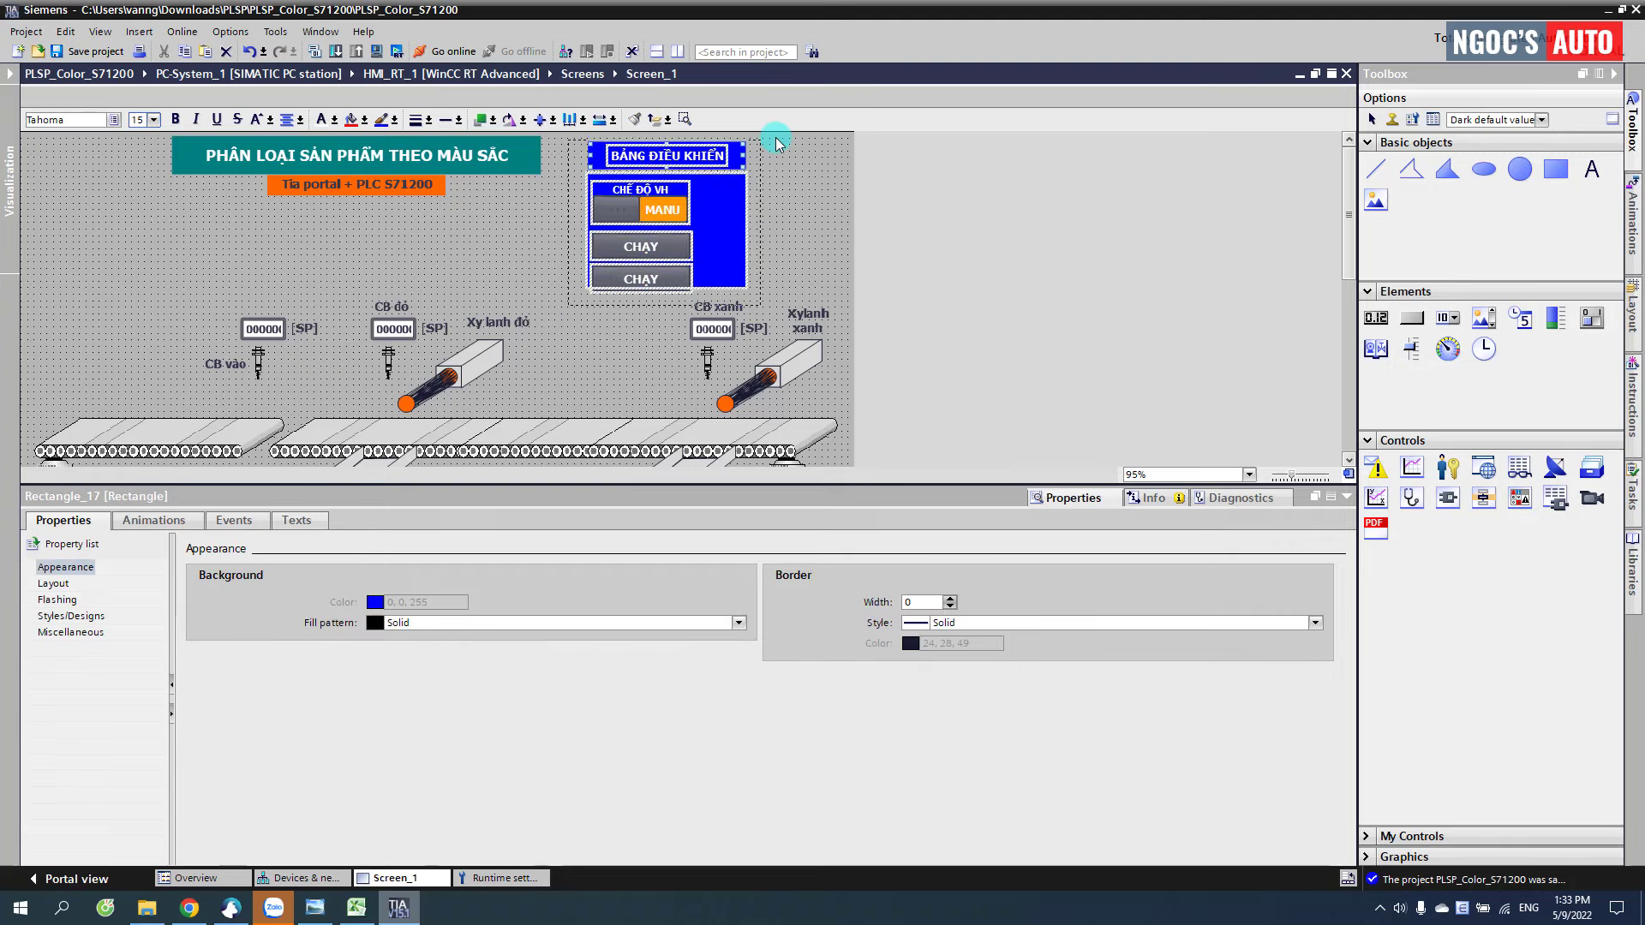
left_click_drag(726, 253, 726, 241)
left_click(654, 273)
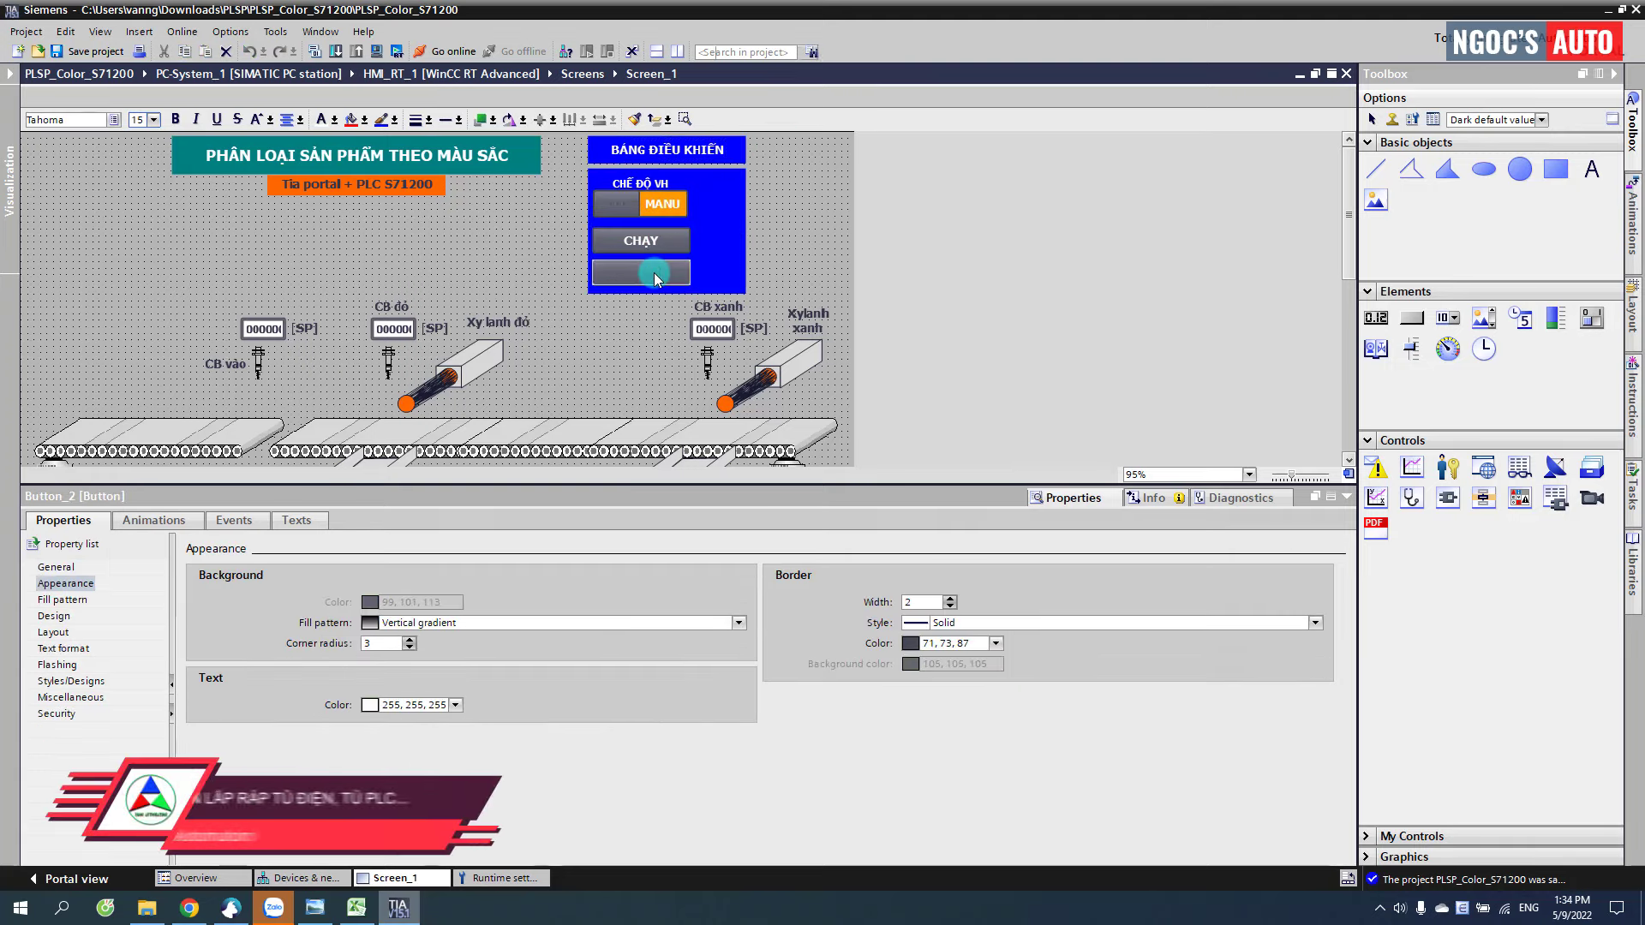
- Widen the control panel's blue rectangle and header to the right to make room beside the buttons
left_click(740, 216)
left_click(735, 155, "shift")
left_click_drag(745, 232, 768, 231)
left_click(816, 216)
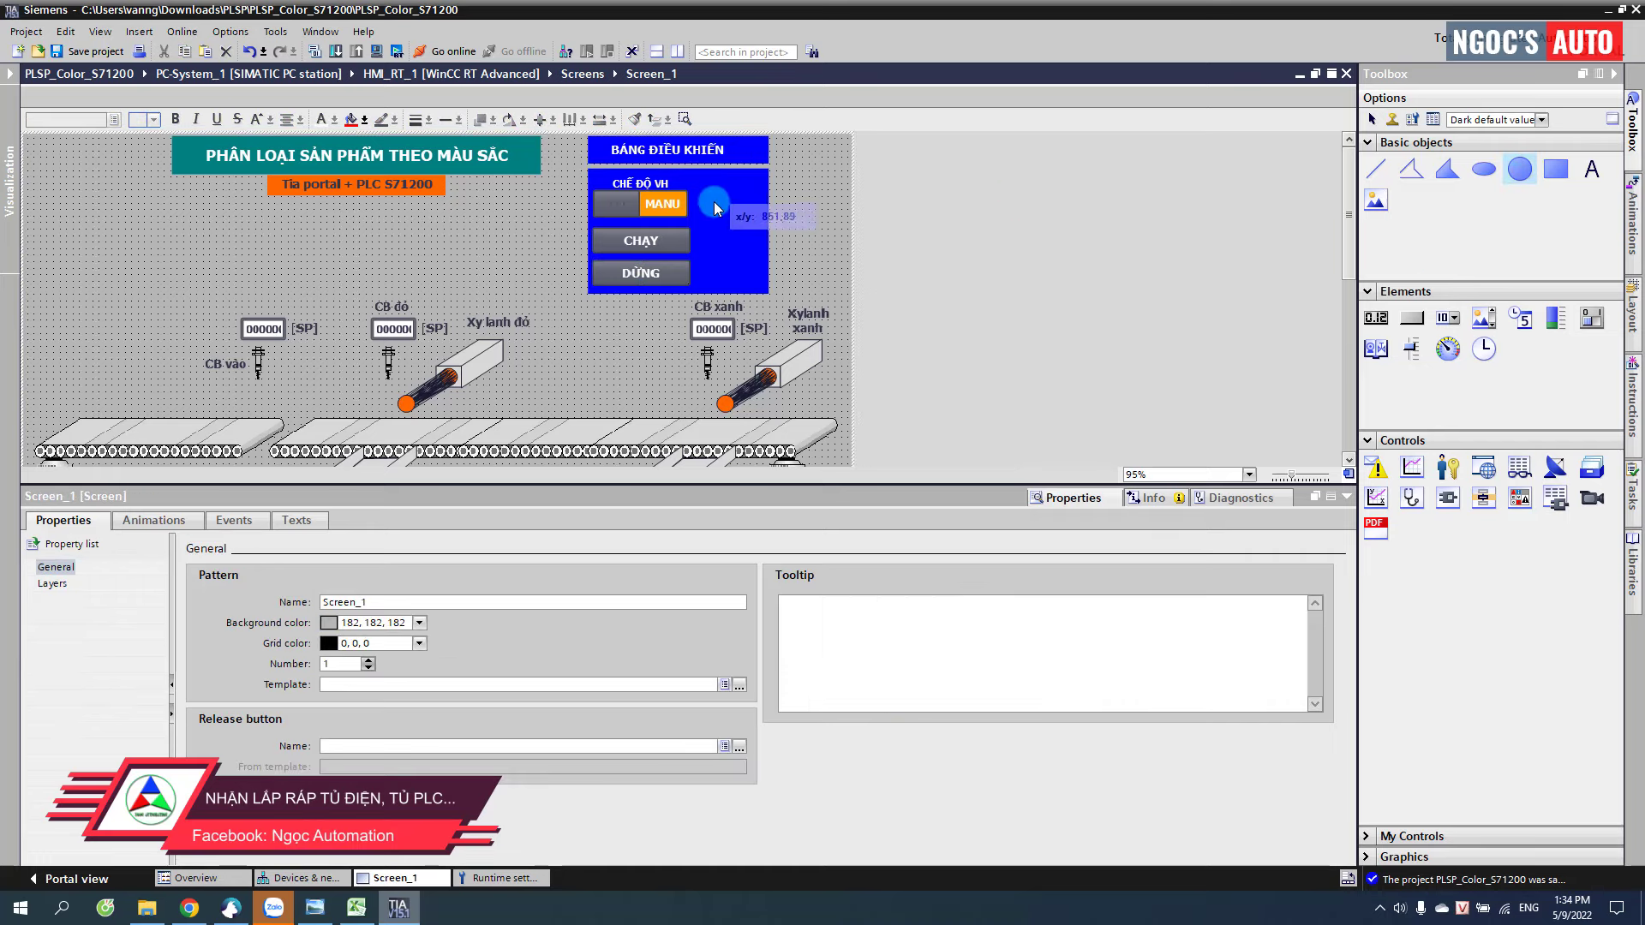
- Draw a round lamp beside the switch, caption it "Auto", and copy it into lamps captioned "Manu", "Run" and "Stop"
left_click_drag(716, 200, 753, 236)
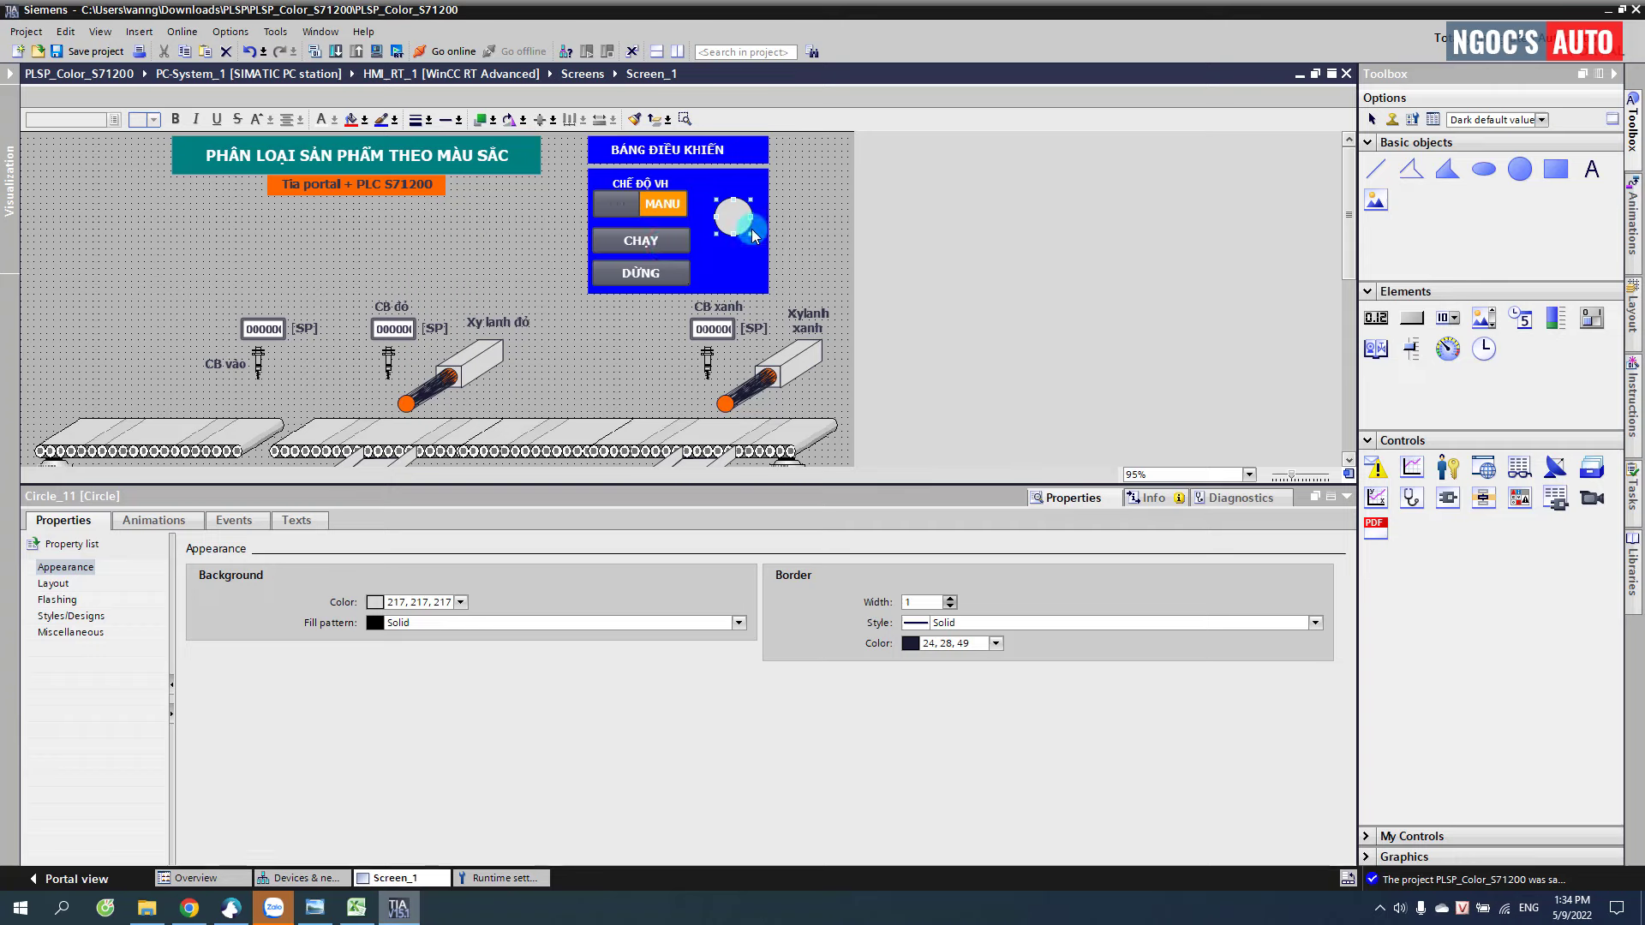
left_click(827, 190)
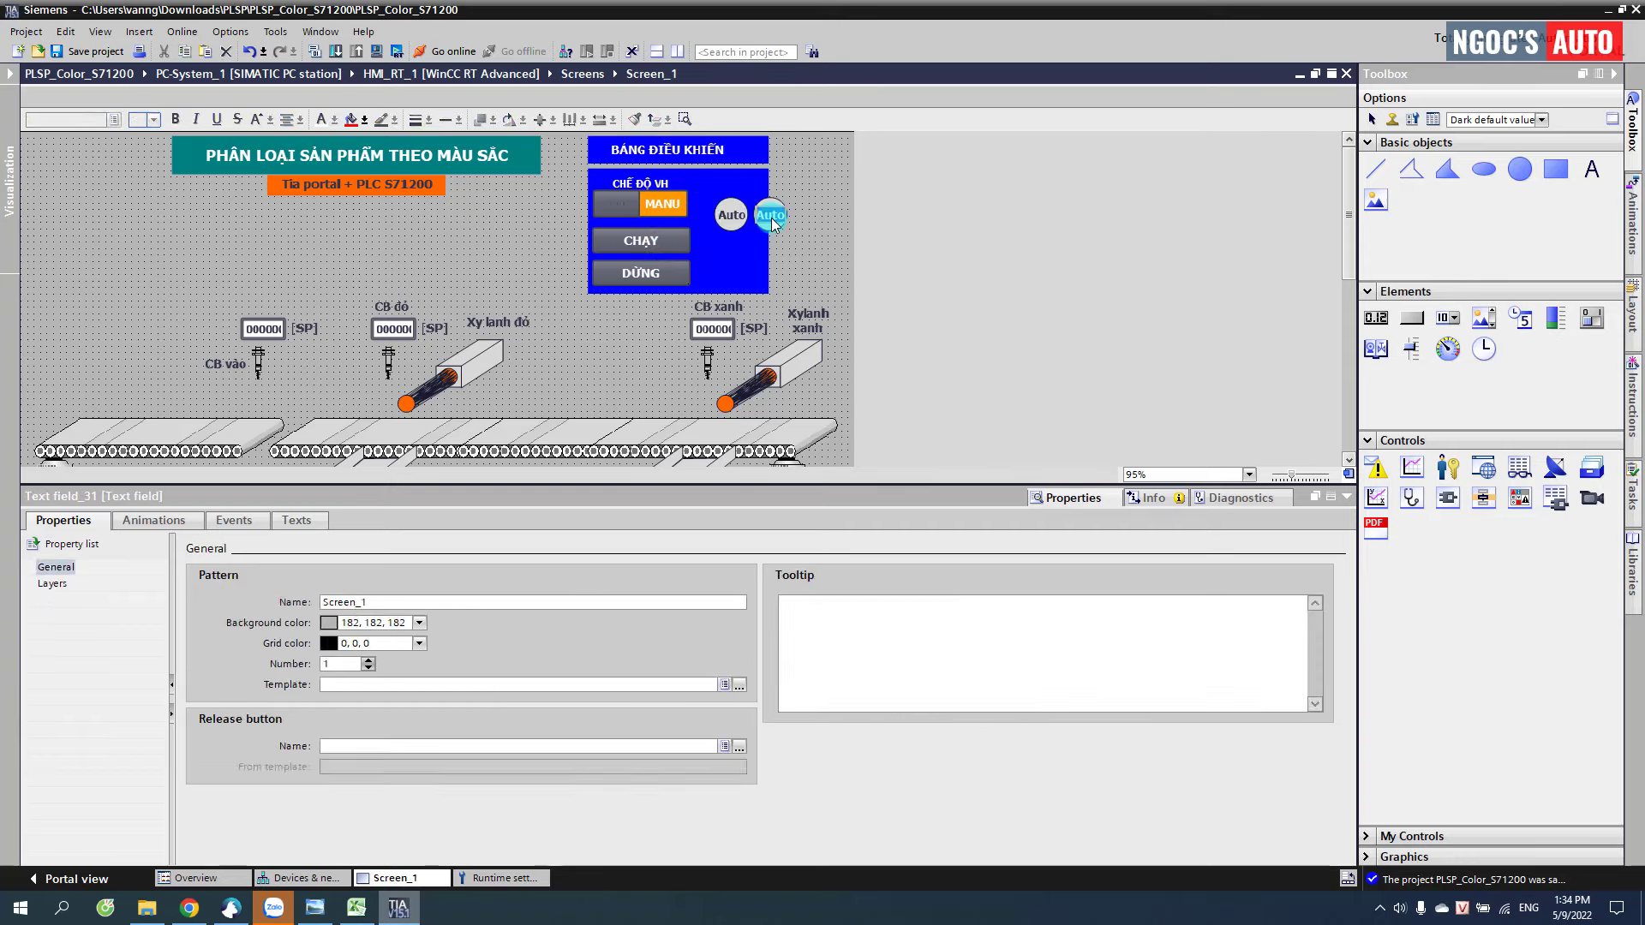
key("ctrl+c")
key("ctrl+v")
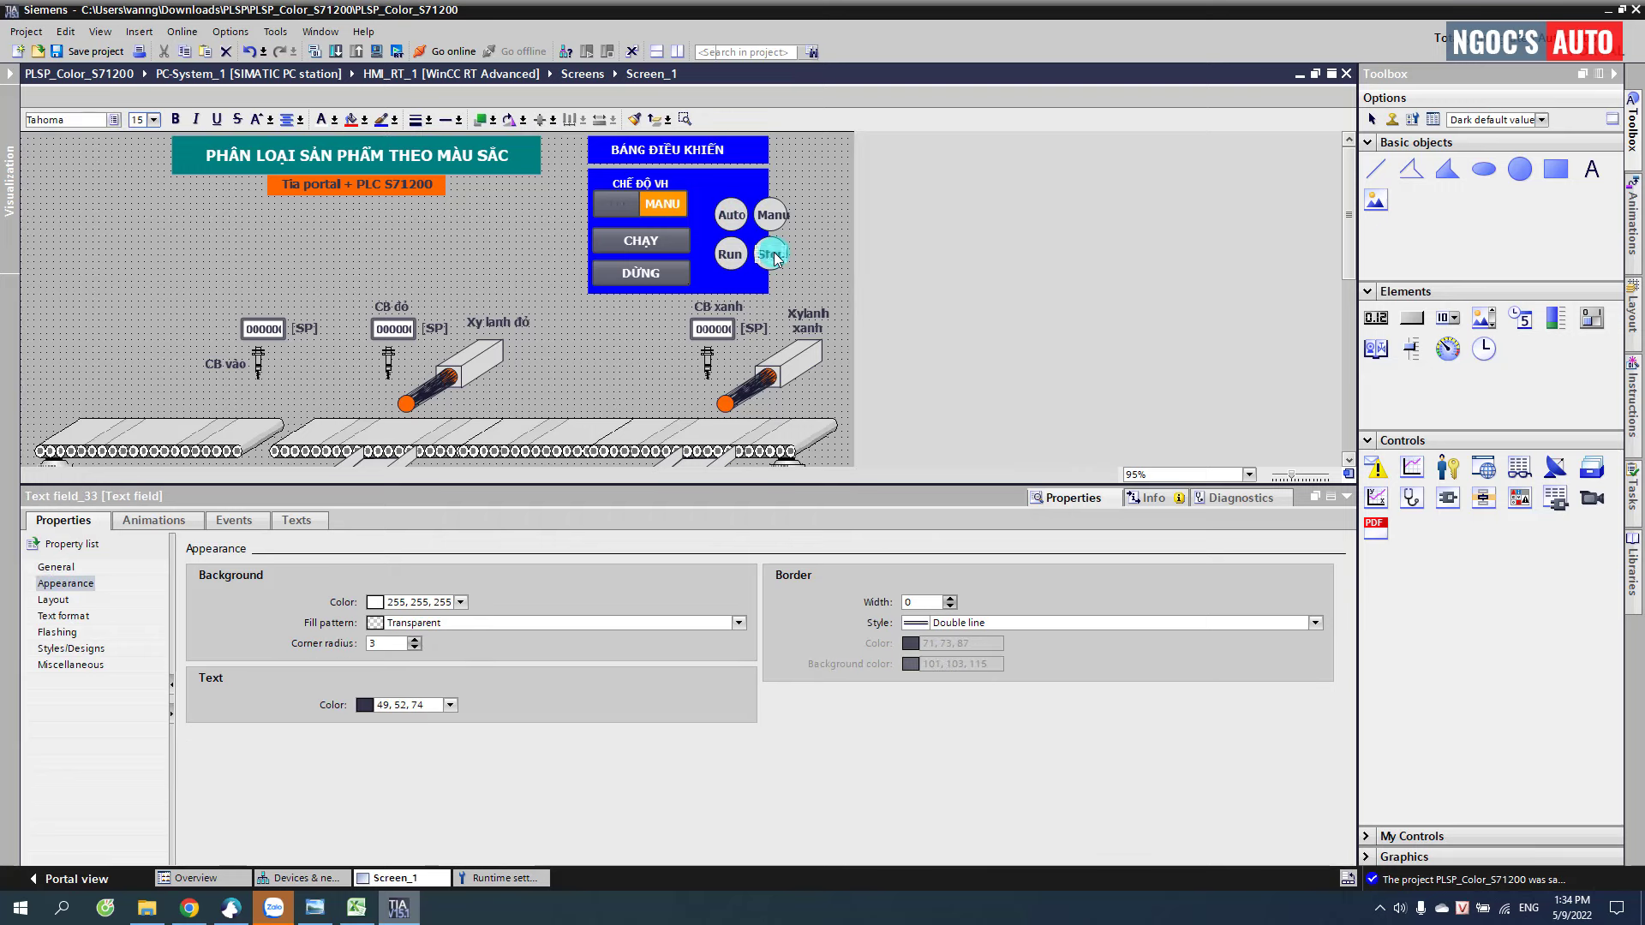
- Widen the panel and its header to enclose the four lamps, and shift the lamps up and left
left_click(829, 287)
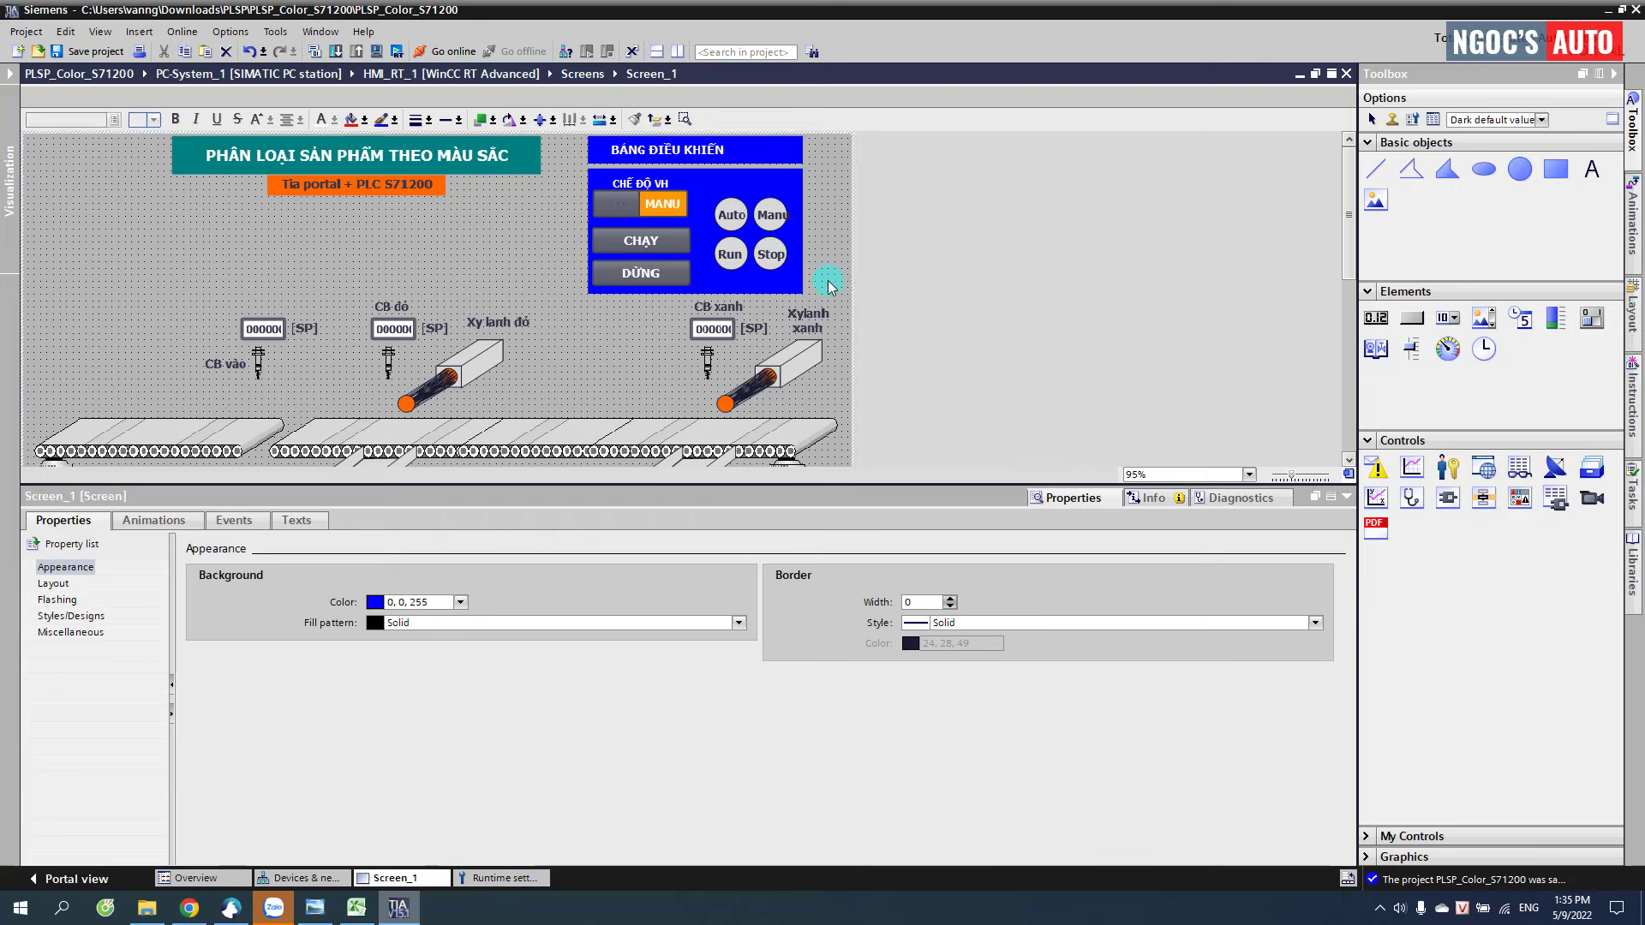
left_click_drag(830, 287, 700, 182)
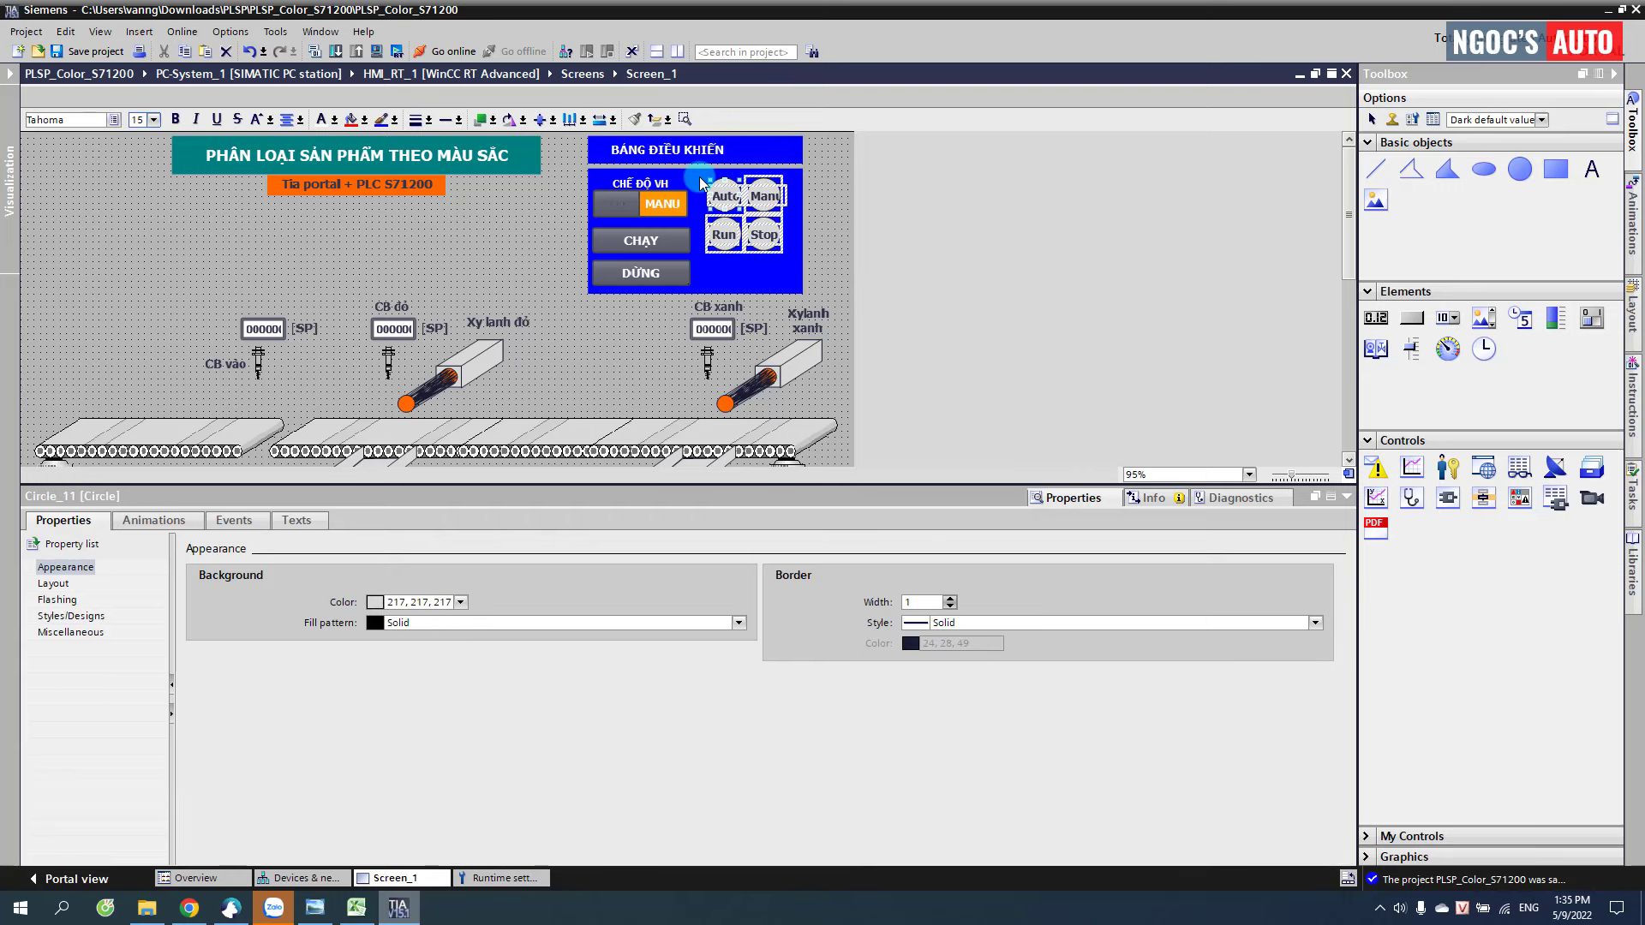
- Copy the "DỪNG" button to the space below the lamps and relabel the copy "RESET"
left_click(643, 274)
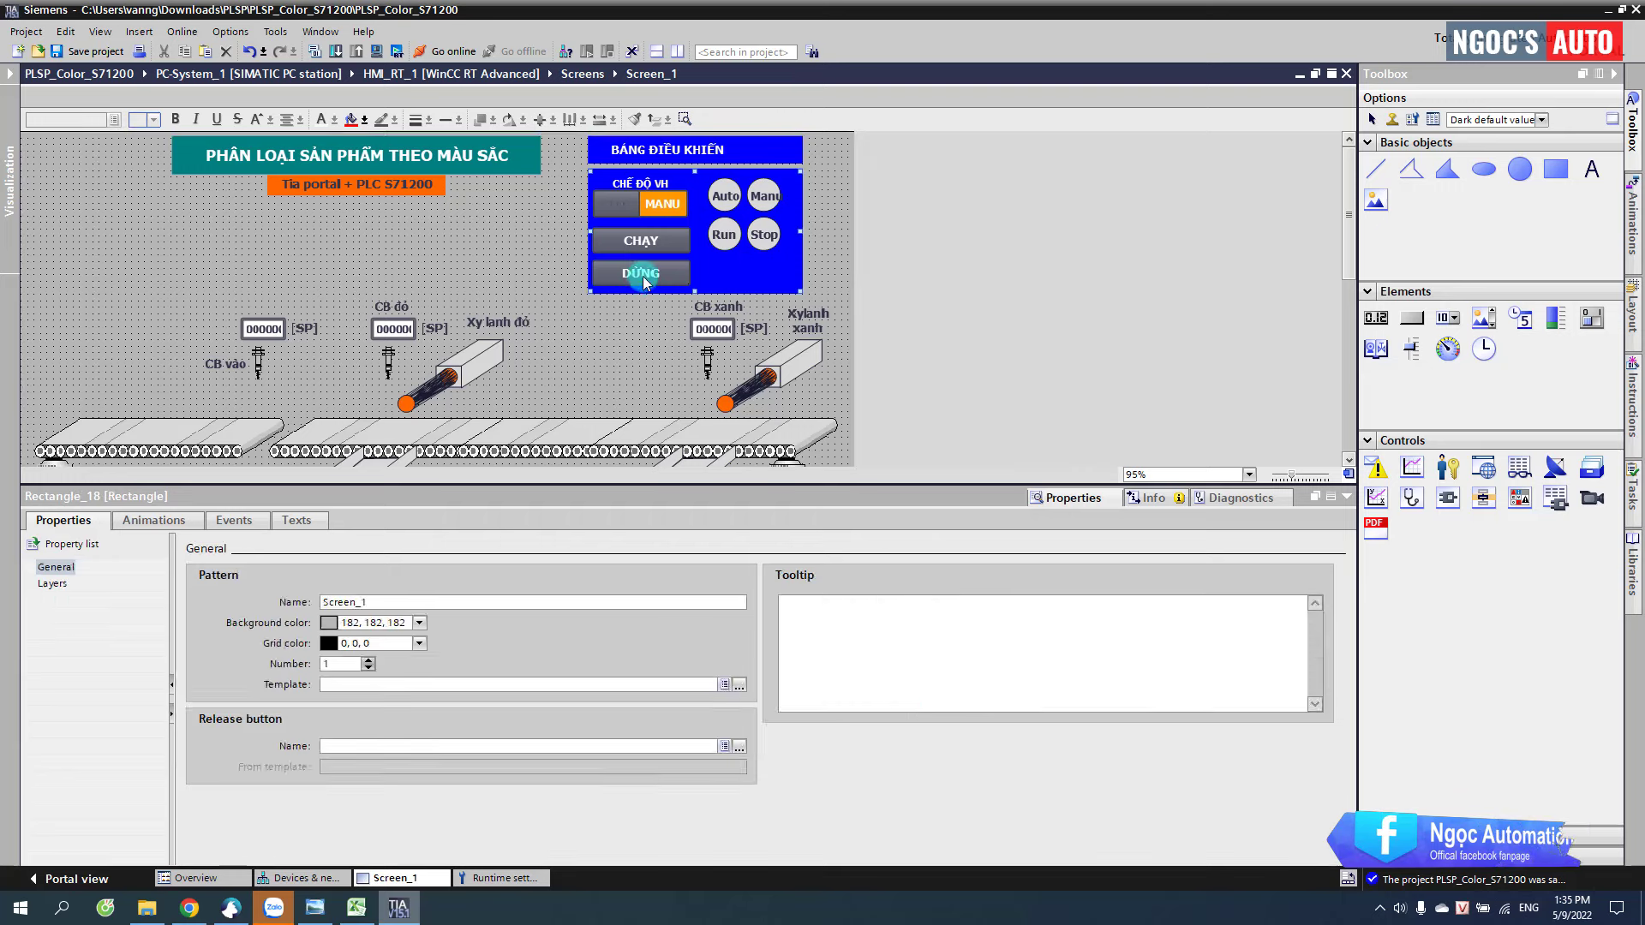
left_click_drag(643, 273, 742, 278)
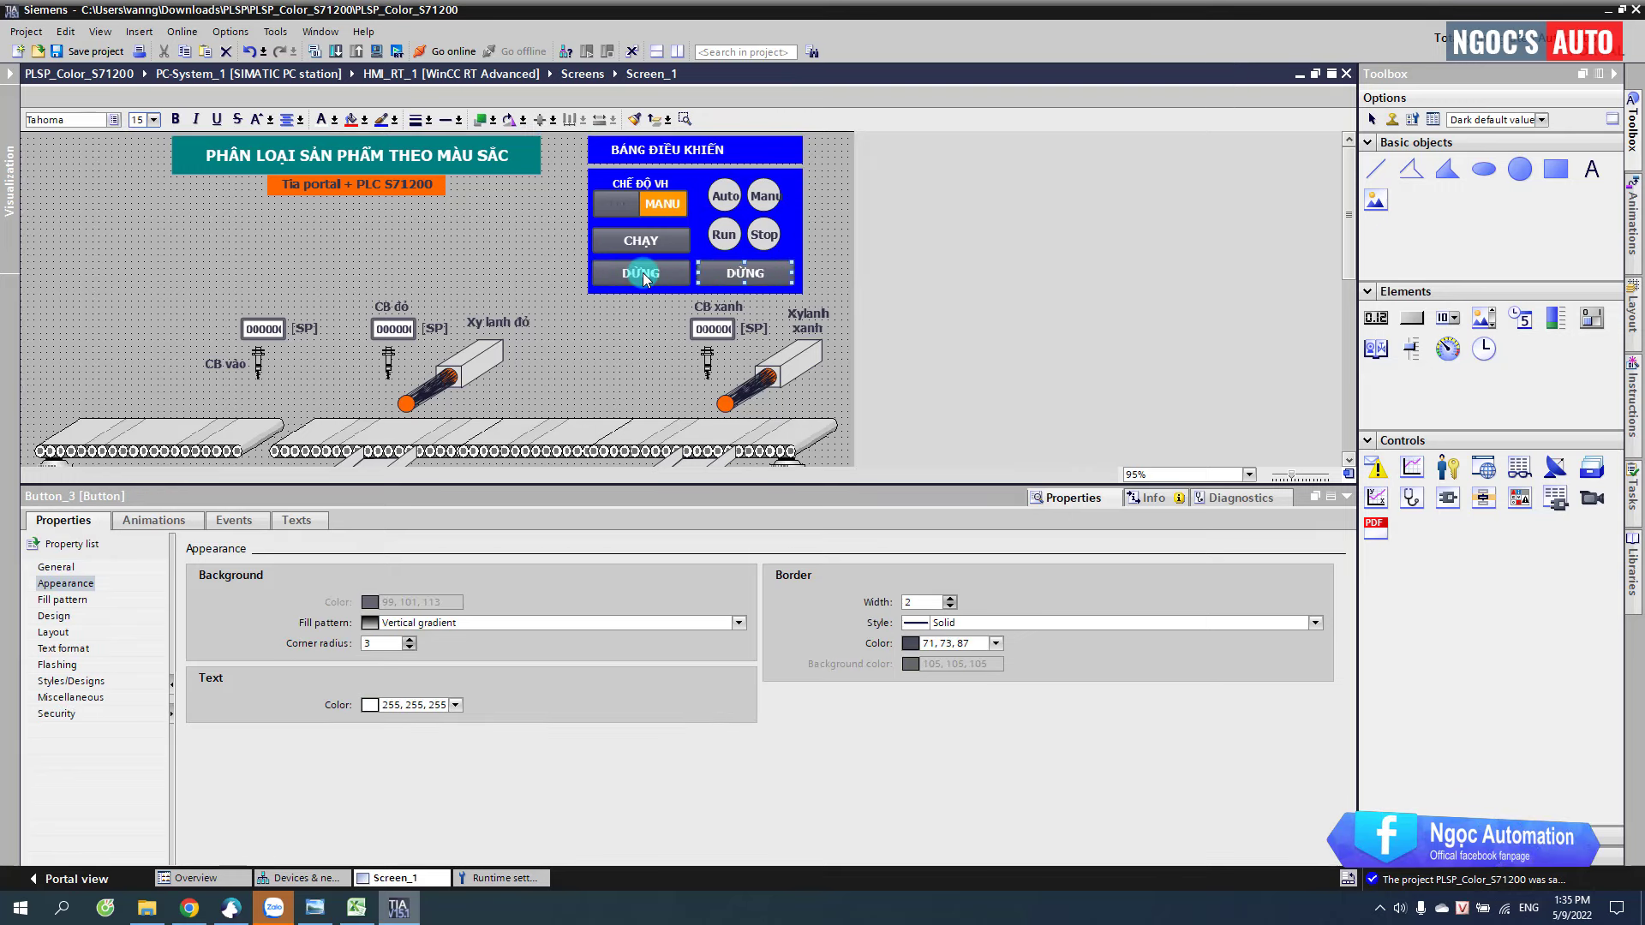
left_click(761, 282)
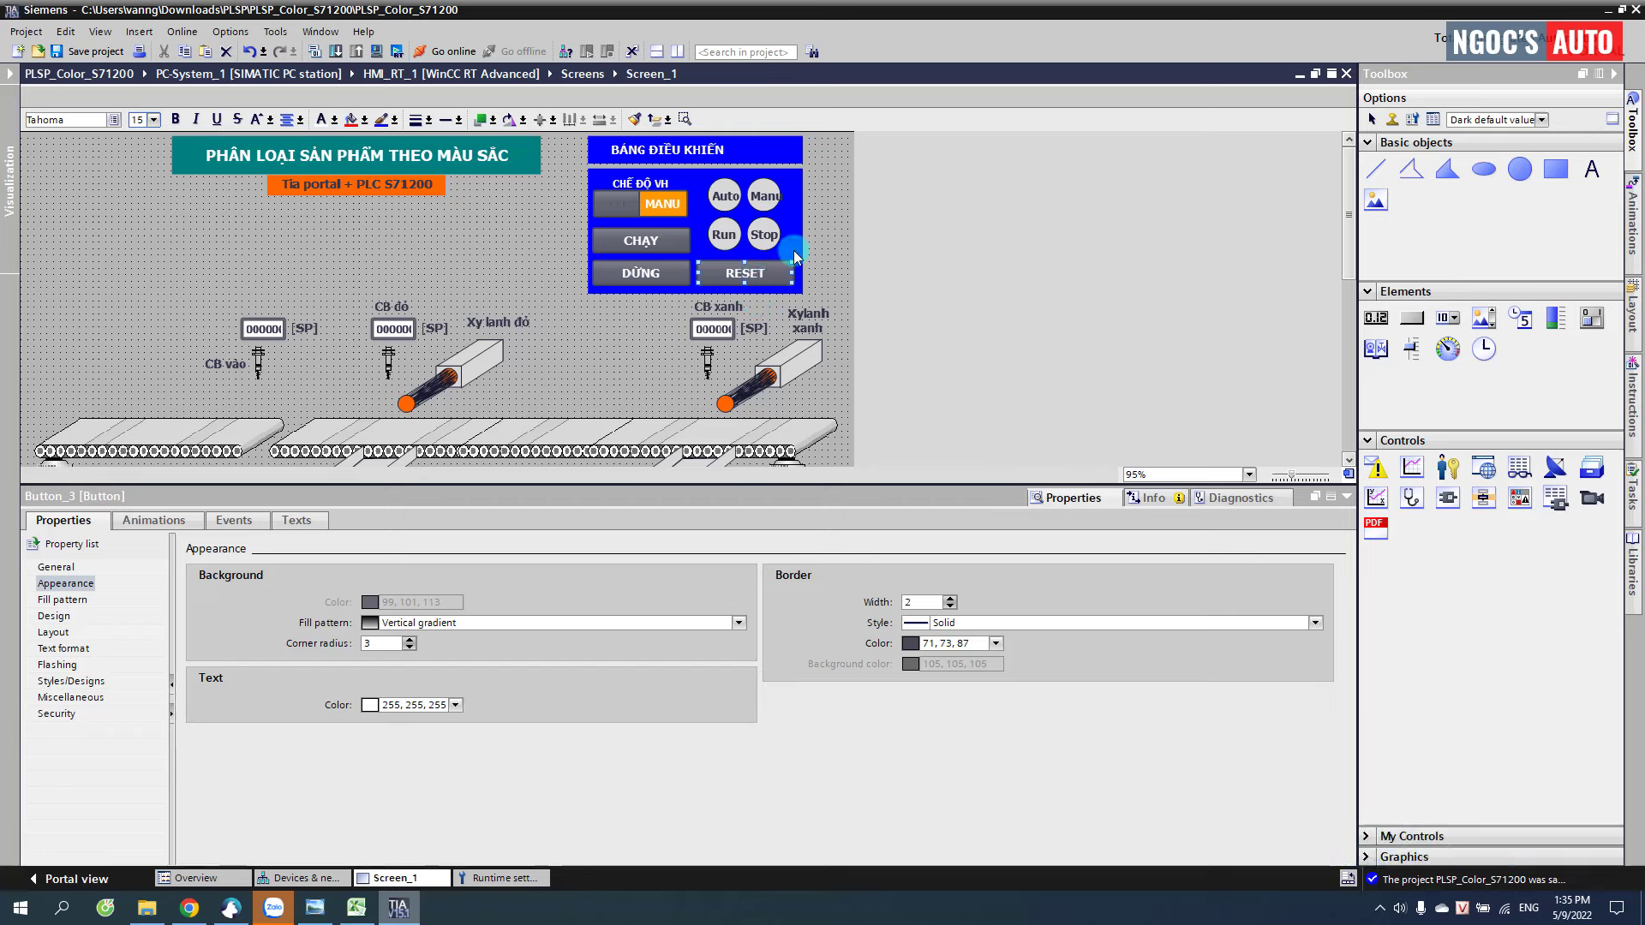
- Place a second switch in the free area to the left of the control panel
left_click(818, 230)
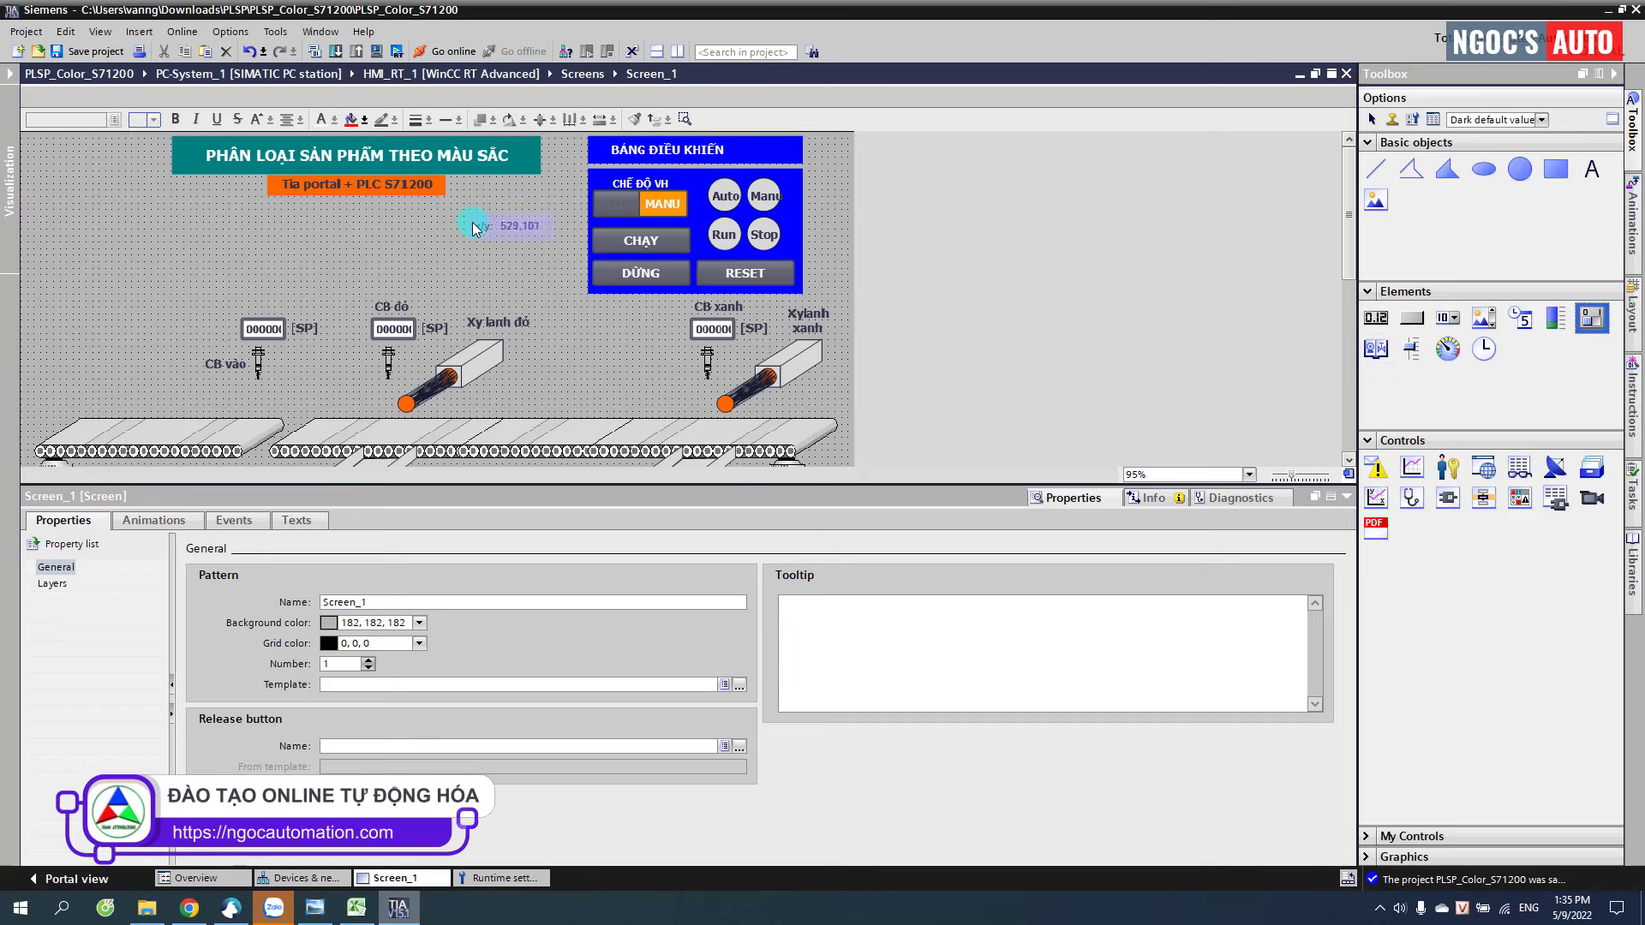
left_click_drag(473, 228, 474, 230)
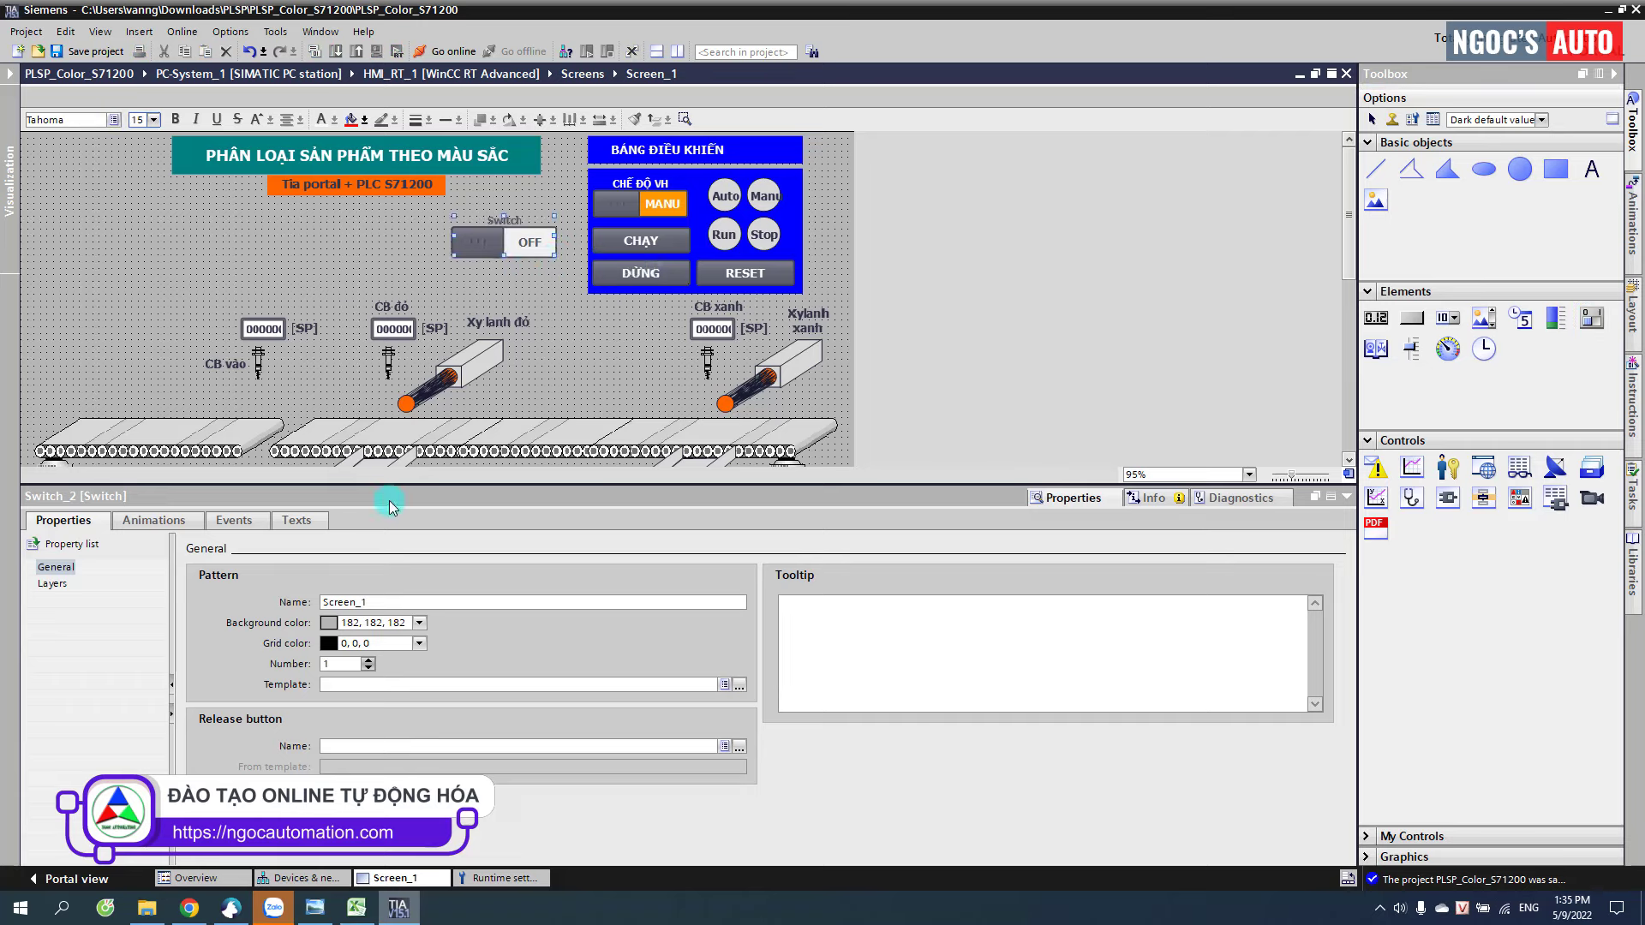
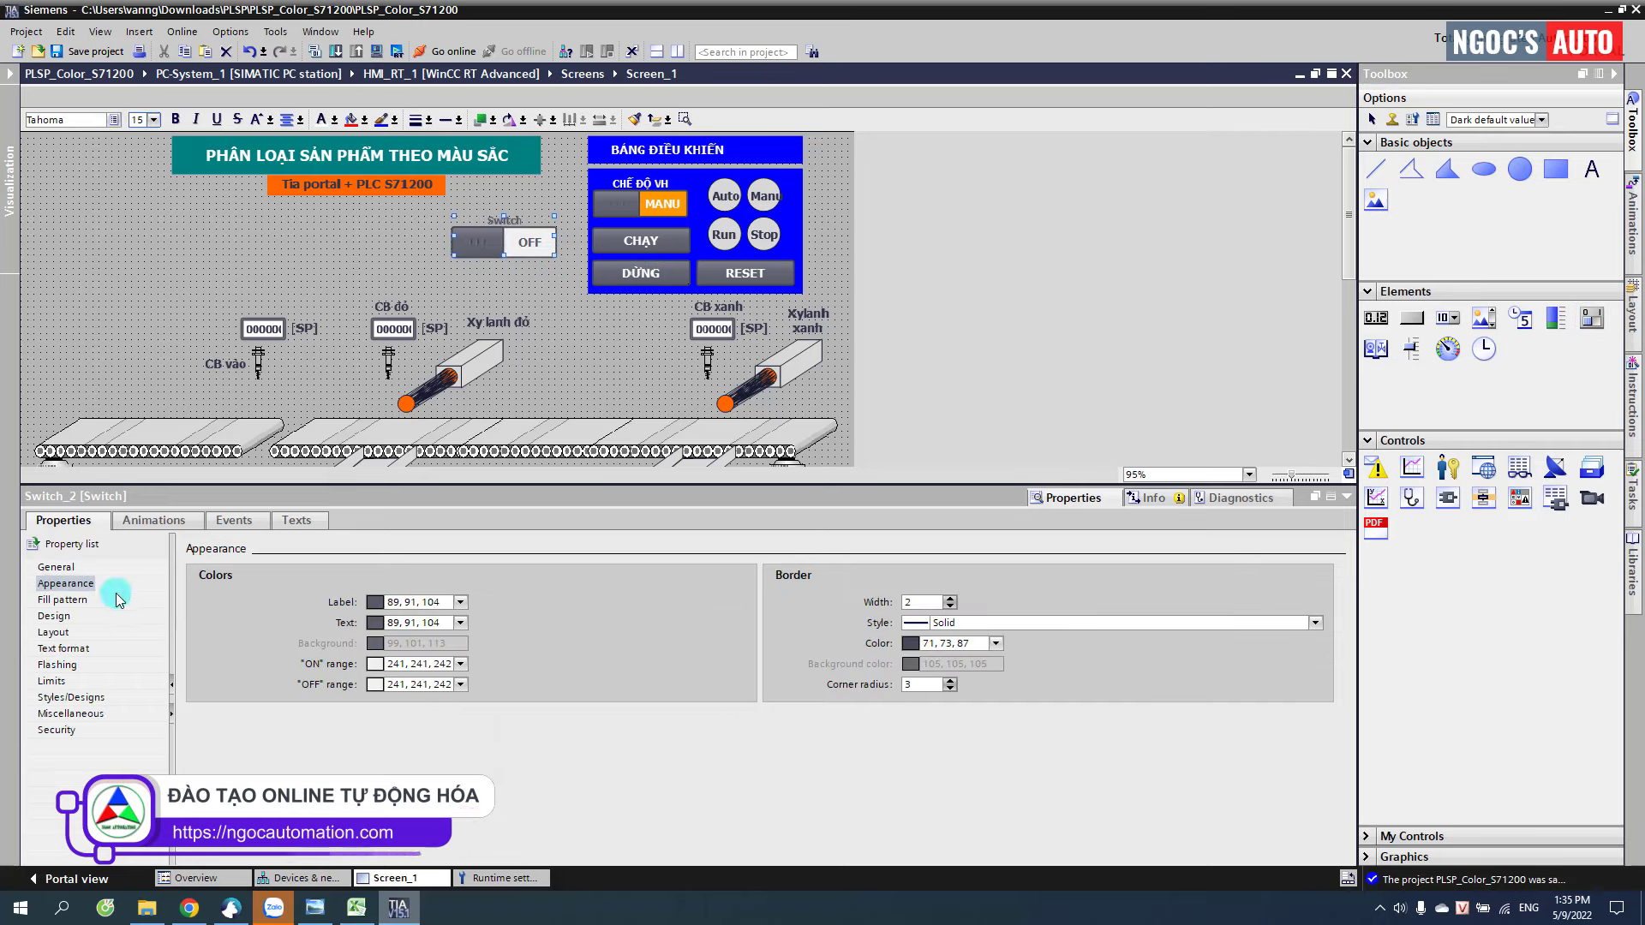
- Set the second switch's text to white, its "ON" range to green (0, 255, 0) and its "OFF" range to red (255, 0, 0)
left_click(461, 622)
left_click(472, 692)
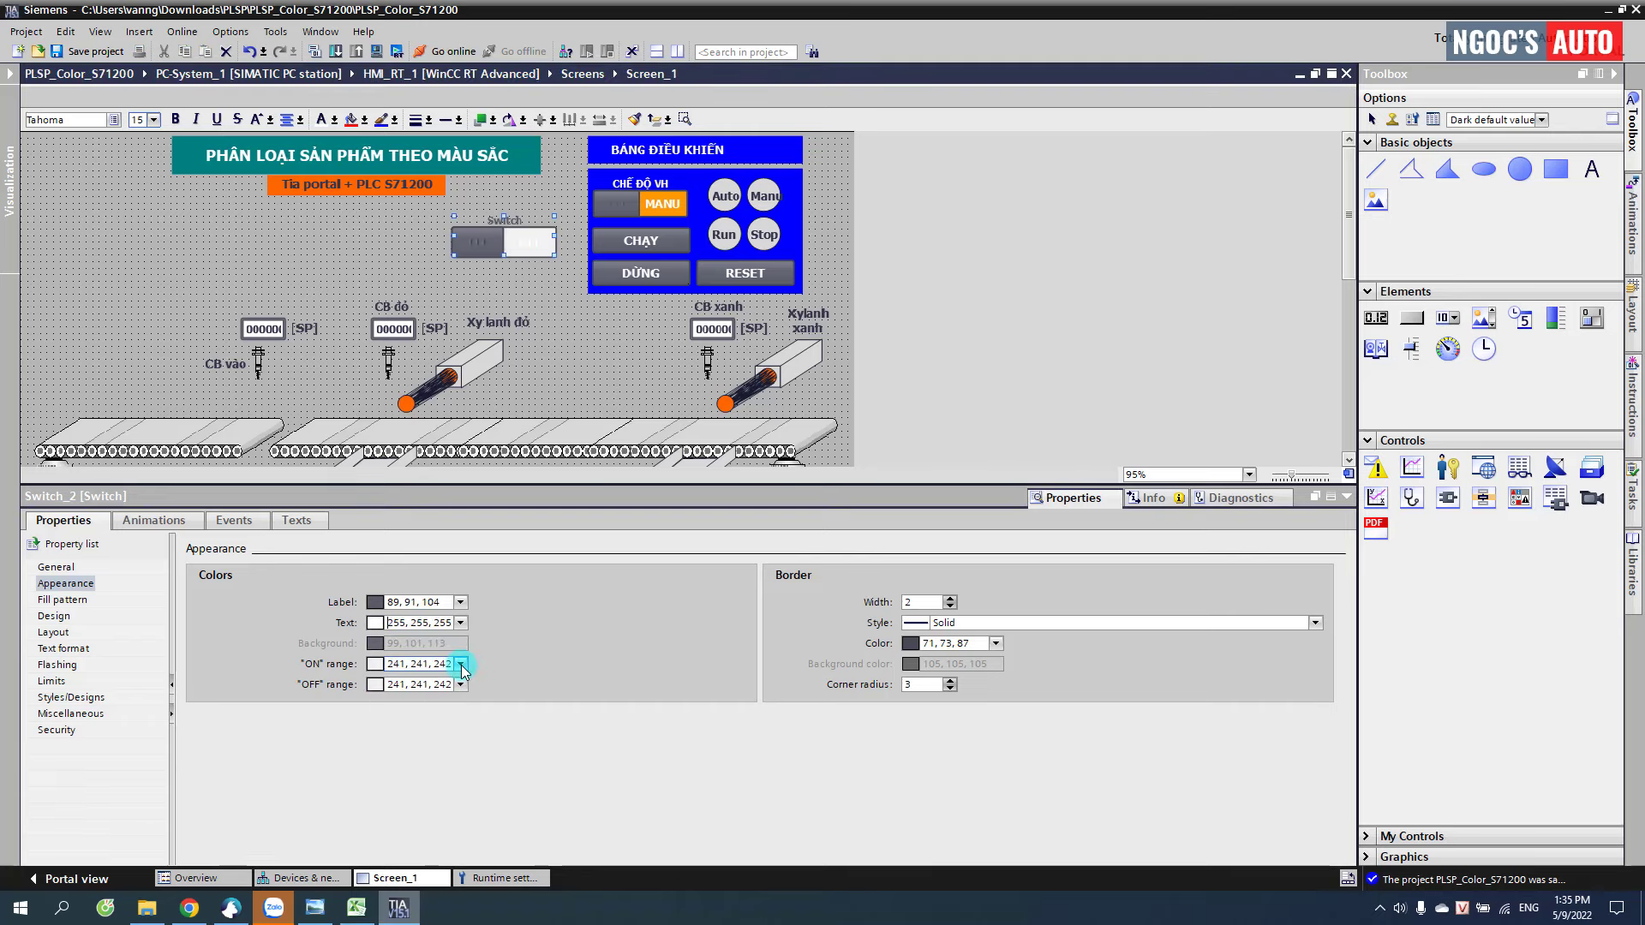
left_click(461, 664)
left_click(425, 712)
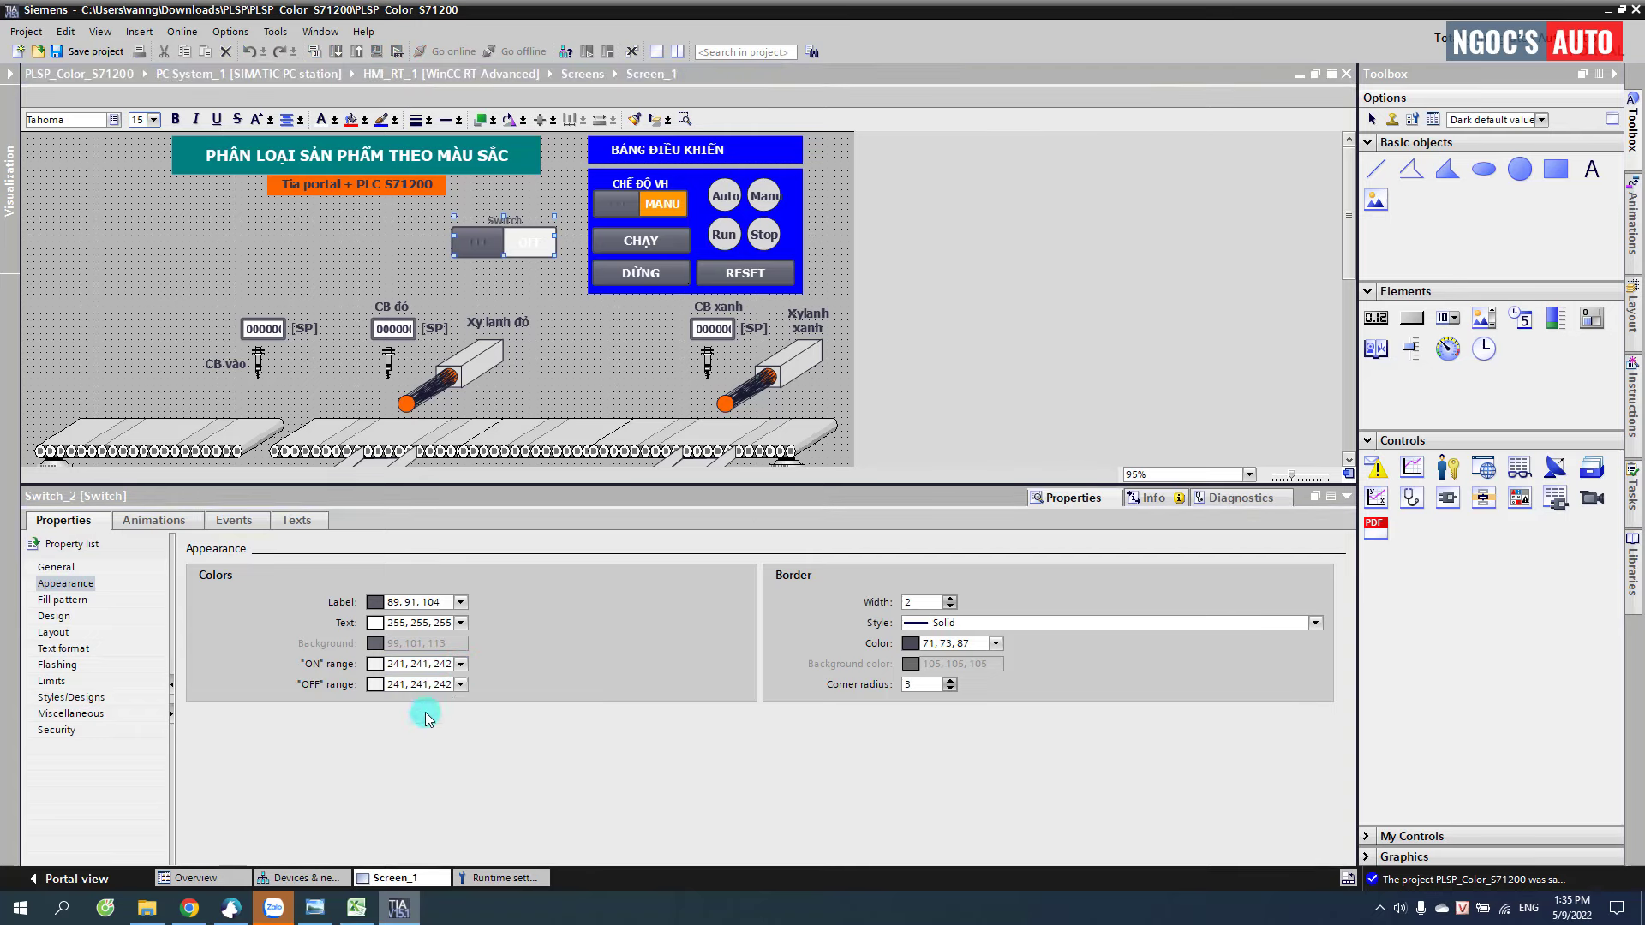
left_click(461, 684)
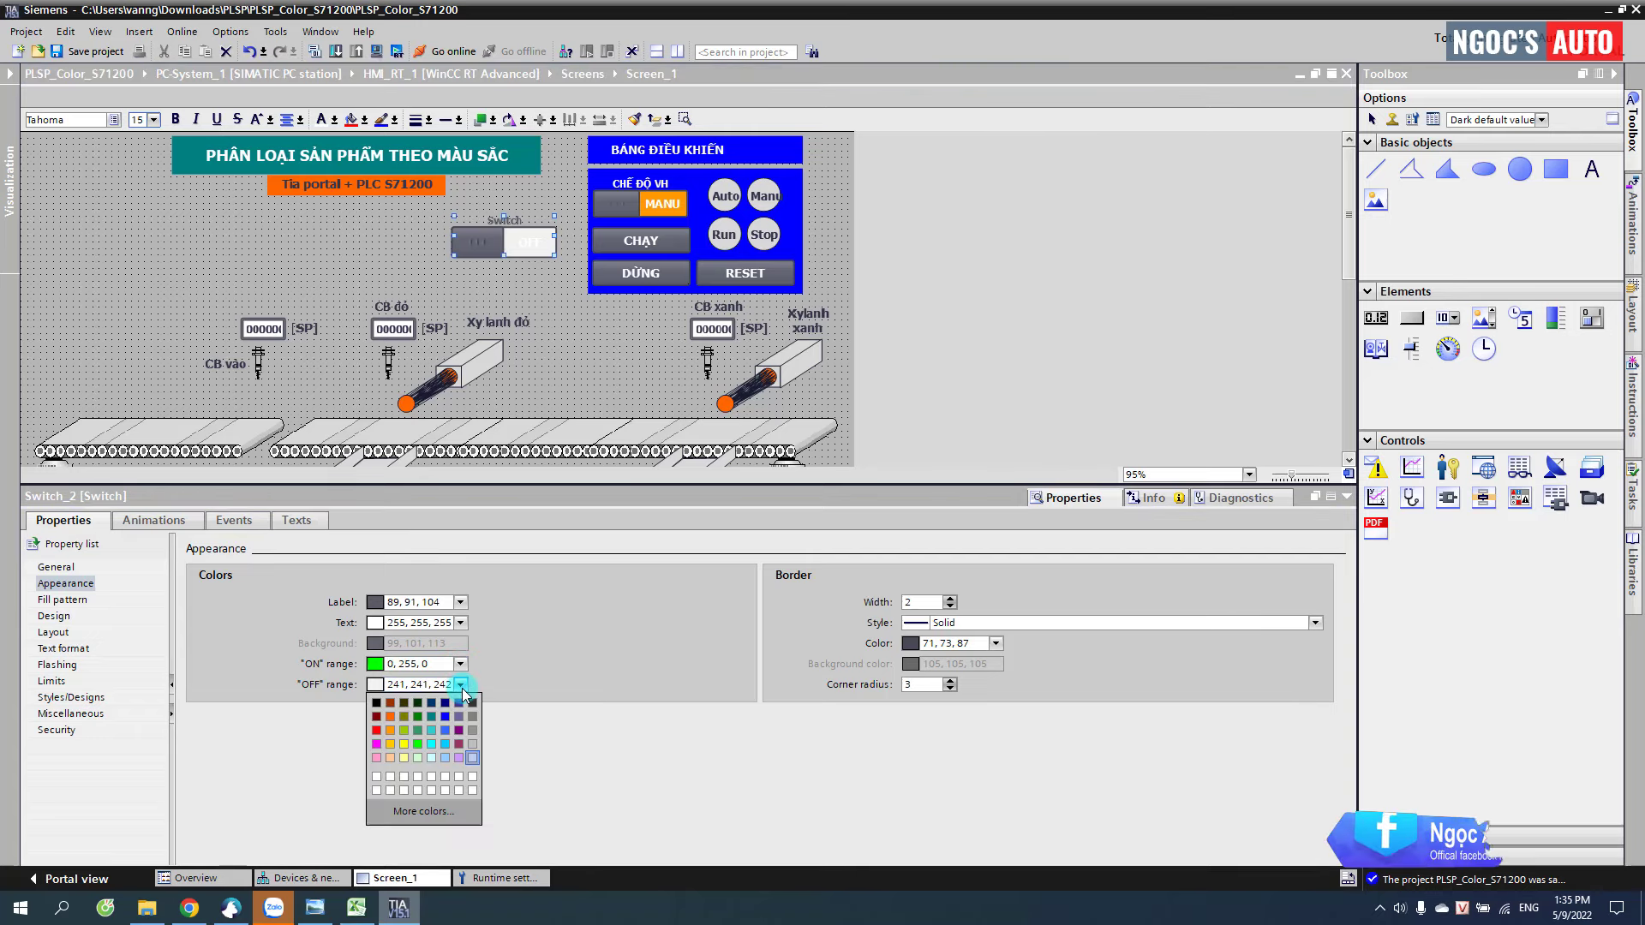
left_click(373, 737)
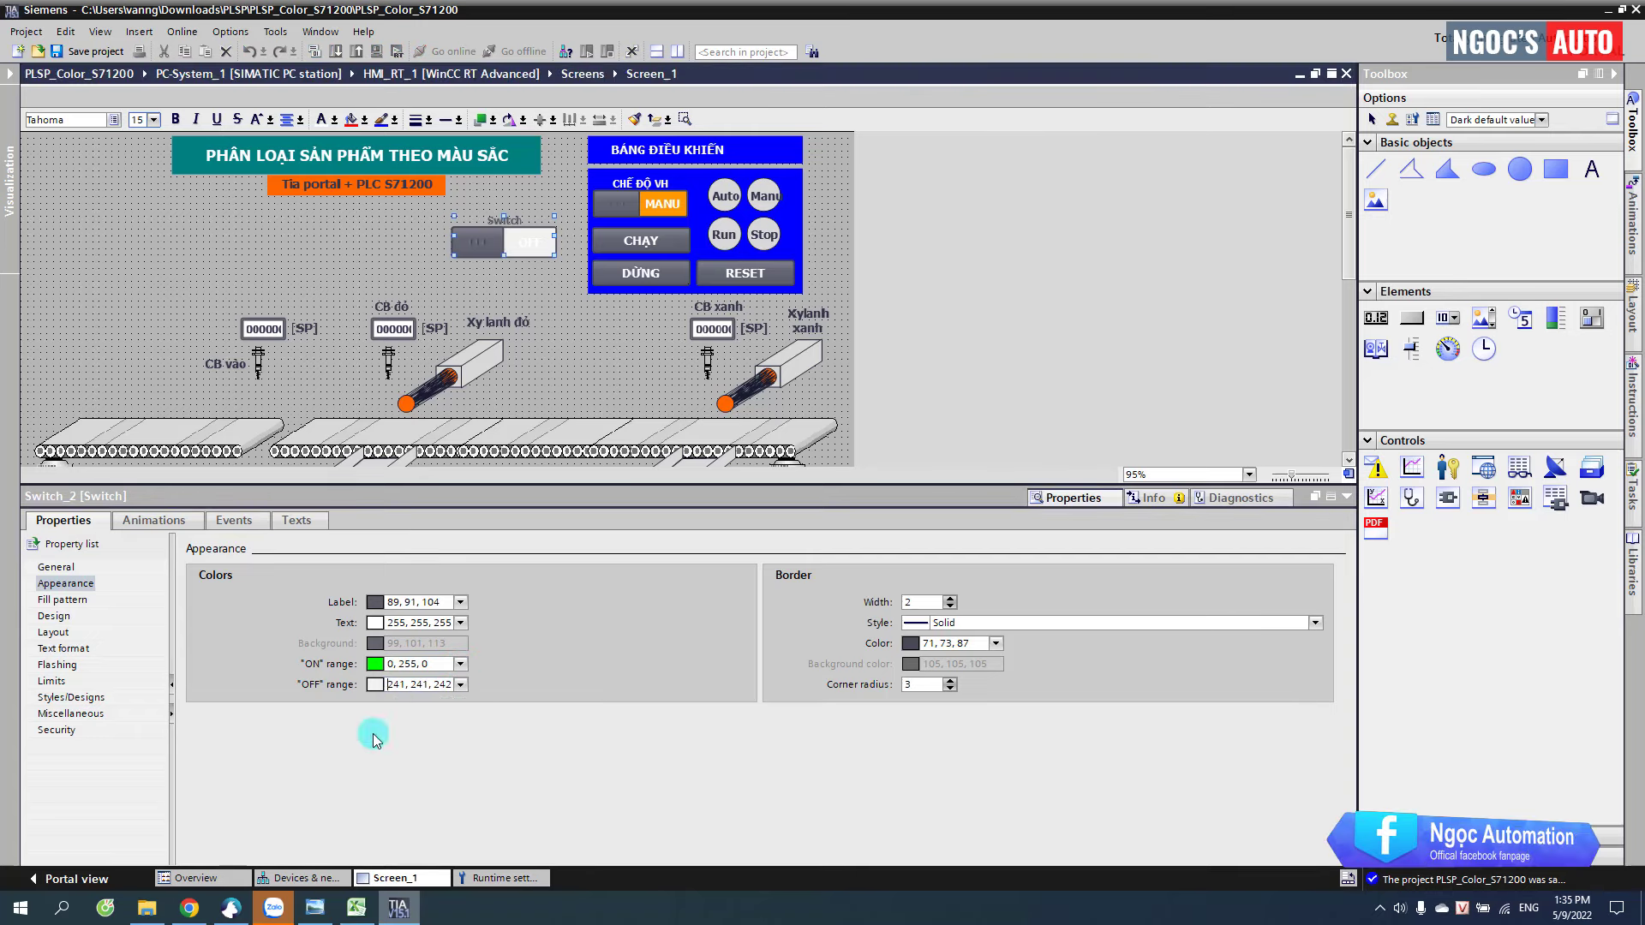
- Title the second switch "MÔ PHỎNG" and shift it slightly up and to the right
left_click(69, 568)
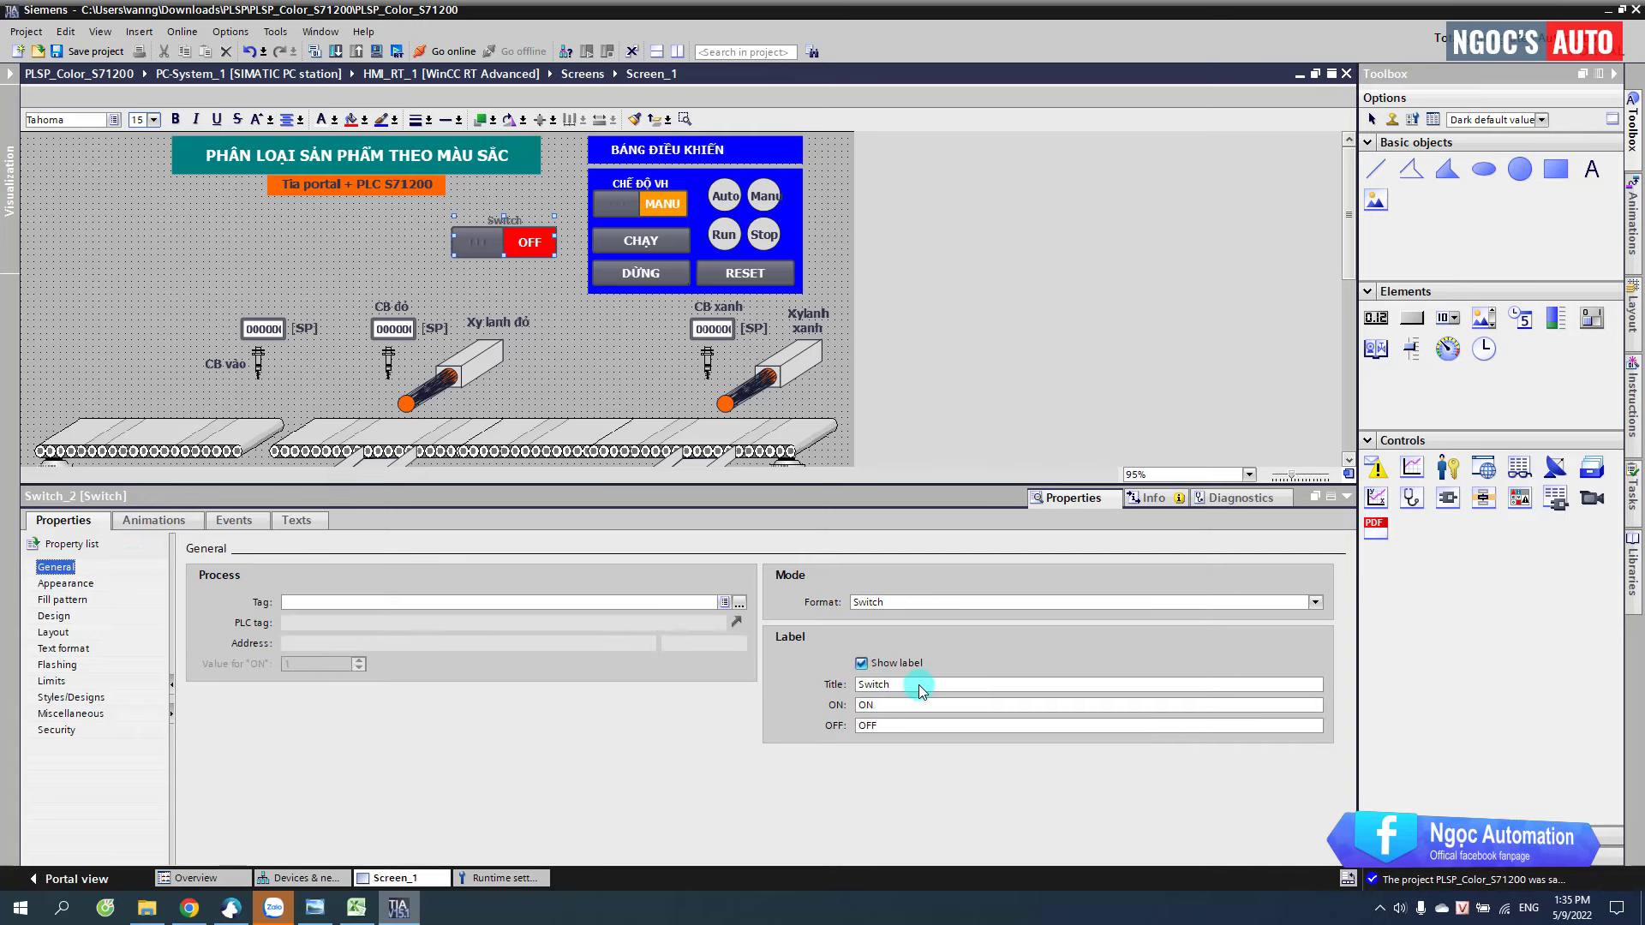
left_click(834, 686)
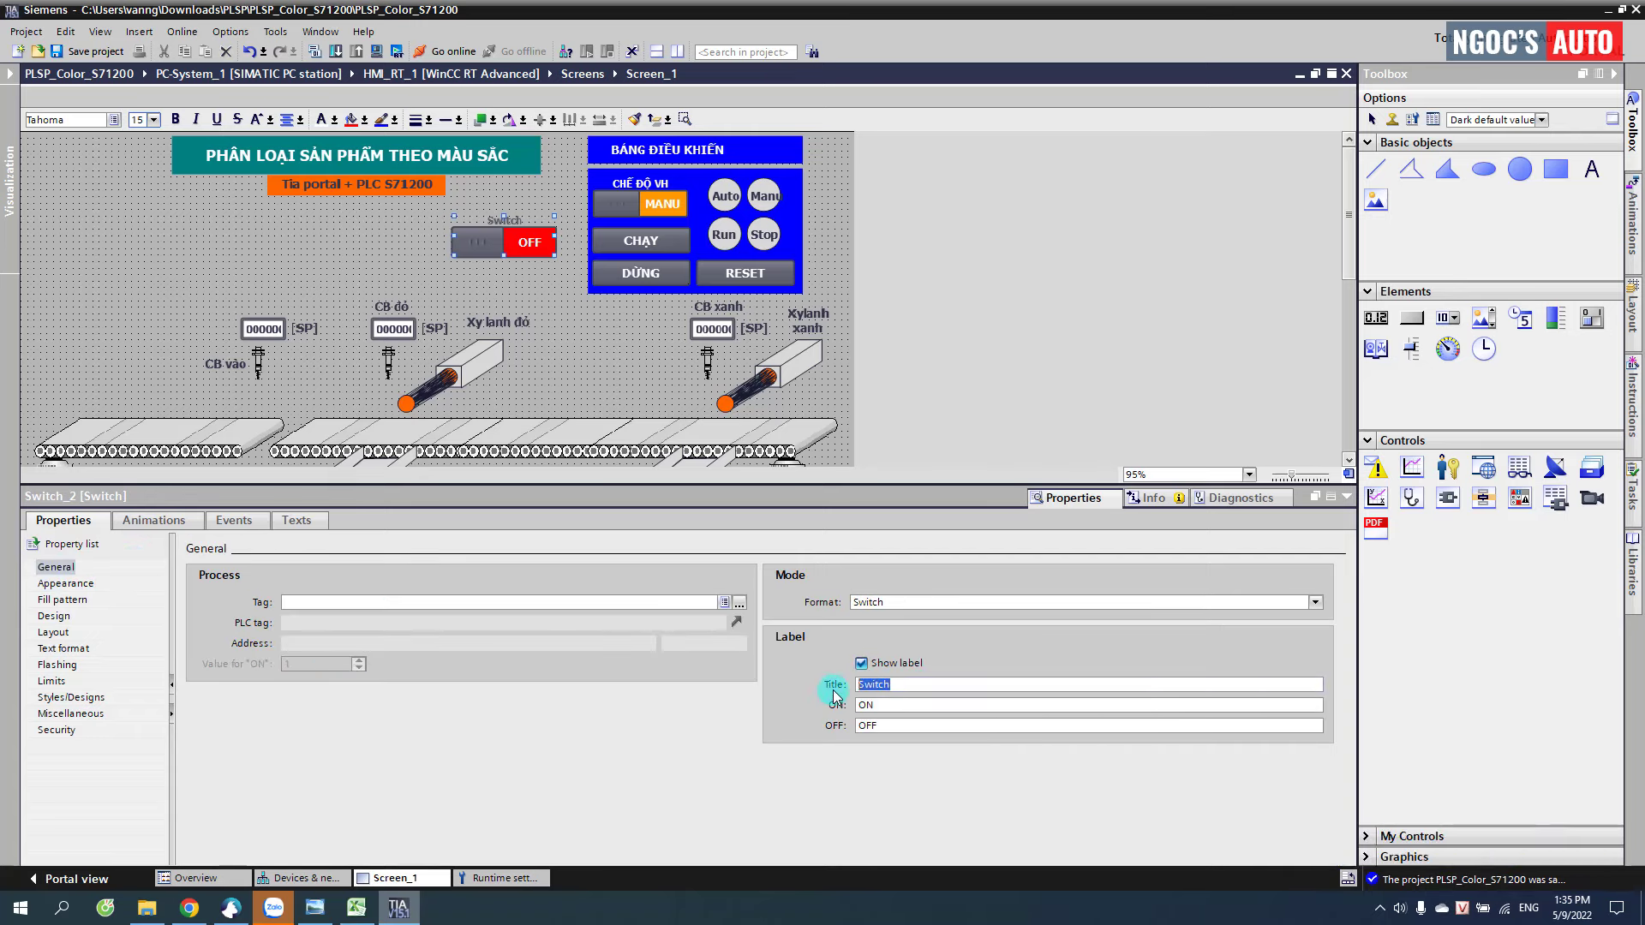
type("mô")
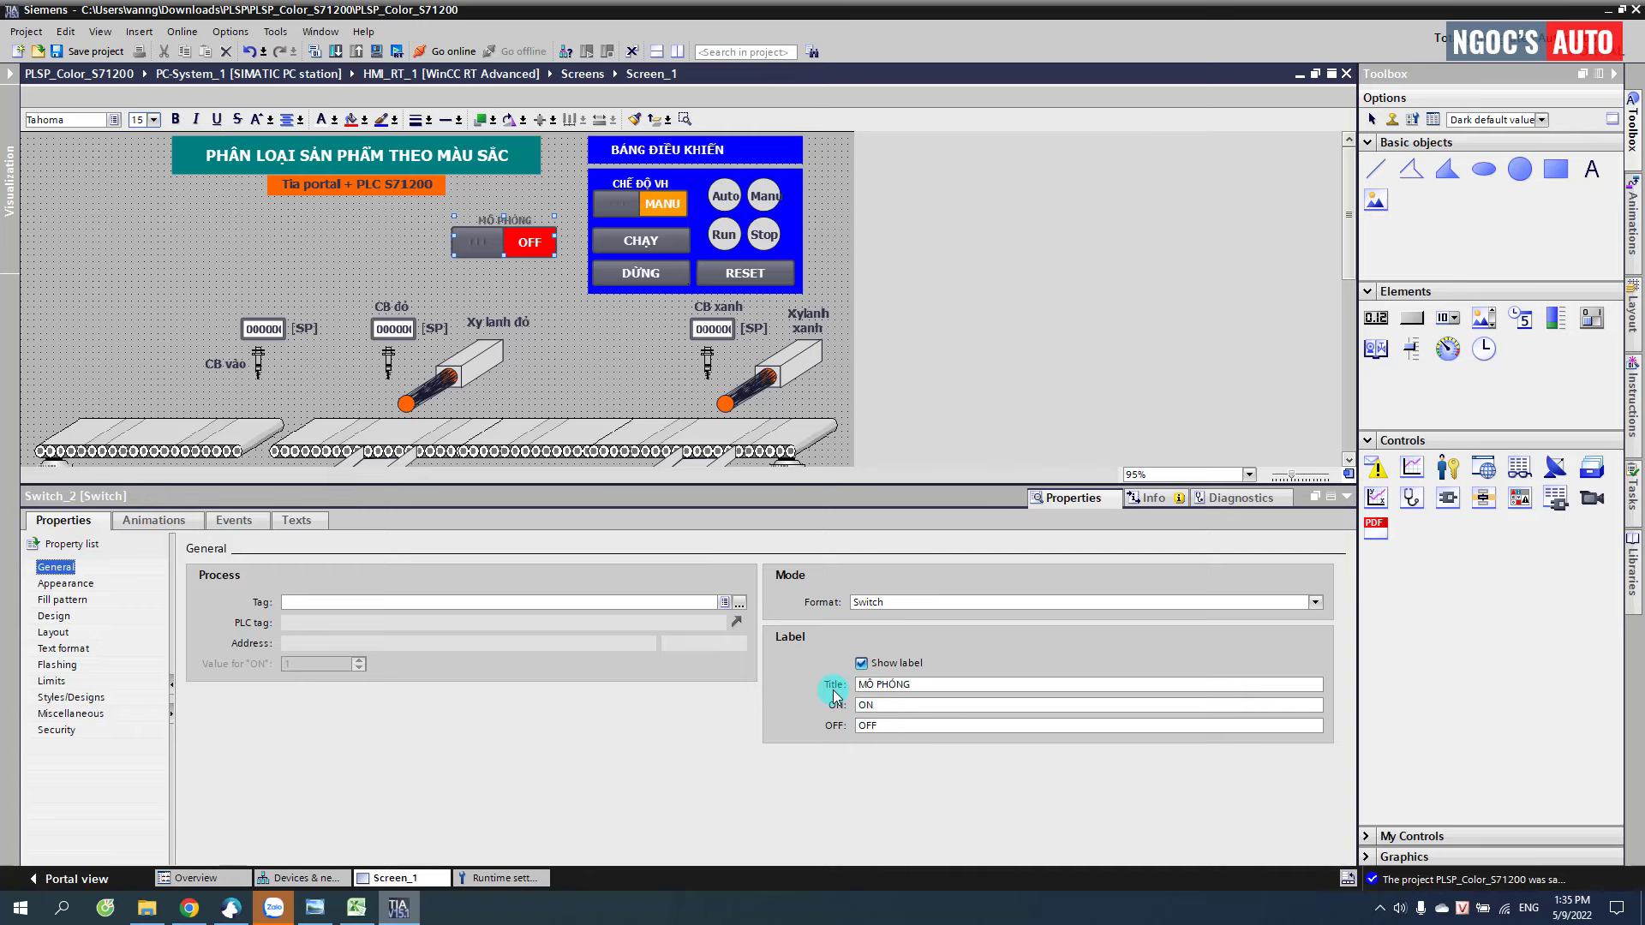
left_click_drag(531, 244, 537, 238)
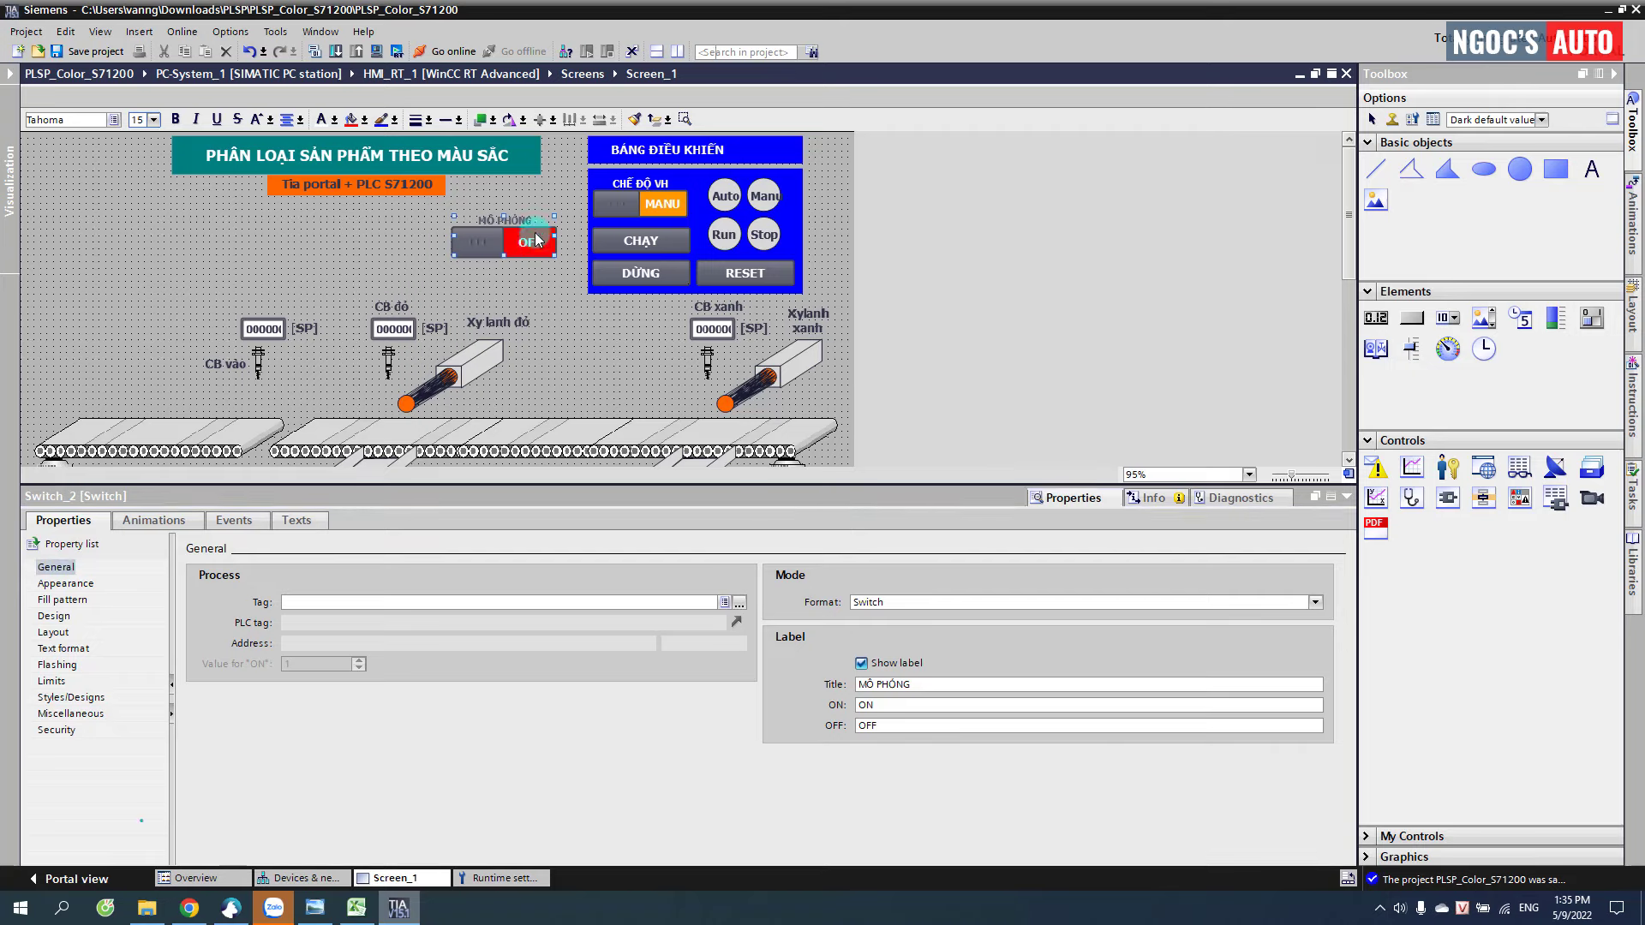
left_click(591, 356)
left_click(1537, 181)
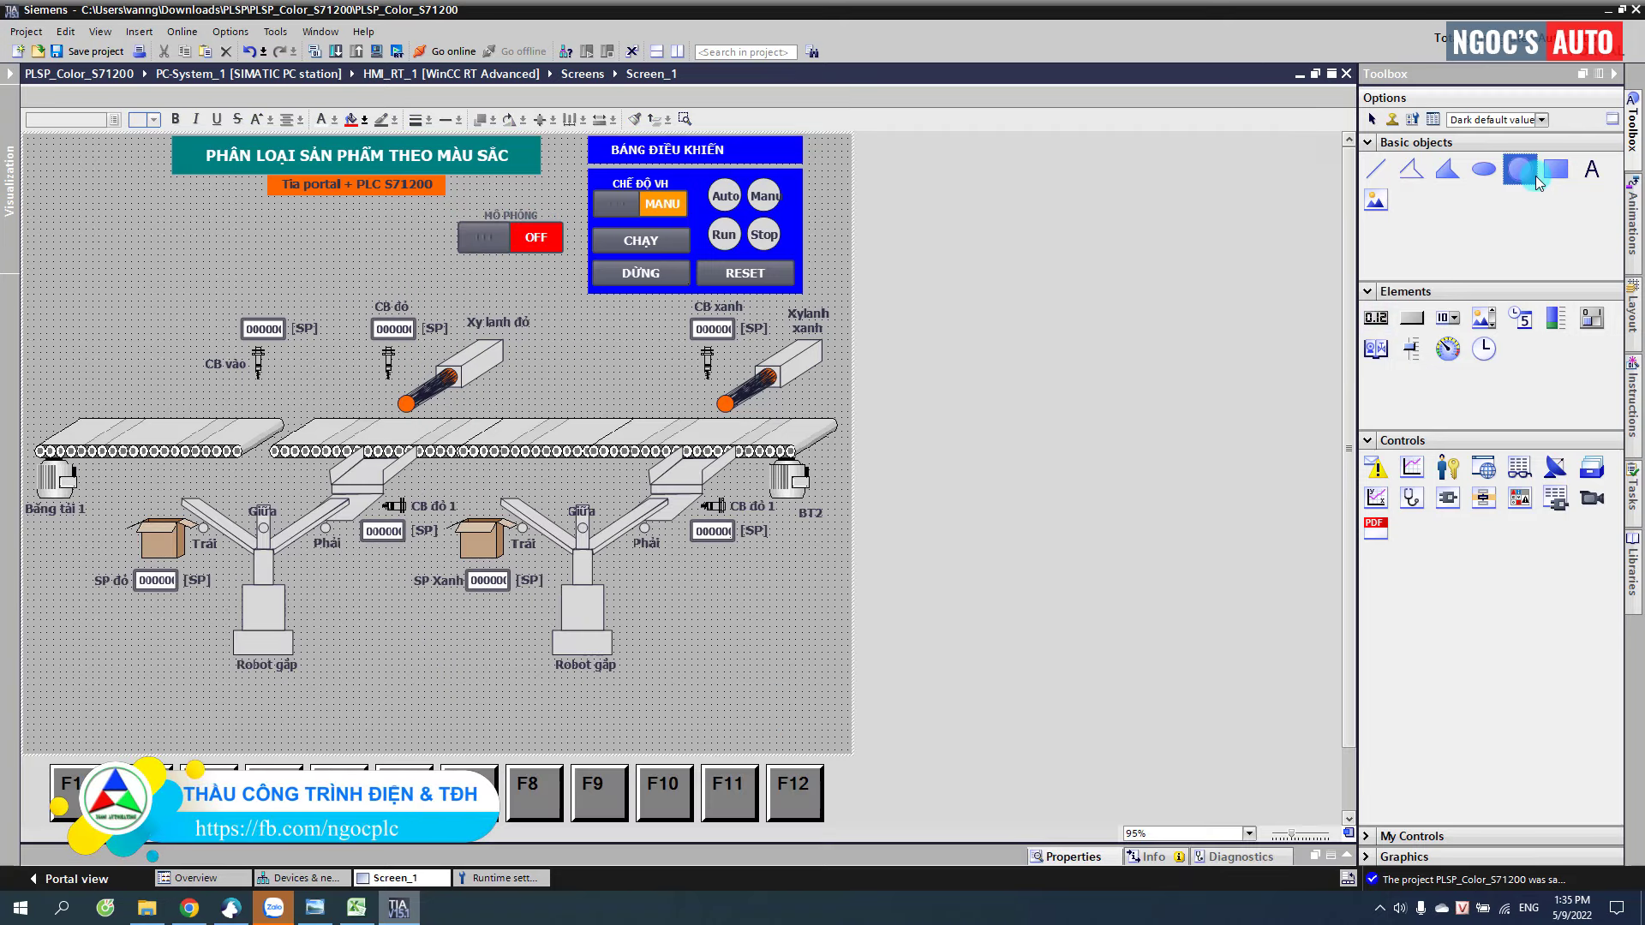
- Copy the conveyor 1 motor symbol onto the start of the first conveyor and open the copy's properties
left_click(68, 490)
left_click_drag(69, 490, 94, 413)
double_click(94, 414)
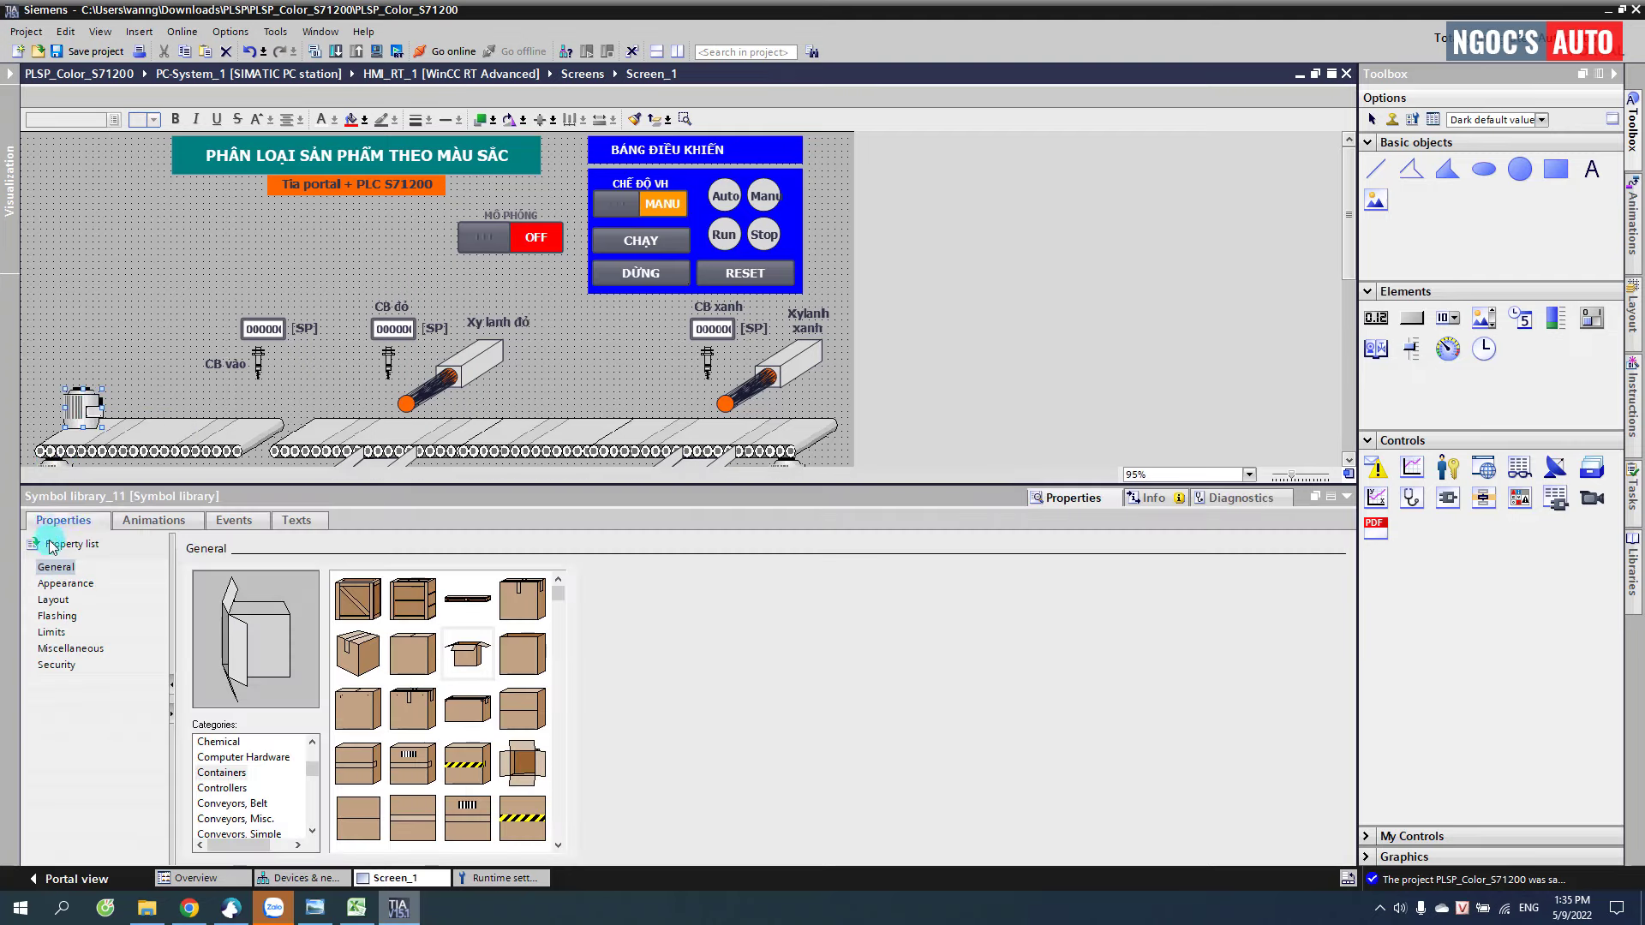
- Replace the copied motor's graphic with the can symbol from the Containers category
left_click(58, 584)
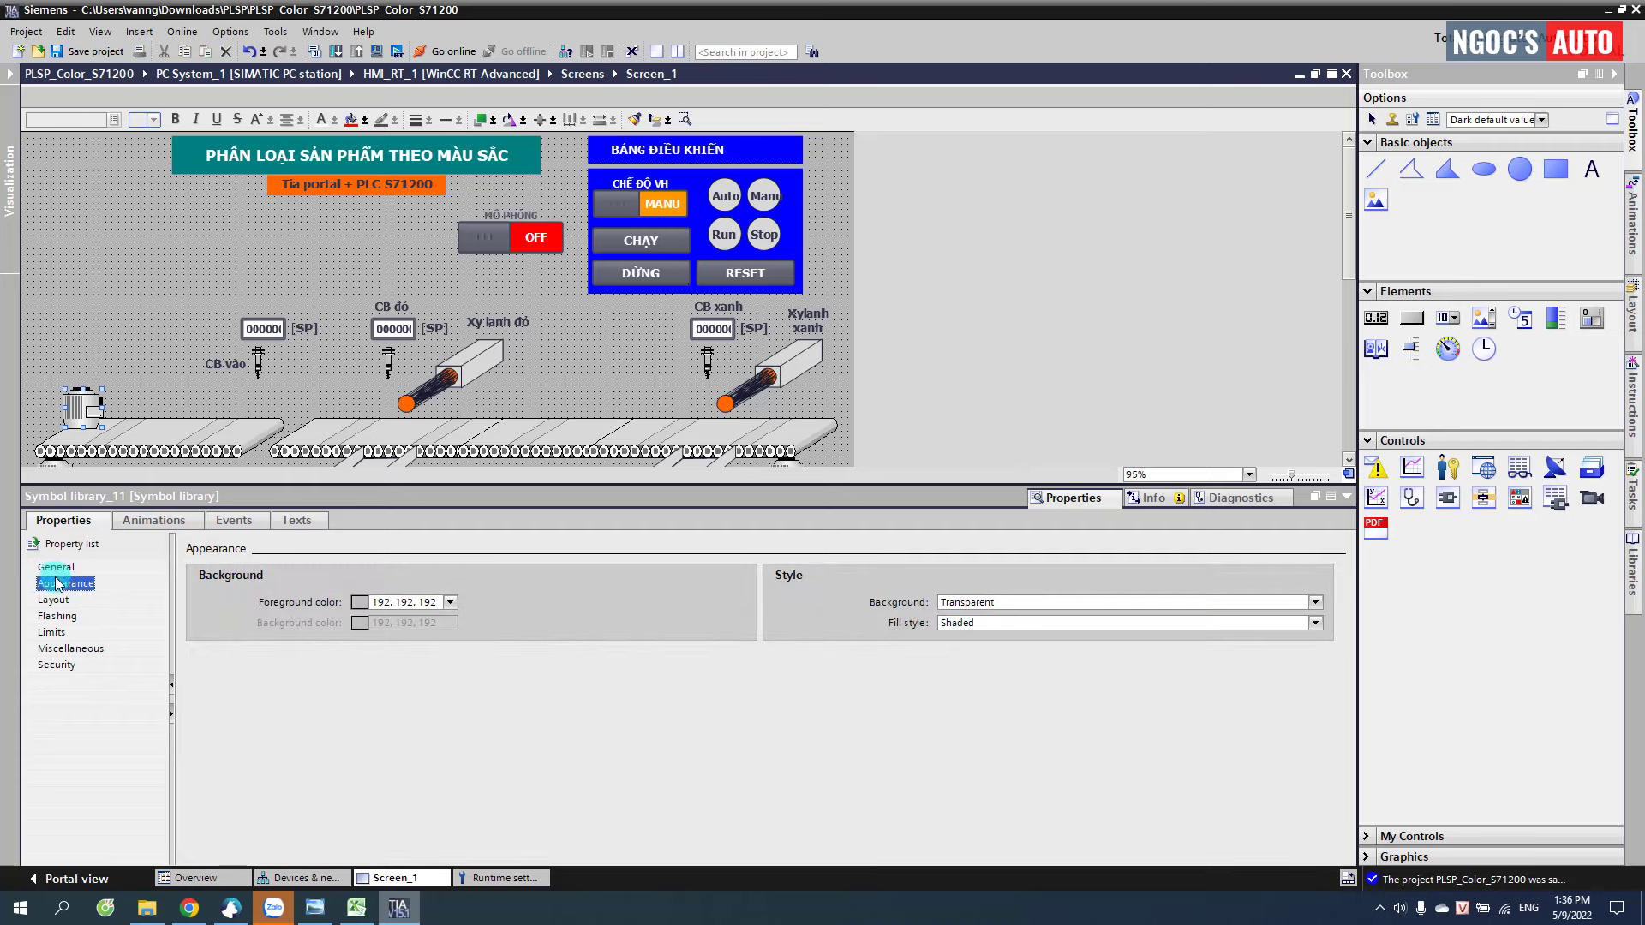
left_click(56, 568)
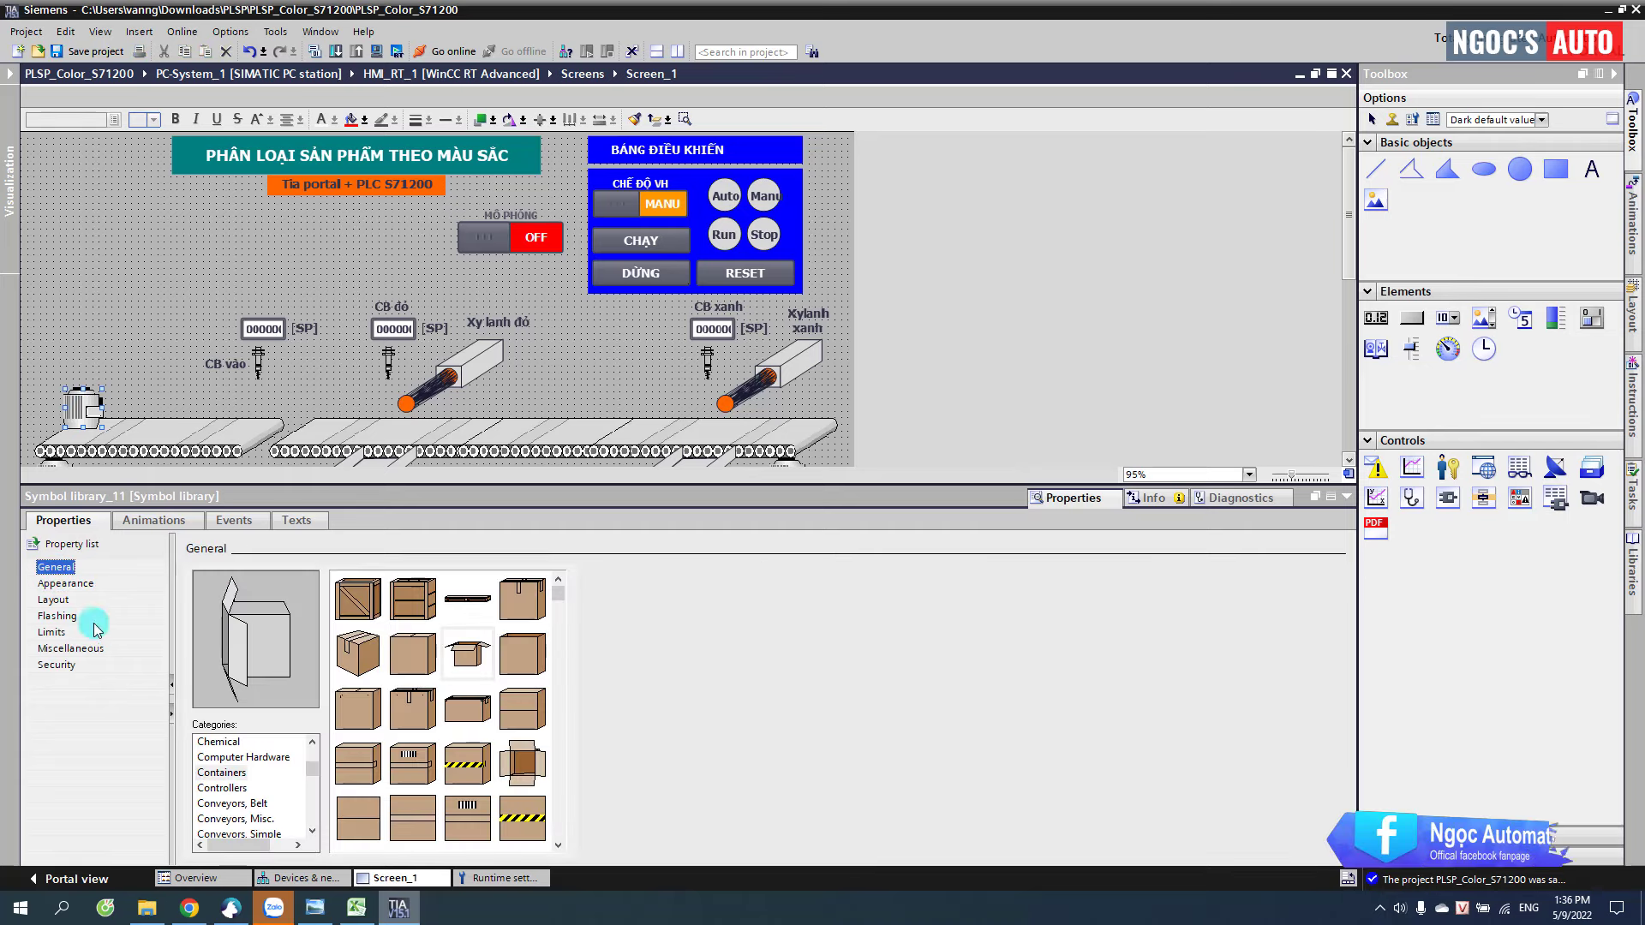
left_click(237, 788)
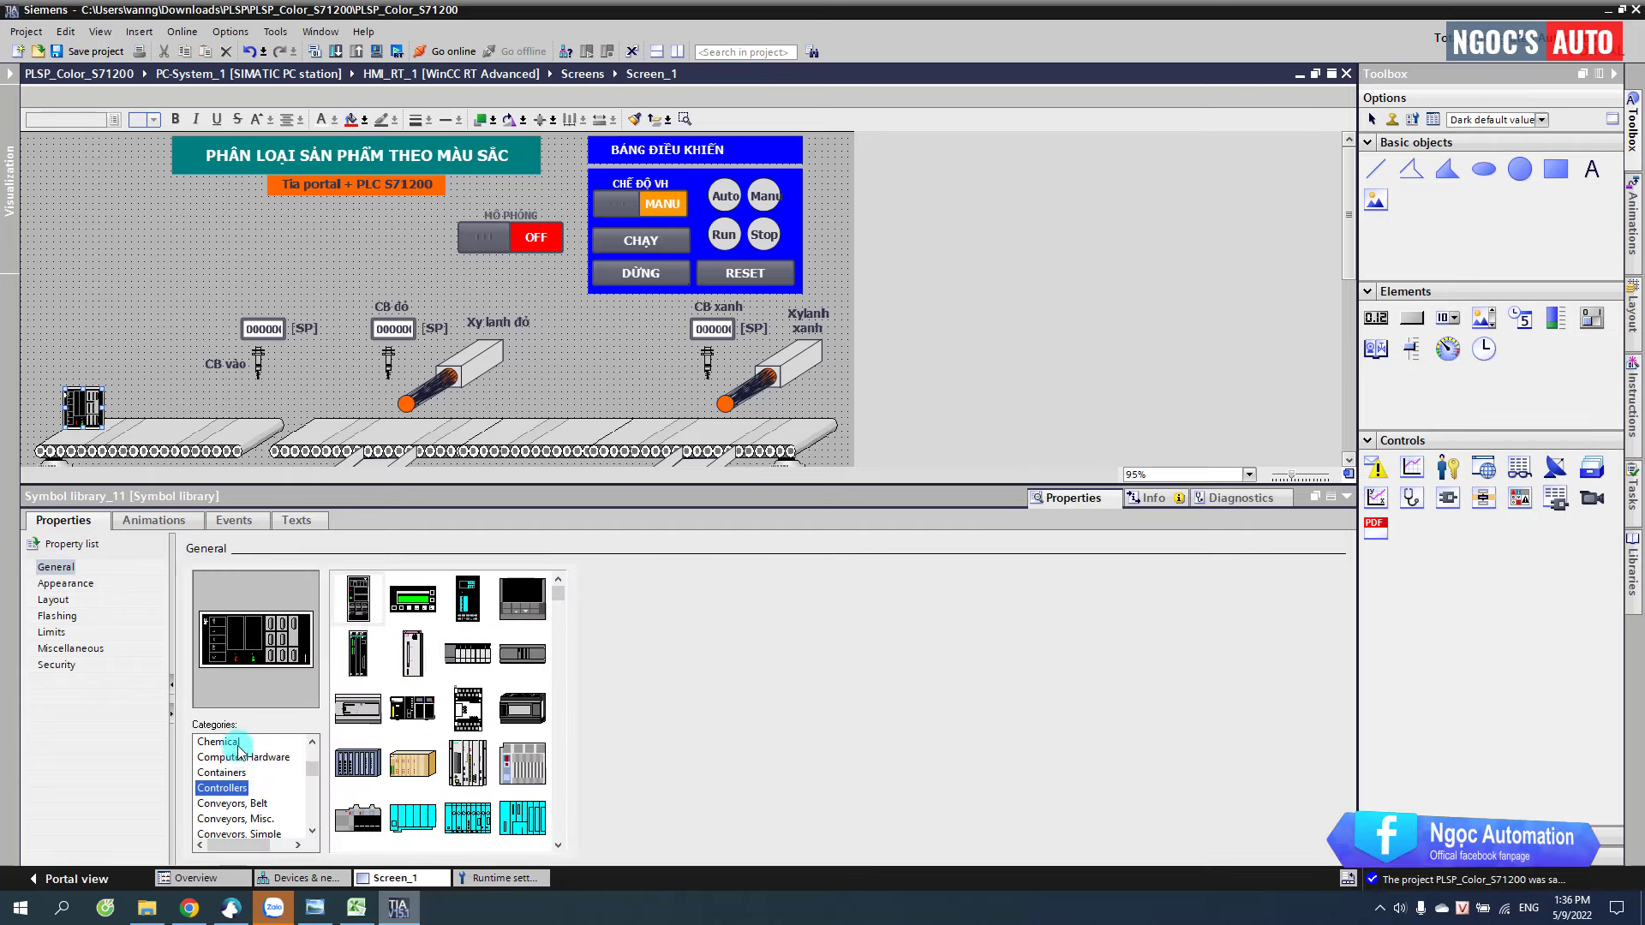
left_click(225, 772)
left_click_drag(558, 593, 557, 830)
left_click(467, 824)
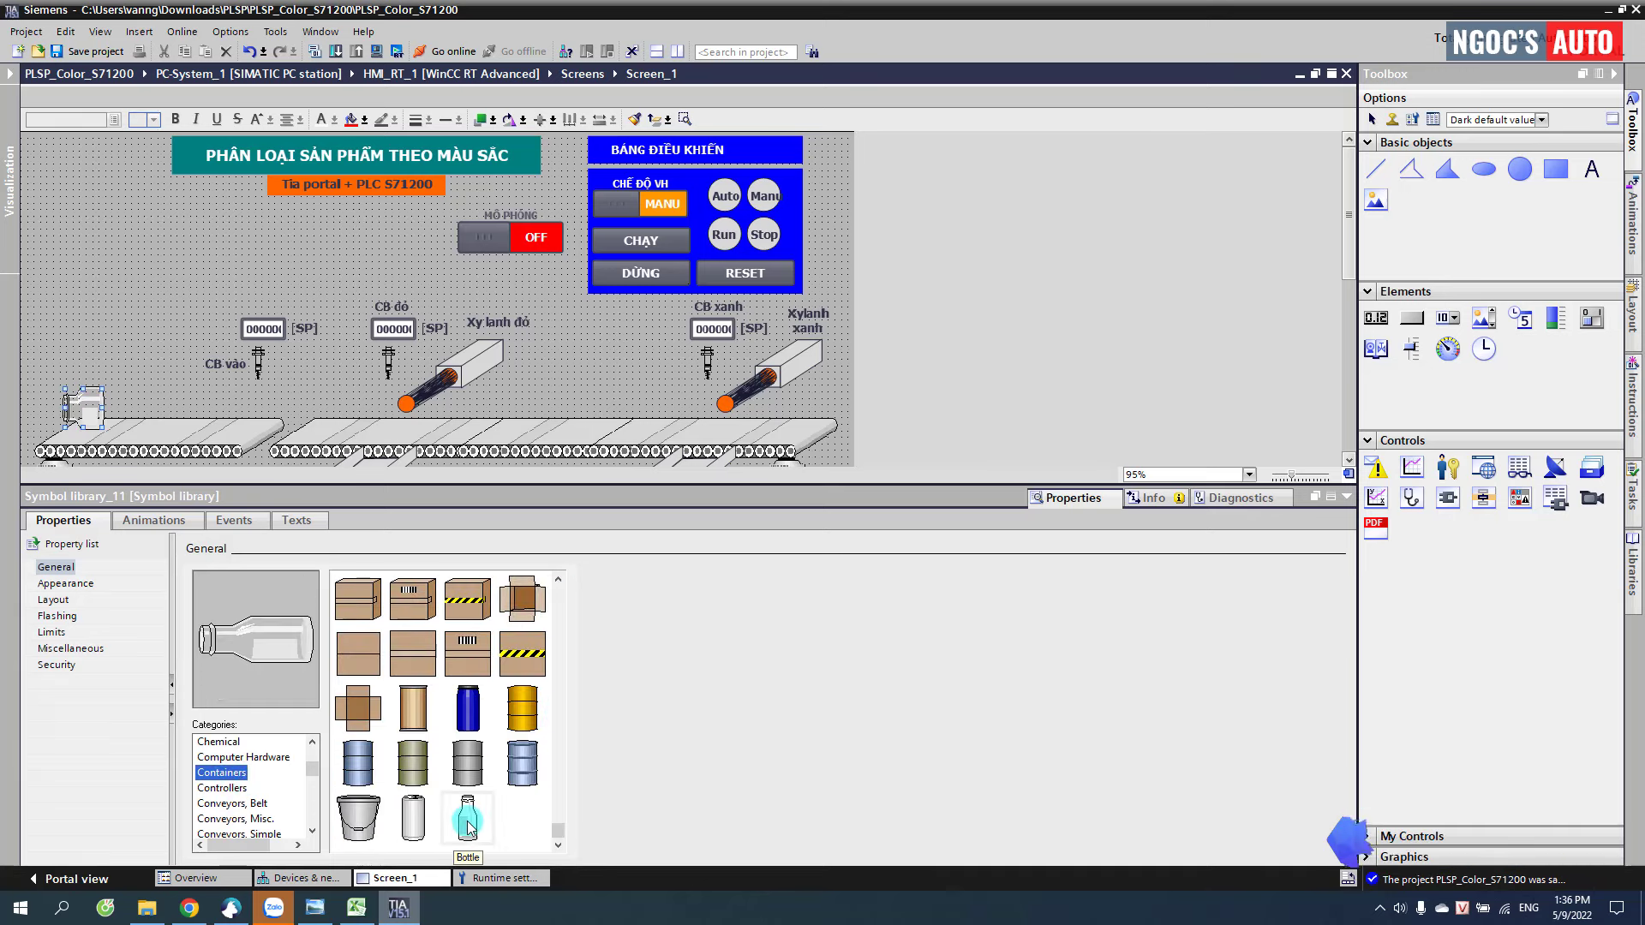
left_click(474, 759)
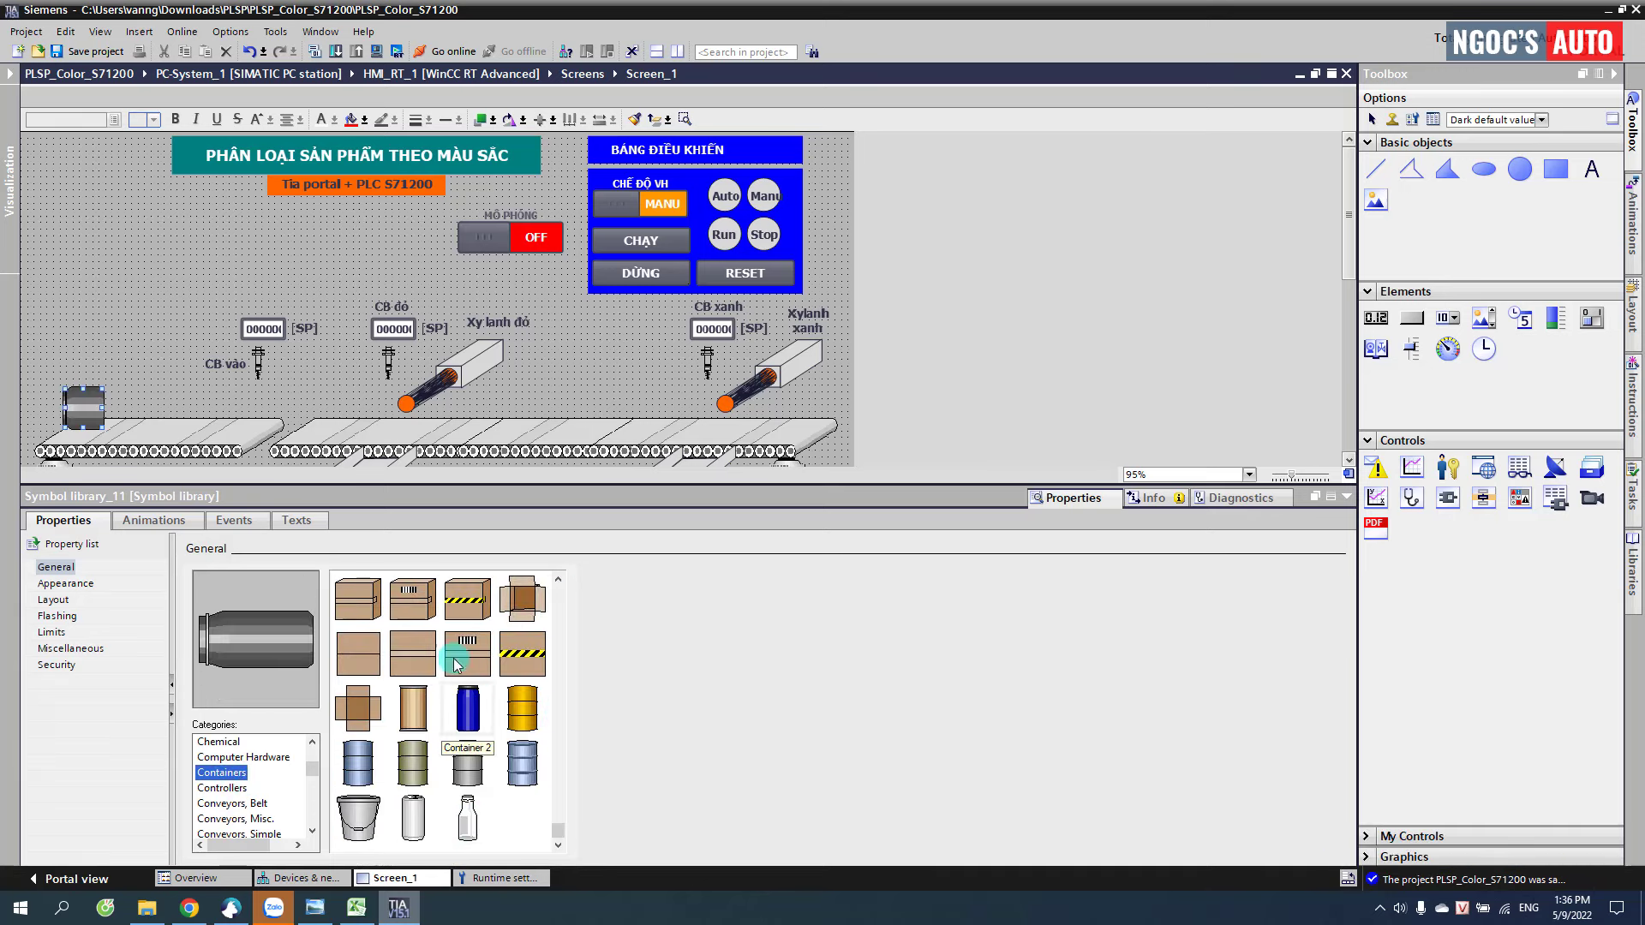
- Set the can symbol's rotation to 0 degrees and resize it narrower so it stands on the first conveyor
left_click(54, 600)
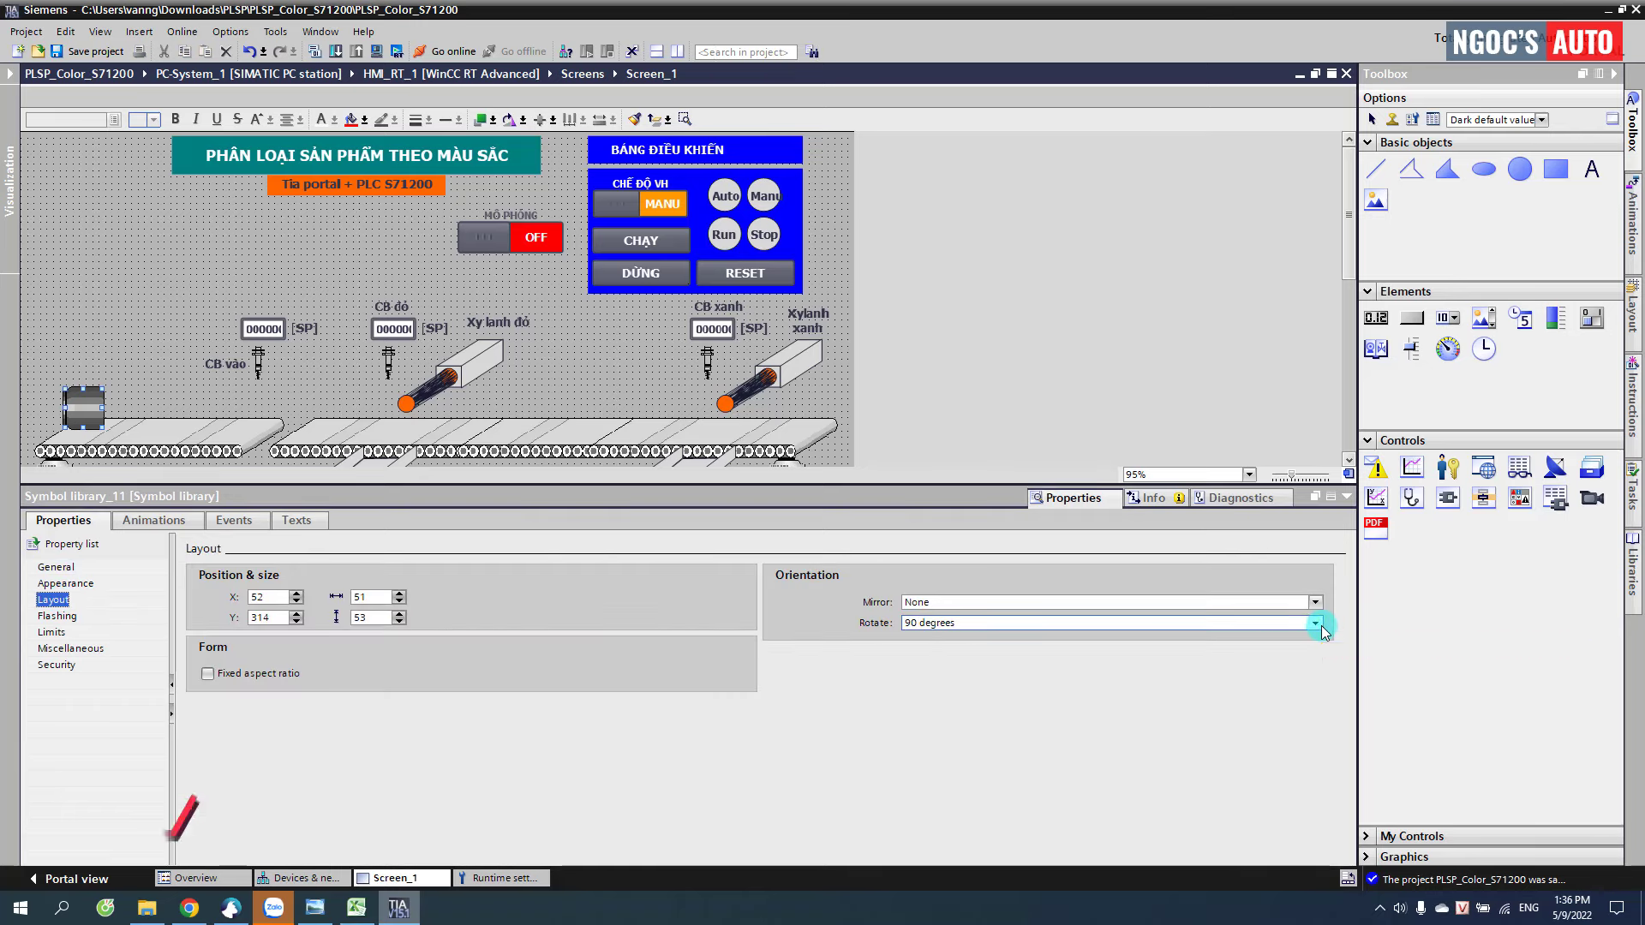
left_click(1317, 625)
left_click(1302, 637)
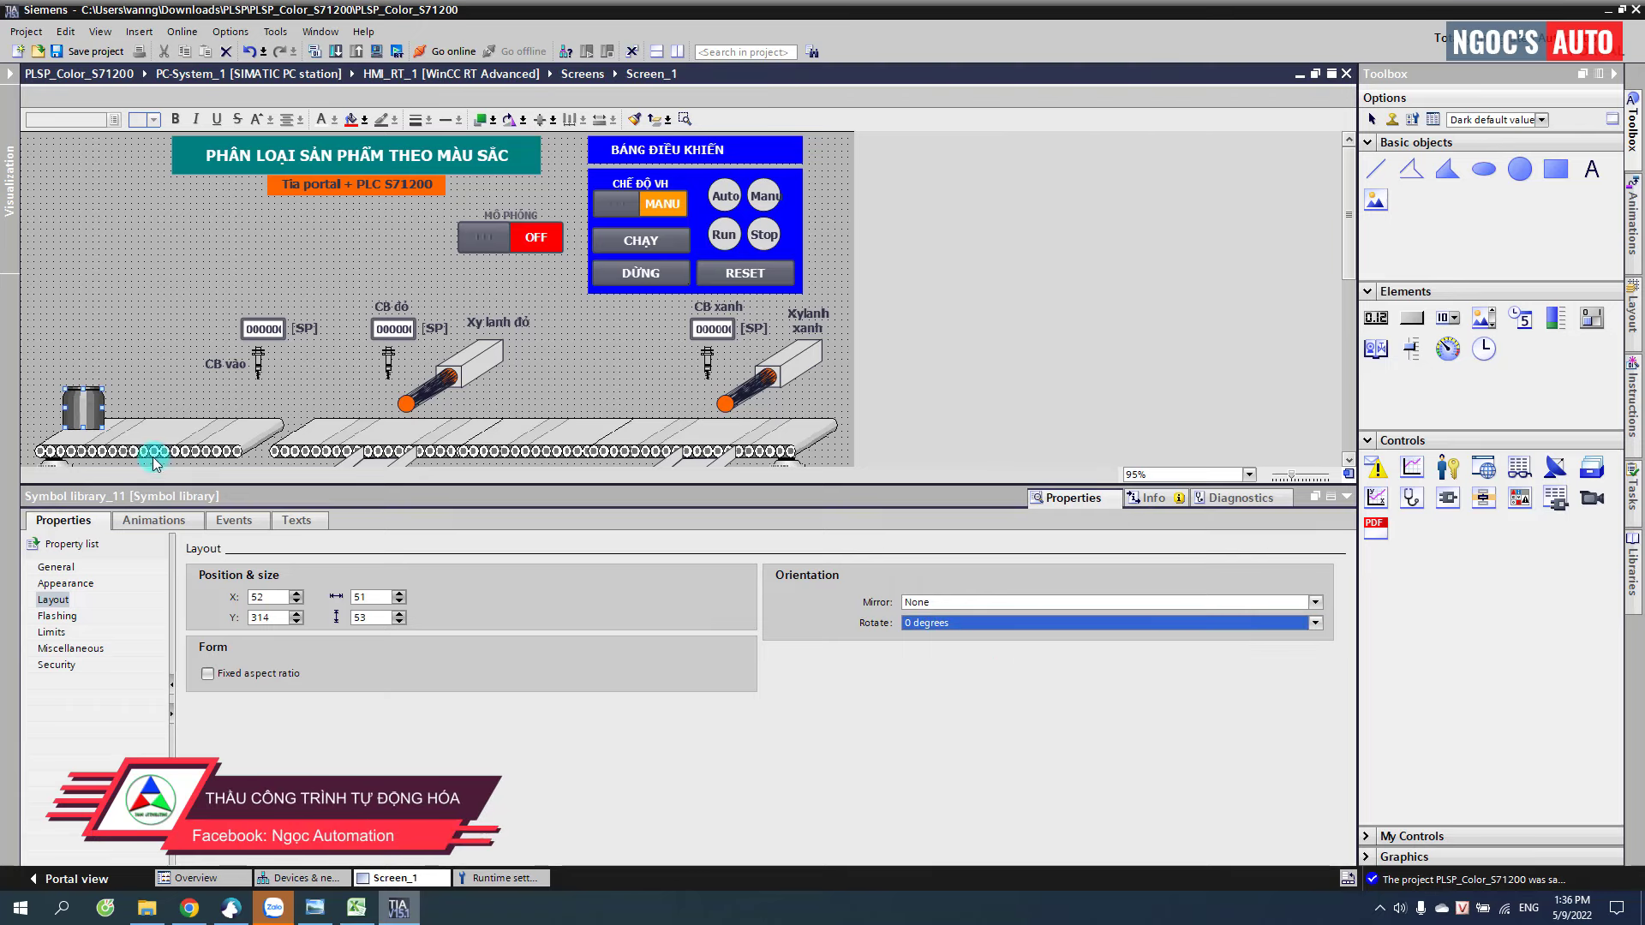
left_click_drag(102, 428, 90, 436)
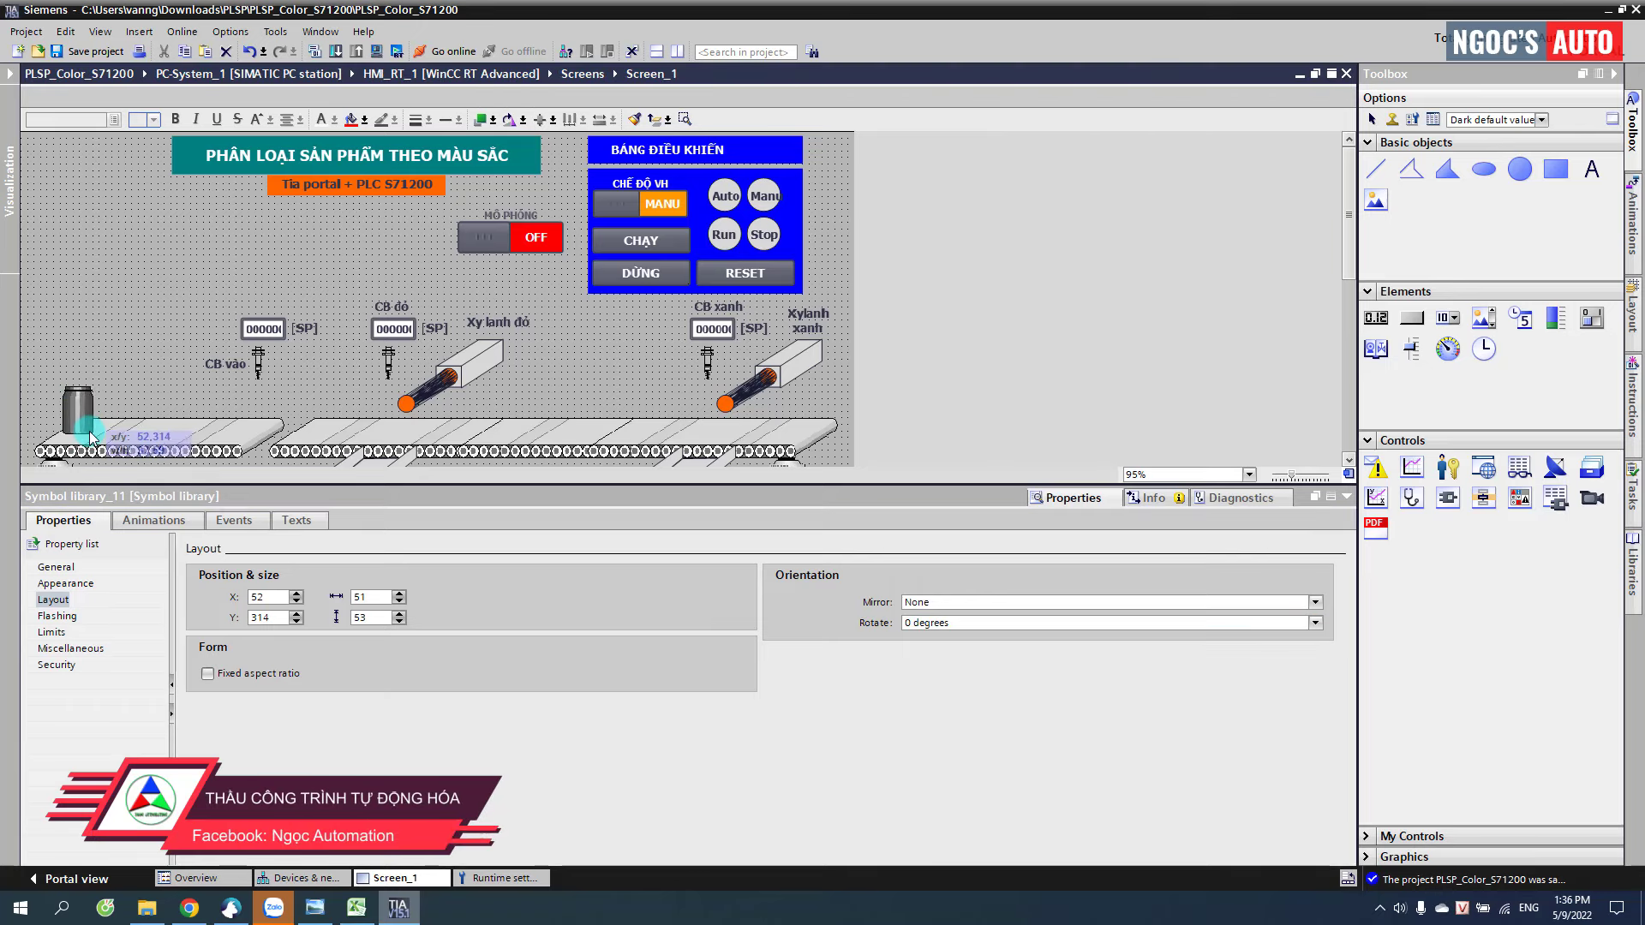
- Set the can symbol's foreground color to red (255, 0, 0)
left_click(55, 567)
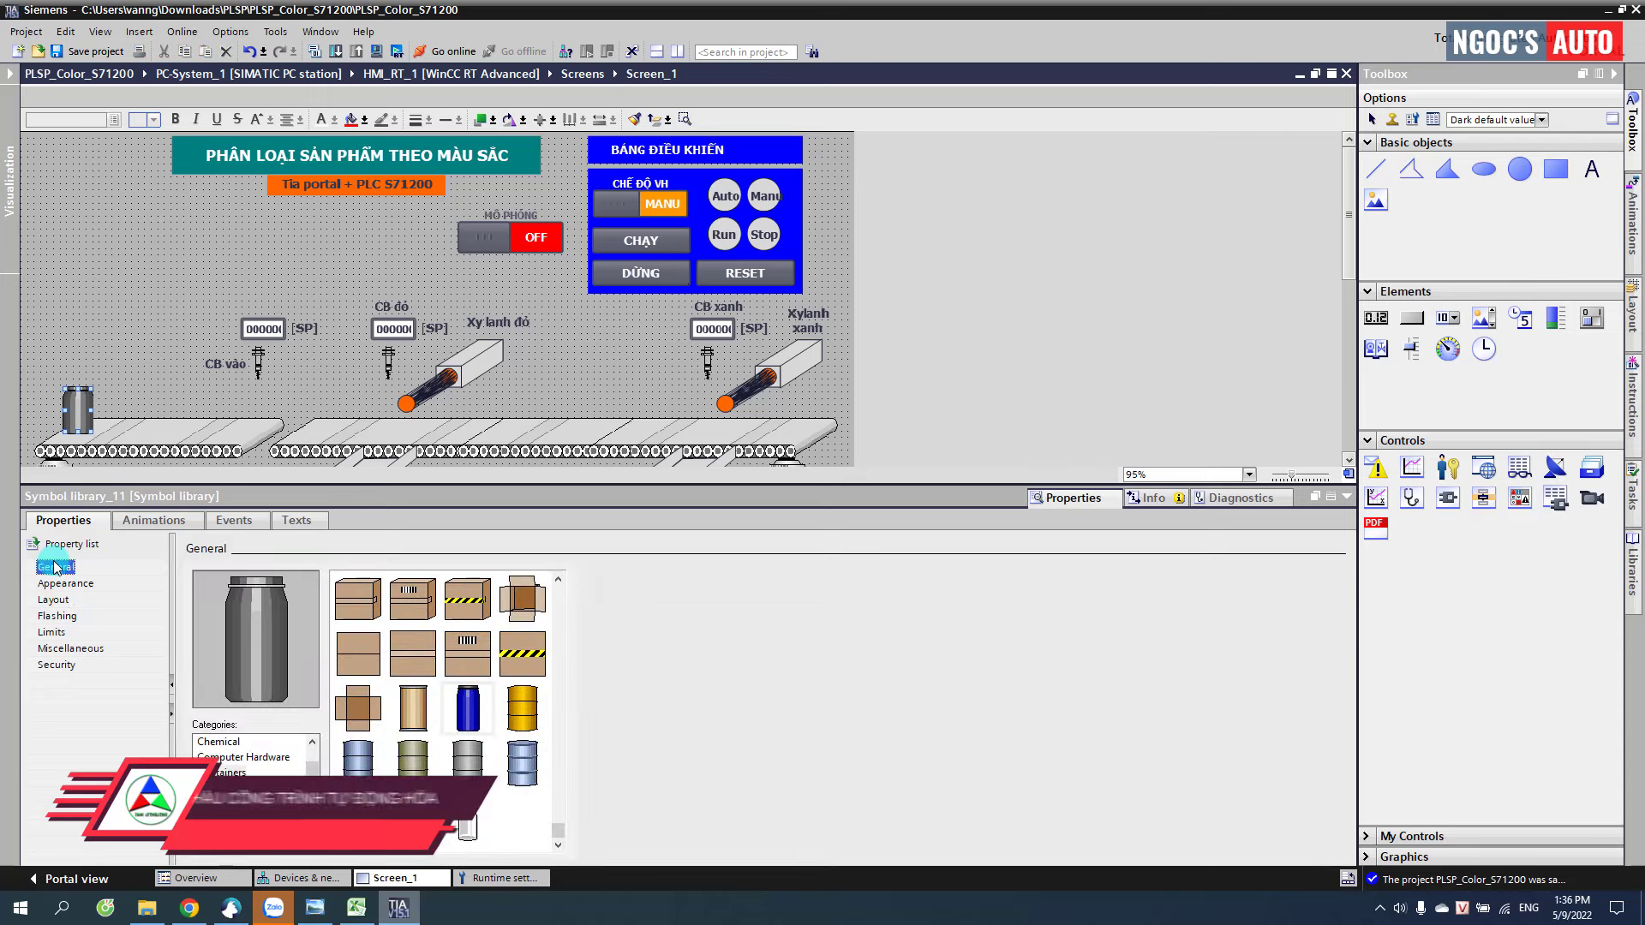
left_click(66, 584)
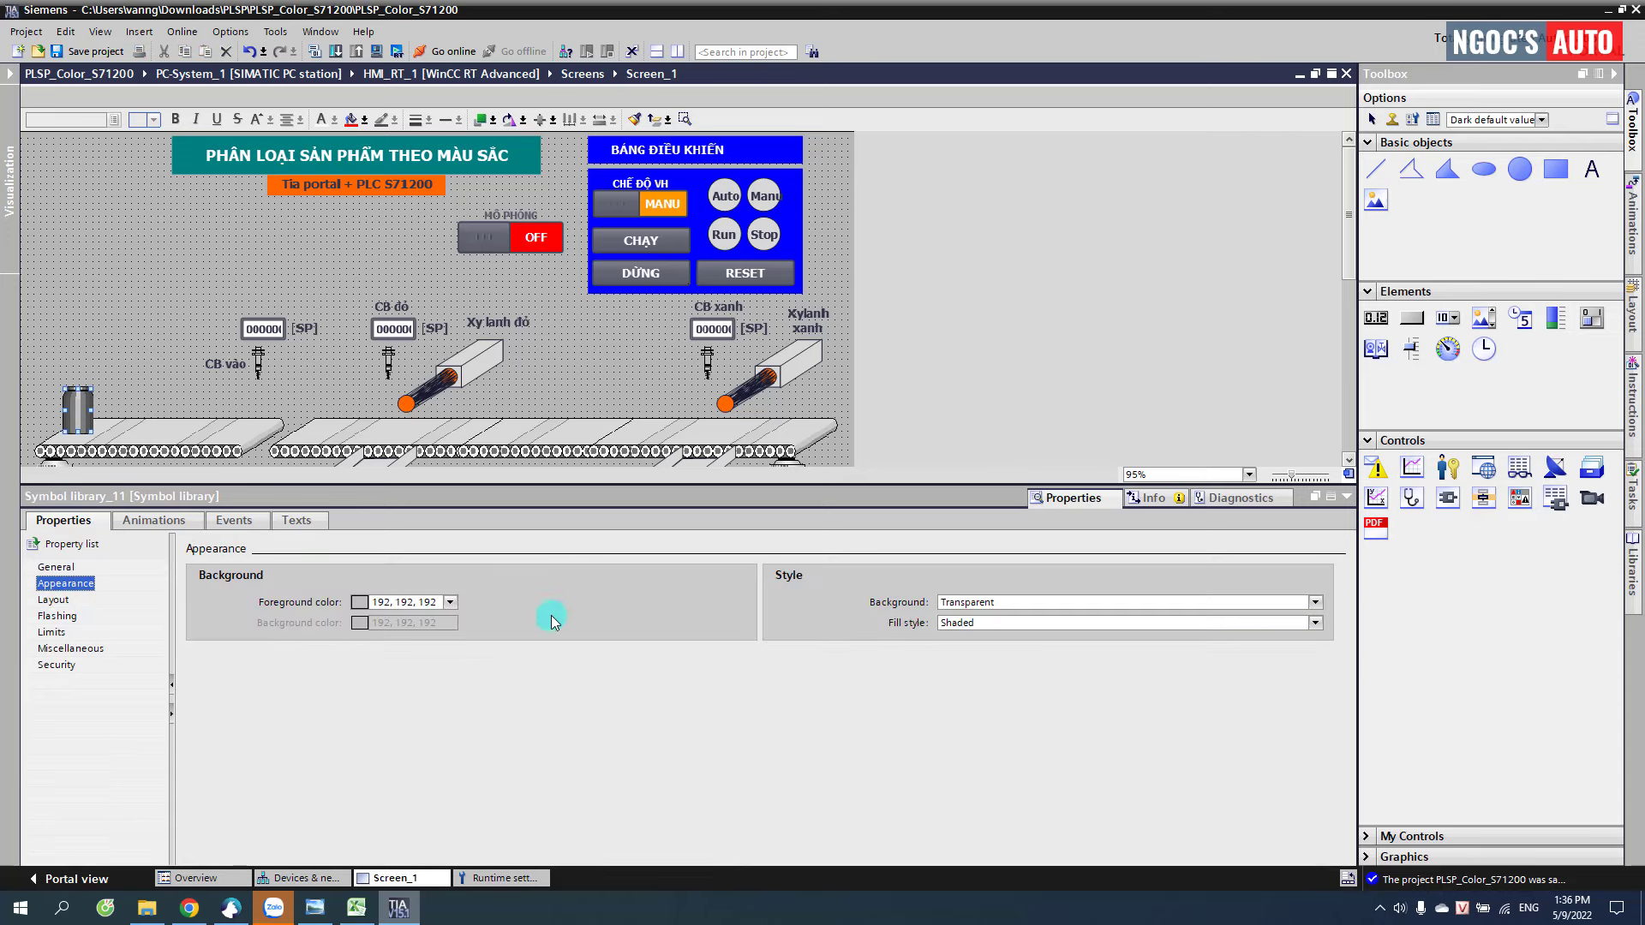
left_click(449, 603)
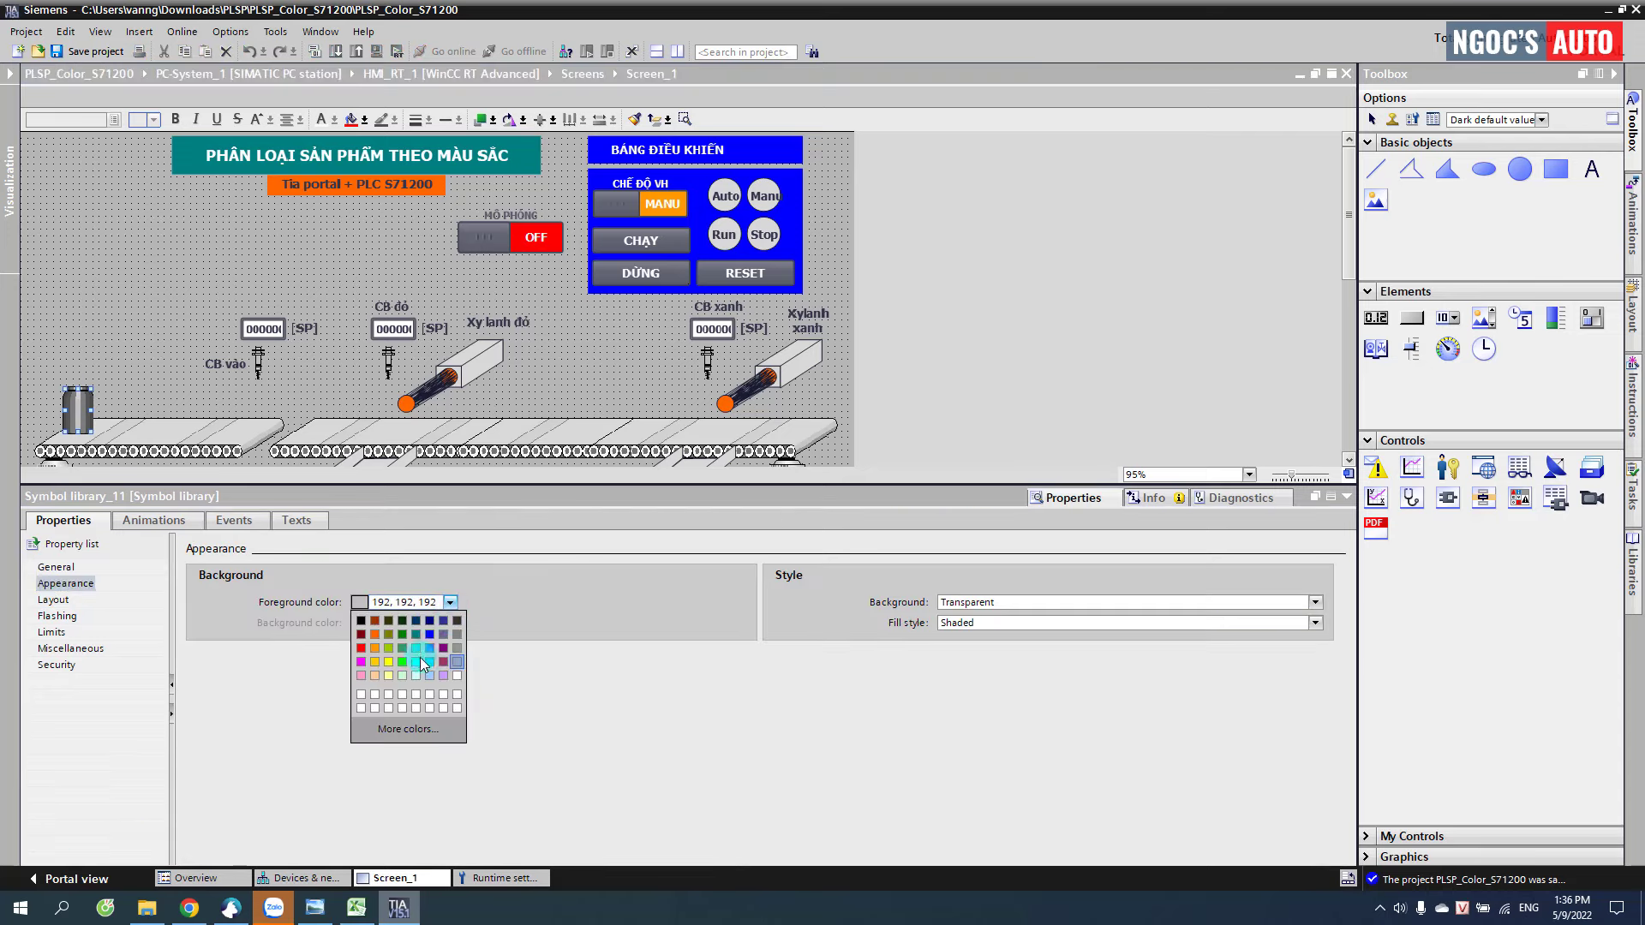
left_click(357, 651)
- Copy the red can, place the copy beside it on the first conveyor, and set the copy's foreground color to green
left_click(82, 396)
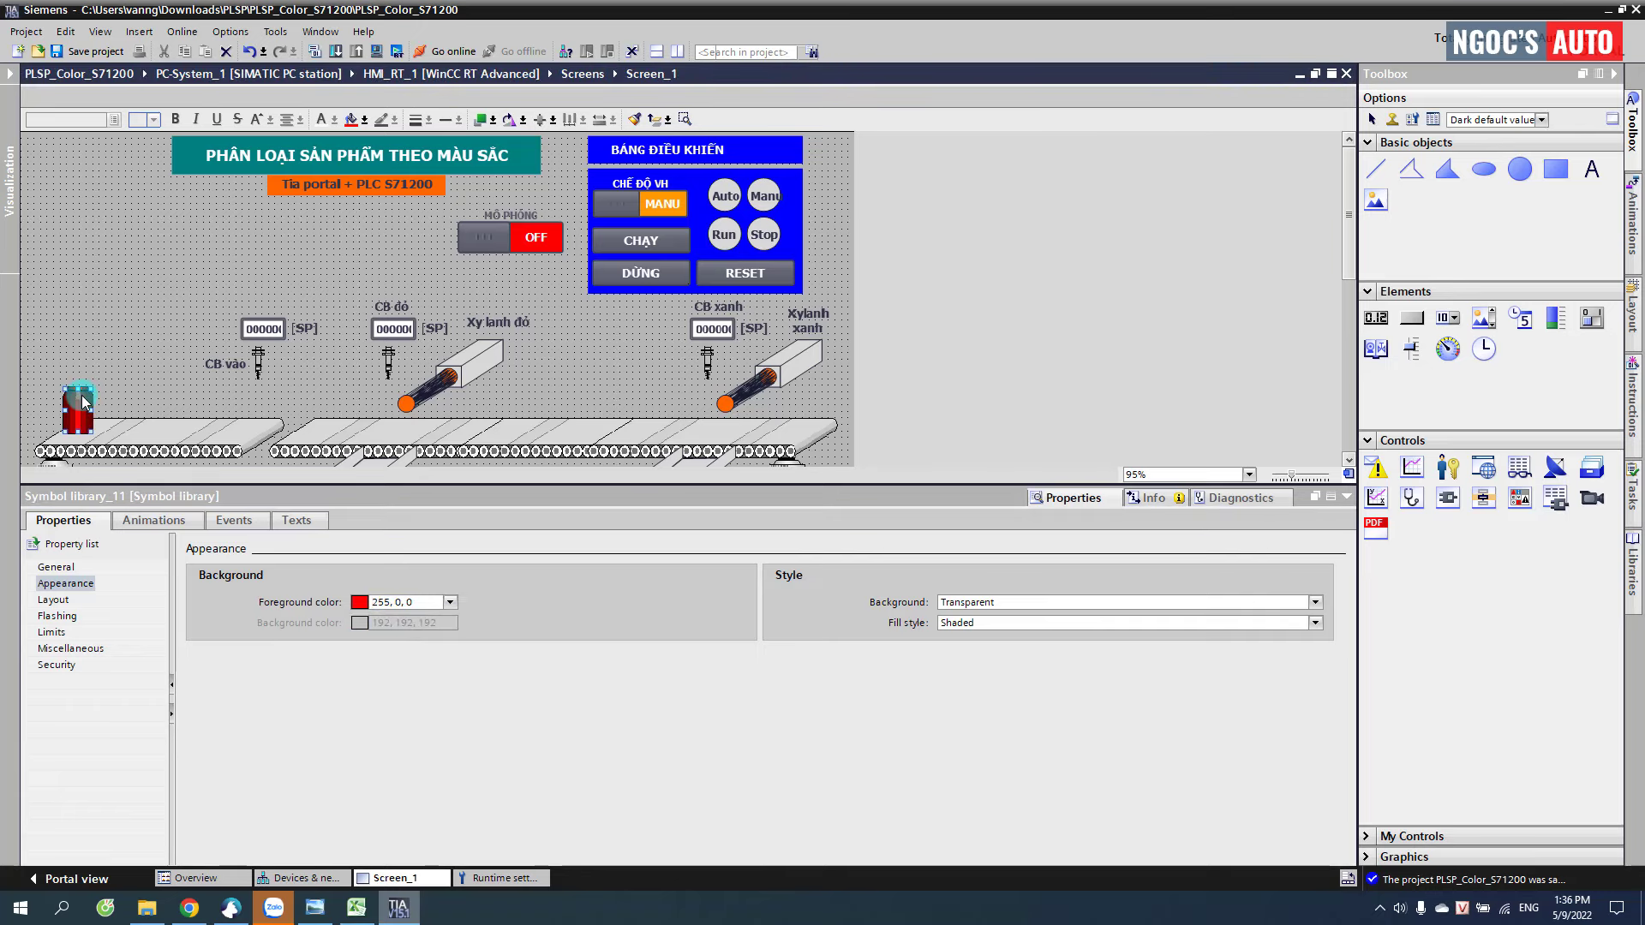
key("ctrl+v")
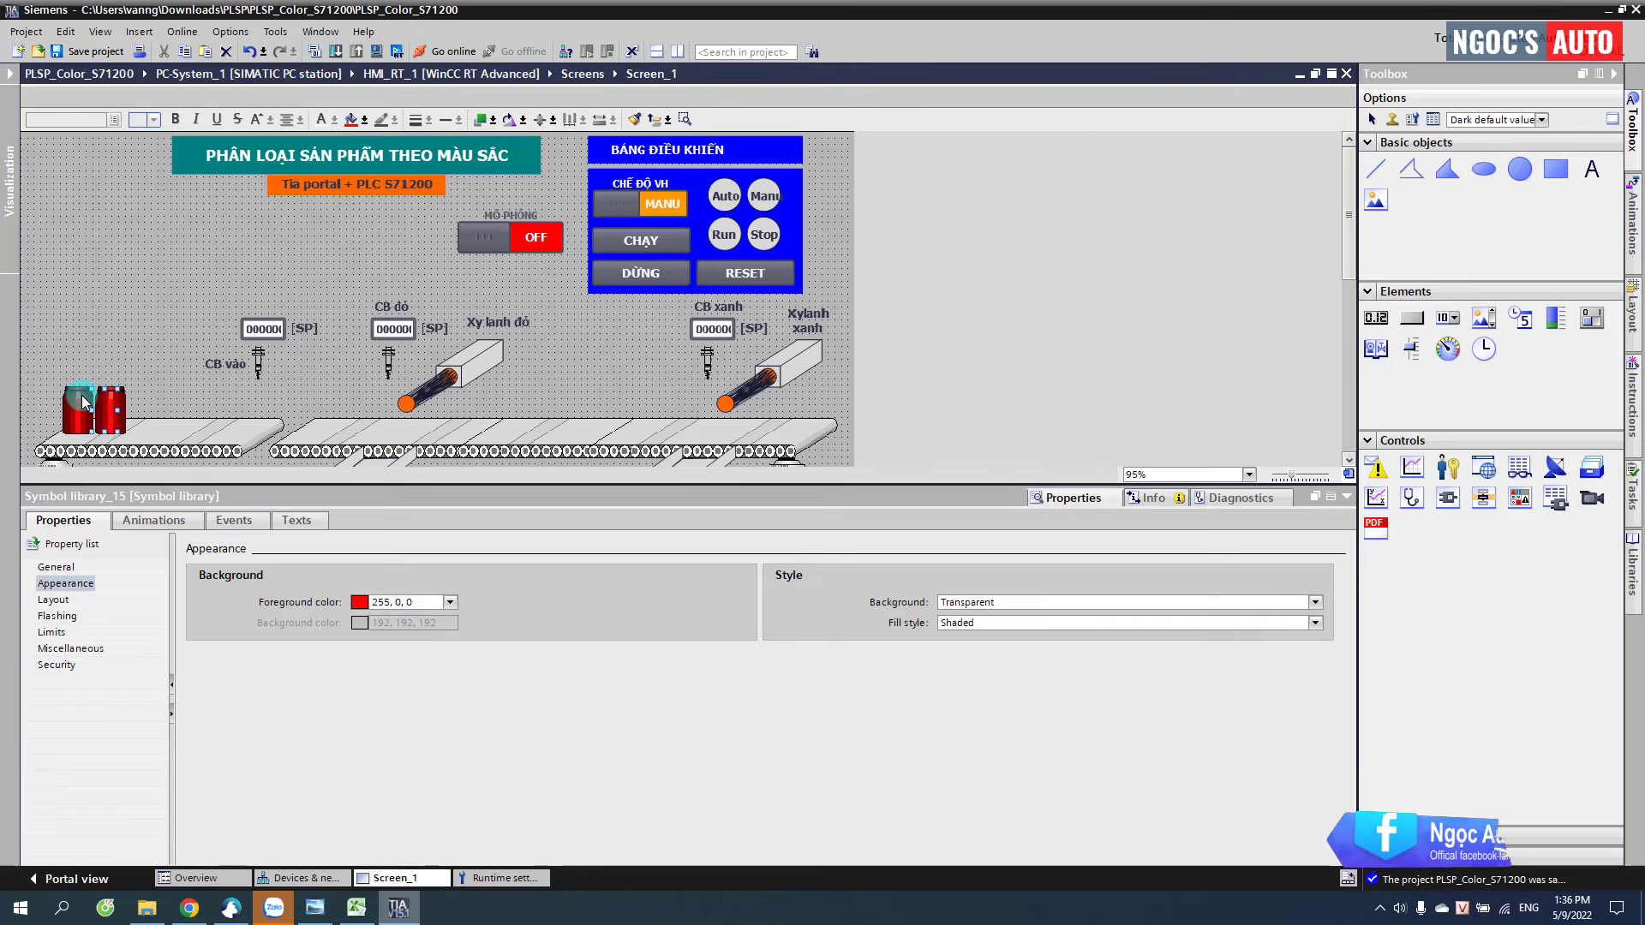
left_click(419, 660)
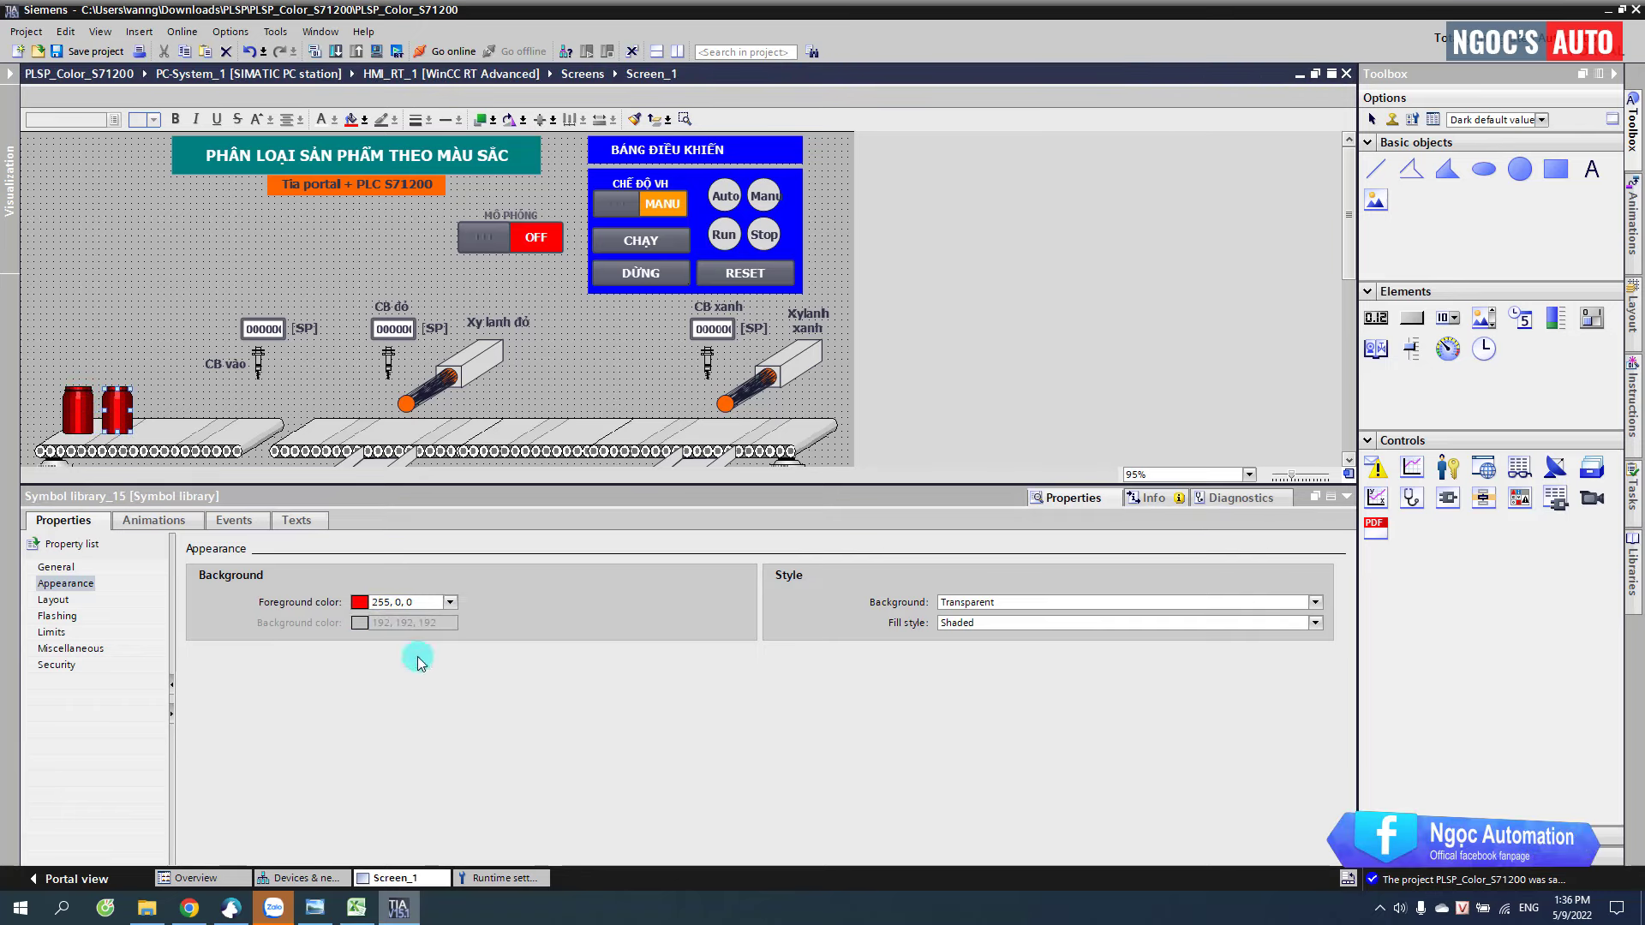
left_click(451, 603)
left_click(401, 660)
left_click(313, 437)
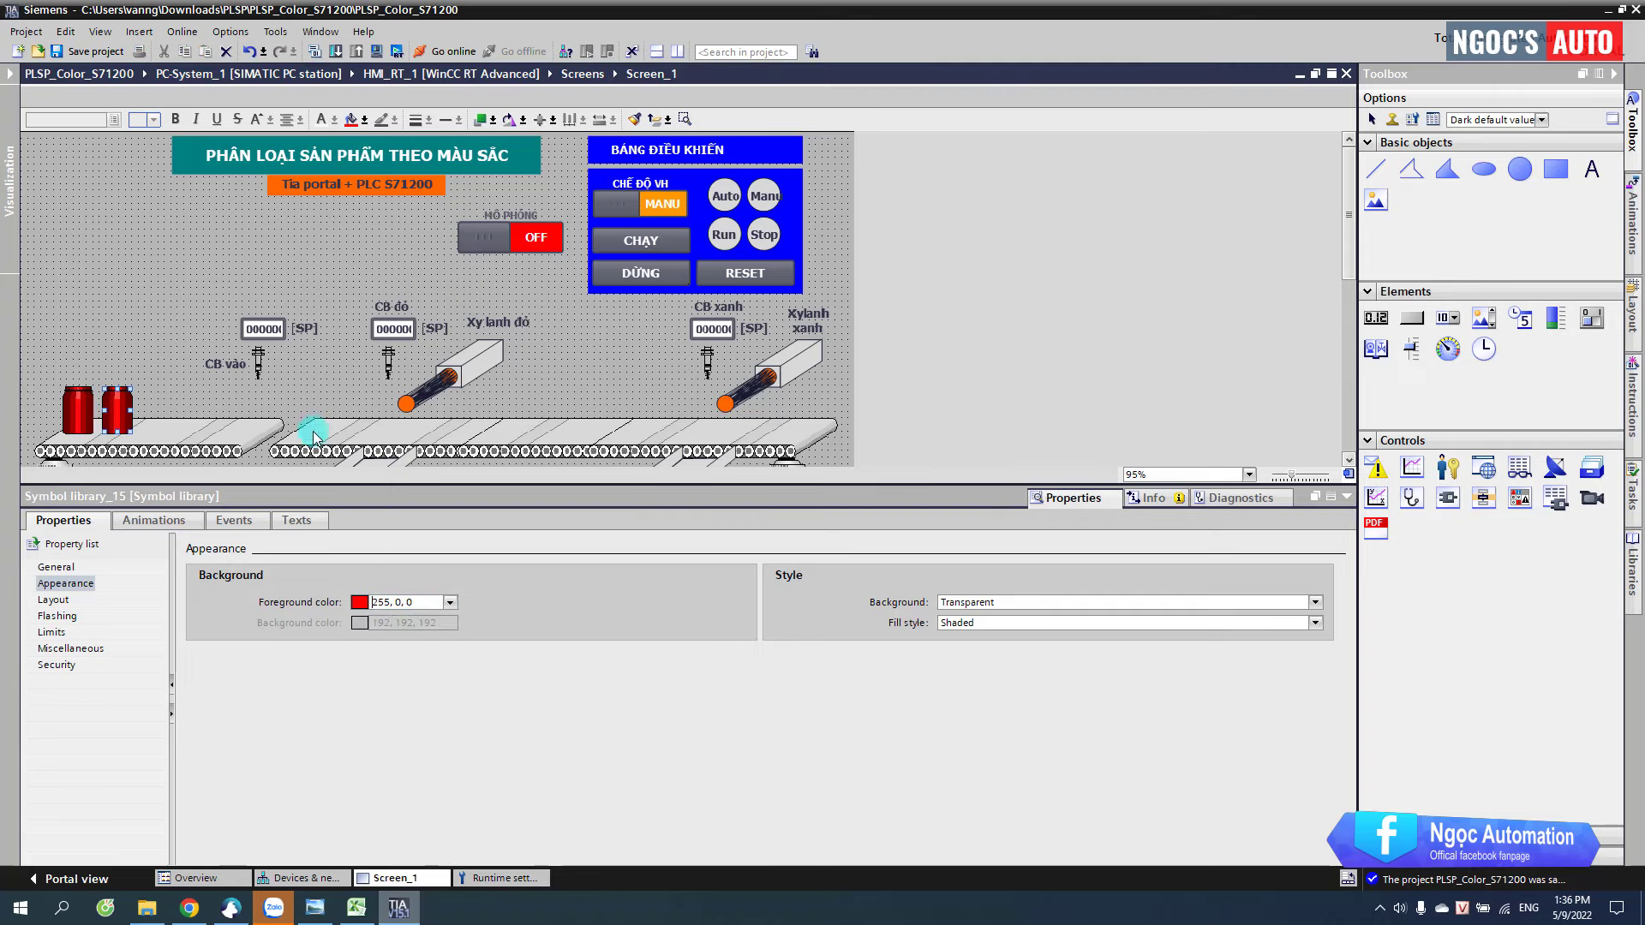
left_click(176, 351)
left_click(1308, 538)
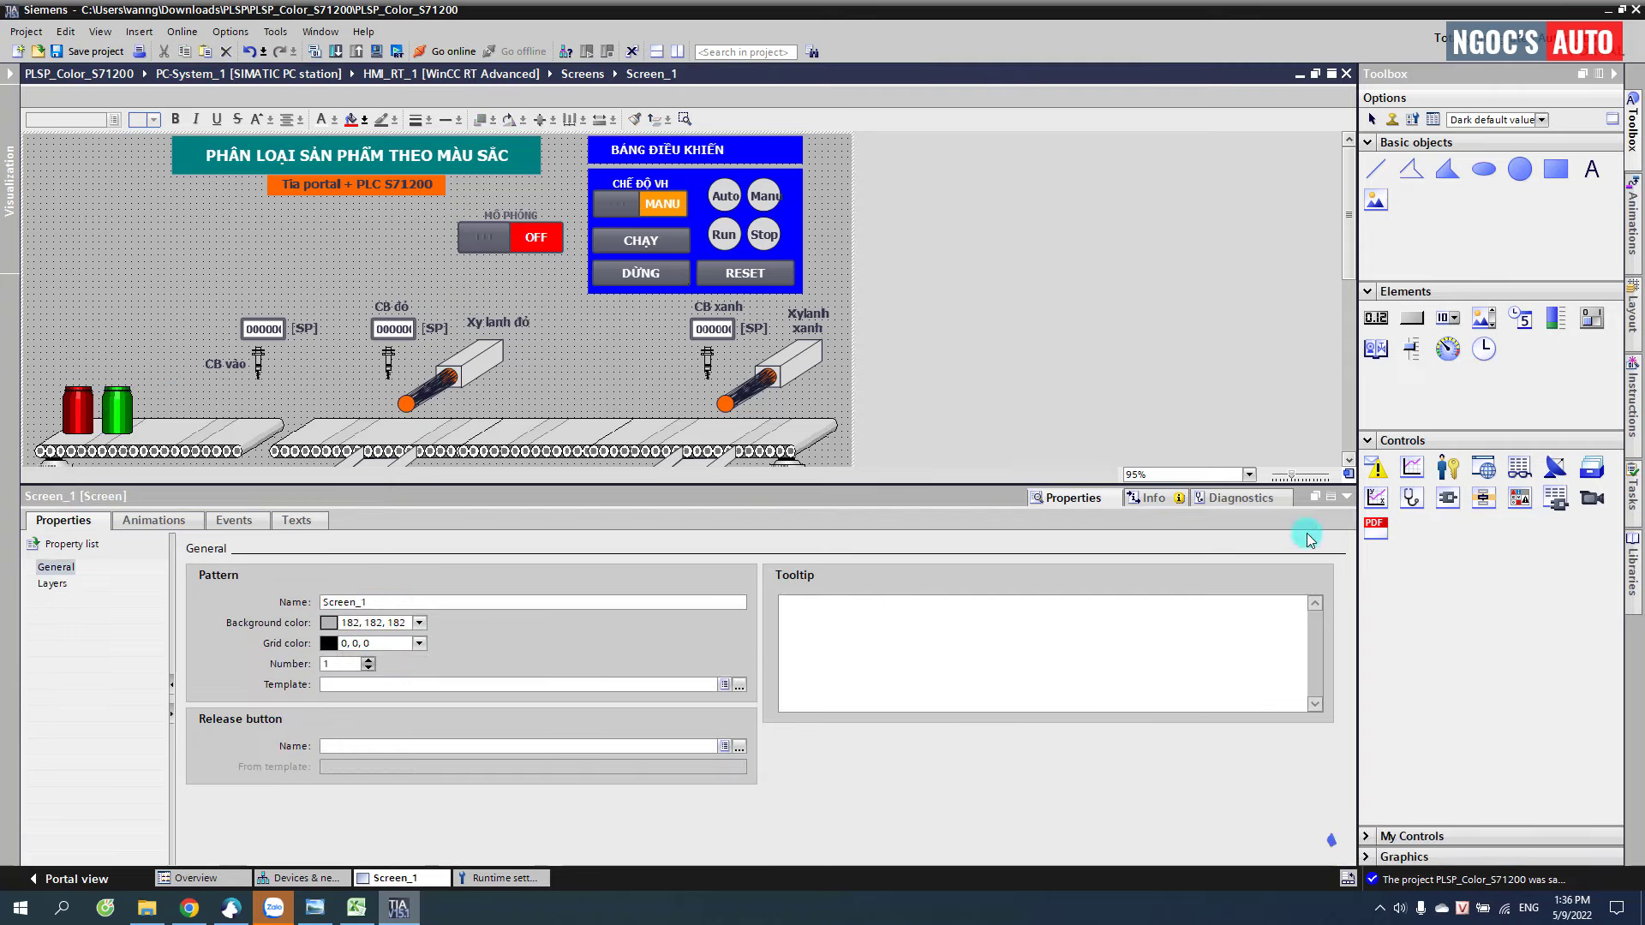
left_click(1346, 496)
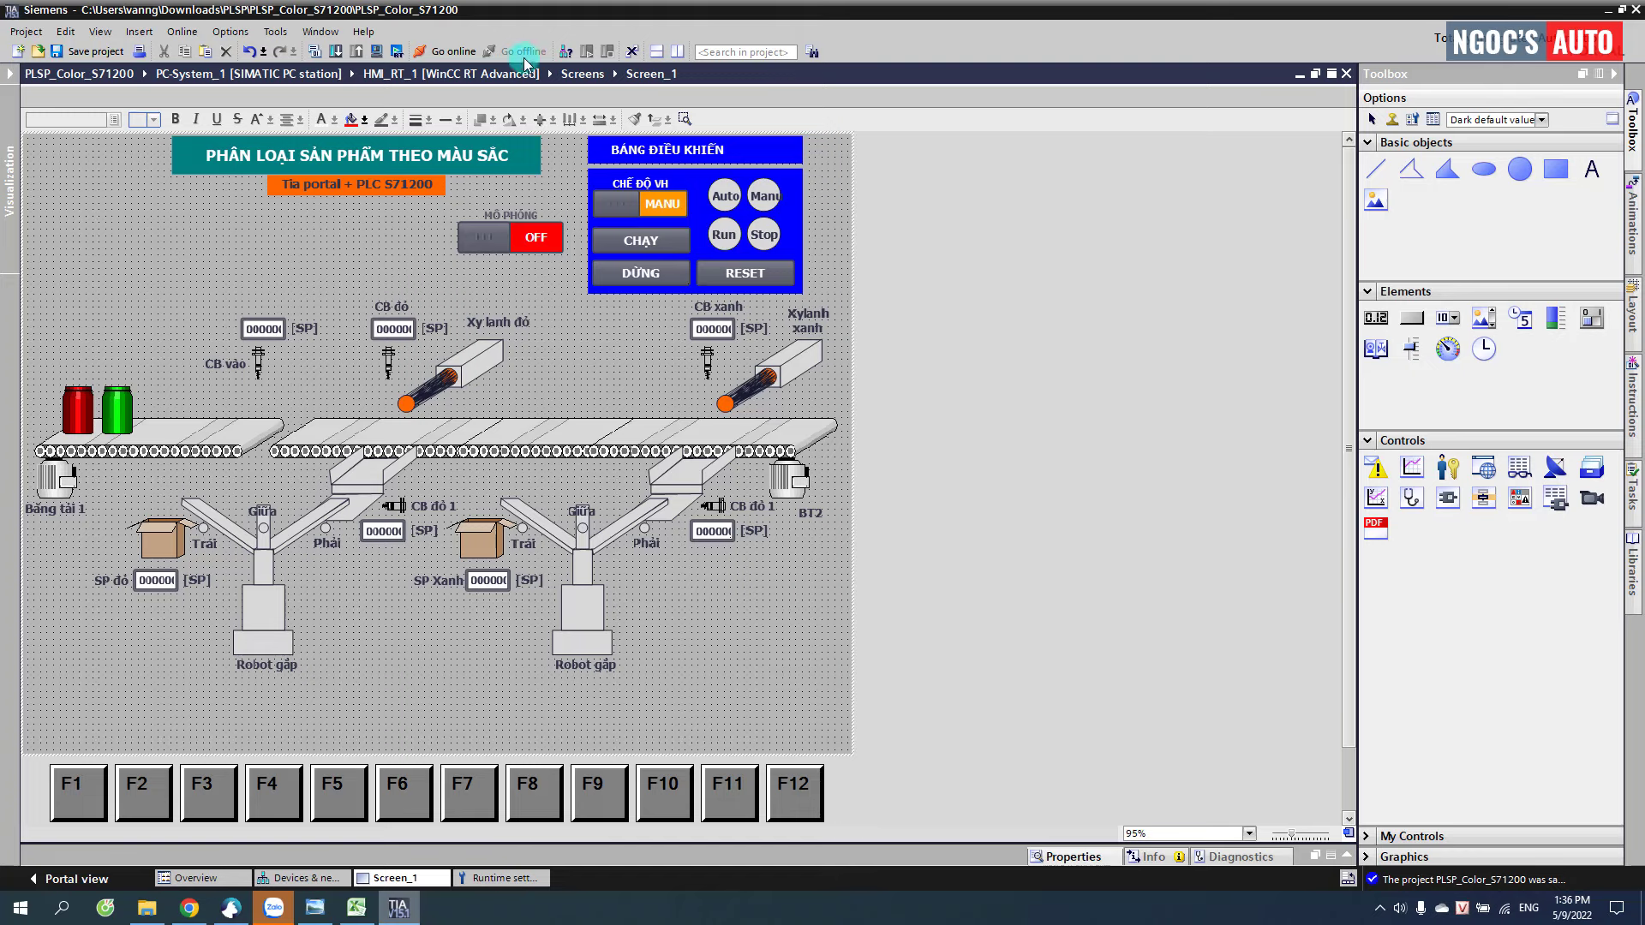
- Move the "PHÂN LOẠI SẢN PHẨM THEO MÀU SẮC" title and its orange subtitle together a little to the left
left_click_drag(562, 134, 122, 214)
key("Left")
key("Left")
key("Left")
key("Left")
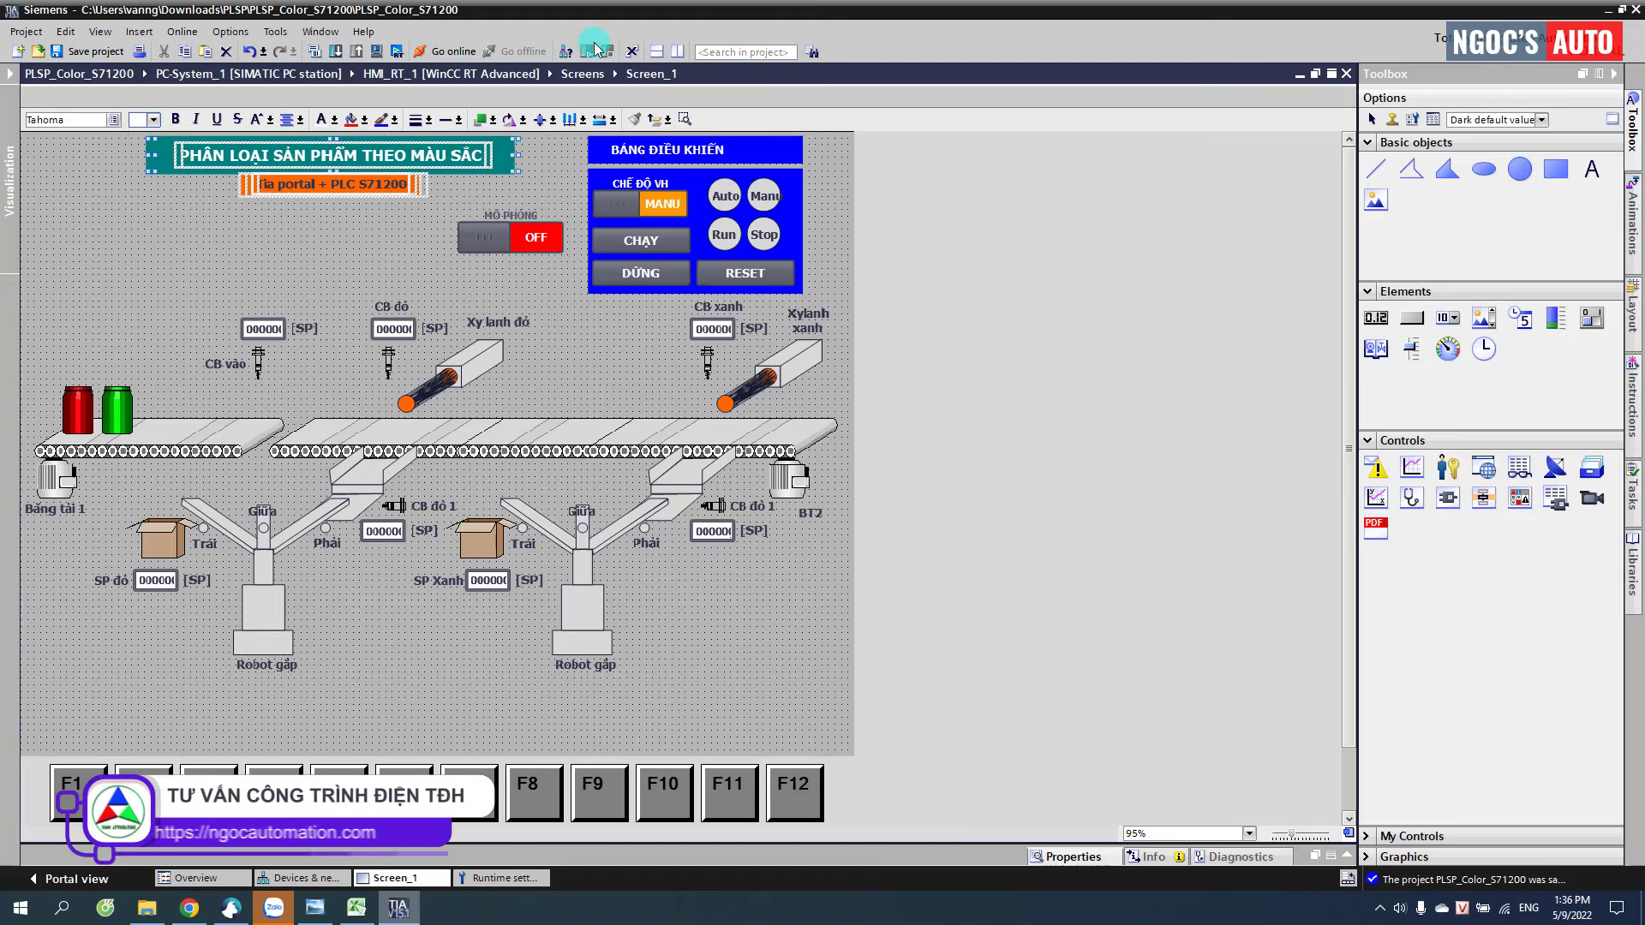
- Add a new PLC tag table under PLC_1 and name it INPUT
left_click(11, 183)
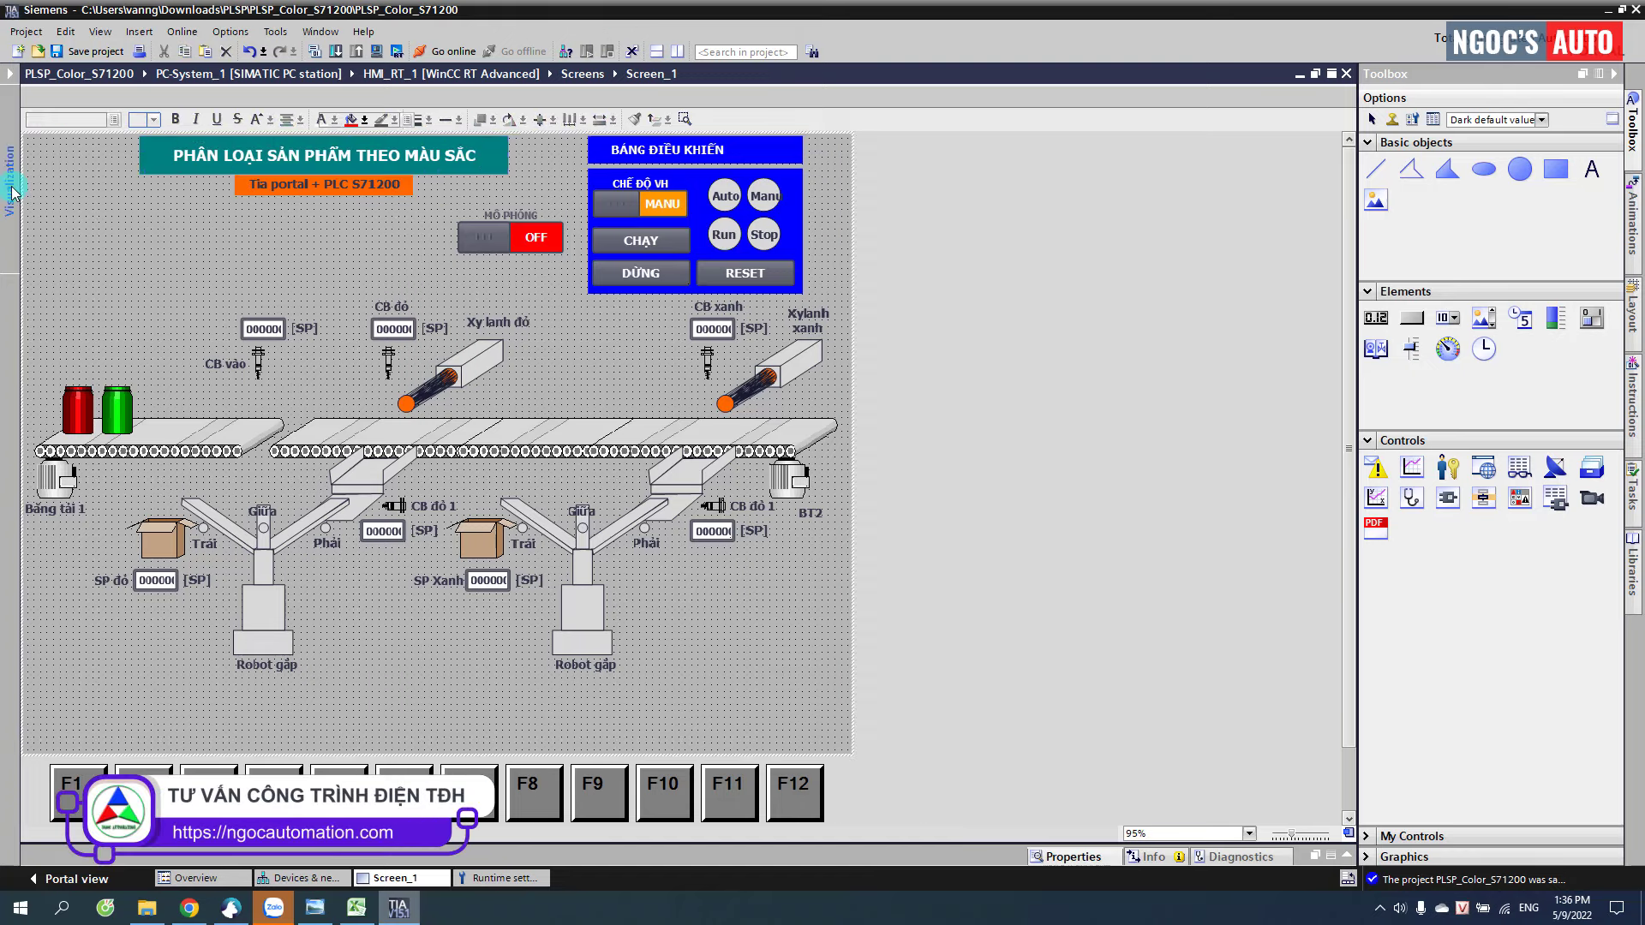
scroll(292, 283, "up", 4)
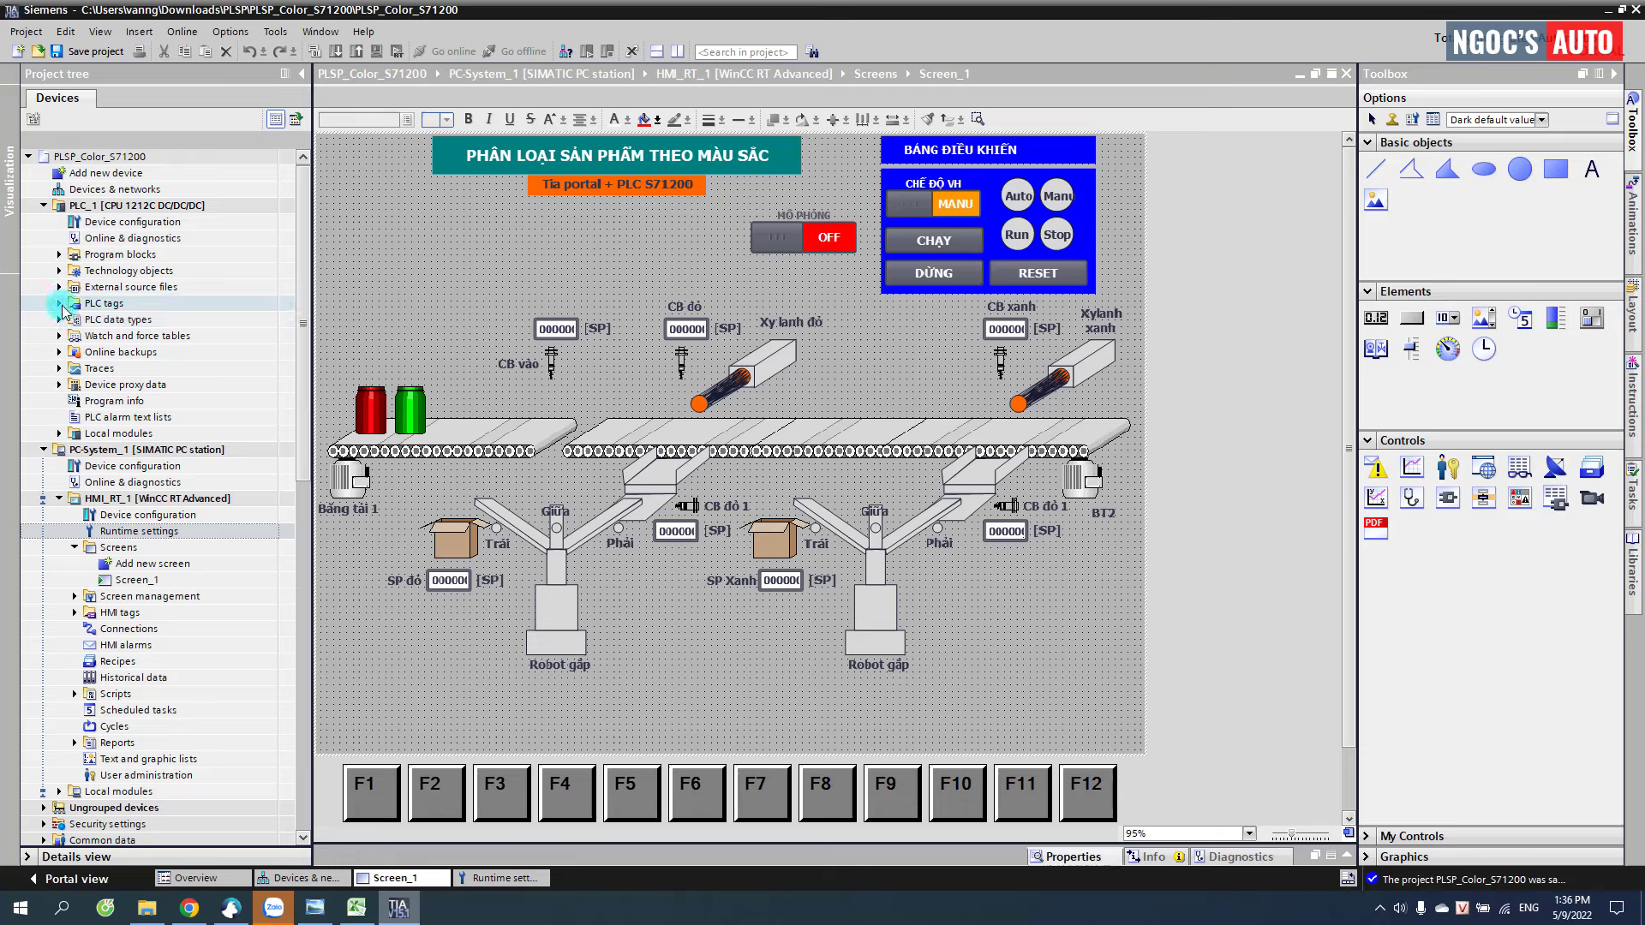
left_click(59, 303)
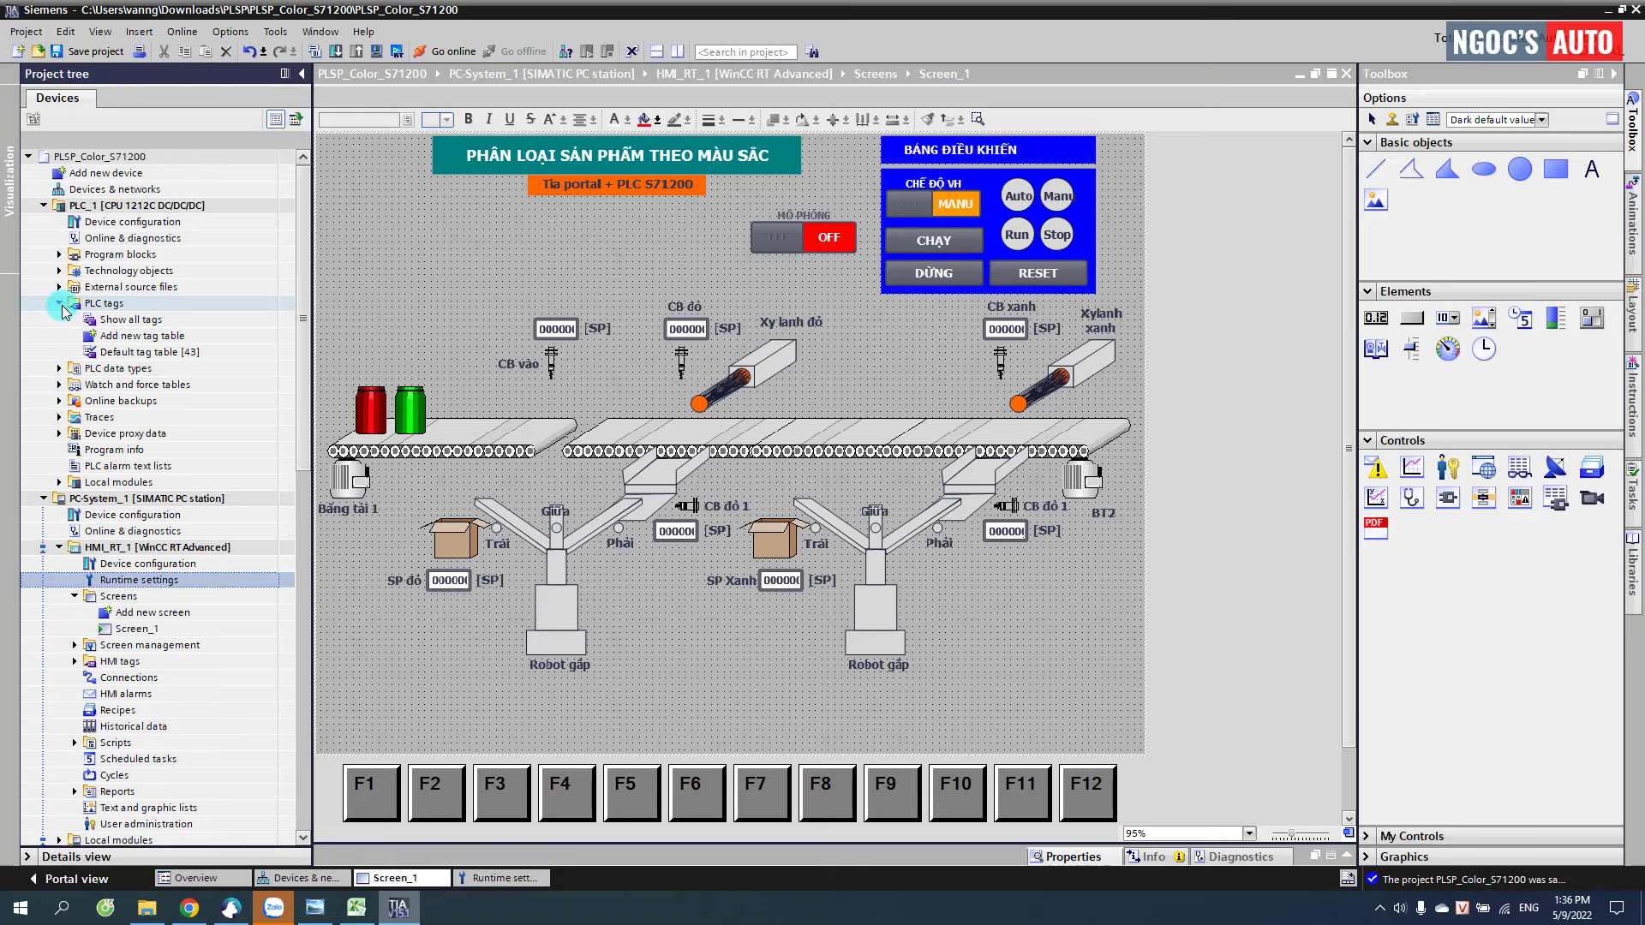
double_click(128, 337)
type("intp")
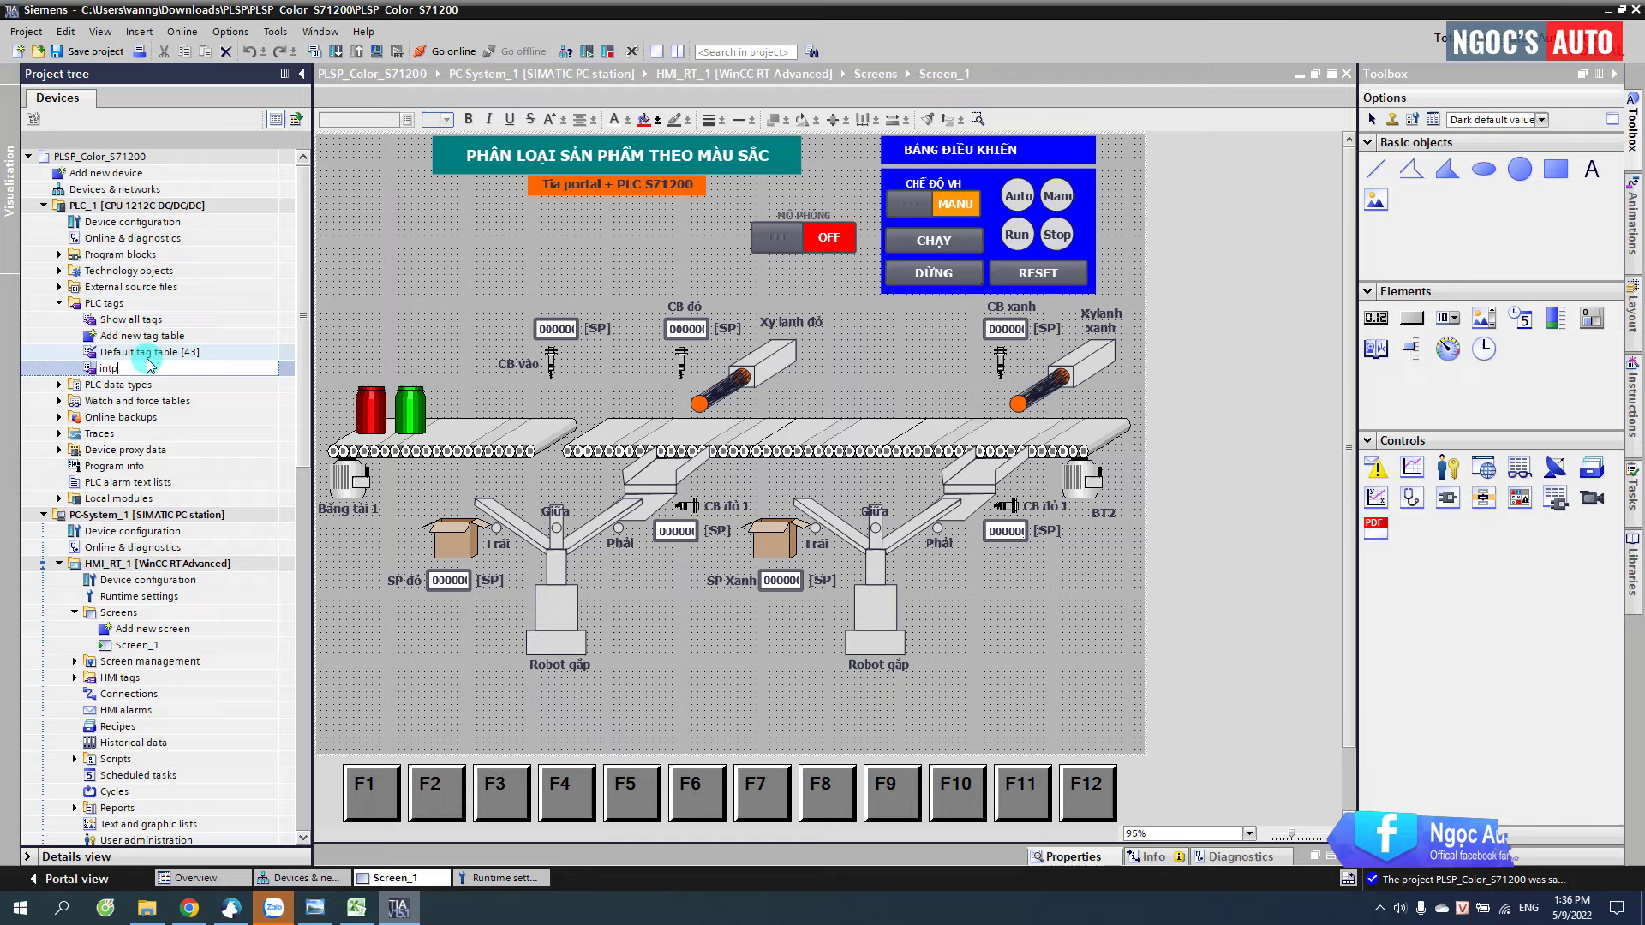
key("BackSpace")
type("INPU")
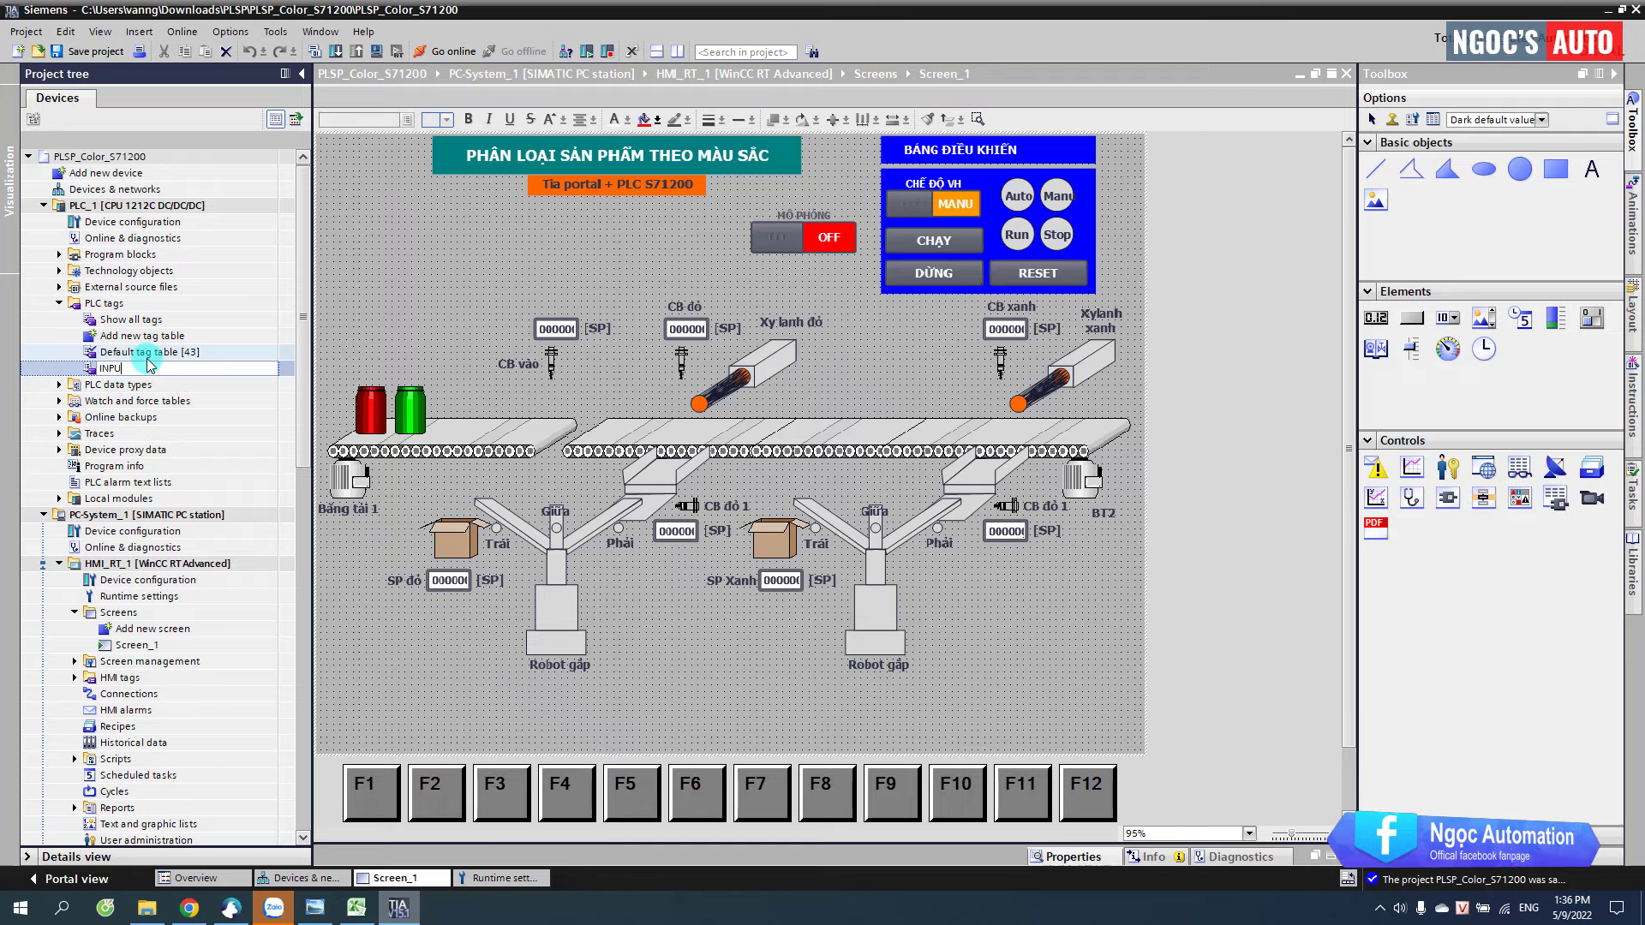
type("T")
key("Return")
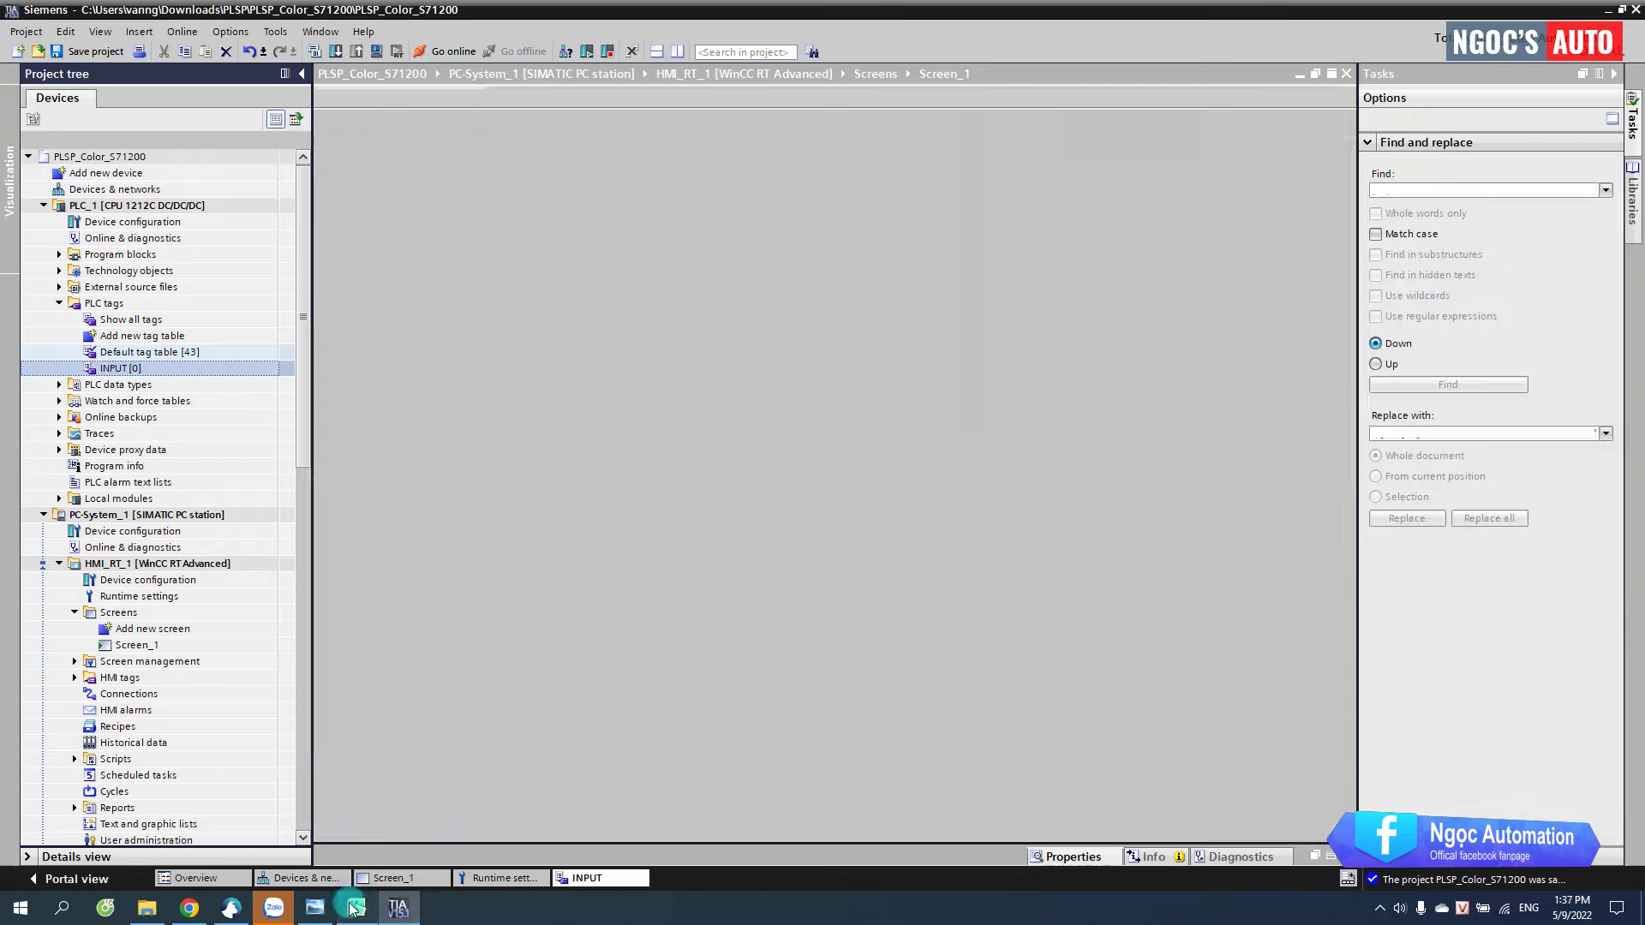
- Copy the names, types and addresses of I_Mode through I_Robot_Xanh_Giua from the Excel Input-Field sheet into the empty INPUT tag table
left_click(356, 908)
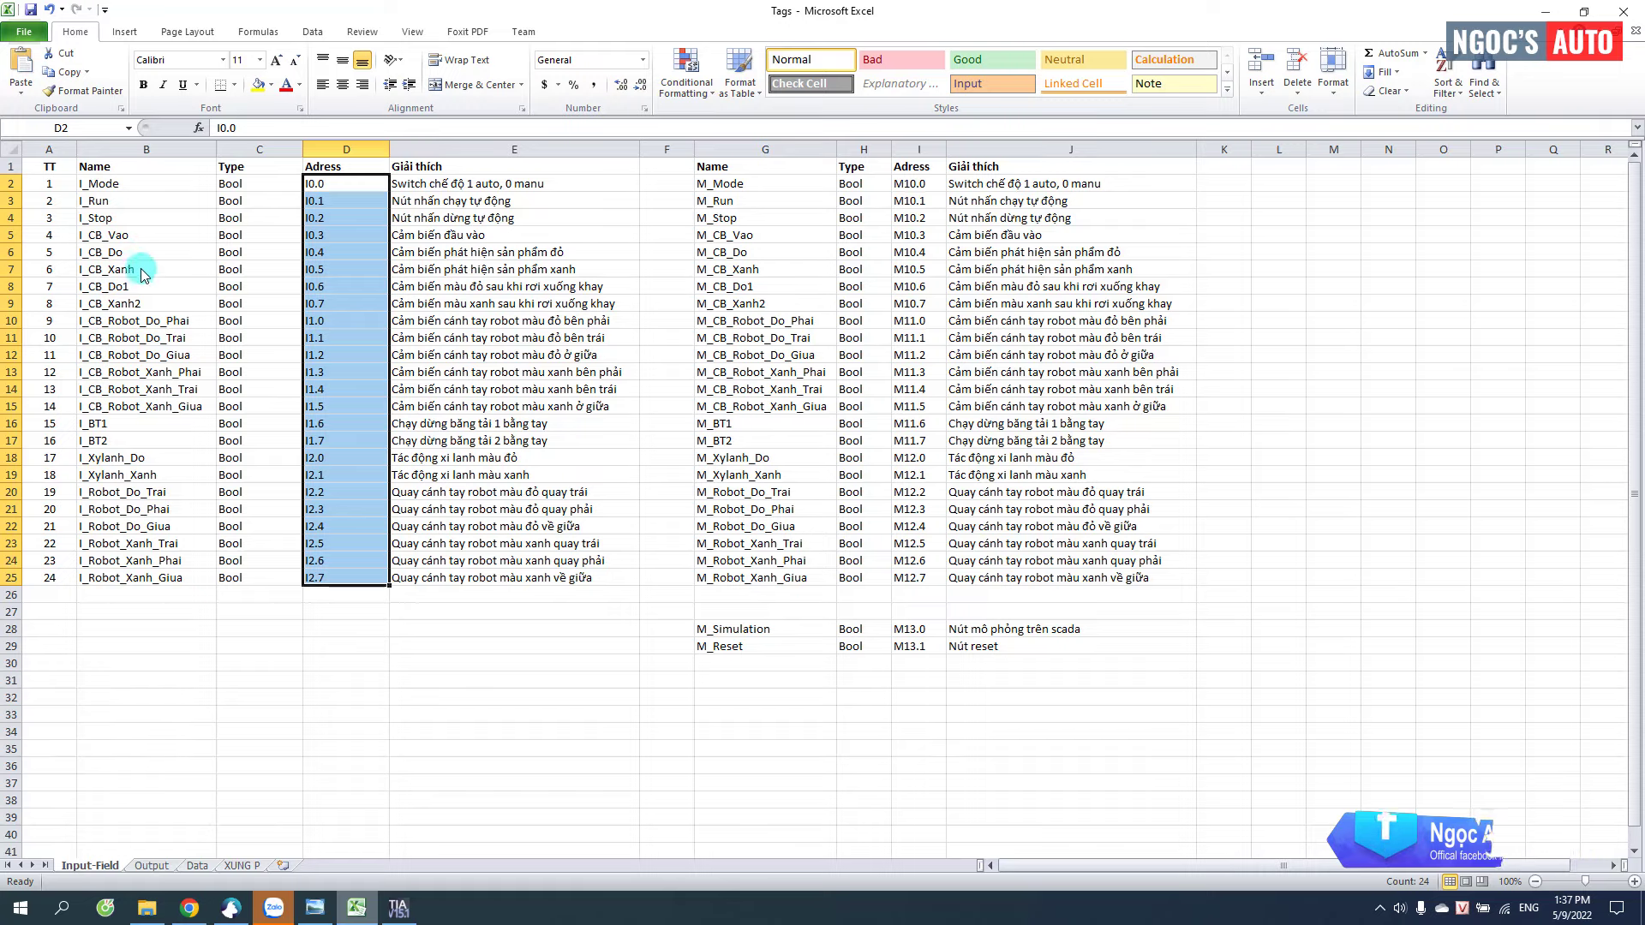
left_click_drag(110, 183, 349, 577)
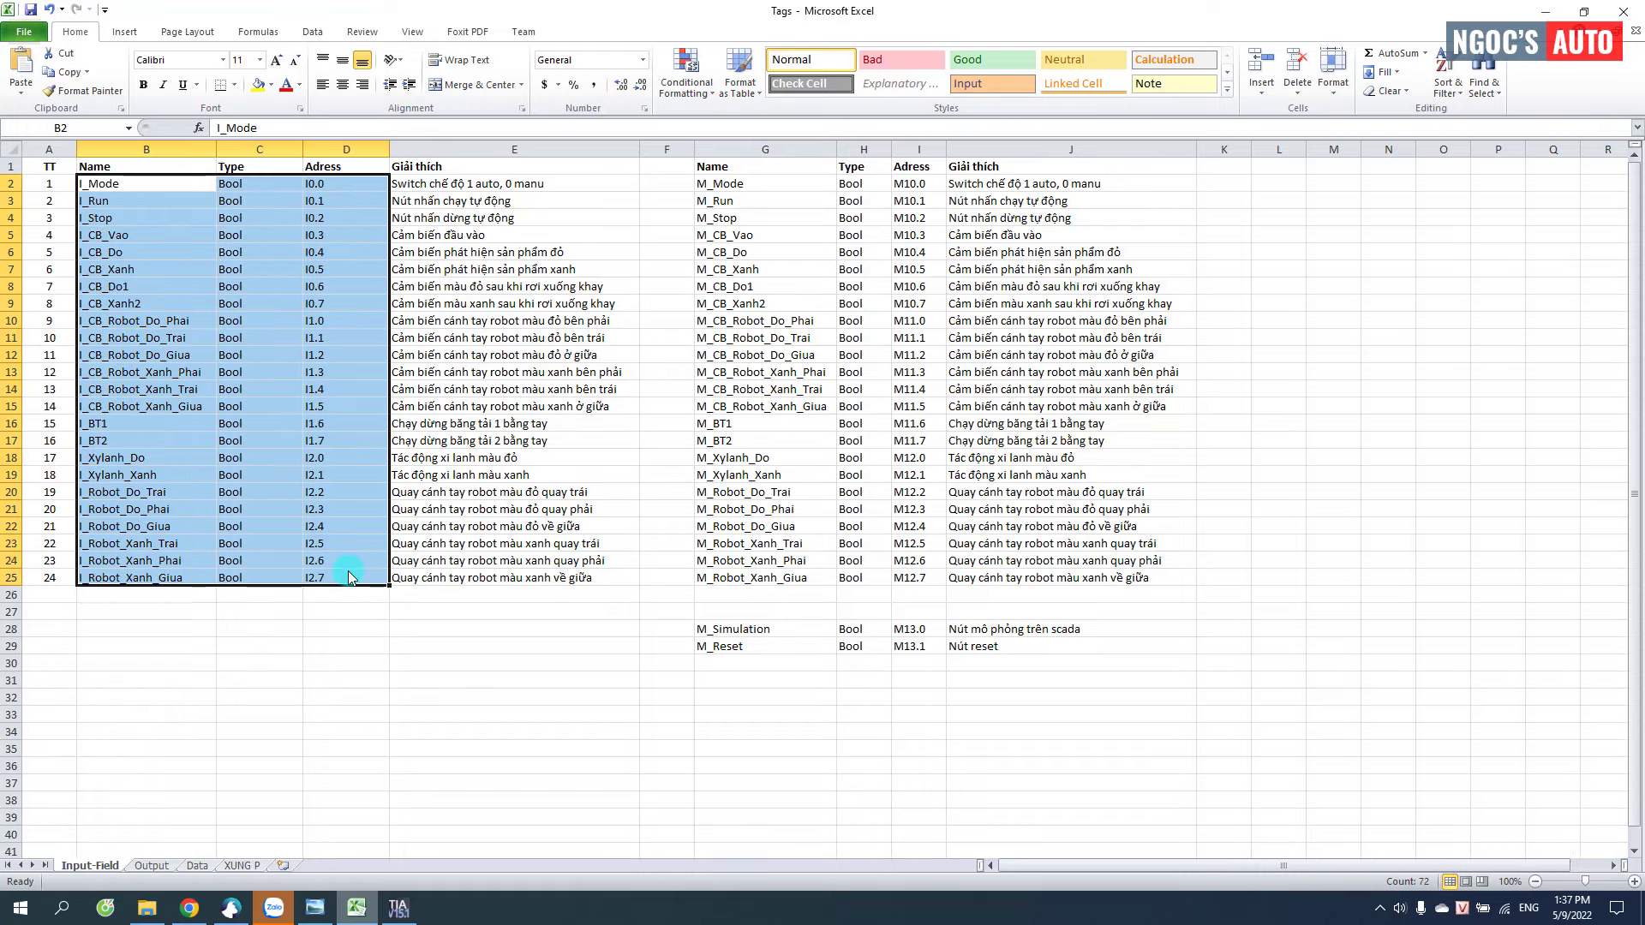
key("ctrl+c")
left_click(398, 908)
left_click(437, 175)
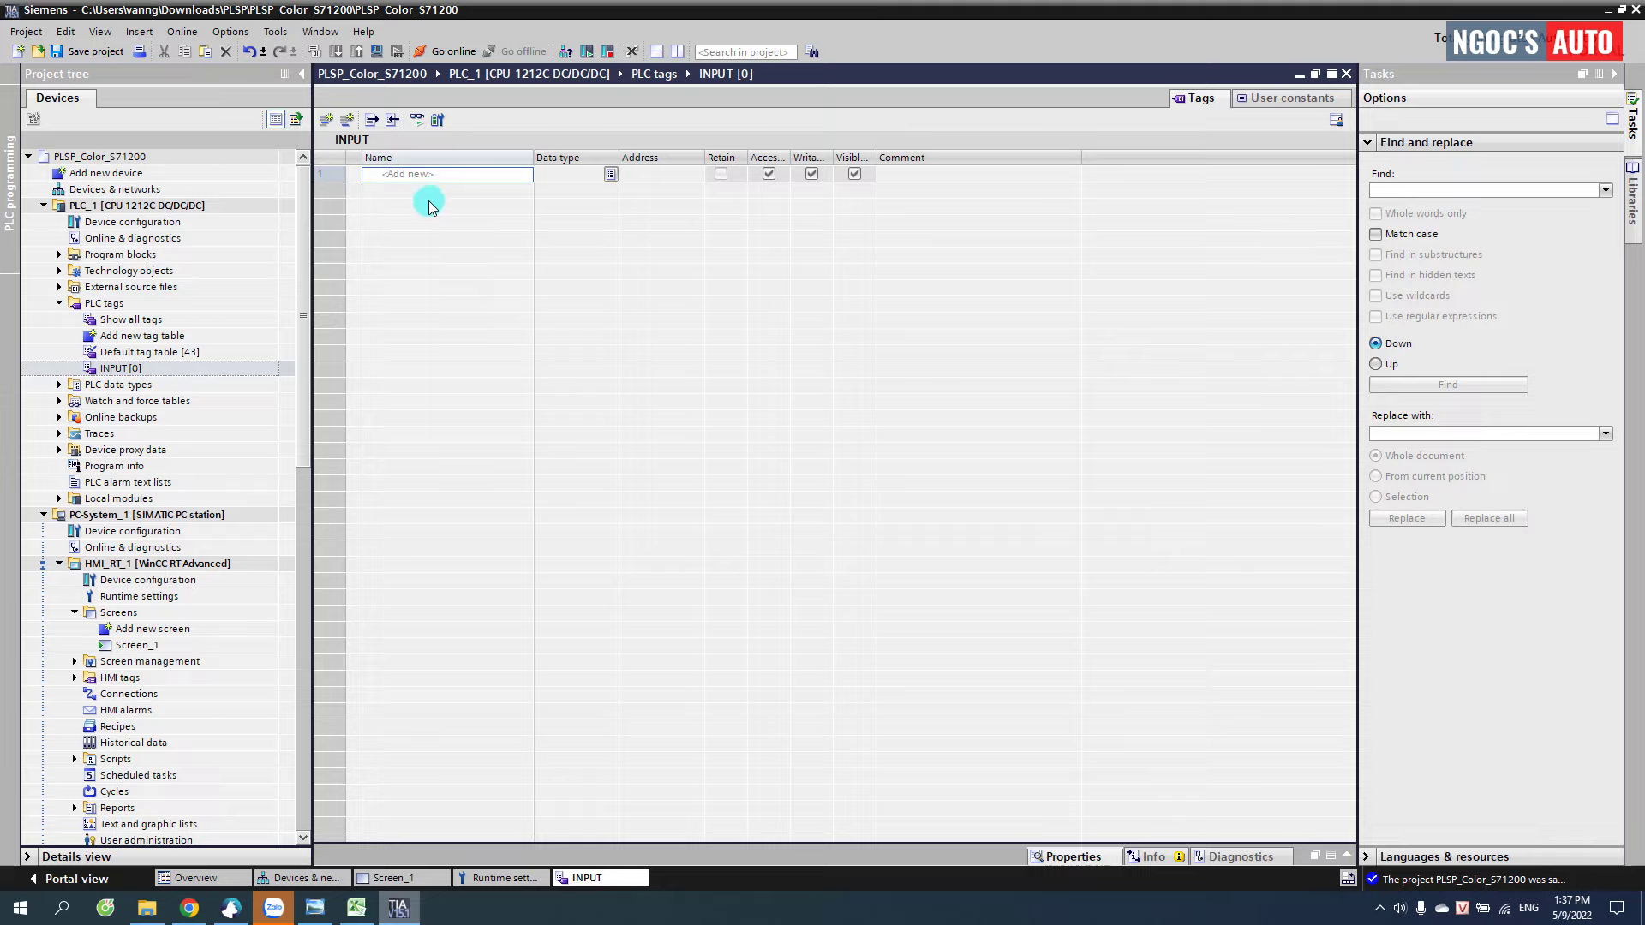
key("ctrl+v")
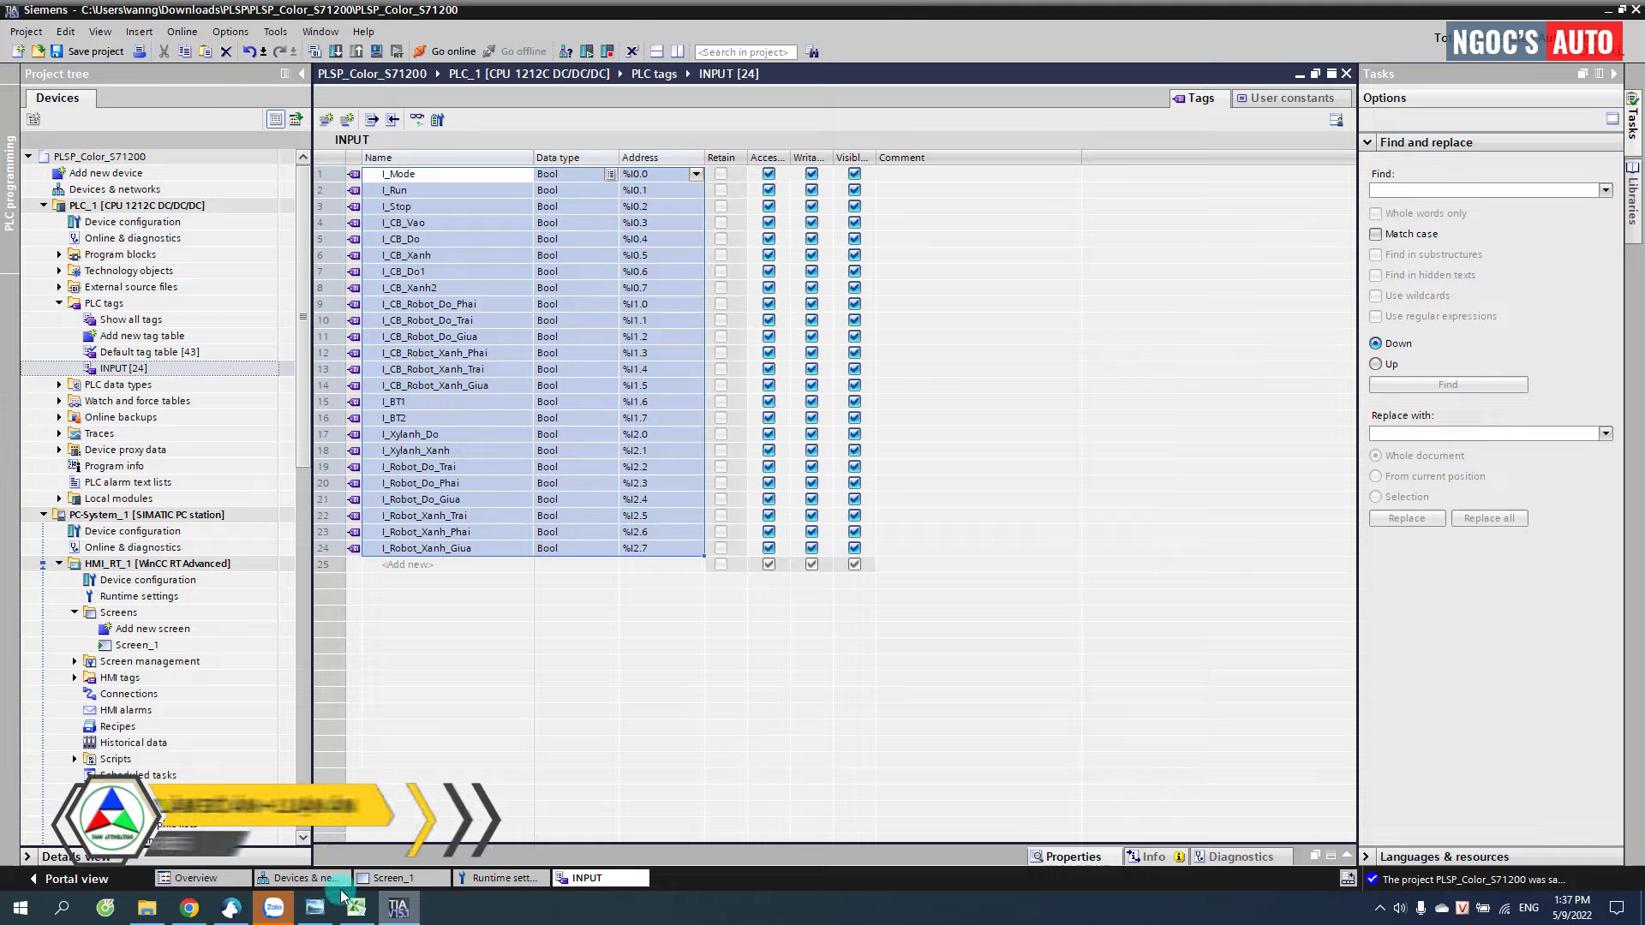
- Copy the Giải thích descriptions of the I_ tags from Excel into the INPUT table's Comment column, overwriting the object properties
key("alt+Tab")
left_click_drag(465, 556, 468, 580)
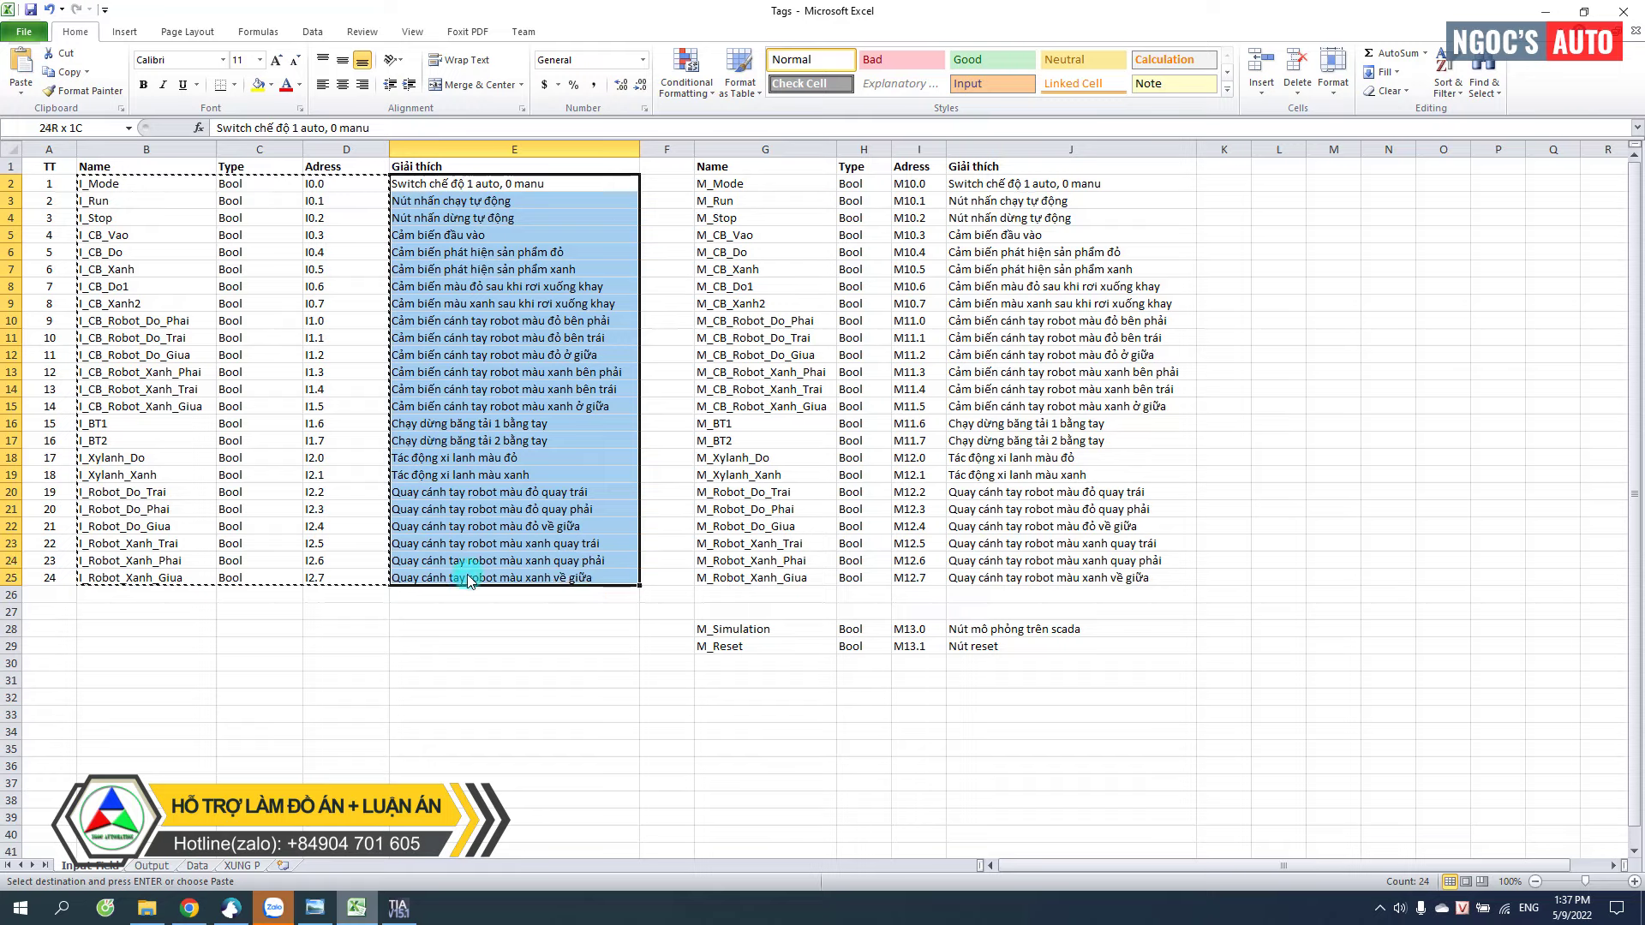
left_click(399, 908)
left_click(963, 174)
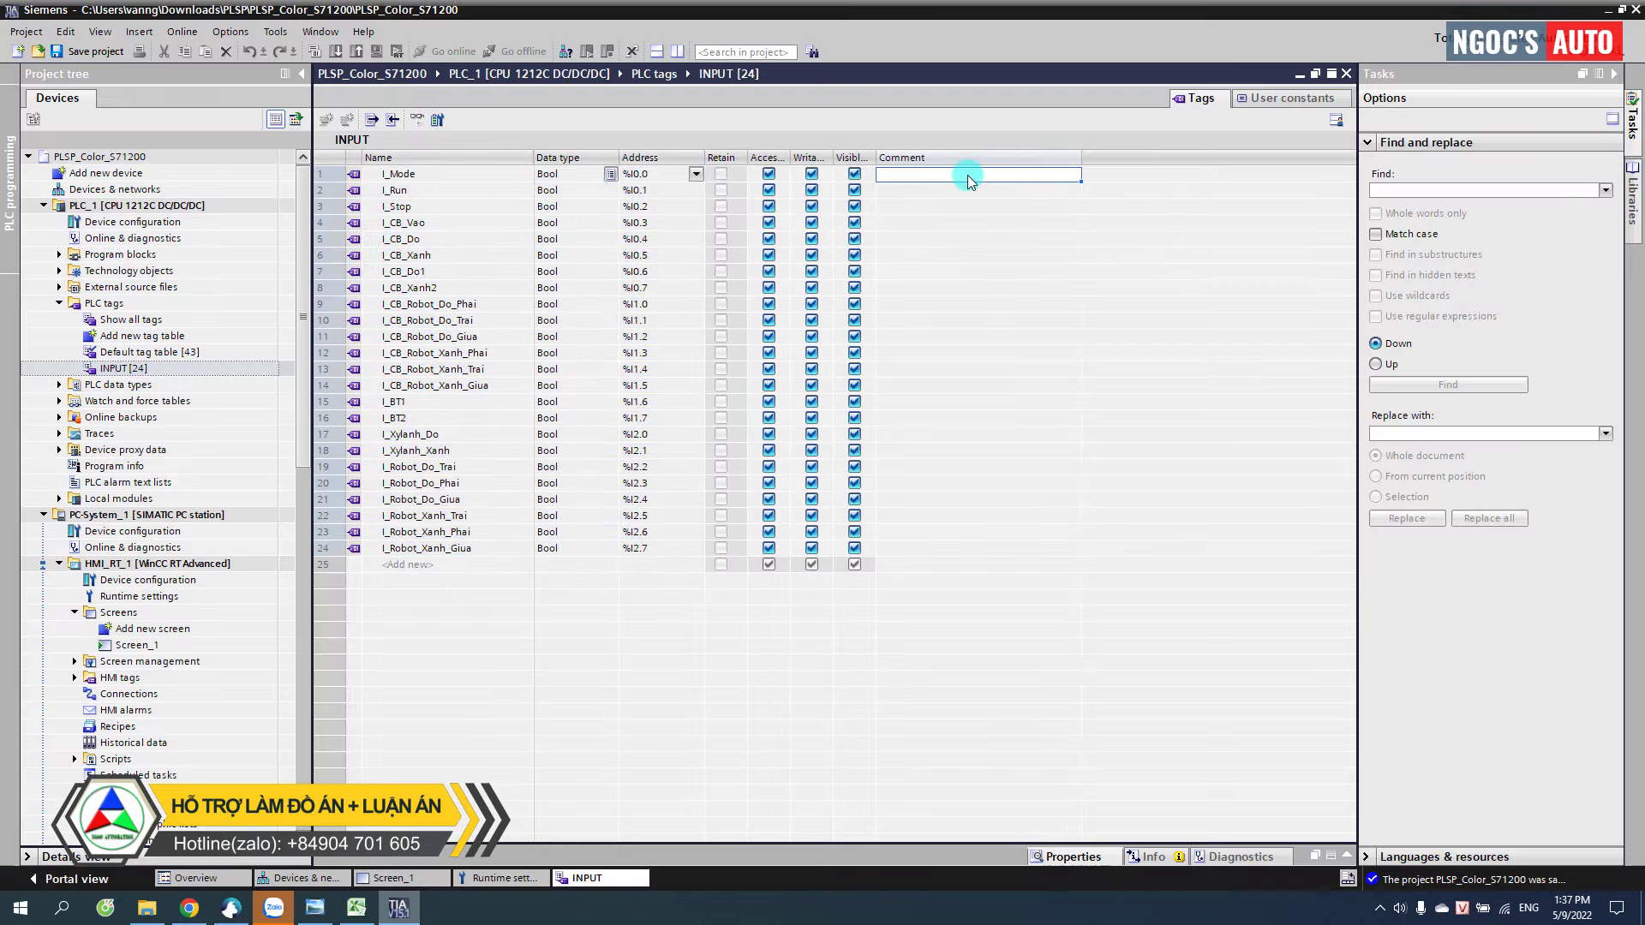
key("ctrl+v")
left_click(917, 501)
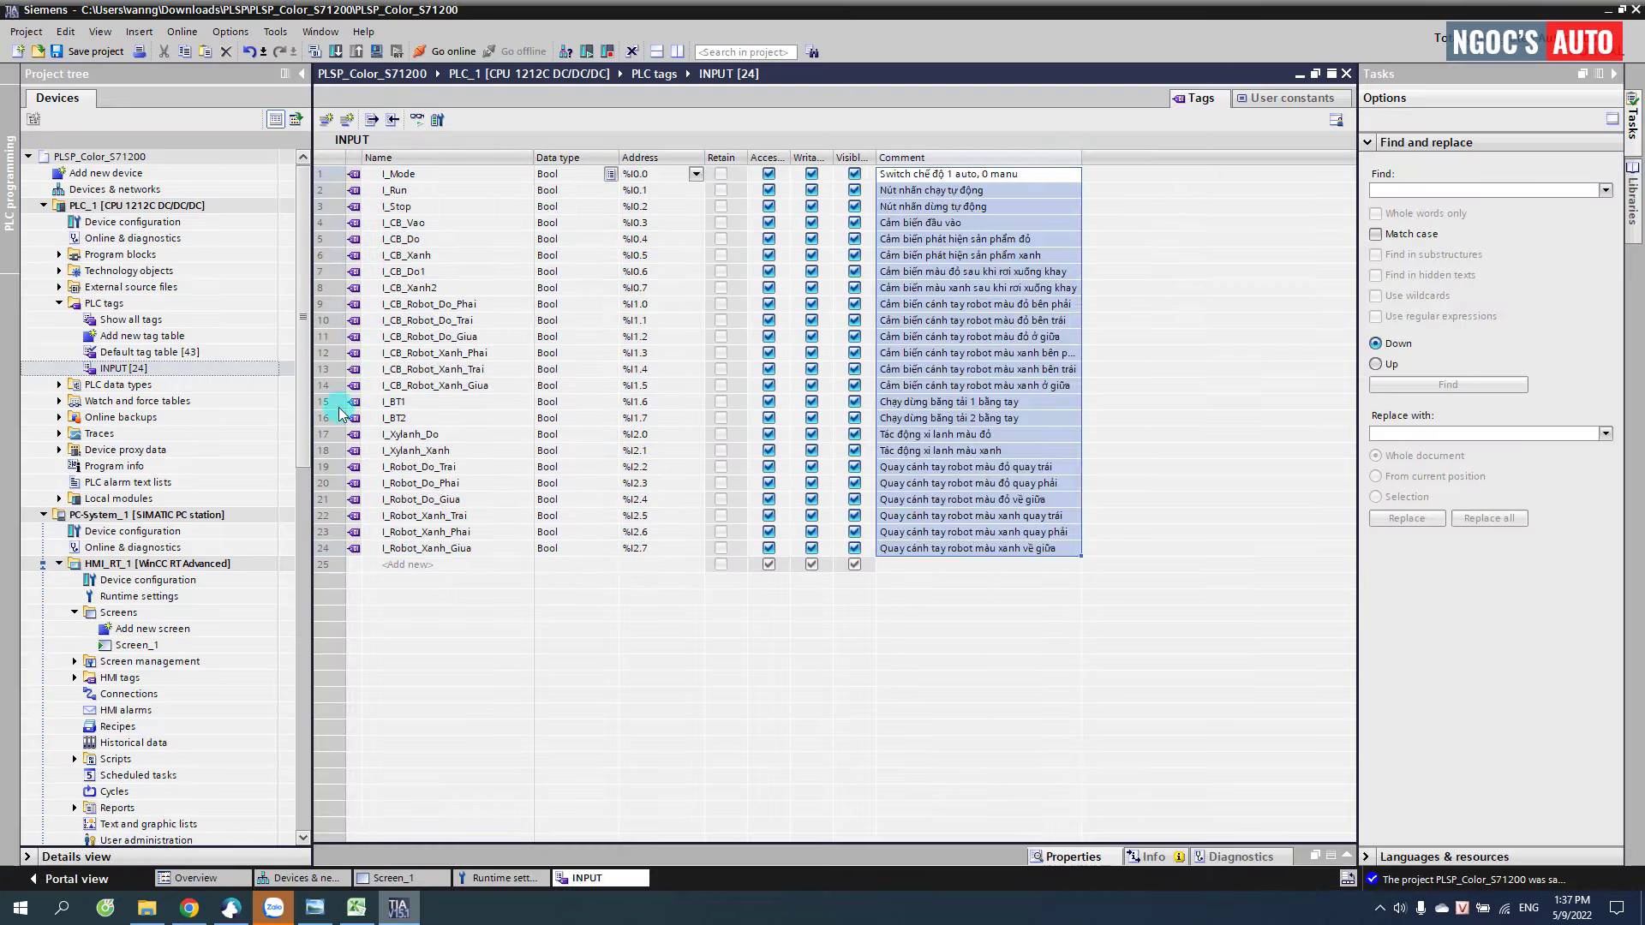
- Add a PLC tag table named M and fill it with the names, types and addresses of M_Mode through M_Robot_Xanh_Giua from Excel
double_click(115, 341)
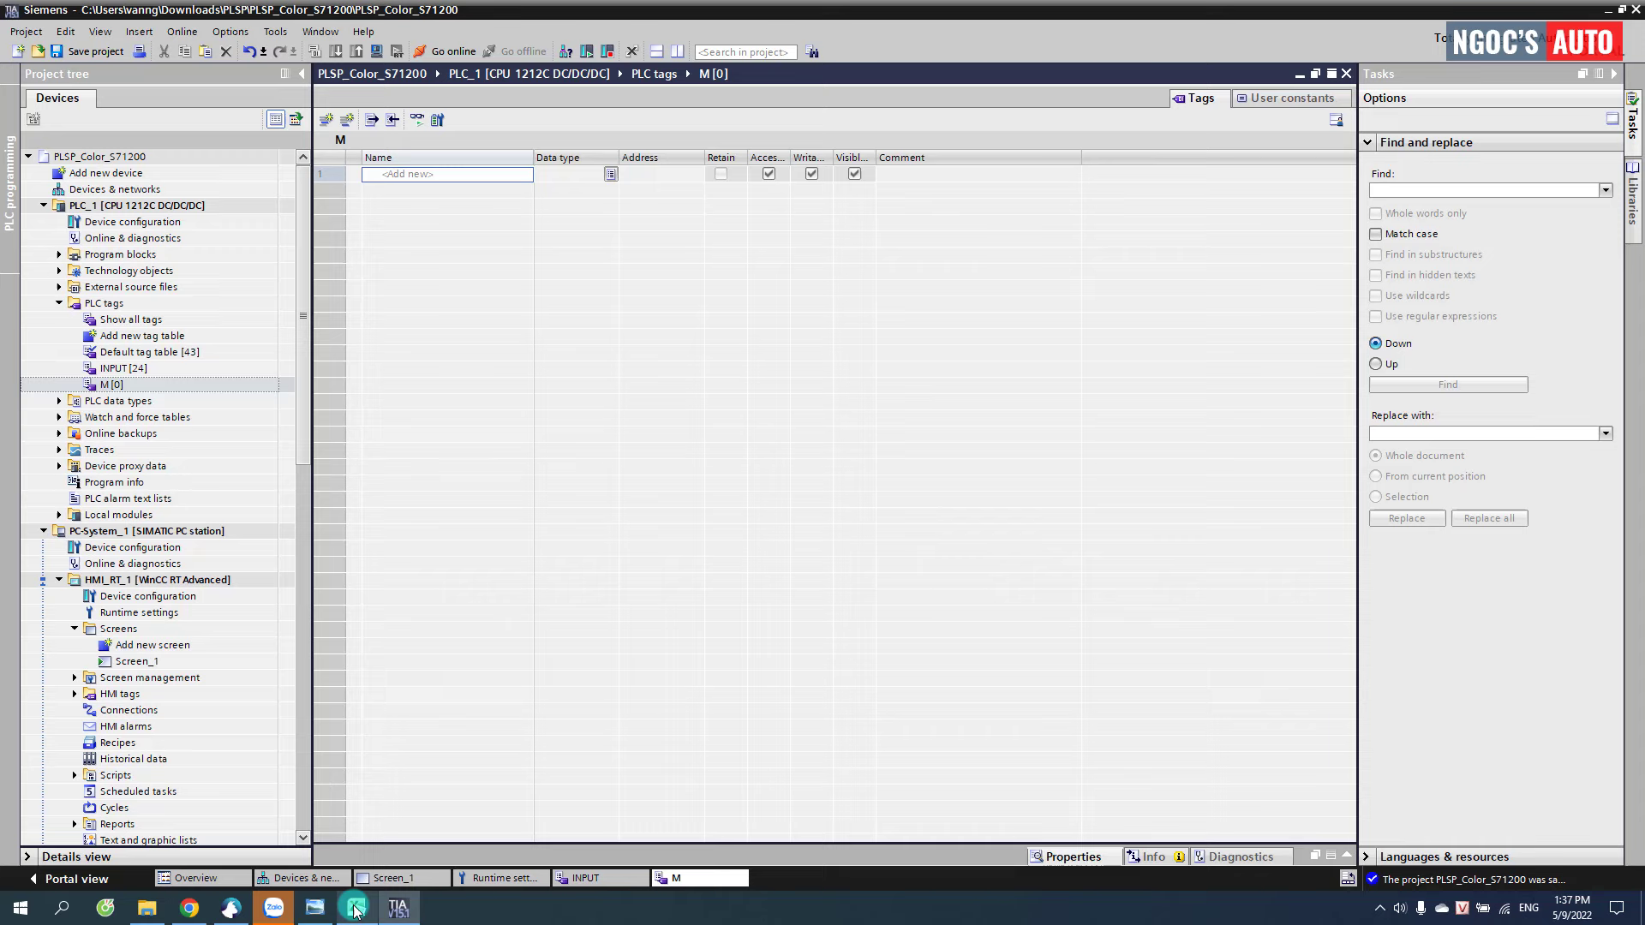
left_click(357, 908)
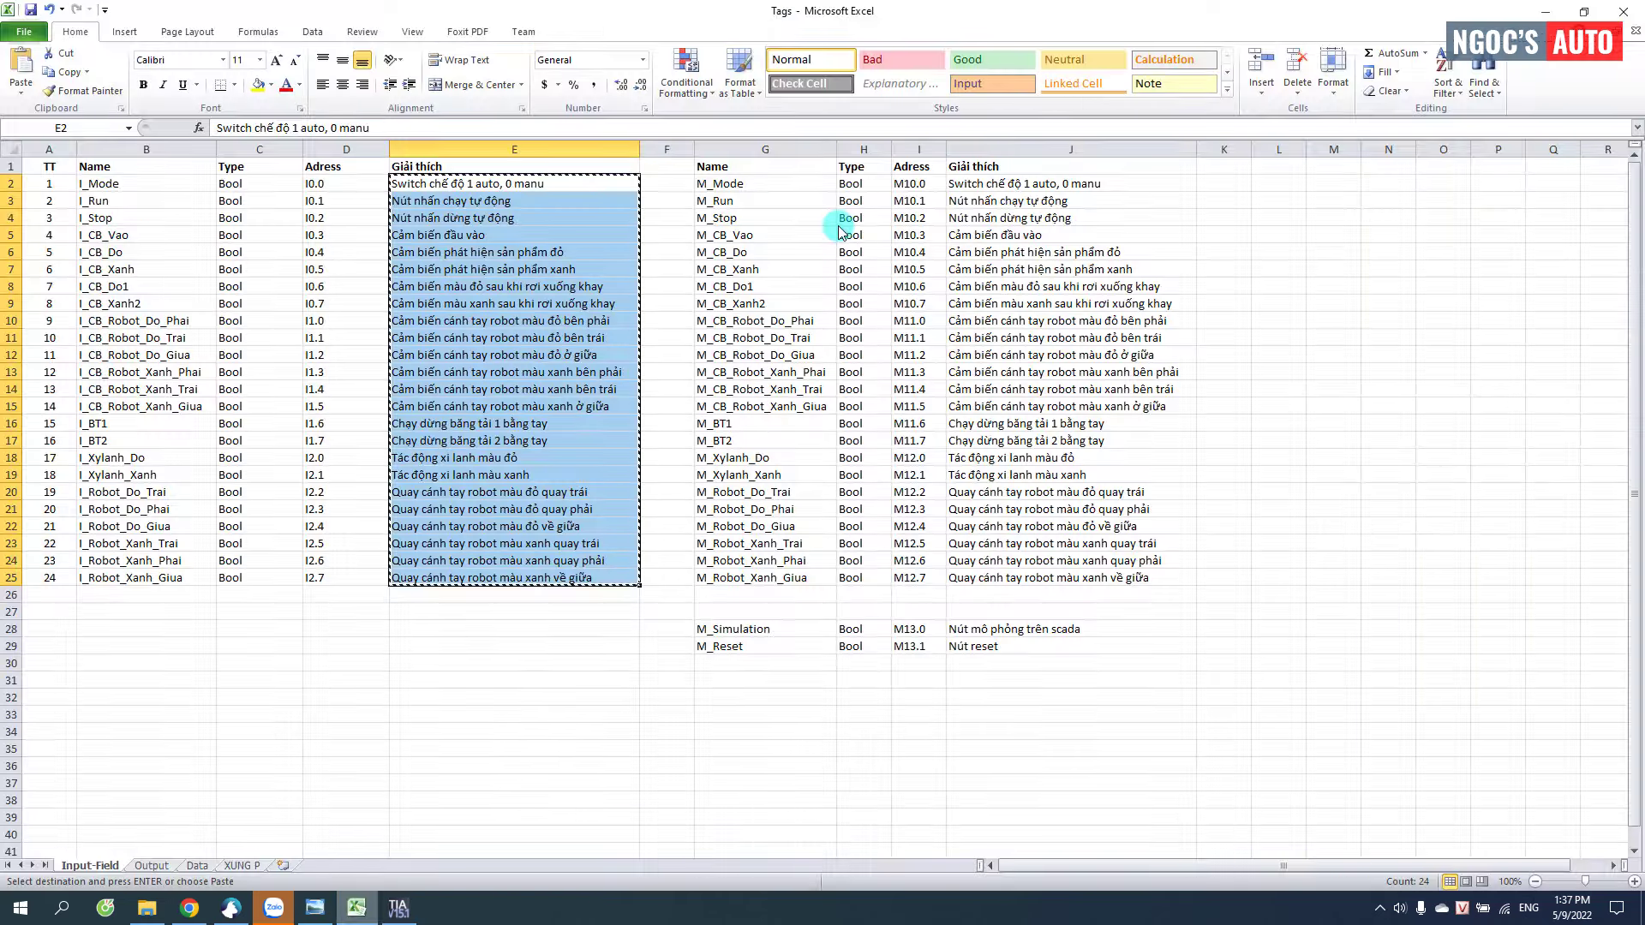
left_click_drag(737, 190, 940, 581)
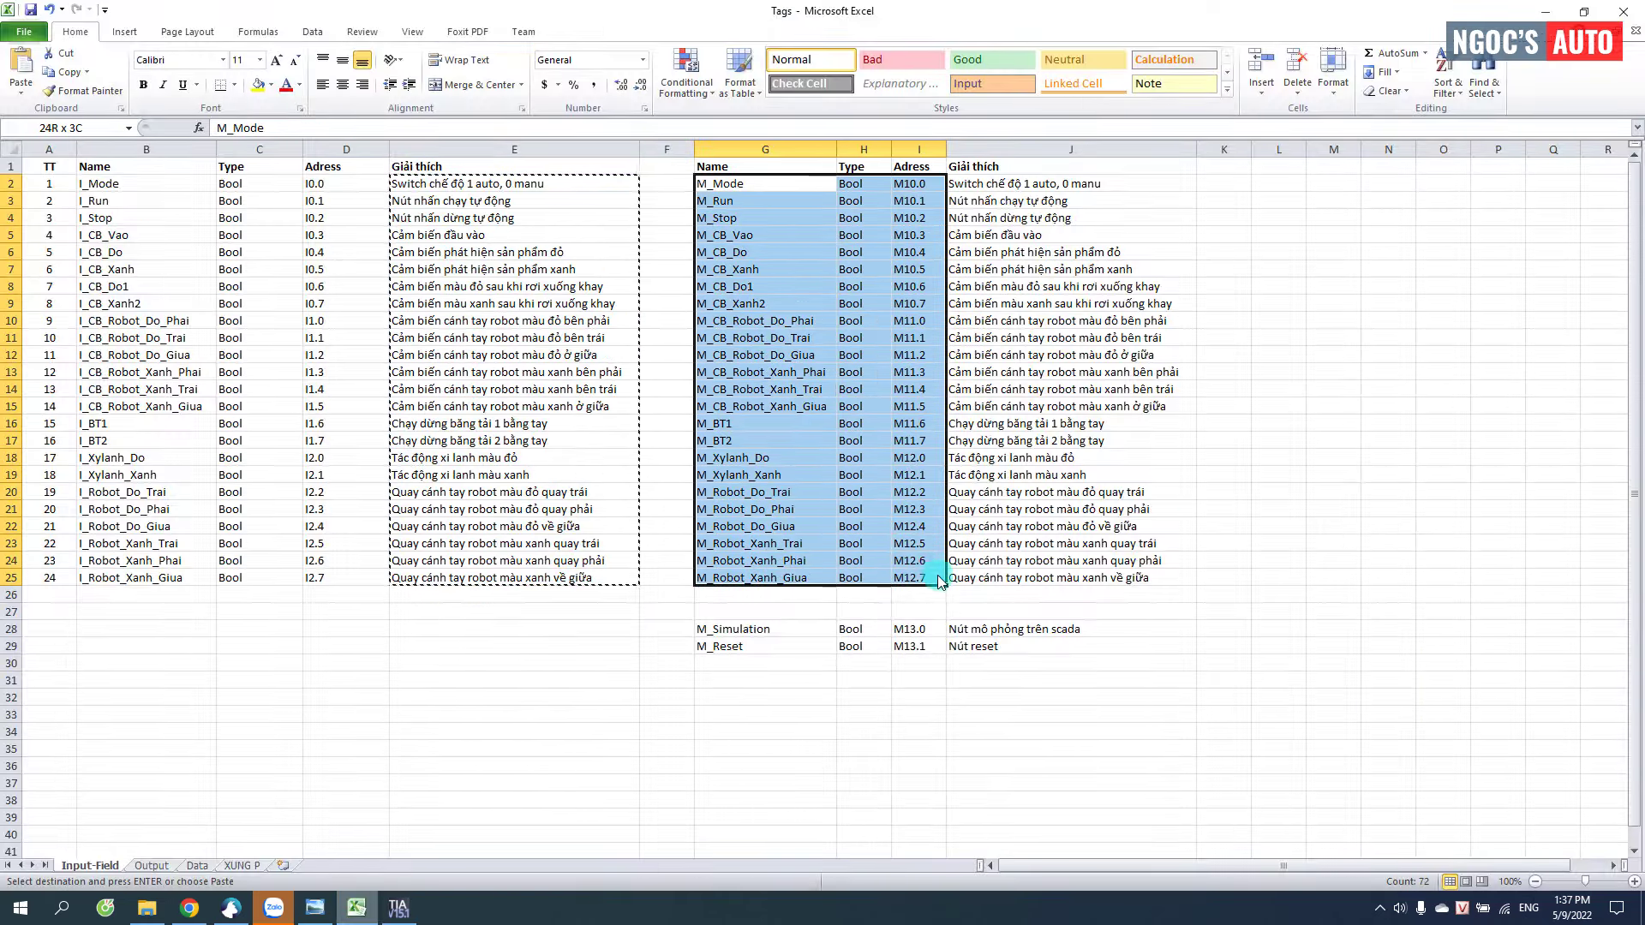
key("ctrl+c")
left_click(399, 908)
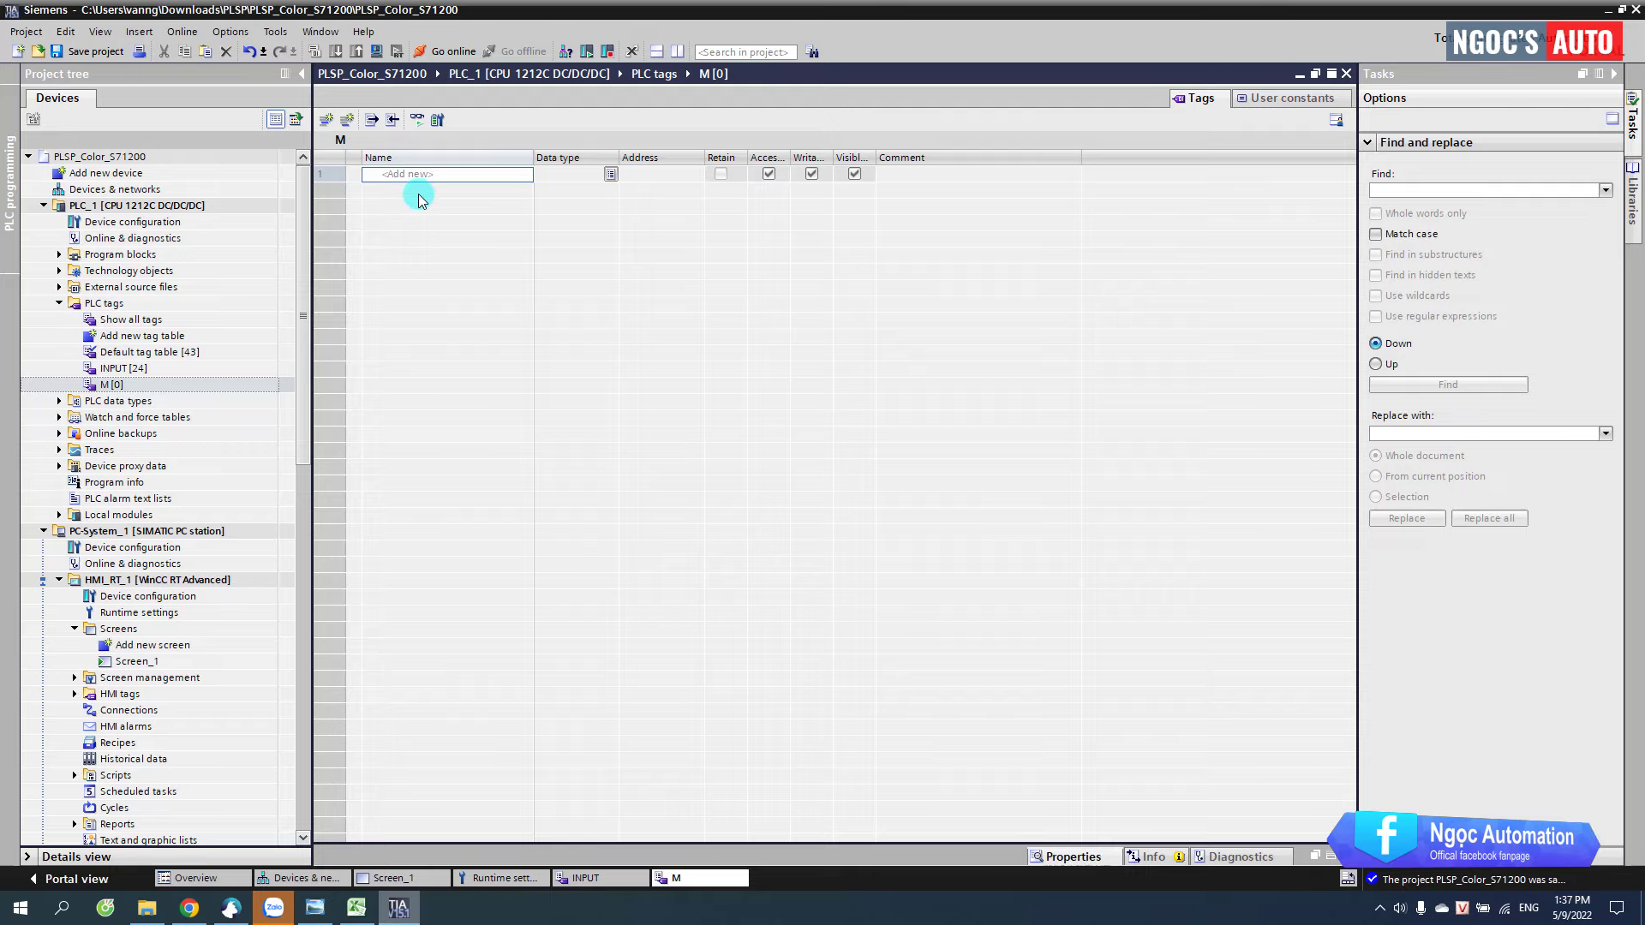
key("ctrl+v")
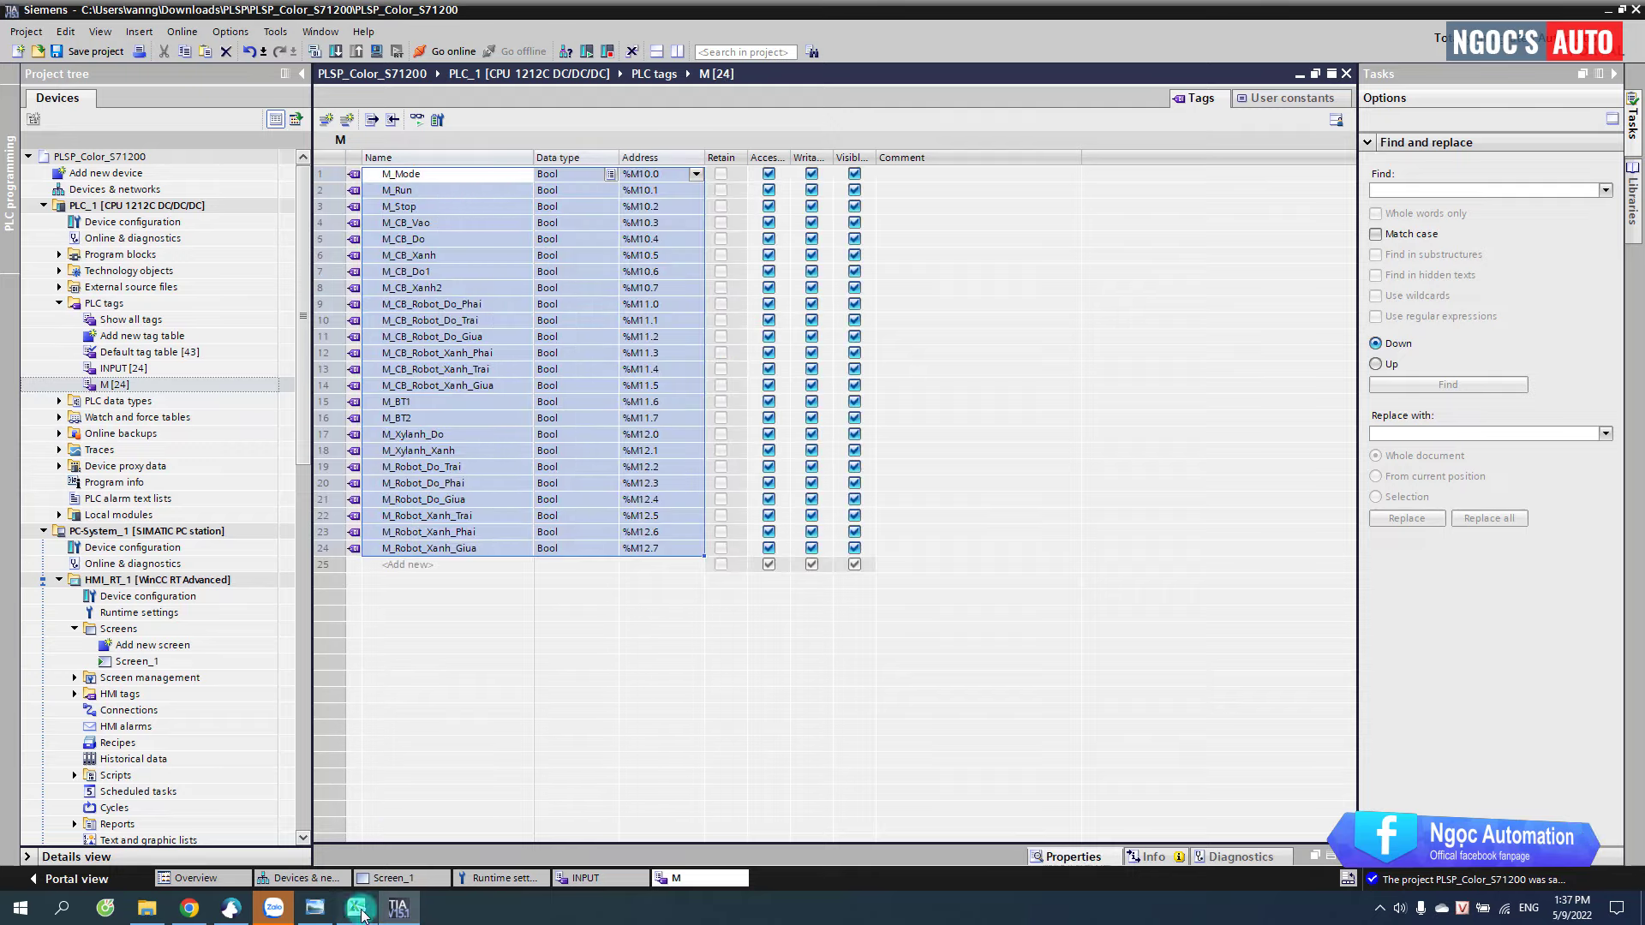
- Copy the descriptions of M_Mode through M_Robot_Xanh_Giua from Excel into the M table's Comment column, overwriting the object properties
left_click(360, 914)
left_click_drag(968, 183, 1037, 565)
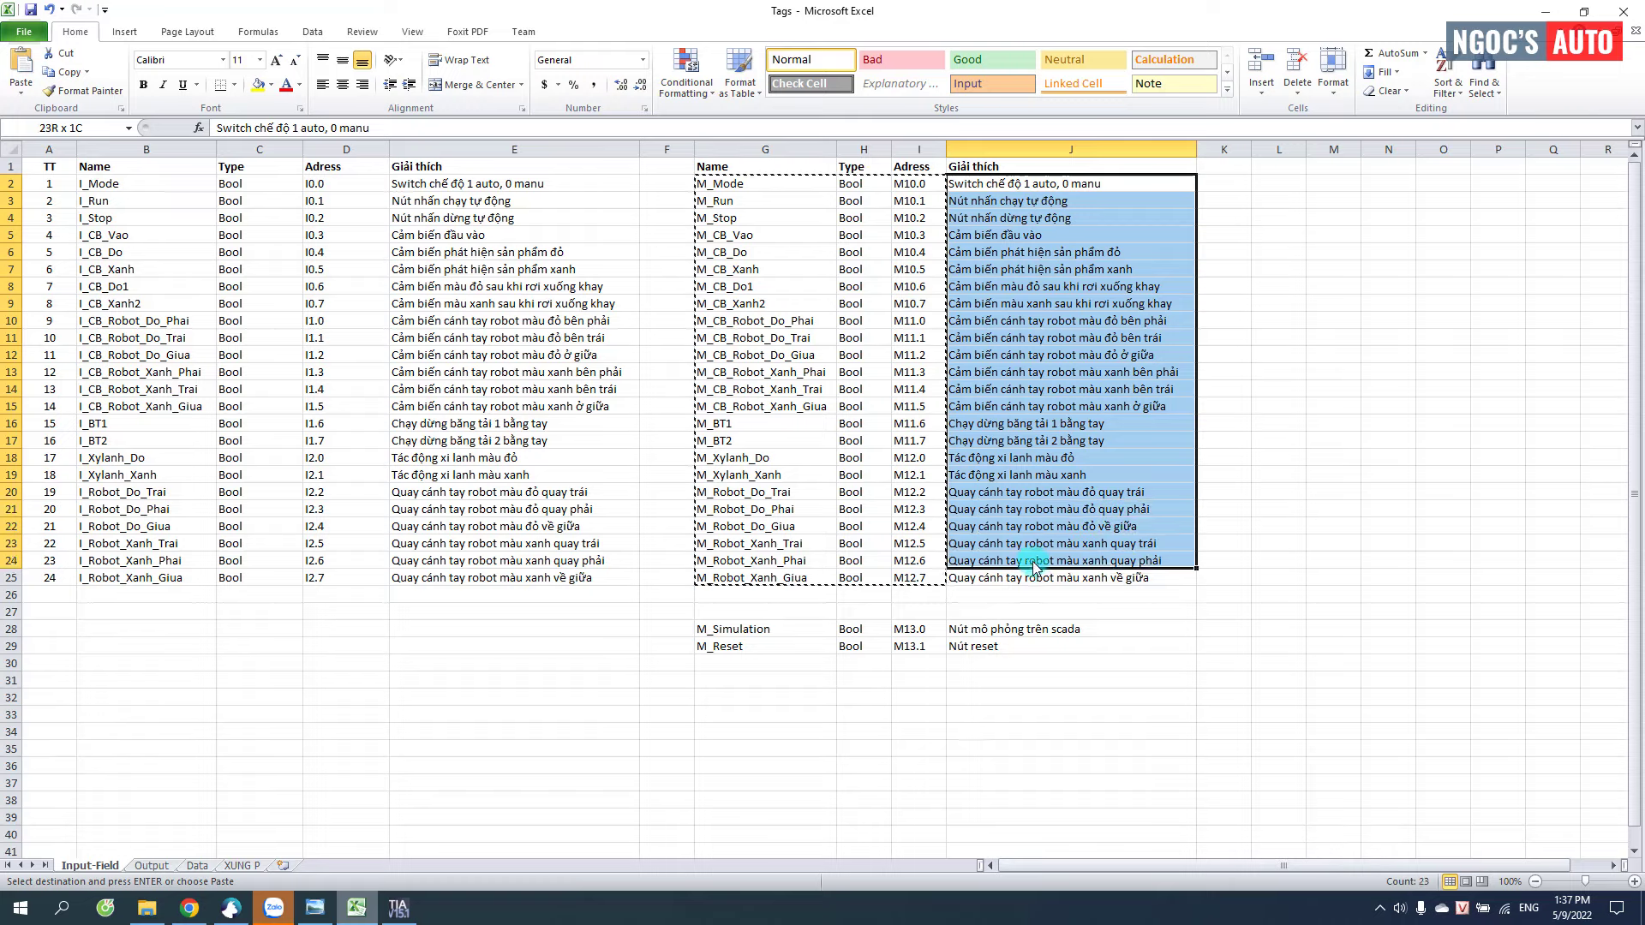
key("ctrl+c")
left_click(398, 908)
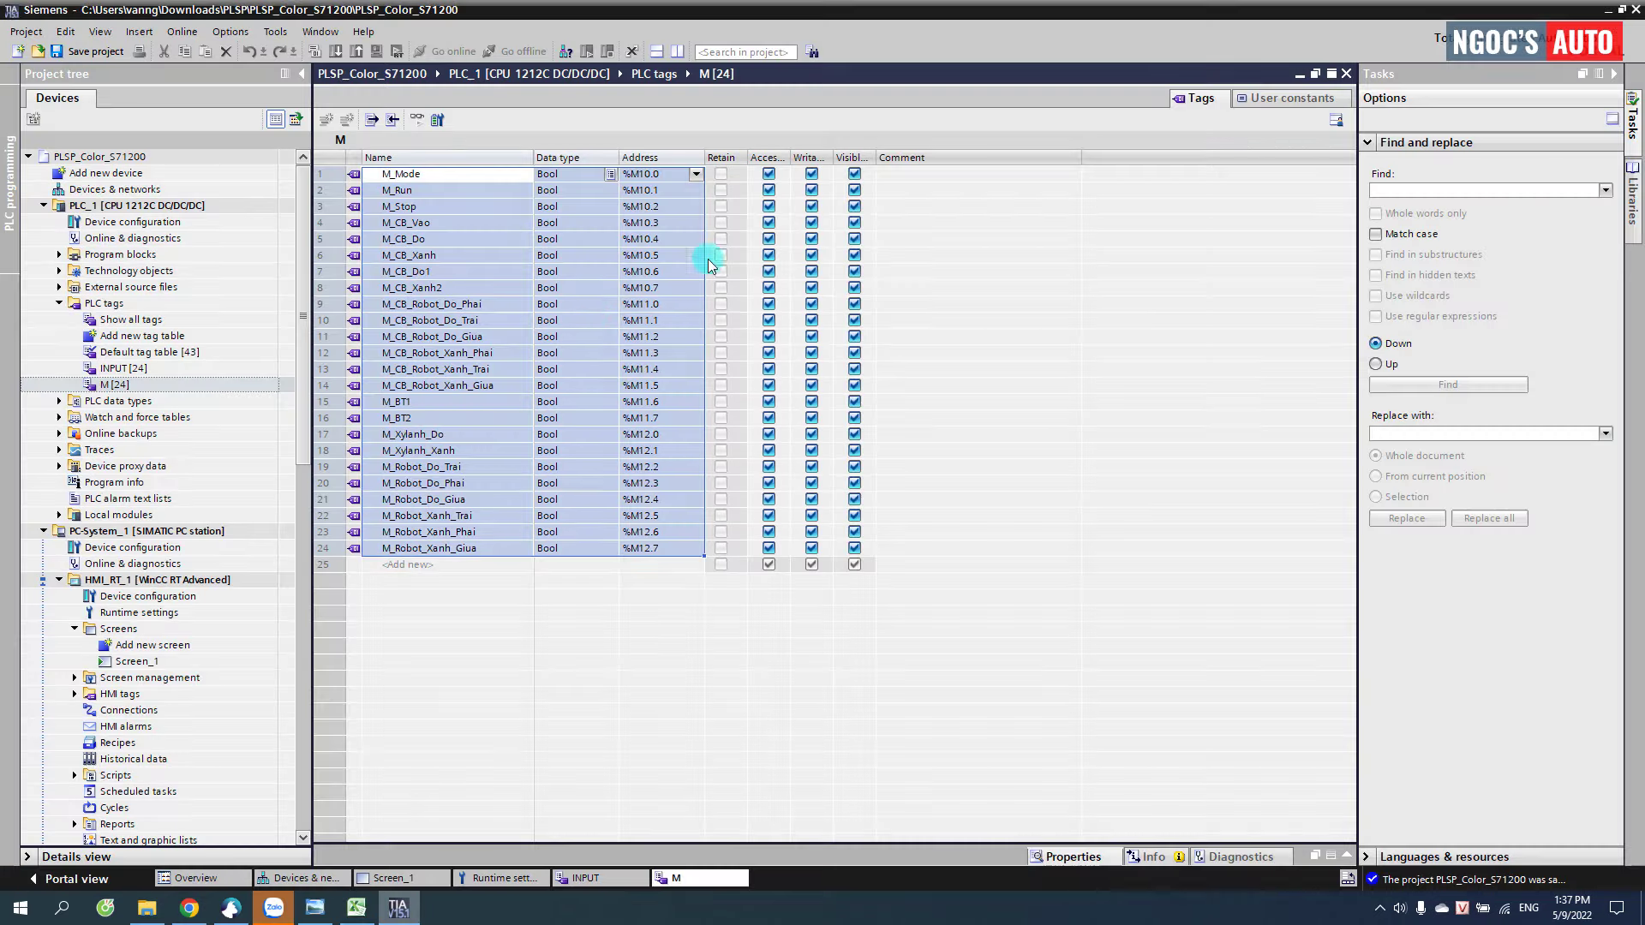
left_click(891, 174)
key("ctrl+v")
left_click(940, 502)
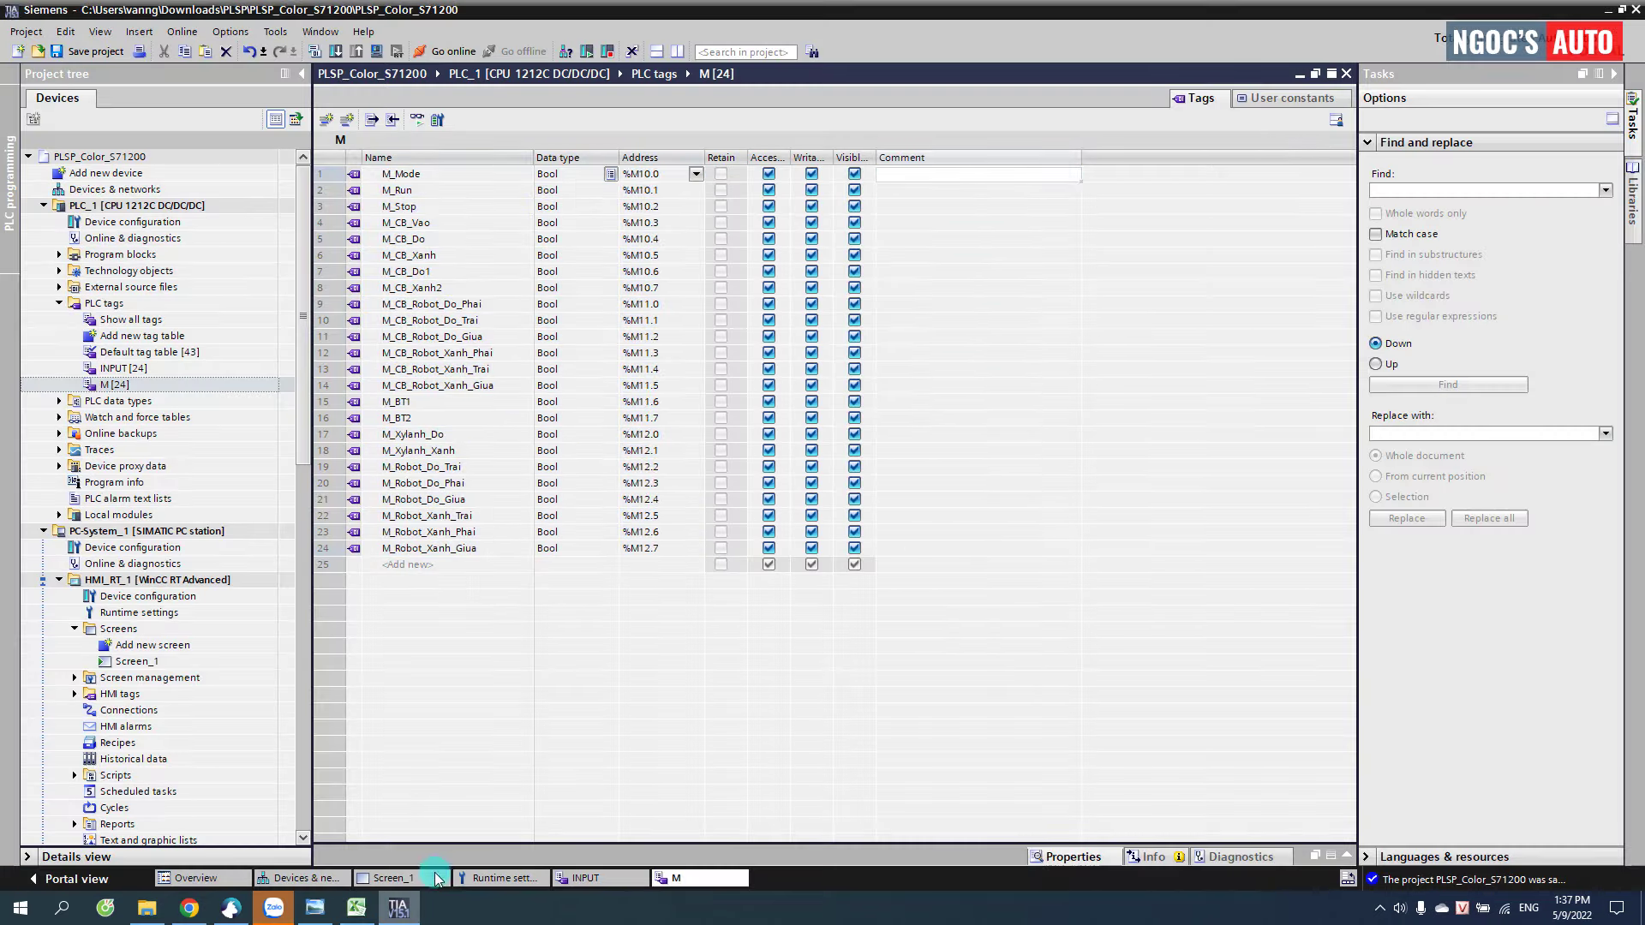
- Copy the names and types of M_Simulation and M_Reset from Excel into the first free row of the M tag table
left_click(356, 908)
left_click_drag(710, 629, 863, 657)
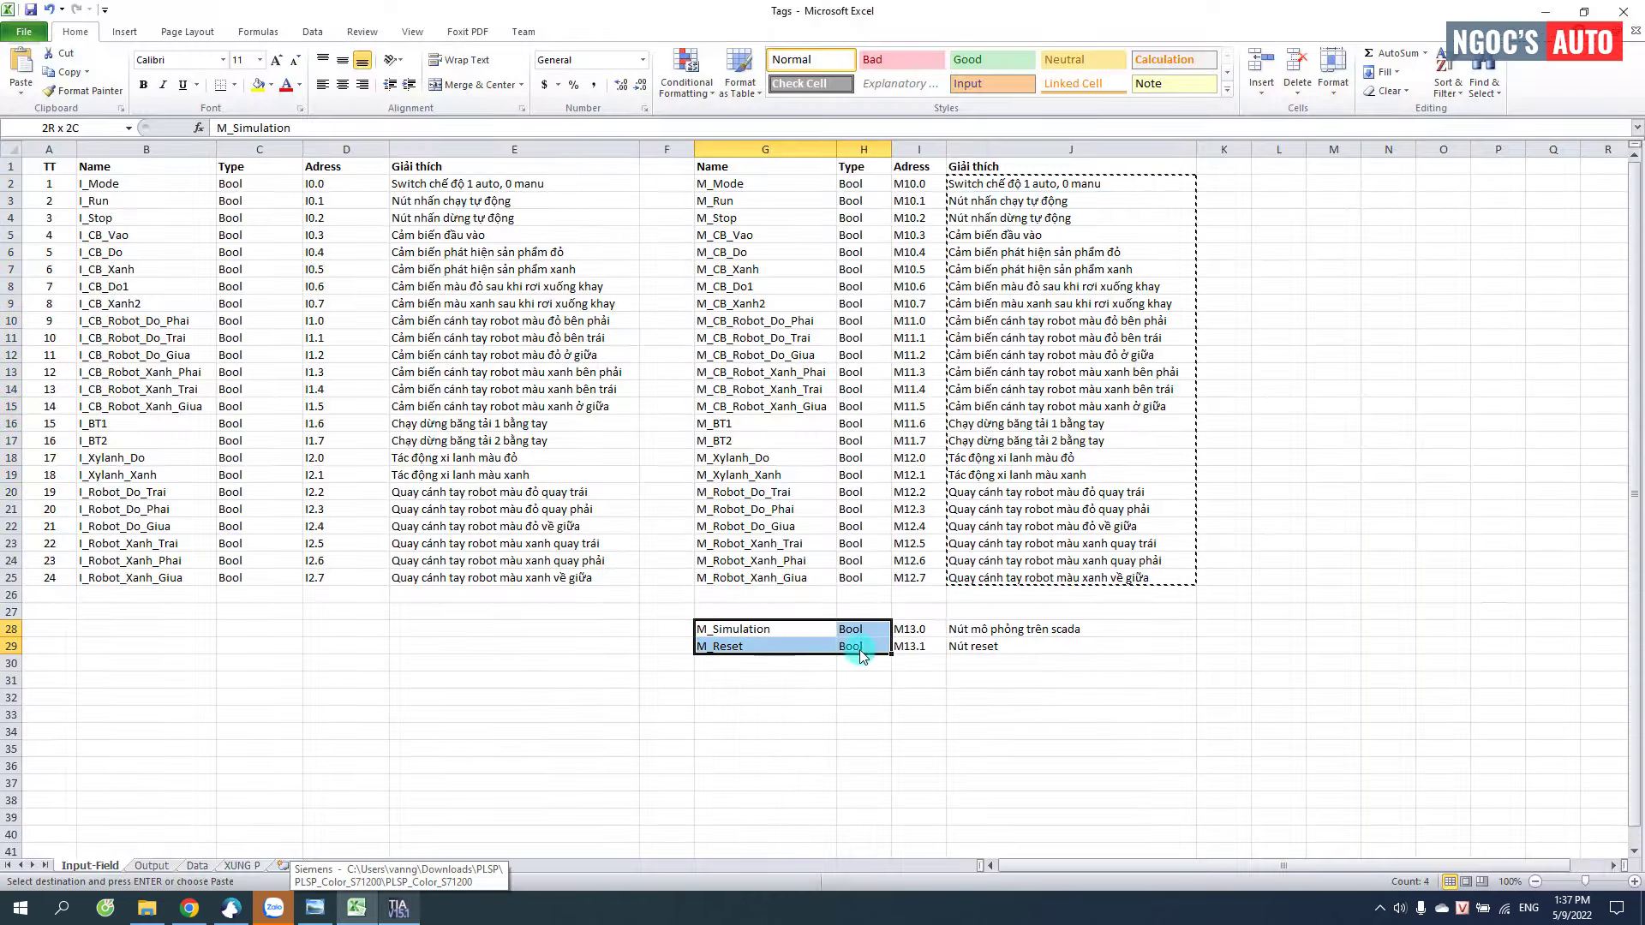
left_click(398, 908)
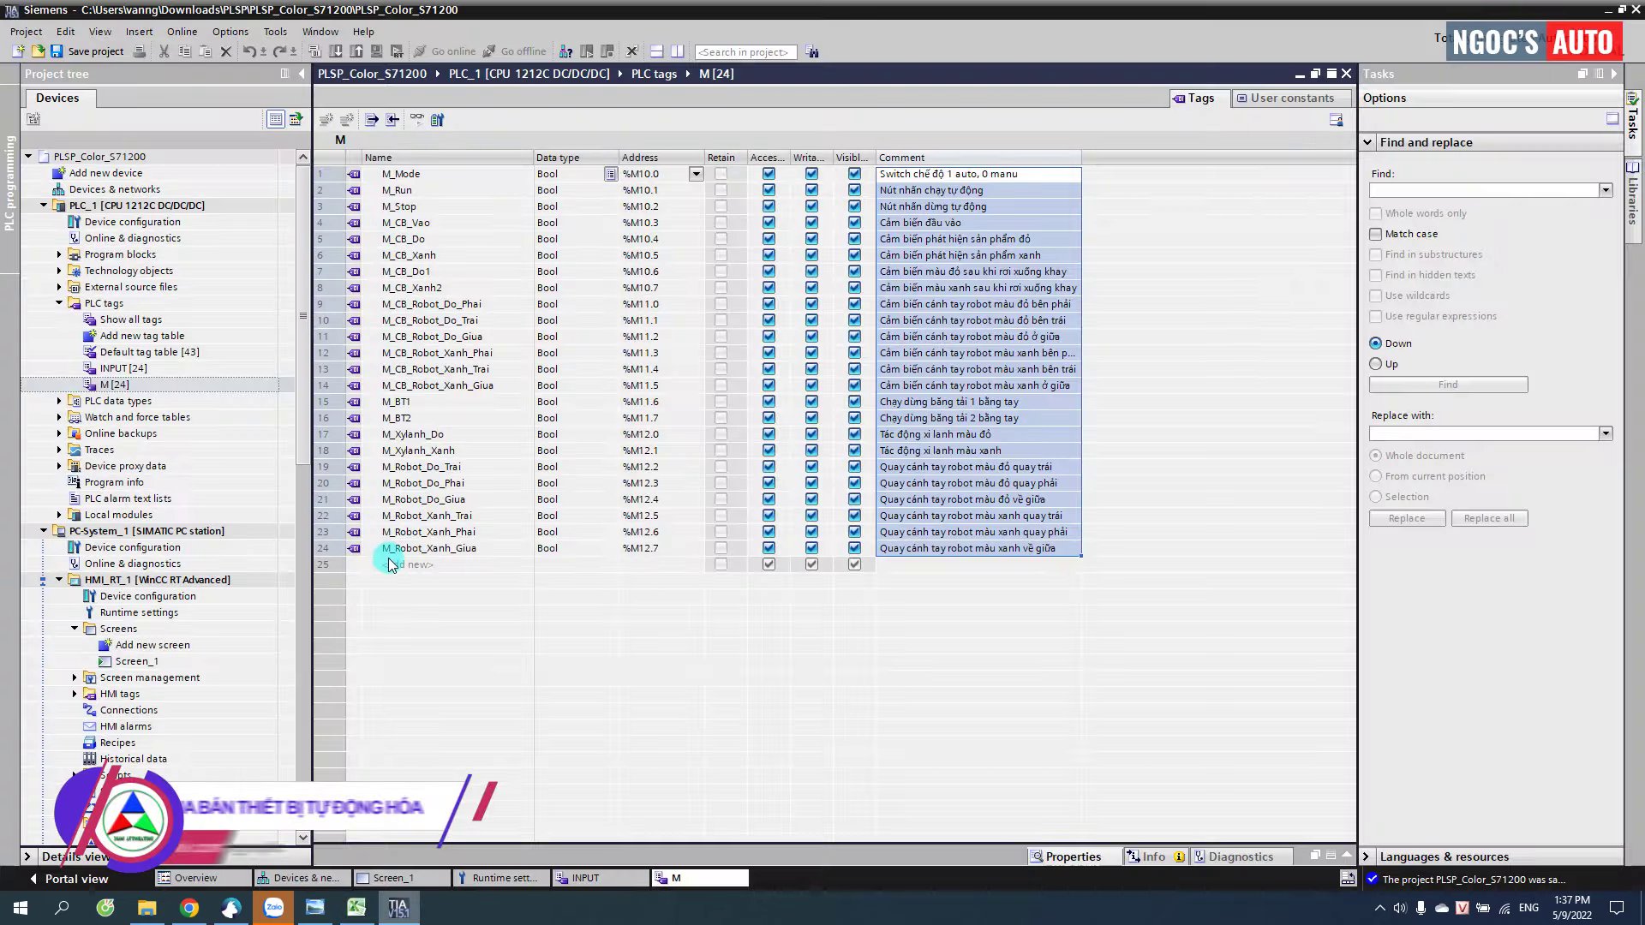
left_click(417, 569)
key("ctrl+v")
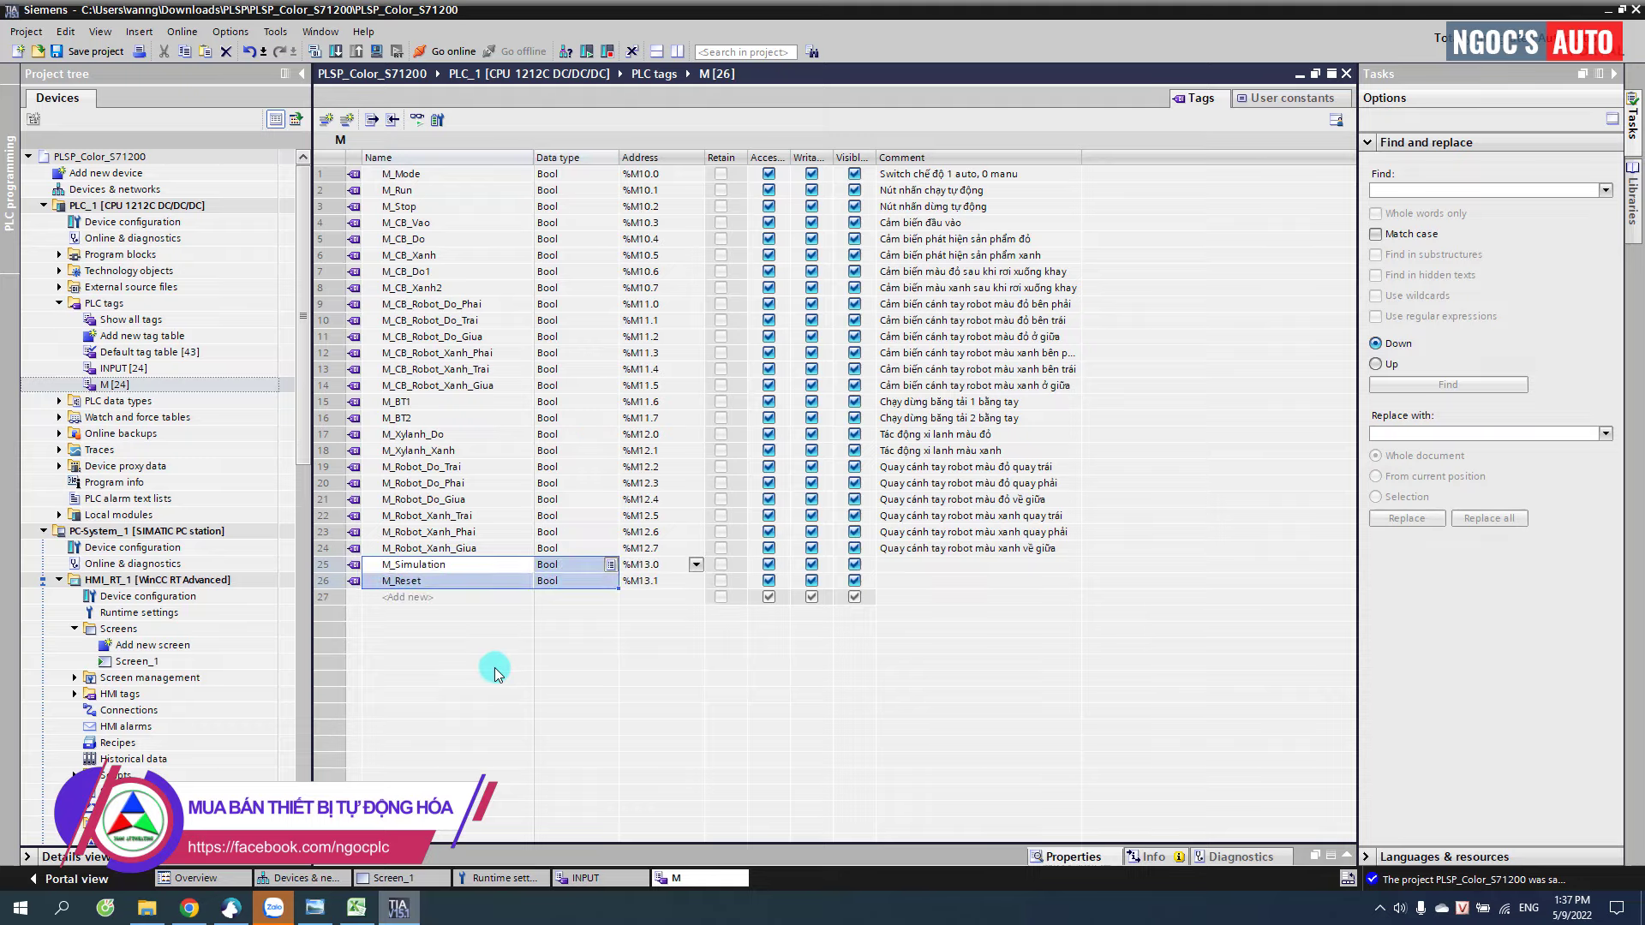
- Copy the comments "Nút mô phỏng trên scada" and "Nút reset" from Excel to the M_Simulation and M_Reset tags, overwriting the object properties
left_click(358, 909)
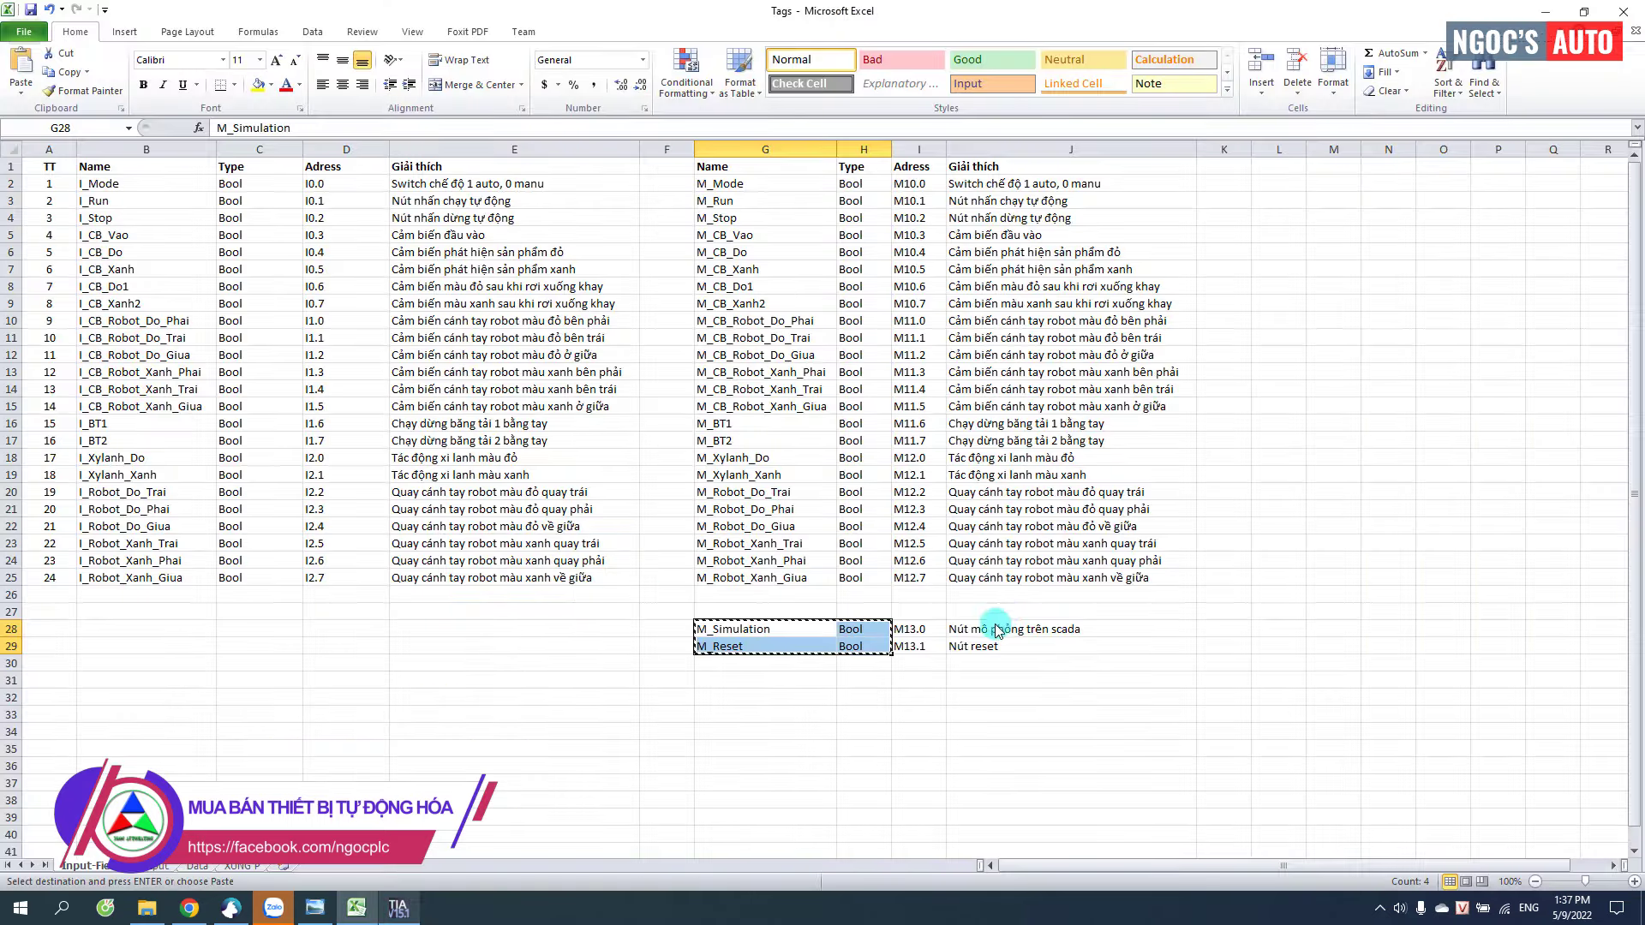
left_click_drag(997, 630, 998, 648)
key("ctrl+c")
left_click(399, 908)
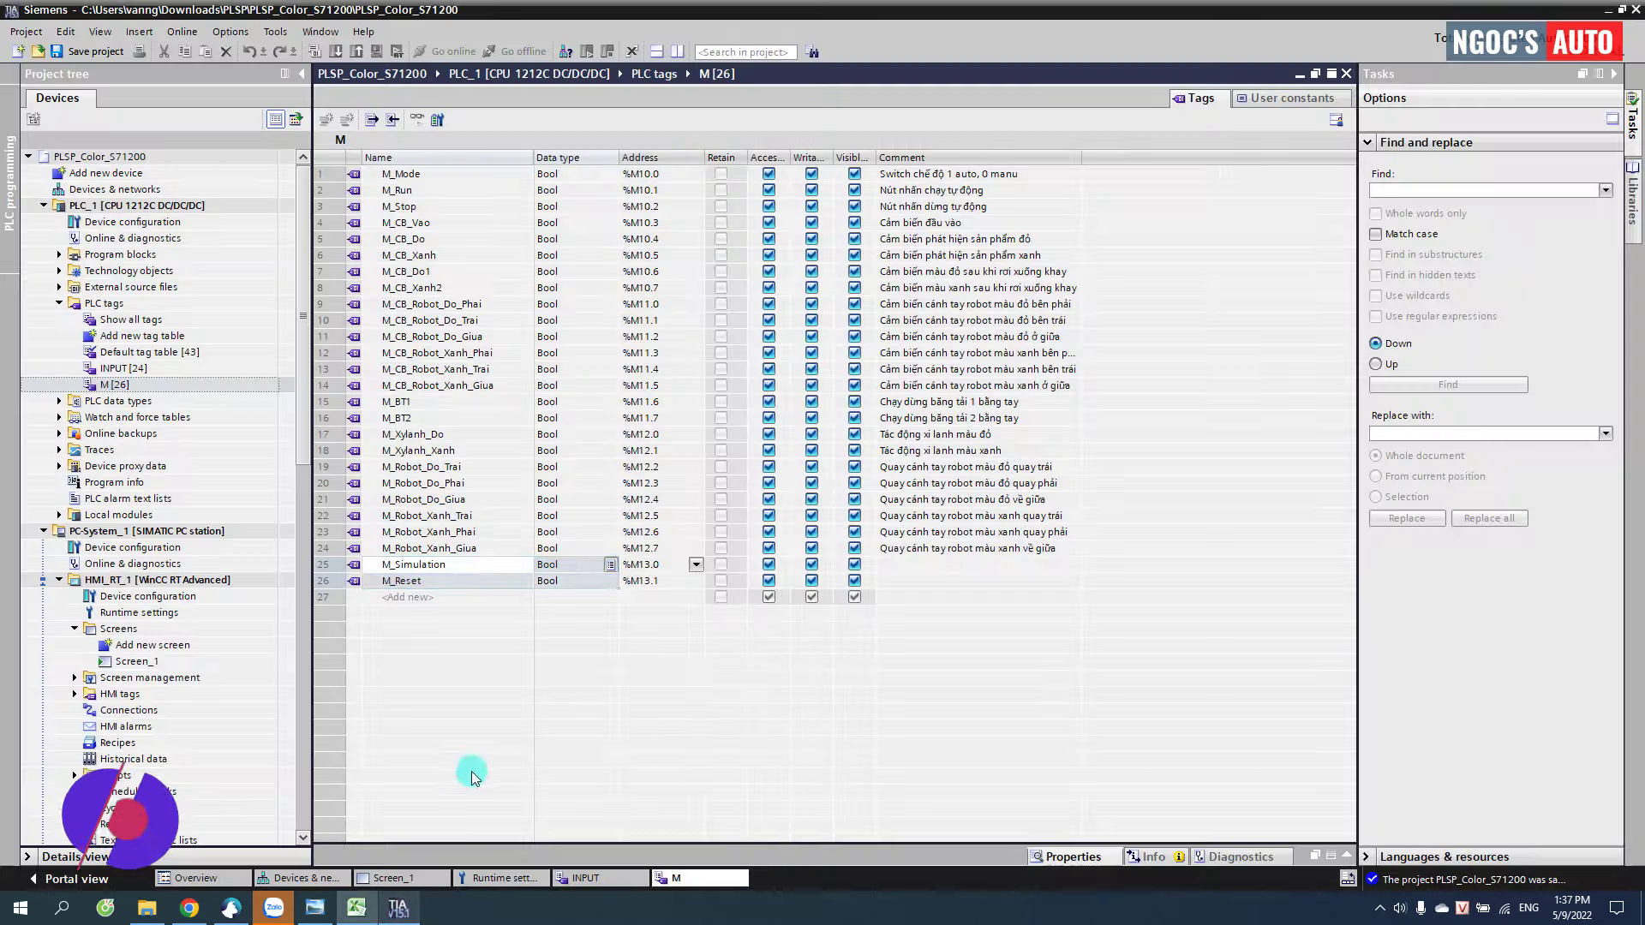
left_click(914, 566)
key("ctrl+v")
left_click(925, 510)
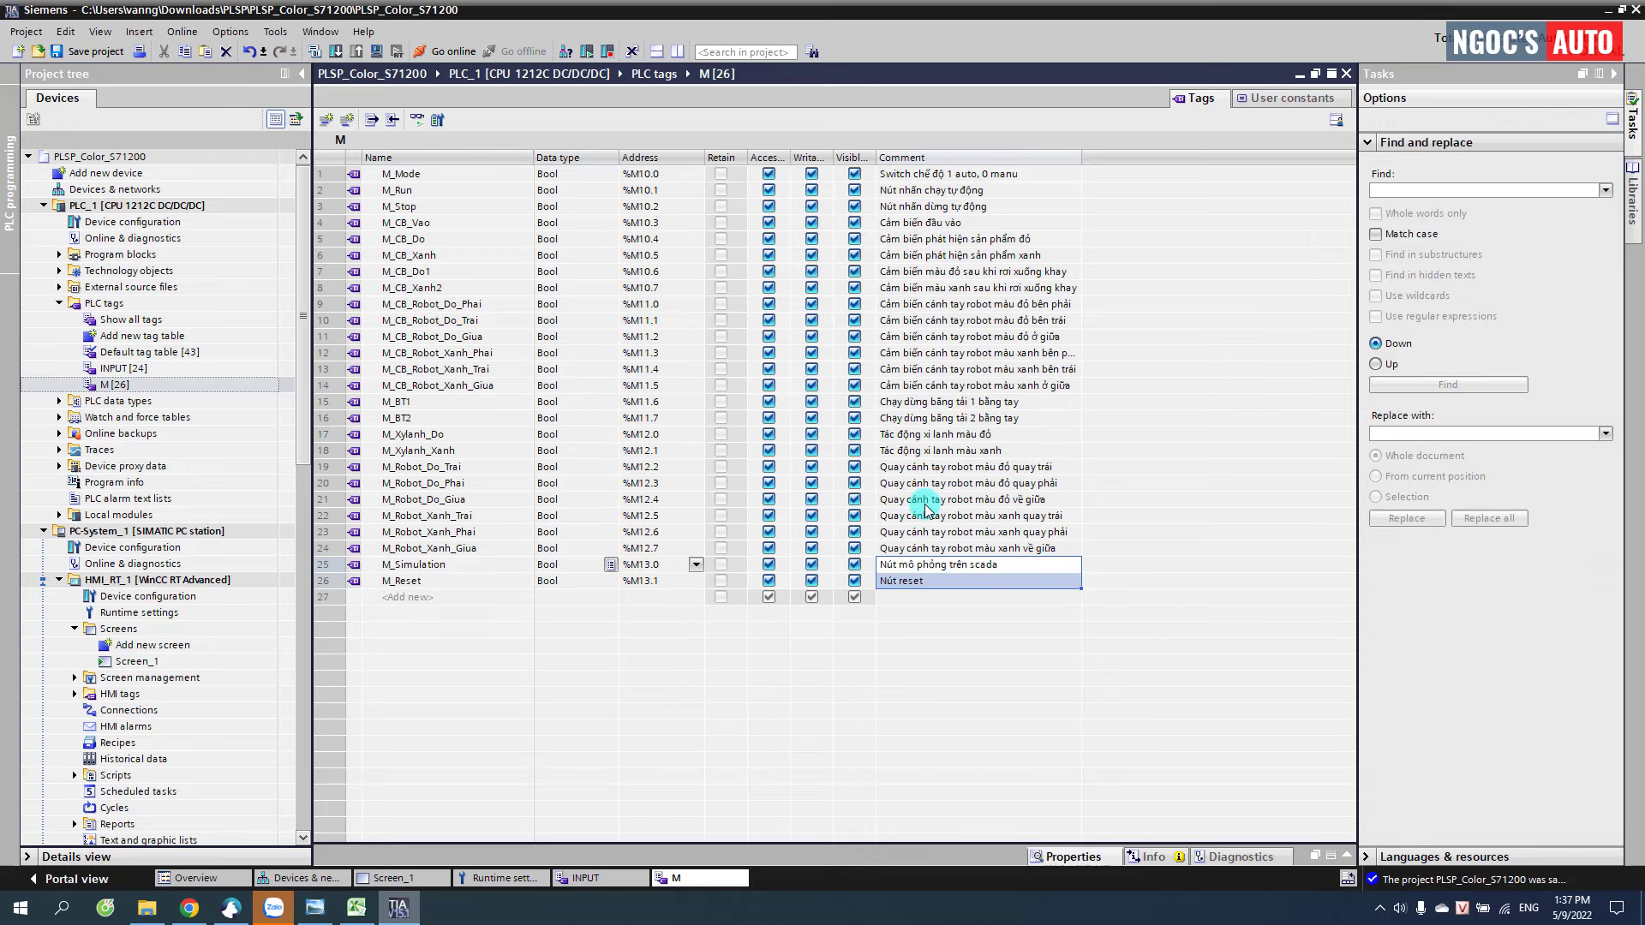
- Add another PLC tag table under PLC_1 and name it OUTPUT
double_click(130, 338)
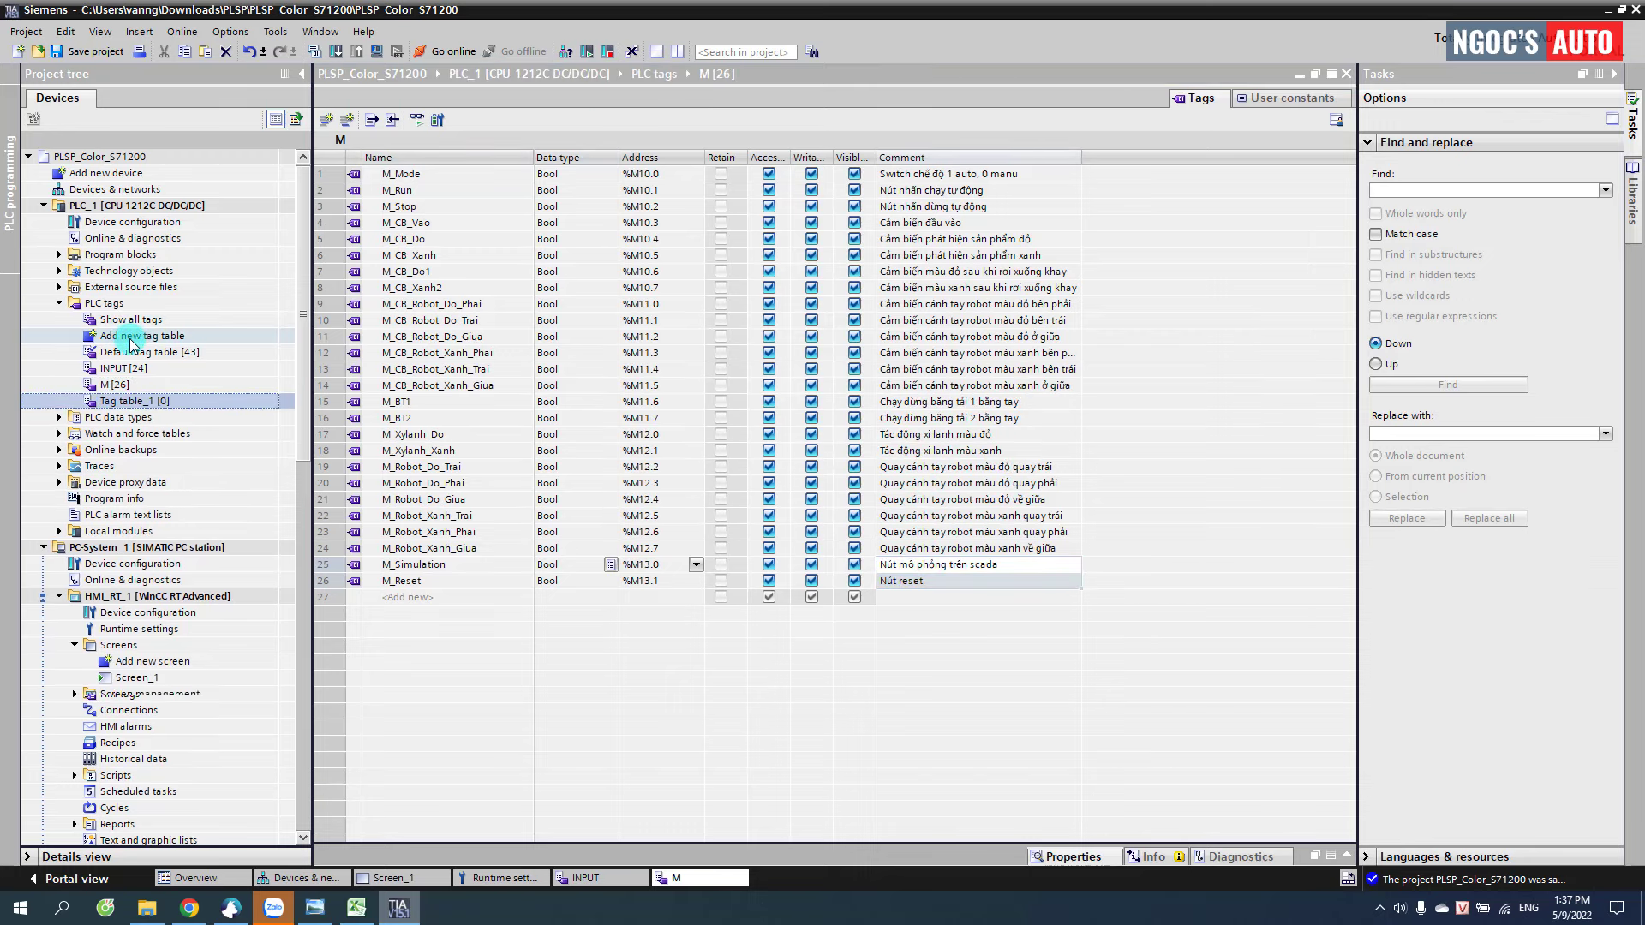
type("OUT")
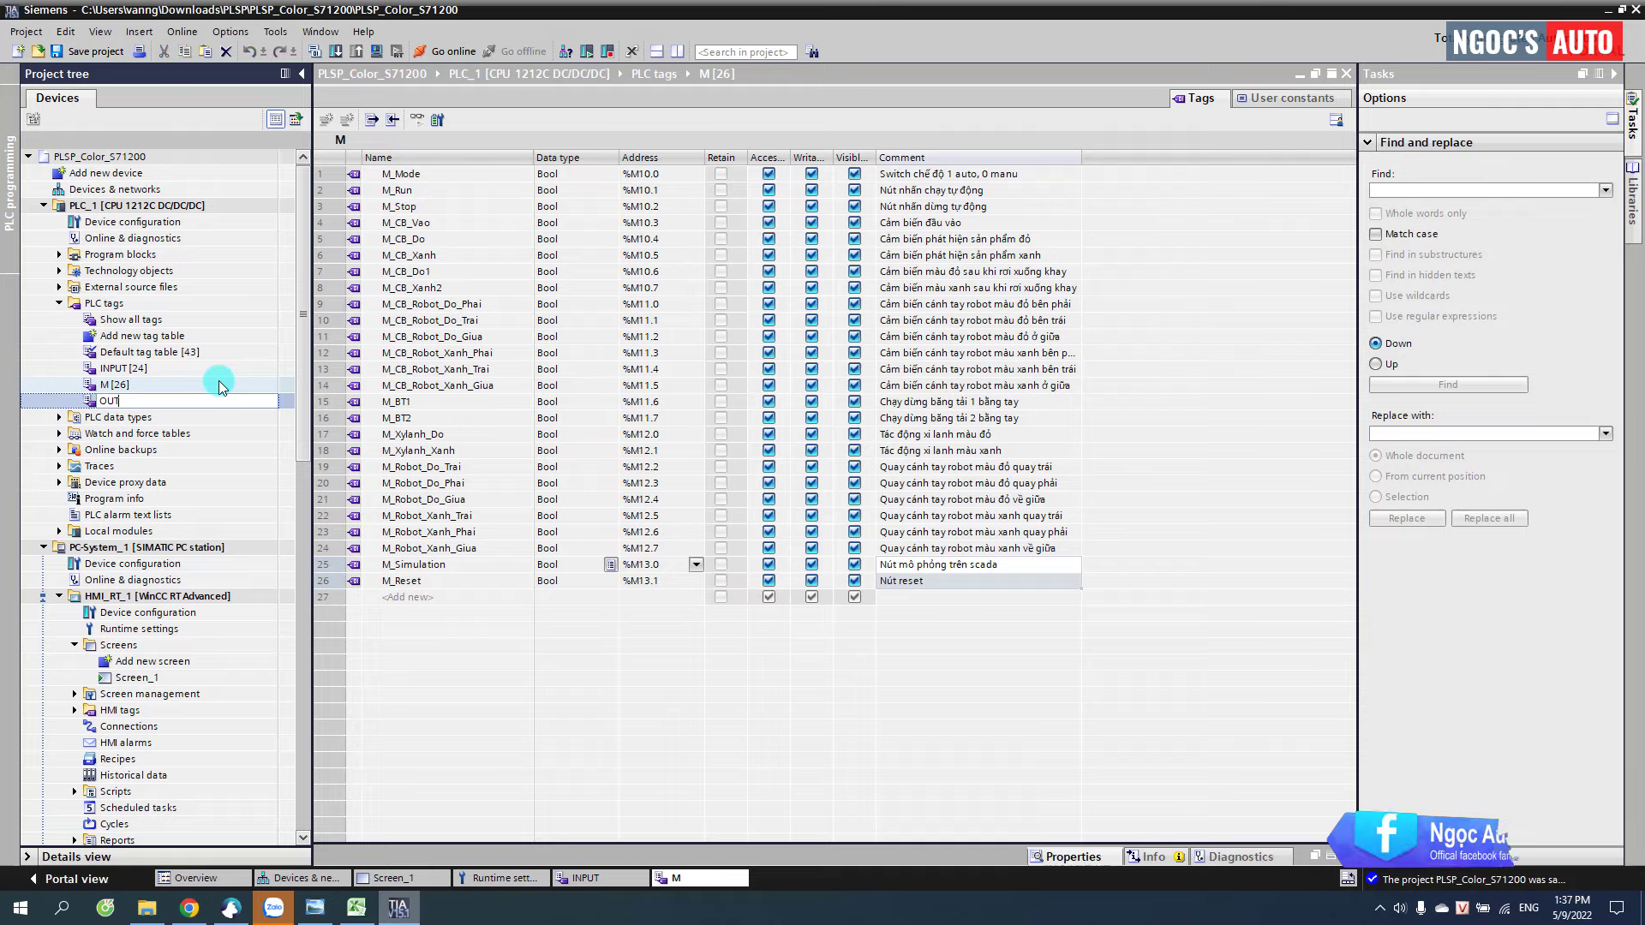
type("PUT")
key("Return")
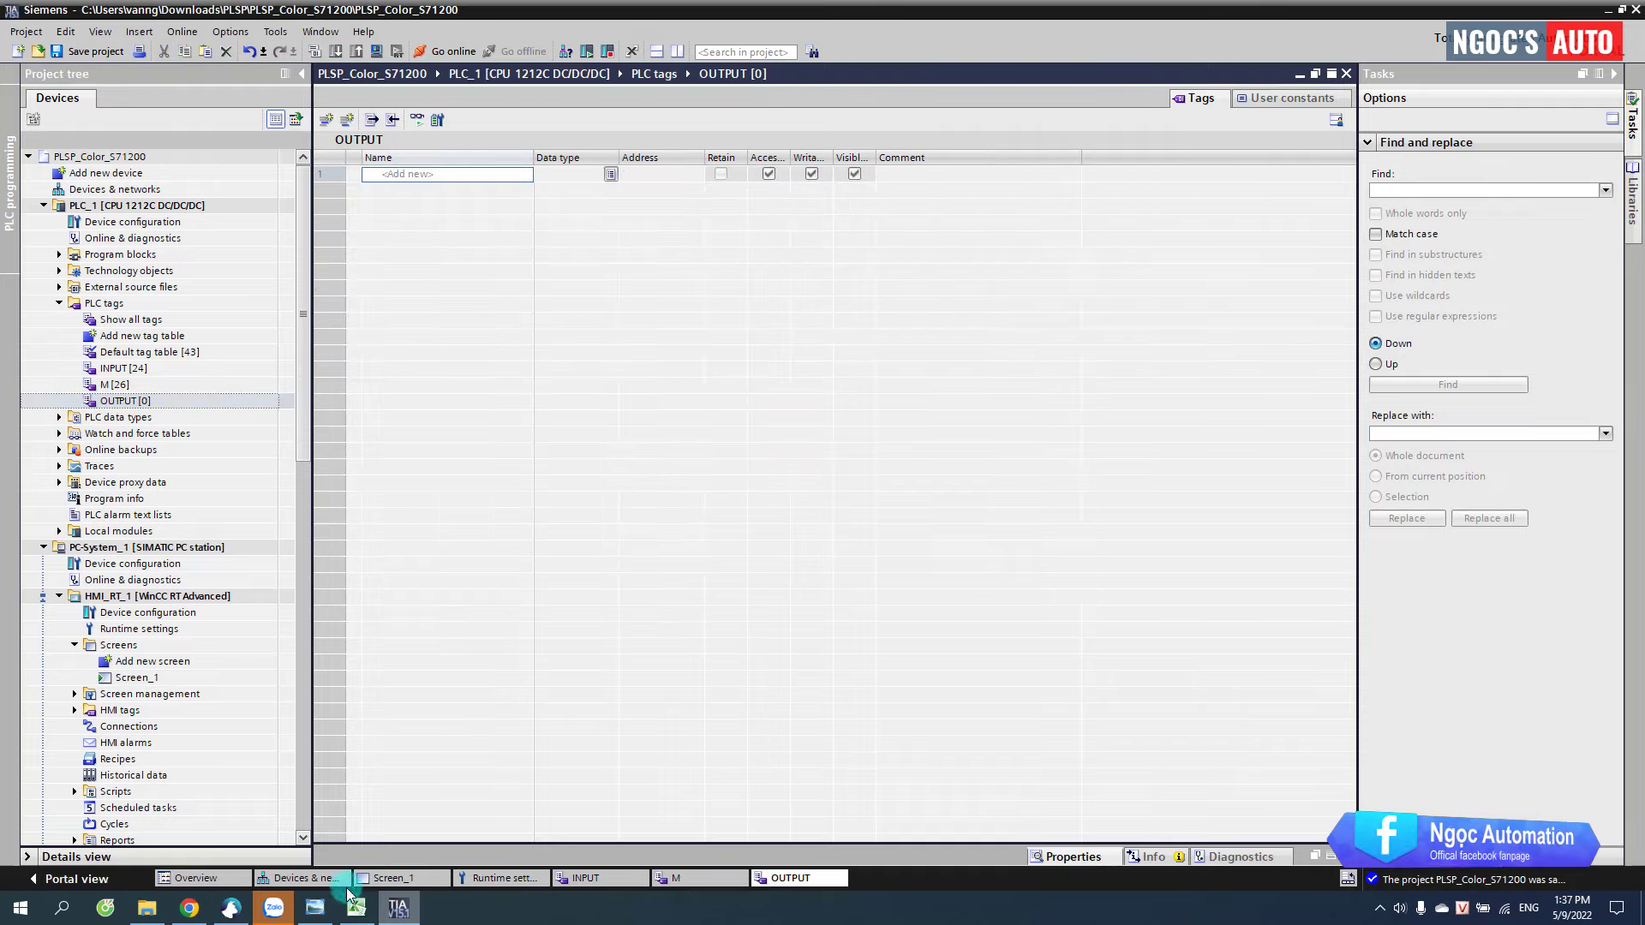
- Copy the names, types and addresses of Q_lamp_Auto through Q_Robot_Xanh_Phai from the Excel Output sheet into the OUTPUT tag table
left_click(353, 901)
left_click(163, 869)
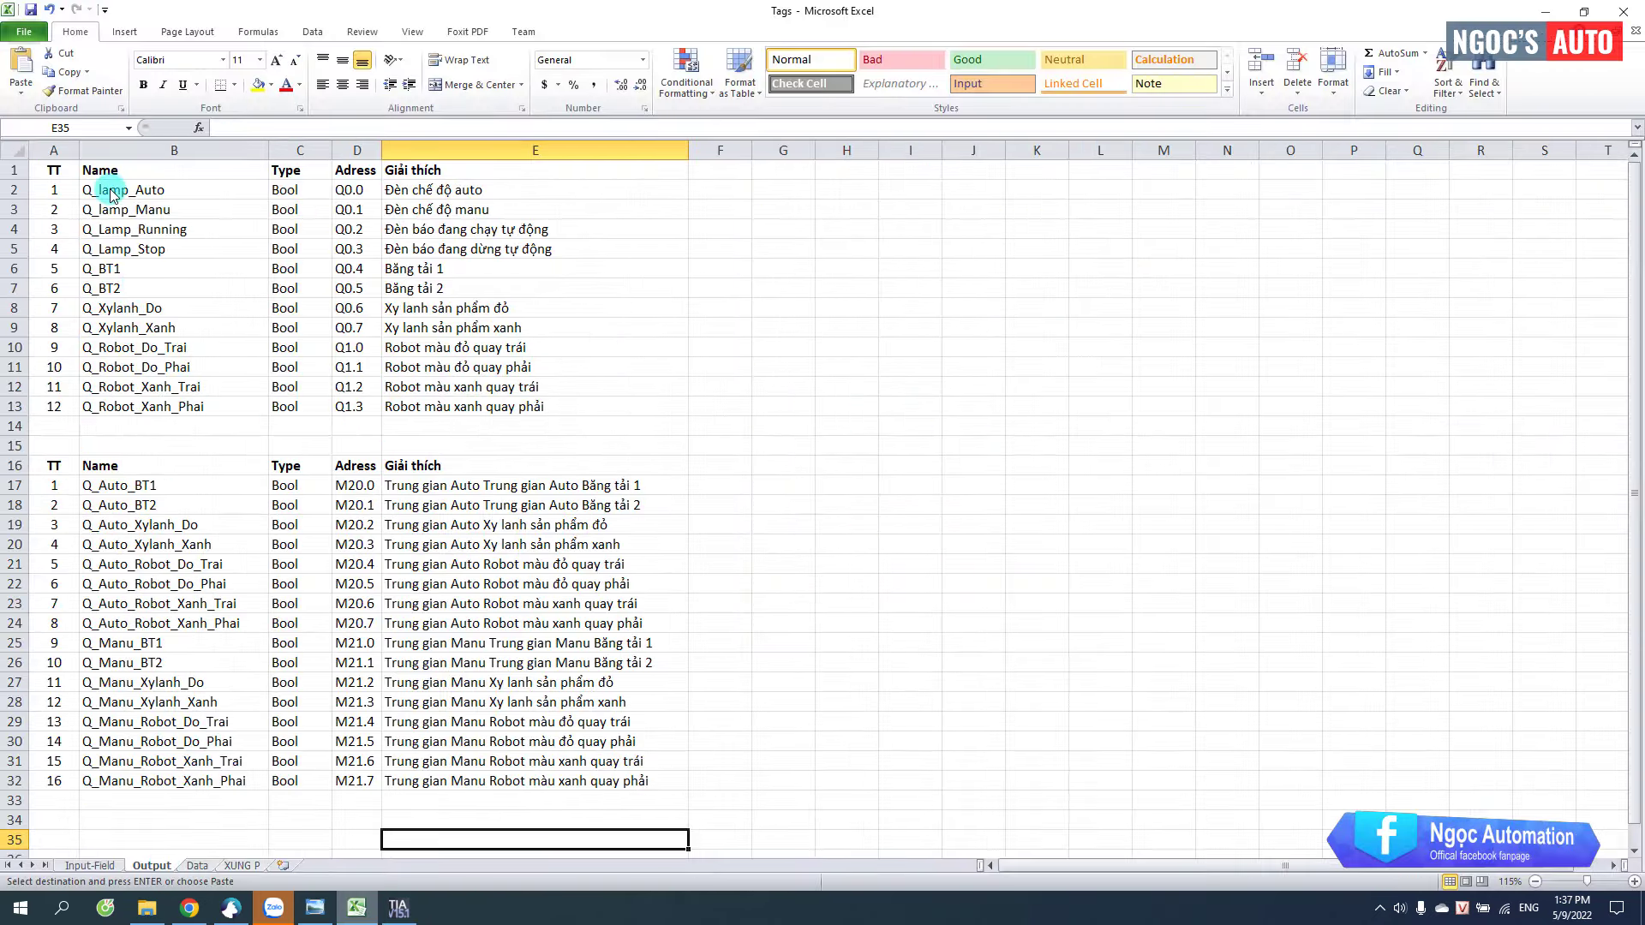
left_click_drag(111, 196, 360, 408)
key("ctrl+c")
key("alt+Tab")
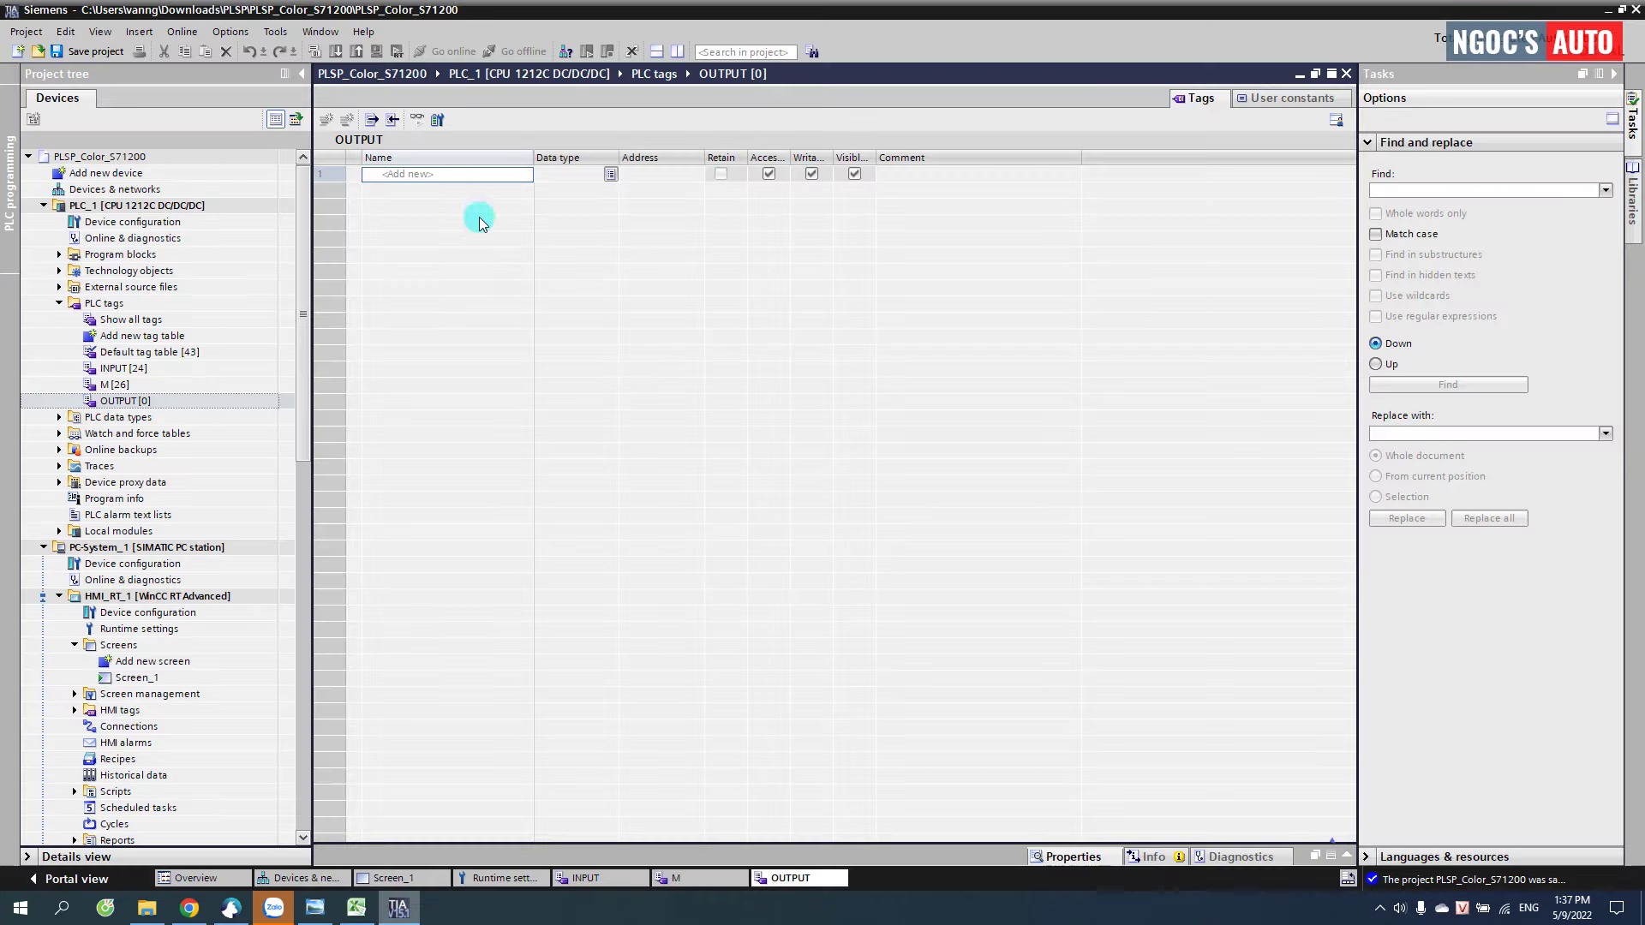
key("ctrl+v")
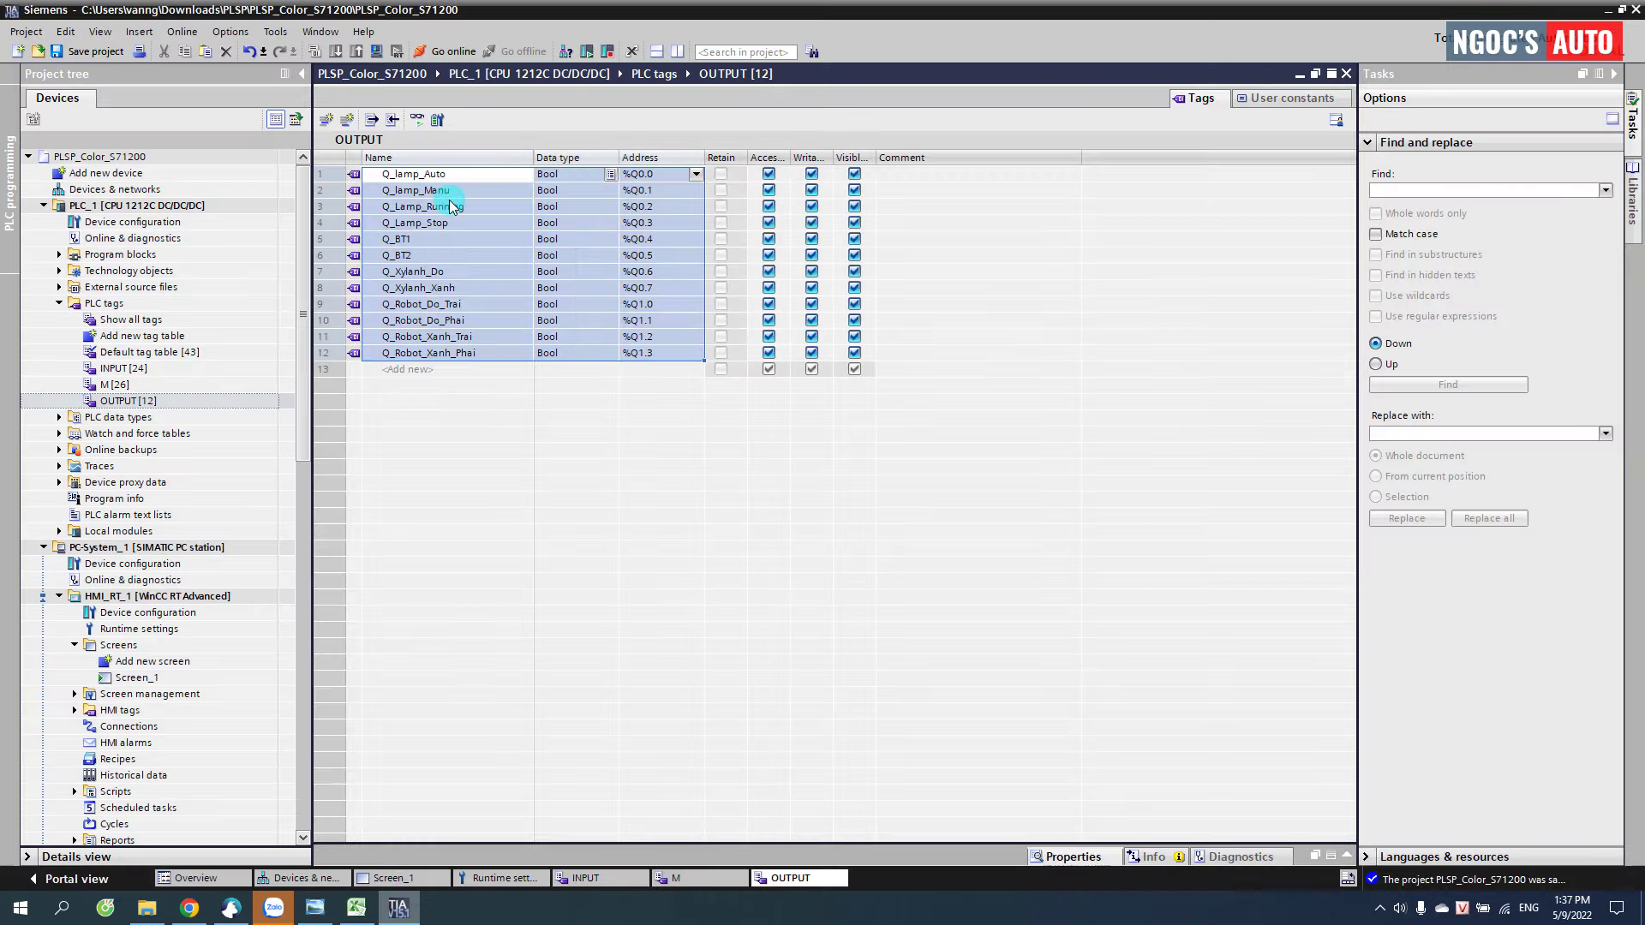
- Copy the descriptions of Q_lamp_Auto through Q_Robot_Xanh_Phai from Excel into the OUTPUT table's Comment column, overwriting the object properties
key("alt+Tab")
left_click_drag(402, 191, 456, 407)
key("ctrl+c")
left_click(398, 908)
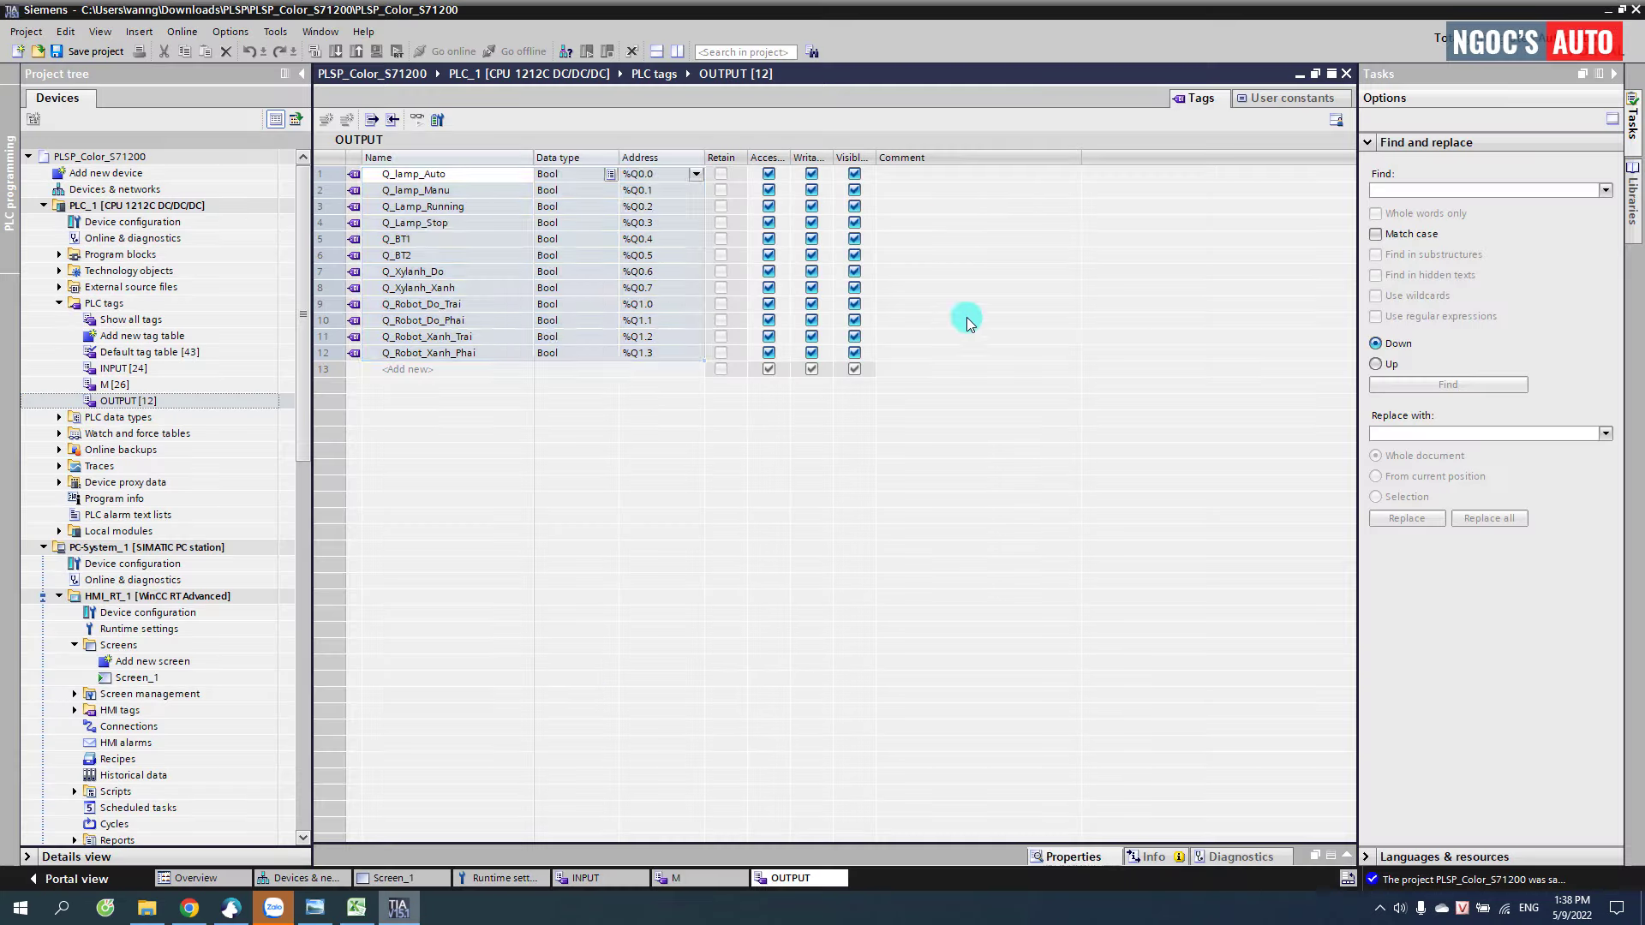
left_click(949, 178)
key("ctrl+v")
left_click(920, 507)
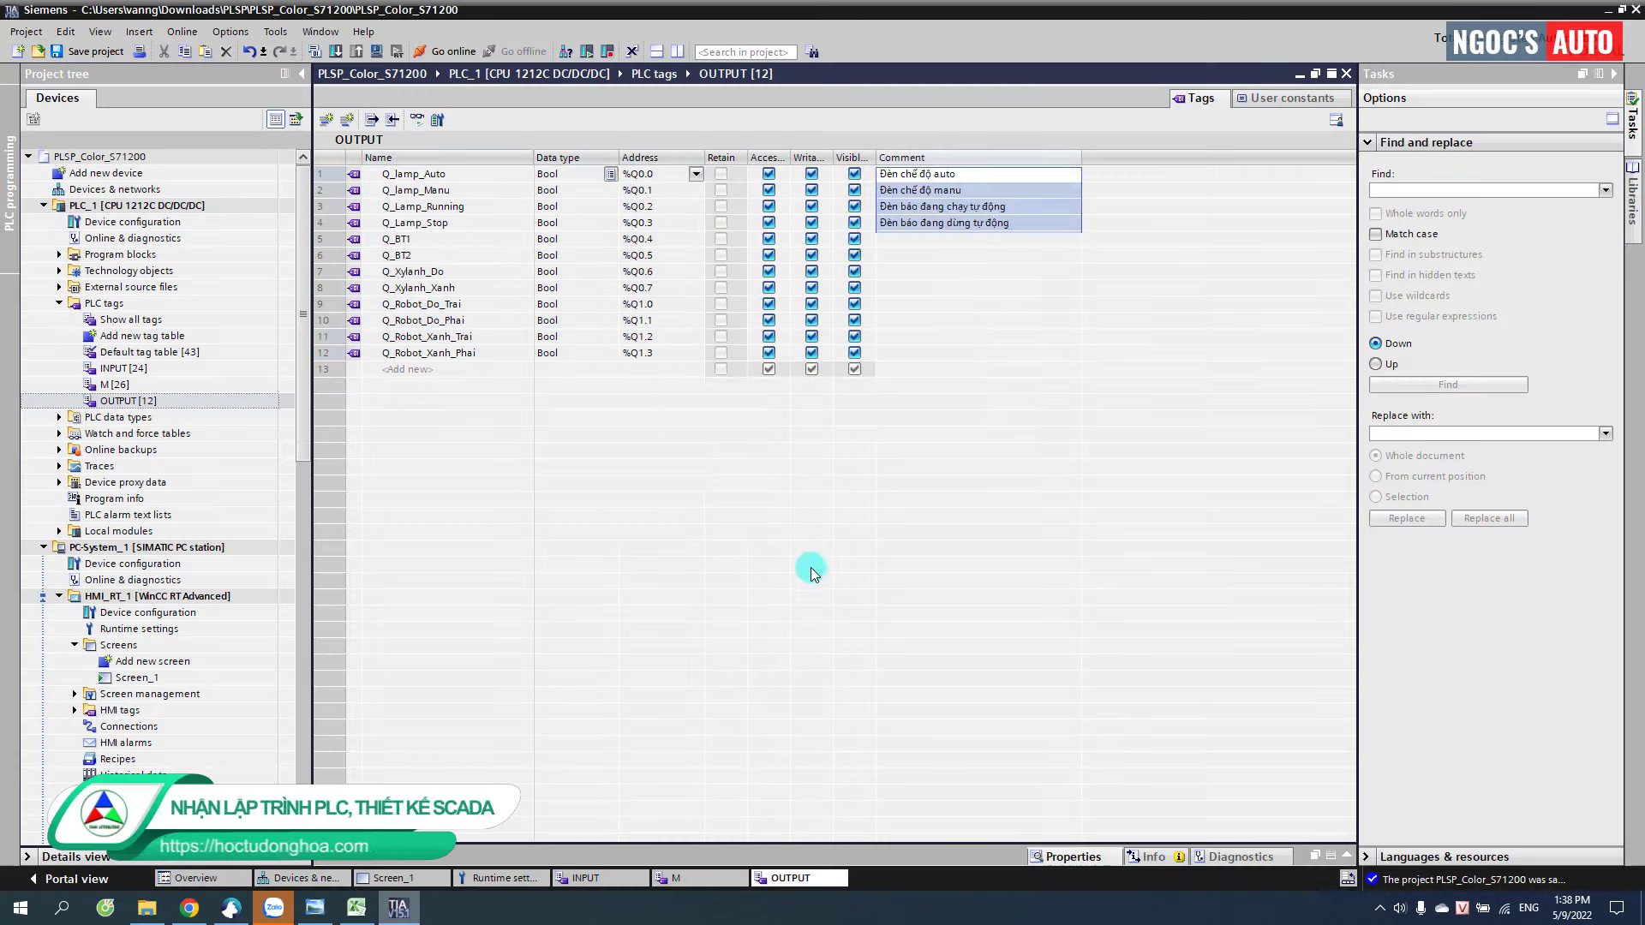
- Copy the Q_Auto and Q_Manu tag names, types and addresses from Excel into a new PLC tag table named TRUNG GIAN OUTPUT
left_click(356, 908)
left_click_drag(98, 488, 328, 775)
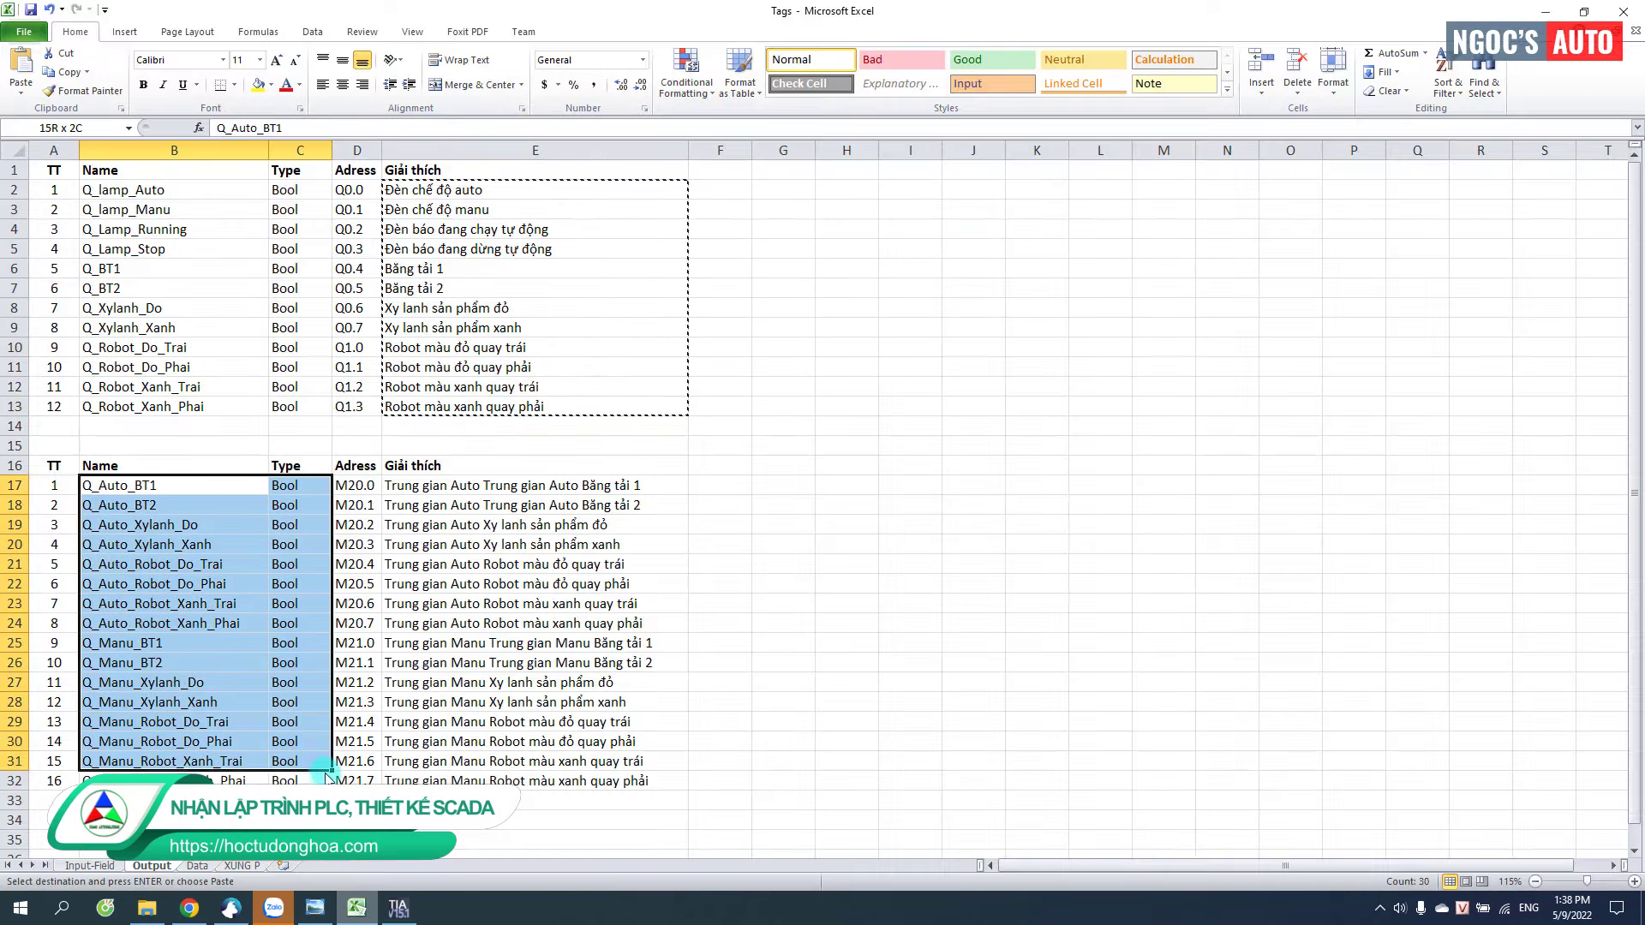
left_click(398, 908)
double_click(142, 335)
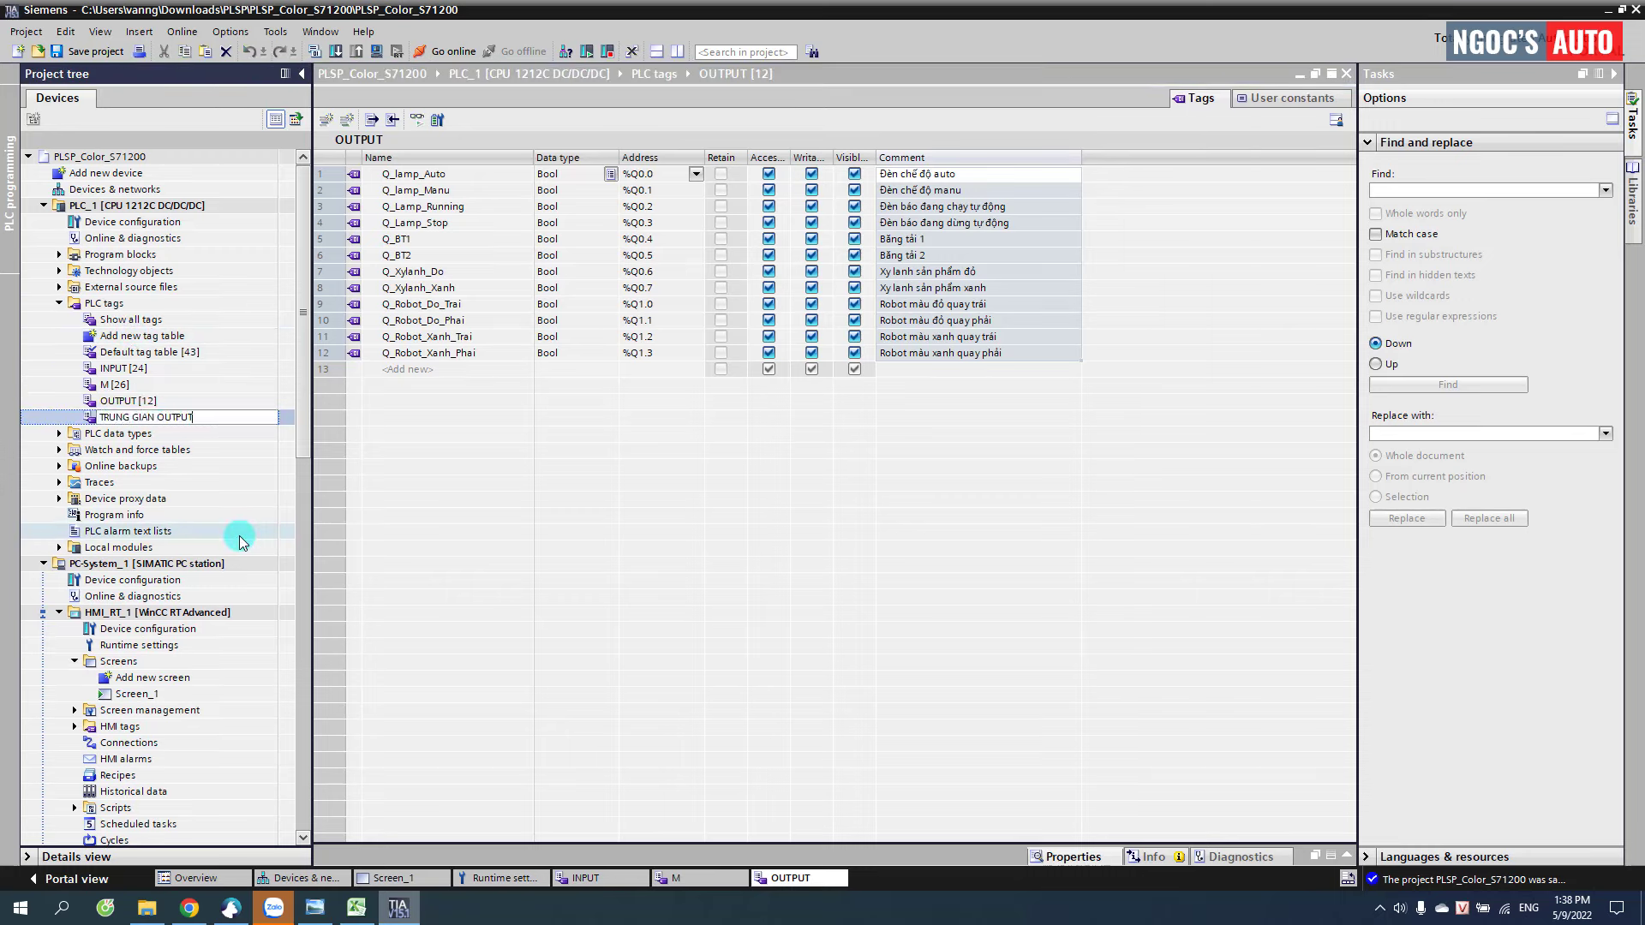
key("Return")
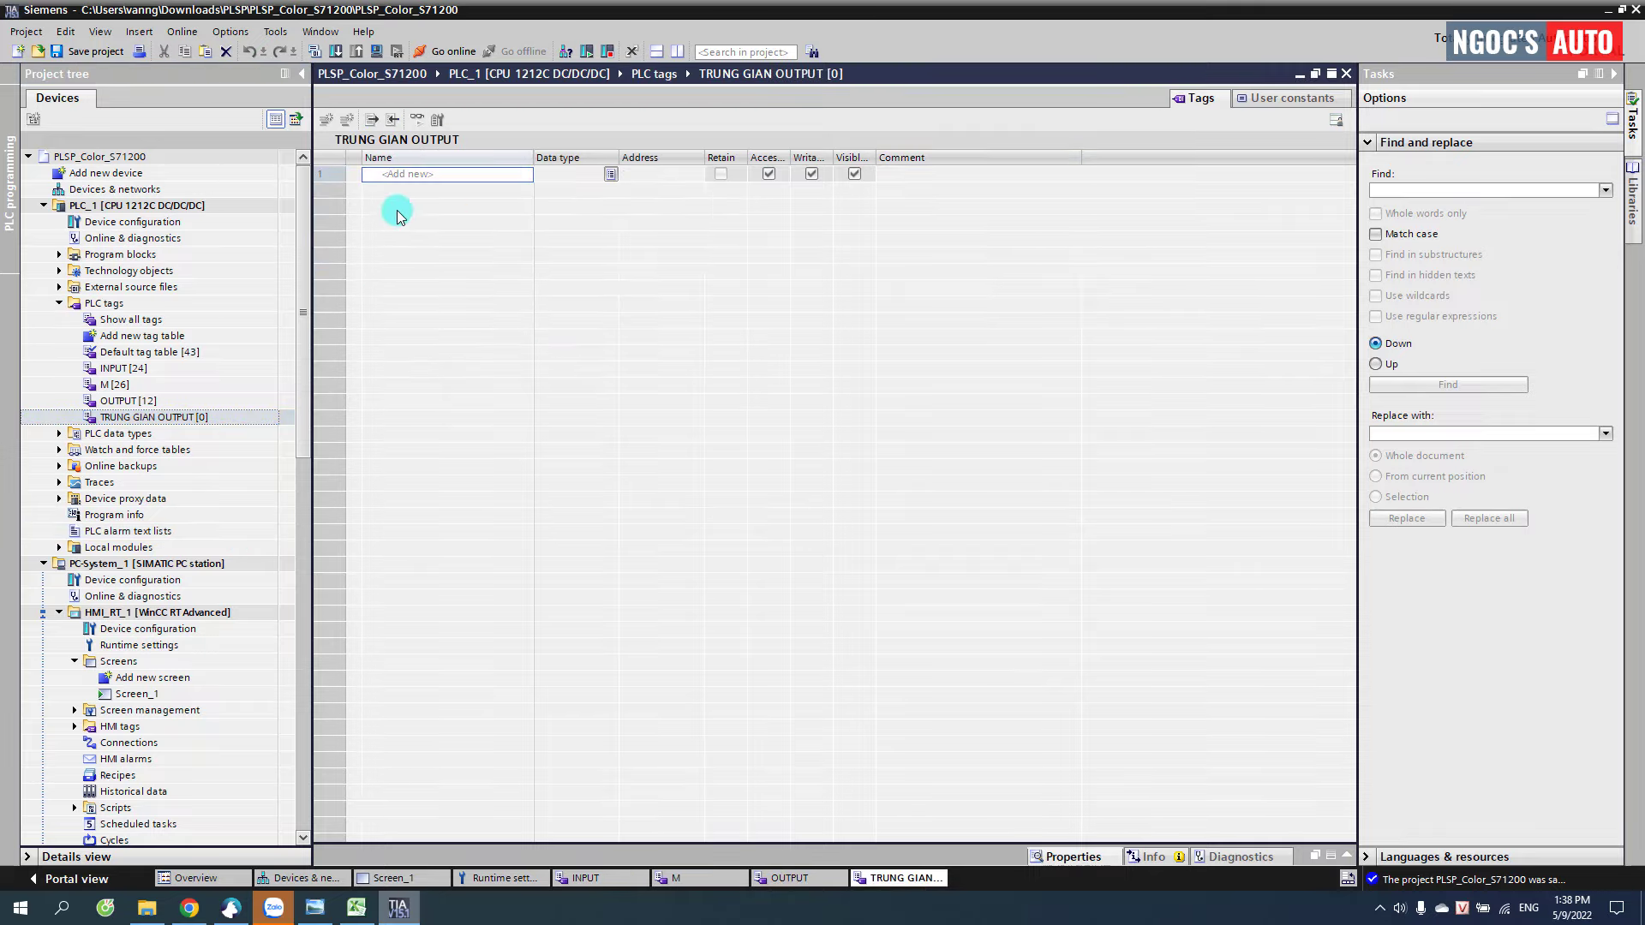
key("ctrl+v")
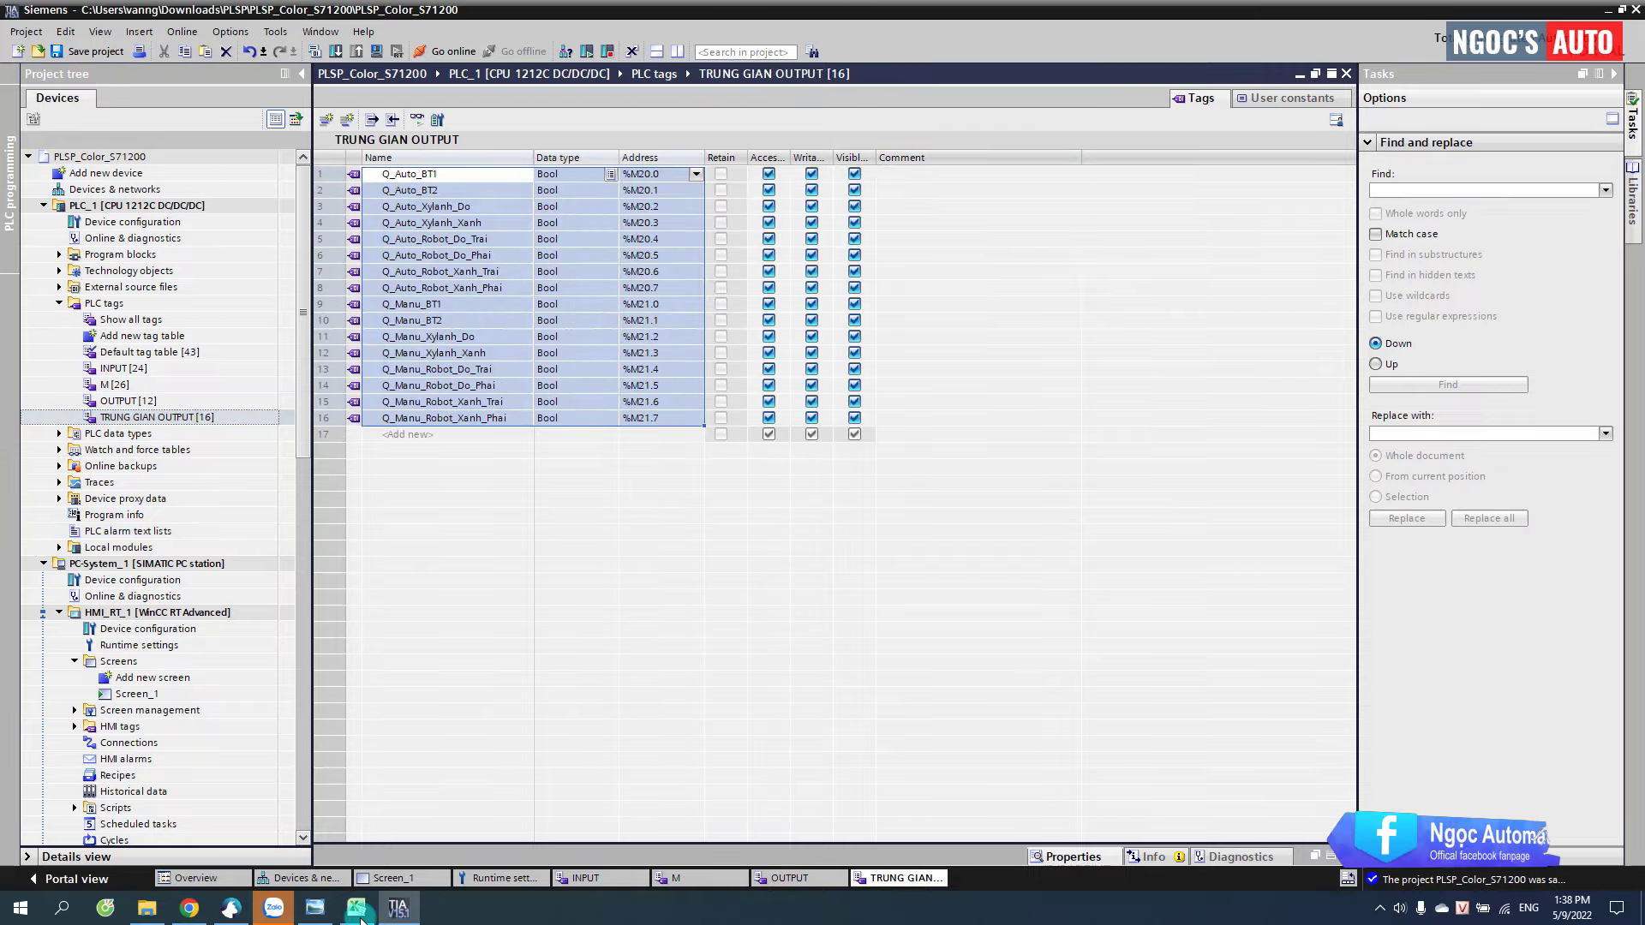
- Copy the Q_Auto and Q_Manu tag descriptions from Excel into the TRUNG GIAN OUTPUT table's Comment column, overwriting the object properties
left_click(358, 908)
left_click_drag(420, 486, 514, 780)
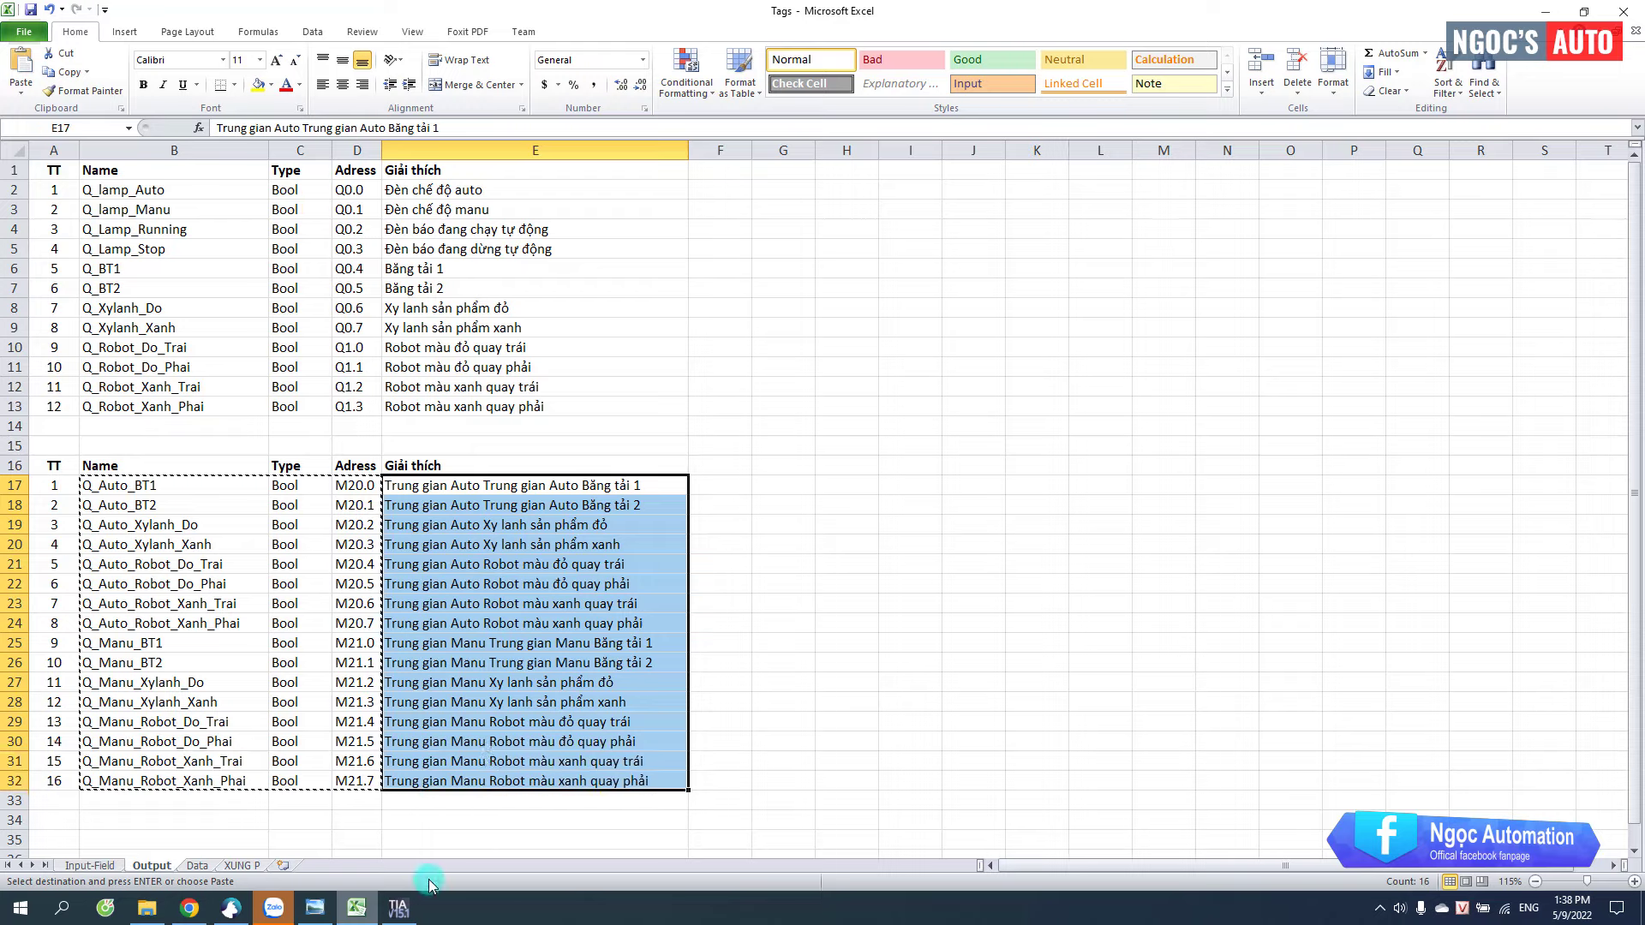
left_click(398, 908)
left_click(957, 175)
key("ctrl+v")
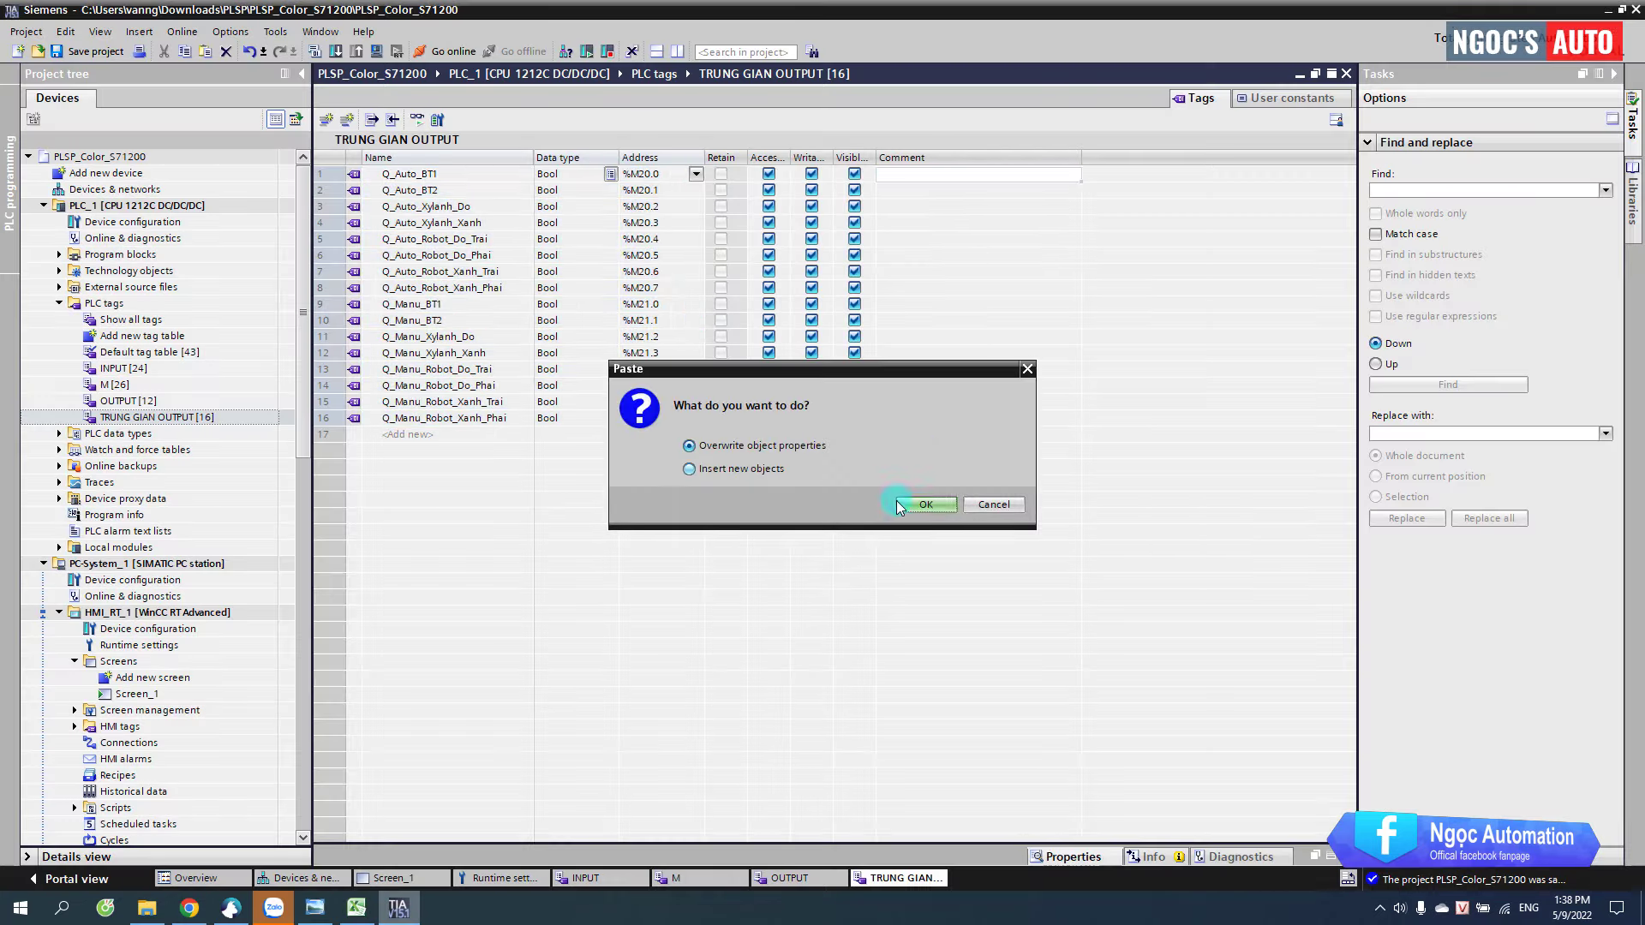
left_click(921, 503)
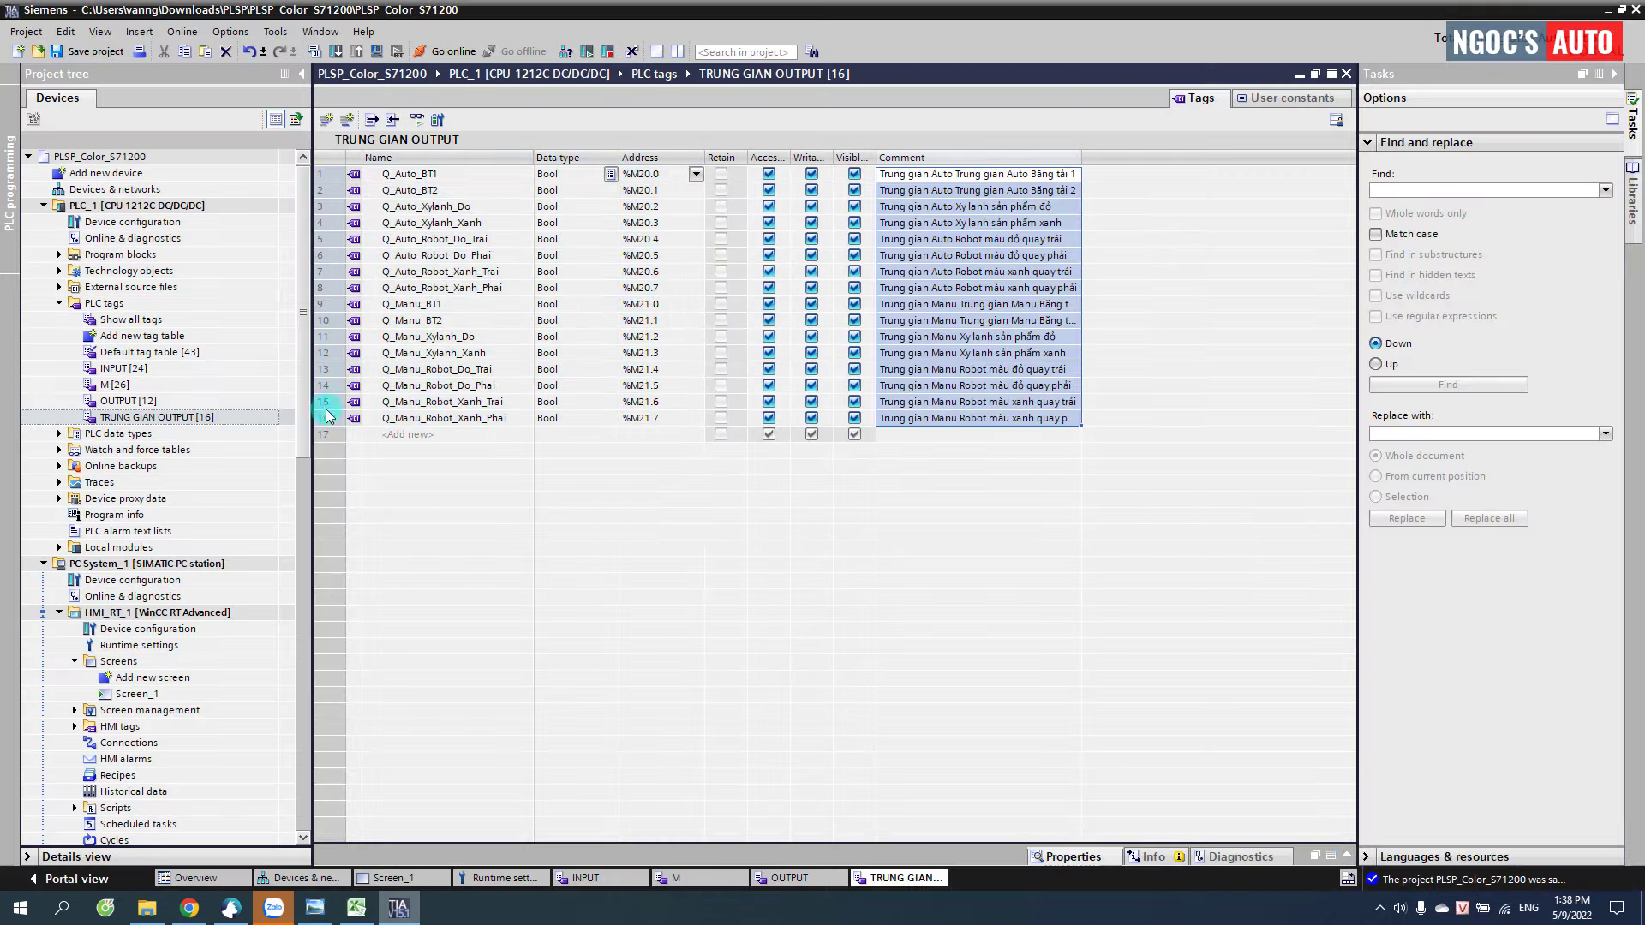
- Add another PLC tag table under PLC_1 and name it XUNG P
double_click(137, 341)
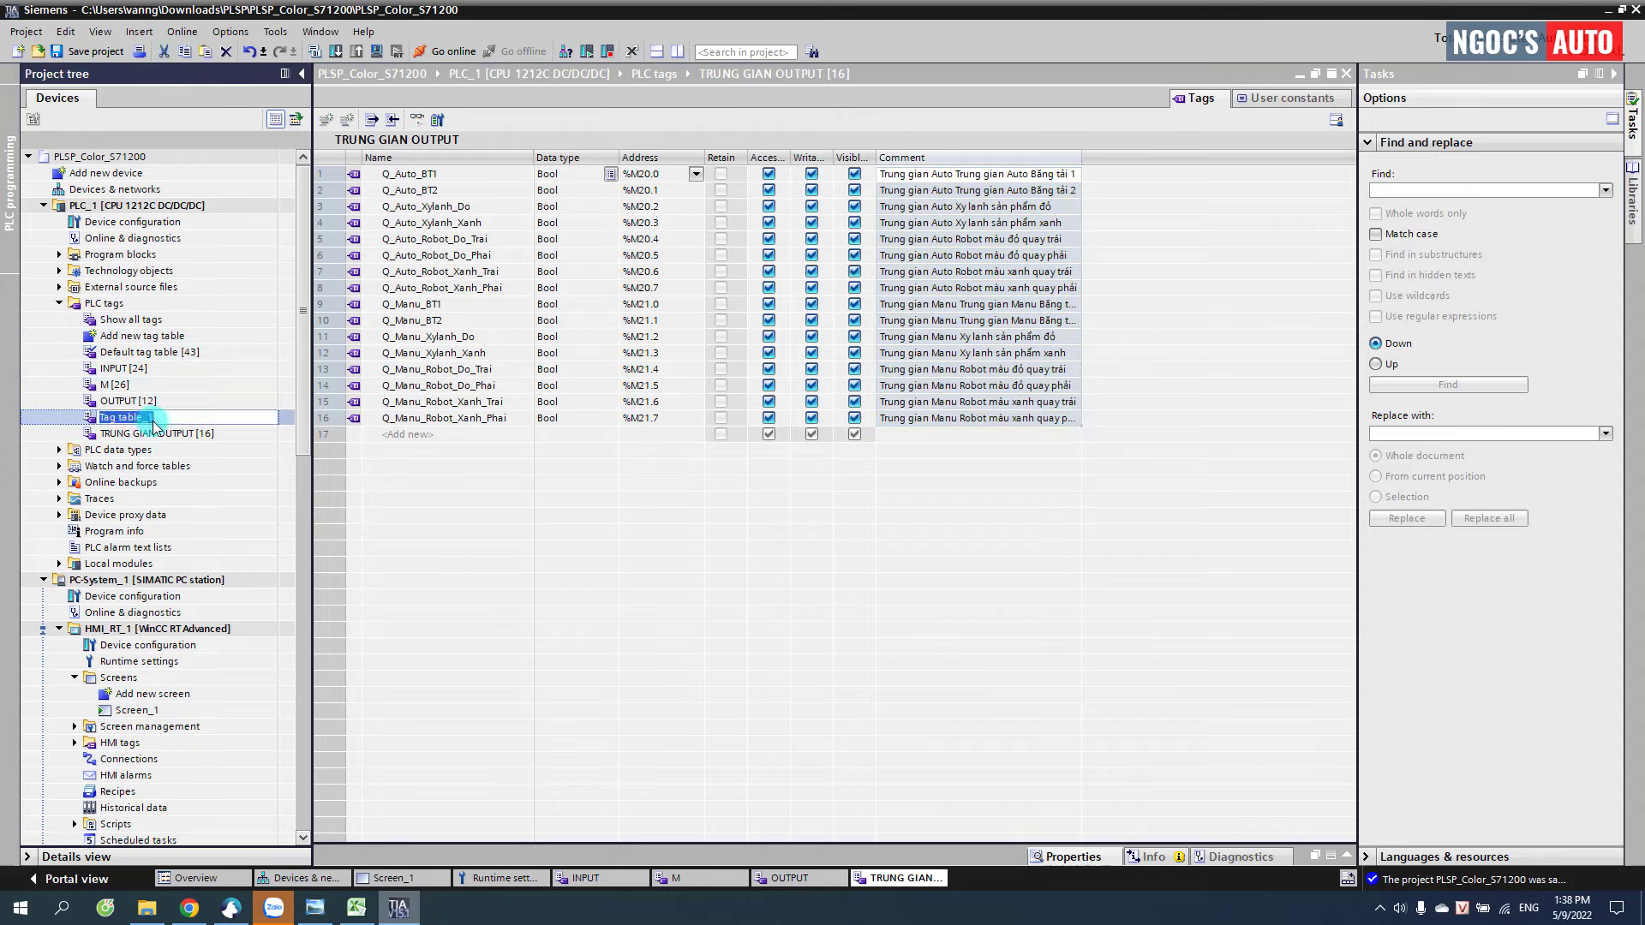
type("XUNG P")
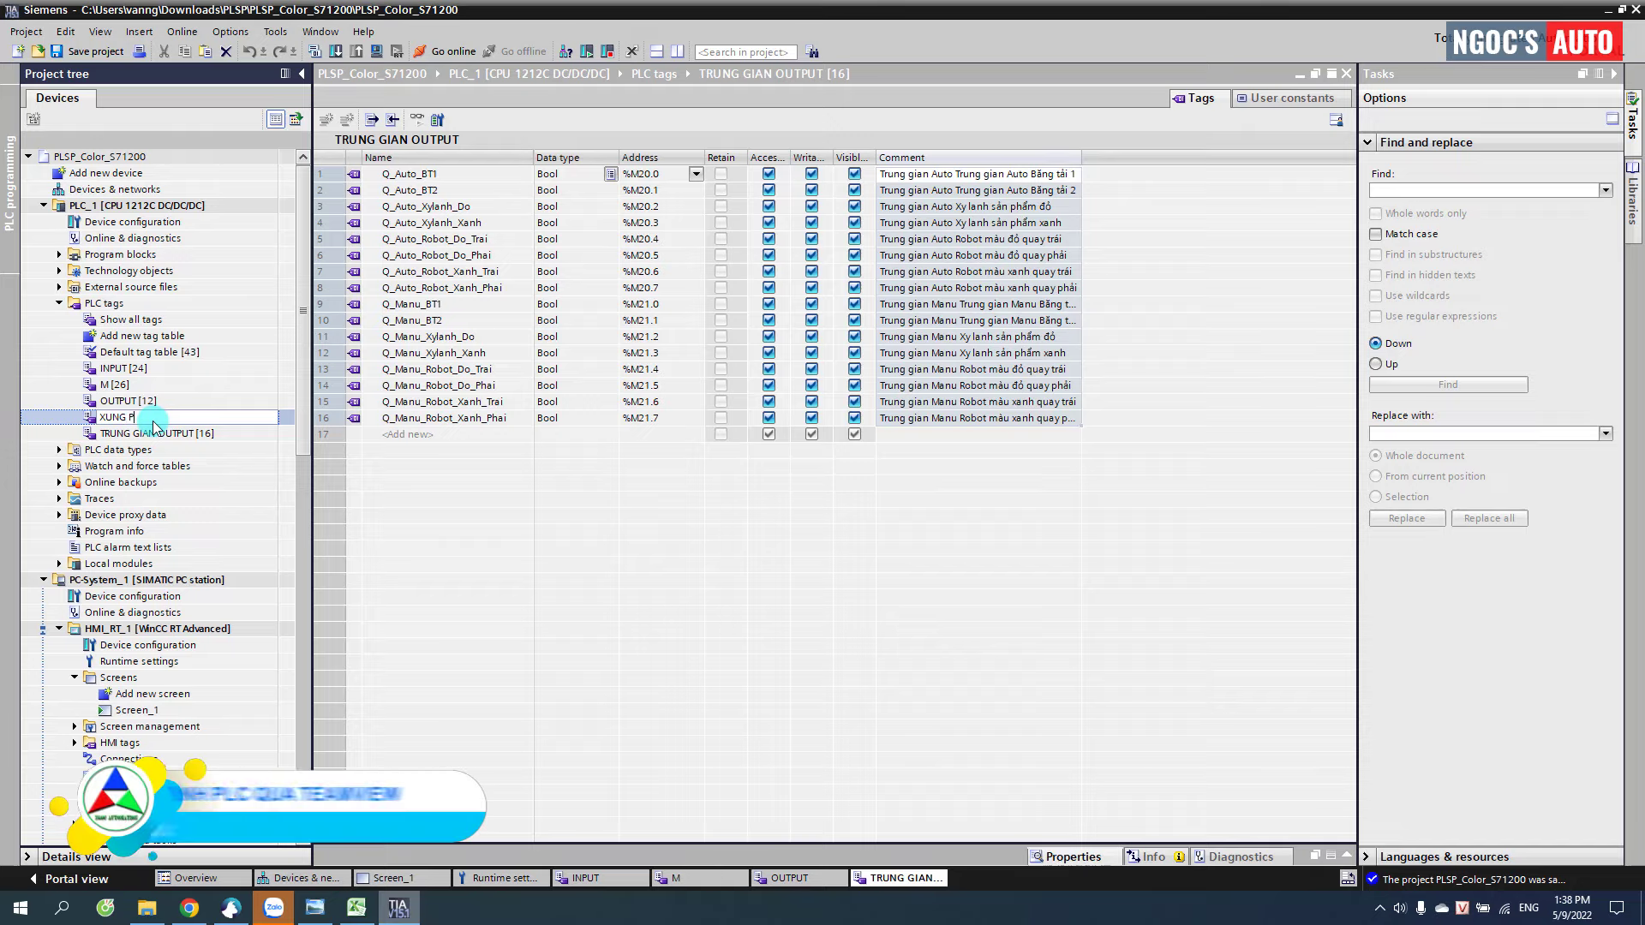
key("Return")
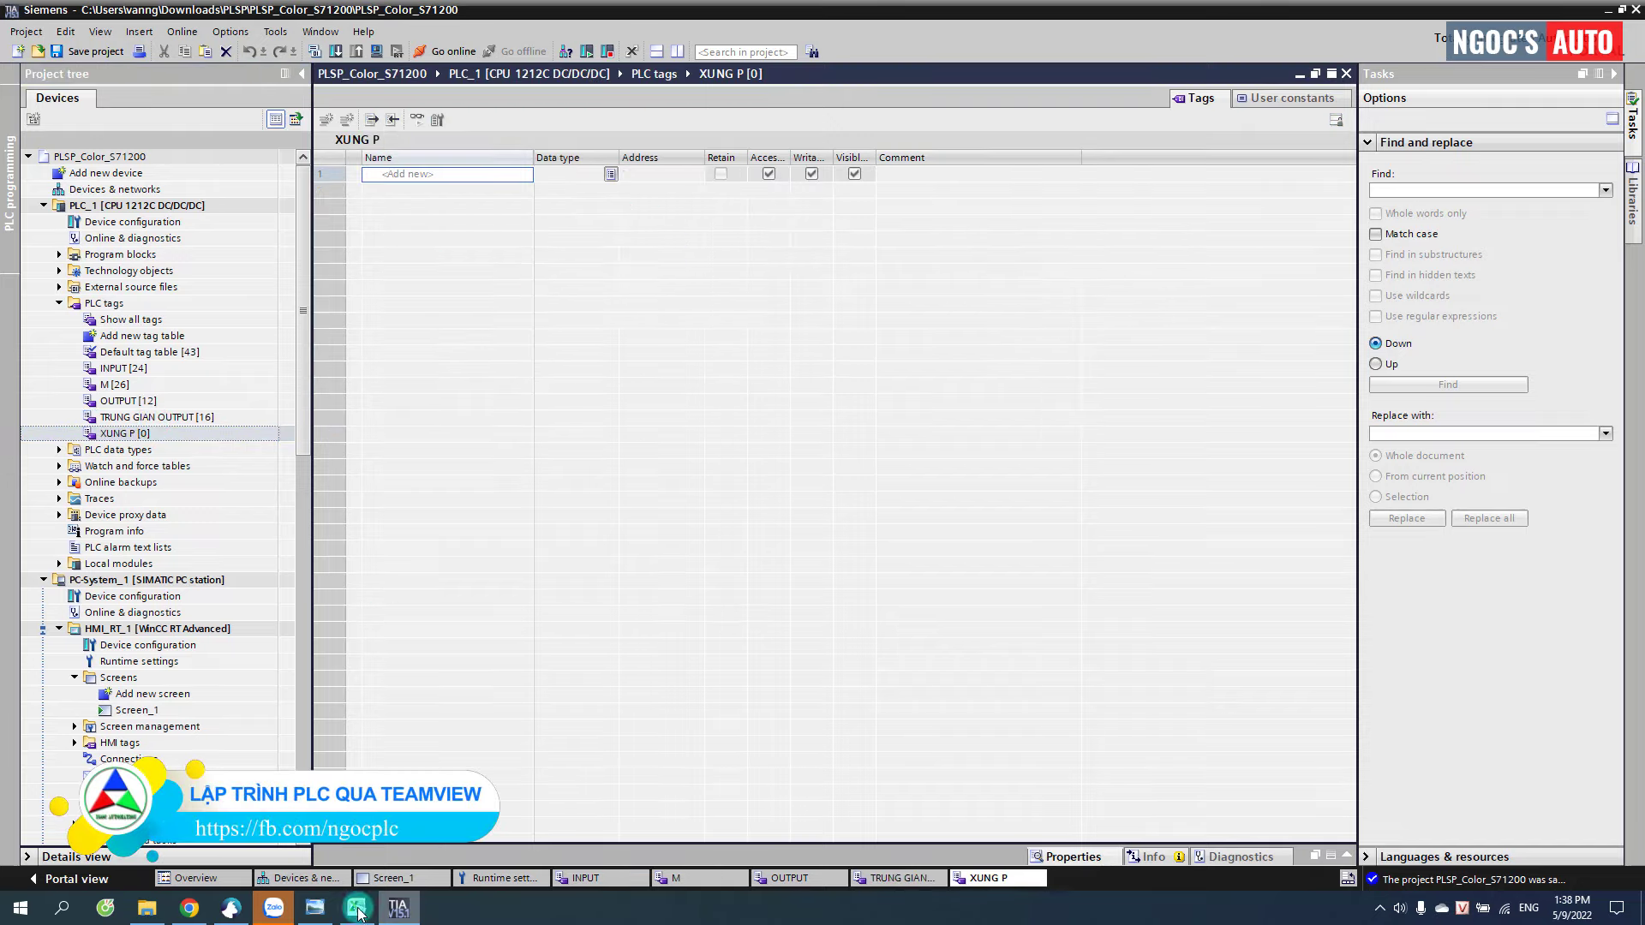
- Copy the names, types and addresses of P1 through P30 from the Excel XUNG P sheet into the XUNG P tag table
key("alt+Tab")
left_click(197, 865)
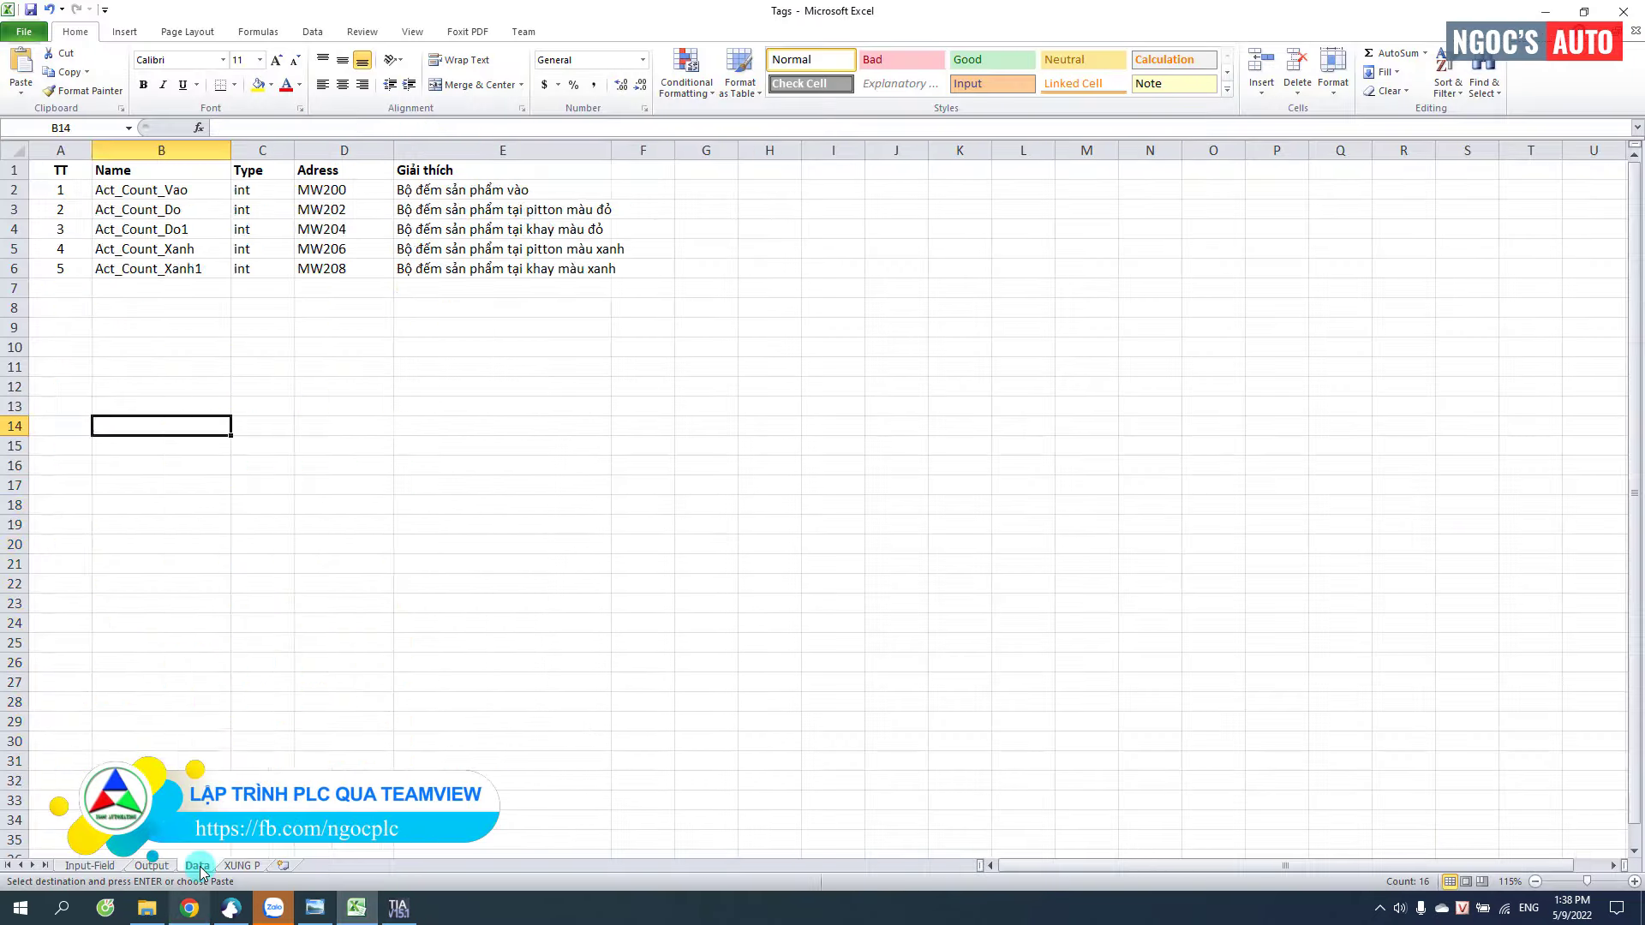
left_click(242, 865)
left_click(135, 194)
left_click_drag(135, 194, 356, 760)
key("ctrl+c")
left_click(399, 907)
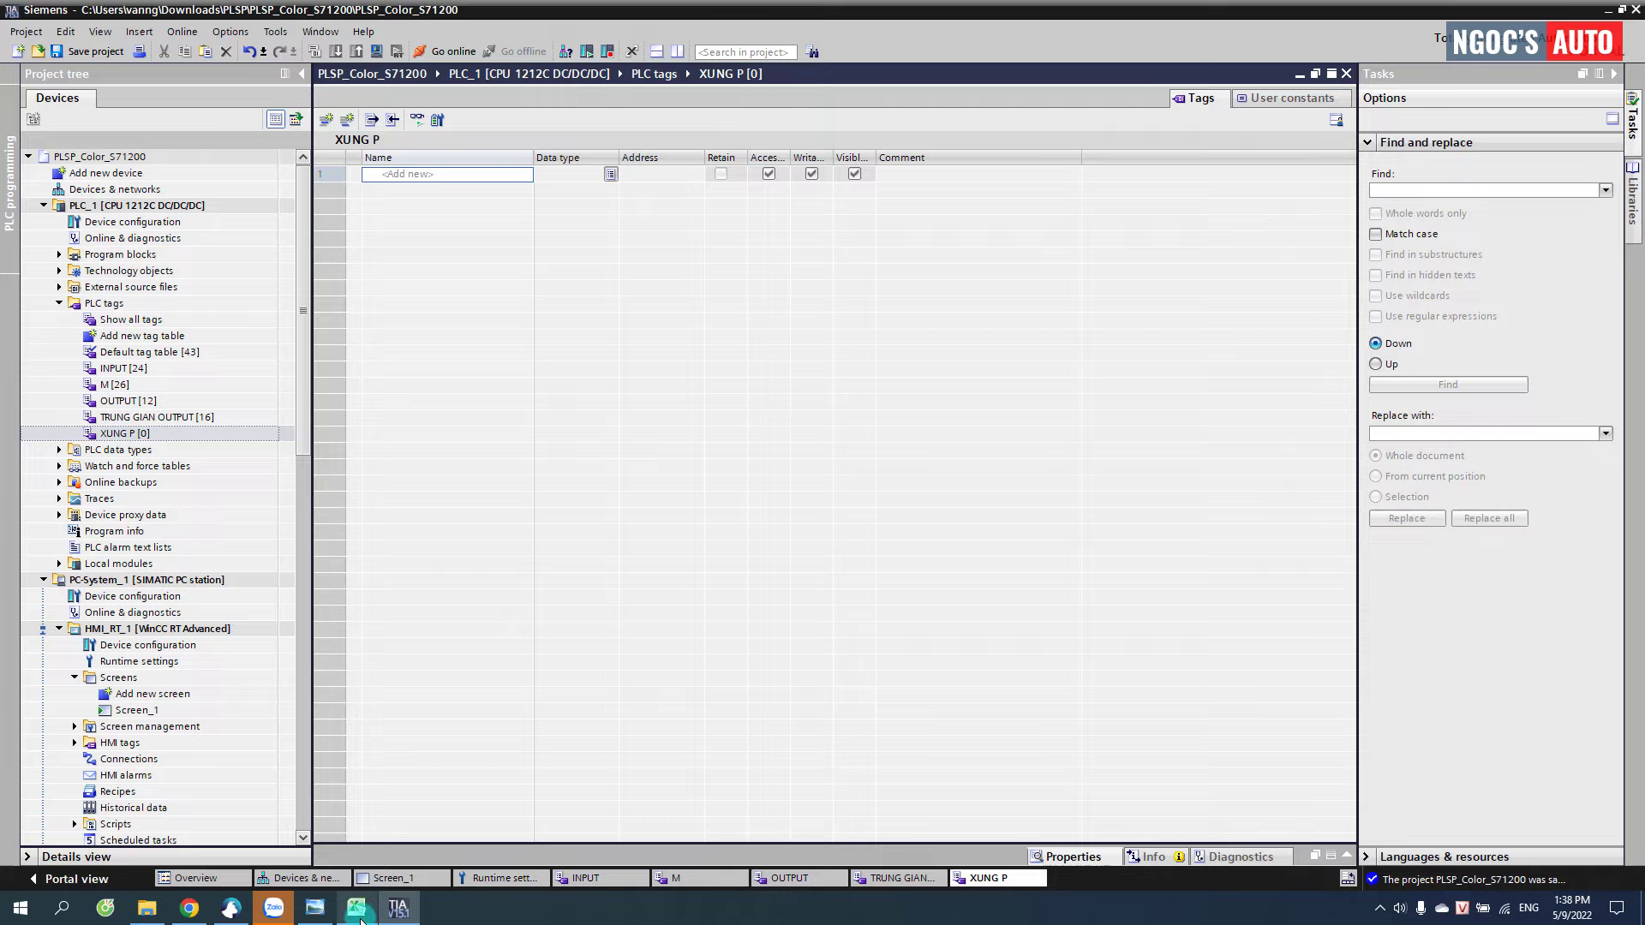
key("ctrl+v")
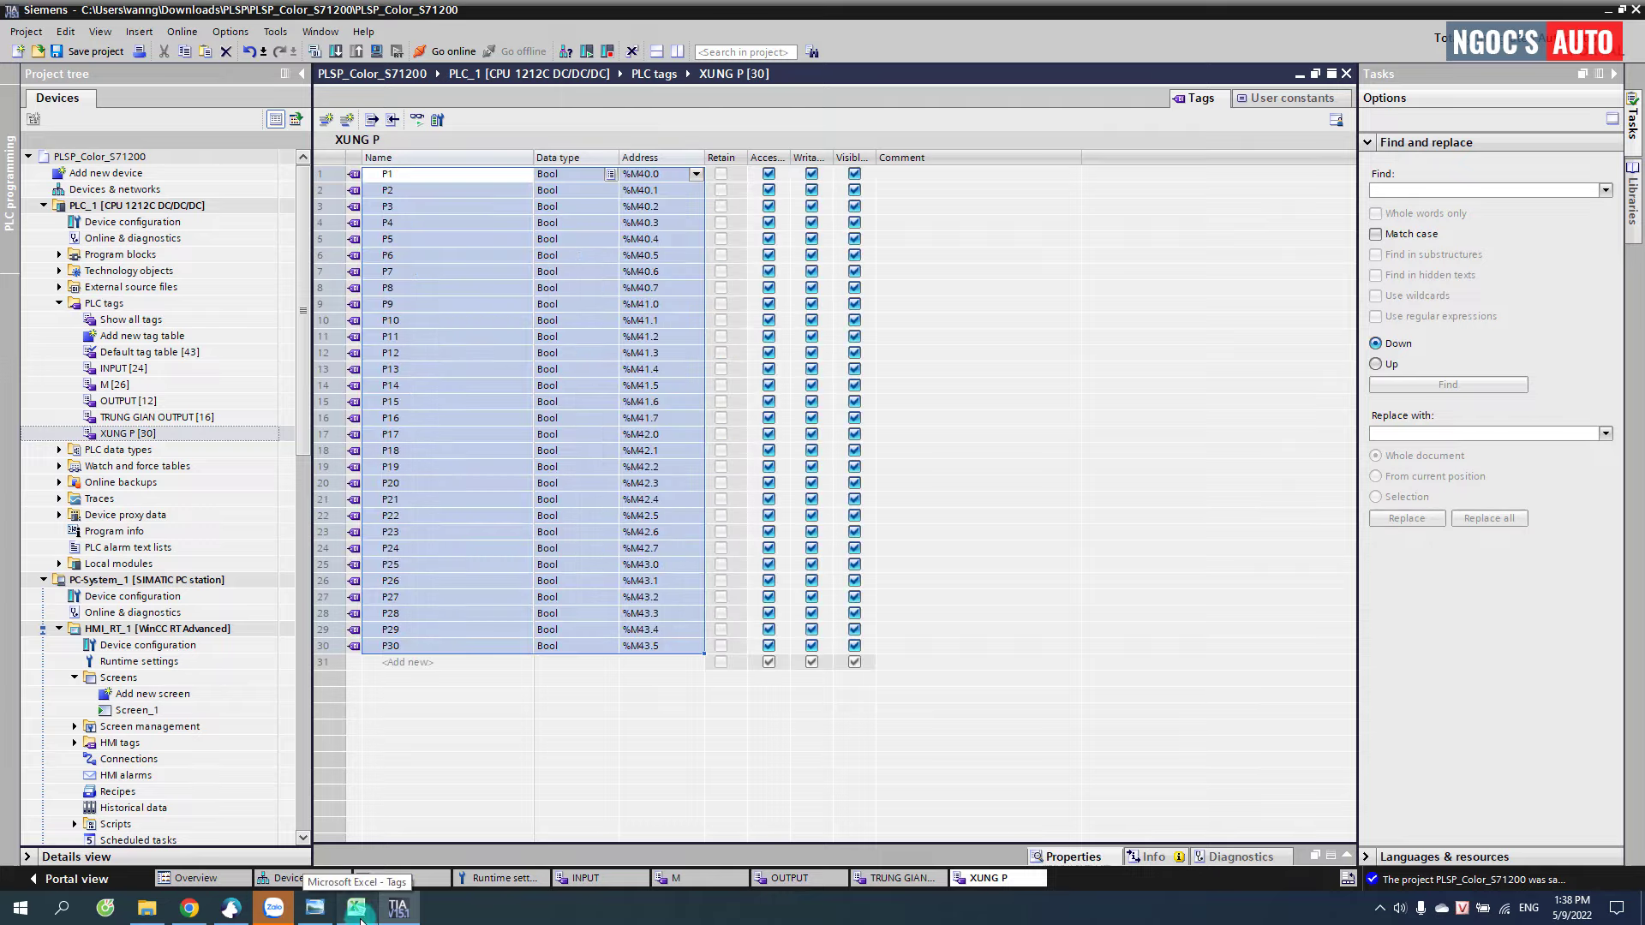
- Copy the descriptions of P1 through P30 from Excel into the XUNG P table's Comment column, overwriting the object properties
left_click(356, 907)
left_click_drag(435, 190, 475, 760)
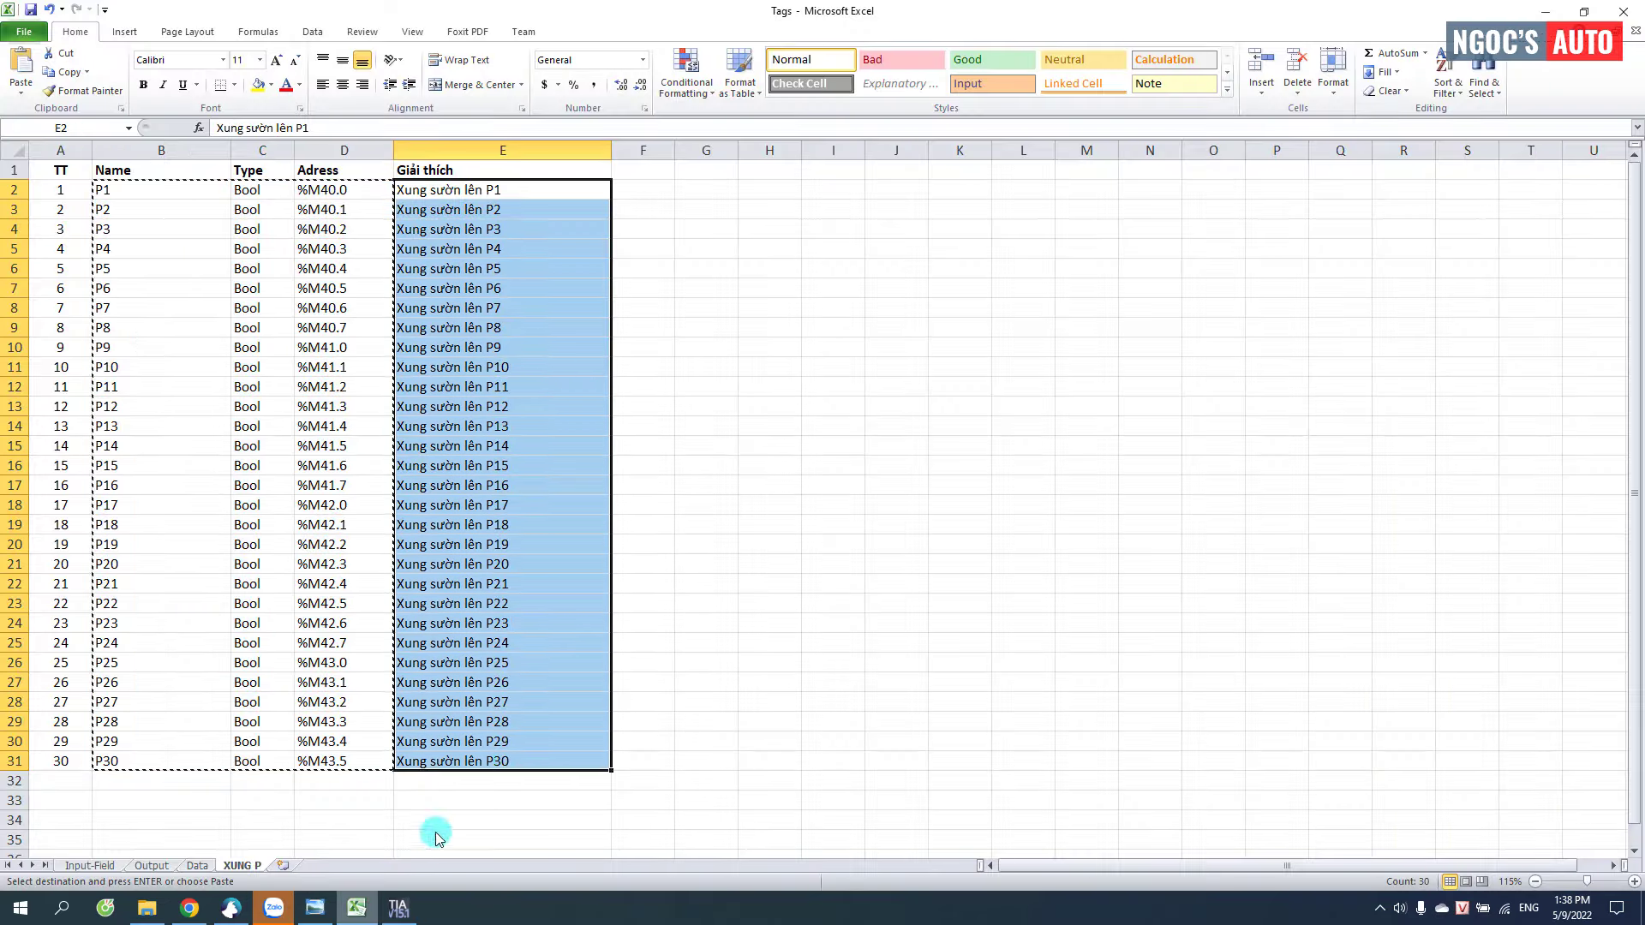
key("ctrl+c")
left_click(398, 907)
left_click(928, 175)
key("ctrl+v")
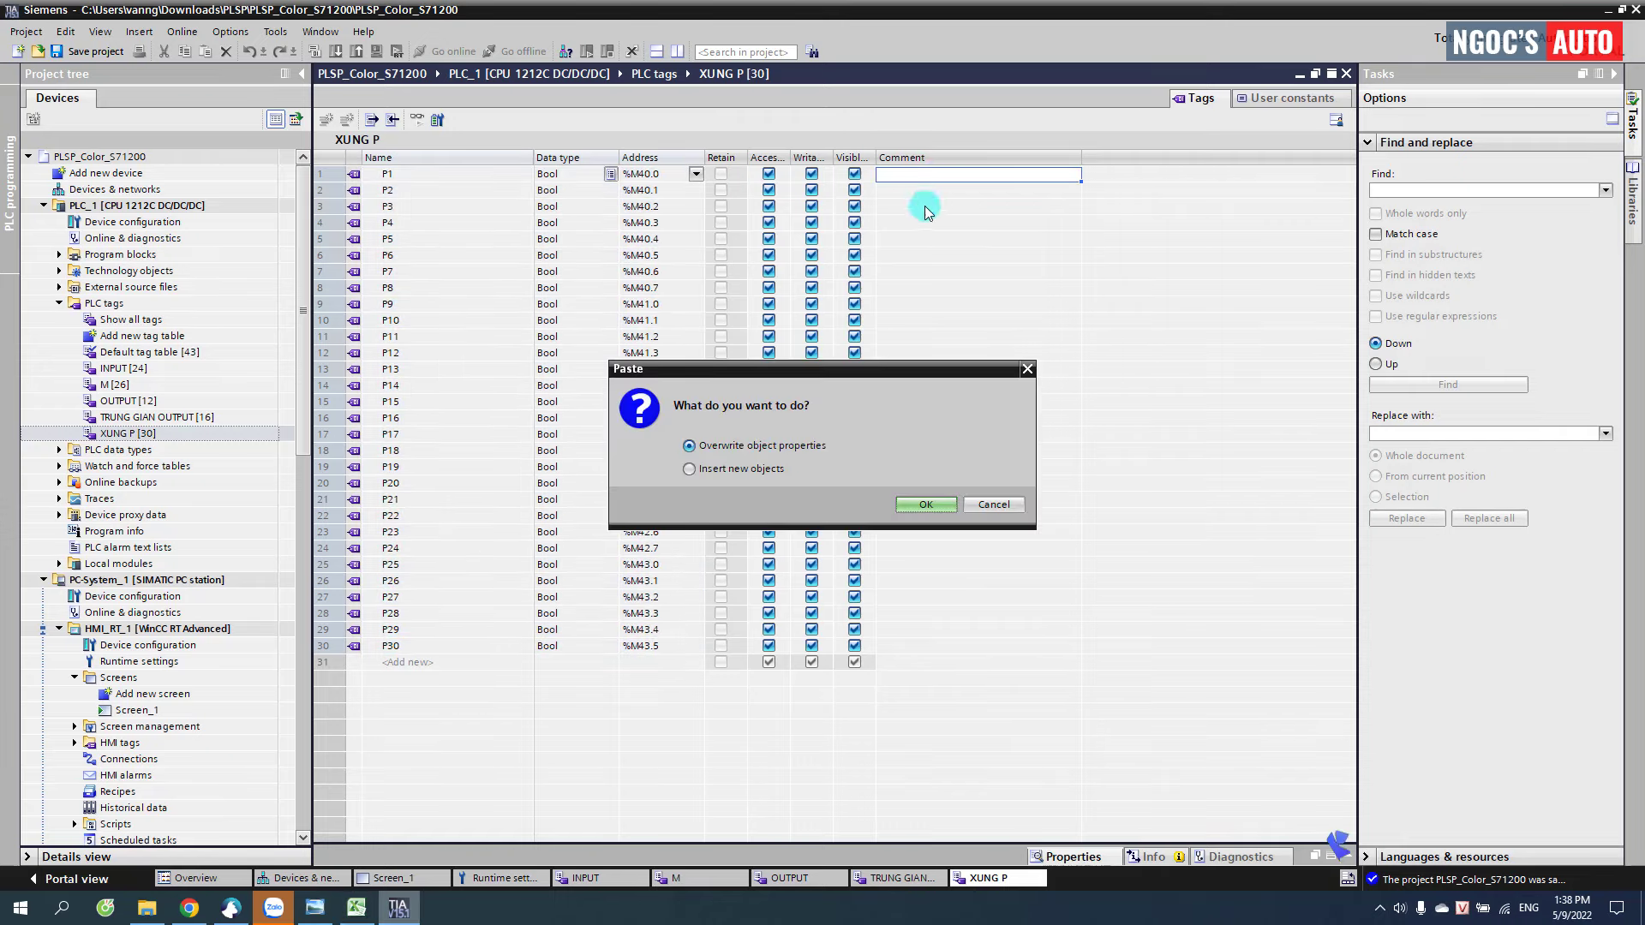
left_click(926, 503)
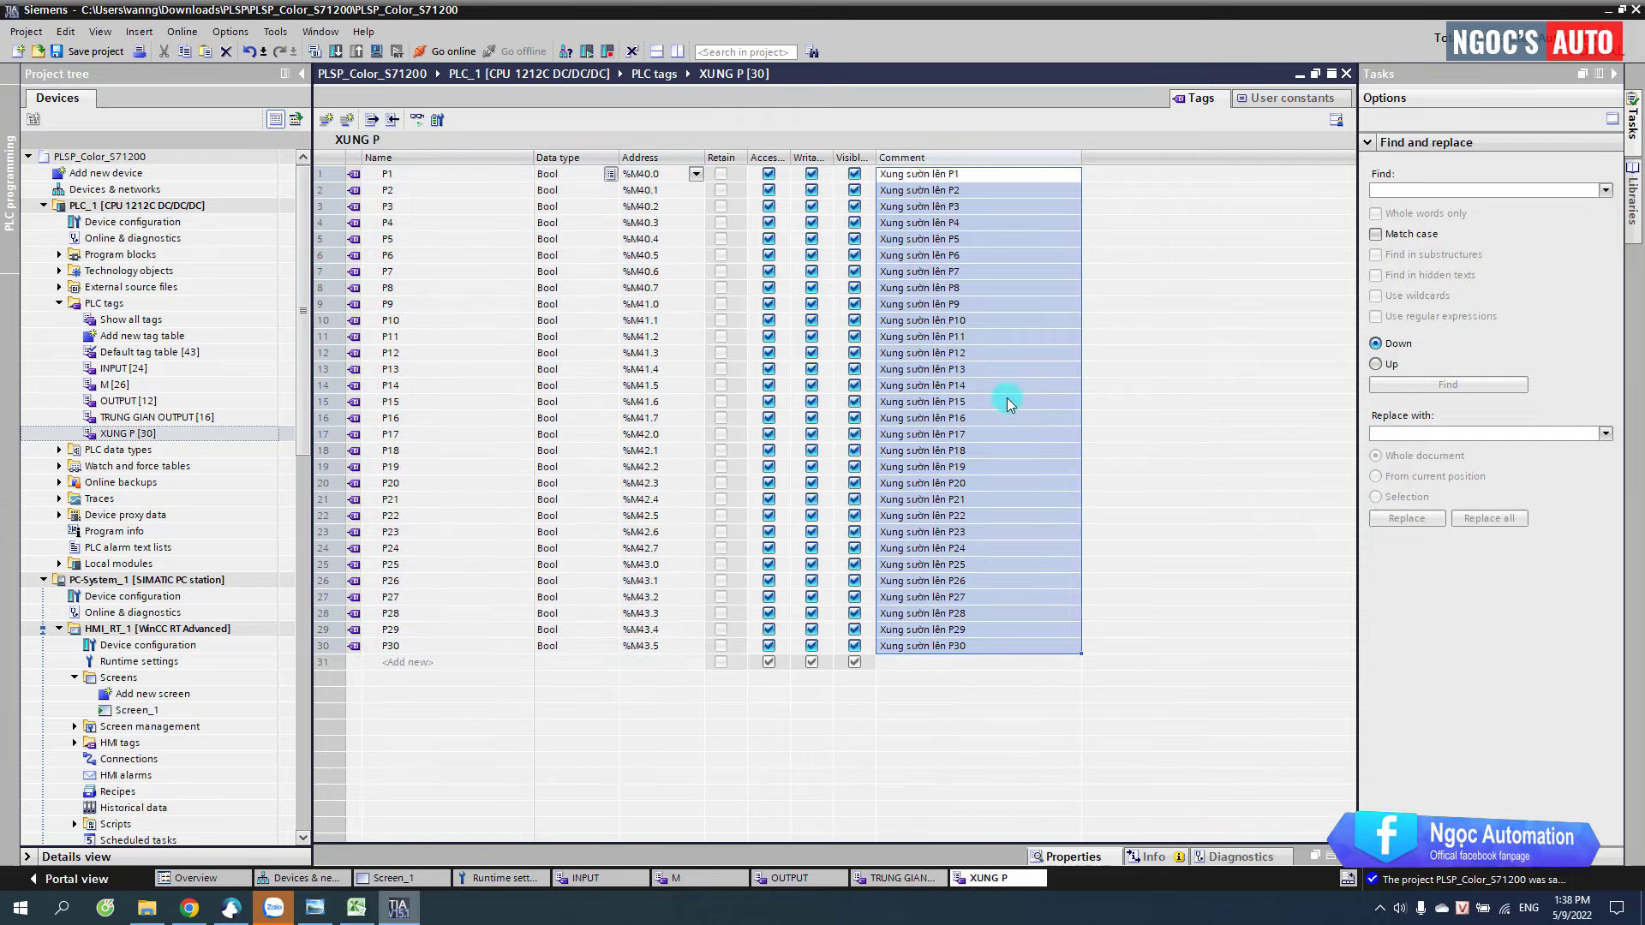
- Add another PLC tag table under PLC_1 and name it DU LIEU
double_click(141, 335)
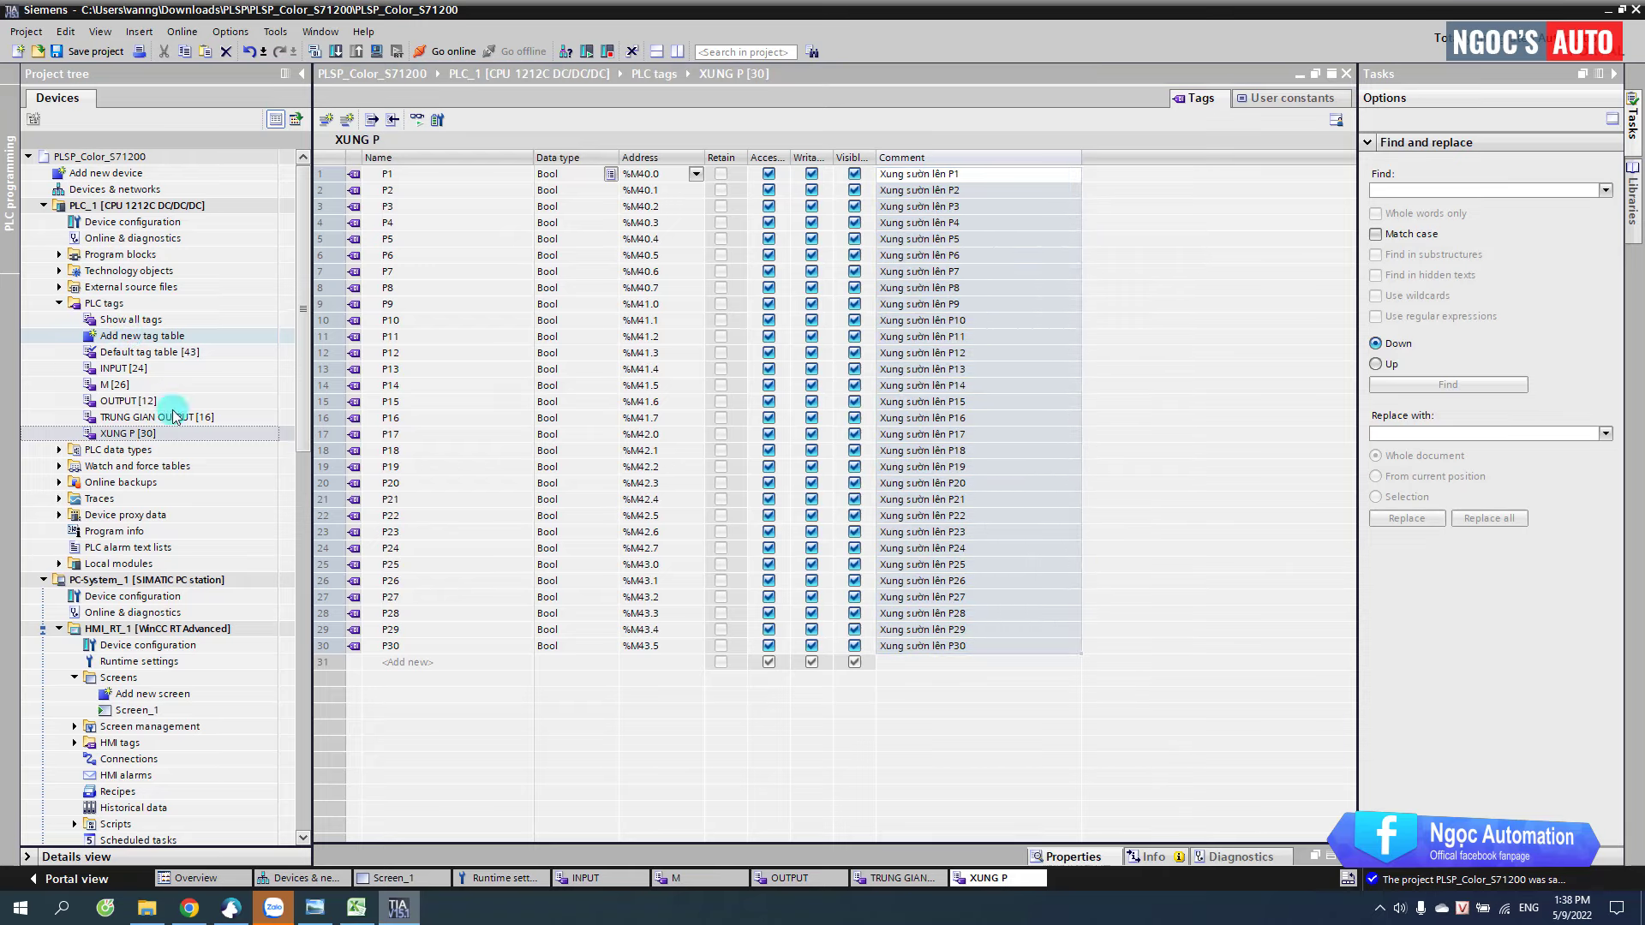
type("DU LIEU")
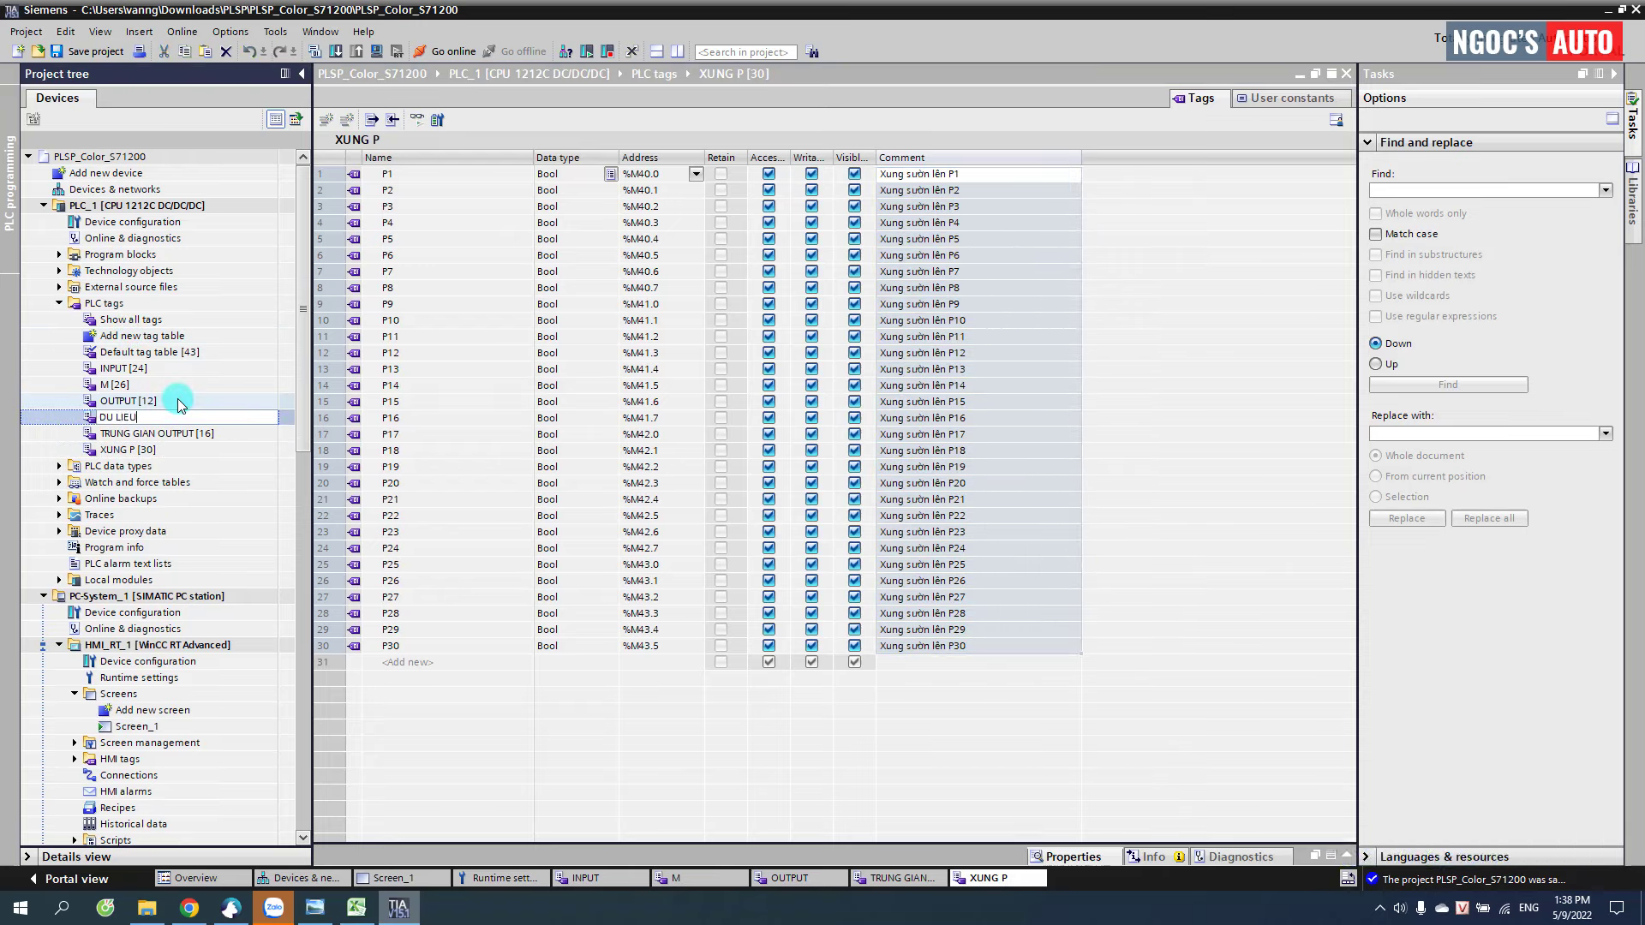
key("Return")
key("Return")
- Copy the names, types and addresses of Act_Count_Vao through Act_Count_Xanh1 from the Excel Data sheet into the DU LIEU tag table
left_click(356, 908)
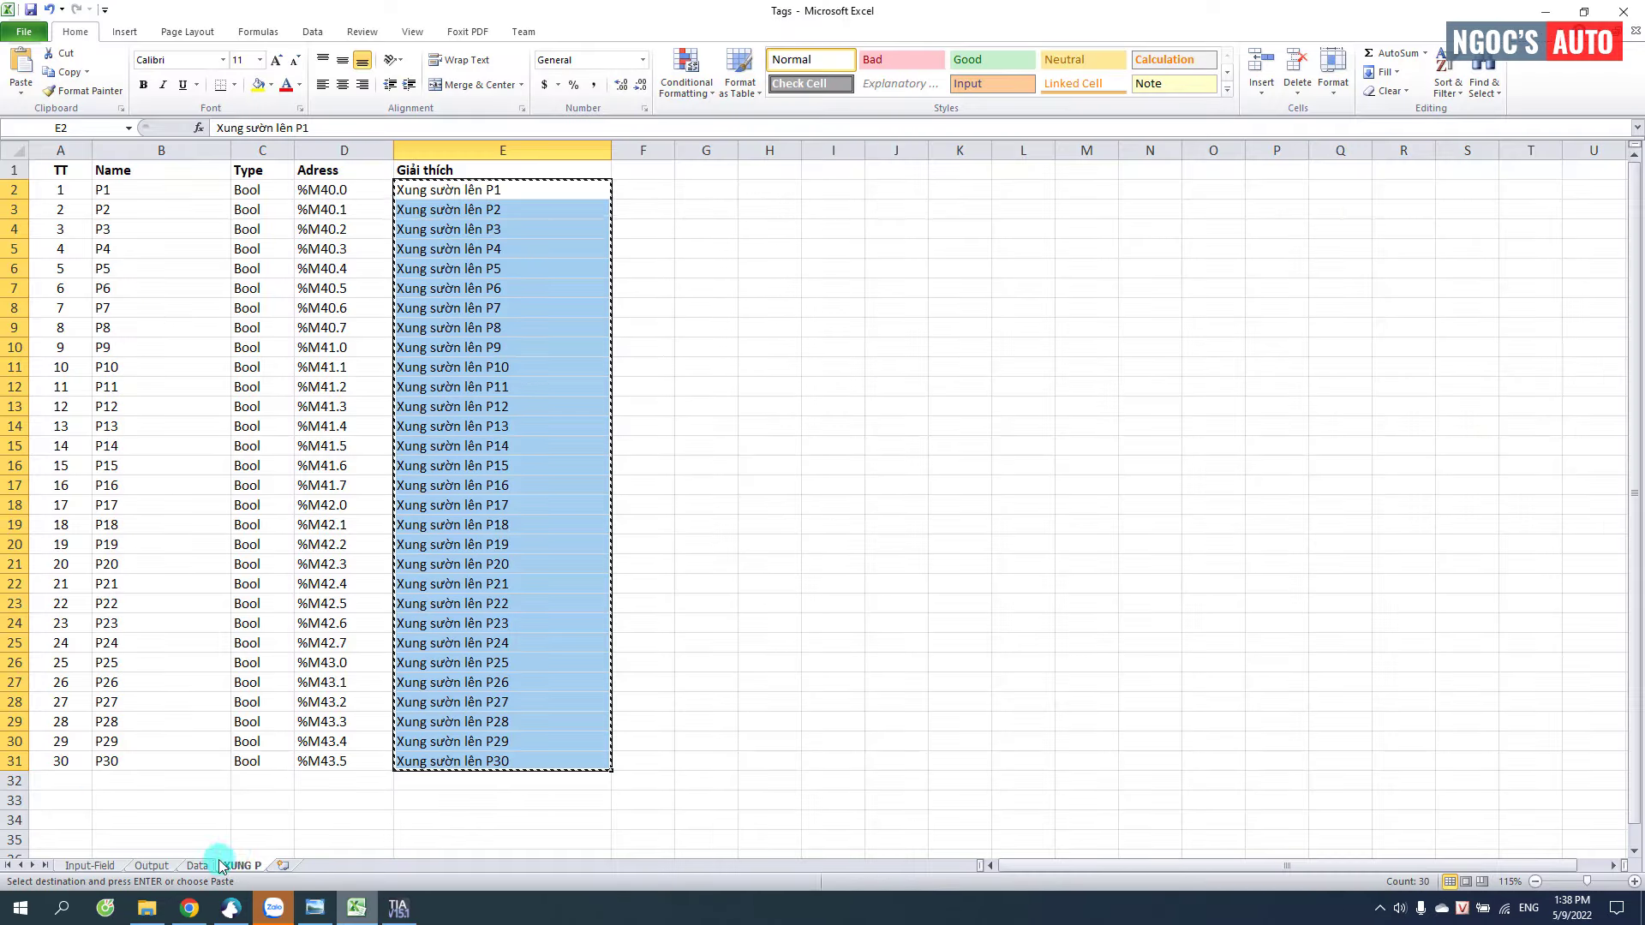
left_click(202, 865)
left_click_drag(137, 190, 334, 266)
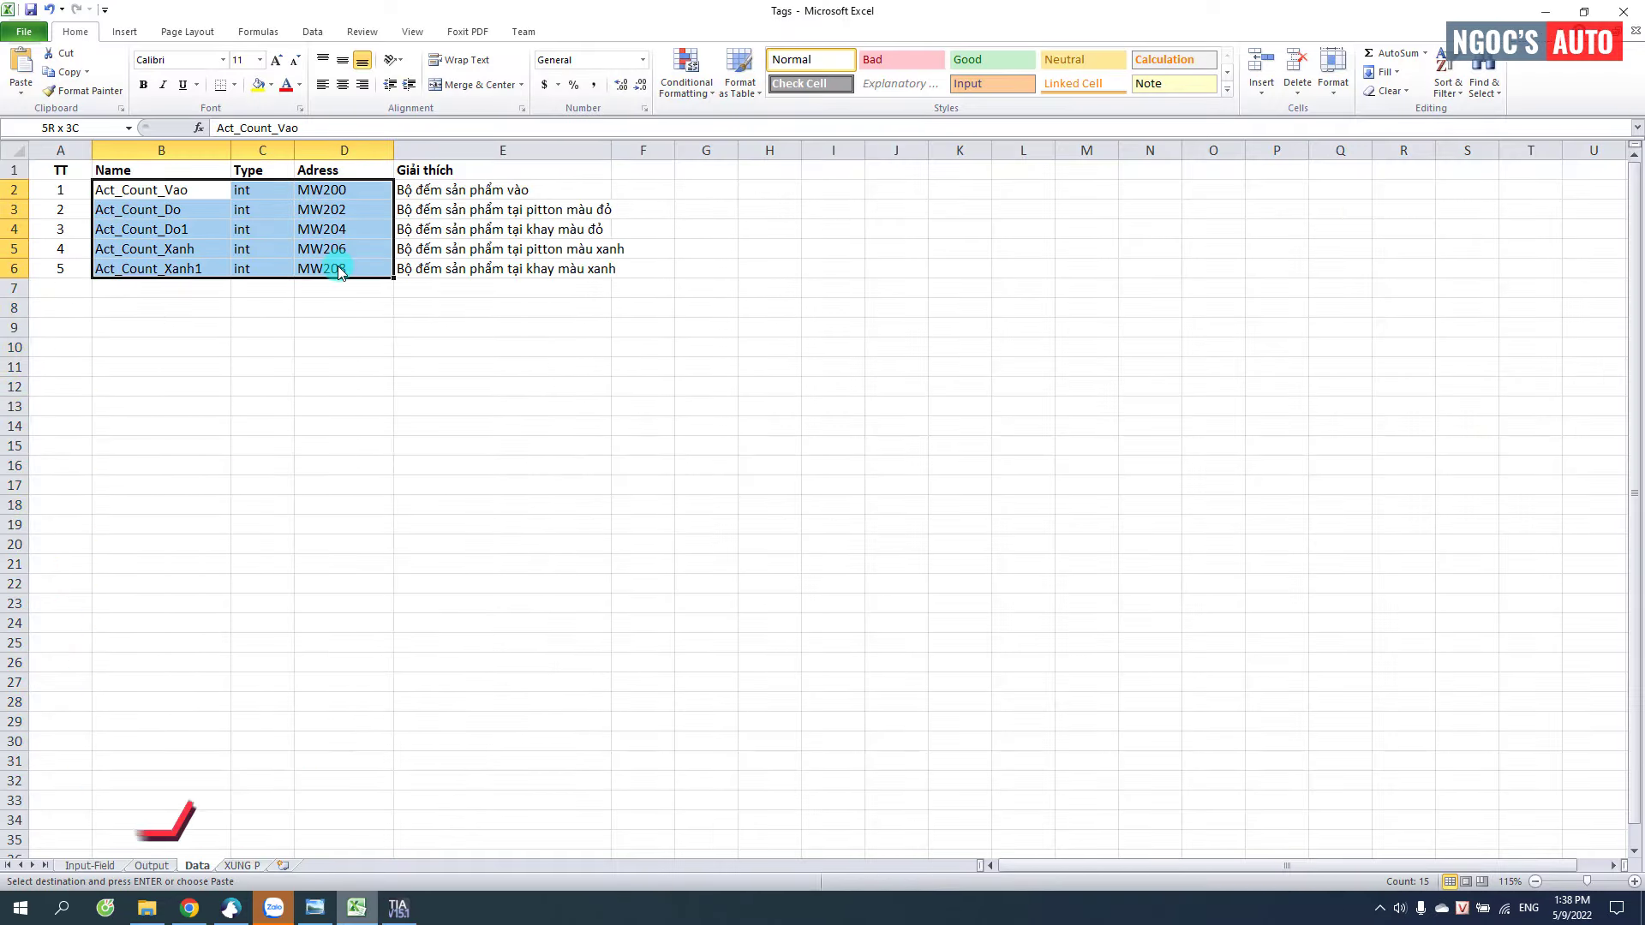
key("ctrl+c")
left_click(399, 908)
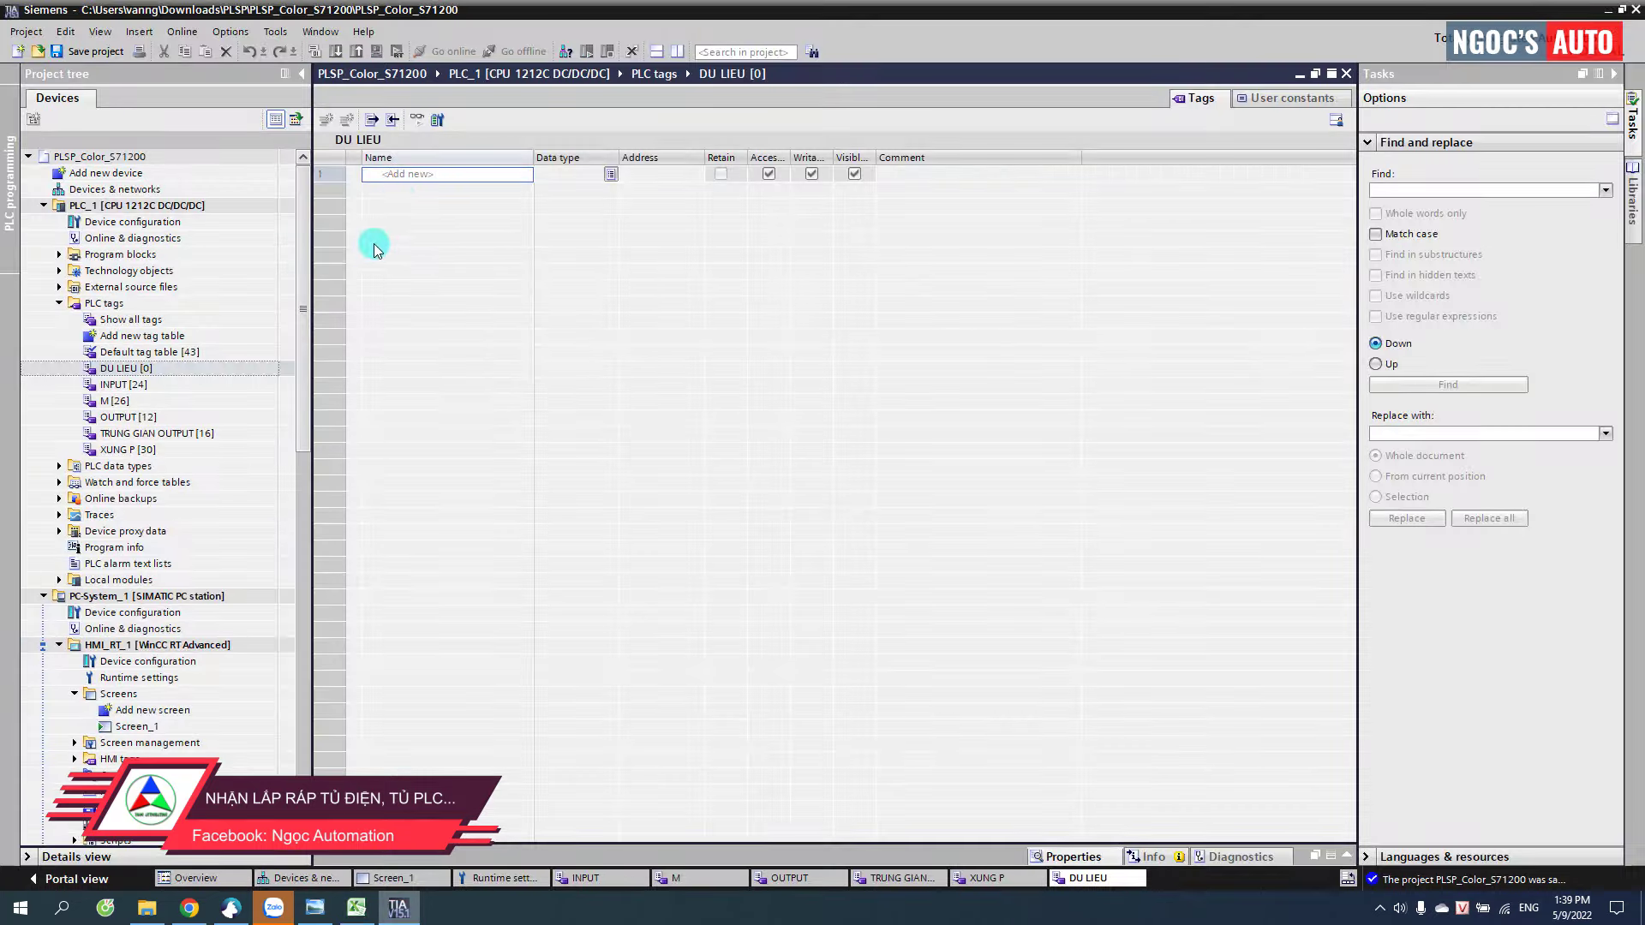
key("ctrl+v")
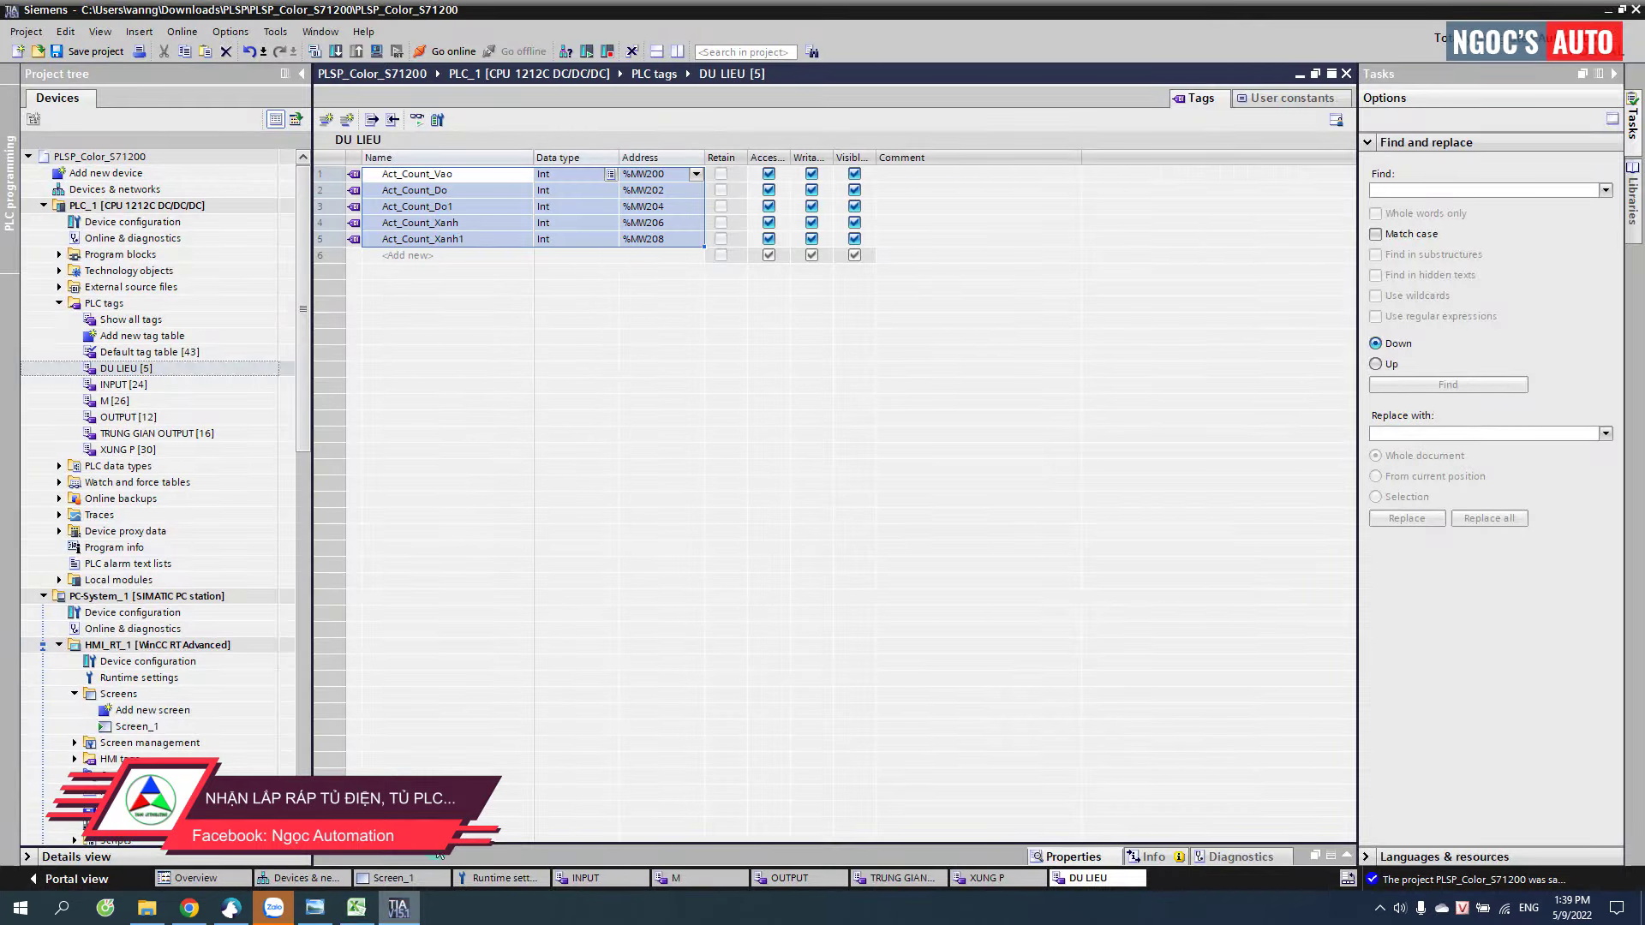
- Copy the five Act_Count tag descriptions from Excel into the DU LIEU table's Comment column, overwriting the object properties
left_click(353, 910)
left_click_drag(503, 197, 454, 266)
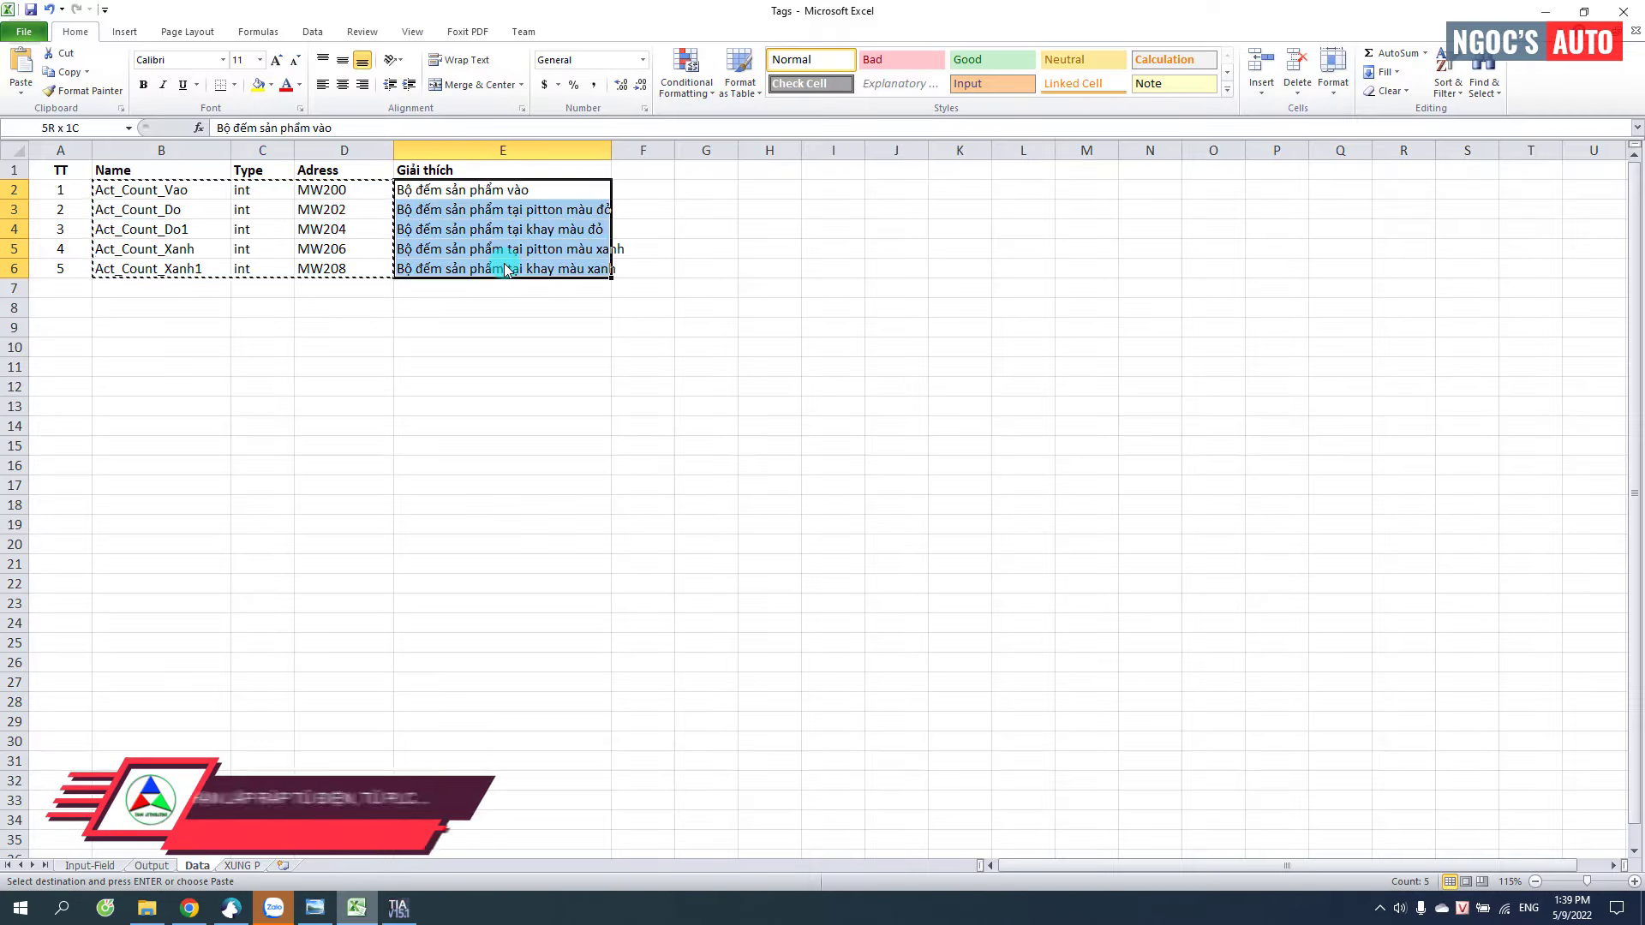
key("ctrl+c")
left_click(399, 908)
left_click(906, 173)
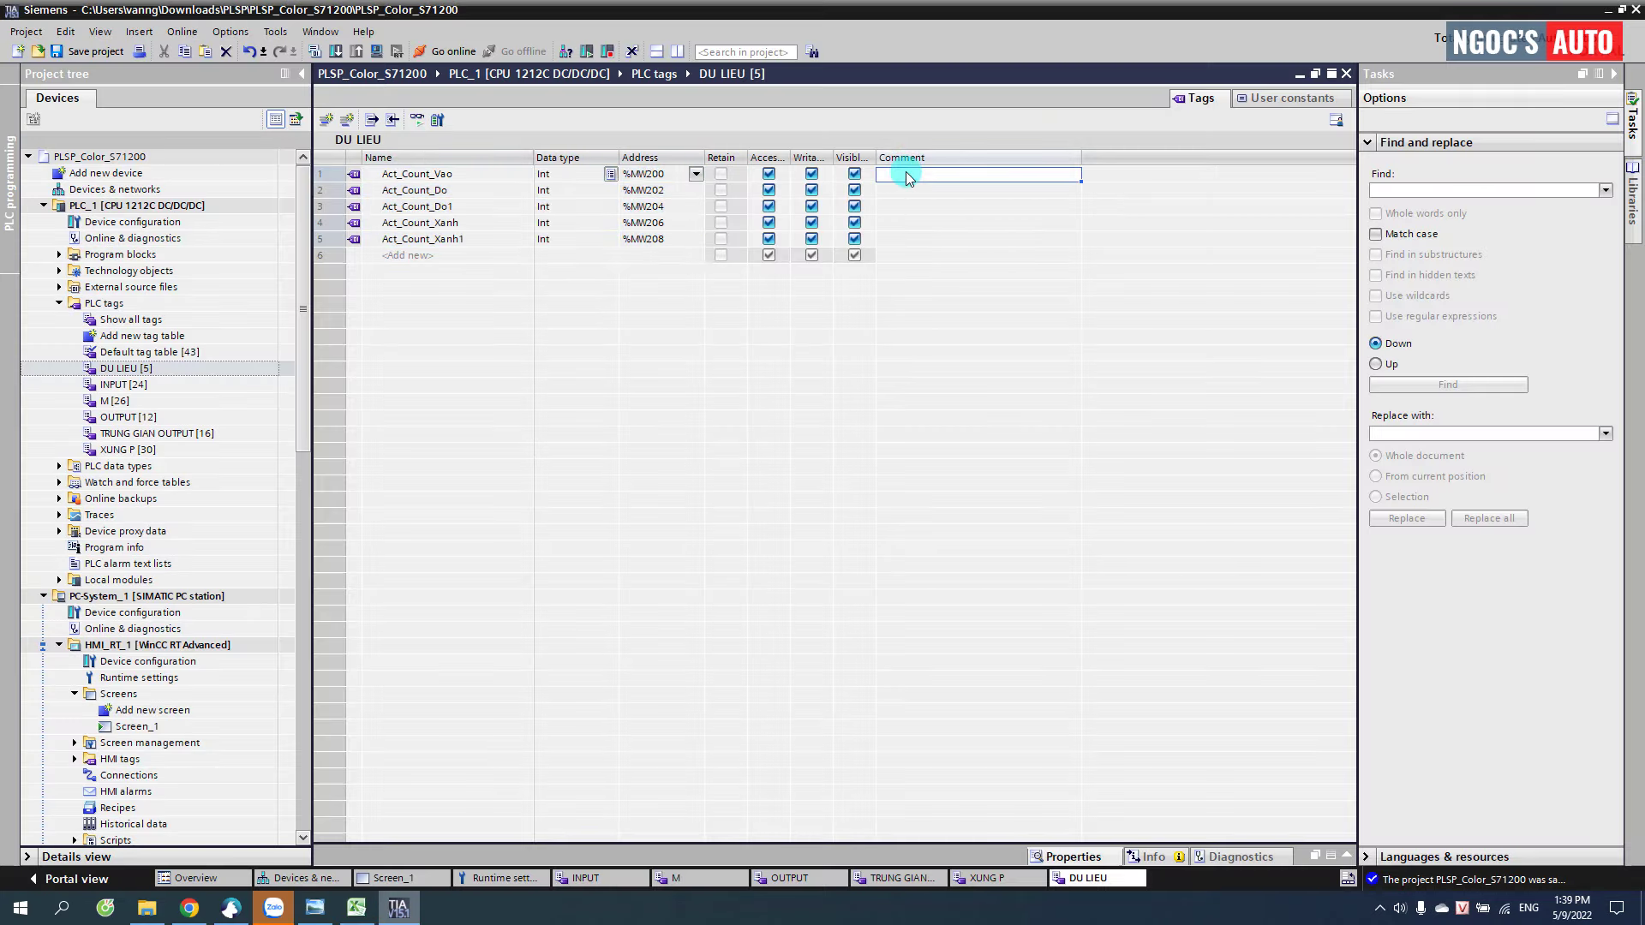
key("ctrl+v")
left_click(907, 502)
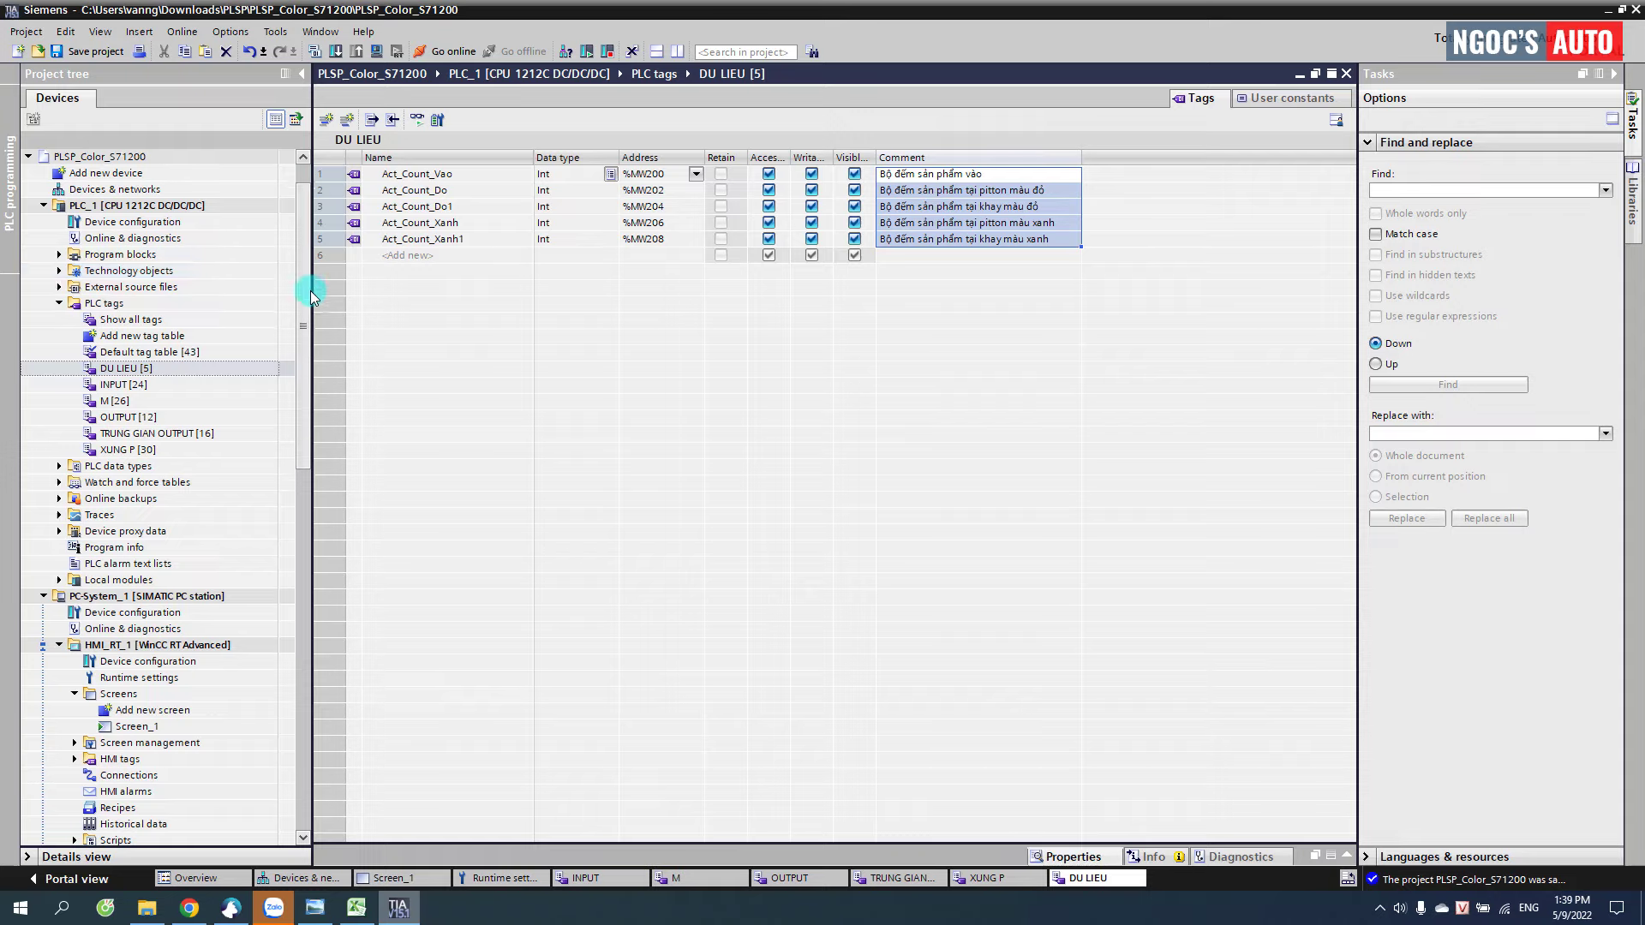
- Bring up the HMI Screen_1 editor and close the device, runtime settings and tag table editors
scroll(307, 388, "down", 9)
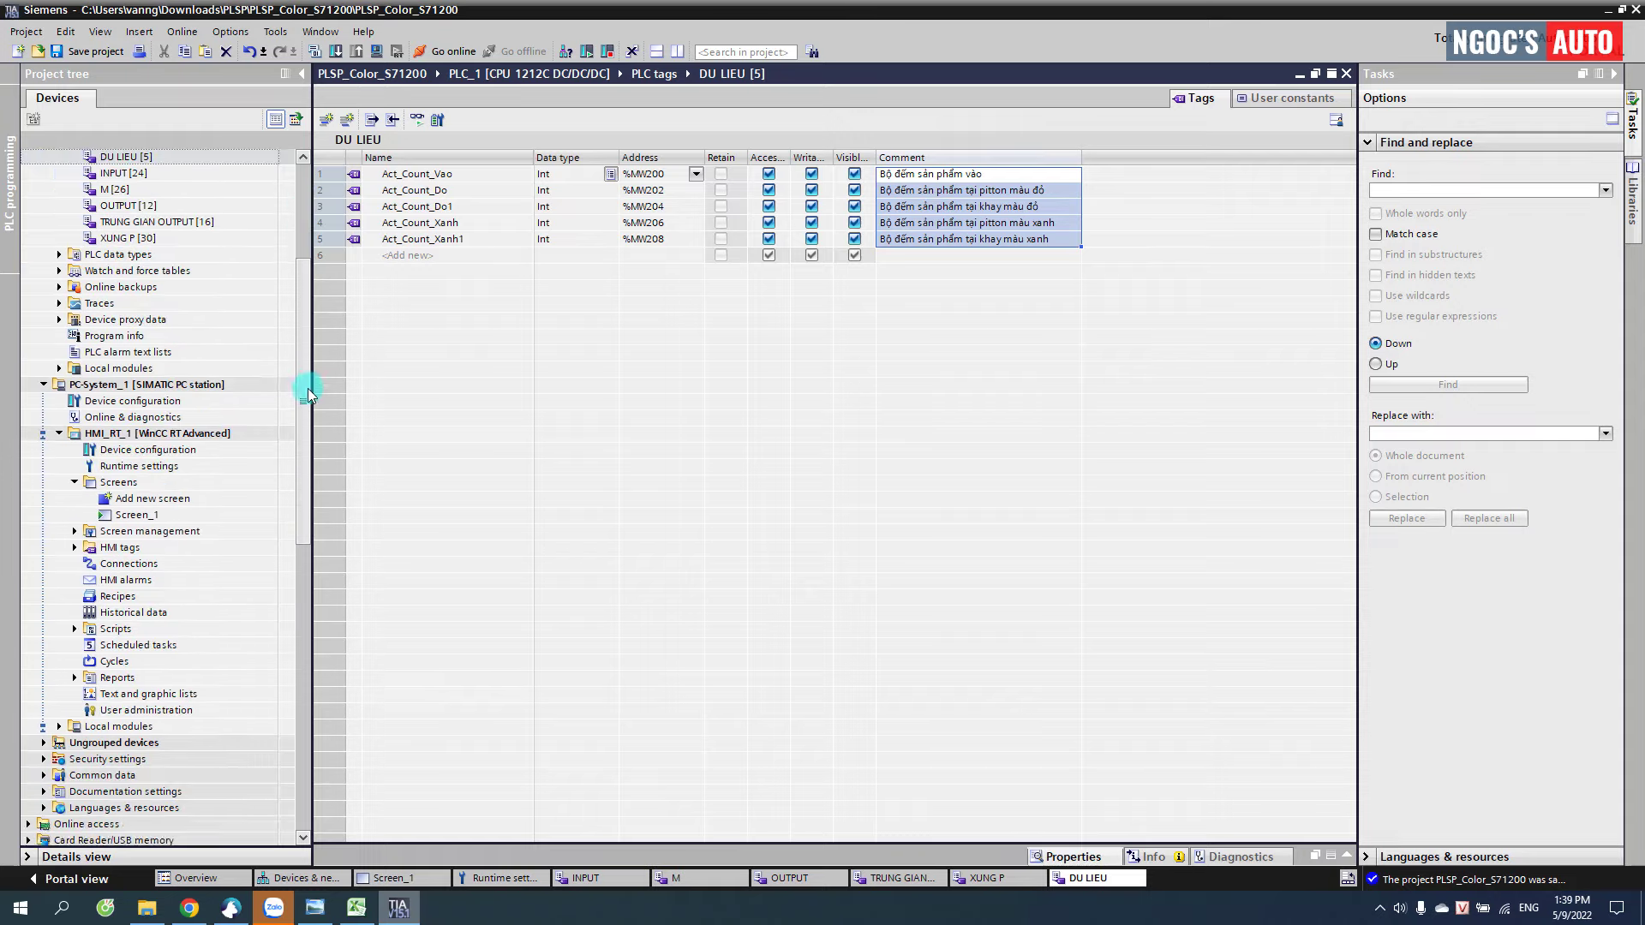
left_click(425, 880)
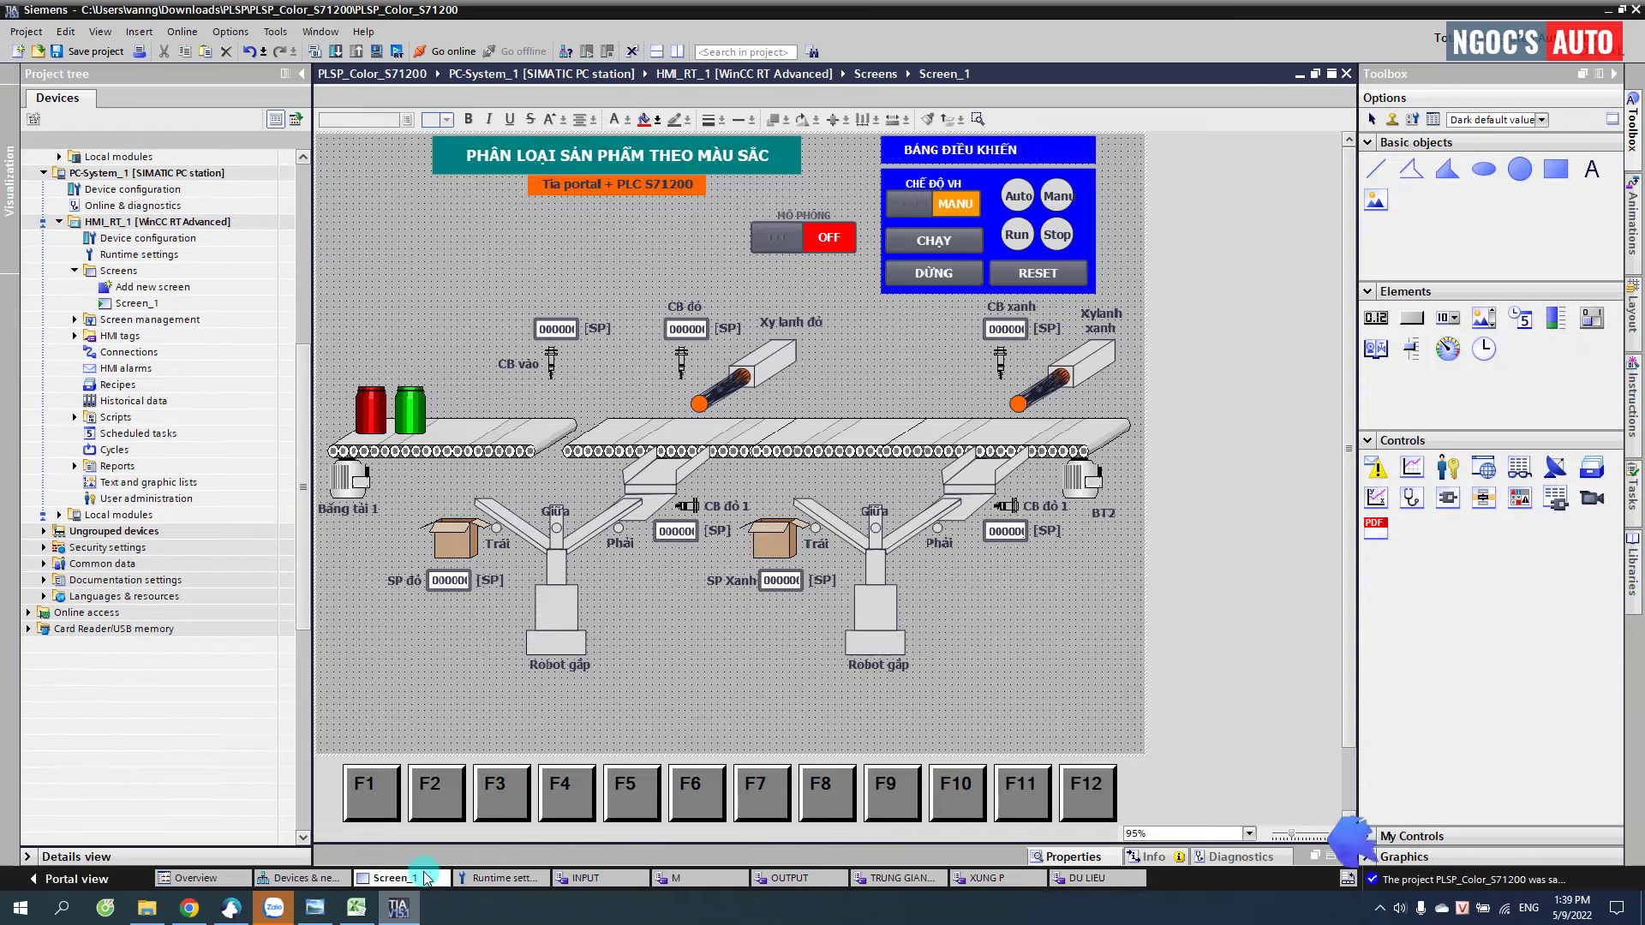
right_click(424, 878)
left_click(454, 870)
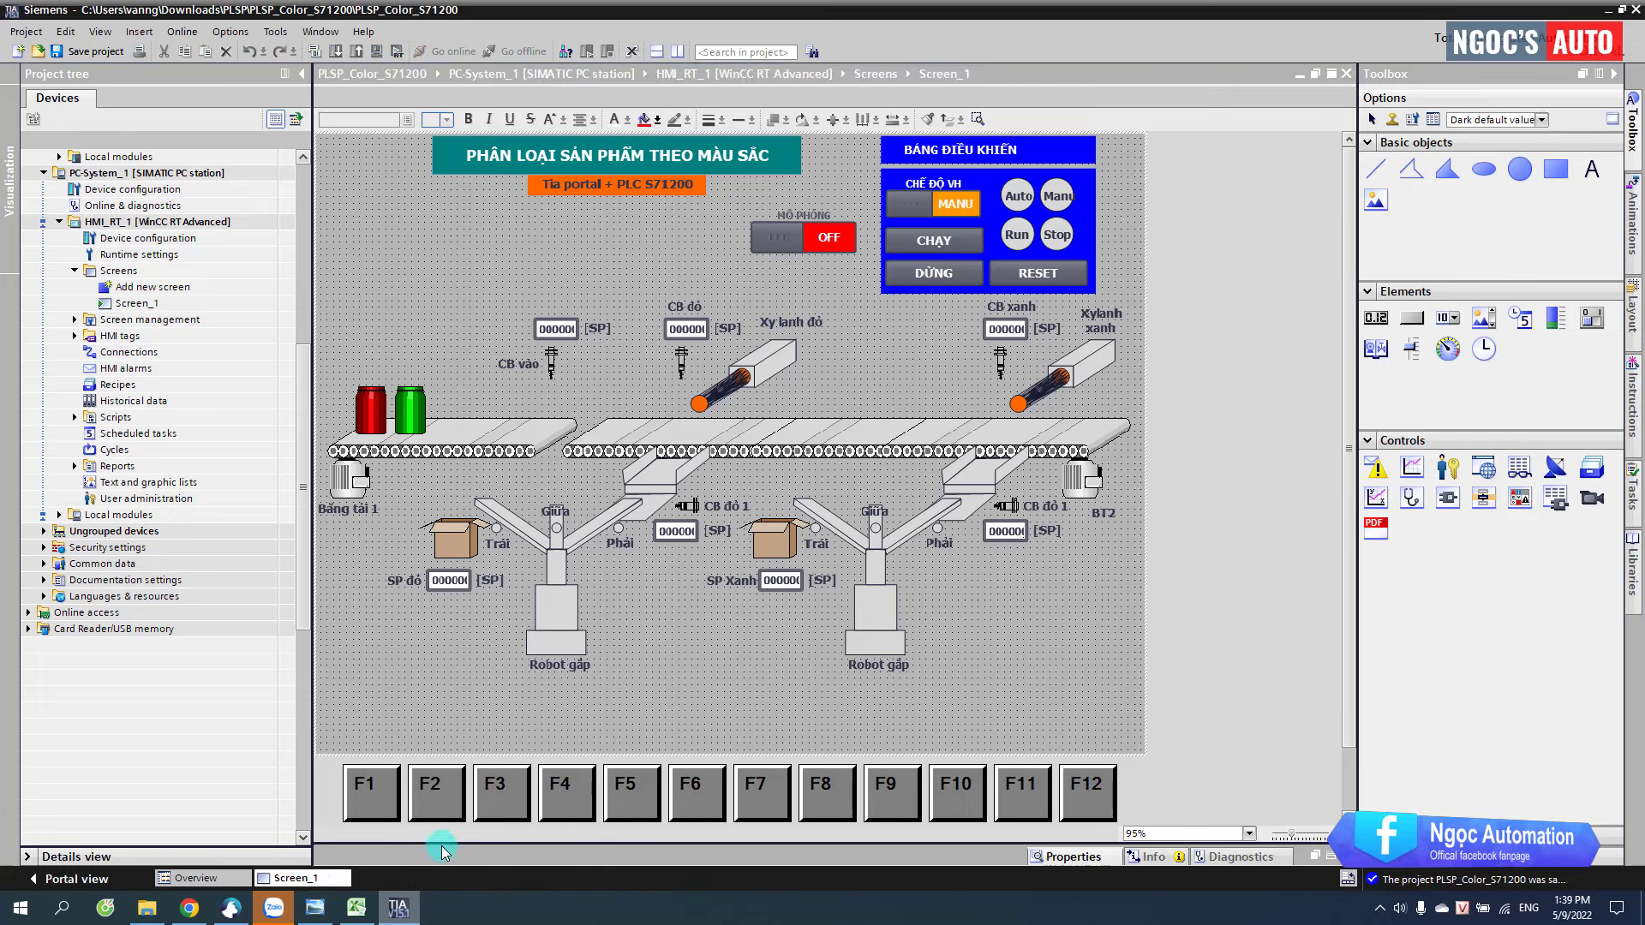
- Select all conveyor segments on Screen_1 and add an Appearance display animation to them
left_click_drag(462, 462, 990, 441)
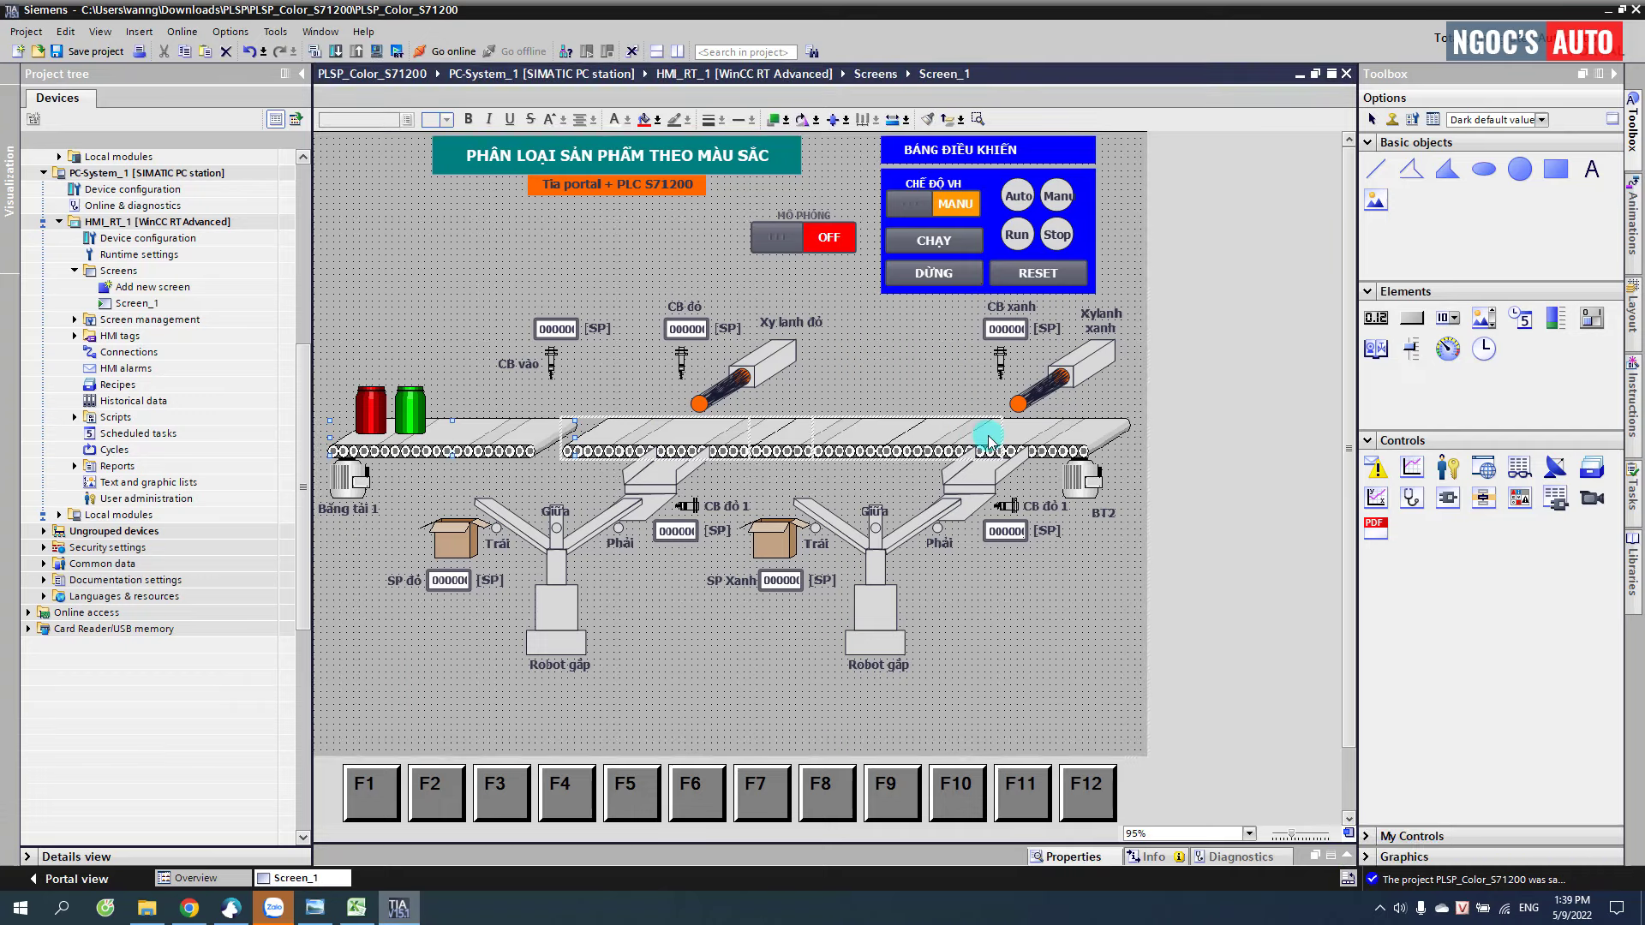
left_click_drag(1090, 438, 1089, 437)
right_click(1089, 437)
left_click(1139, 711)
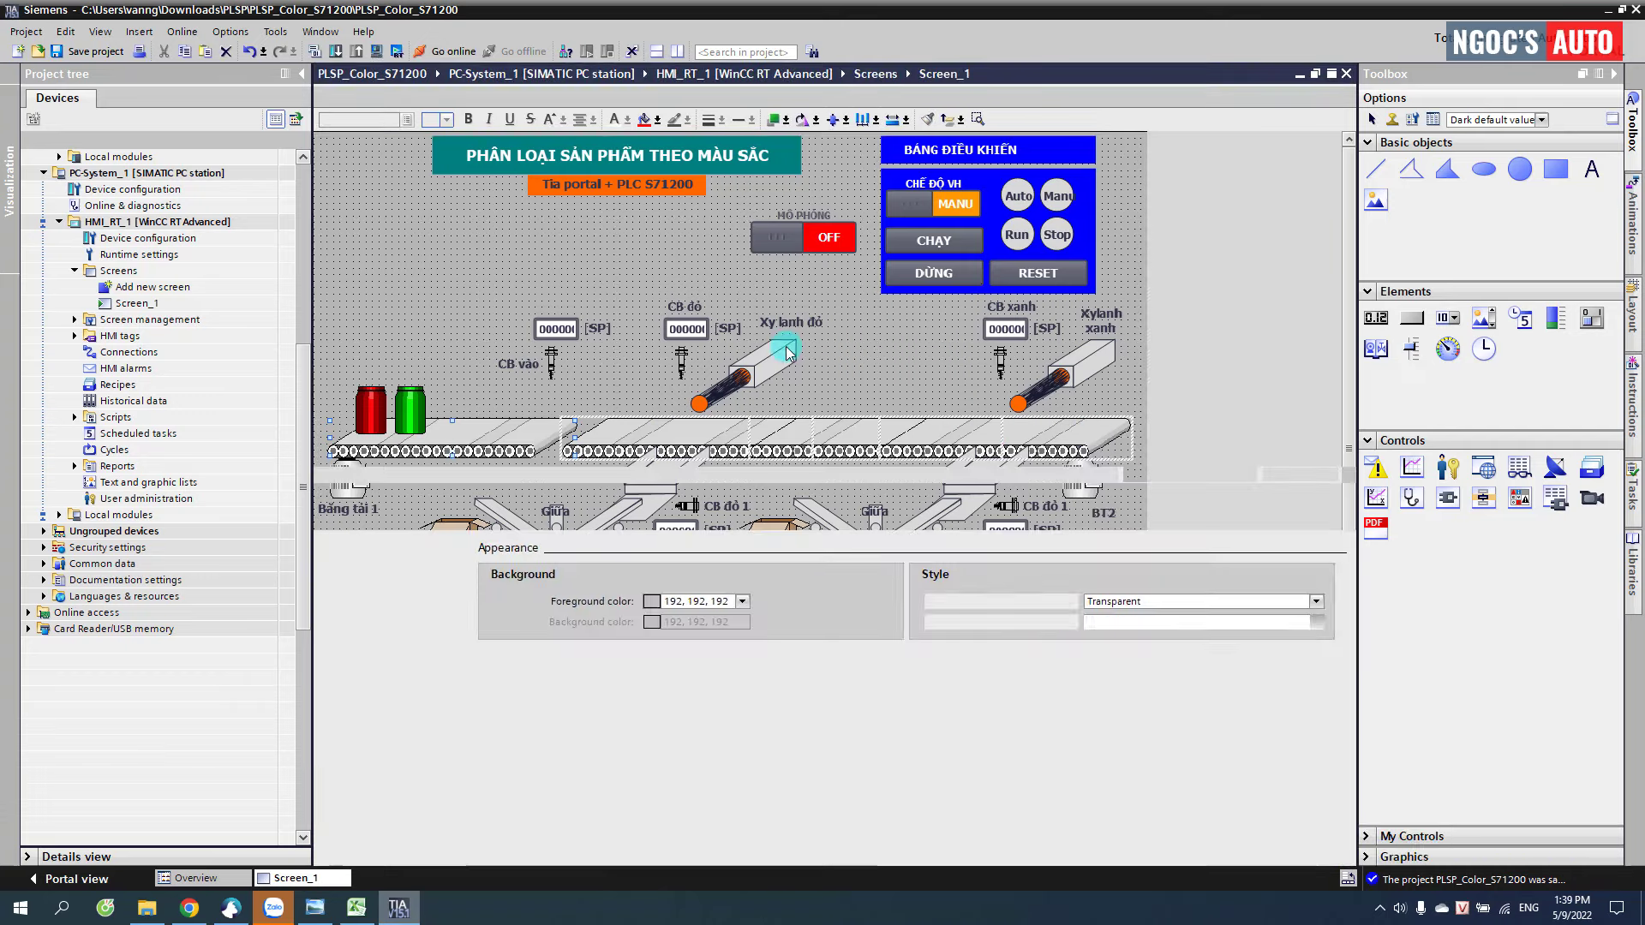
left_click(446, 520)
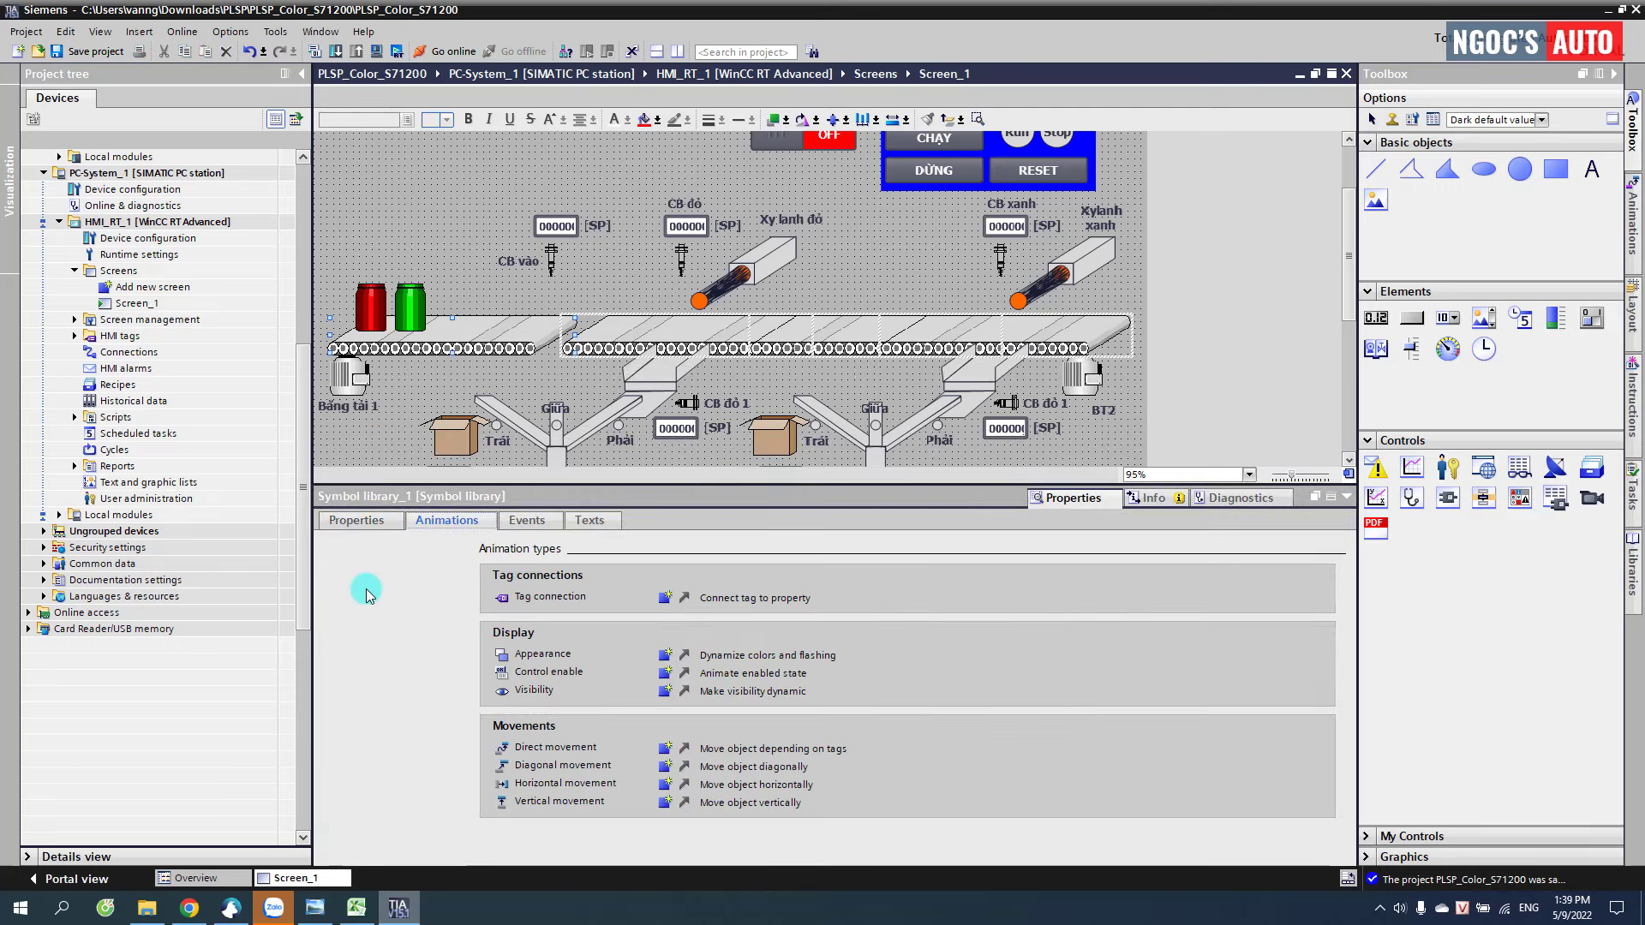
left_click(359, 601)
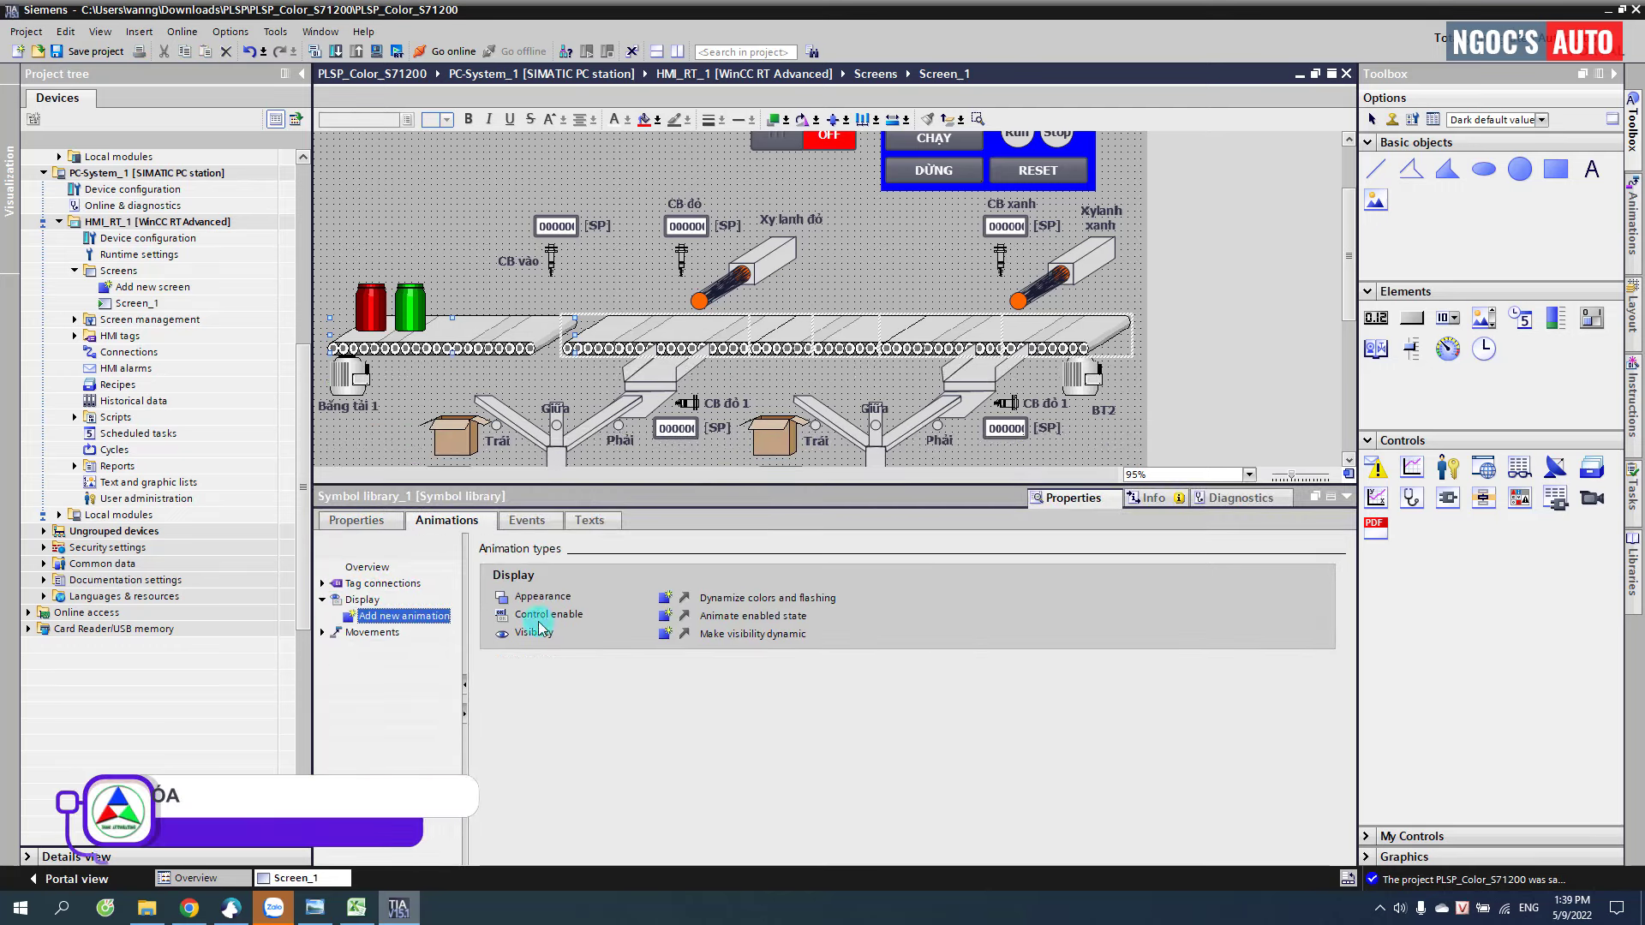
left_click(685, 599)
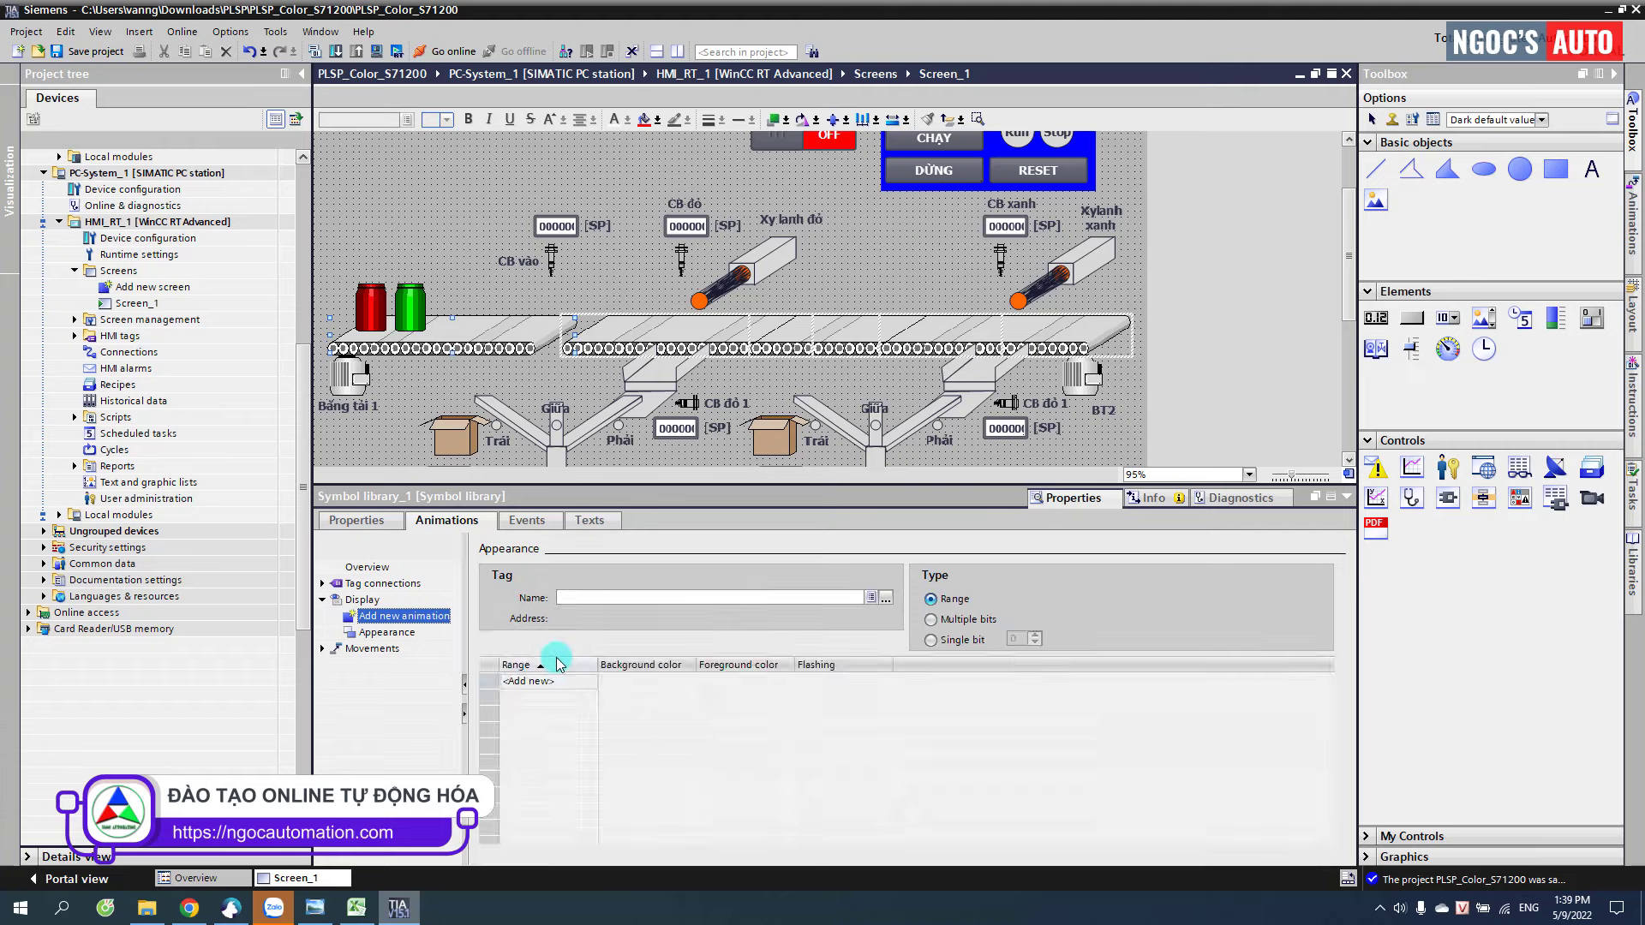
- Add range 1 to the conveyors' Appearance animation with the green foreground color 0, 255, 0
double_click(542, 691)
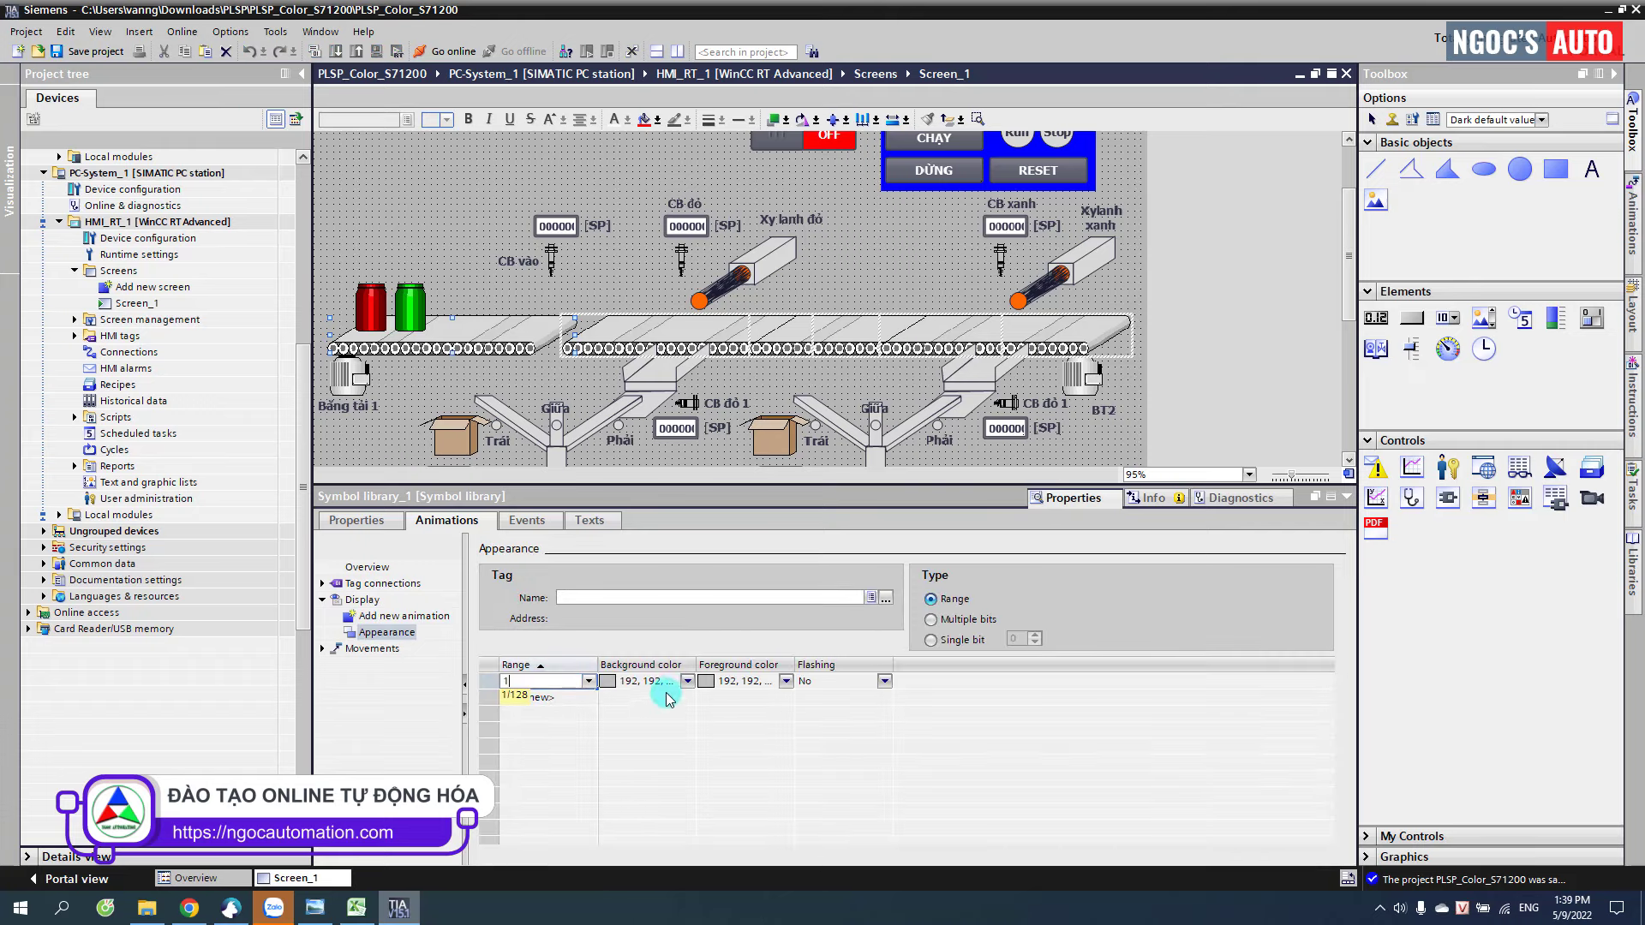
left_click(707, 691)
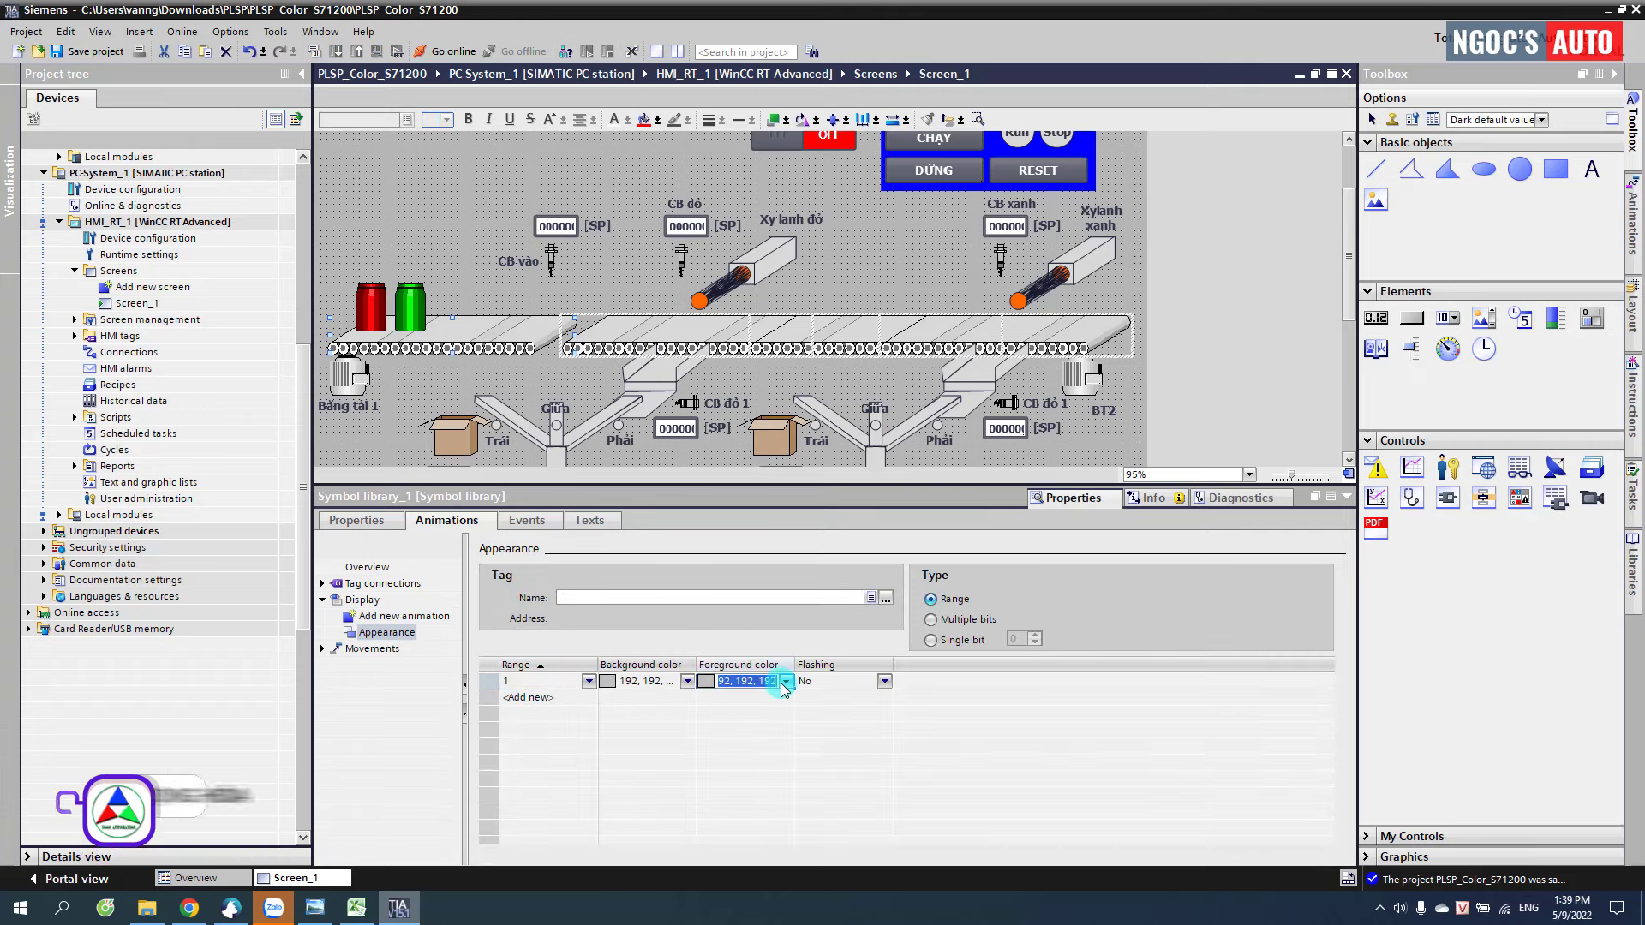
left_click(785, 681)
left_click(750, 750)
left_click(780, 682)
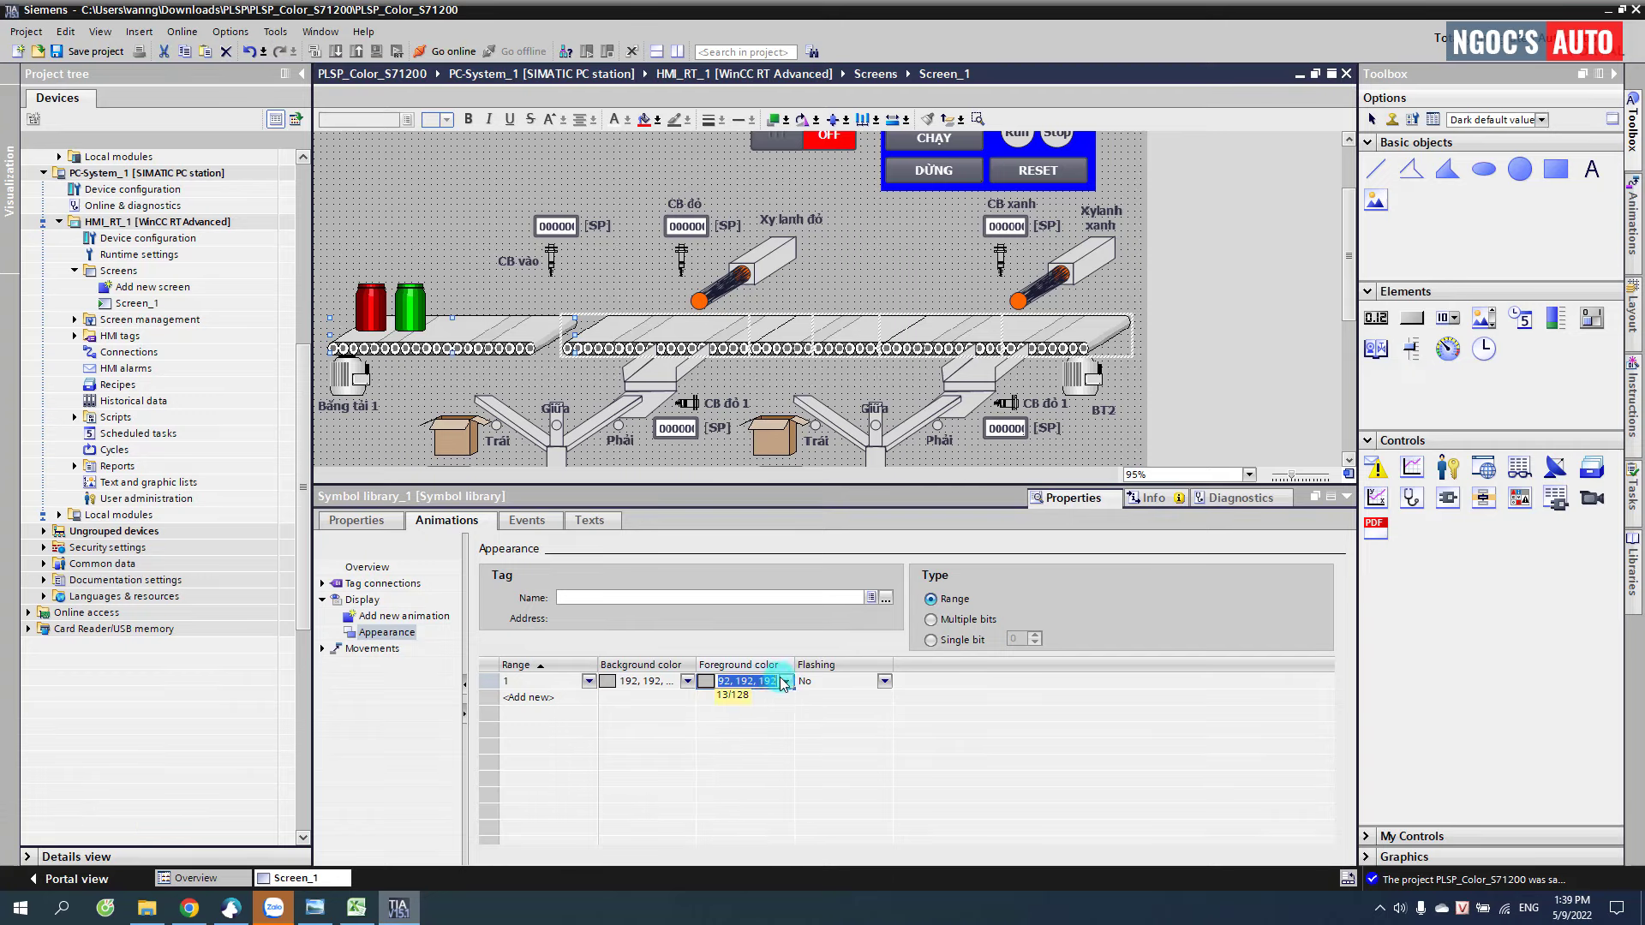
- List the OUTPUT table's tags in the details view and assign Q_BT1 to the first conveyor's Appearance animation
left_click(483, 331)
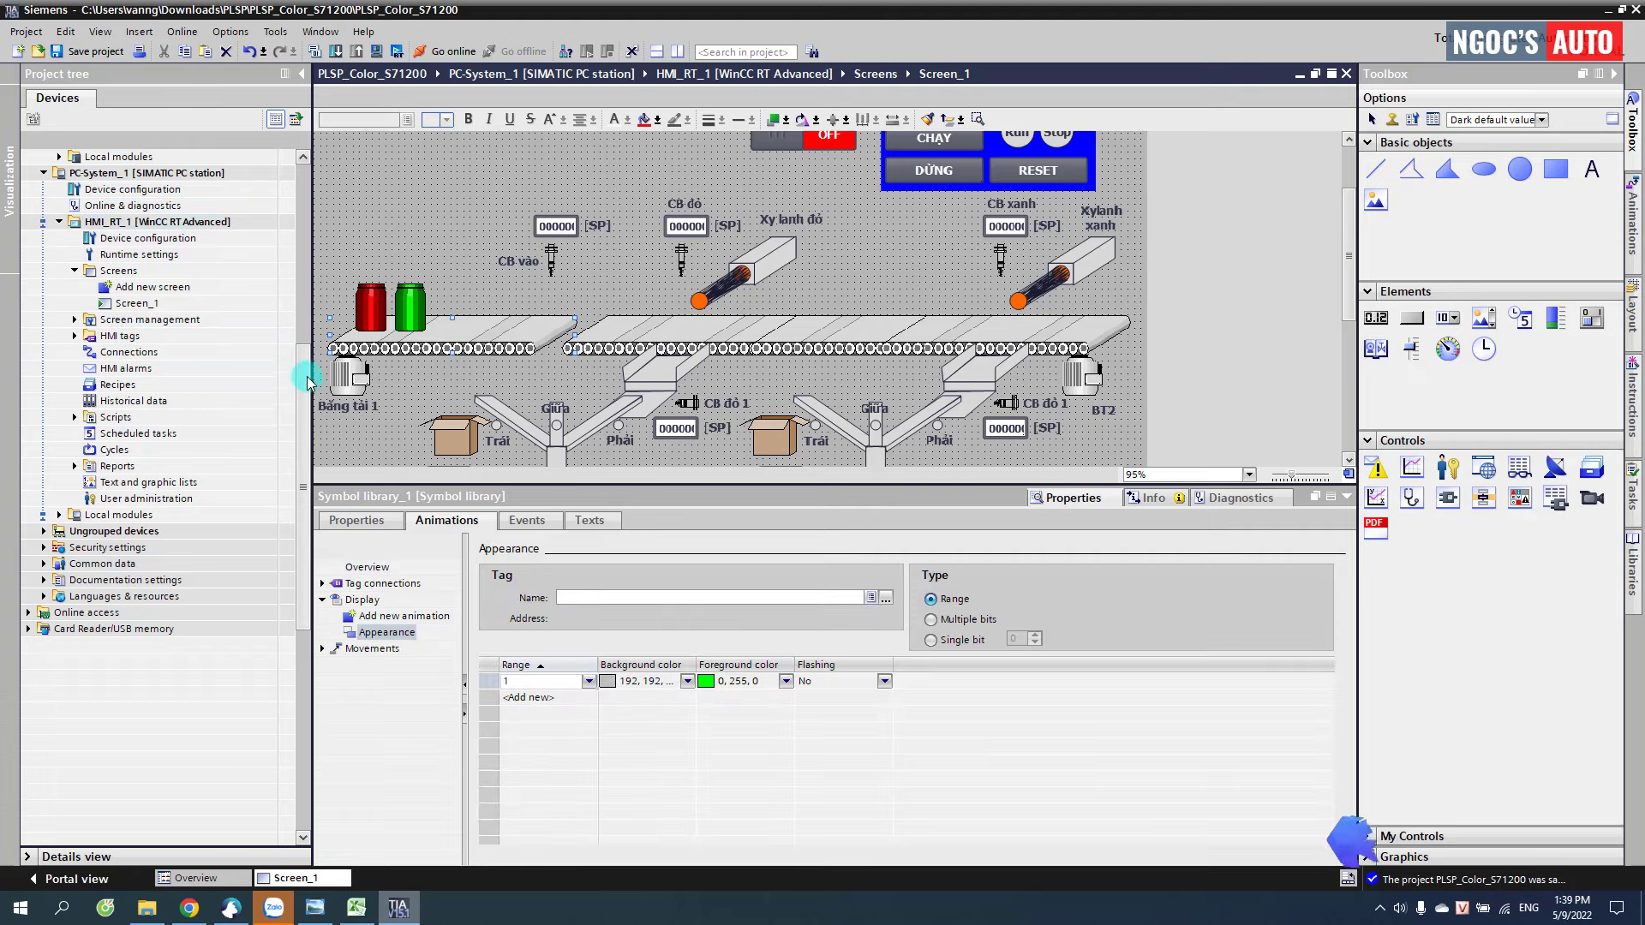
scroll(306, 381, "up", 9)
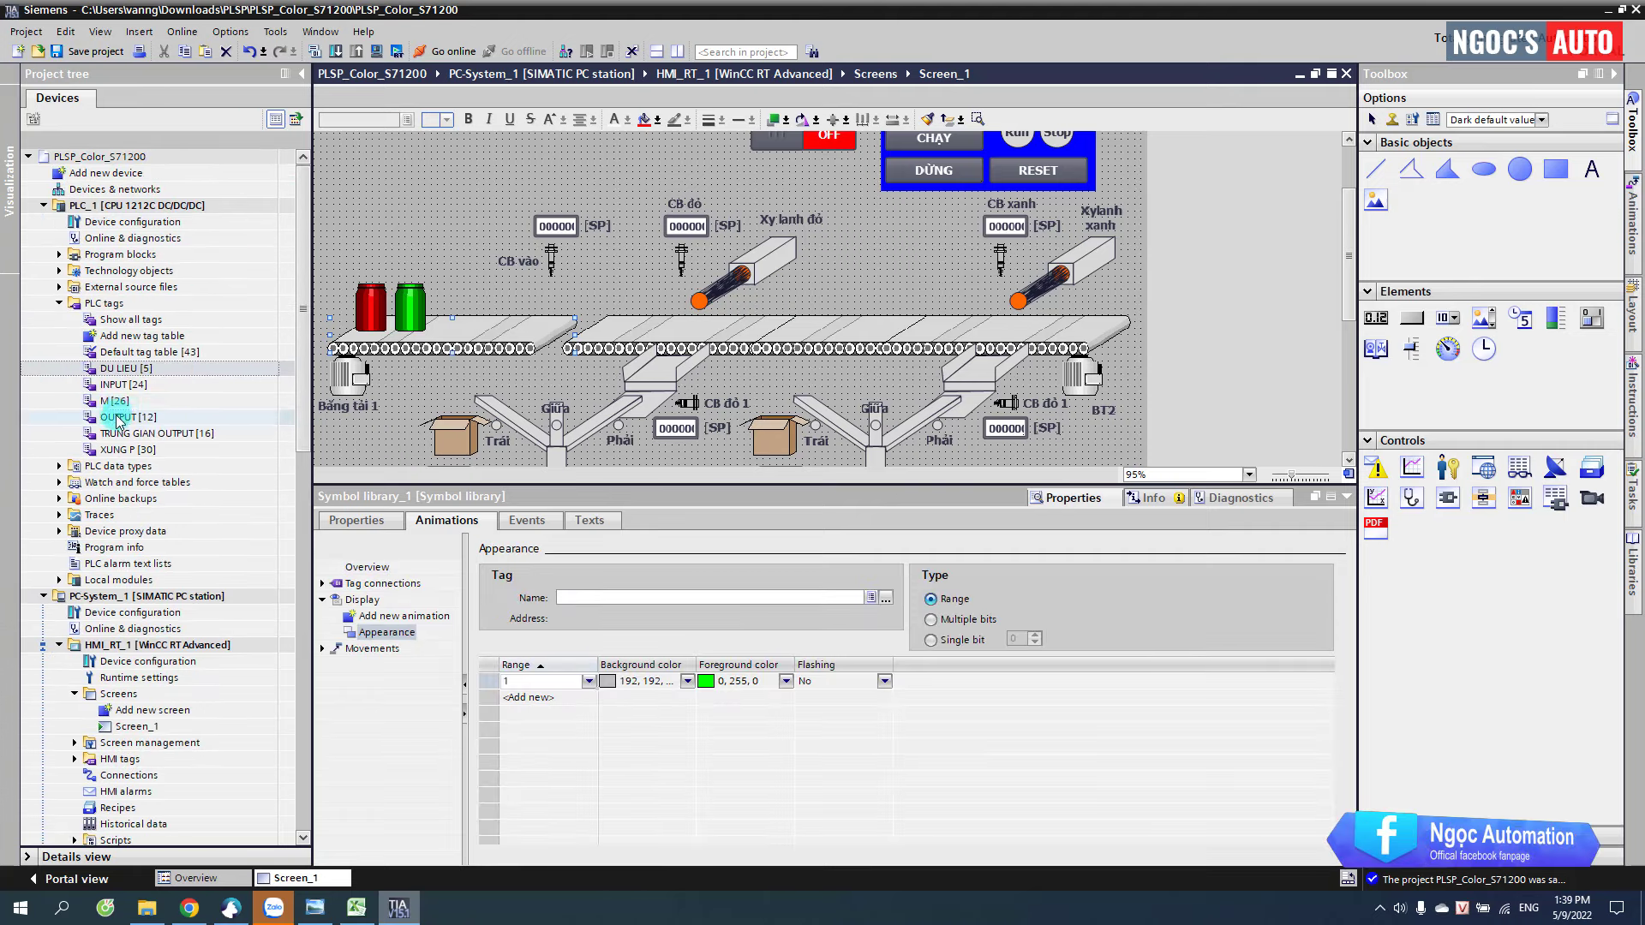
left_click(119, 420)
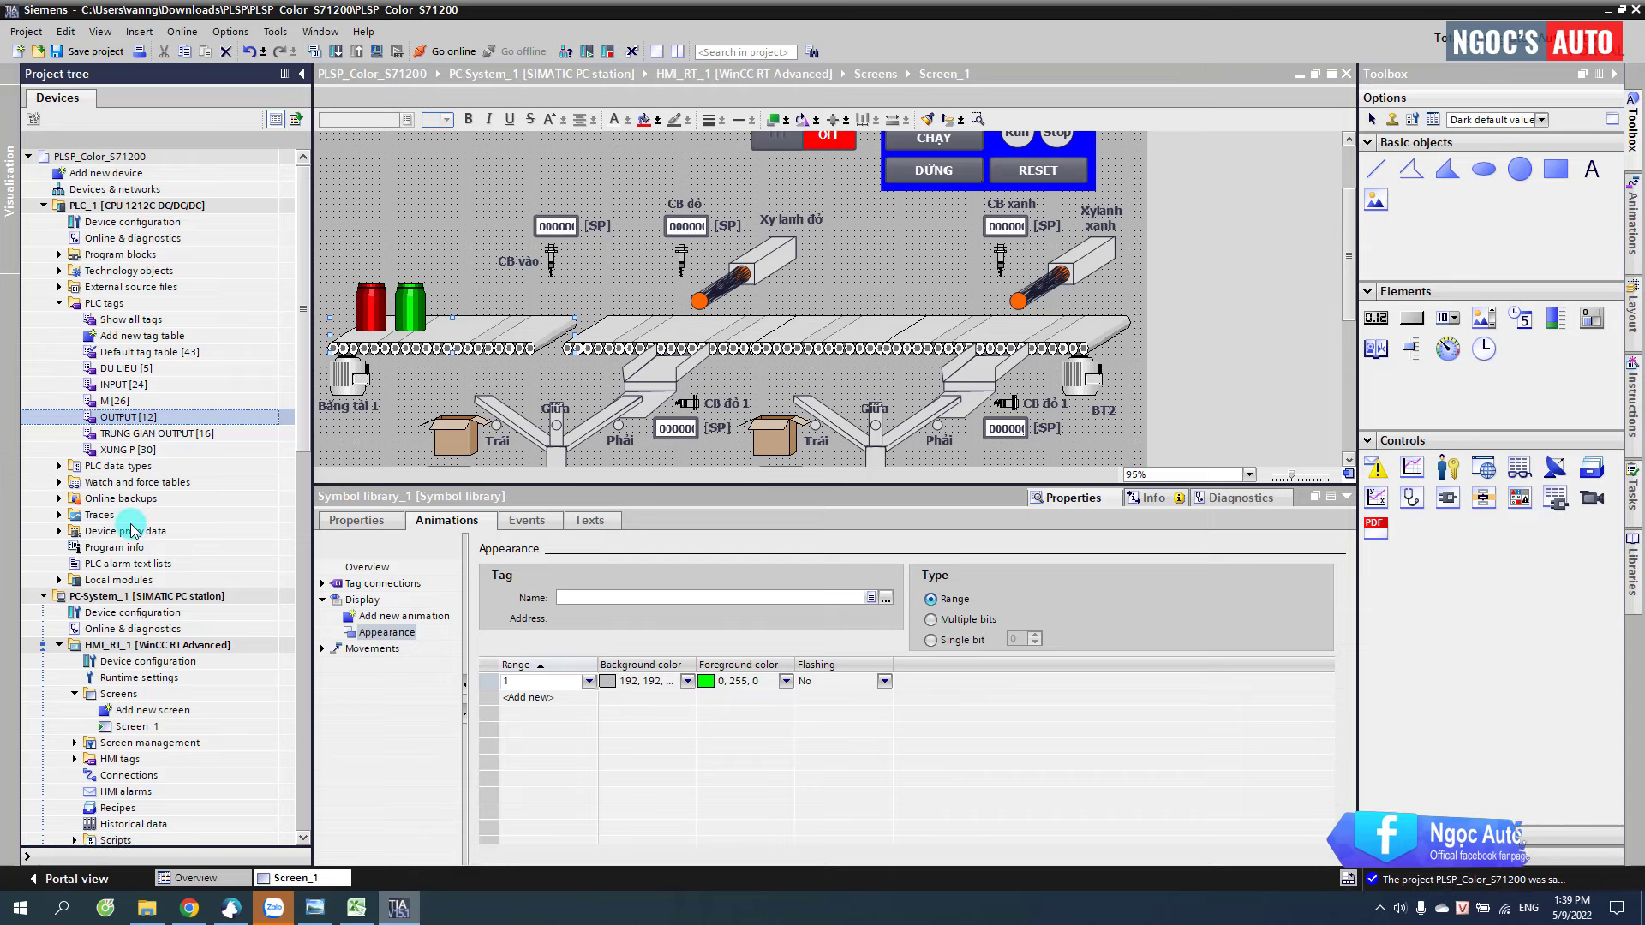
left_click(52, 857)
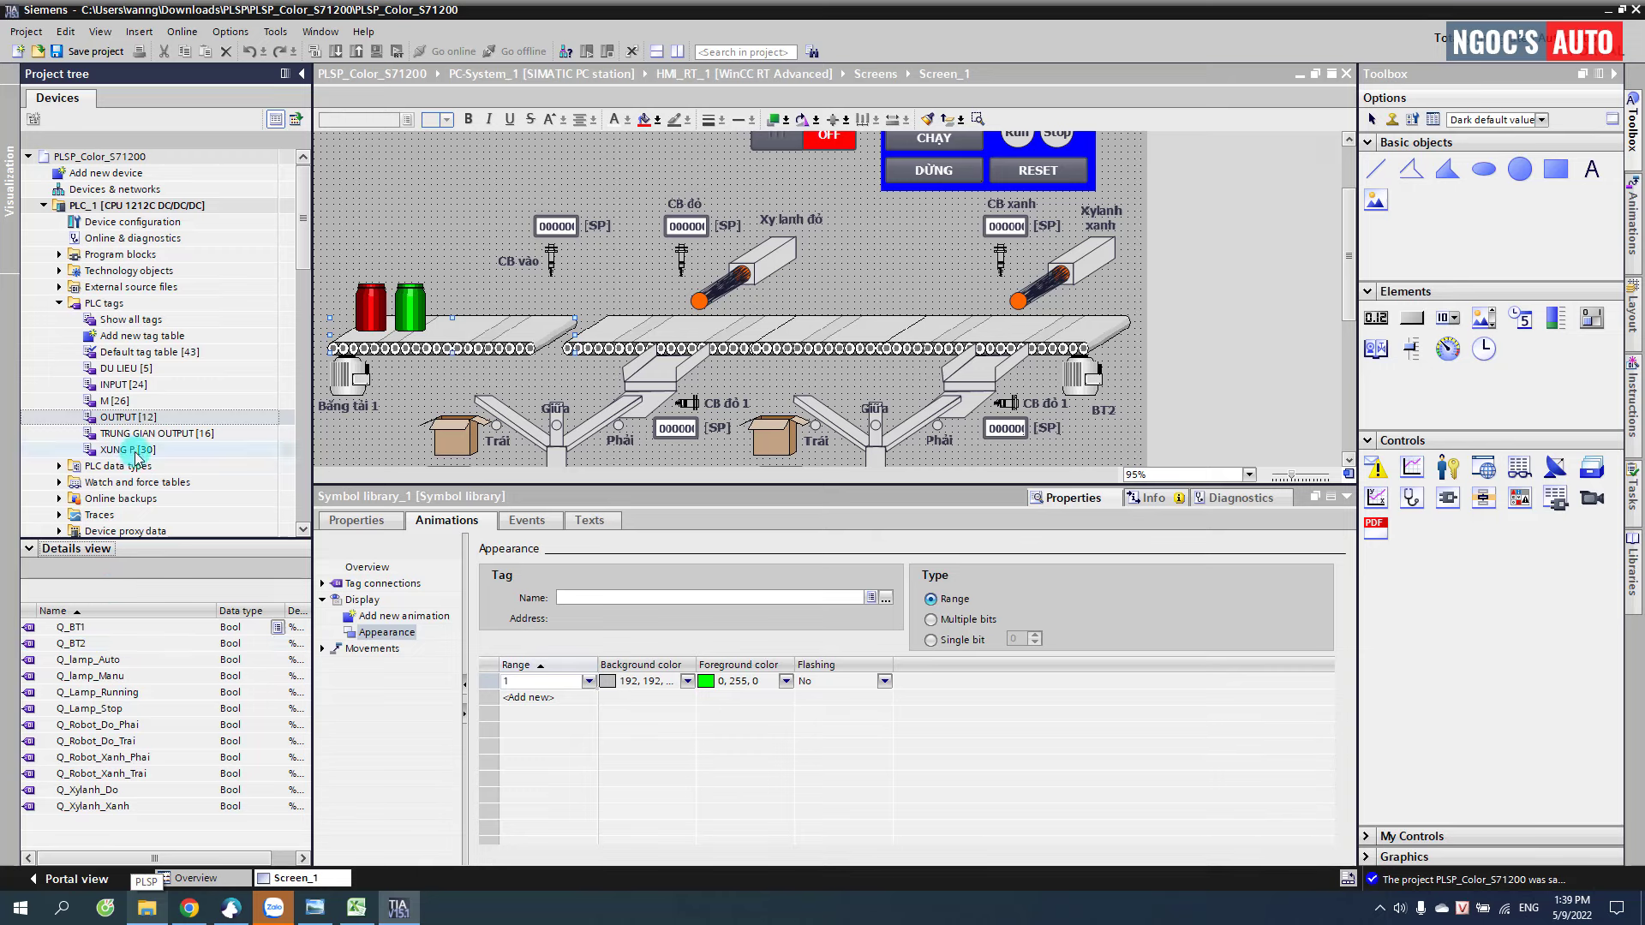
left_click(81, 660)
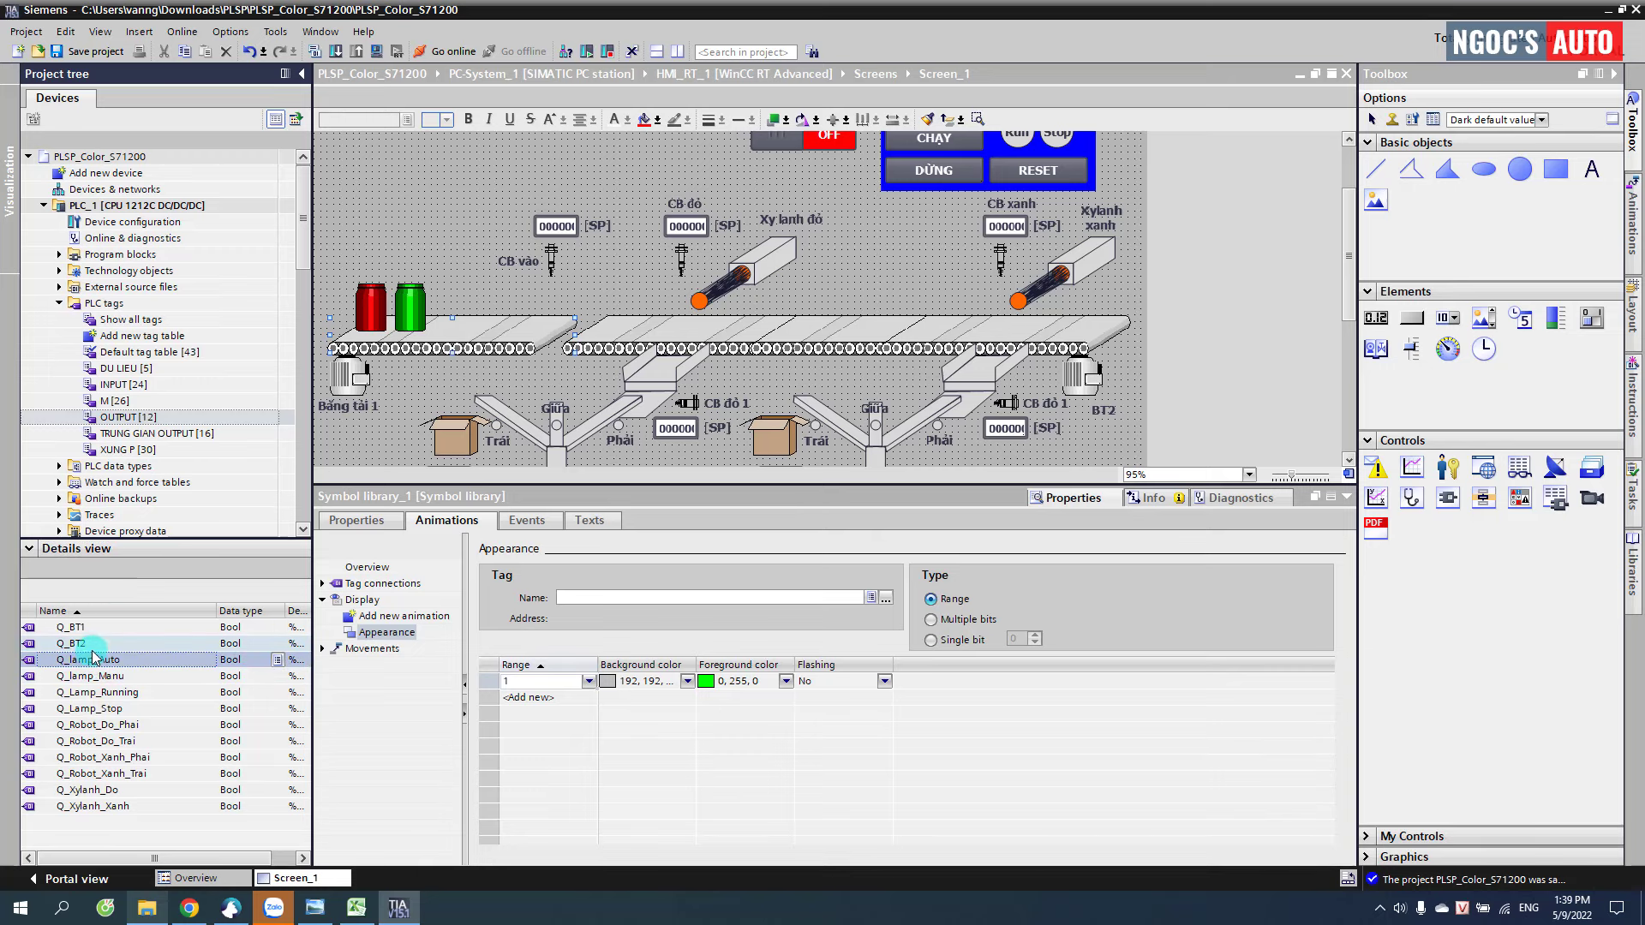
left_click(73, 628)
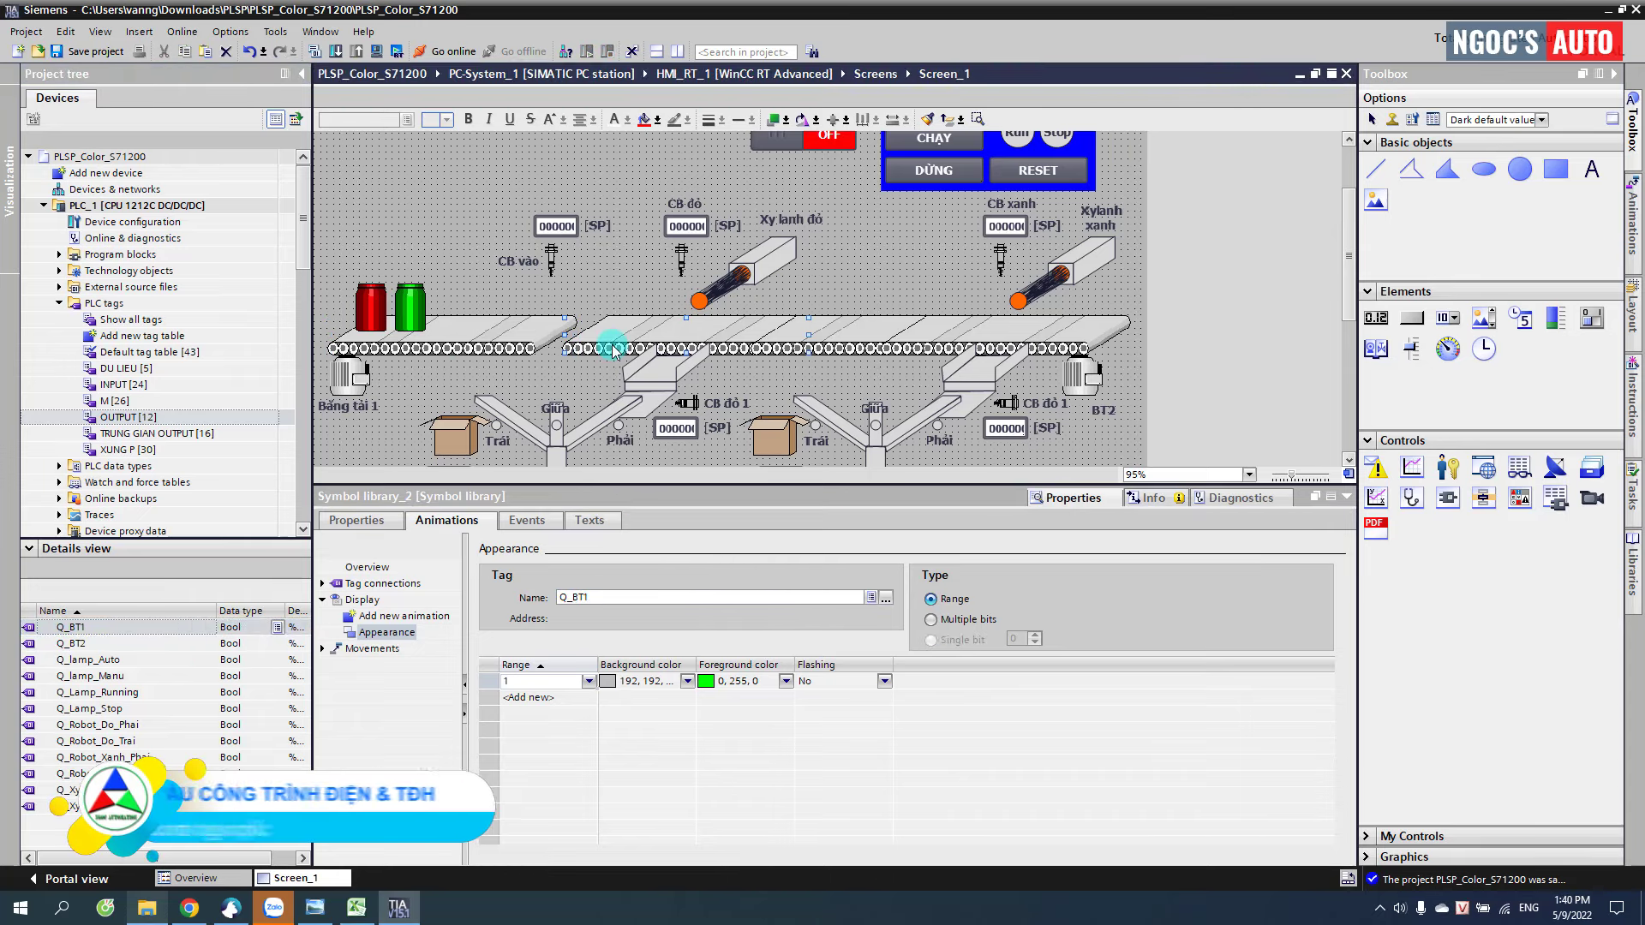
- Select all segments of the second conveyor and assign the tag Q_BT2 to their Appearance animation
left_click(839, 333)
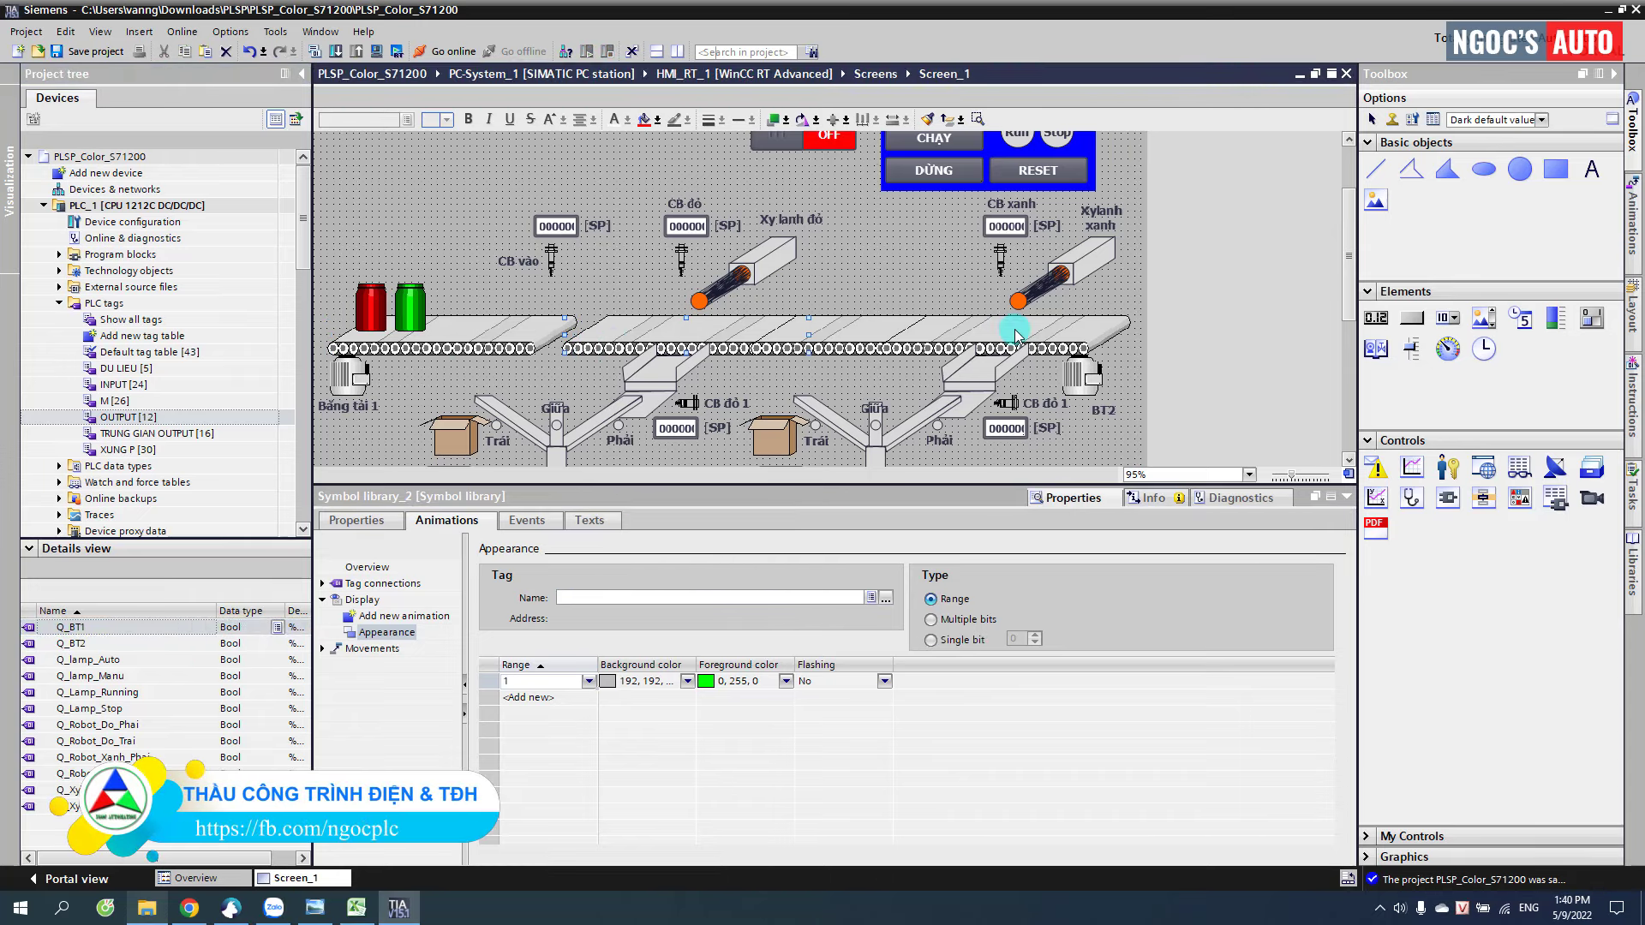
left_click(73, 643)
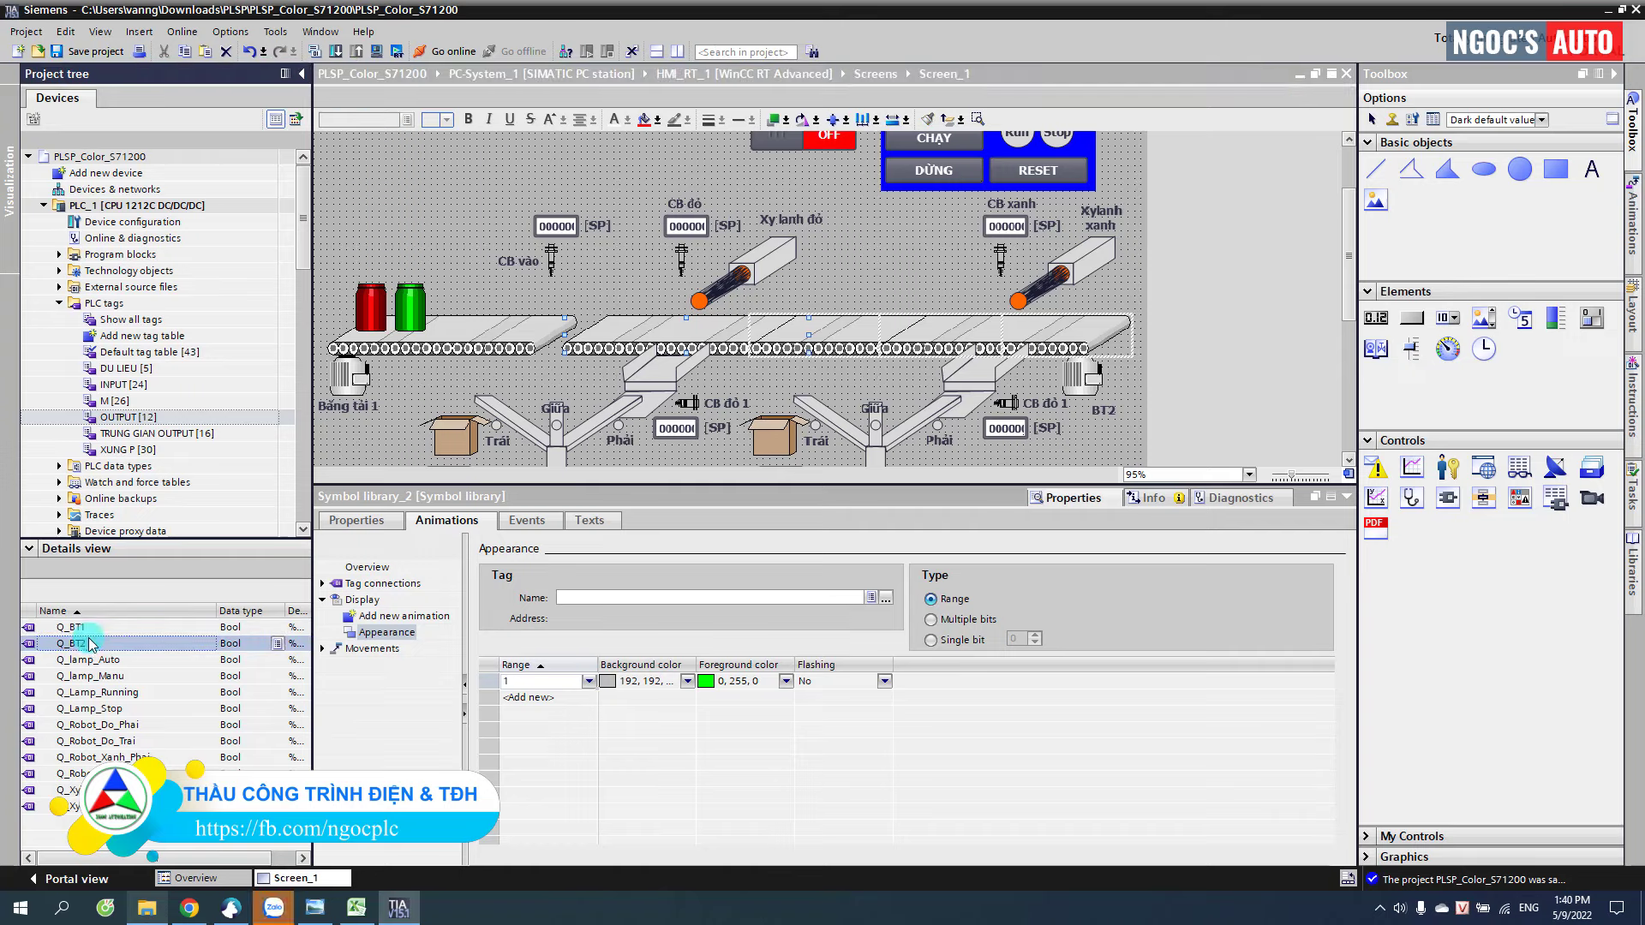
left_click_drag(600, 605, 599, 606)
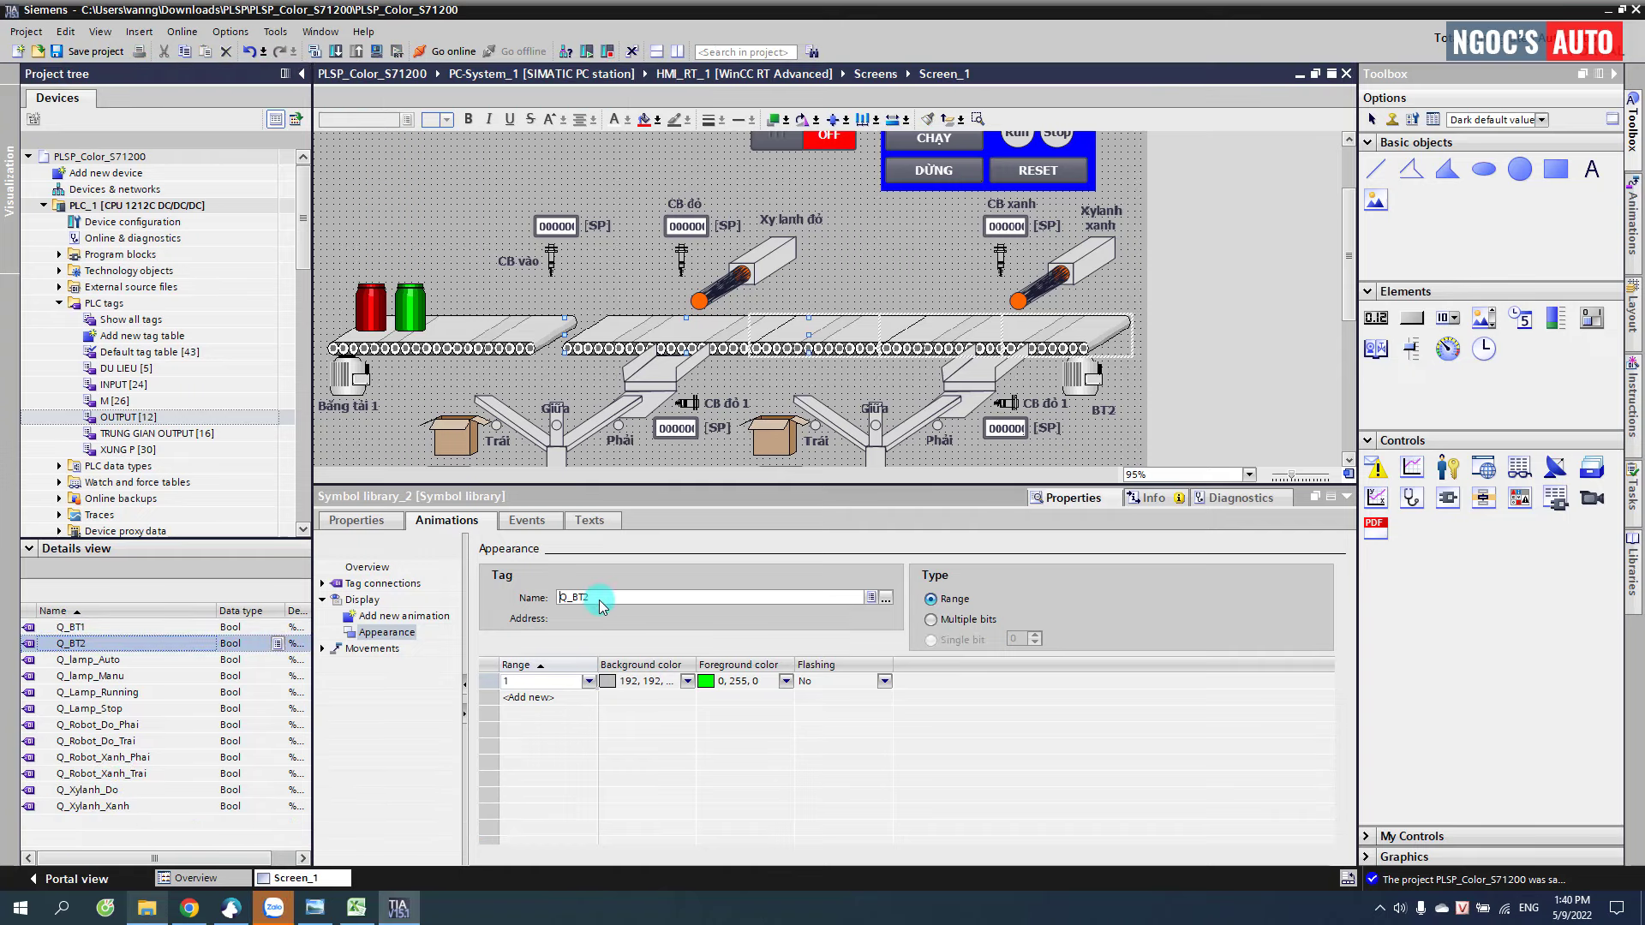
- Select all five CB sensor symbols on Screen_1 and add an Appearance display animation to them
scroll(675, 295, "down", 2)
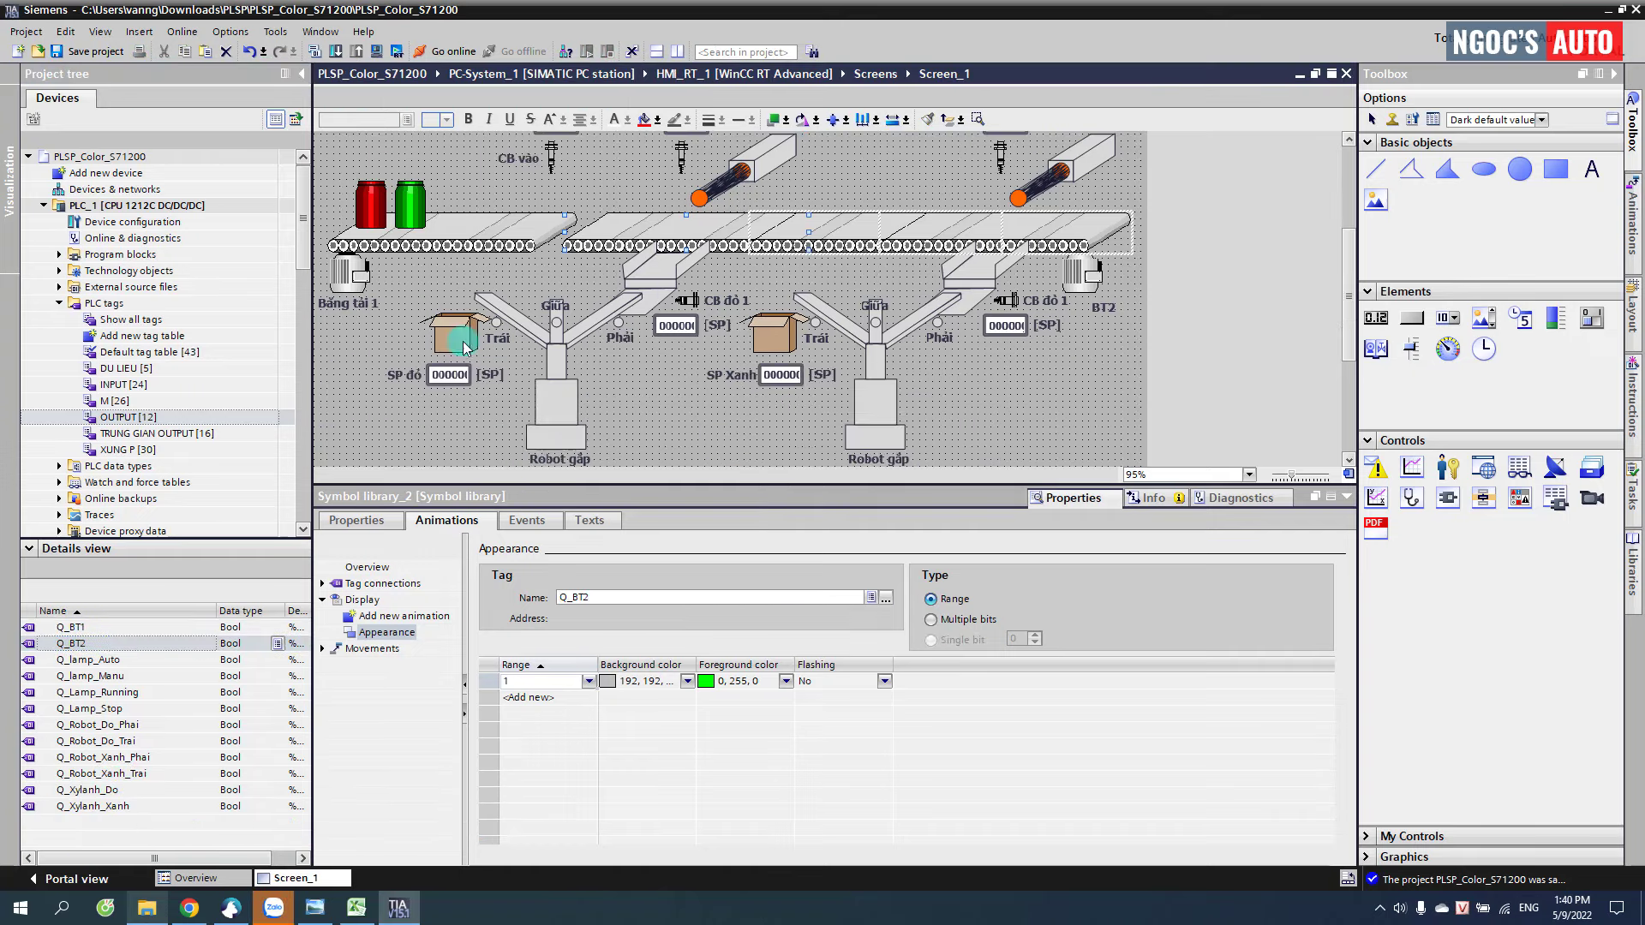
scroll(353, 342, "up", 2)
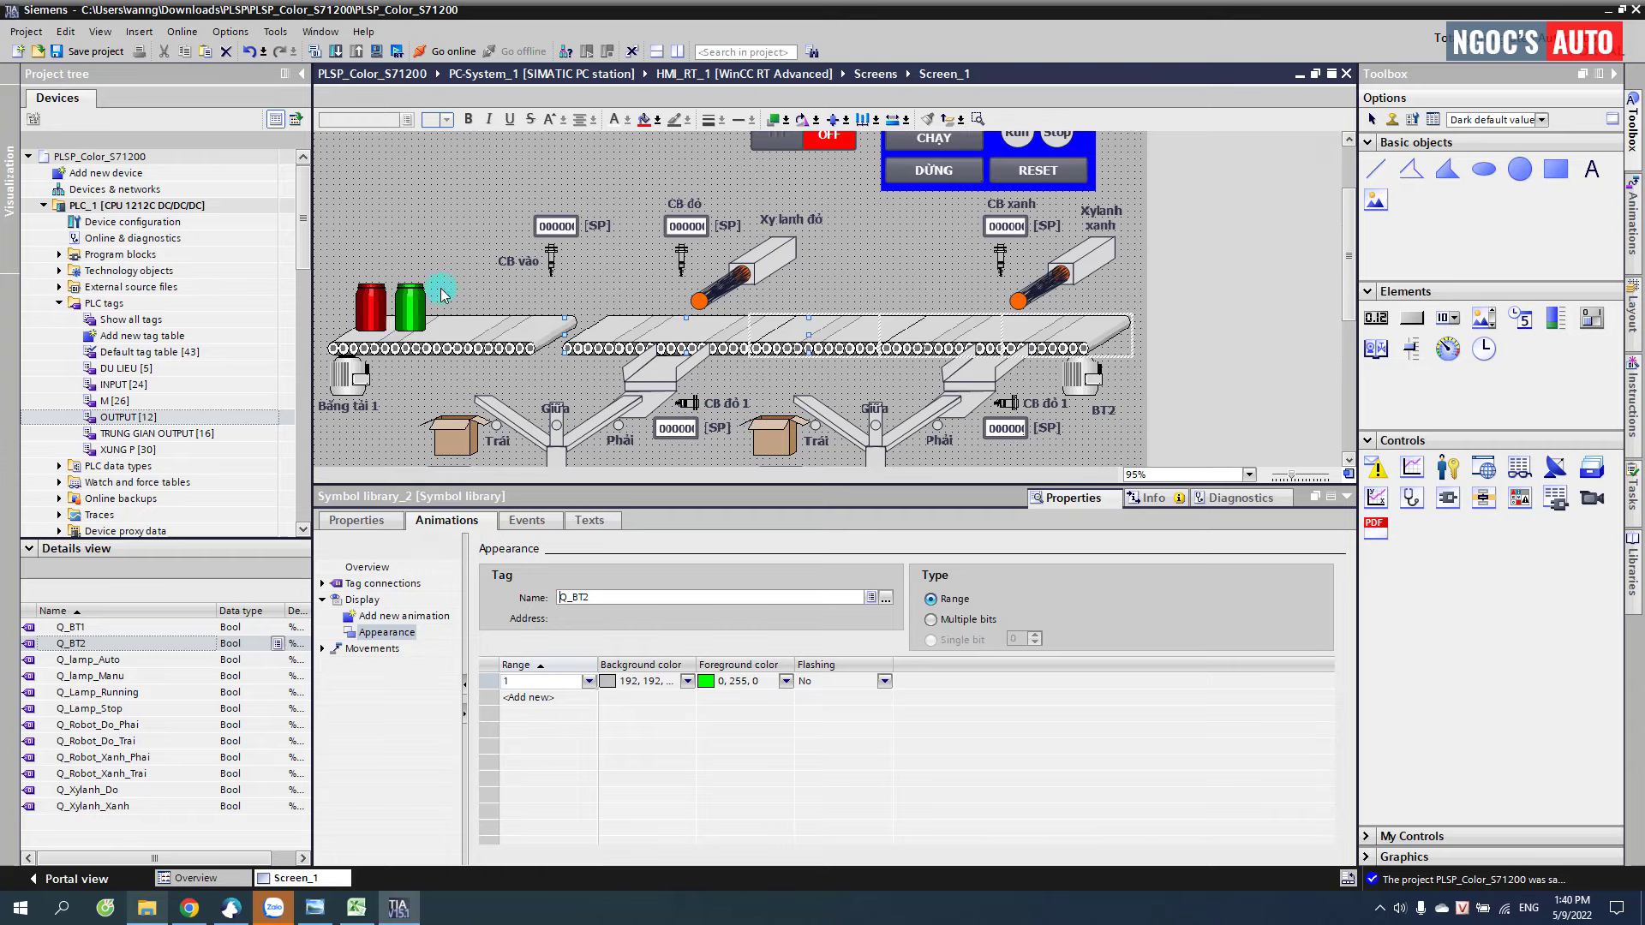
left_click(554, 263)
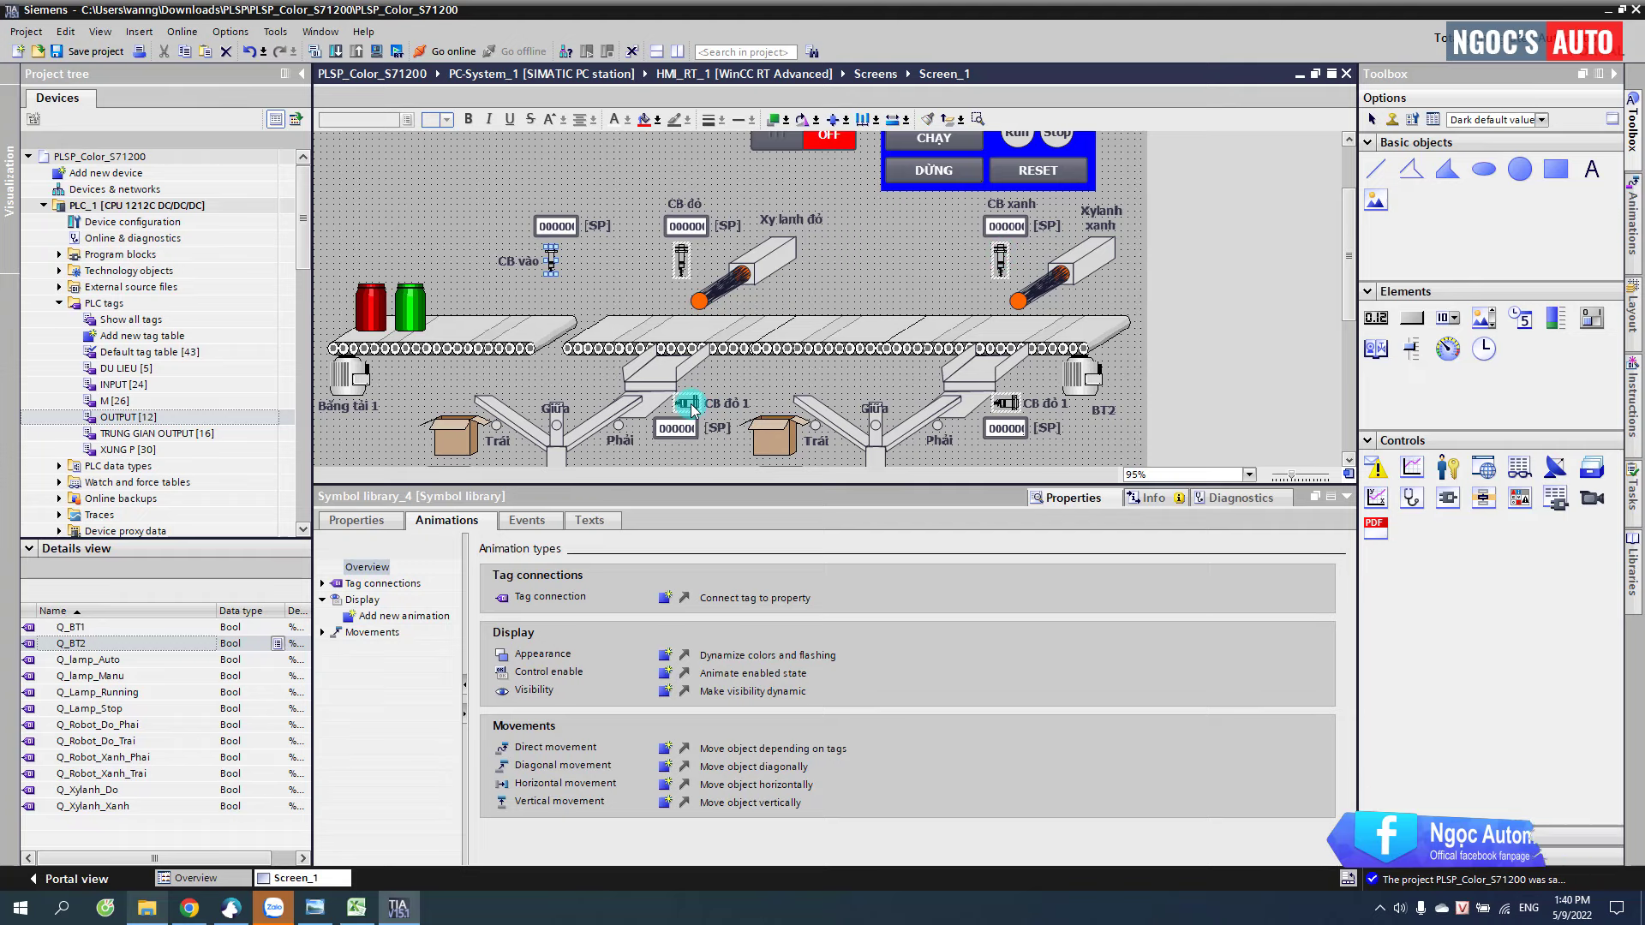
left_click(374, 619)
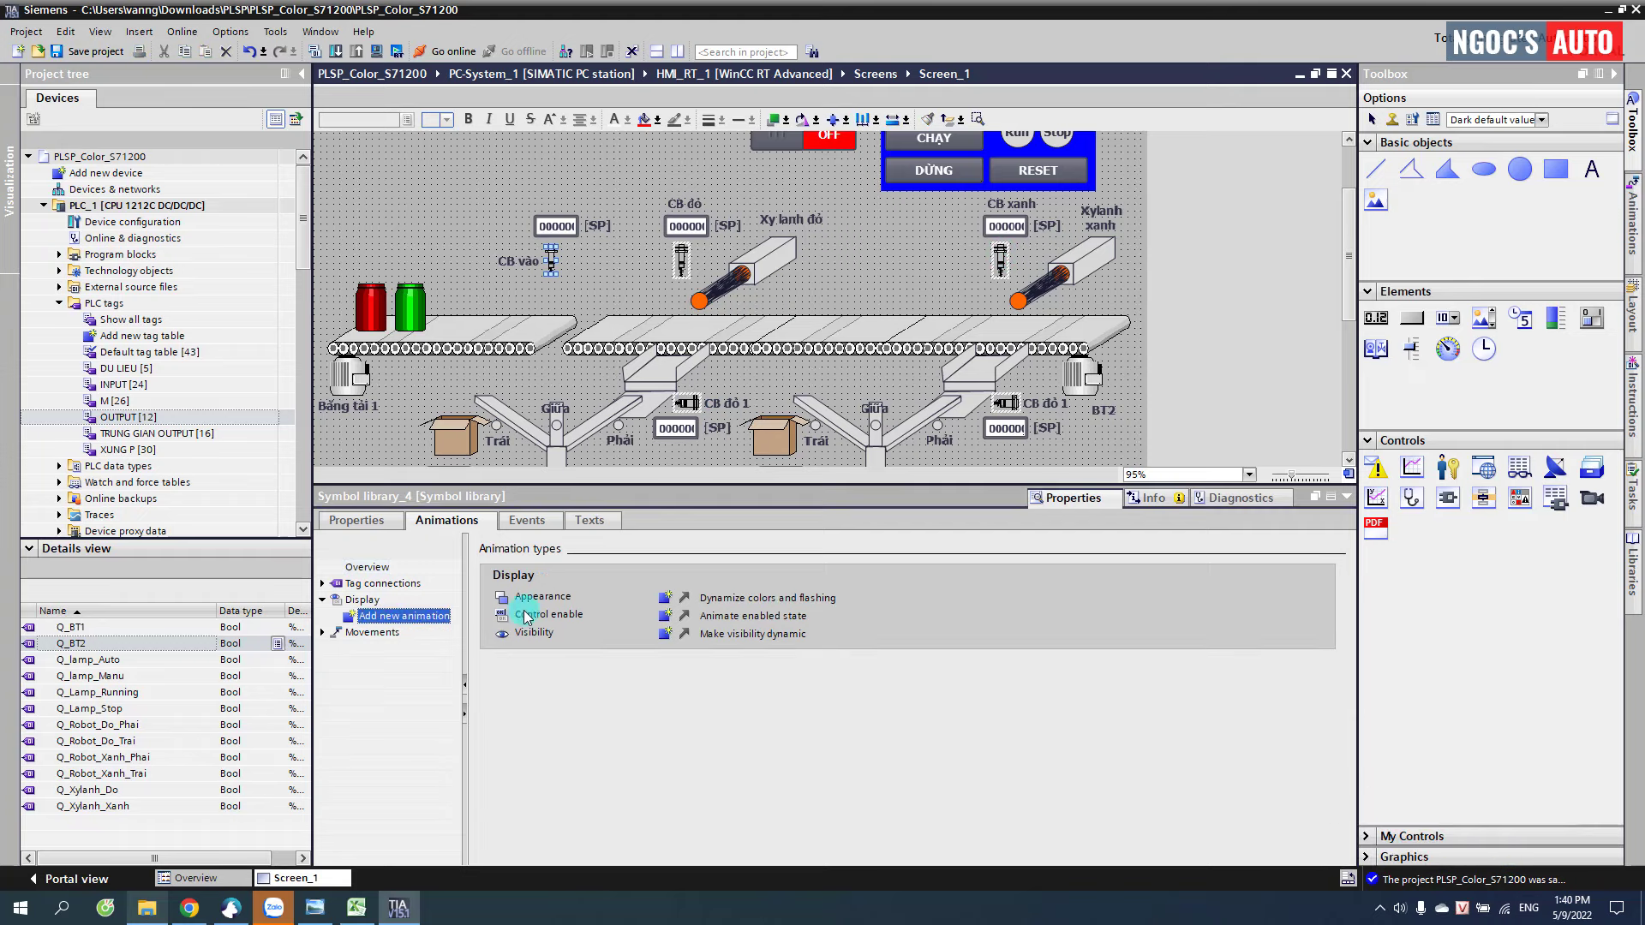
double_click(655, 599)
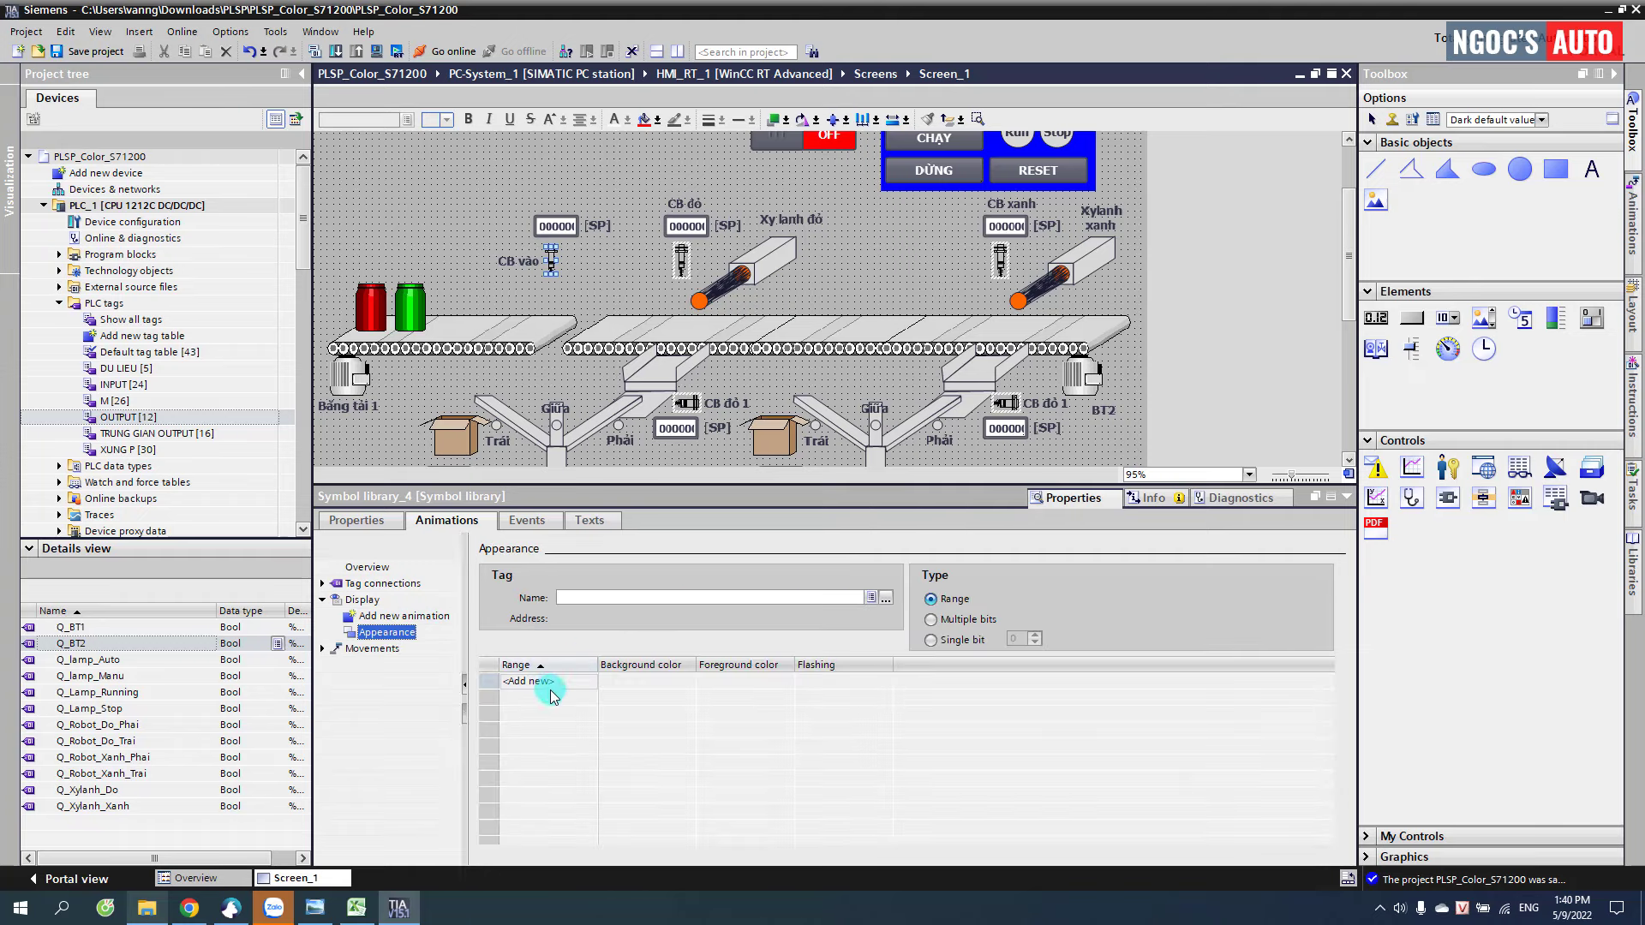
- Add range 1 to the sensors' Appearance animation with the red foreground color 255, 0, 0
double_click(548, 690)
left_click(786, 690)
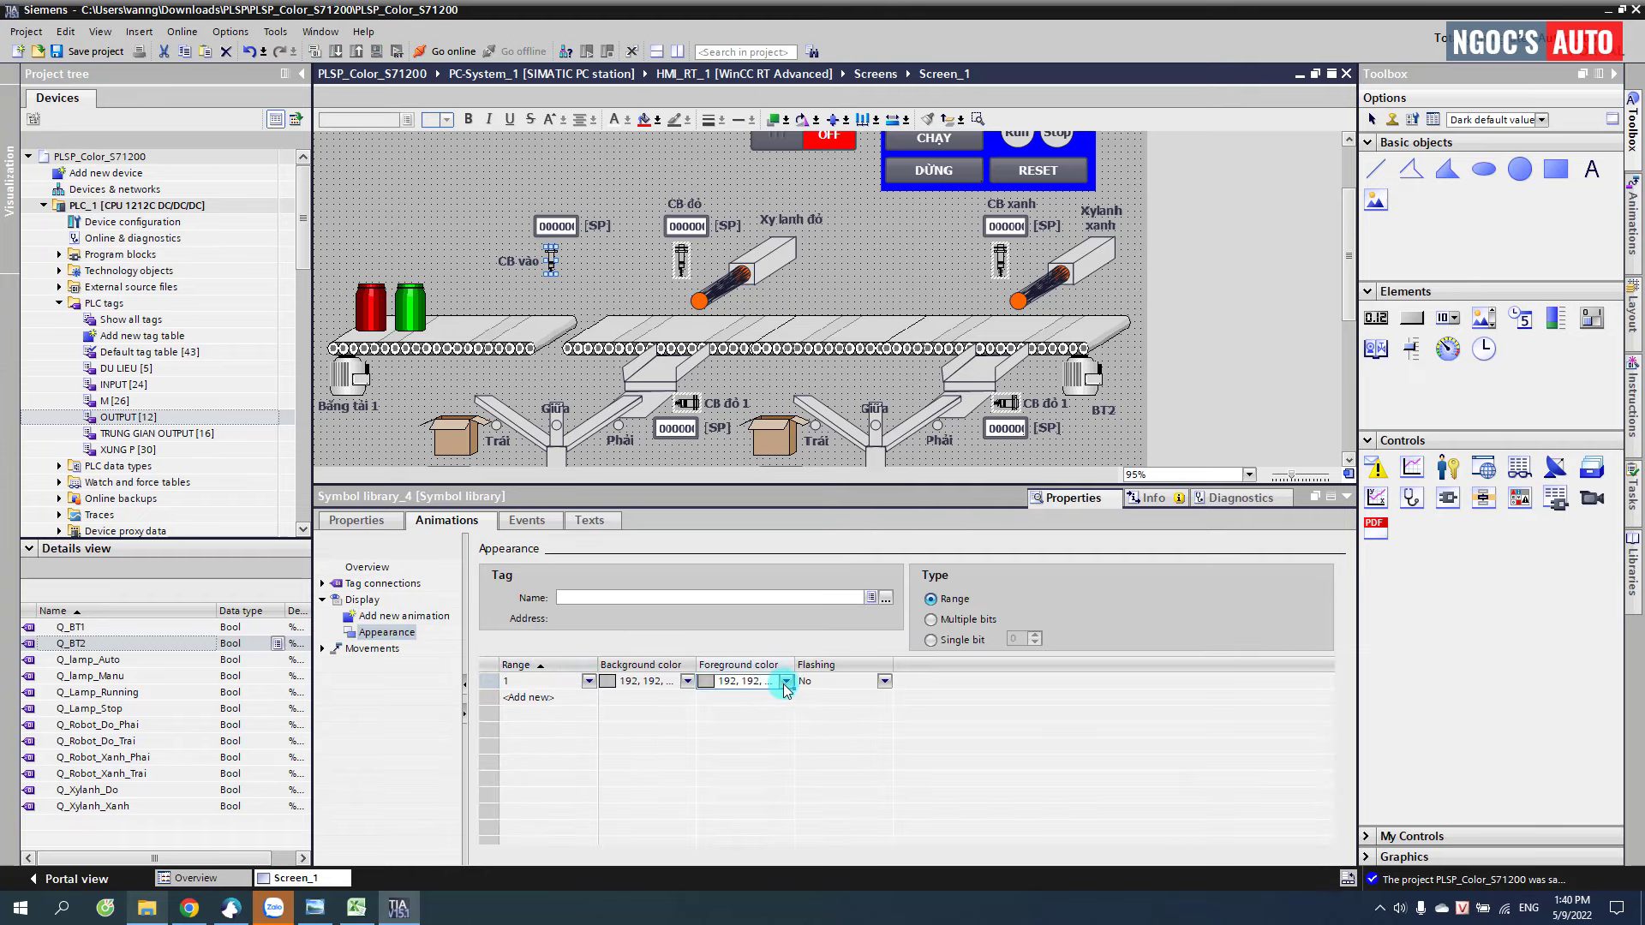
left_click(786, 681)
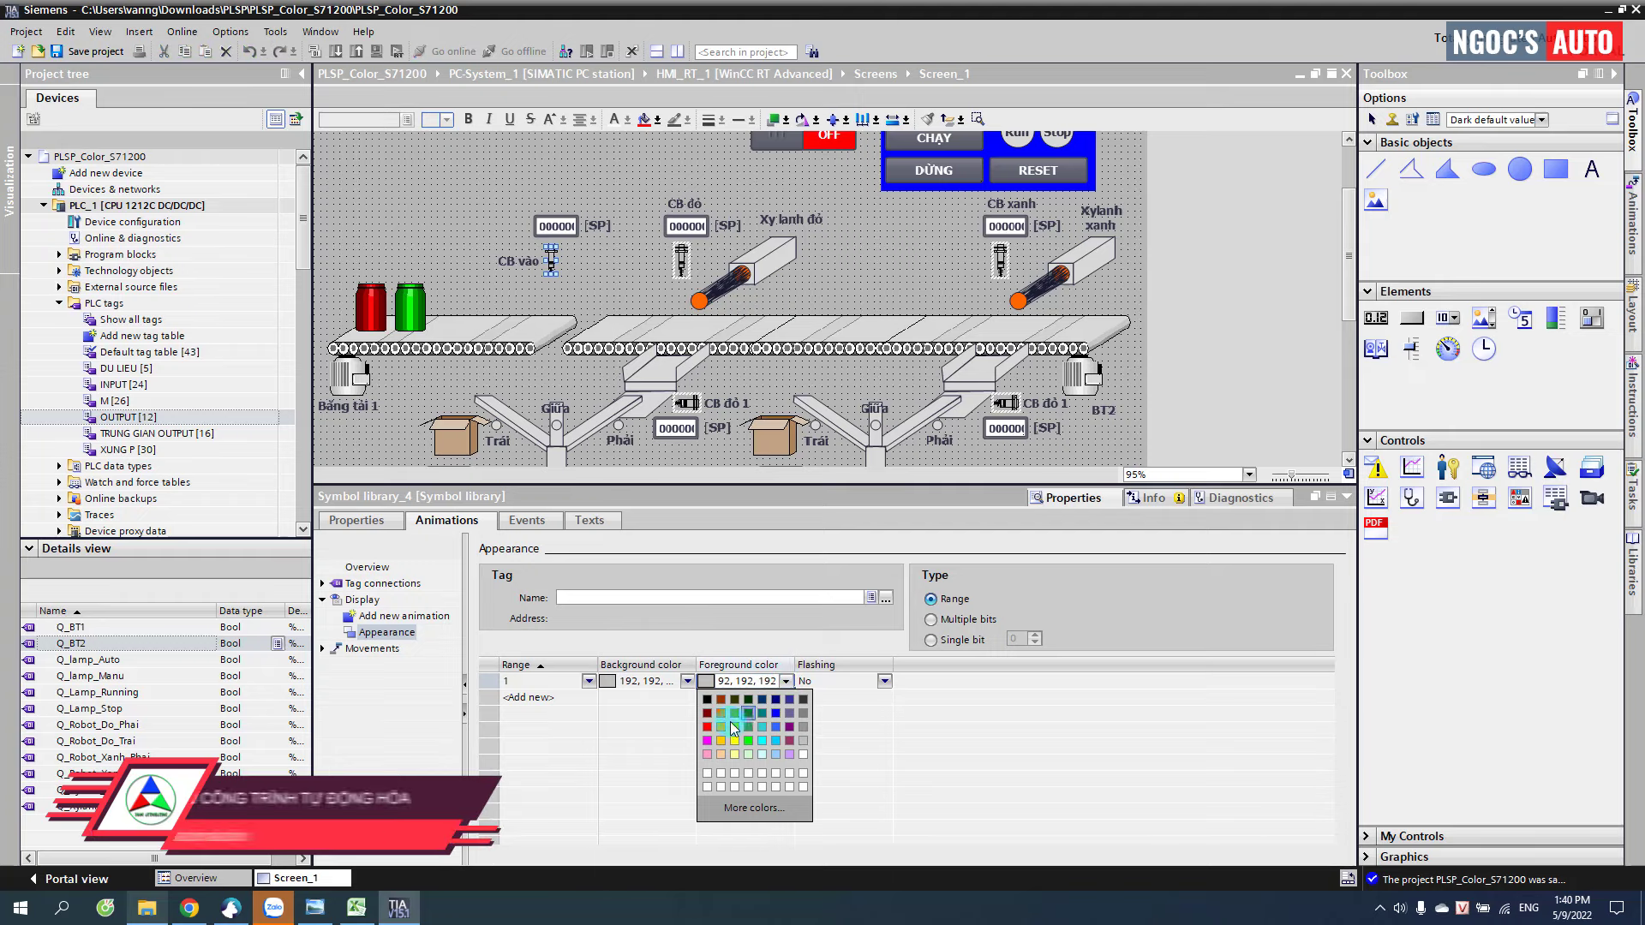
left_click(809, 411)
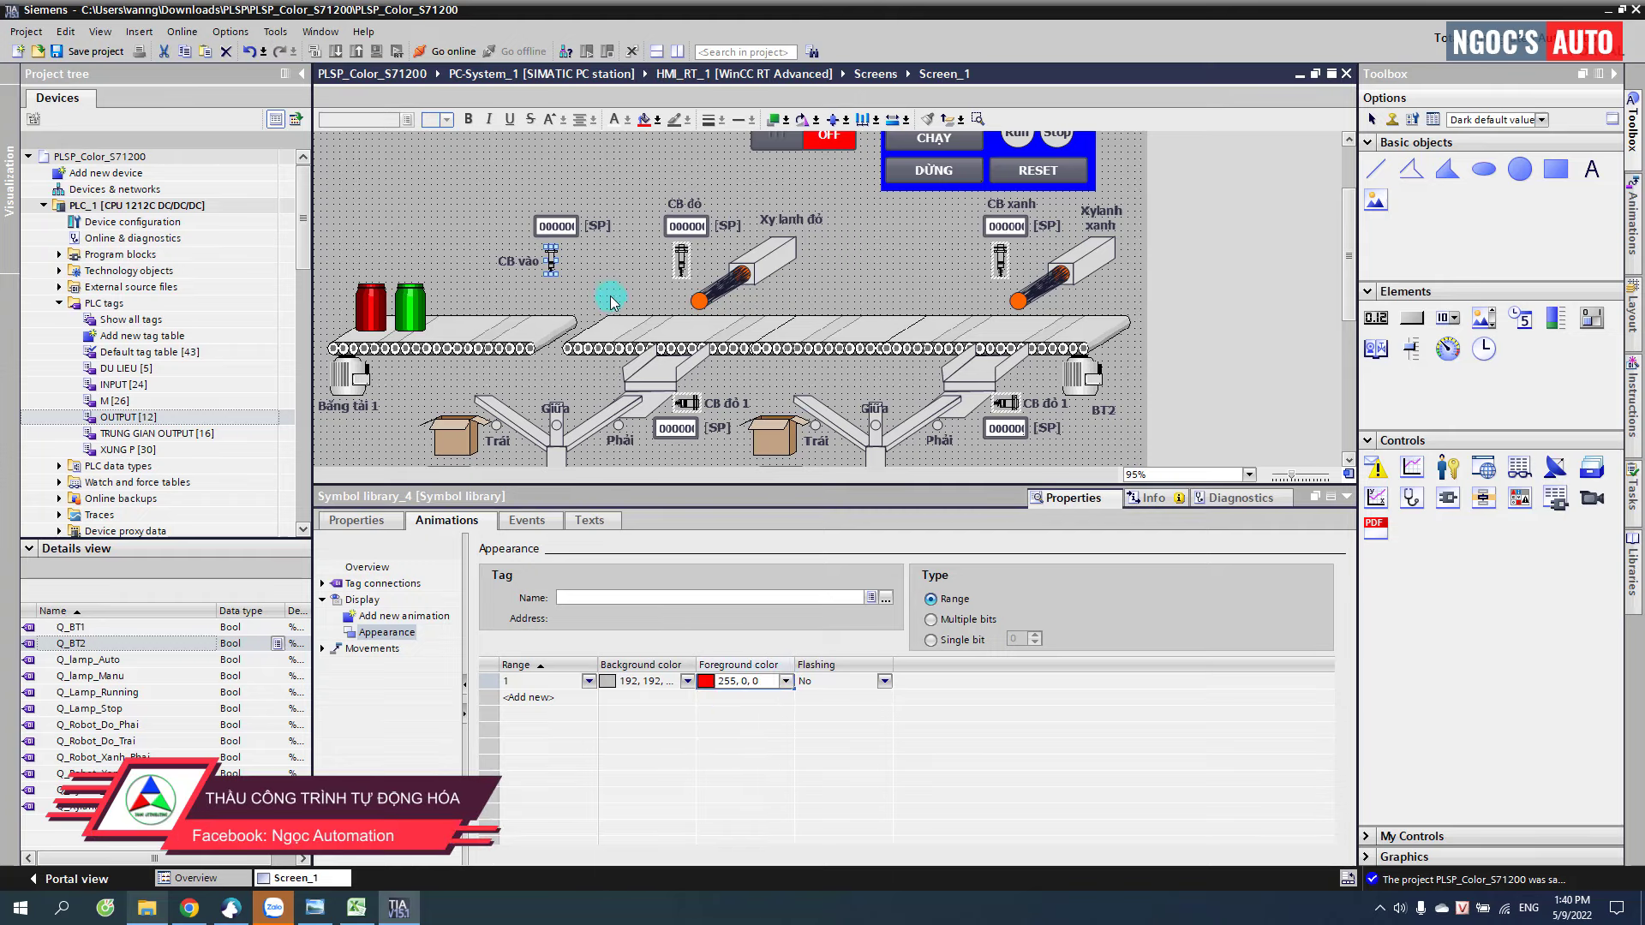
- List the M table's tags in the details view and assign M_CB_Vao to the CB vào sensor's Appearance animation
left_click(562, 267)
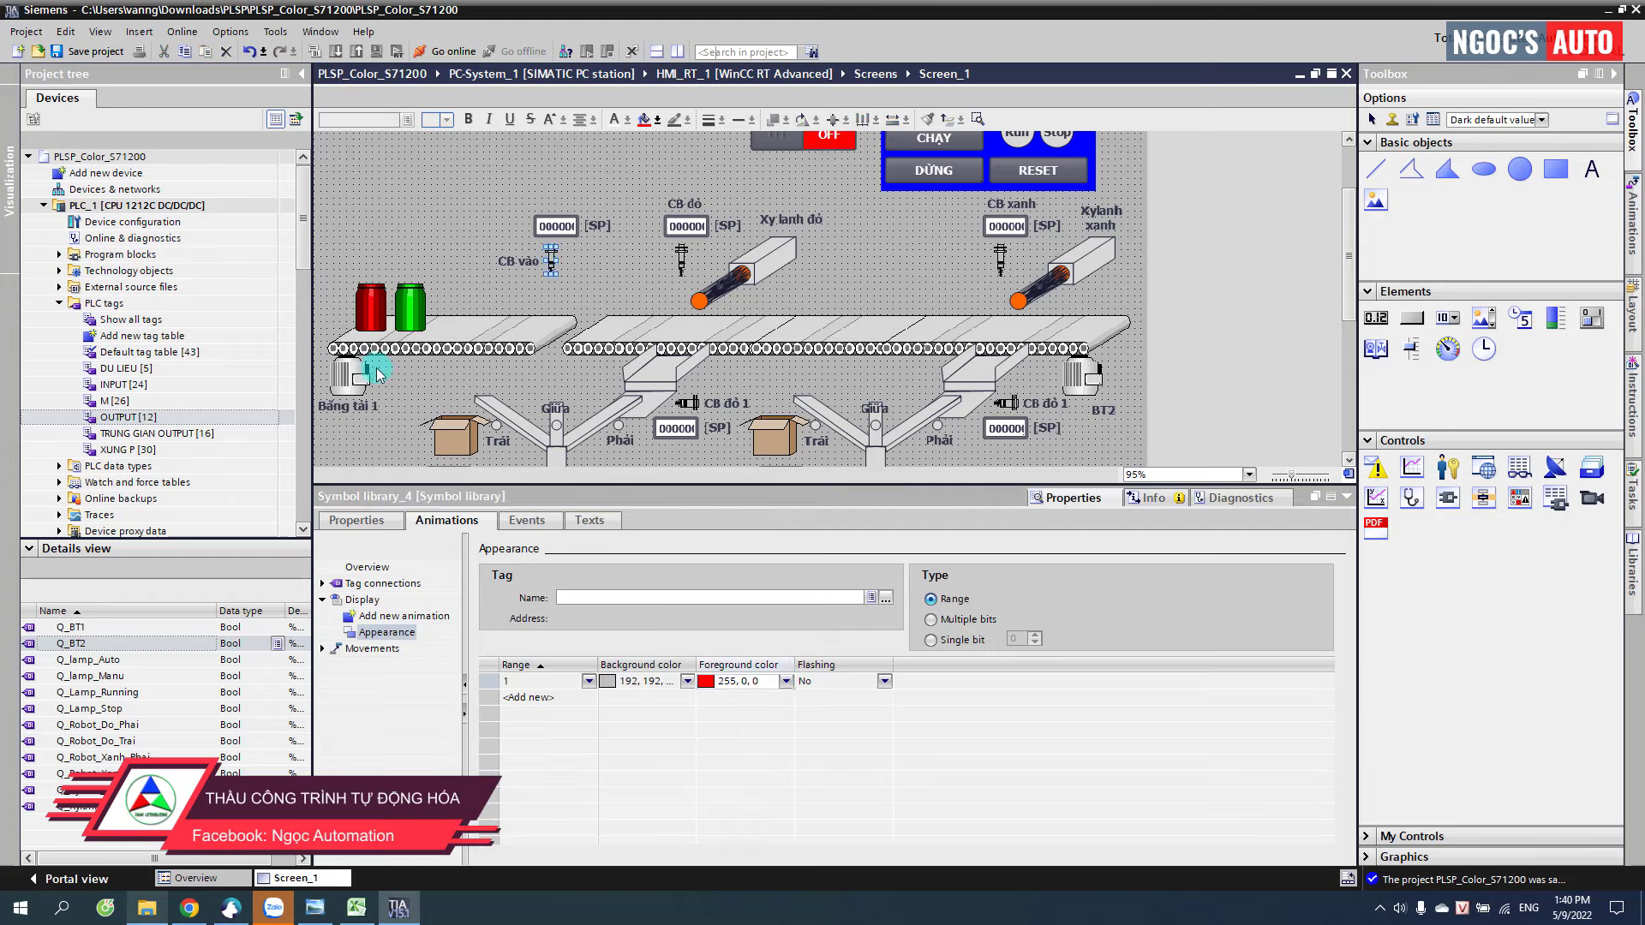
left_click(221, 413)
double_click(135, 403)
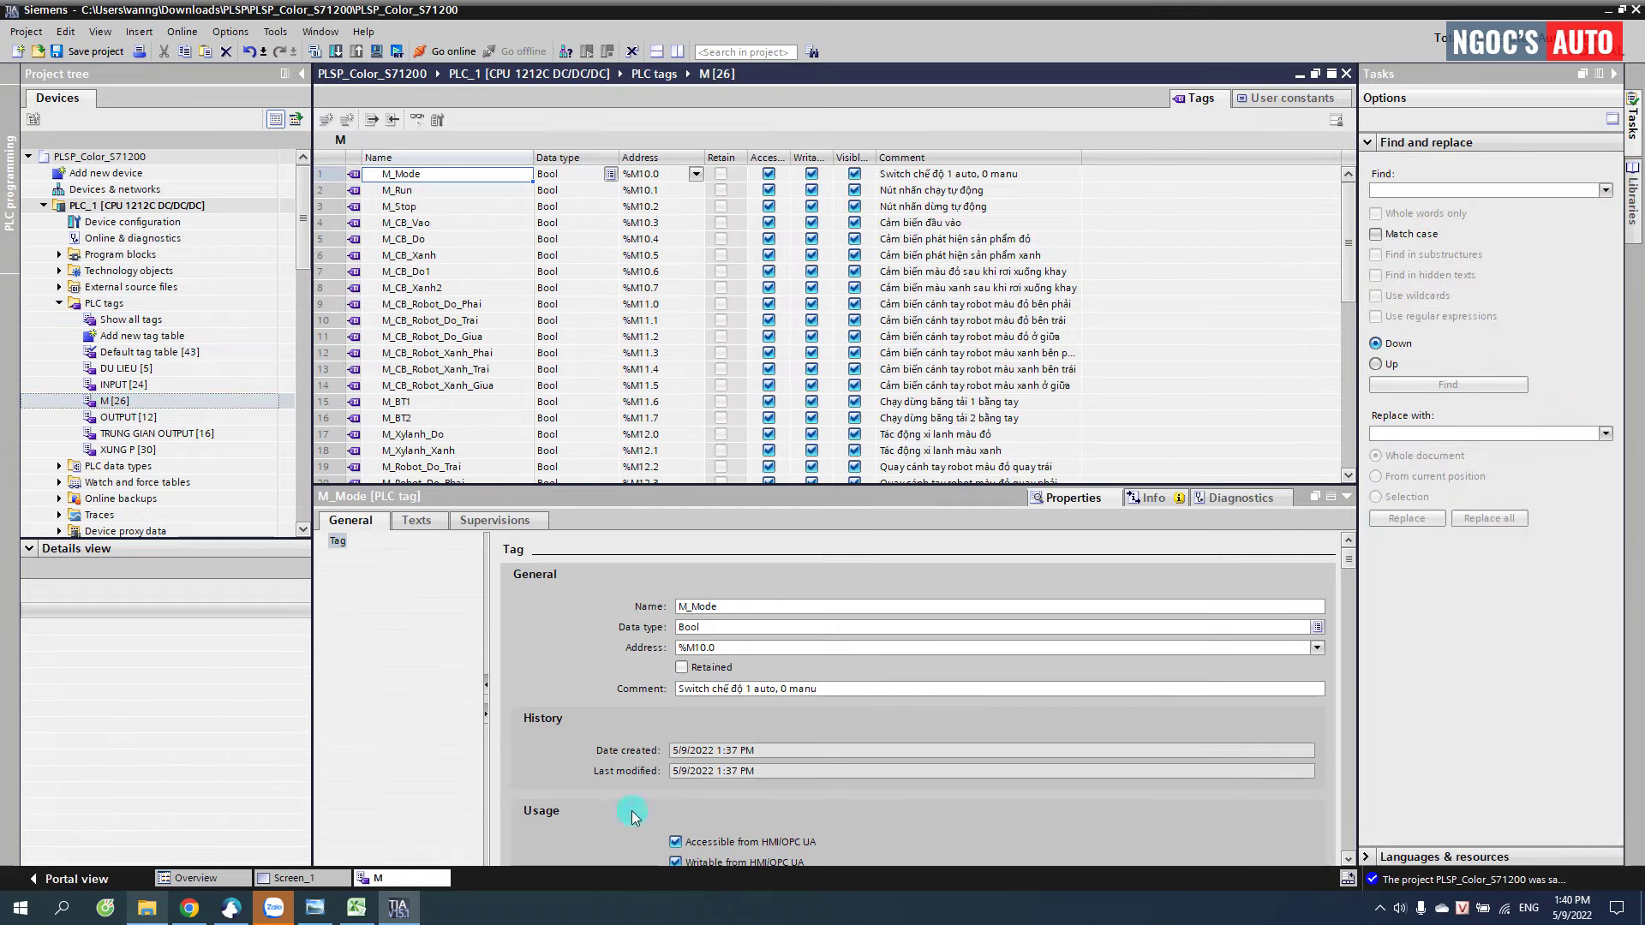
left_click(287, 878)
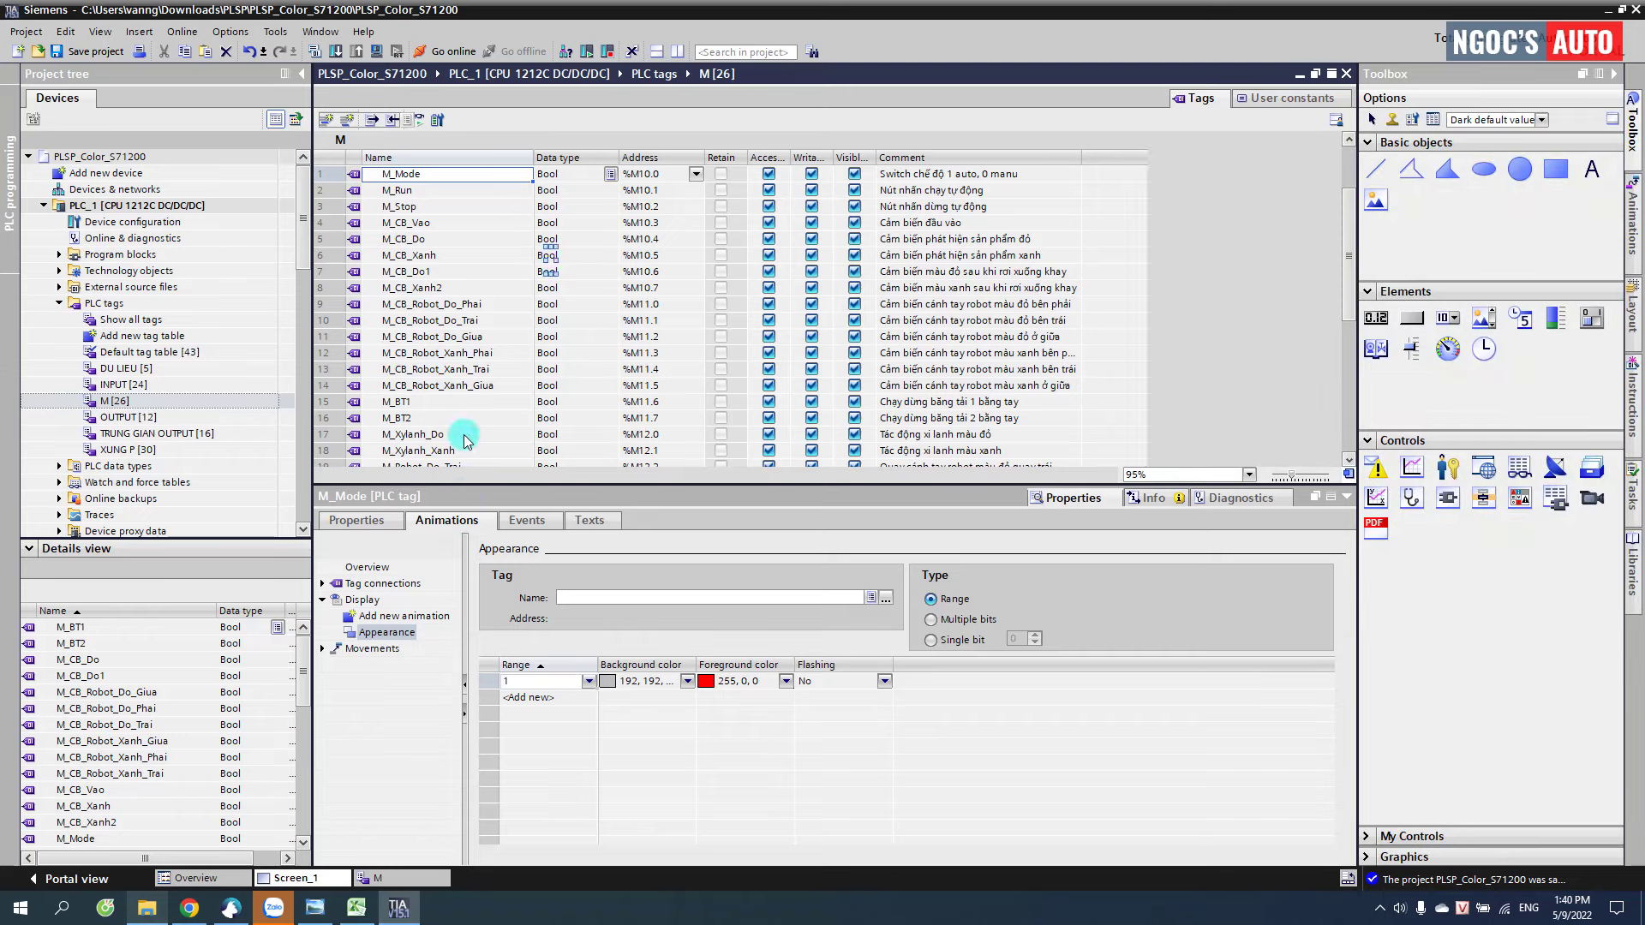
left_click(104, 674)
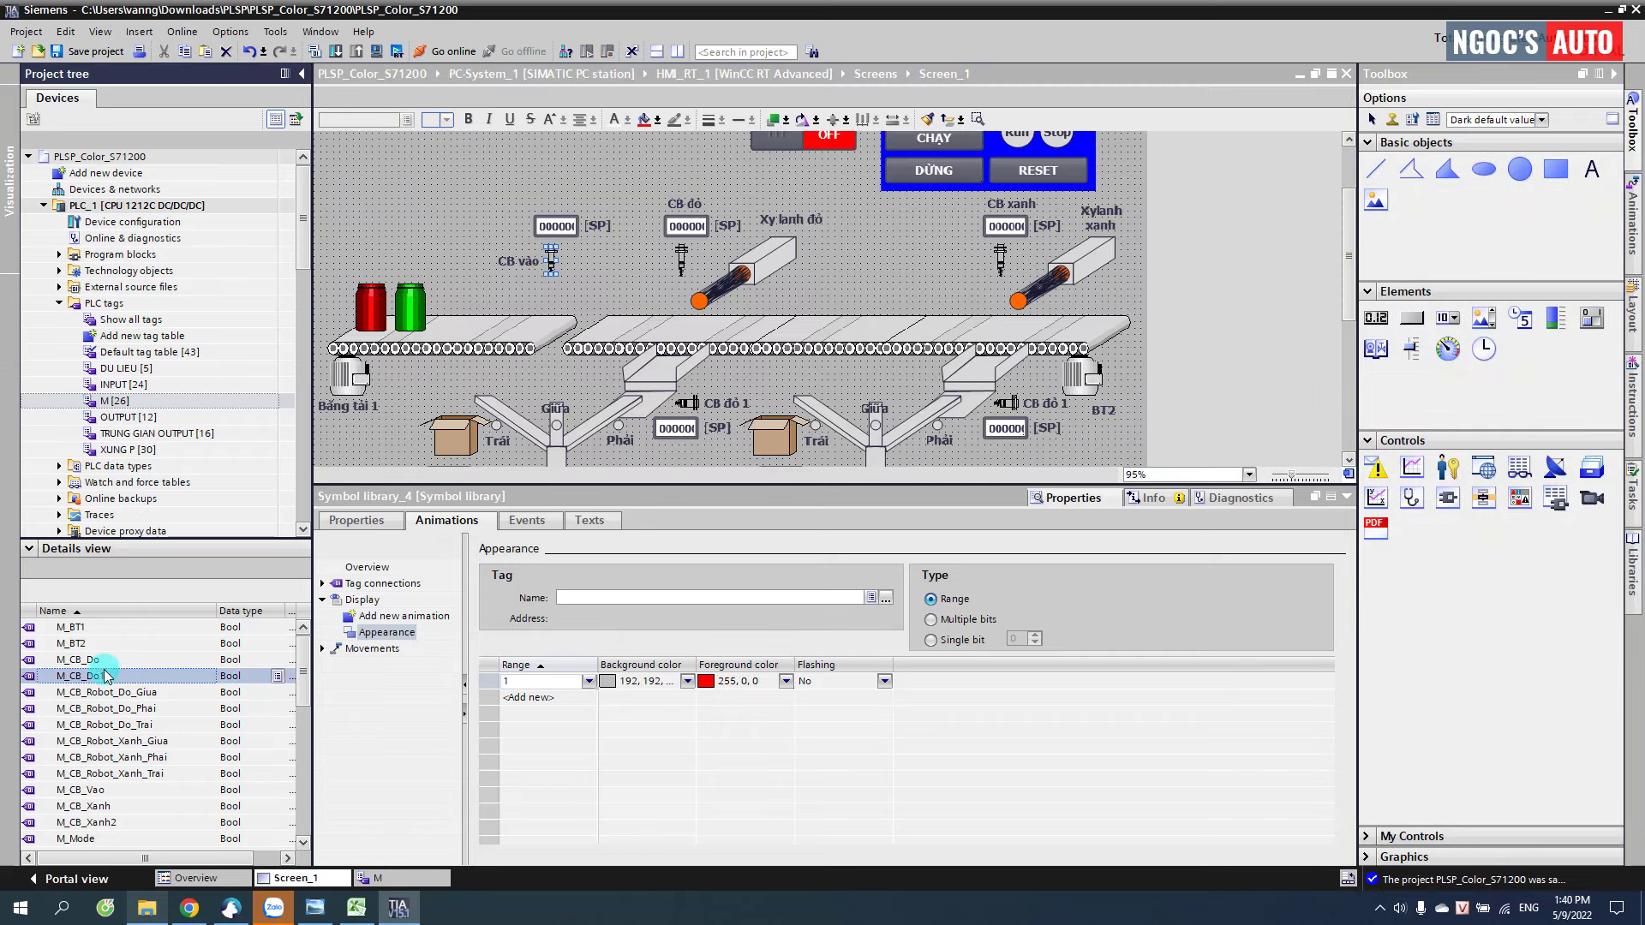
left_click(97, 776)
left_click_drag(67, 797, 592, 603)
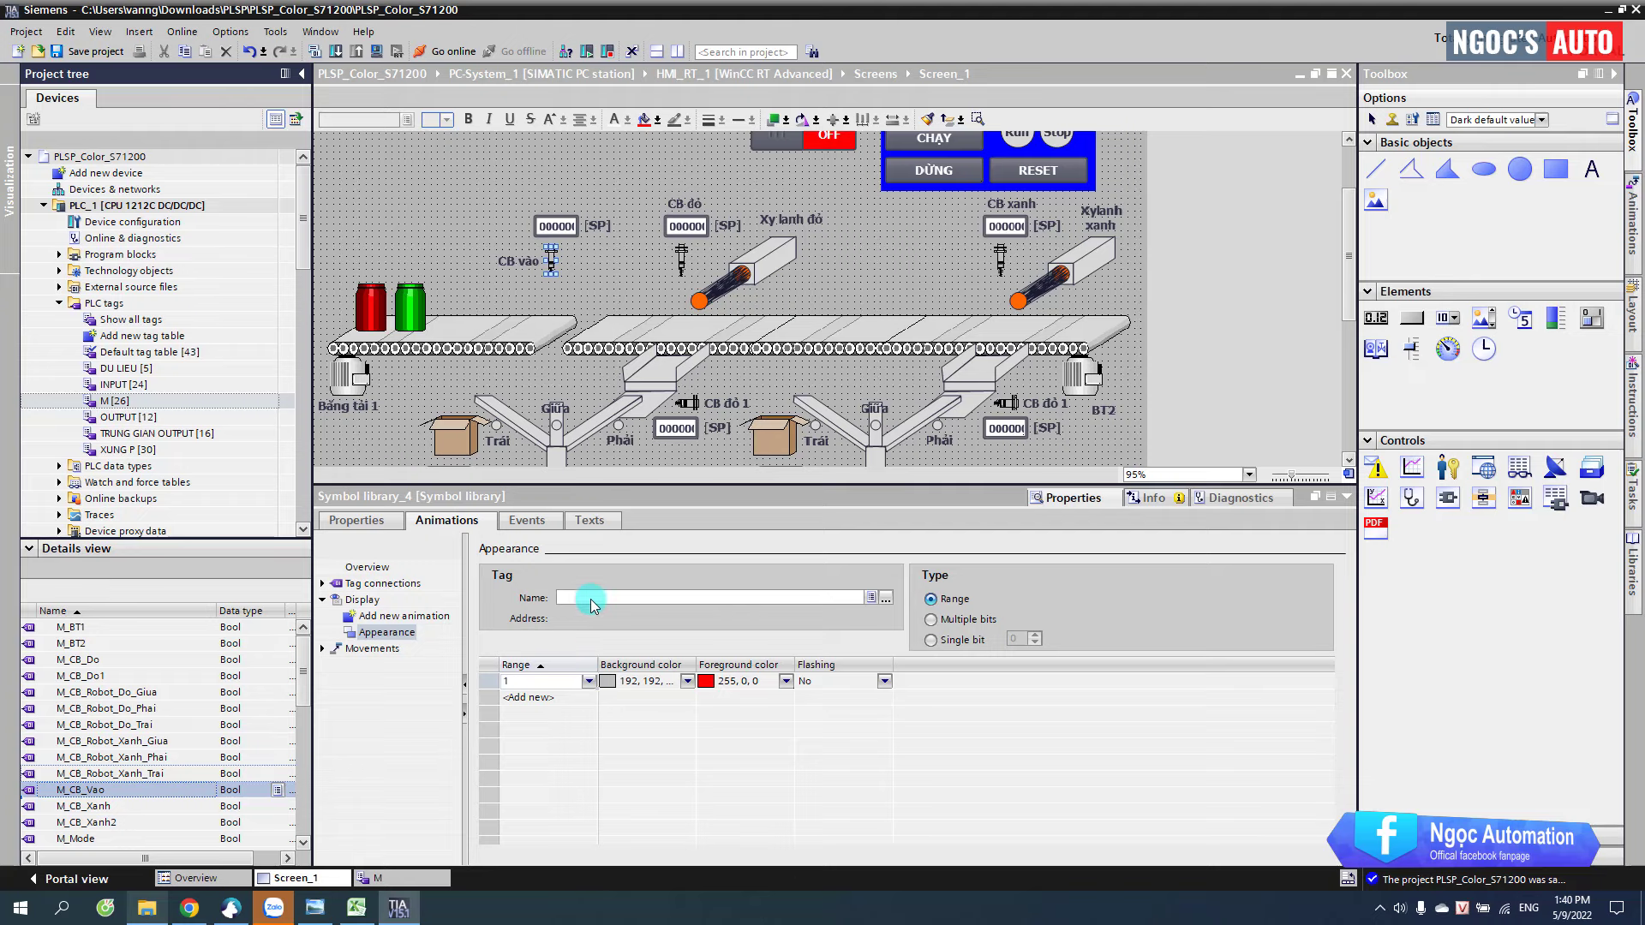
- Assign M_CB_Do to the CB đỏ sensor's Appearance animation and M_CB_Xanh to the CB xanh sensor's
left_click(682, 252)
left_click(77, 661)
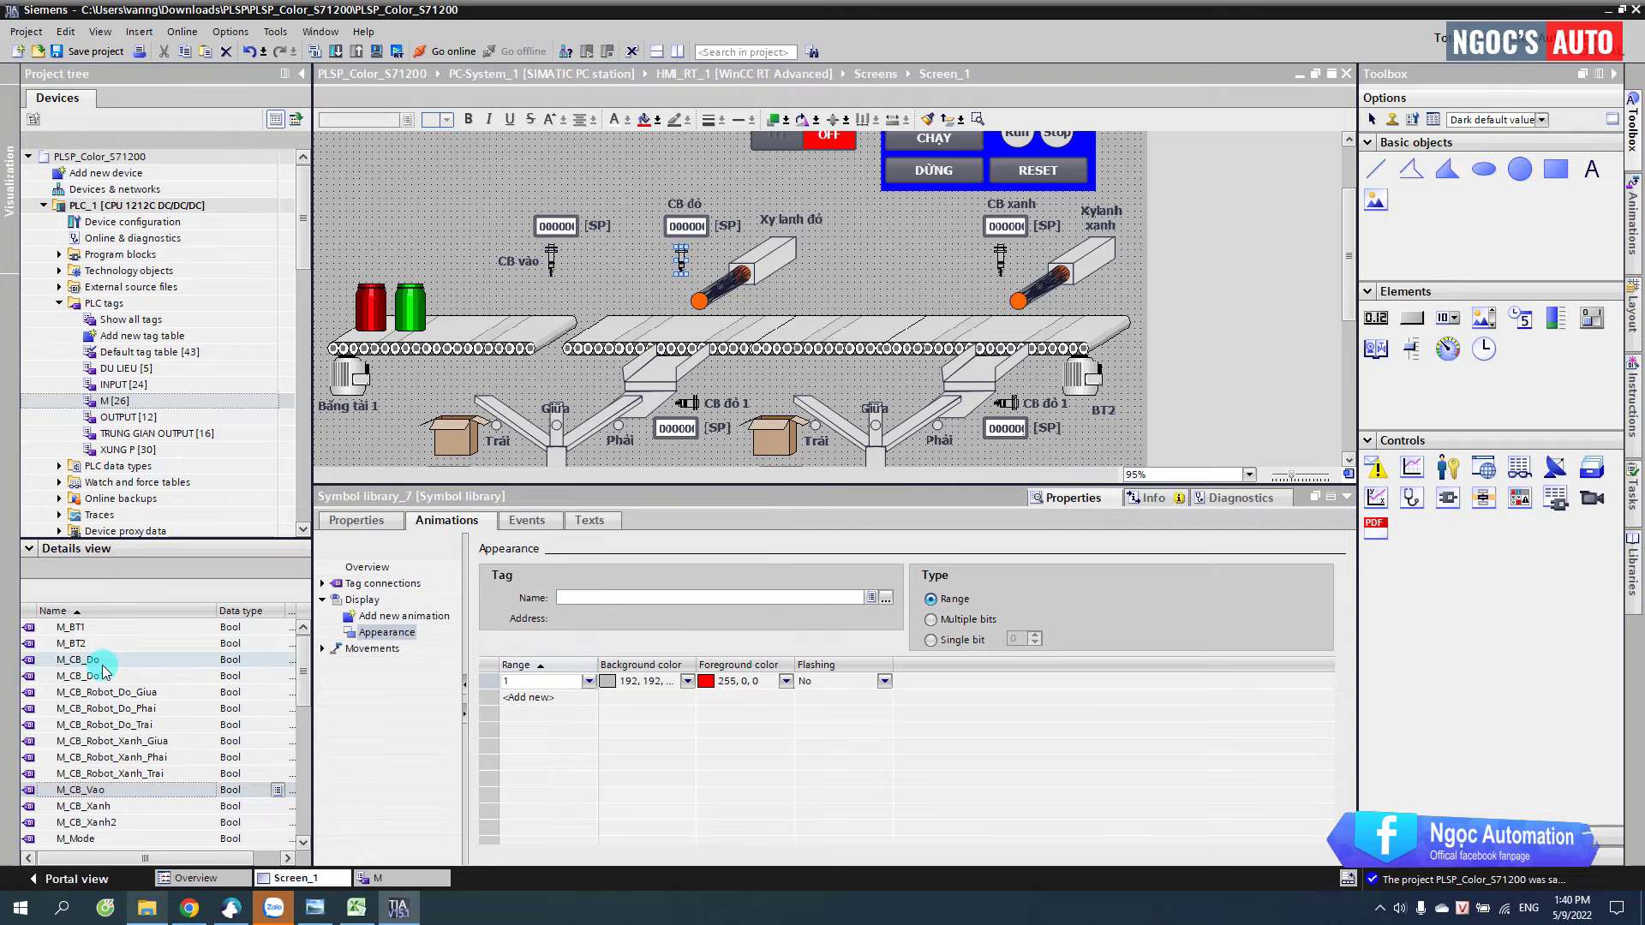
left_click_drag(77, 661, 576, 597)
left_click(861, 353)
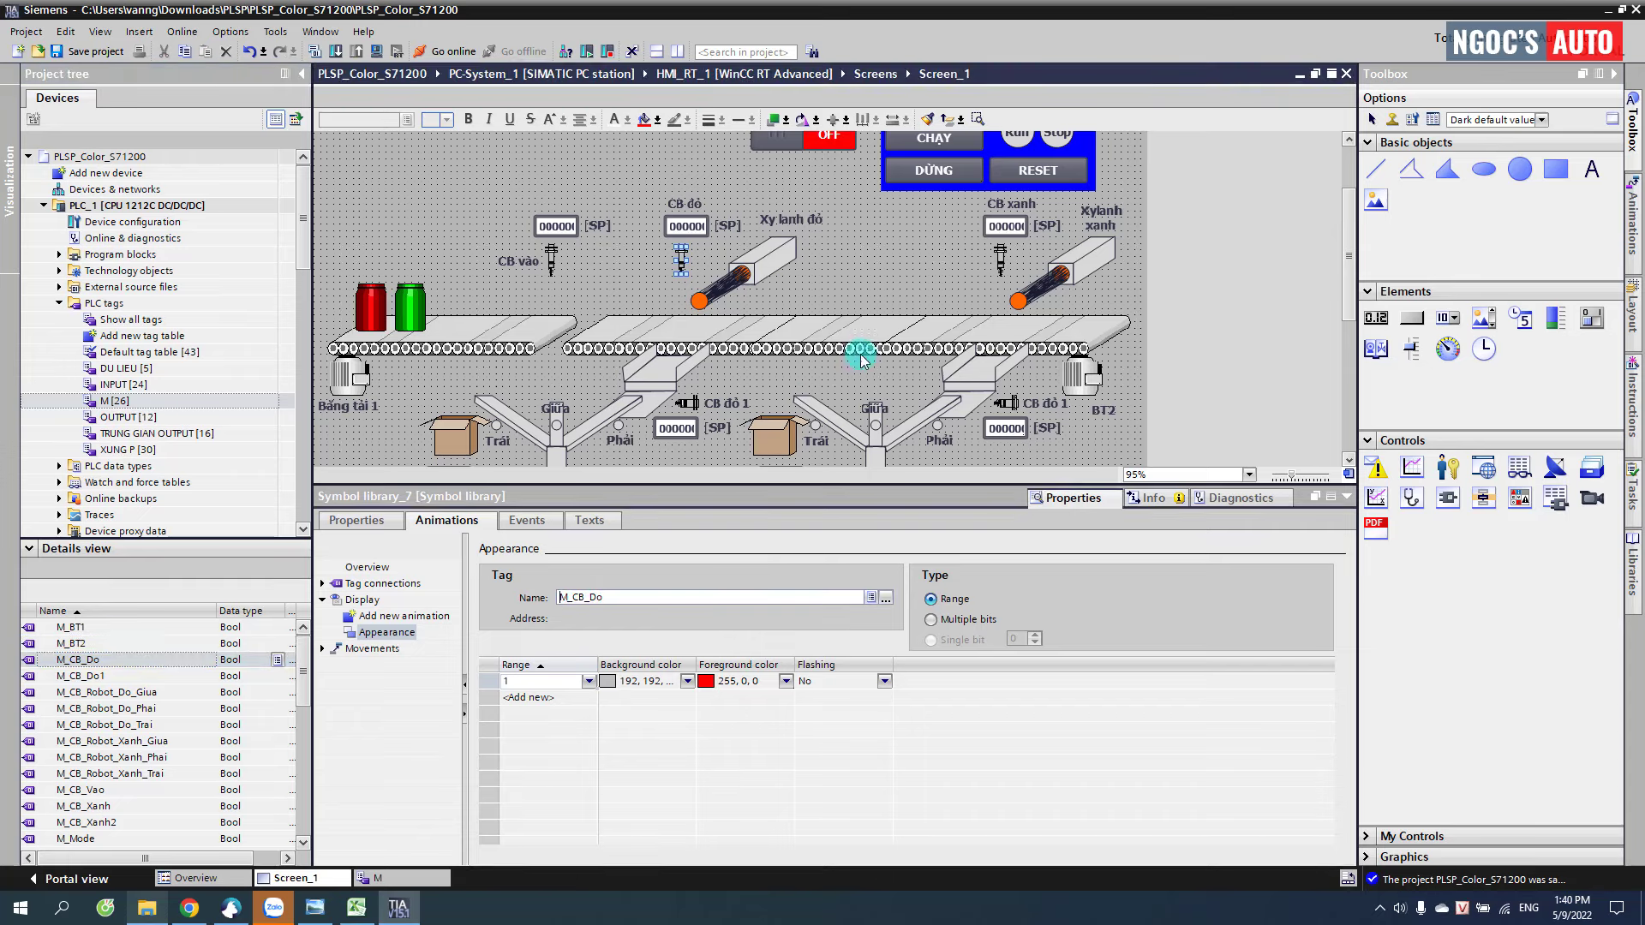
left_click(1000, 274)
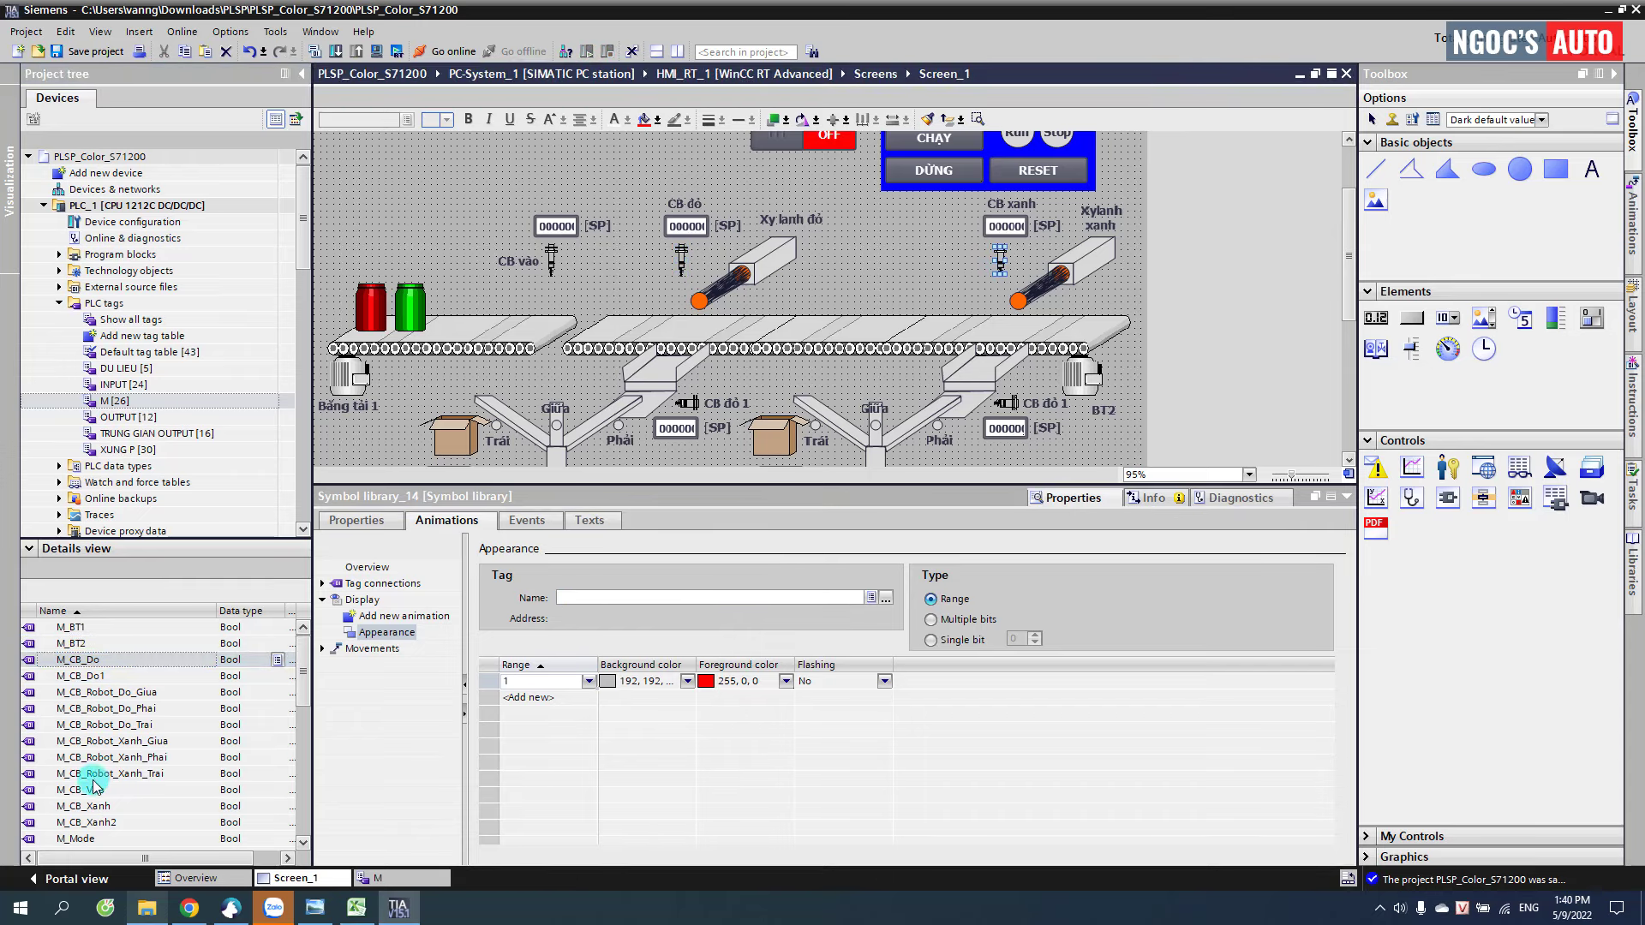
left_click_drag(77, 807, 576, 597)
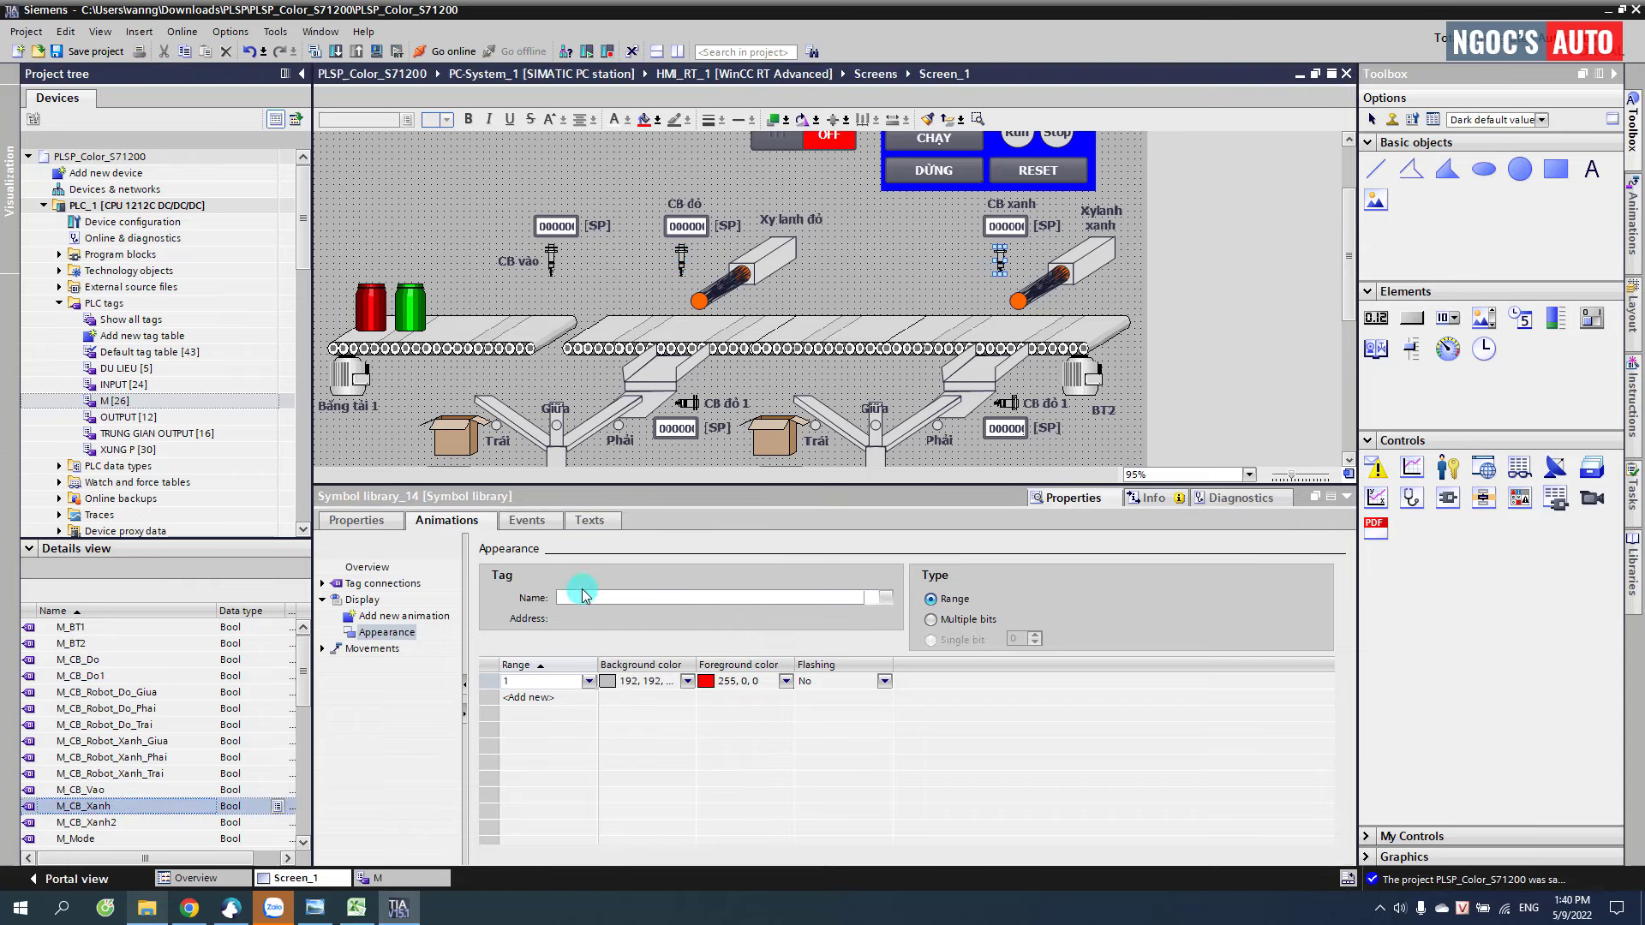
- Assign M_CB_Do1 to the Appearance animation of the sensor below the red chute and M_CB_Xanh2 to the one below the green chute
left_click(686, 403)
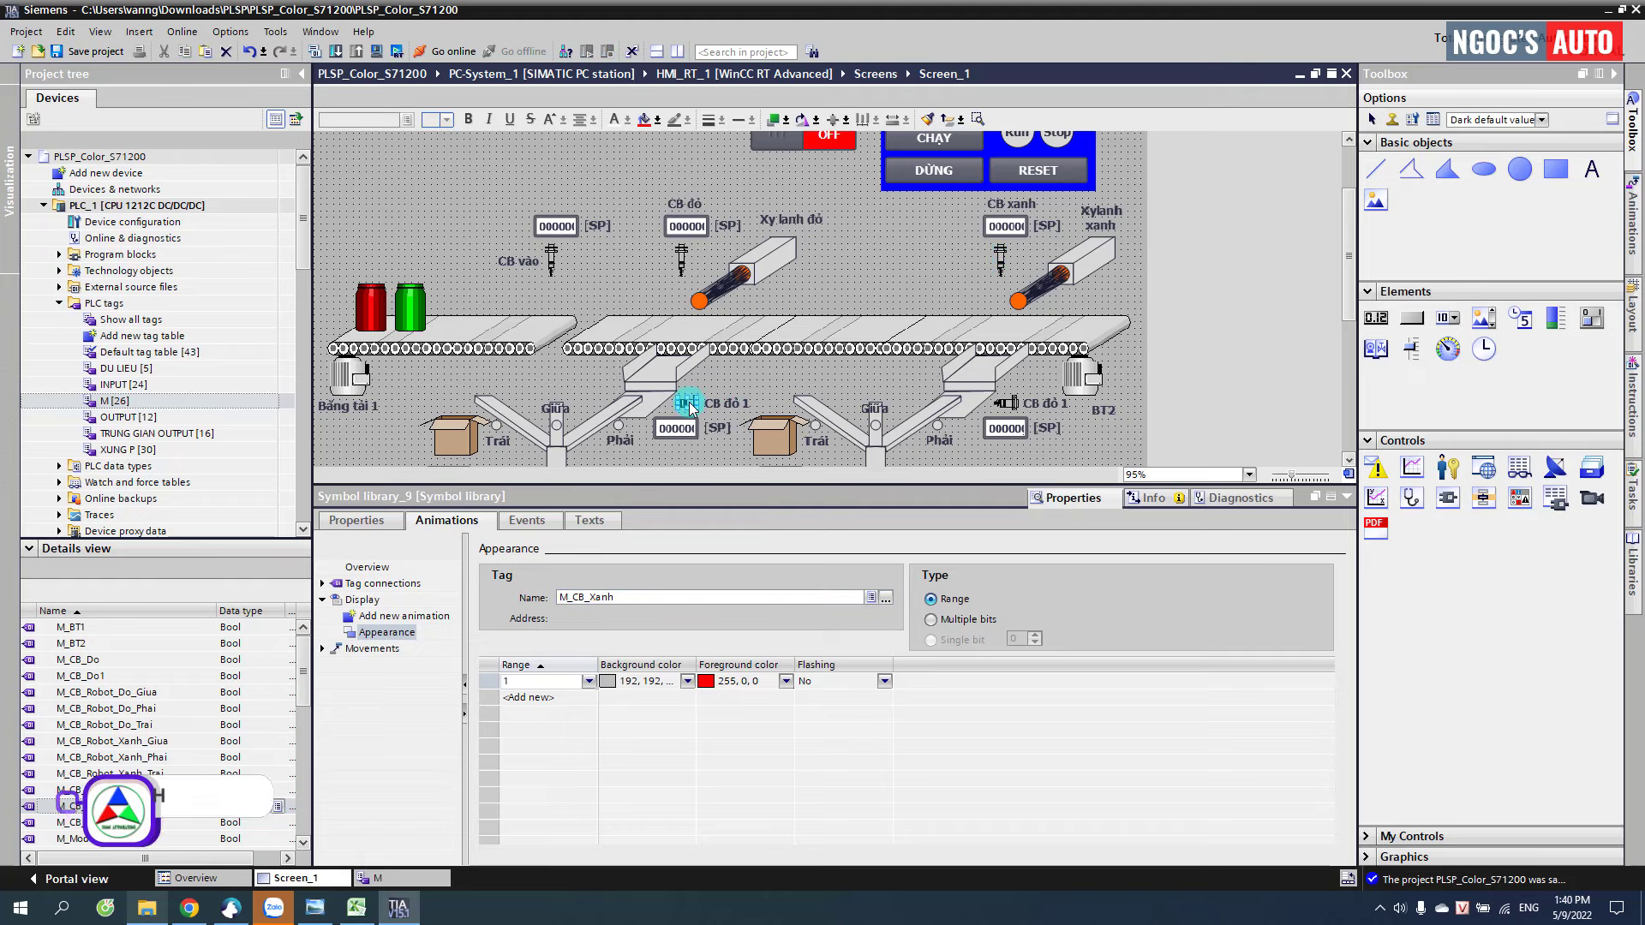
left_click(81, 676)
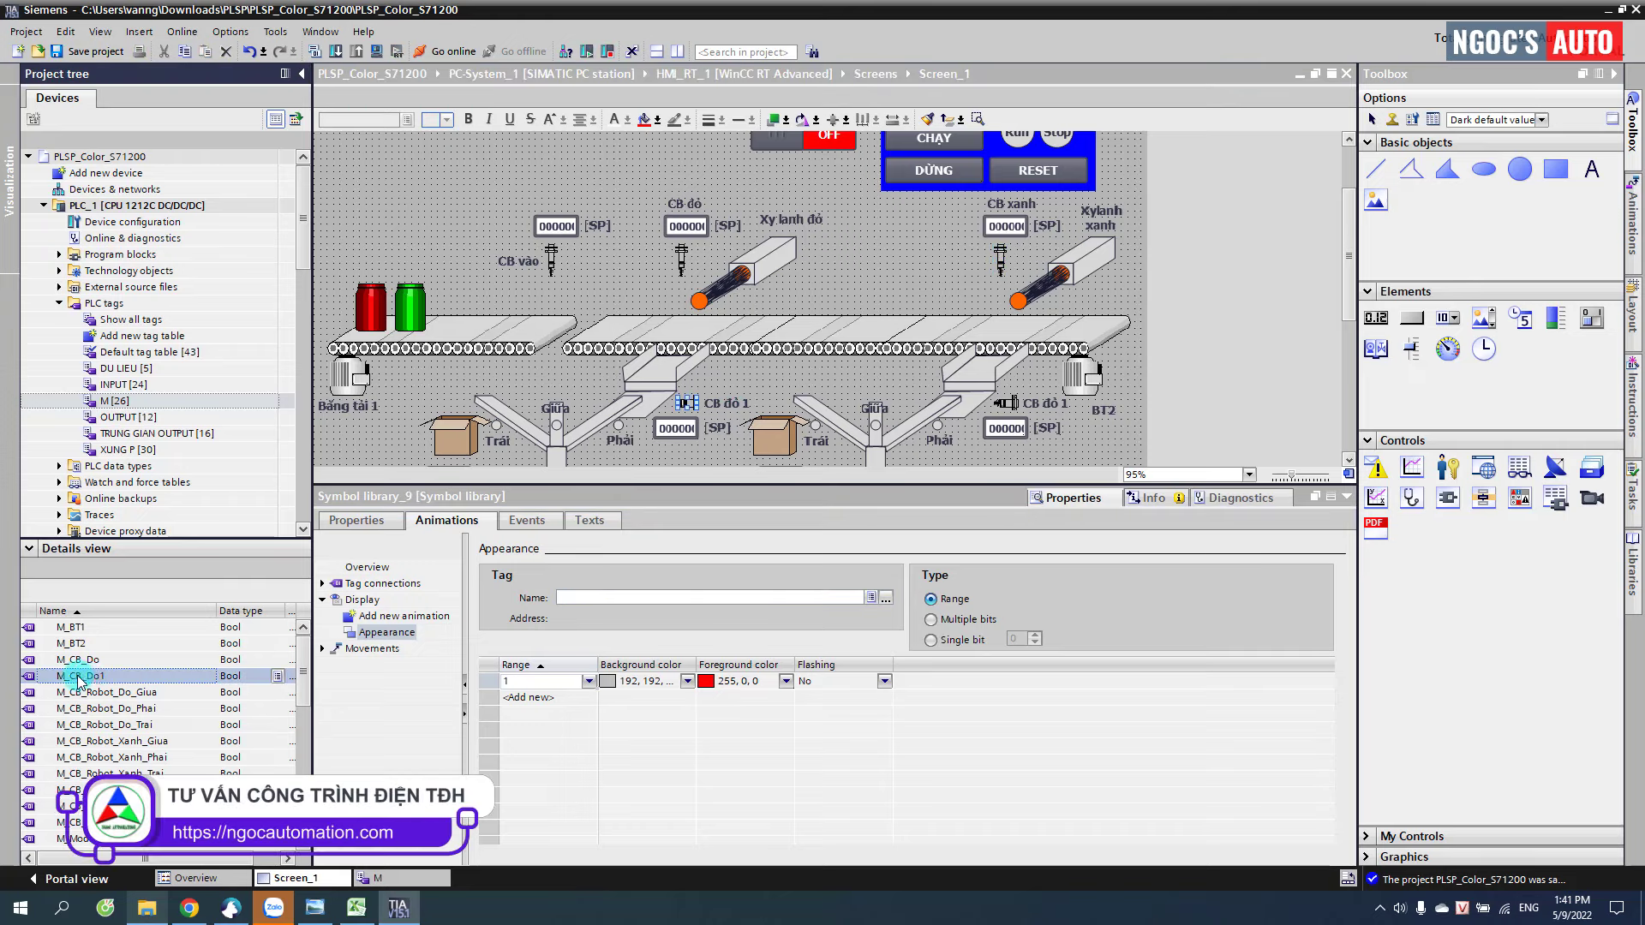
left_click_drag(610, 606, 609, 599)
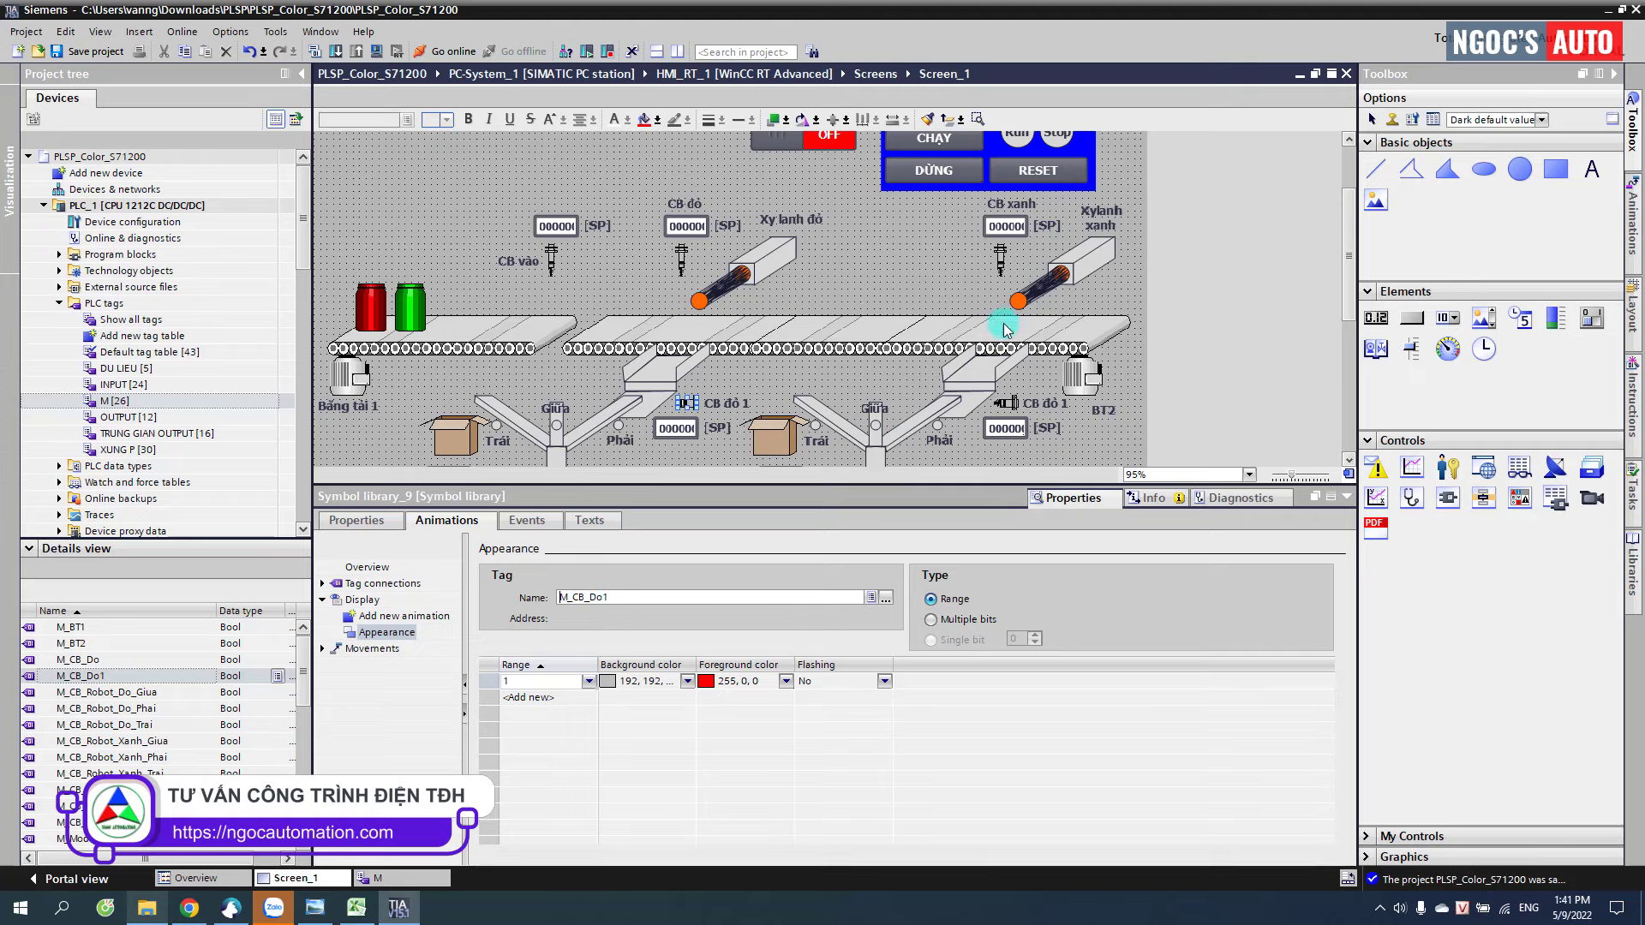
left_click(1006, 410)
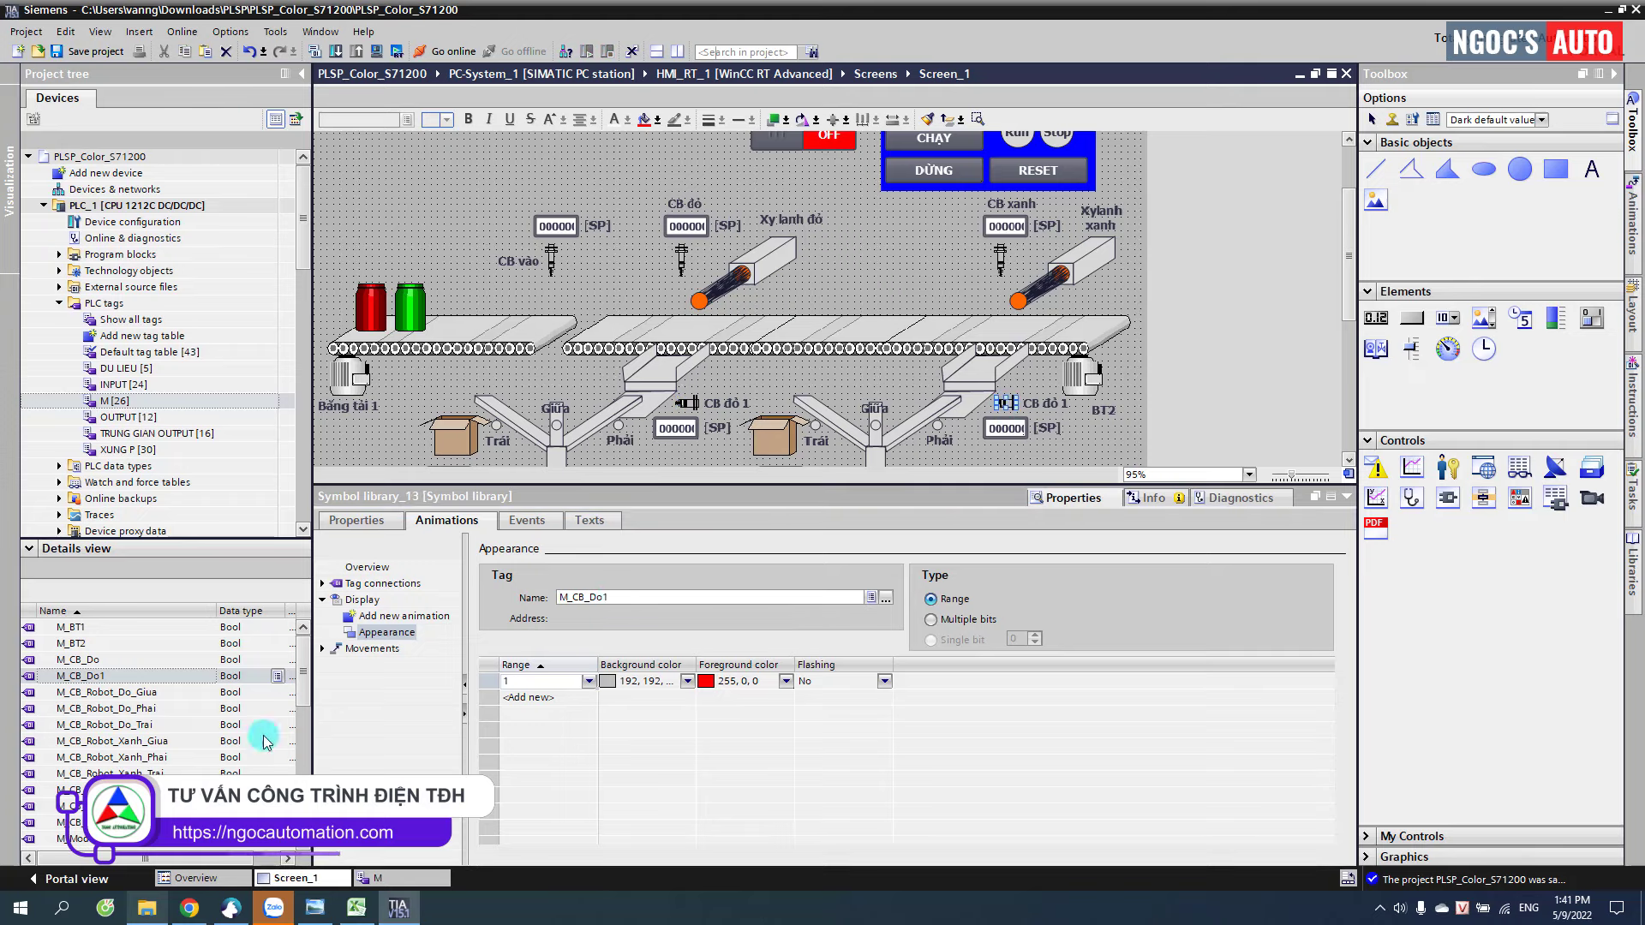
left_click(95, 822)
left_click_drag(194, 781, 575, 600)
- Add an Appearance animation to the six Trái, Giữa and Phải indicator circles of both gripper robots
scroll(760, 367, "down", 3)
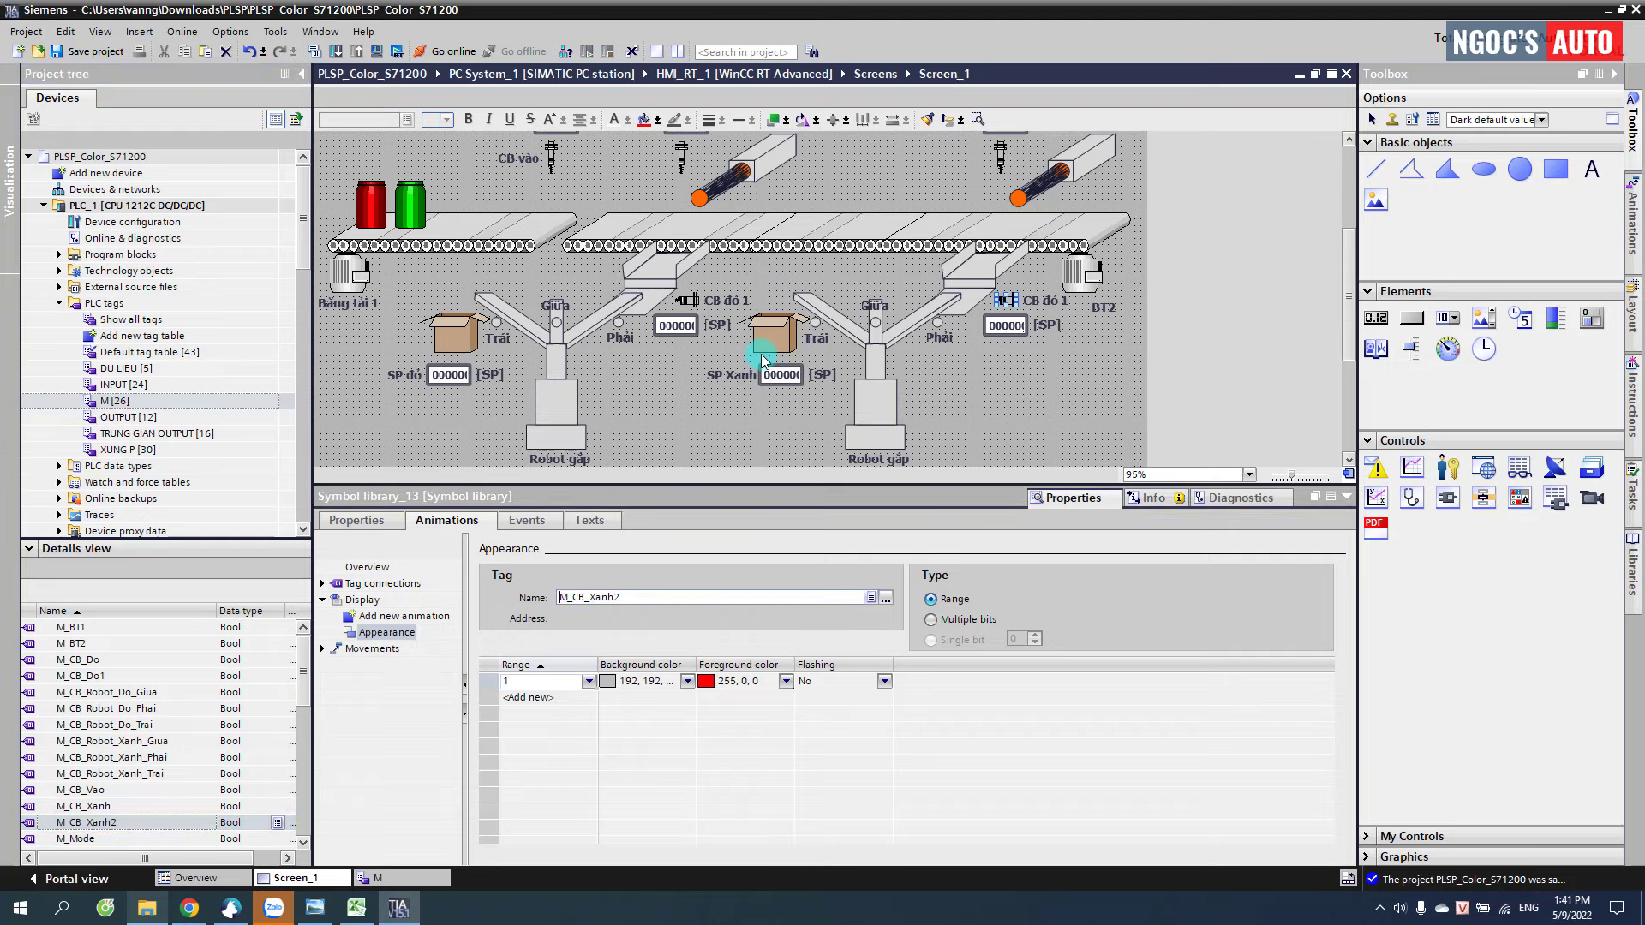
scroll(765, 358, "up", 6)
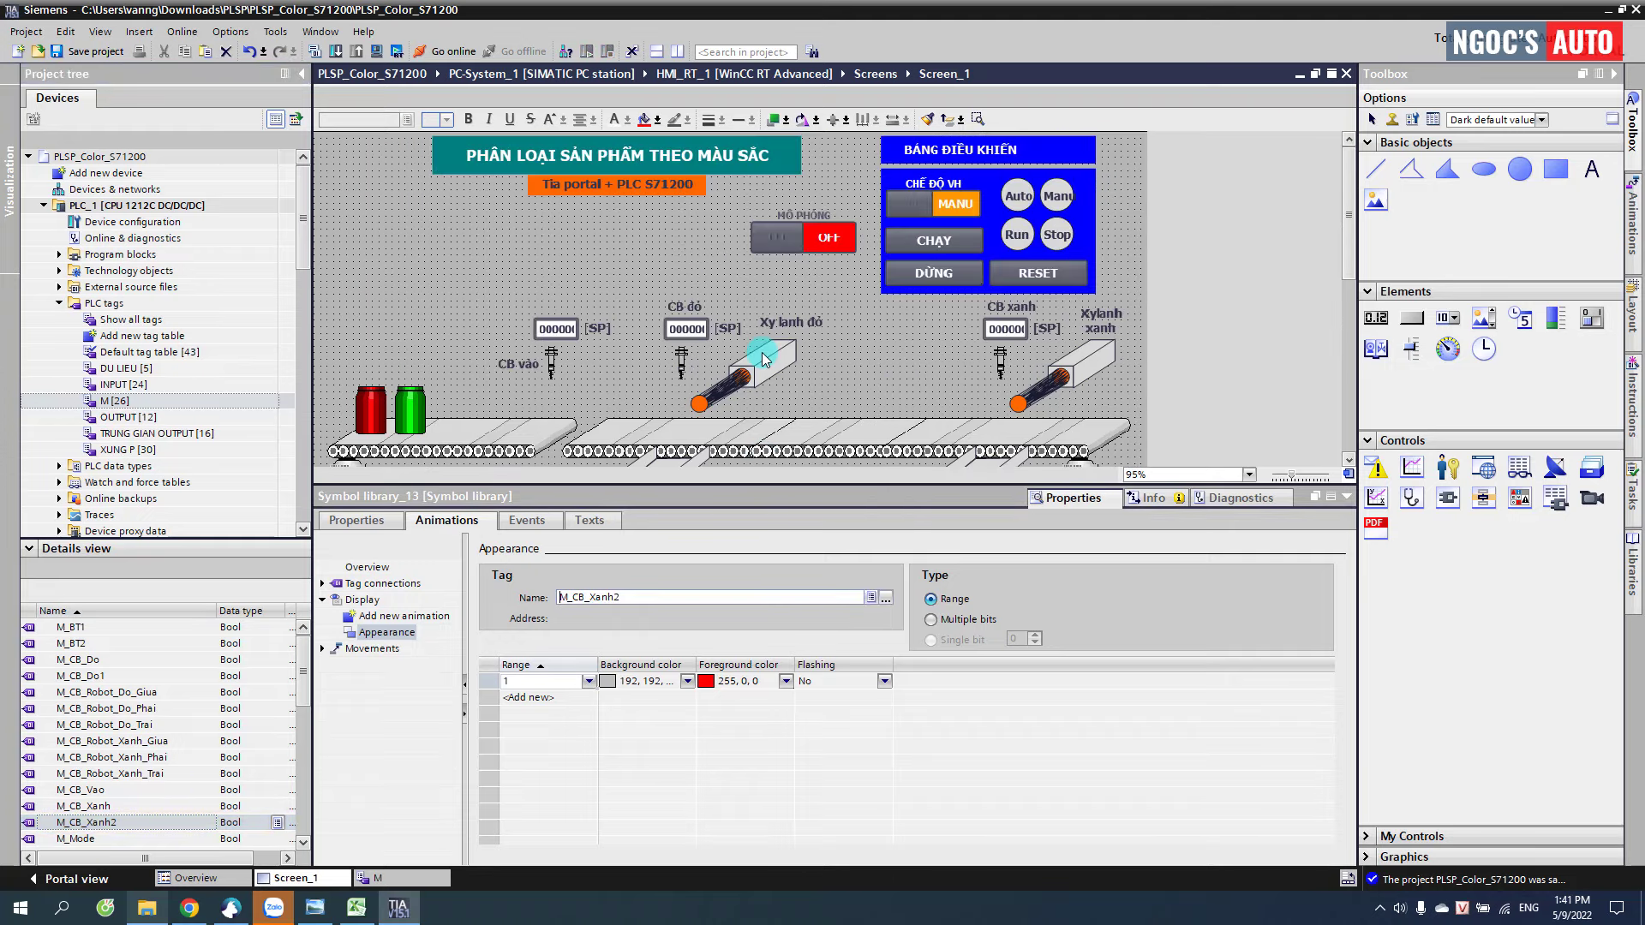
scroll(765, 358, "down", 6)
left_click(556, 330)
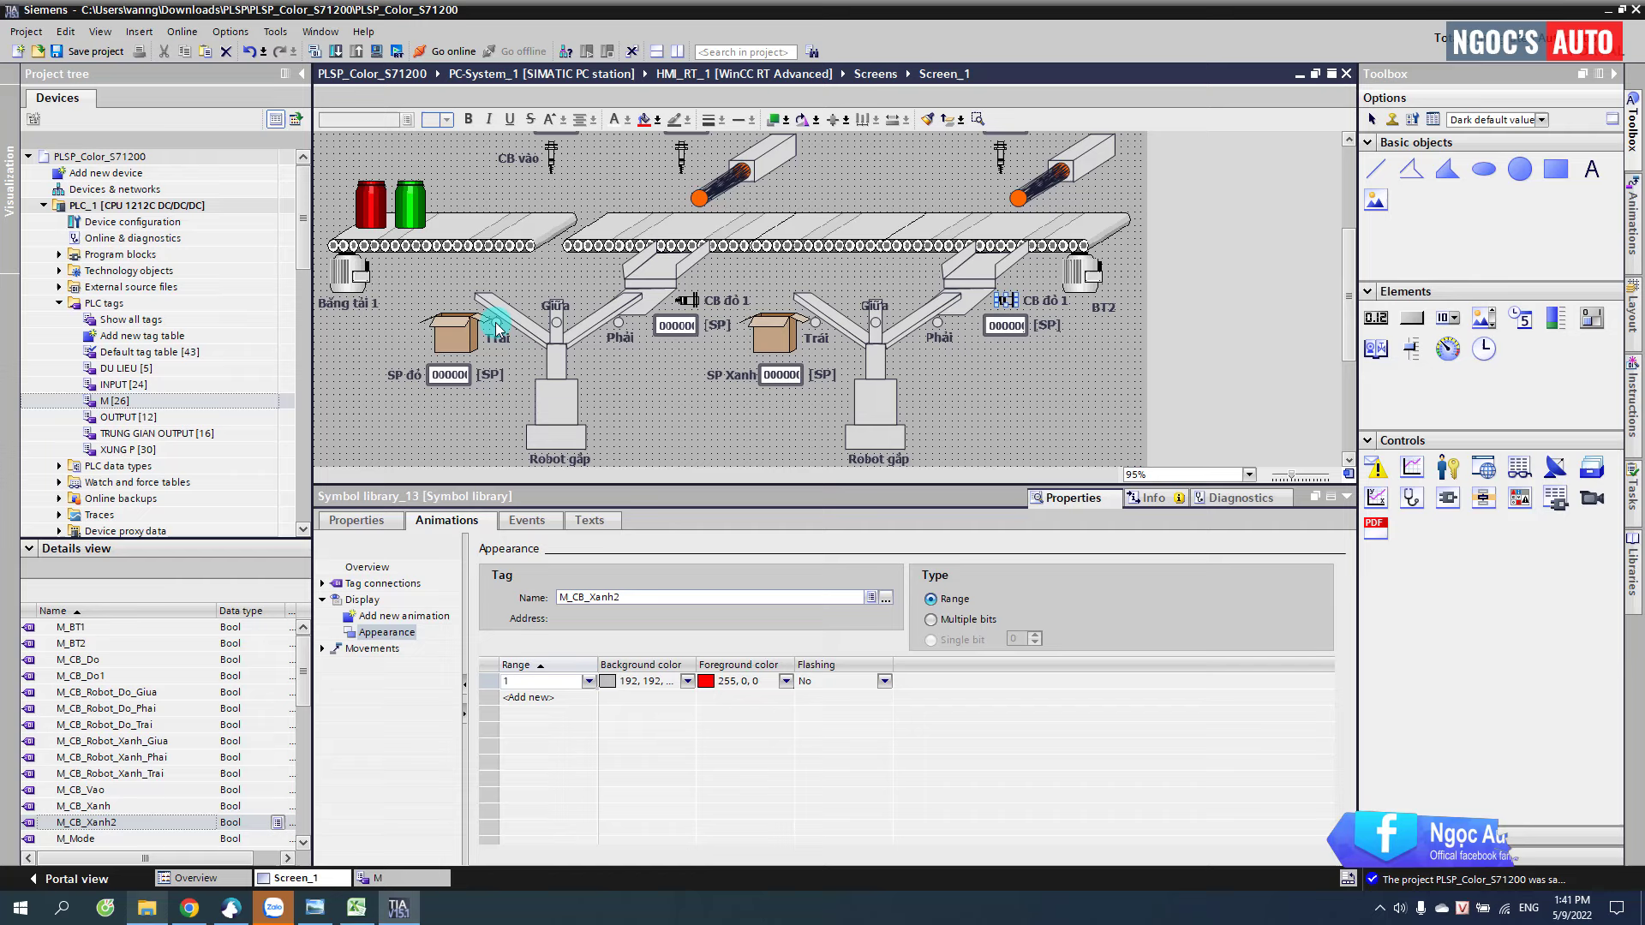
left_click(558, 326)
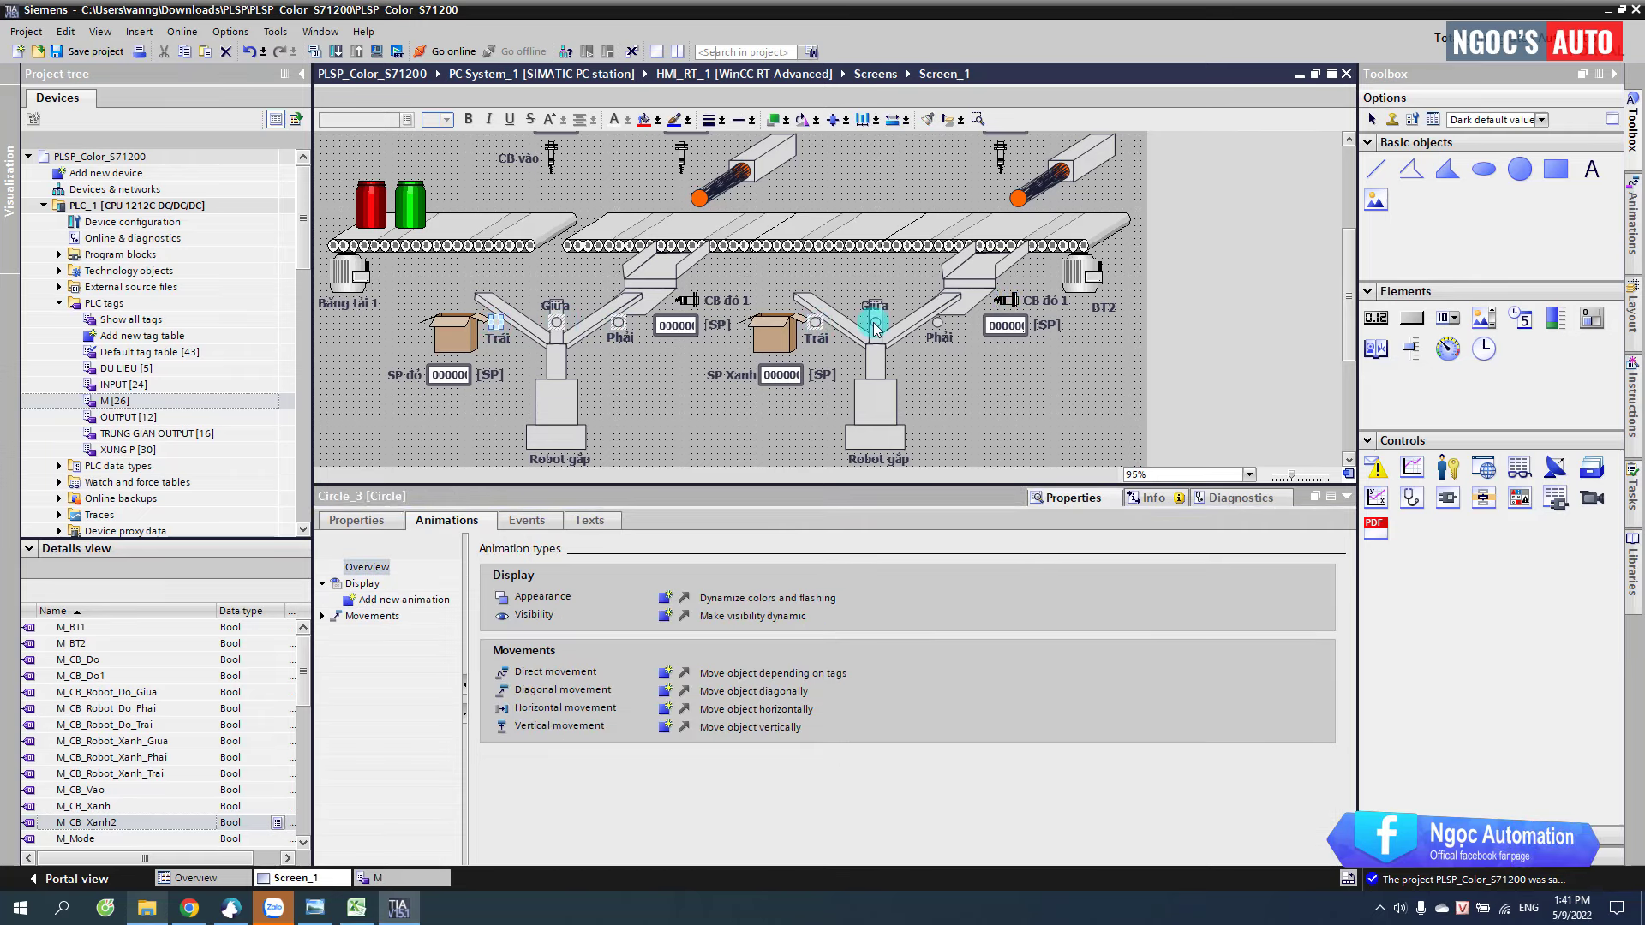
right_click(939, 328)
left_click(826, 588)
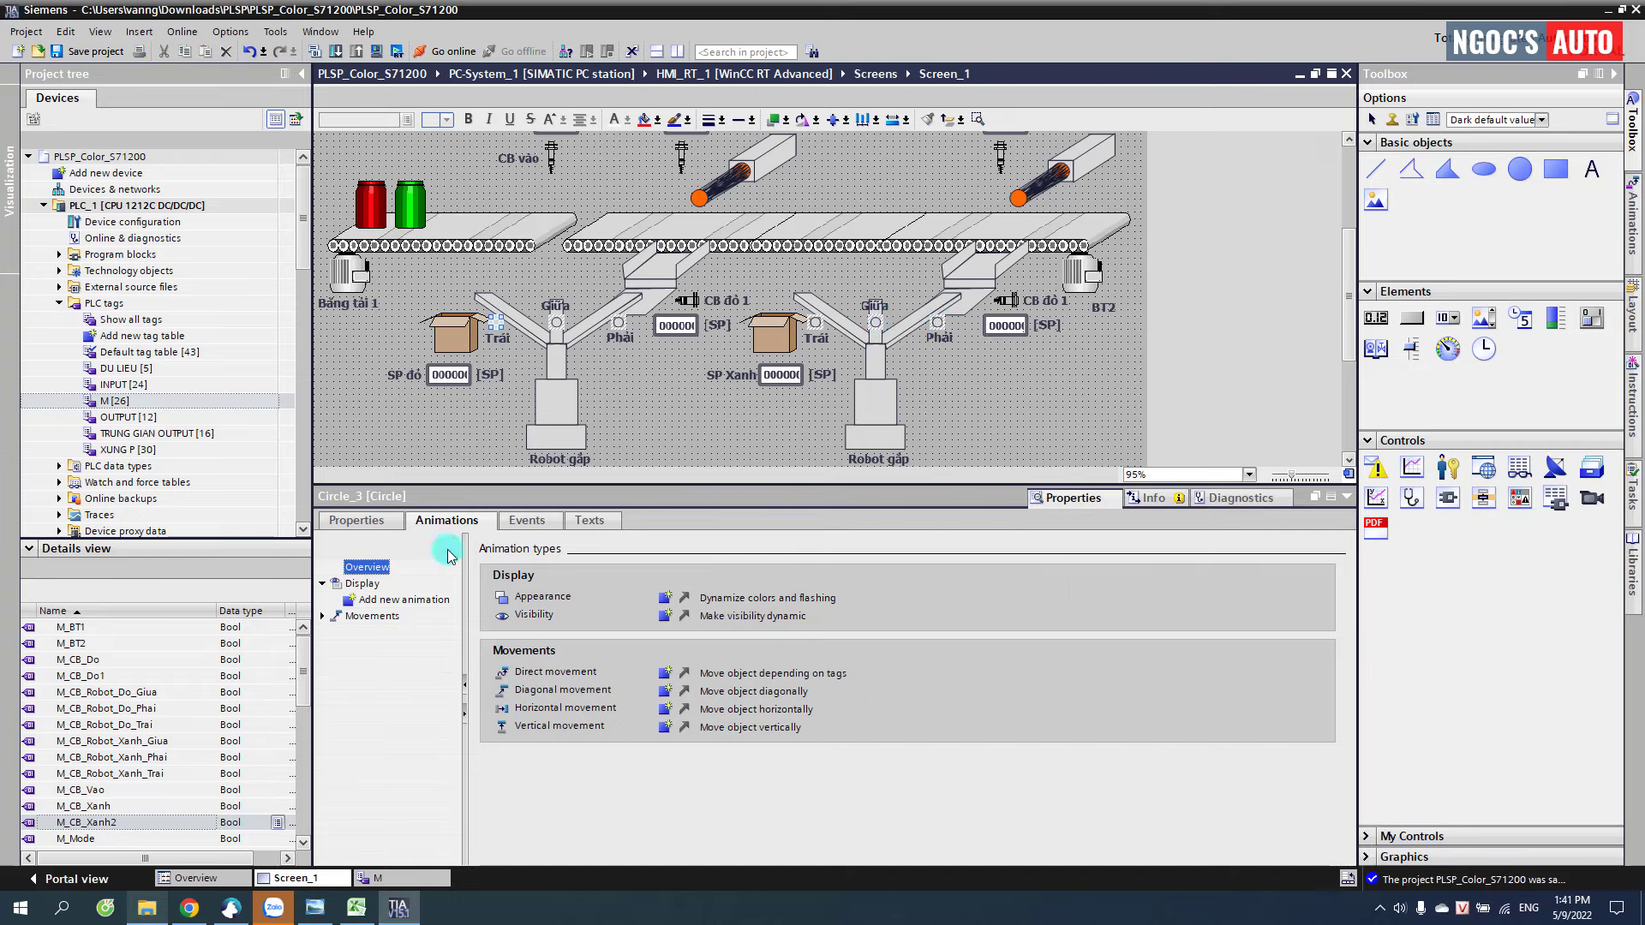
left_click(391, 524)
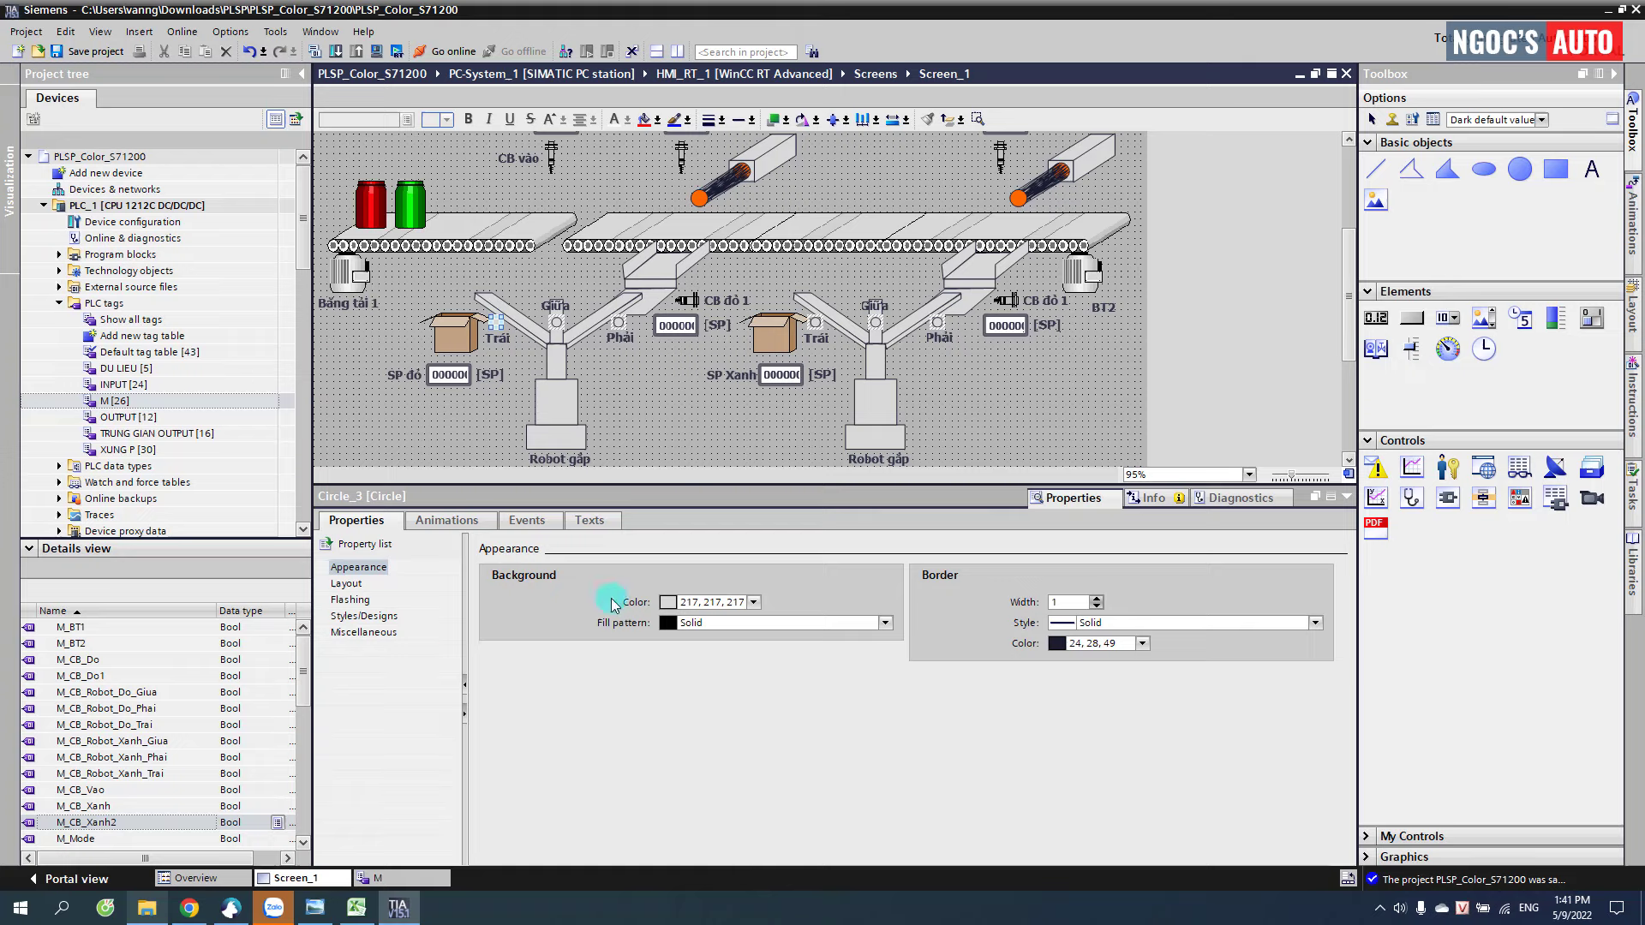
left_click(459, 523)
double_click(361, 583)
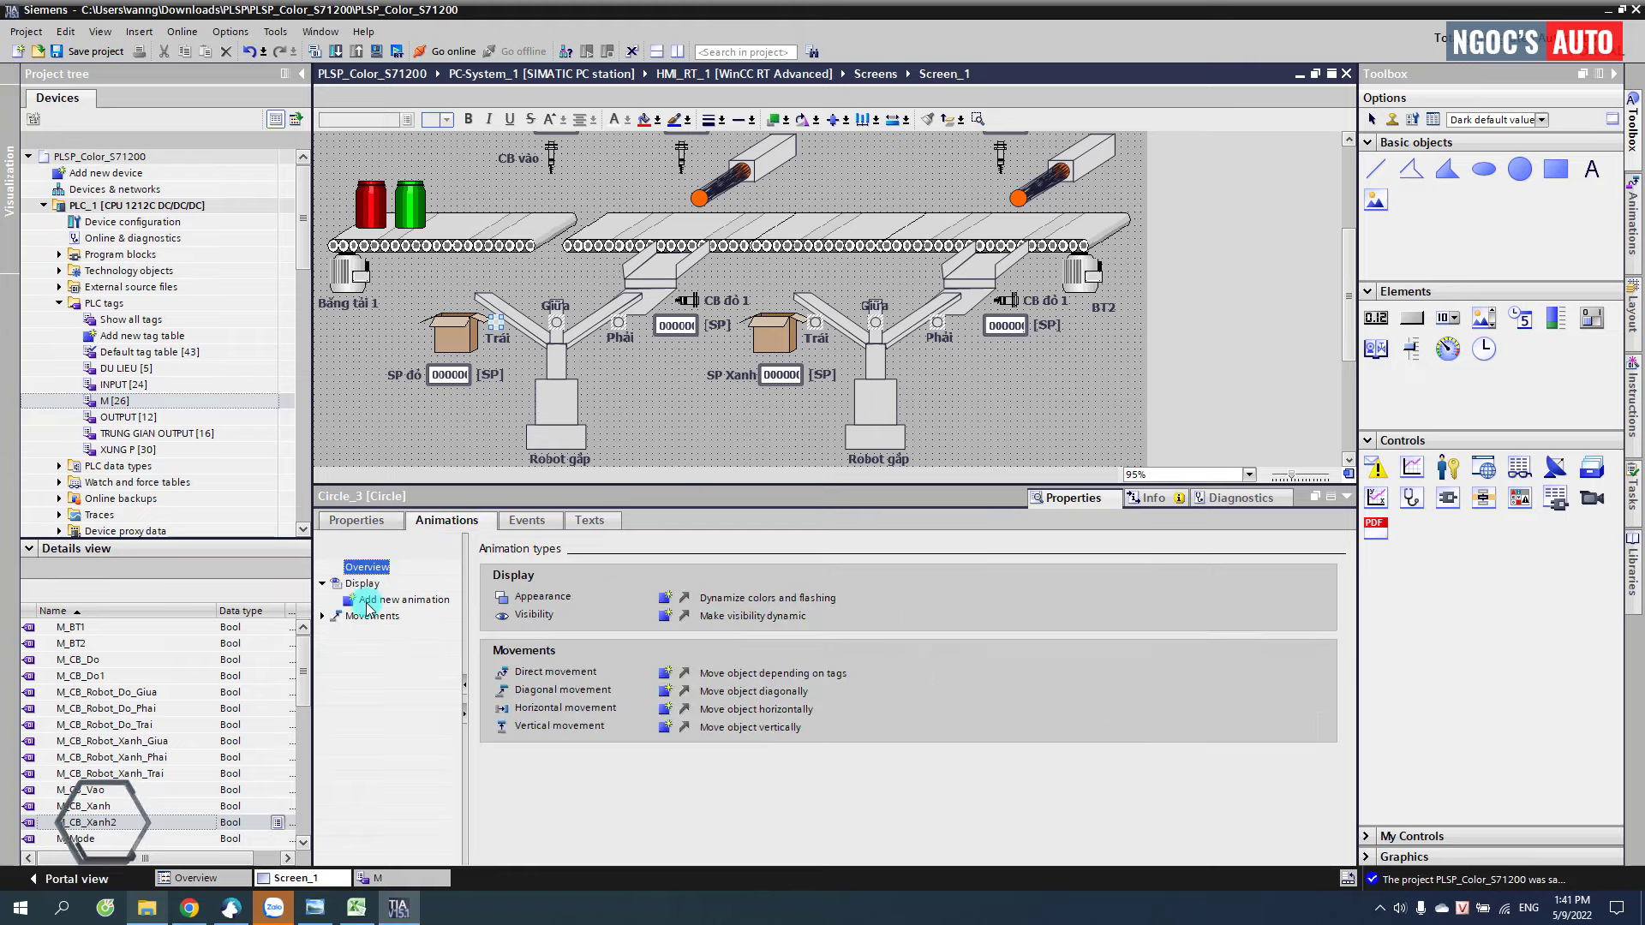
left_click(386, 600)
double_click(669, 595)
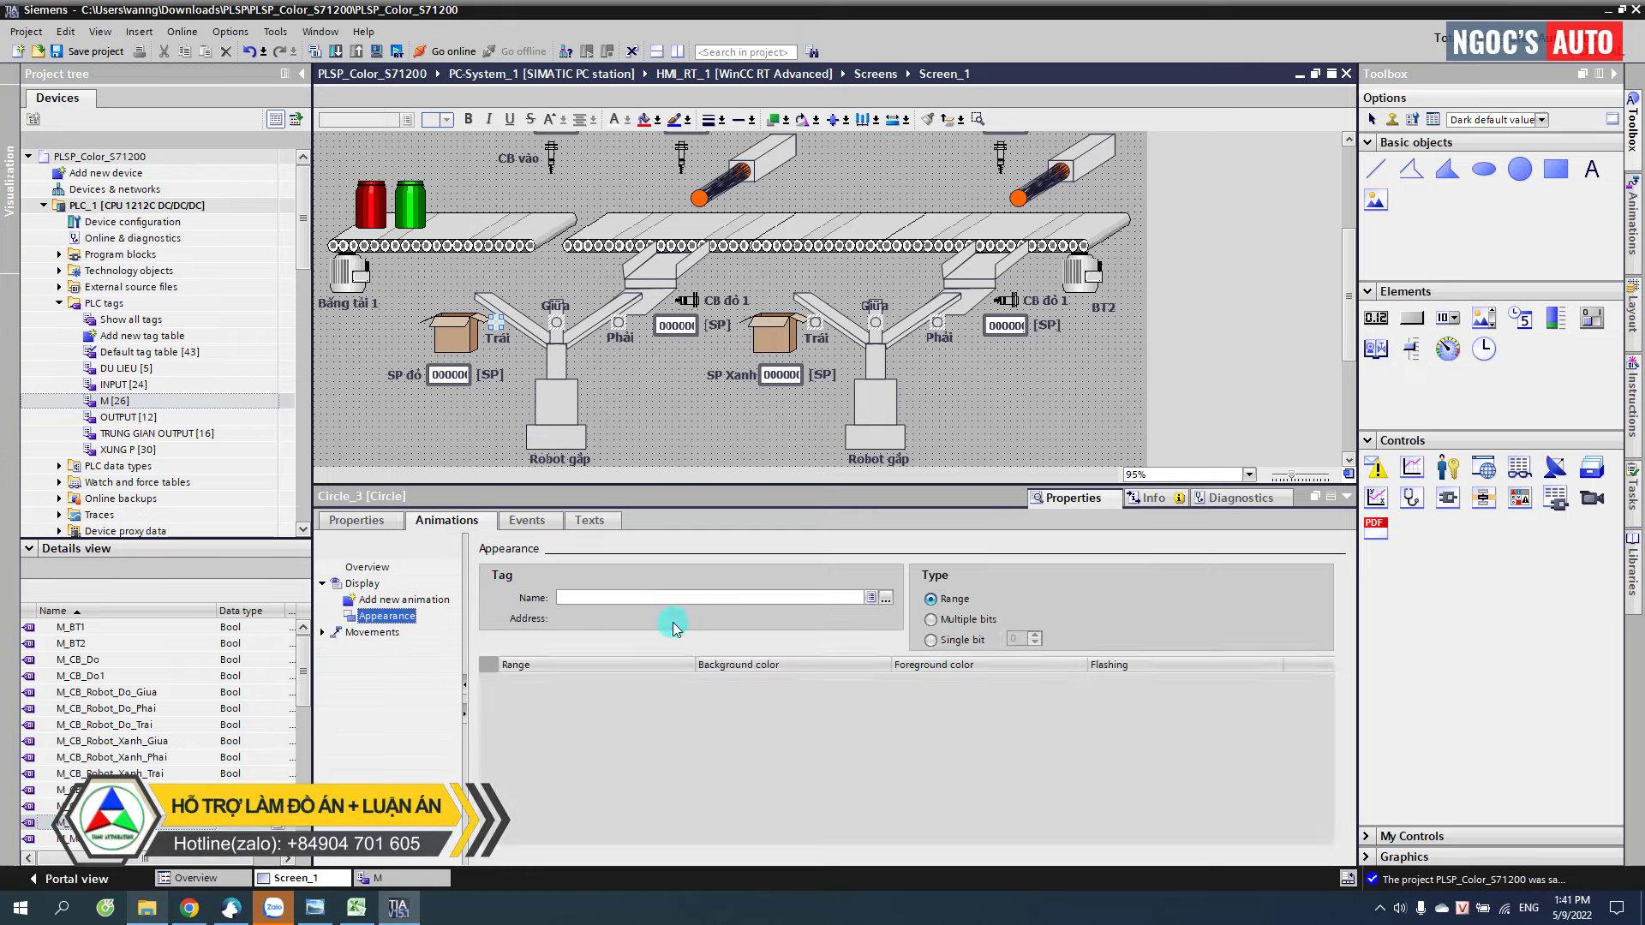
- Add range 1 with the red background color 255, 0, 0 to the robot circles' Appearance animation
left_click(567, 683)
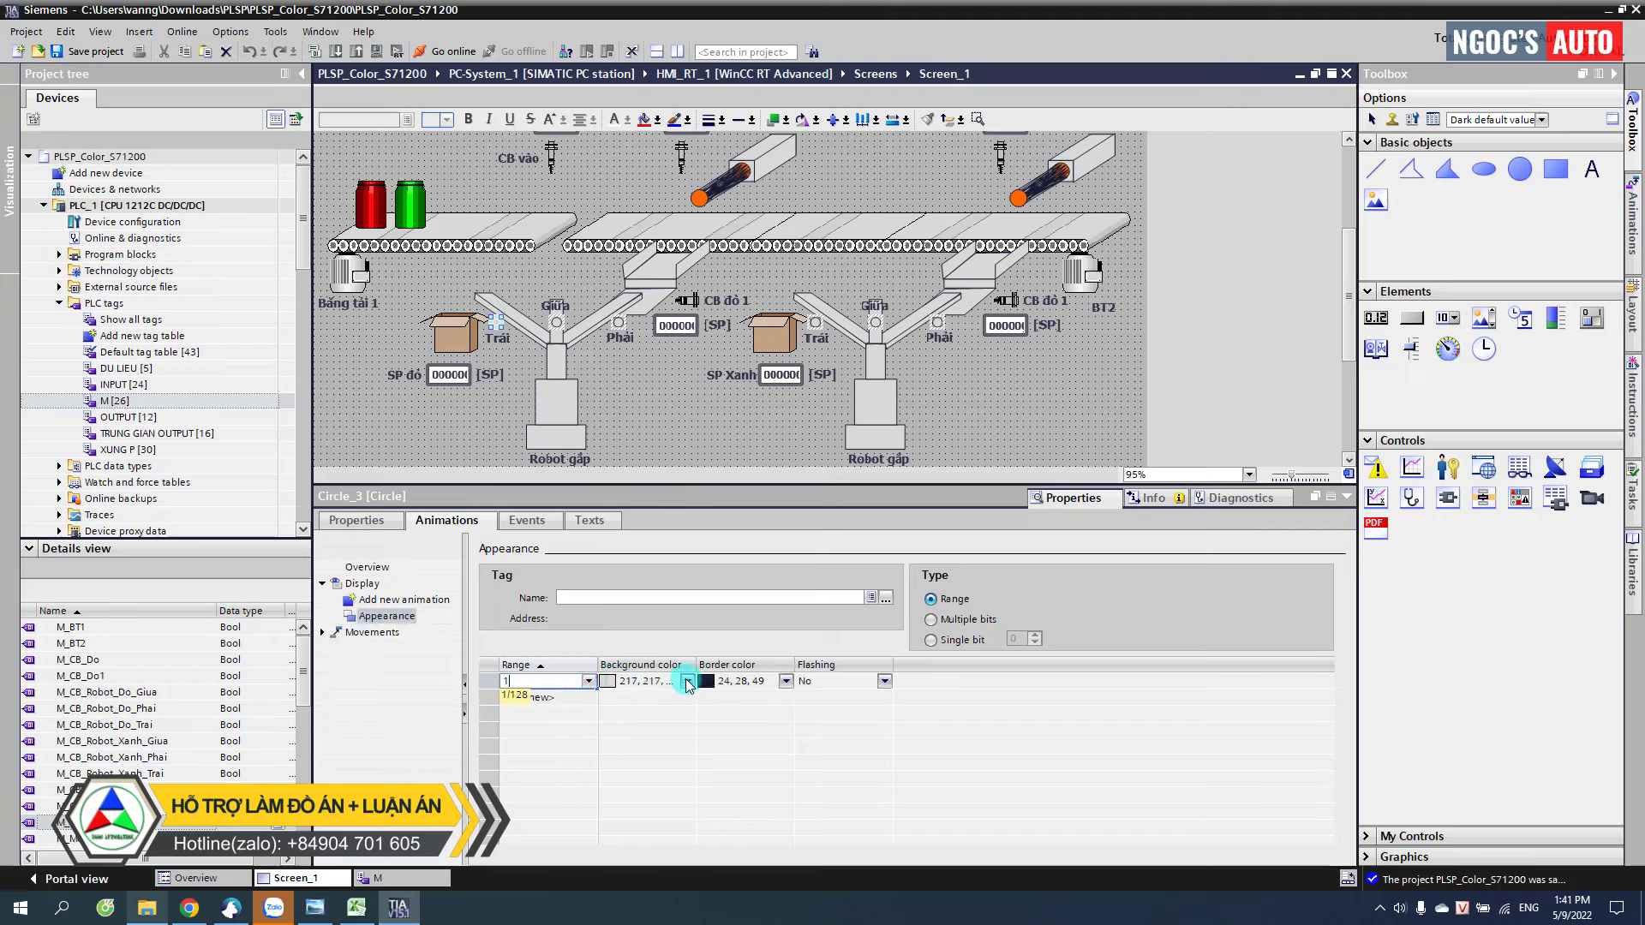
left_click(687, 682)
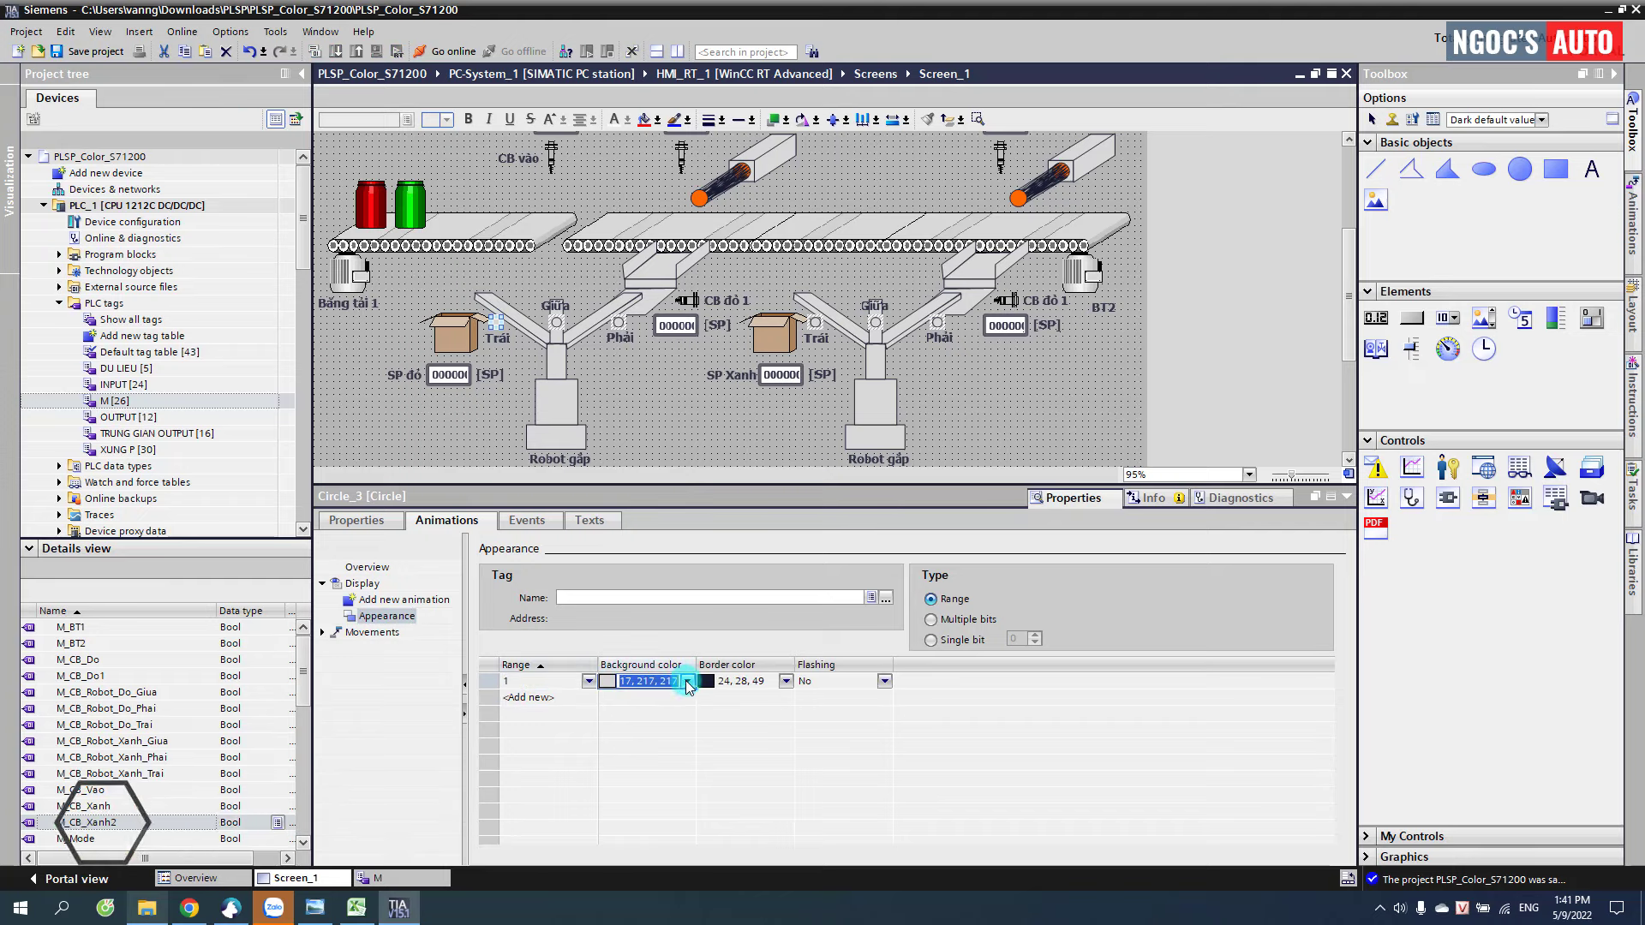
left_click(688, 682)
left_click(610, 728)
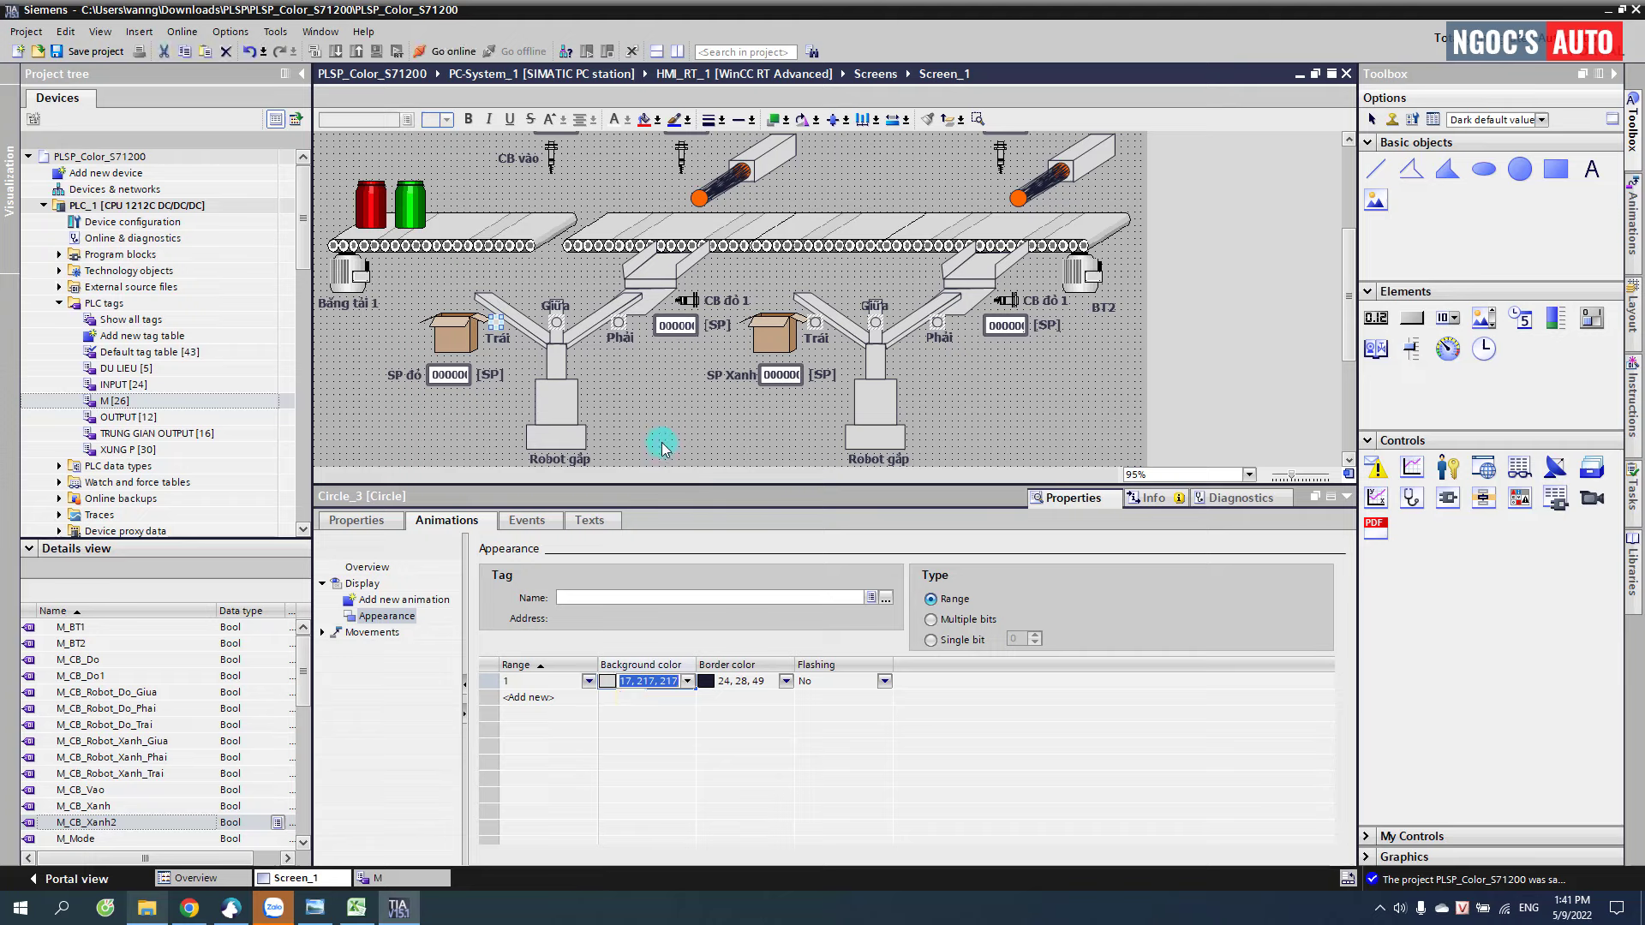
- Assign M_CB_Robot_Do_Trai, M_CB_Robot_Do_Giua and M_CB_Robot_Do_Phai to the Appearance animations of the red robot's Trái, Giữa and Phải circles respectively
left_click(503, 328)
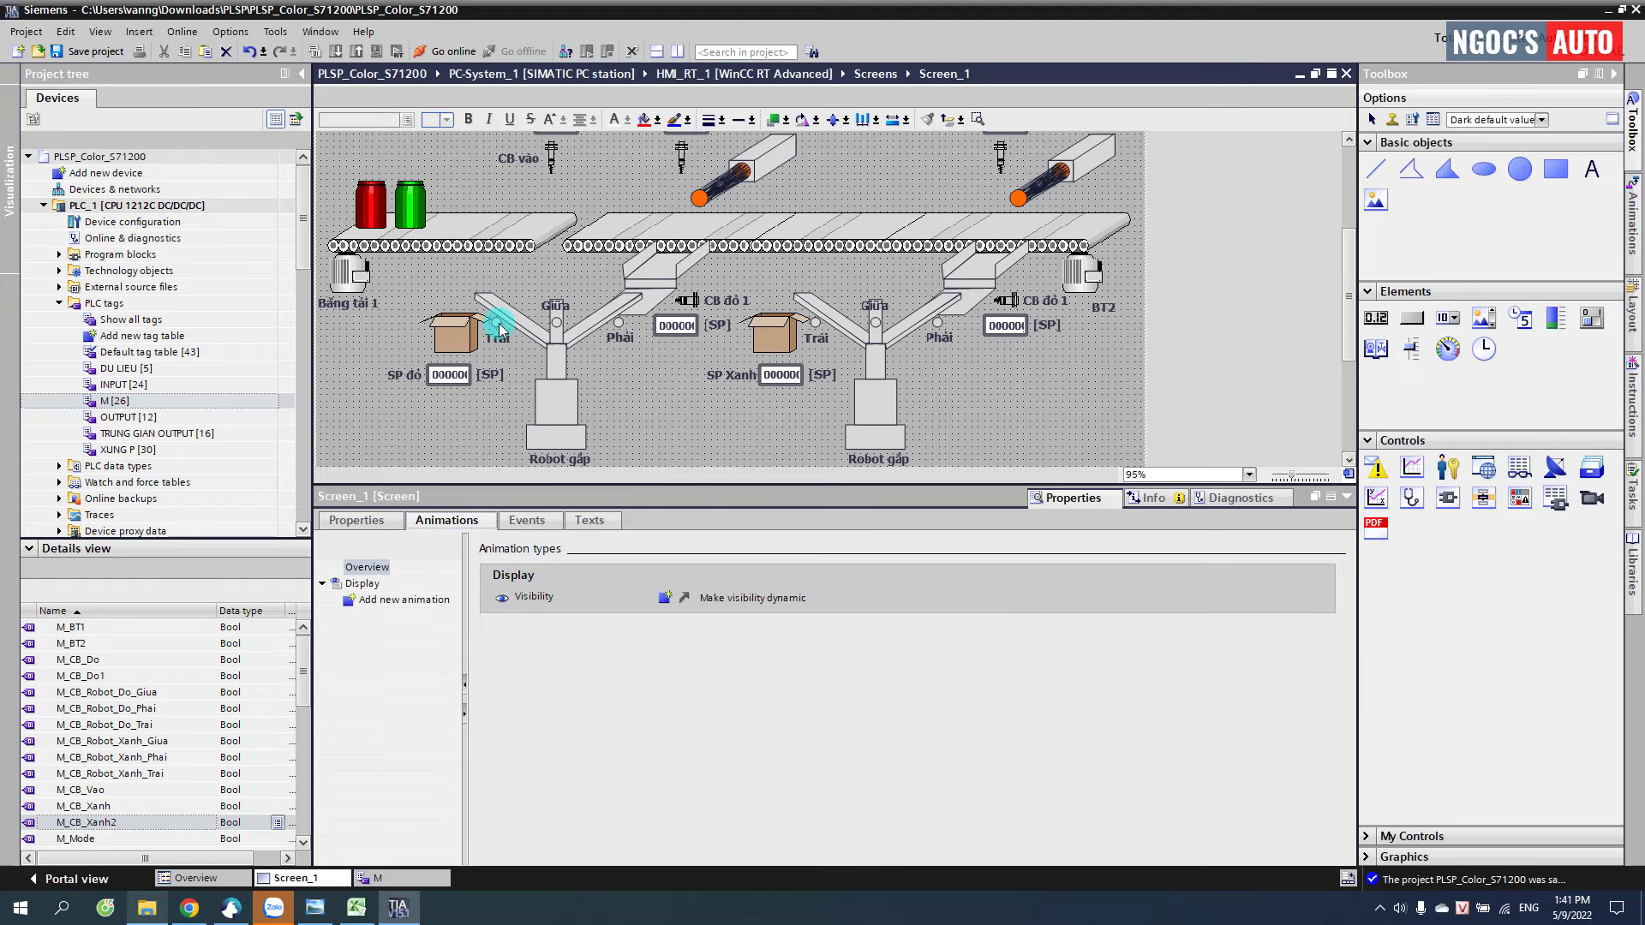
left_click(423, 605)
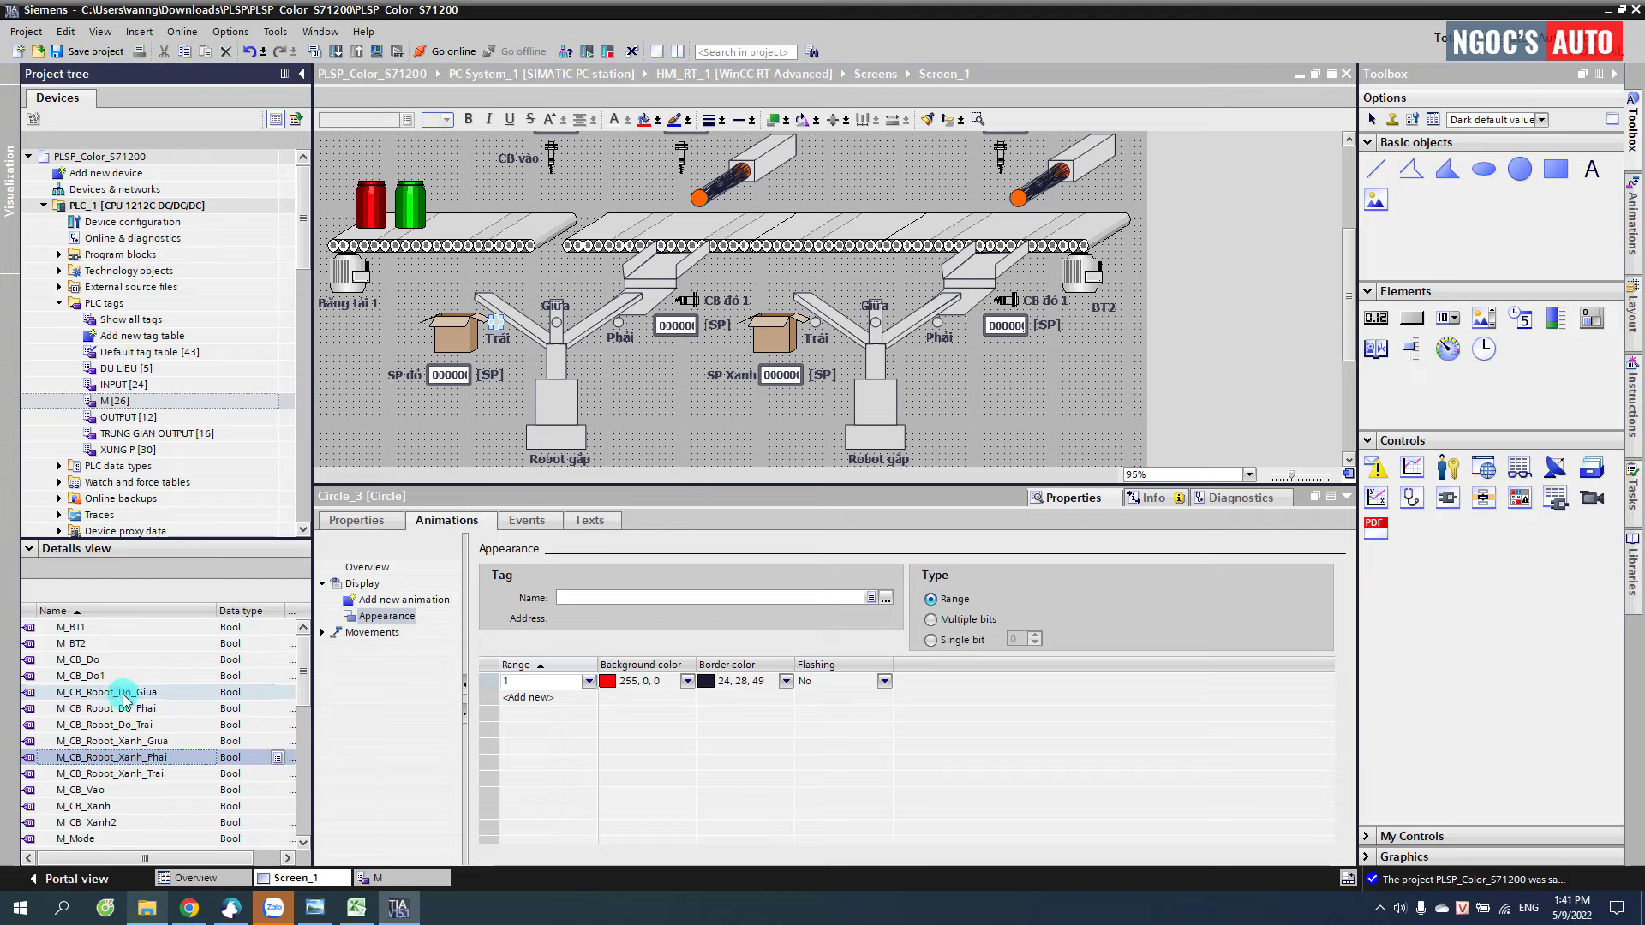
left_click(100, 732)
left_click_drag(342, 695, 579, 597)
left_click(557, 324)
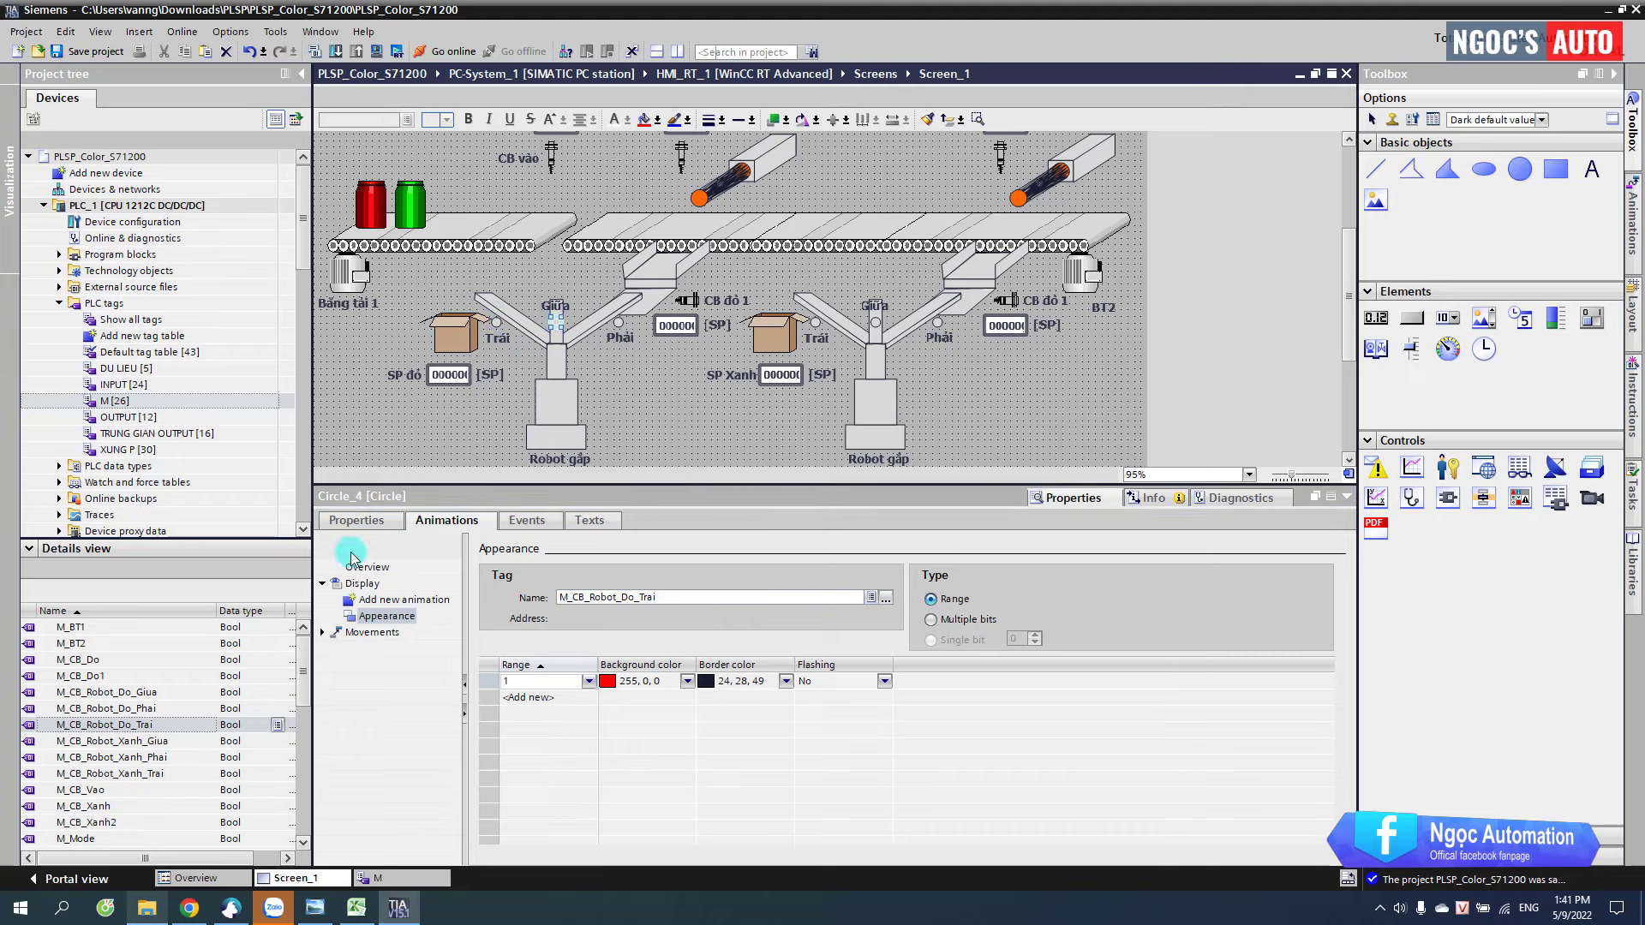
left_click(106, 695)
left_click_drag(106, 696, 649, 604)
left_click(618, 327)
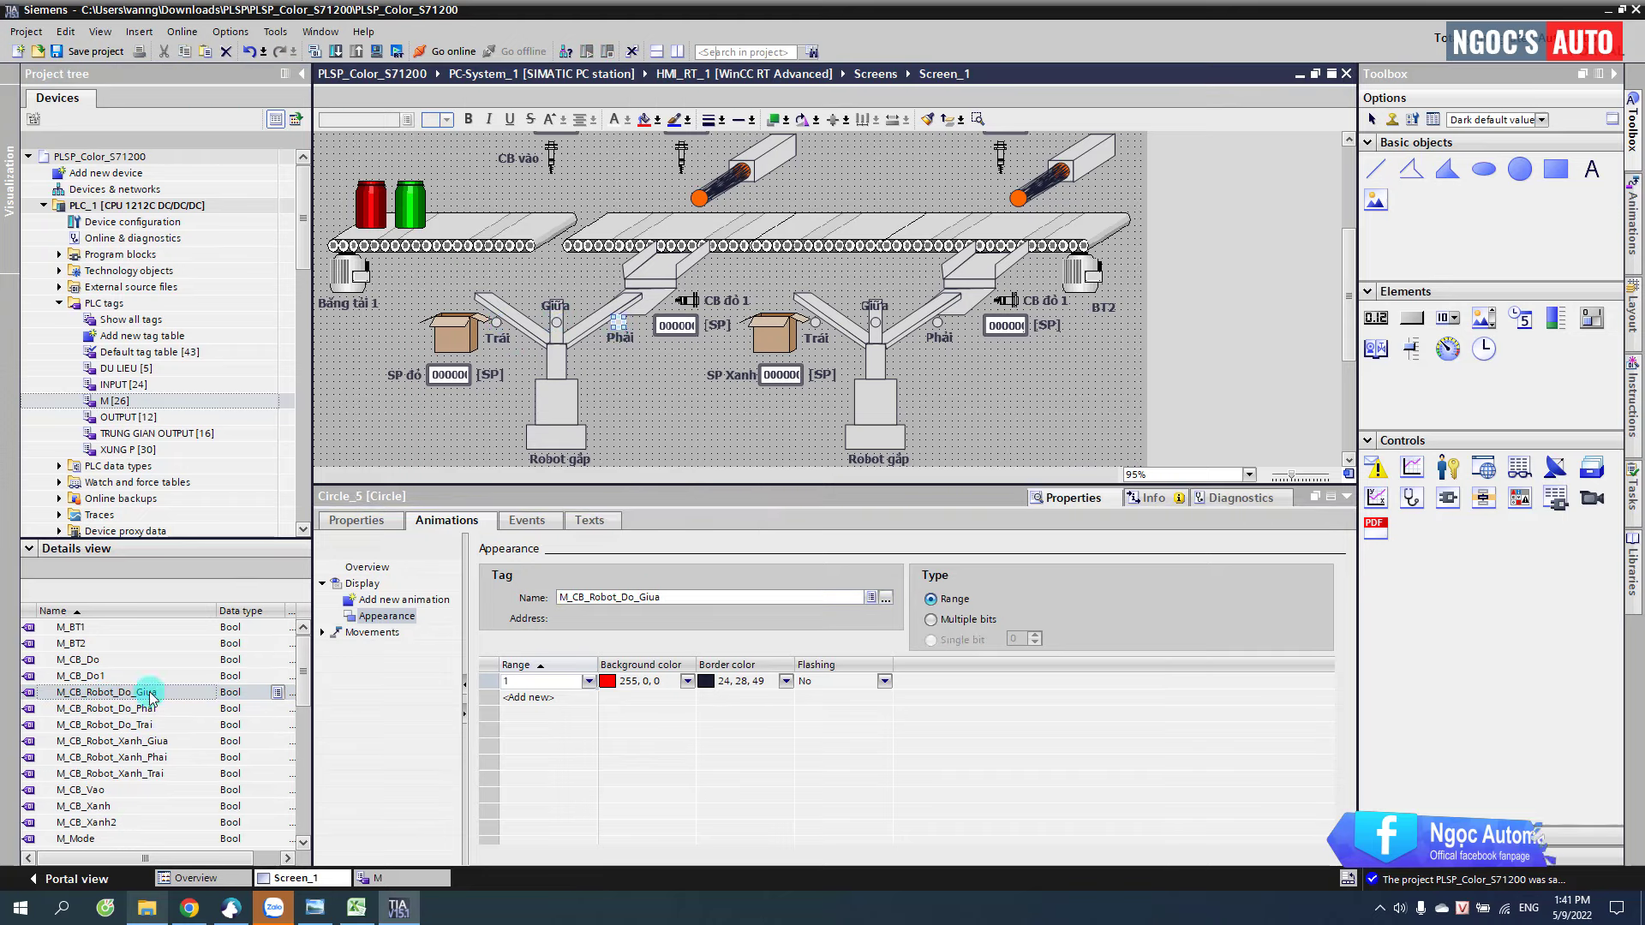
left_click_drag(98, 709, 603, 606)
- Assign M_CB_Robot_Xanh_Trai, M_CB_Robot_Xanh_Giua and M_CB_Robot_Xanh_Phai to the Appearance animations of the green robot's Trái, Giữa and Phải circles respectively
left_click(815, 324)
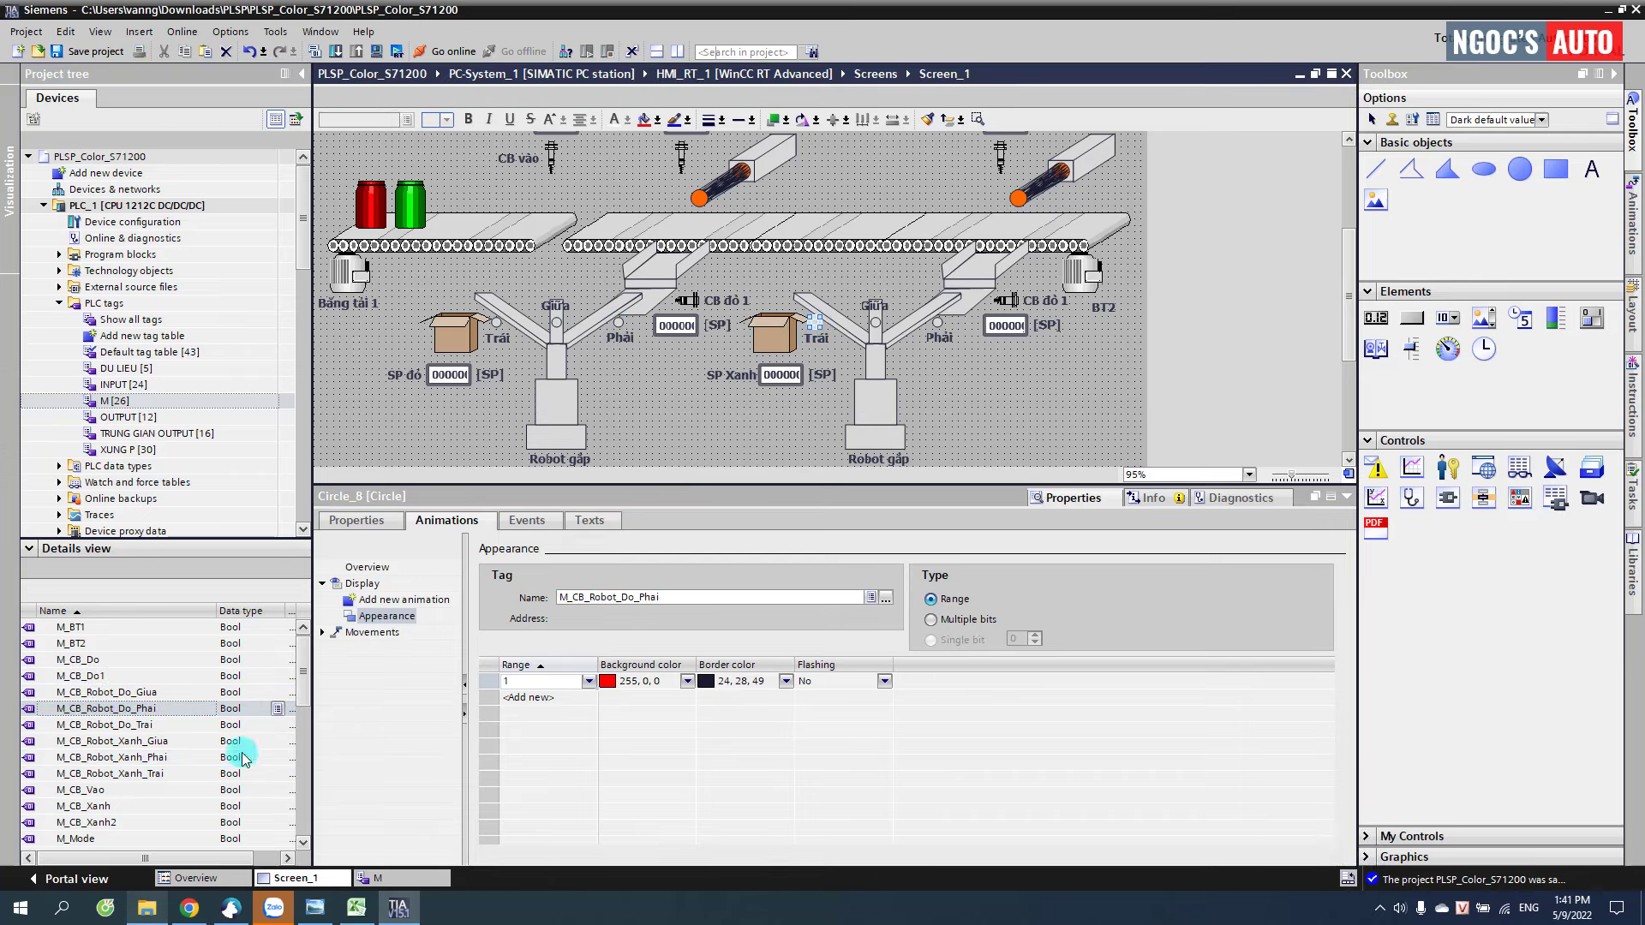
left_click(111, 741)
left_click_drag(104, 775, 613, 607)
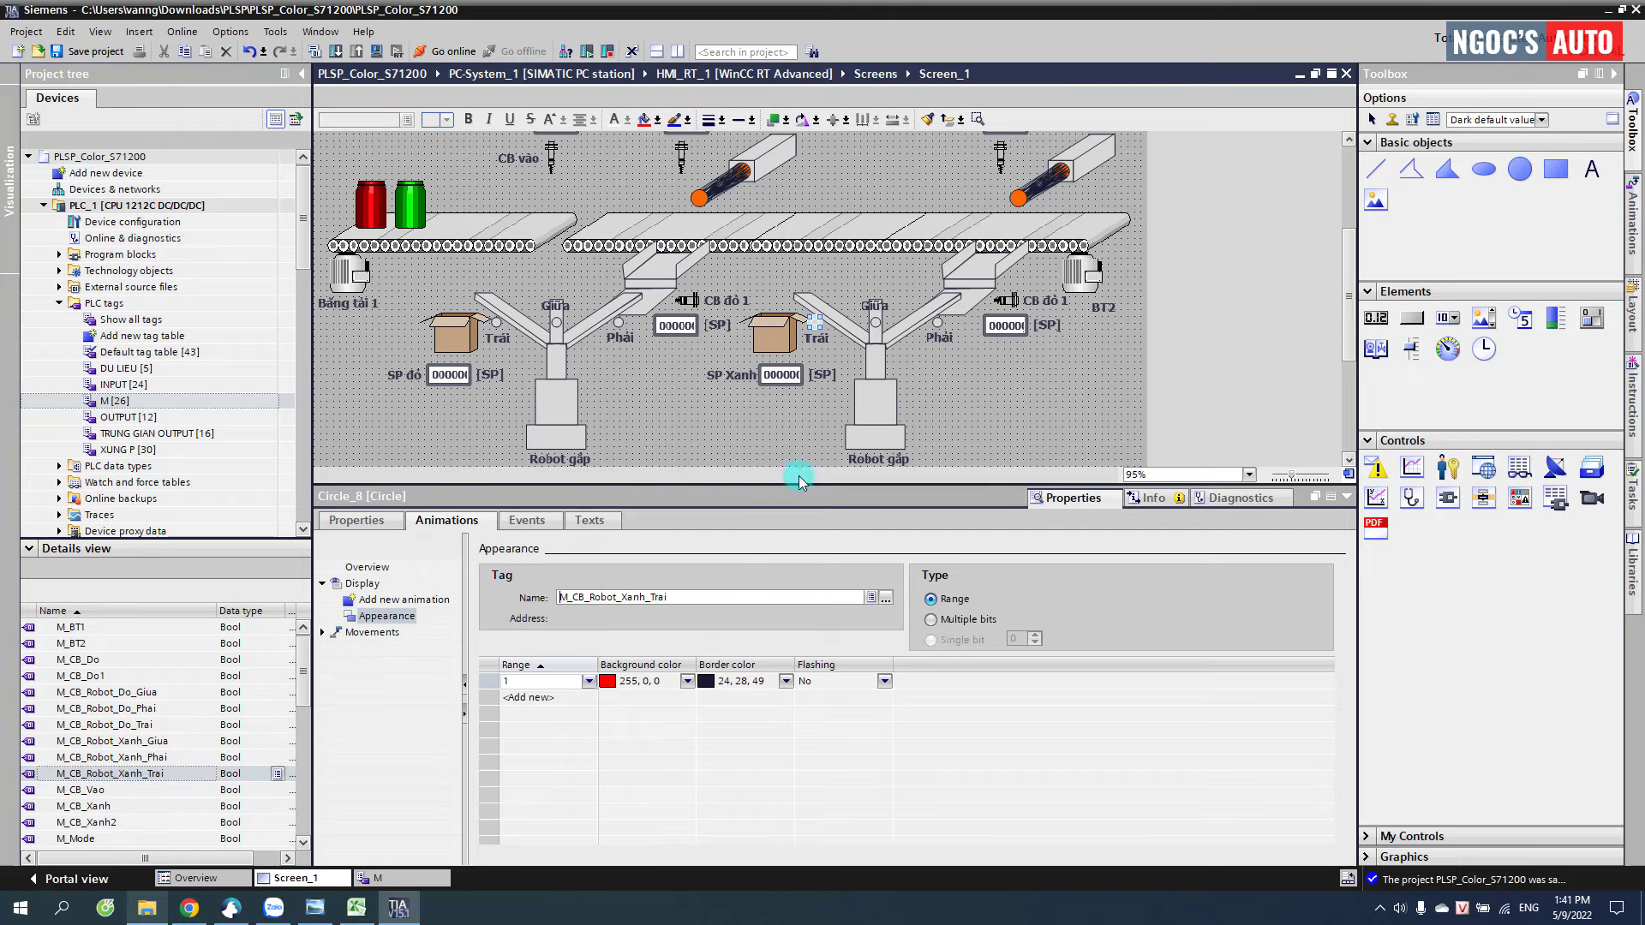
left_click(874, 323)
left_click_drag(111, 740, 613, 603)
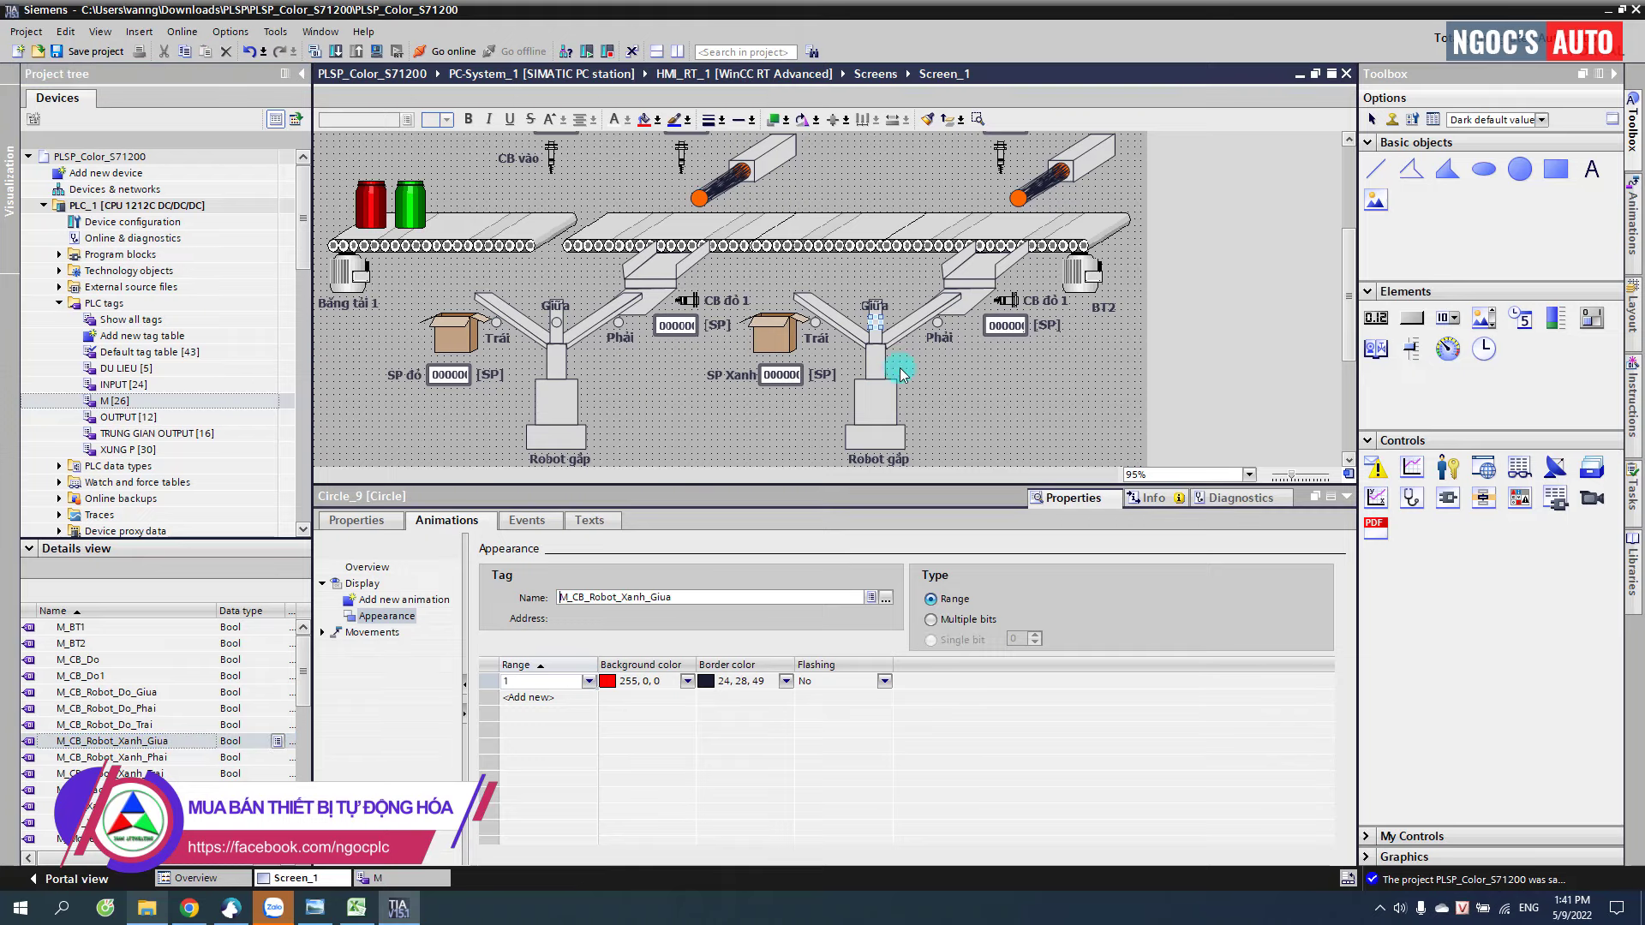
left_click(939, 324)
left_click_drag(104, 757, 644, 597)
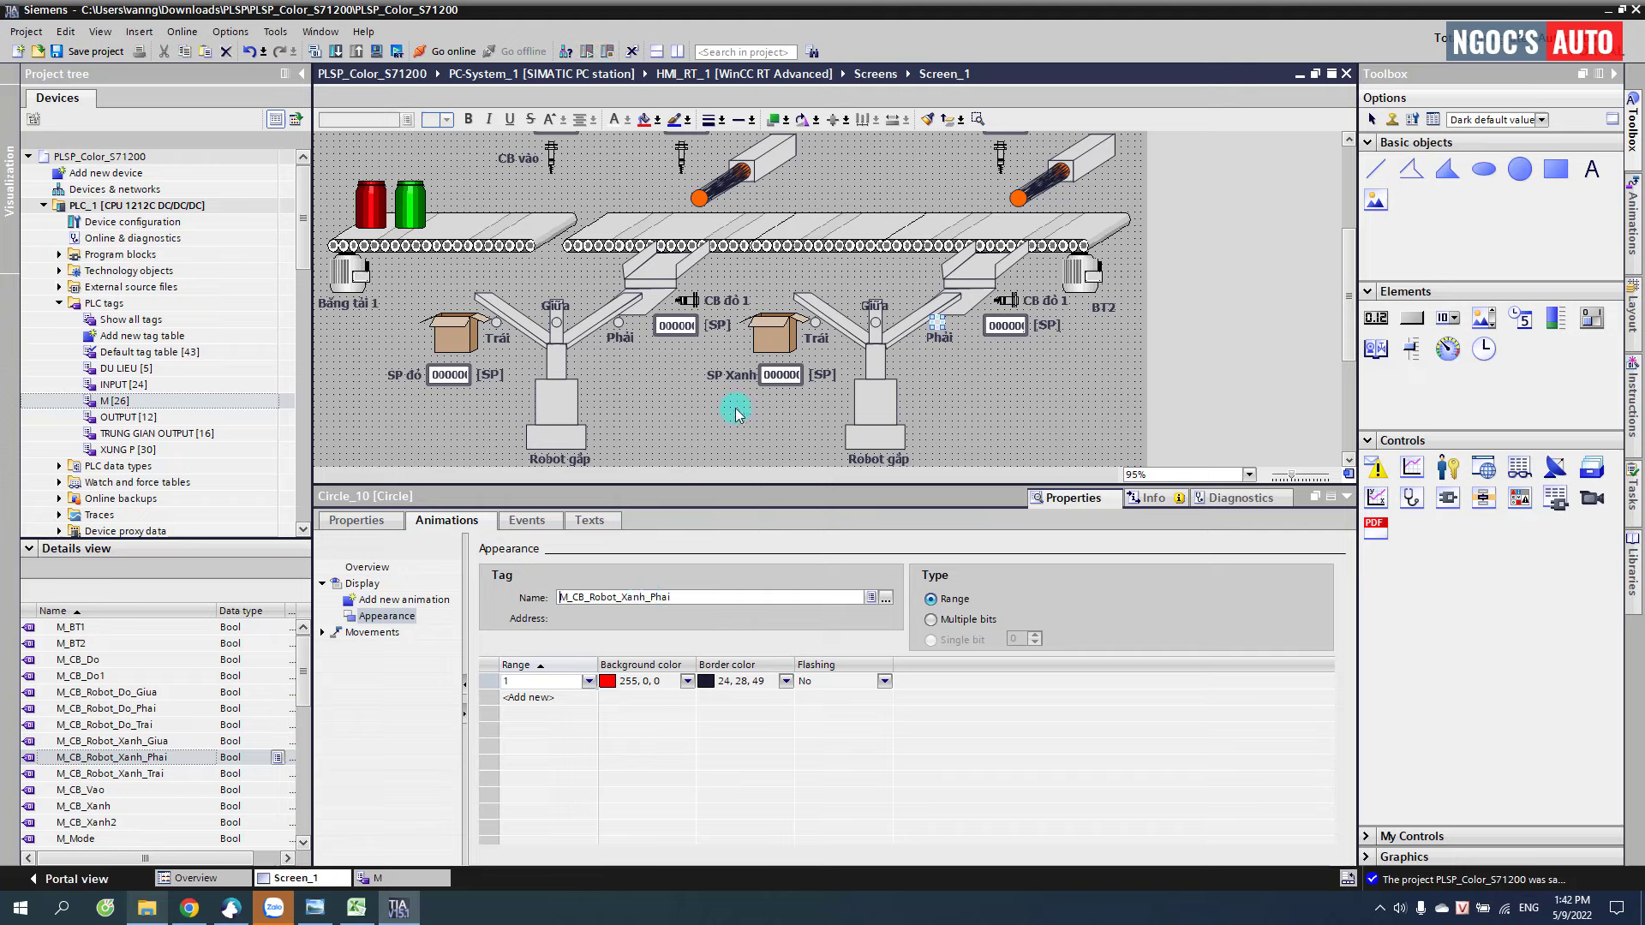
- Ungroup the piston rod of the Xy lanh đỏ cylinder
scroll(715, 292, "up", 3)
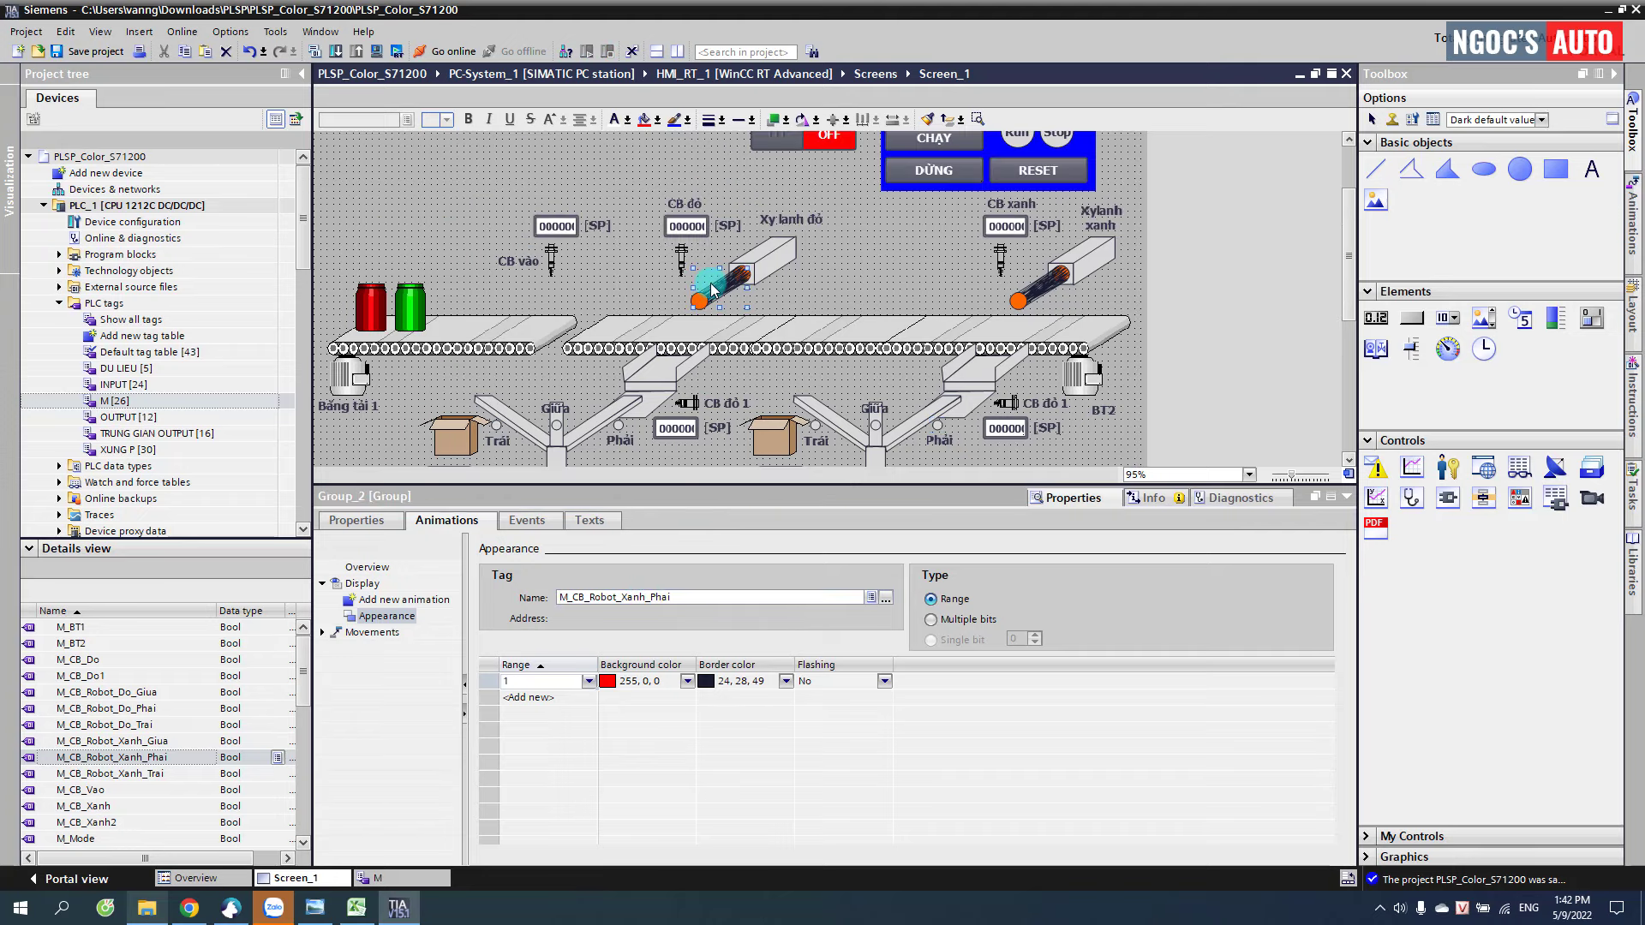
right_click(711, 289)
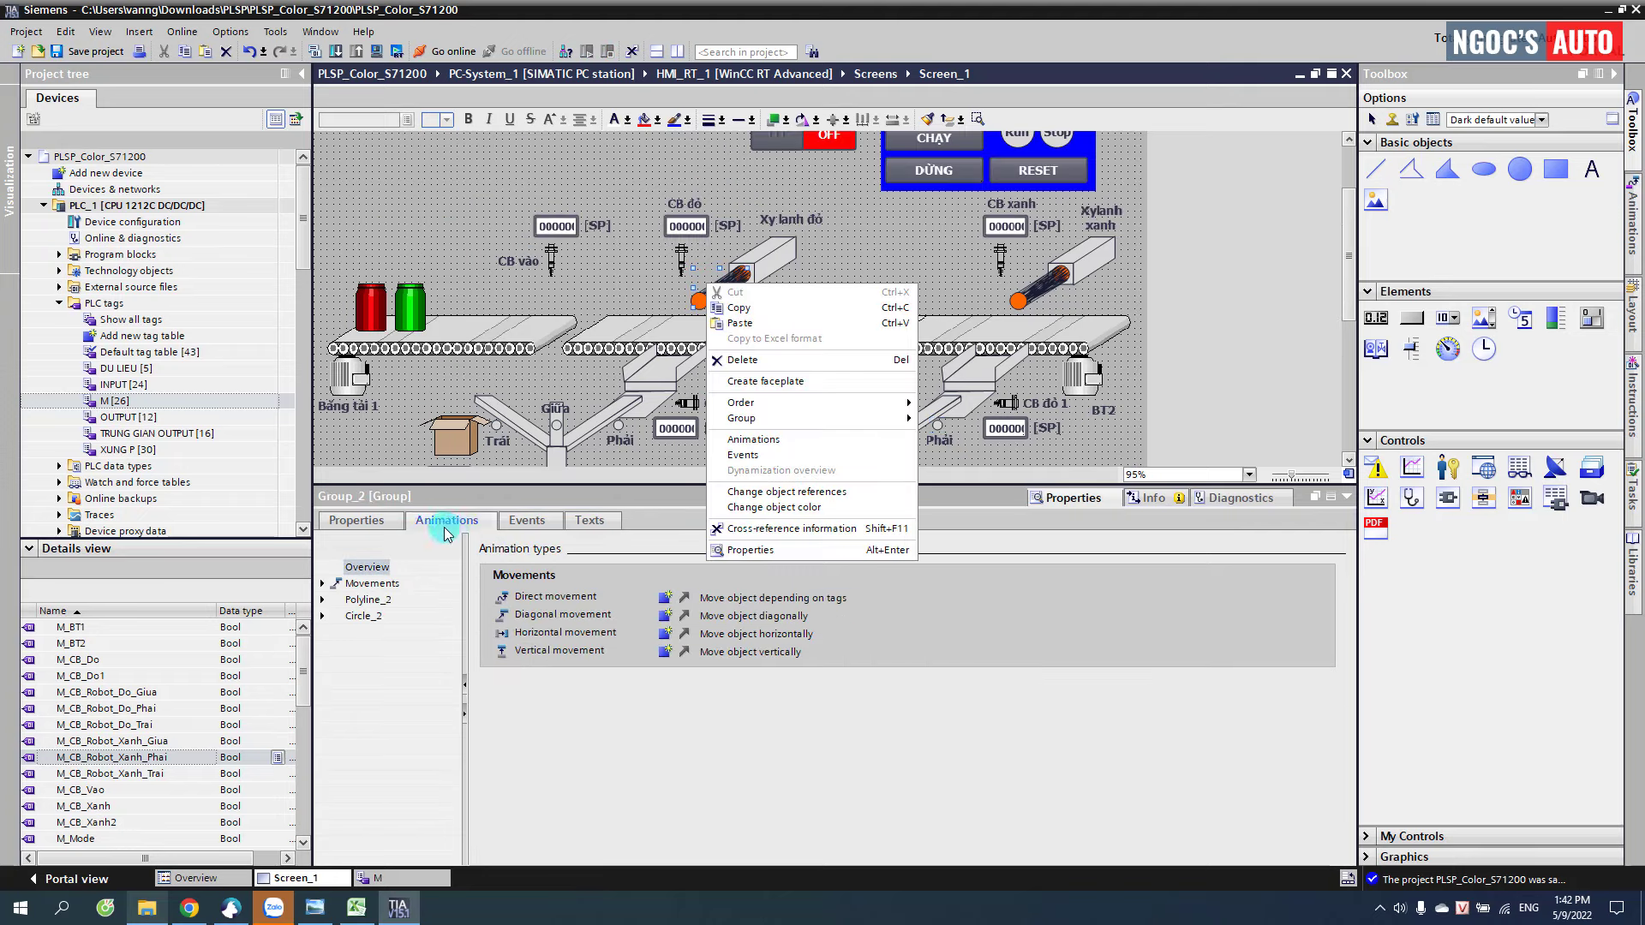
left_click(372, 583)
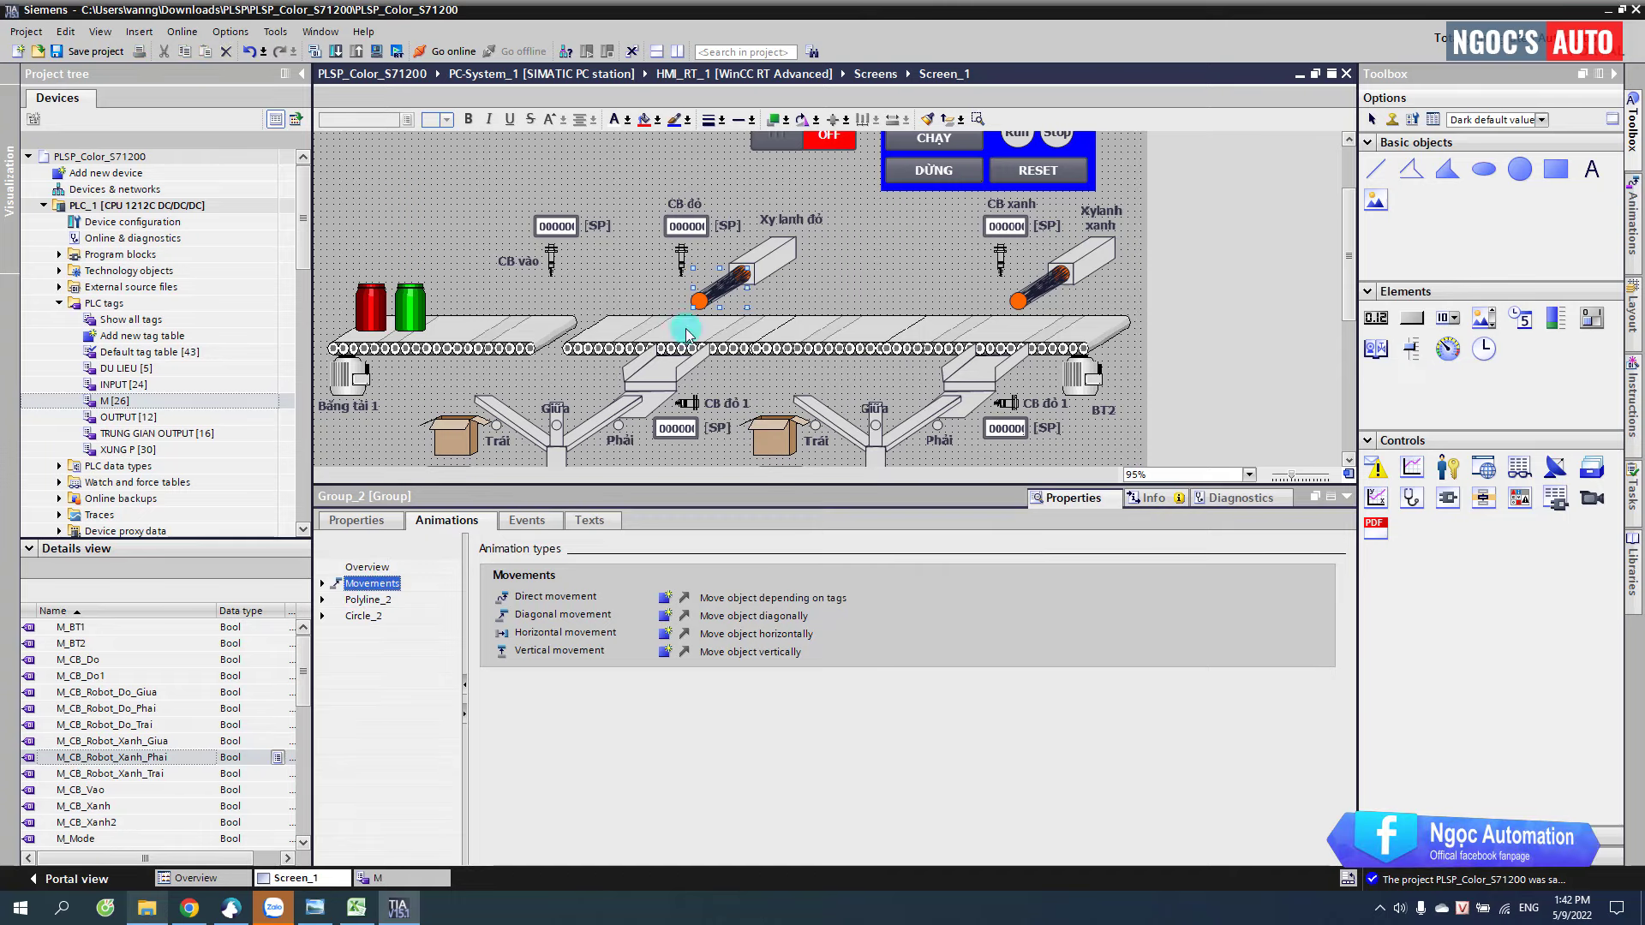
right_click(726, 287)
mouse_move(775, 415)
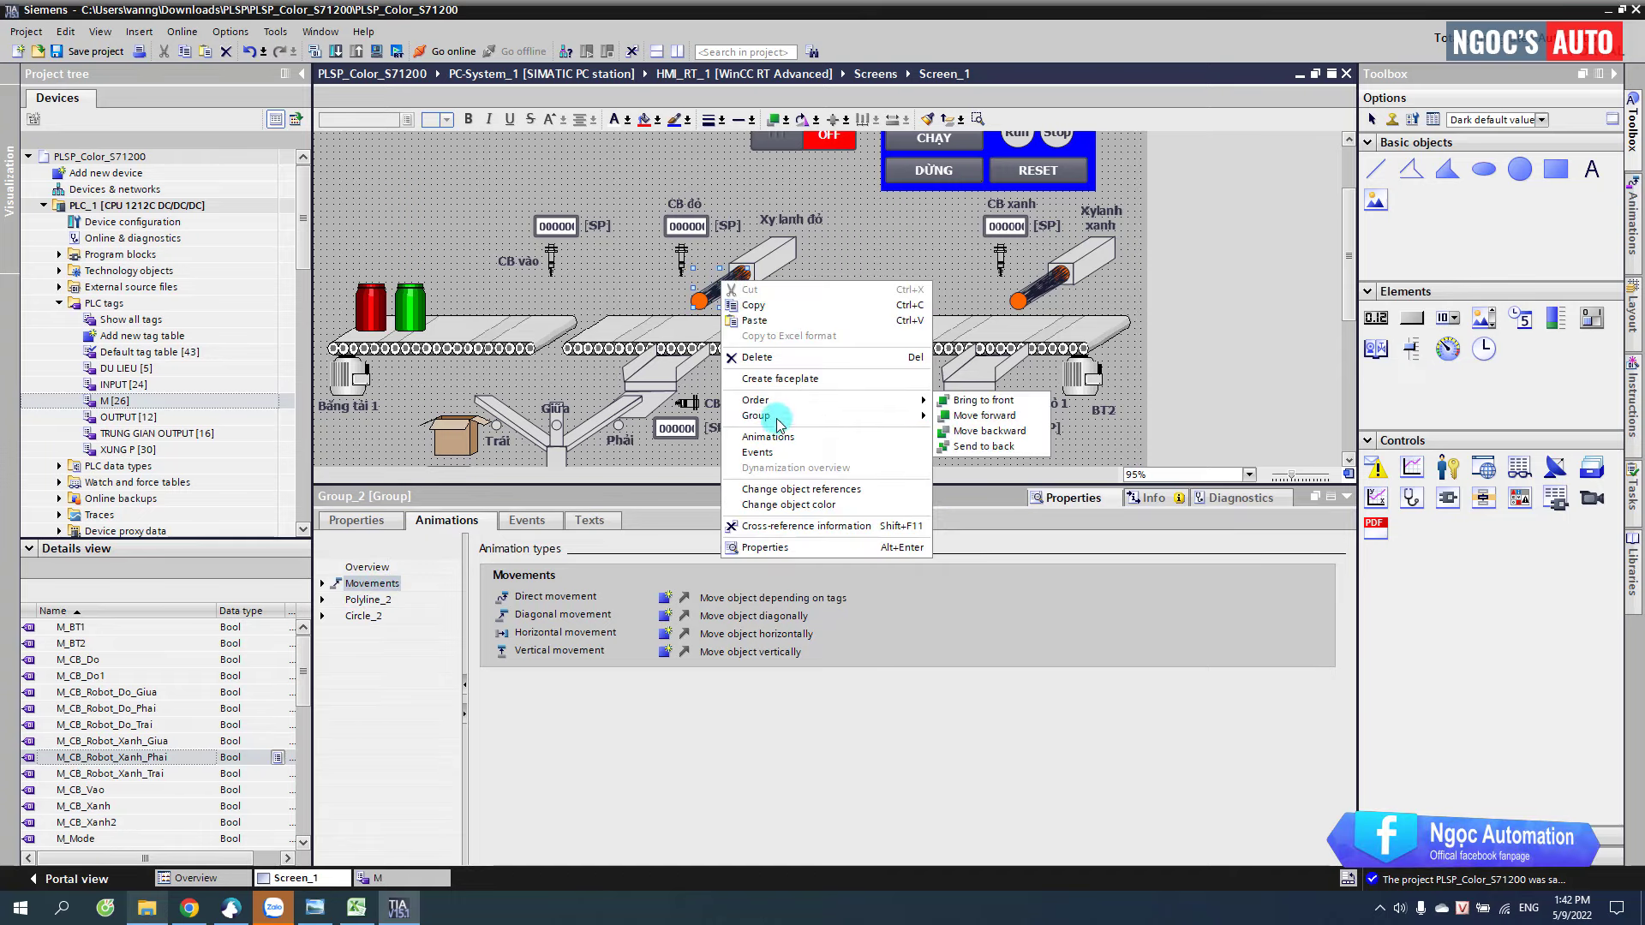
left_click(971, 431)
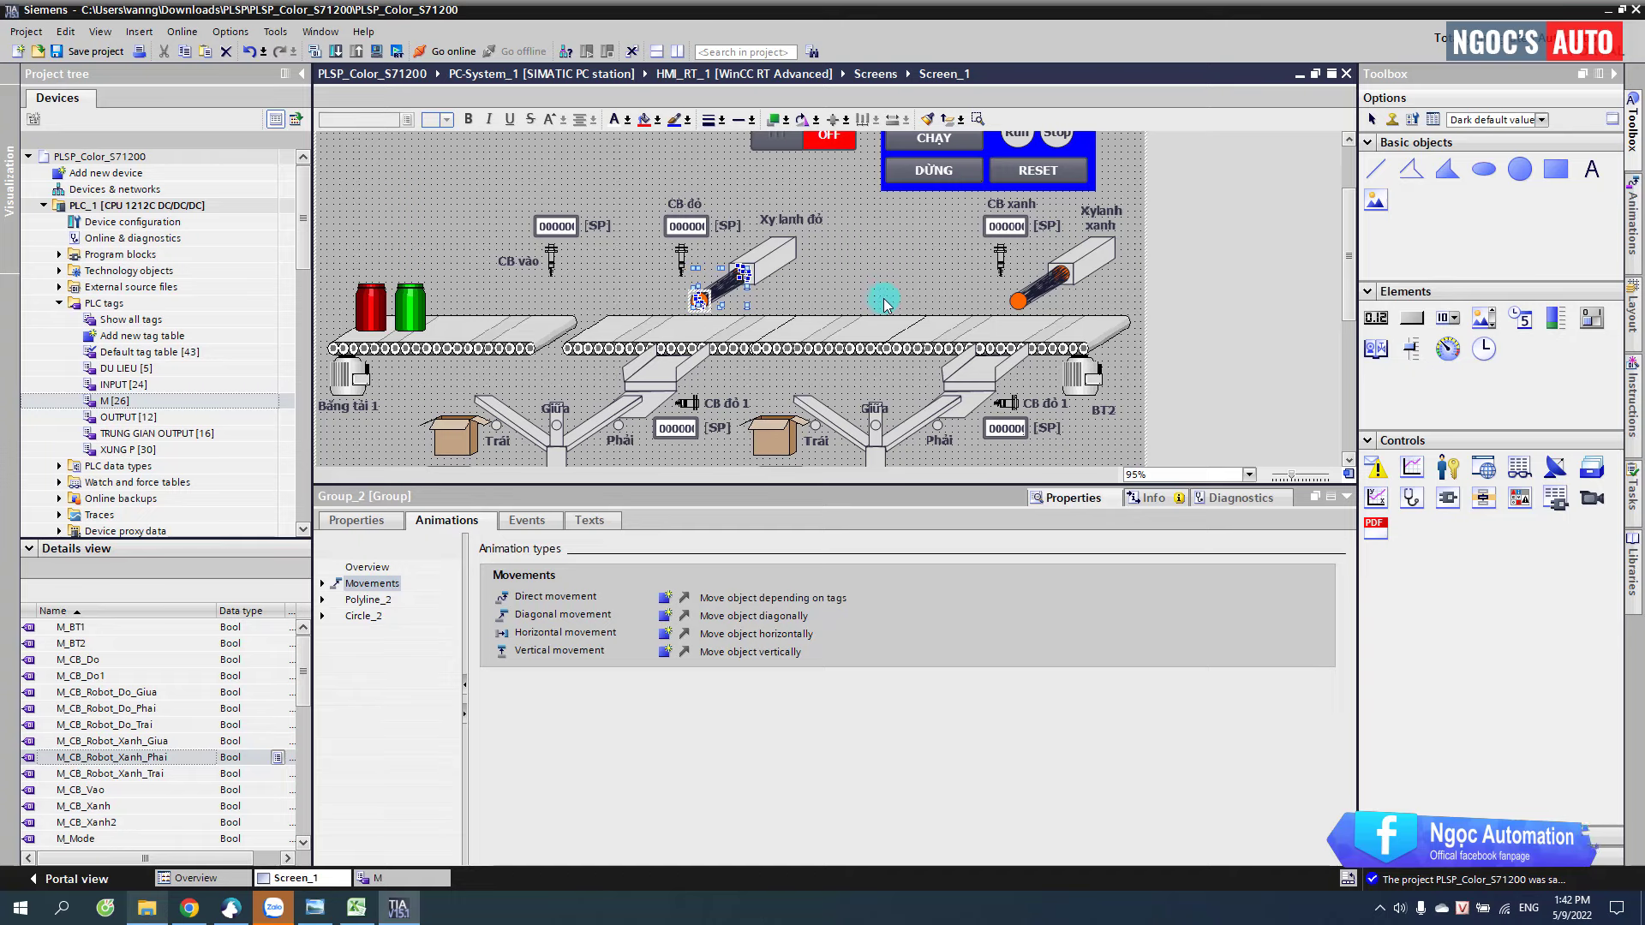
- Add a single-bit Visibility animation to the Xy lanh đỏ piston rod parts, driven by the output tag Q_Xylanh_Do
left_click(369, 599)
left_click(369, 600)
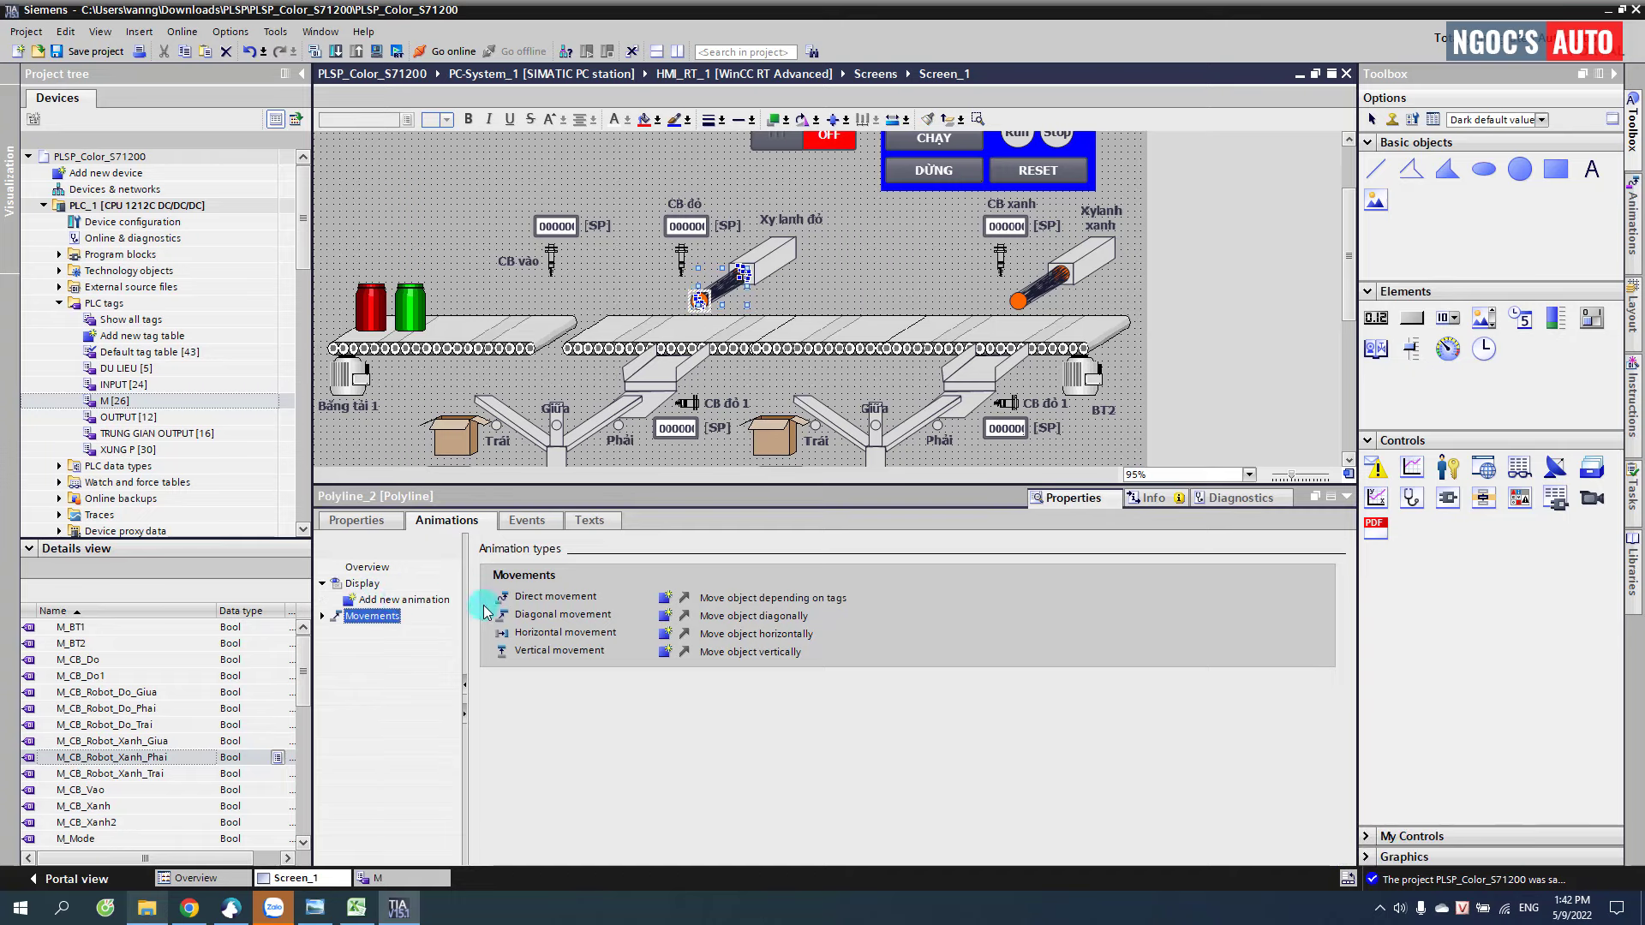
left_click(664, 617)
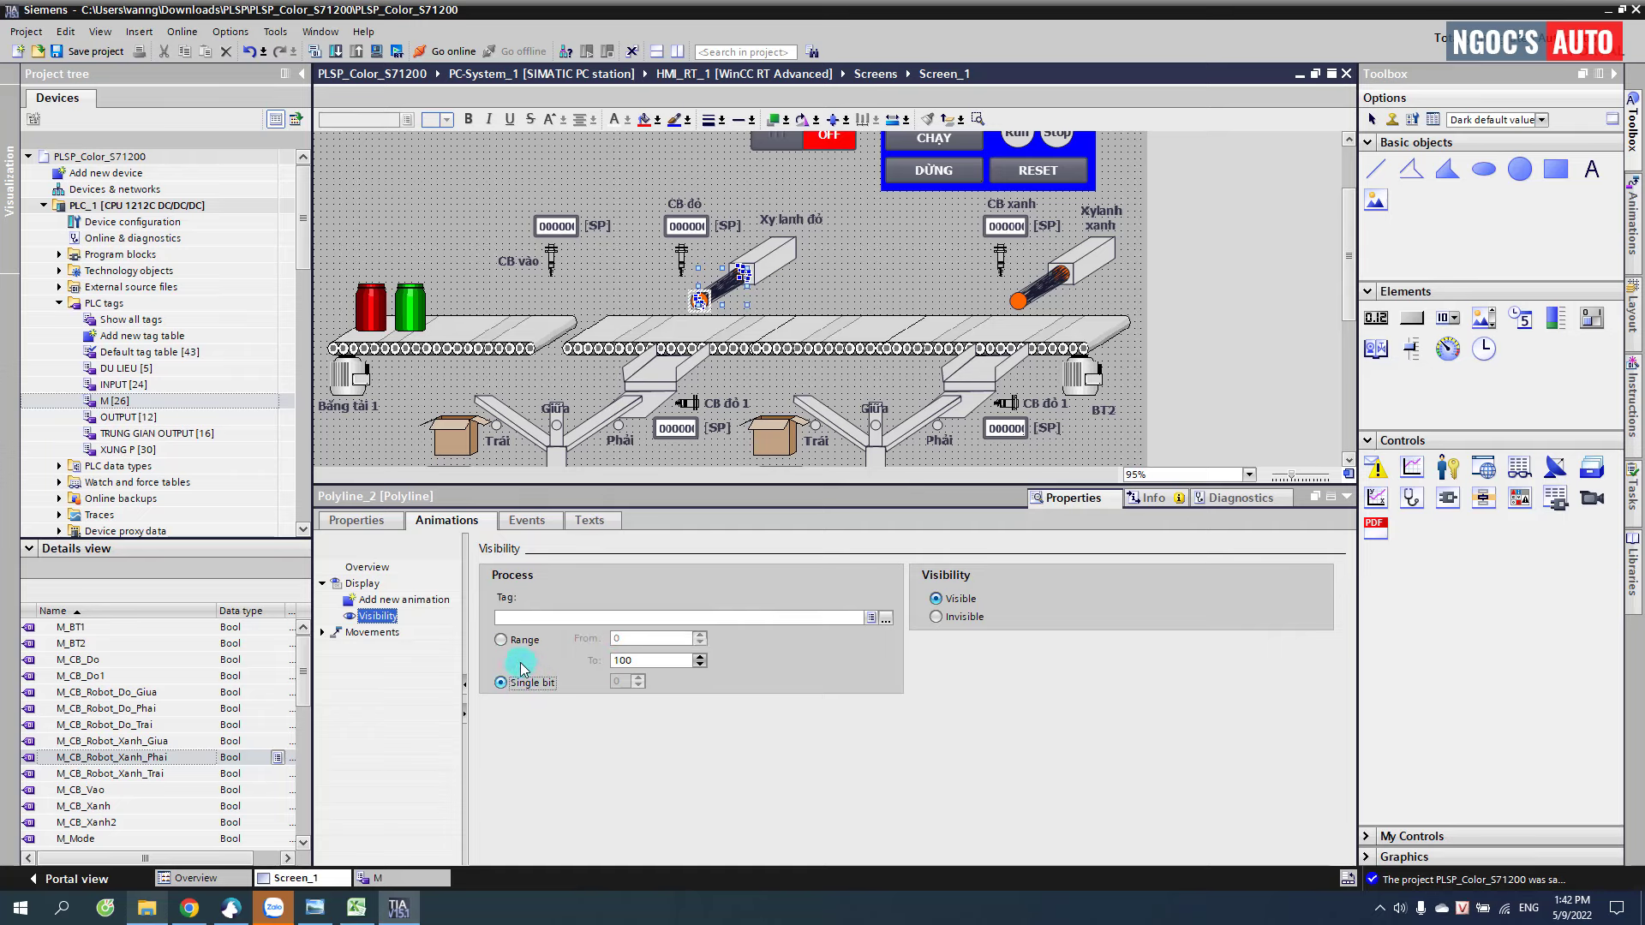
left_click(140, 418)
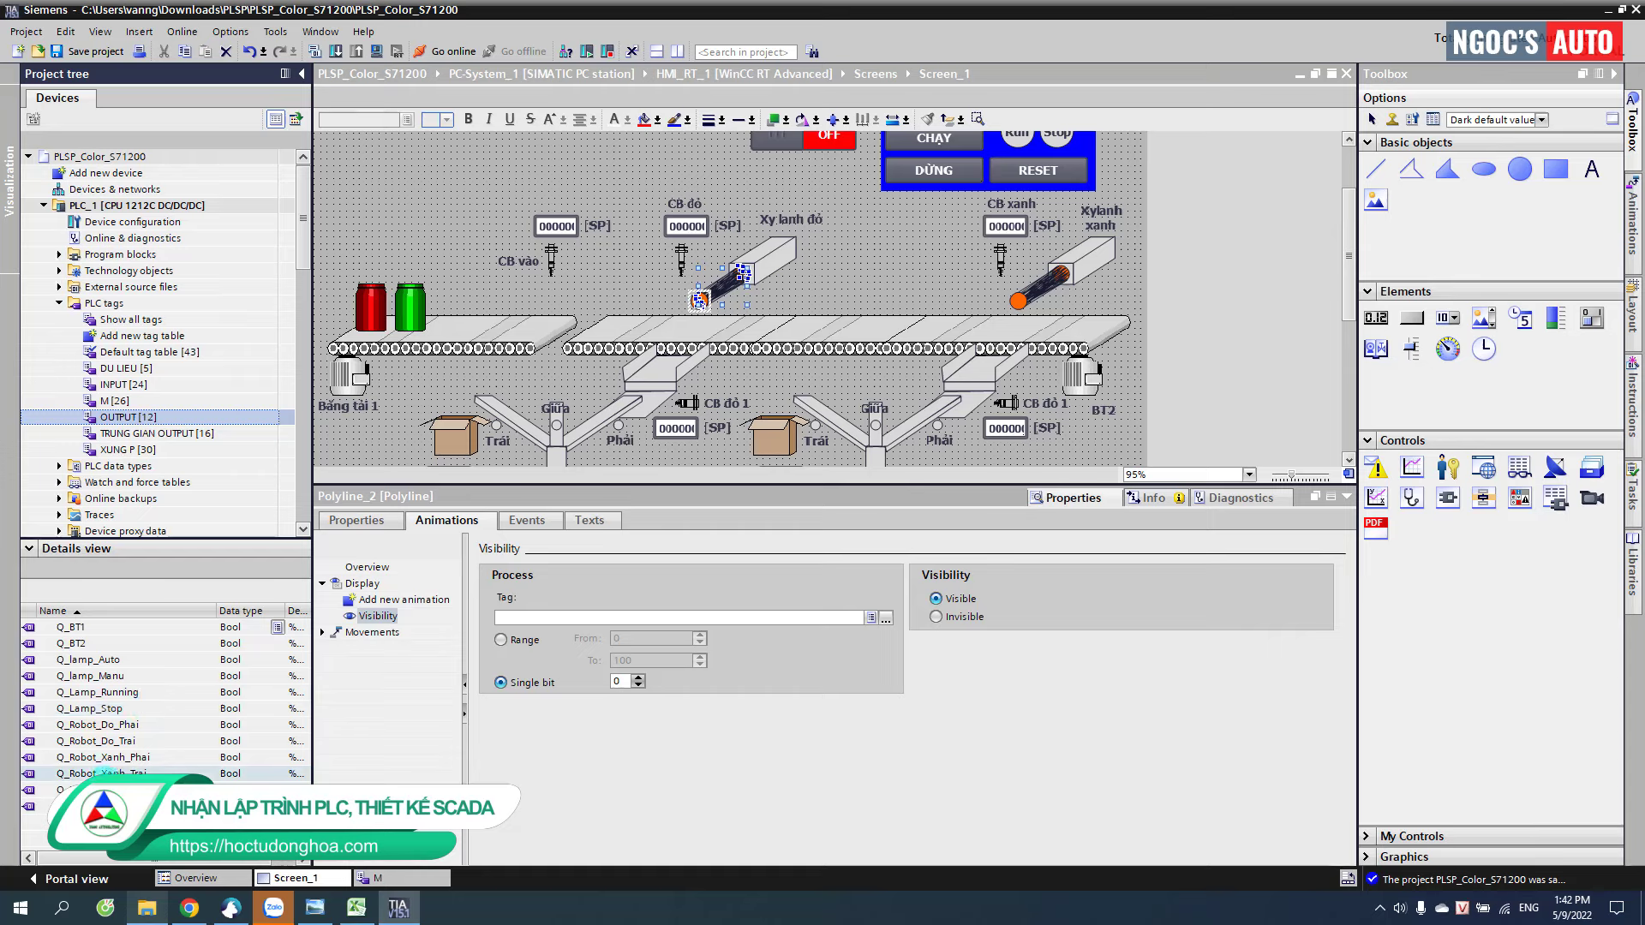
left_click(75, 789)
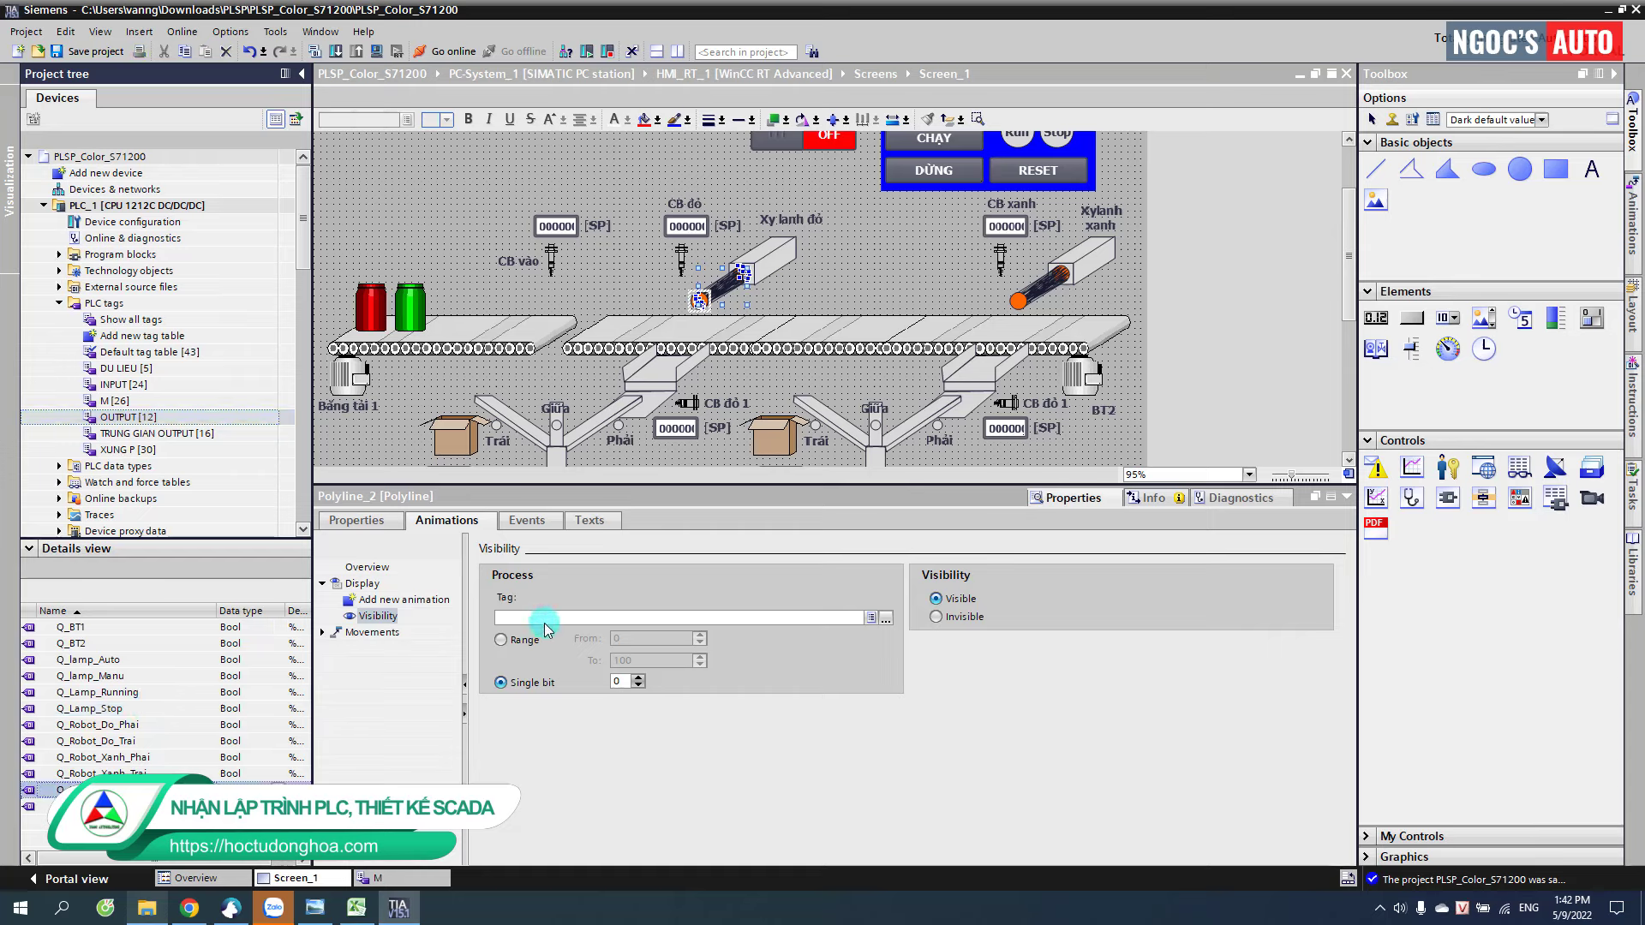
left_click_drag(545, 628, 544, 624)
- Ungroup the Xylanh xanh piston rod and add a single-bit Visibility animation with the tag Q_Xylanh_Xanh to its parts
left_click(1044, 294)
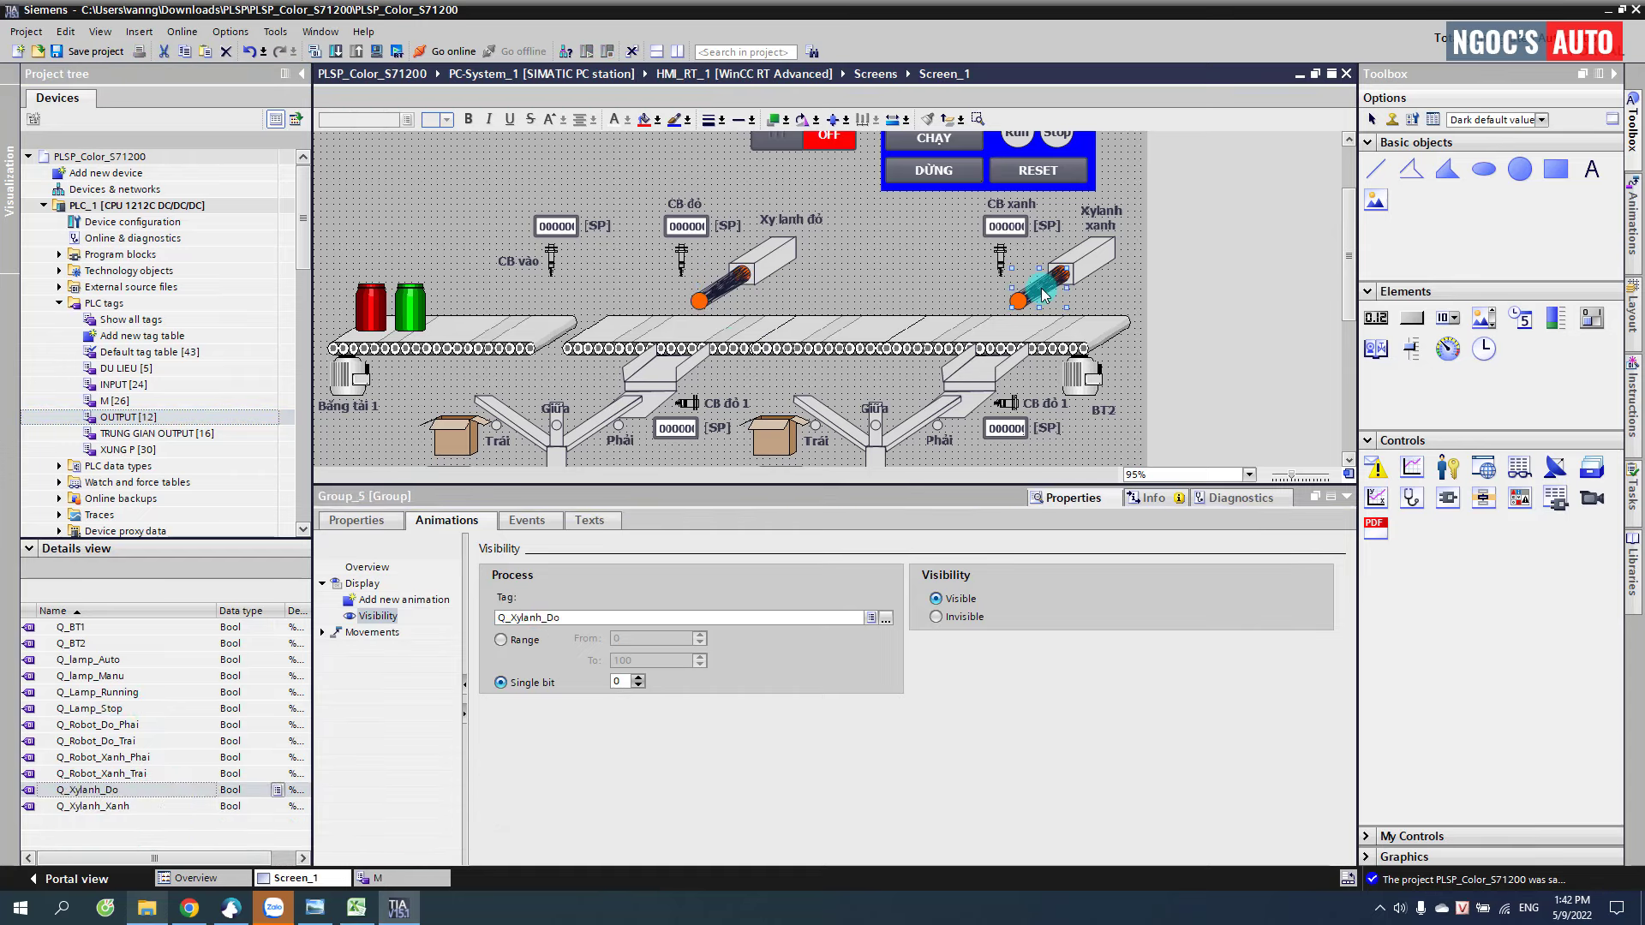
right_click(1044, 294)
mouse_move(1097, 429)
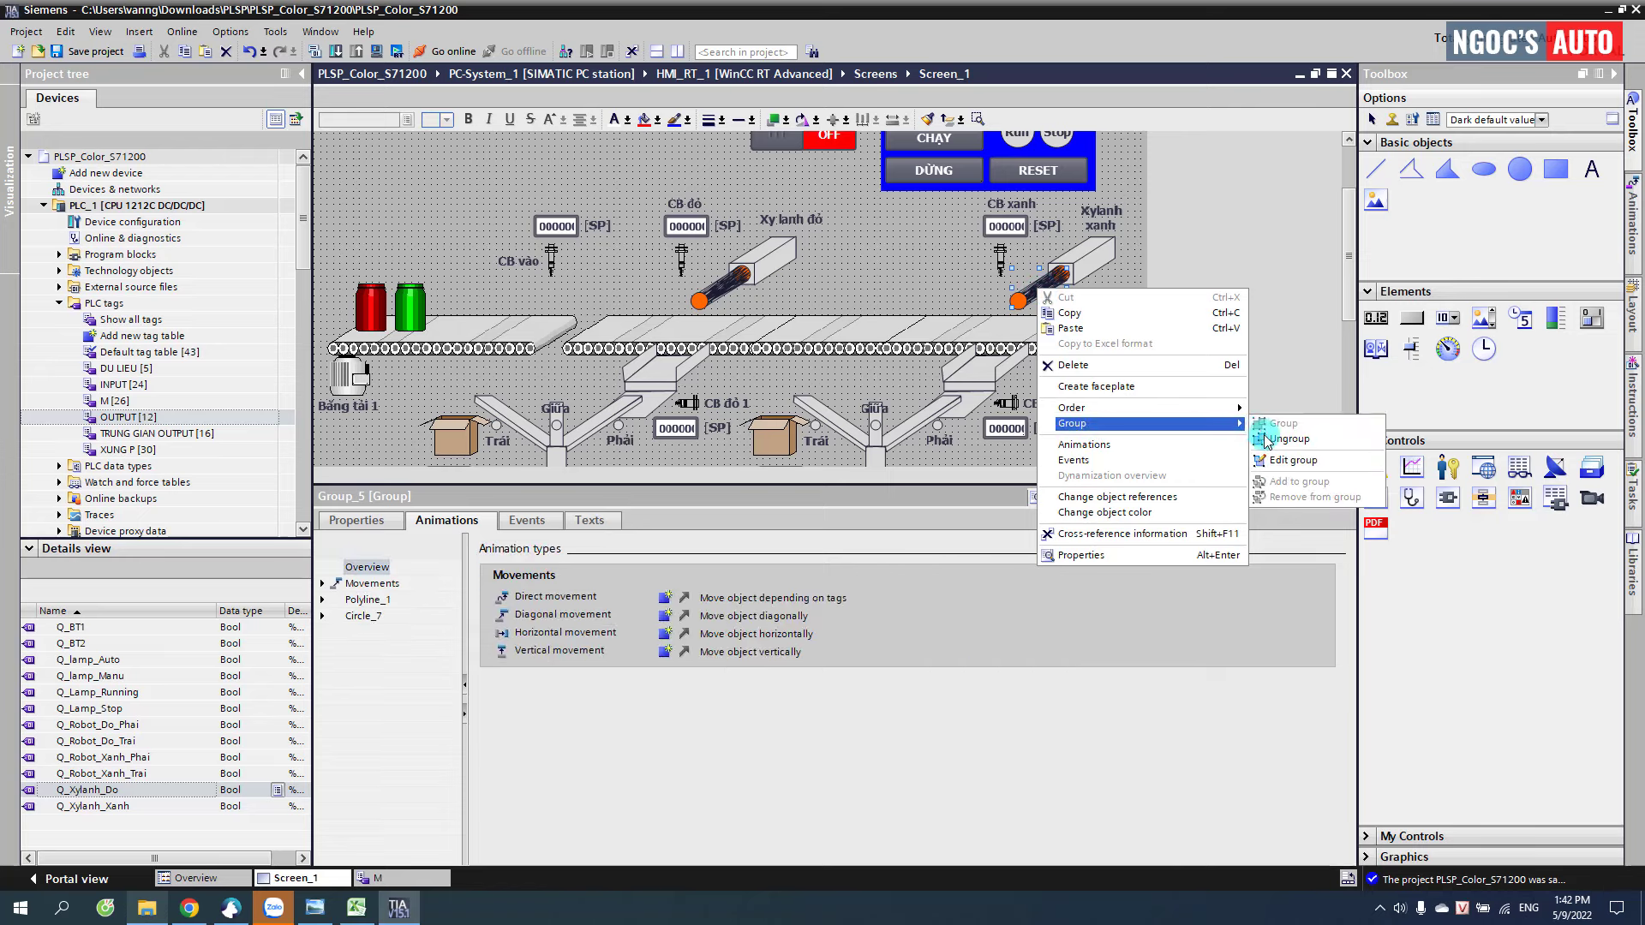
left_click(1265, 438)
left_click(363, 600)
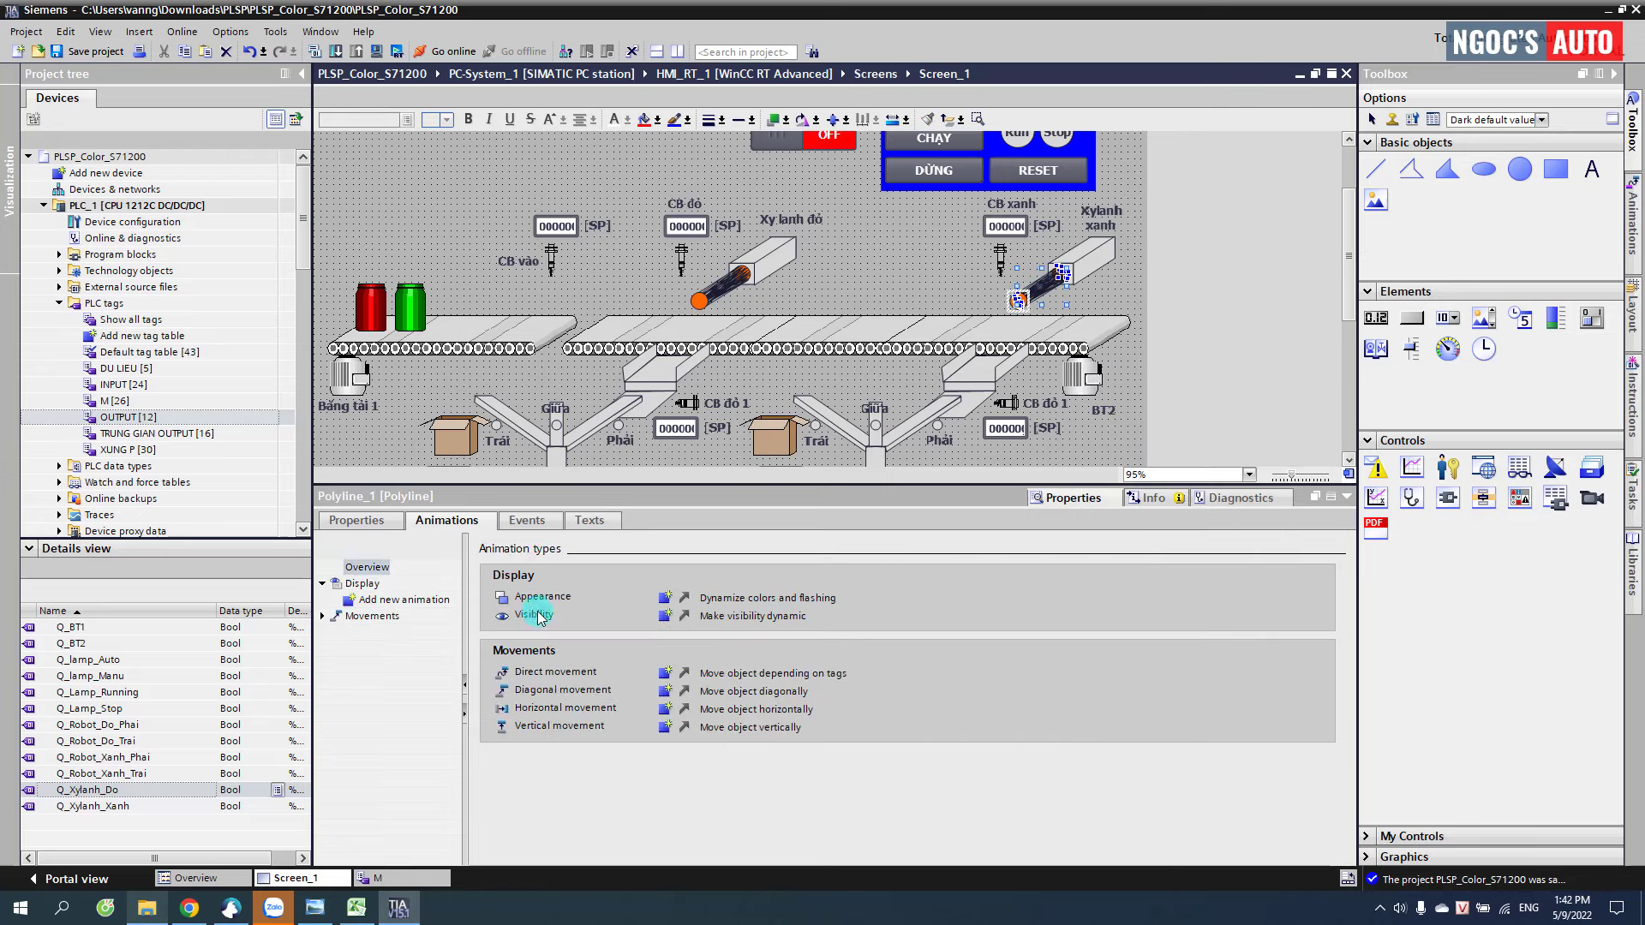
left_click(665, 615)
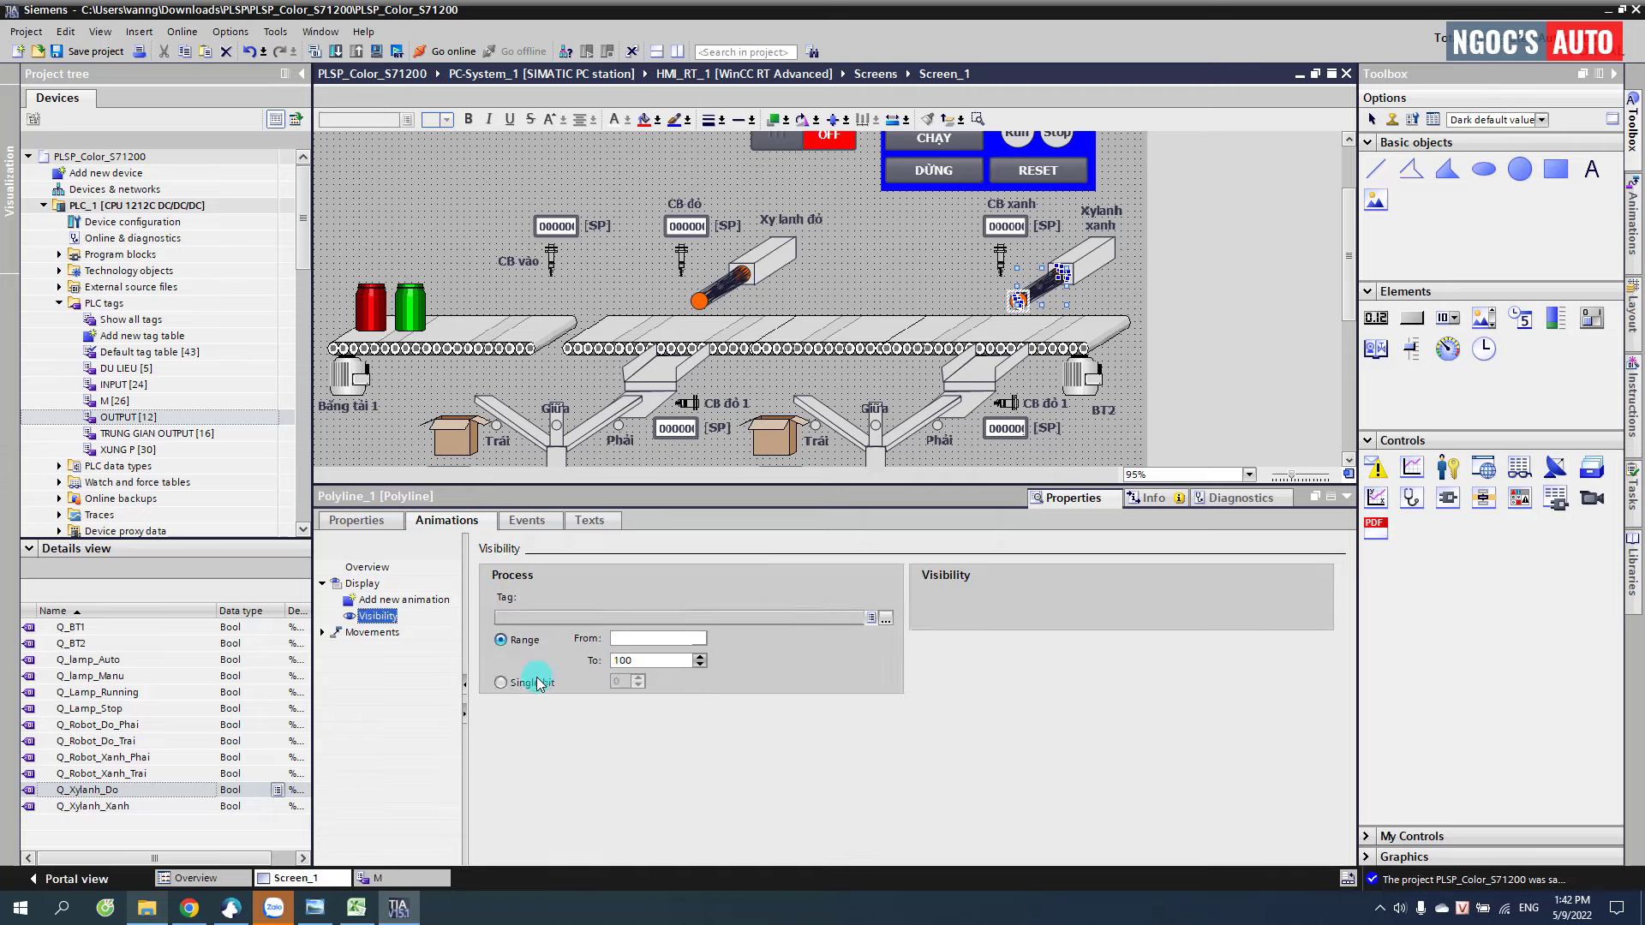
left_click(526, 681)
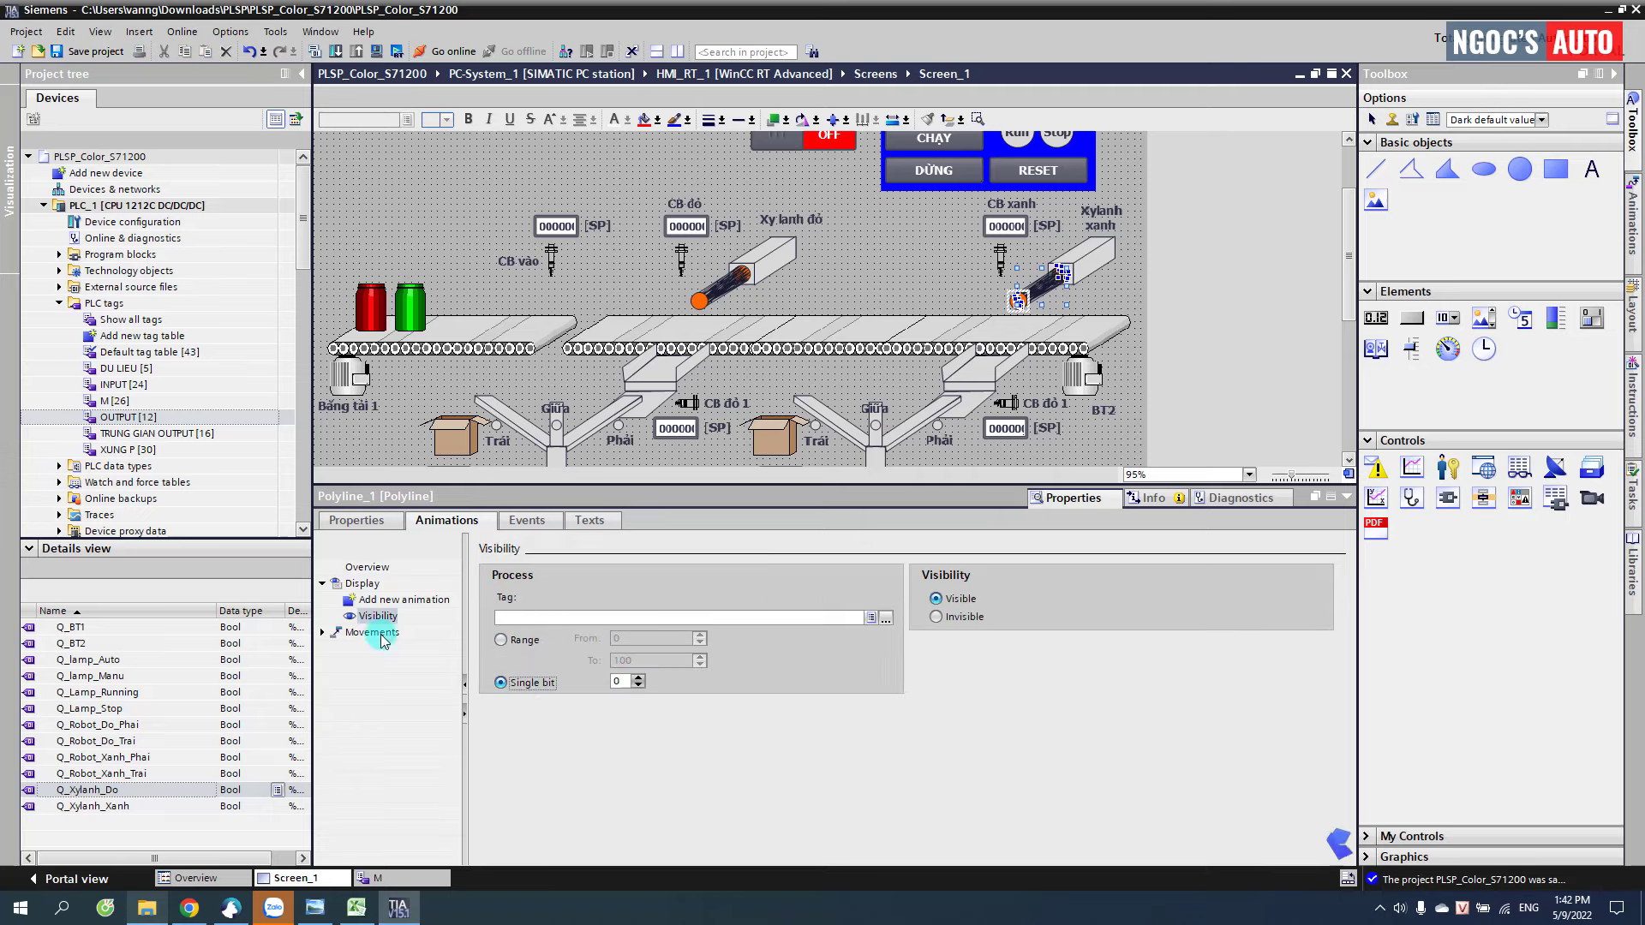
left_click_drag(96, 805, 565, 627)
scroll(665, 276, "down", 3)
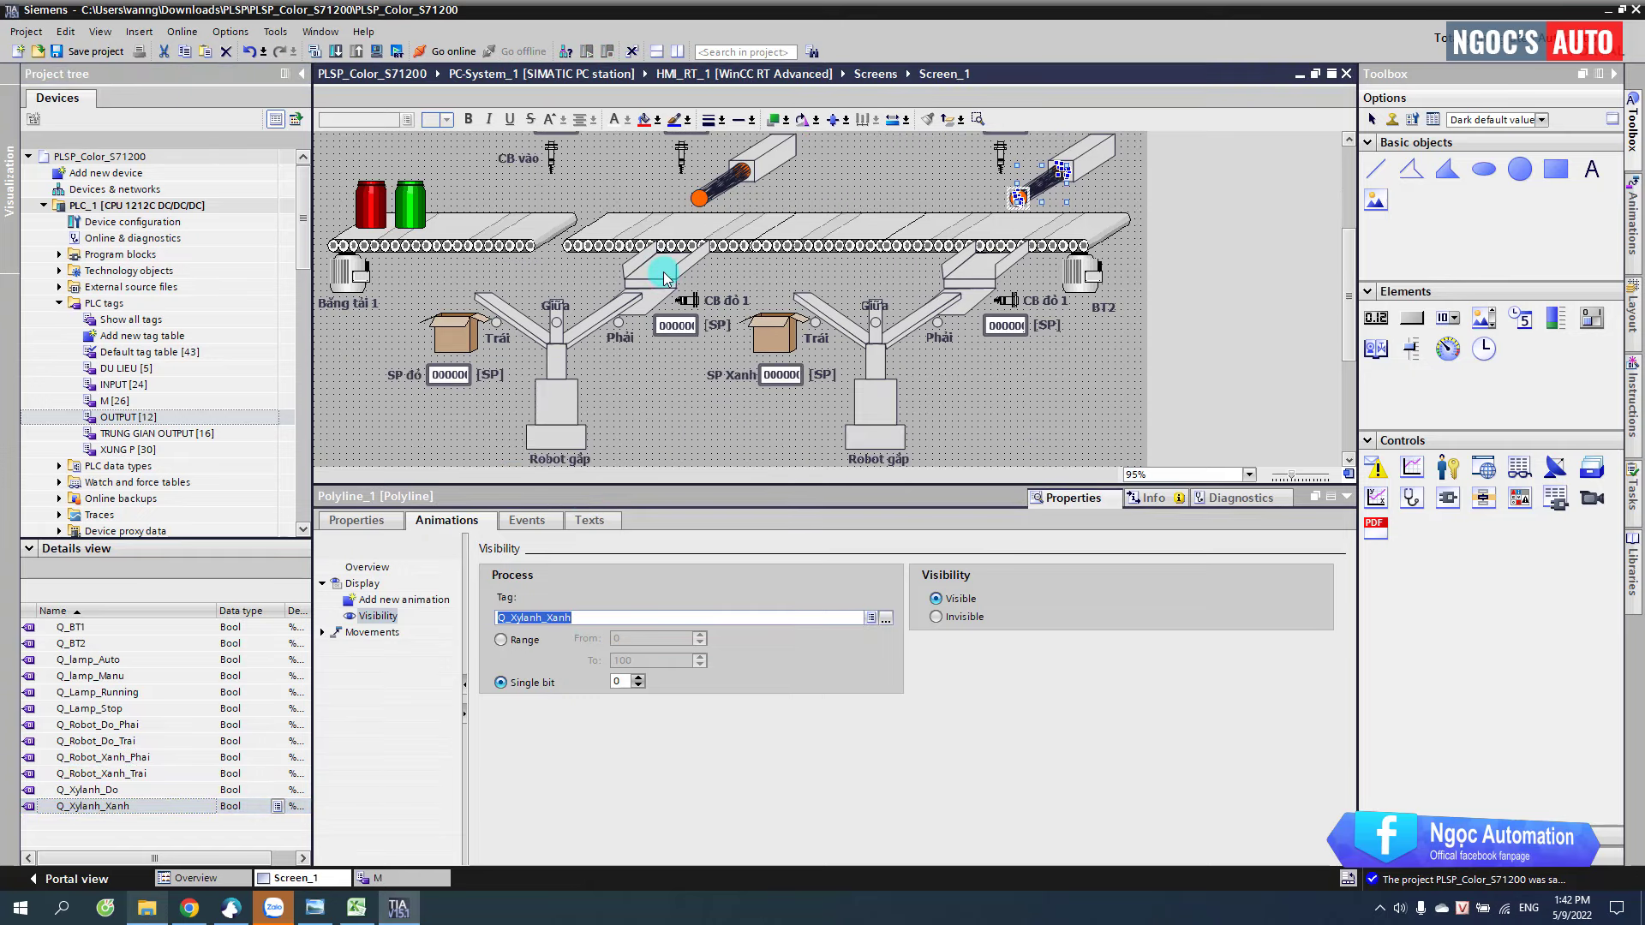
scroll(664, 277, "down", 3)
scroll(665, 276, "up", 3)
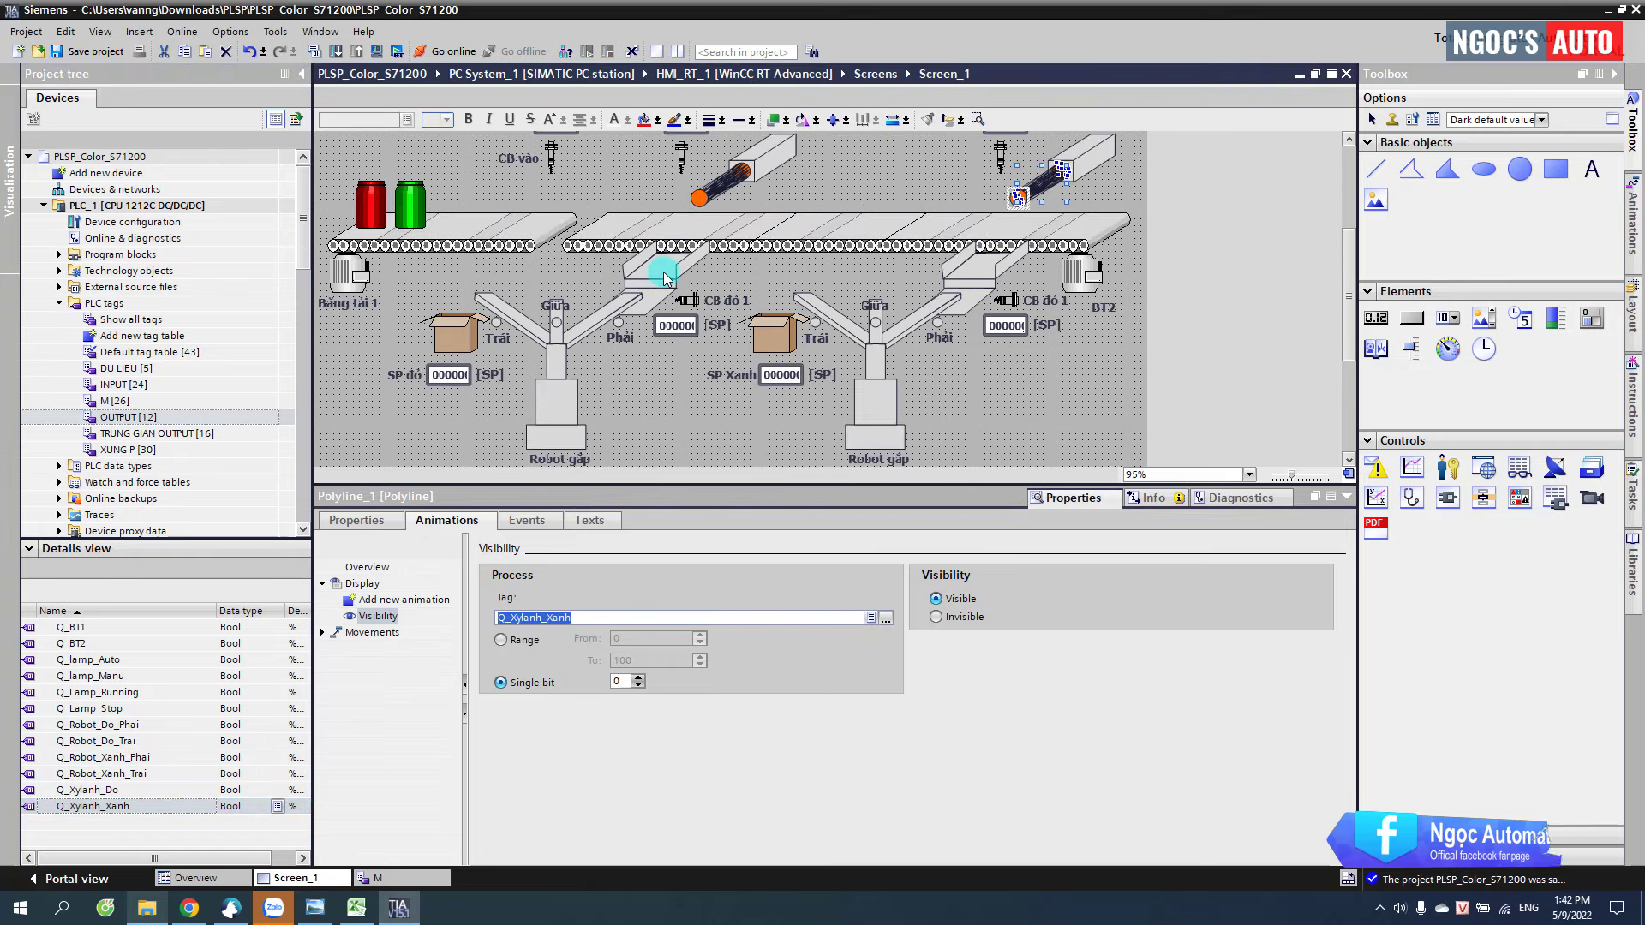
- Add an Appearance animation to the Băng tải 1 and BT2 motors, with range value 1 showing a green (0, 255, 0) foreground
left_click(355, 281)
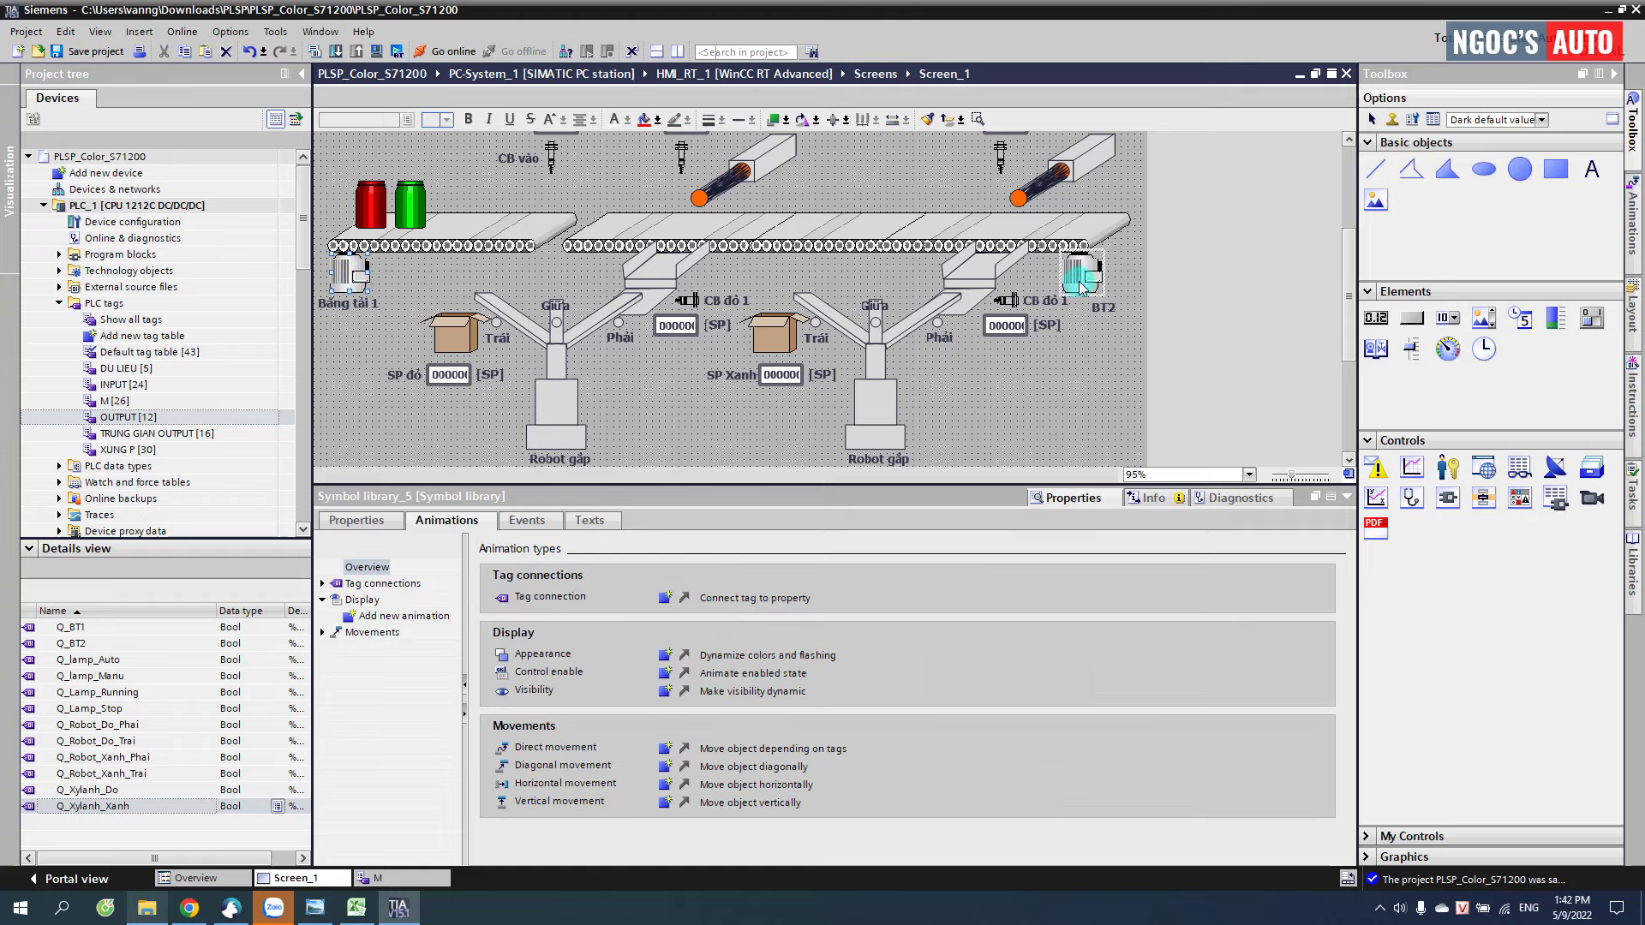
left_click(402, 616)
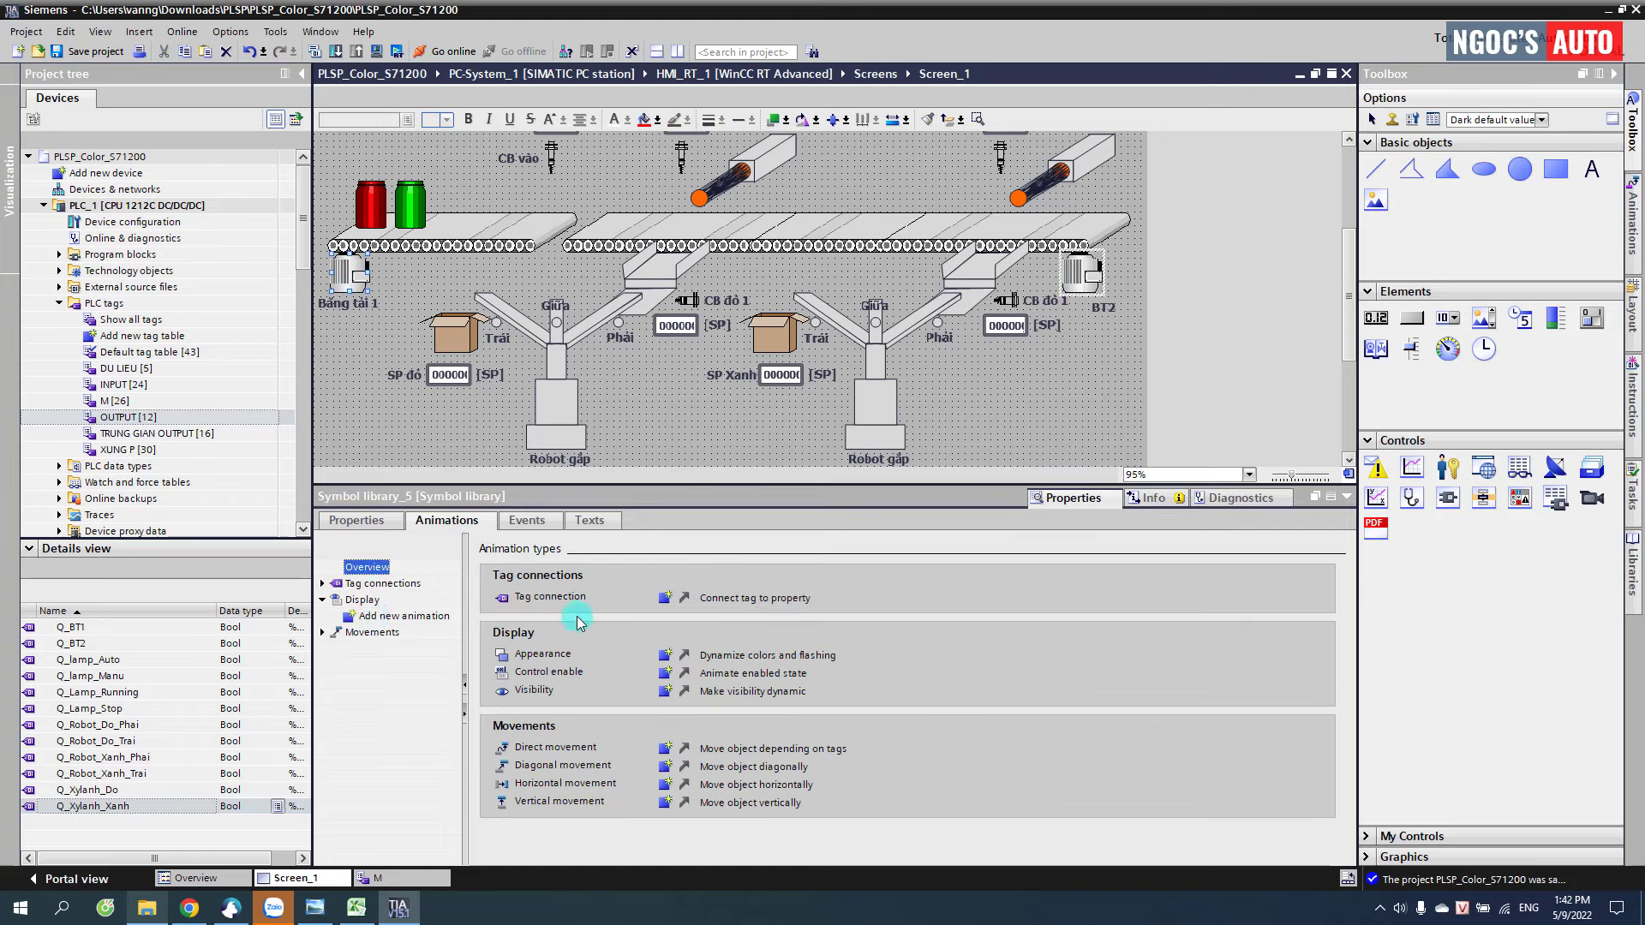
left_click(664, 598)
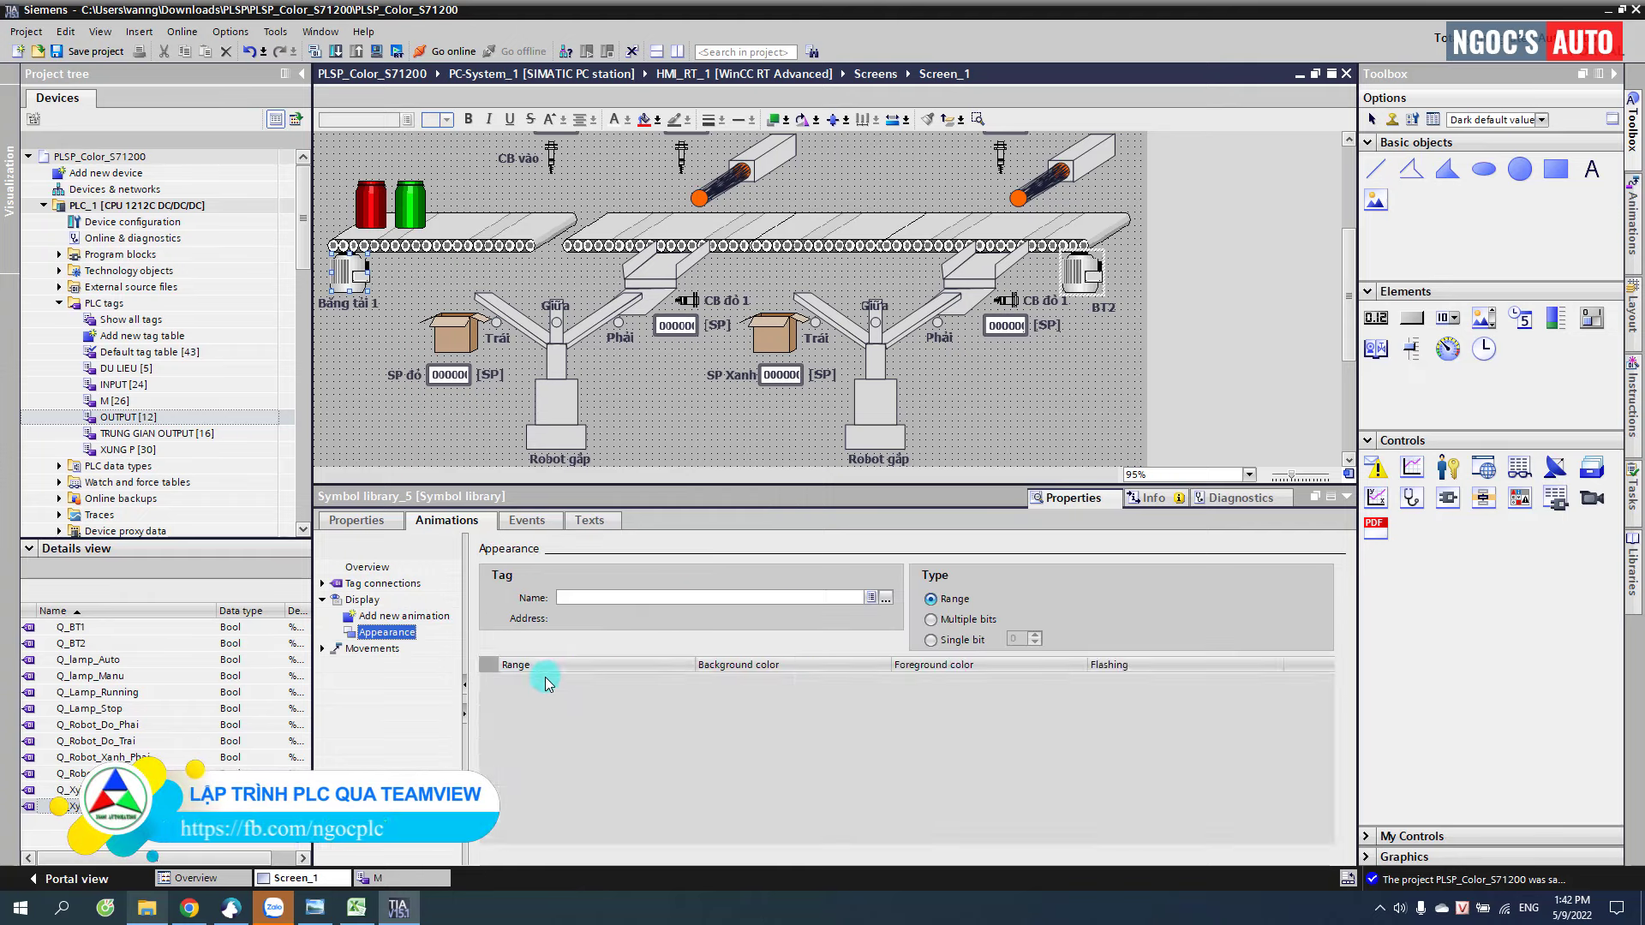
left_click(524, 681)
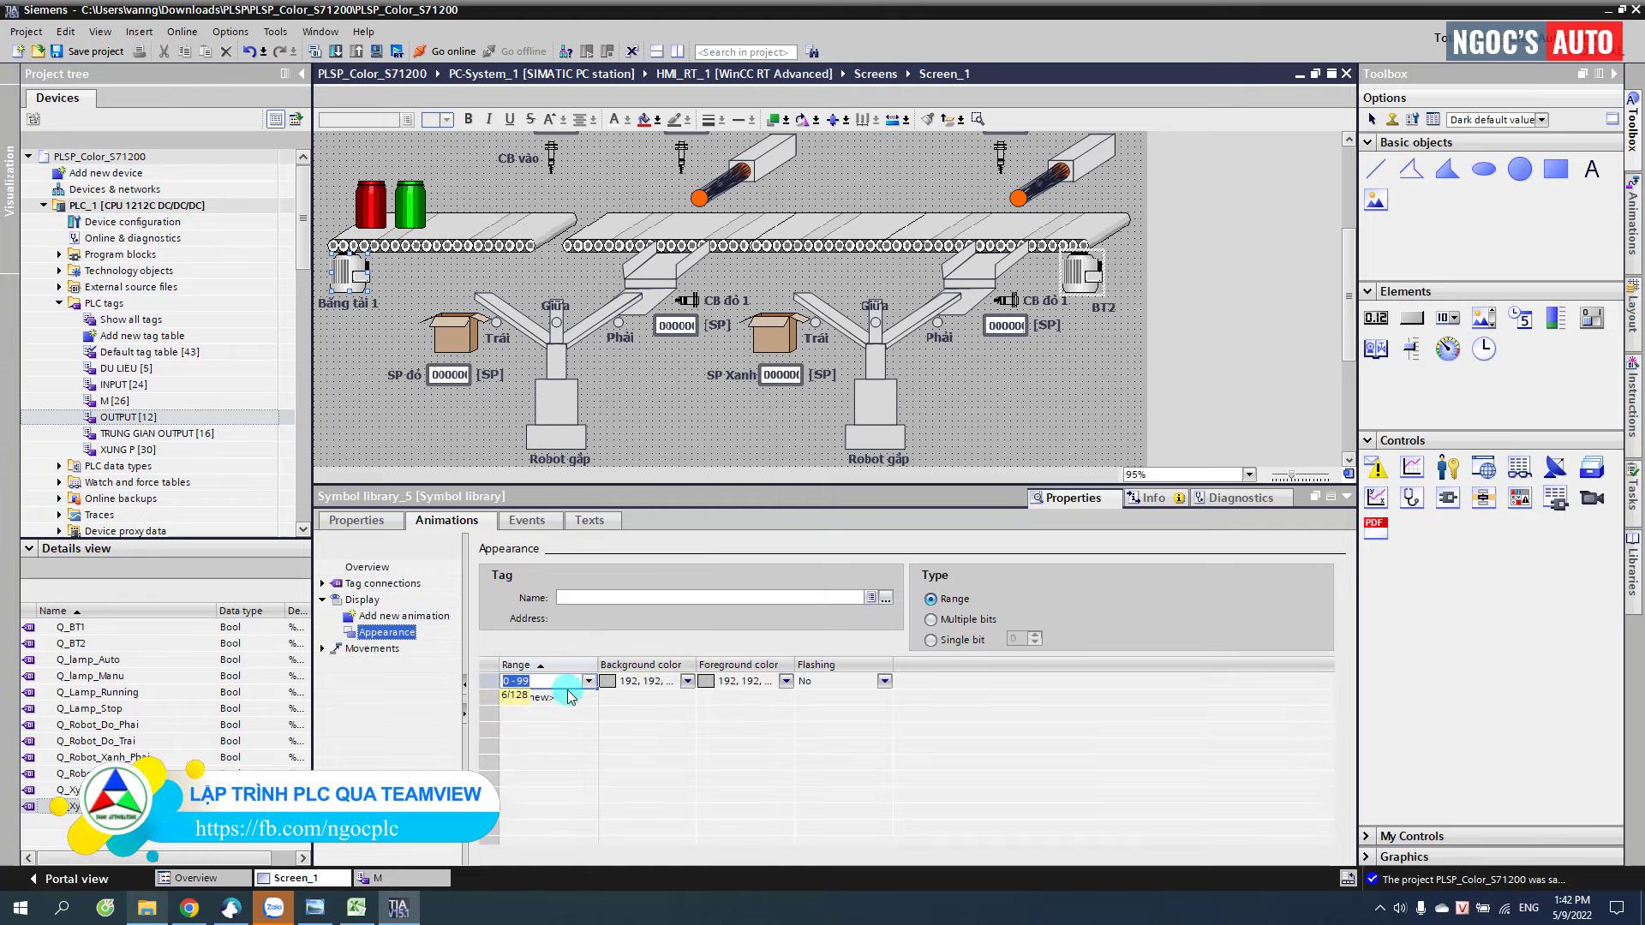
left_click(785, 683)
left_click(786, 682)
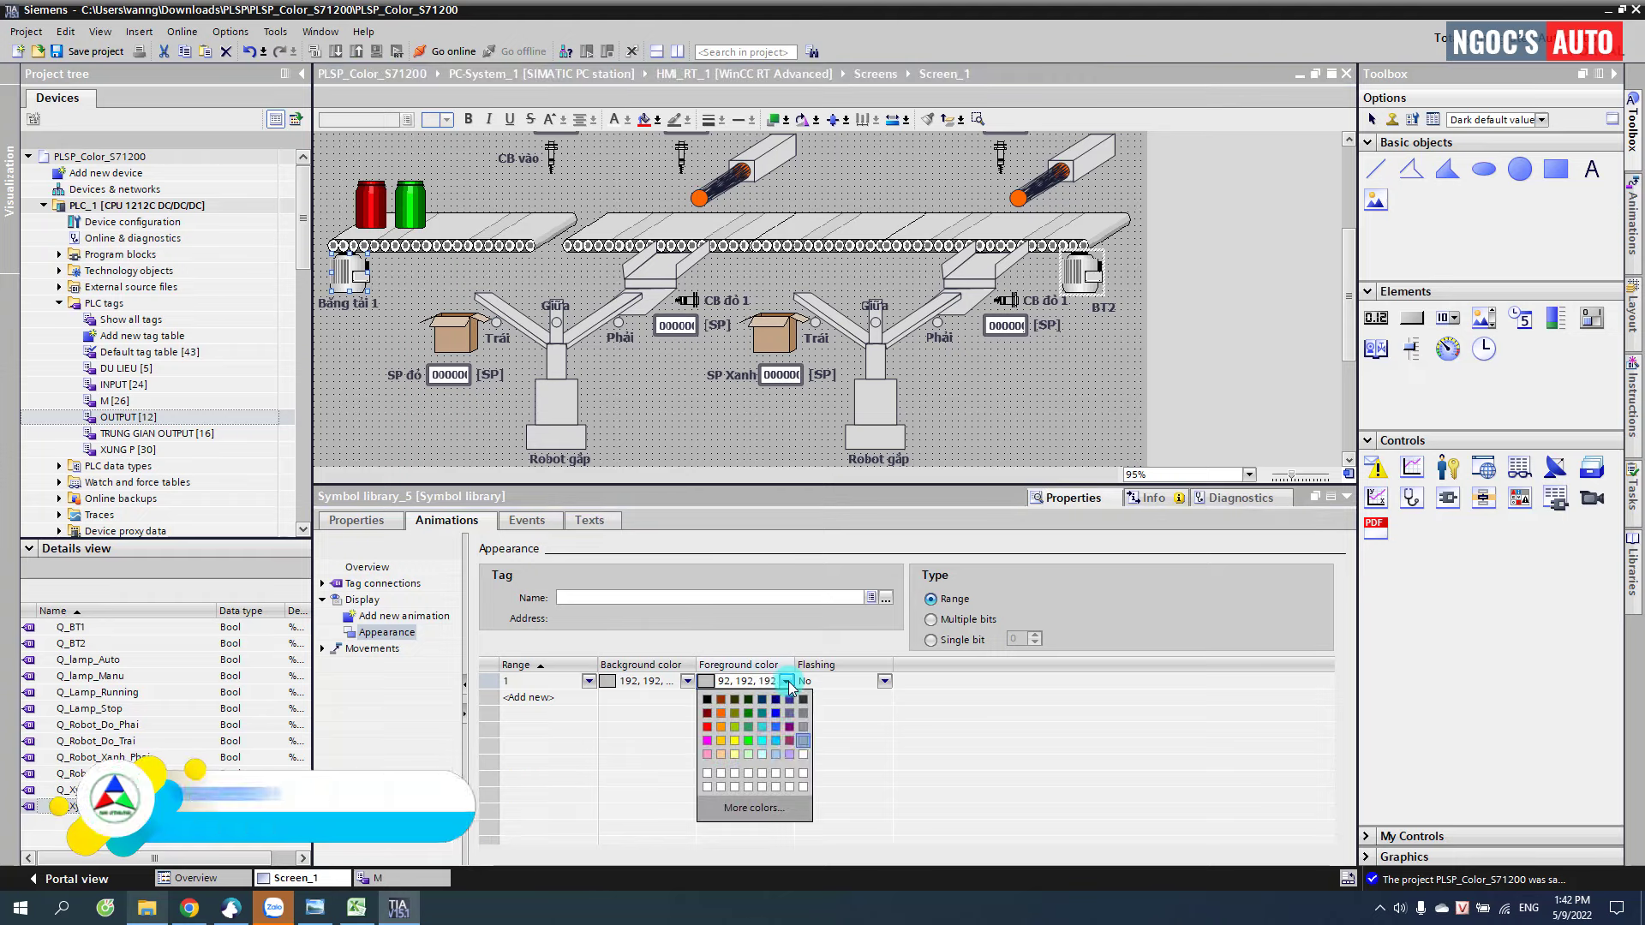
left_click(749, 742)
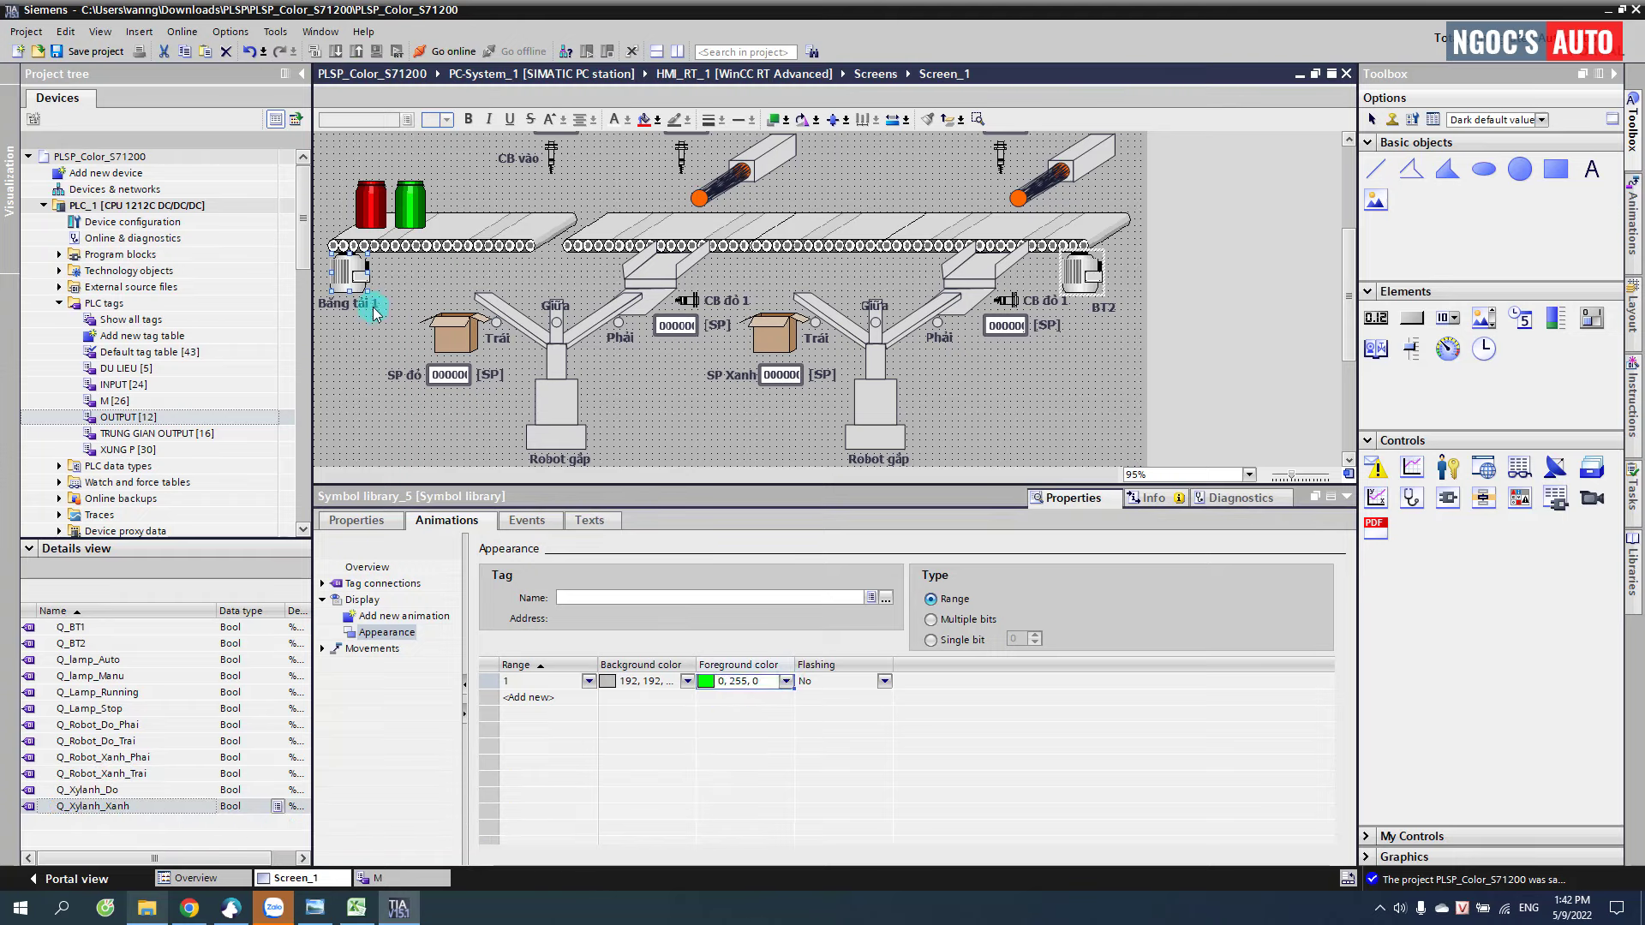
- Assign the output tags Q_BT1 and Q_BT2 to the Appearance animations of the Băng tải 1 and BT2 motors respectively
left_click(358, 278)
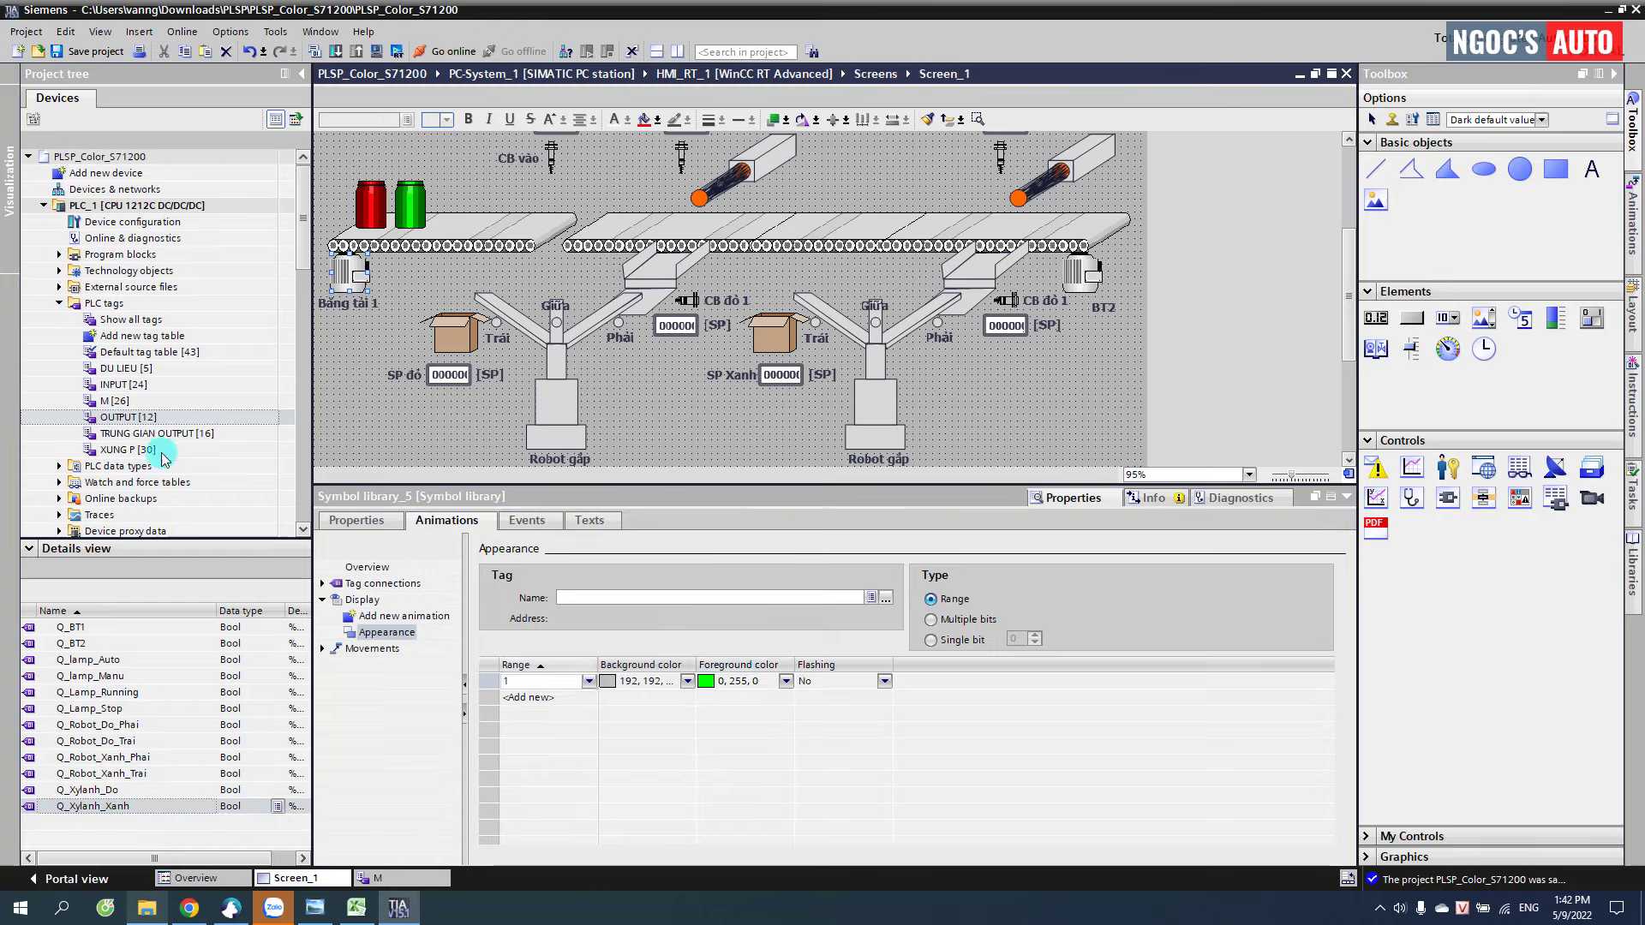
left_click(79, 628)
left_click_drag(506, 610, 587, 599)
left_click(1076, 270)
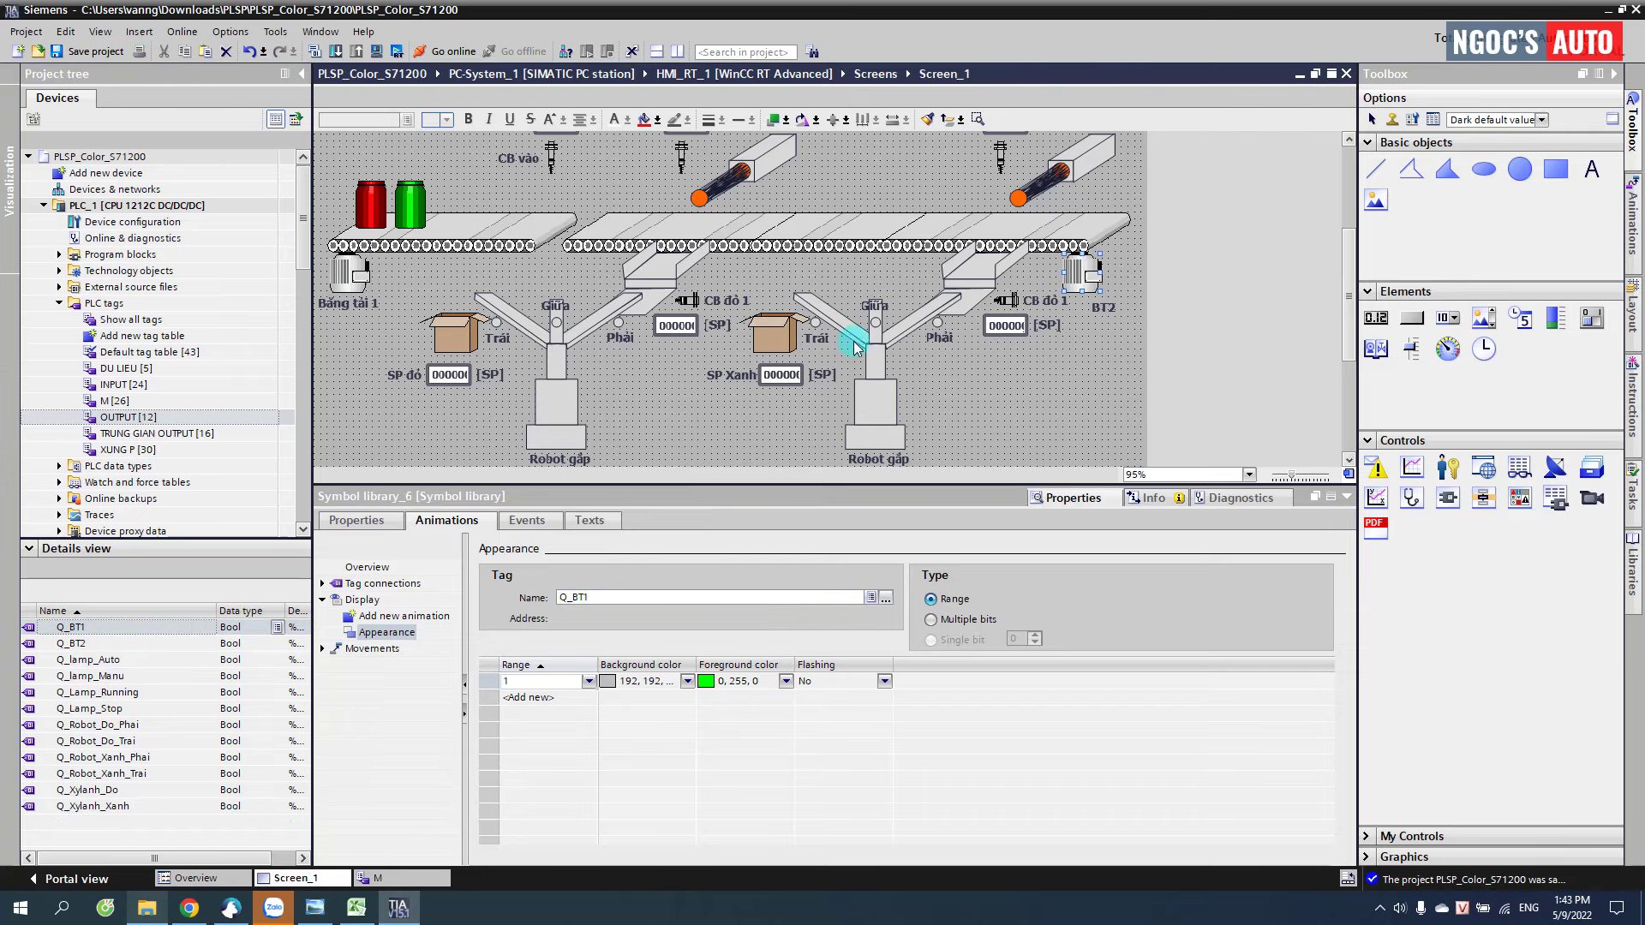
left_click(76, 644)
left_click_drag(364, 600, 587, 597)
scroll(716, 342, "up", 3)
scroll(718, 330, "down", 3)
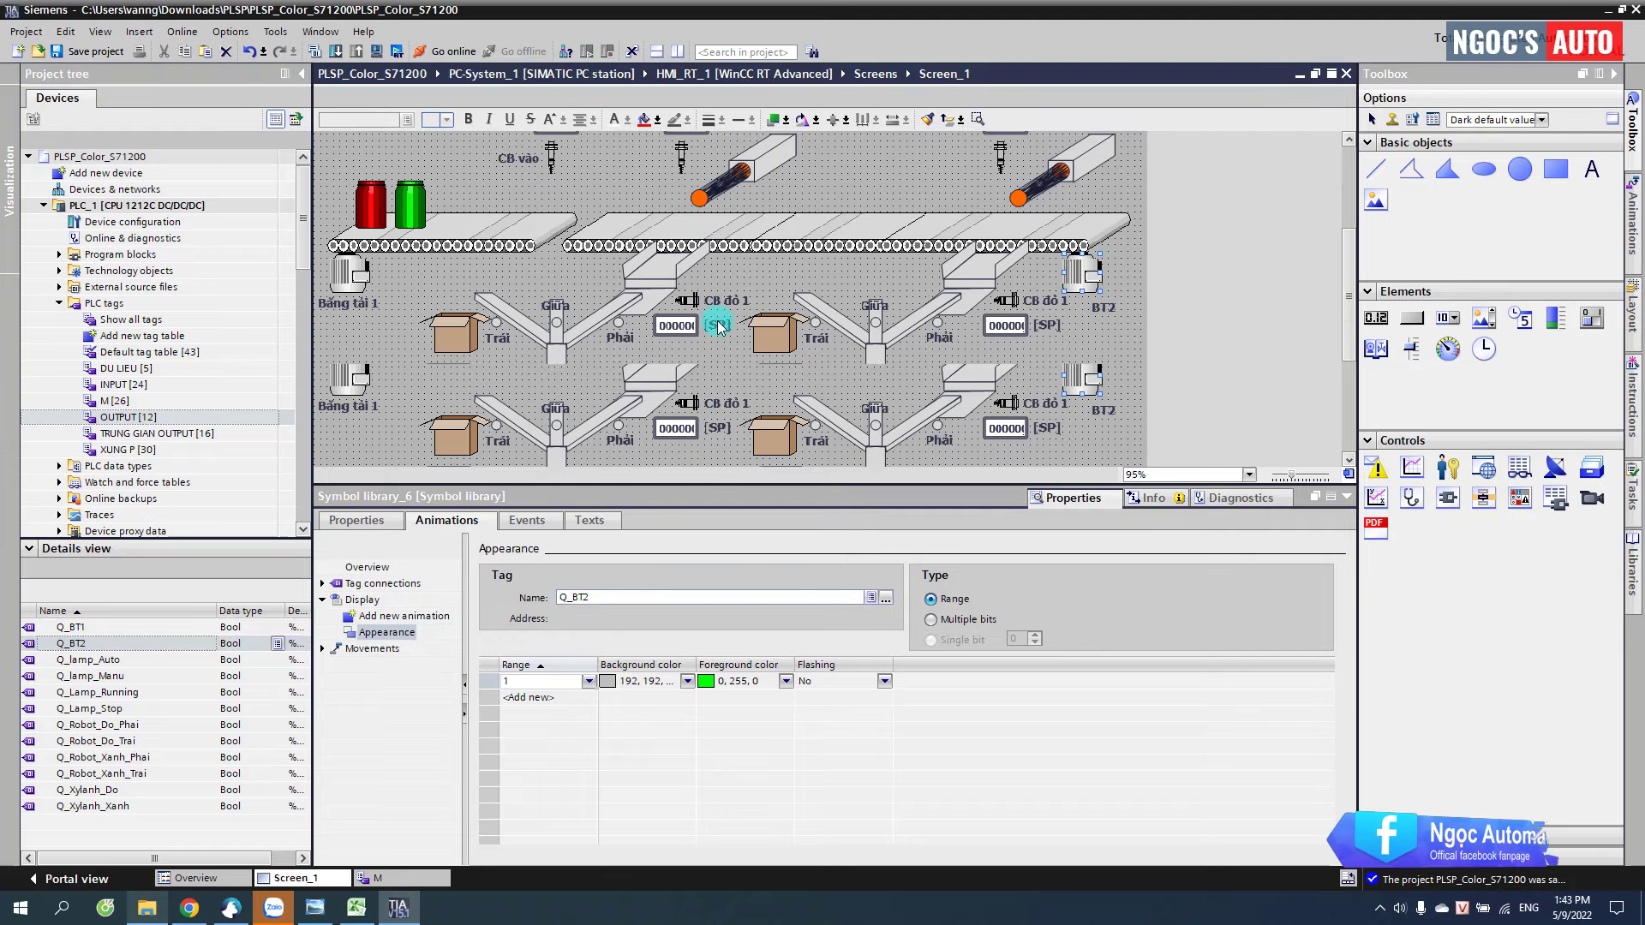
- Ungroup the red robot's Phải arm into its separate polygons
left_click(589, 336)
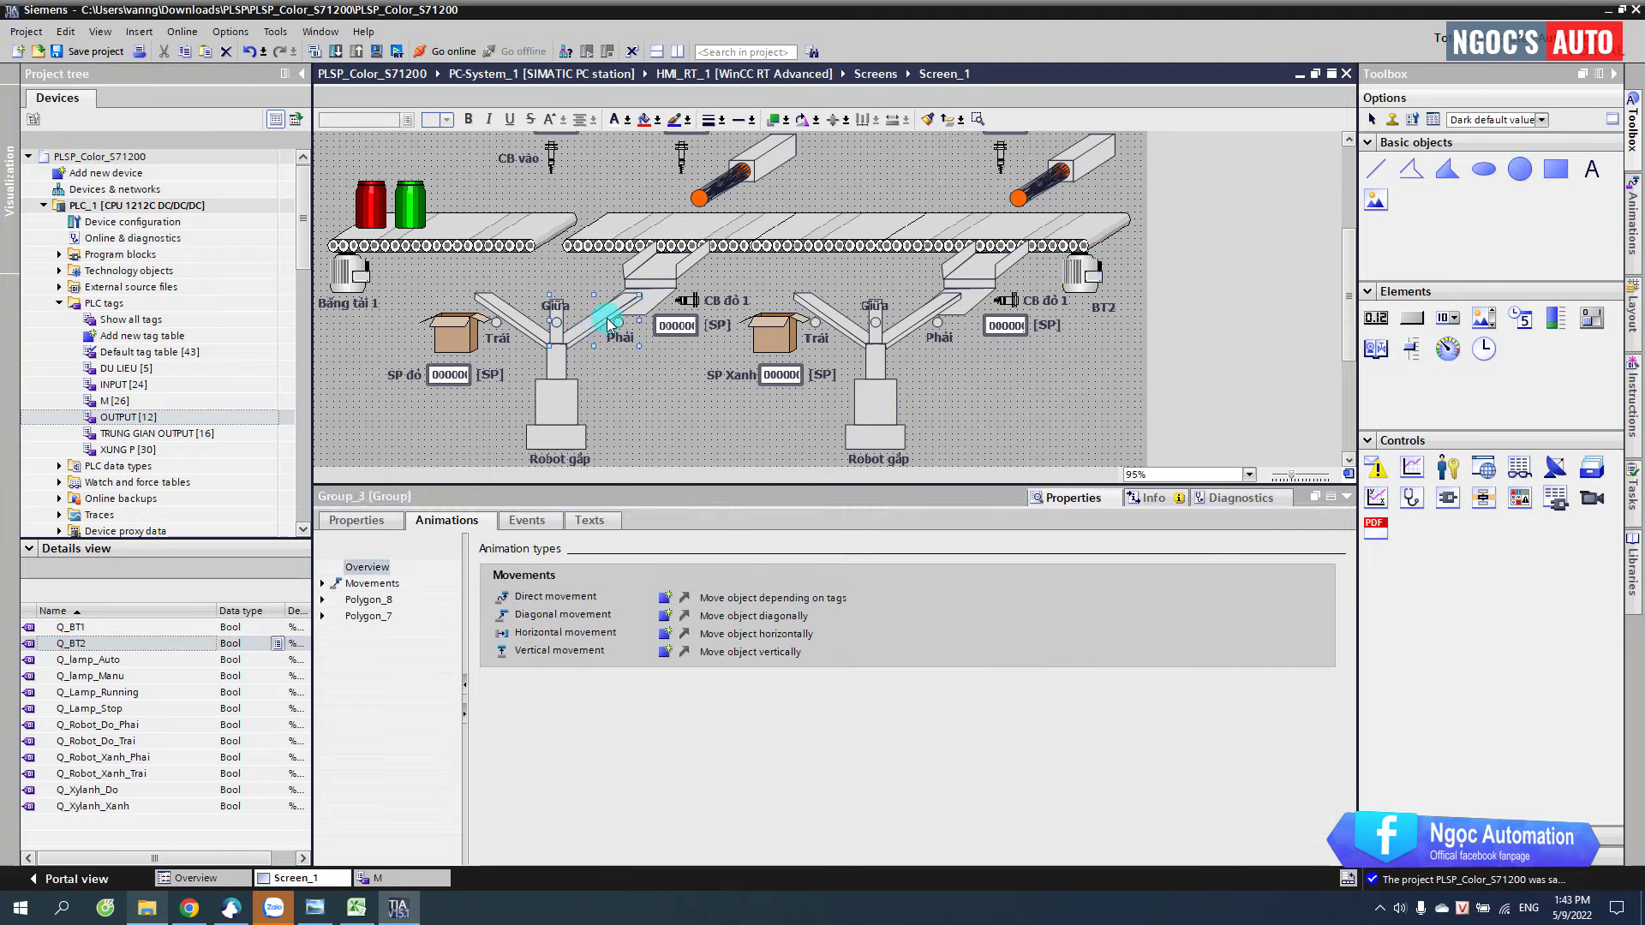
left_click(326, 586)
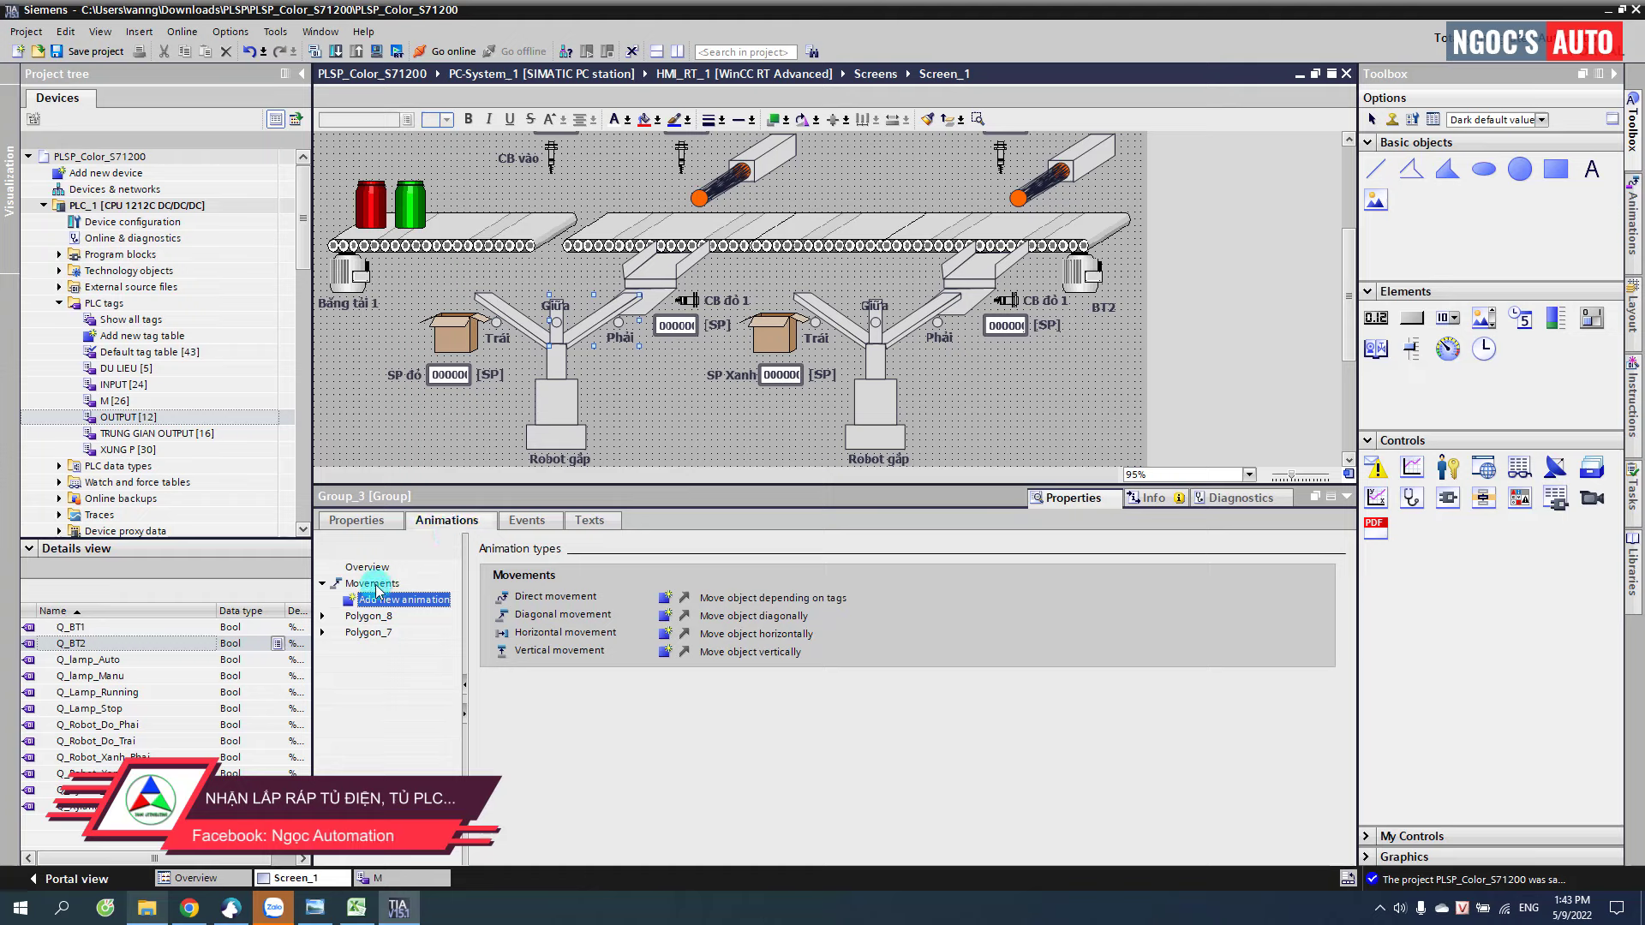
right_click(592, 328)
mouse_move(638, 465)
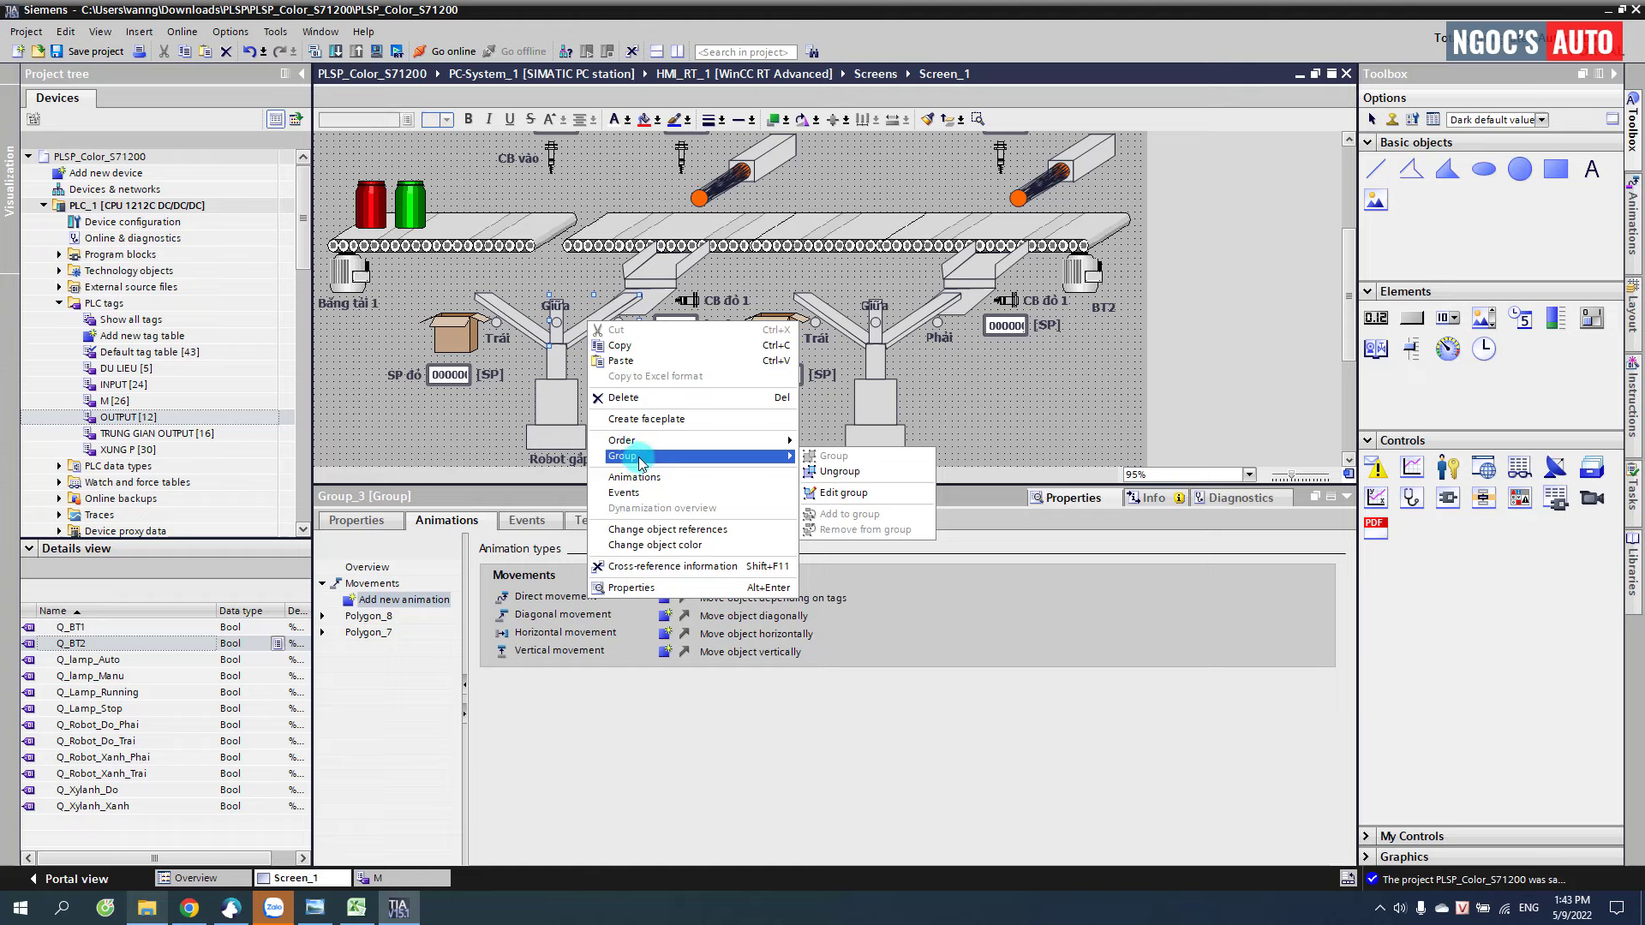
left_click(841, 471)
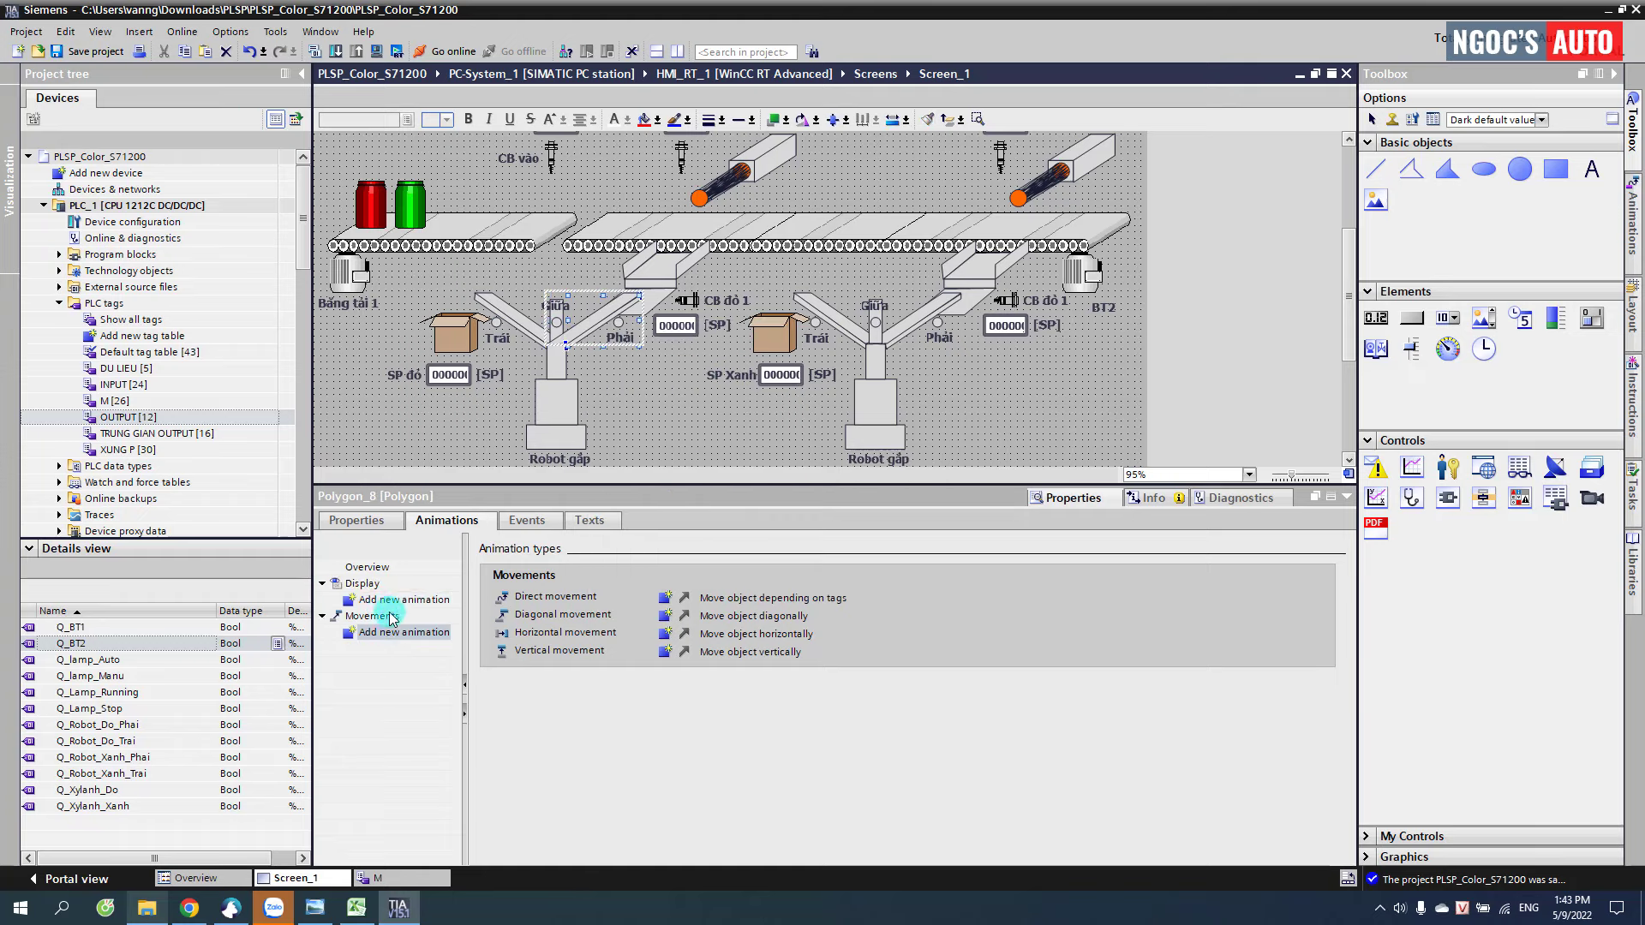
- Add a single-bit Visibility animation to the red robot's Phải arm polygons, driven by the tag M_CB_Robot_Do_Phai
left_click(399, 600)
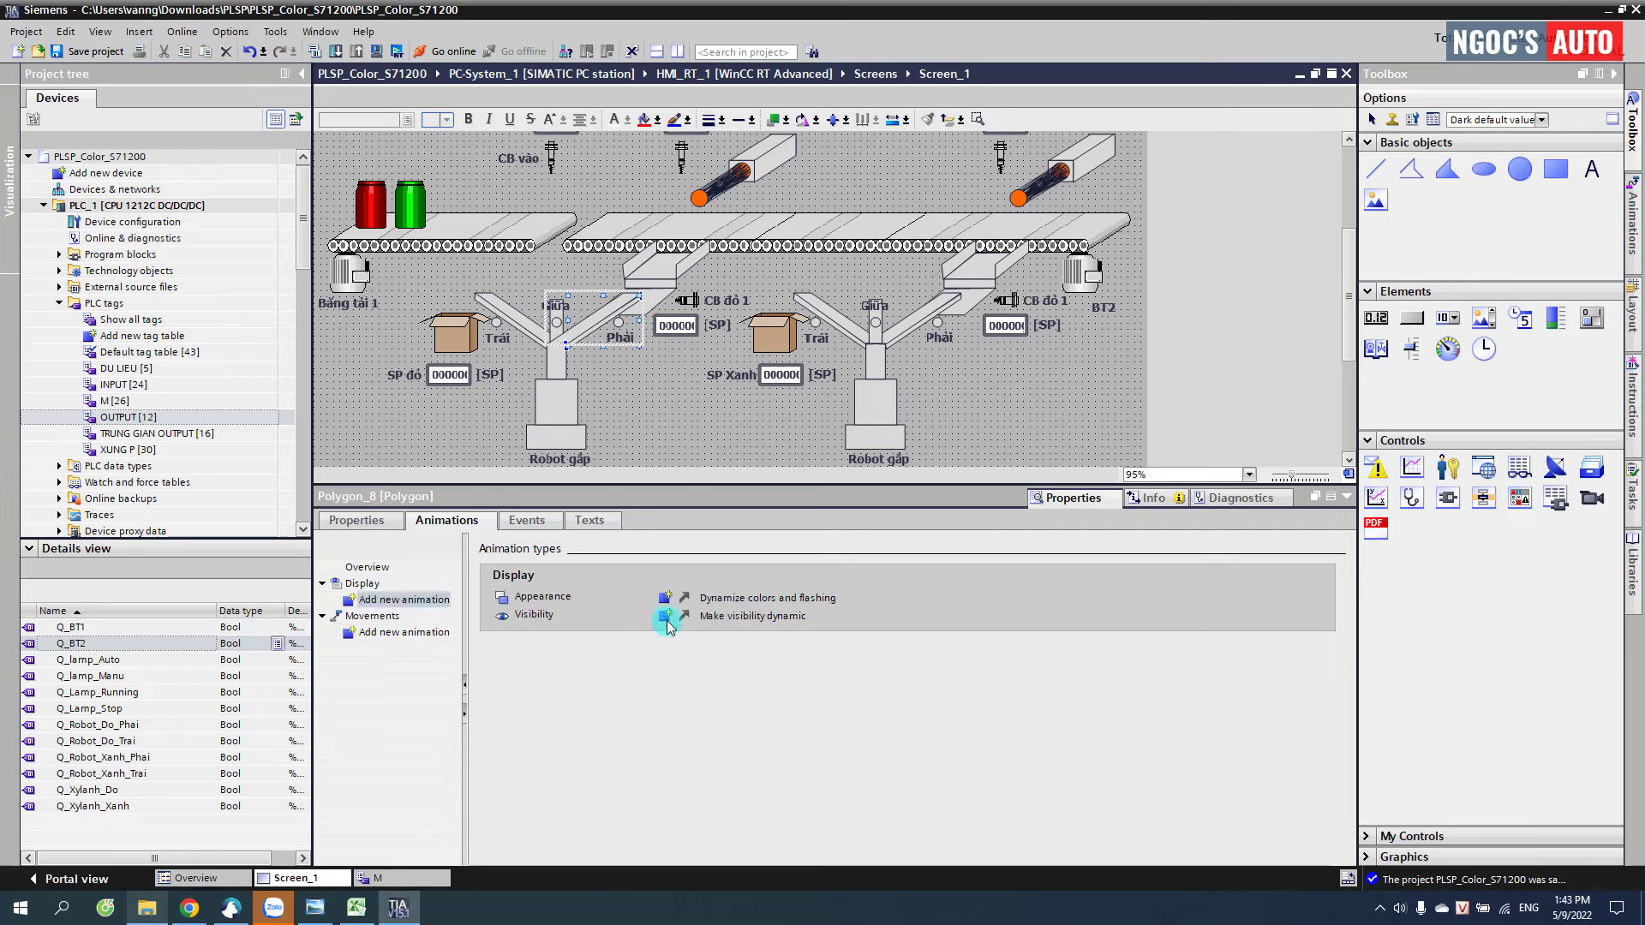
double_click(666, 618)
left_click(524, 697)
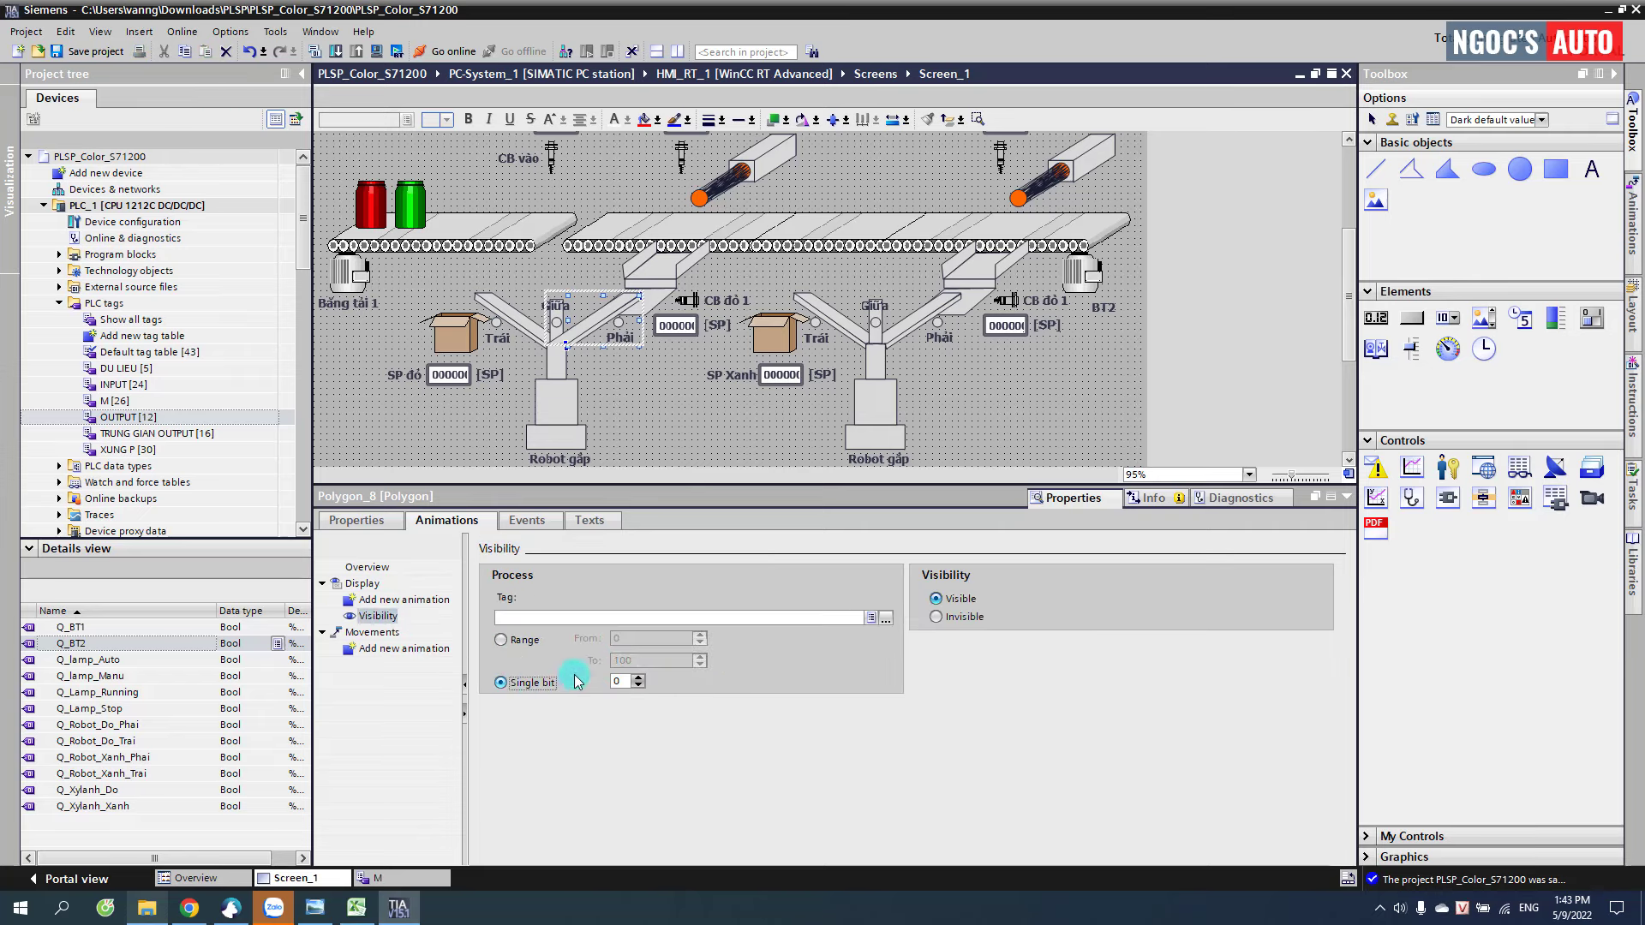
left_click(120, 403)
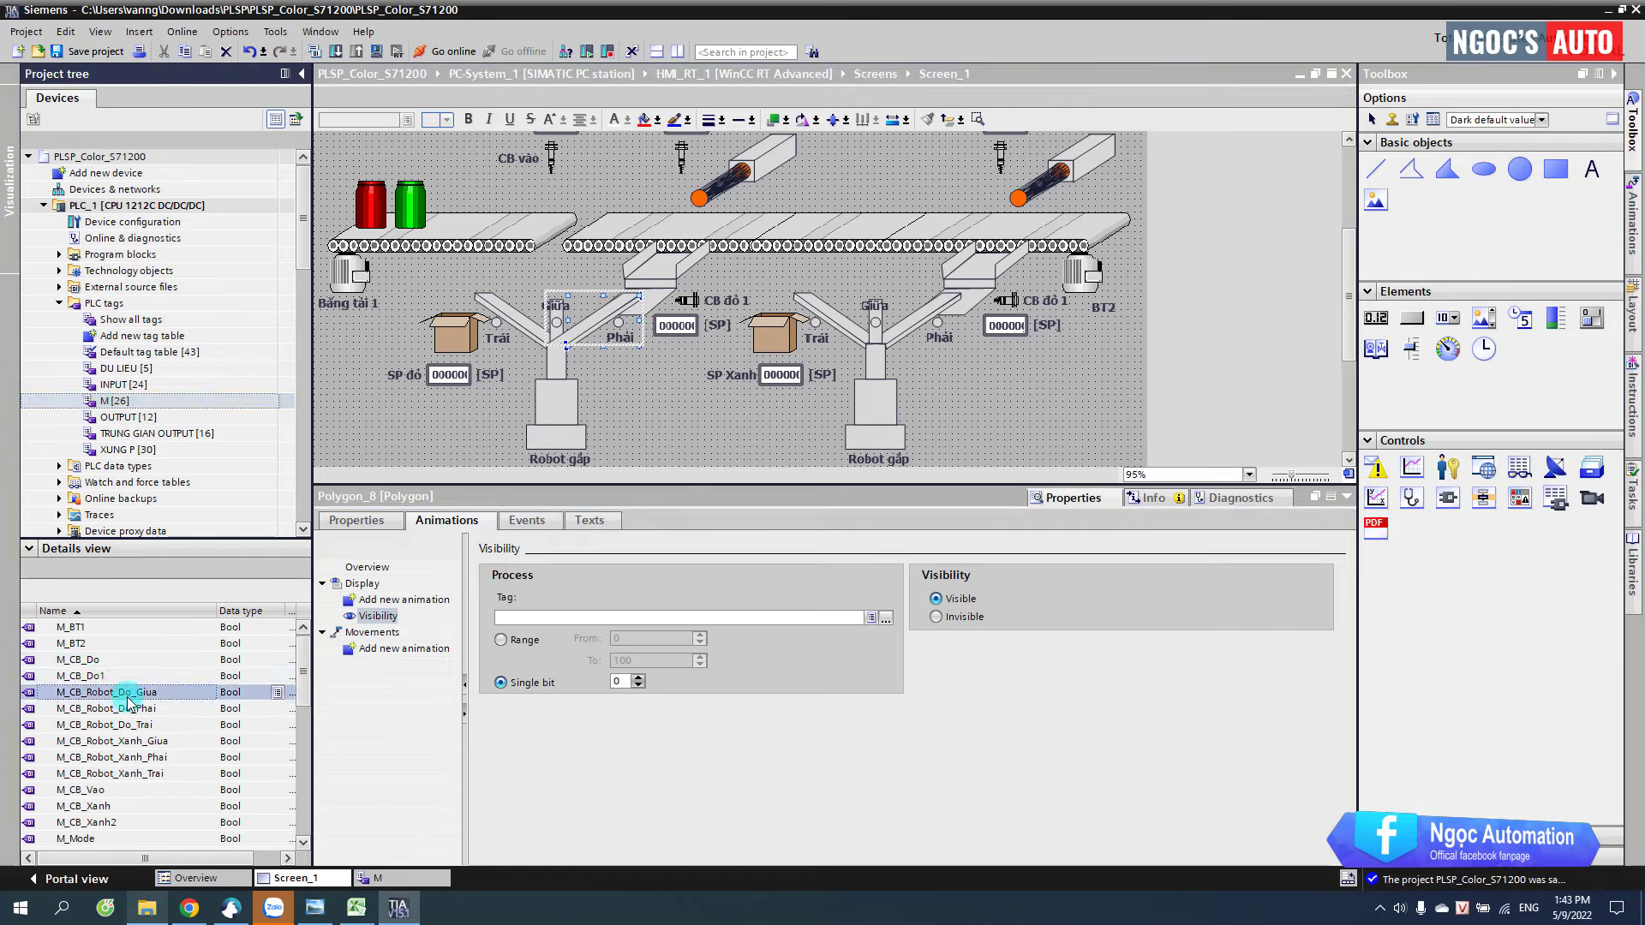
left_click(107, 708)
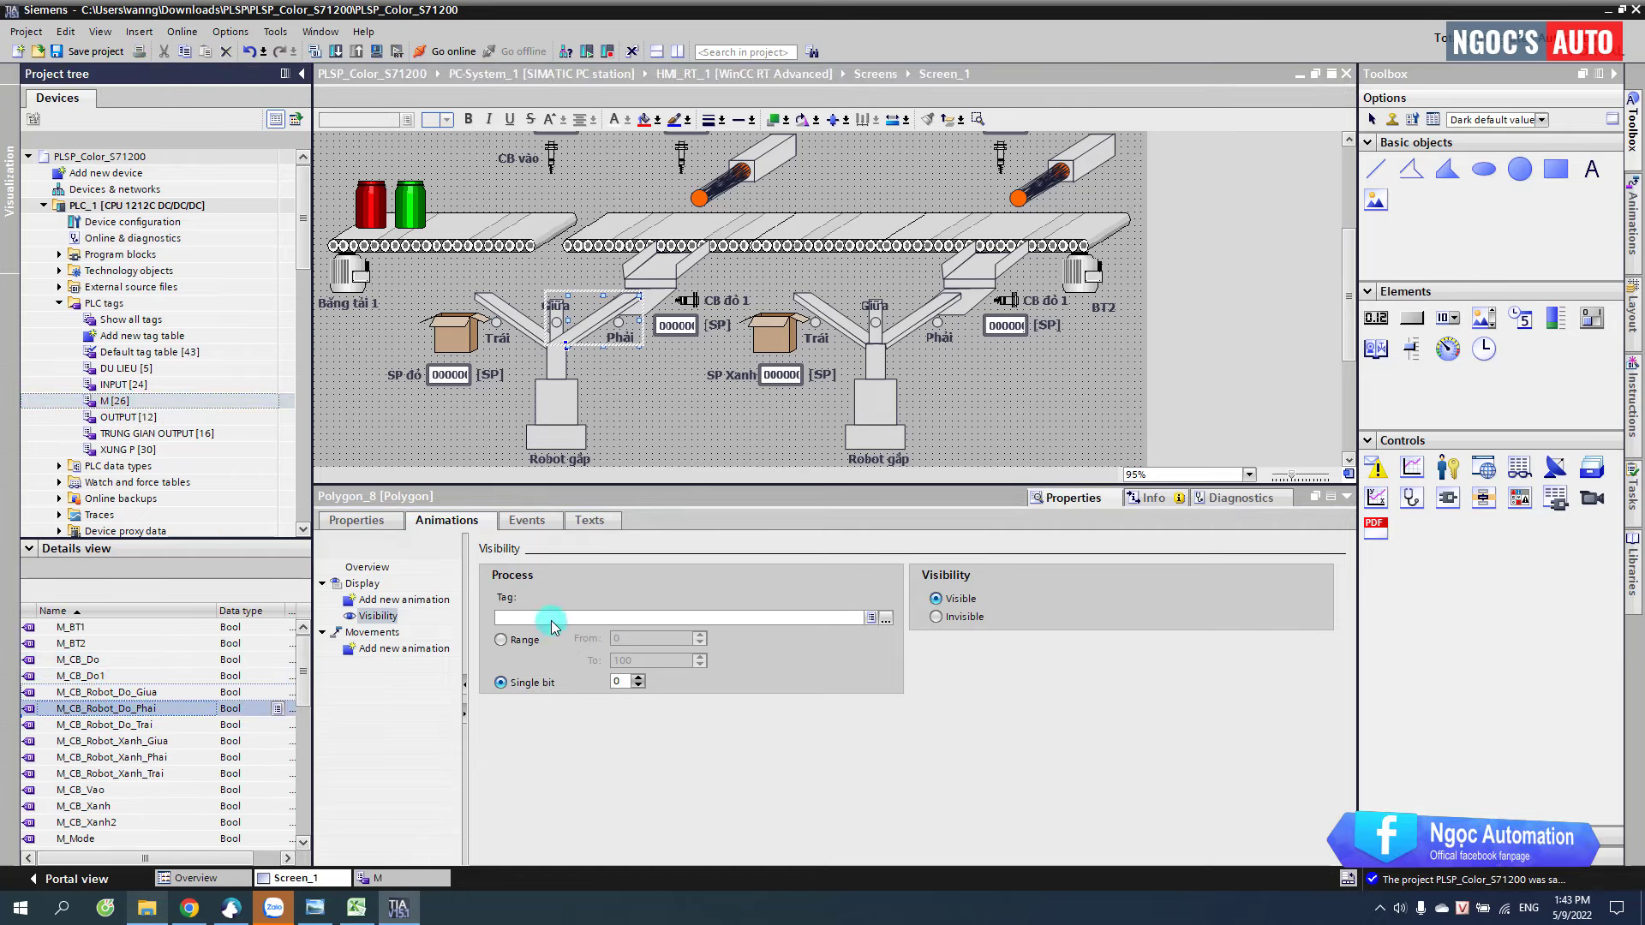
- Add a single-bit Visibility animation to the red robot's Giữa arm rectangle, driven by the tag M_CB_Robot_Do_Giua
left_click(544, 273)
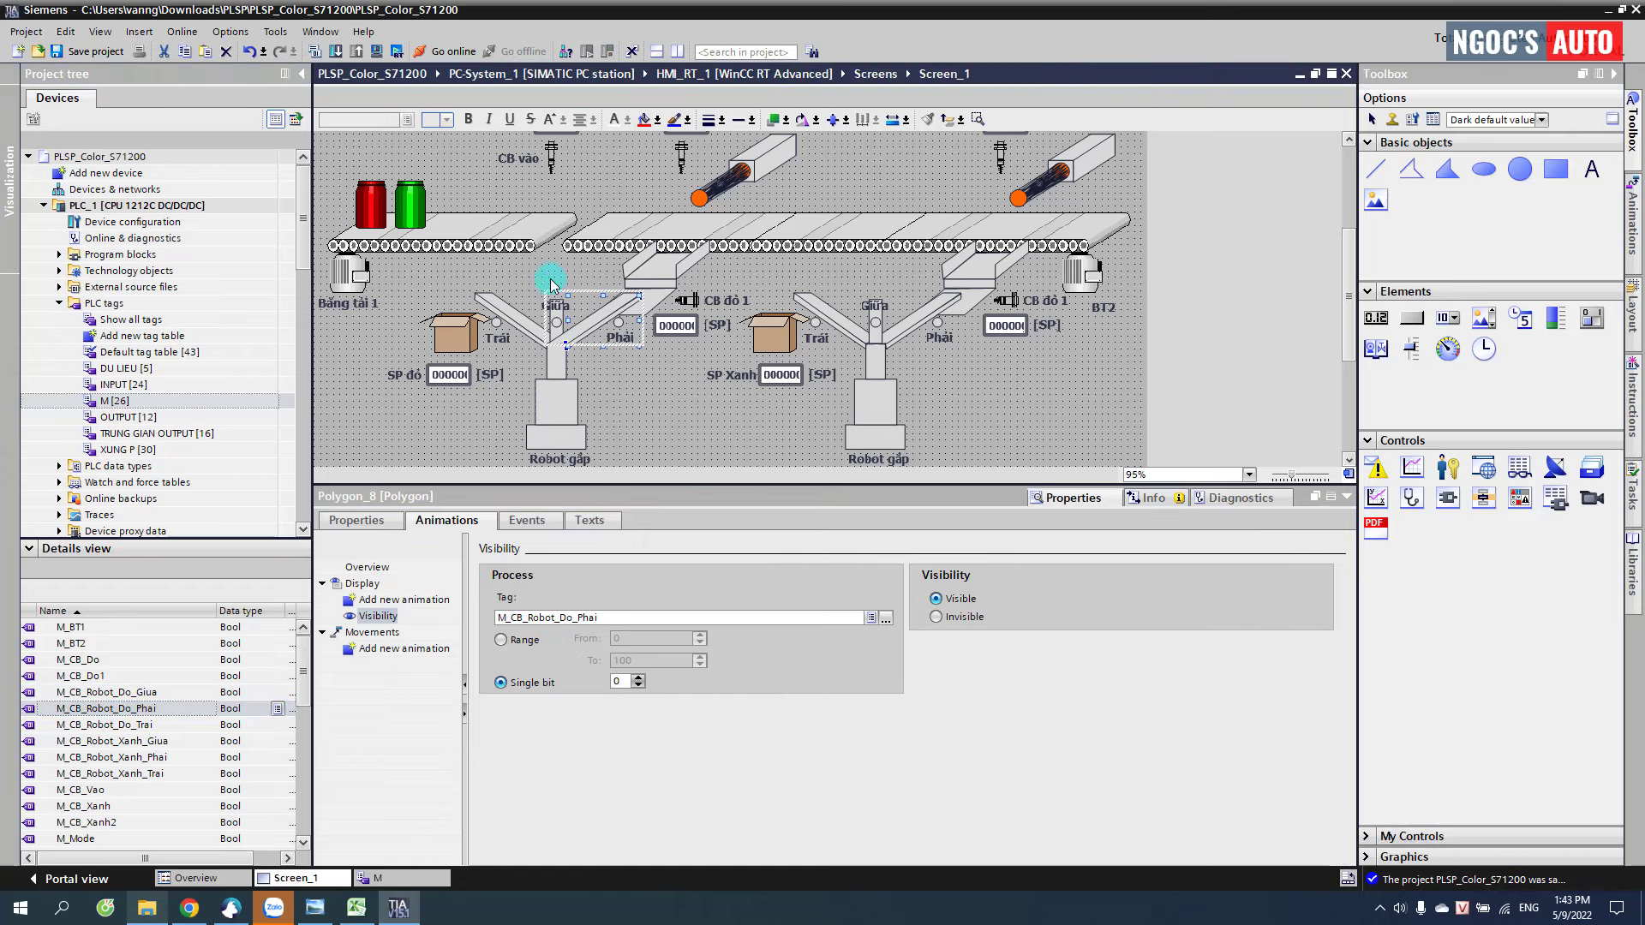
left_click(550, 313)
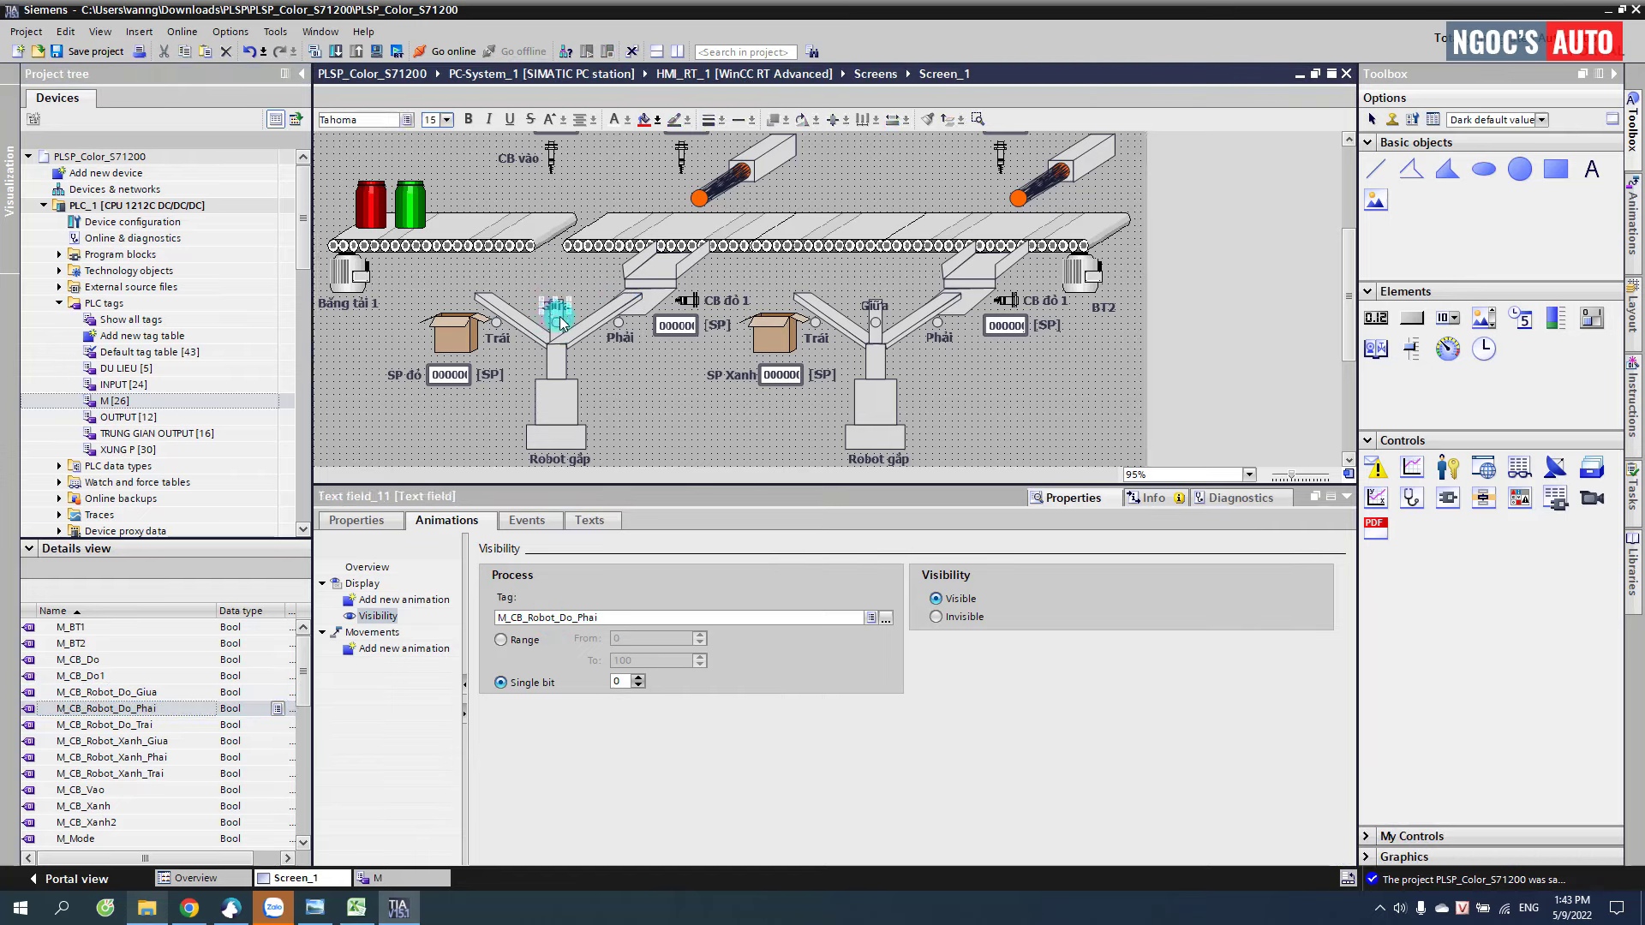
left_click_drag(551, 315, 555, 327)
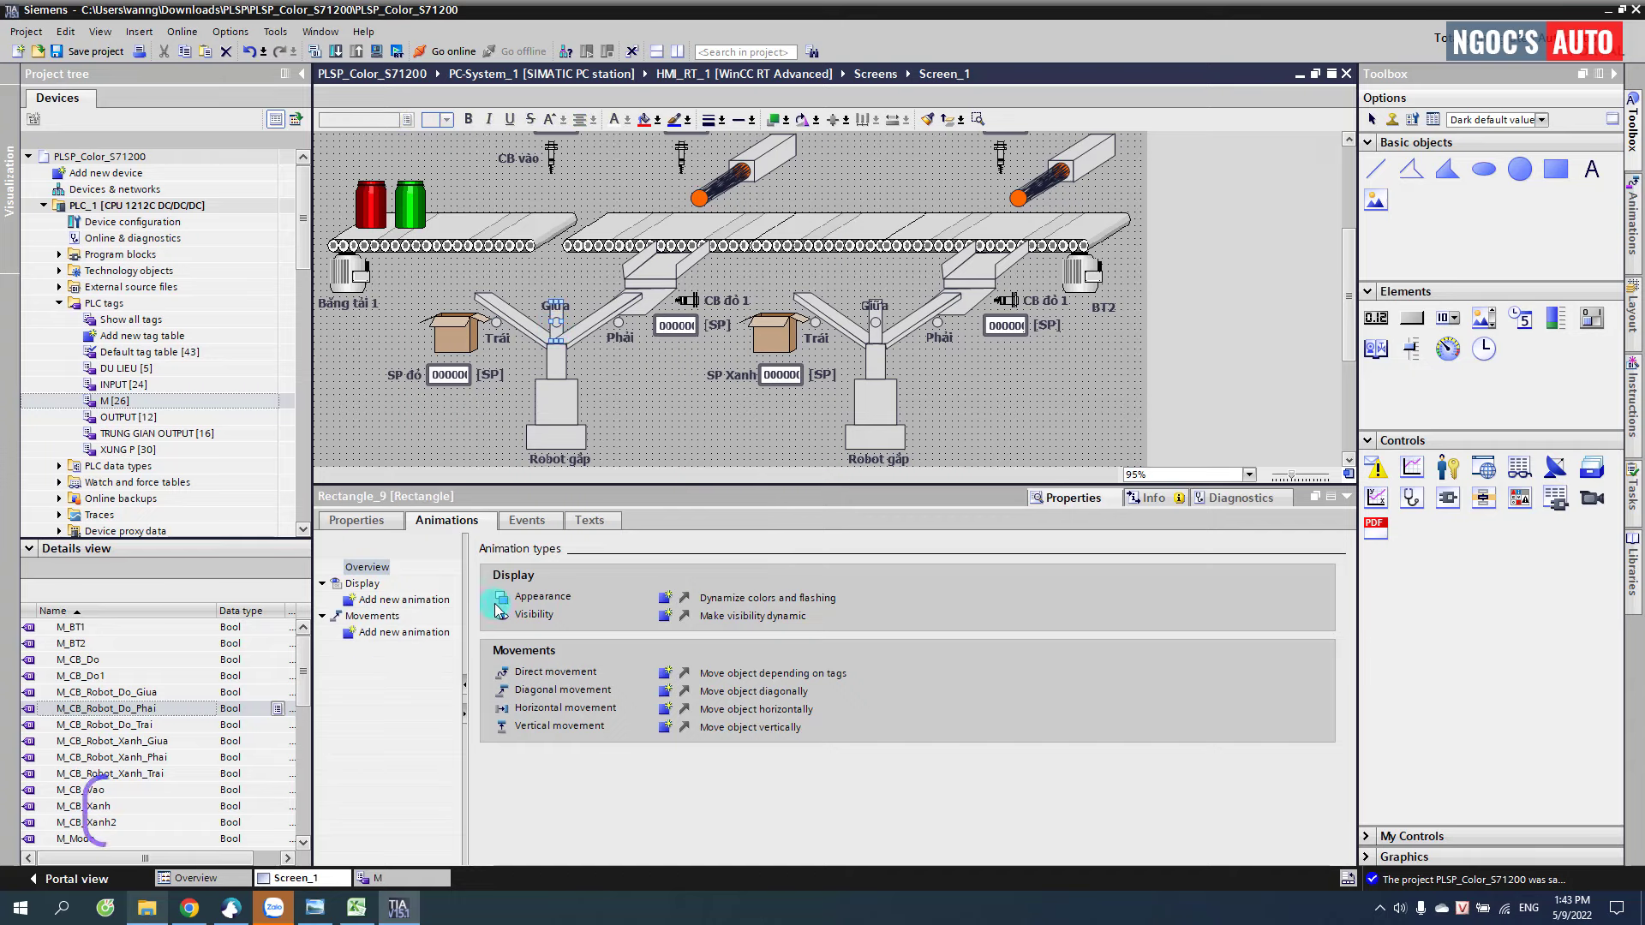
left_click(661, 615)
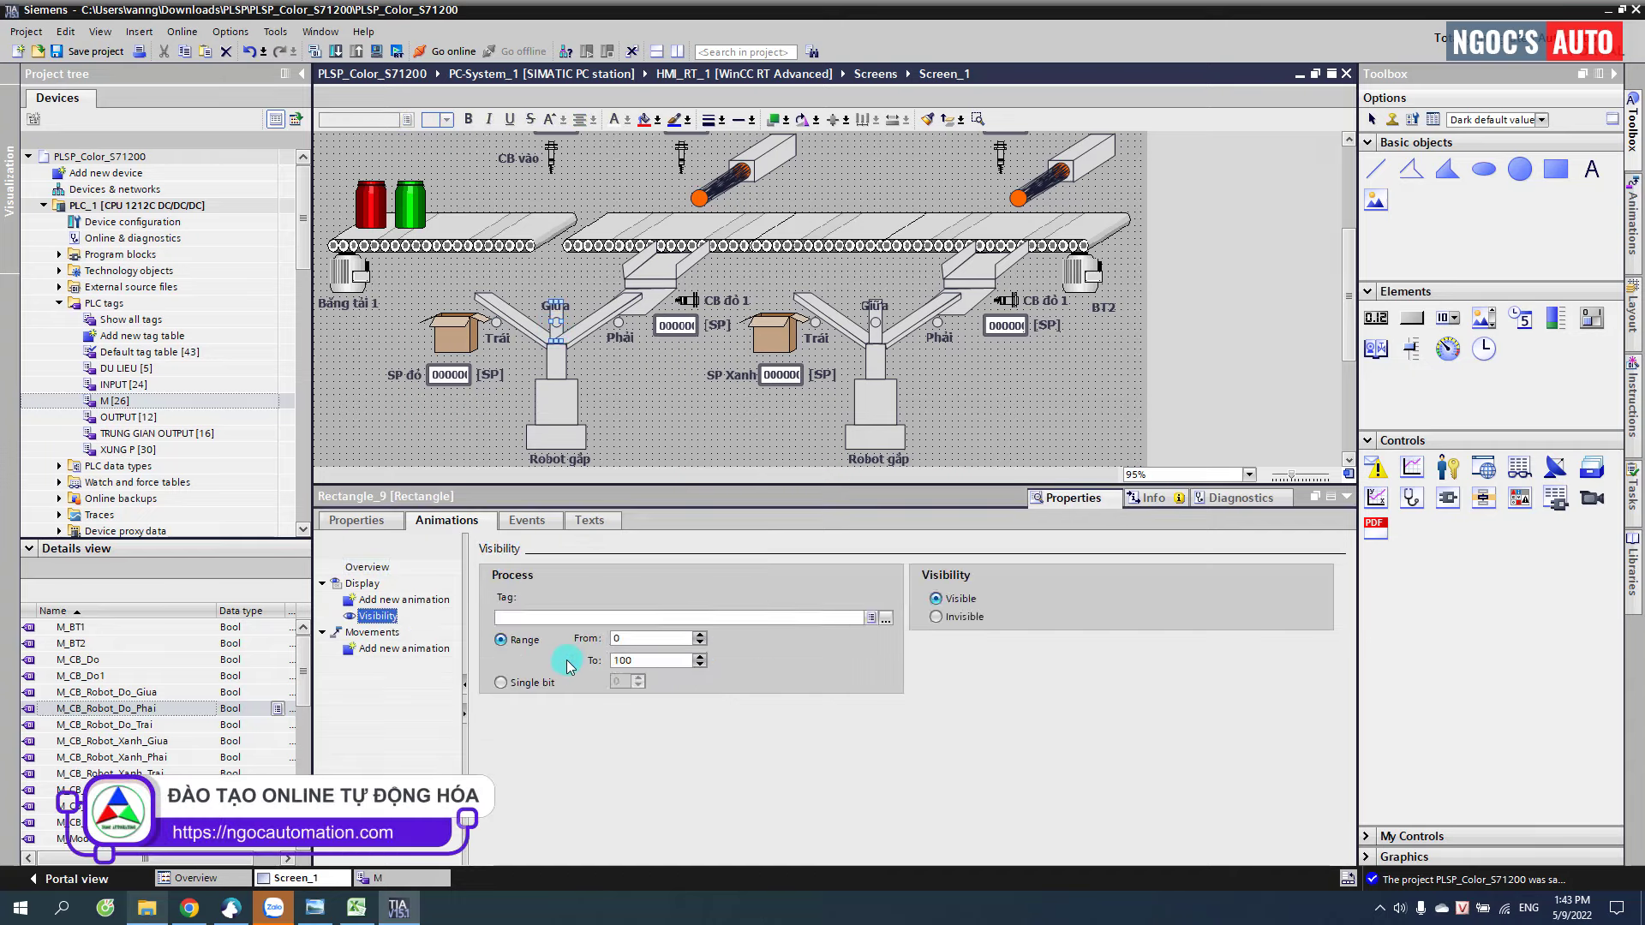
left_click(528, 684)
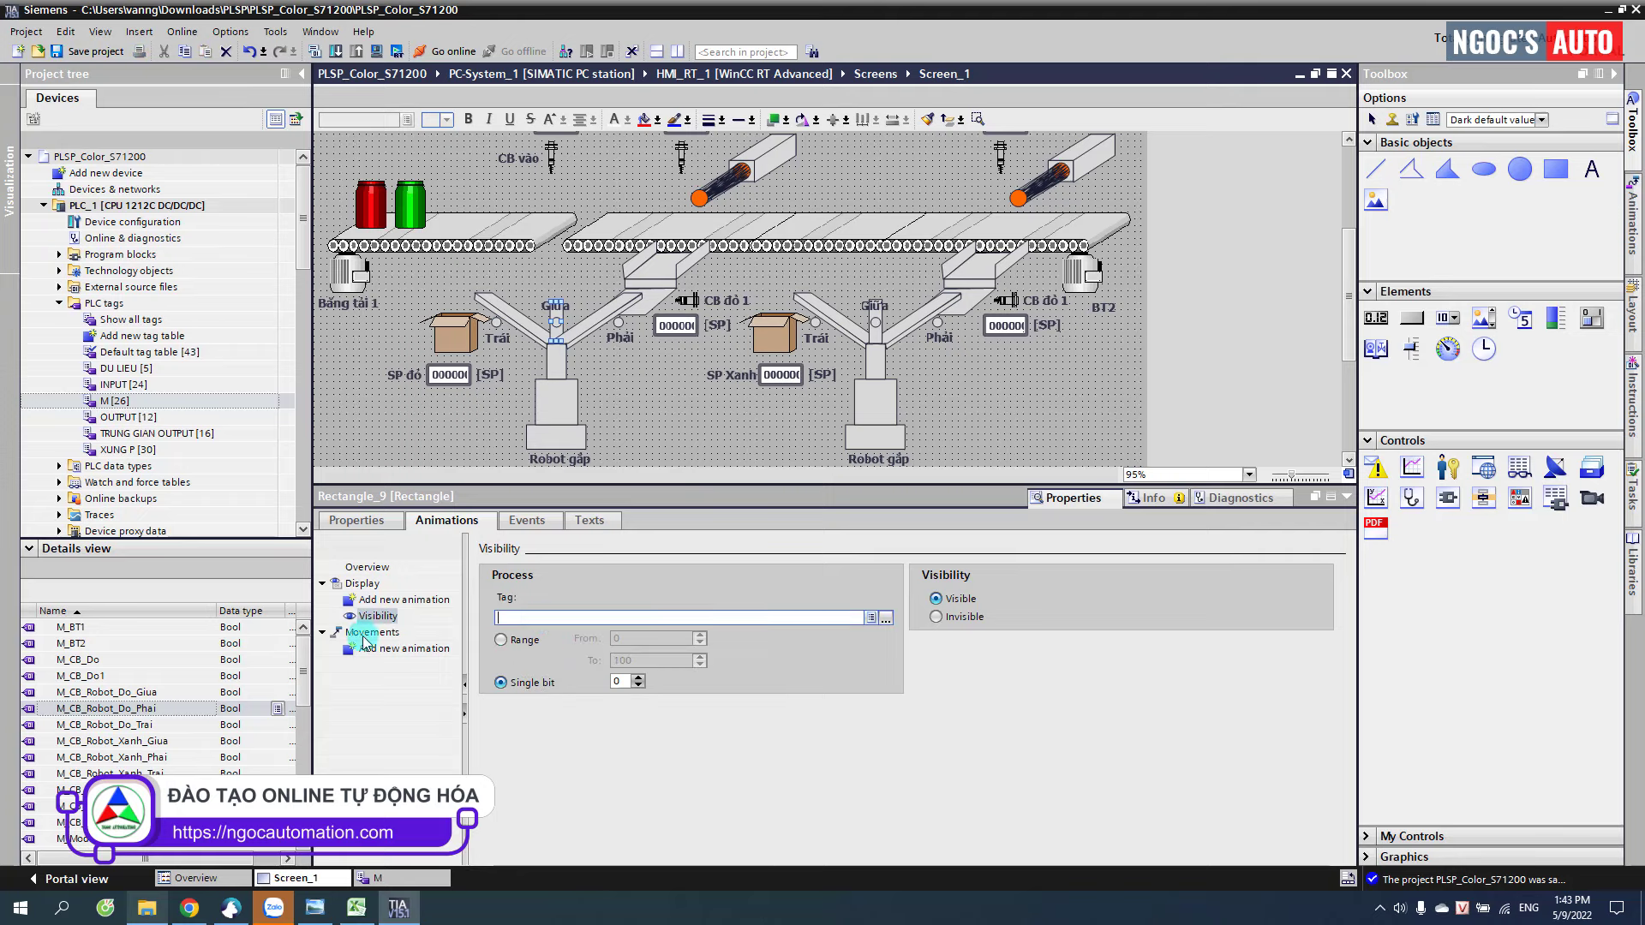
left_click(141, 693)
left_click_drag(142, 694, 526, 623)
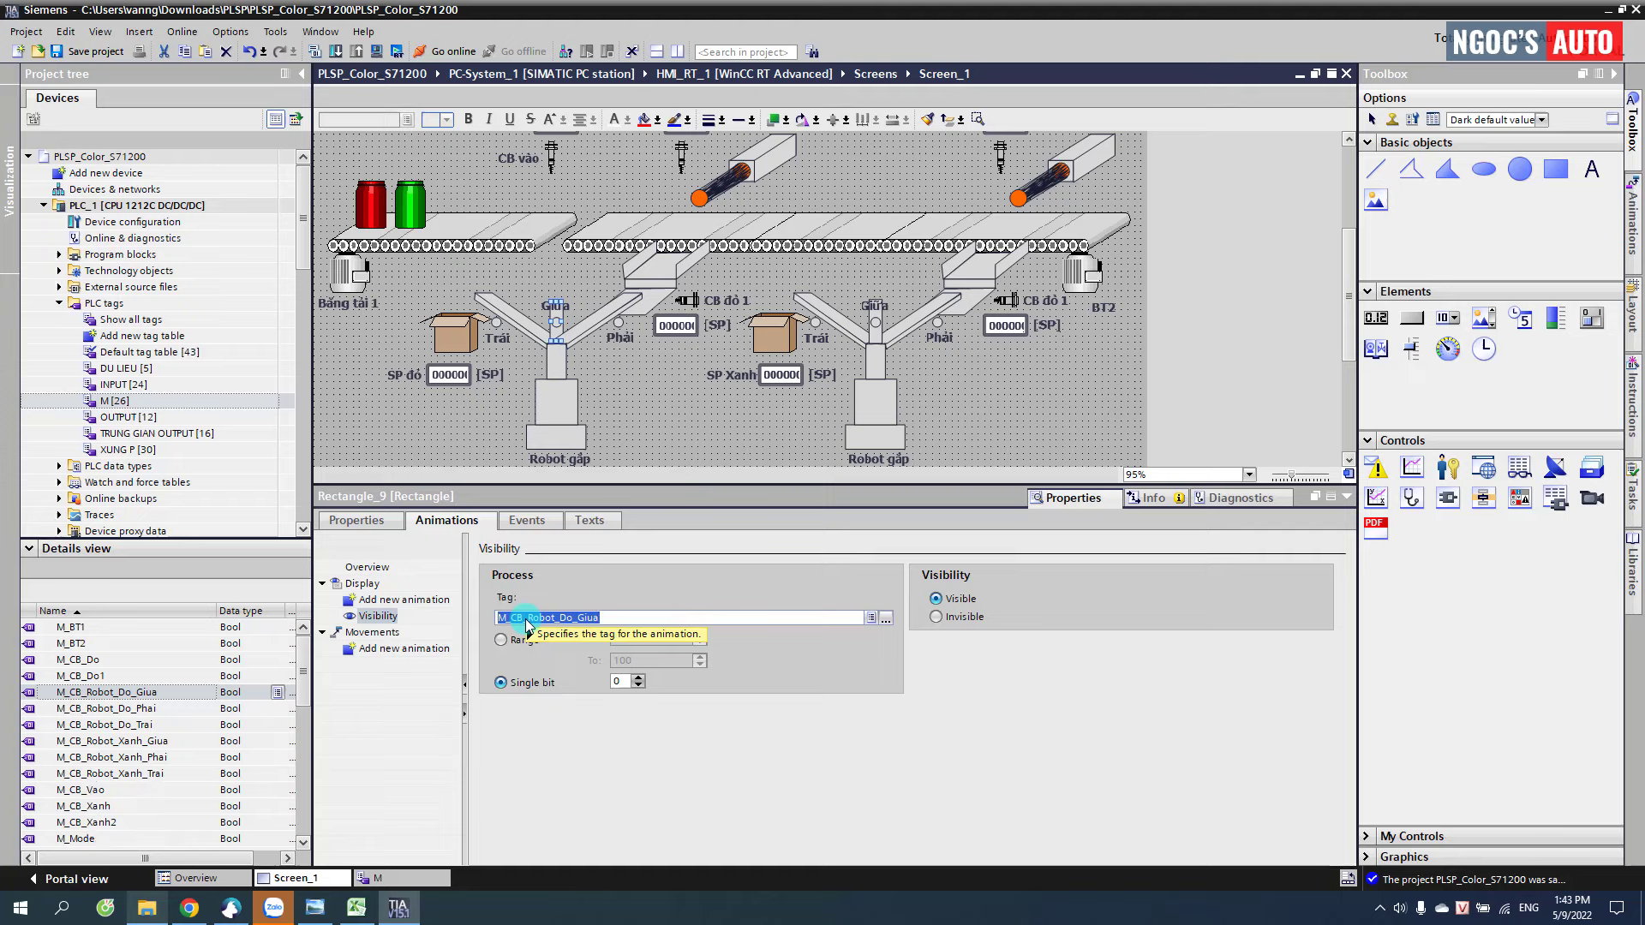
- Ungroup the red robot's Trái arm into its separate polygons
left_click(521, 319)
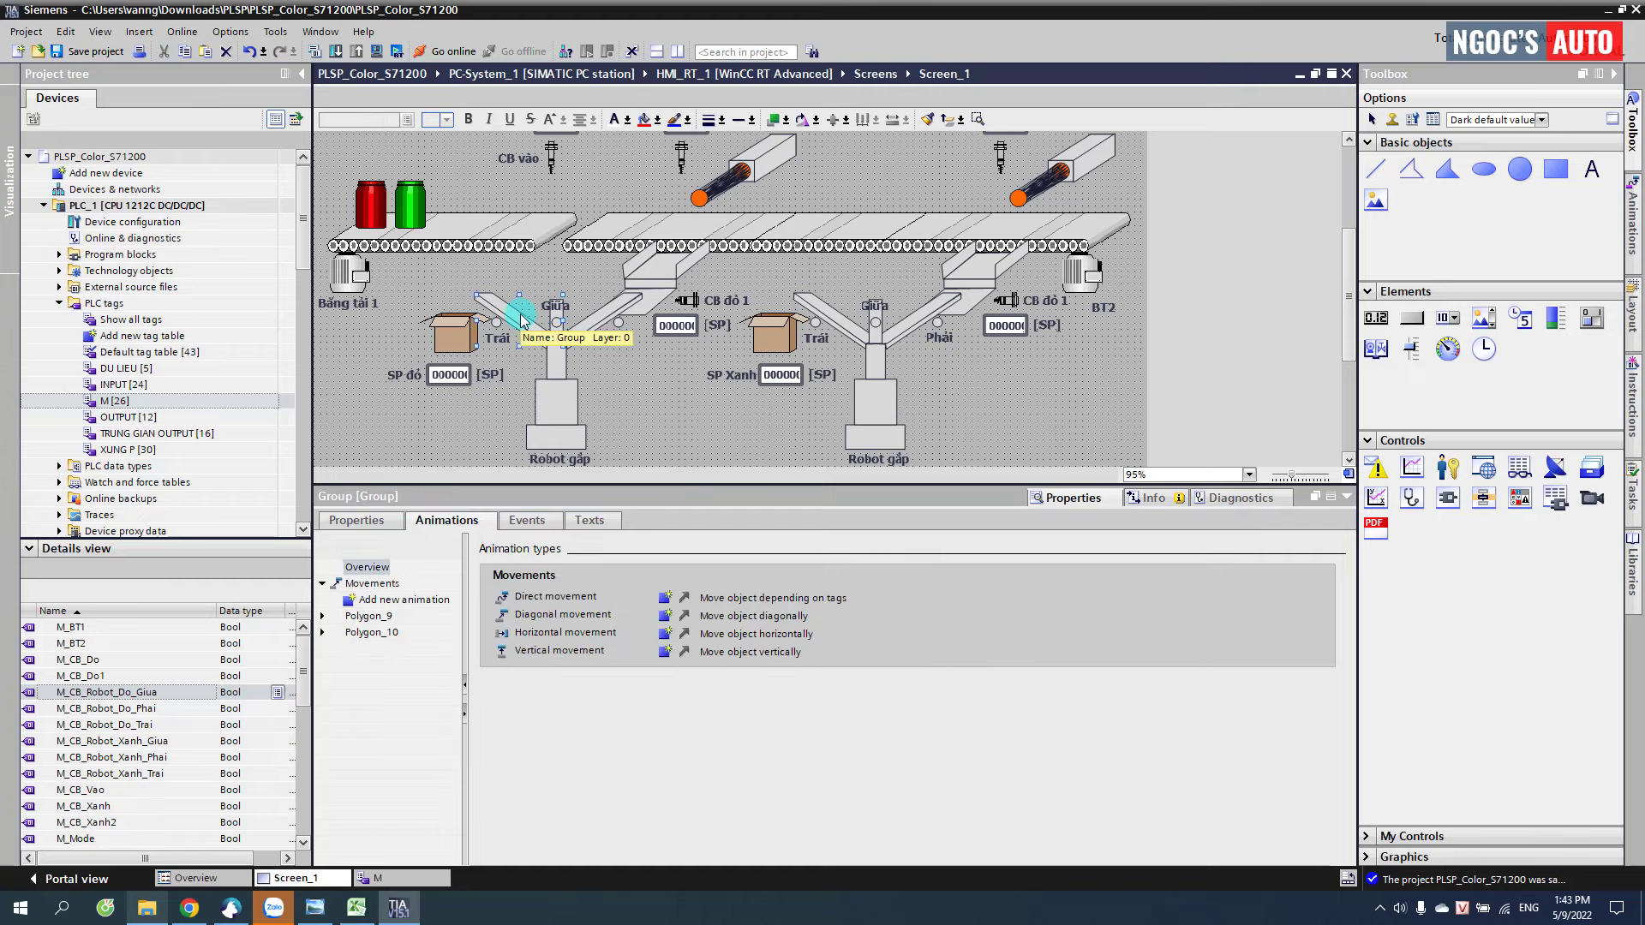
right_click(520, 320)
mouse_move(600, 446)
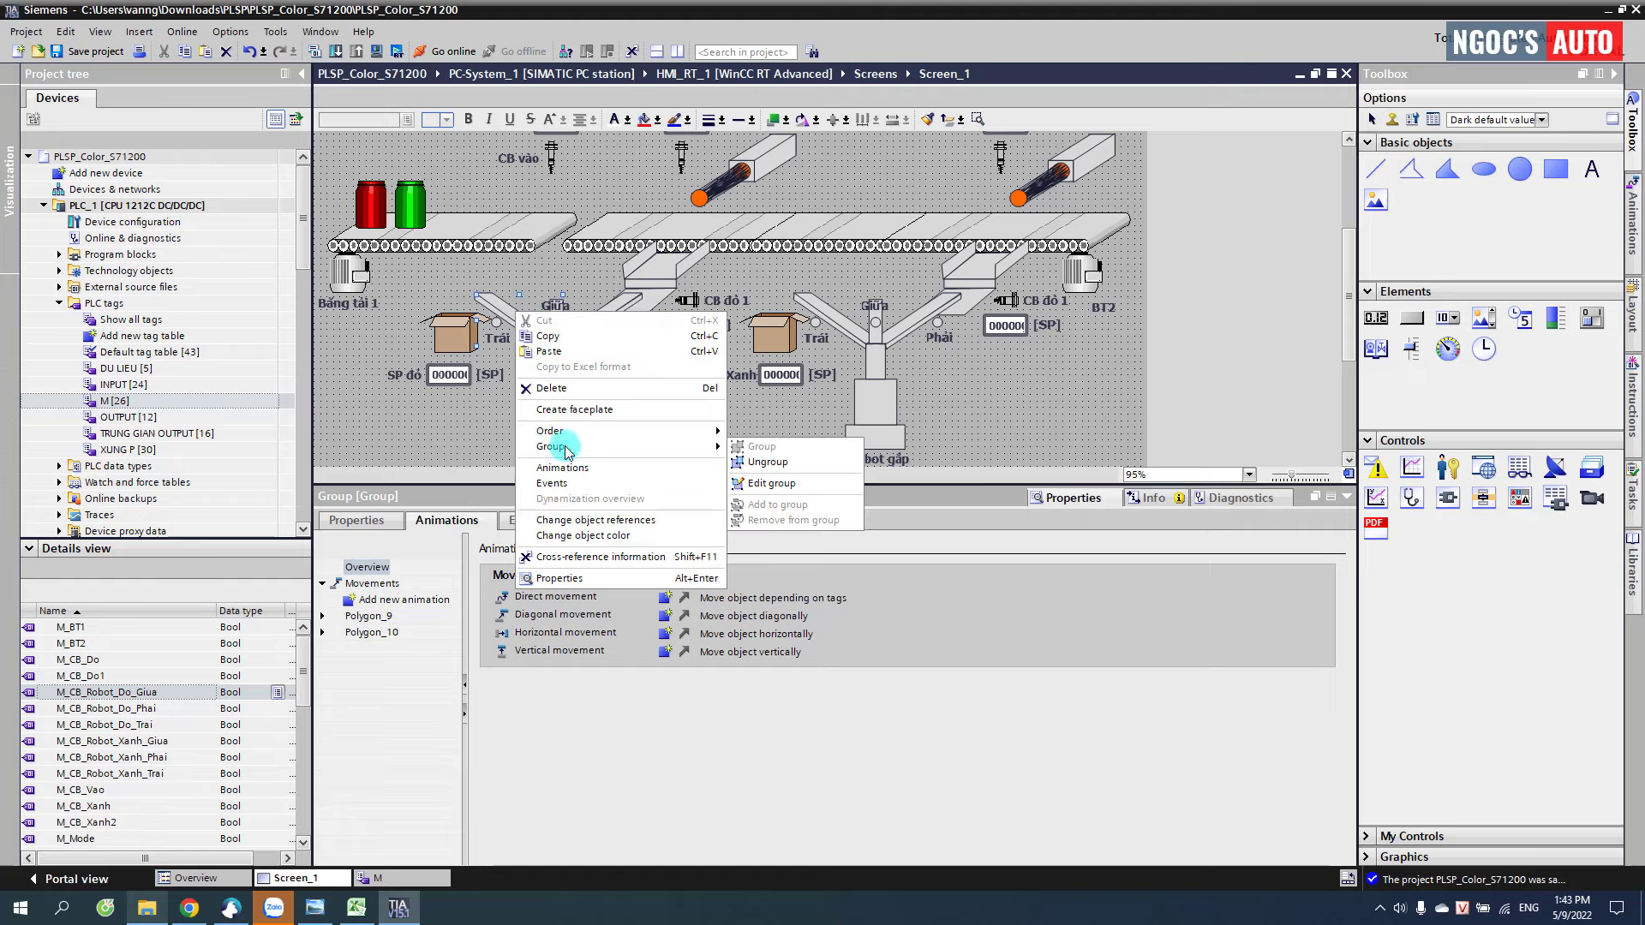
left_click(768, 462)
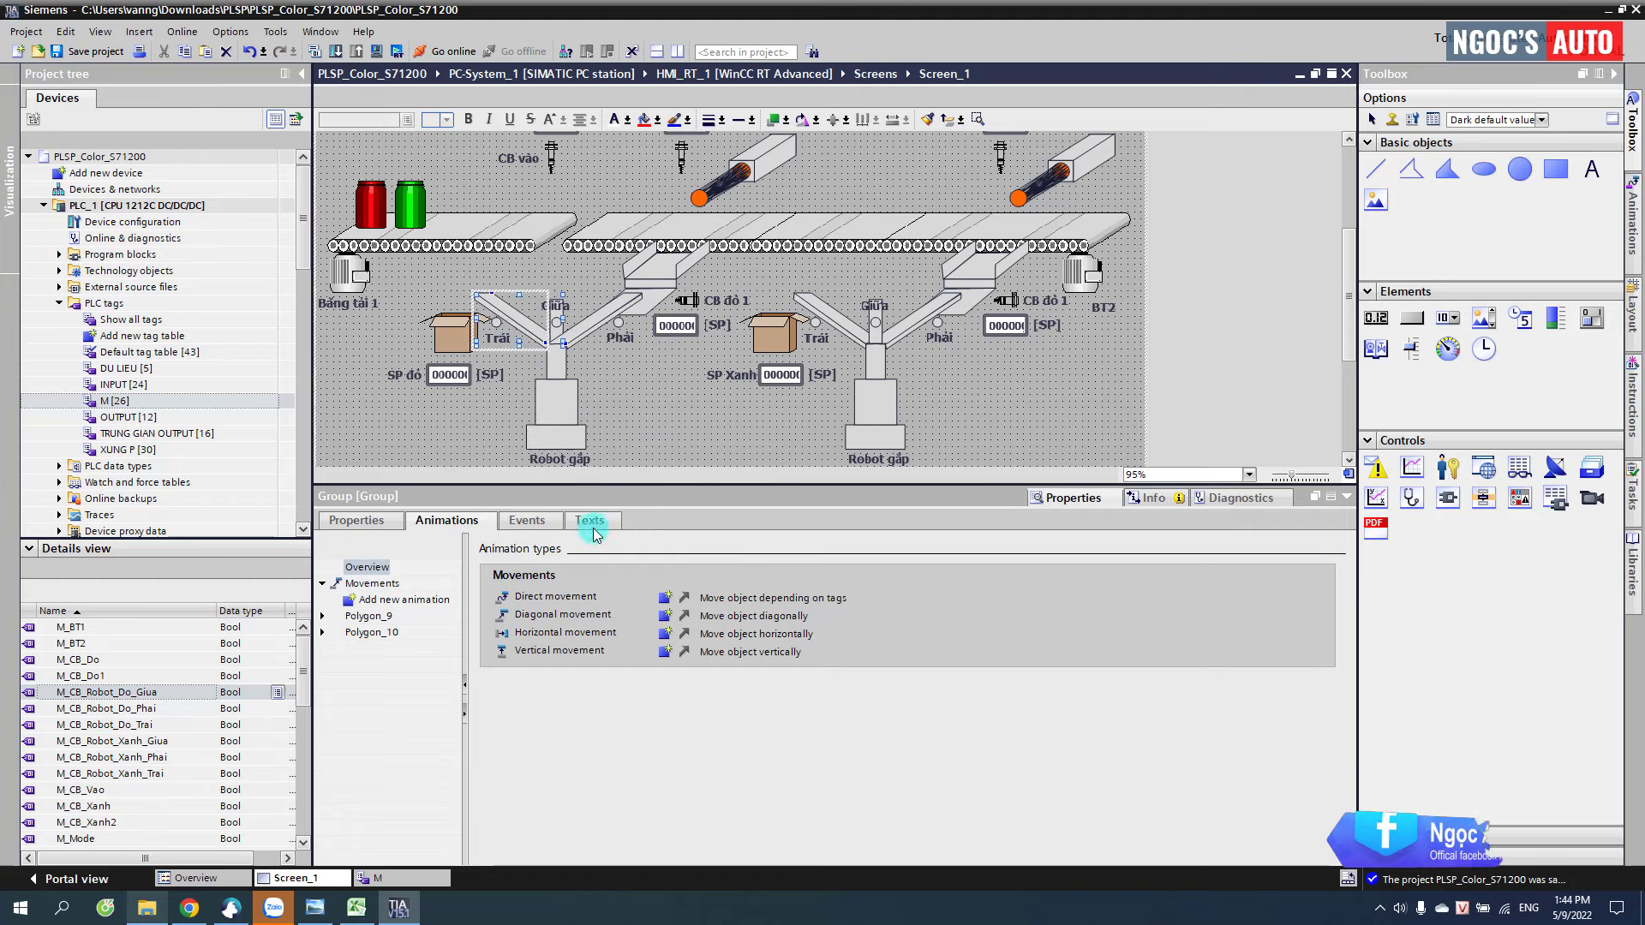
- Add a single-bit Visibility animation to the red robot's Trái arm polygons, driven by the tag M_CB_Robot_Do_Trai
left_click(437, 604)
left_click(413, 604)
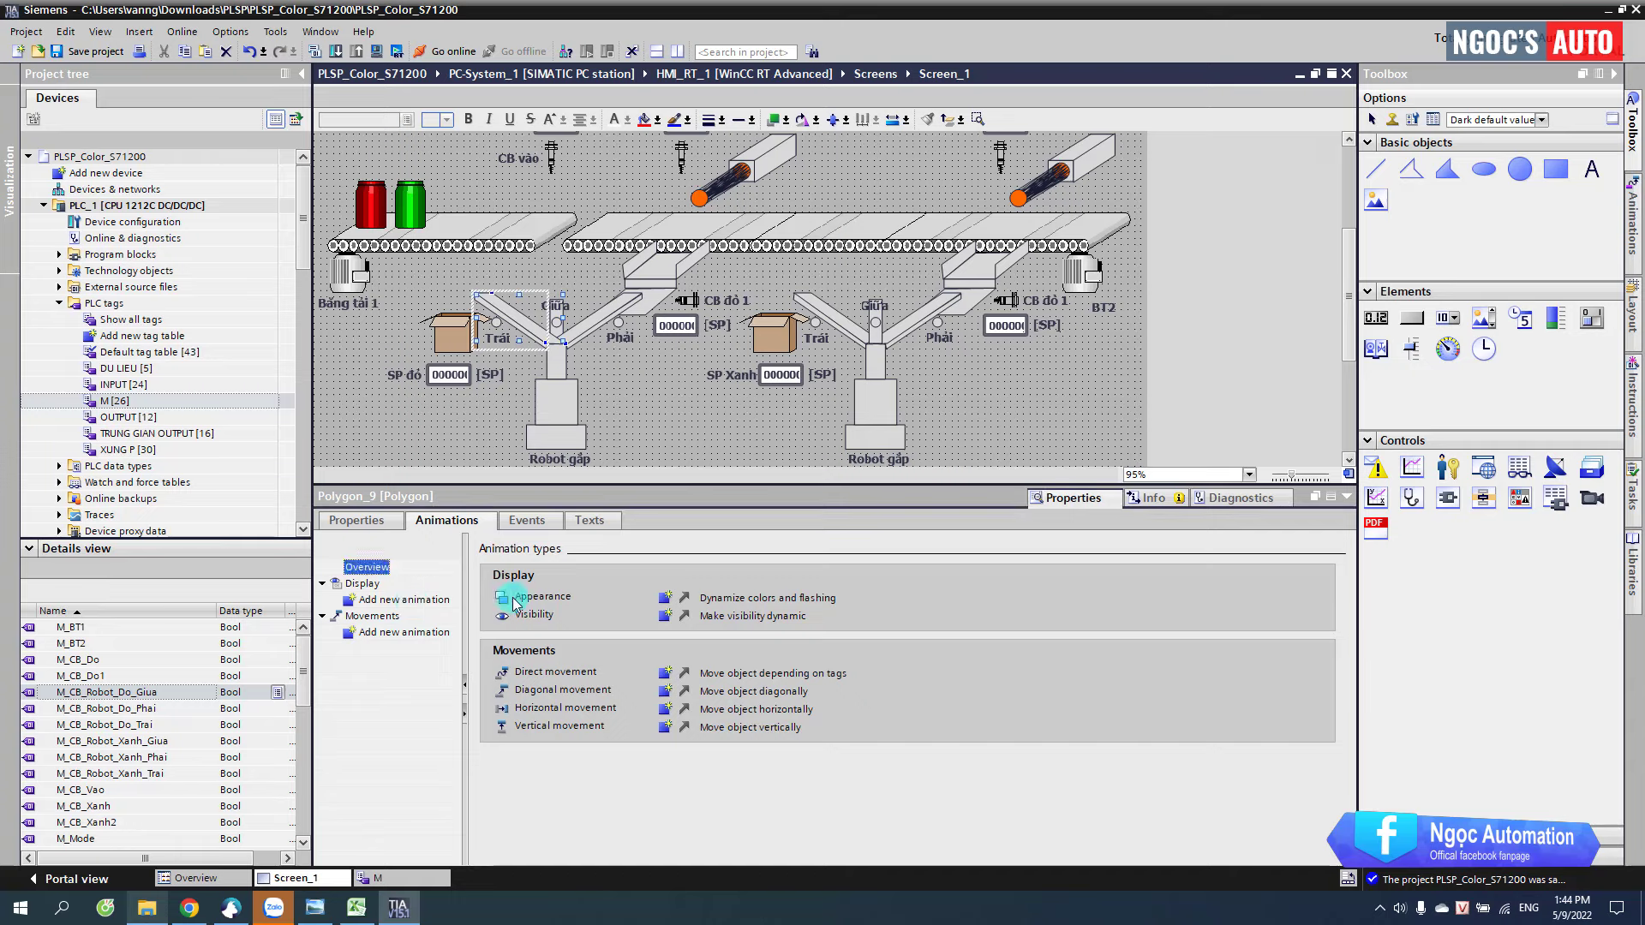
double_click(665, 619)
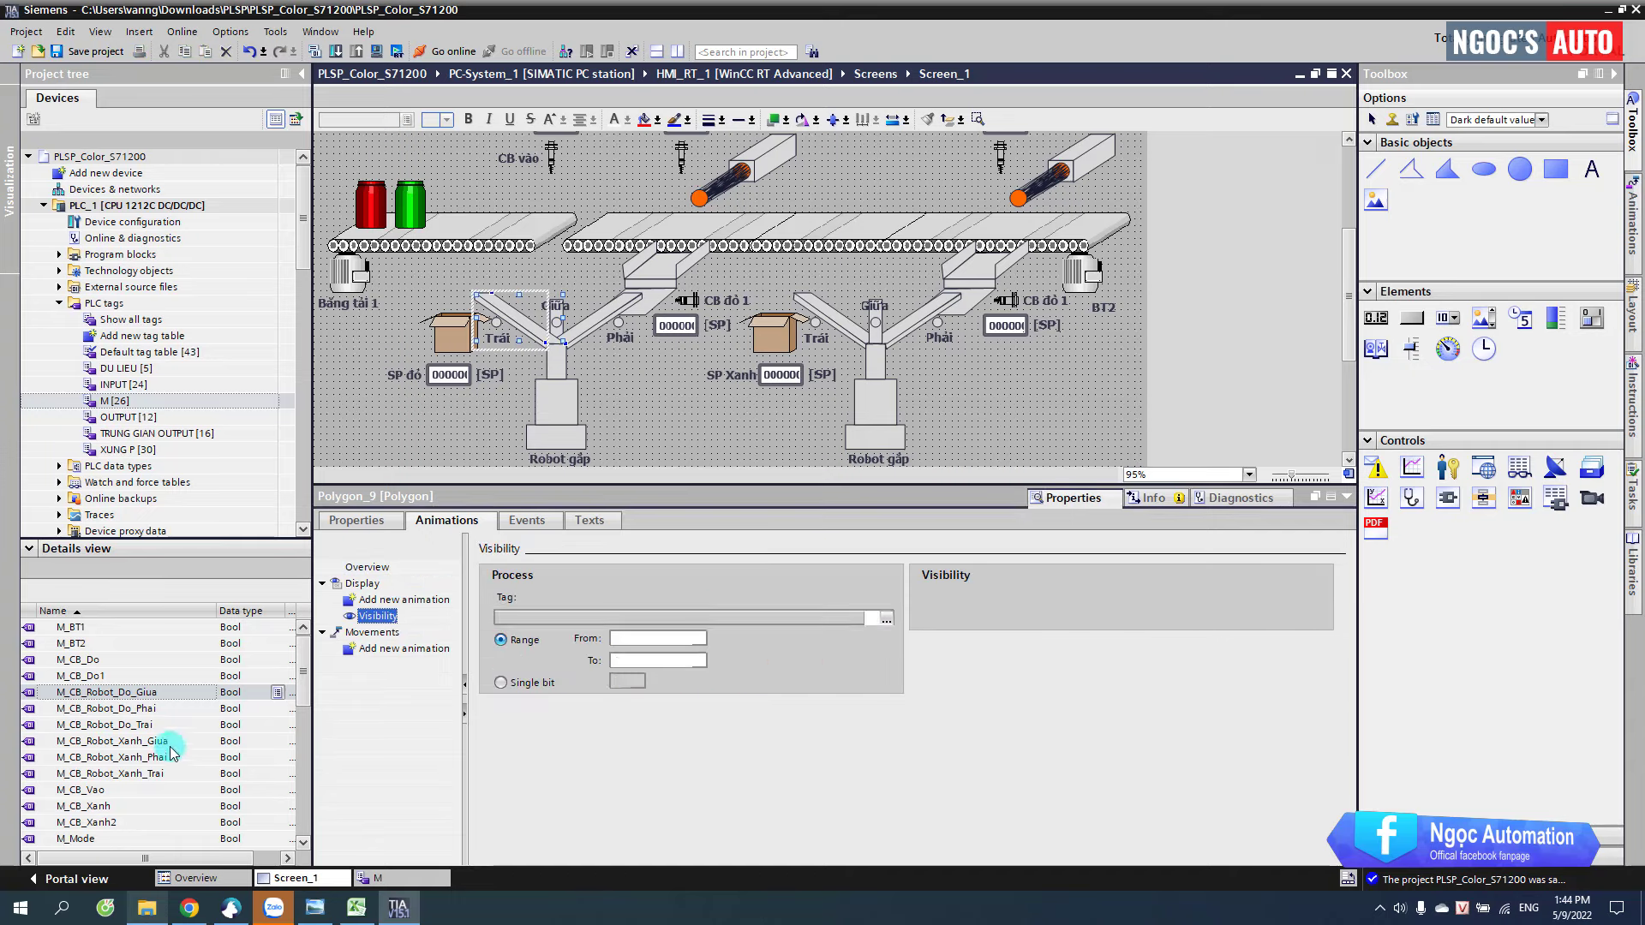
left_click(116, 726)
left_click_drag(115, 726, 566, 619)
left_click(531, 682)
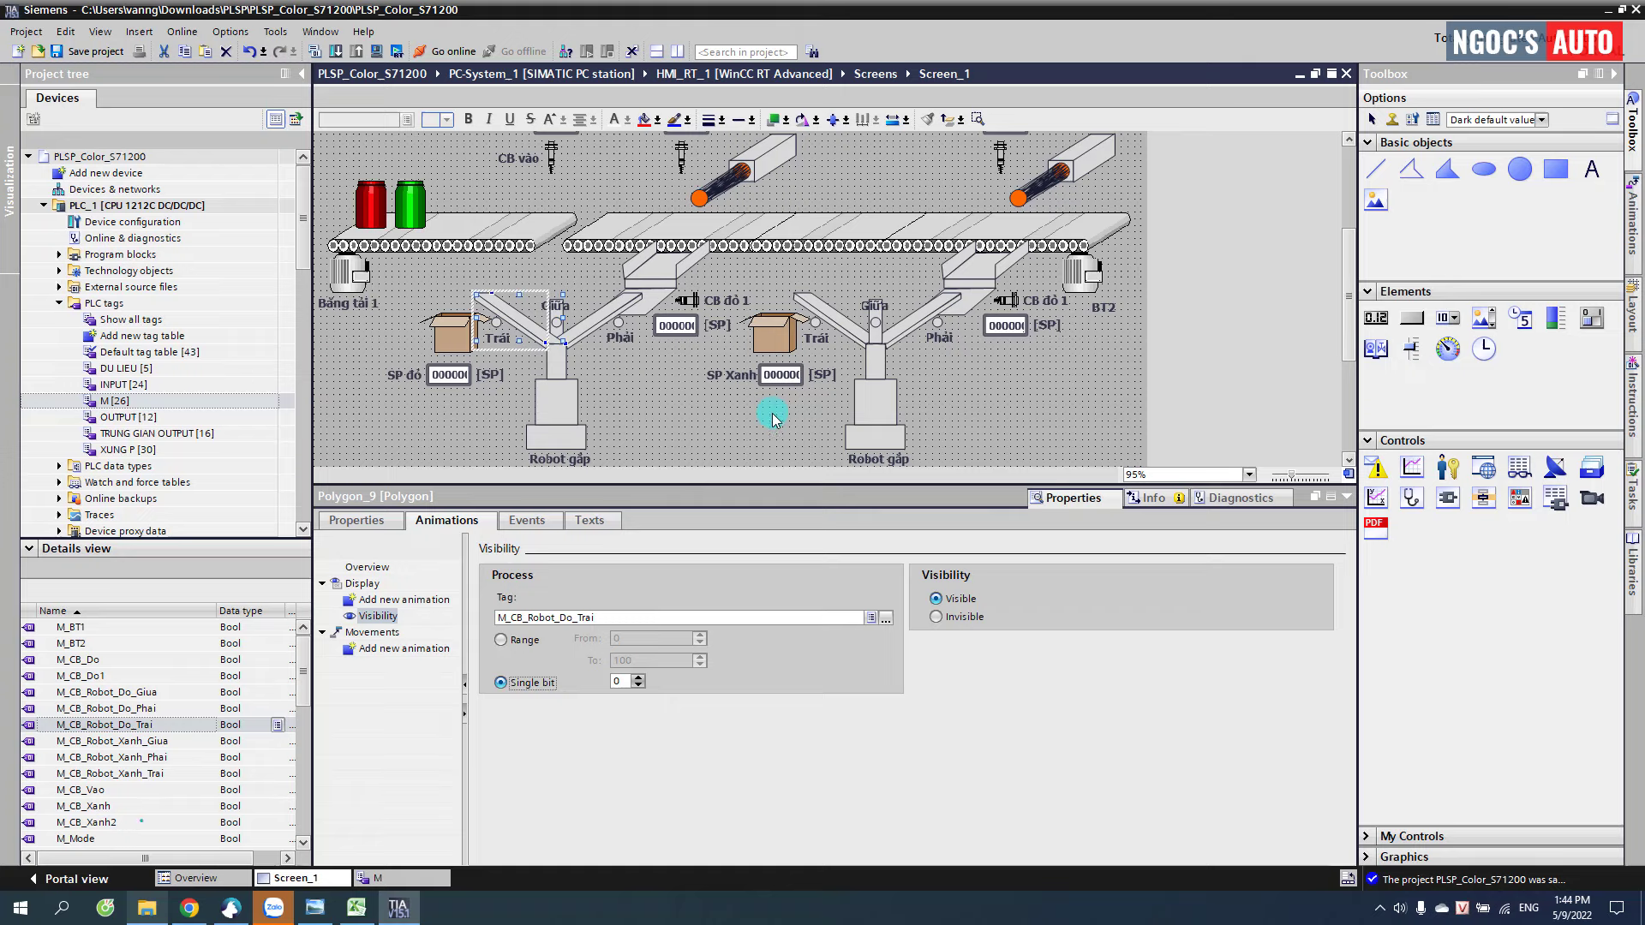
- Ungroup the green robot's Phải arm into its separate polygons
right_click(917, 336)
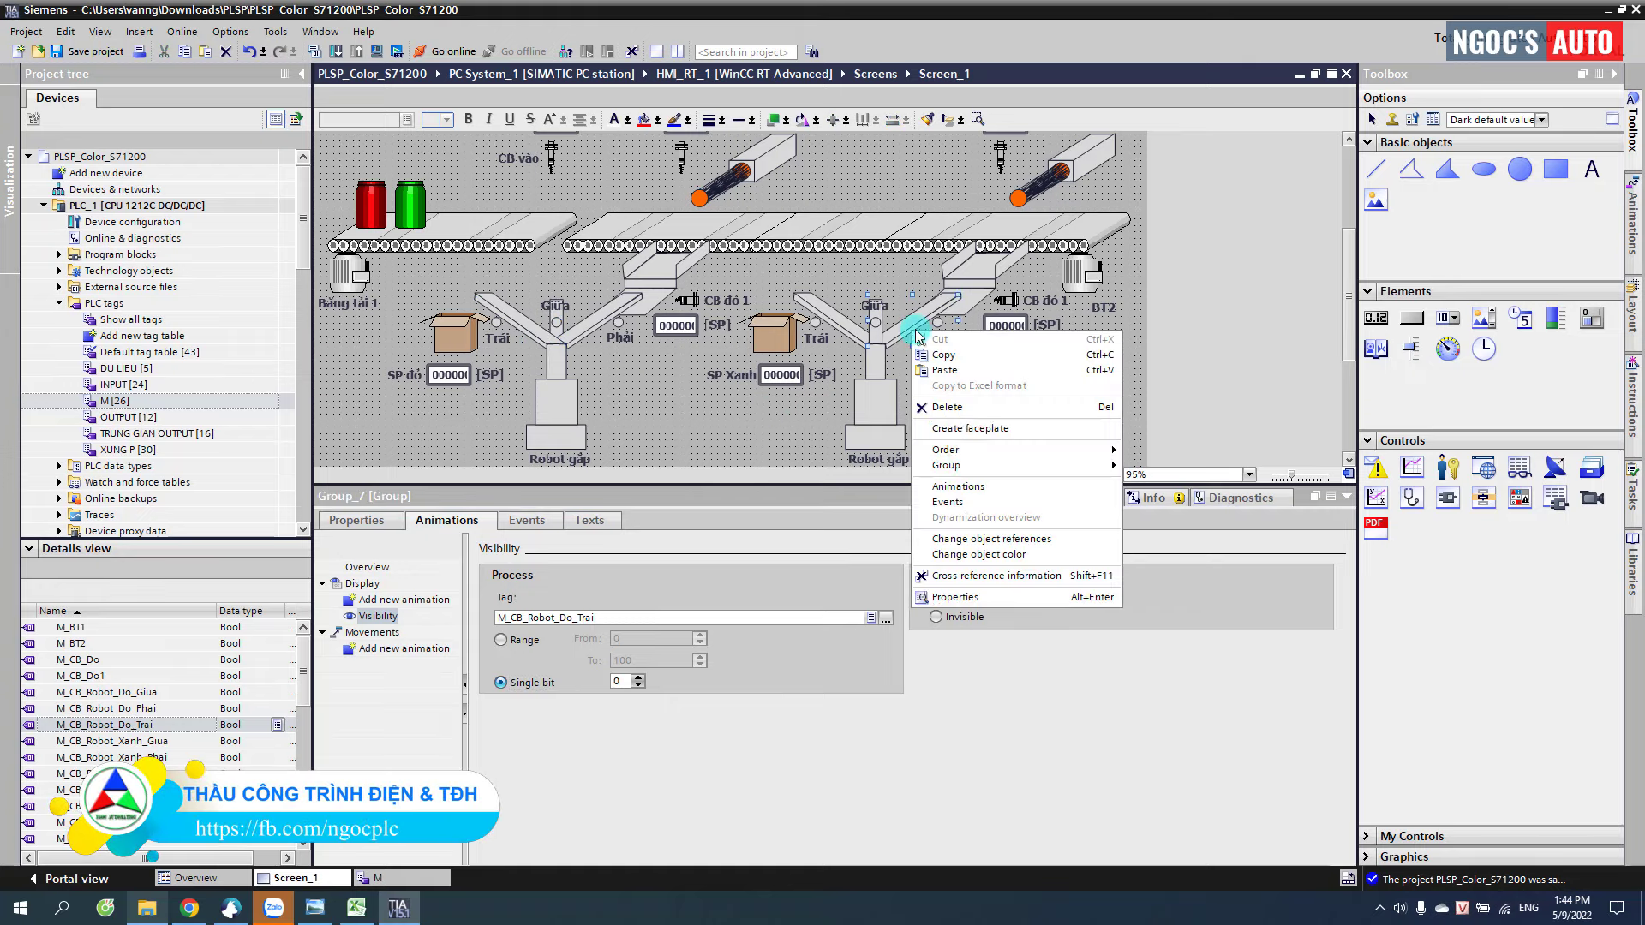
mouse_move(1105, 465)
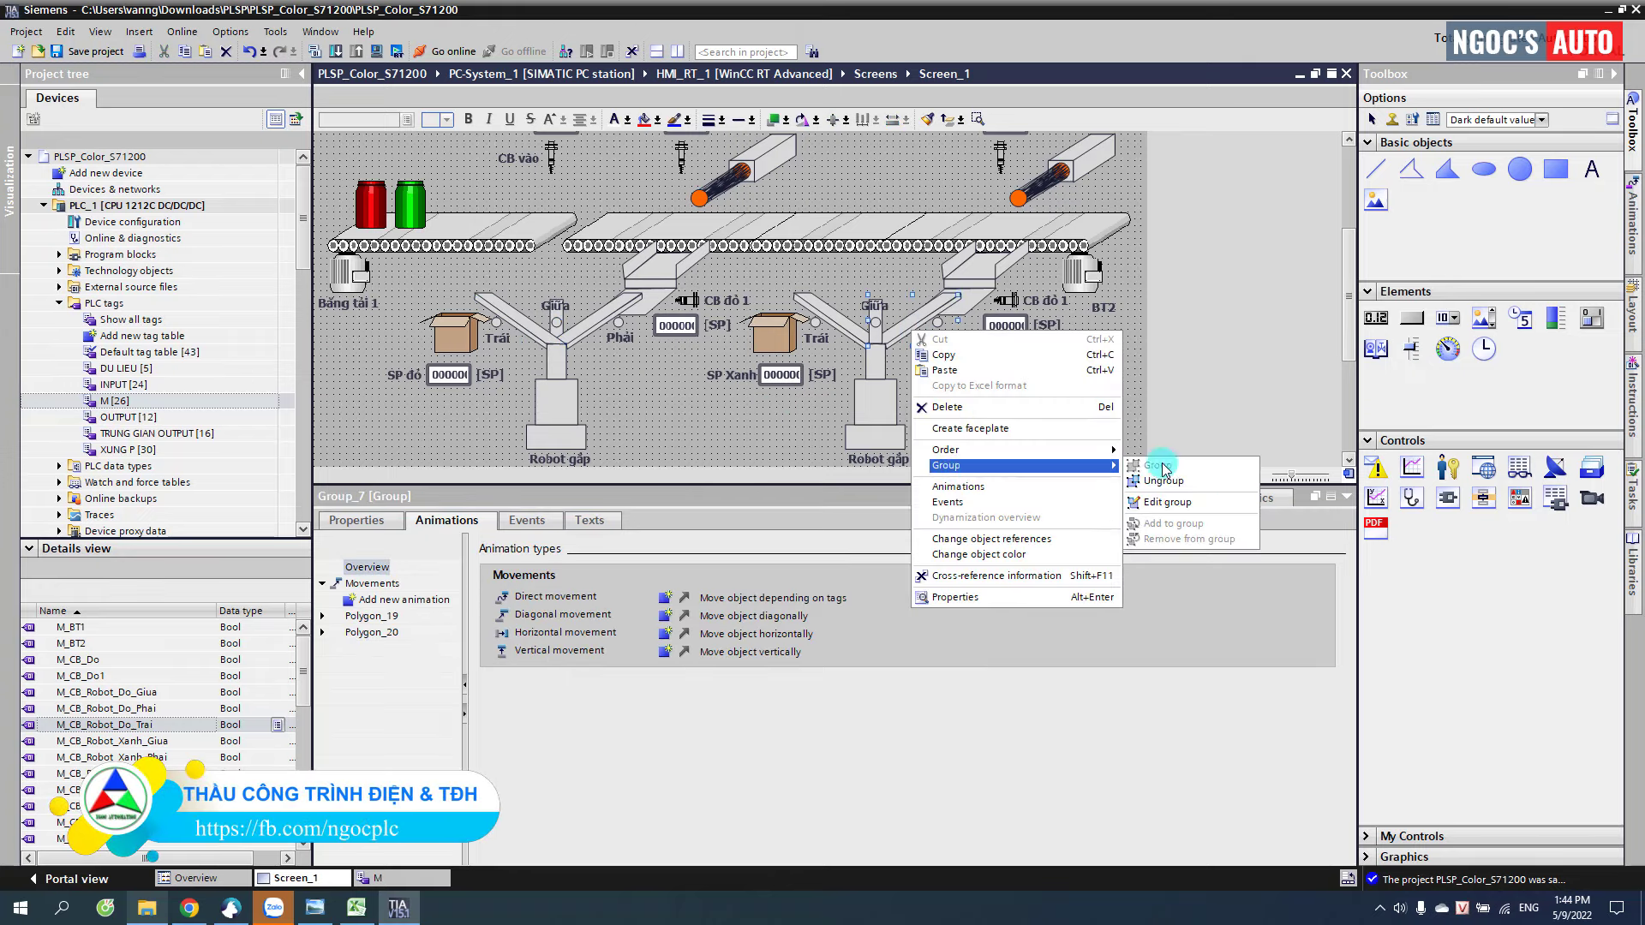
left_click(1201, 485)
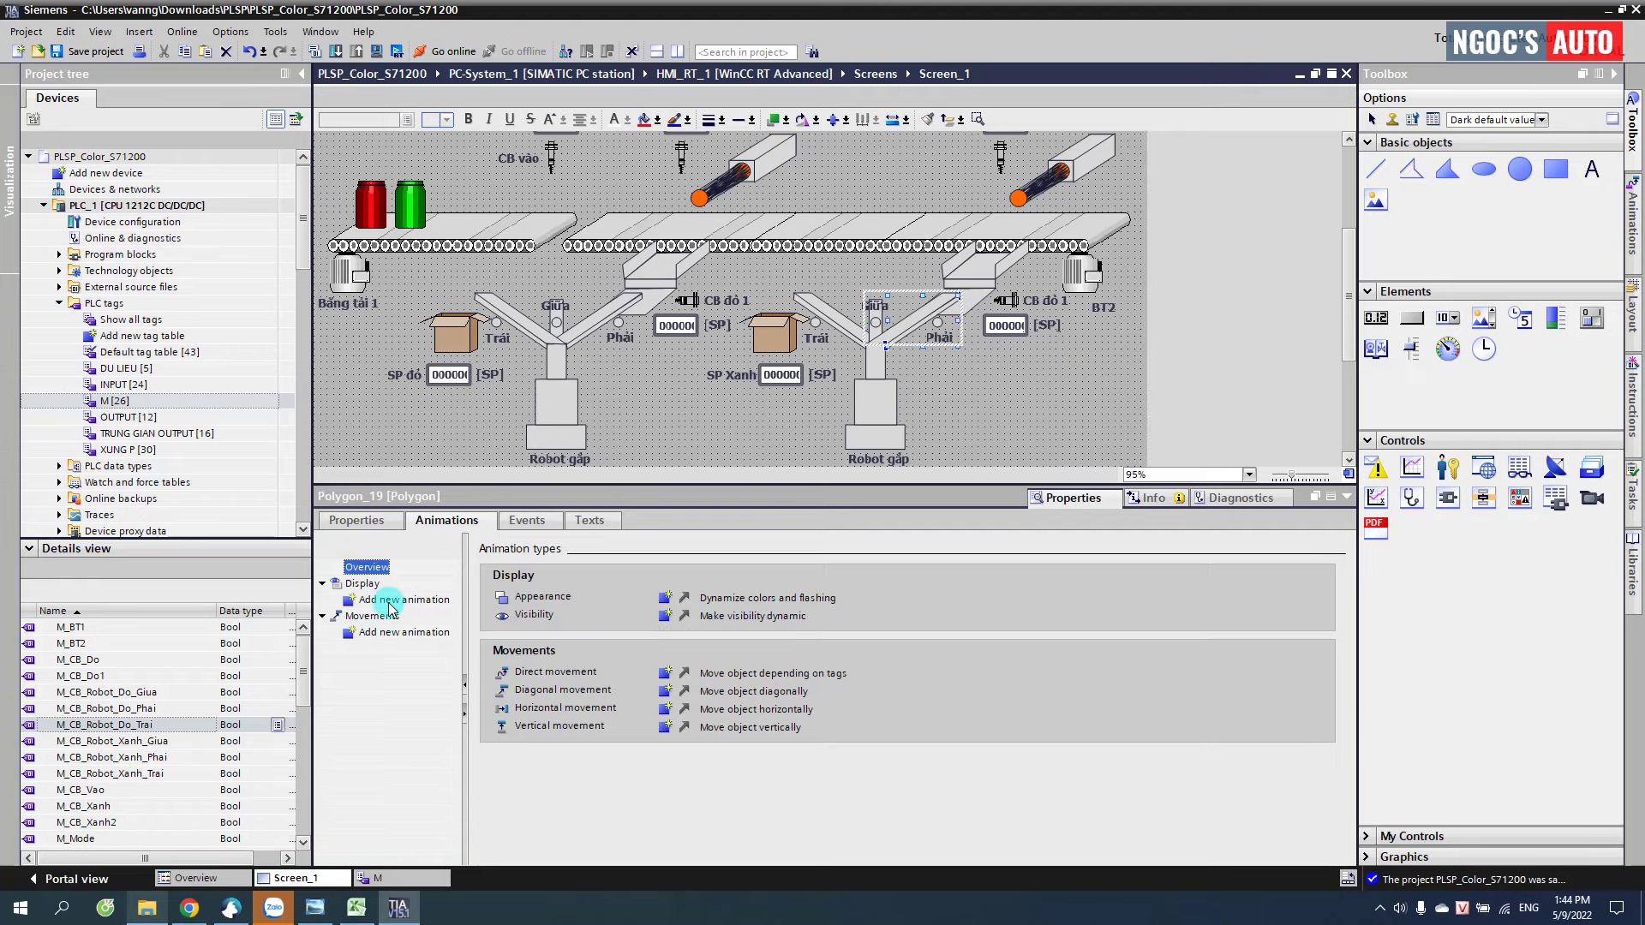
- Add a single-bit Visibility animation to the green robot's Phải arm polygons, driven by the tag M_CB_Robot_Xanh_Phai
left_click(390, 602)
left_click(665, 615)
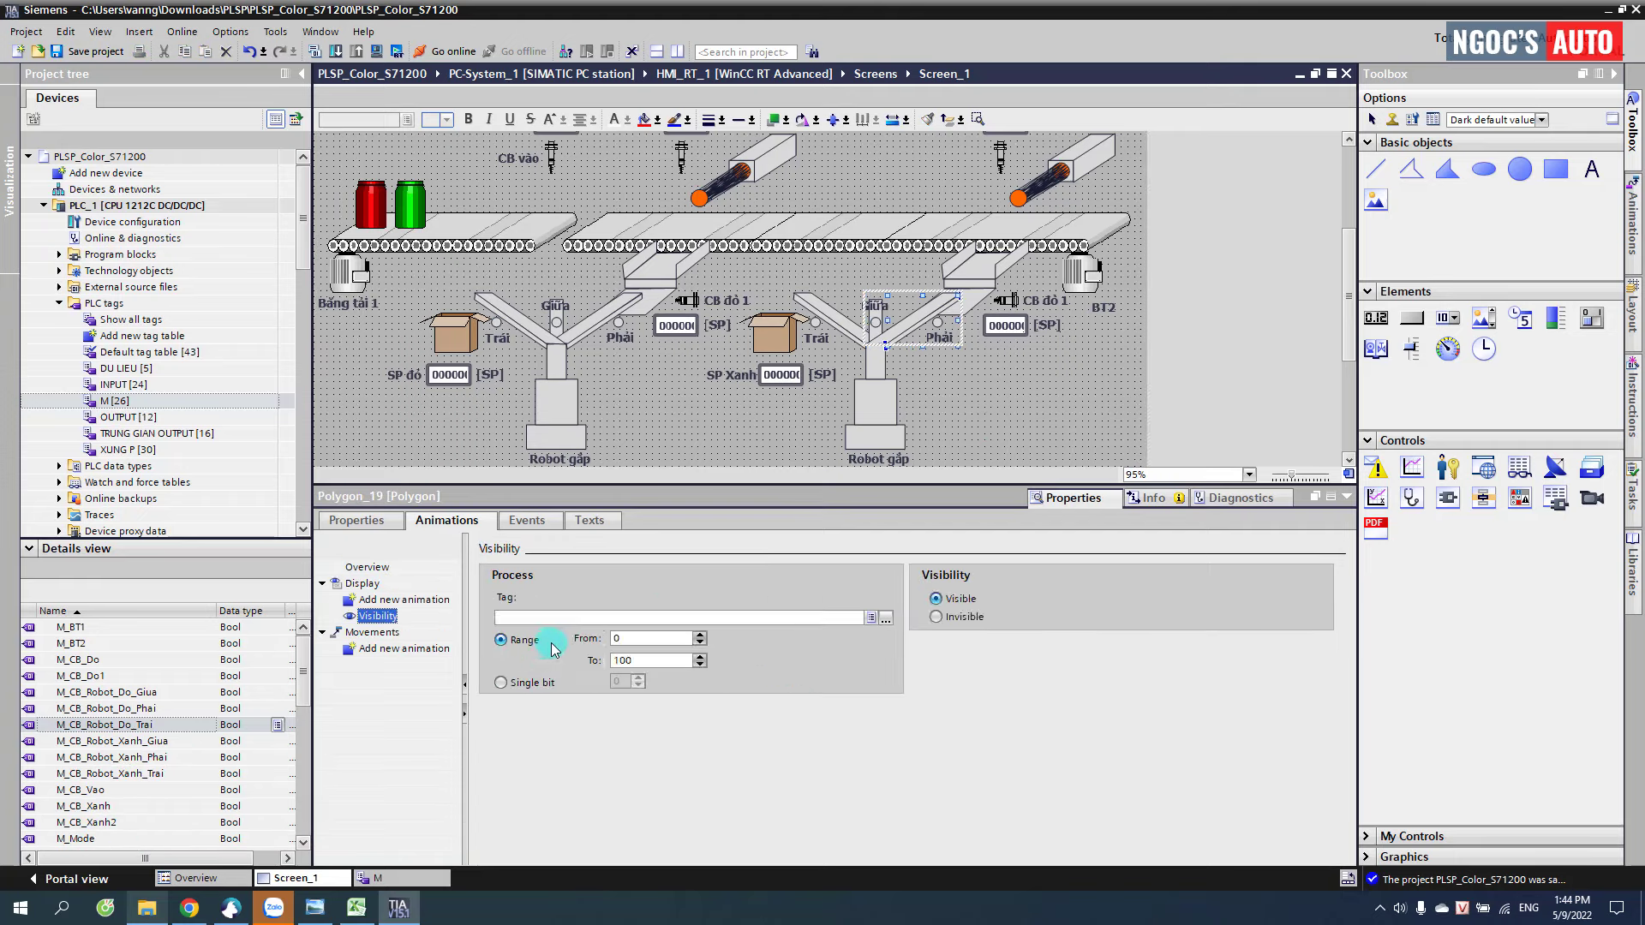
left_click(512, 683)
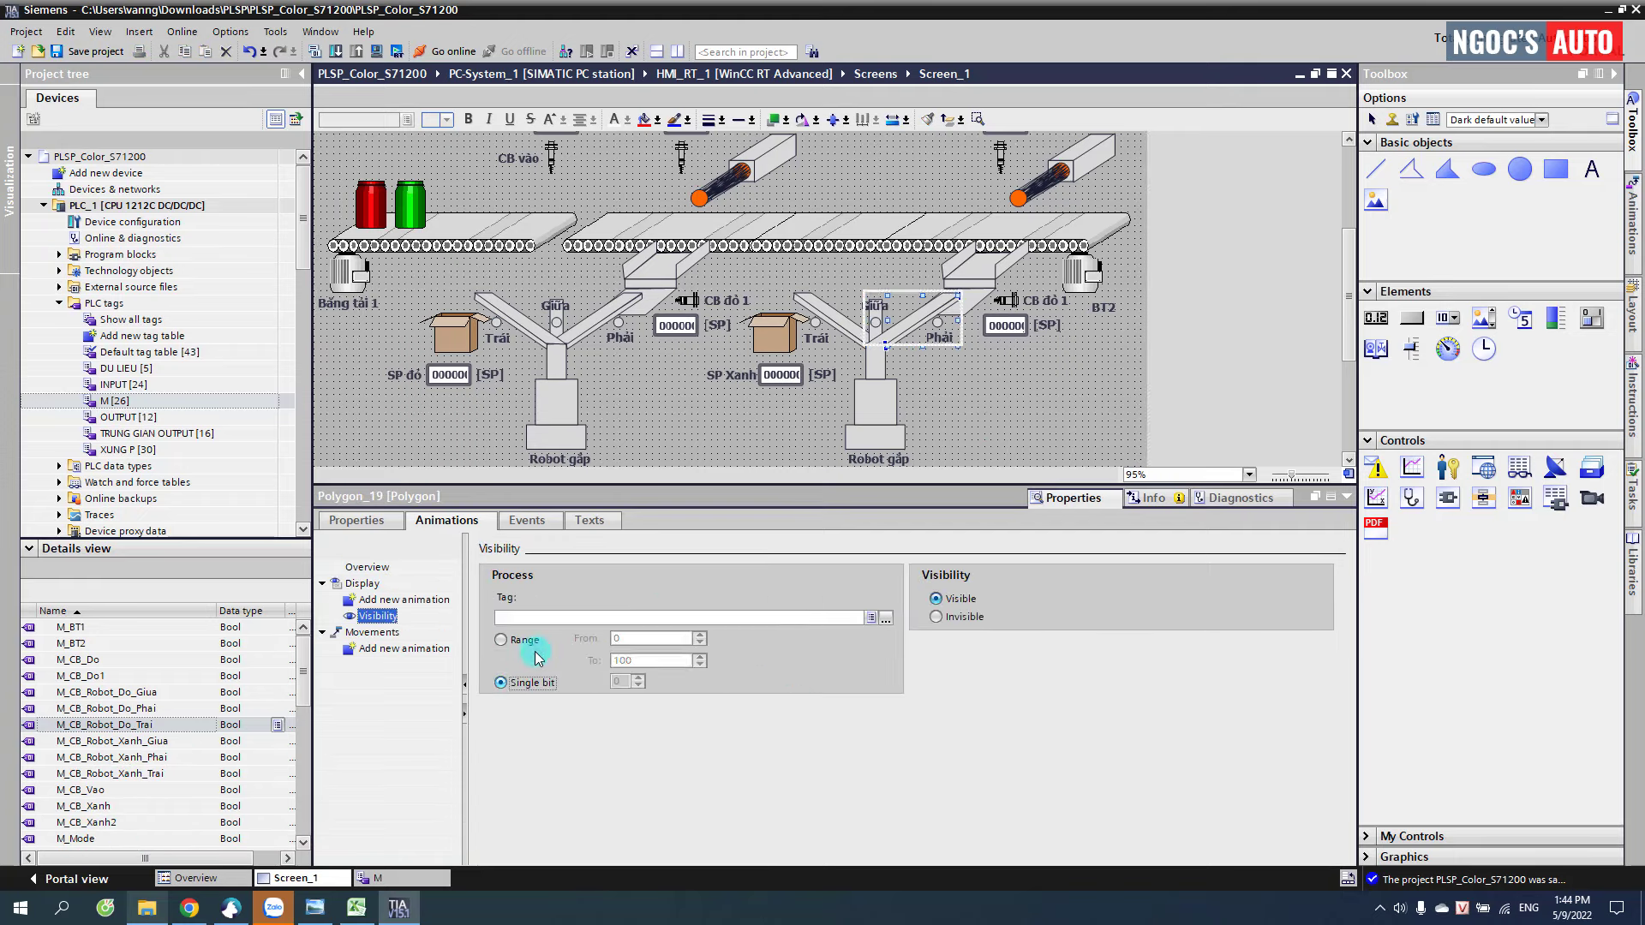
left_click(148, 745)
left_click(119, 757)
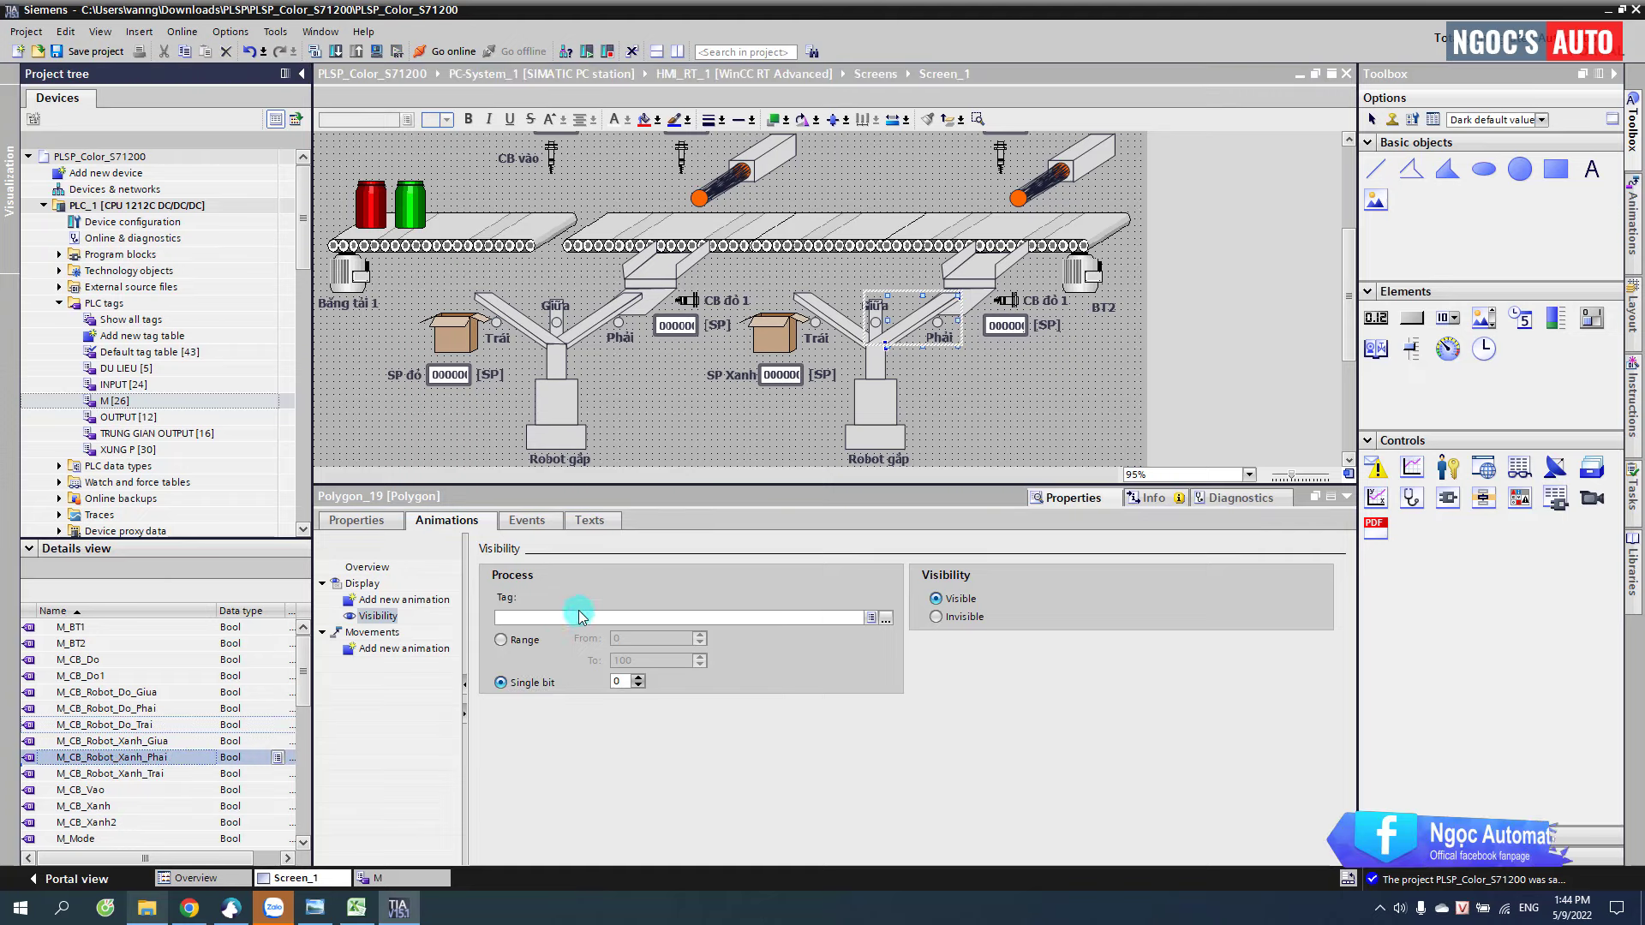
left_click_drag(564, 624, 565, 623)
- Add a single-bit Visibility animation to the green robot's Giữa arm rectangle, driven by the tag M_CB_Robot_Xanh_Giua
left_click(897, 331)
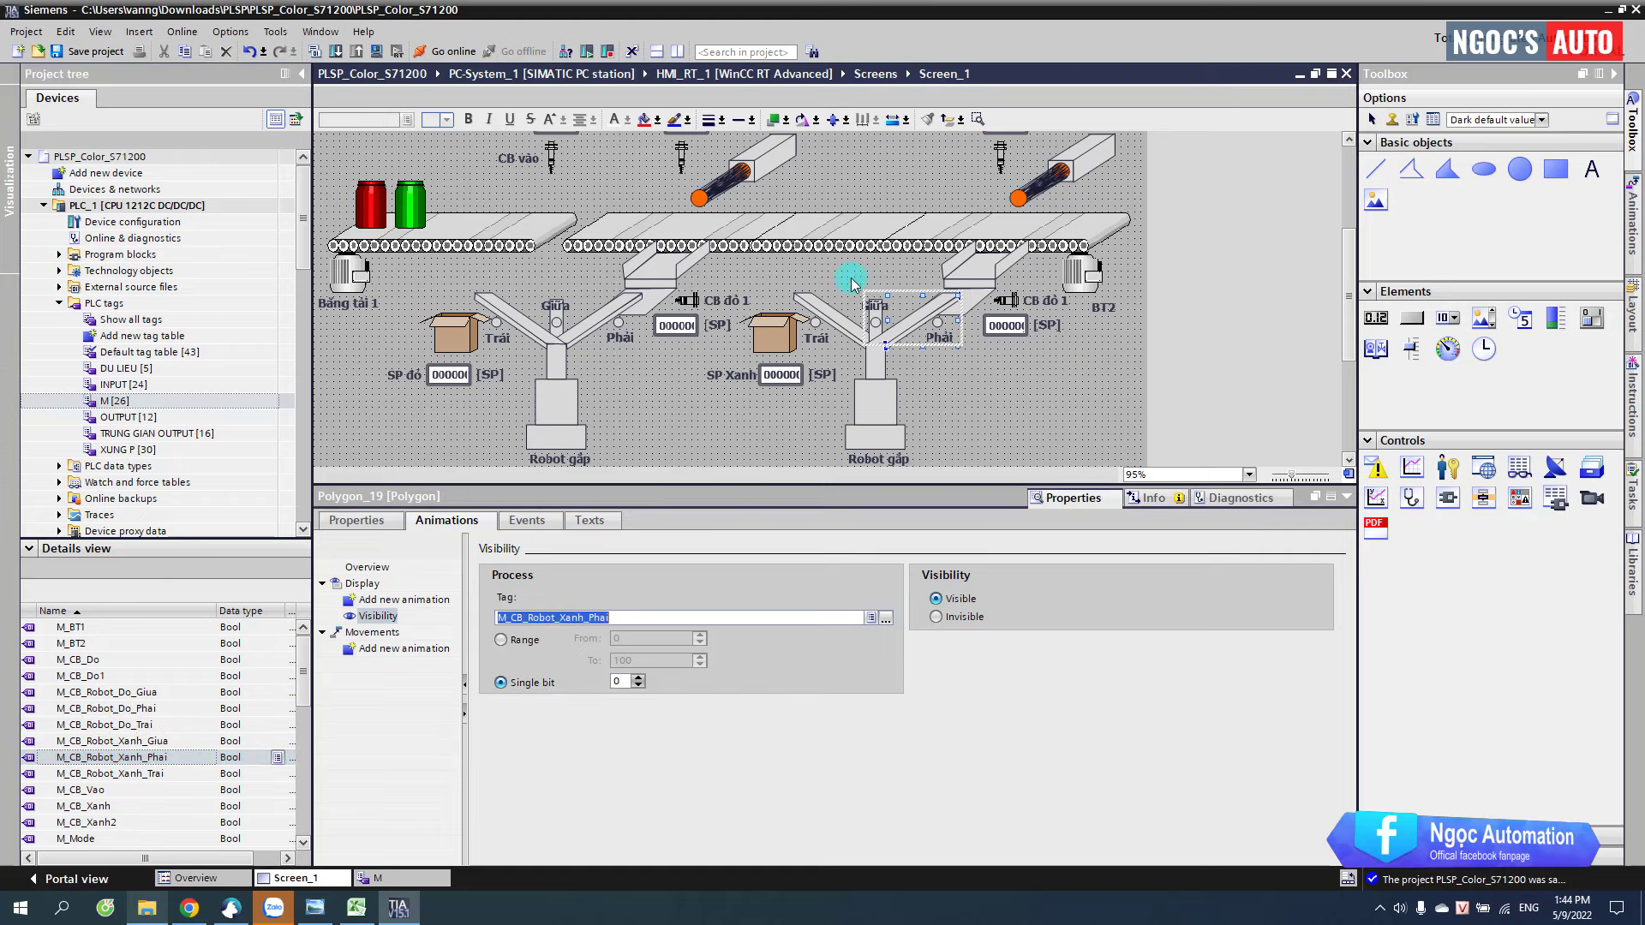
left_click(863, 297)
left_click(870, 322)
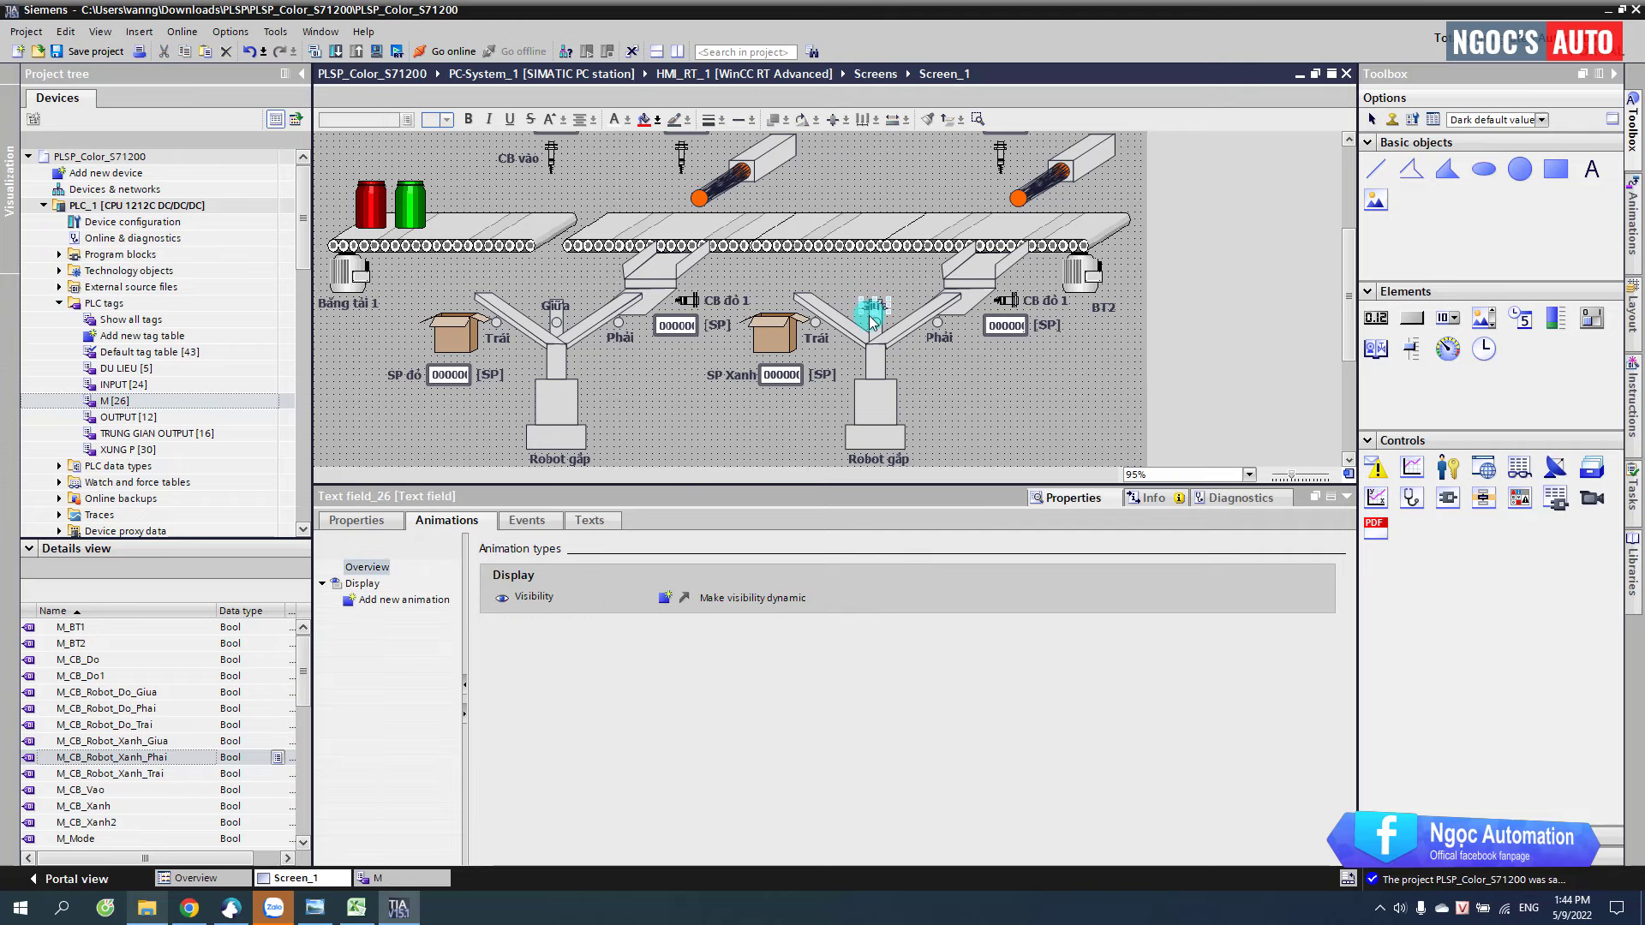
left_click(872, 334)
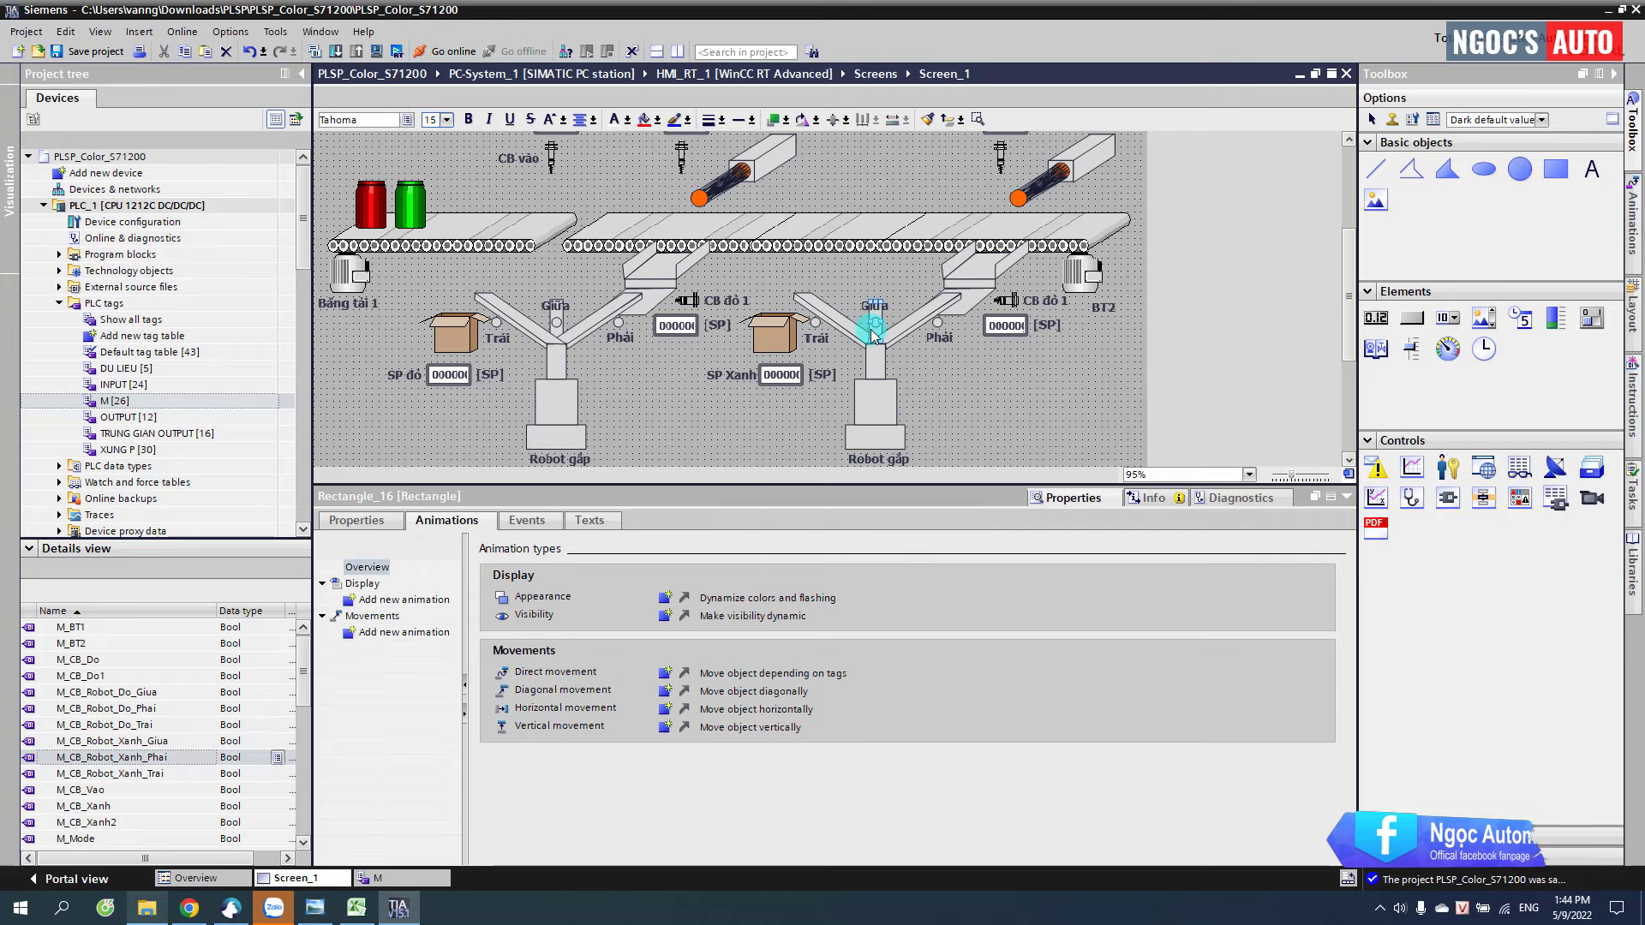
left_click(407, 632)
left_click(392, 600)
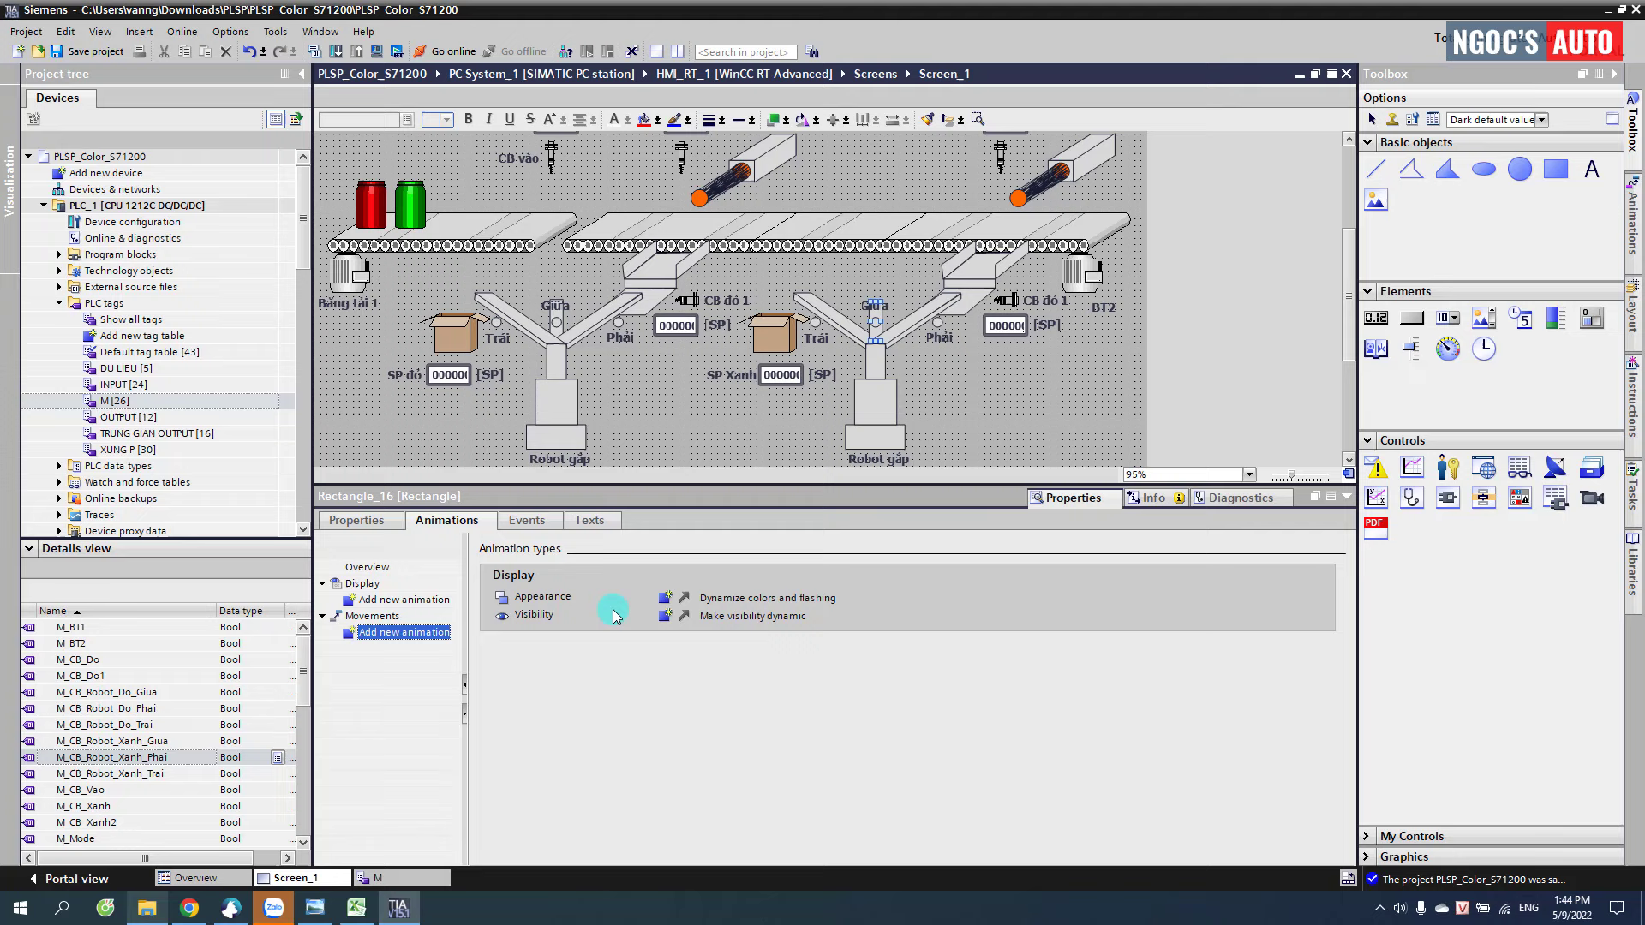
left_click(667, 619)
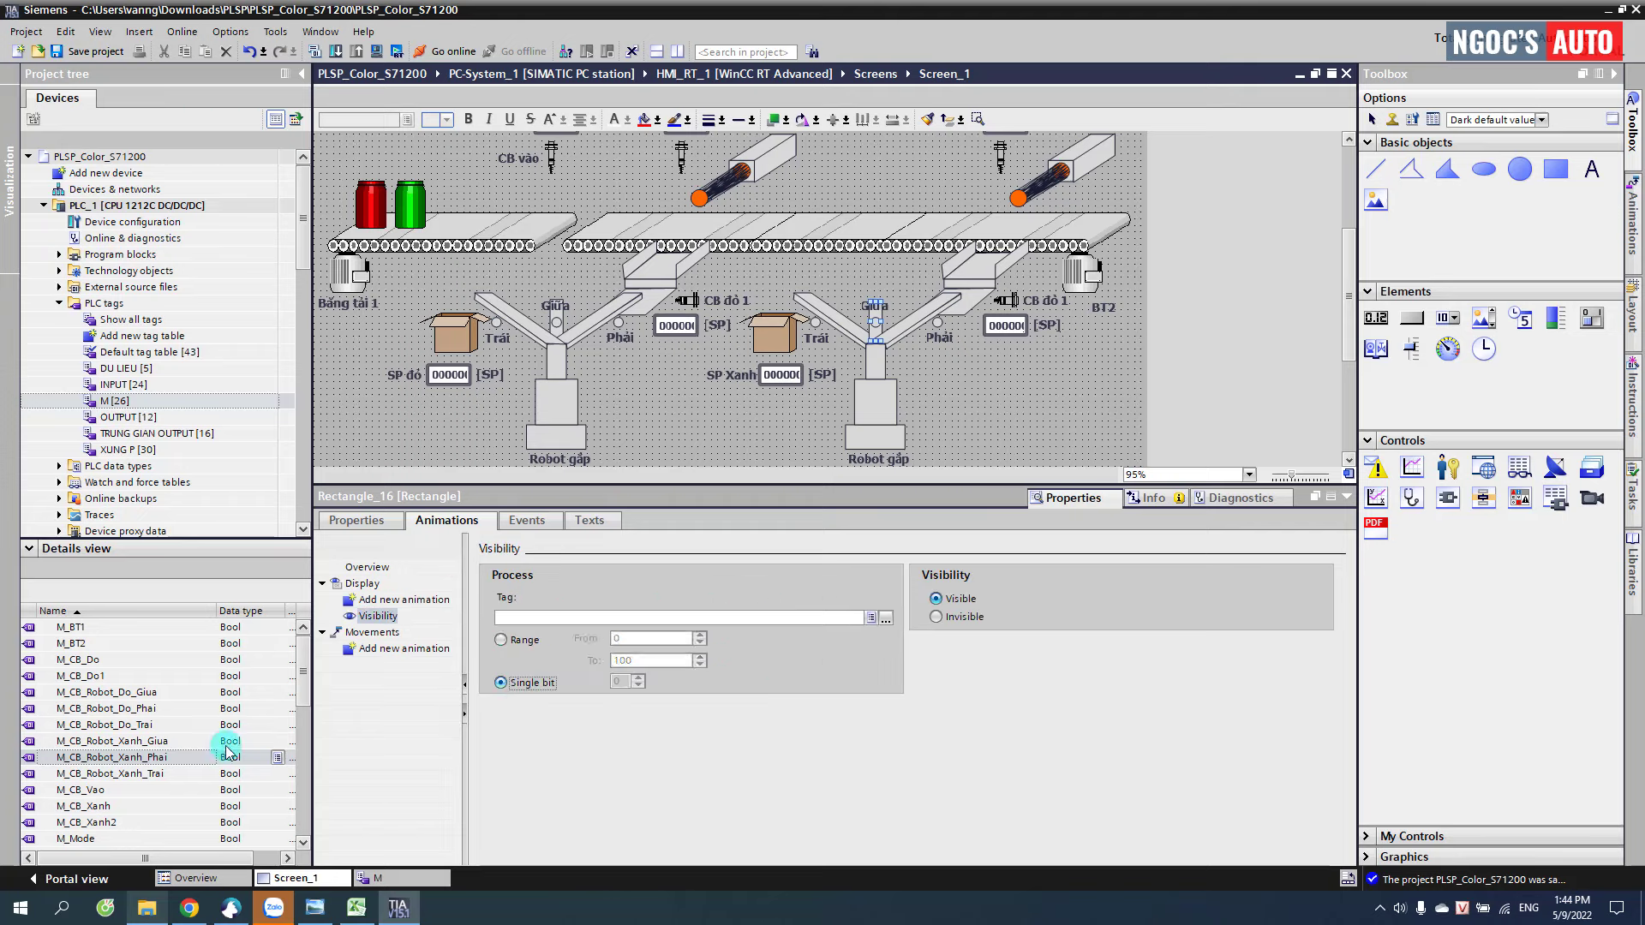
left_click(161, 744)
left_click(137, 741)
left_click_drag(563, 621, 566, 623)
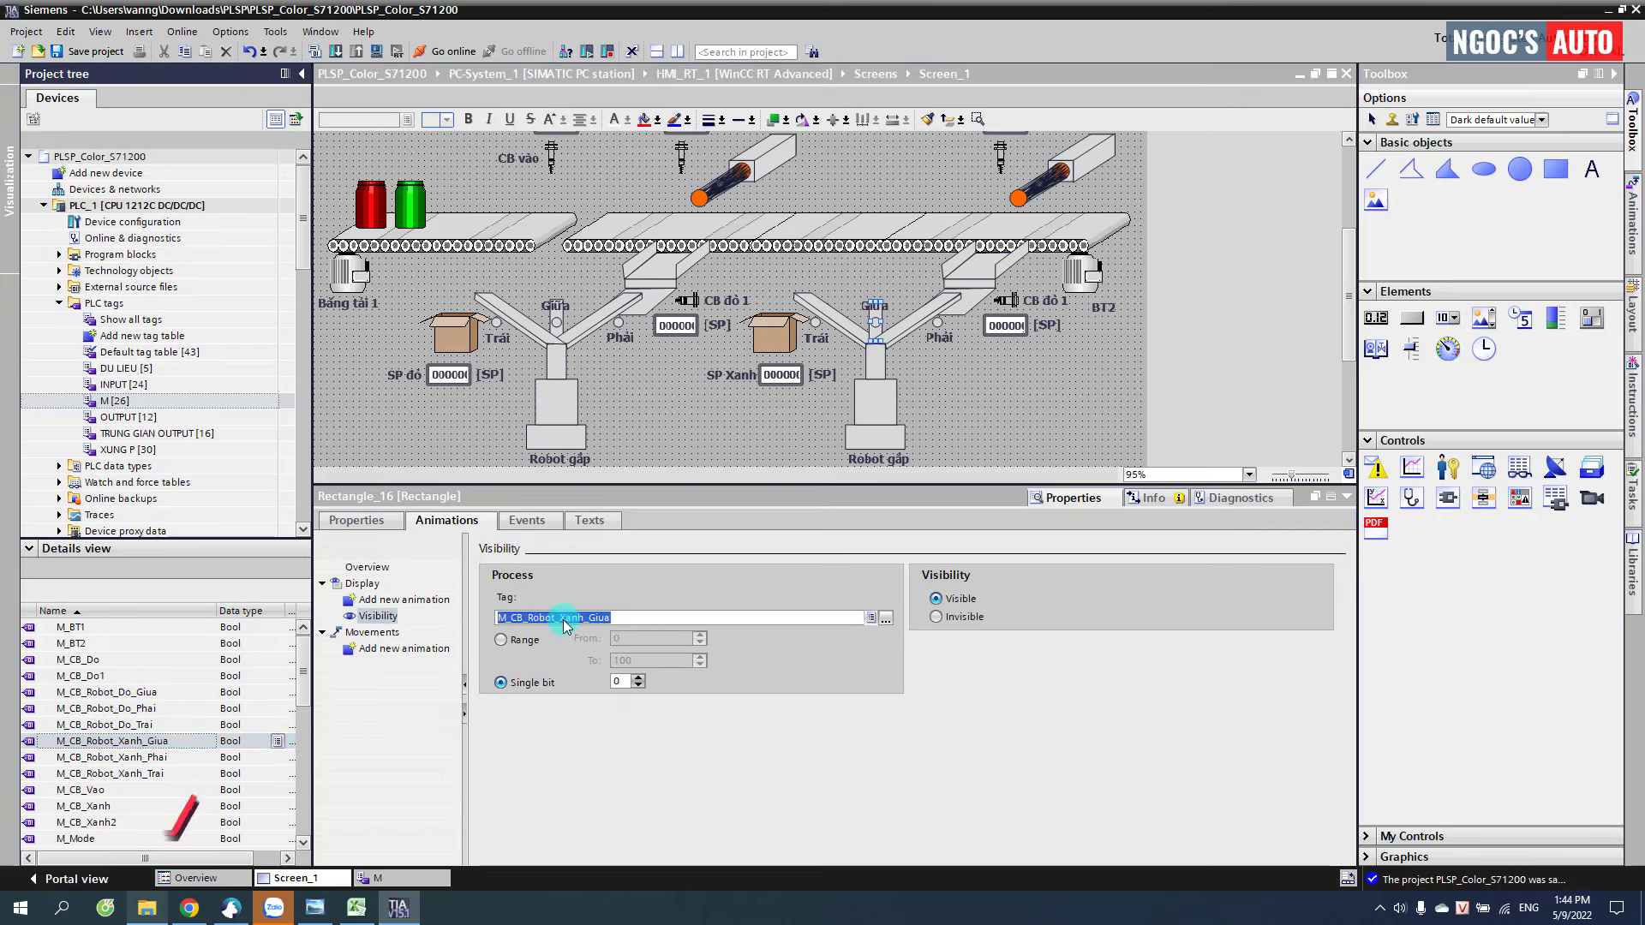
- Ungroup the green robot's Trái arm and add a single-bit Visibility animation to its polygons, driven by the tag M_CB_Robot_Xanh_Trai
left_click(850, 325)
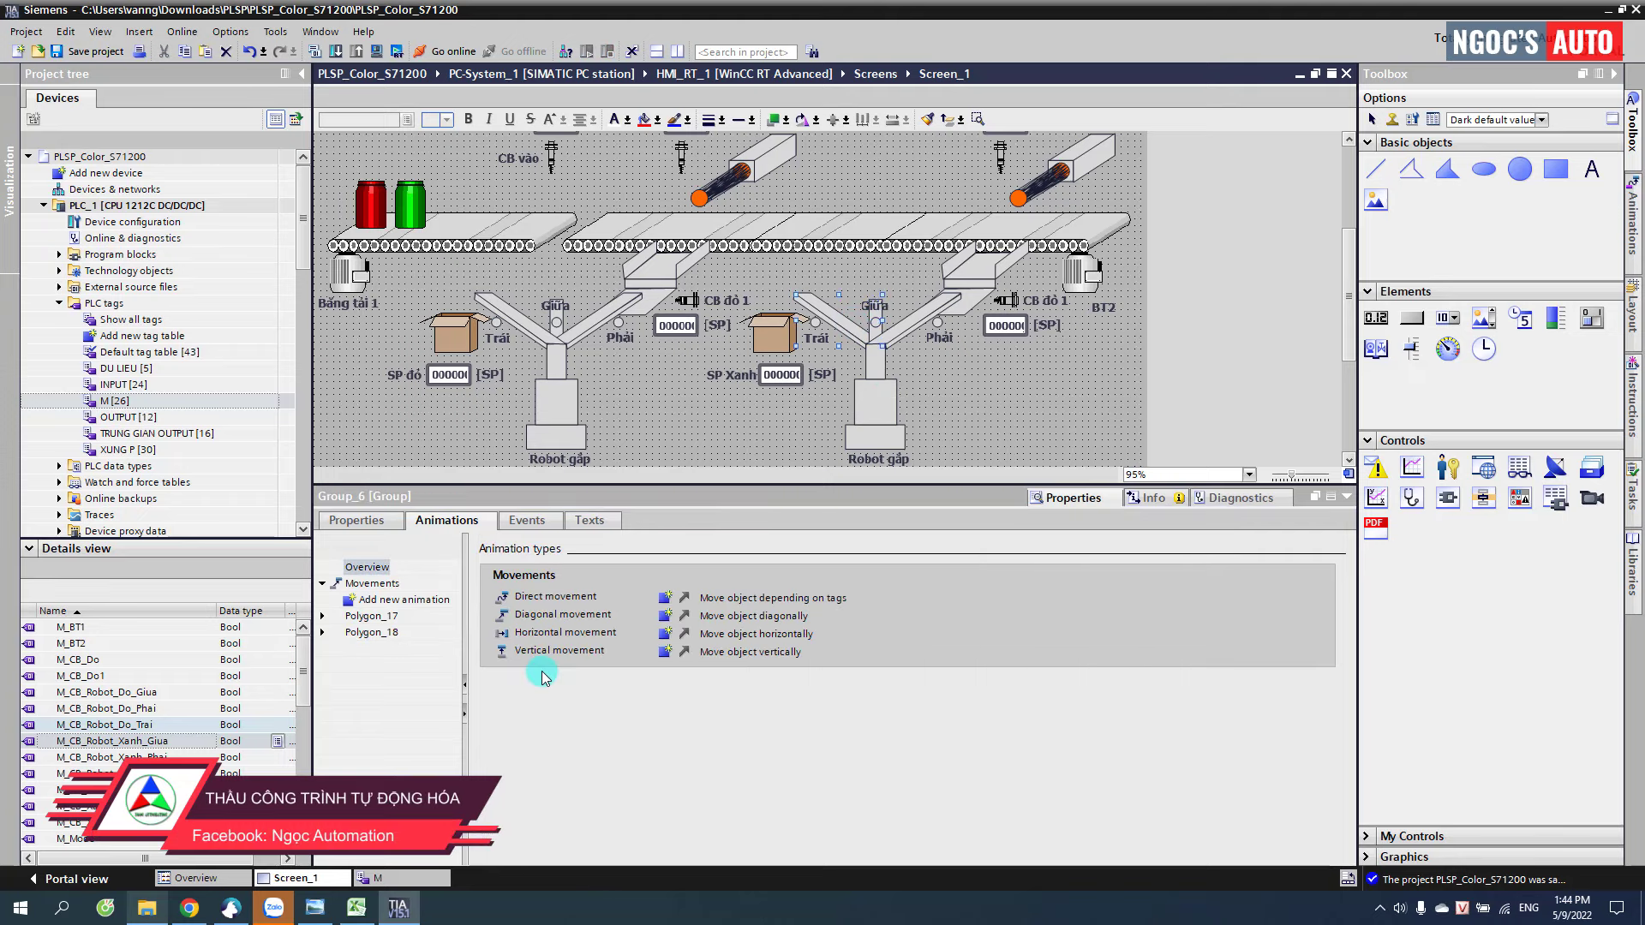
right_click(844, 319)
mouse_move(1007, 453)
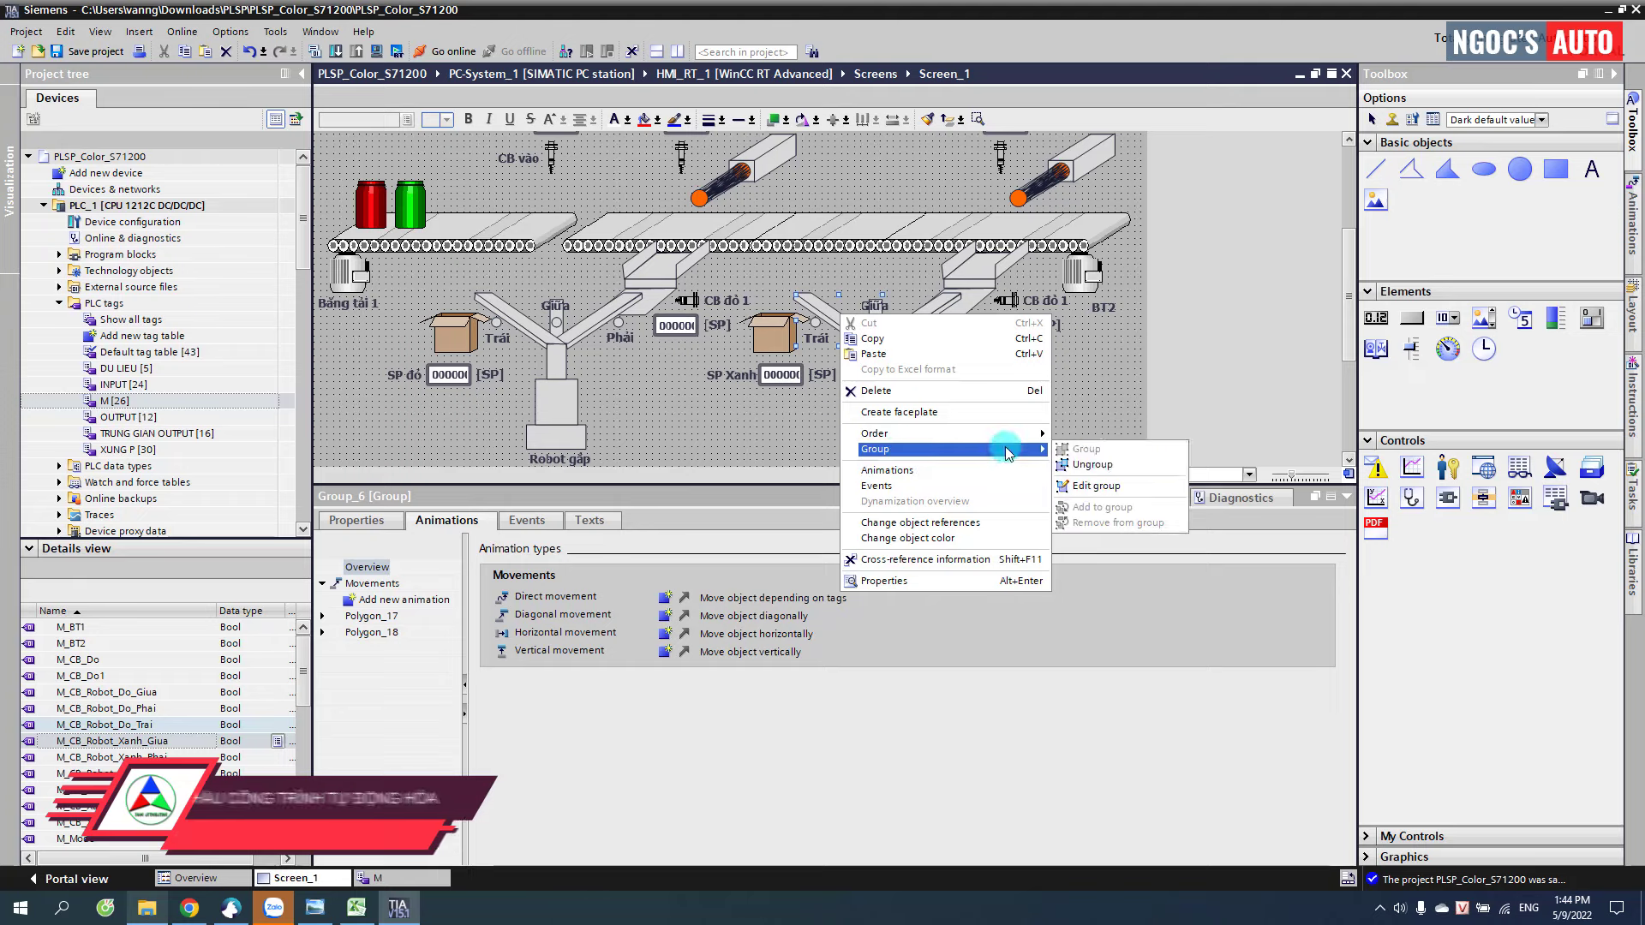
left_click(1092, 465)
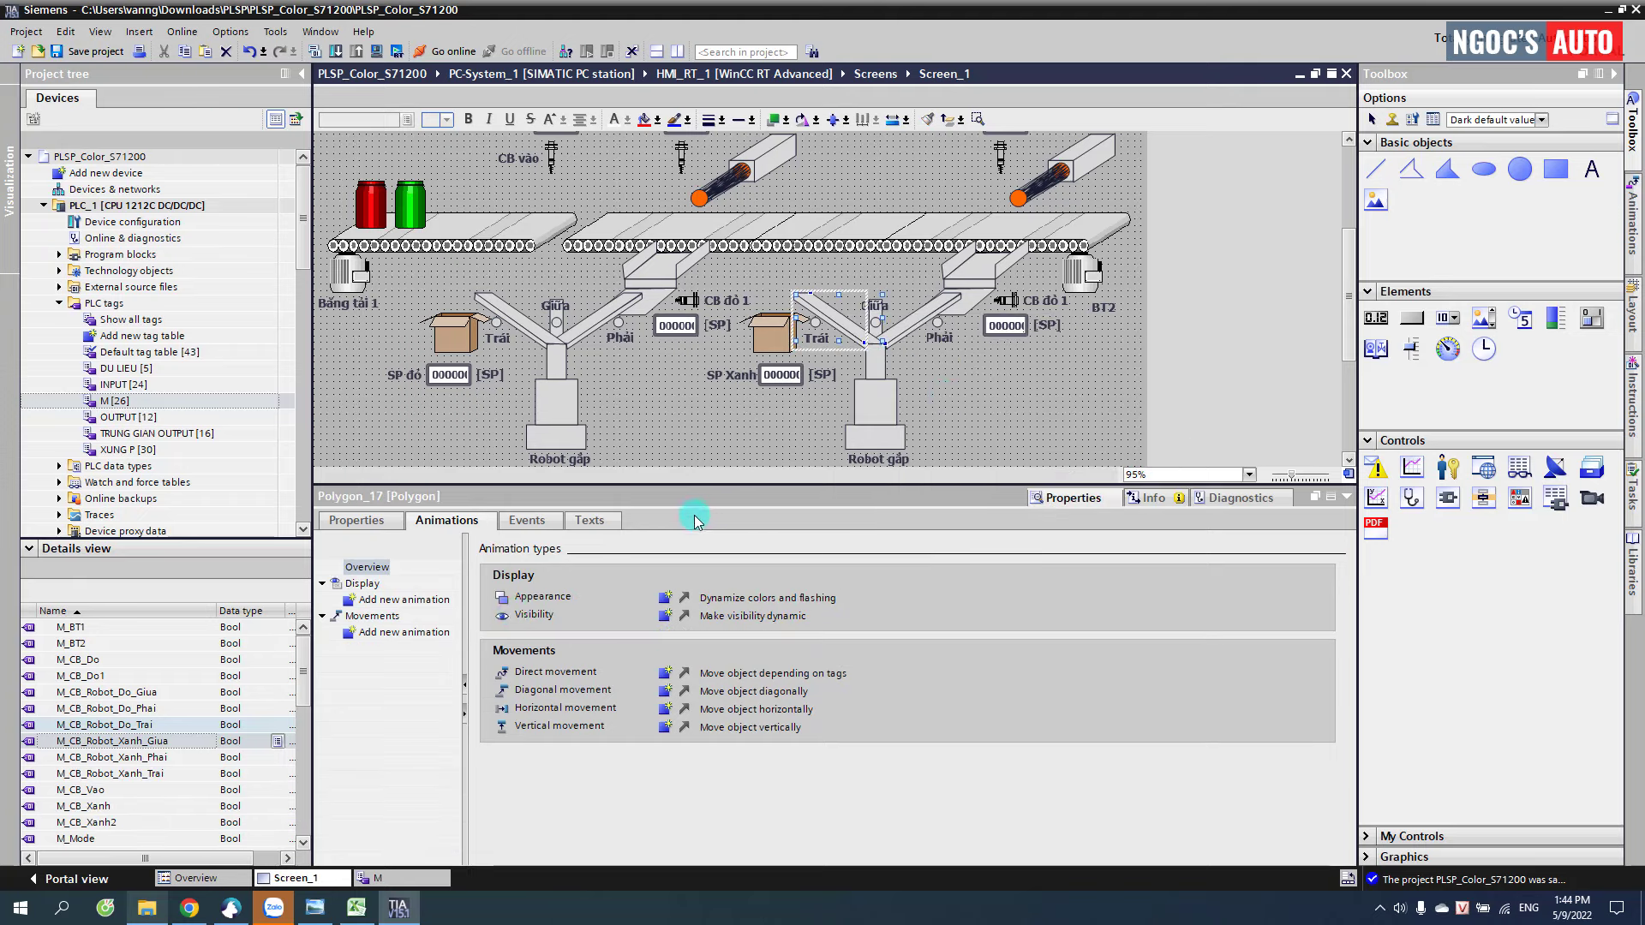
left_click(664, 617)
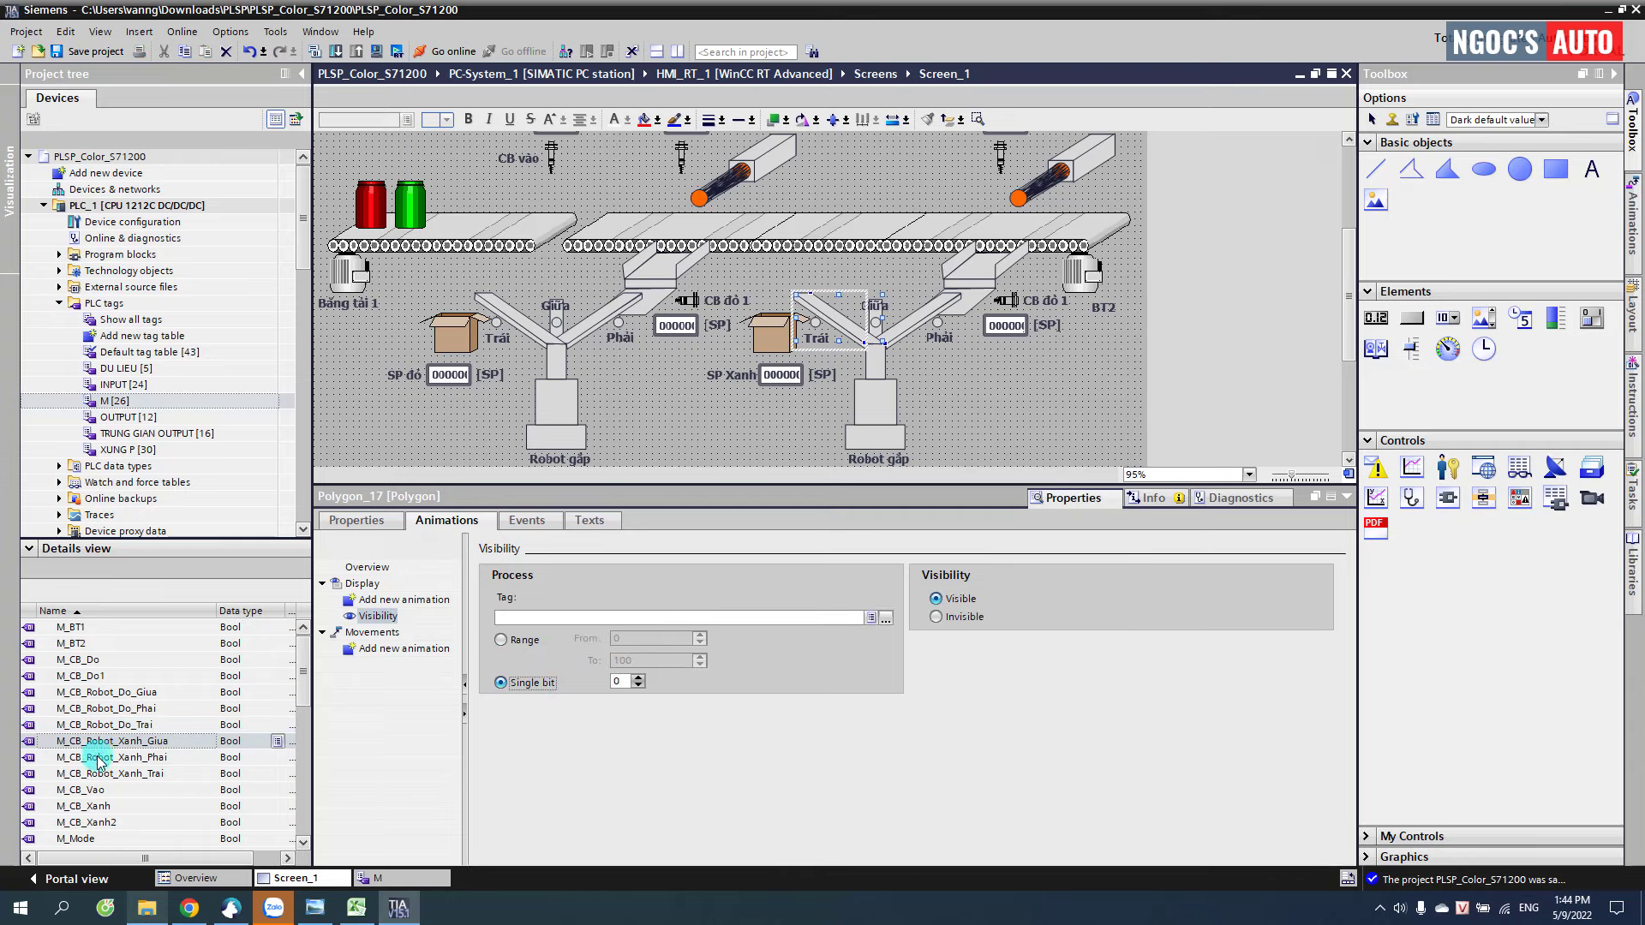
left_click_drag(106, 774, 548, 620)
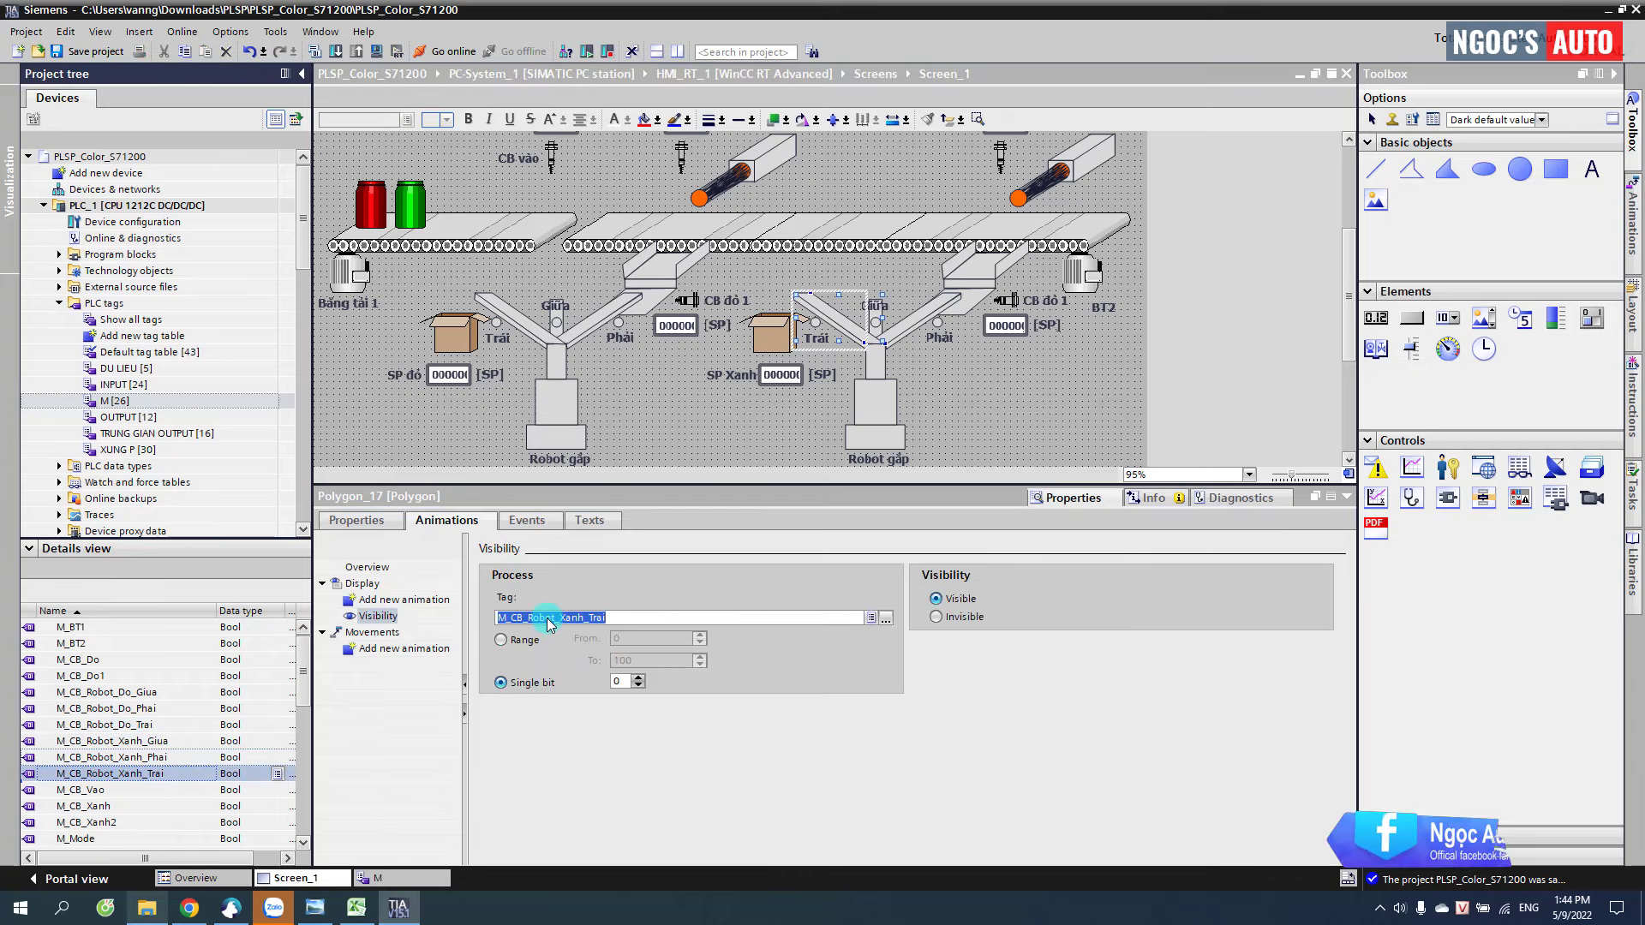
- Assign the tag M_Simulation from the M tag table as the process tag of the MÔ PHỎNG switch
scroll(740, 367, "up", 3)
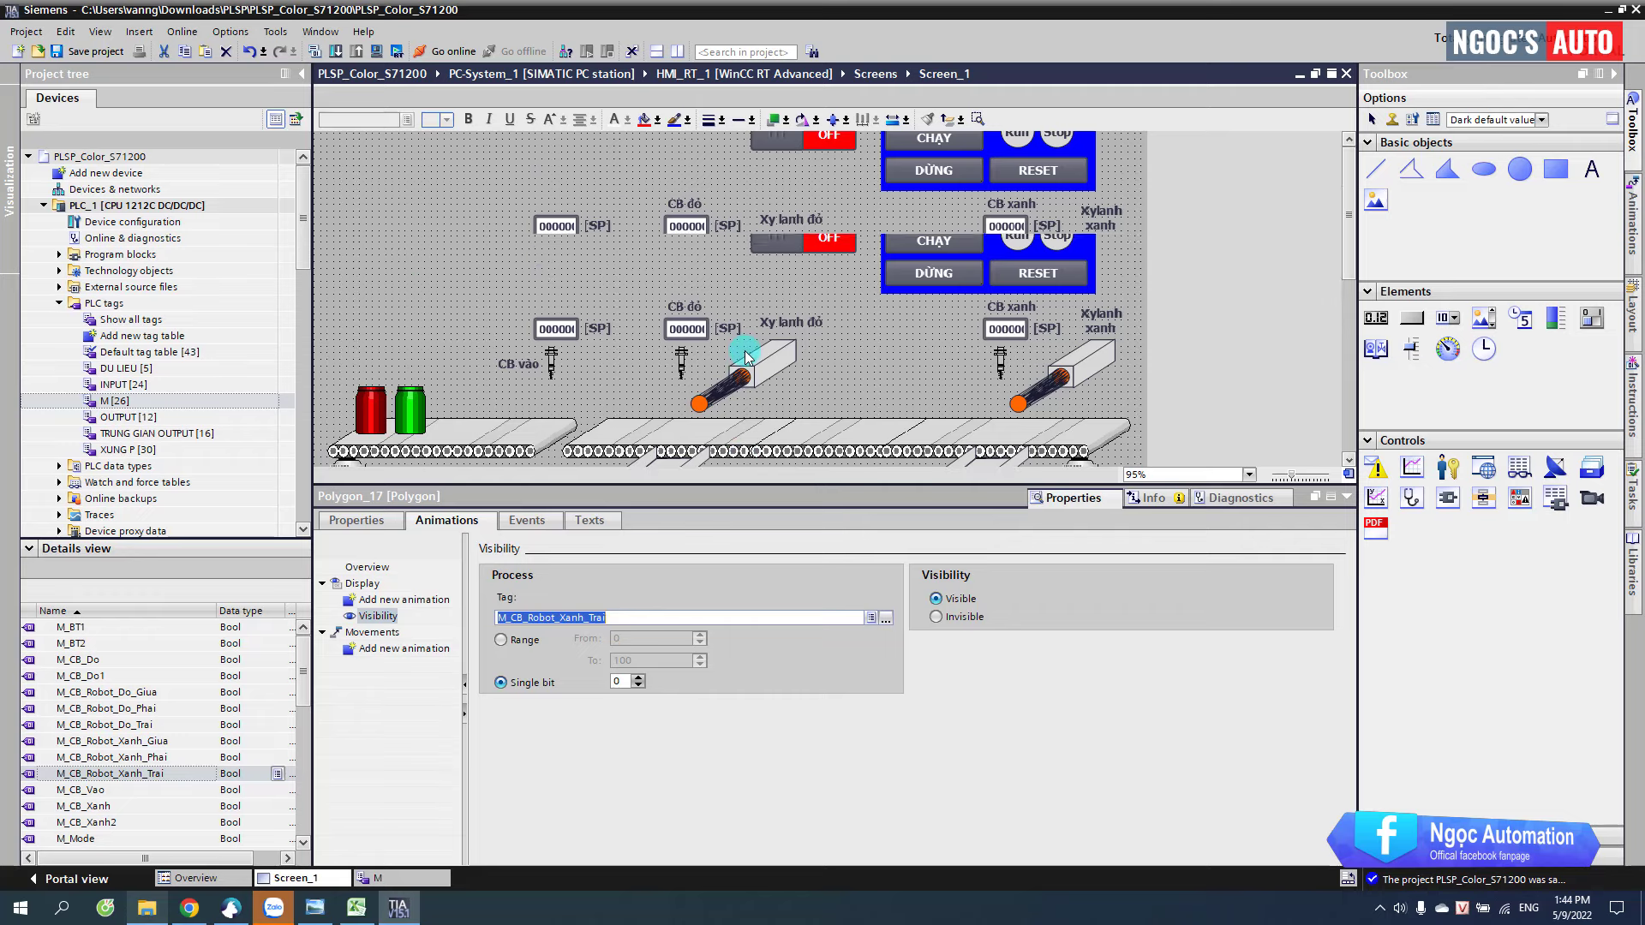
left_click(819, 235)
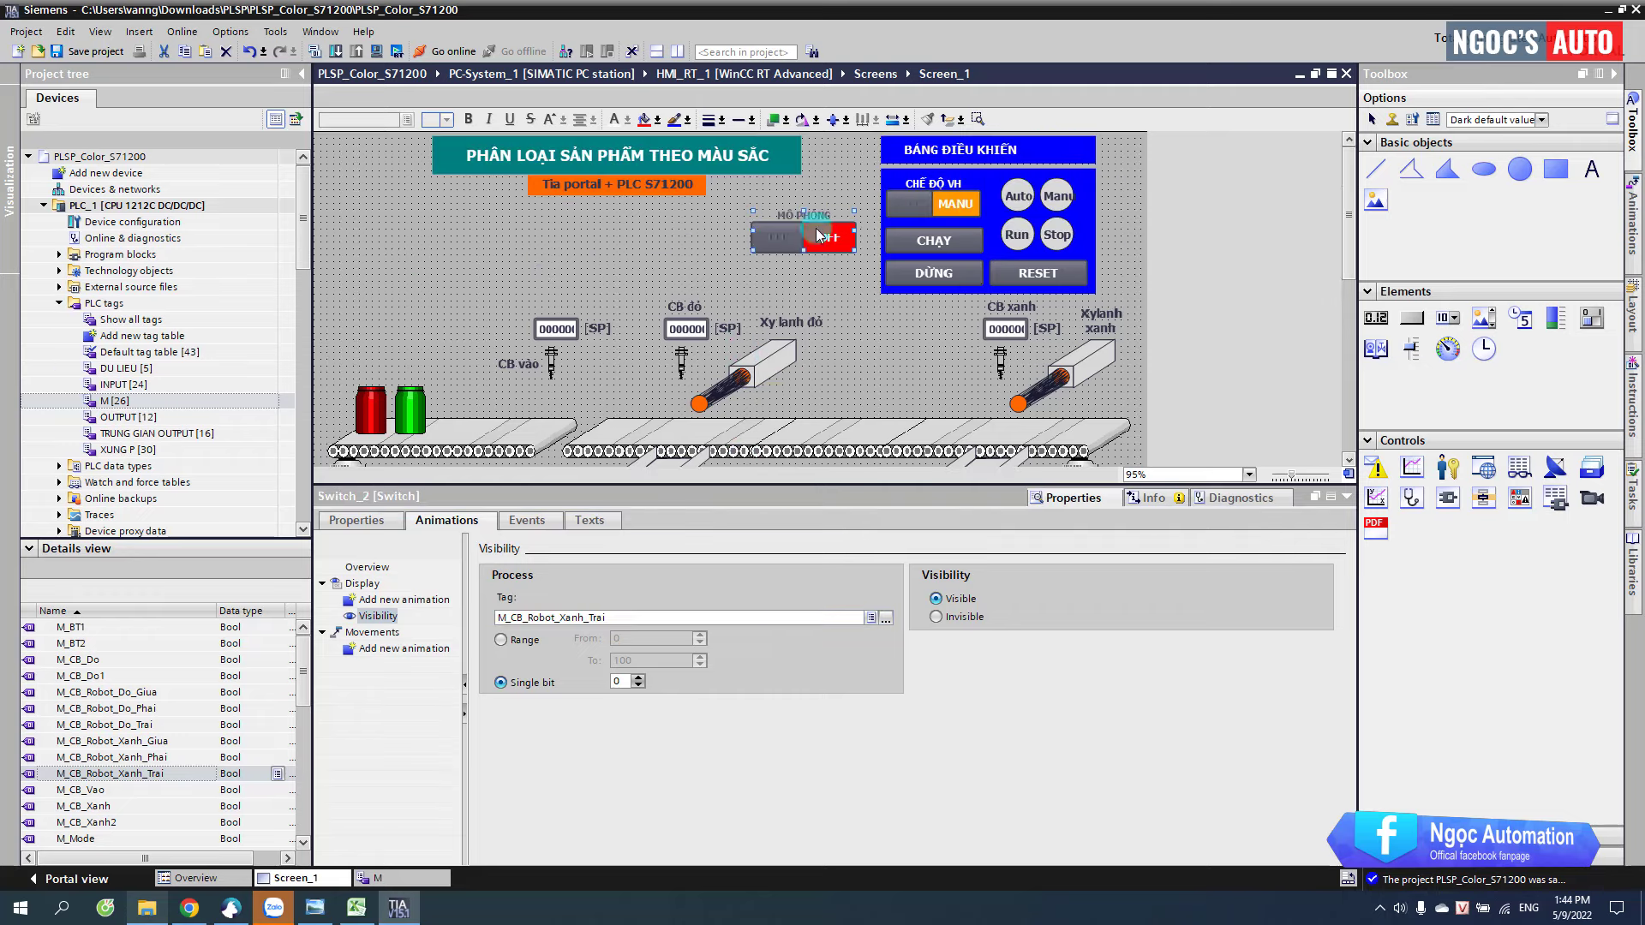
left_click(381, 522)
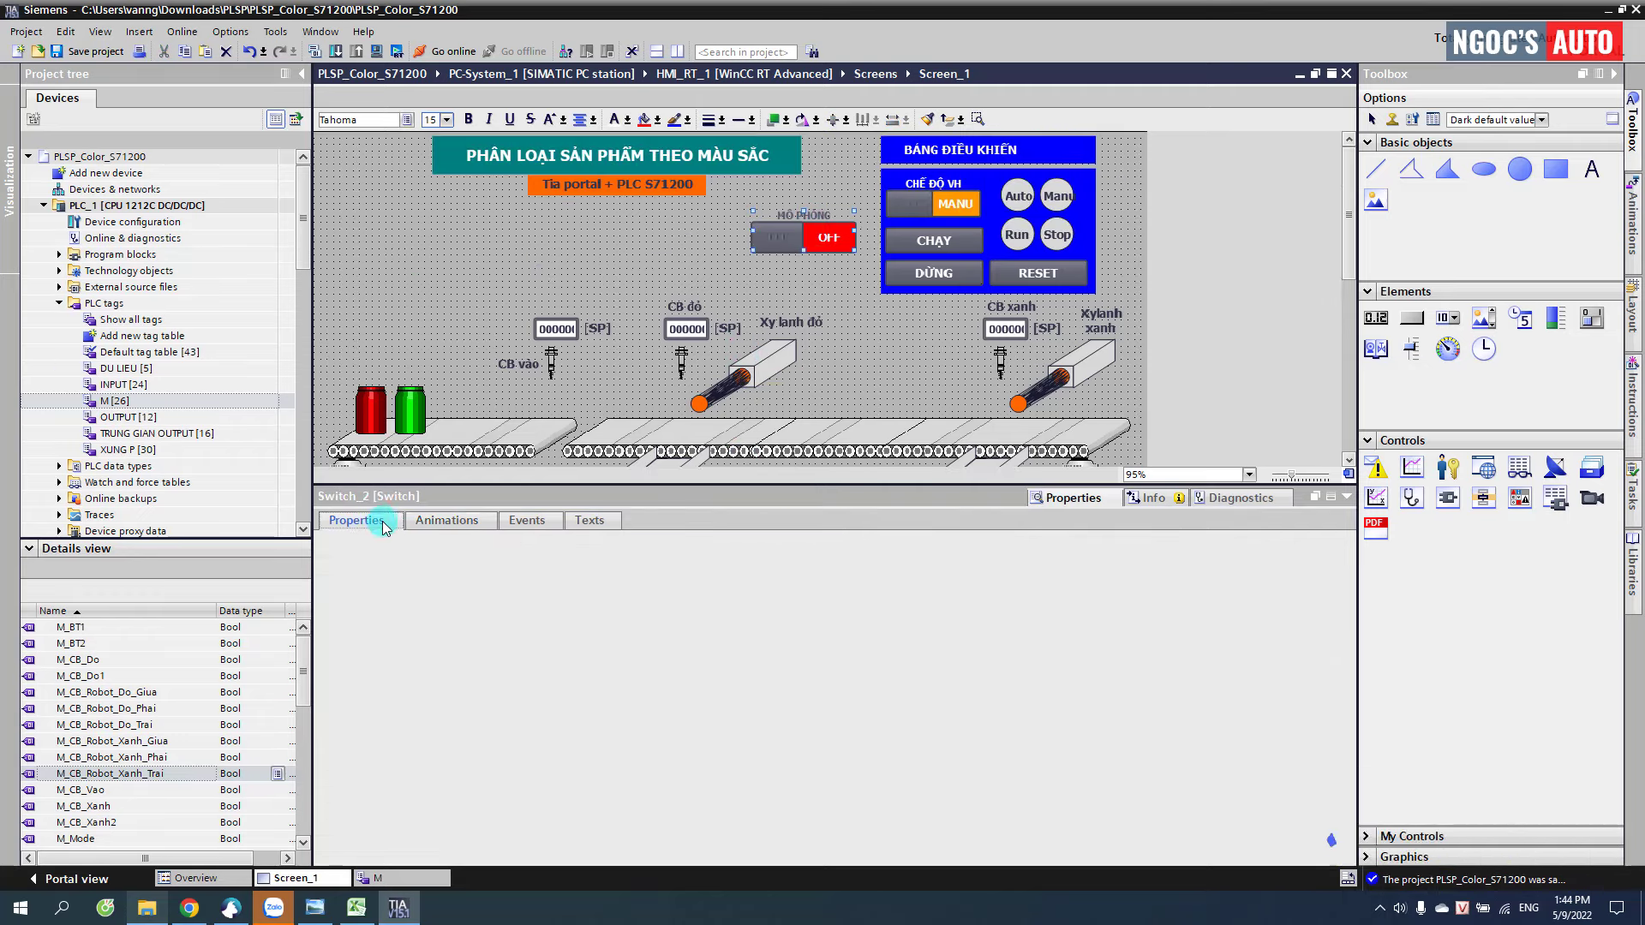
left_click(383, 582)
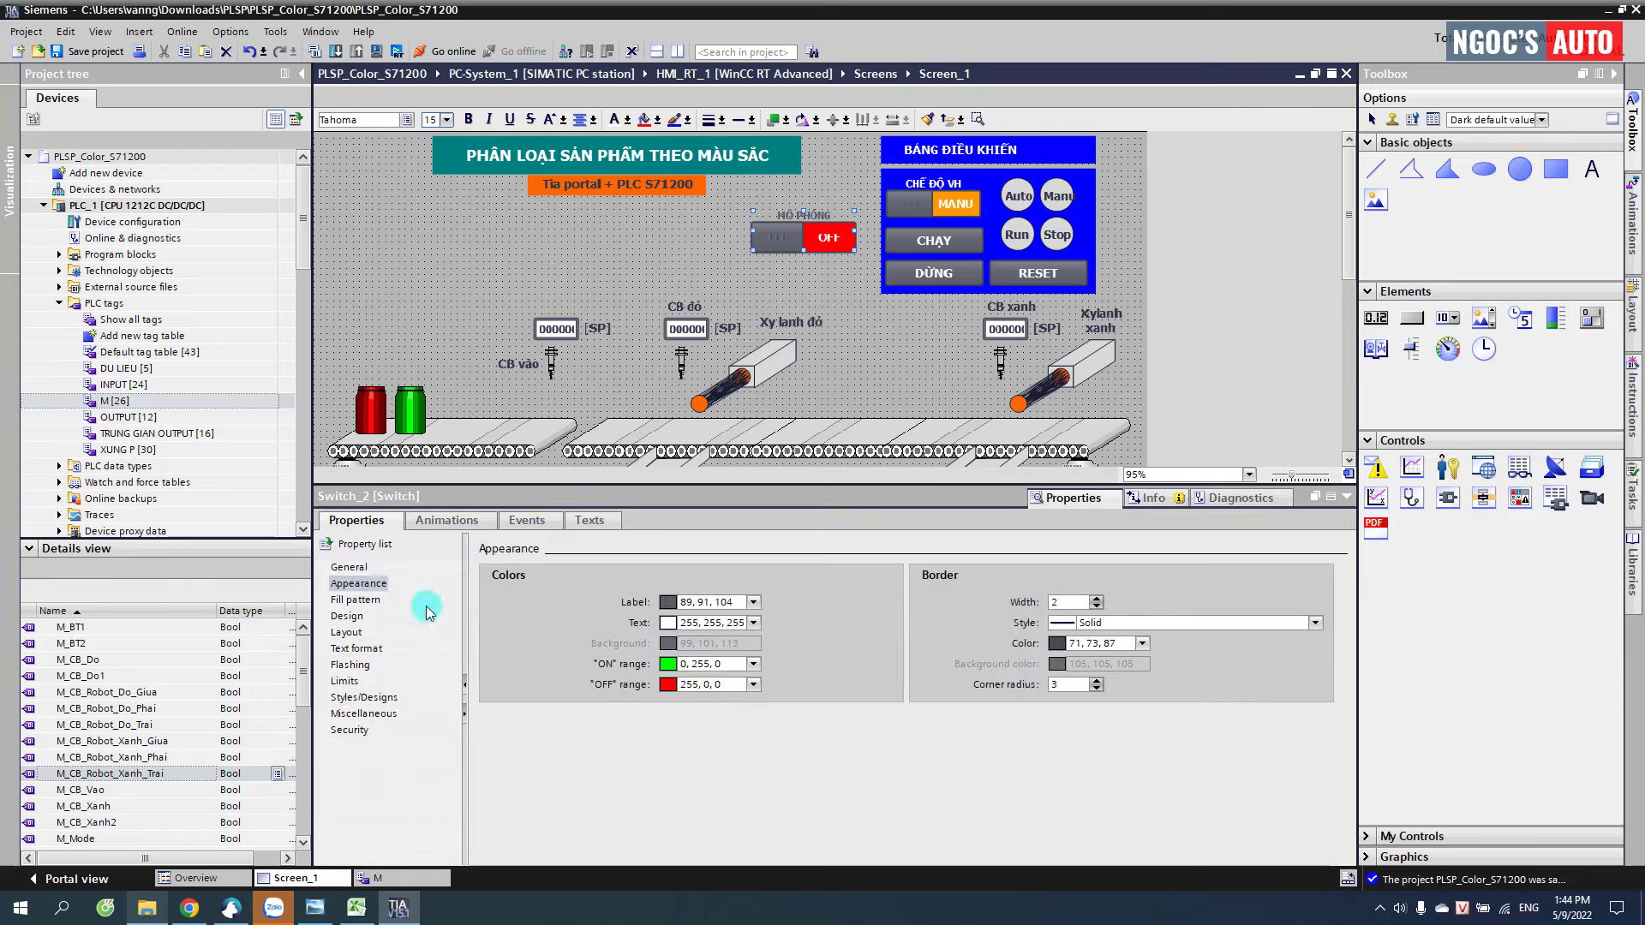
left_click(348, 569)
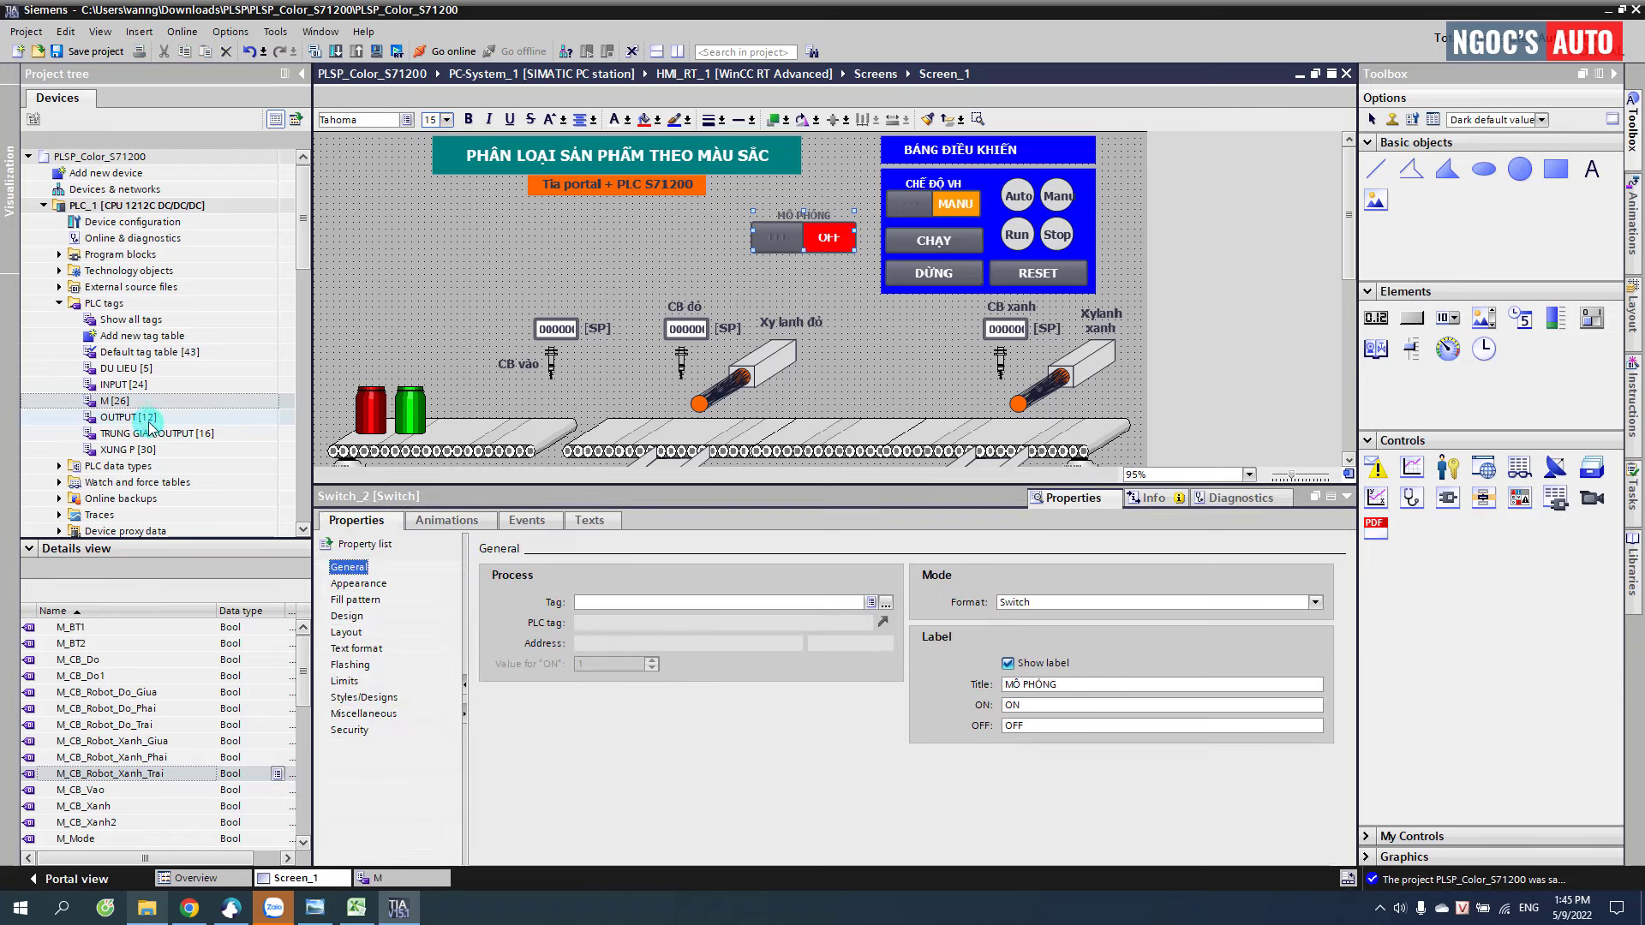
left_click(127, 404)
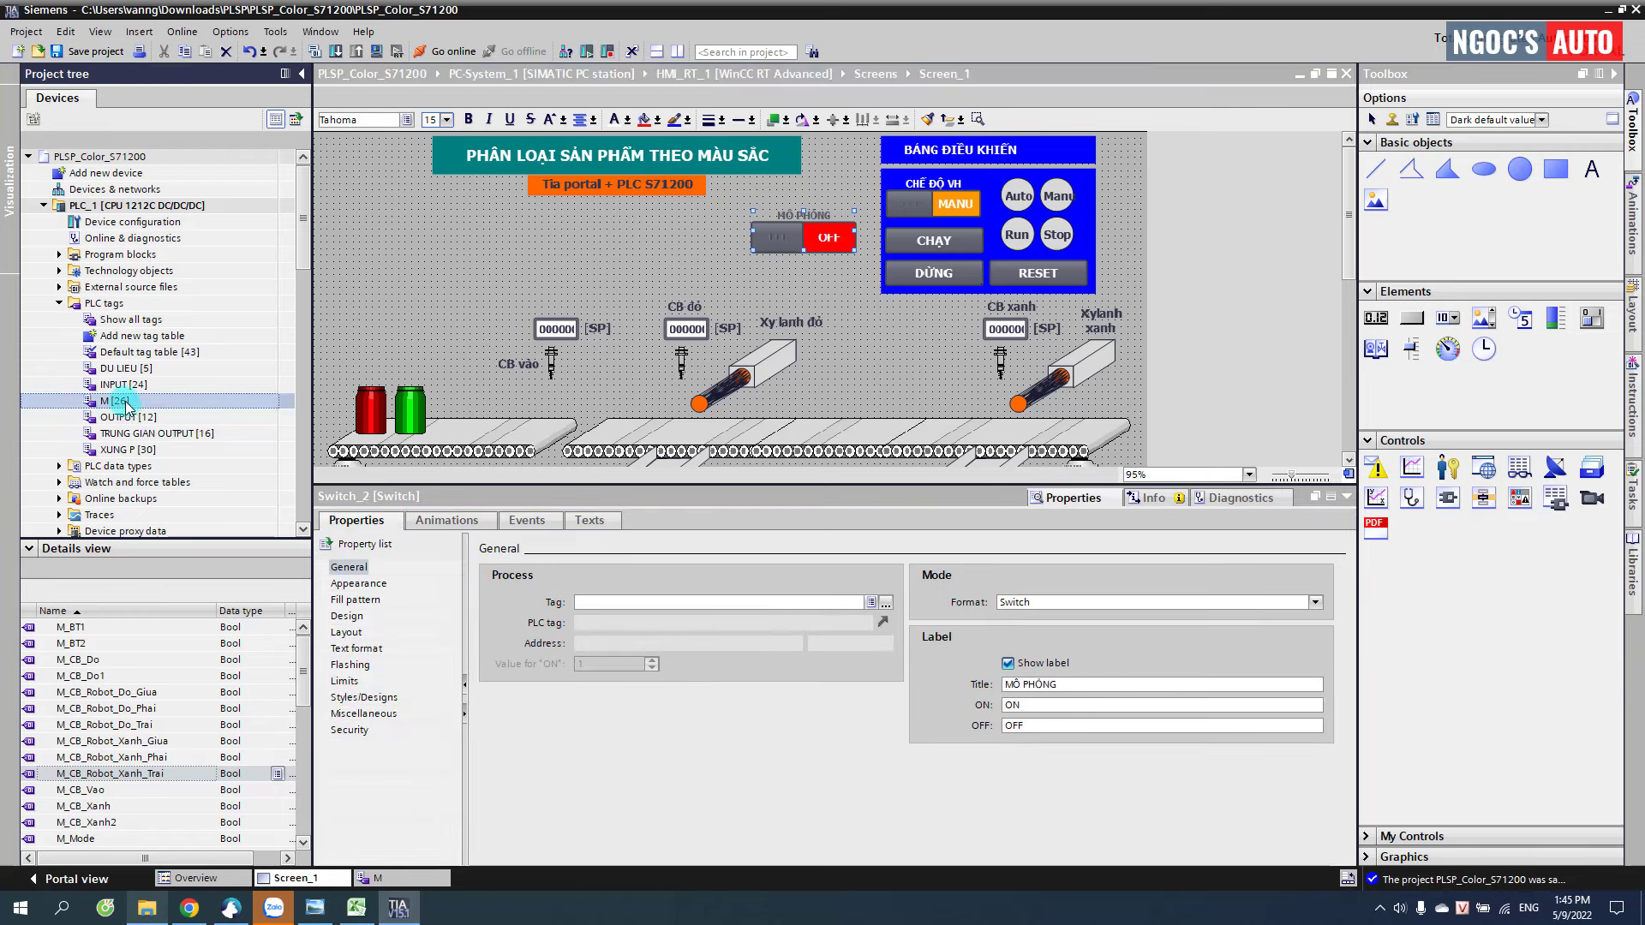
left_click(94, 789)
scroll(94, 789, "down", 4)
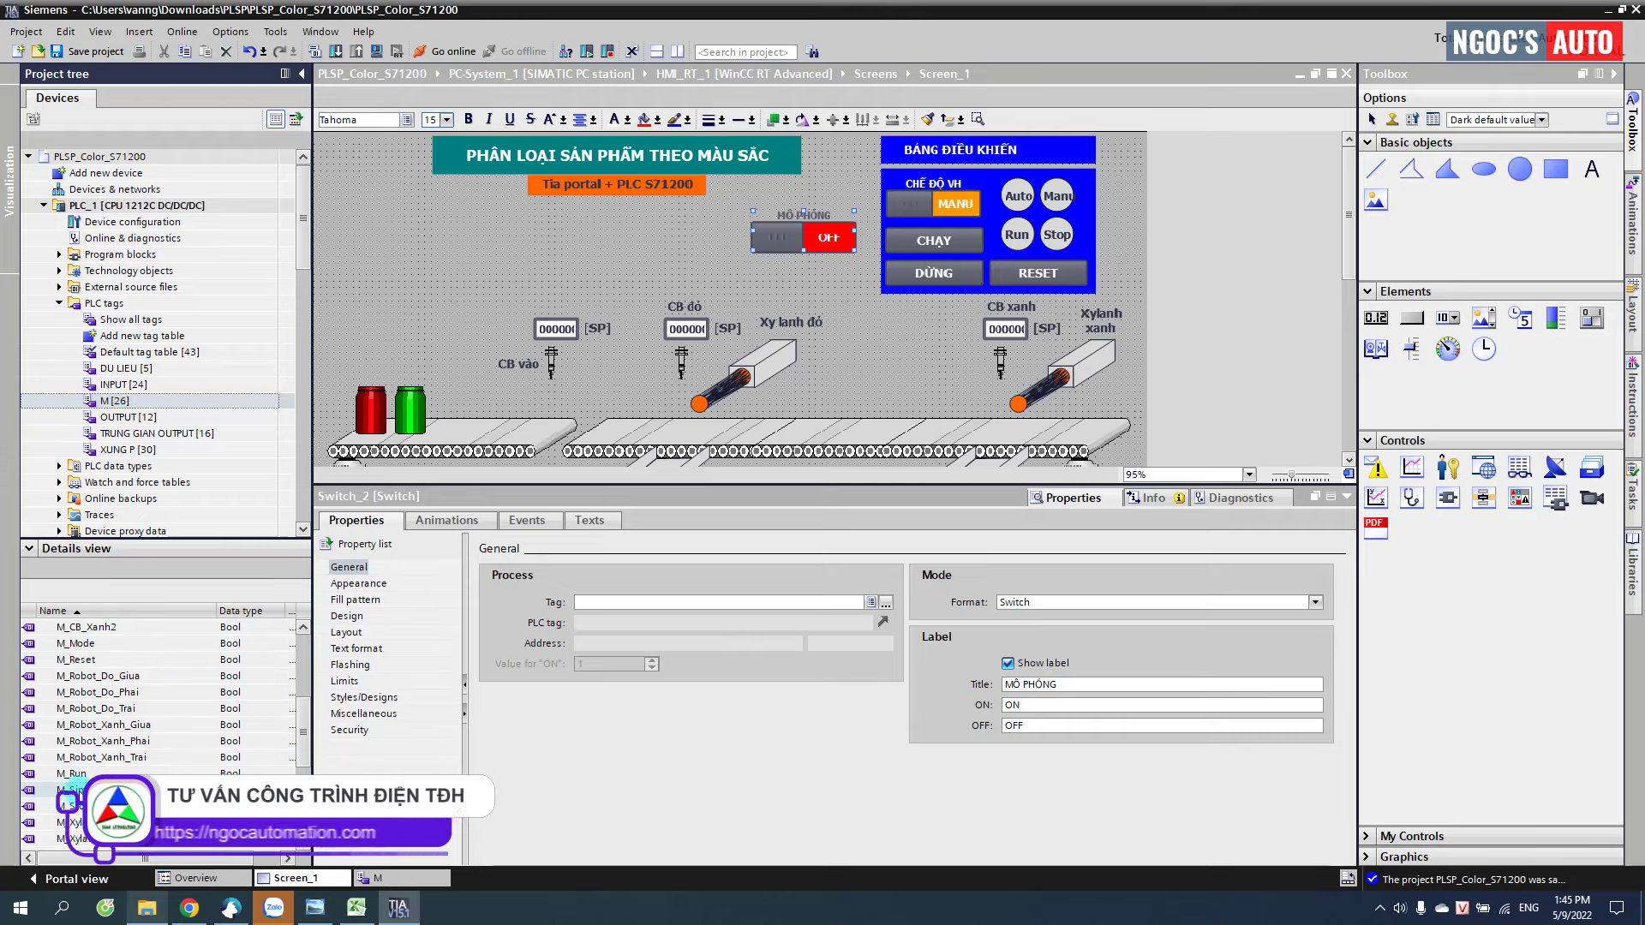
left_click_drag(66, 801, 578, 610)
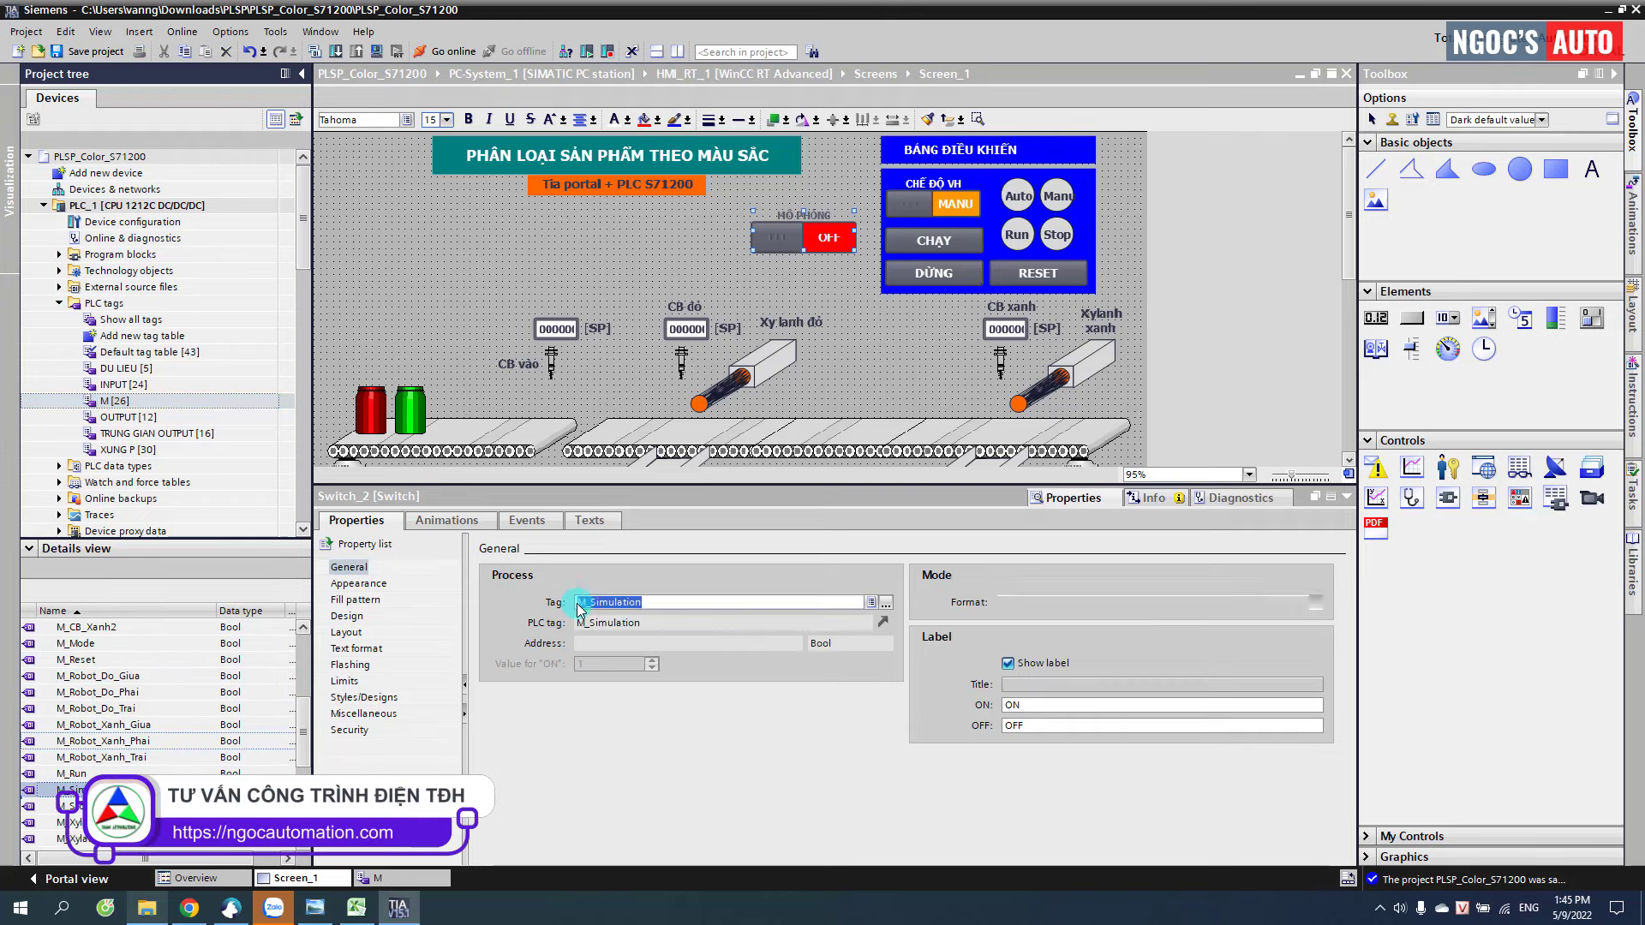
- Add a SetBit function to the MÔ PHỎNG switch's Switch ON event and a ResetBit function to its Switch OFF event
left_click(527, 520)
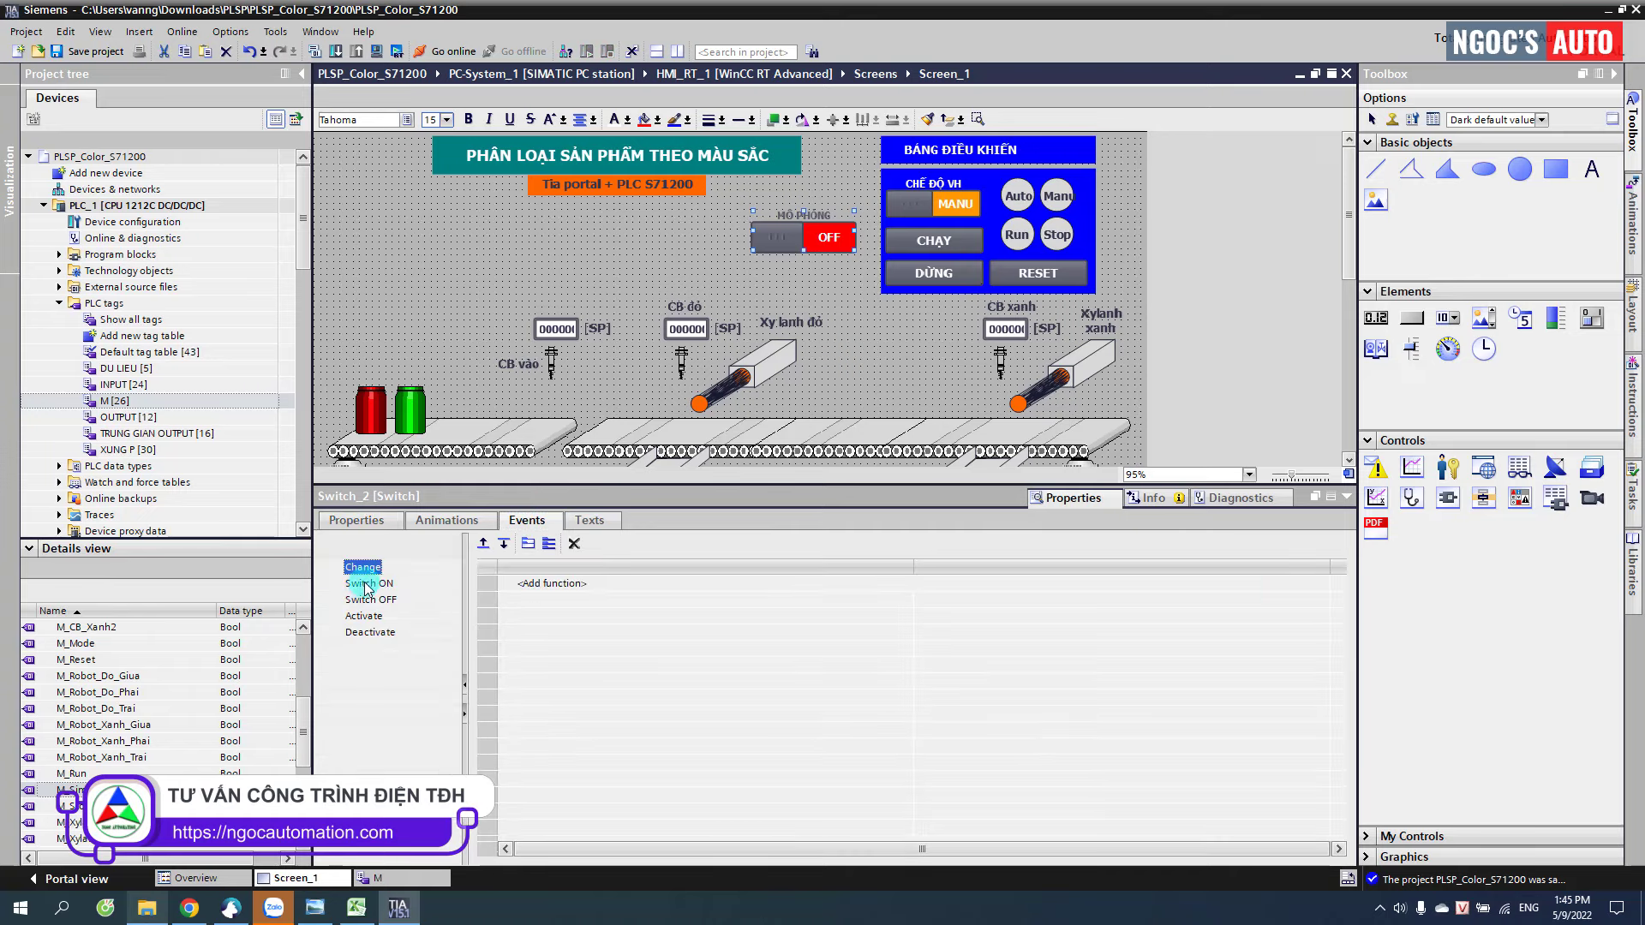
left_click(561, 586)
type("SET")
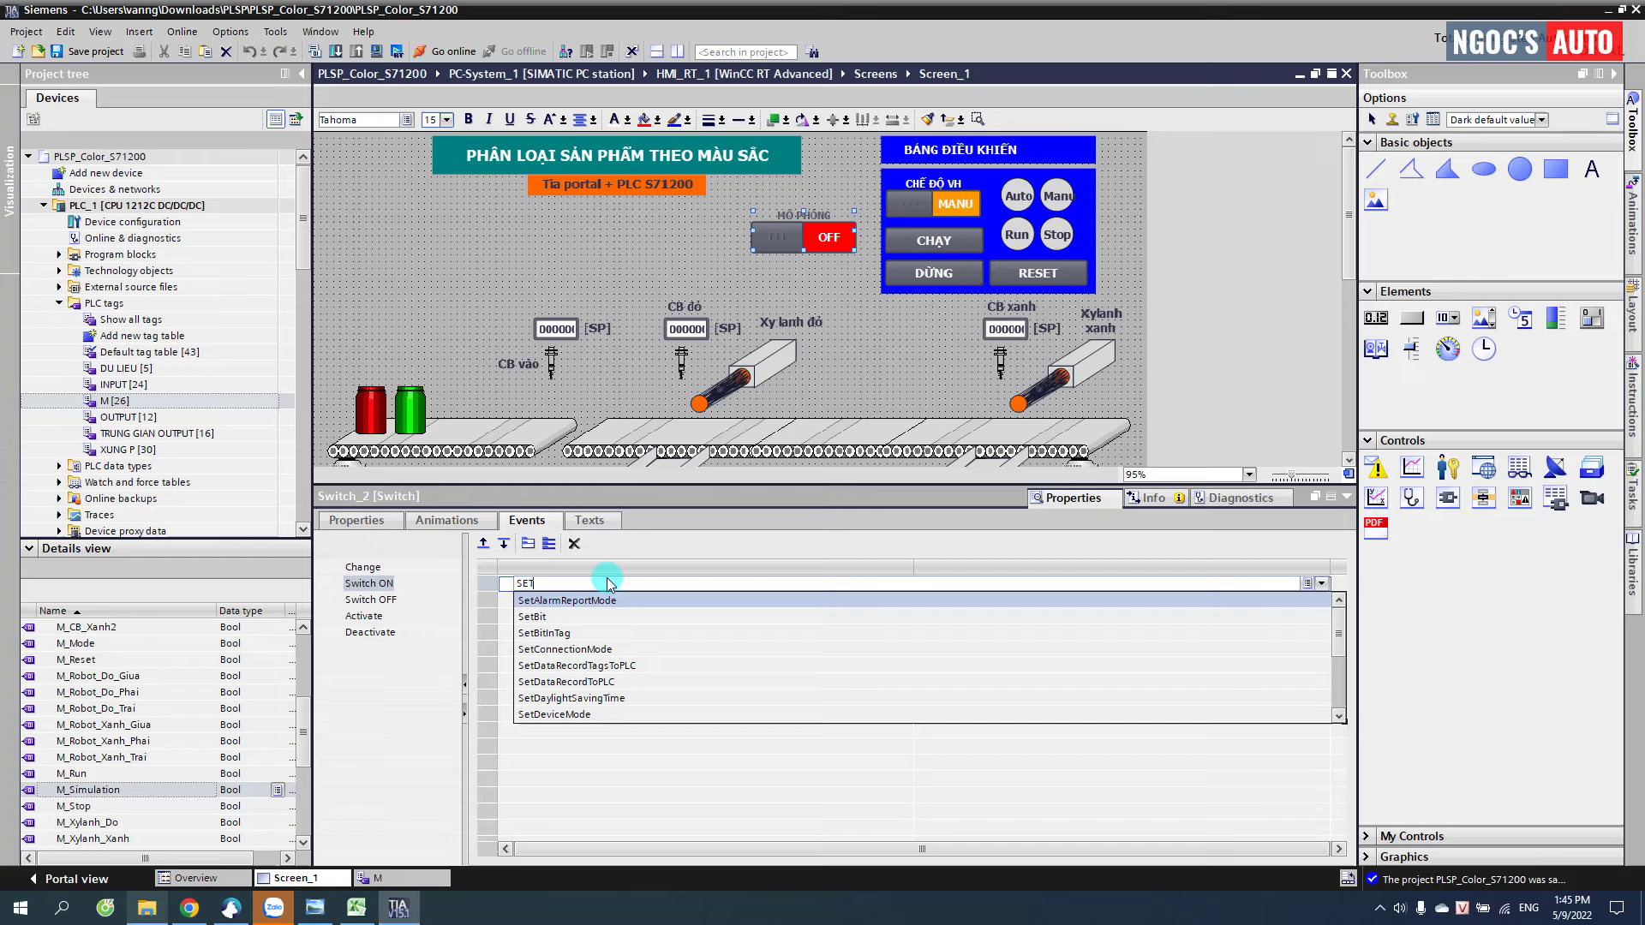
key("Down")
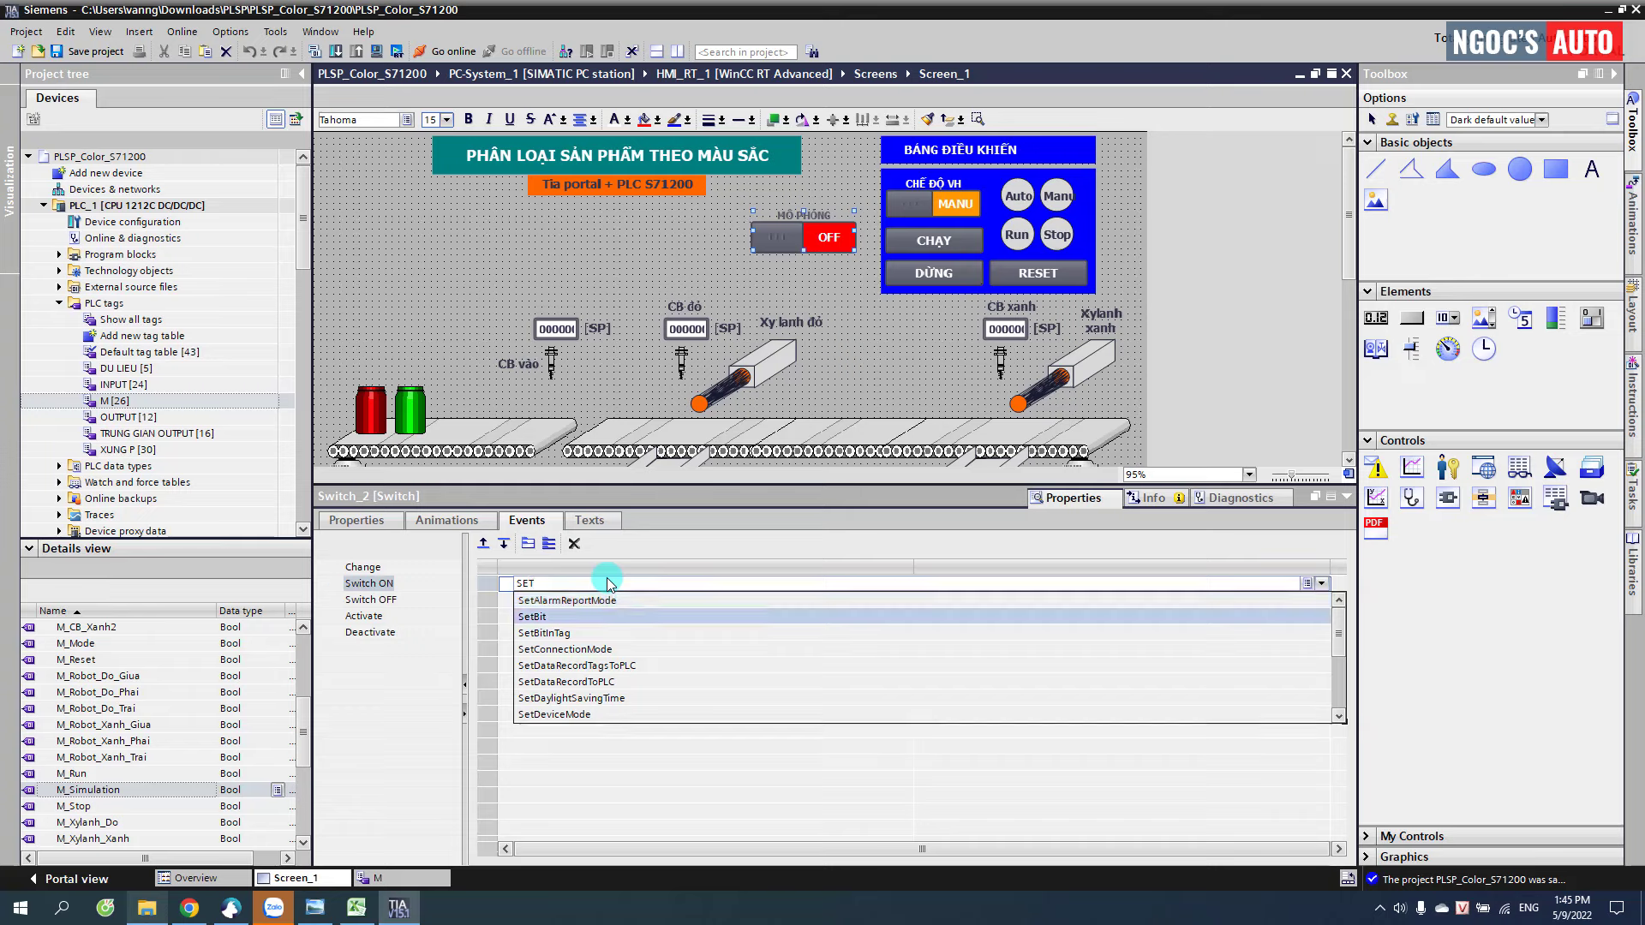
key("Return")
left_click(374, 602)
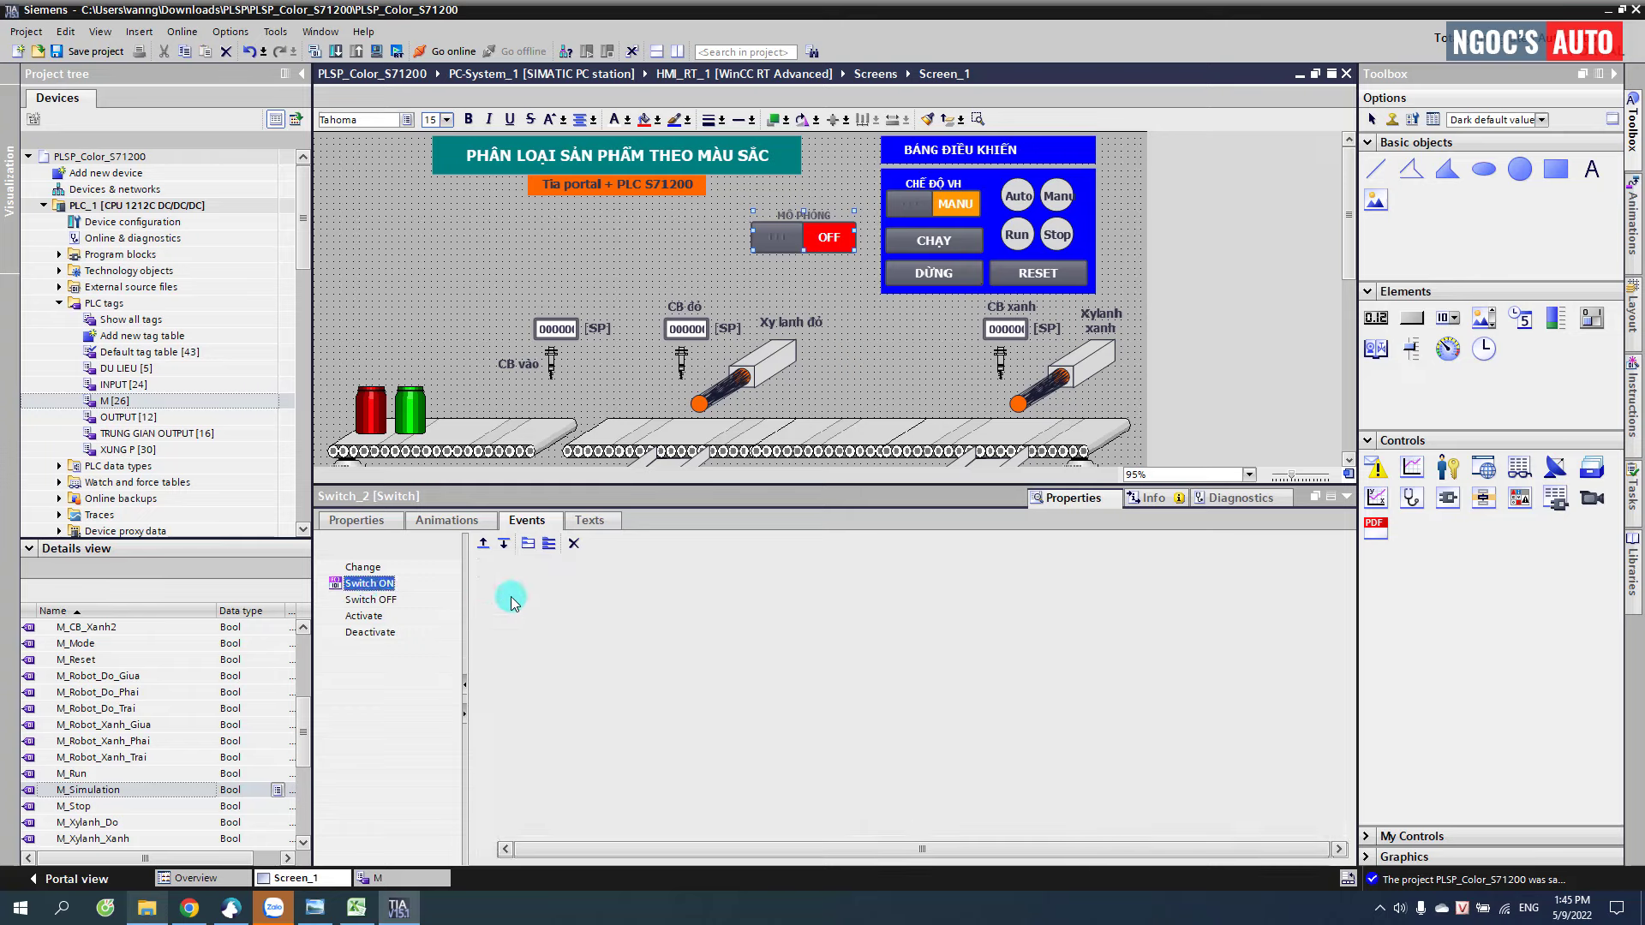
left_click(542, 584)
type("RESET")
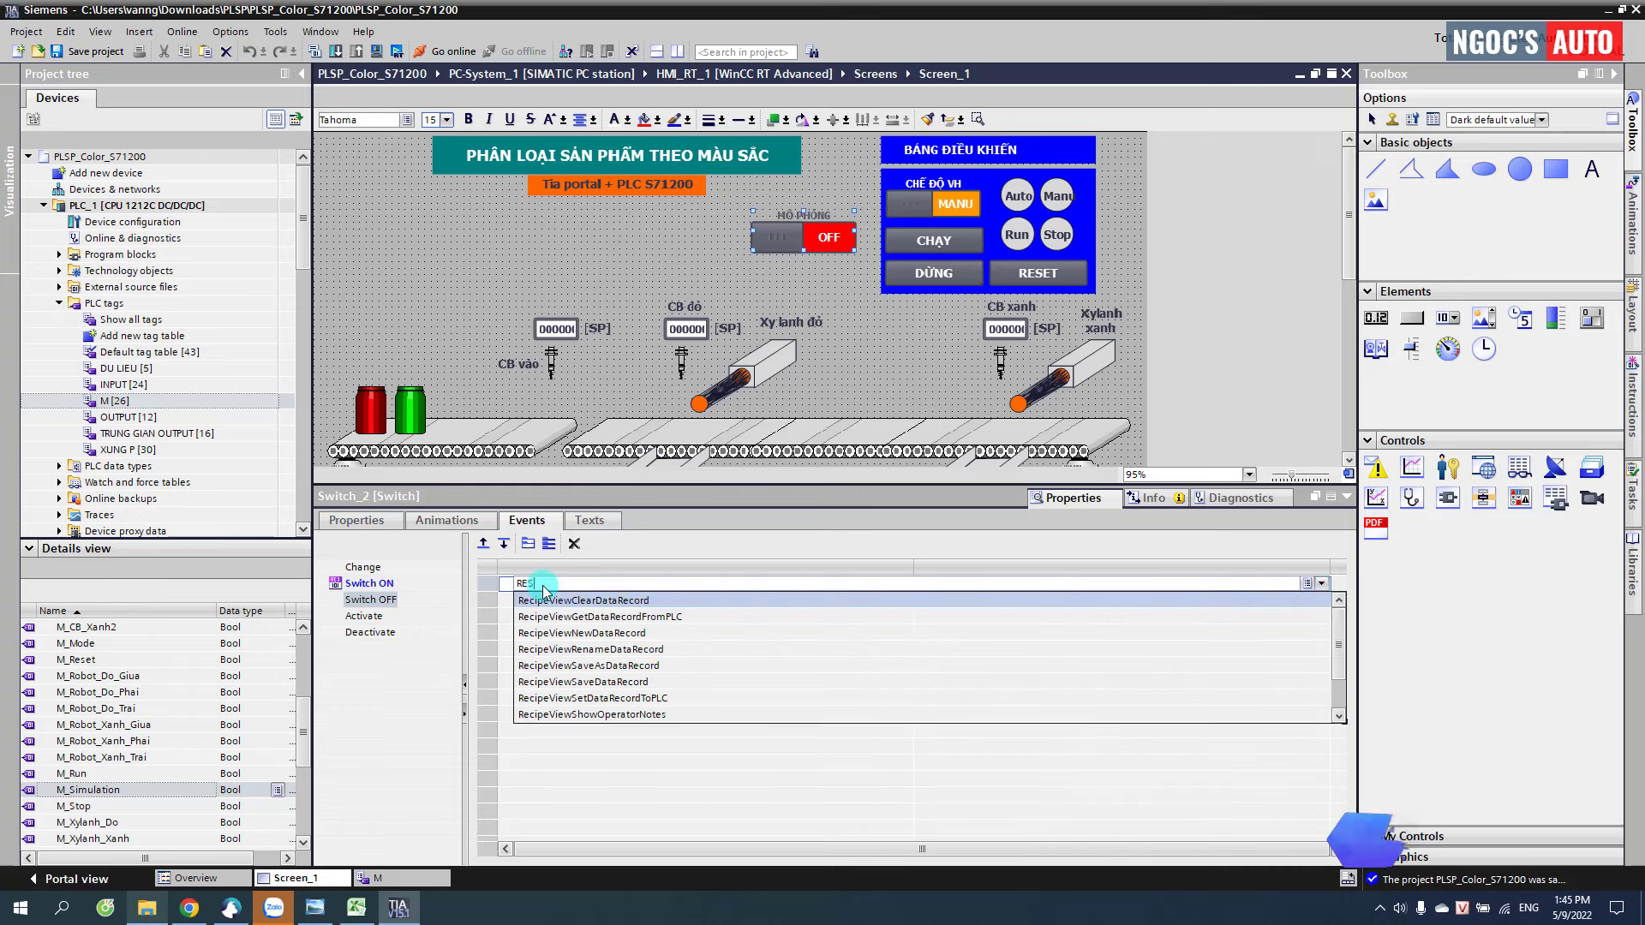
key("Return")
- Assign the tag M_Simulation to the MÔ PHỎNG switch's ResetBit and SetBit functions
left_click_drag(145, 789, 1040, 602)
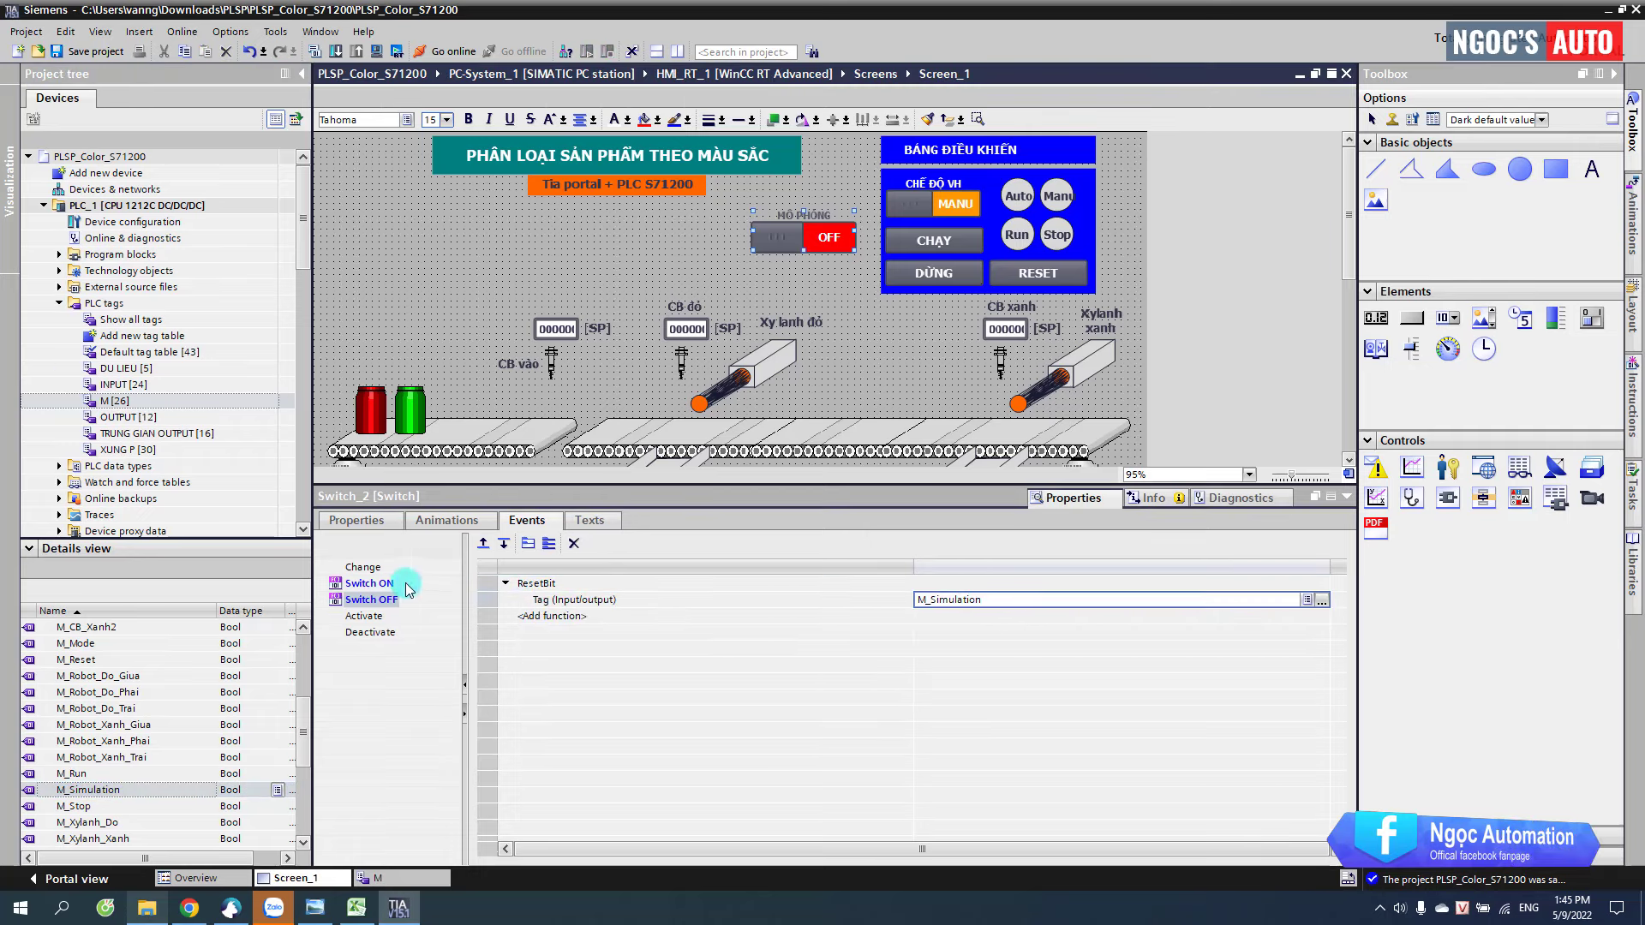
left_click(366, 585)
left_click_drag(102, 789, 933, 604)
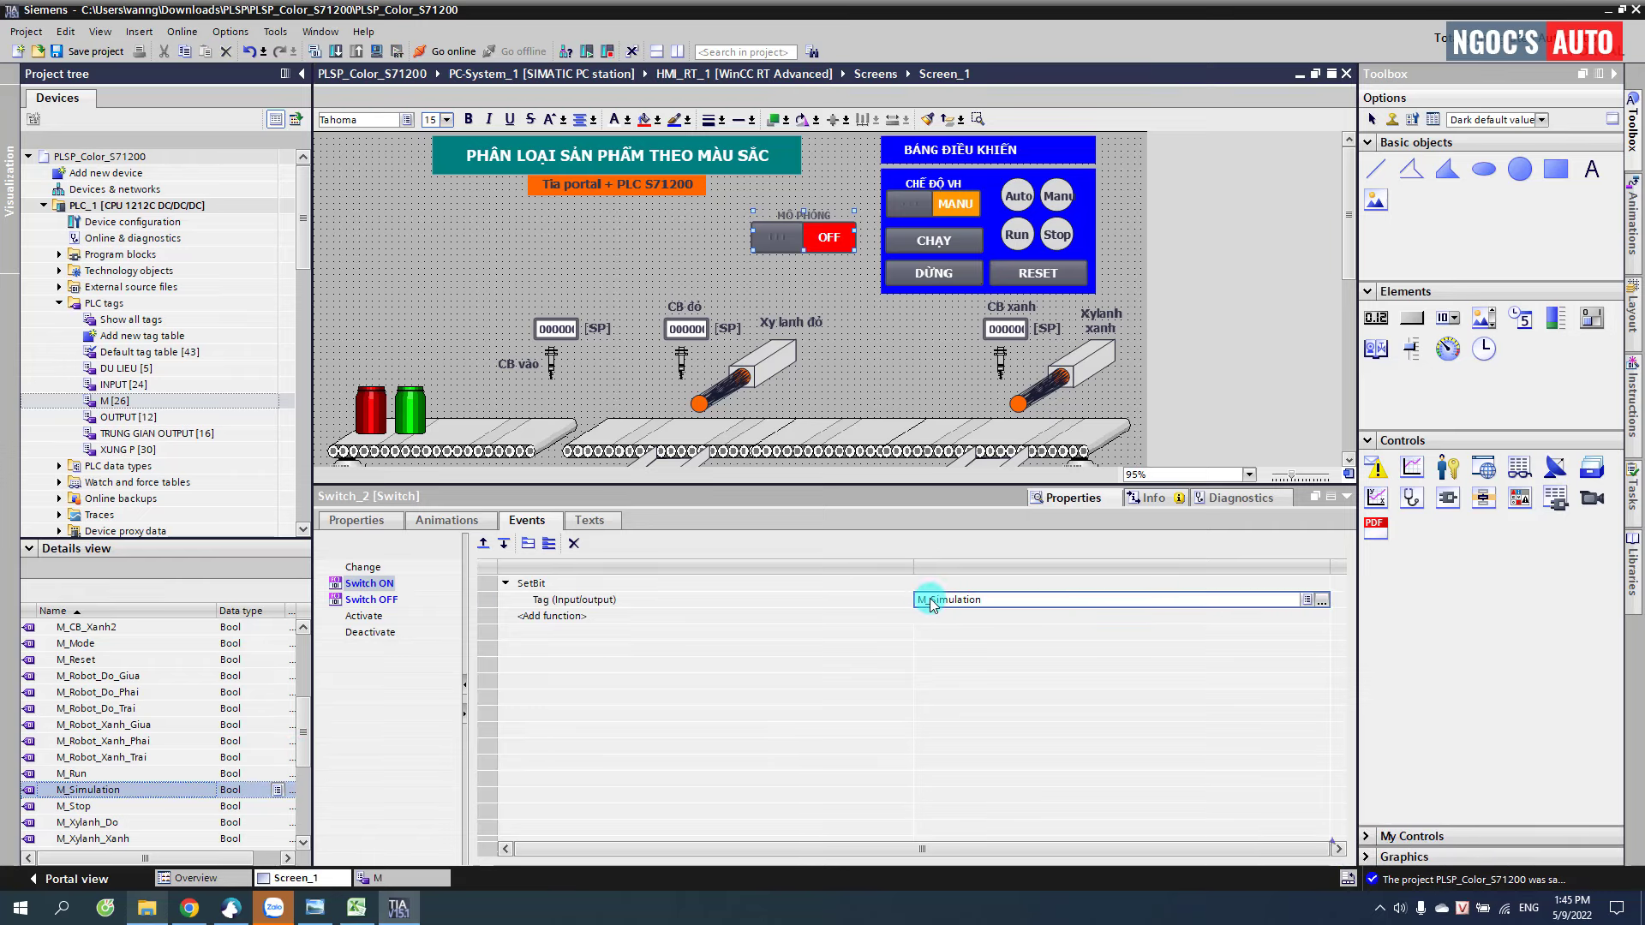
- Add a SetBit function to the Switch ON event of the CHẾ ĐỘ VH mode switch
left_click(972, 214)
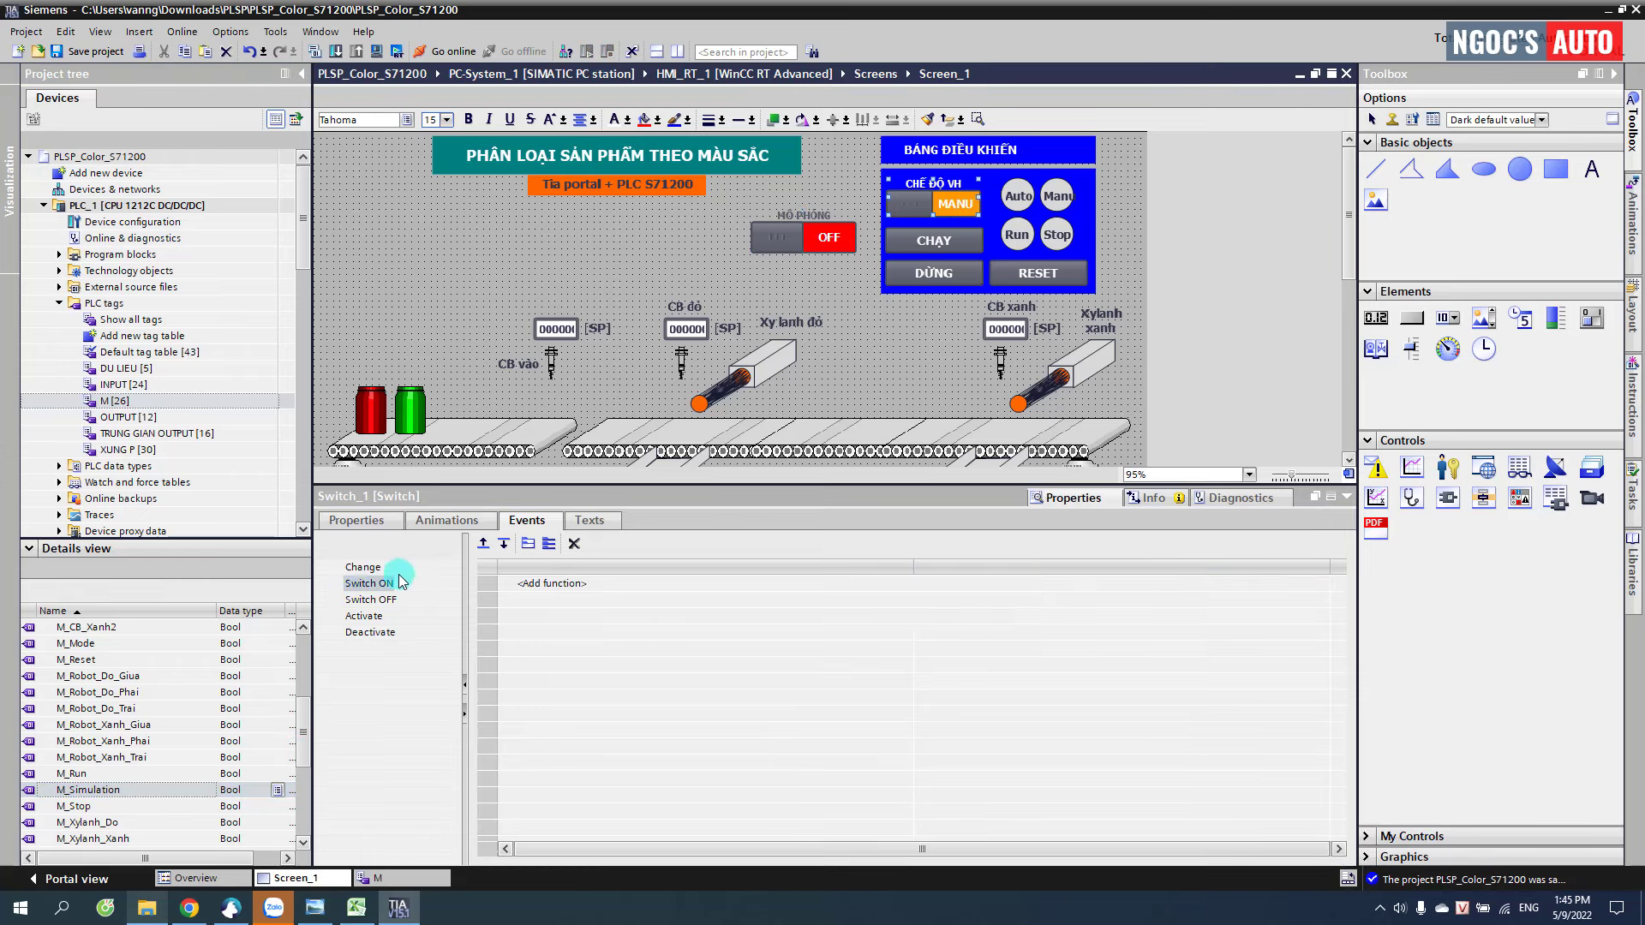
left_click(573, 585)
type("SET")
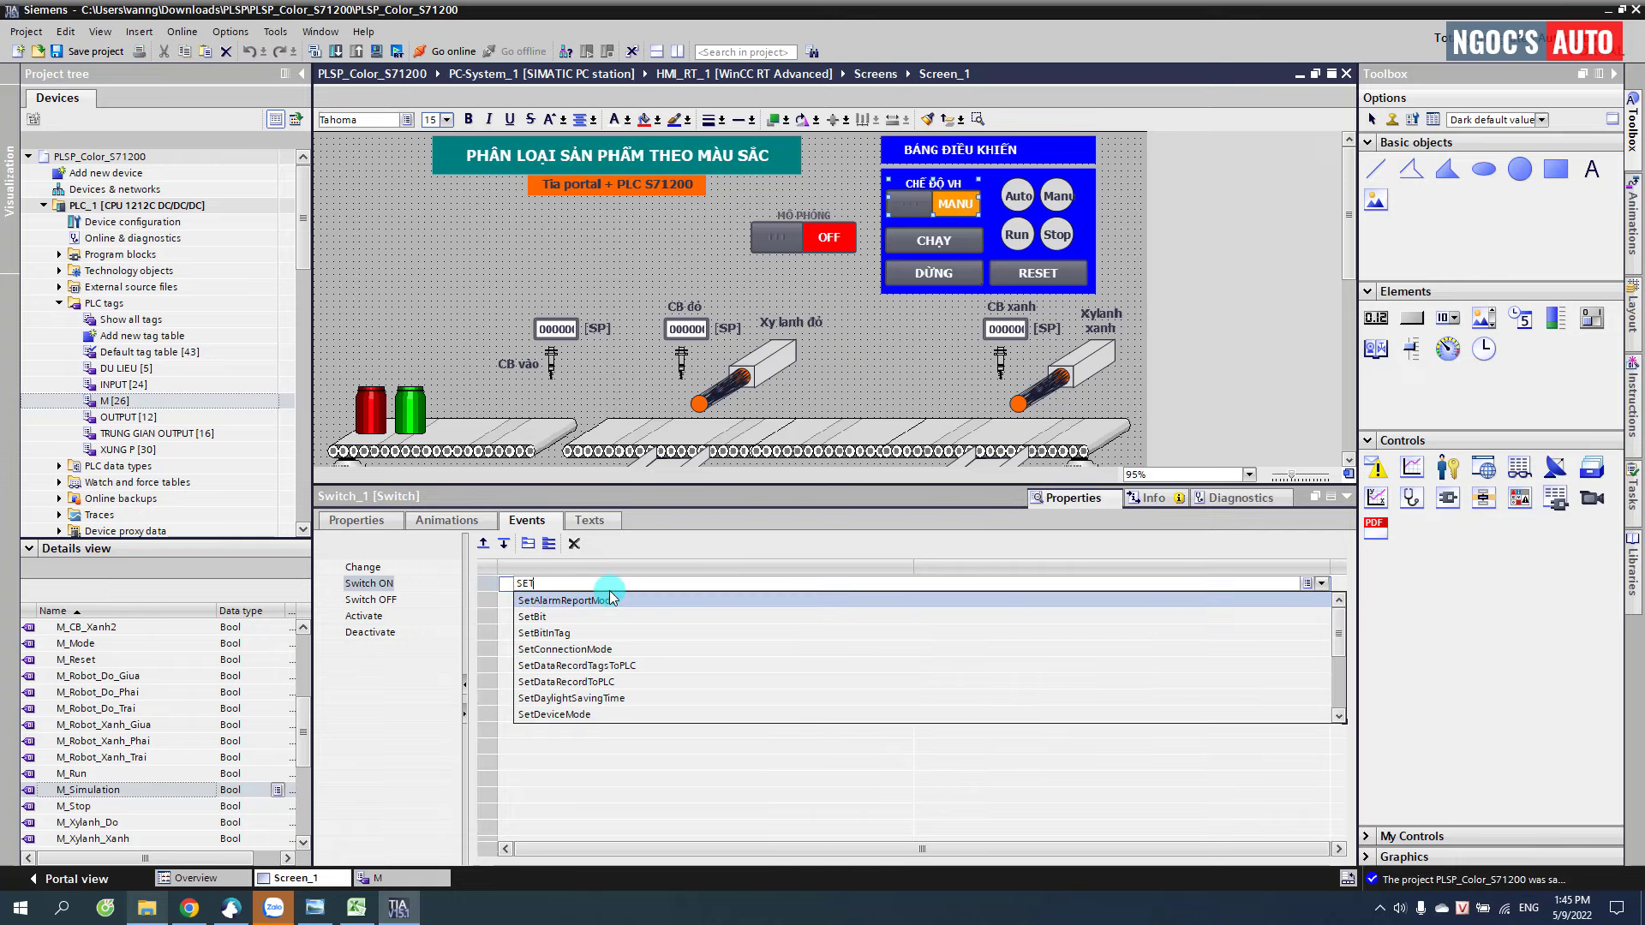
left_click(532, 616)
- Add a ResetBit function with the tag M_Mode to the Switch OFF event of the CHẾ ĐỘ VH switch
left_click(370, 599)
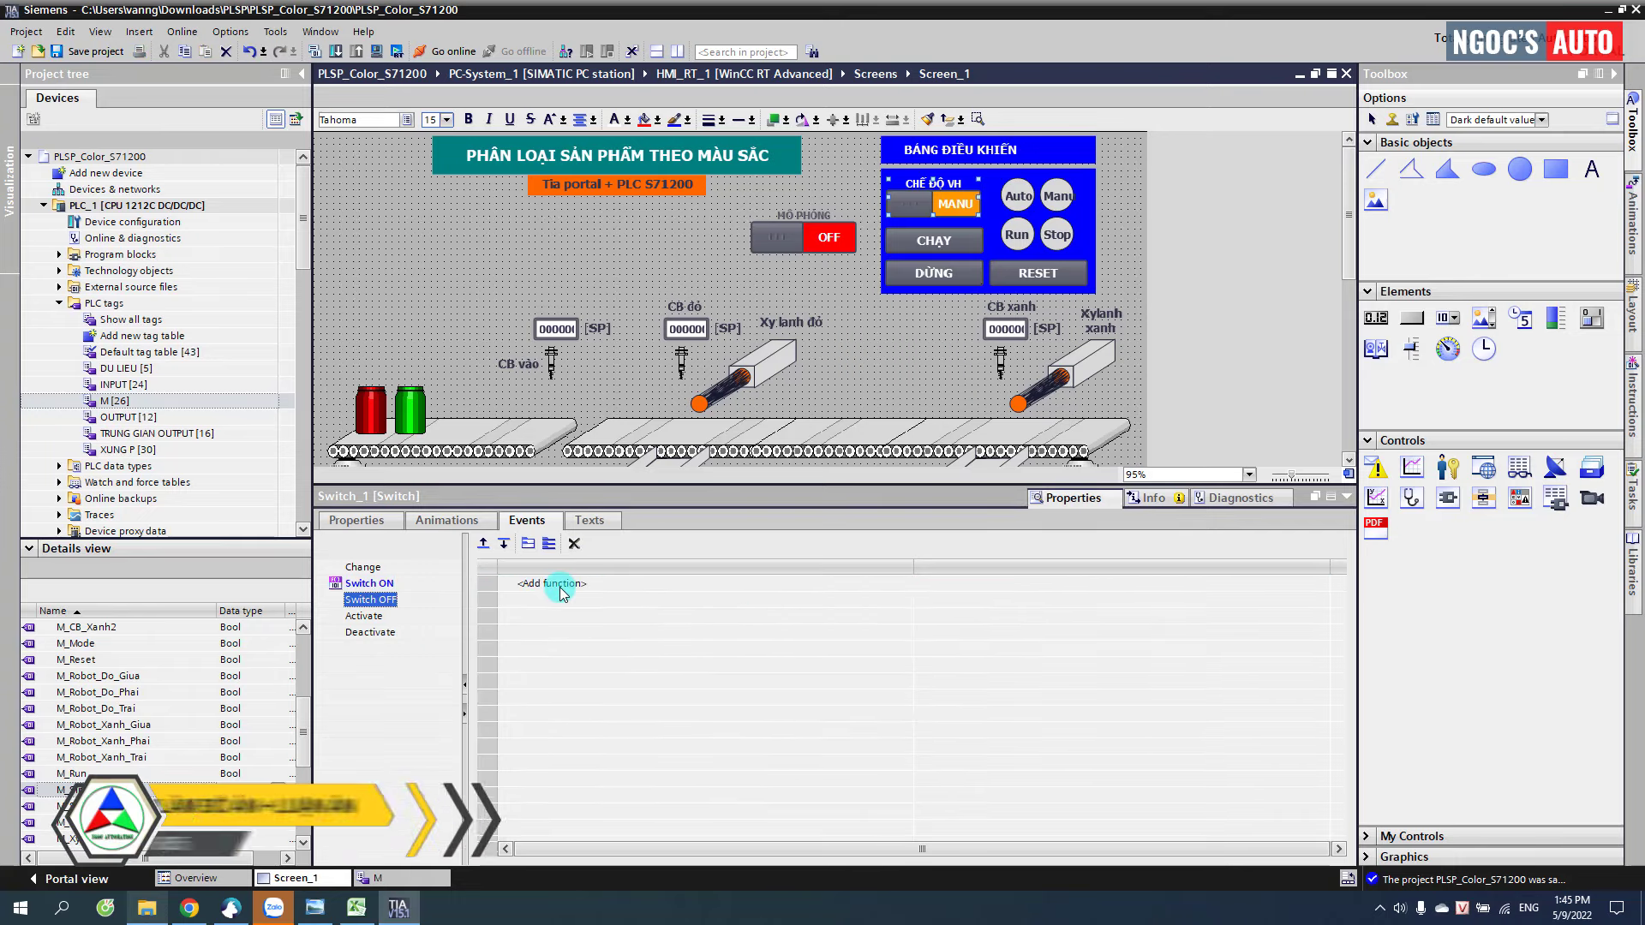
left_click(560, 589)
type("RES")
key("Return")
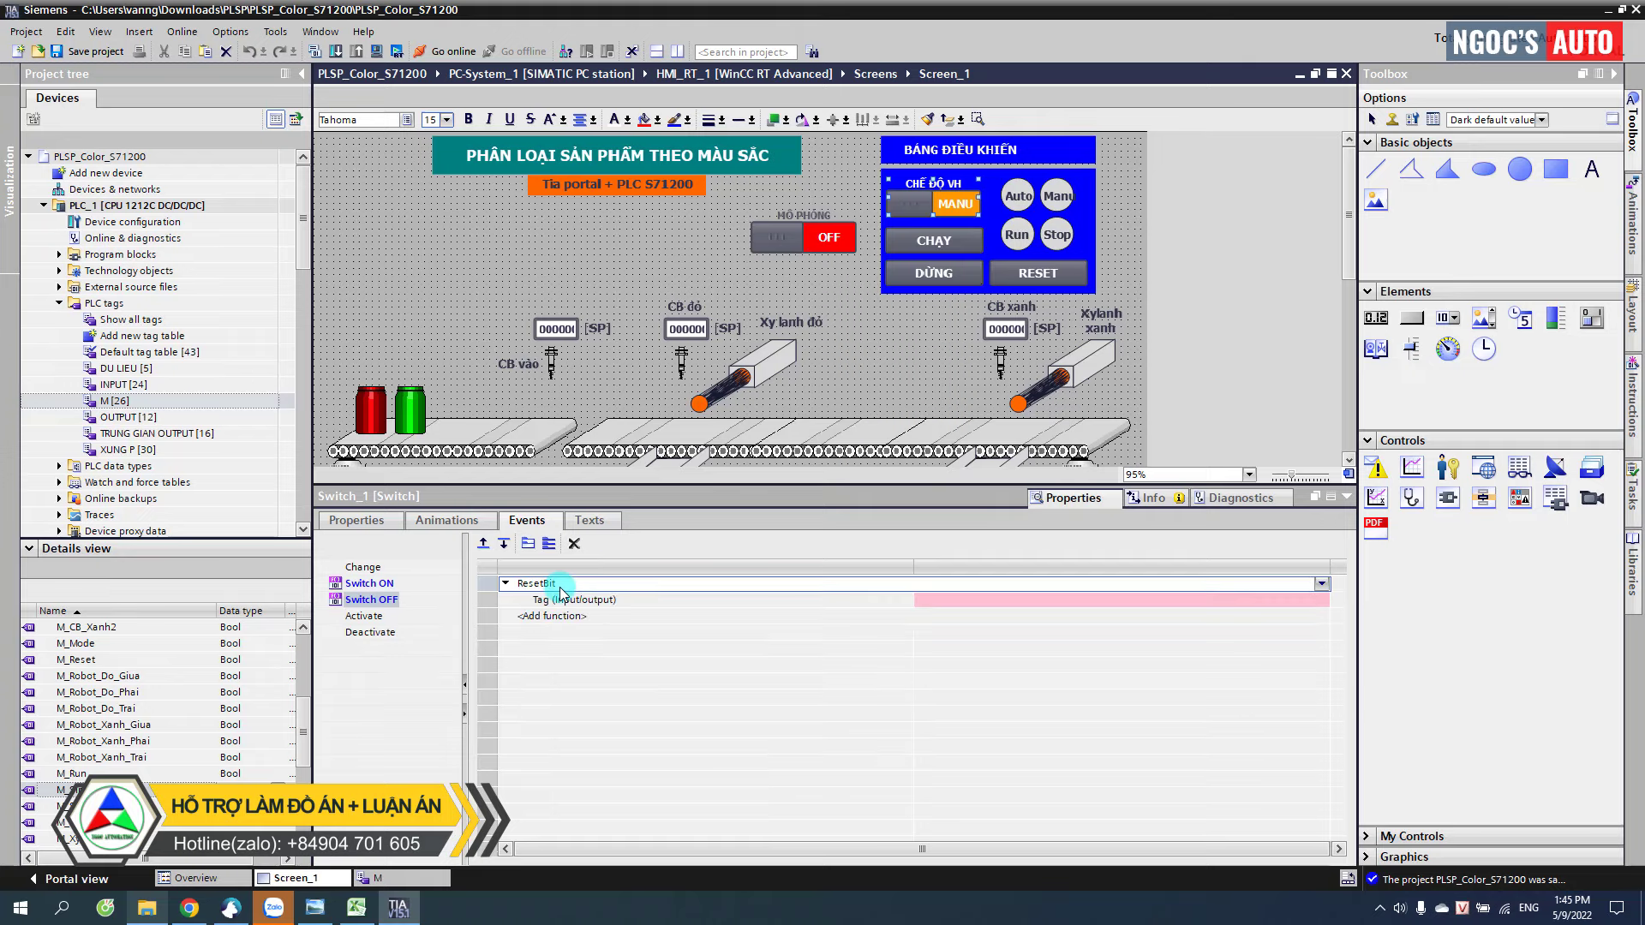
left_click(61, 645)
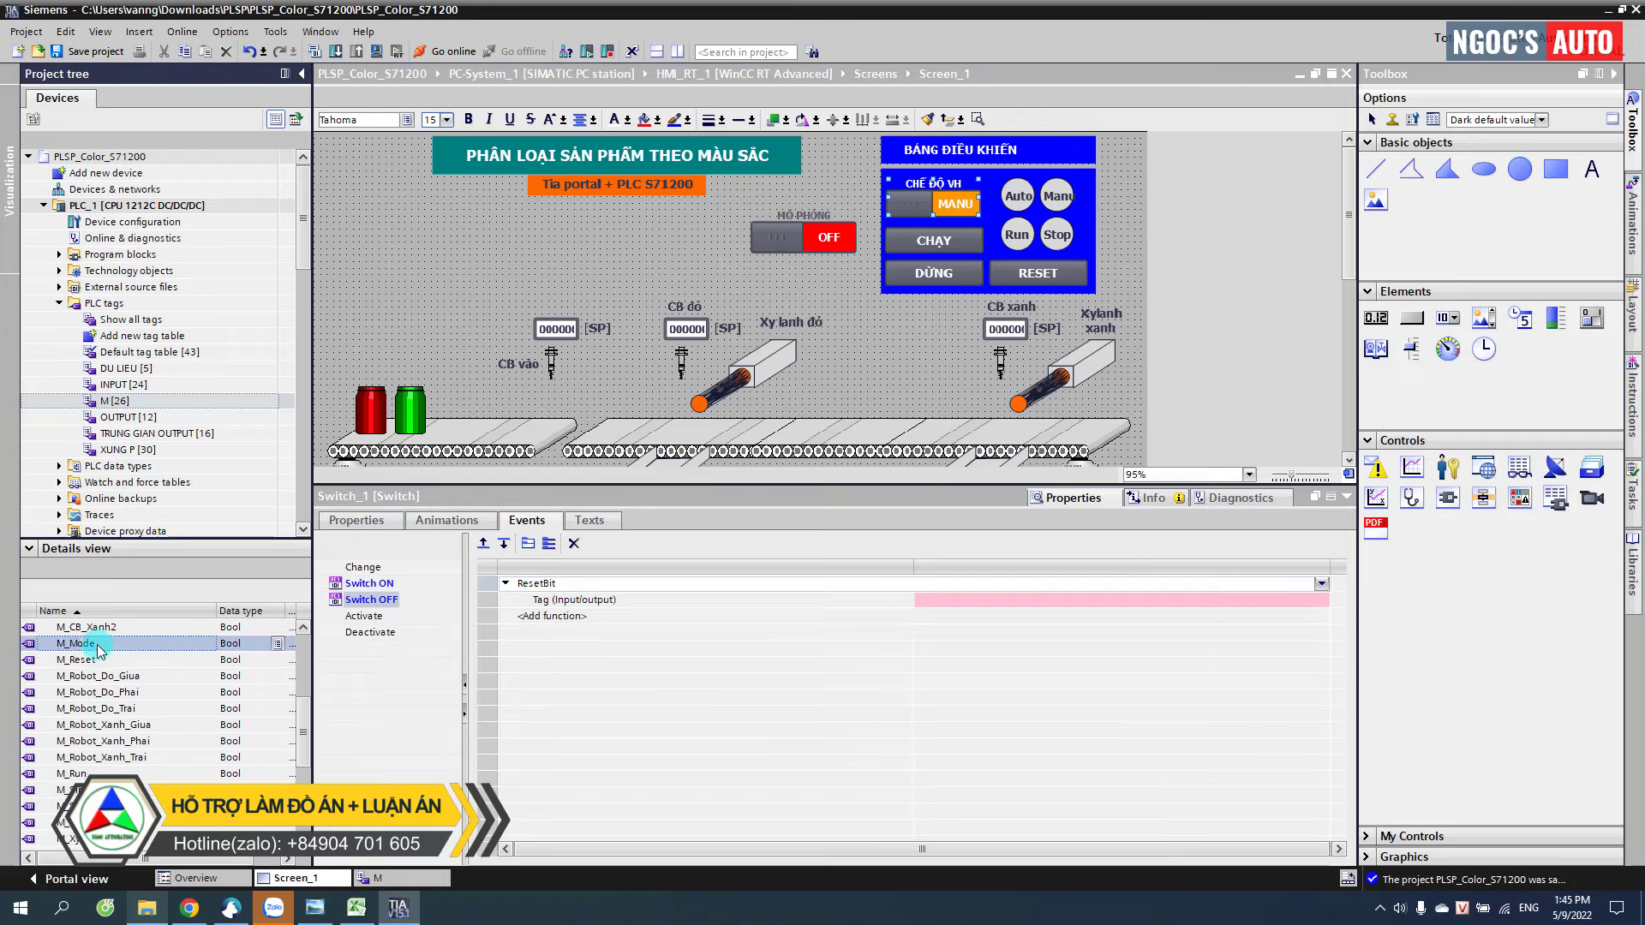
left_click_drag(62, 647, 949, 600)
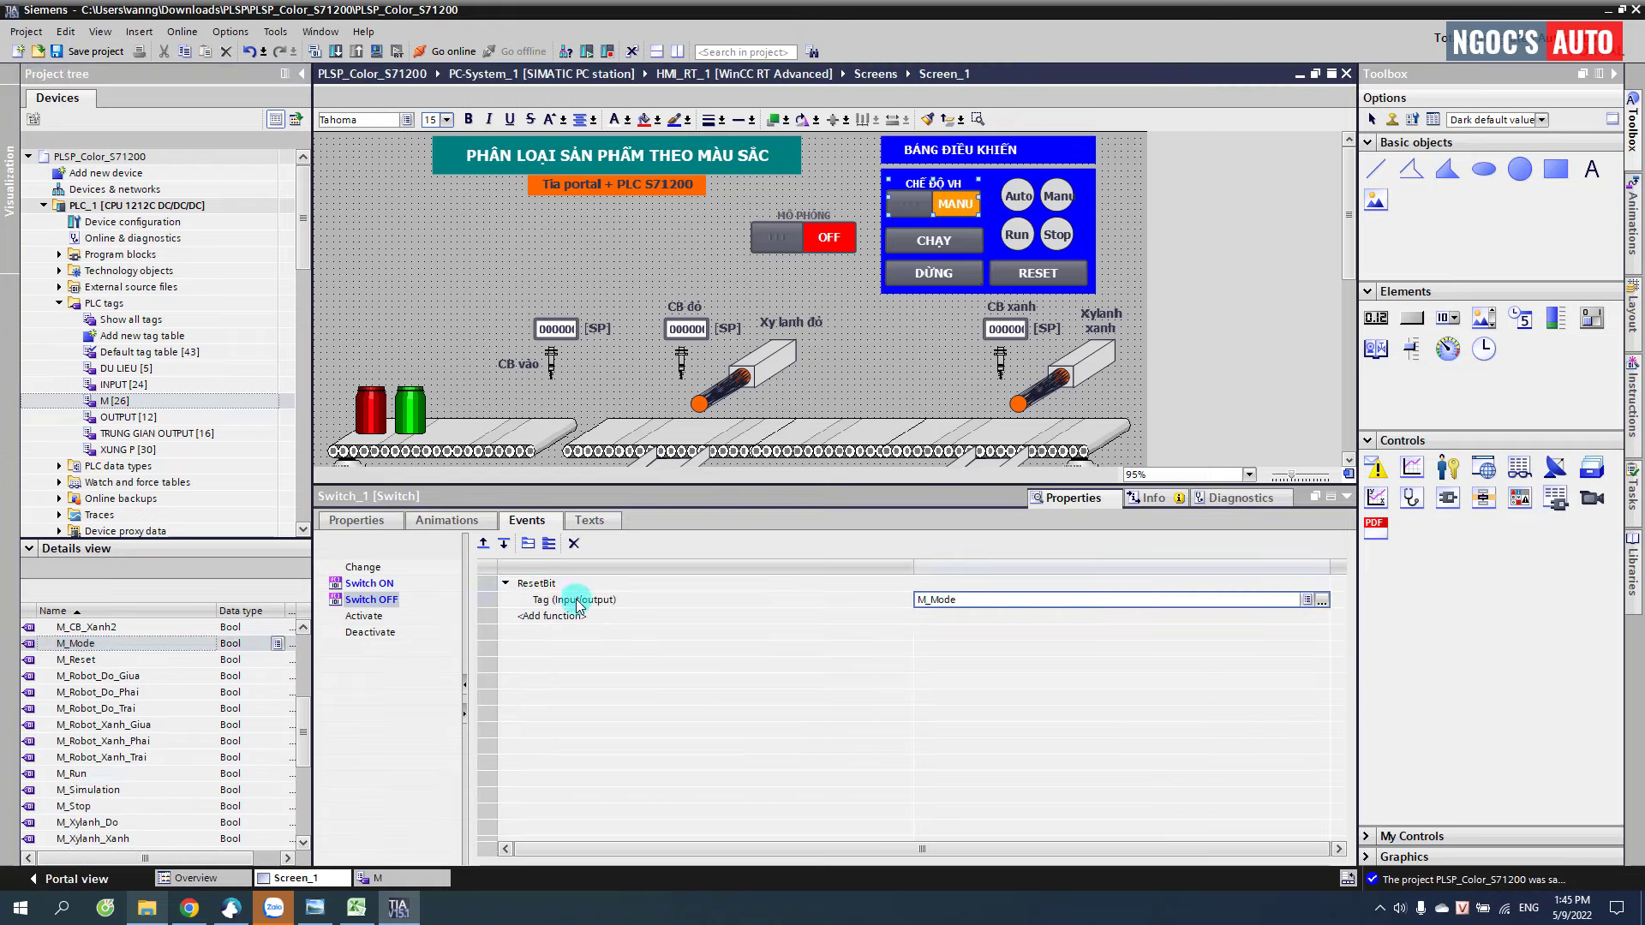
- Assign the tag M_Mode to the CHẾ ĐỘ VH switch's SetBit function and to its process tag
left_click(384, 583)
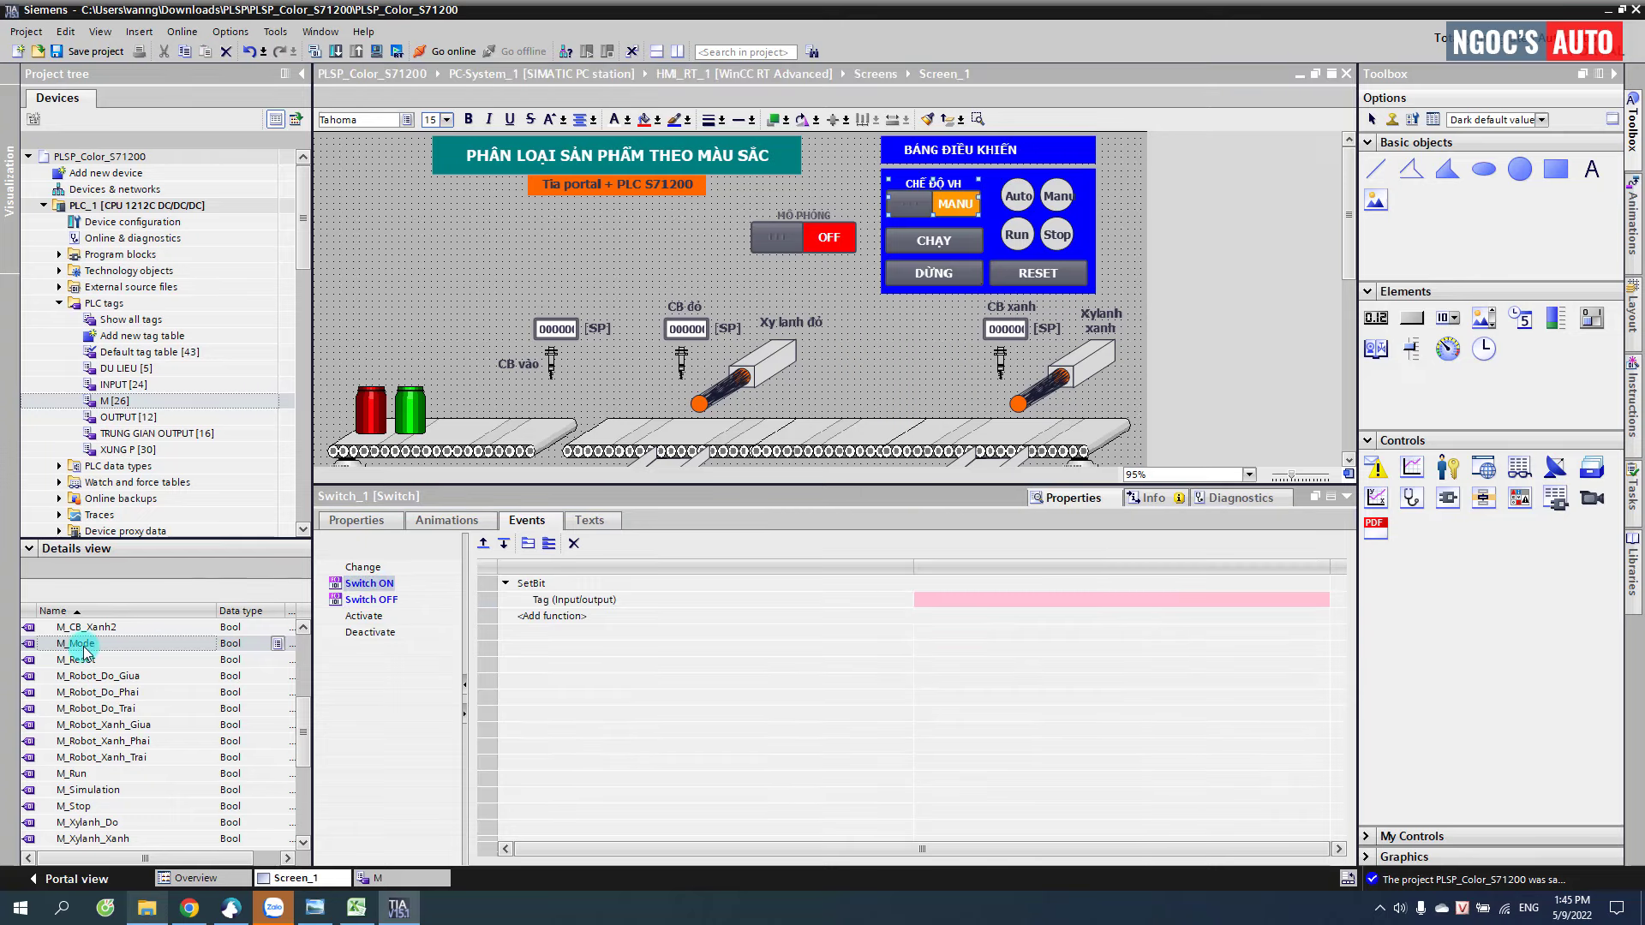
left_click_drag(86, 644, 960, 602)
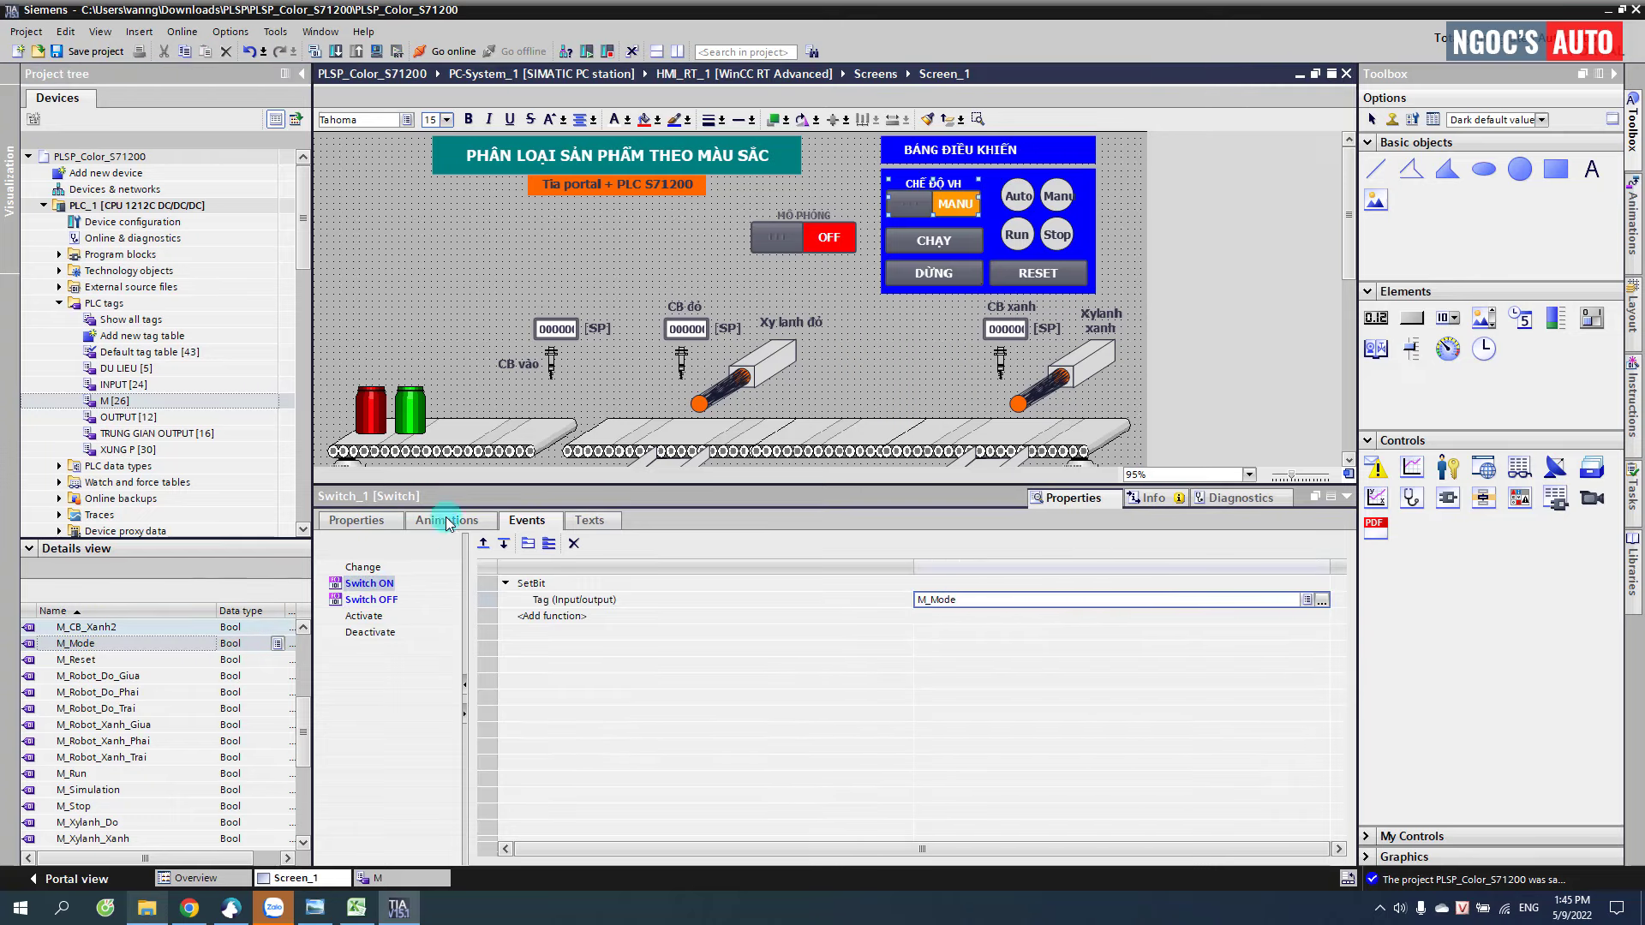
left_click(348, 522)
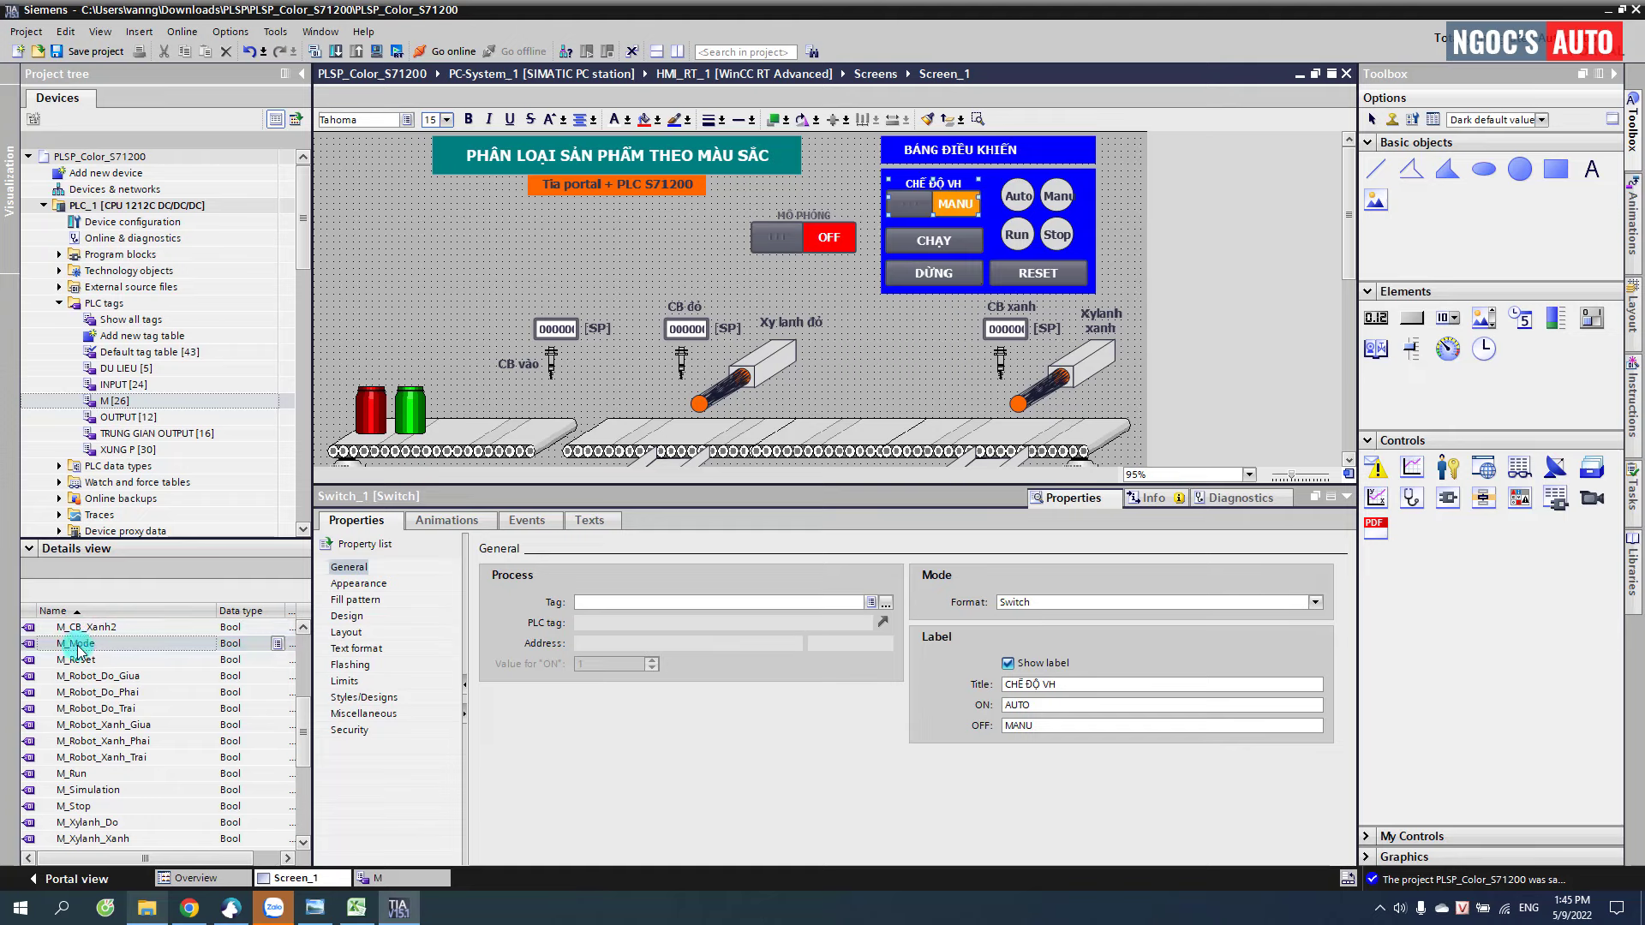
left_click_drag(79, 649, 631, 603)
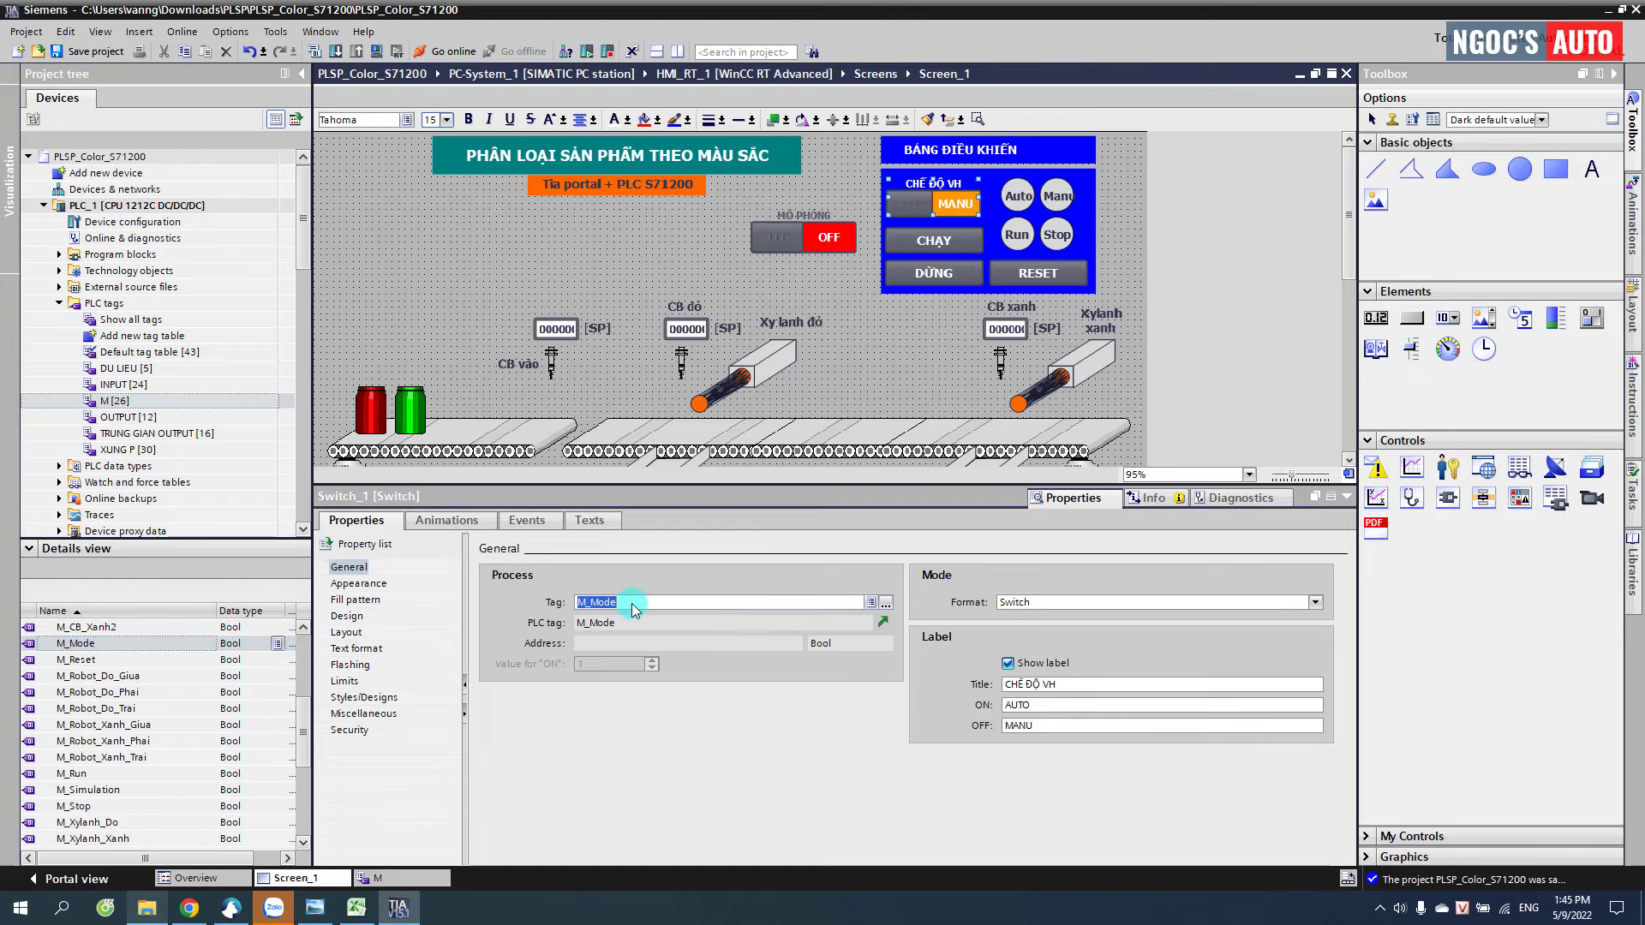
- Add a SetBit function to the Press event of the CHẠY, DỪNG and RESET buttons together
left_click(934, 238)
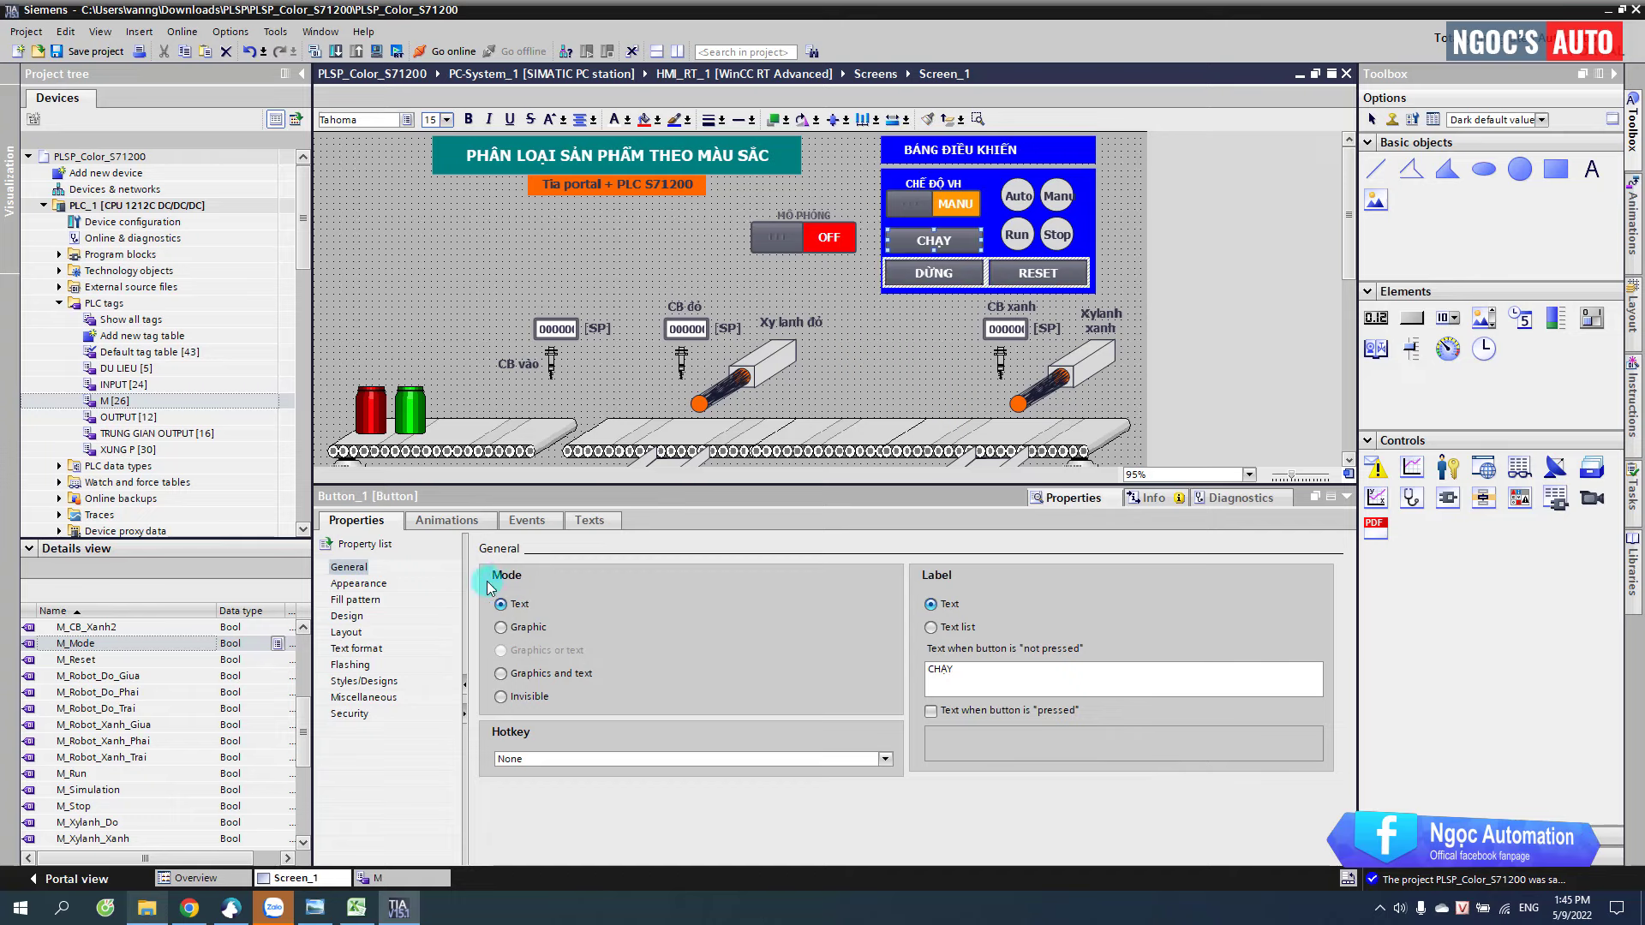
left_click(526, 520)
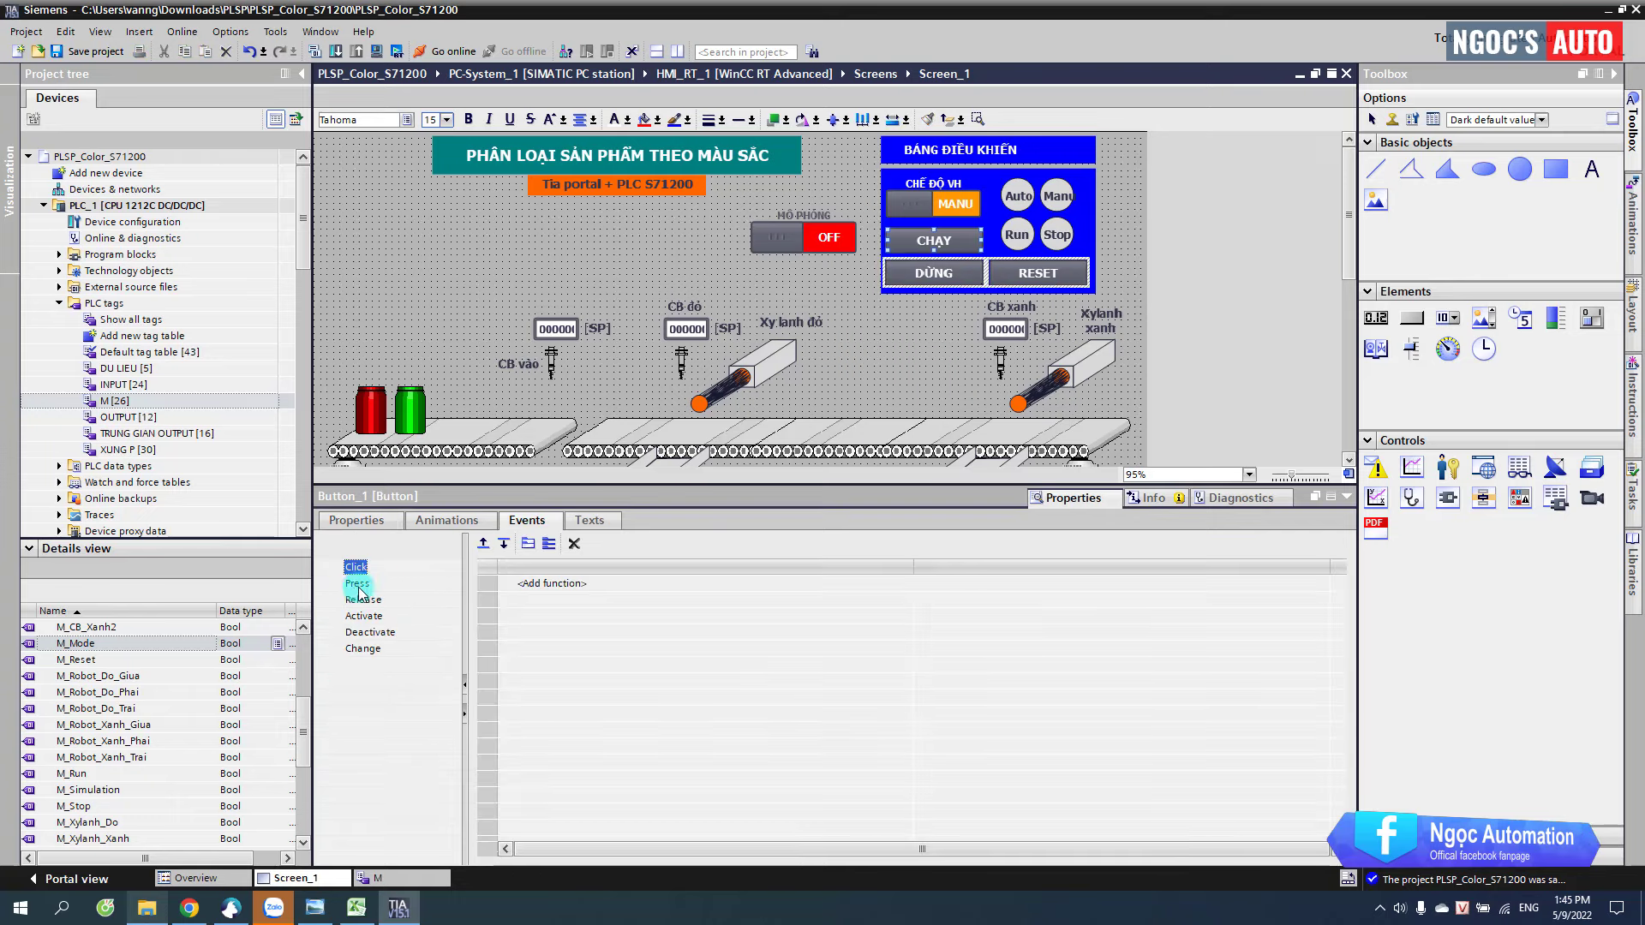
left_click(359, 586)
left_click(534, 584)
type("SE")
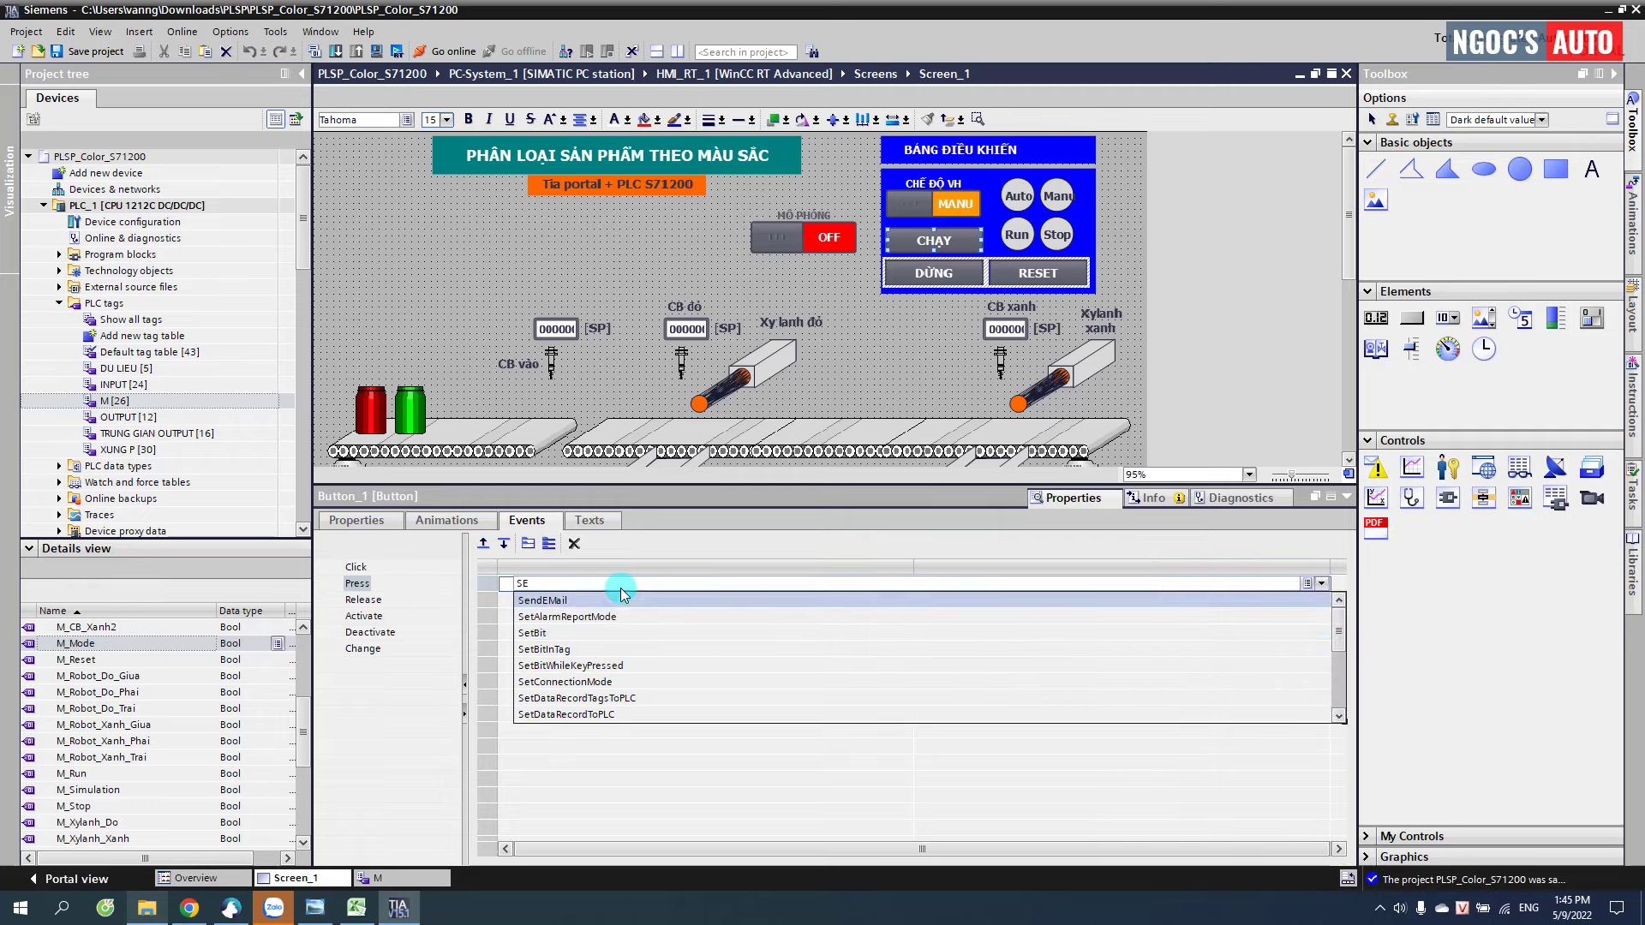
key("Down")
key("Down")
key("Return")
- Add a ResetBit function to the Release event of the three selected control buttons
left_click(367, 600)
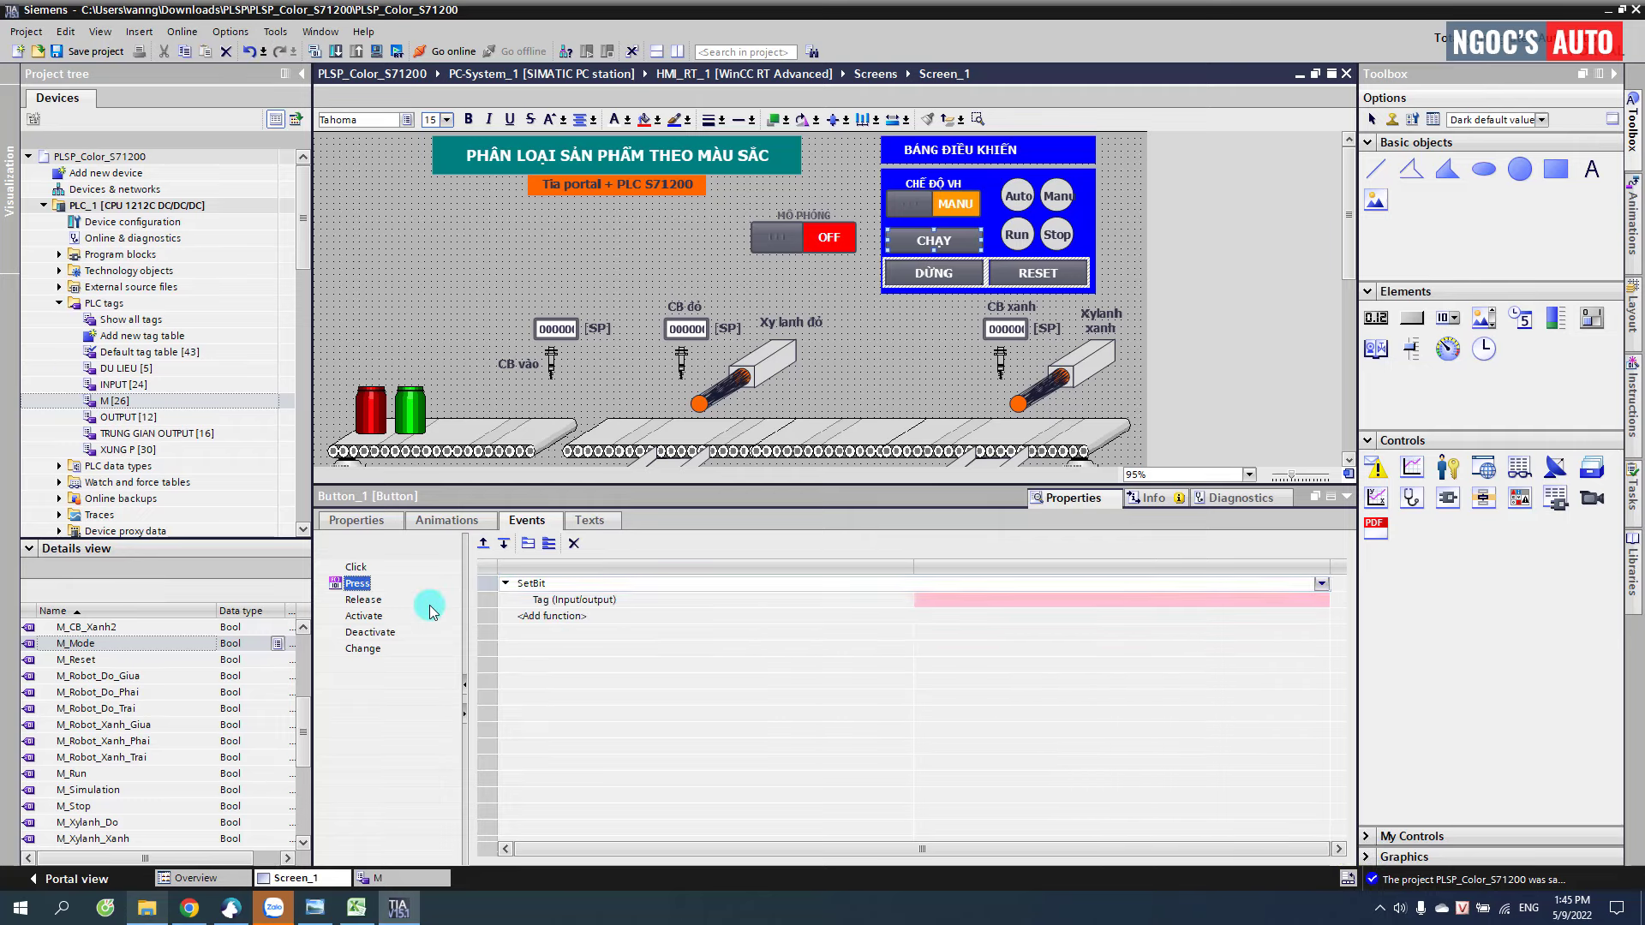
left_click(553, 585)
type("RES")
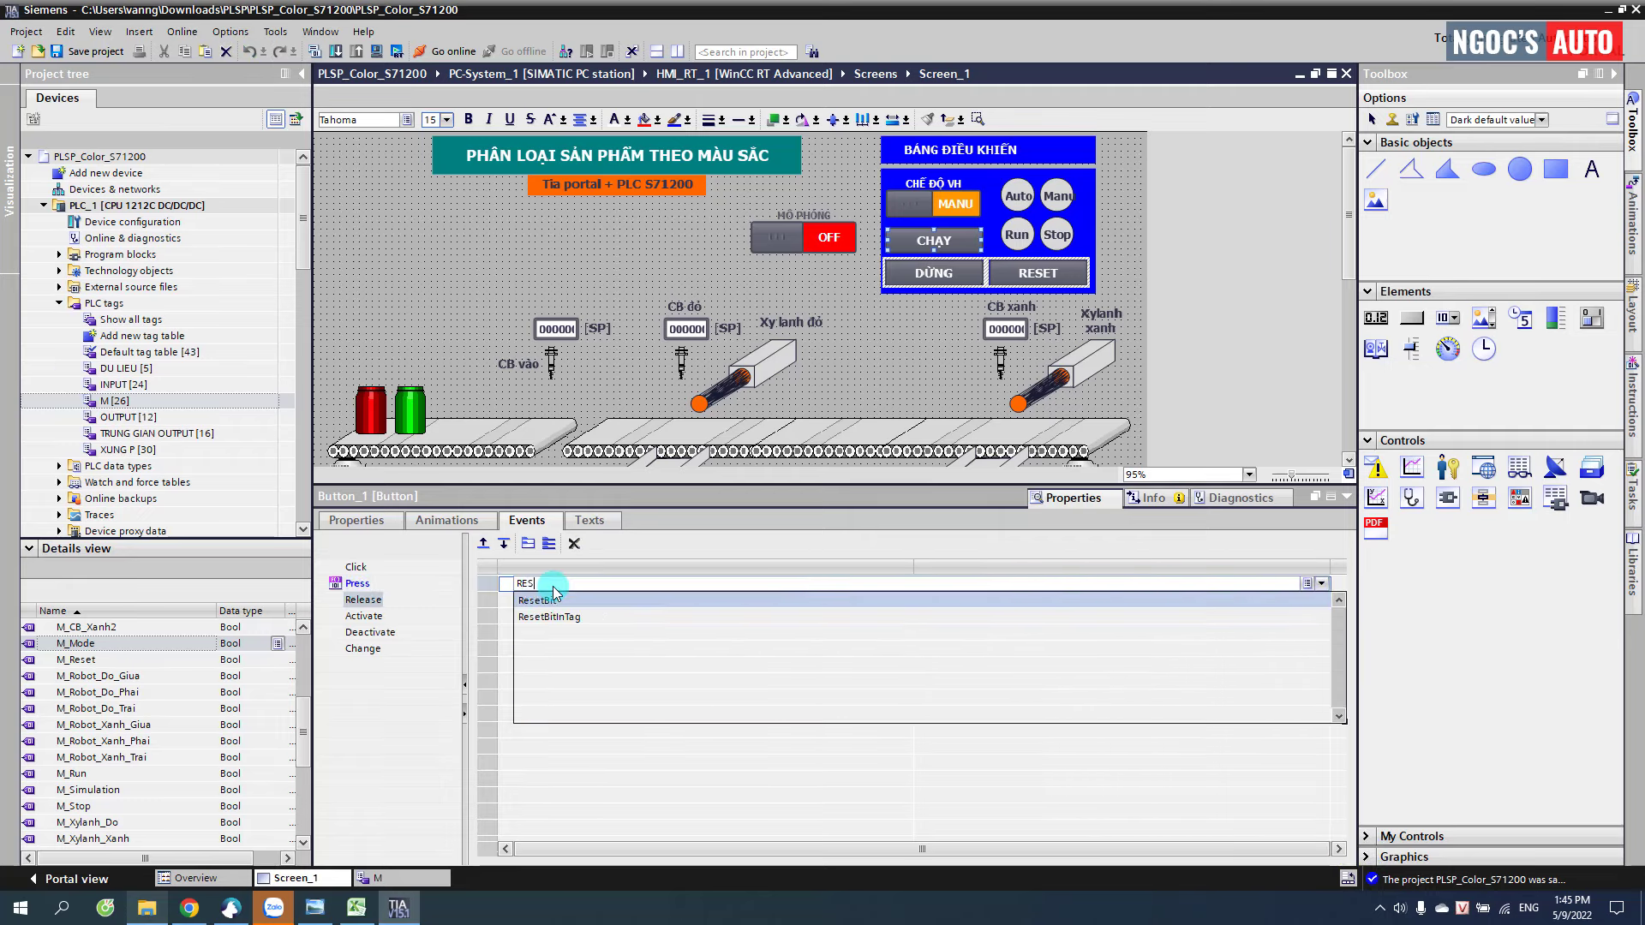
key("Return")
- Assign the tag M_Run to the CHẠY button's SetBit function on Press and ResetBit function on Release
left_click(894, 325)
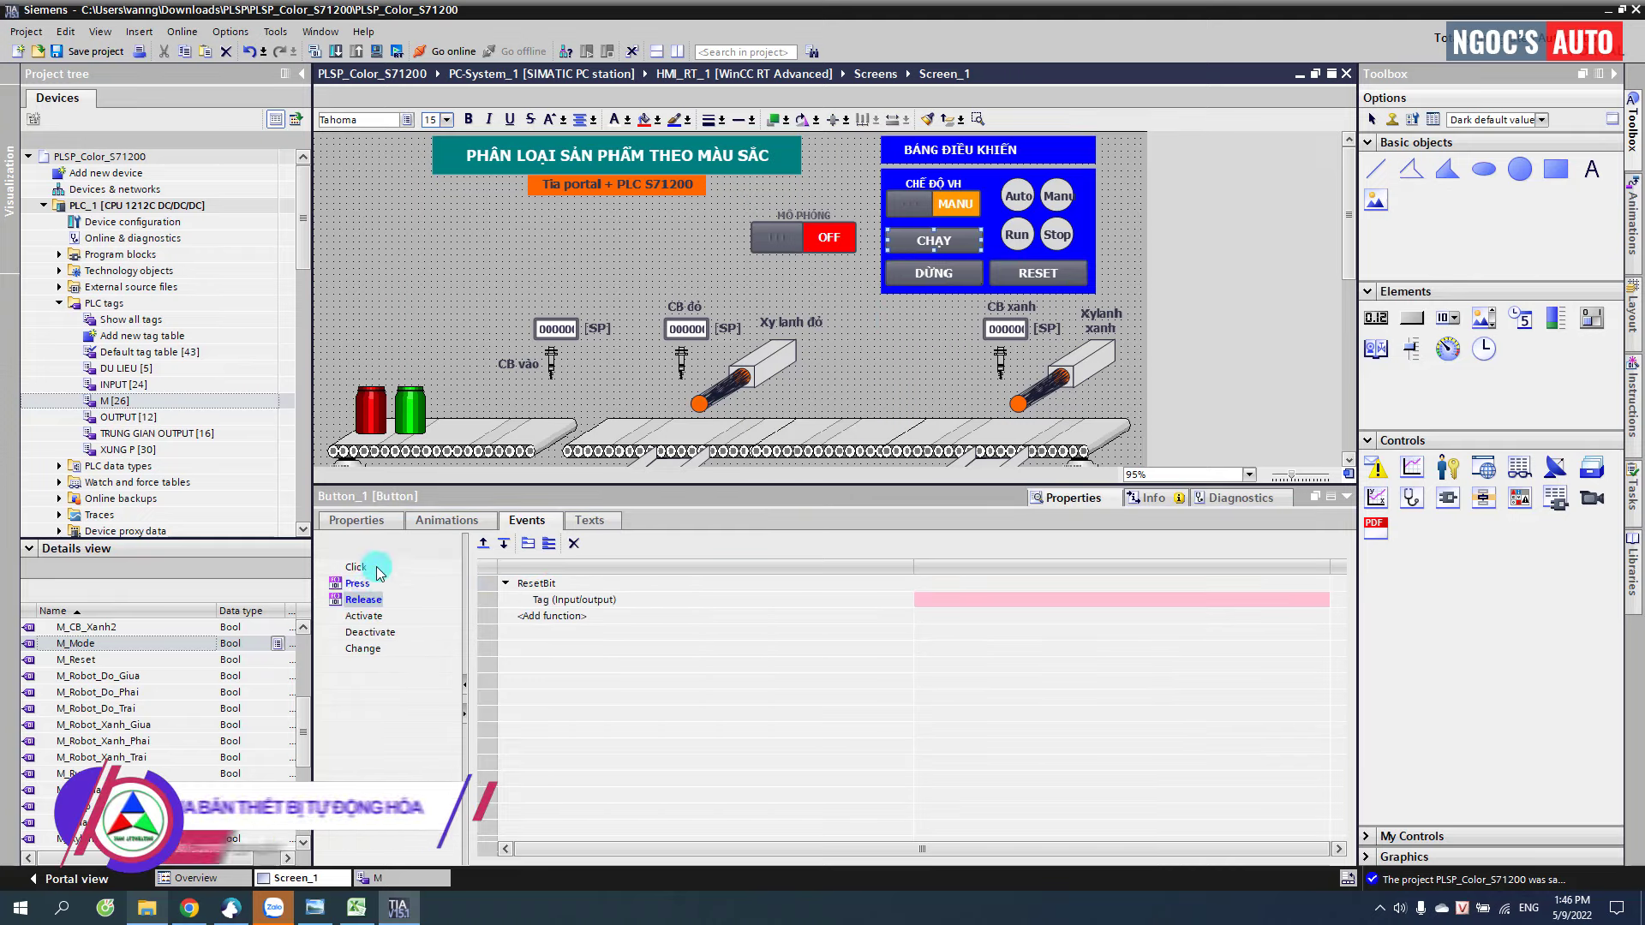
left_click(64, 773)
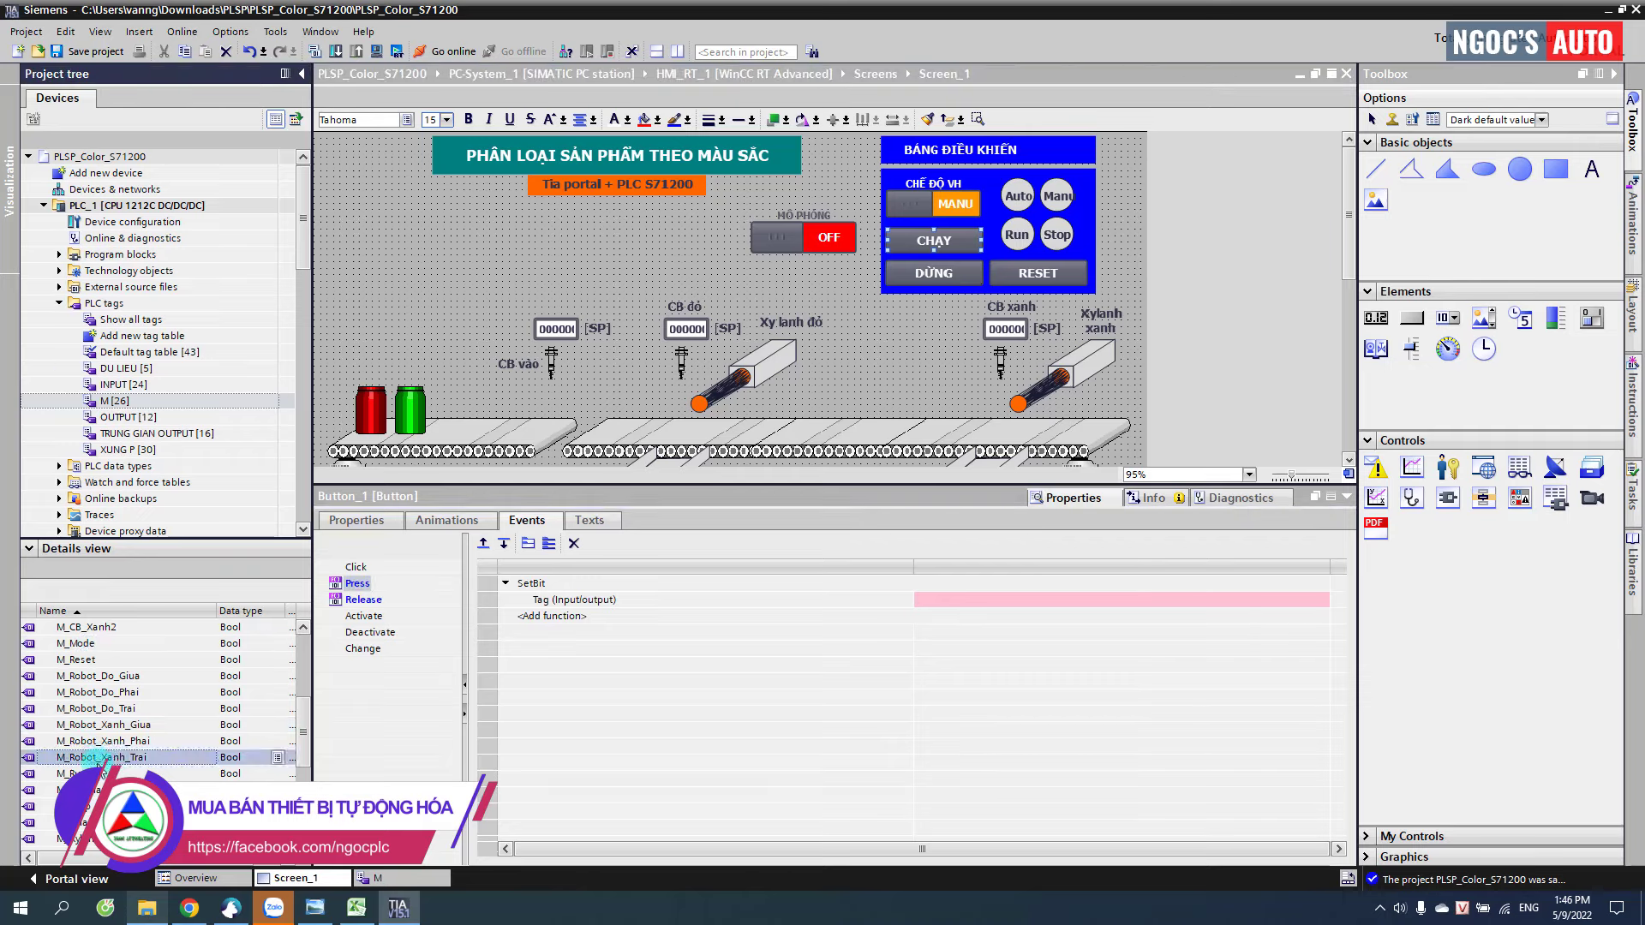
left_click_drag(950, 613, 963, 603)
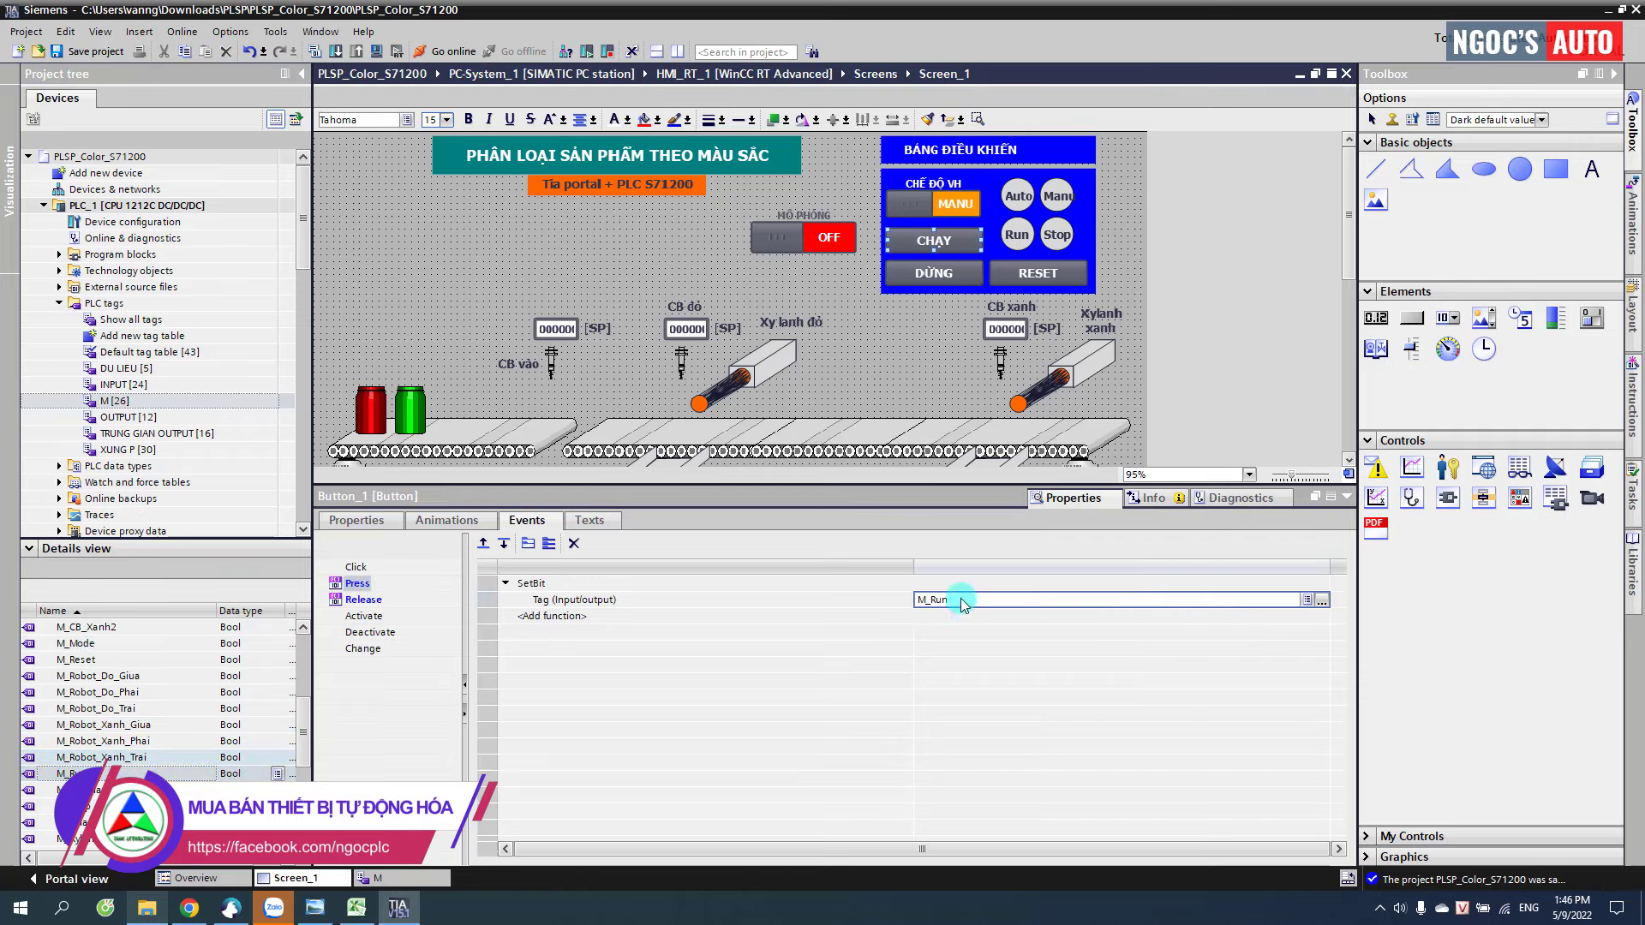
left_click(366, 601)
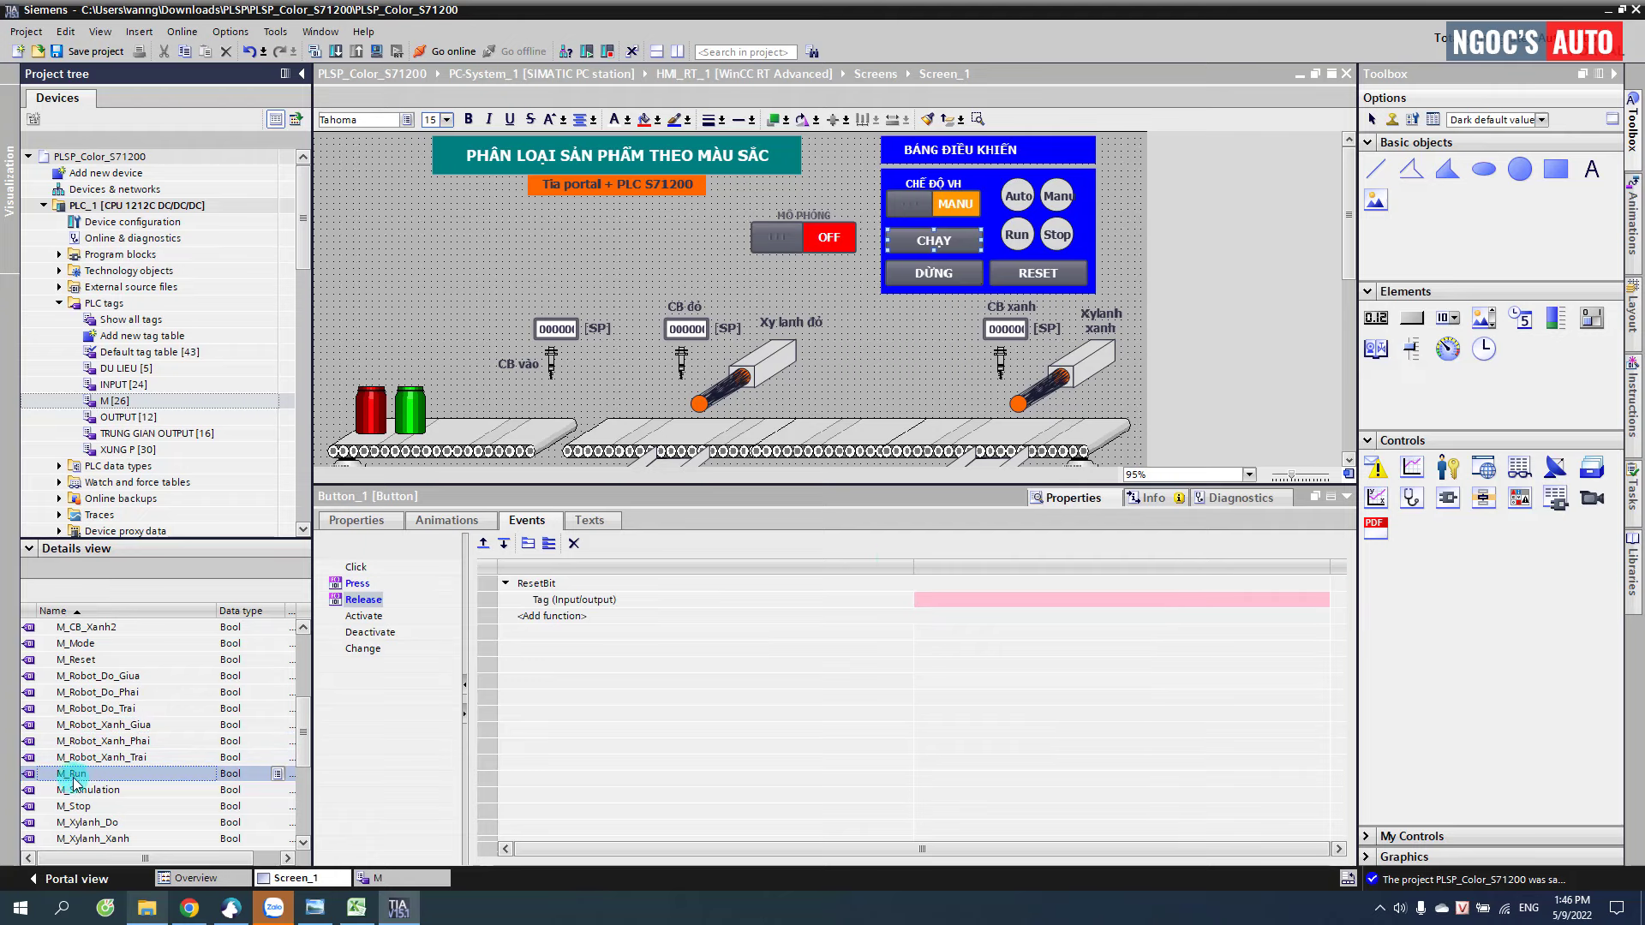
left_click_drag(934, 604, 942, 600)
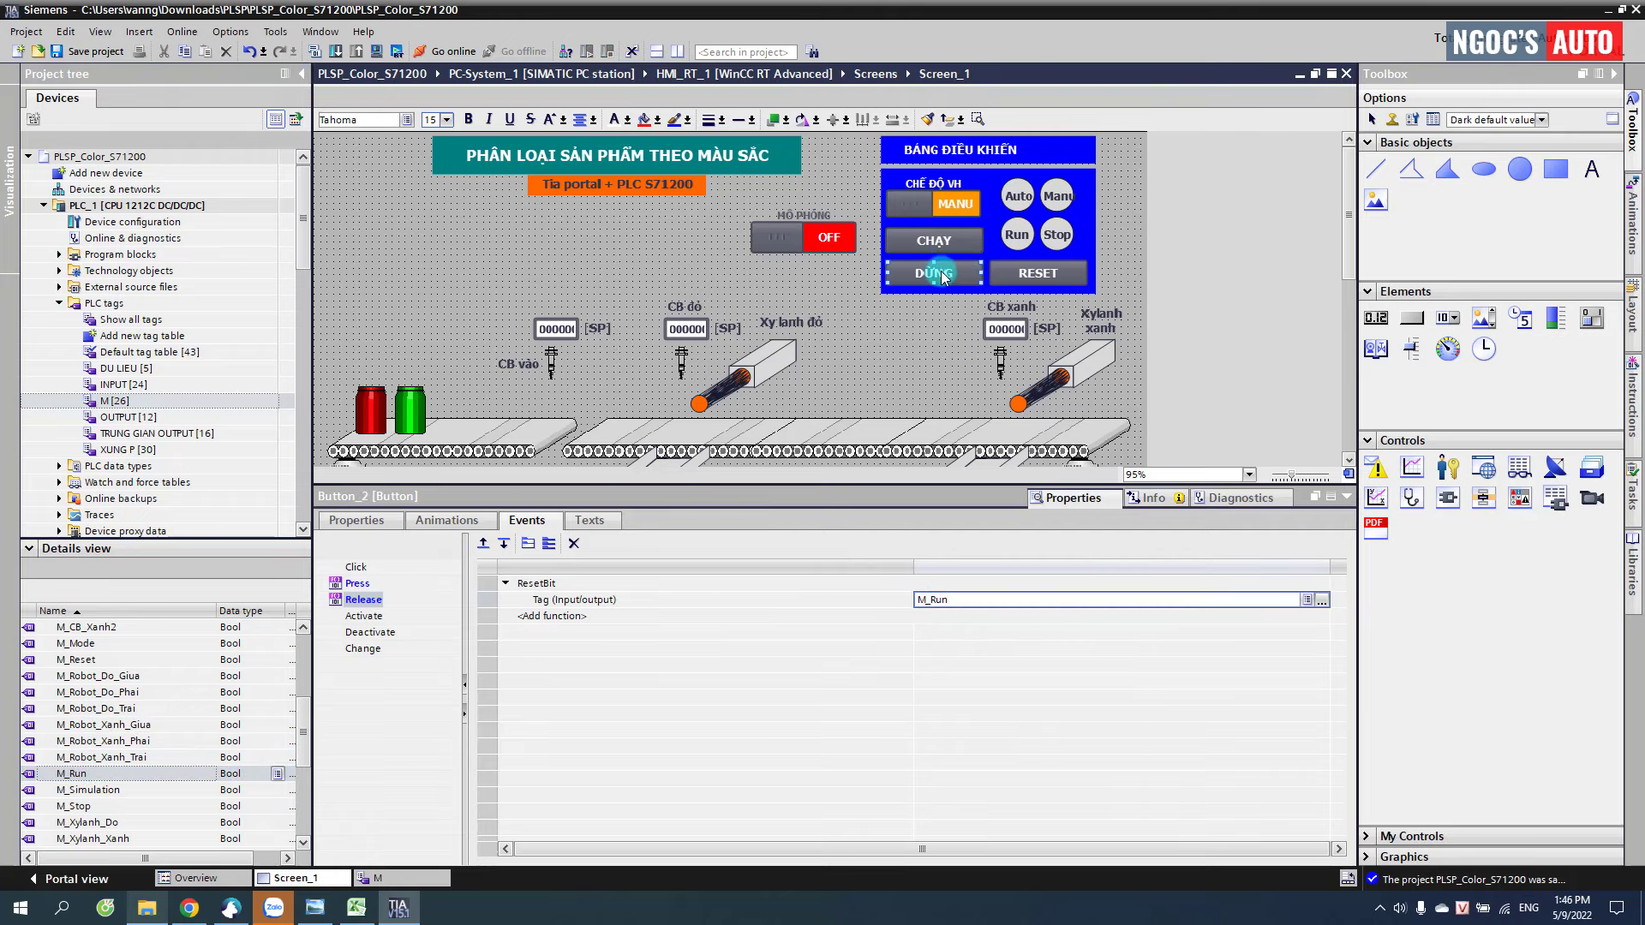
- Assign the tag M_Stop to the DỪNG button's ResetBit function on Release and SetBit function on Press
left_click(940, 270)
left_click(131, 842)
key("ctrl+z")
left_click(103, 676)
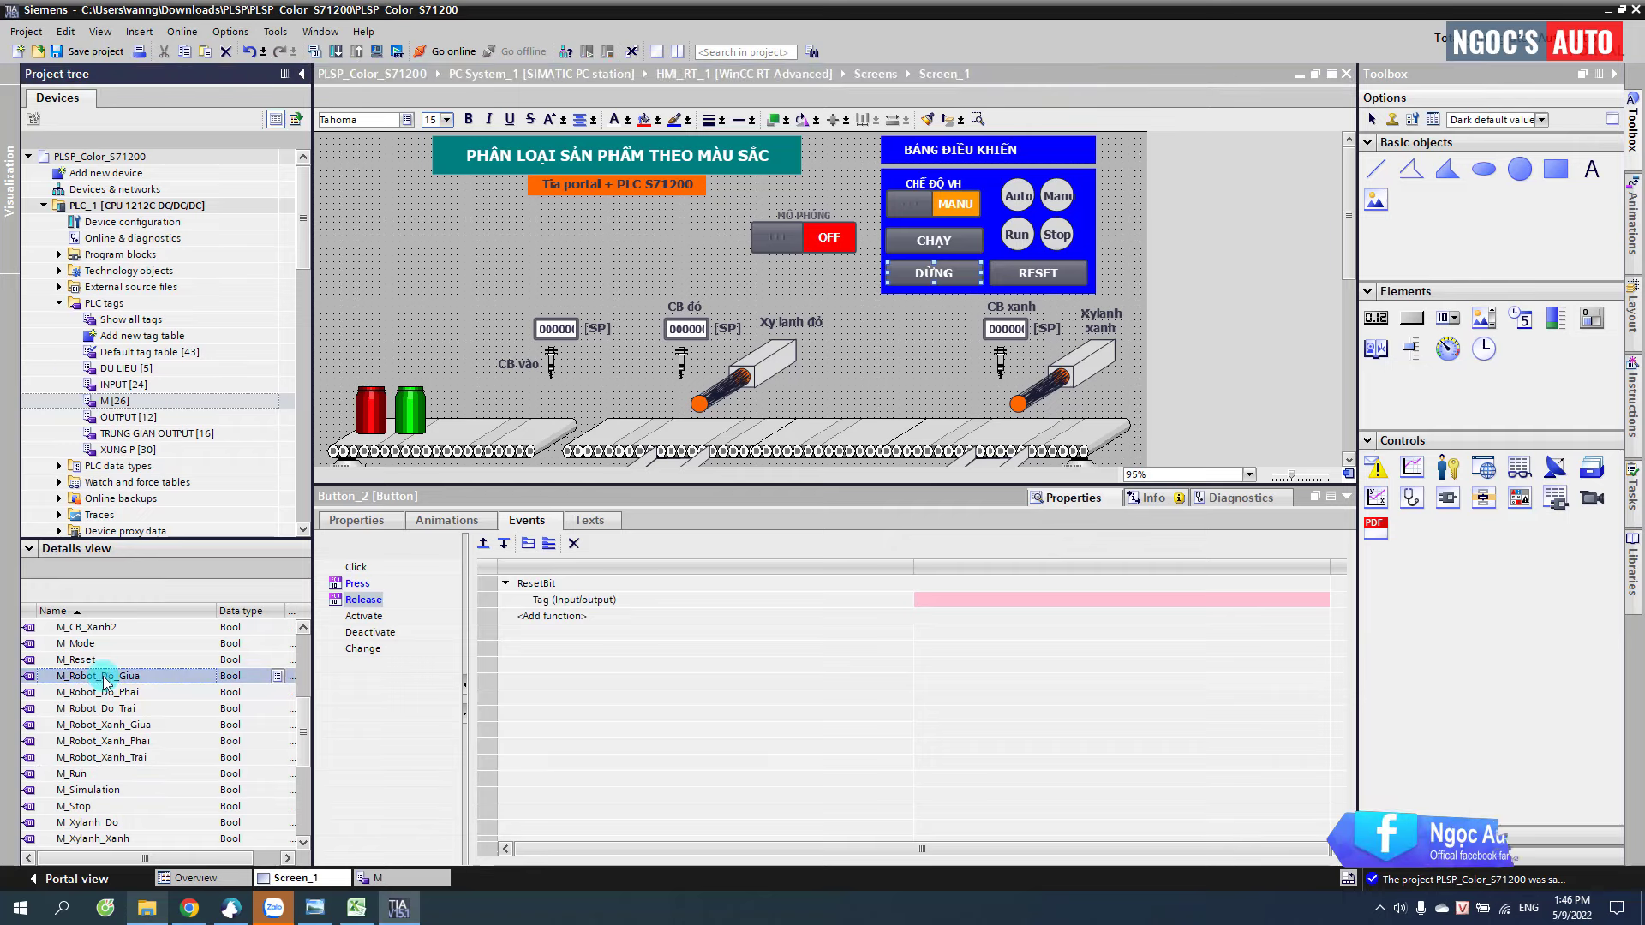
left_click(72, 808)
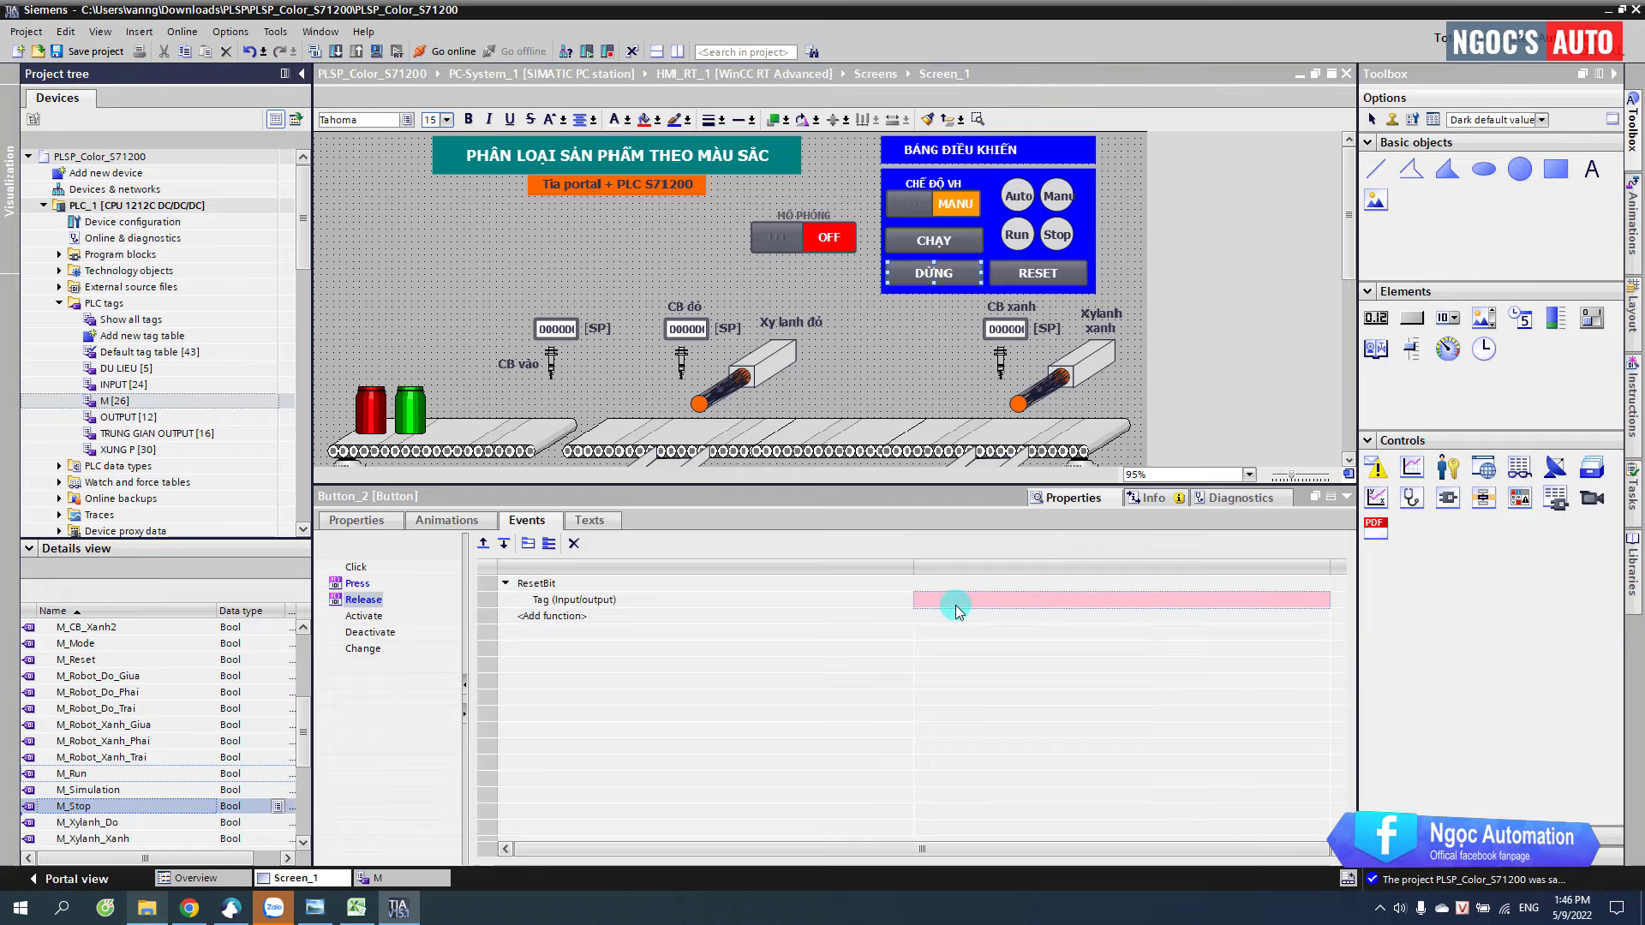
left_click_drag(958, 610, 955, 605)
left_click(362, 586)
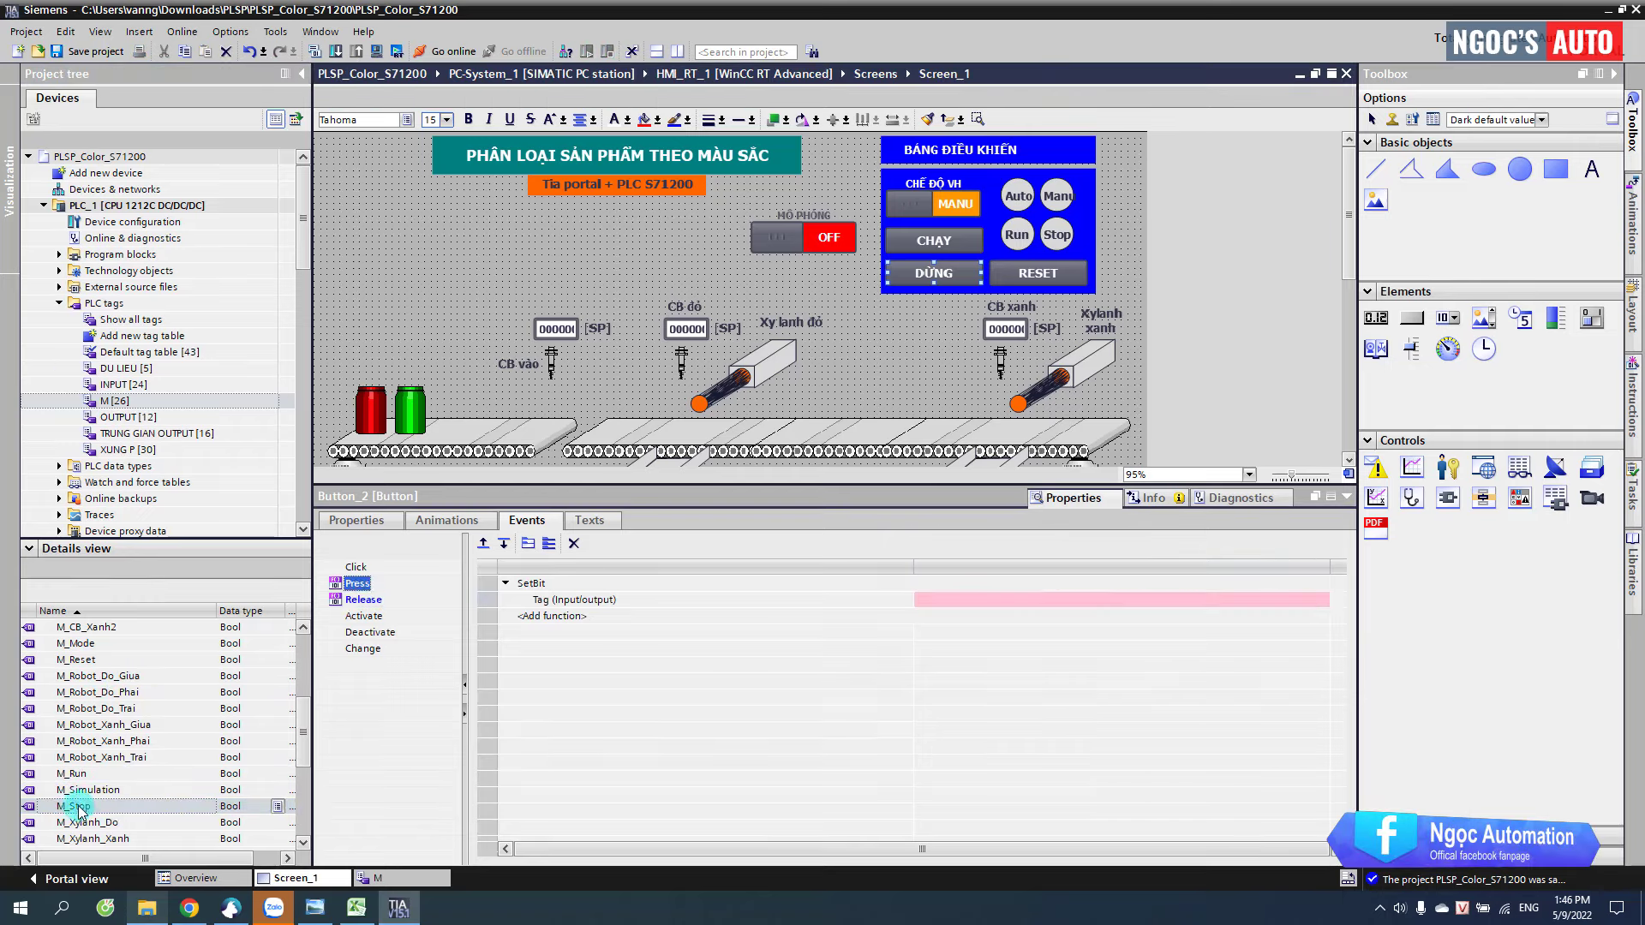
left_click_drag(75, 806, 997, 602)
- Assign the tag M_Reset to the RESET button's SetBit function on Press and ResetBit function on Release
left_click(1038, 279)
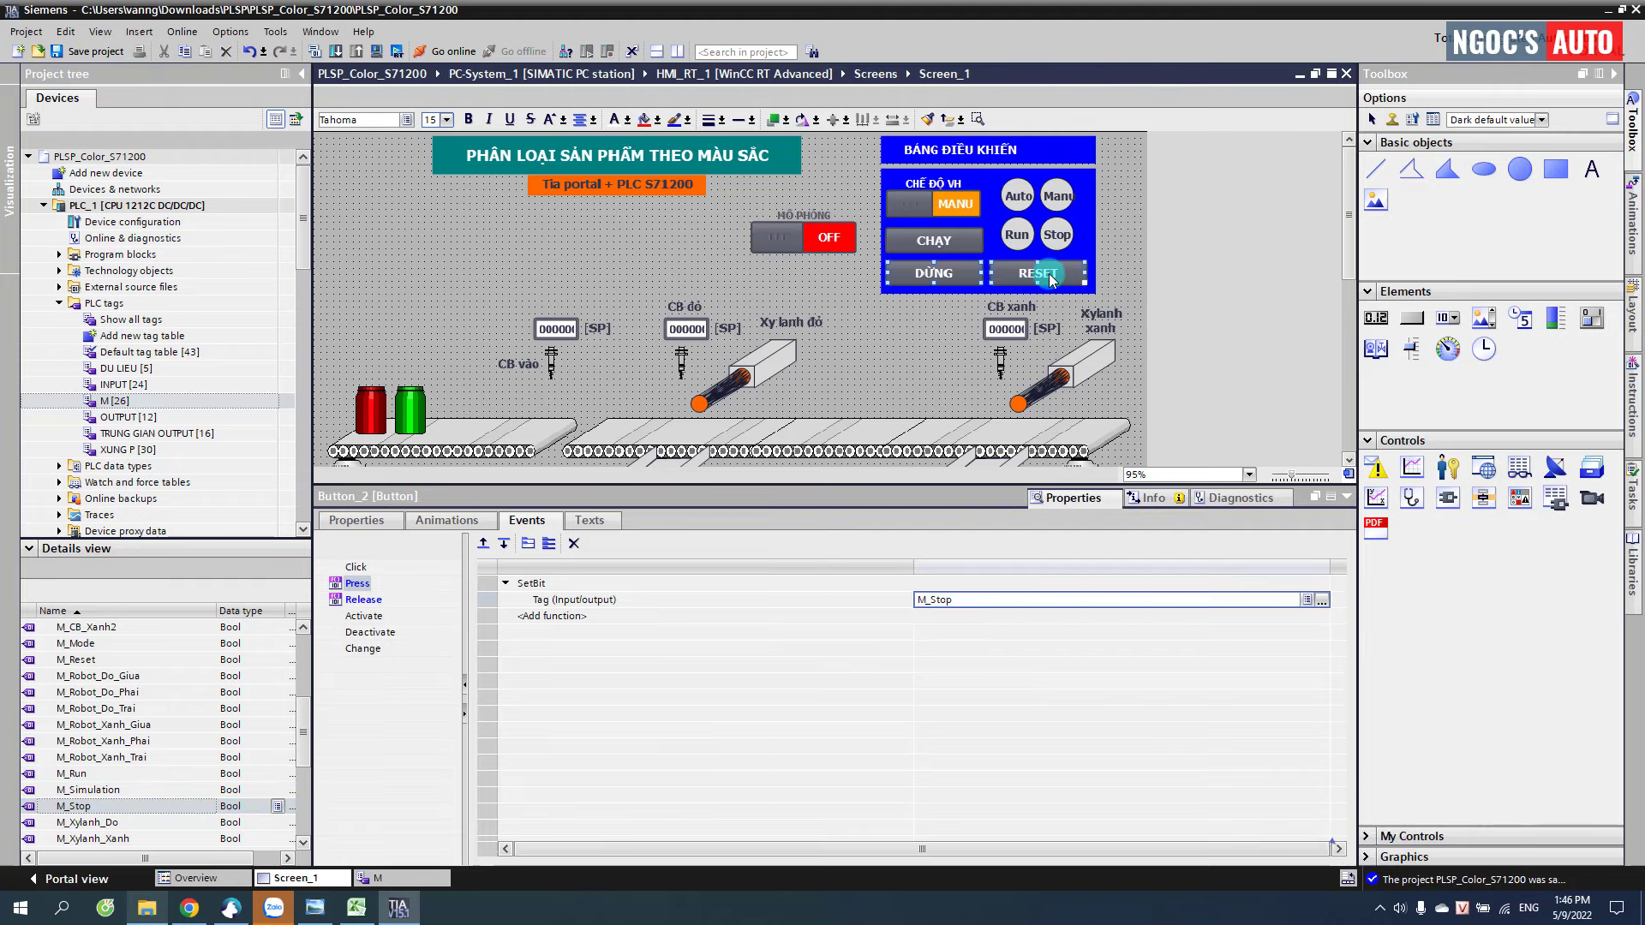
left_click(65, 663)
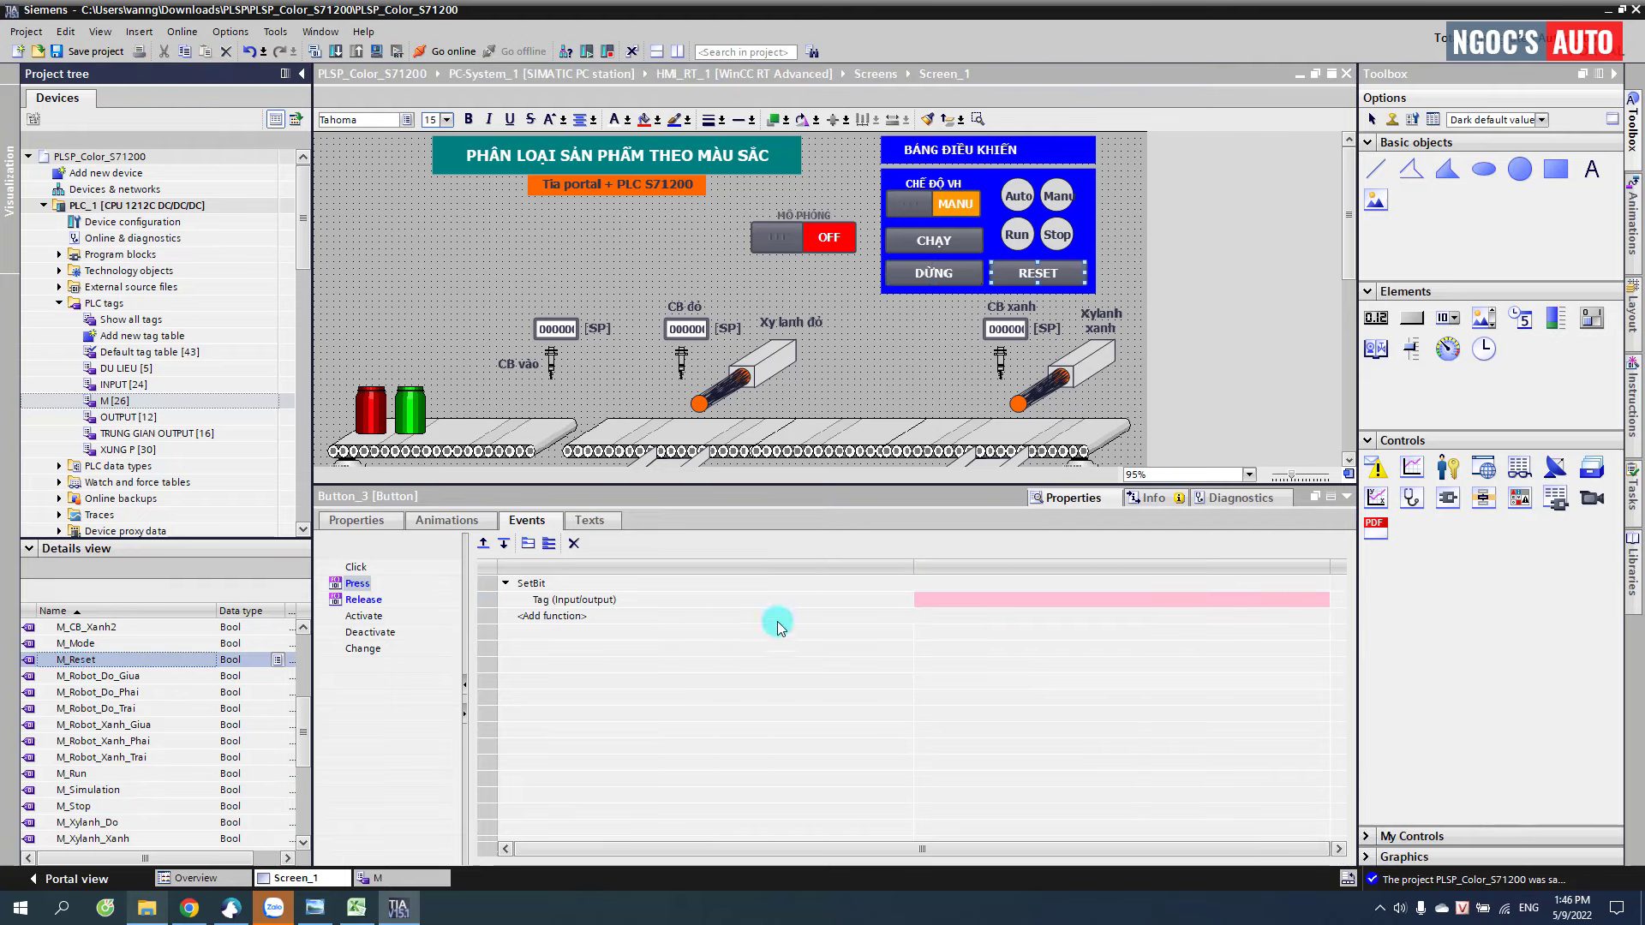
left_click_drag(778, 628, 936, 609)
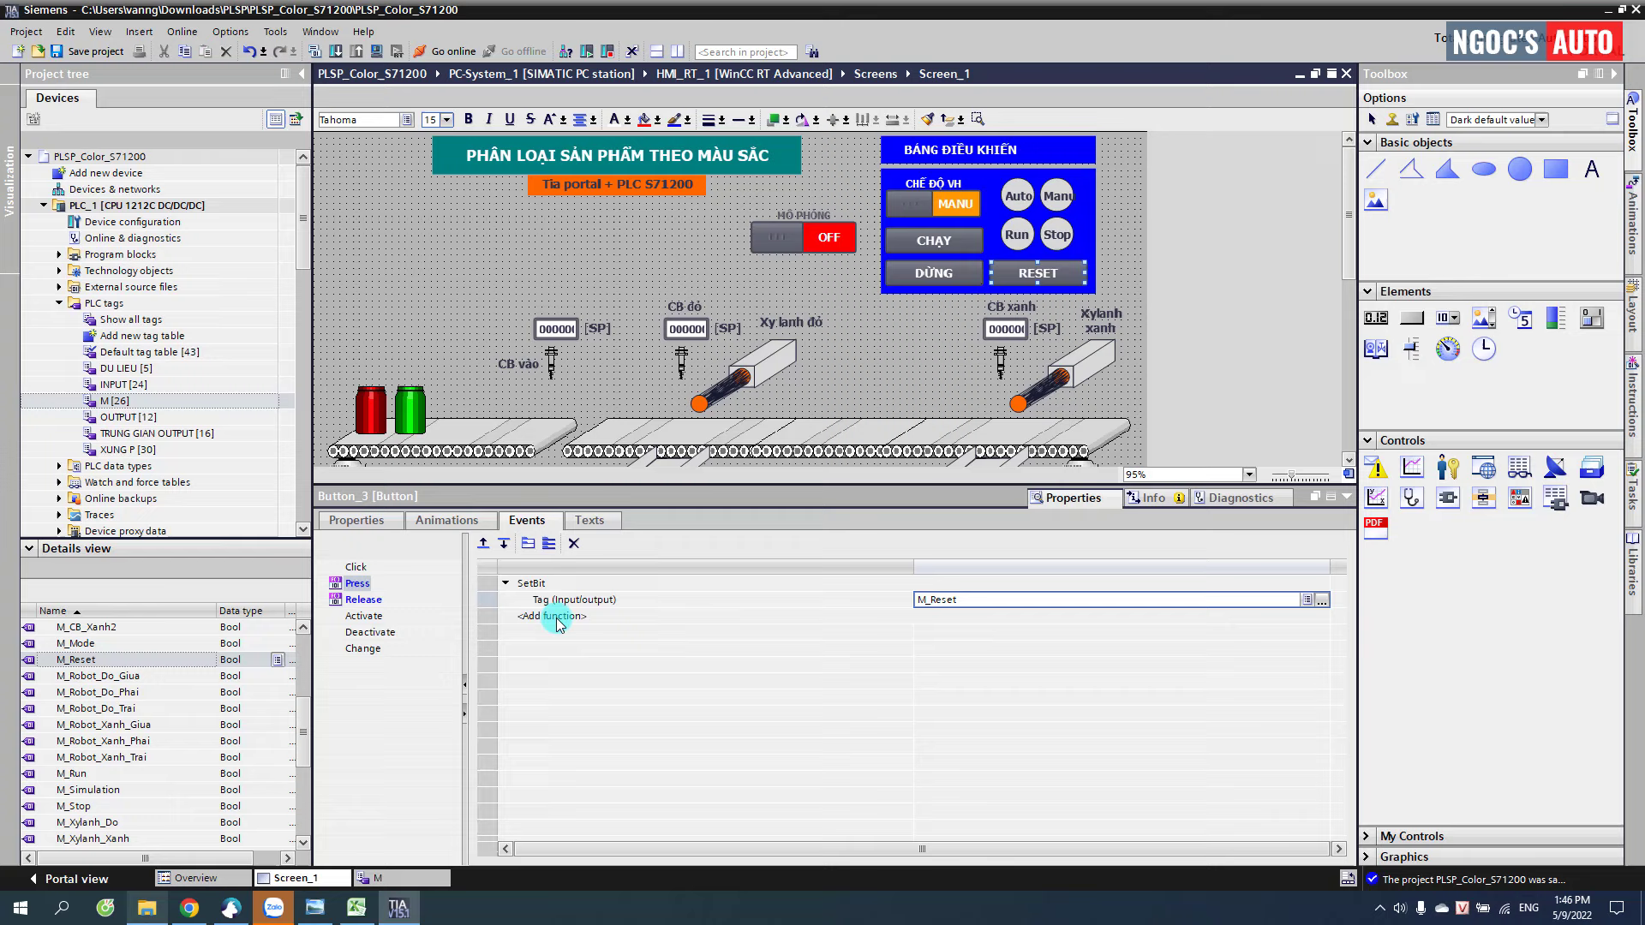
left_click(380, 607)
left_click_drag(110, 655, 938, 599)
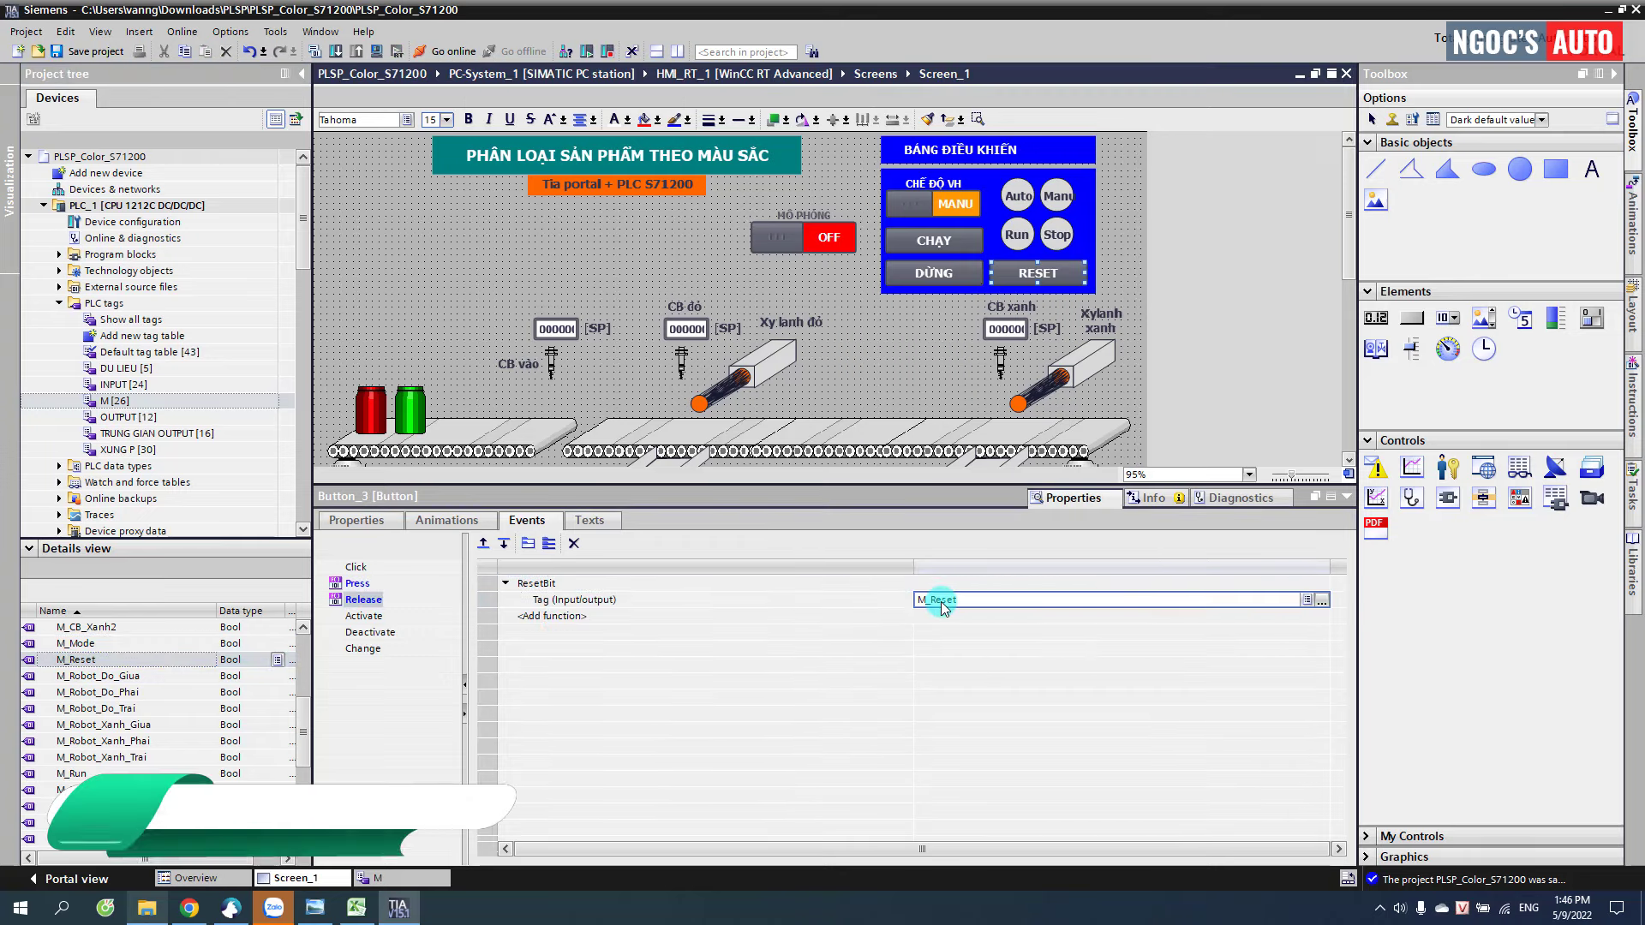
- Add an Appearance animation to the Auto, Manu, Run and Stop lamps with green background 0, 255, 0 for range 1
left_click(1018, 185)
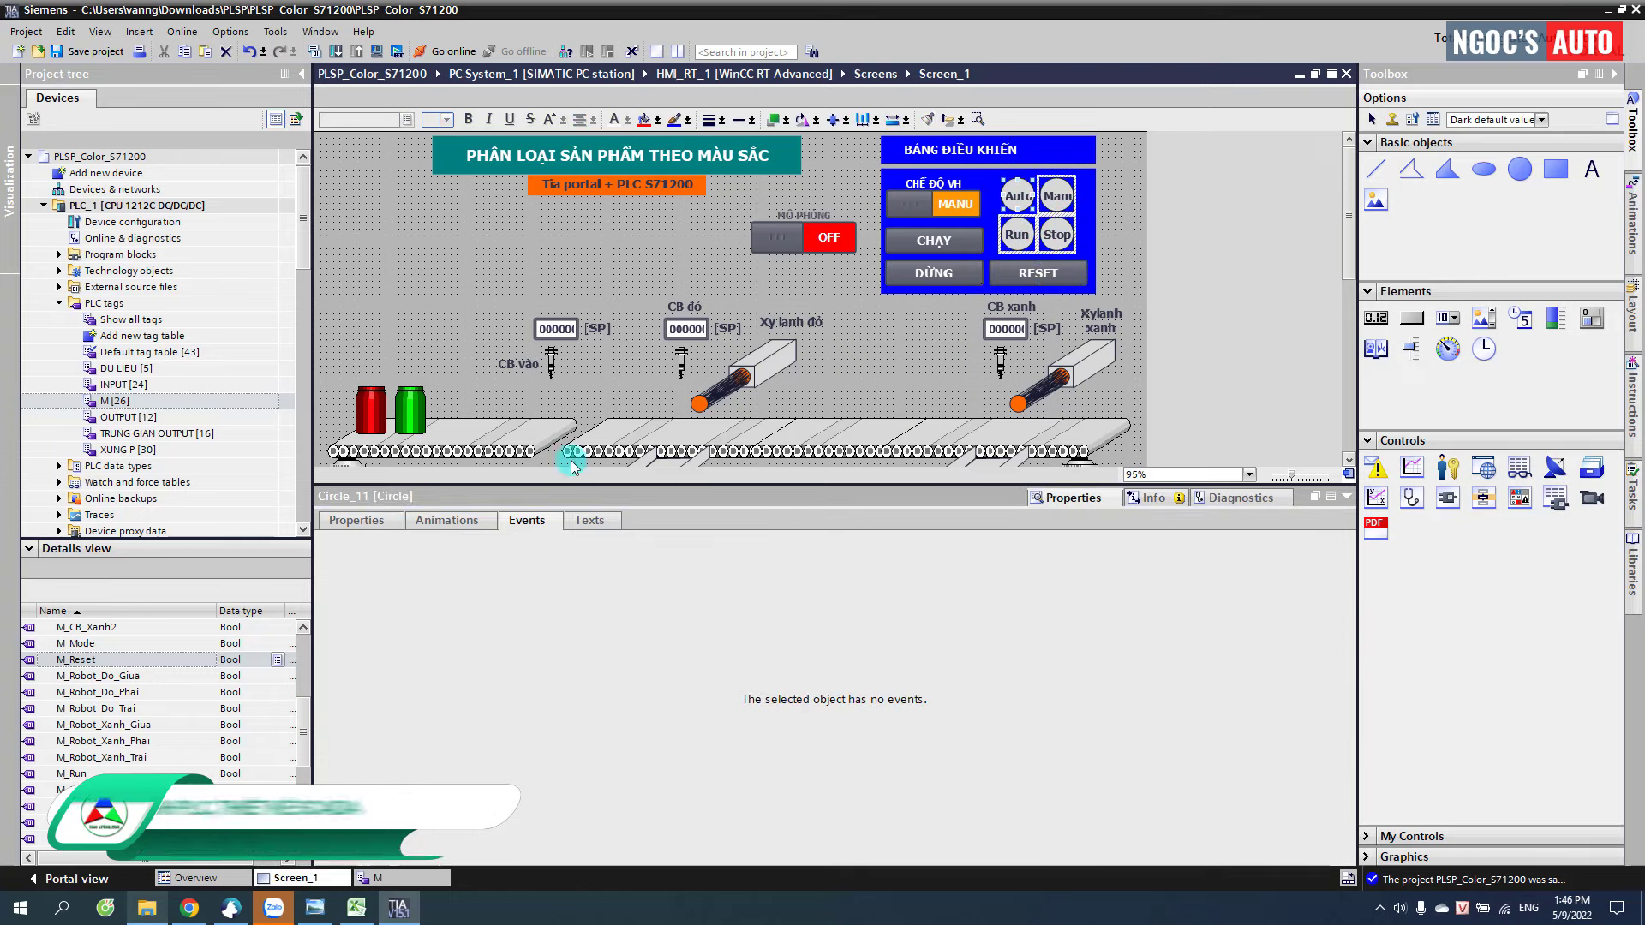
left_click(444, 521)
left_click(385, 600)
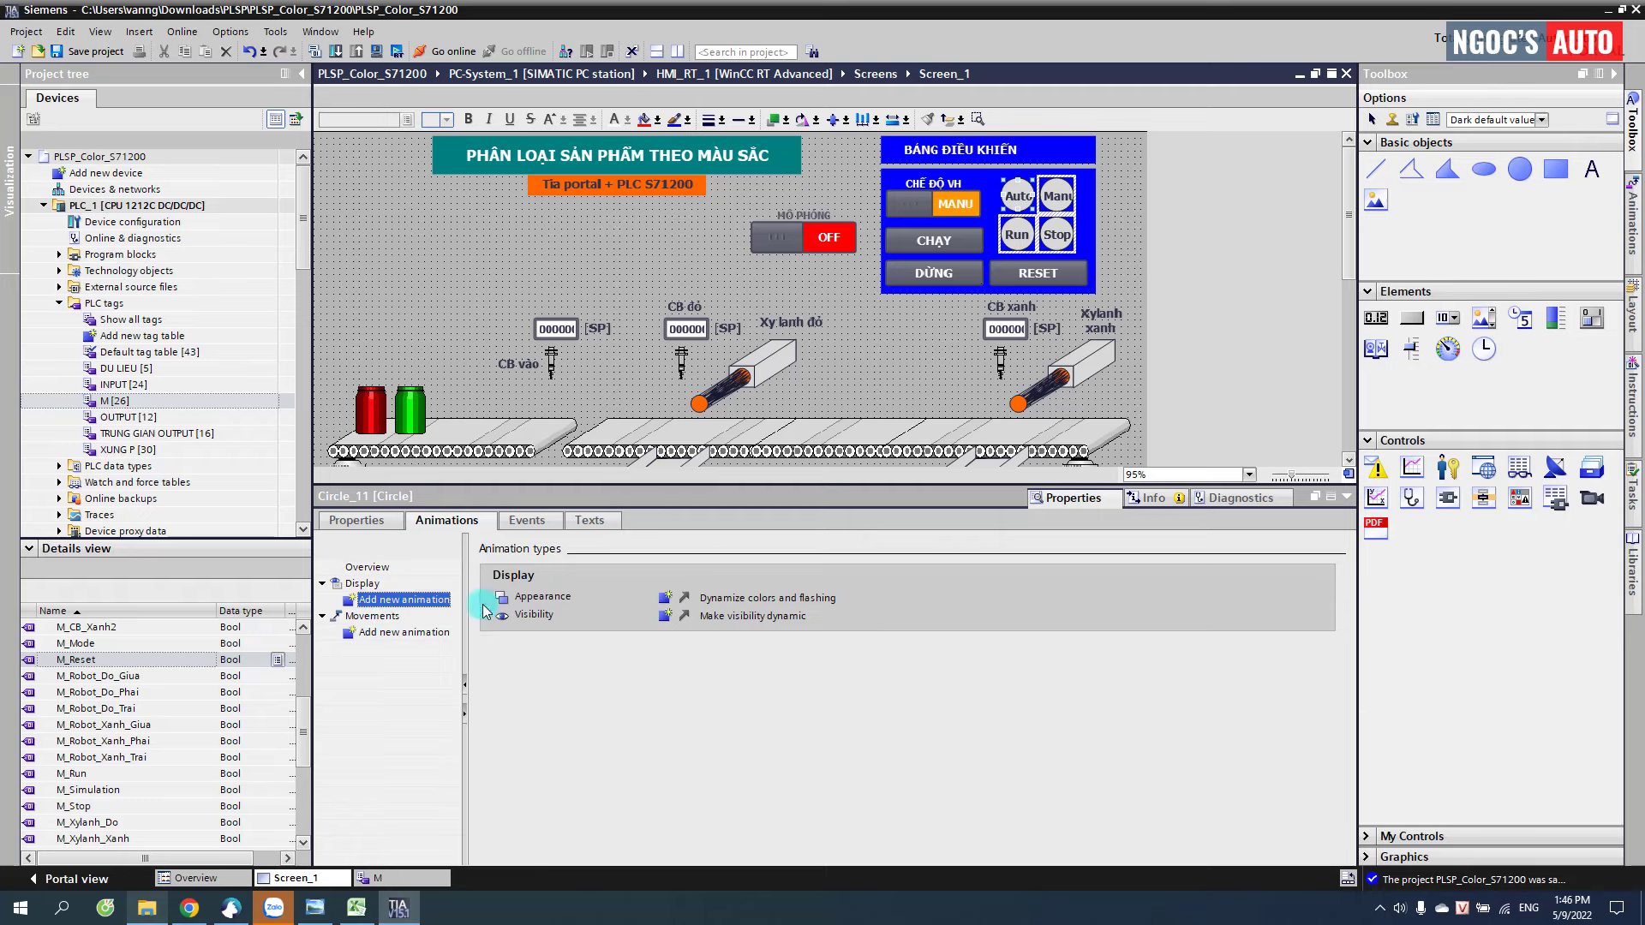
left_click(667, 598)
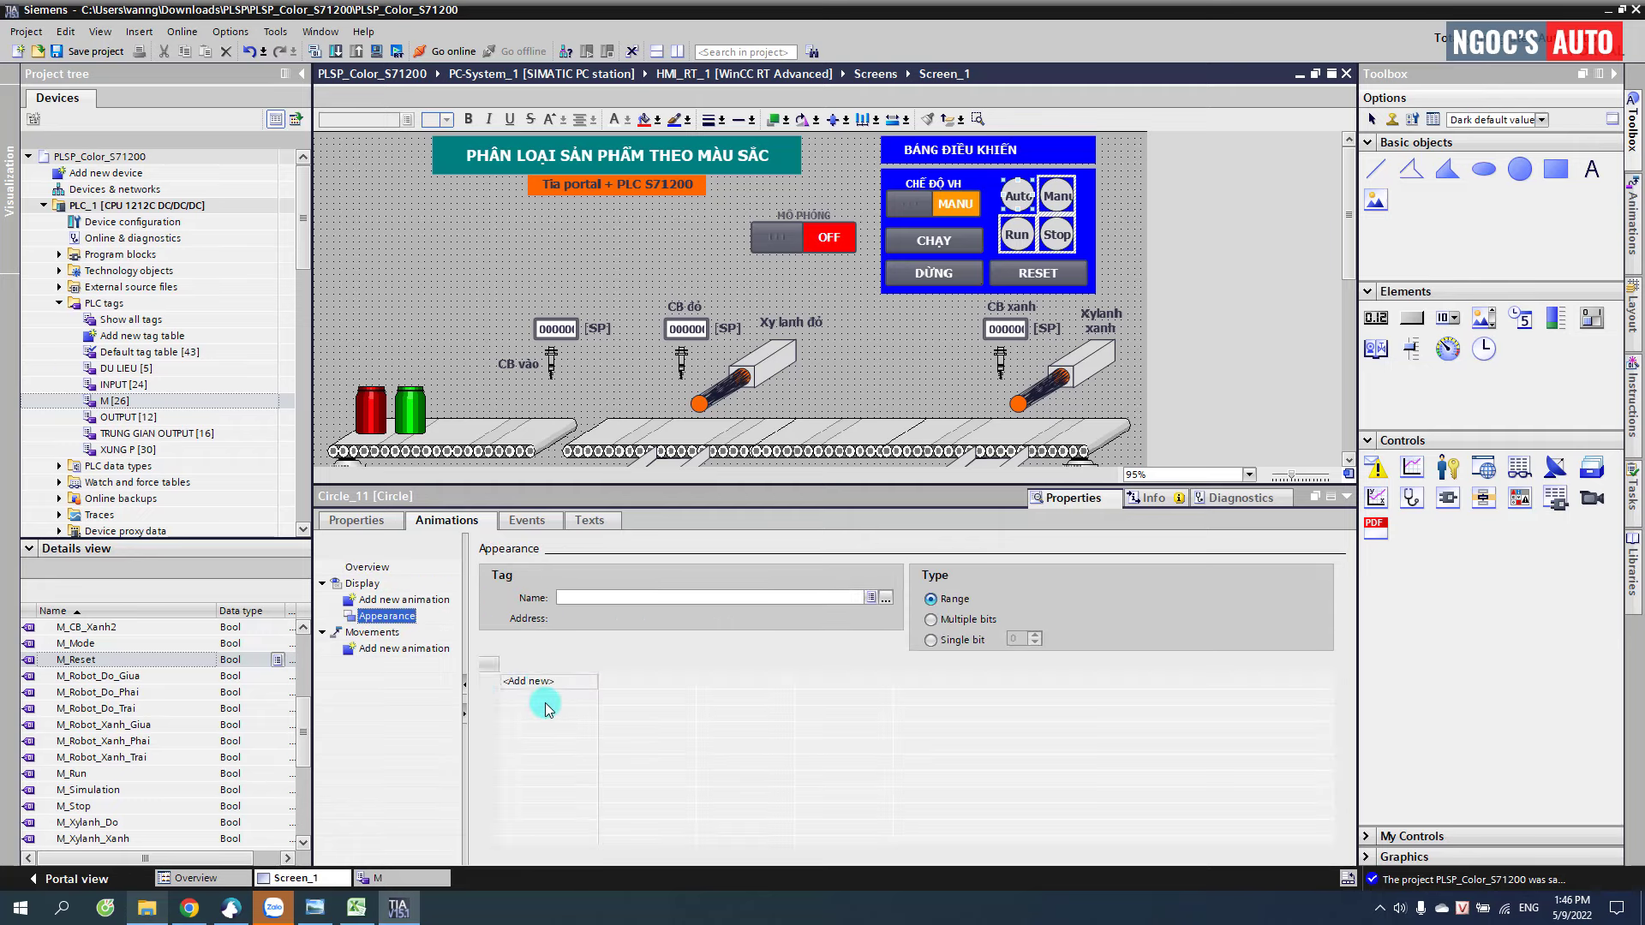
double_click(538, 683)
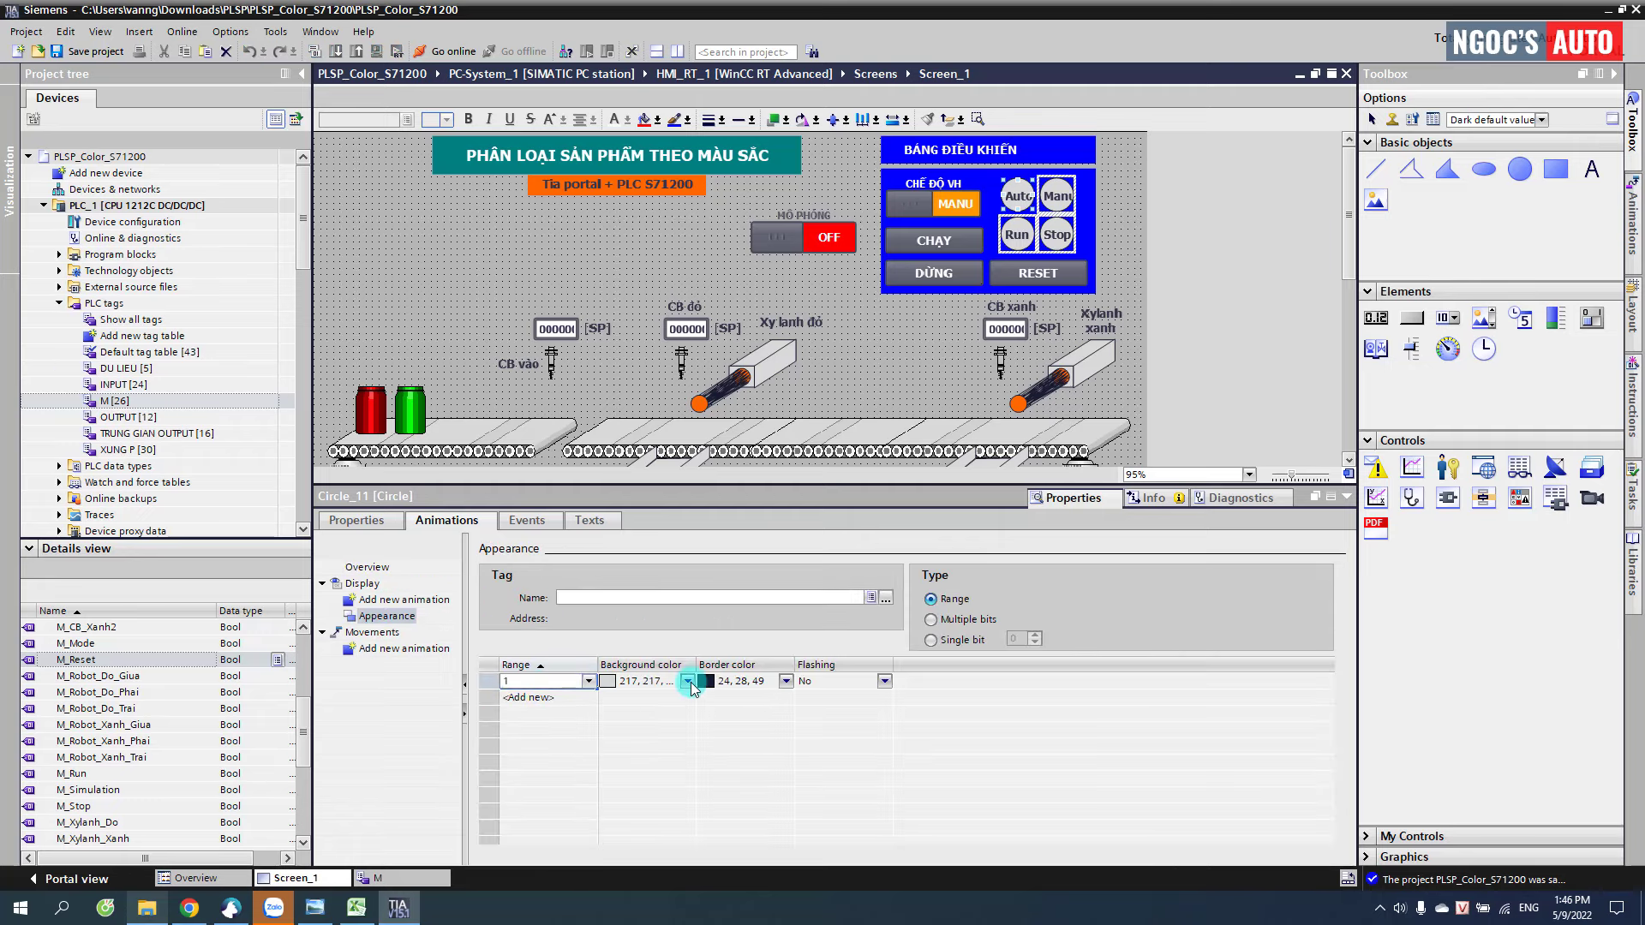
left_click(688, 682)
left_click(689, 683)
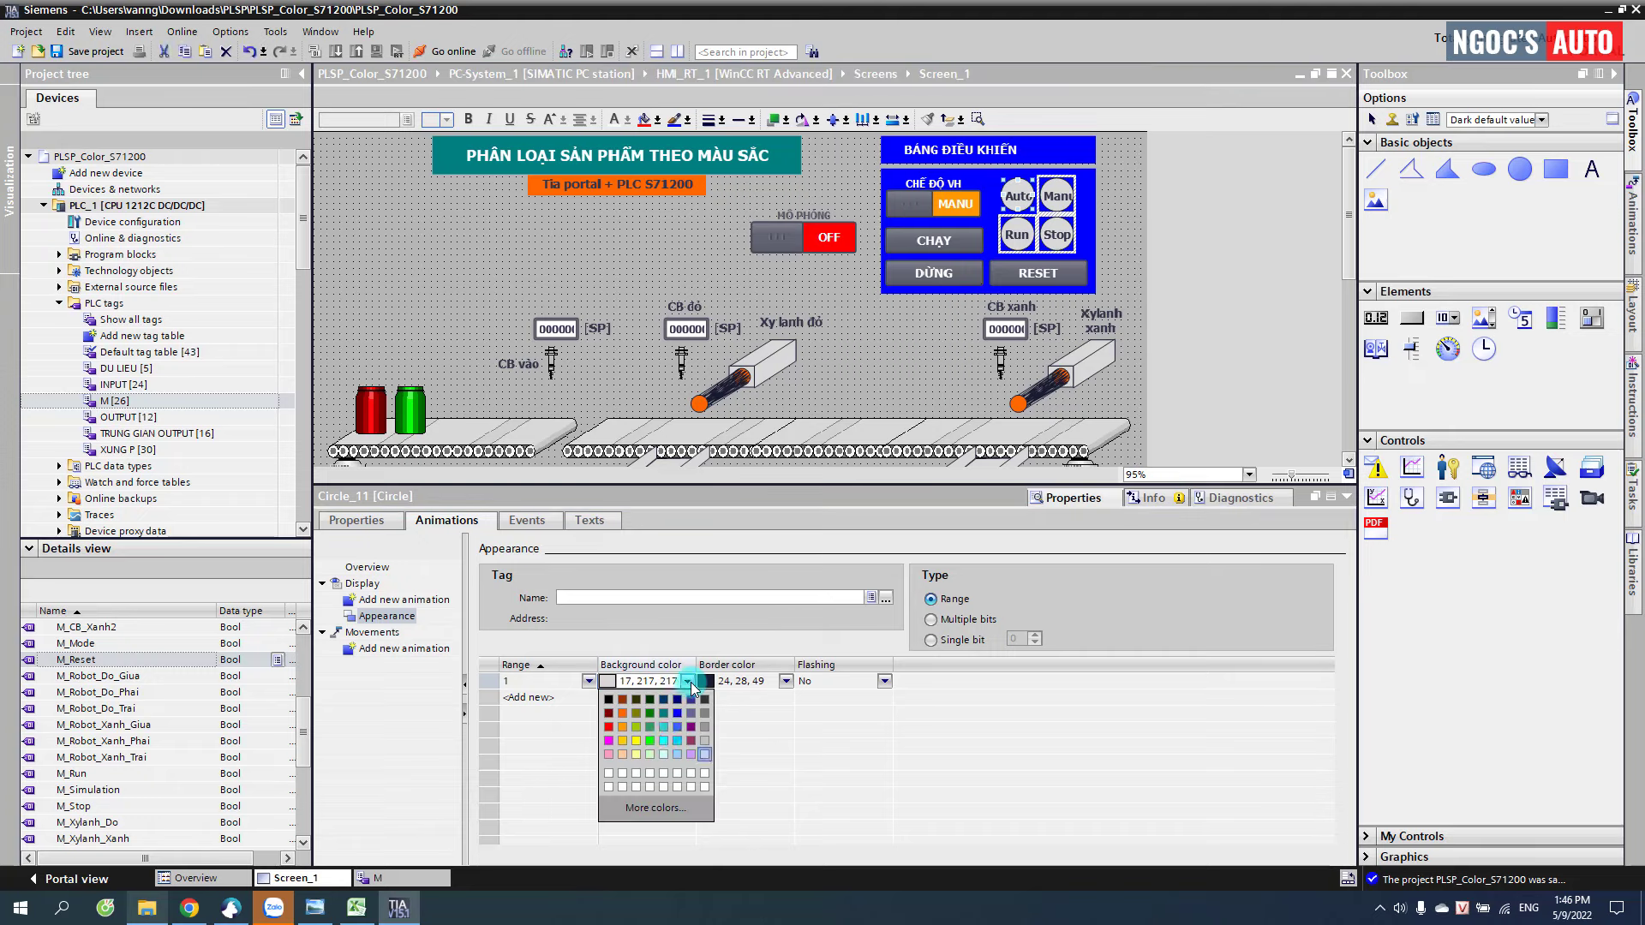
left_click(653, 742)
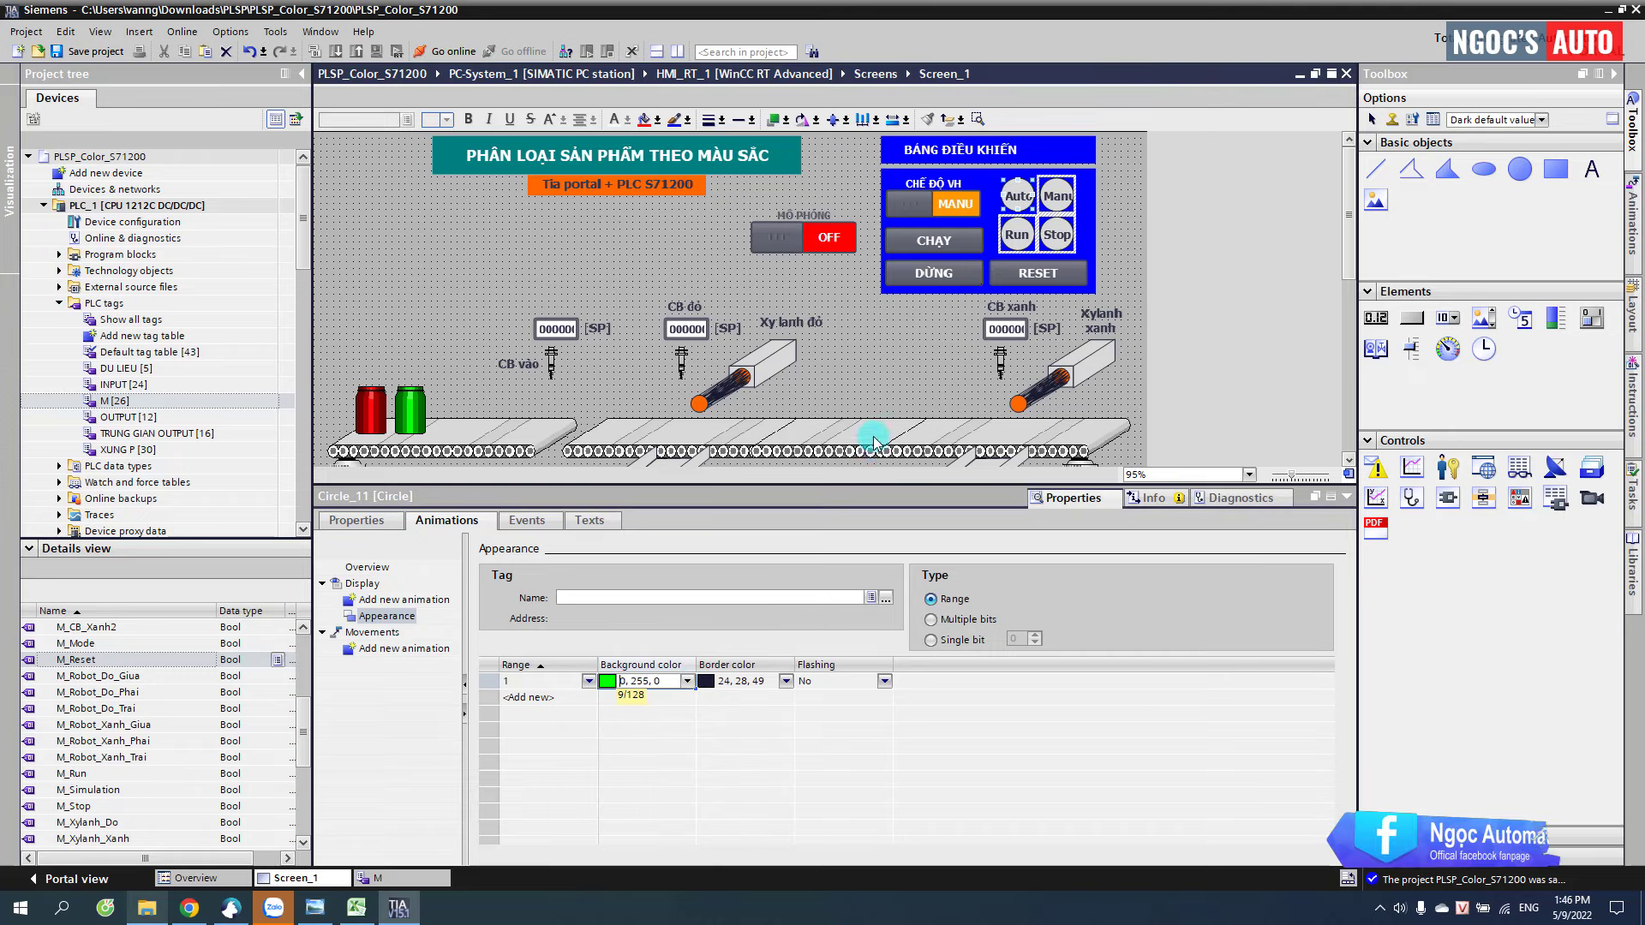
- Link the Auto lamp's Appearance animation to the output tag Q_lamp_Auto
left_click(1018, 190)
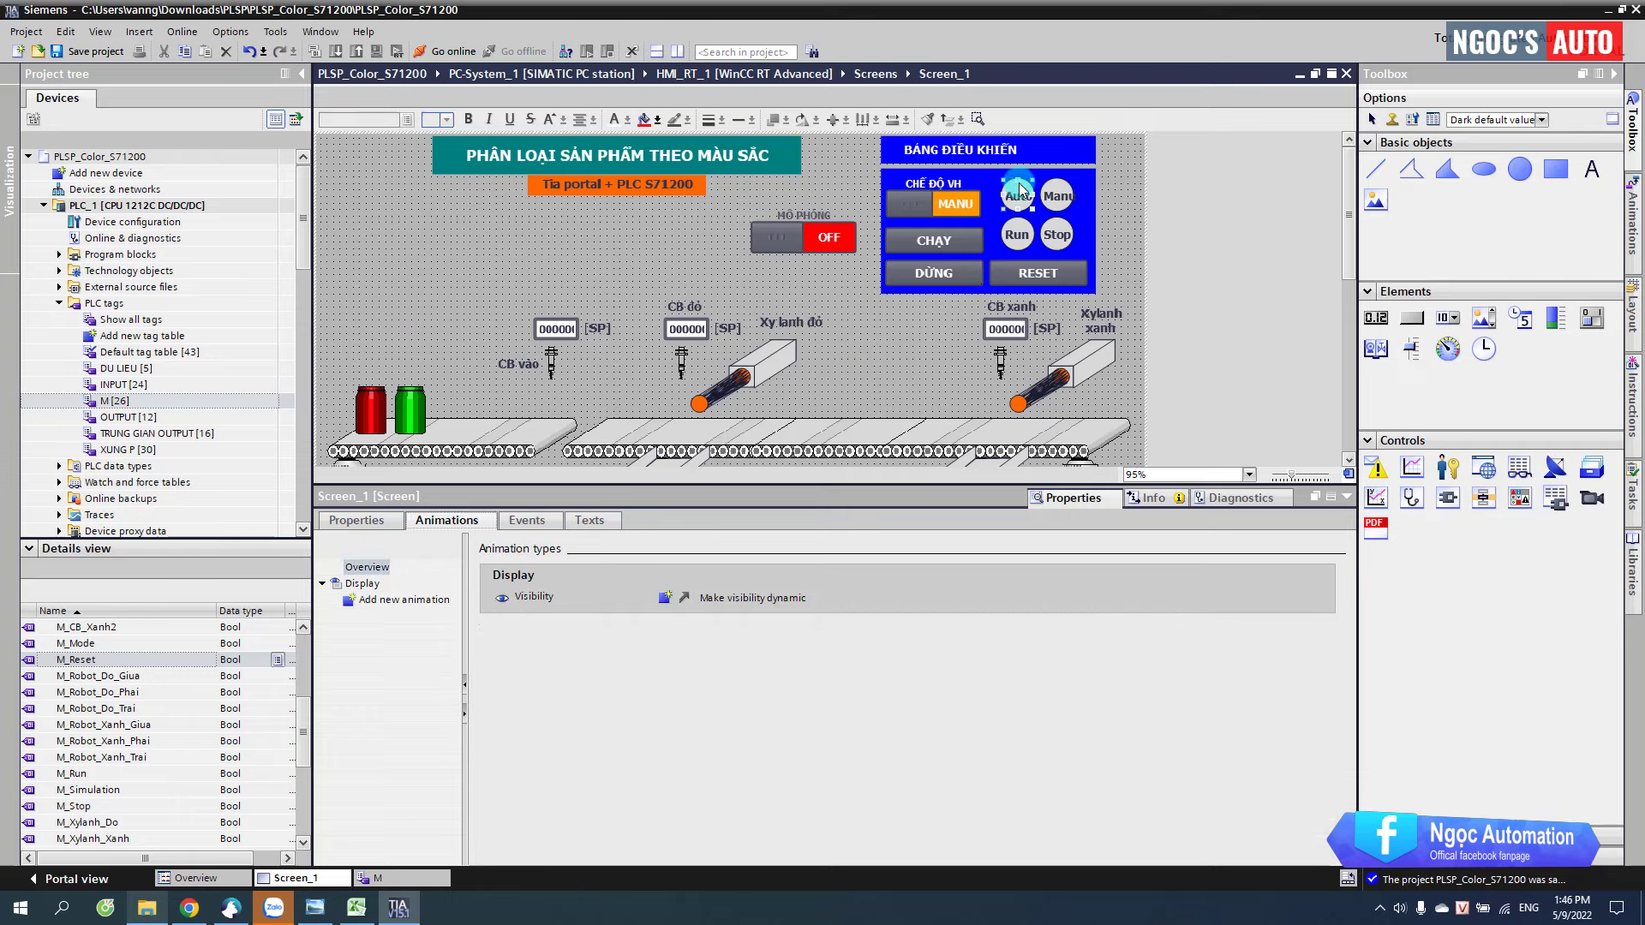
left_click(388, 618)
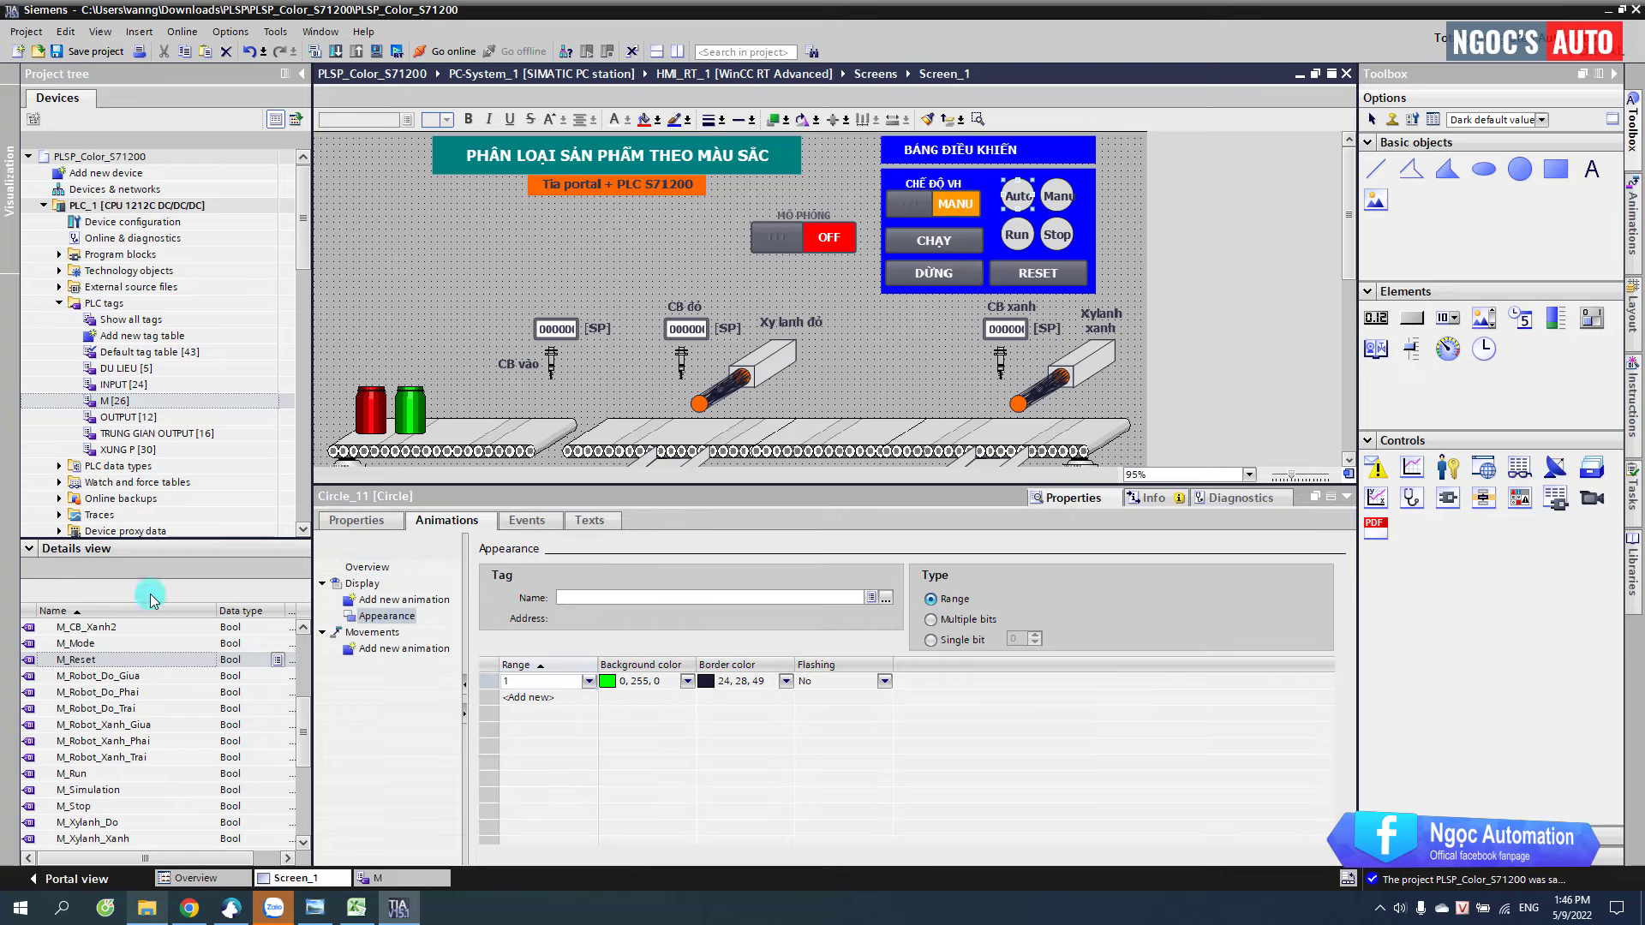
left_click(121, 420)
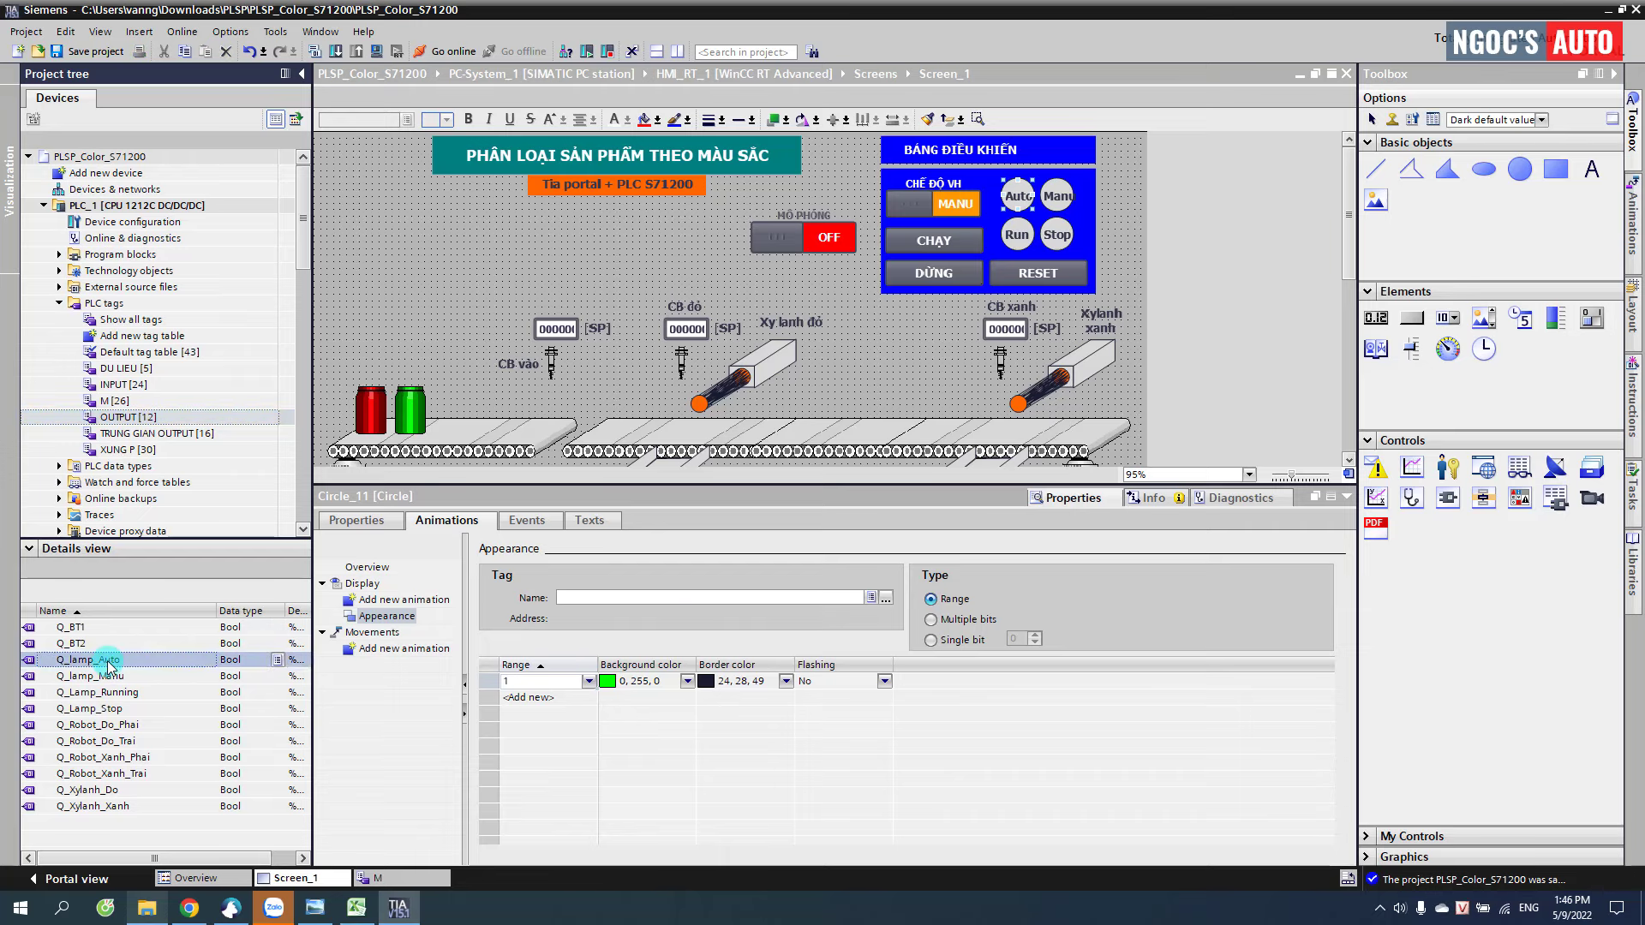
left_click_drag(681, 601, 672, 594)
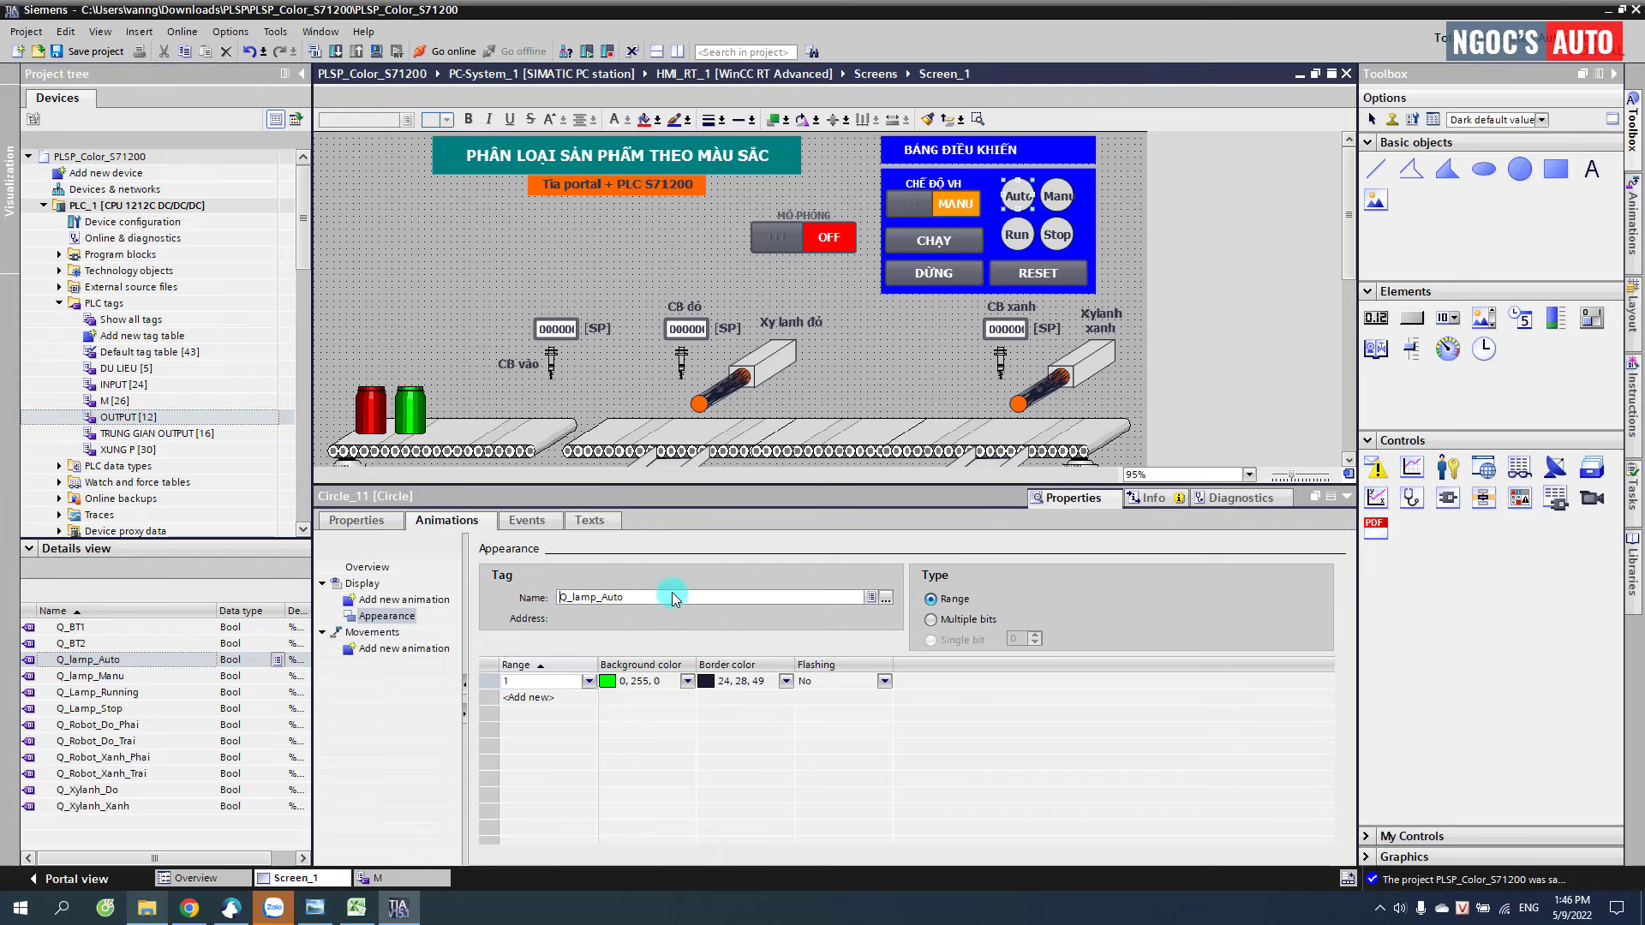
- Link the Manu lamp's Appearance animation to Q_lamp_Manu and the Run lamp's to Q_Lamp_Running
left_click(1057, 192)
left_click_drag(103, 680, 596, 590)
left_click(1053, 217)
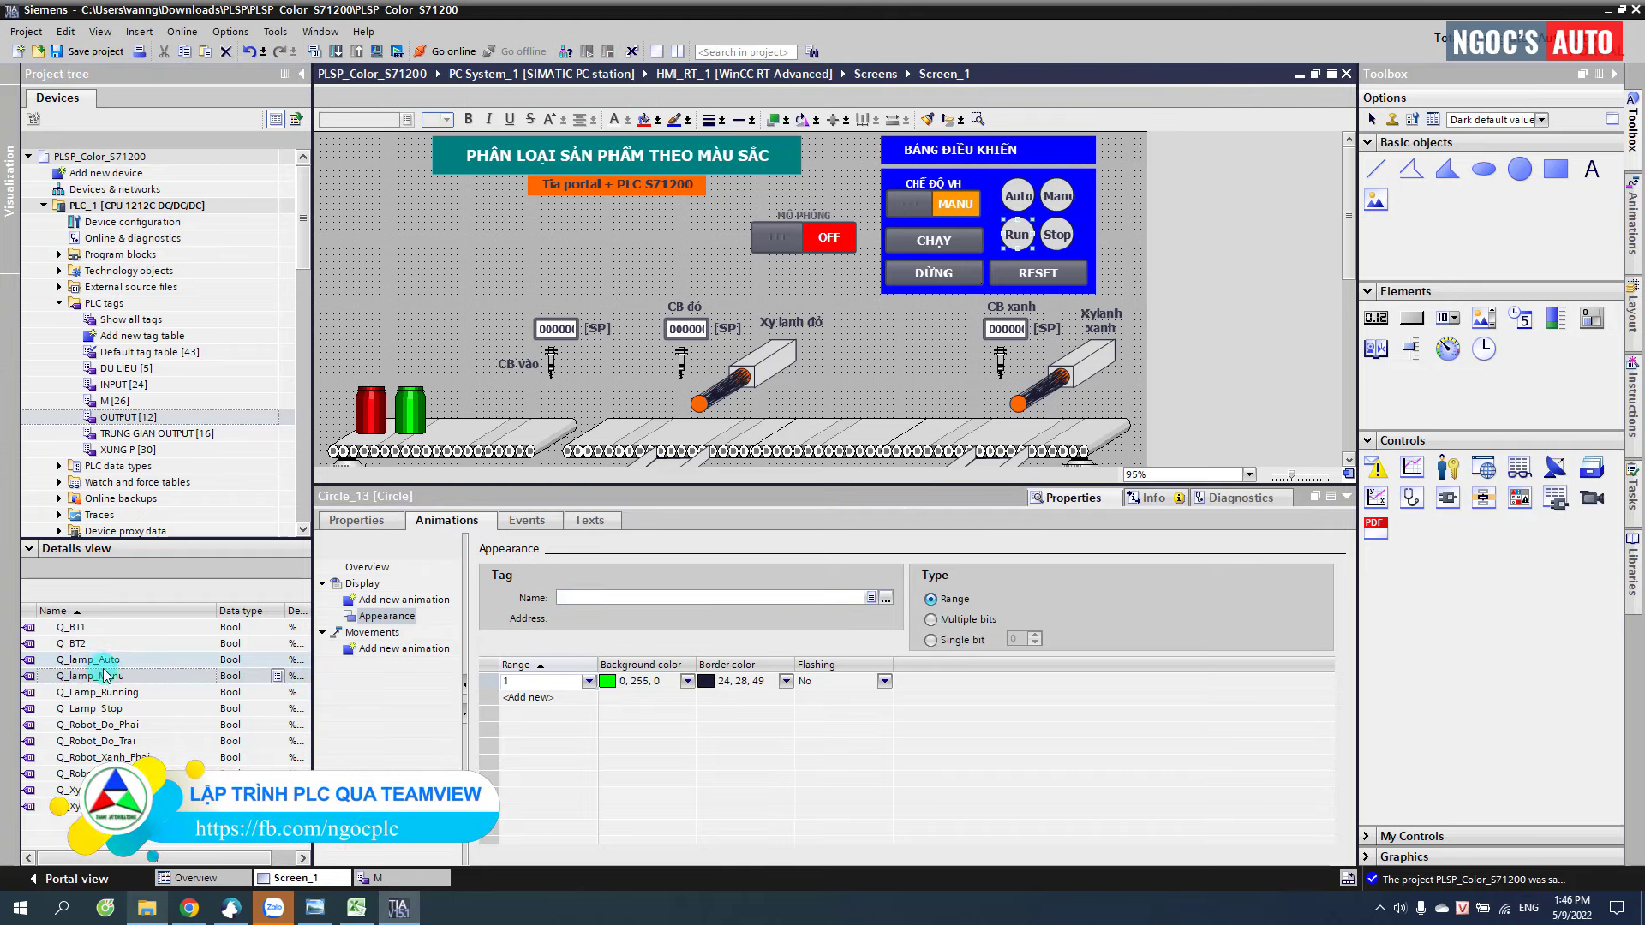
left_click_drag(98, 692, 615, 597)
- Link the Stop lamp's Appearance animation to Q_Lamp_Running and change its green range value to 0
left_click(1059, 237)
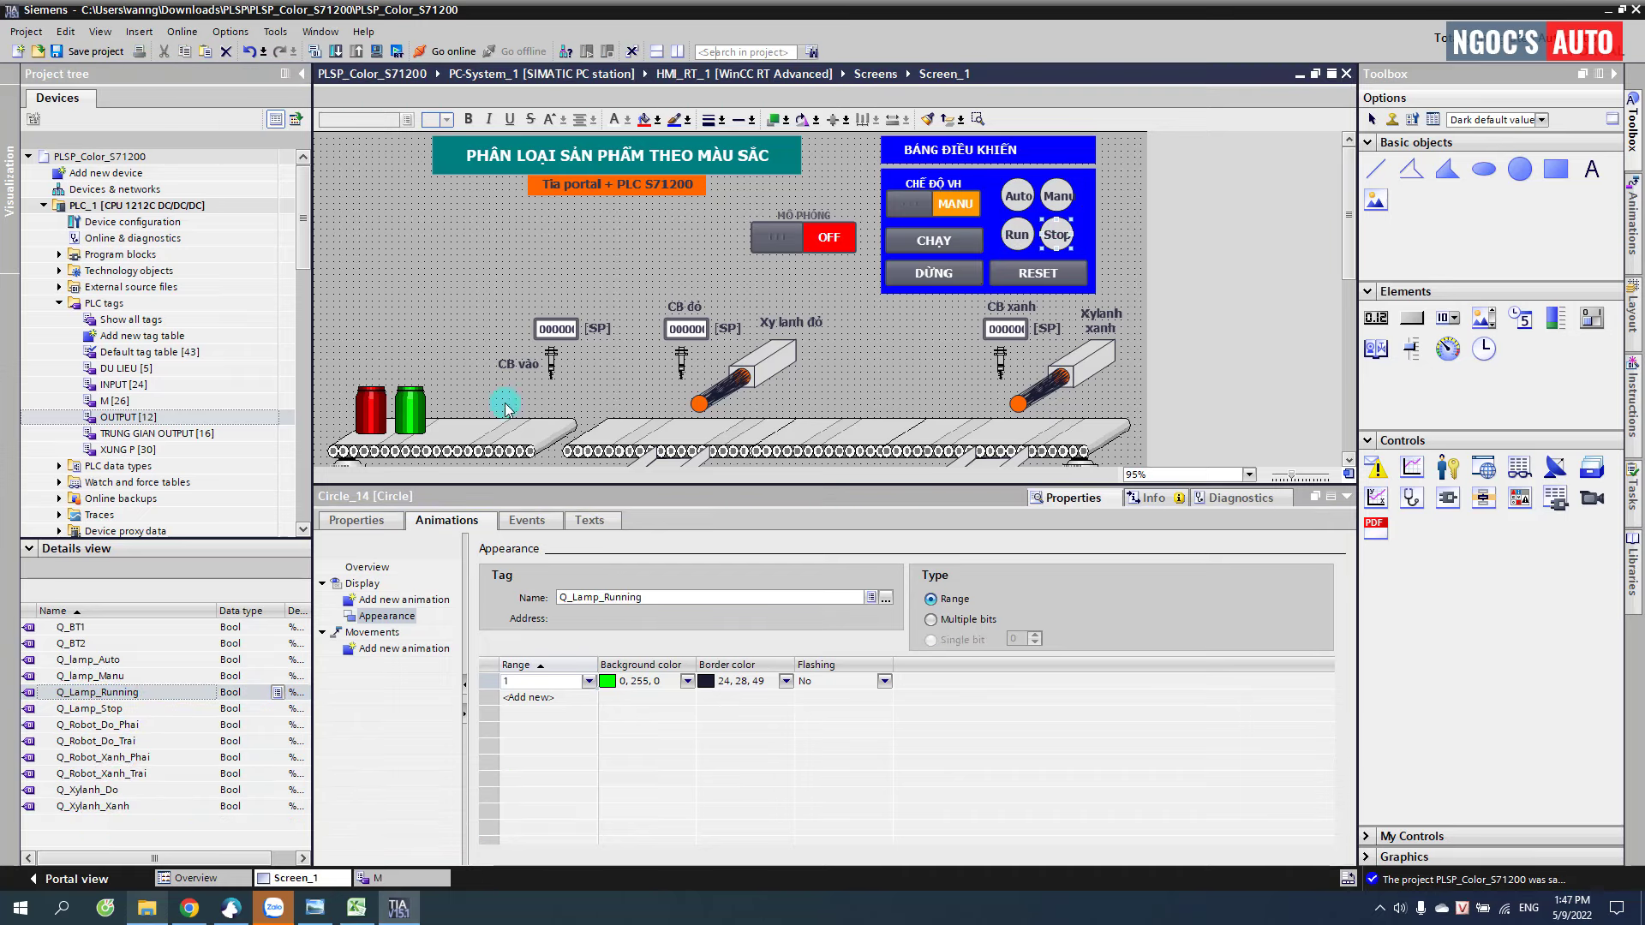
left_click_drag(127, 696, 613, 601)
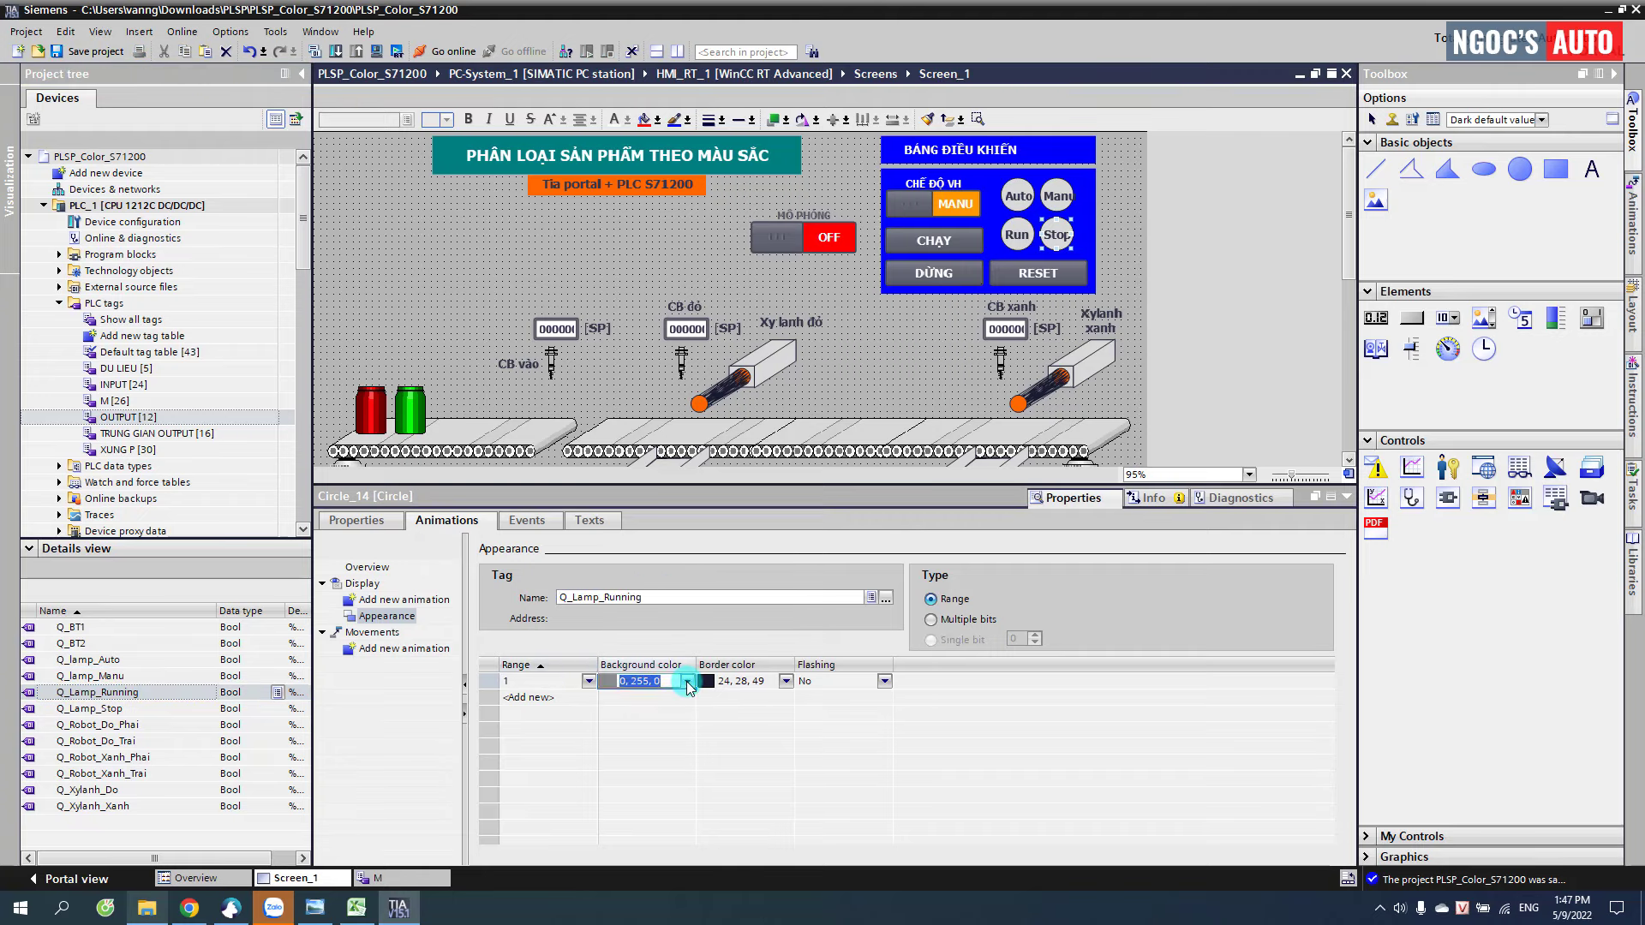
left_click(688, 682)
left_click(624, 742)
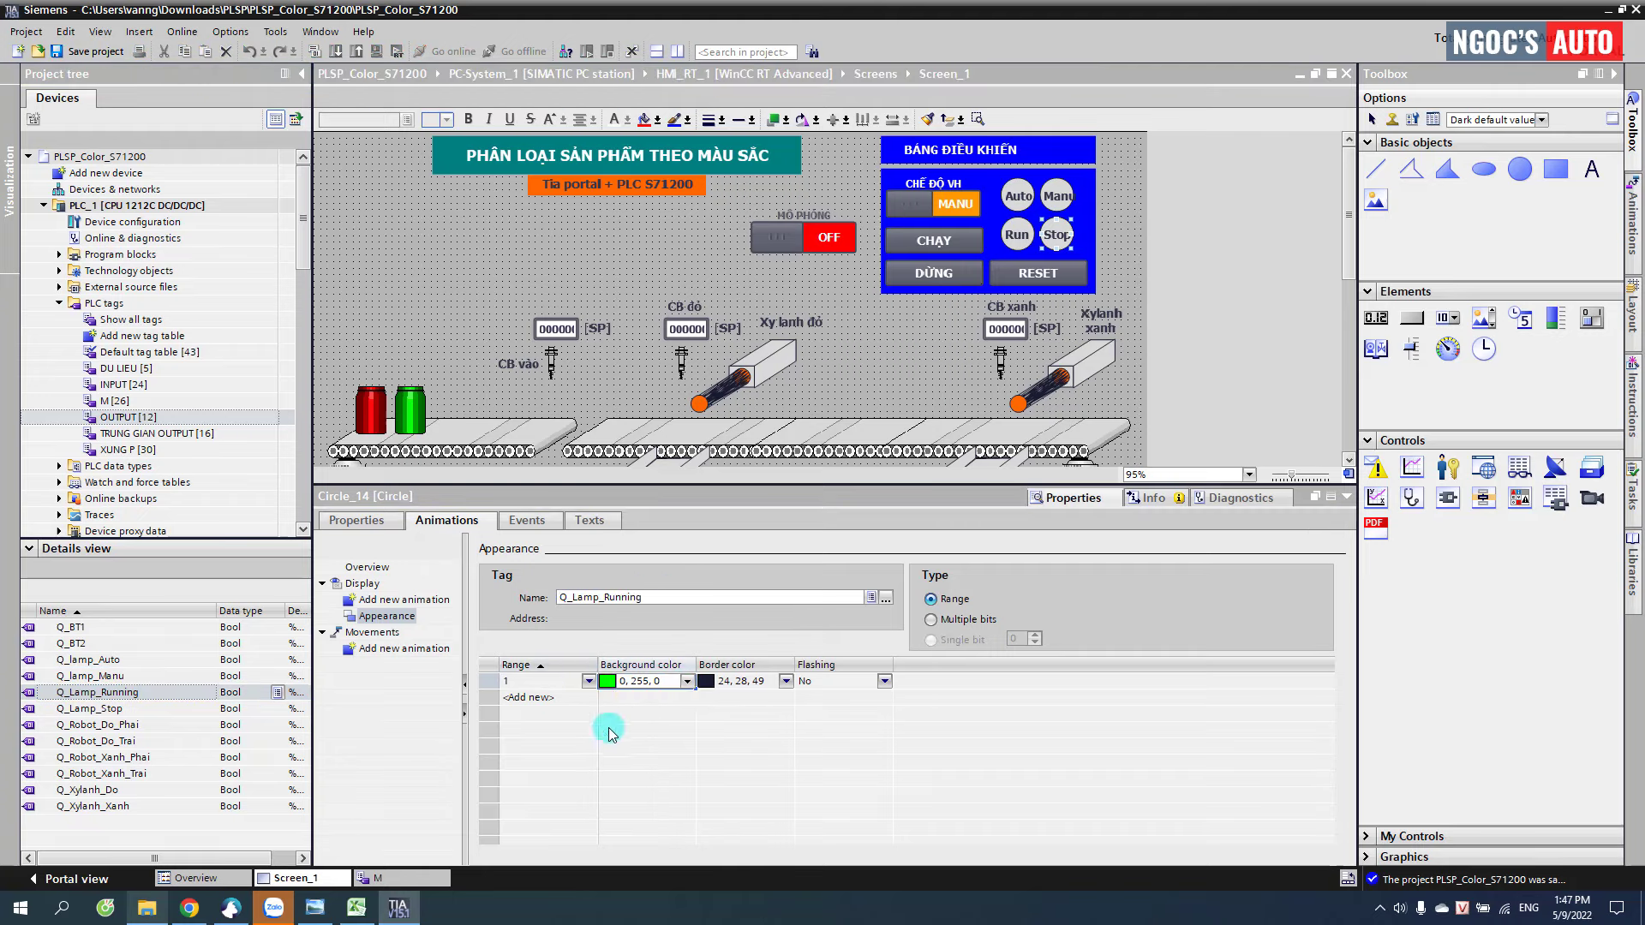
left_click(541, 683)
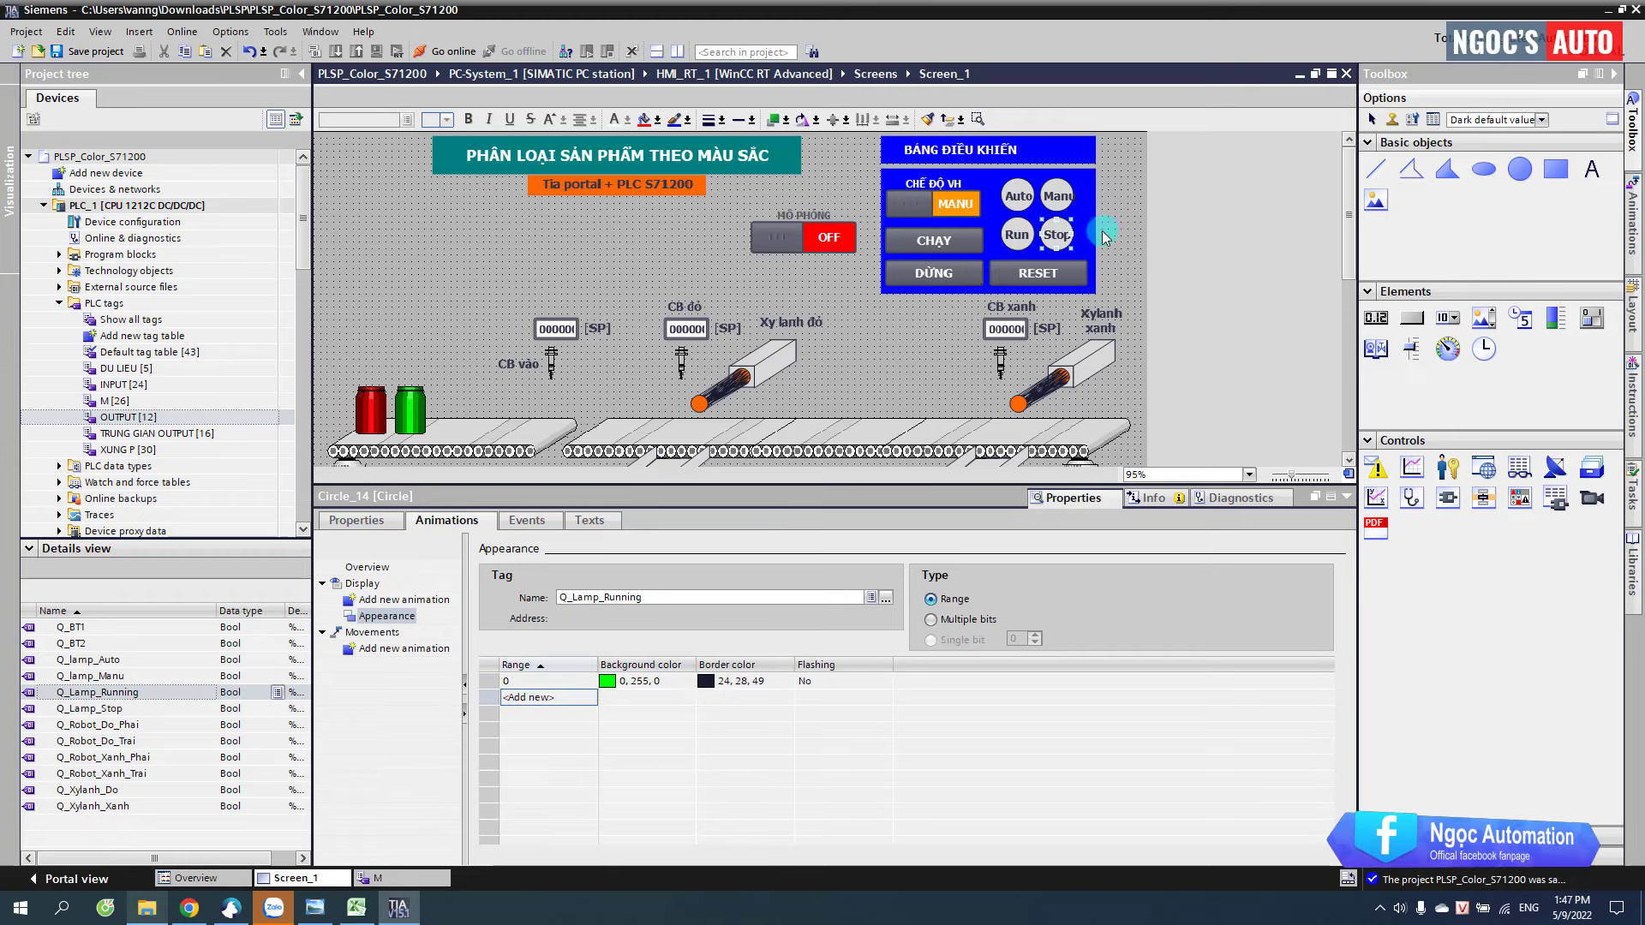
scroll(776, 283, "down", 2)
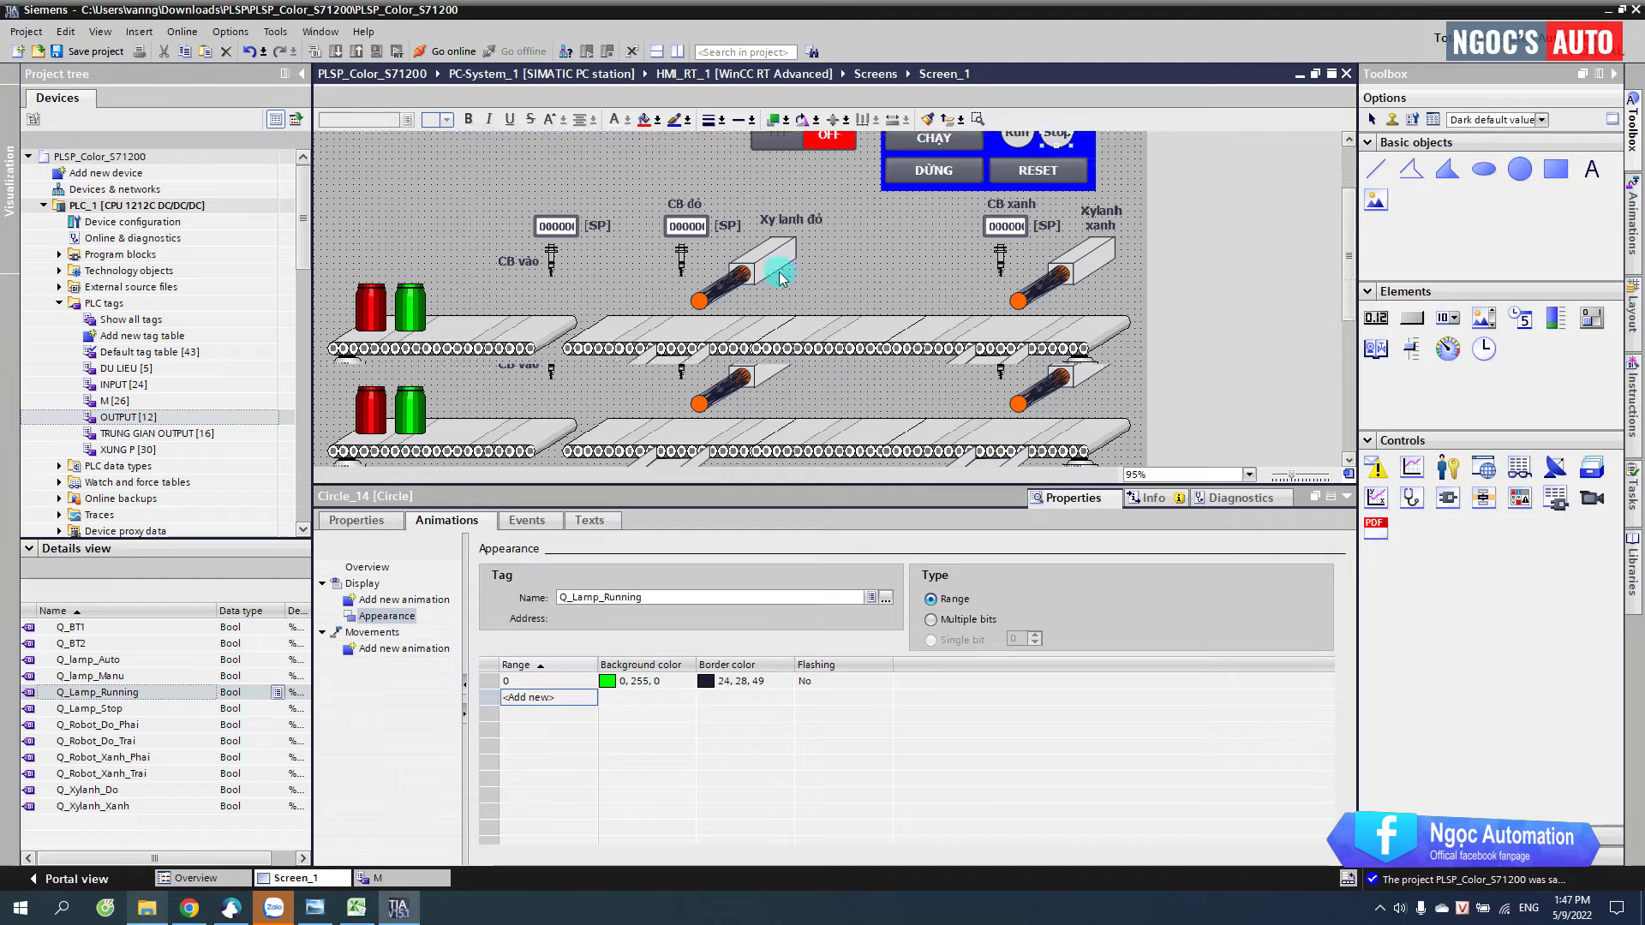
scroll(778, 272, "up", 1)
scroll(779, 274, "down", 3)
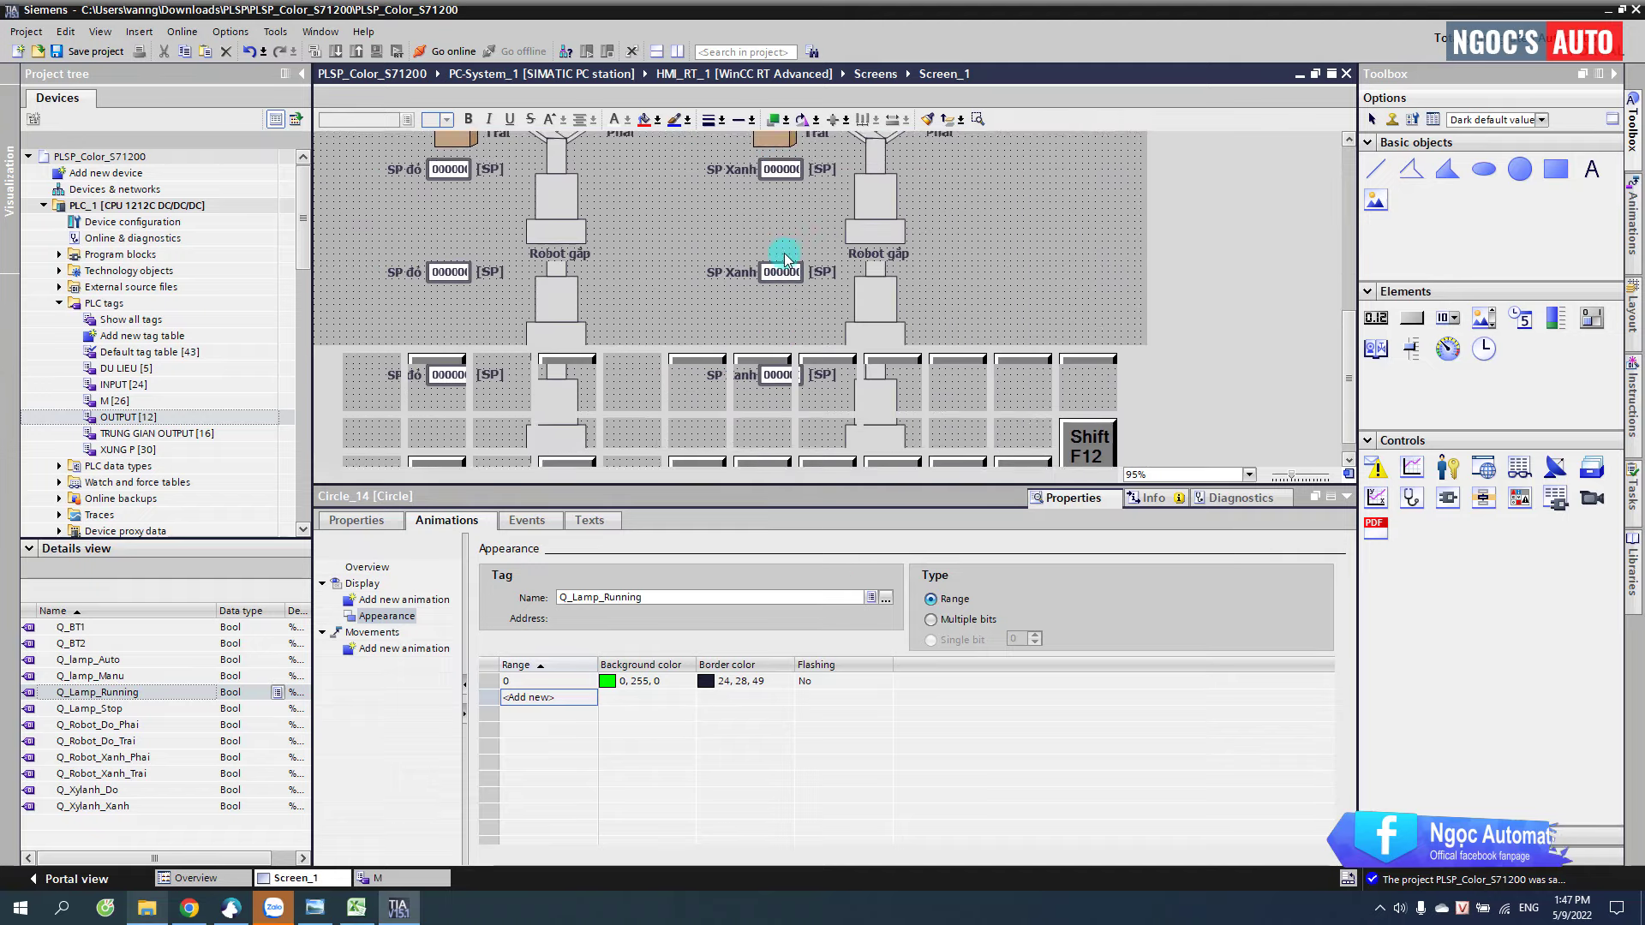
scroll(779, 282, "up", 1)
scroll(777, 284, "up", 3)
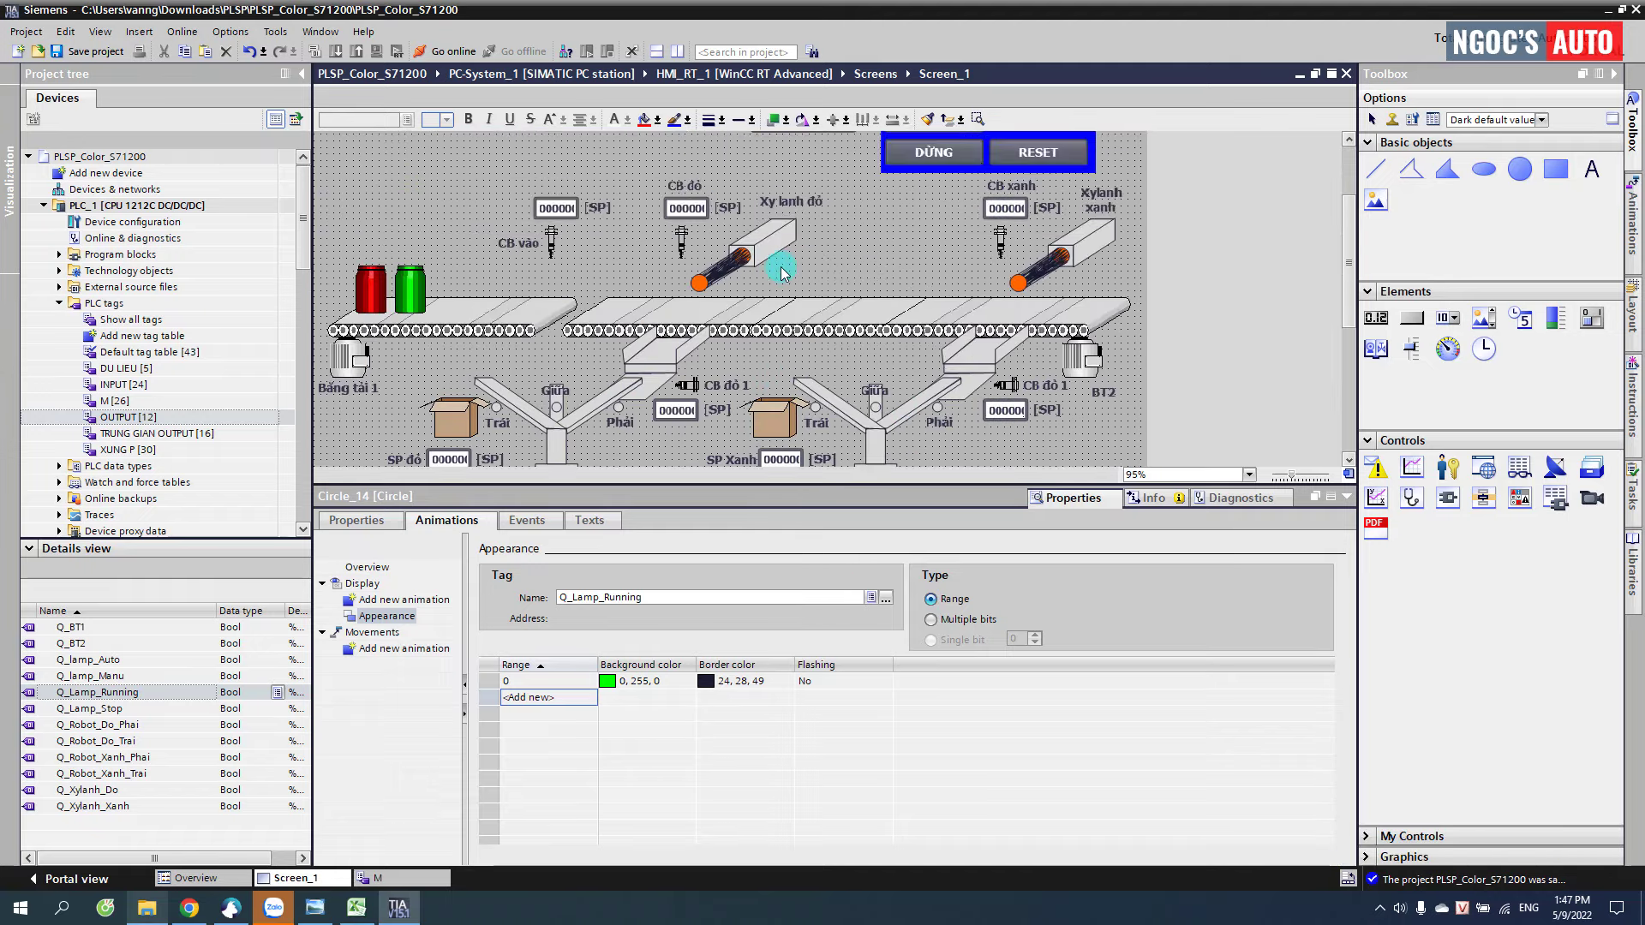
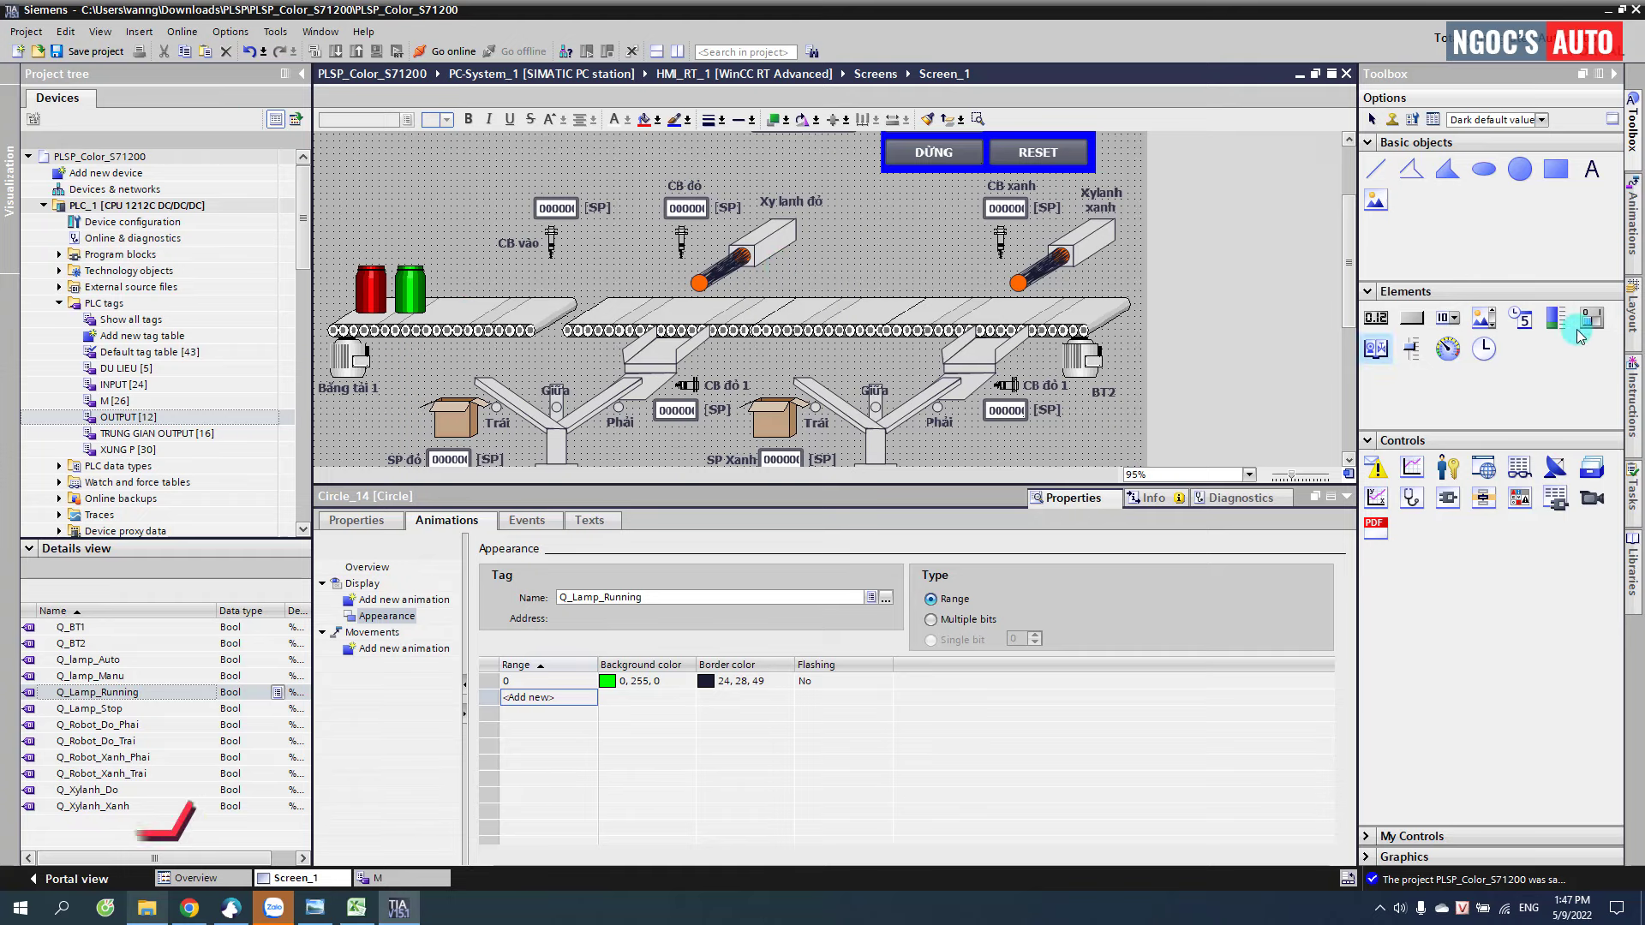
- Place a new switch beside the Băng tải 1 motor and set its font size to 13
left_click_drag(1580, 337, 417, 392)
left_click(384, 353)
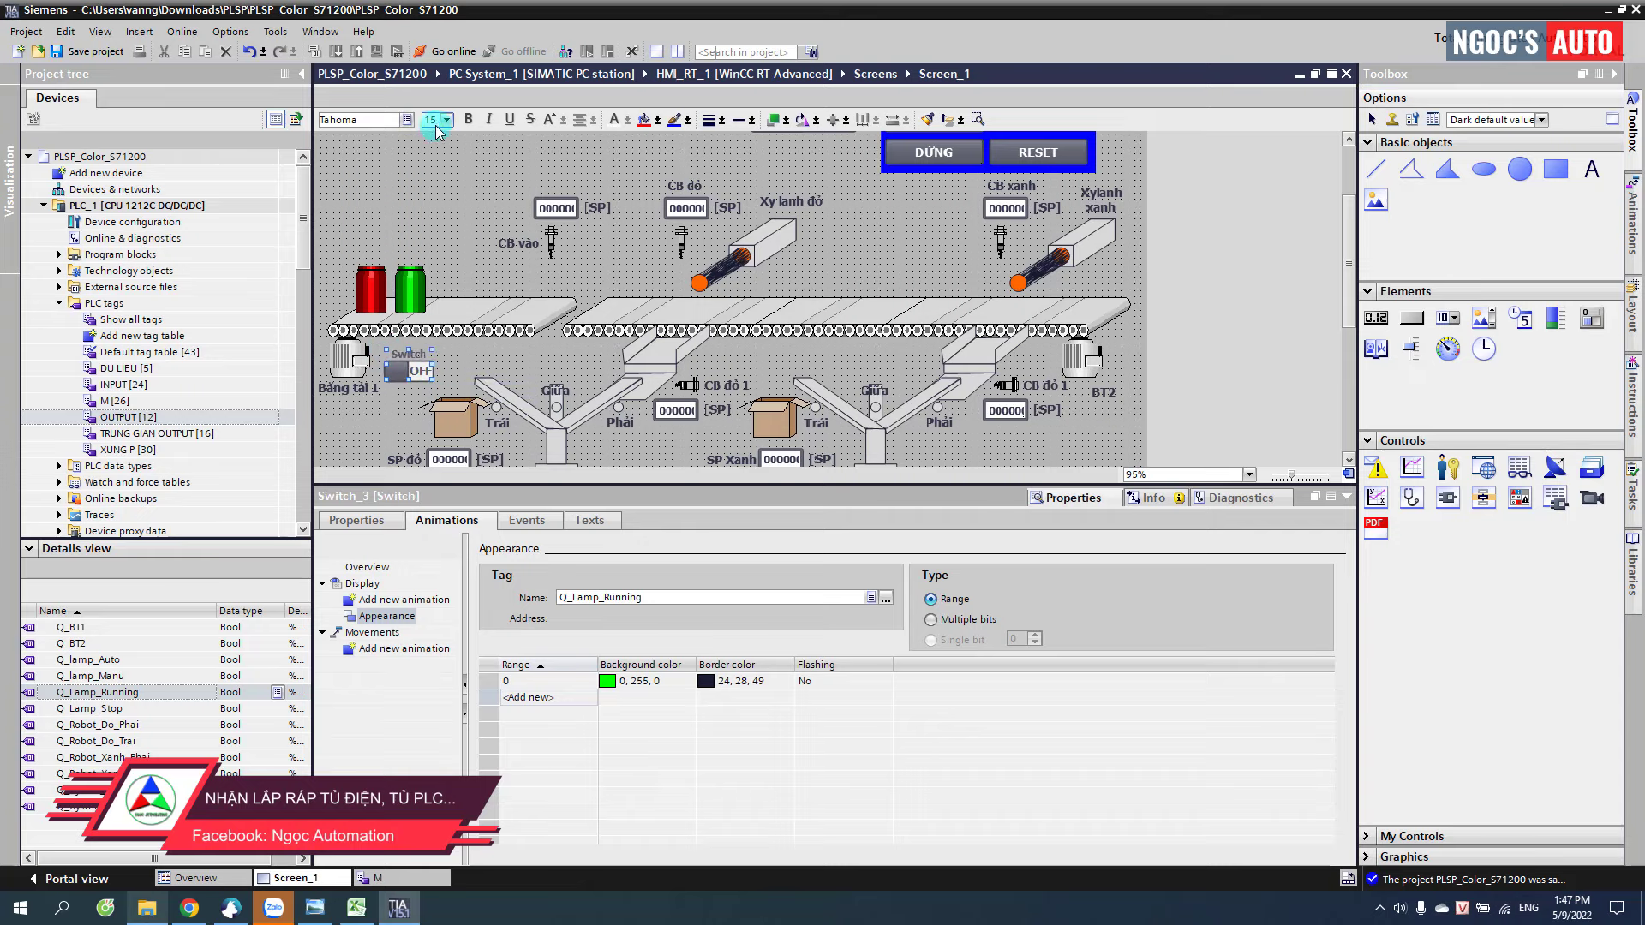
left_click(438, 121)
left_click(446, 121)
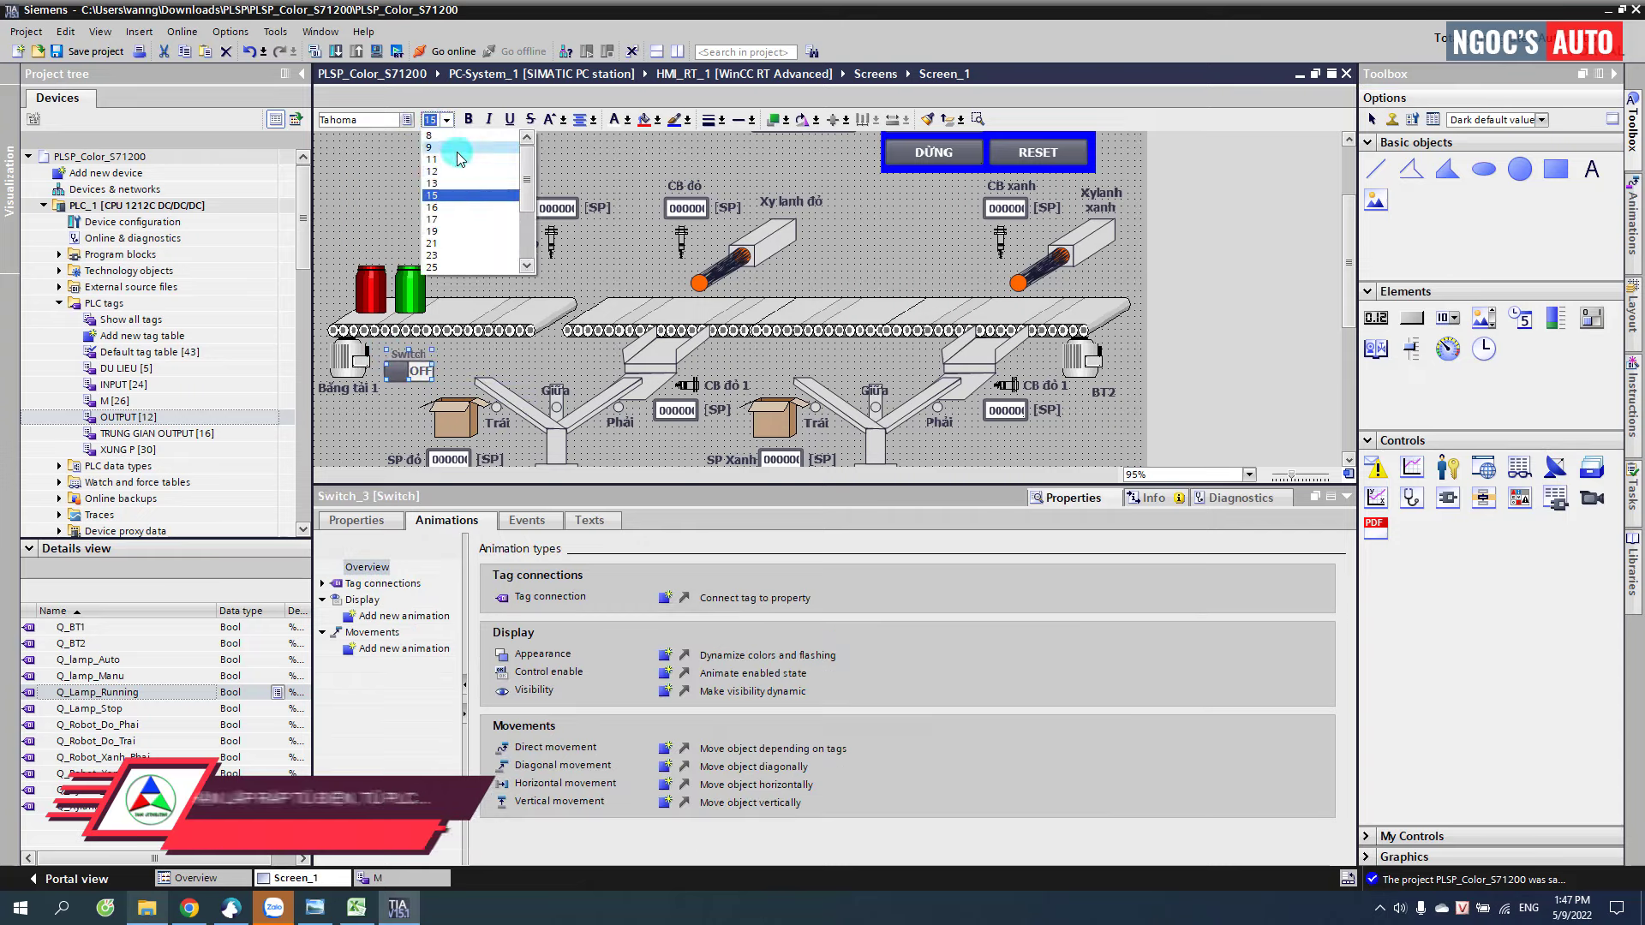
left_click(450, 180)
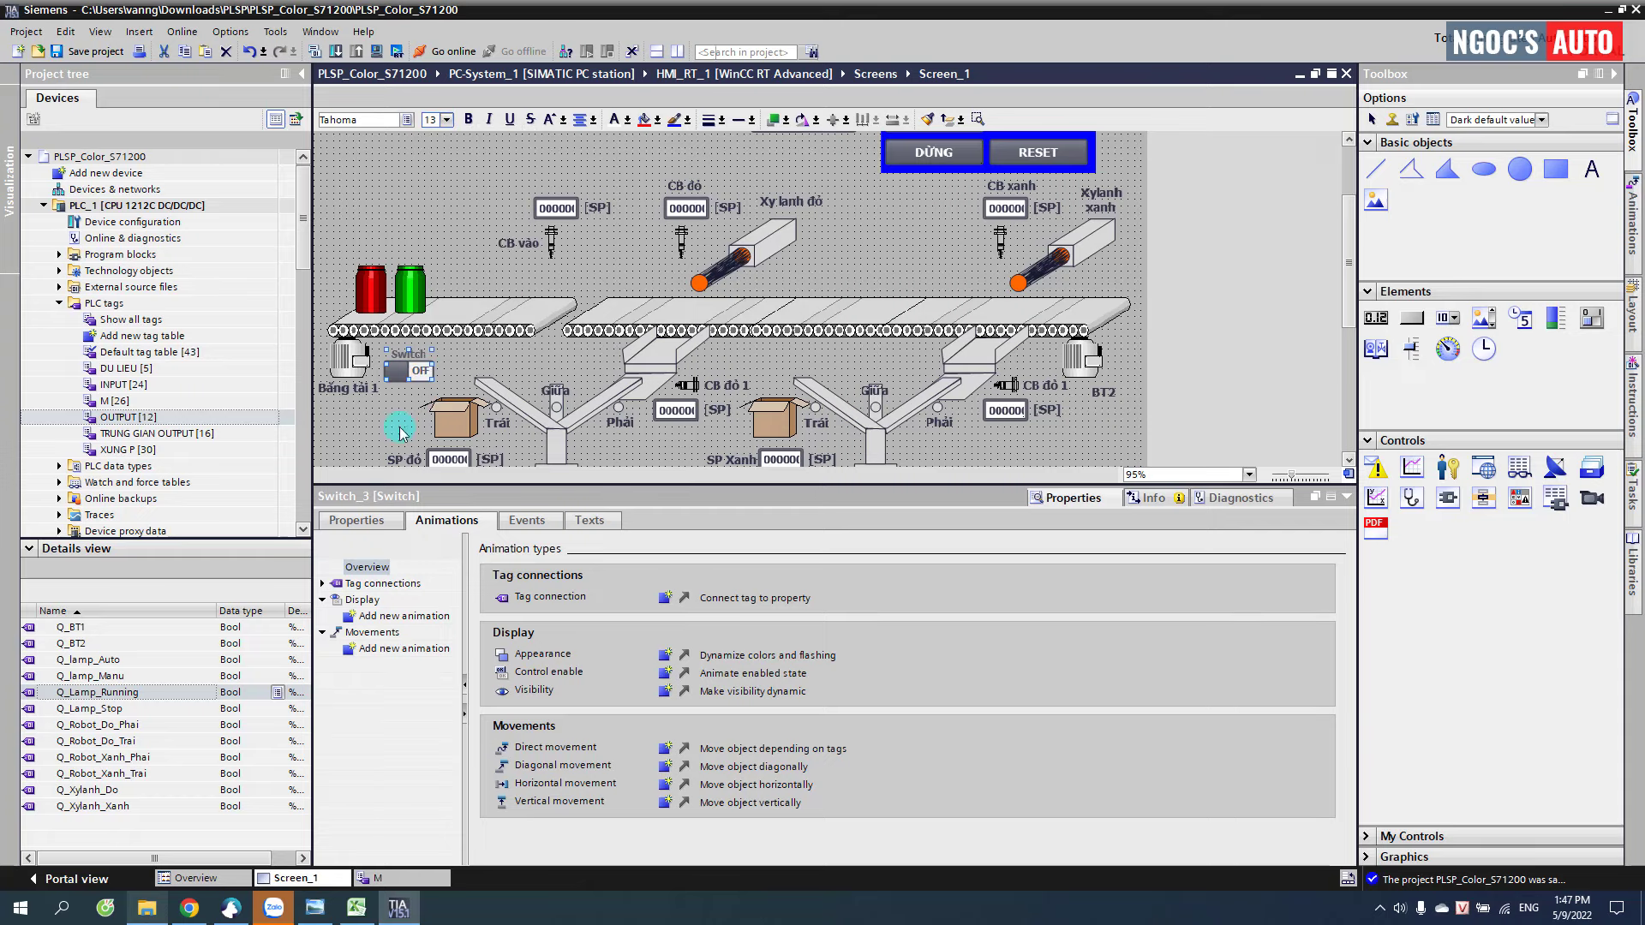
- Set the new switch's text colour to 255, 255, 255, ON range to 0, 255, 0 and OFF range to 255, 0, 0
right_click(426, 393)
left_click(462, 741)
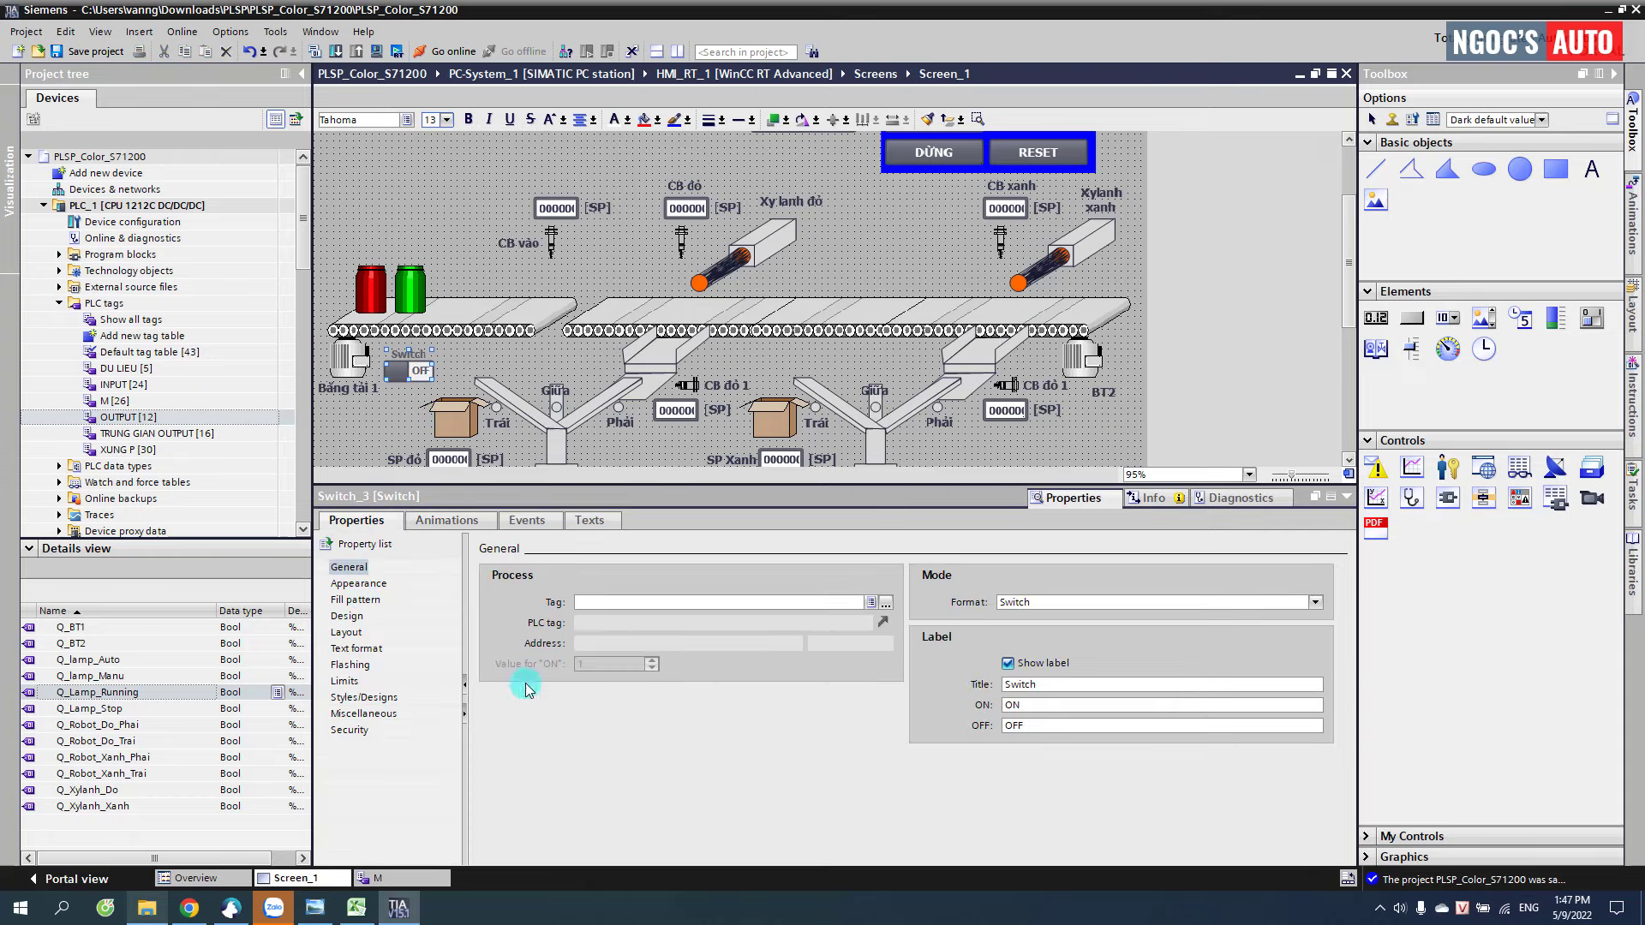
left_click(349, 585)
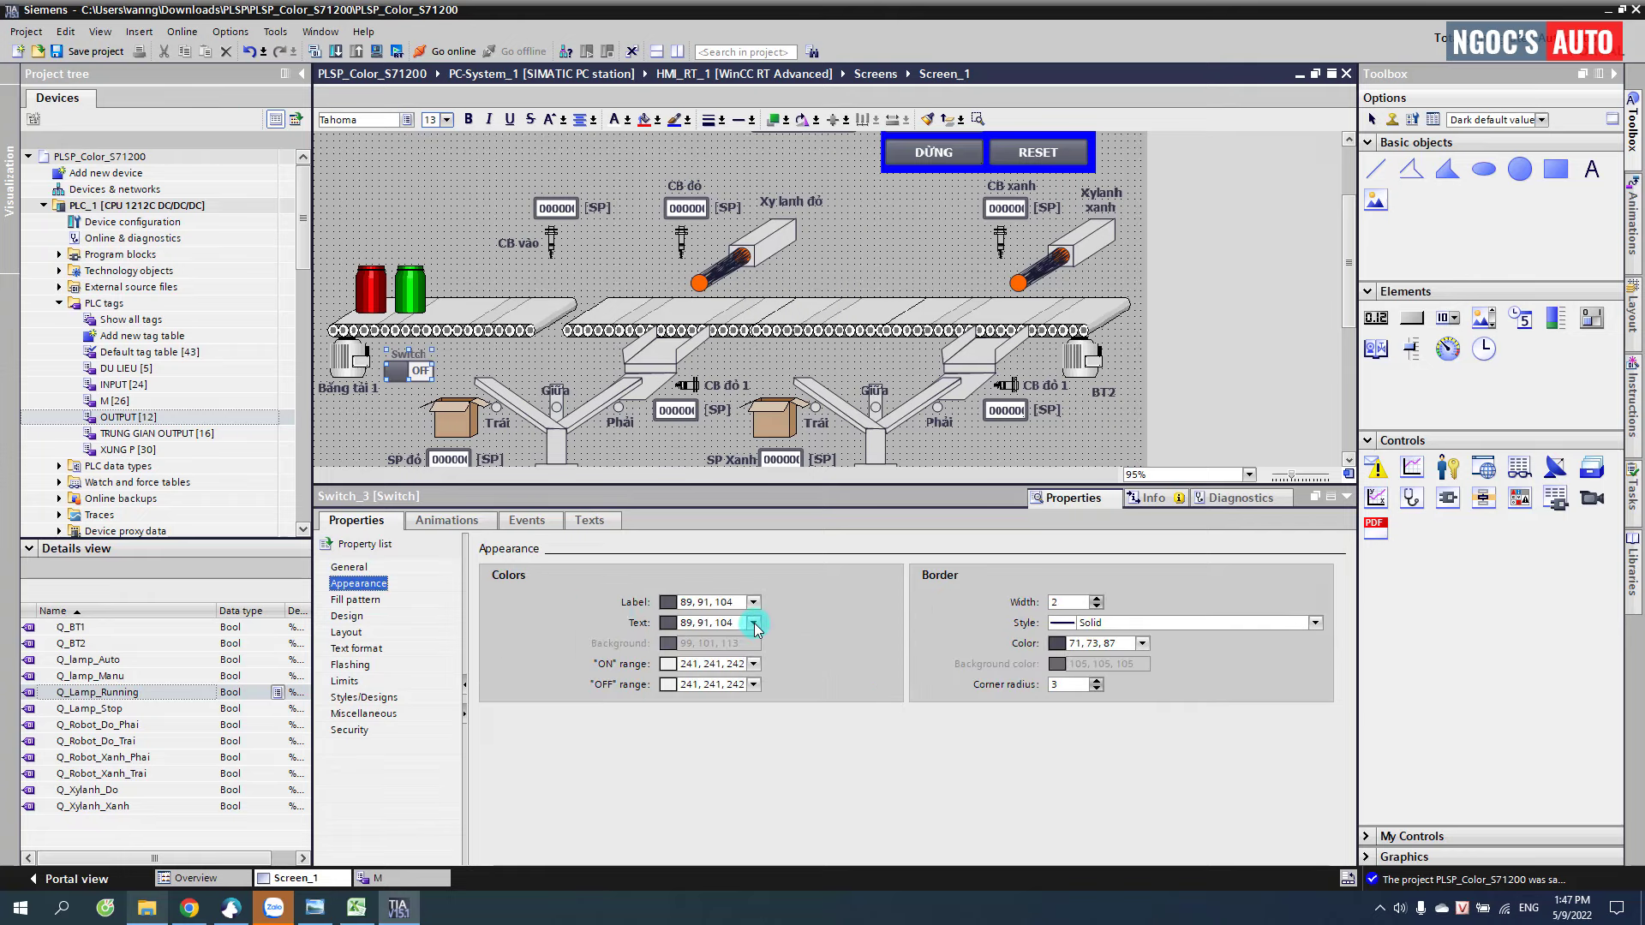
left_click(754, 623)
left_click(766, 697)
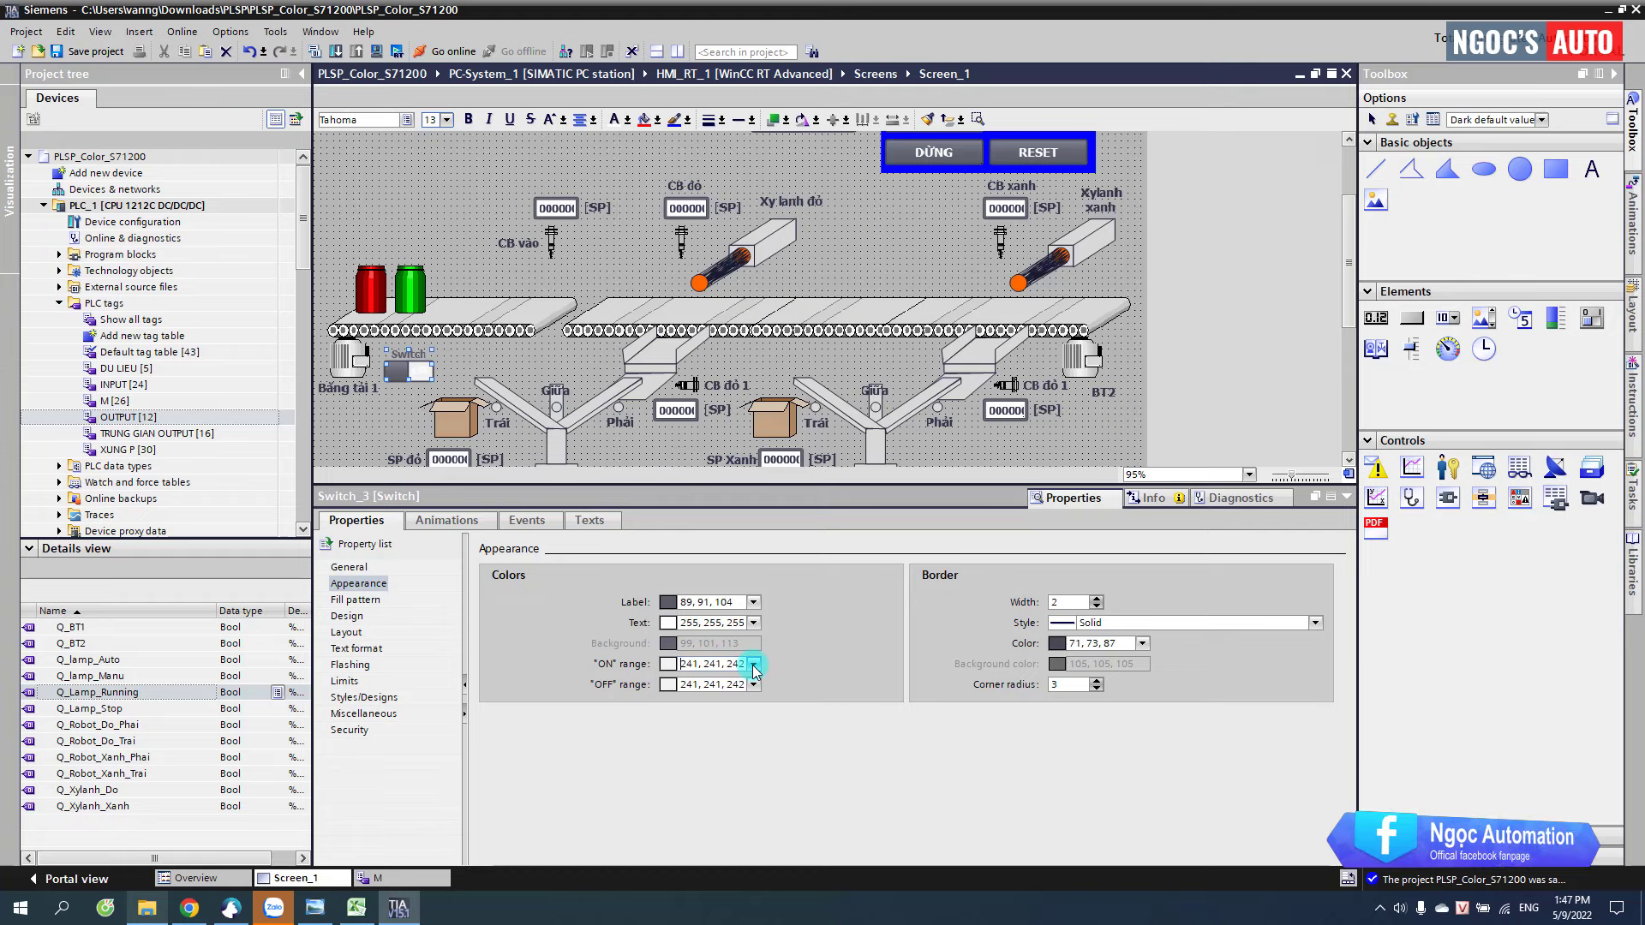
left_click(754, 665)
left_click(742, 698)
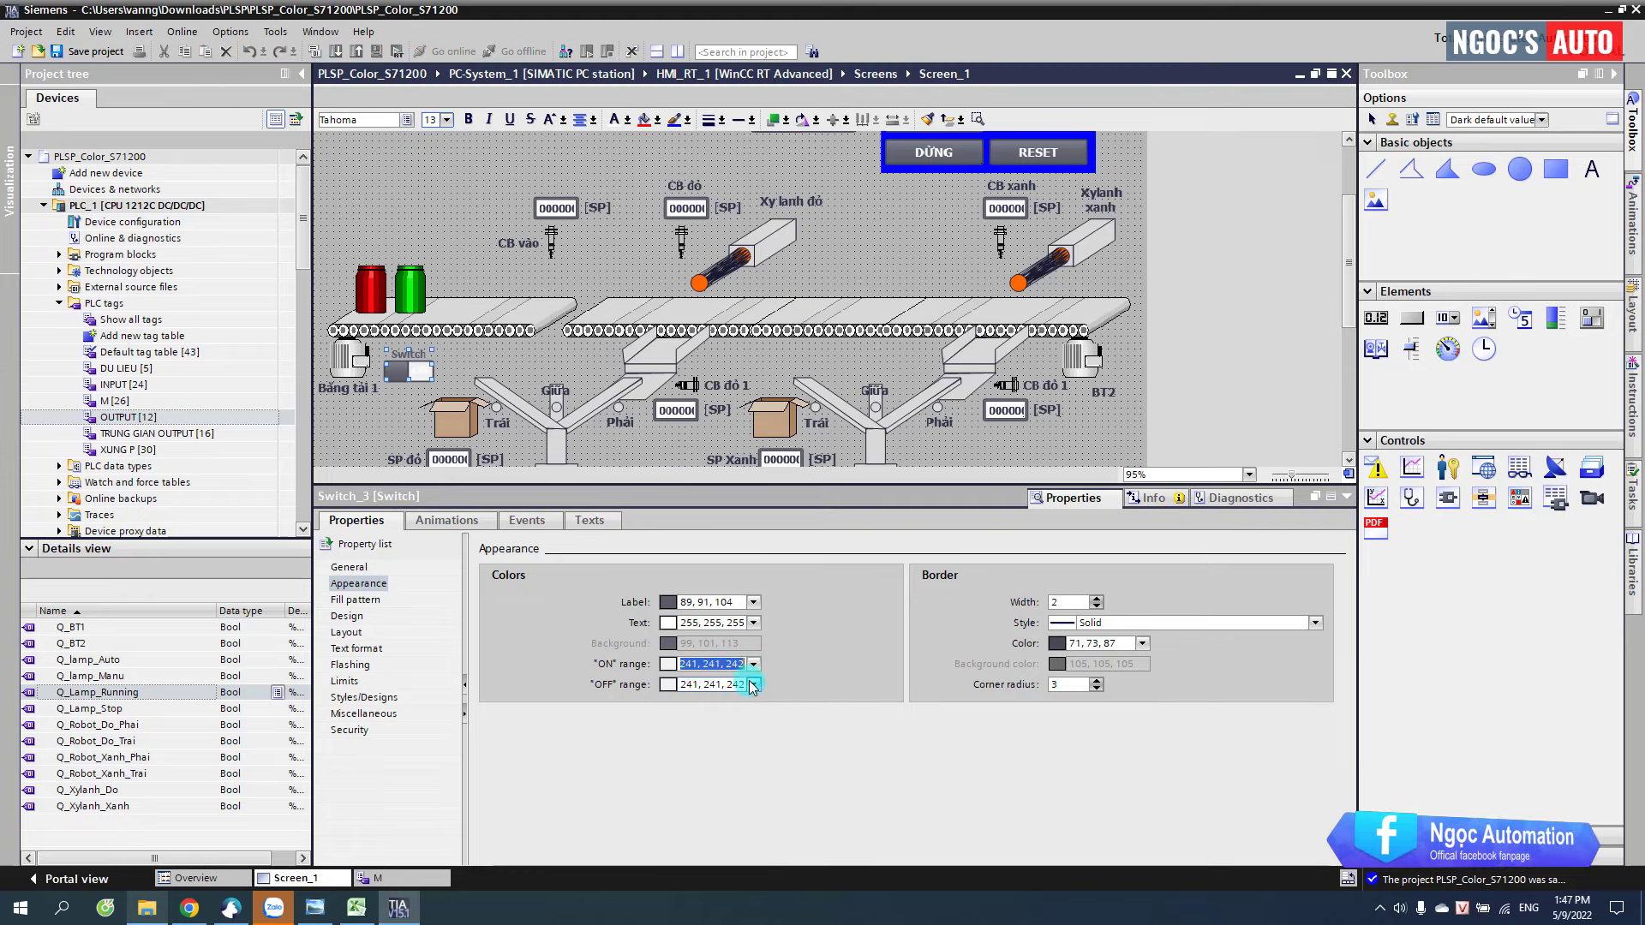
left_click(752, 686)
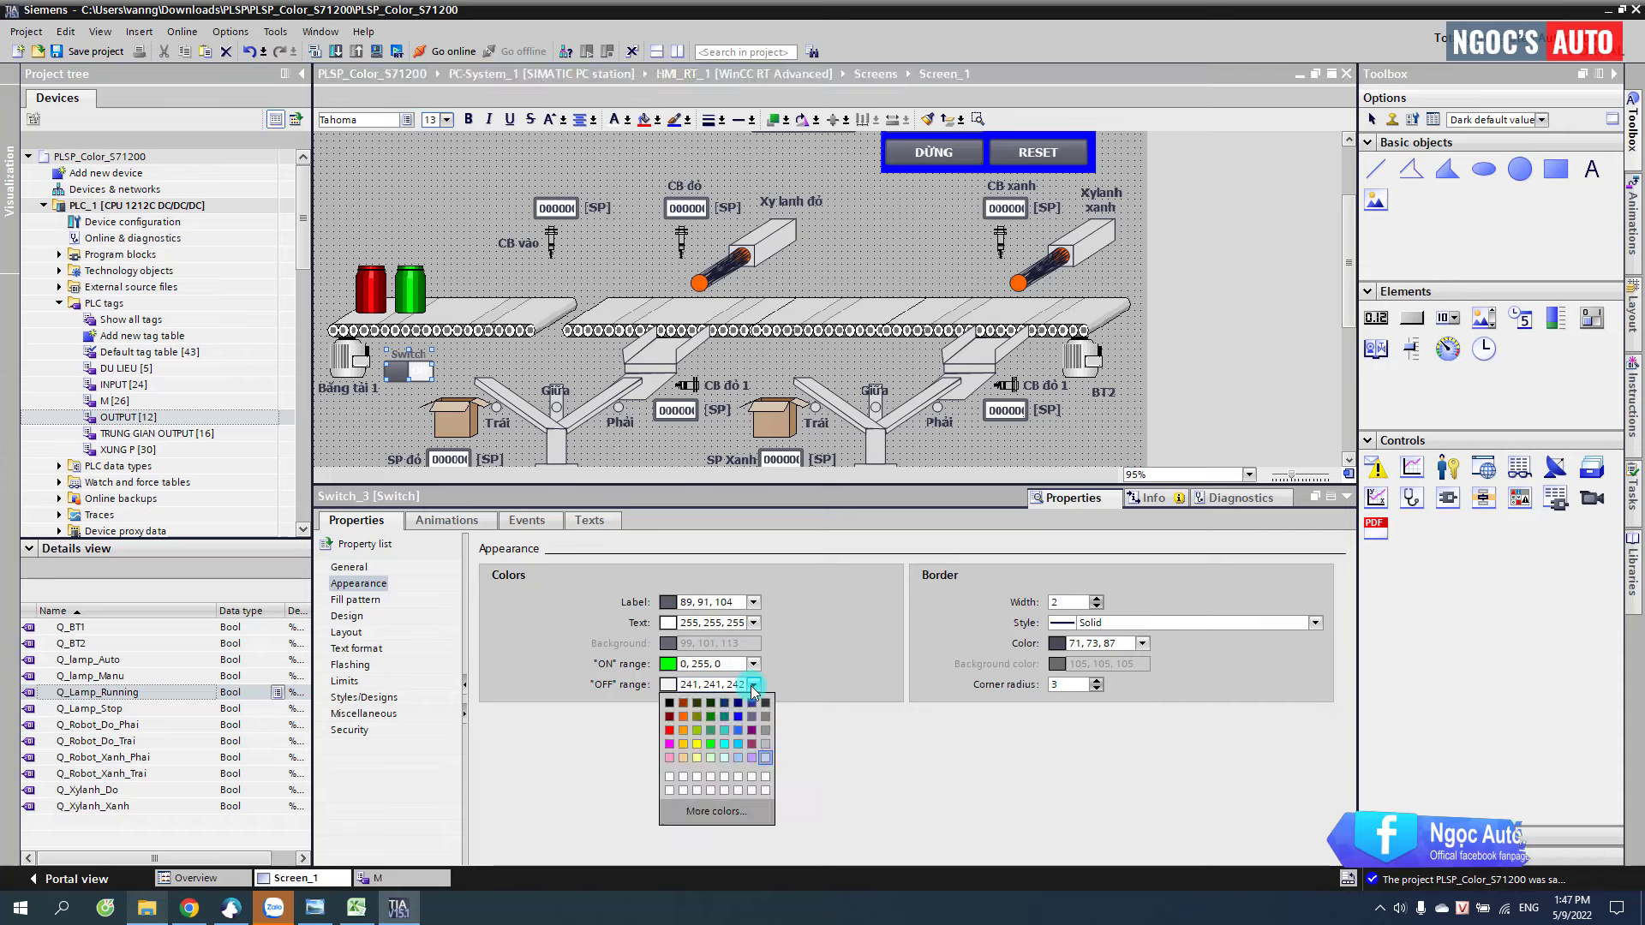
left_click(752, 687)
left_click(754, 688)
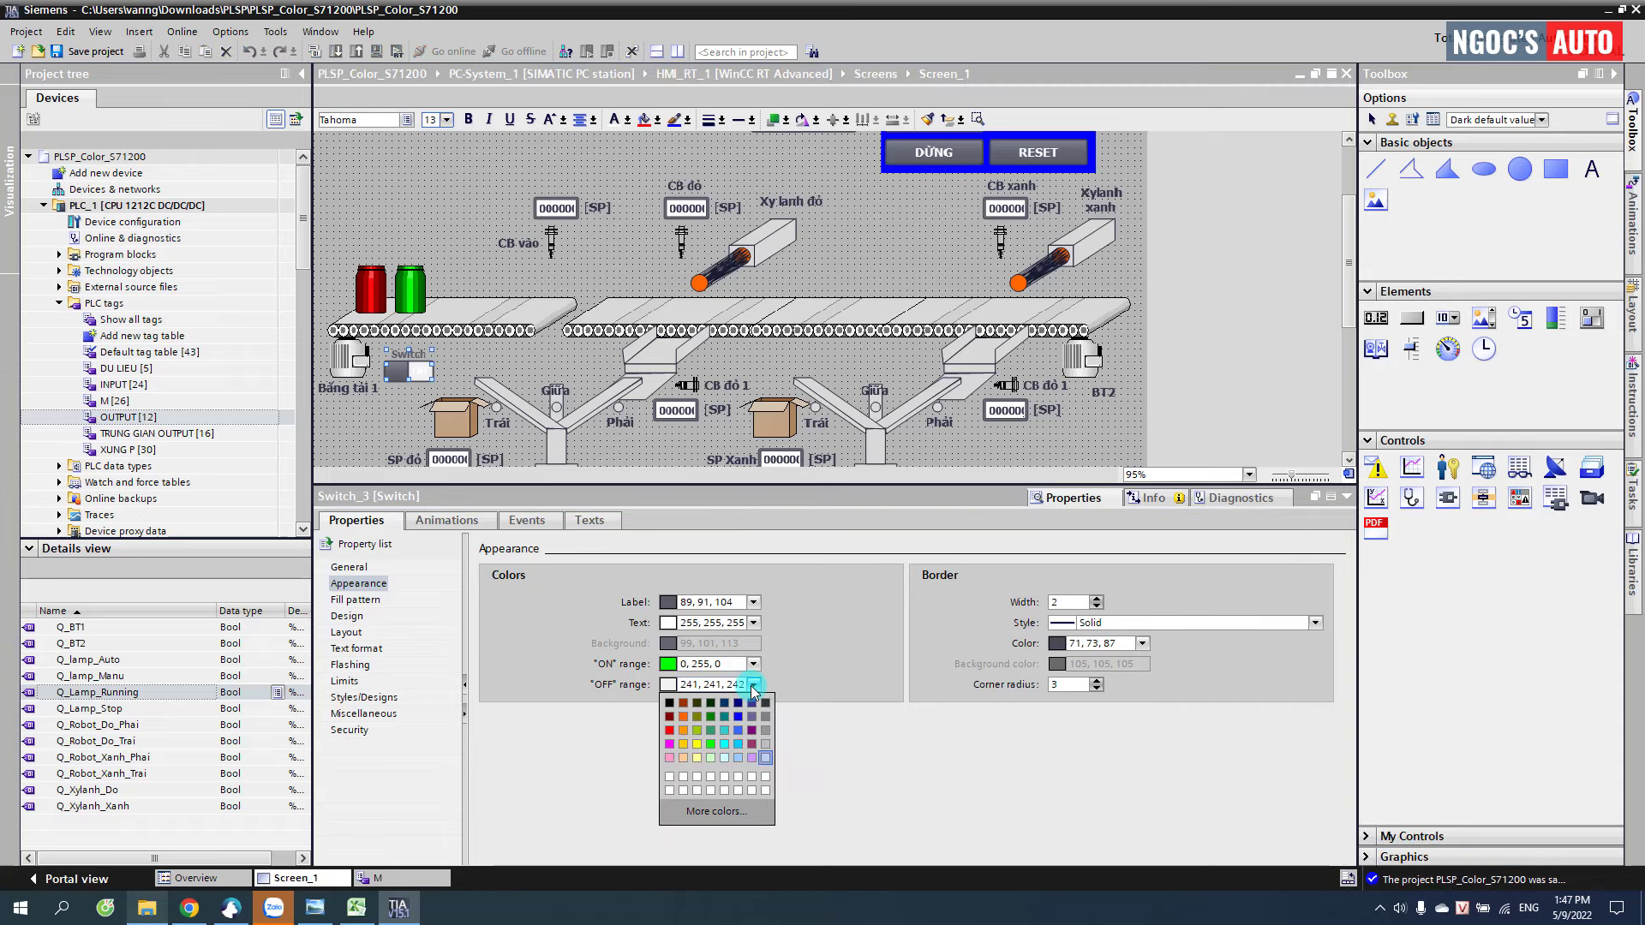
left_click(672, 733)
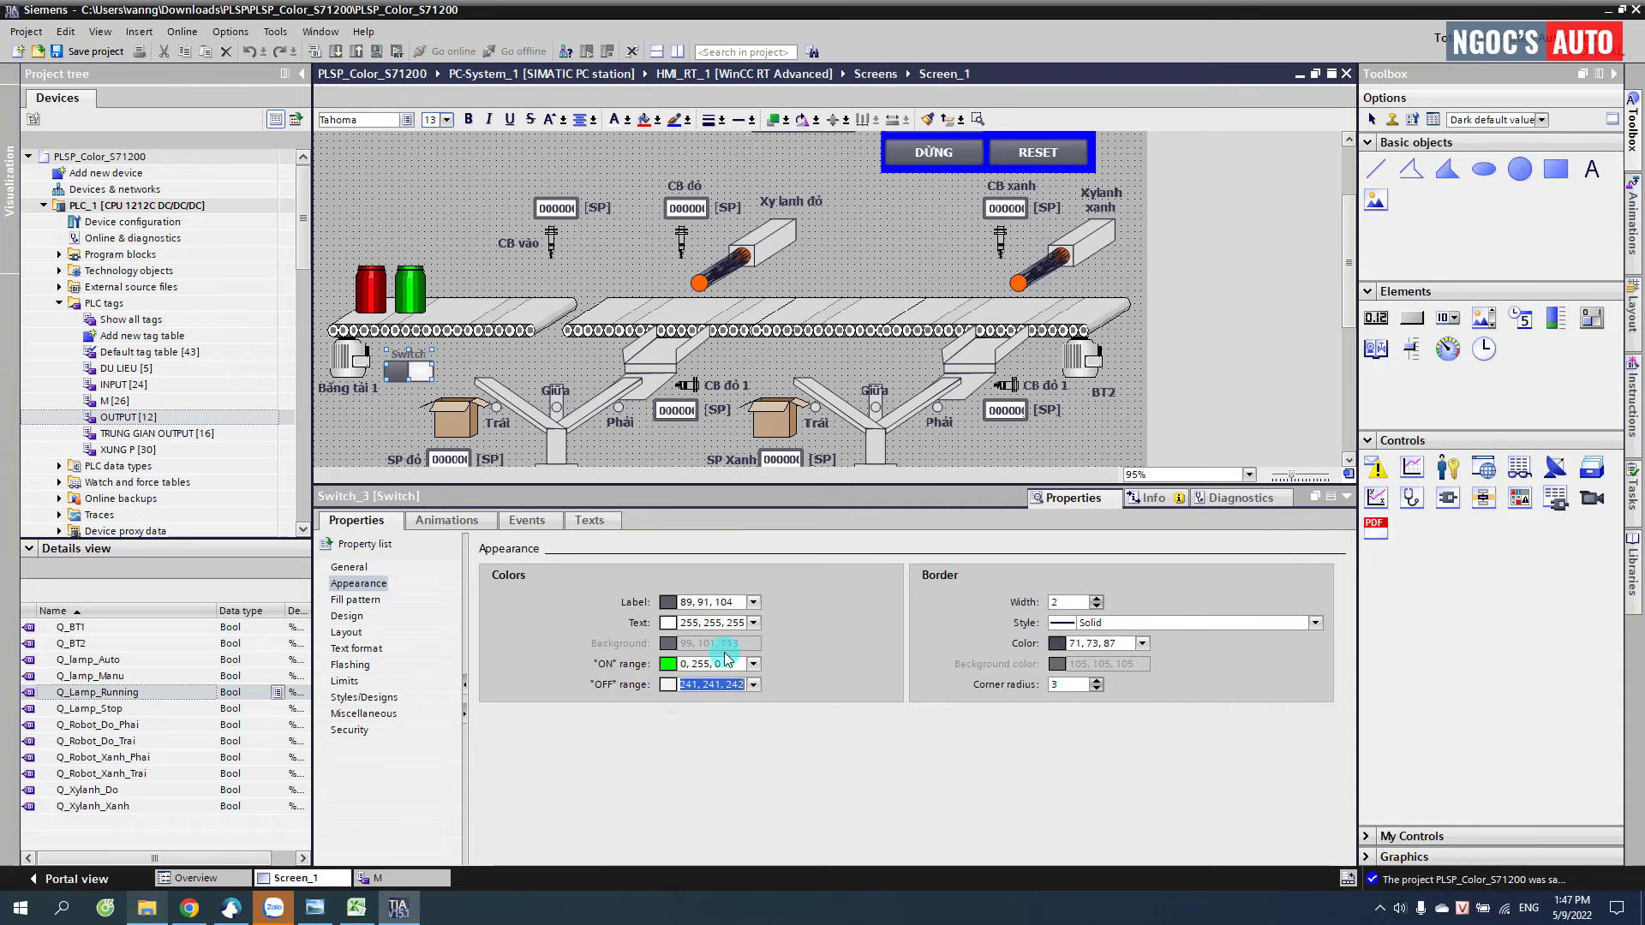
- Add the SetBit function to the Băng tải 1 switch's Switch ON event
left_click(351, 567)
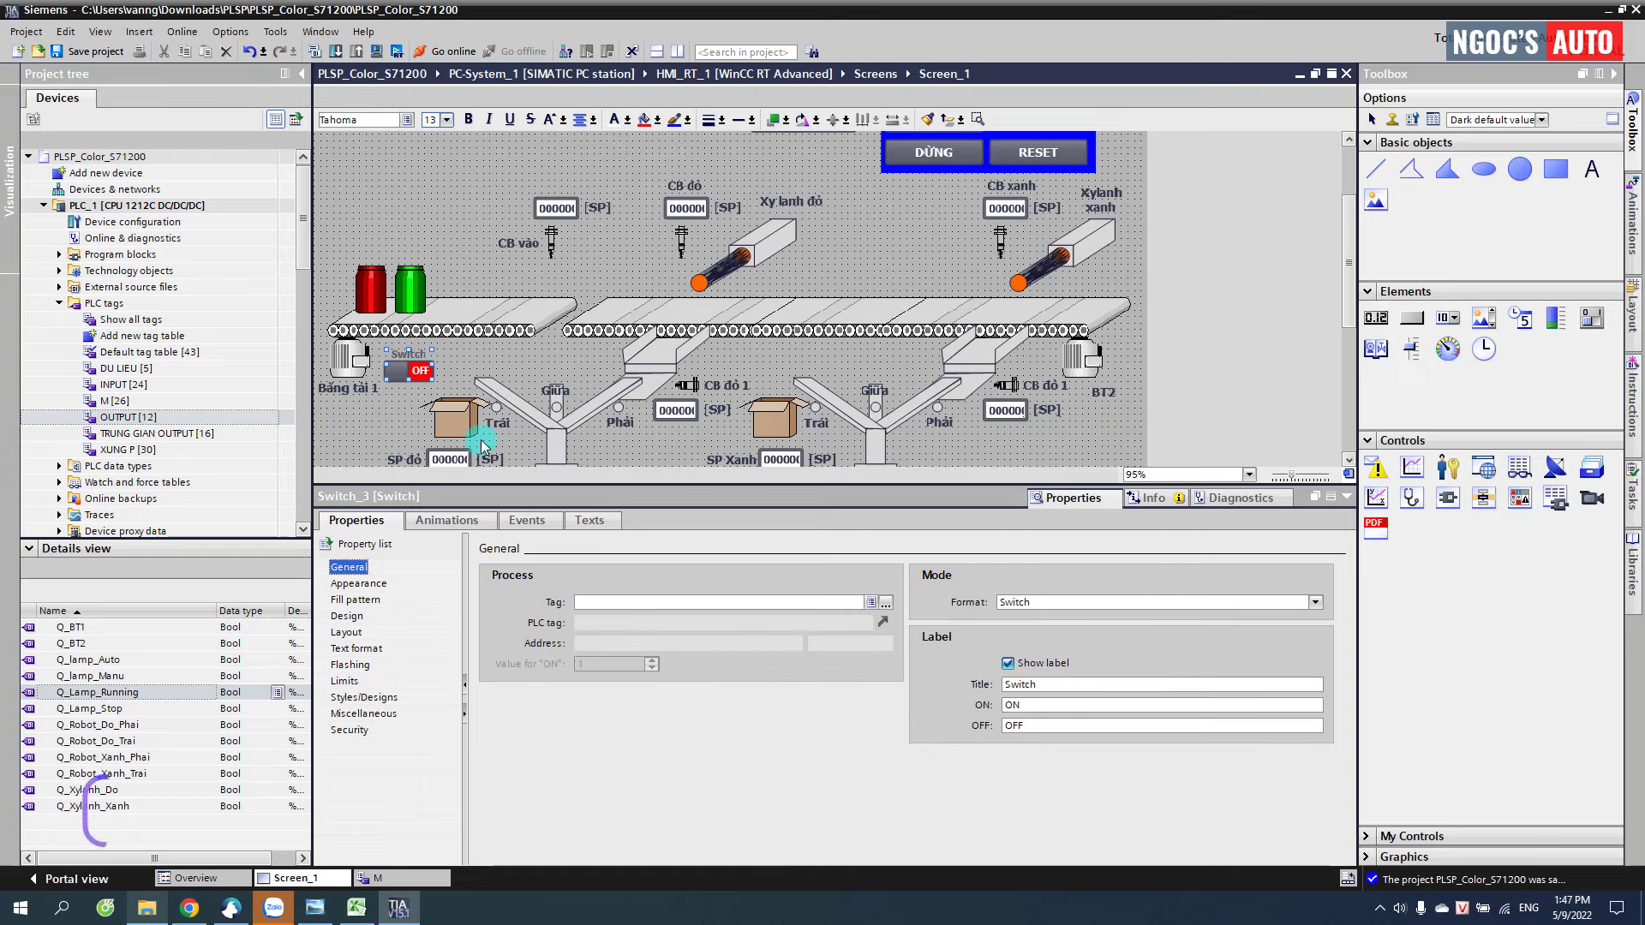
left_click(530, 521)
left_click(369, 584)
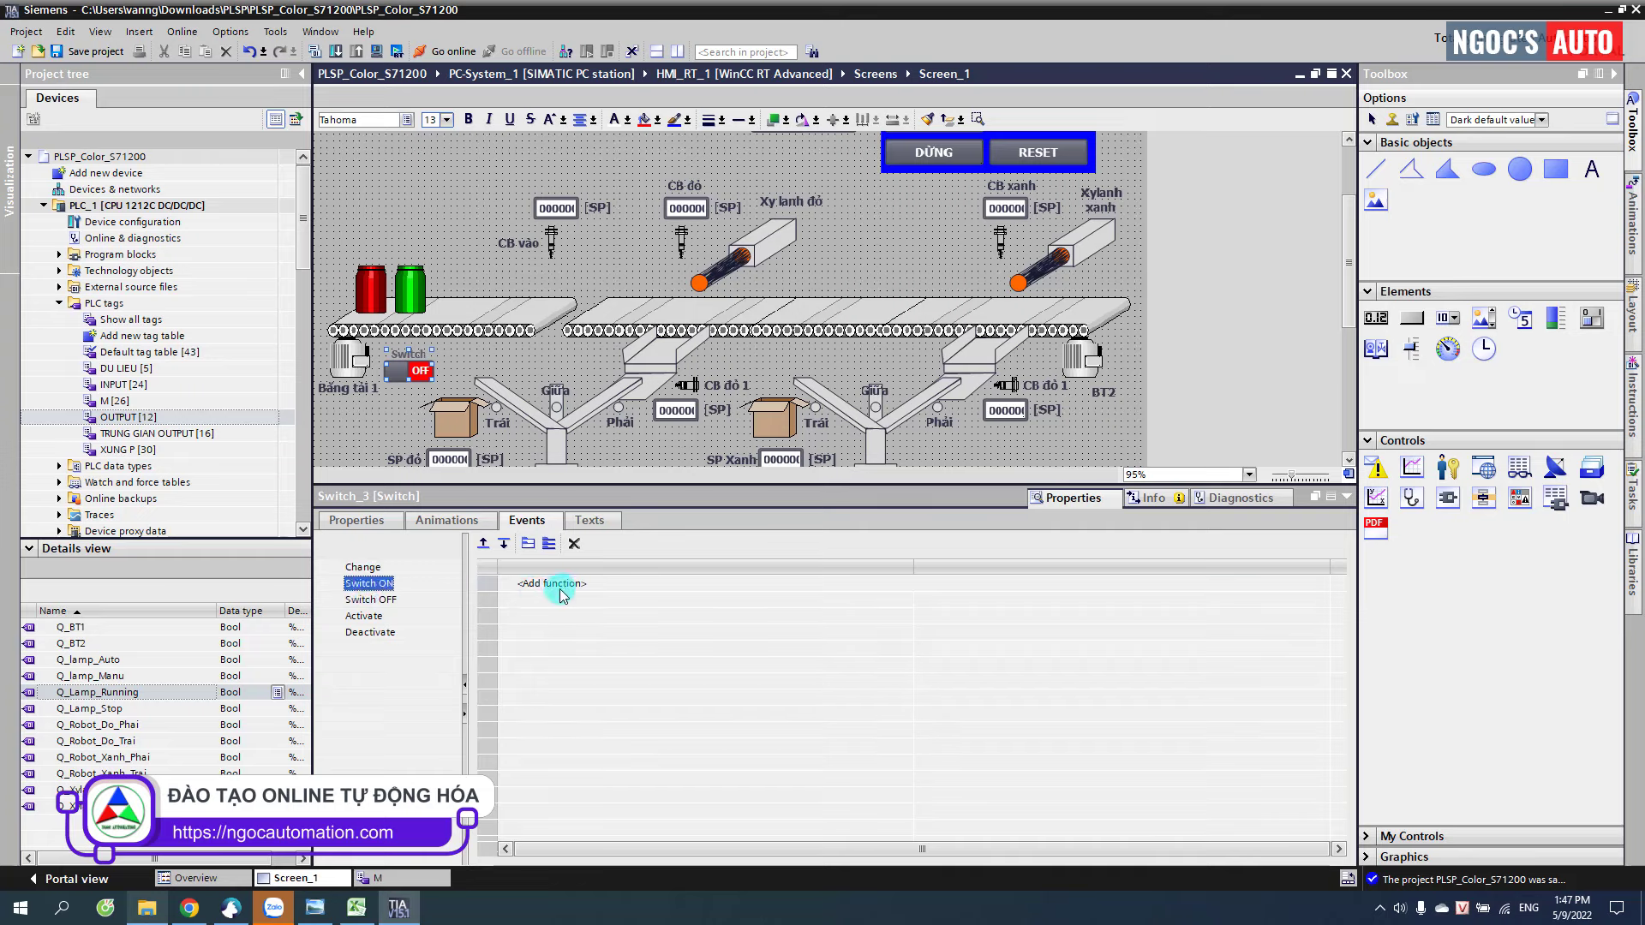
left_click(552, 583)
type("SET")
key("Down")
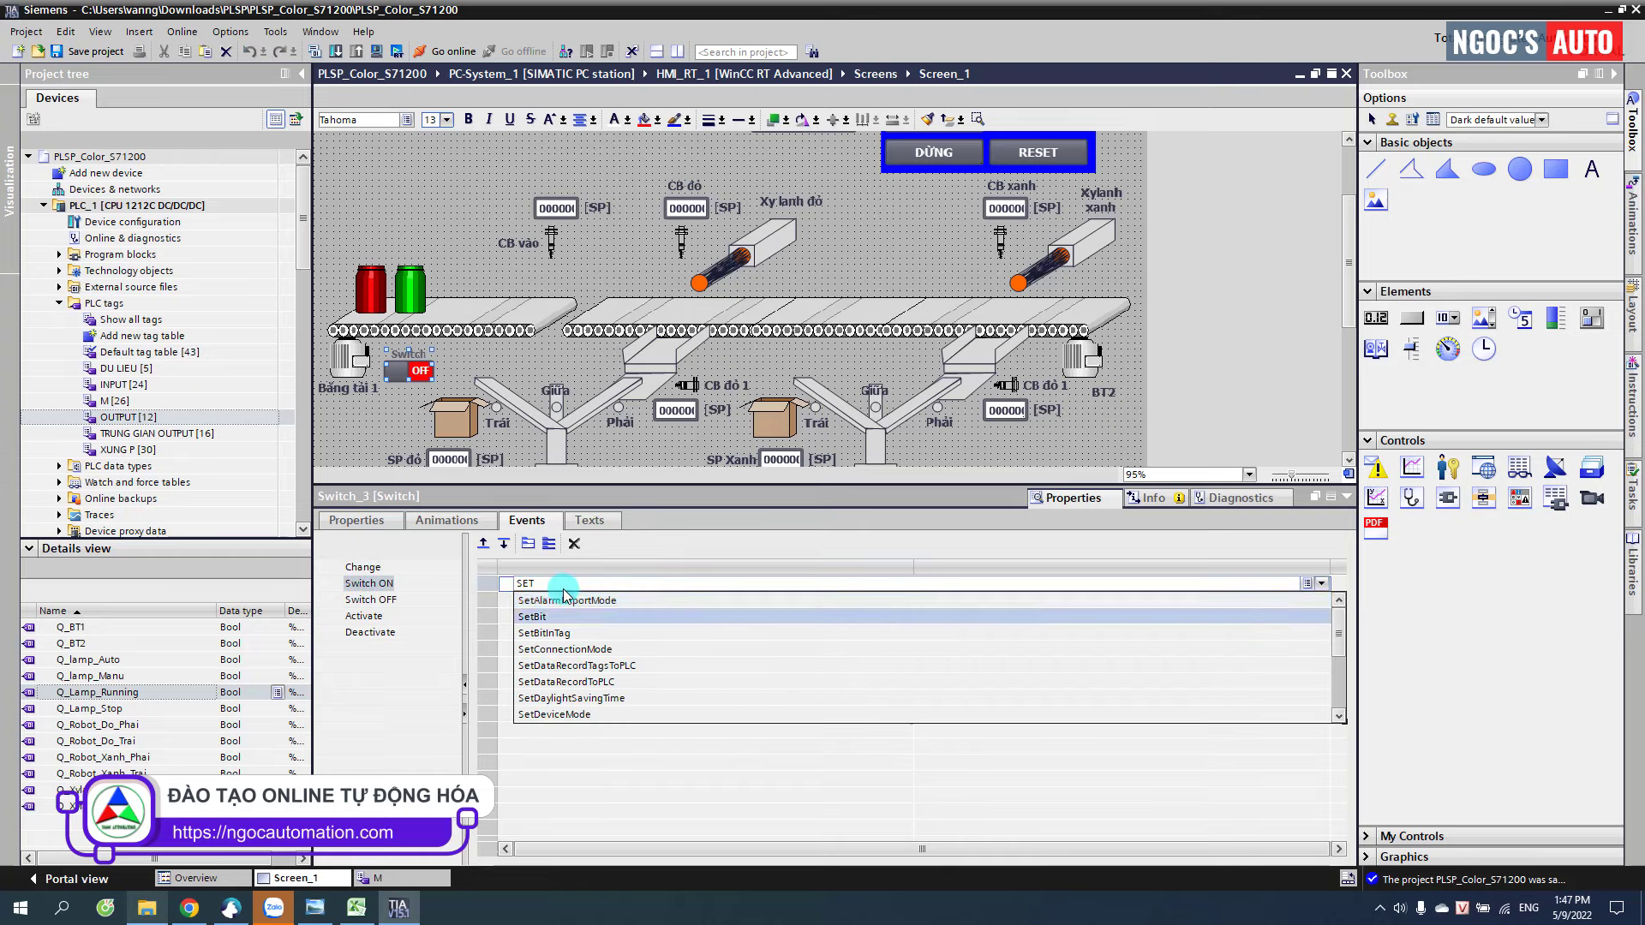
key("Return")
- Add the ResetBit function to the Băng tải 1 switch's Switch OFF event
left_click(370, 600)
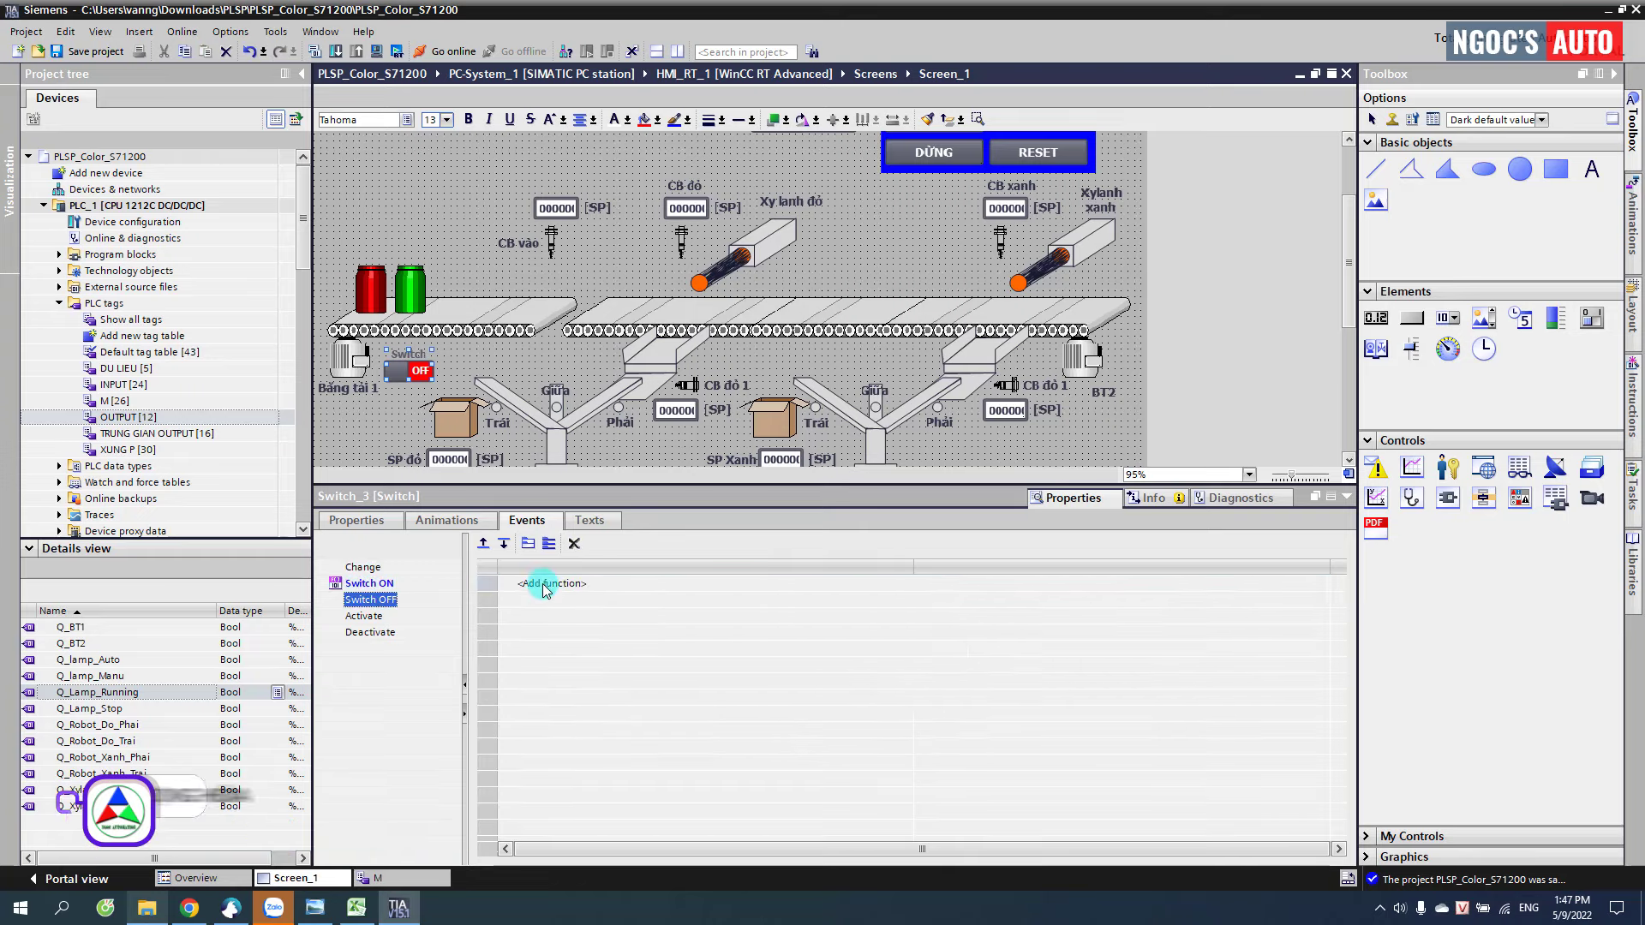
left_click(542, 583)
type("RES")
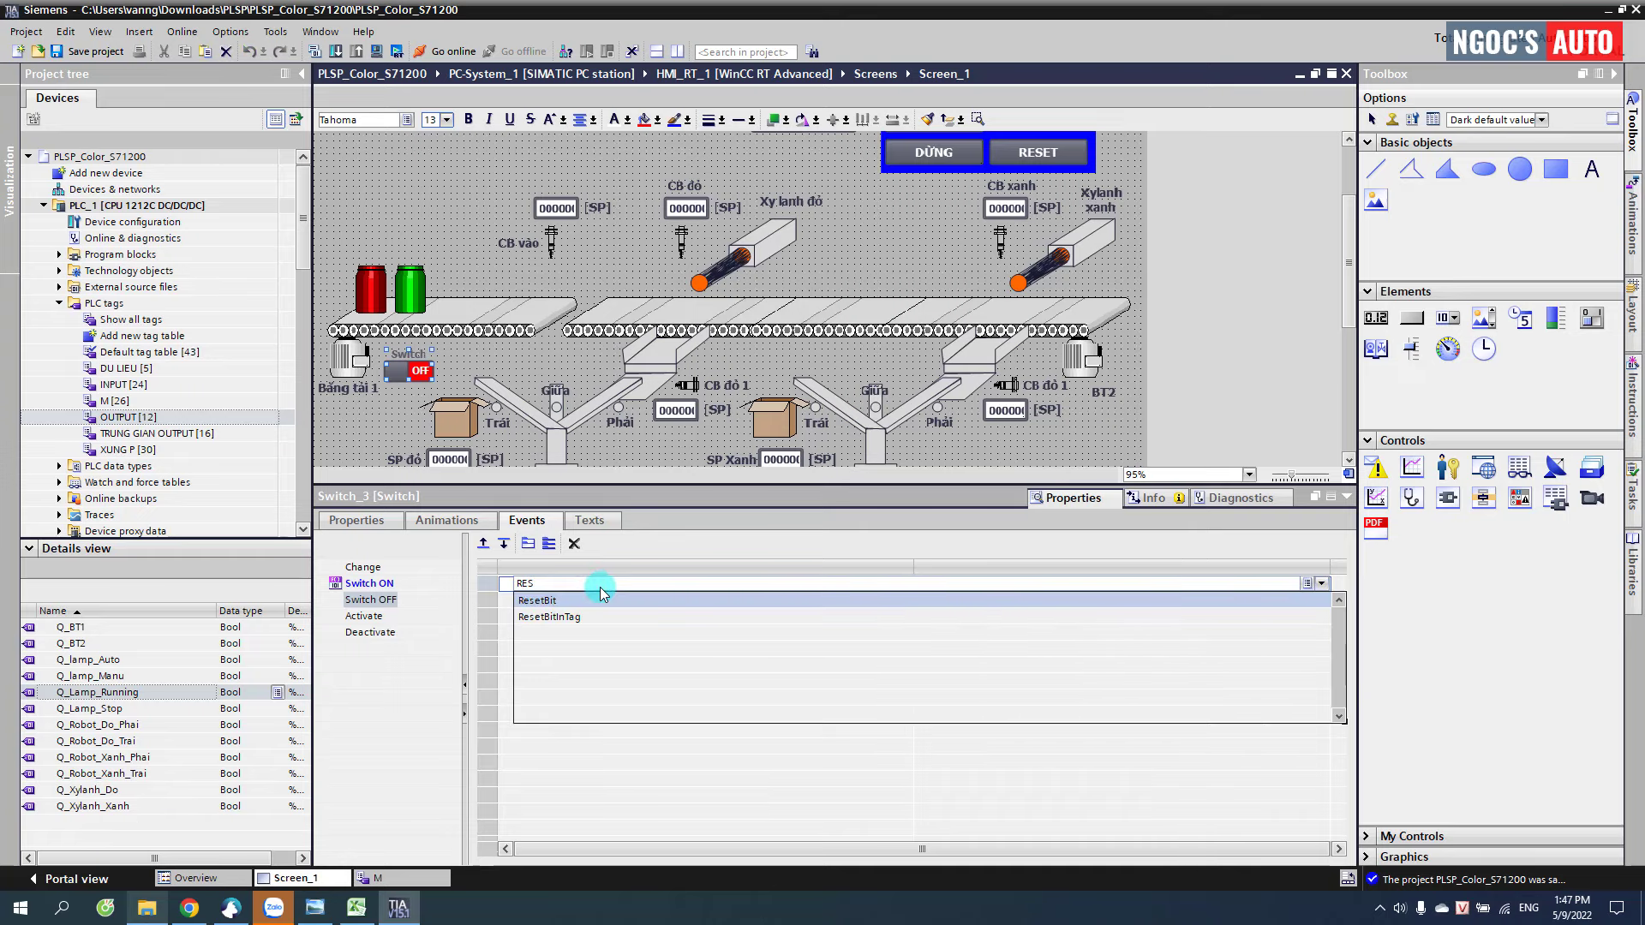
left_click(602, 594)
- Assign tag M_BT1 from the M tag table to the Băng tải 1 switch's ResetBit and SetBit functions and its process tag
scroll(522, 312, "down", 3)
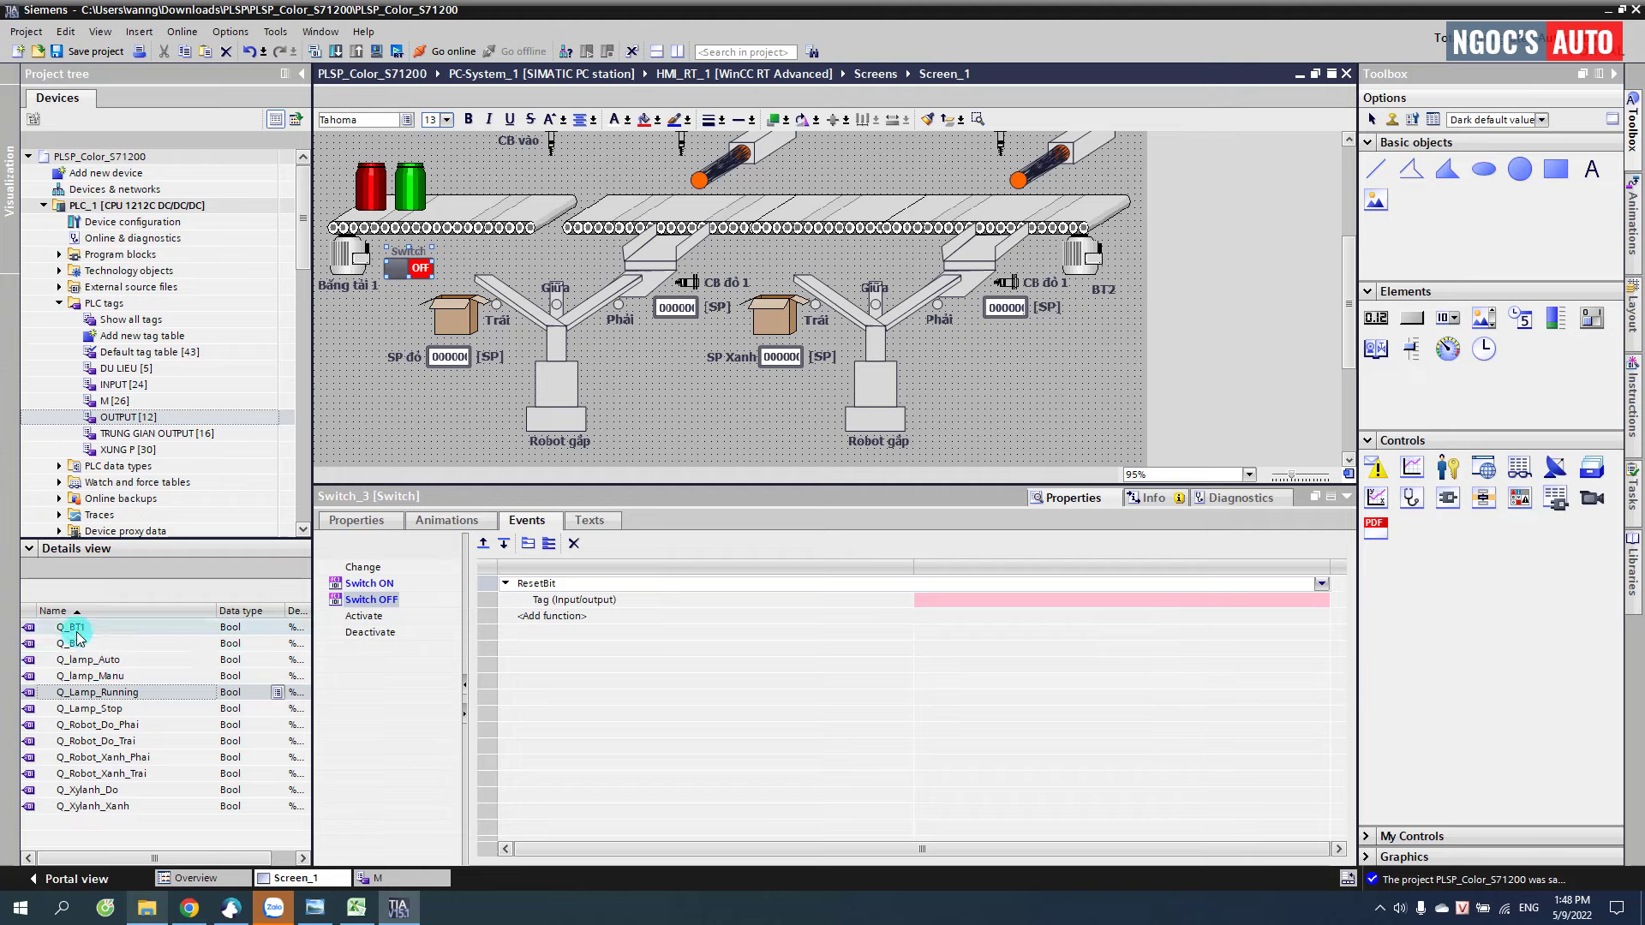
left_click(120, 403)
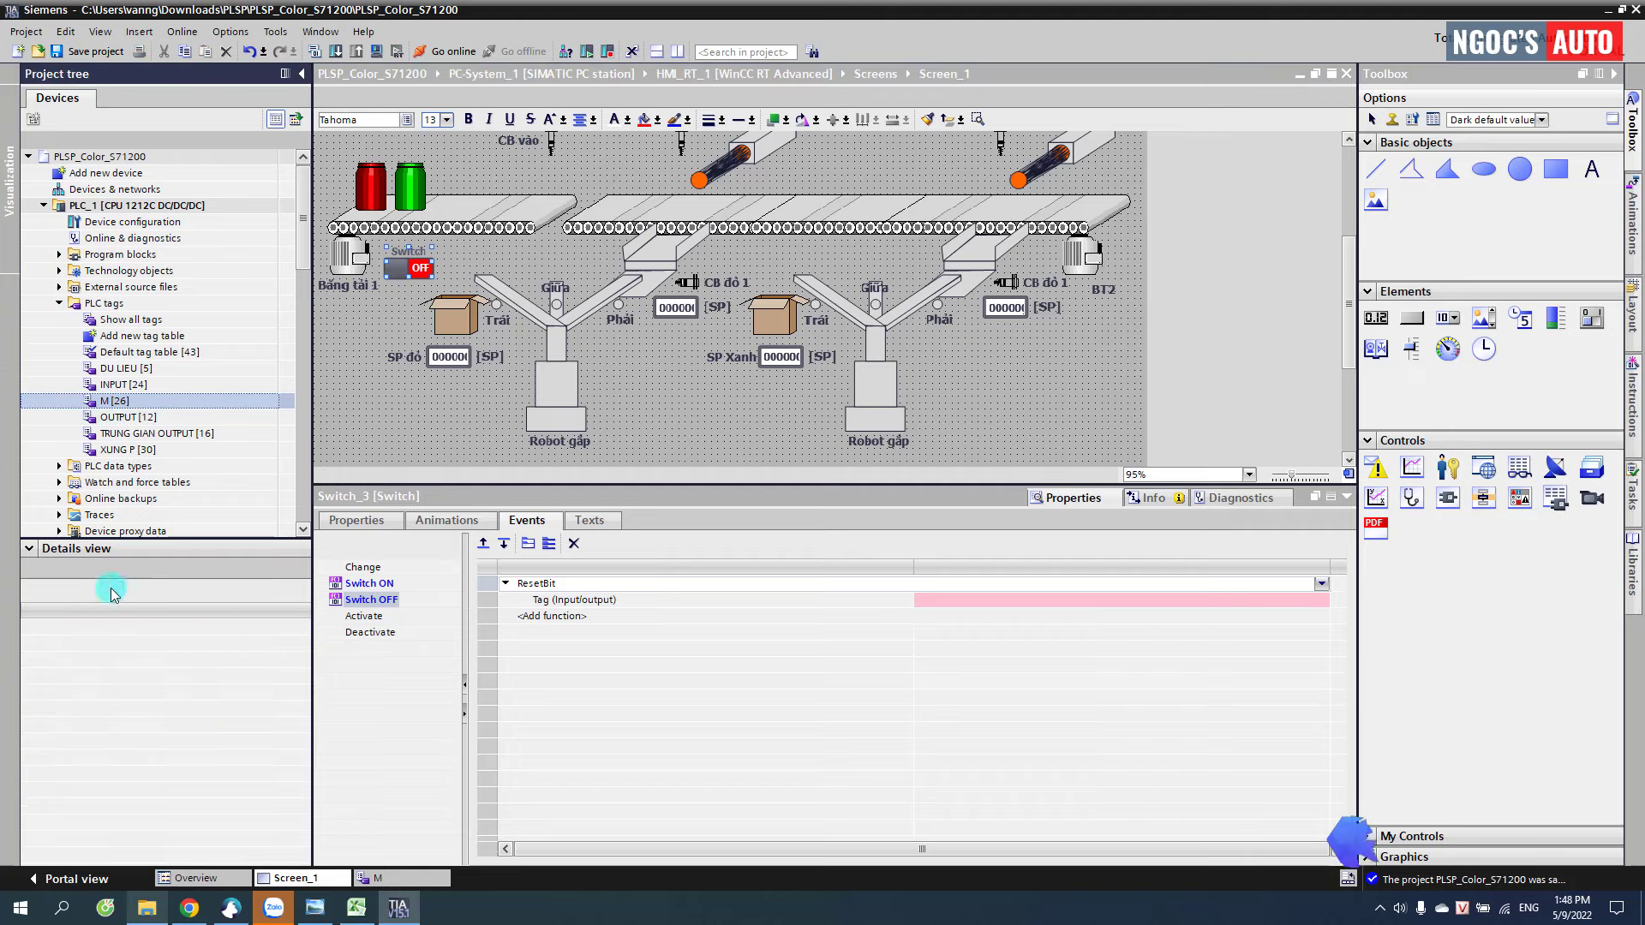
left_click_drag(69, 628, 965, 606)
left_click(370, 584)
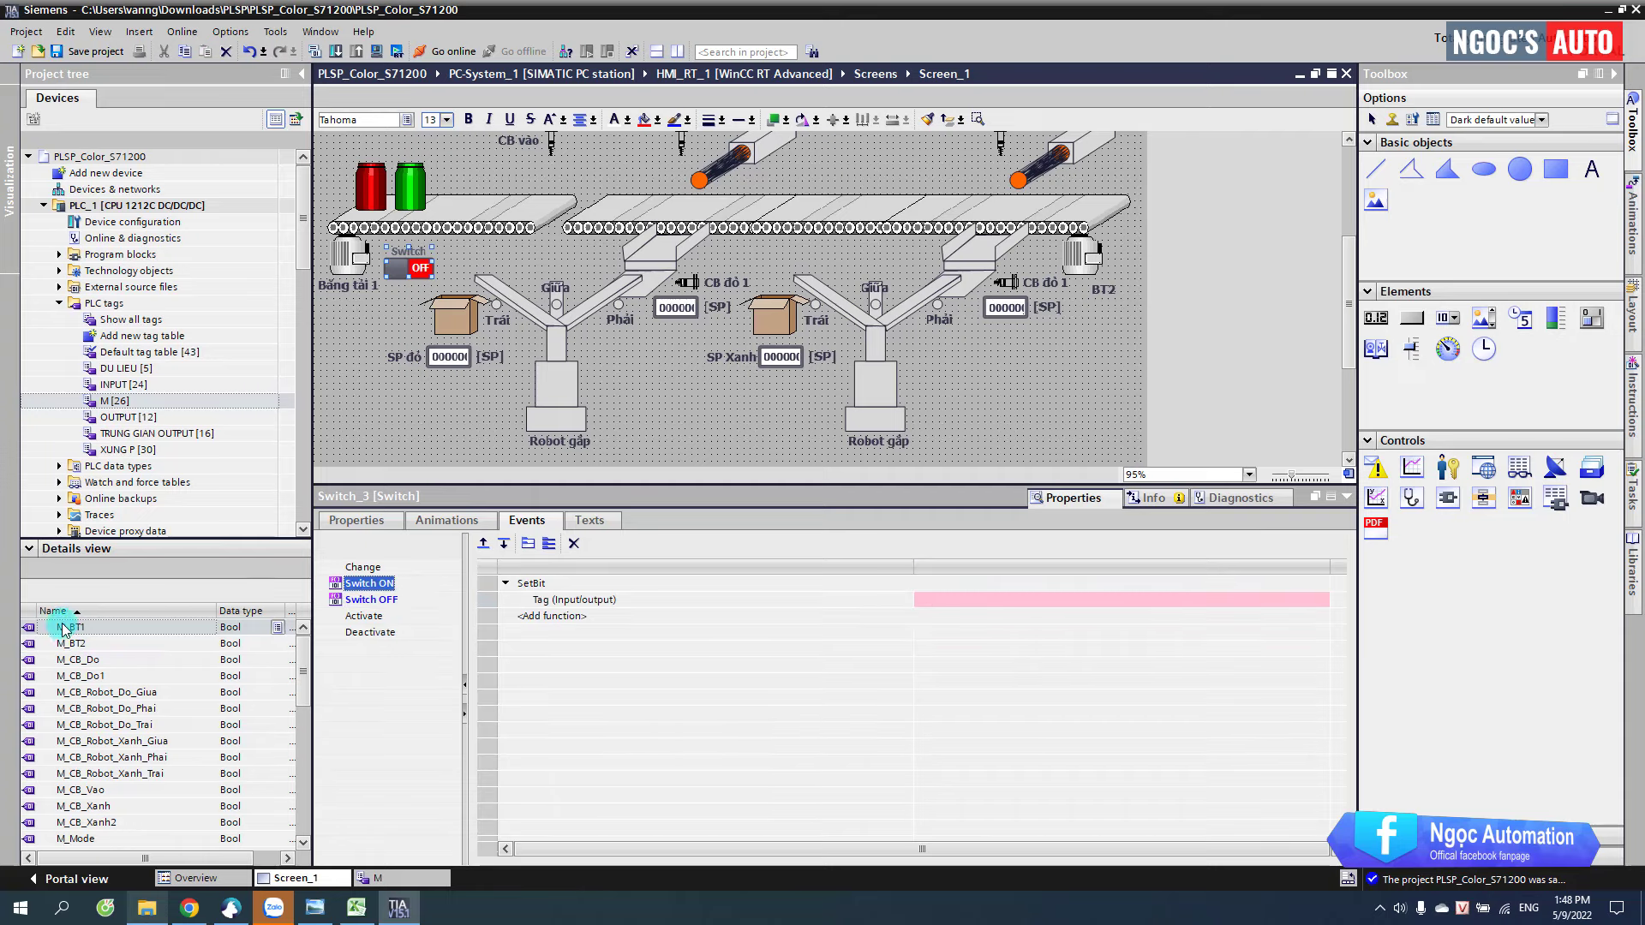
left_click_drag(62, 630, 943, 600)
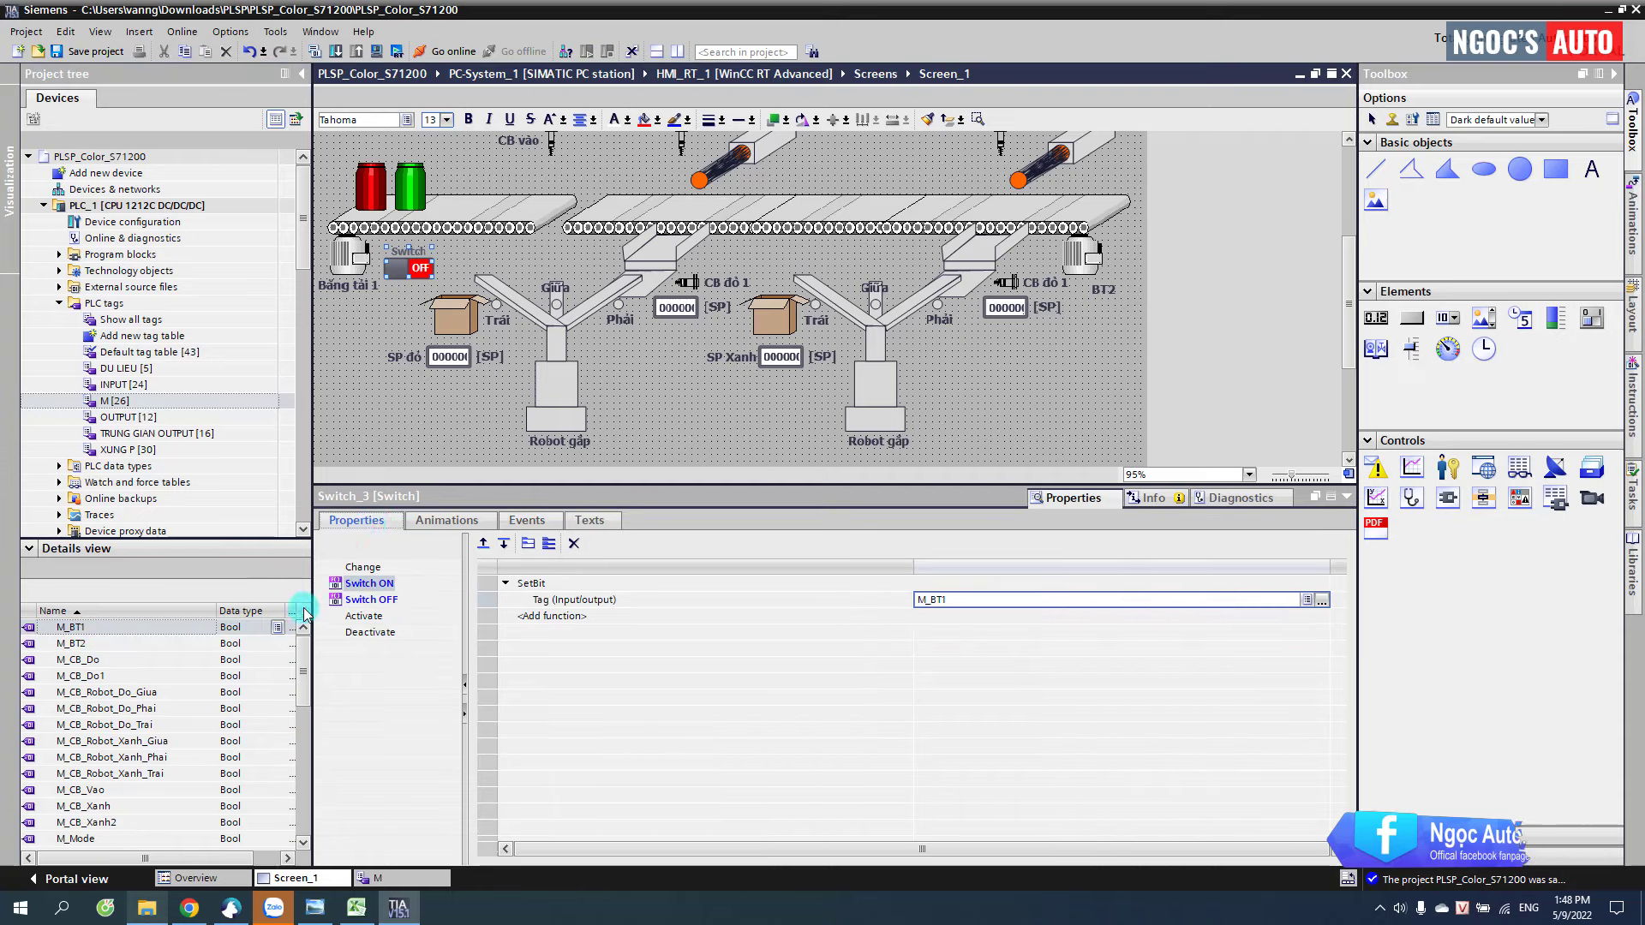
left_click_drag(71, 628, 597, 607)
- Copy the Băng tải 1 switch to below the BT2 label and set the copy's process tag to M_BT2
left_click(431, 274)
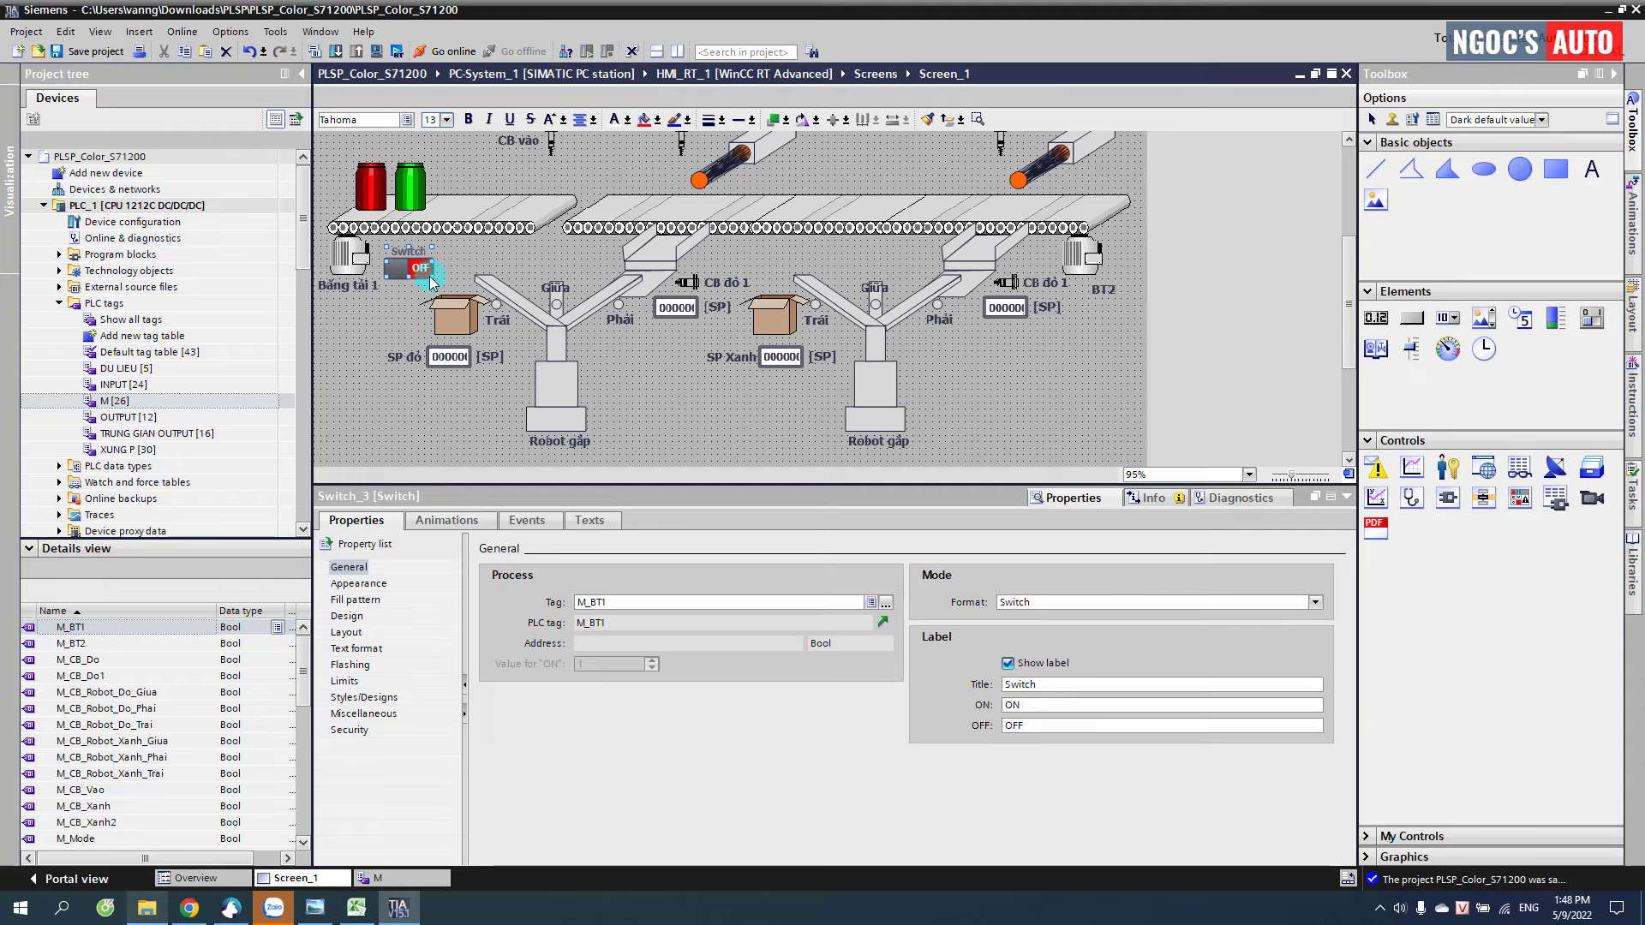
left_click_drag(981, 287, 1102, 338)
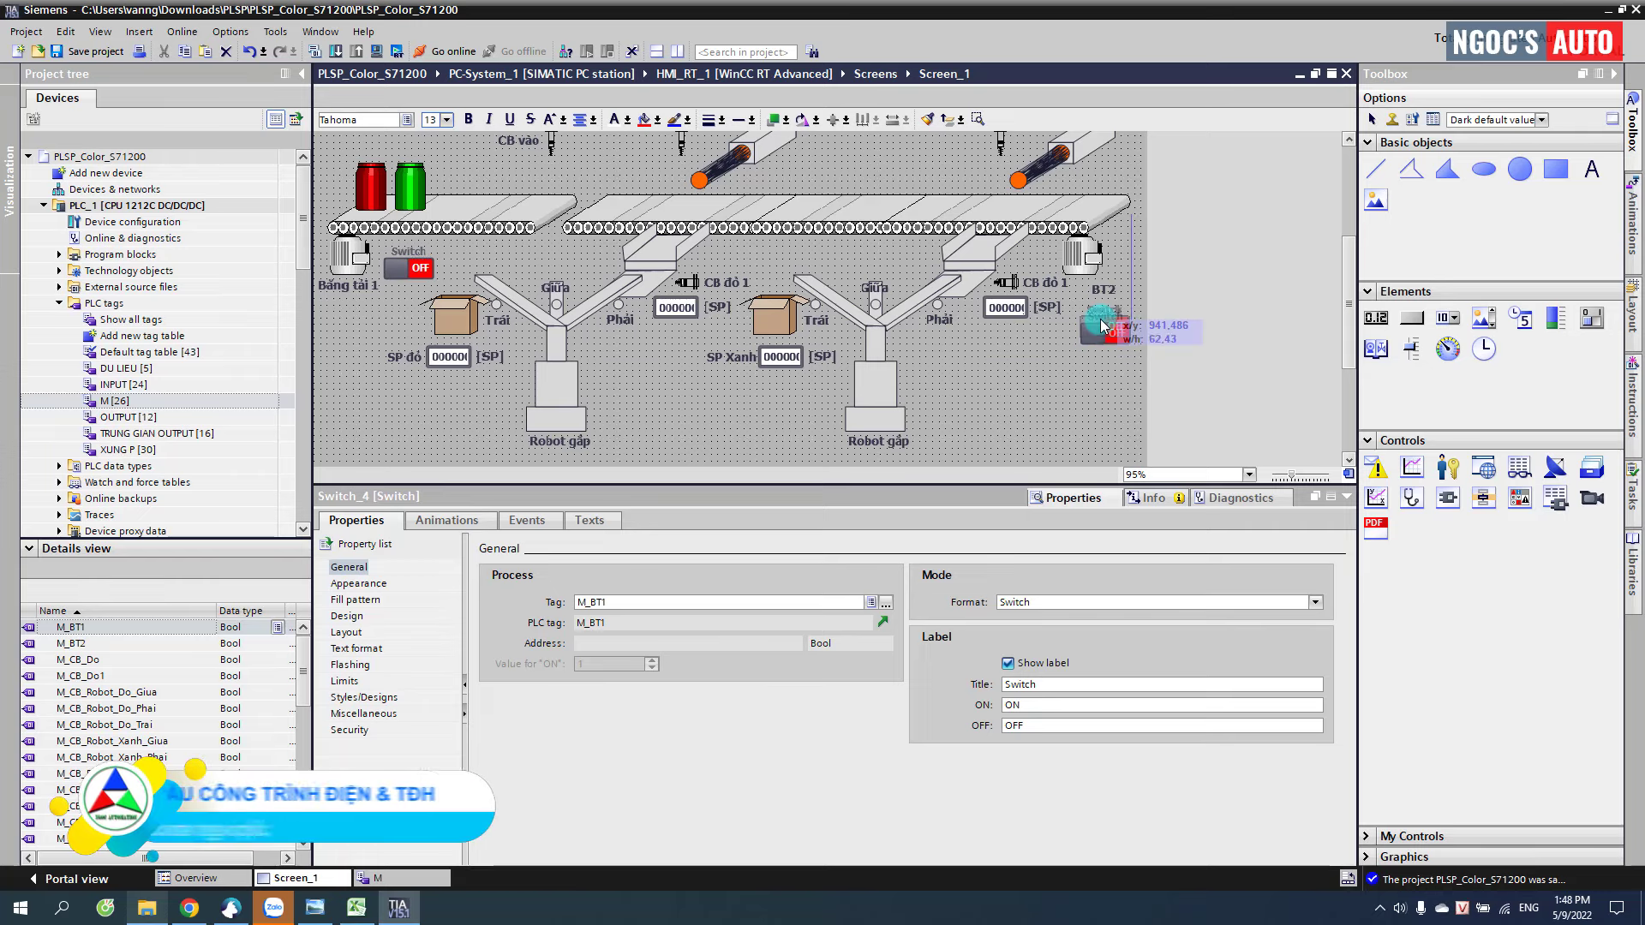
left_click_drag(72, 644, 575, 625)
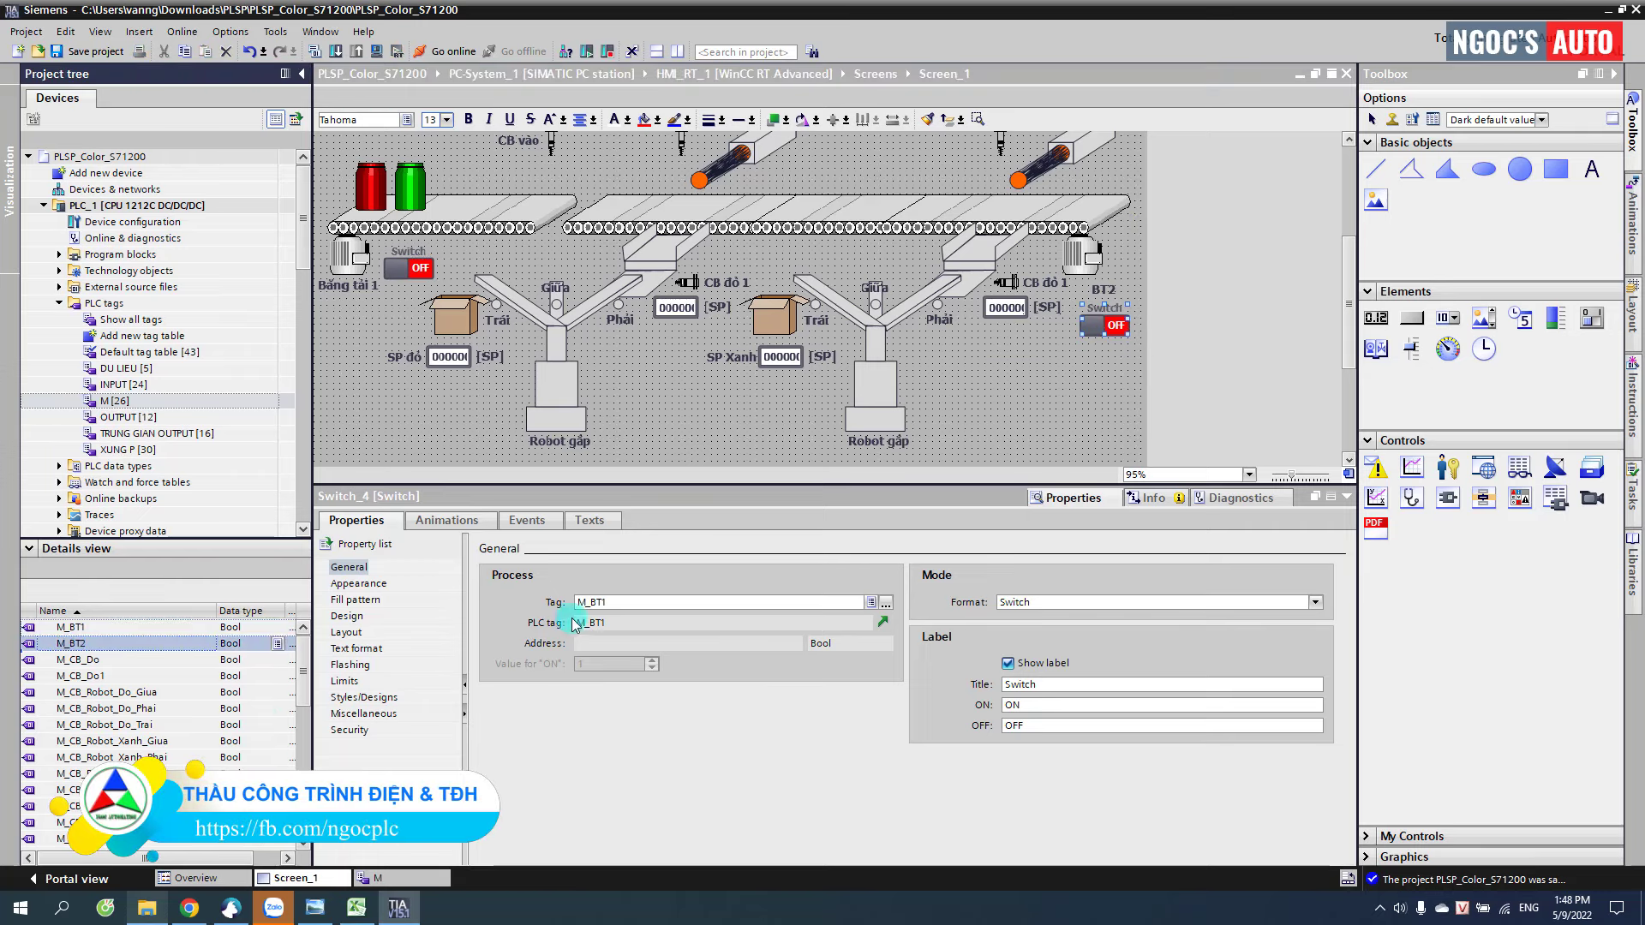
- Assign M_BT2 to the SetBit and ResetBit functions in the BT2 switch's Switch ON and Switch OFF events
left_click(527, 520)
left_click_drag(725, 609, 943, 599)
left_click(371, 599)
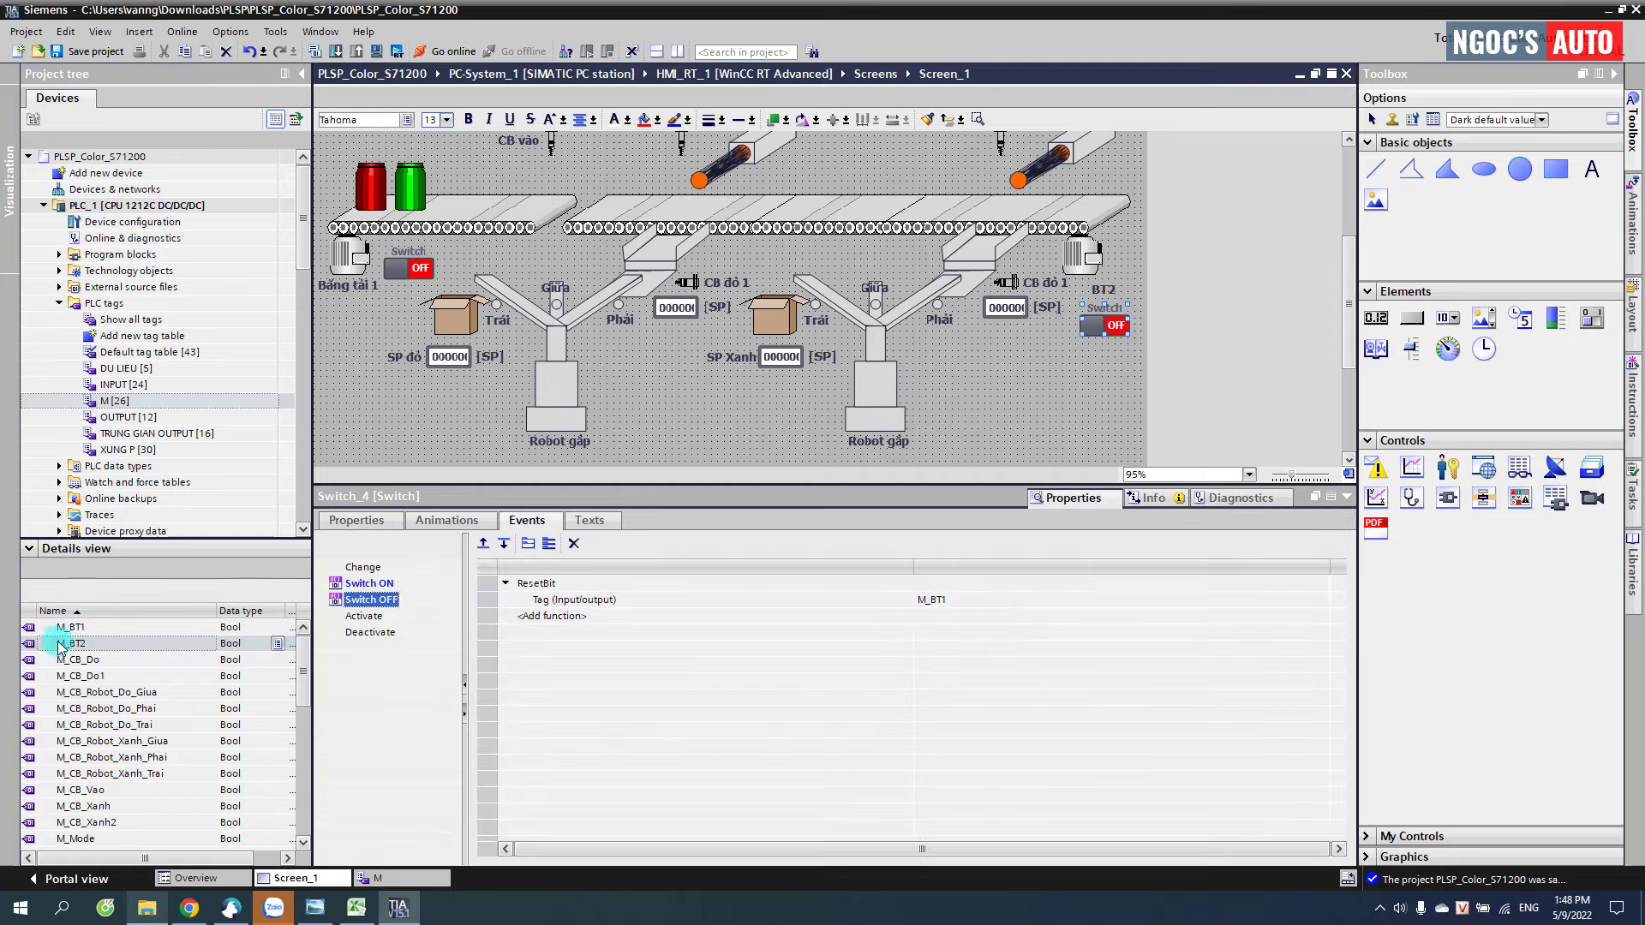
left_click(940, 600)
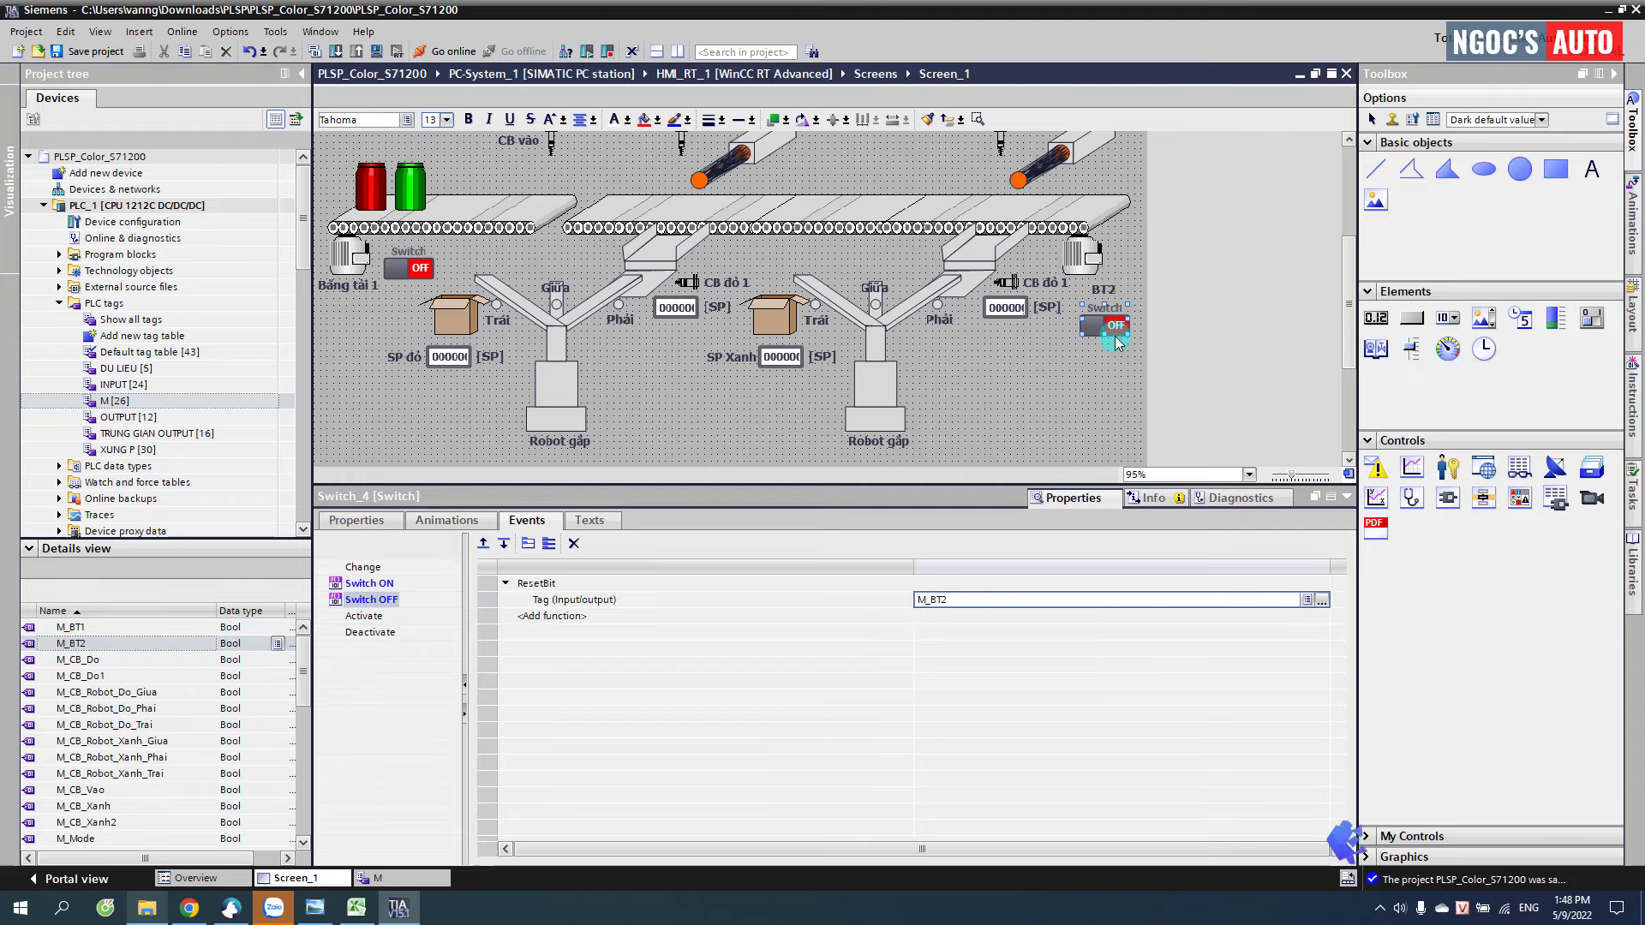
- Copy the BT2 switch beside the Xy lanh đỏ cylinder and link its Switch ON and OFF functions and process tag to M_Xylanh_Do
scroll(1116, 343, "up", 3)
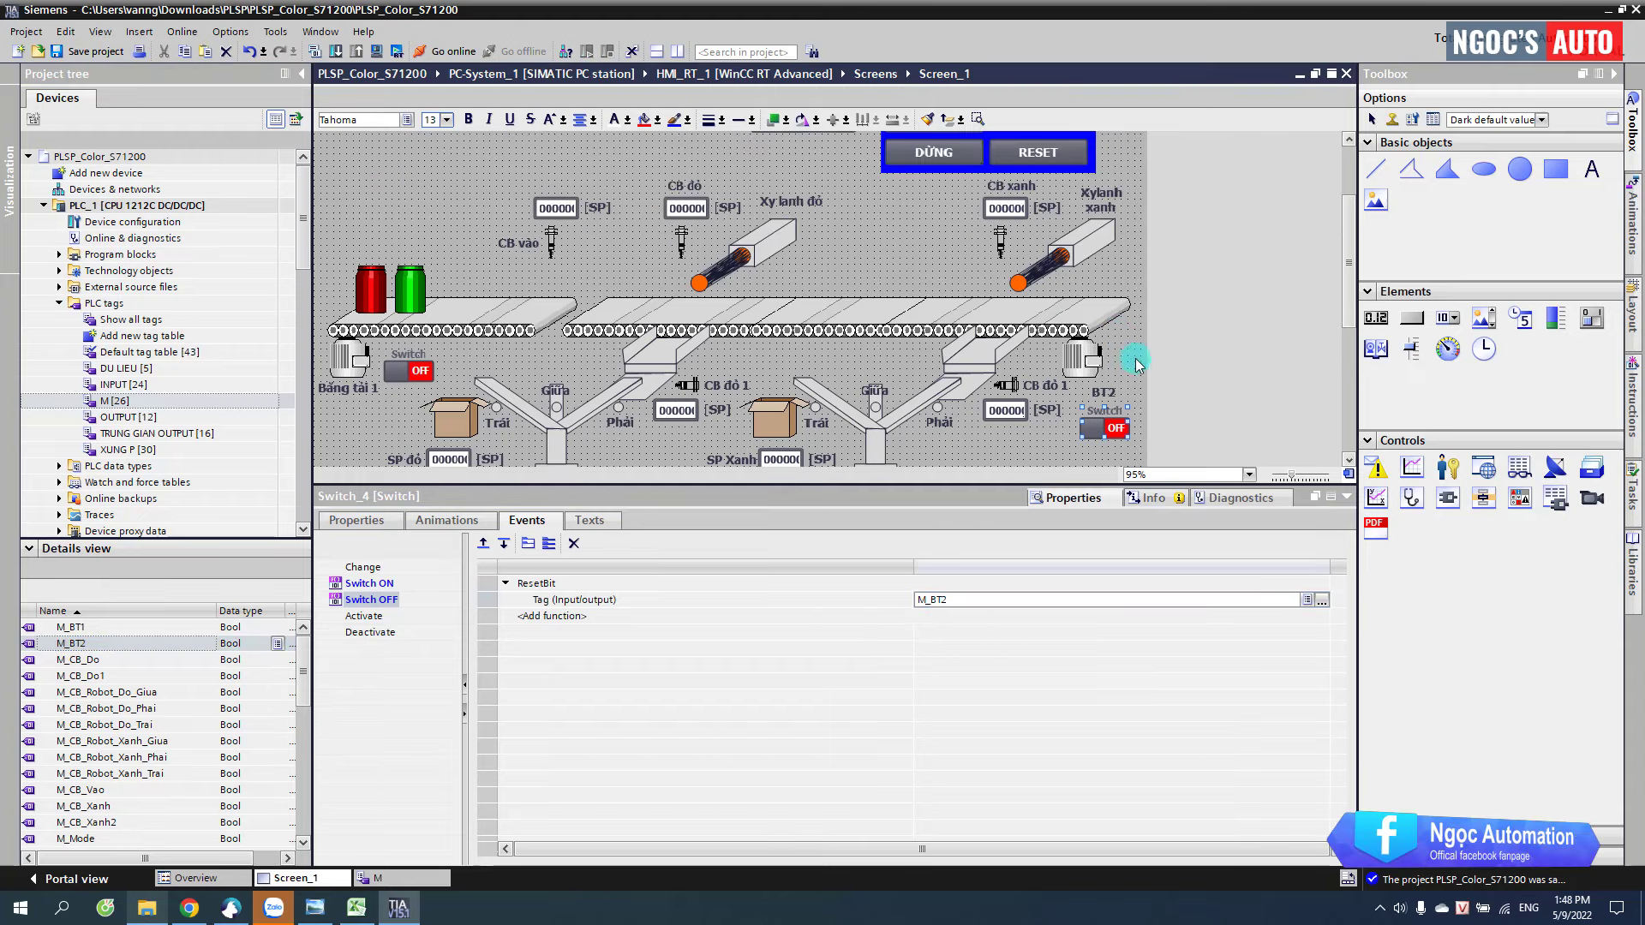
left_click_drag(1104, 434, 835, 250)
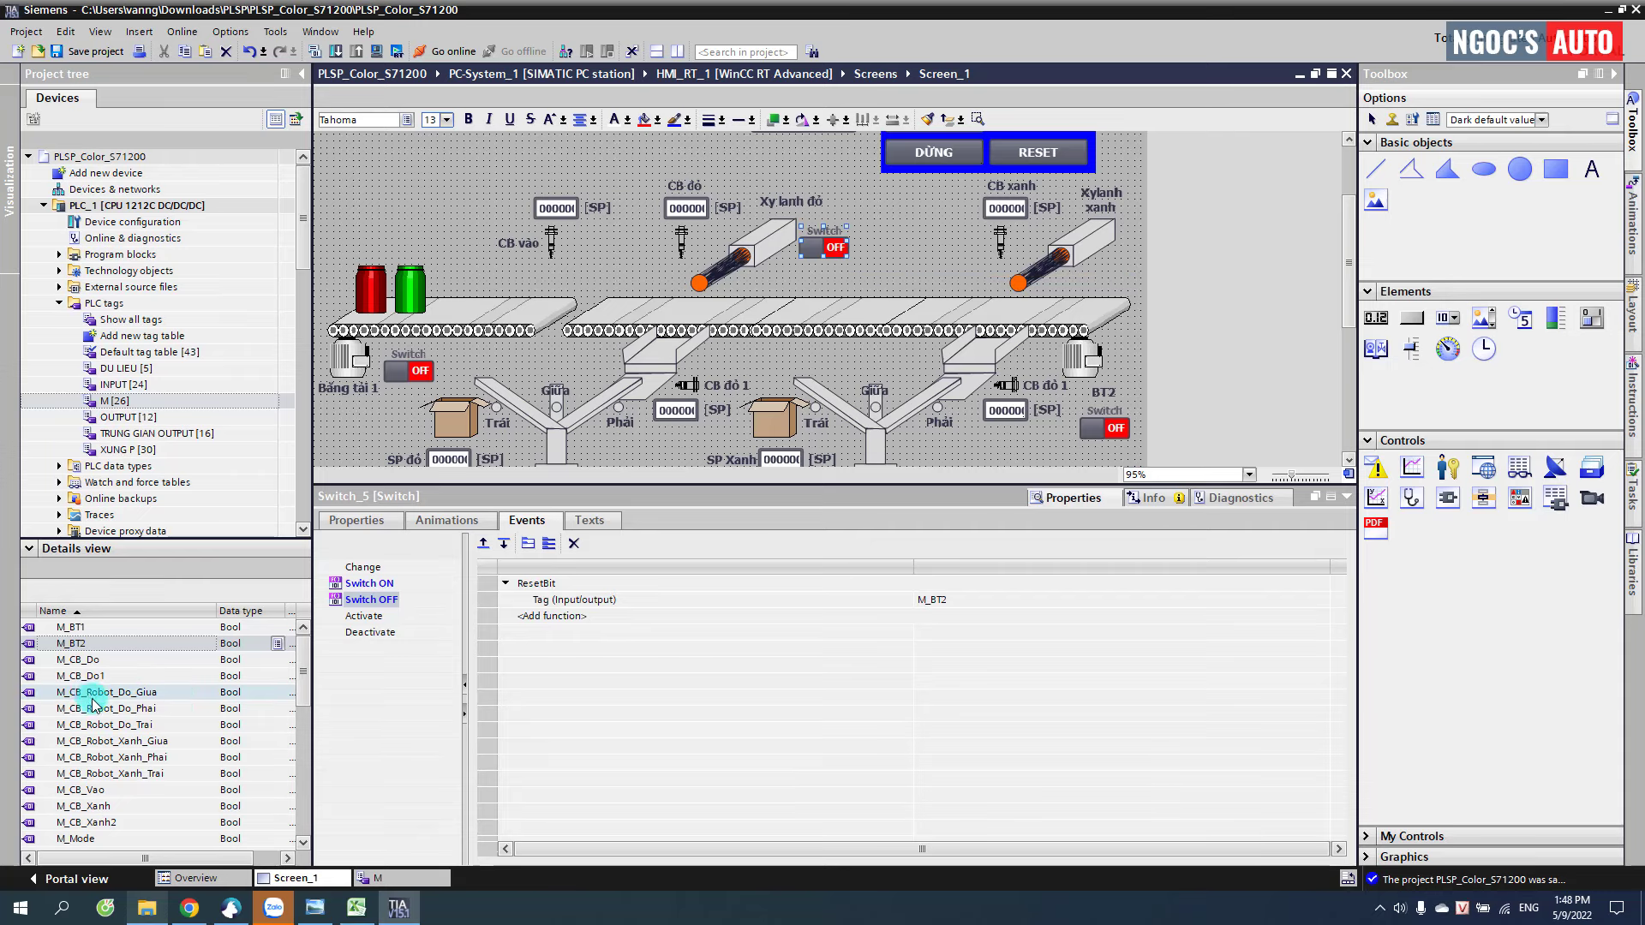
left_click(124, 806)
scroll(163, 771, "down", 1)
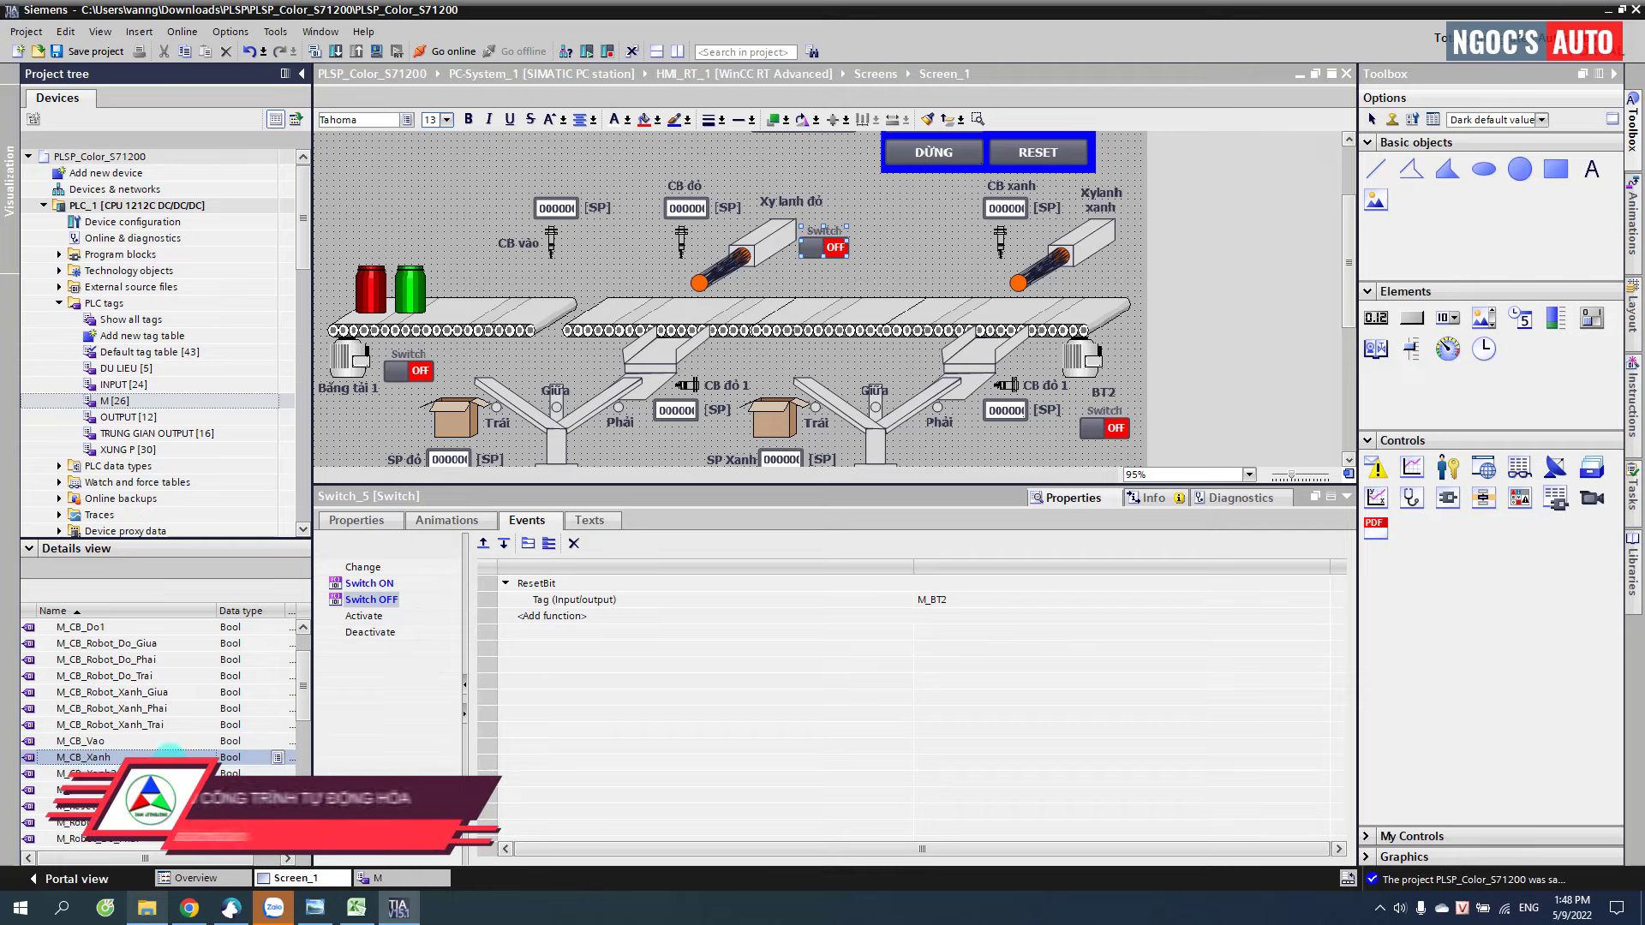
scroll(169, 752, "down", 3)
left_click(98, 677)
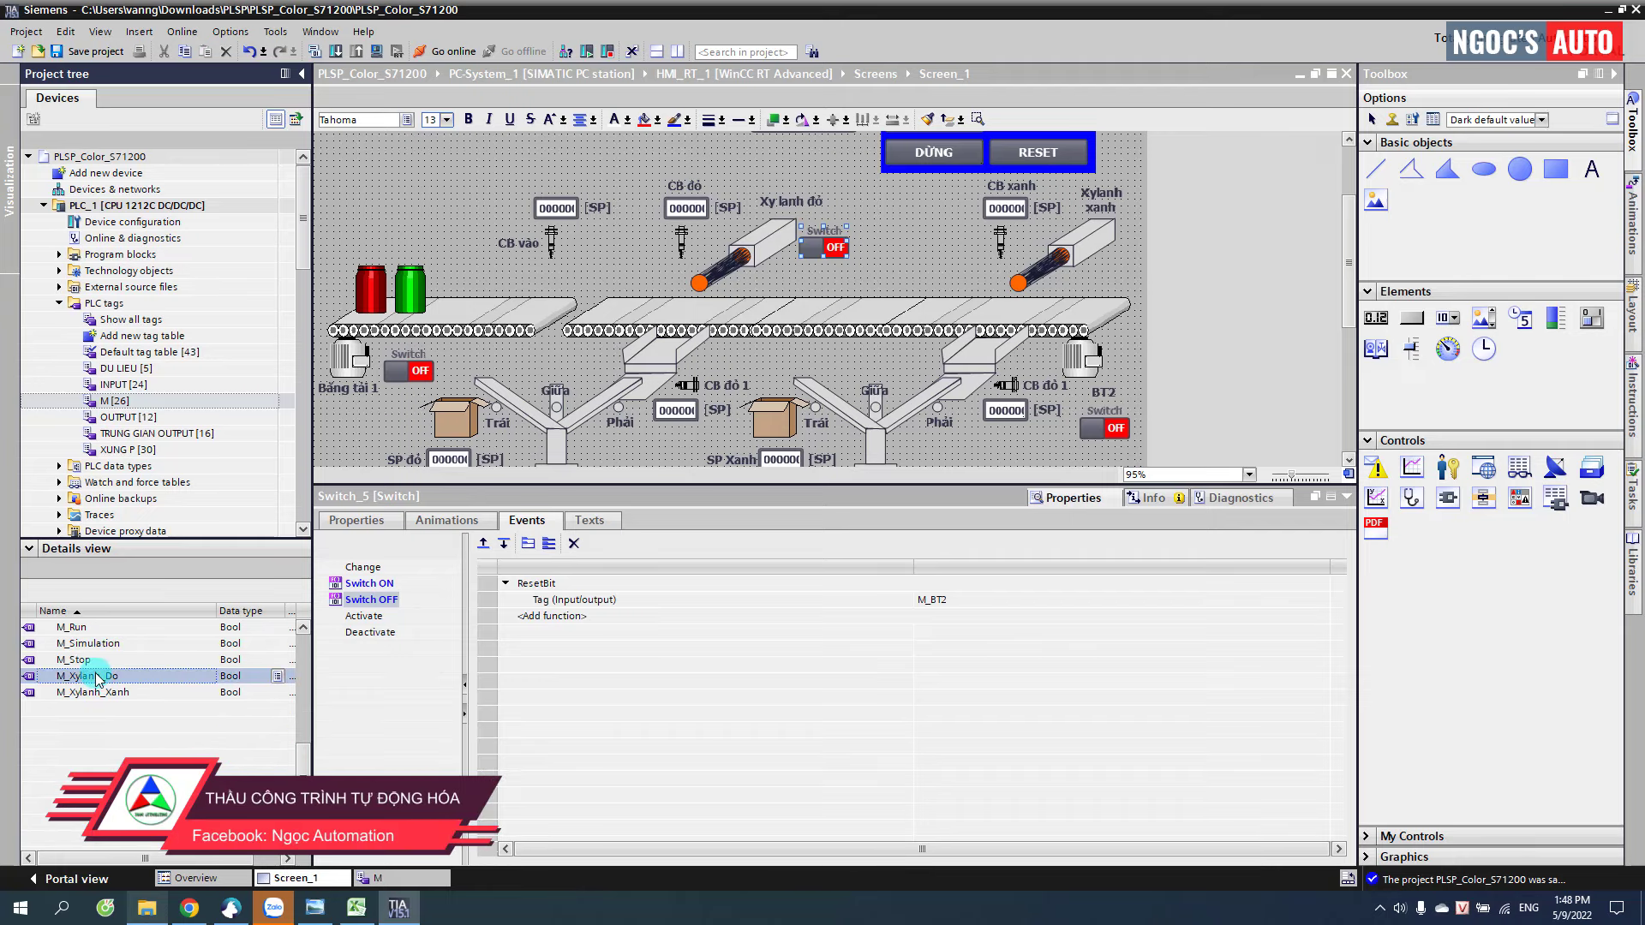
left_click_drag(99, 677, 973, 600)
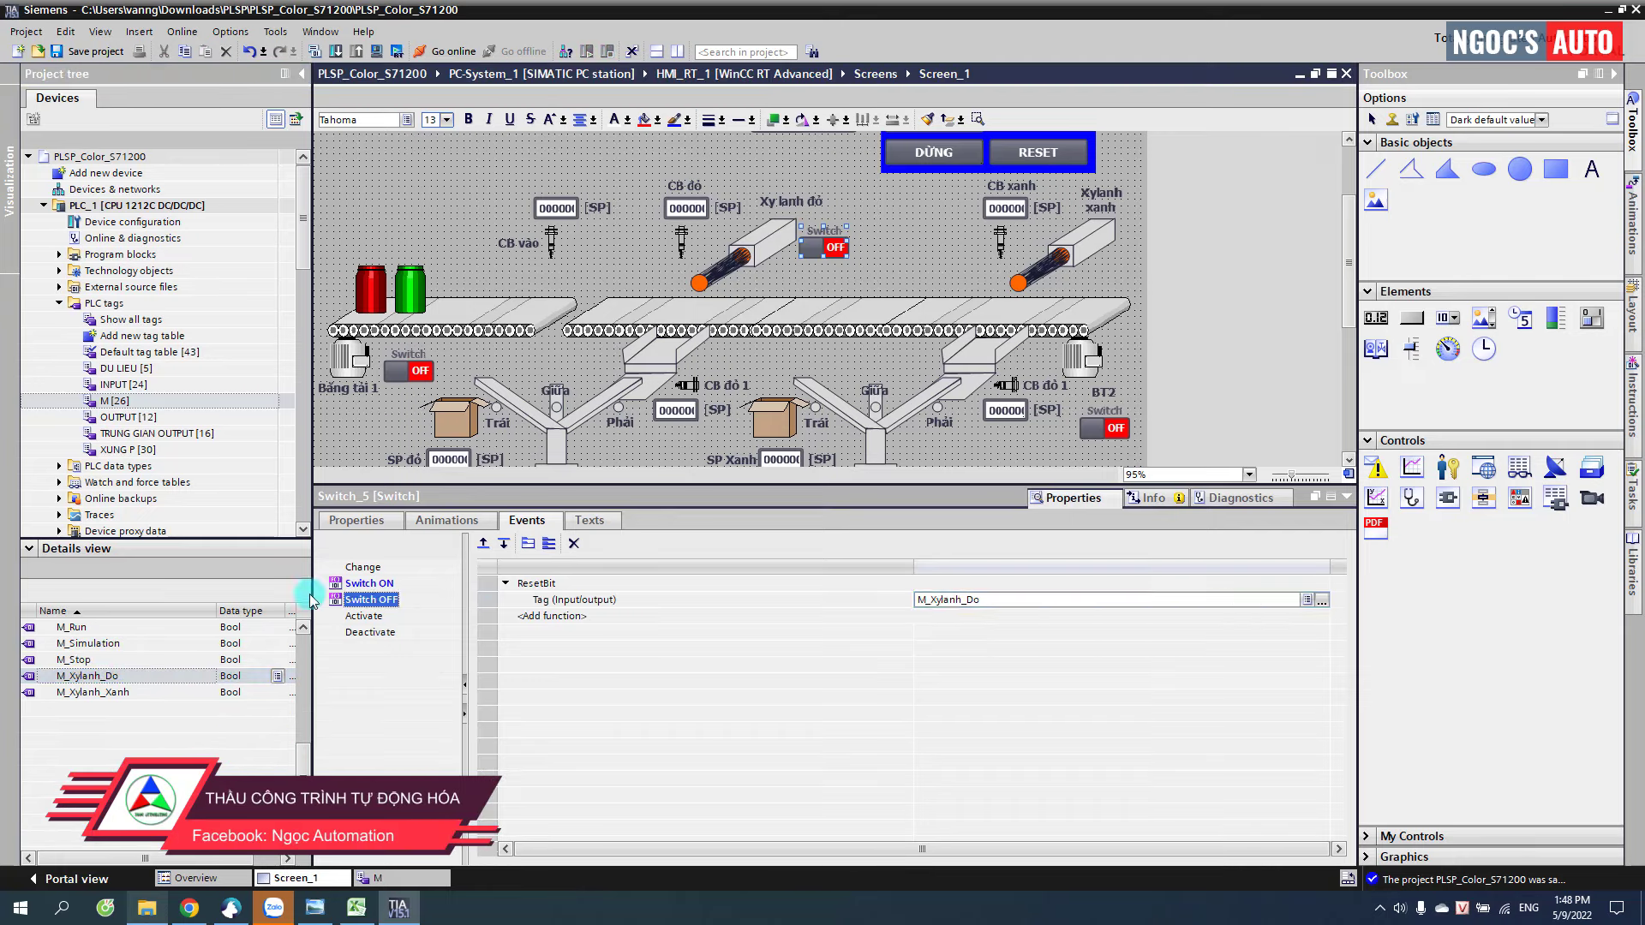
left_click(368, 583)
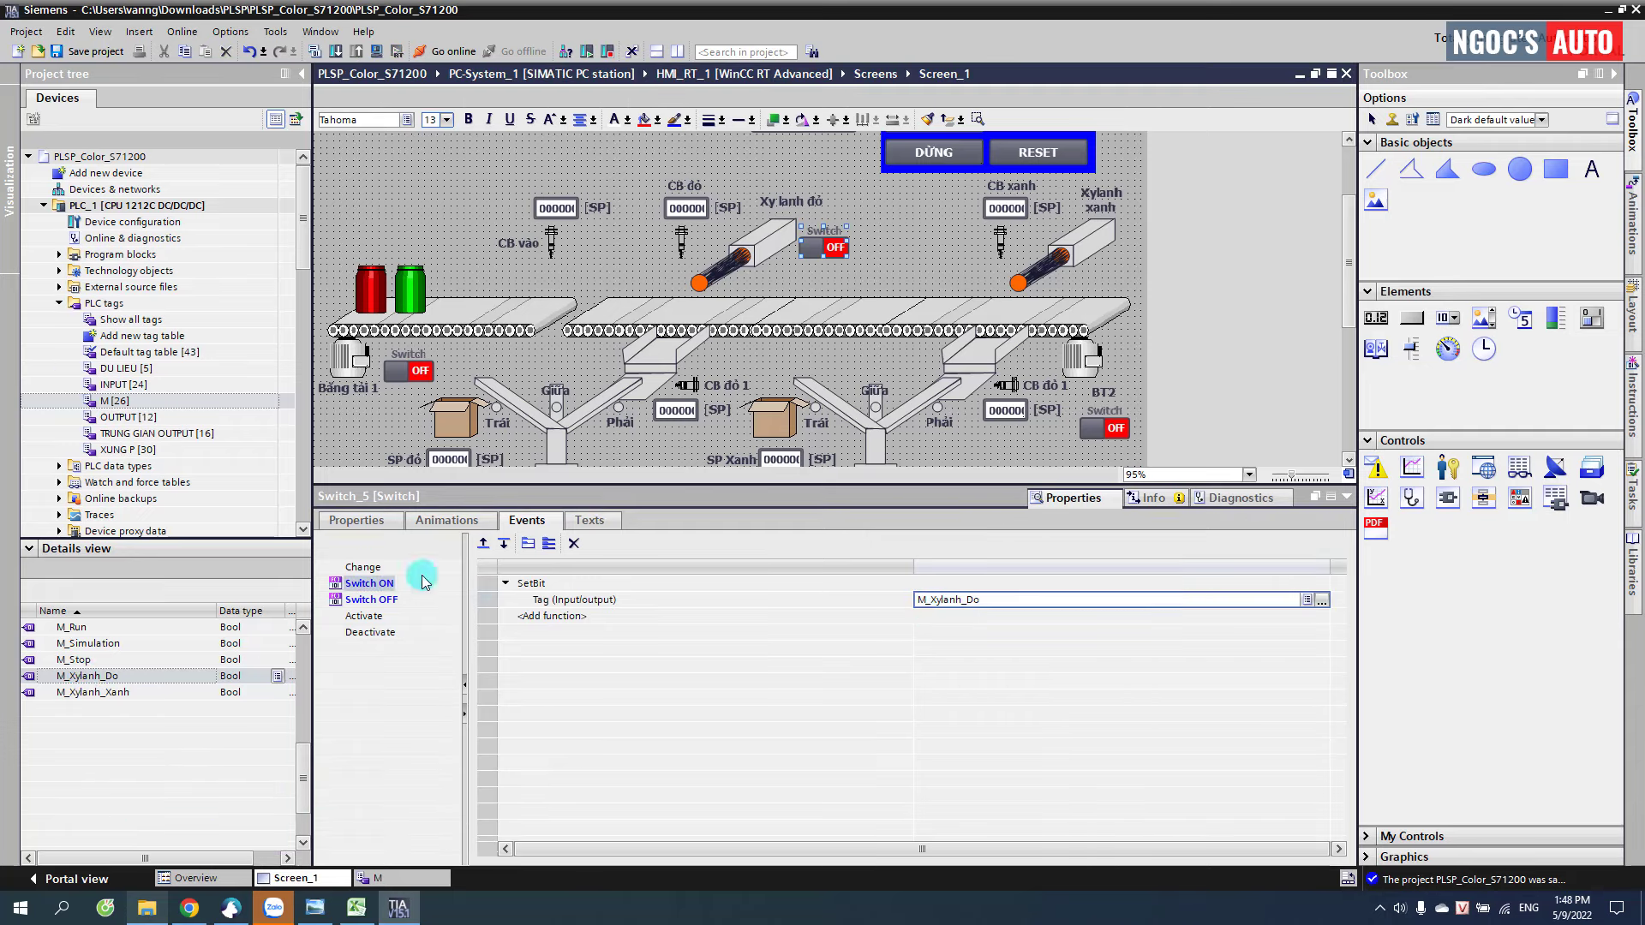
left_click(356, 520)
left_click_drag(99, 677, 623, 604)
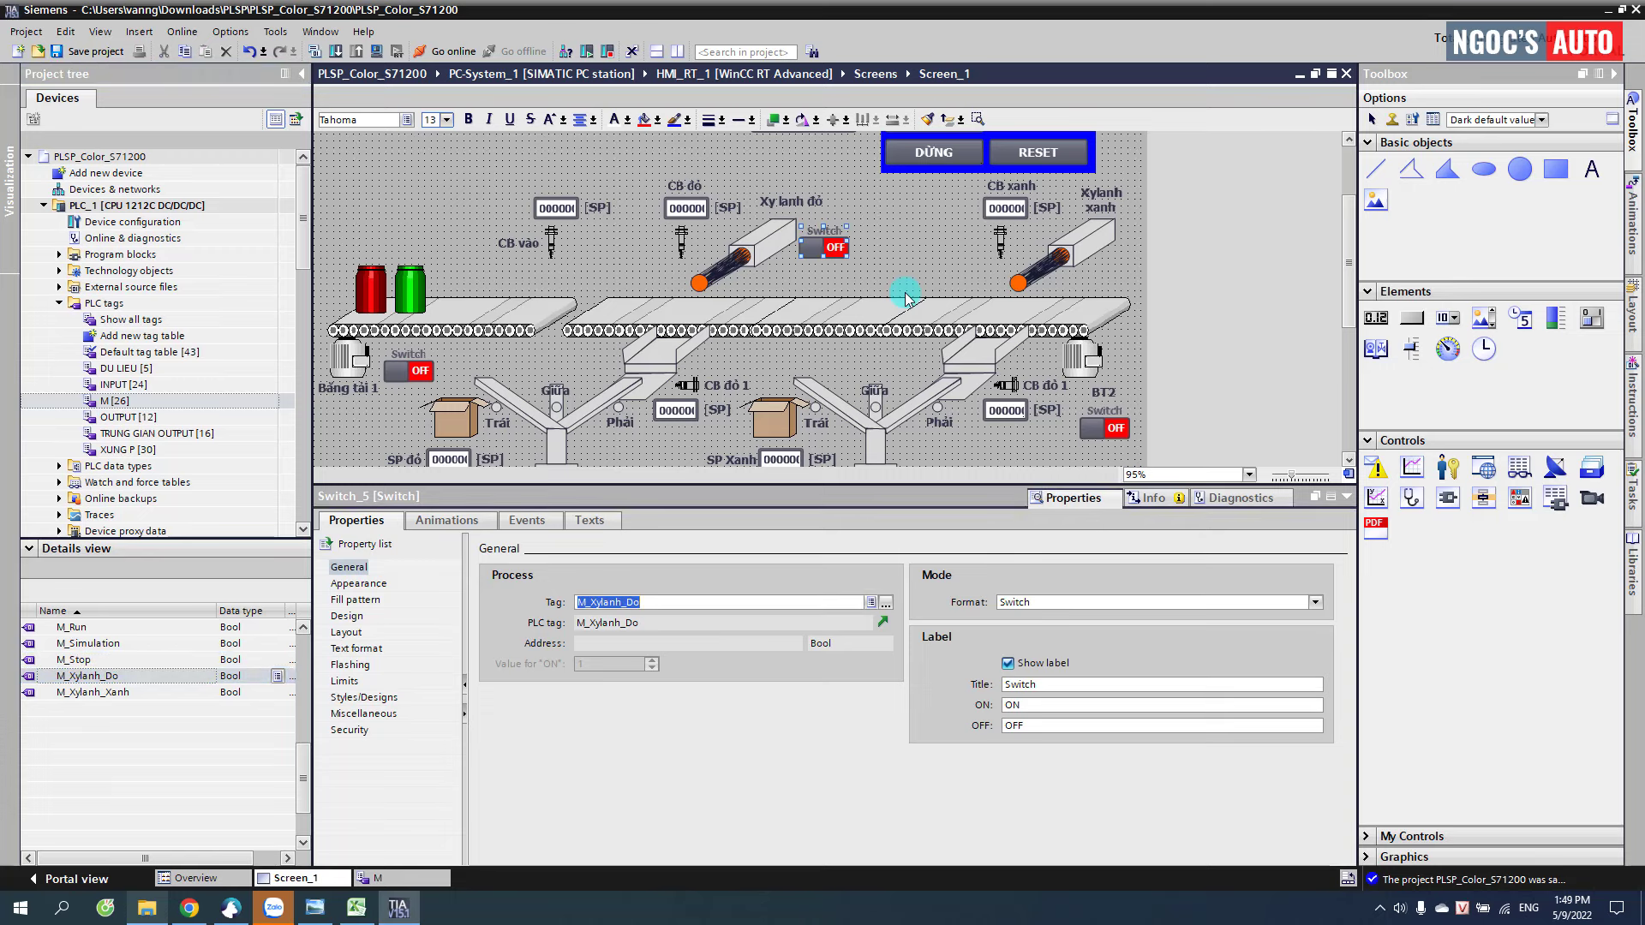
- Copy the Xy lanh đỏ switch beside the Xylanh xanh cylinder and set the copy's process tag to M_Xylanh_Xanh
left_click(840, 244)
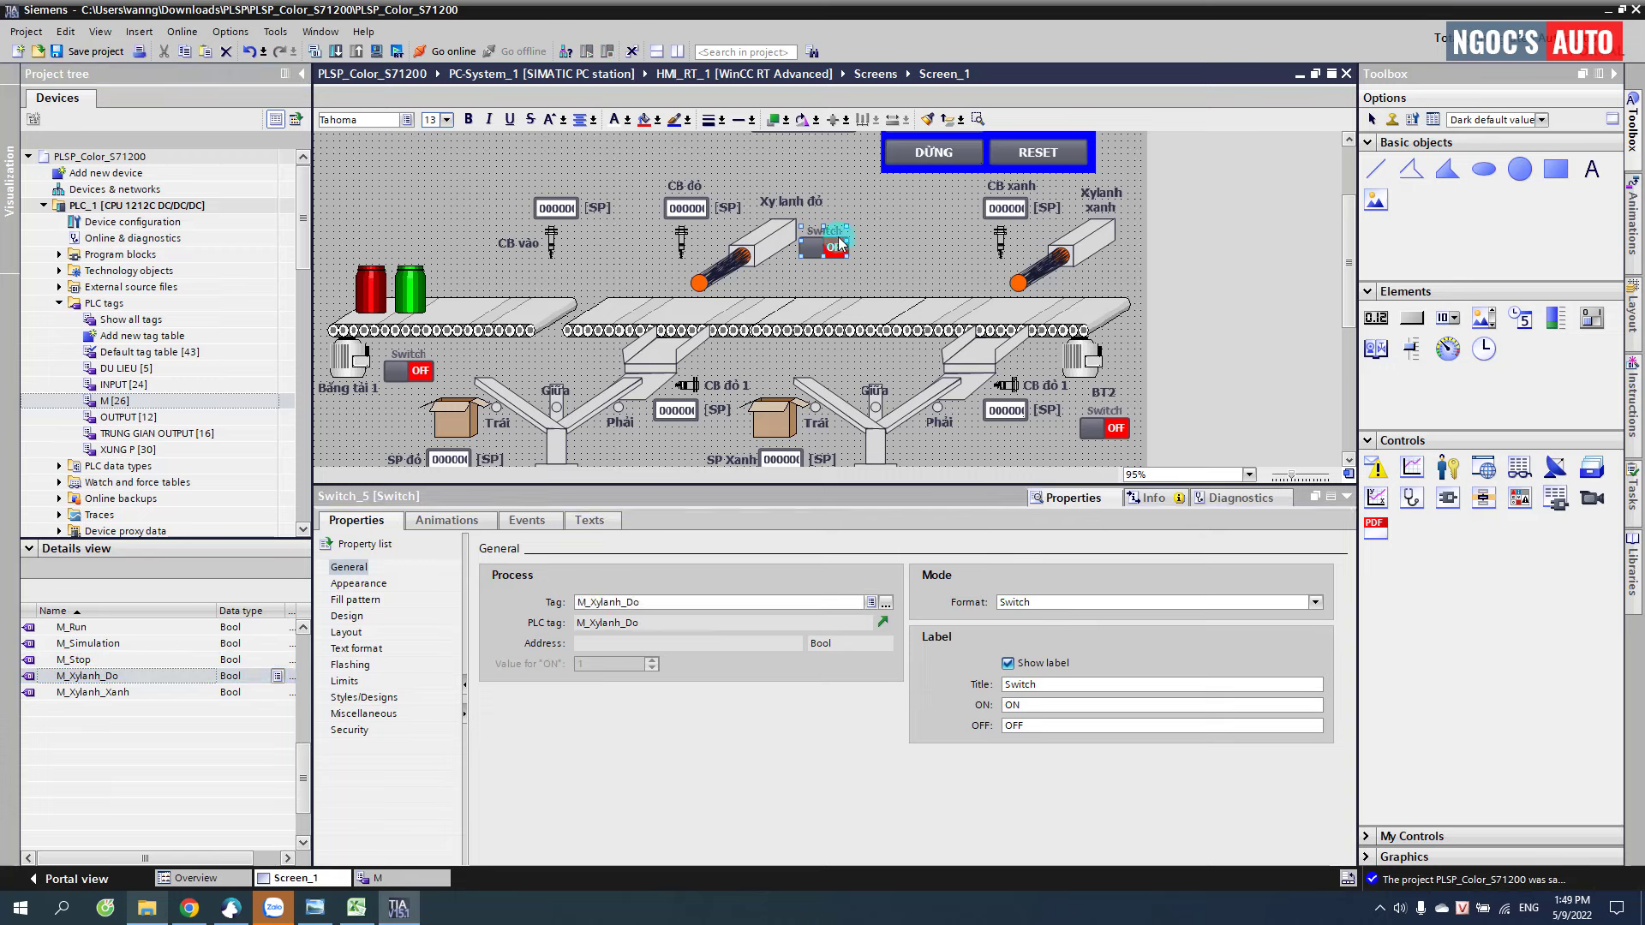
left_click_drag(839, 244, 1125, 279)
left_click(128, 690)
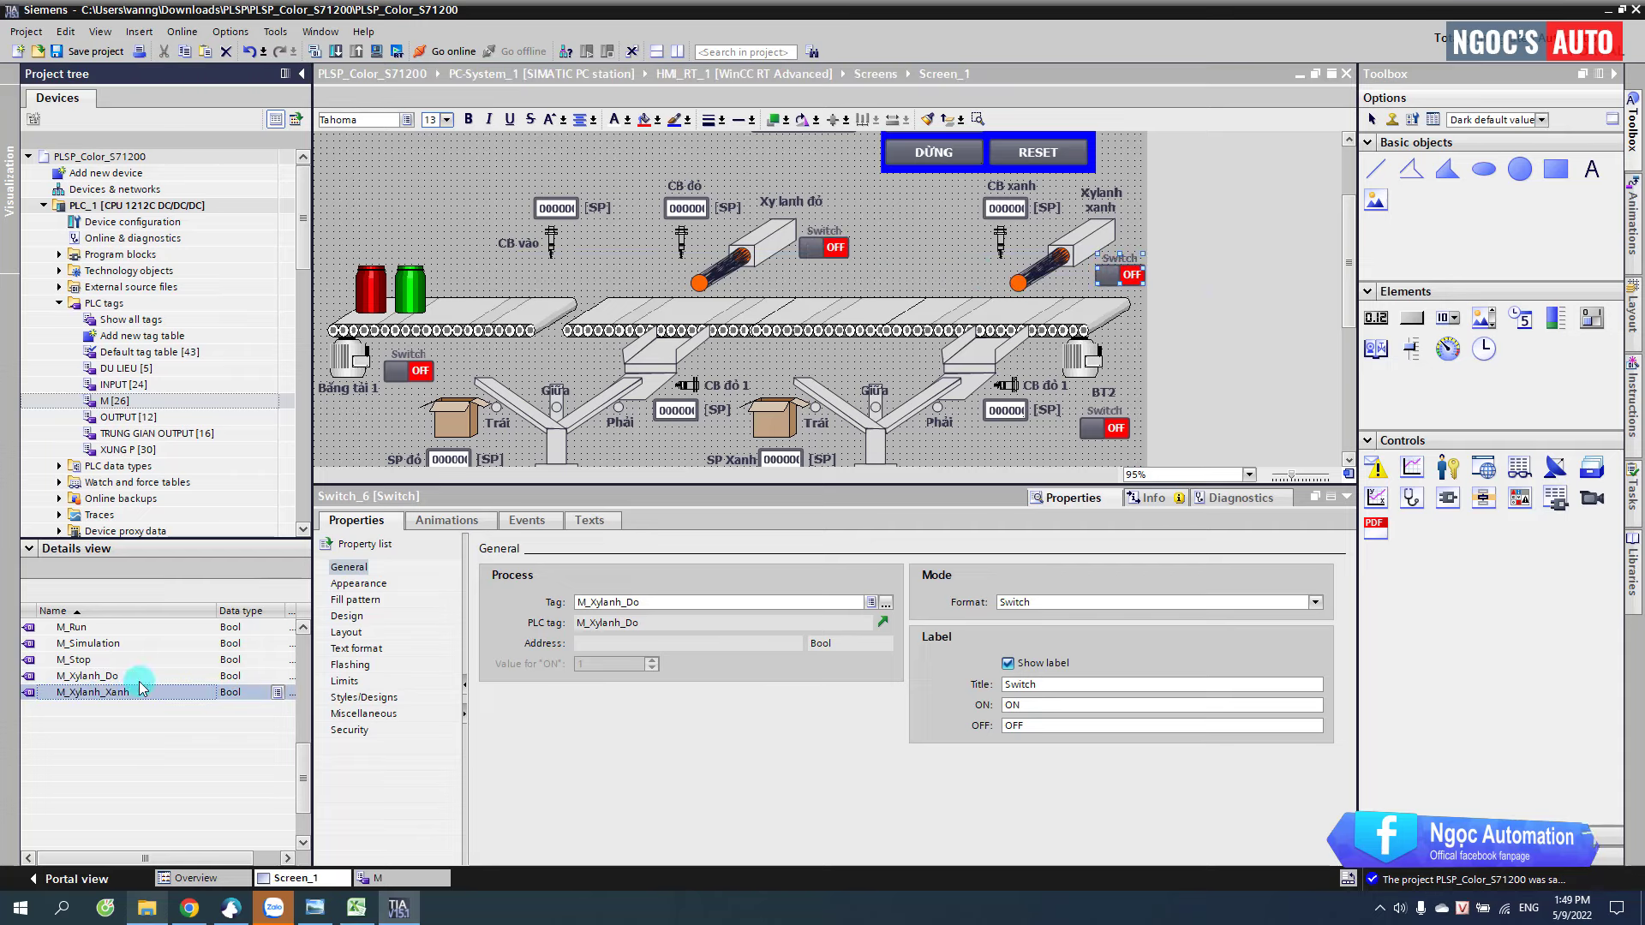
left_click_drag(142, 688, 634, 605)
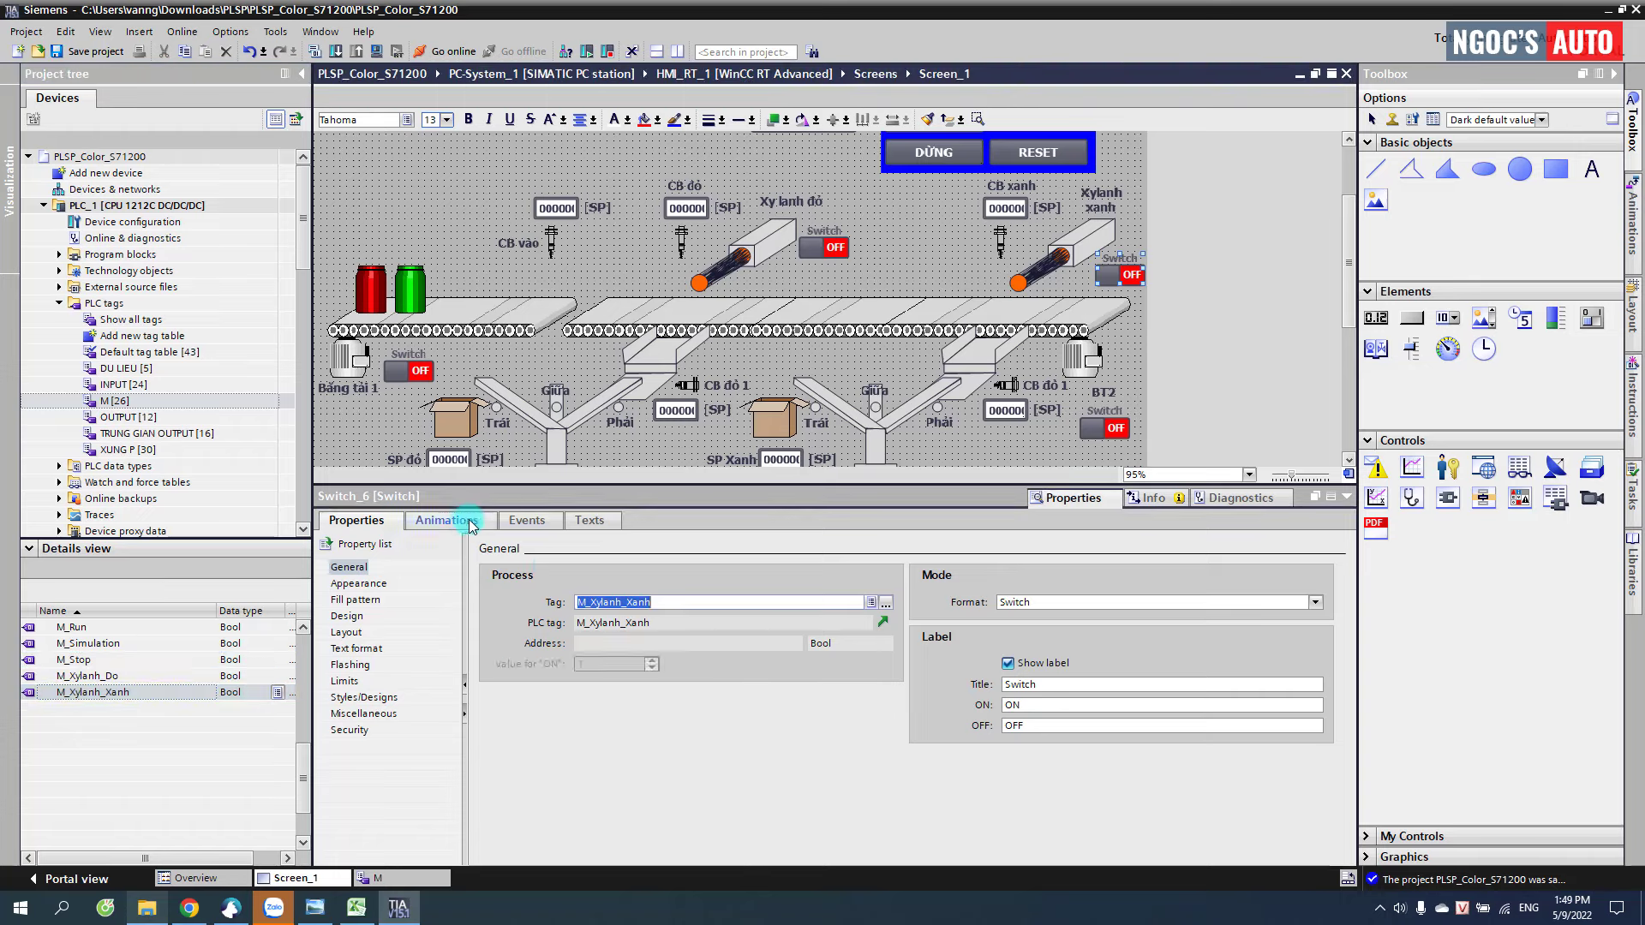
- Assign M_Xylanh_Xanh to the SetBit and ResetBit functions in the Xylanh xanh switch's Switch ON and Switch OFF events
left_click(505, 522)
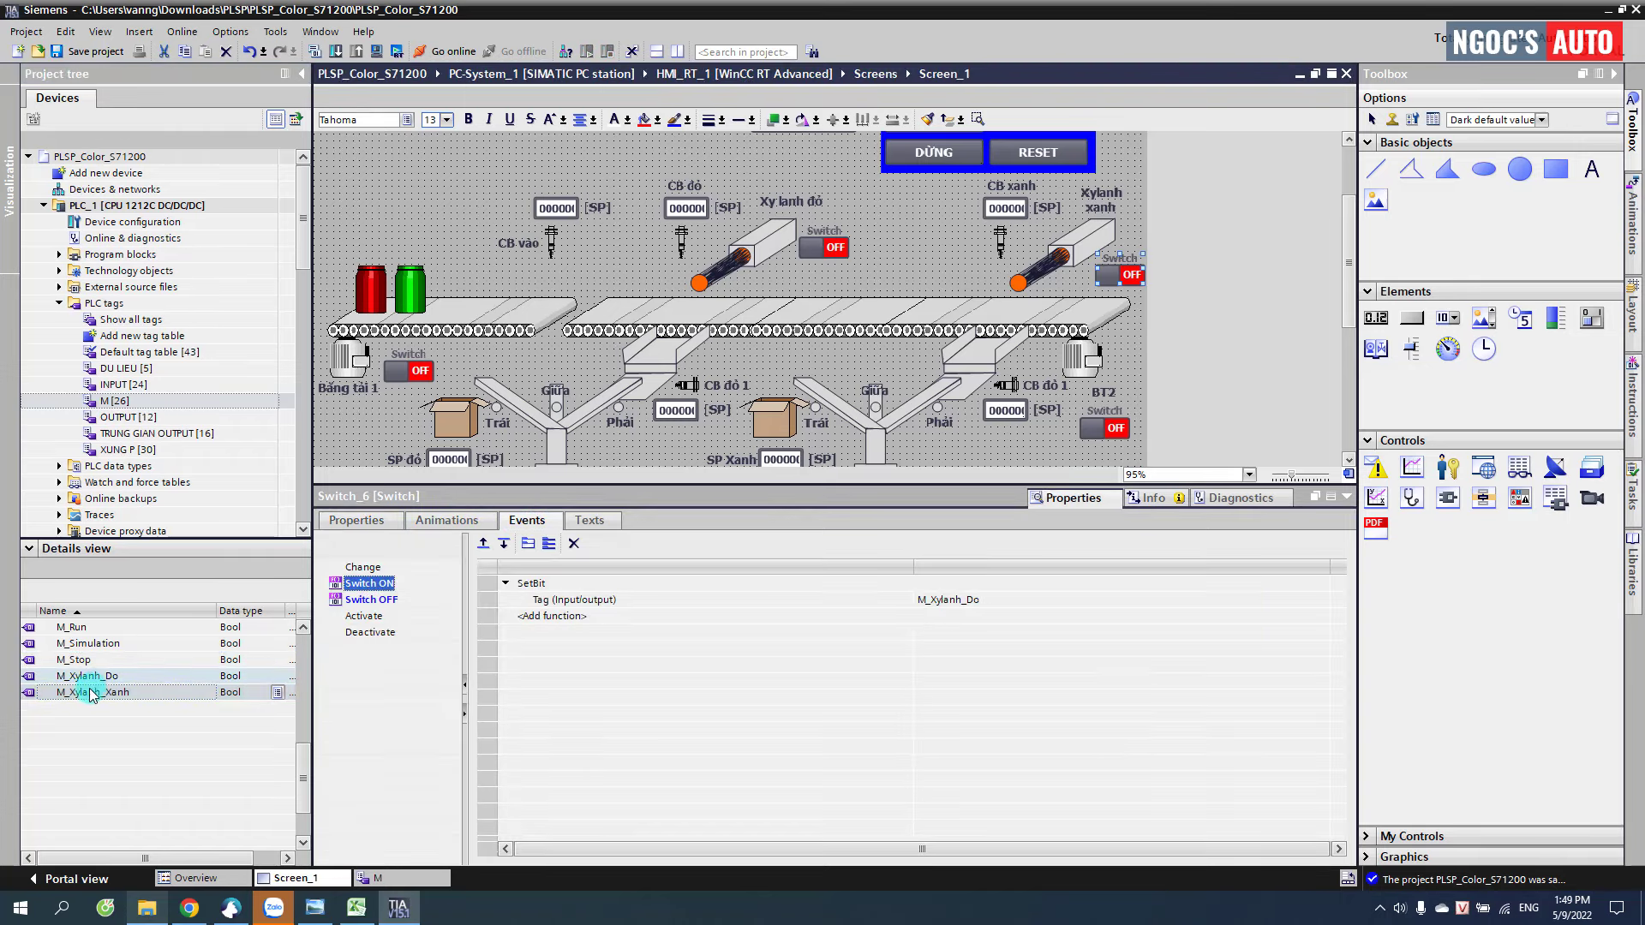
left_click_drag(89, 694, 935, 597)
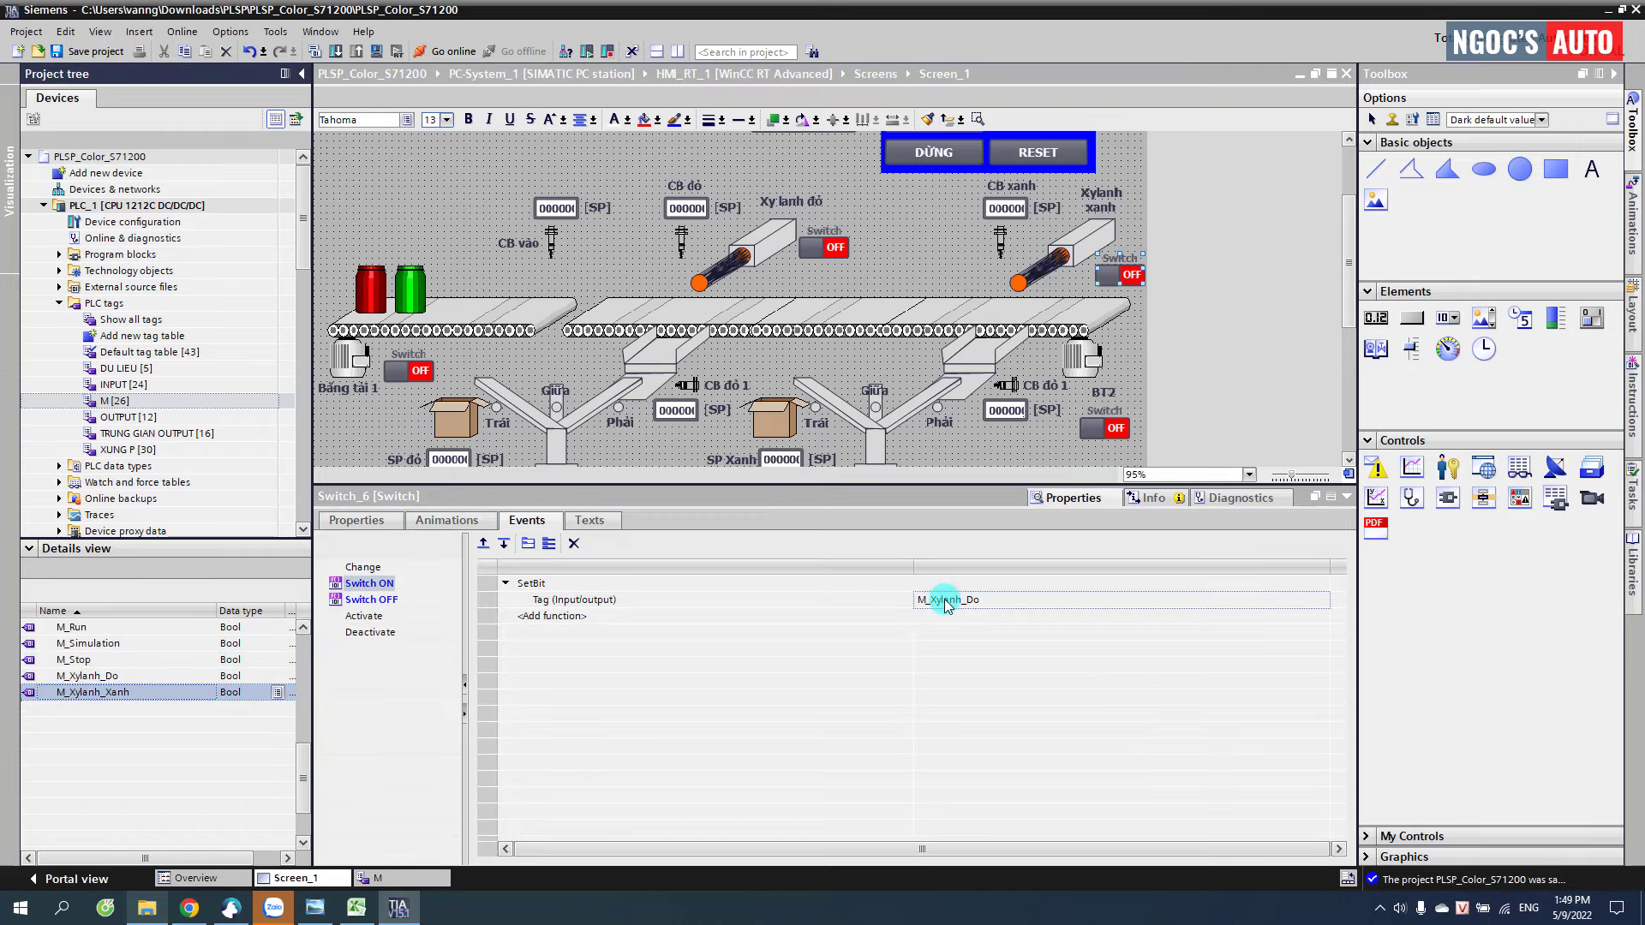
left_click(390, 605)
left_click_drag(120, 691, 966, 600)
- Draw a button beside the Robot gắp nearest SP đỏ and label it "Q. Phải"
scroll(866, 325, "down", 2)
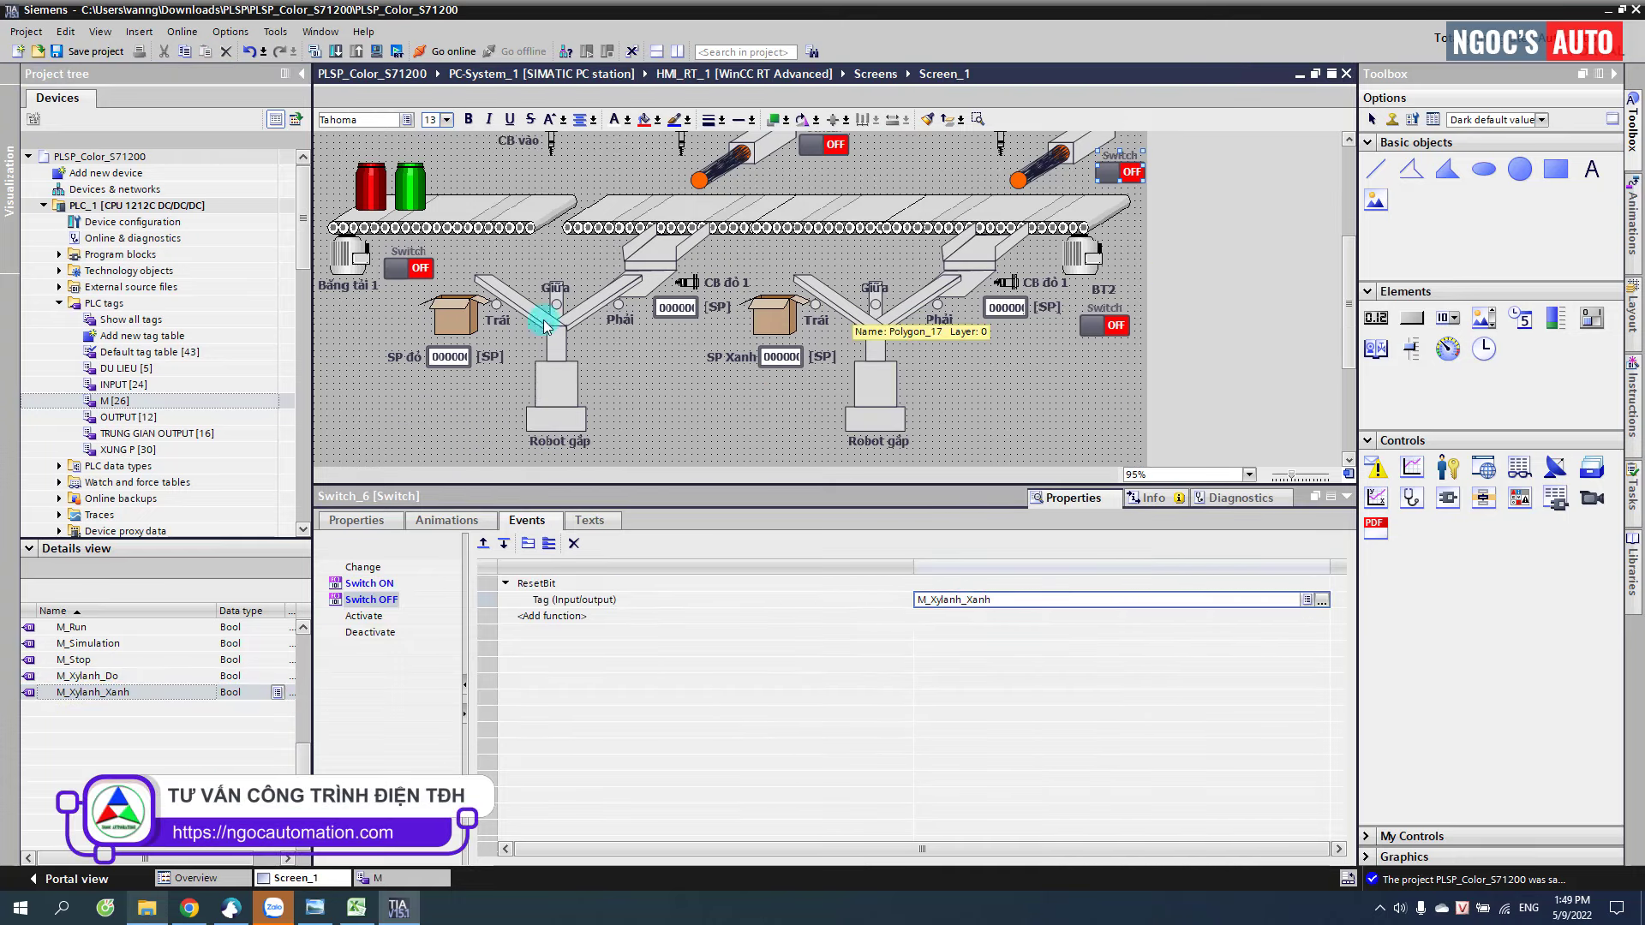
left_click(636, 395)
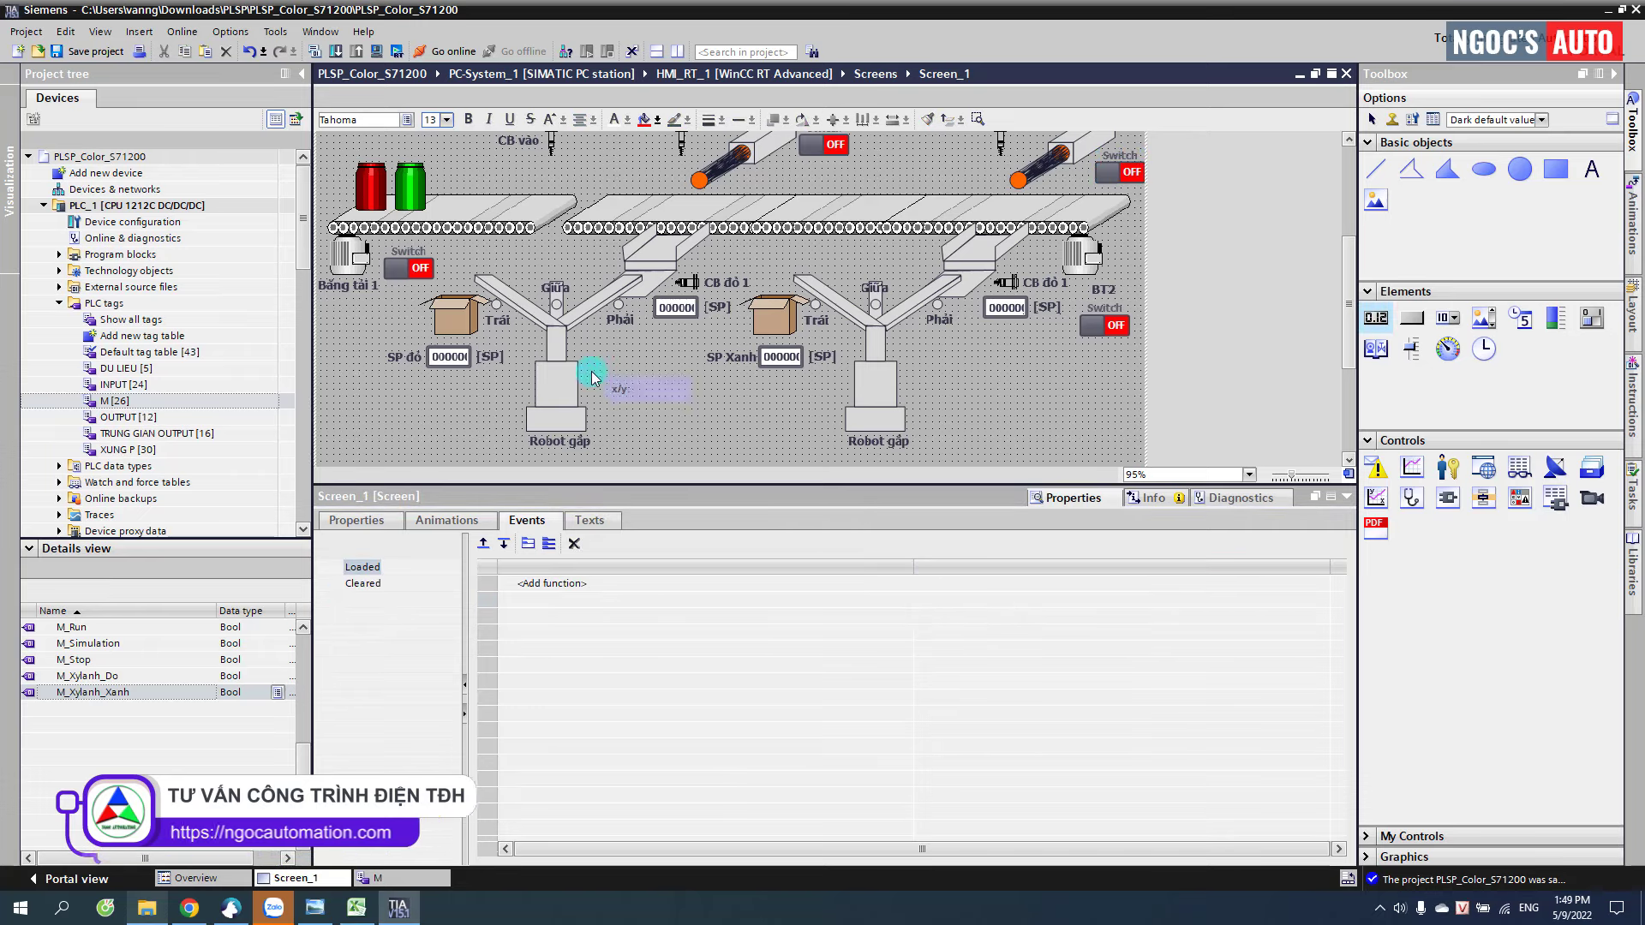
left_click_drag(597, 358, 659, 387)
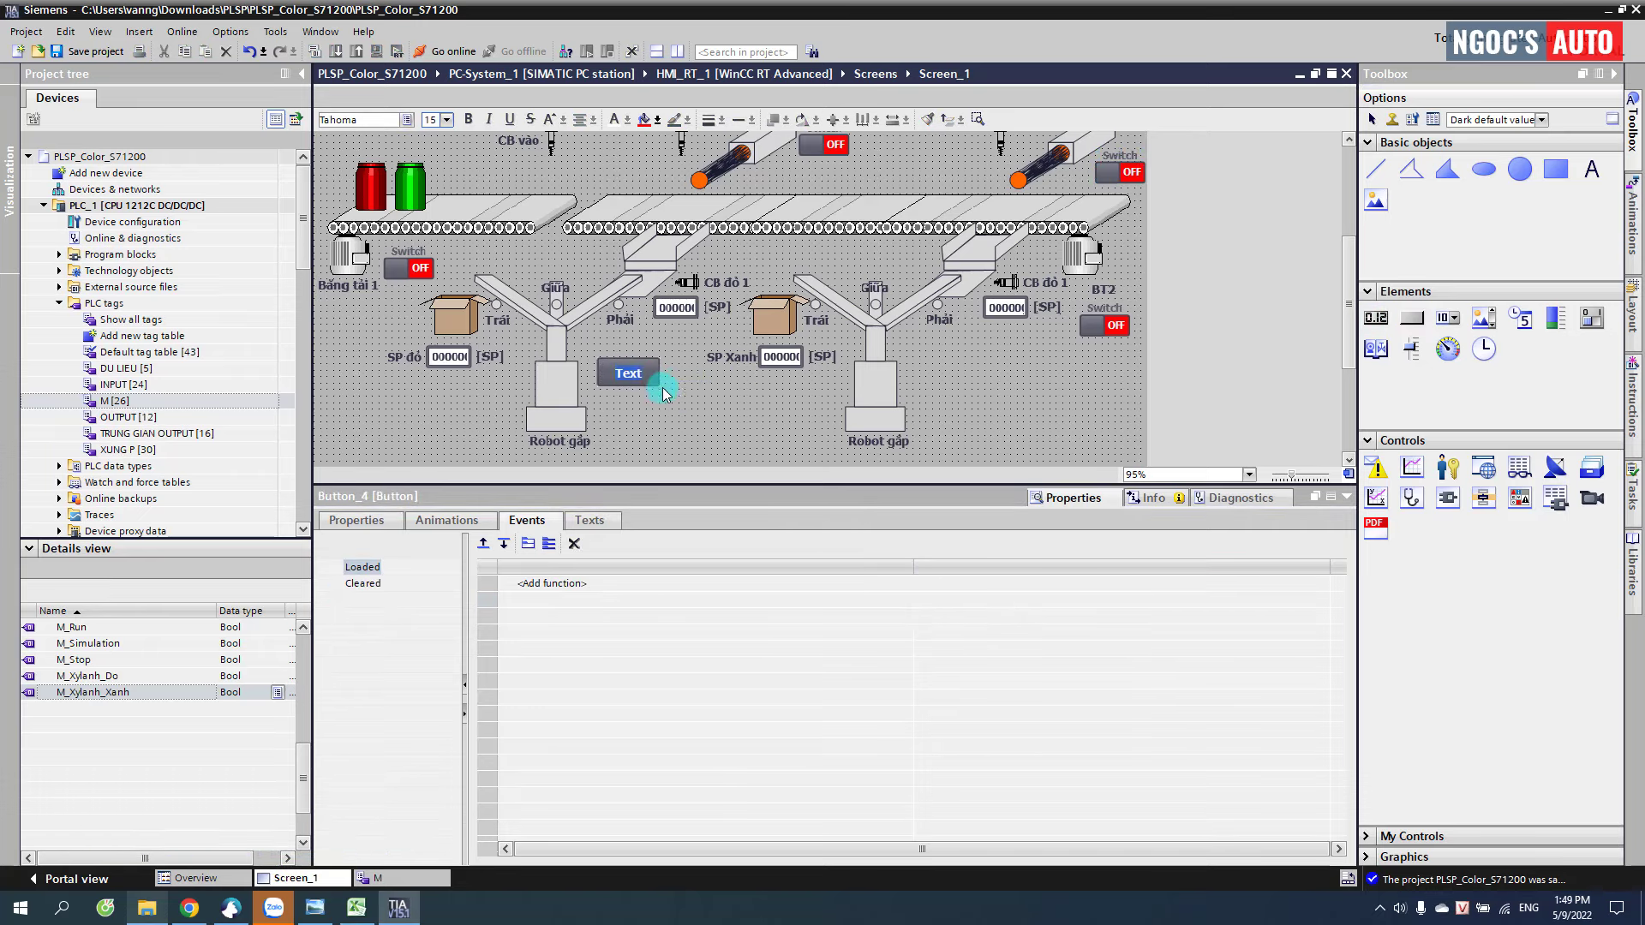
type("Q. Phải")
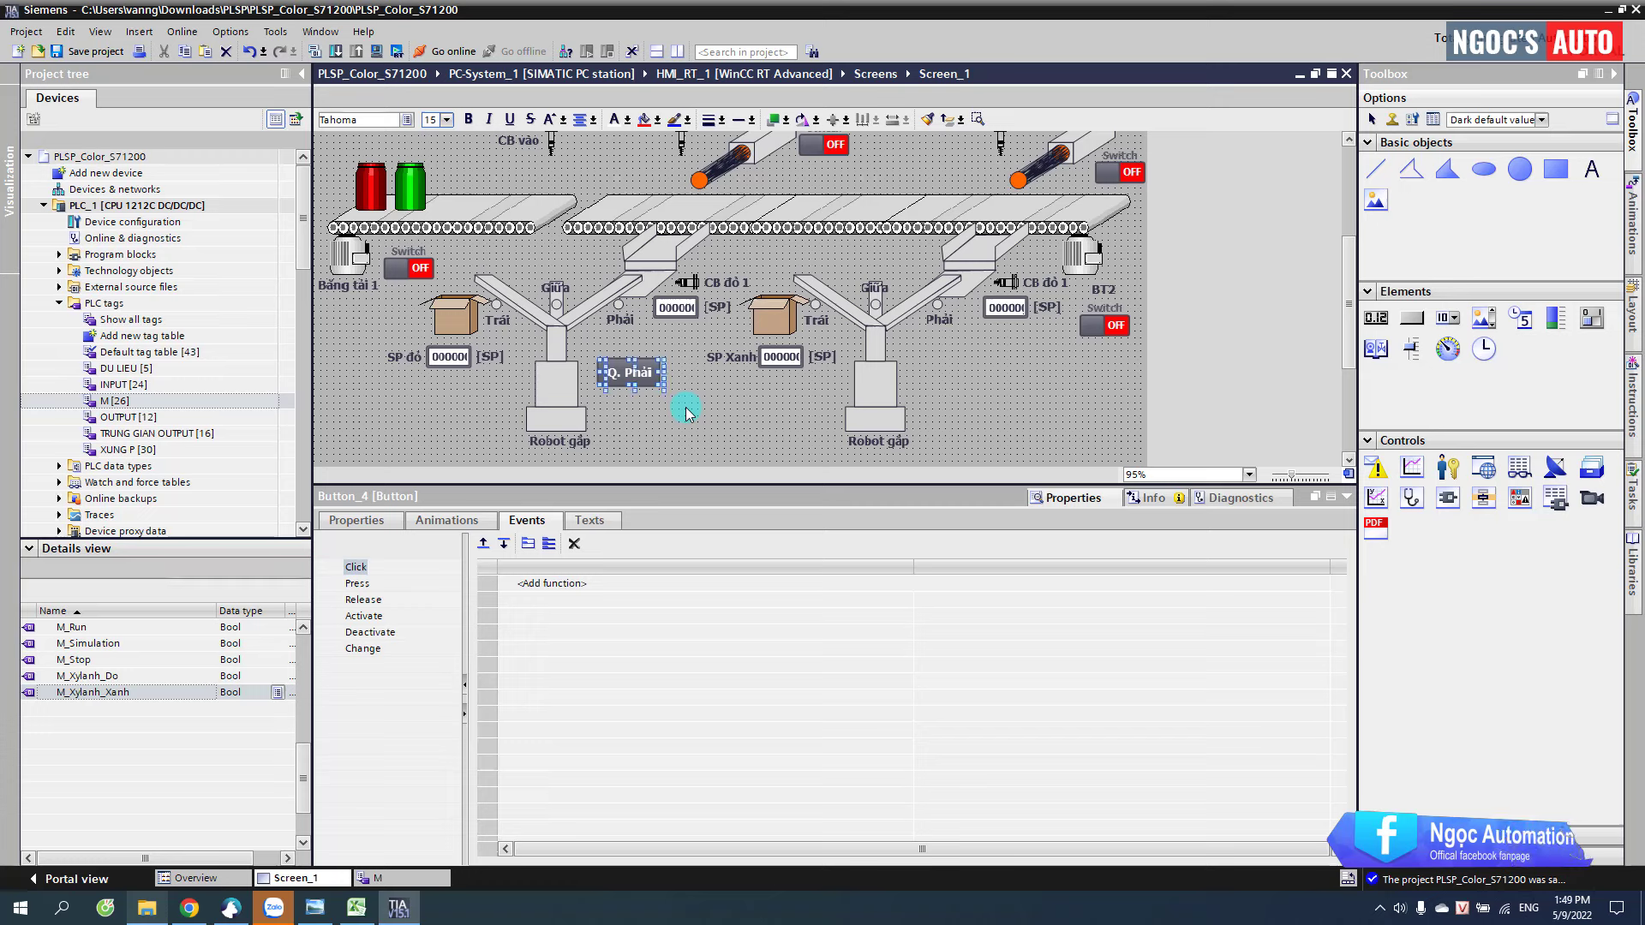
- Duplicate the Q. Phải button directly below the original and label the copy "Giữa"
key("ctrl+v")
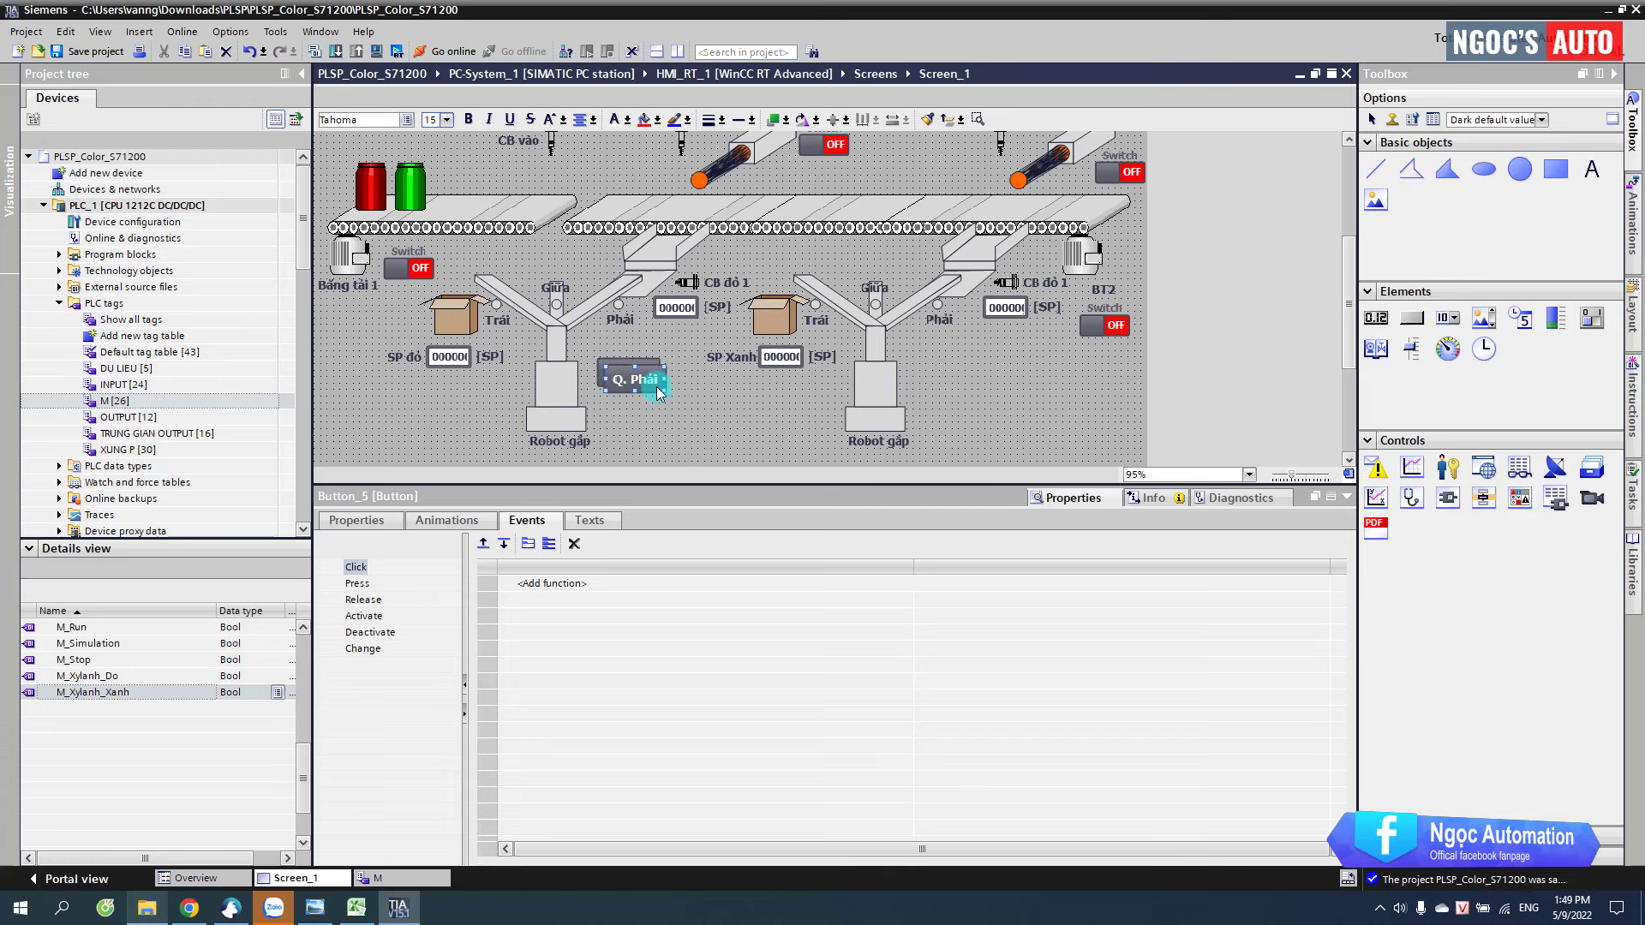
key("Left")
key("Down")
key("Down")
key("Down")
key("Down")
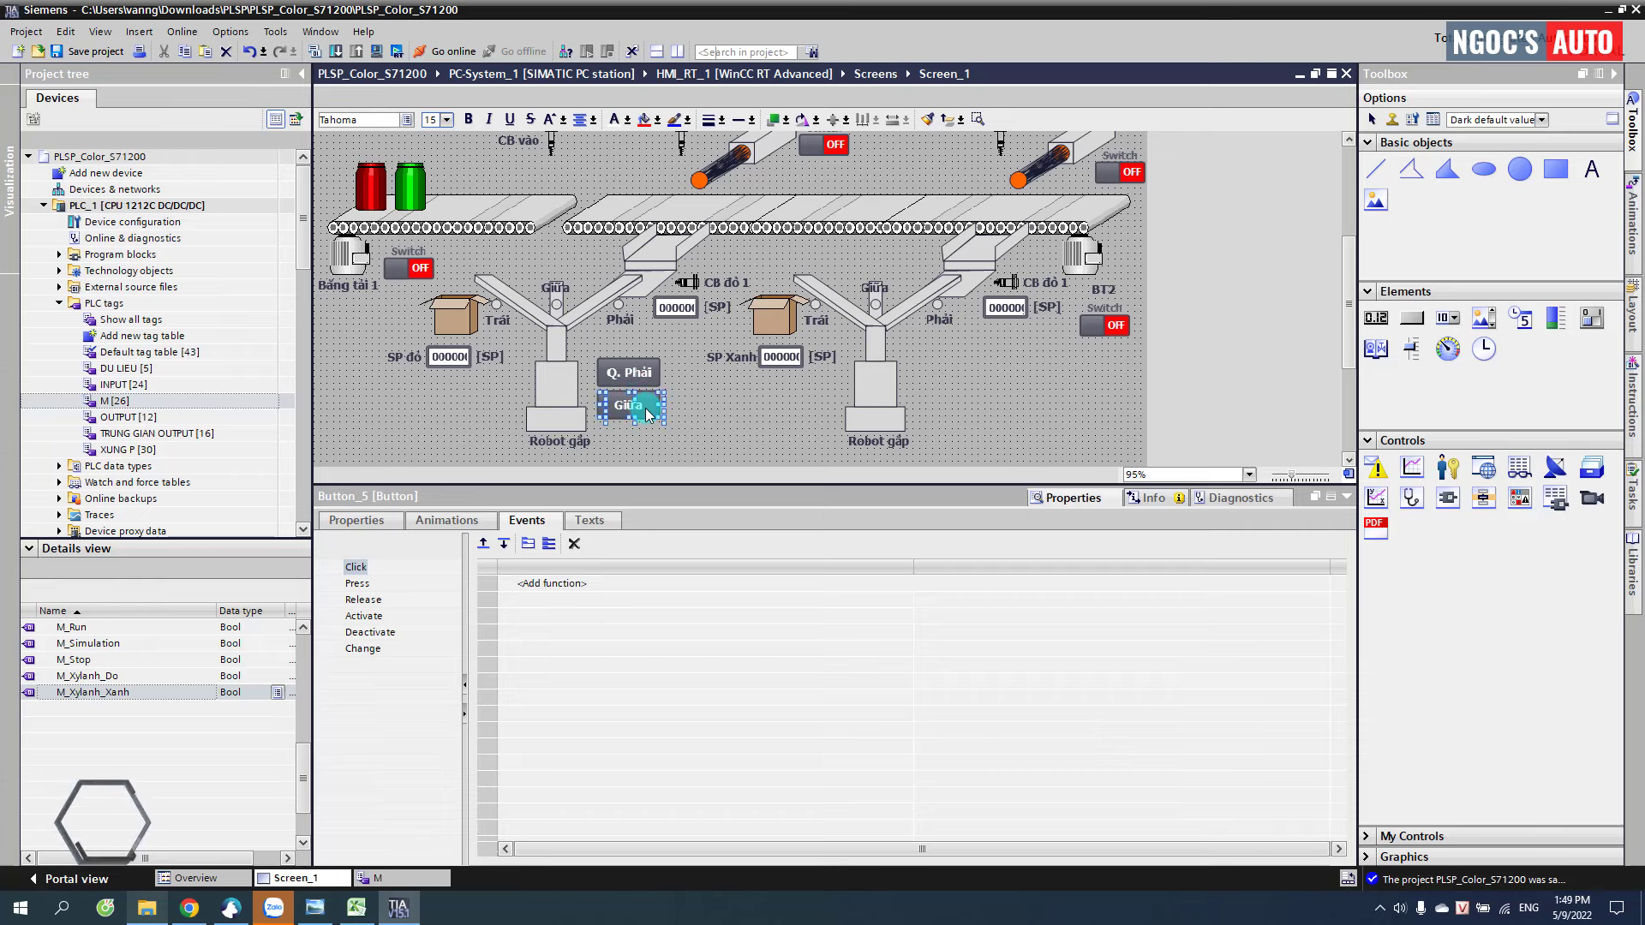
- Duplicate the Giữa button directly below it, close the gap between them, and label the copy "Q. Trái"
key("Left")
key("Down")
key("Down")
key("Down")
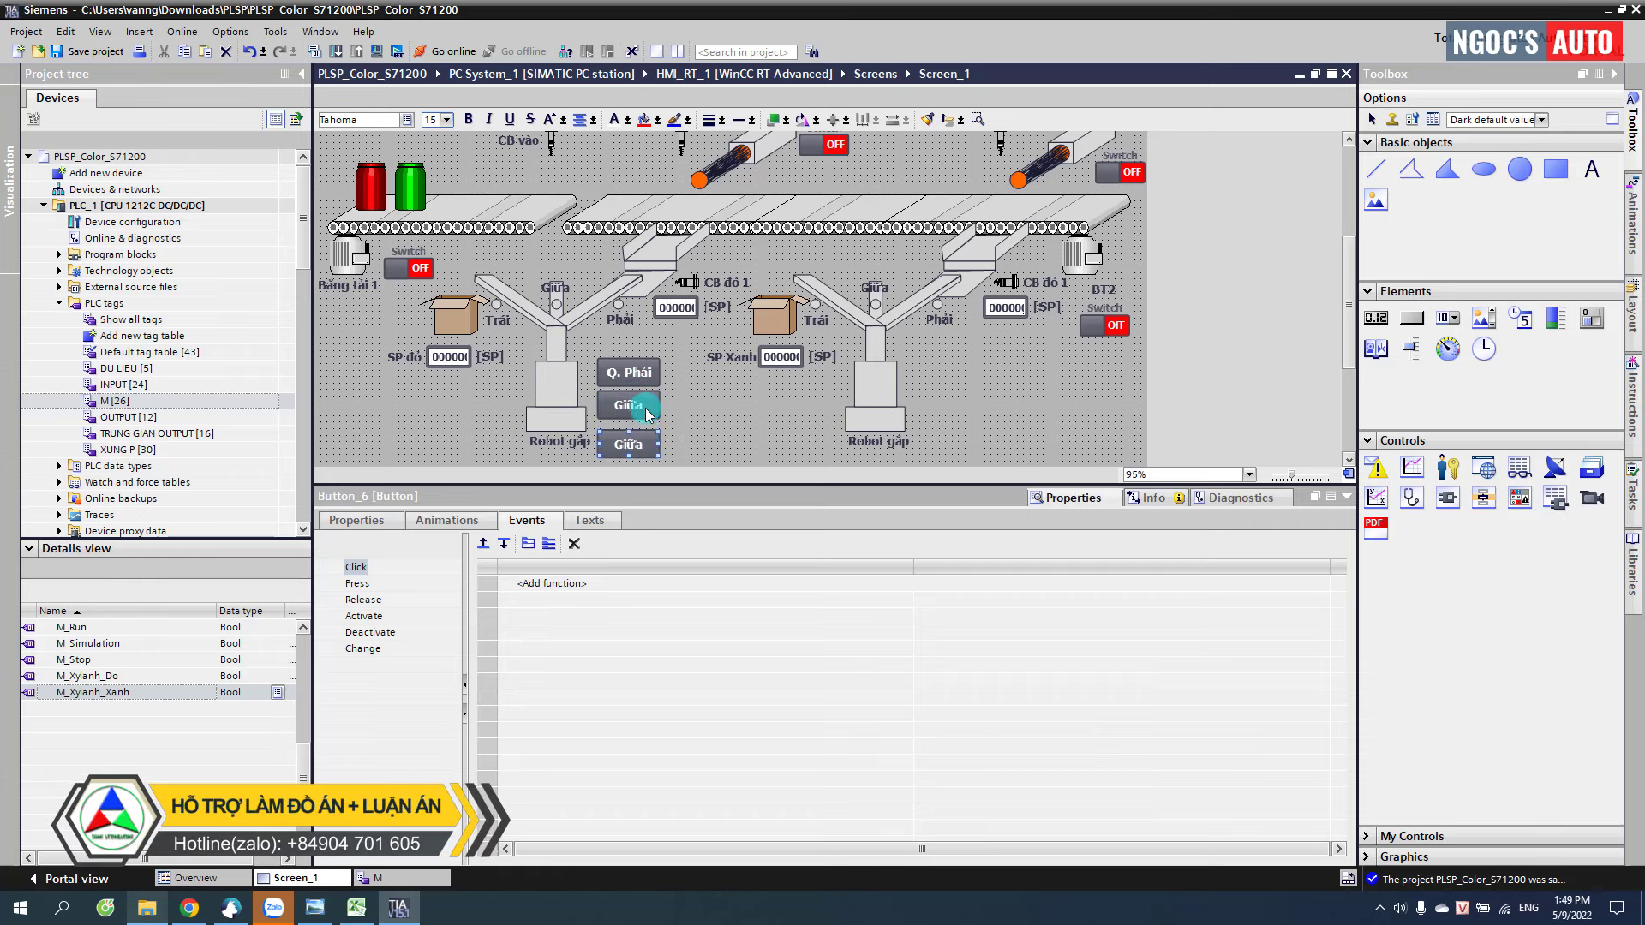
key("Down")
key("Down")
key("Up")
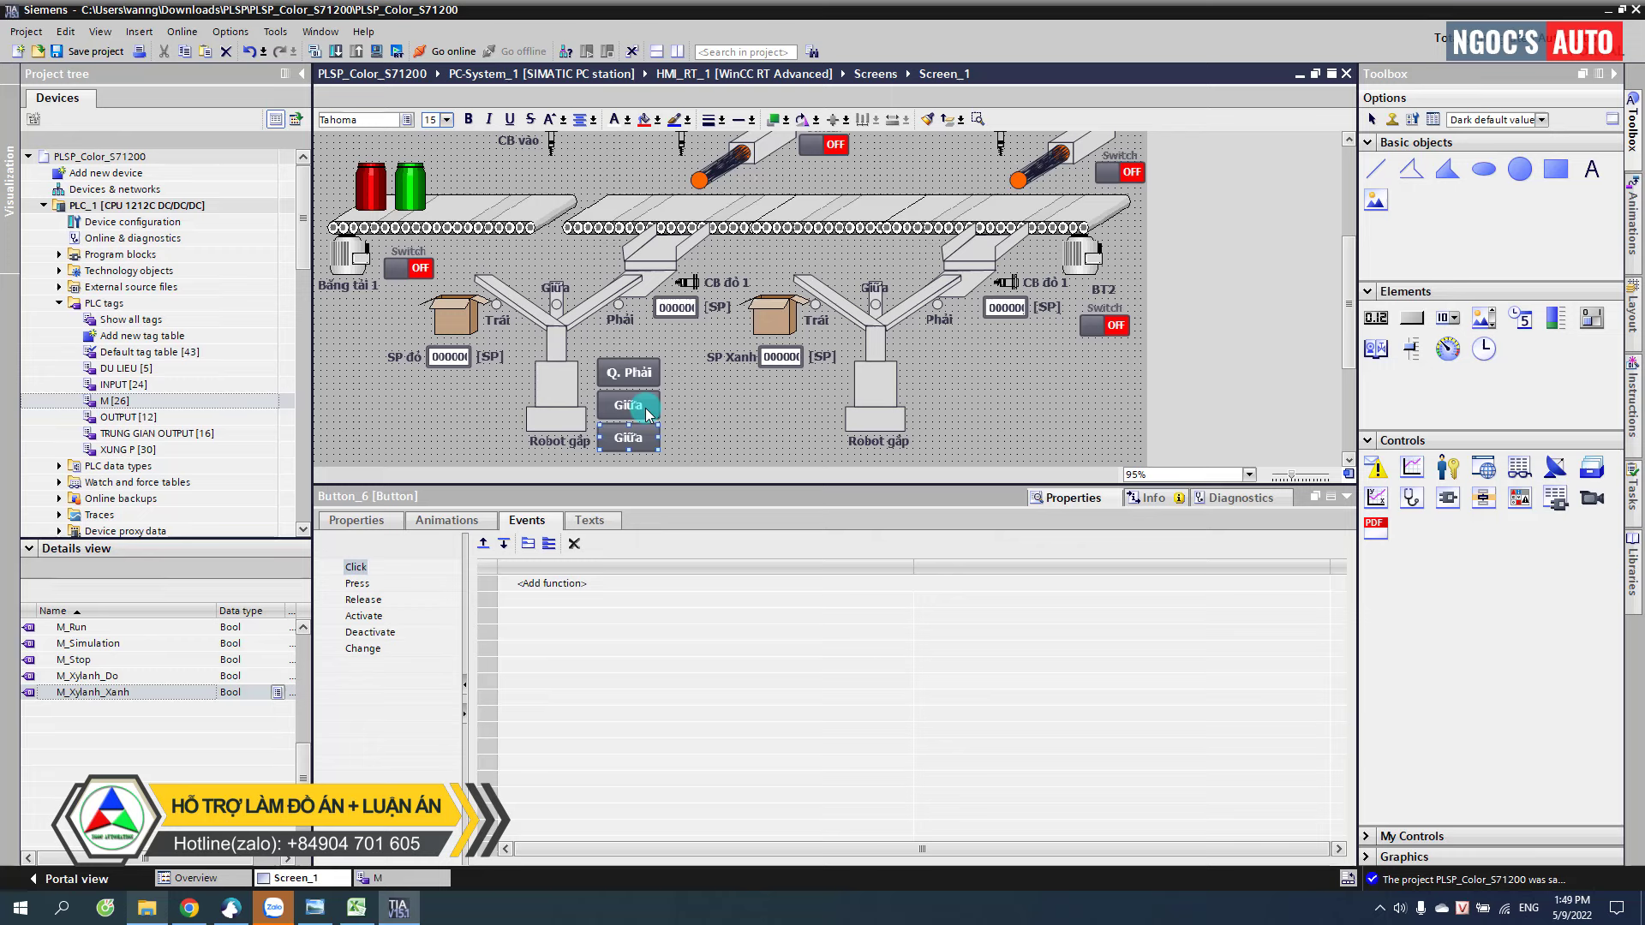
double_click(617, 437)
type("Q")
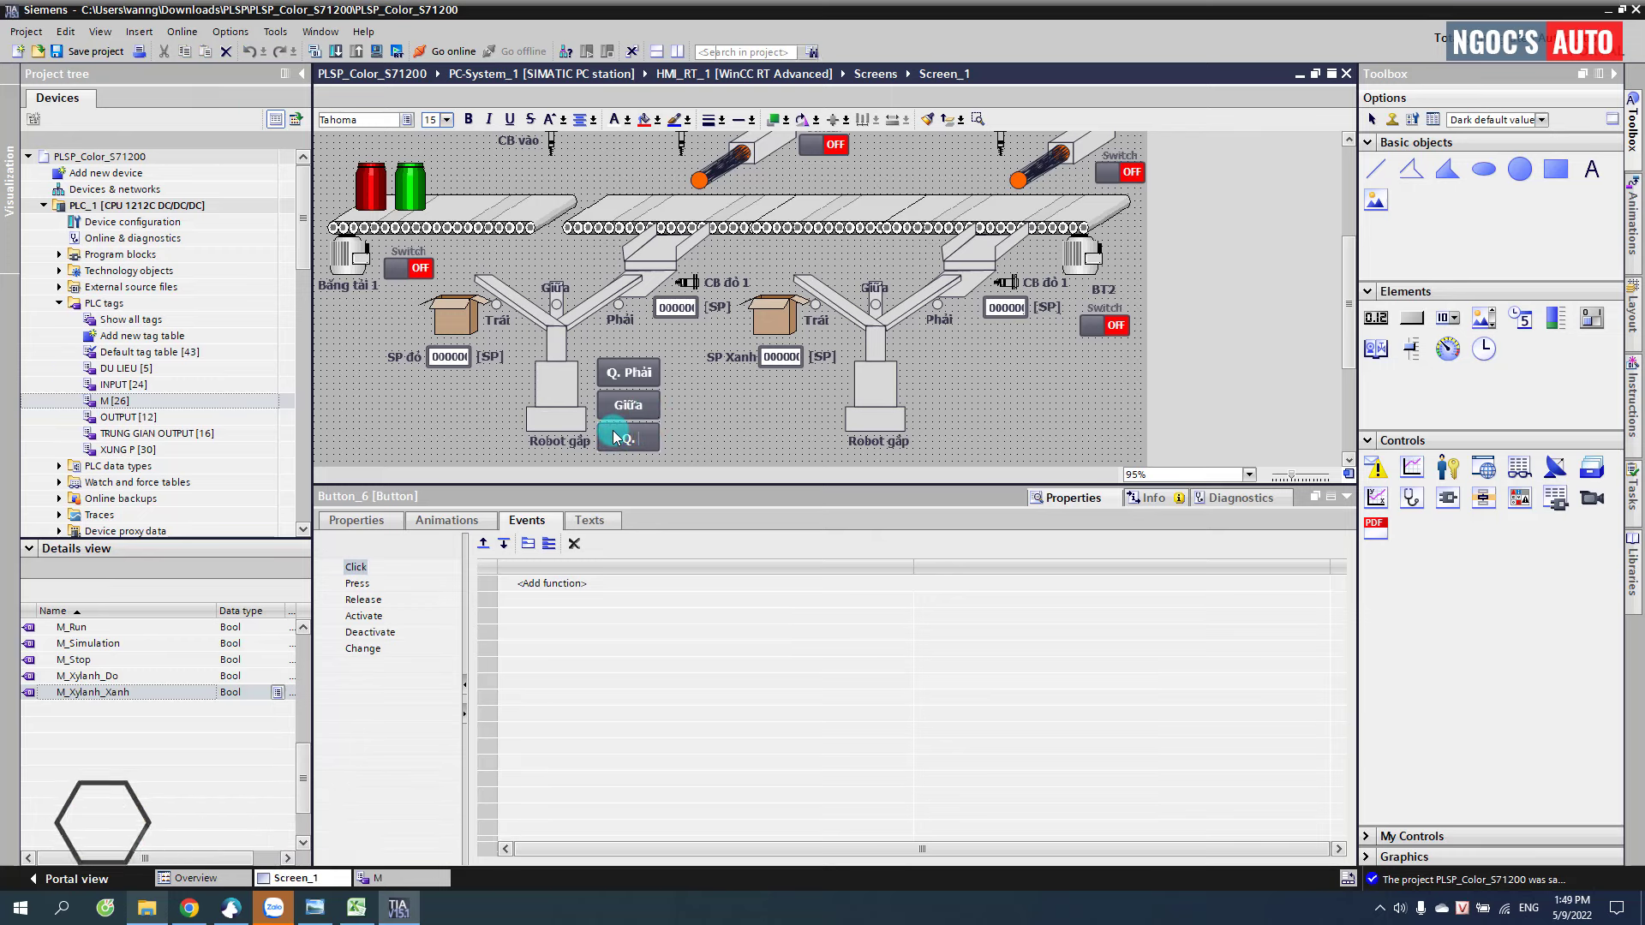
type(". Tra")
type("i")
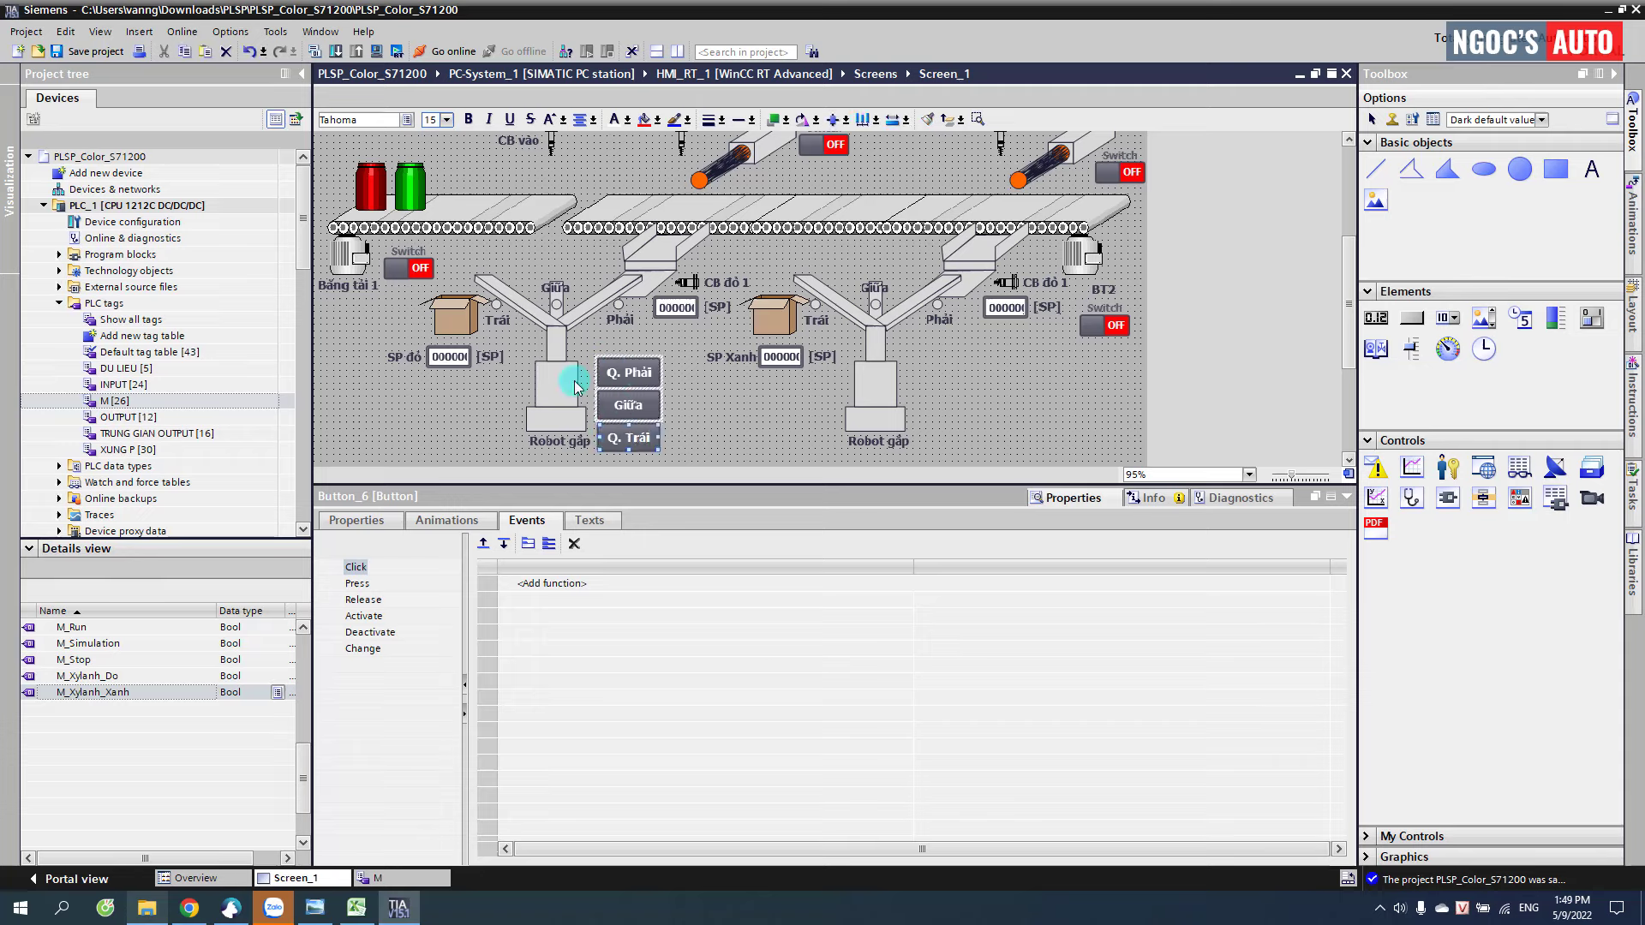
- Set the border width of the three robot buttons to 0
left_click(370, 524)
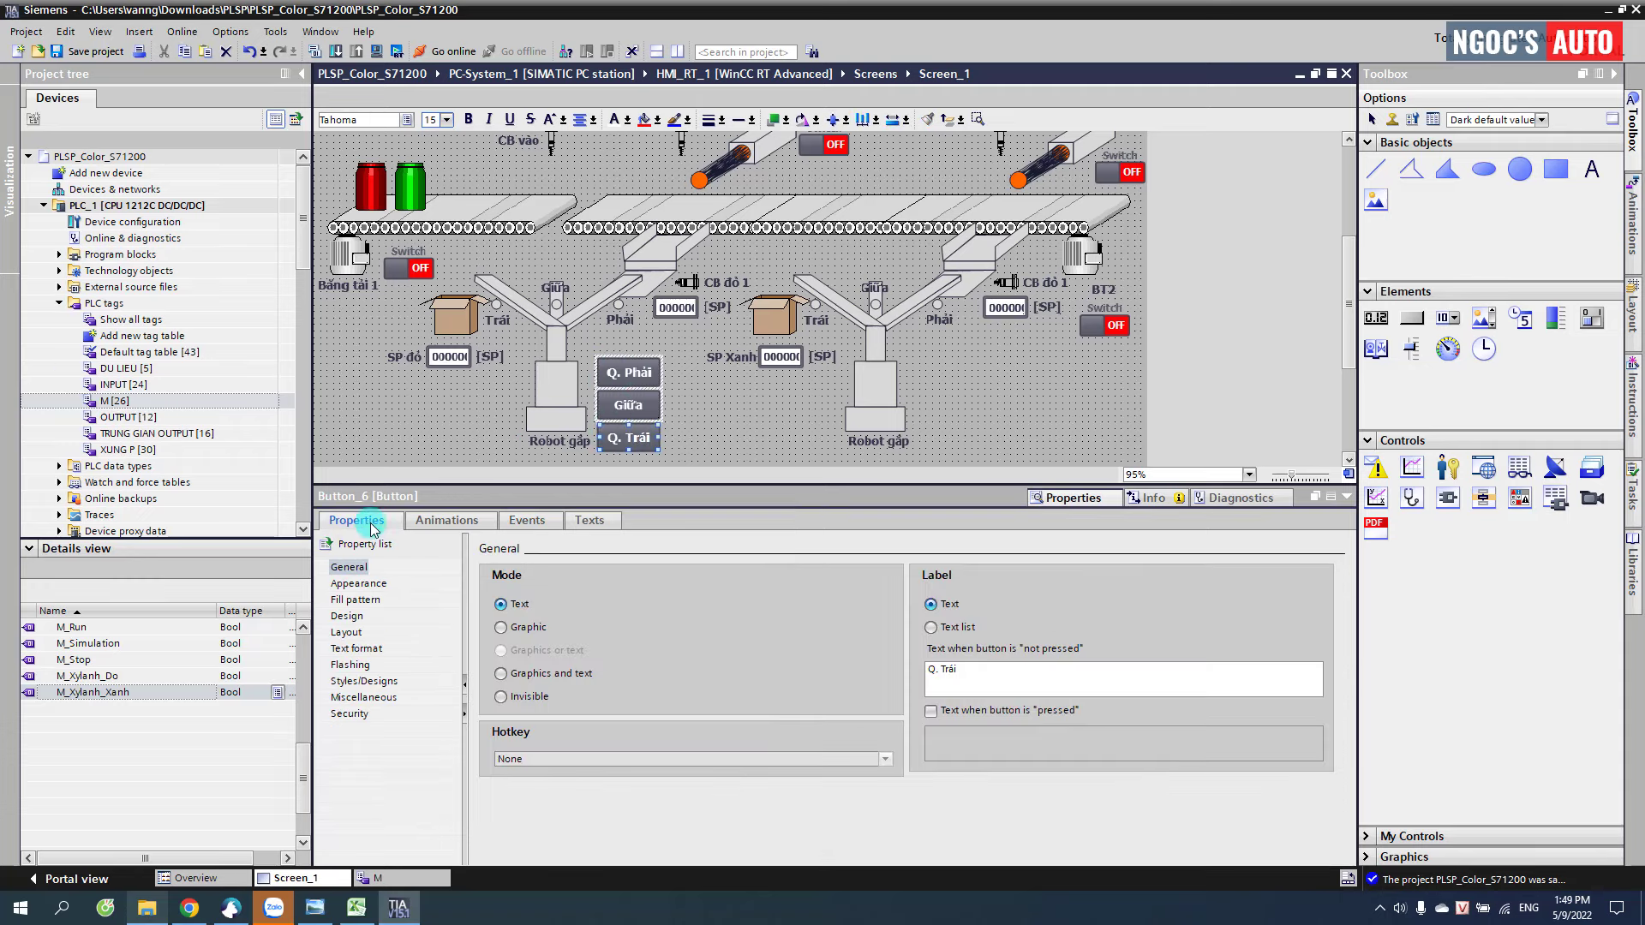
left_click(364, 584)
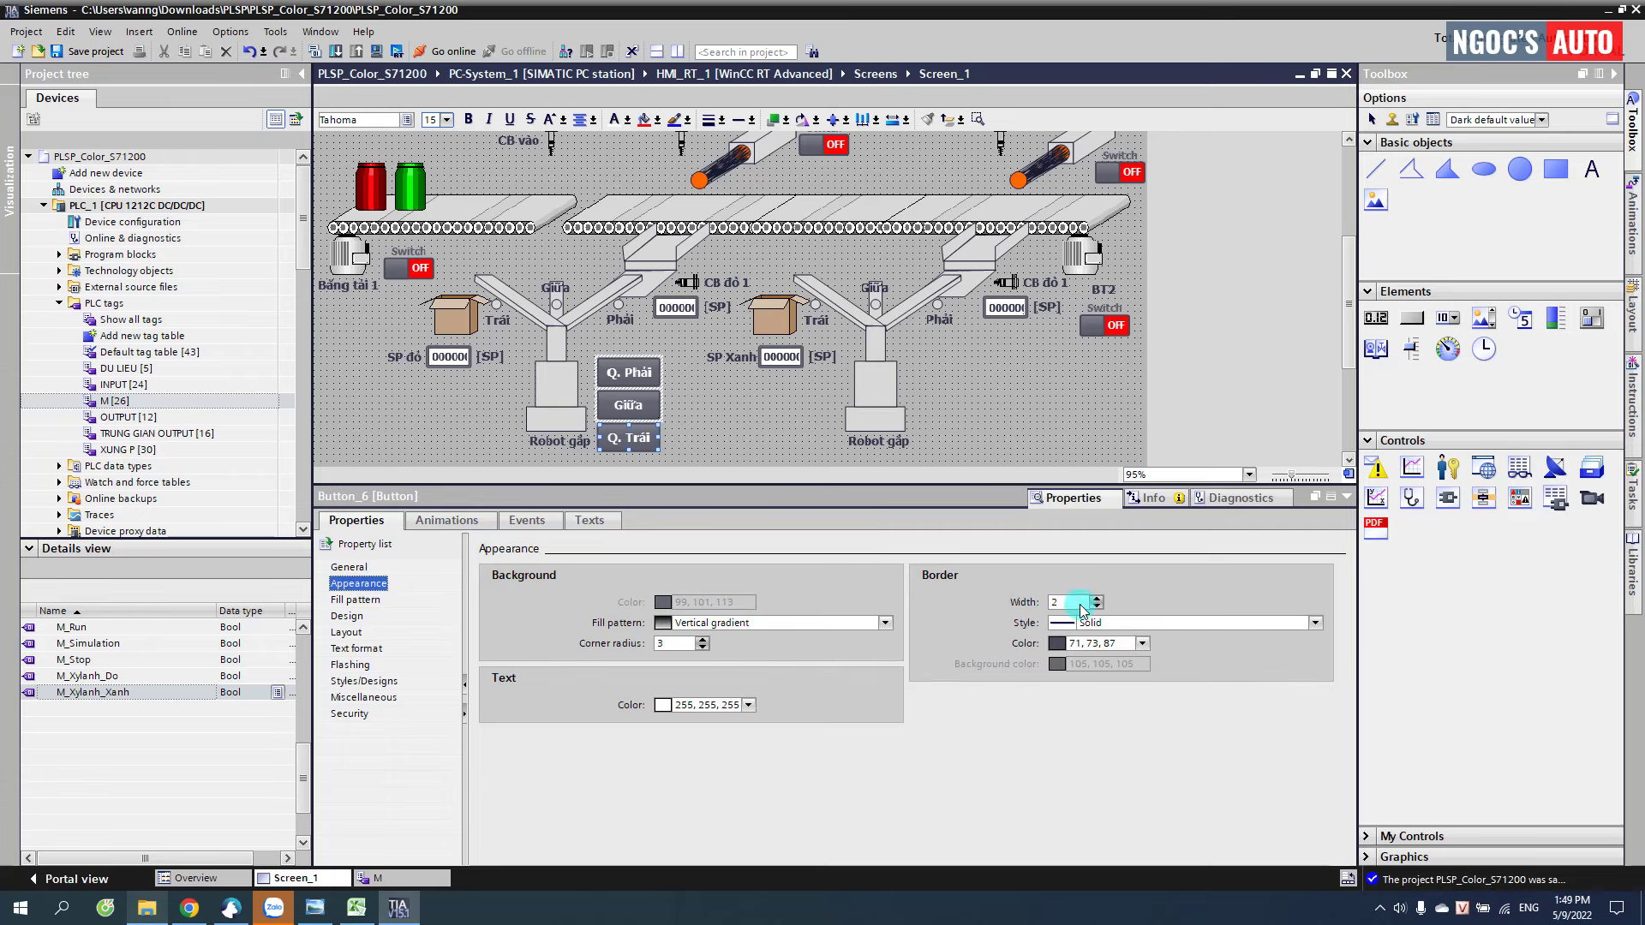
left_click(1096, 607)
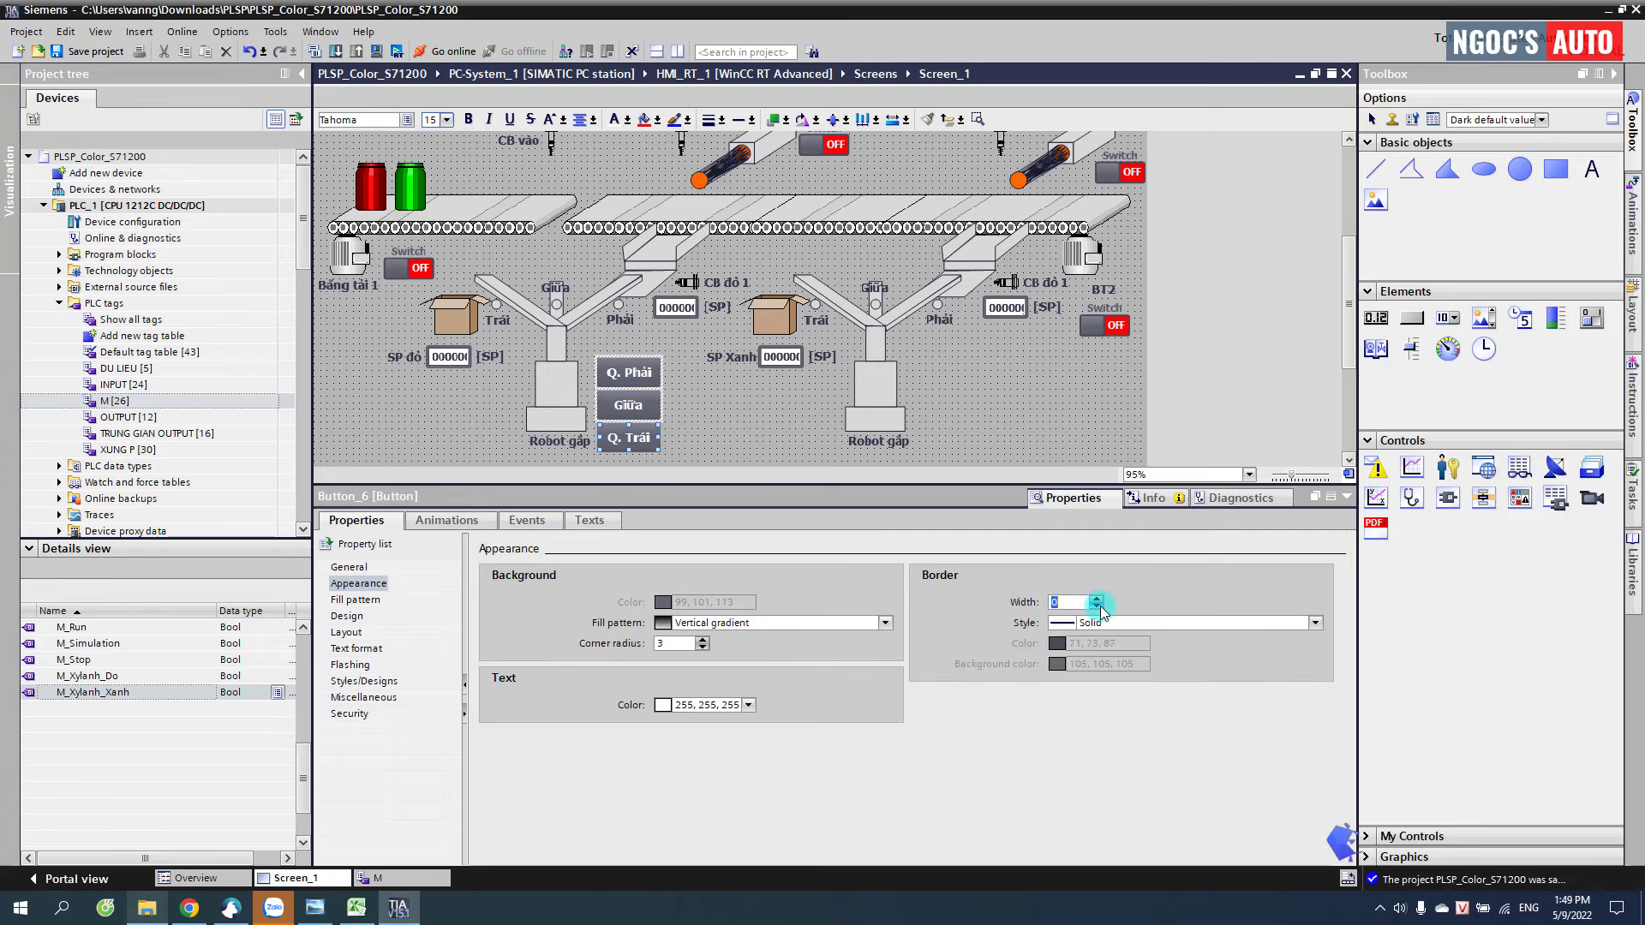
- Add a SetBit function to the Press event of the three selected robot buttons
left_click(524, 521)
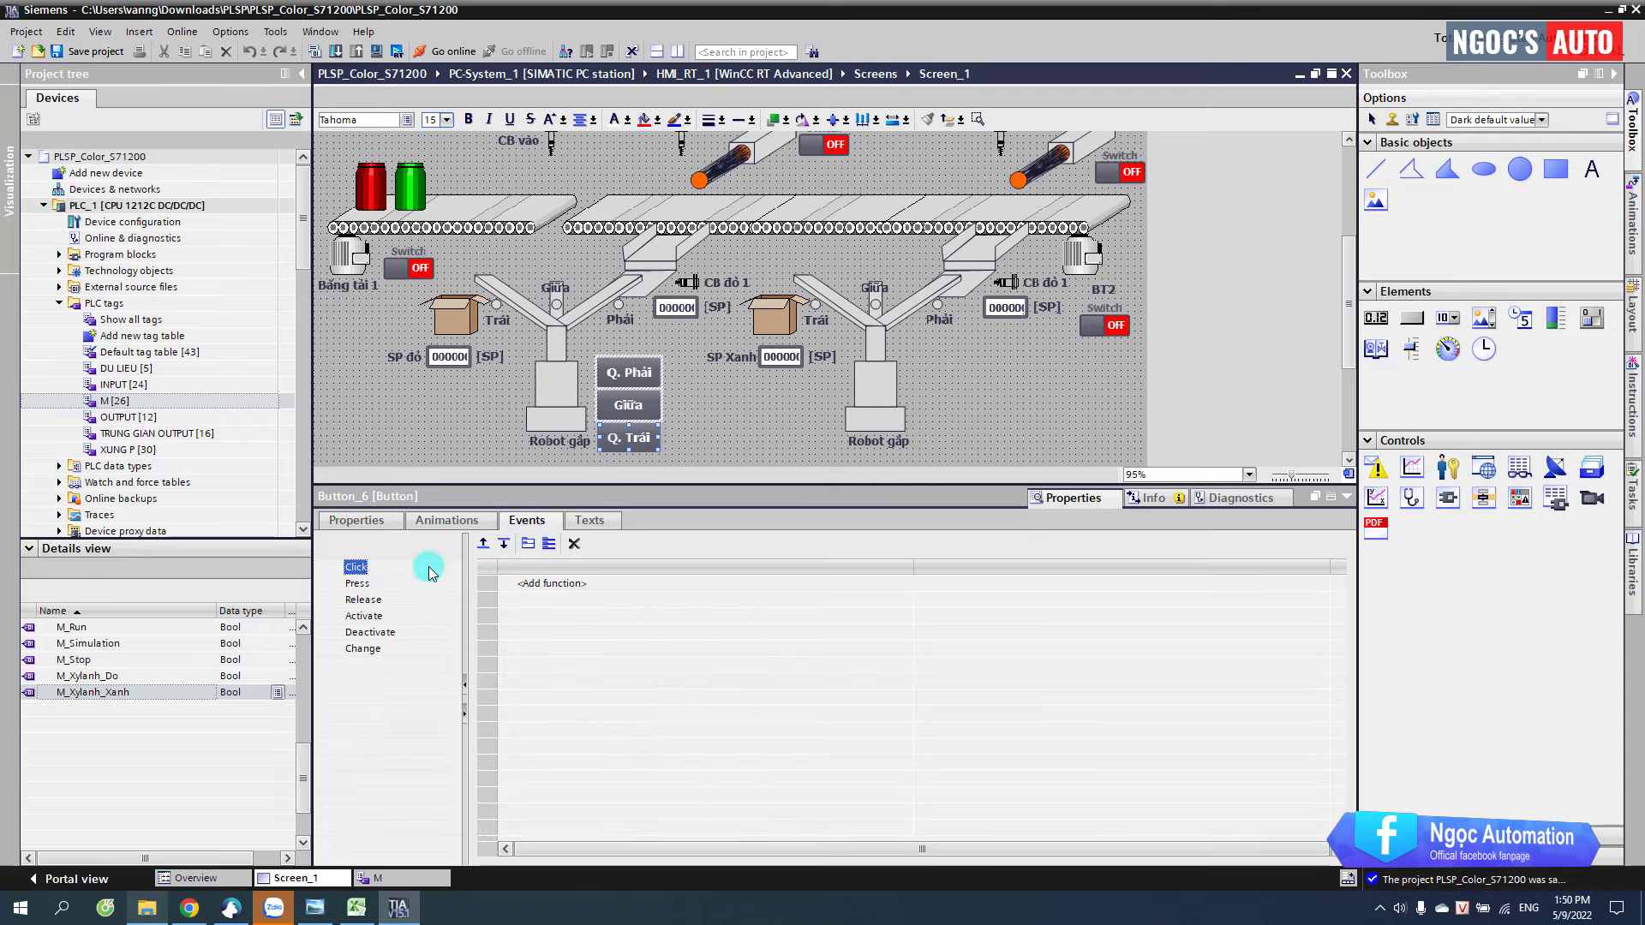
left_click(357, 585)
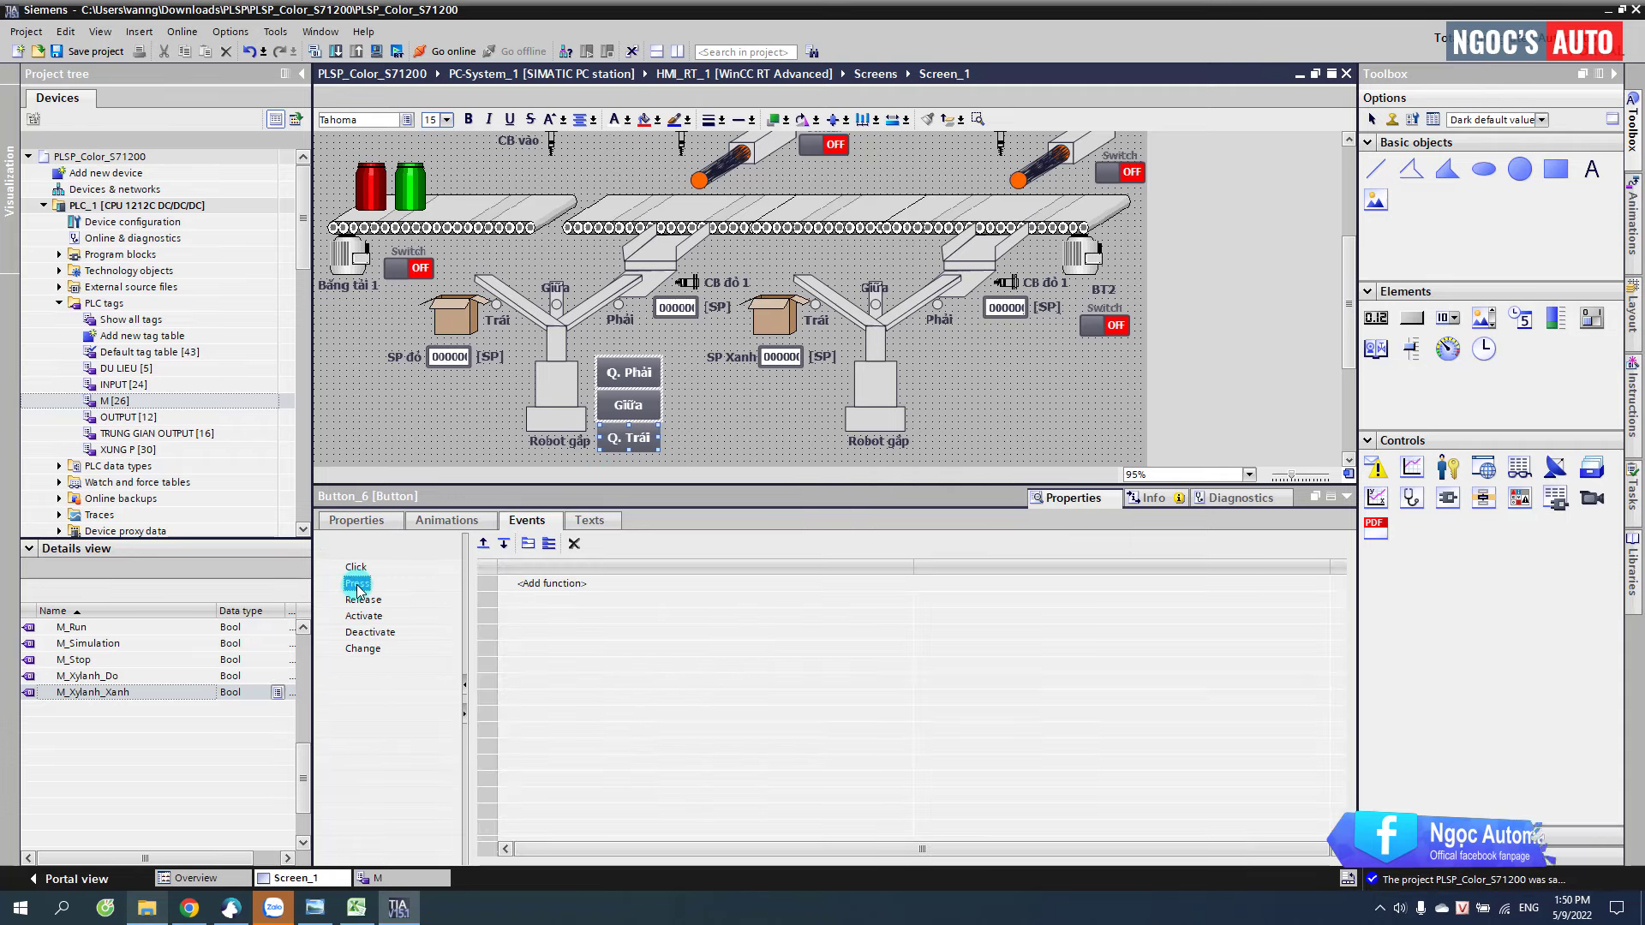
left_click(541, 586)
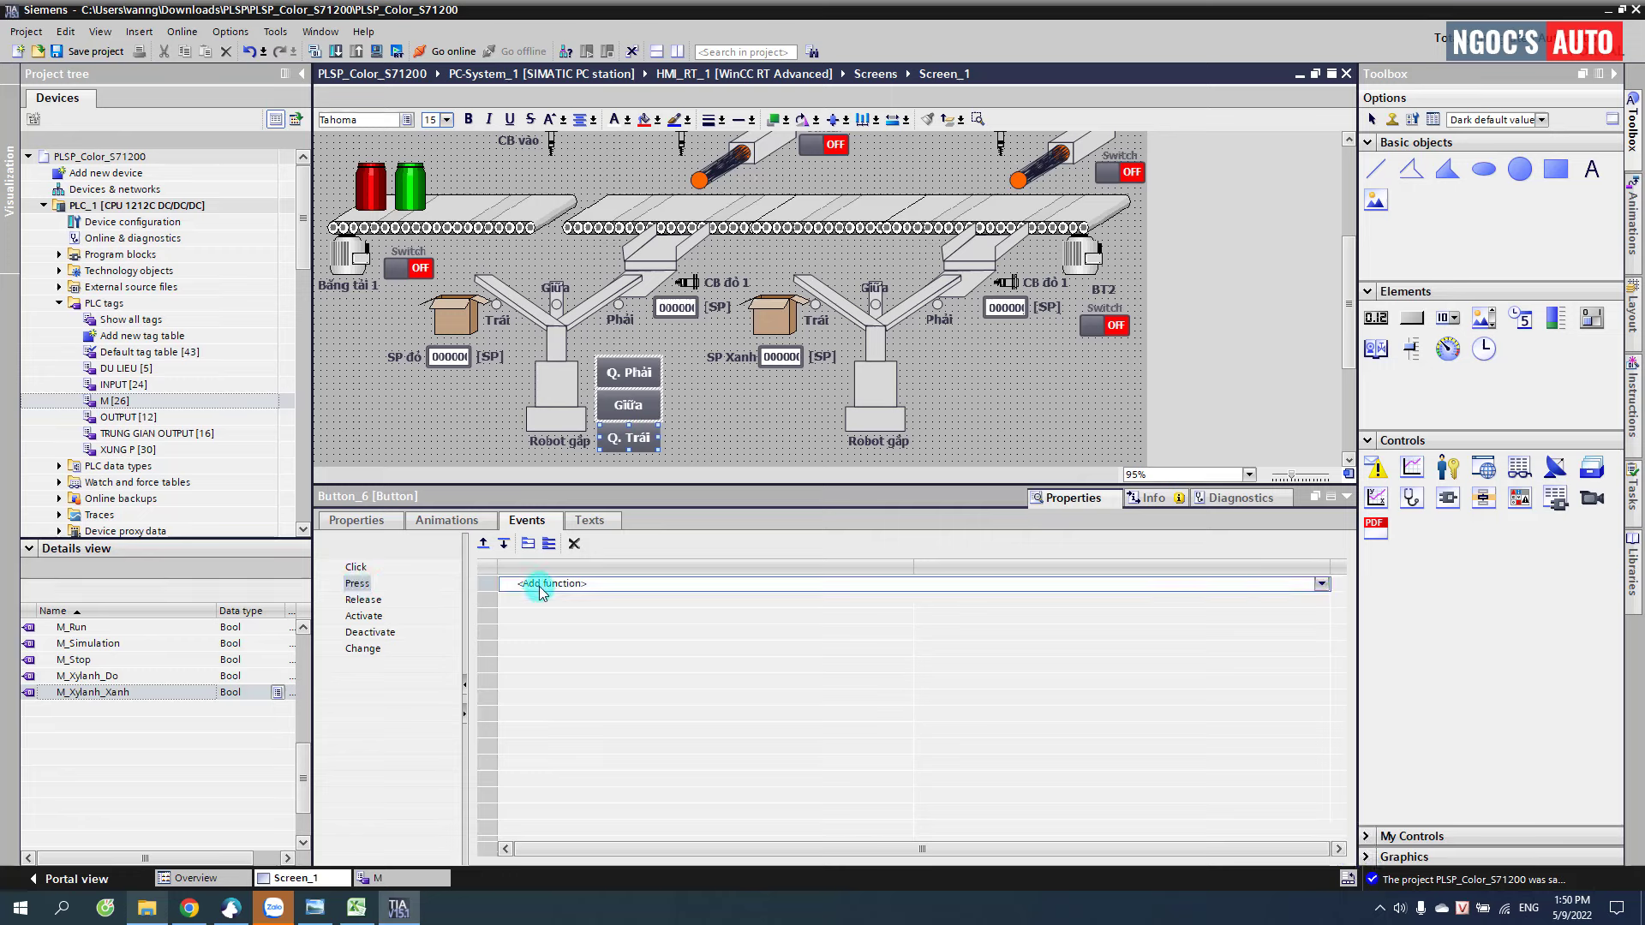
left_click(595, 580)
type("se")
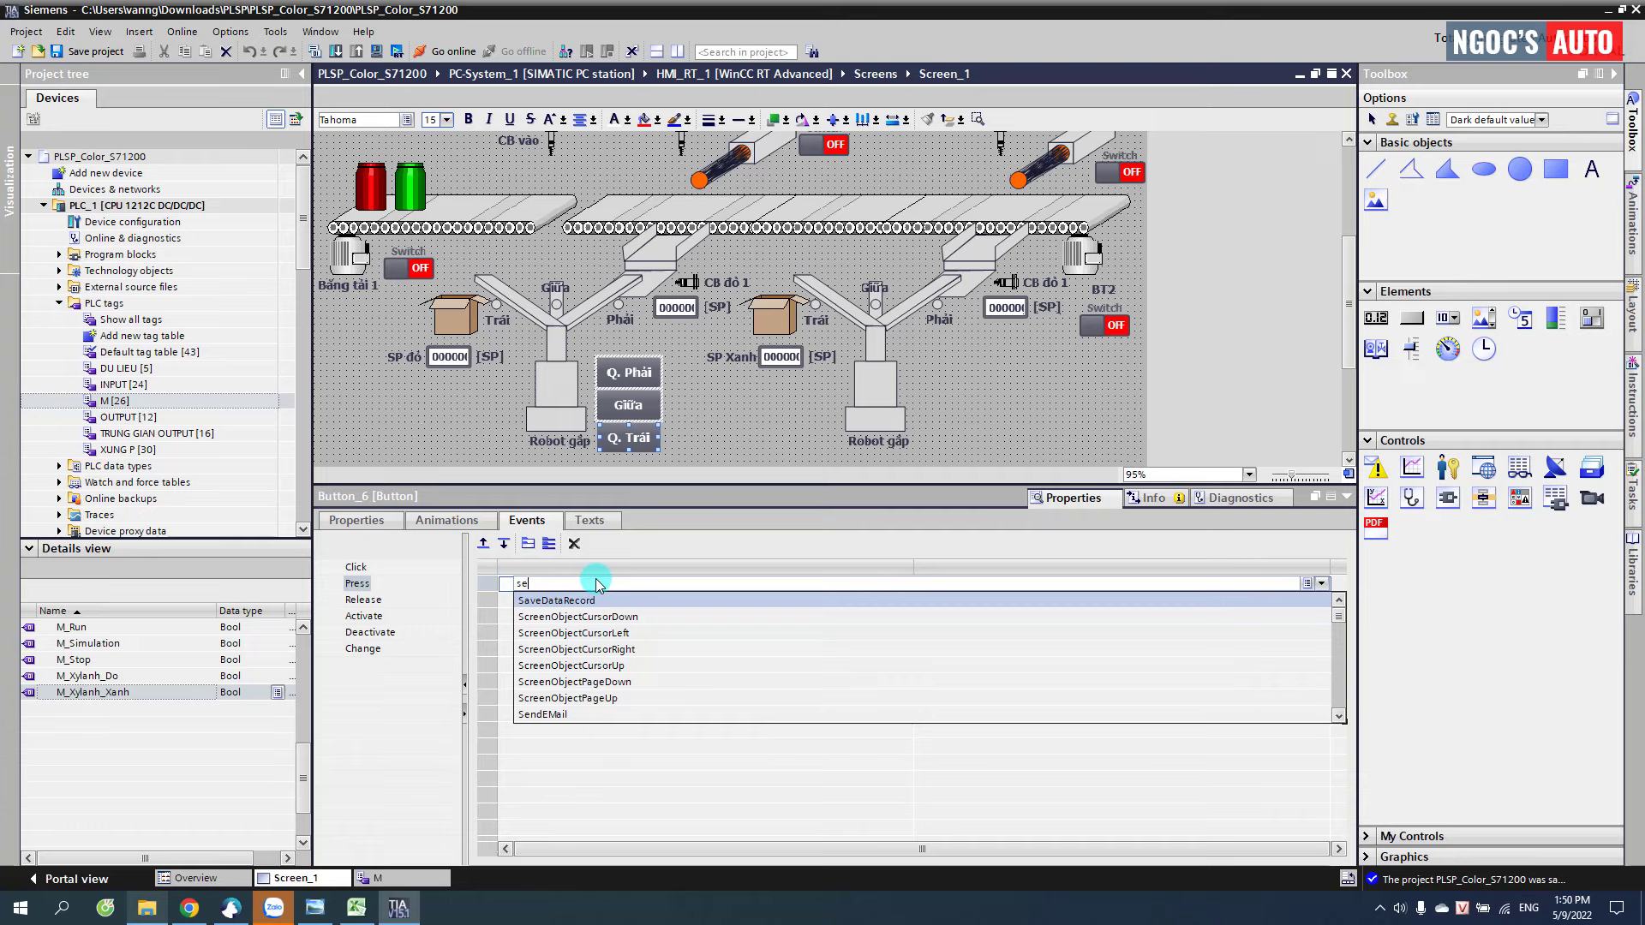
type("t")
key("Down")
key("Return")
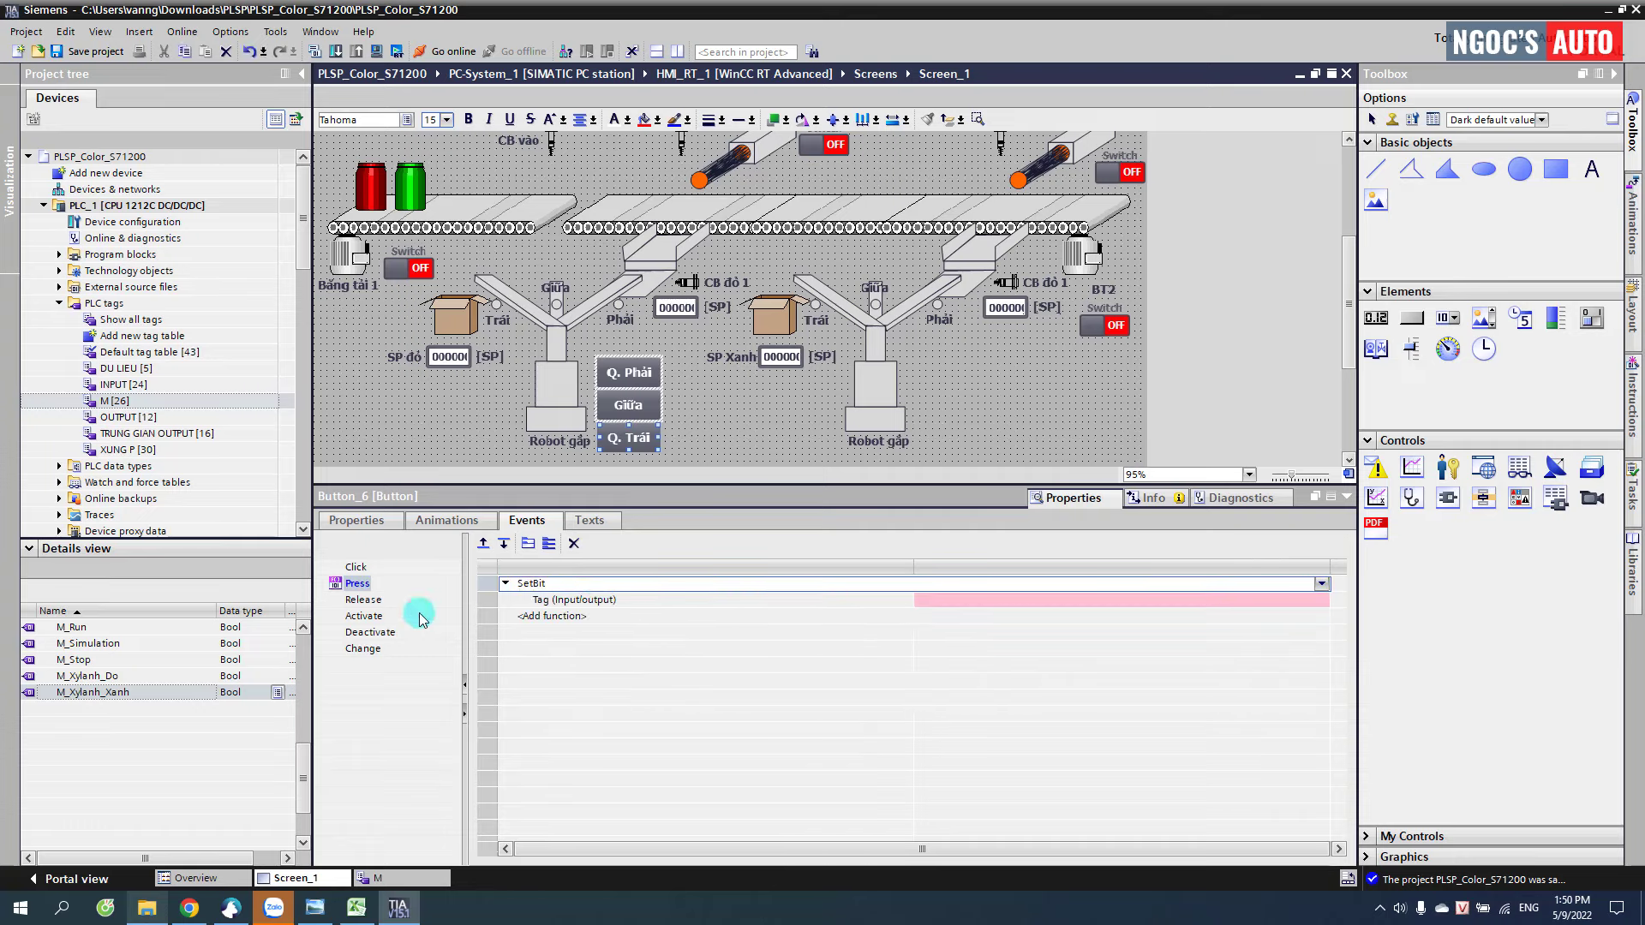
- Add a ResetBit function to the Release event of the three selected robot buttons
left_click(363, 600)
left_click(541, 586)
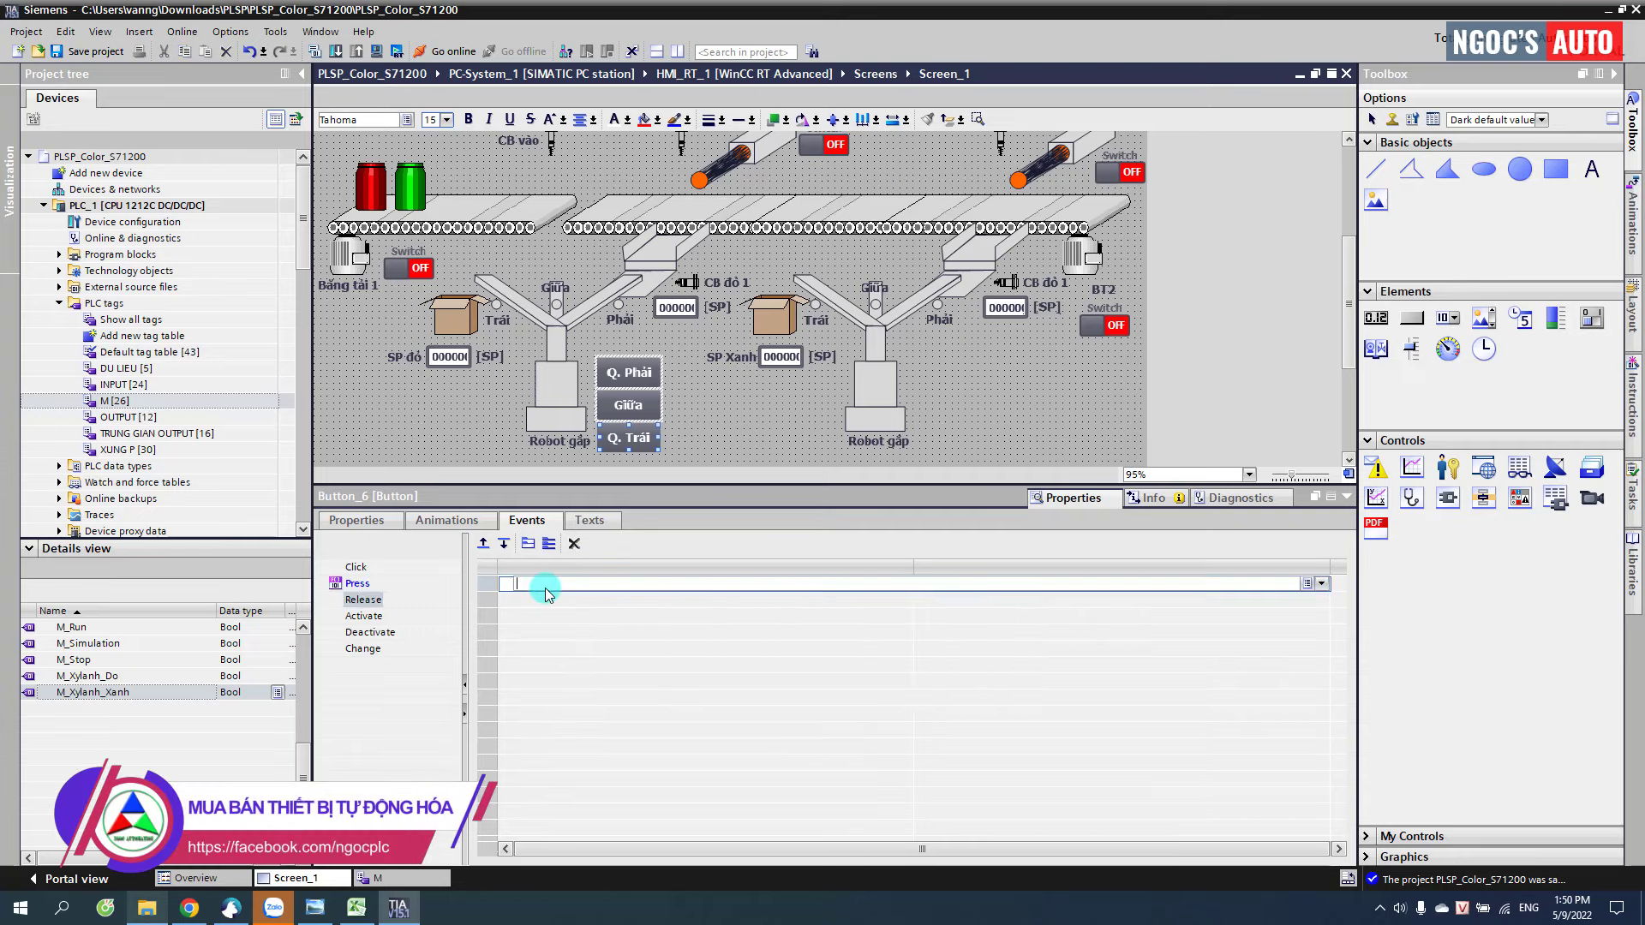
type("res")
key("Return")
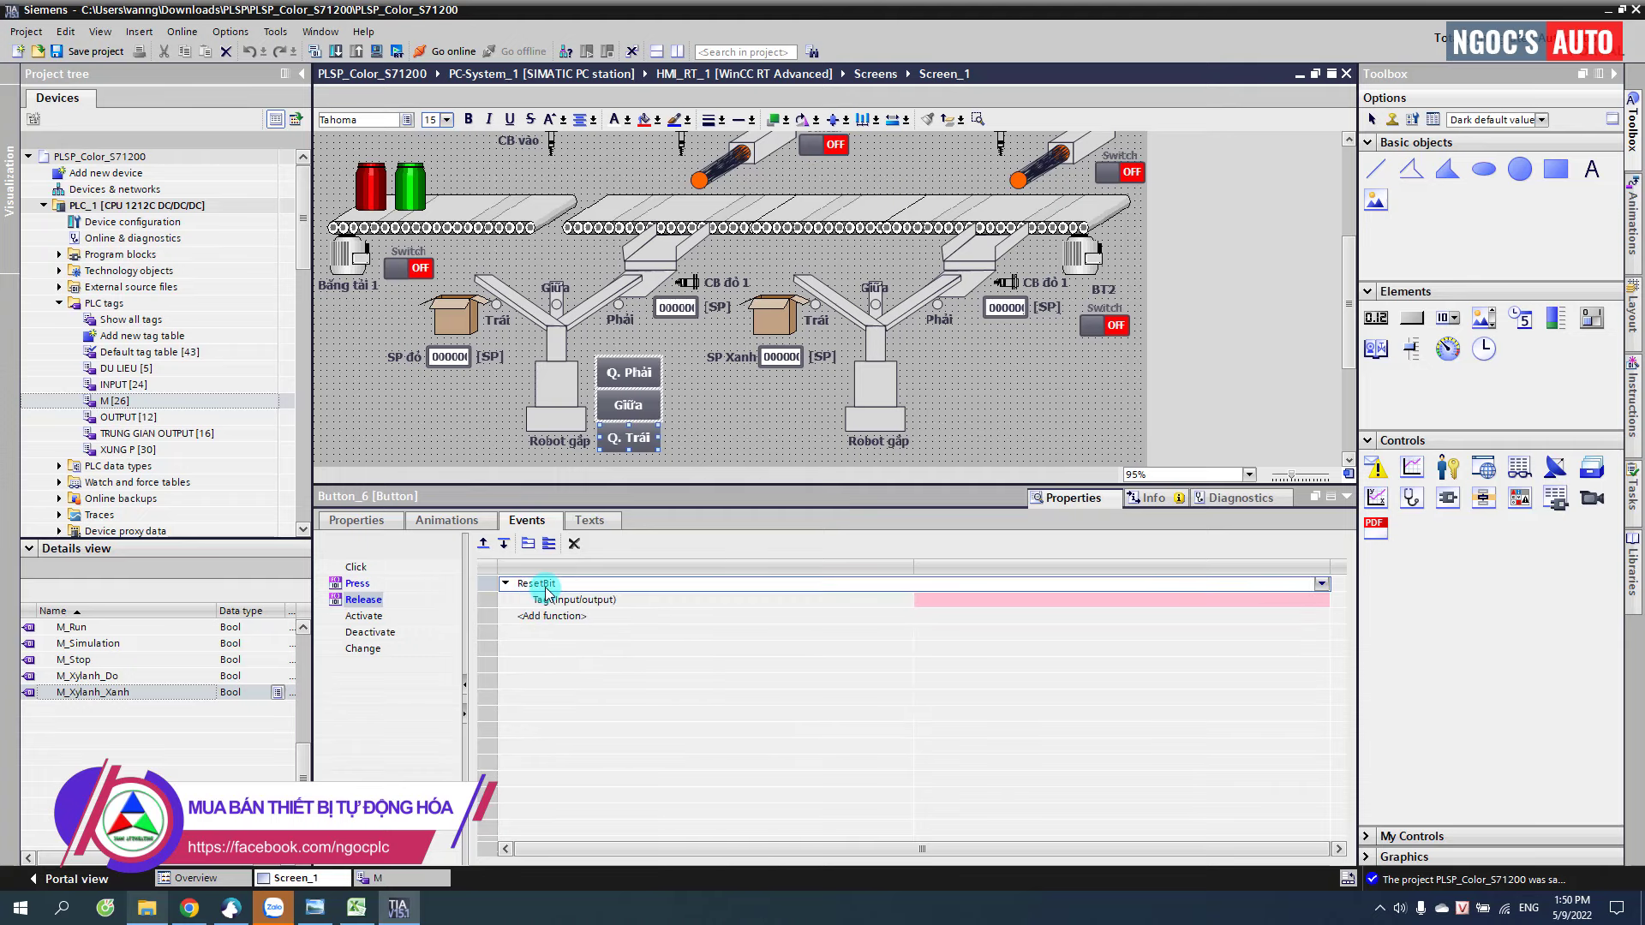
- Assign the M_Robot_Do_Phai tag to the Q. Phải button's SetBit on Press and ResetBit on Release
left_click(653, 376)
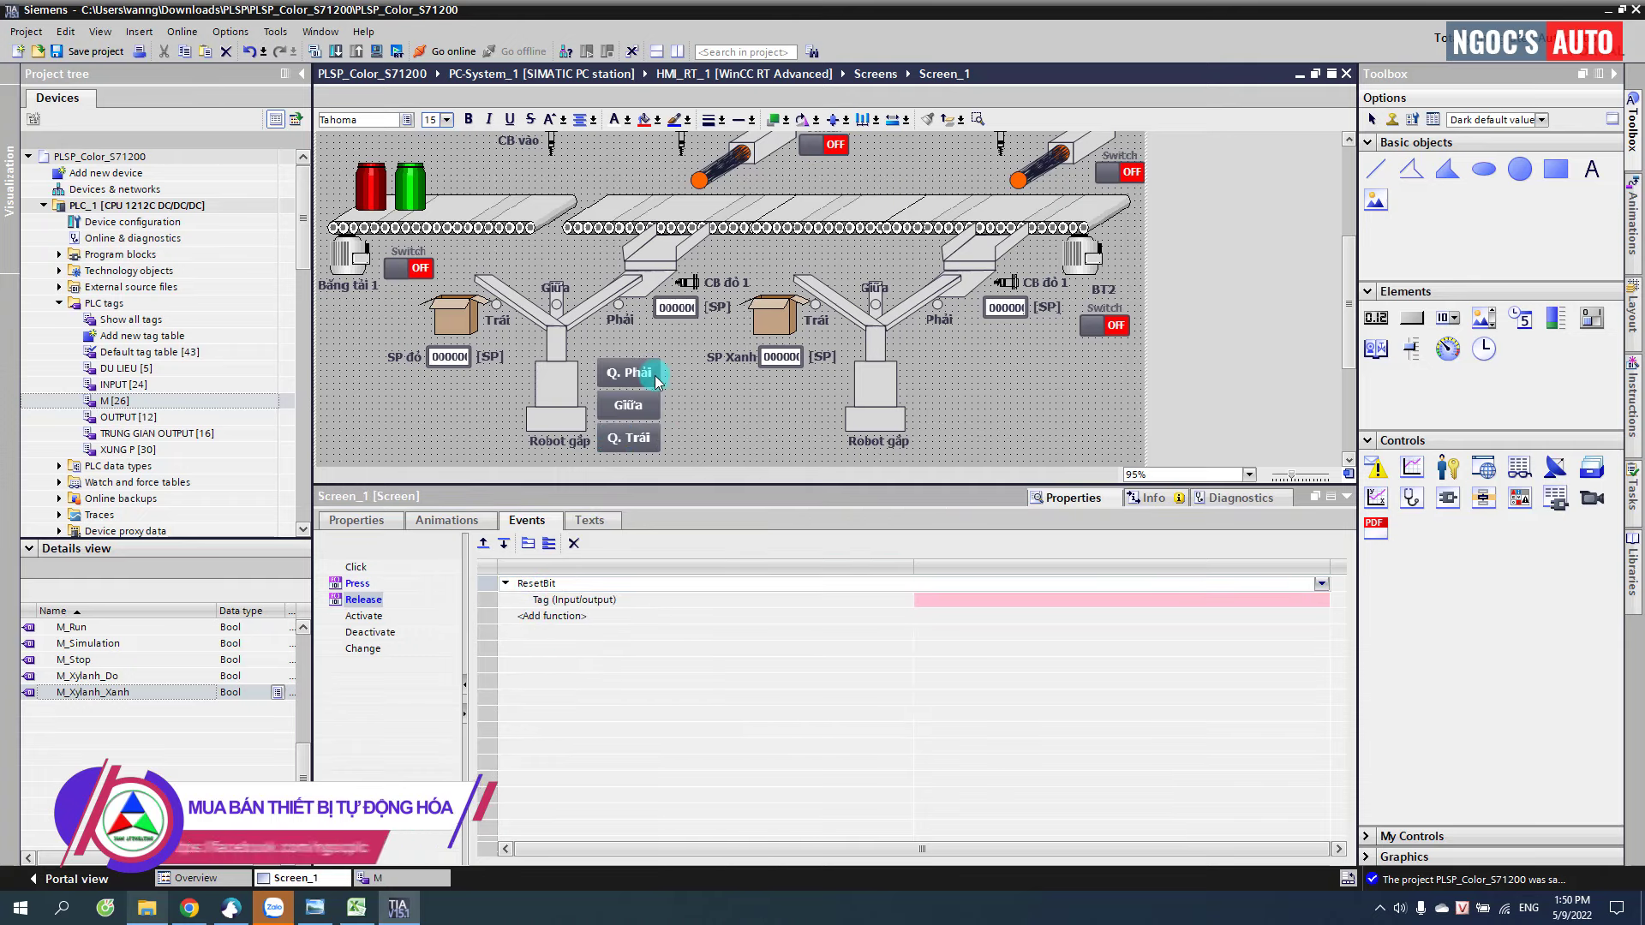
left_click(357, 583)
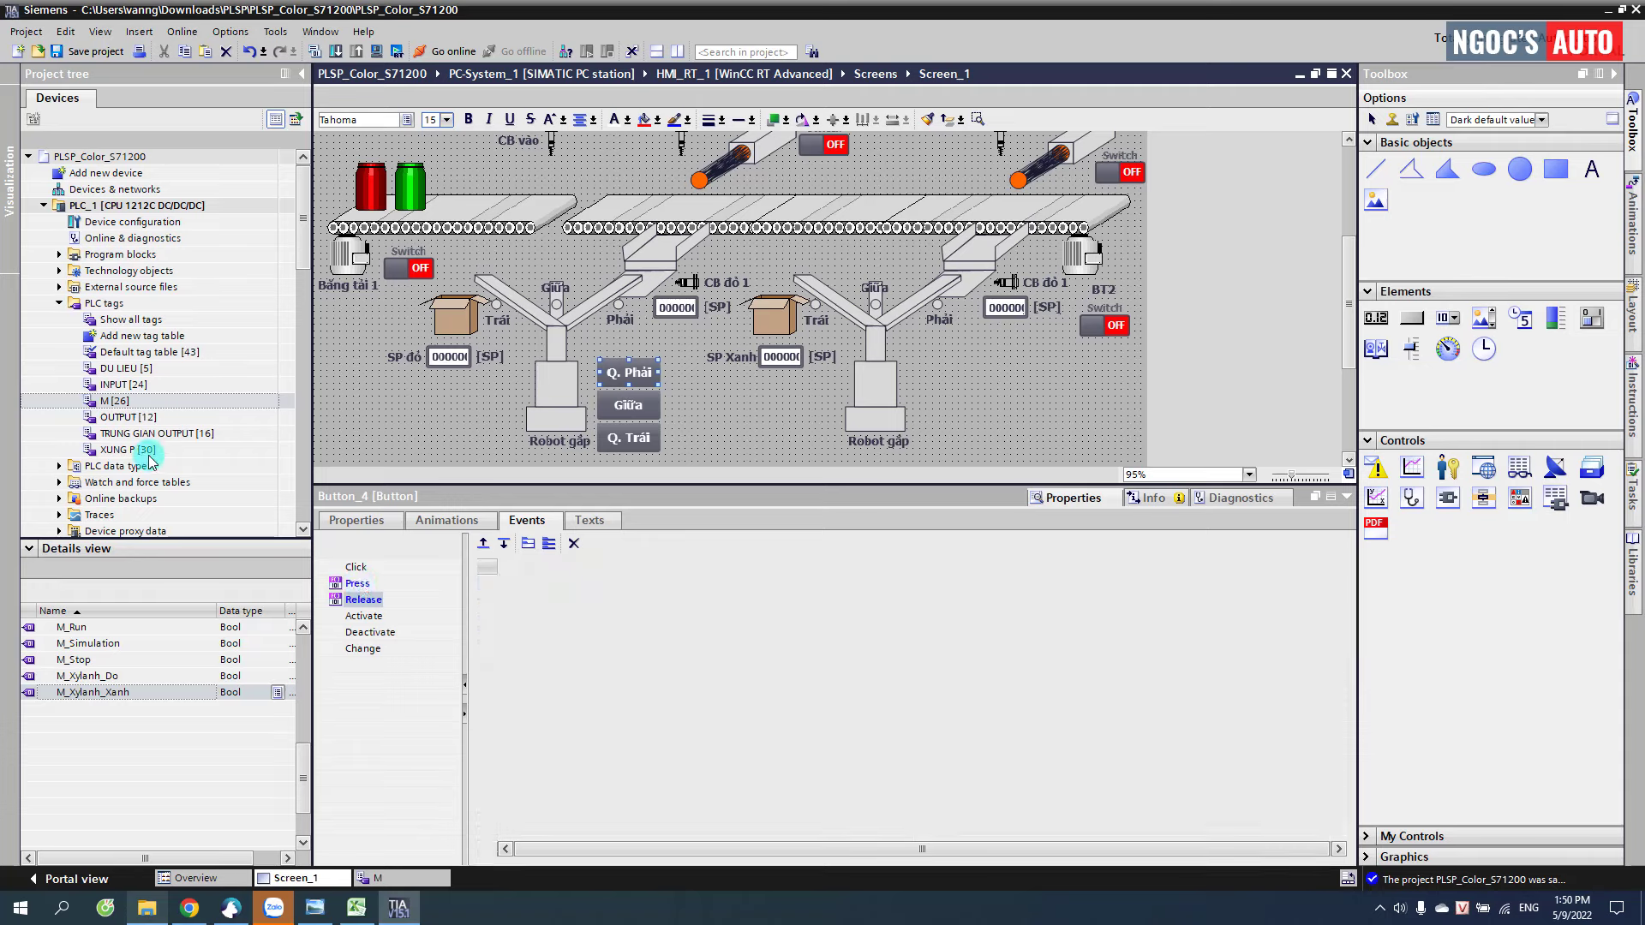
left_click(129, 401)
scroll(130, 662, "up", 3)
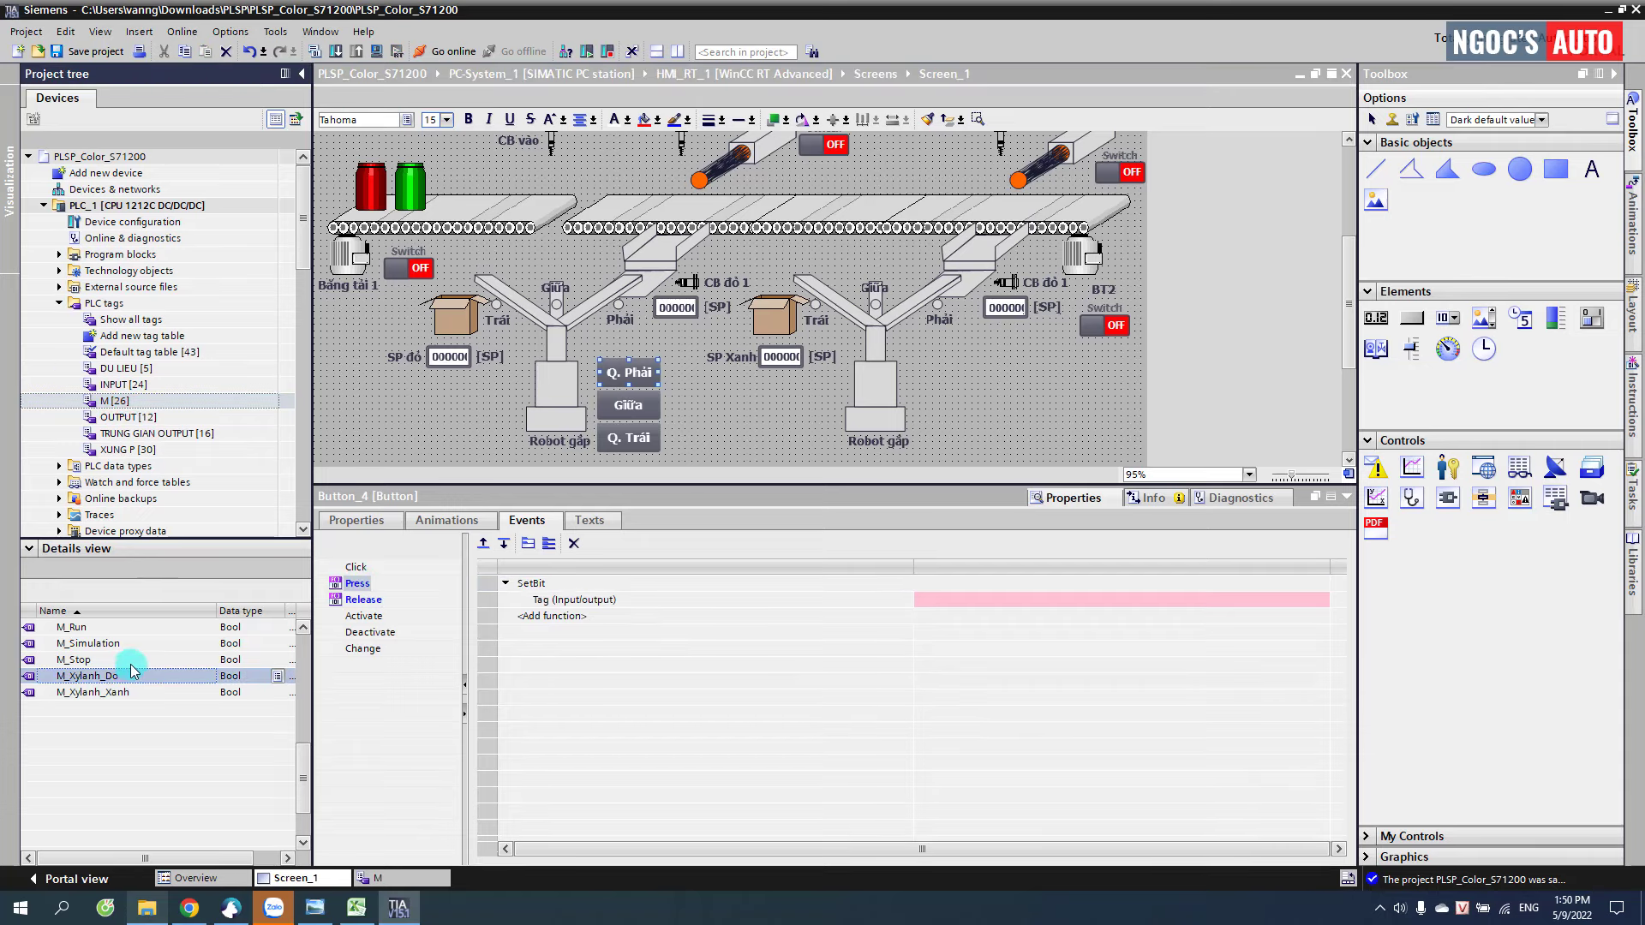
left_click(98, 676)
left_click(97, 692)
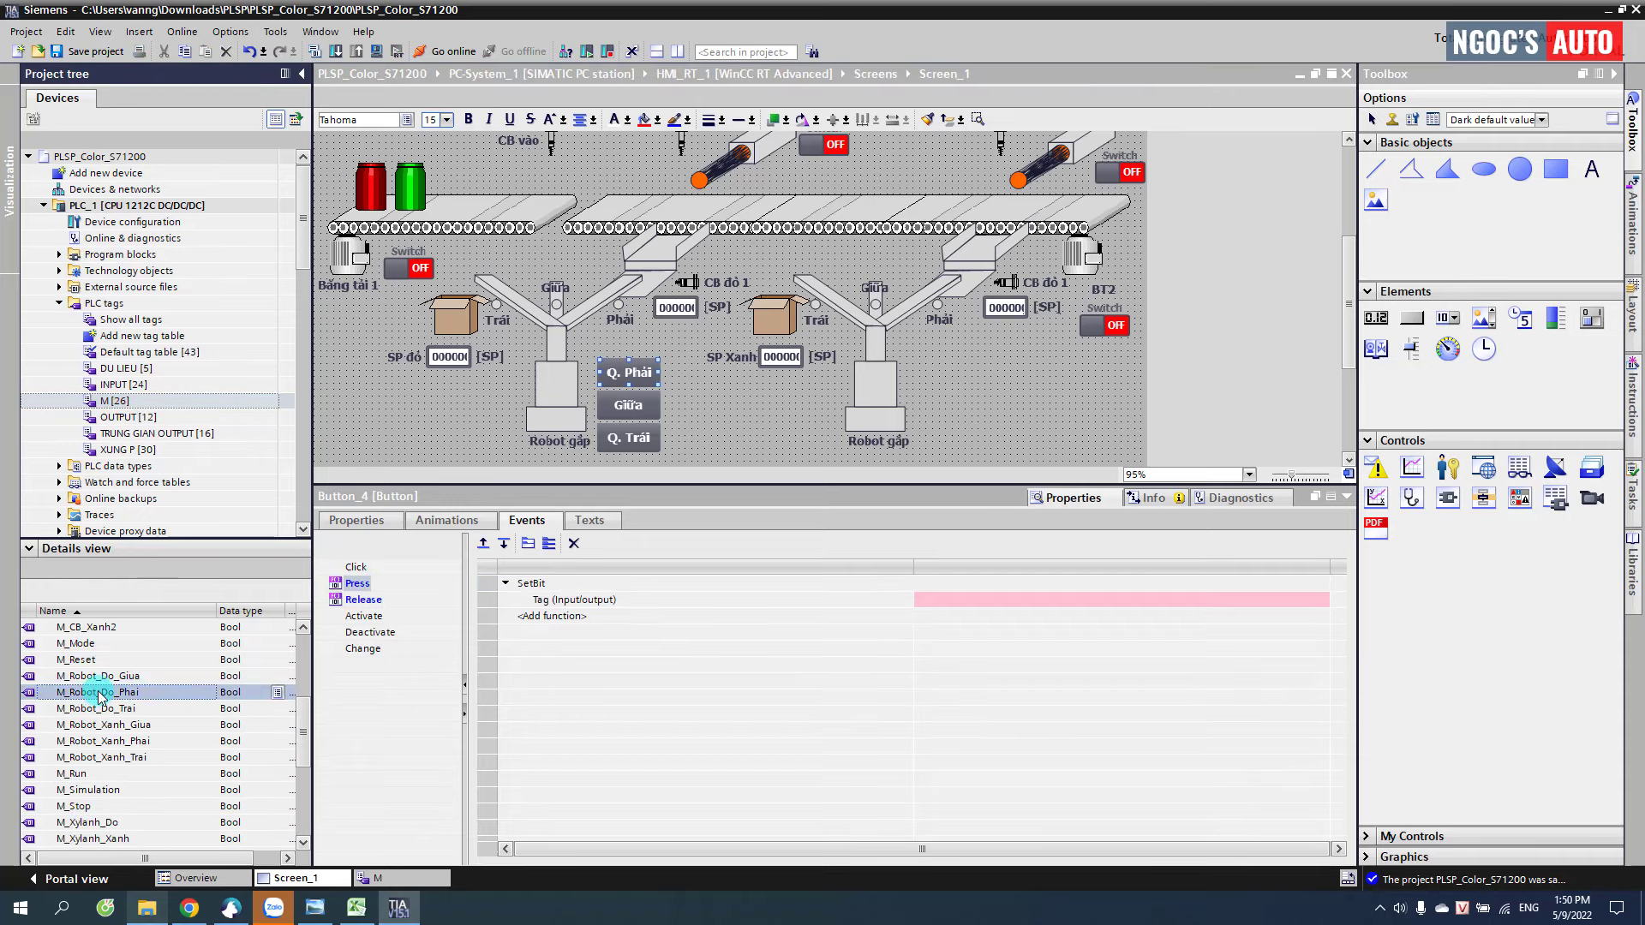
left_click_drag(971, 579, 955, 598)
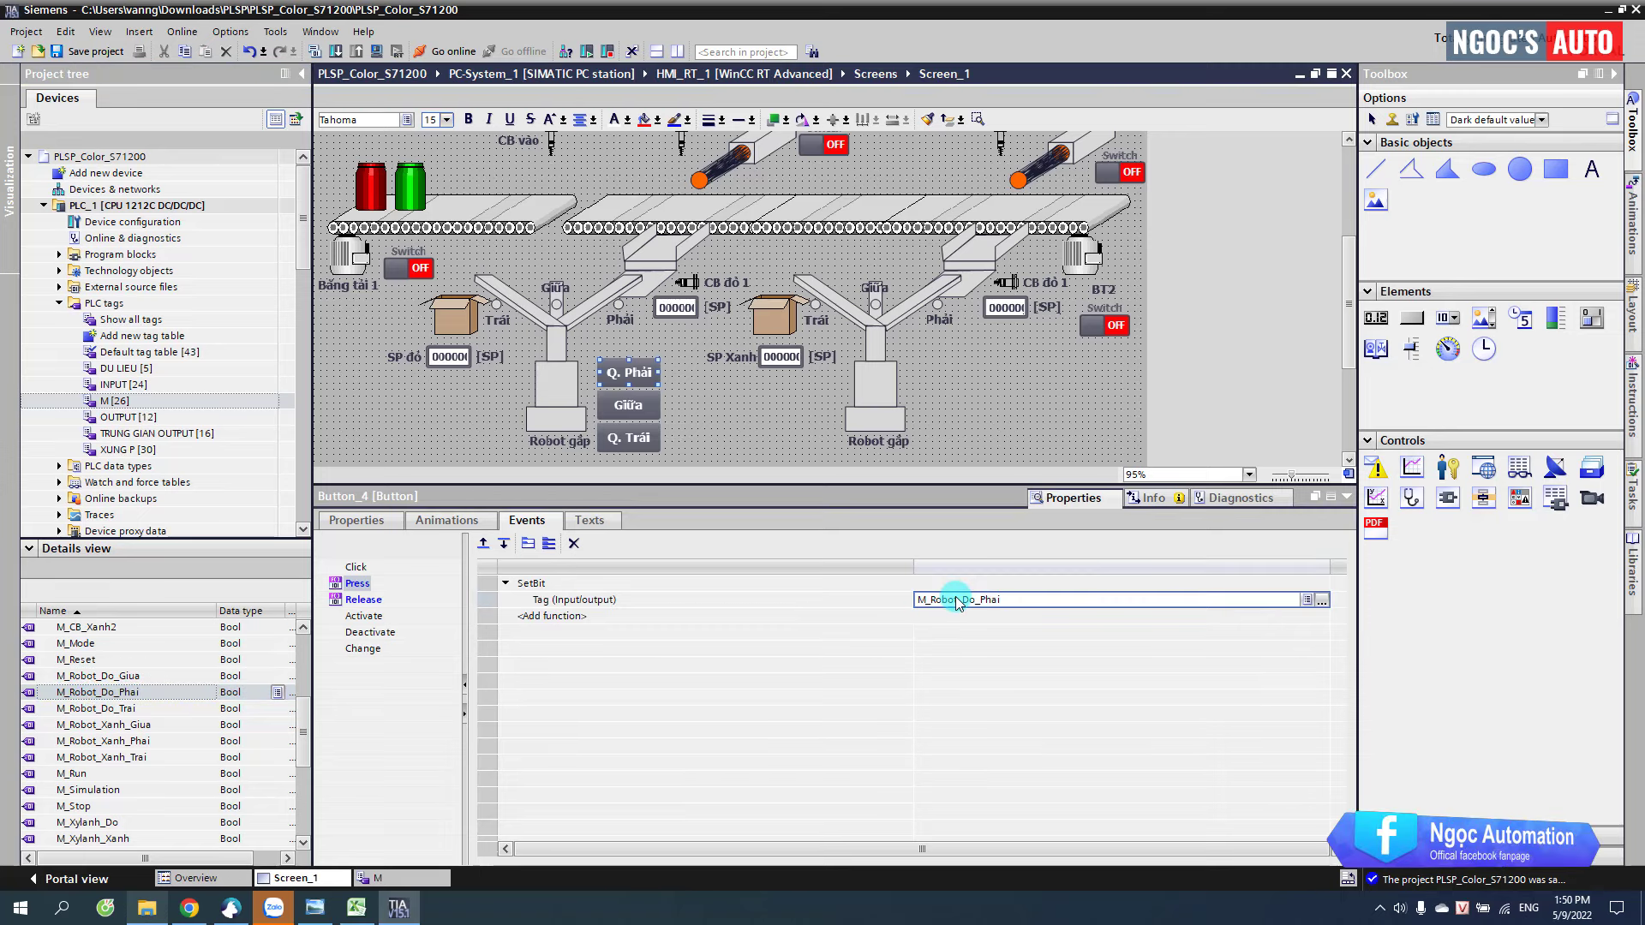
left_click(353, 600)
left_click_drag(112, 692, 932, 603)
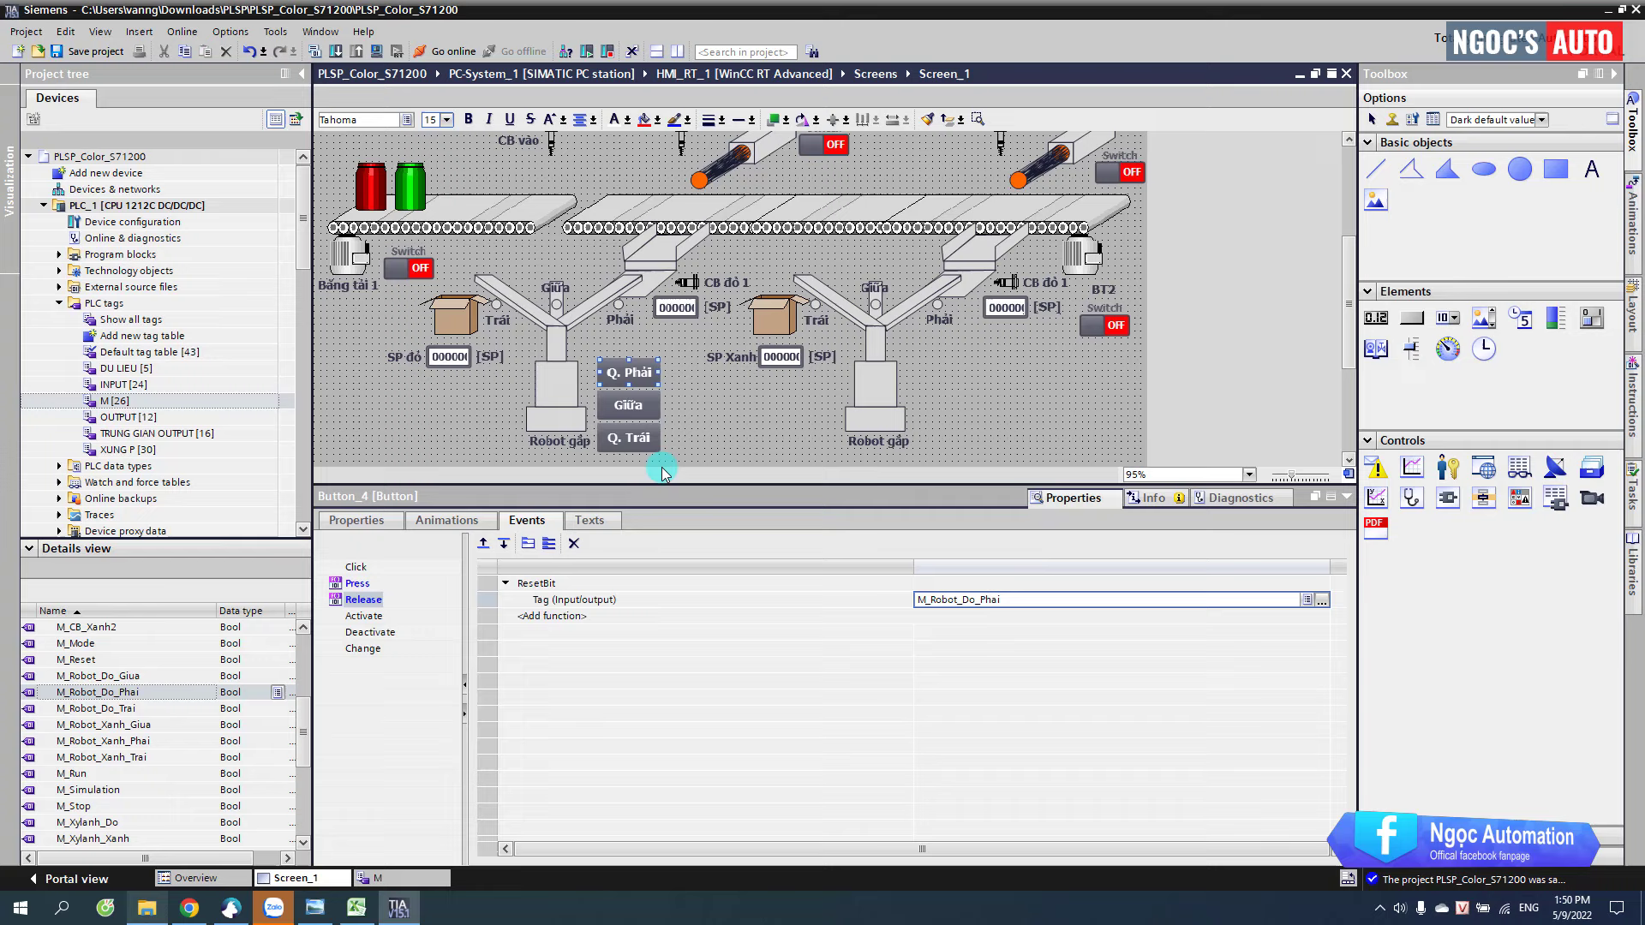
- Assign the M_Robot_Do_Giua tag to the Giữa button's functions in its Release and Press events
left_click(638, 418)
left_click_drag(128, 676, 955, 599)
left_click(358, 583)
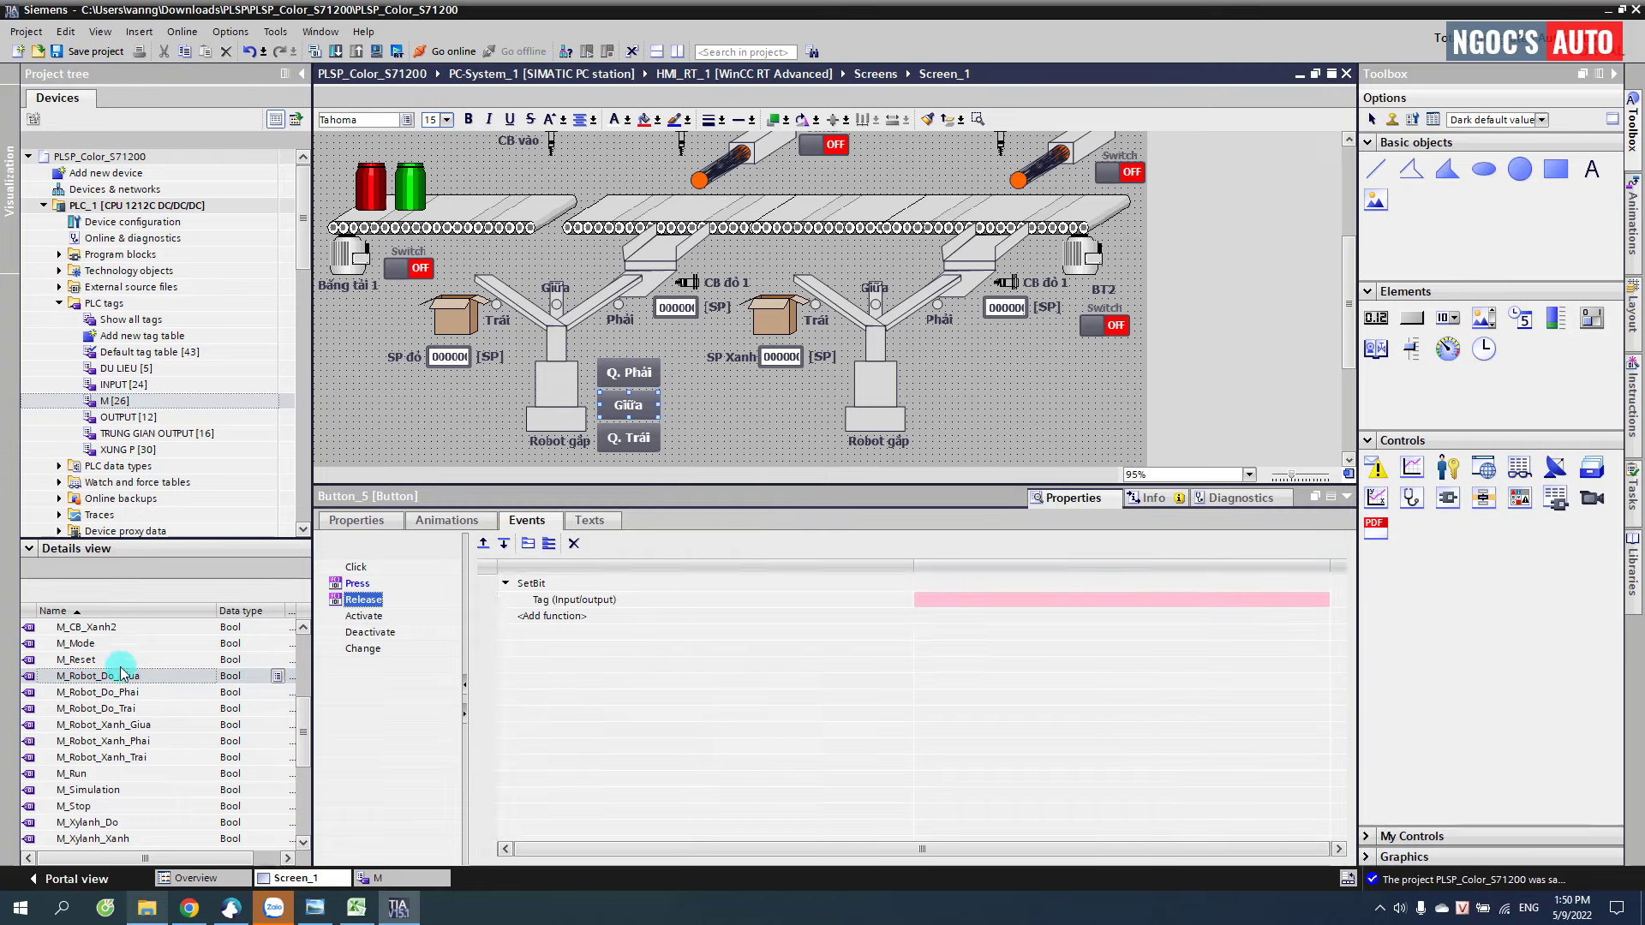
left_click_drag(121, 676, 943, 599)
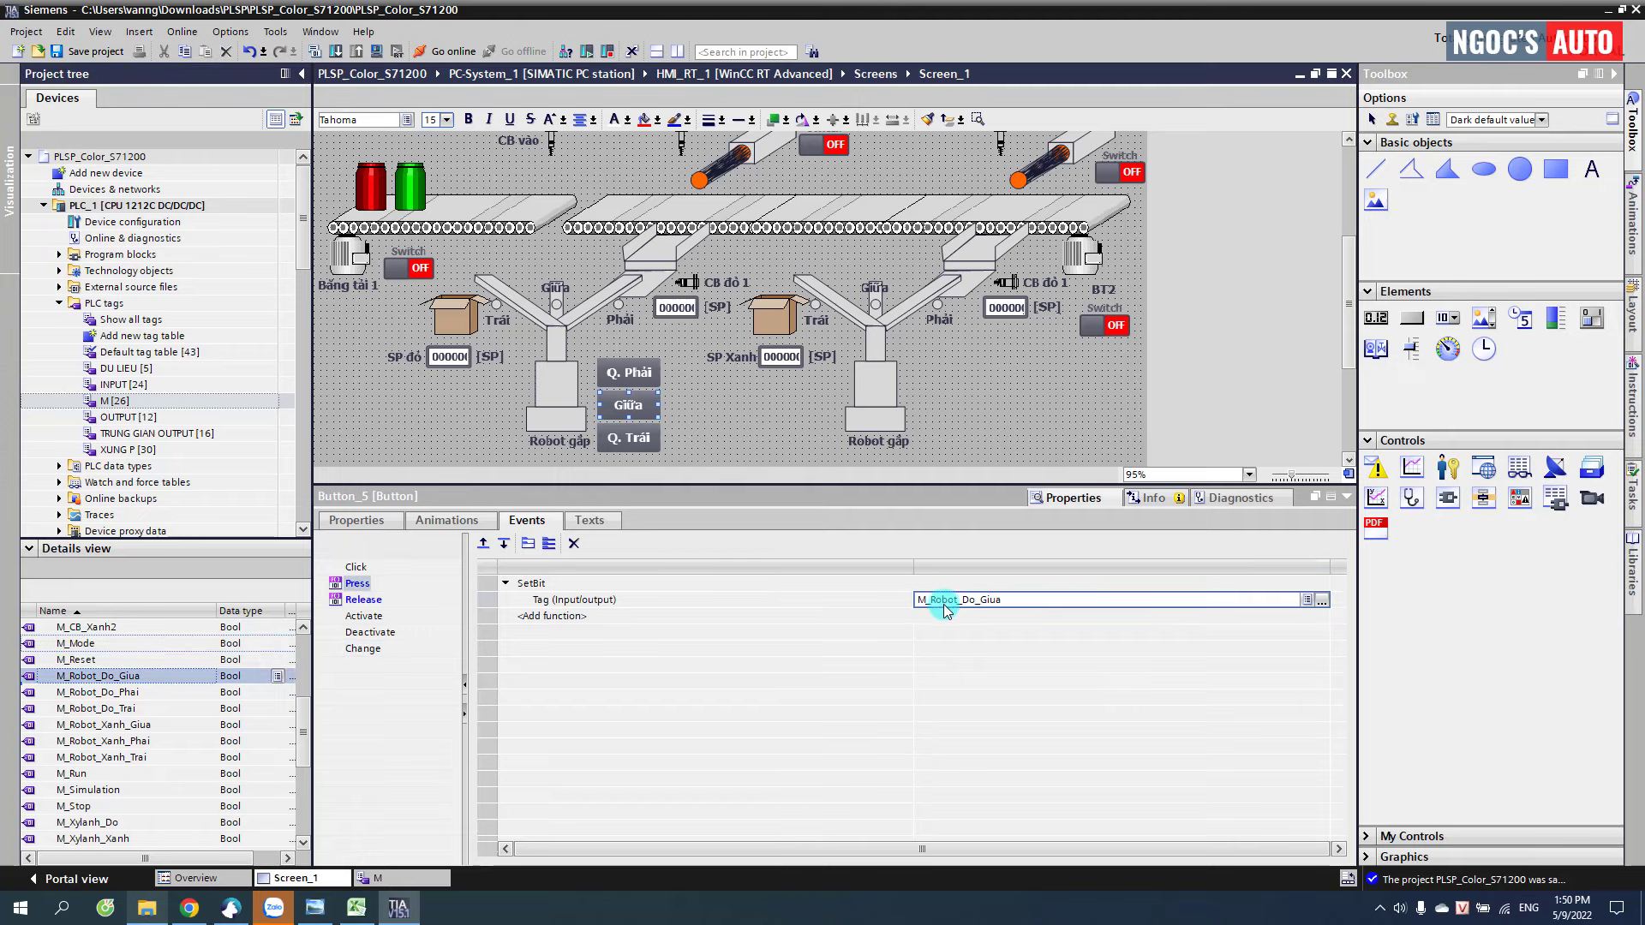
- Assign the M_Robot_Do_Trai tag to the Q. Trái button's SetBit on Press and ResetBit on Release
left_click(647, 454)
left_click_drag(120, 708, 949, 597)
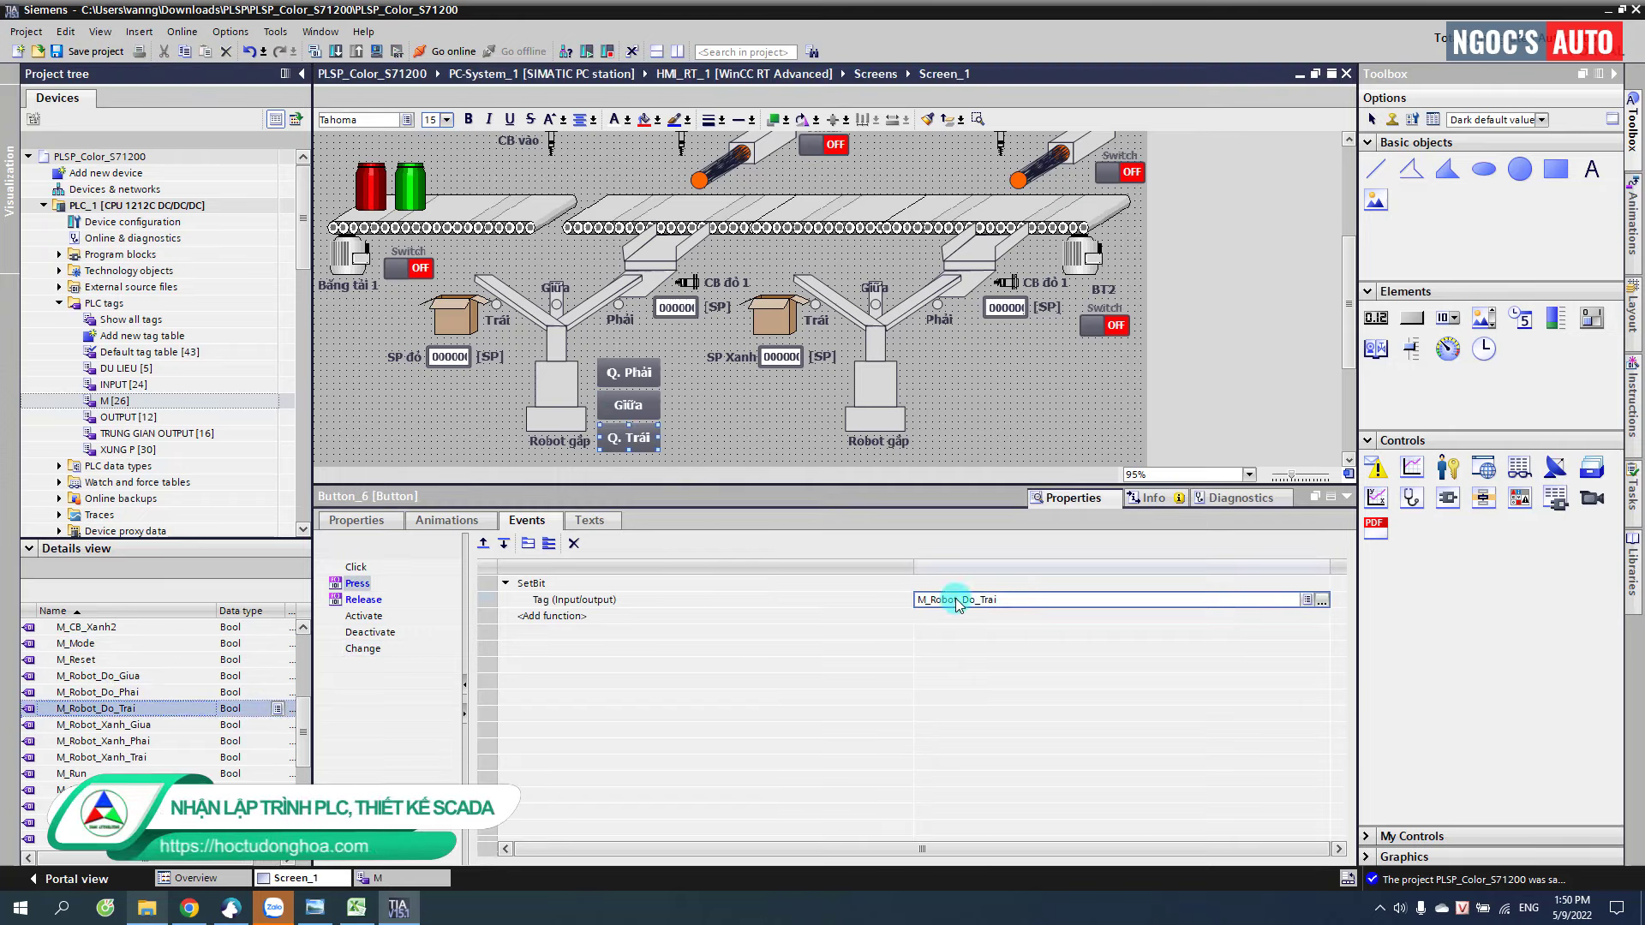
left_click(357, 600)
left_click_drag(121, 708, 940, 604)
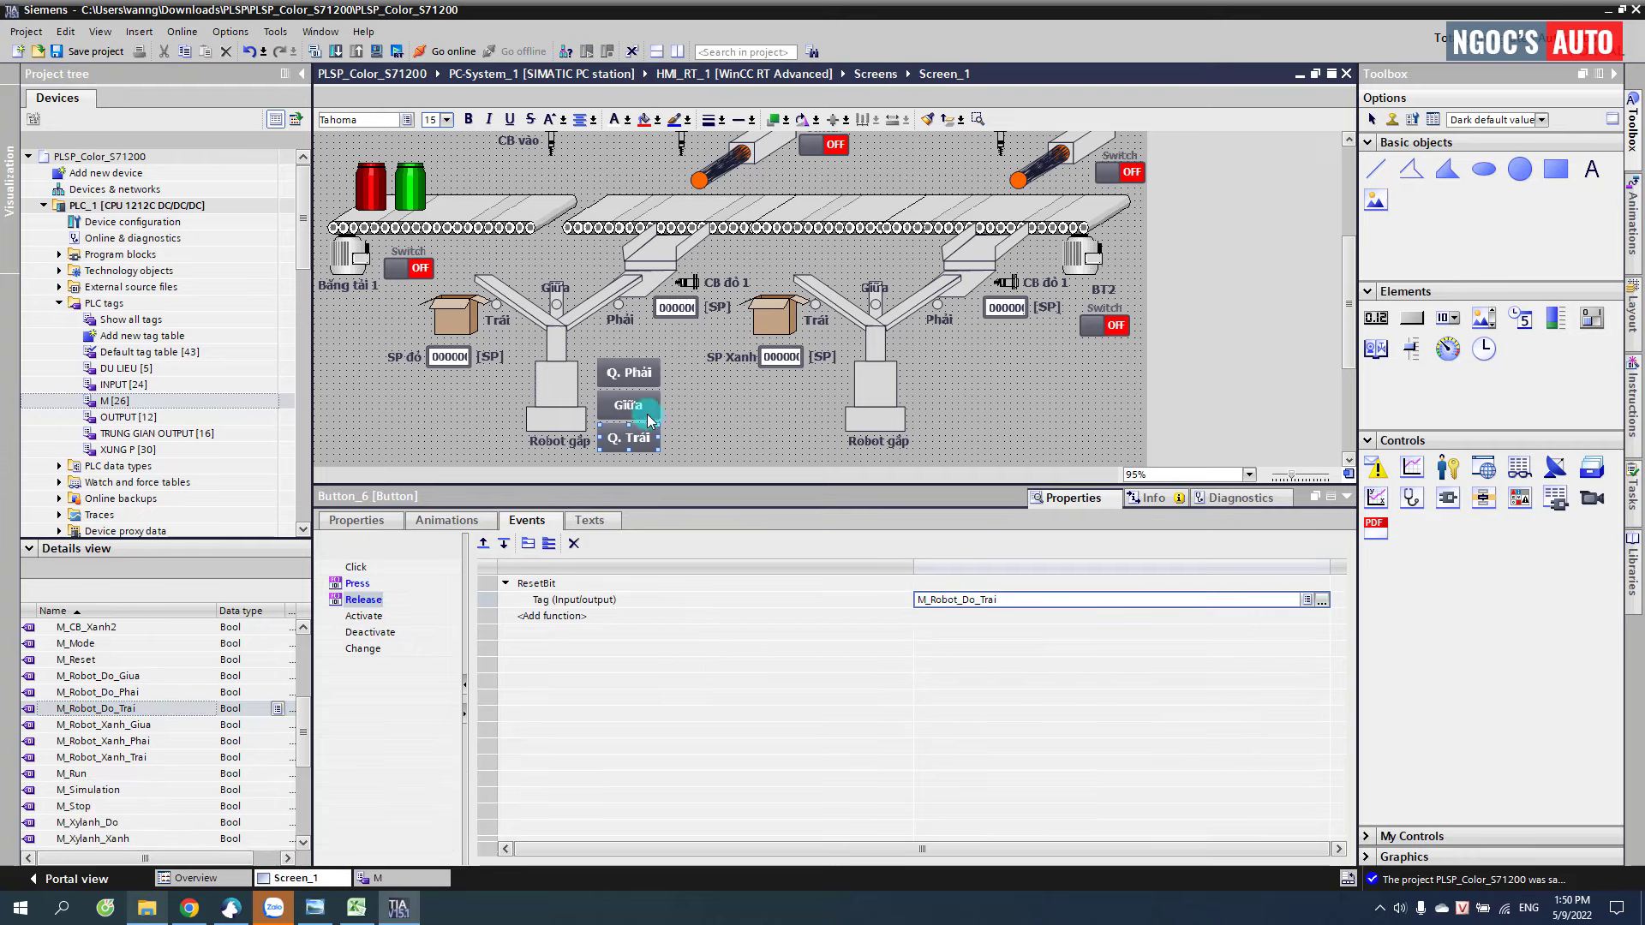
- Copy the Q. Phải, Giữa and Q. Trái buttons as a group to beside the second Robot gắp, nearest SP Xanh
left_click(641, 378)
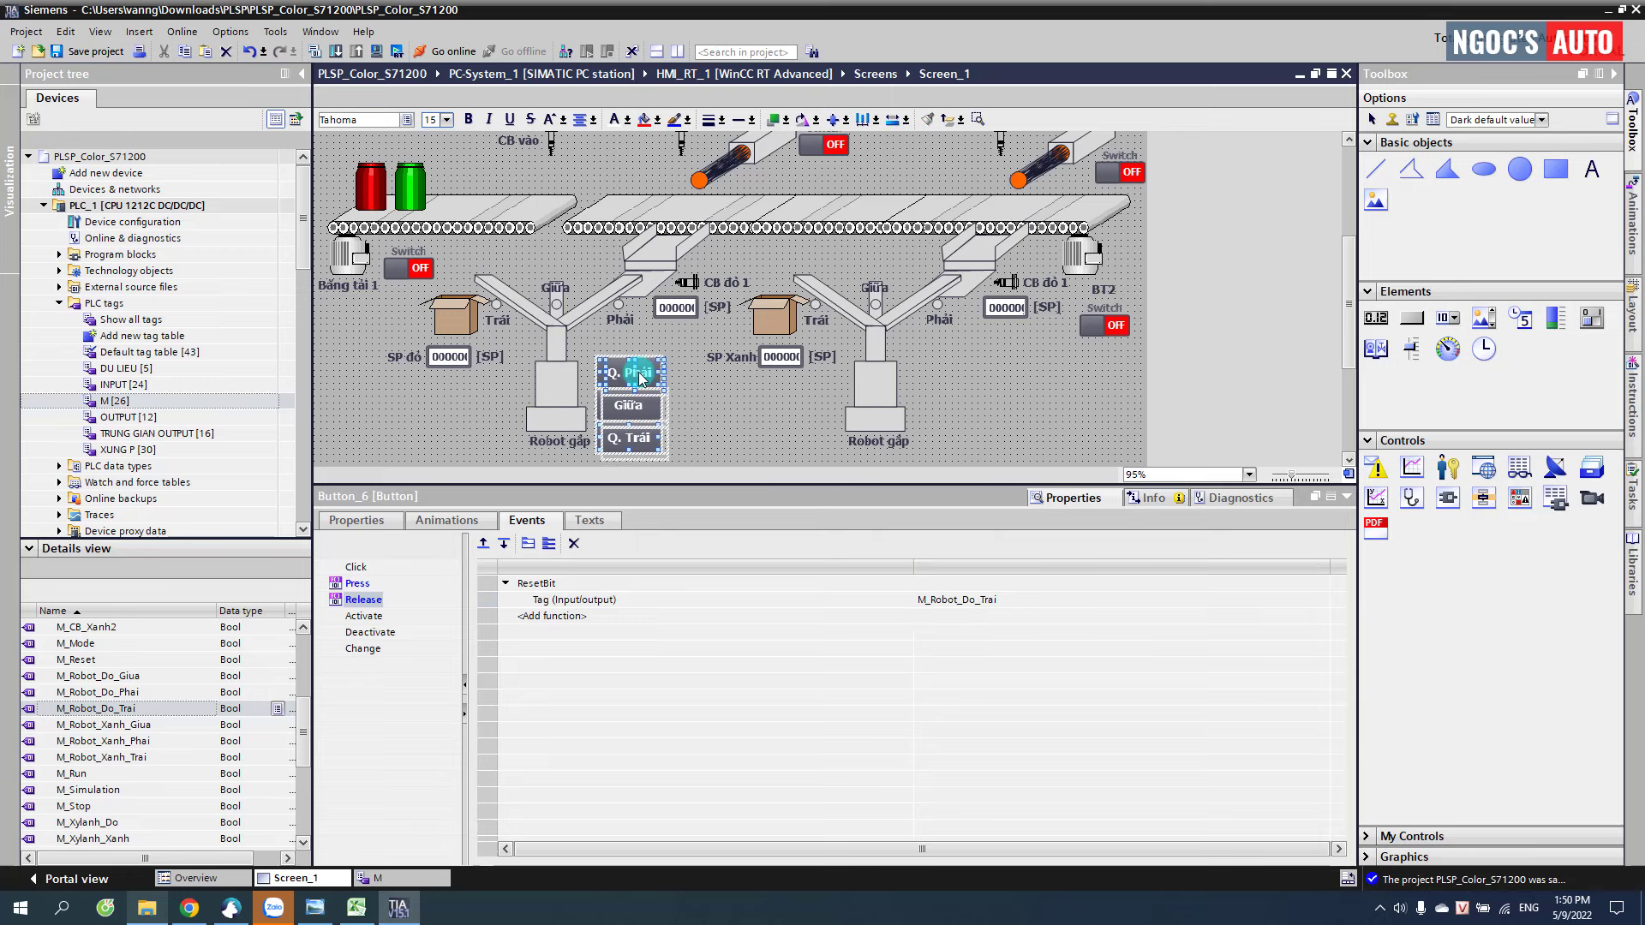
key("Up")
key("Right")
key("Right")
key("Right")
key("Right")
key("Right")
key("Right")
key("Right")
key("Right")
key("Right")
key("Right")
key("Right")
key("Right")
key("Right")
key("Right")
key("Right")
key("Right")
key("Right")
key("Right")
key("Right")
key("Right")
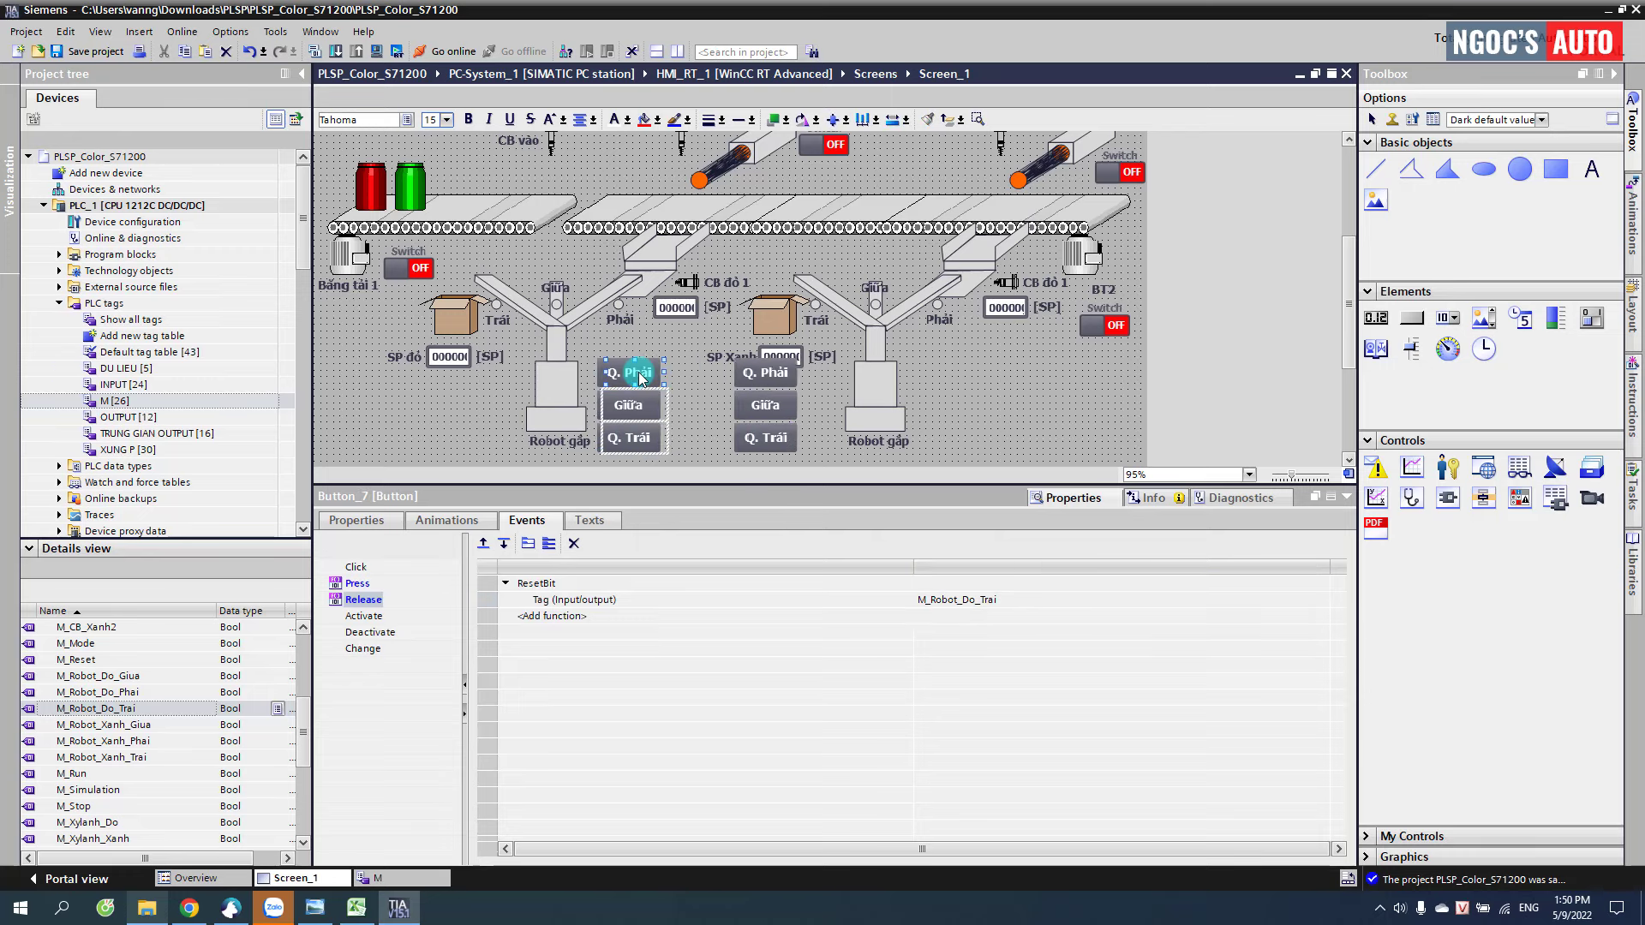
left_click_drag(847, 378, 932, 378)
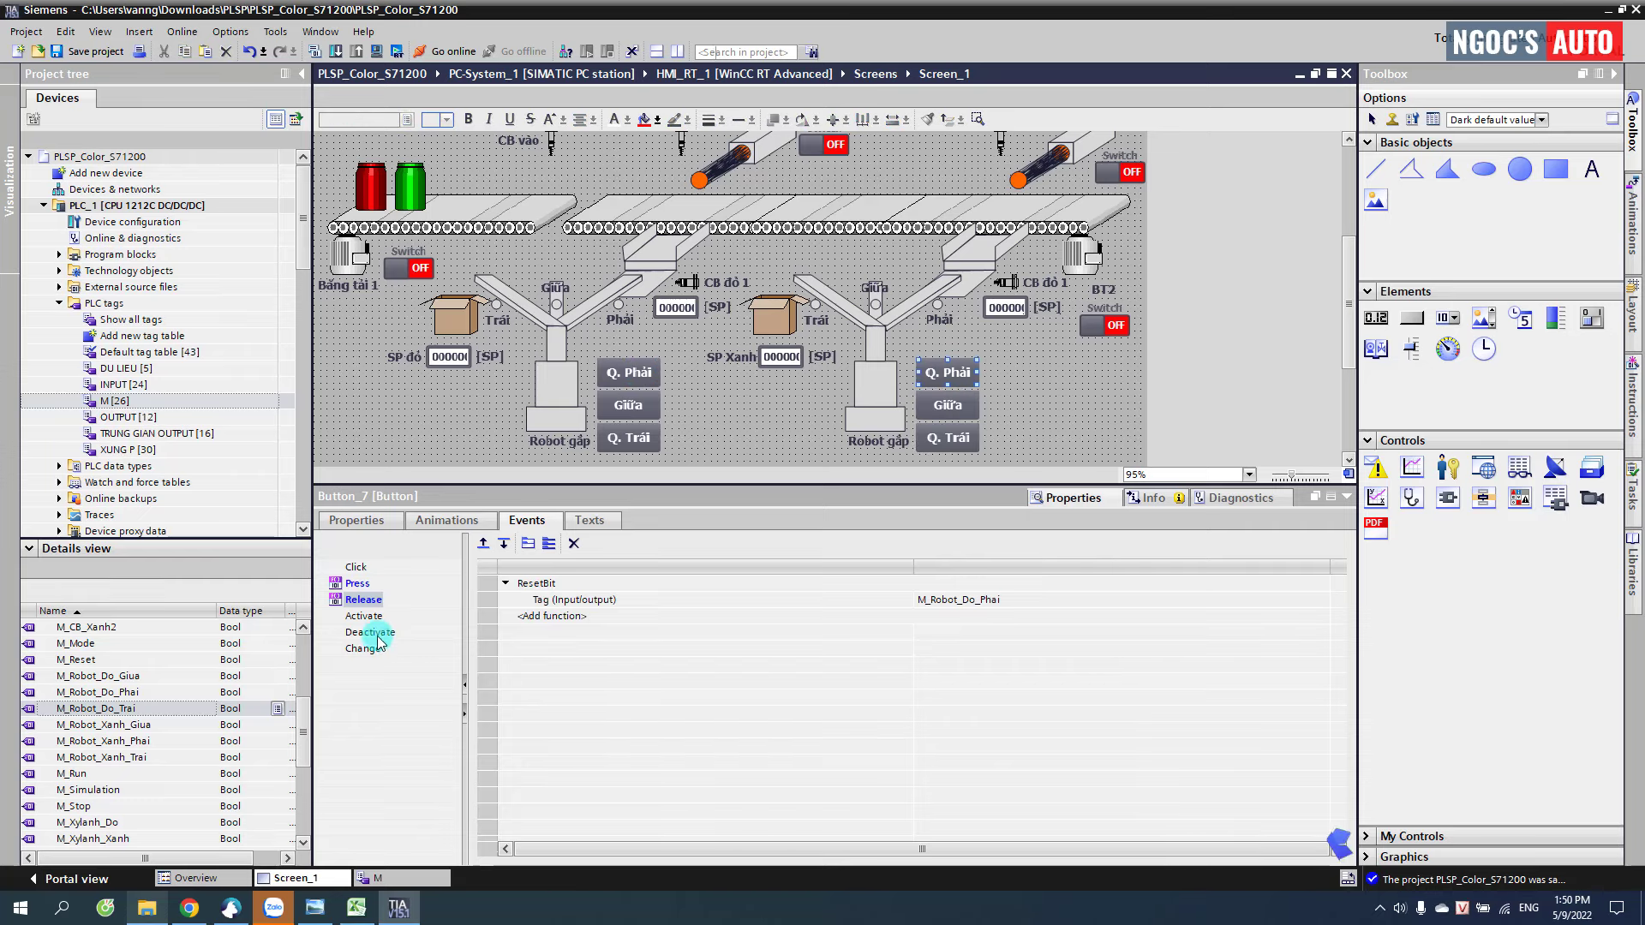
- Assign the M_Robot_Xanh_Phai tag to the second robot's Q. Phải button for ResetBit on Release and SetBit on Press
left_click(122, 728)
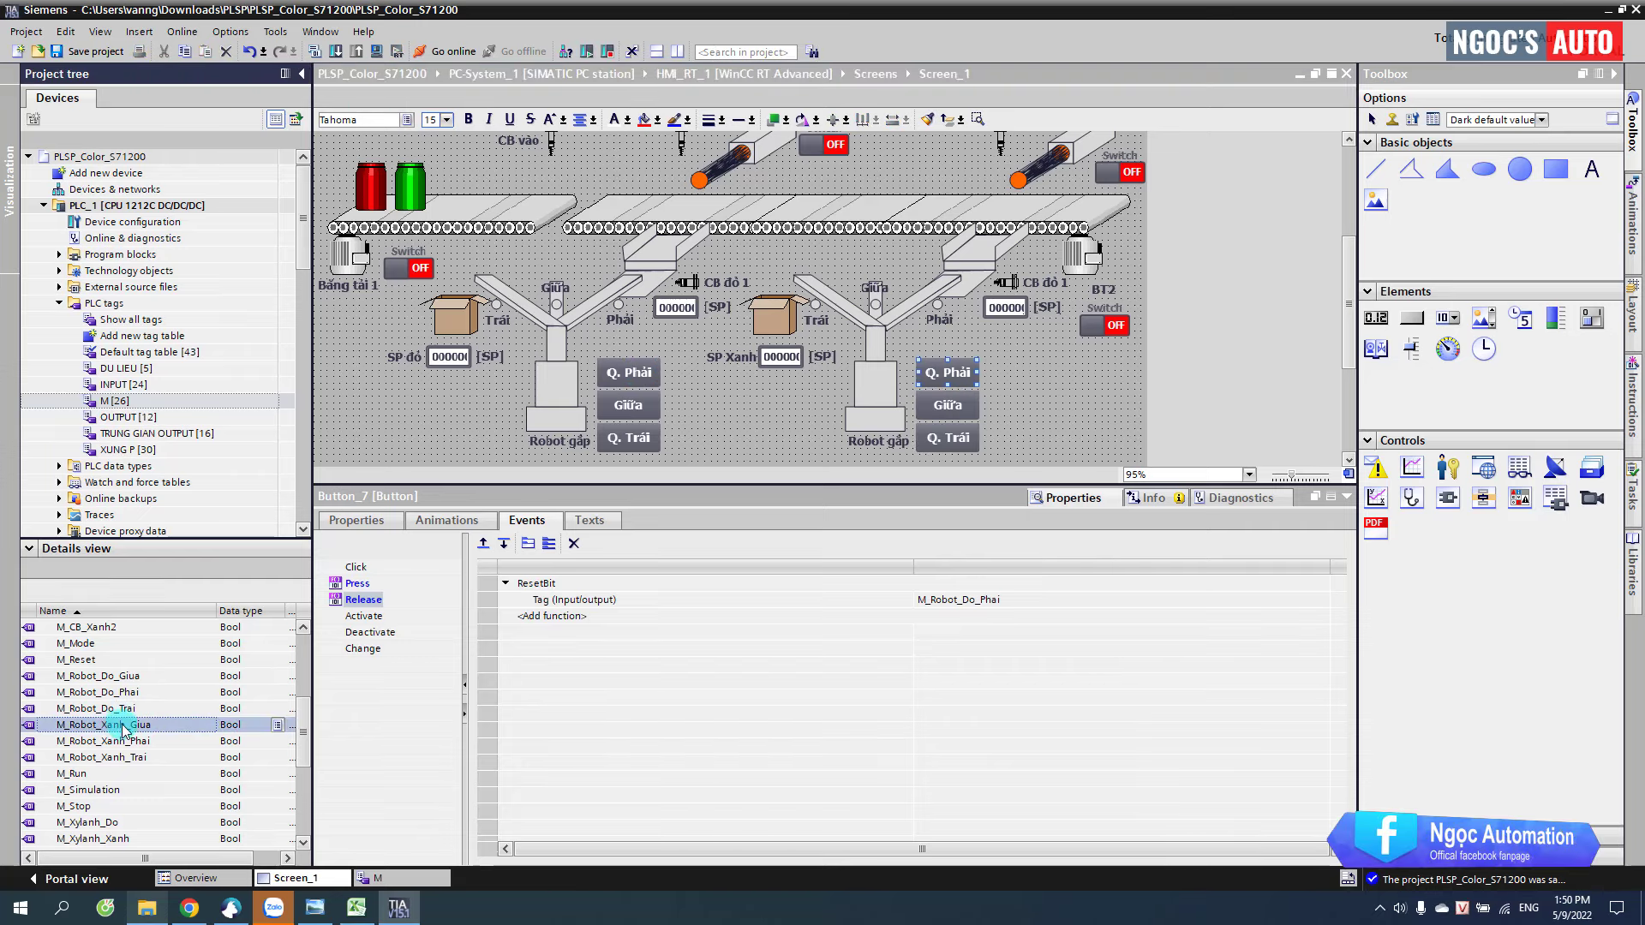
left_click_drag(124, 740, 949, 602)
left_click(357, 585)
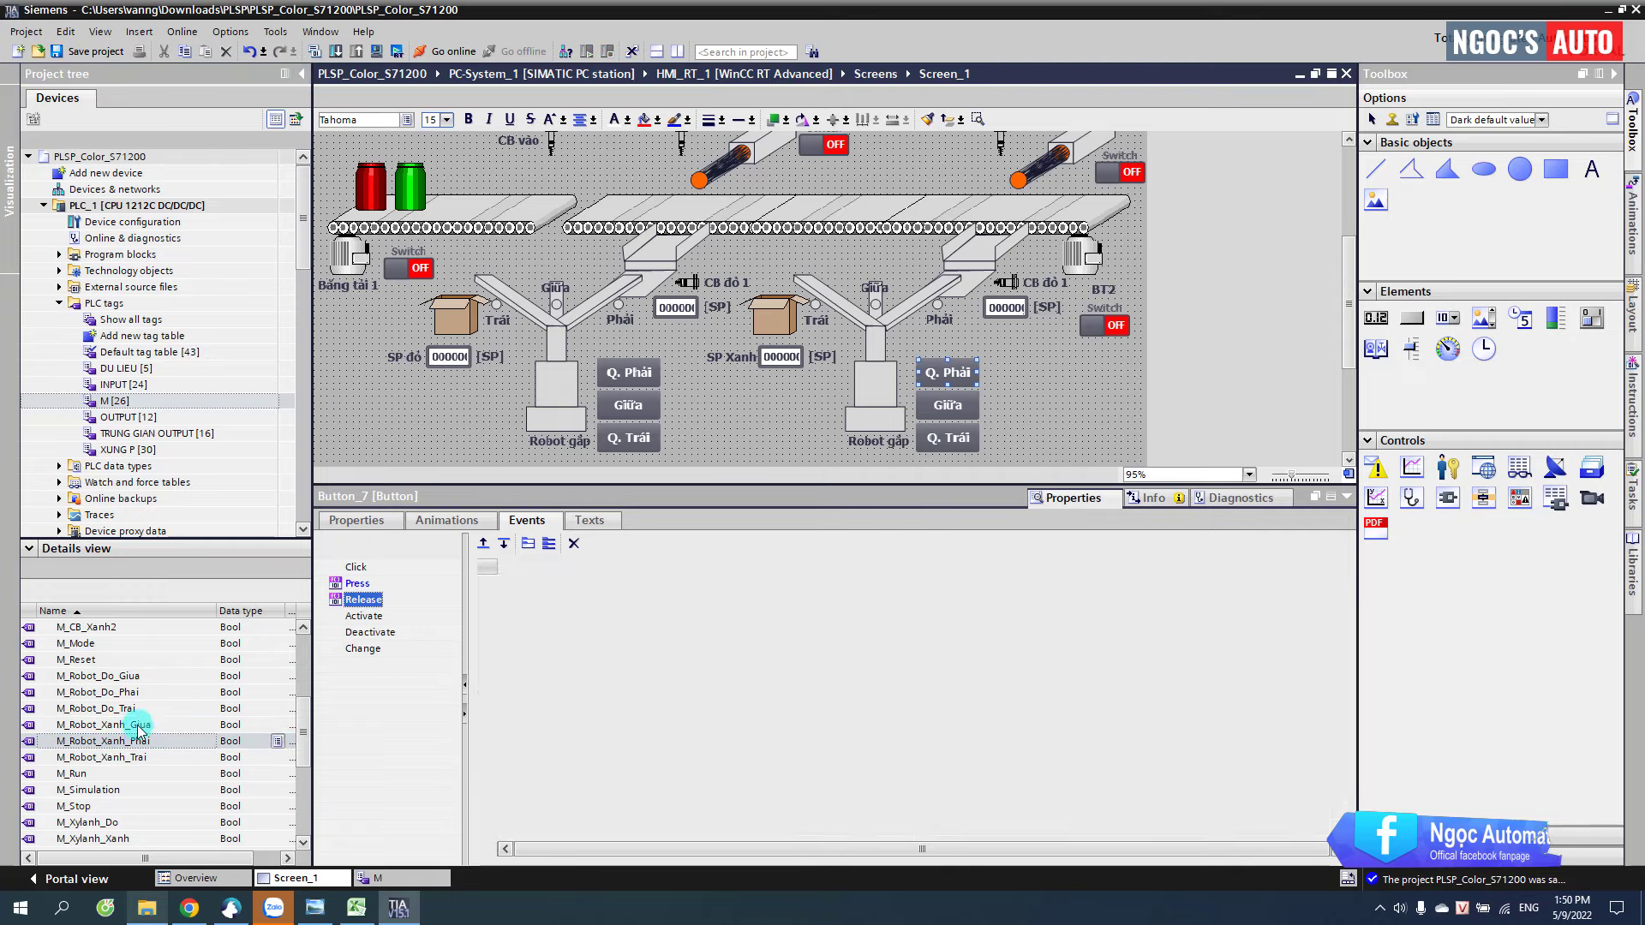
left_click_drag(135, 741, 959, 601)
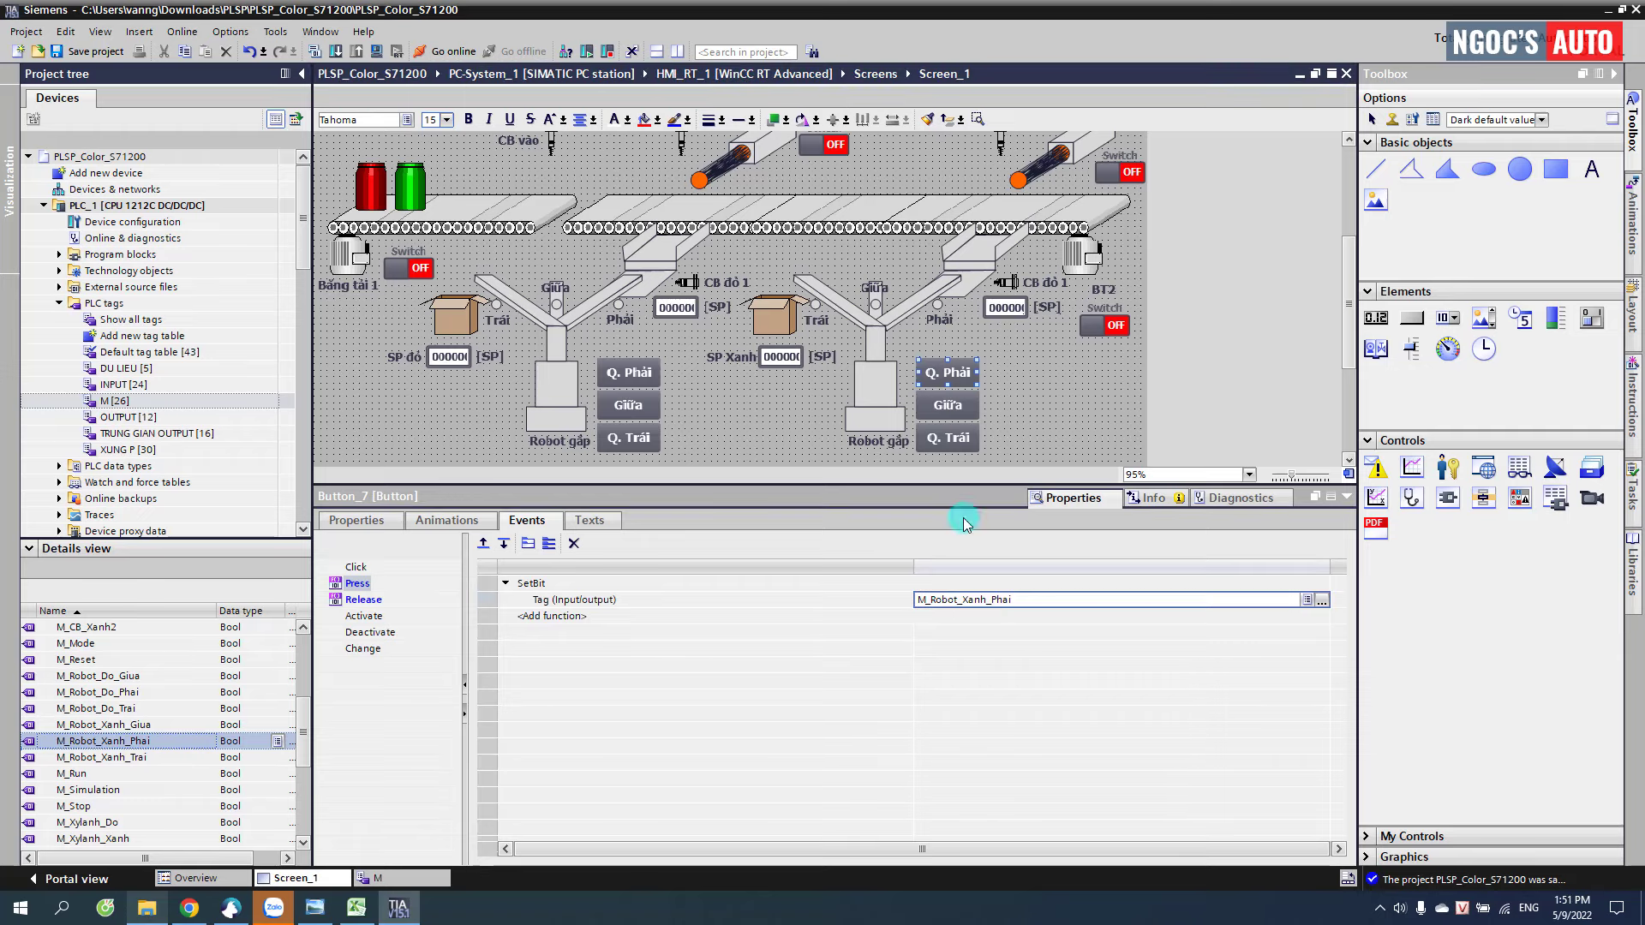
- Assign the M_Robot_Xanh_Giua tag to the second robot's Giữa button for SetBit on Press and ResetBit on Release
left_click(948, 405)
left_click_drag(106, 722, 966, 594)
left_click(363, 599)
- Assign the M_Robot_Xanh_Trai tag to the second robot's Q. Trái button for ResetBit on Release and SetBit on Press
left_click(959, 441)
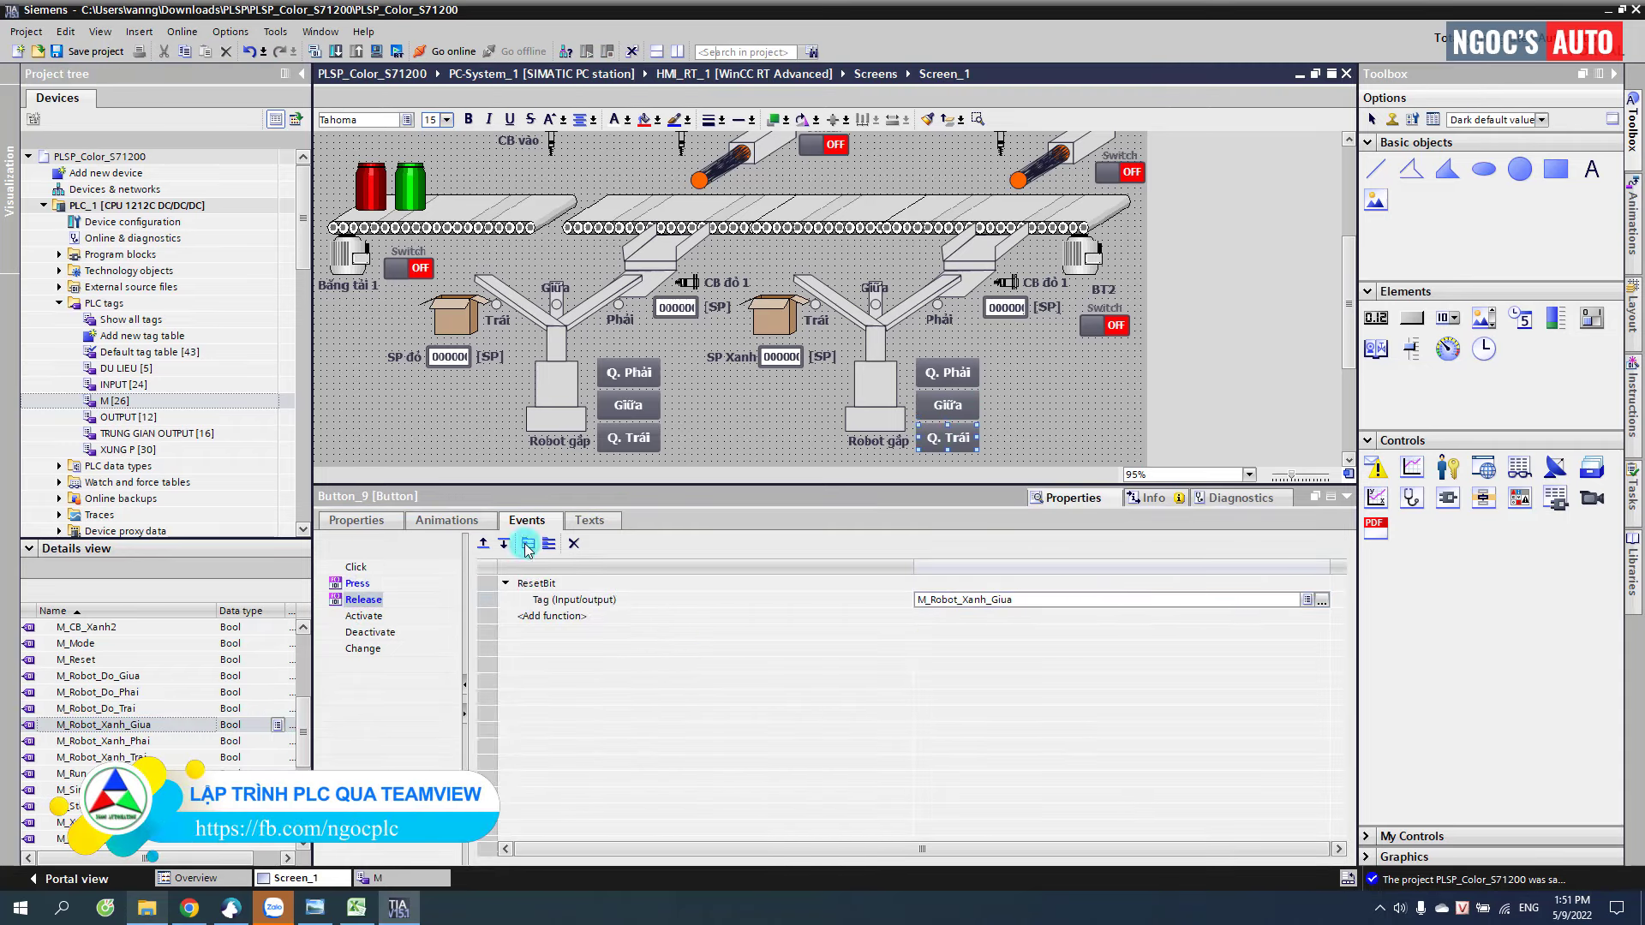
left_click(99, 757)
left_click_drag(98, 758, 951, 599)
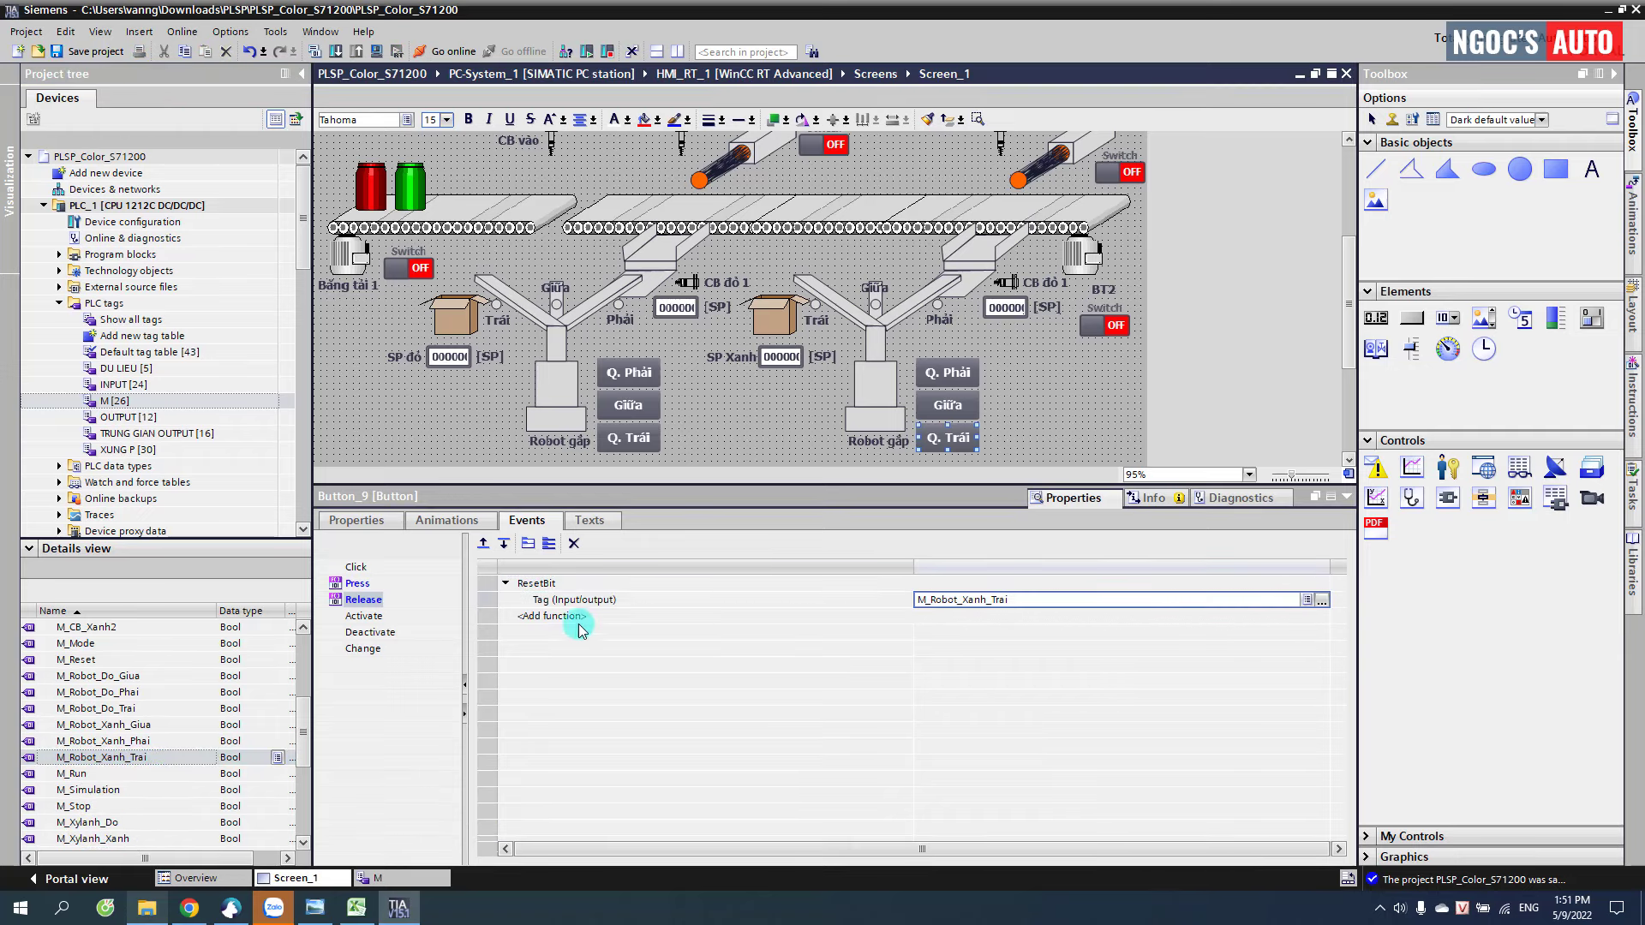
left_click(329, 603)
left_click(358, 583)
left_click_drag(110, 757, 984, 599)
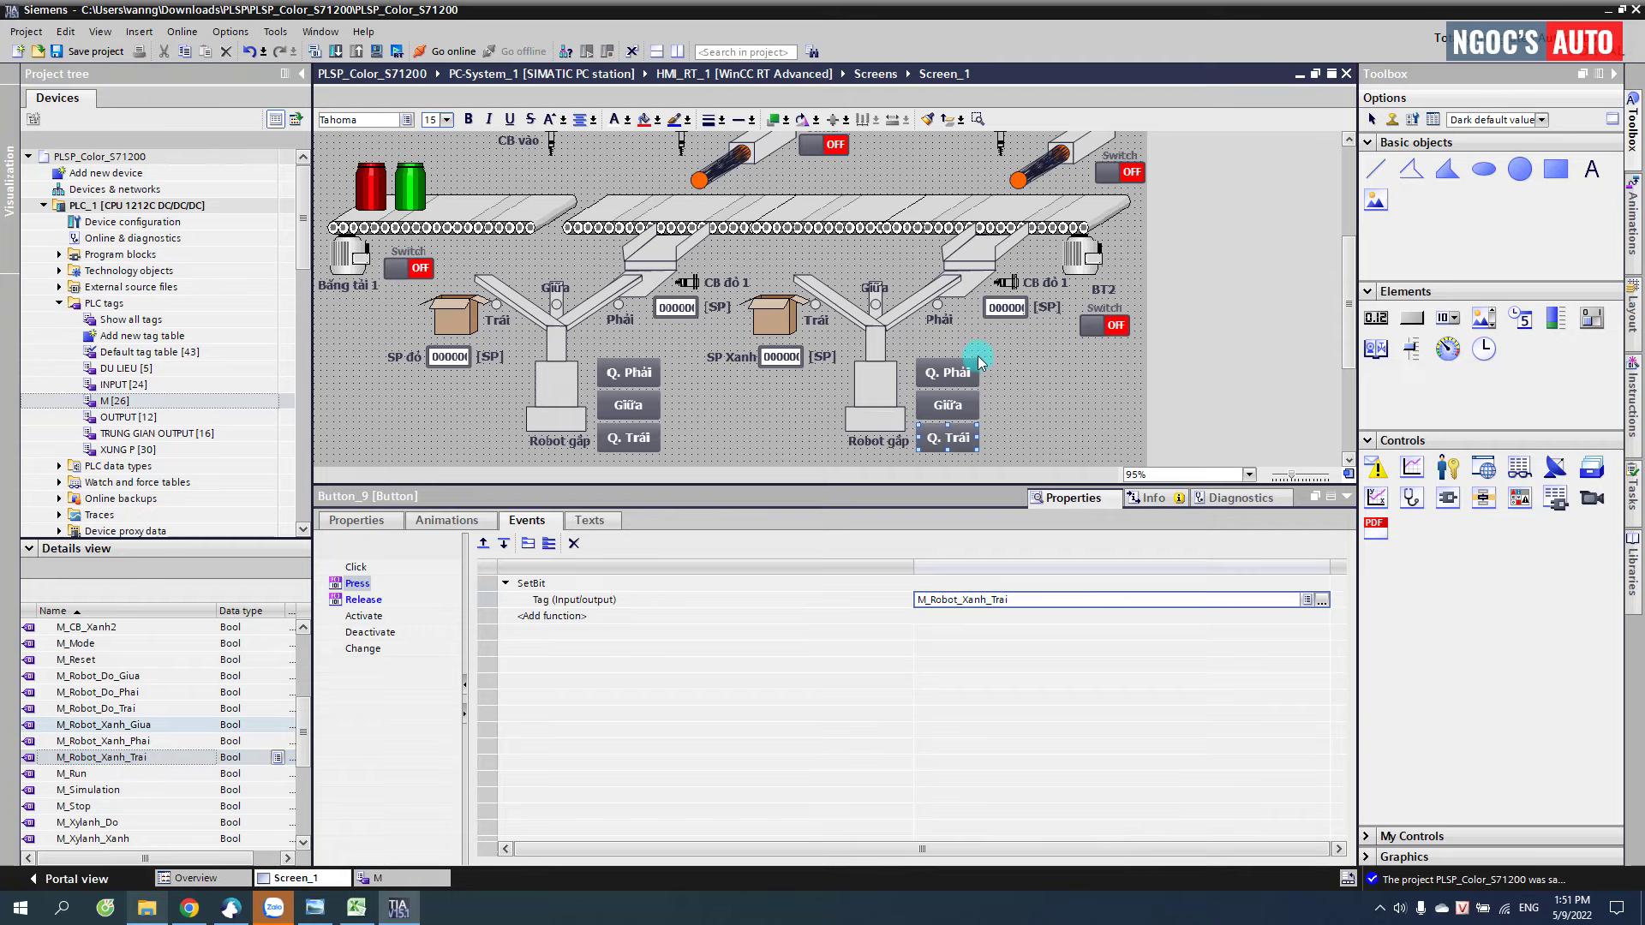
- Draw a small horizontal rectangle as an arrow shaft just below the long conveyor, above the second Robot gắp
scroll(981, 364, "up", 3)
scroll(985, 370, "down", 3)
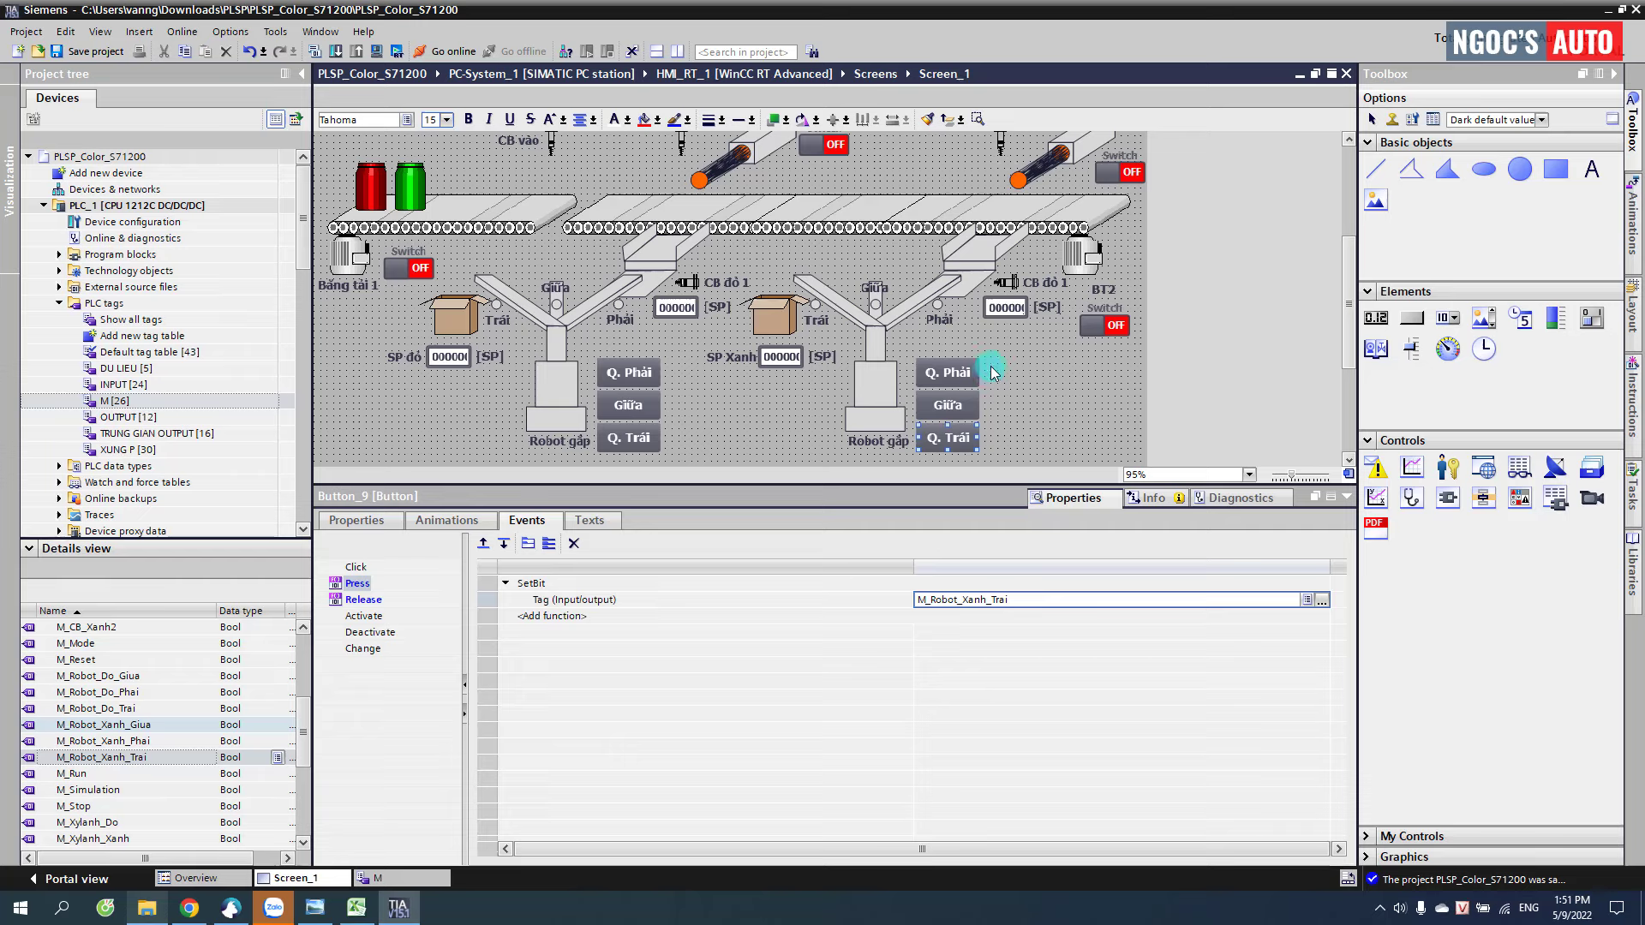
left_click(1054, 375)
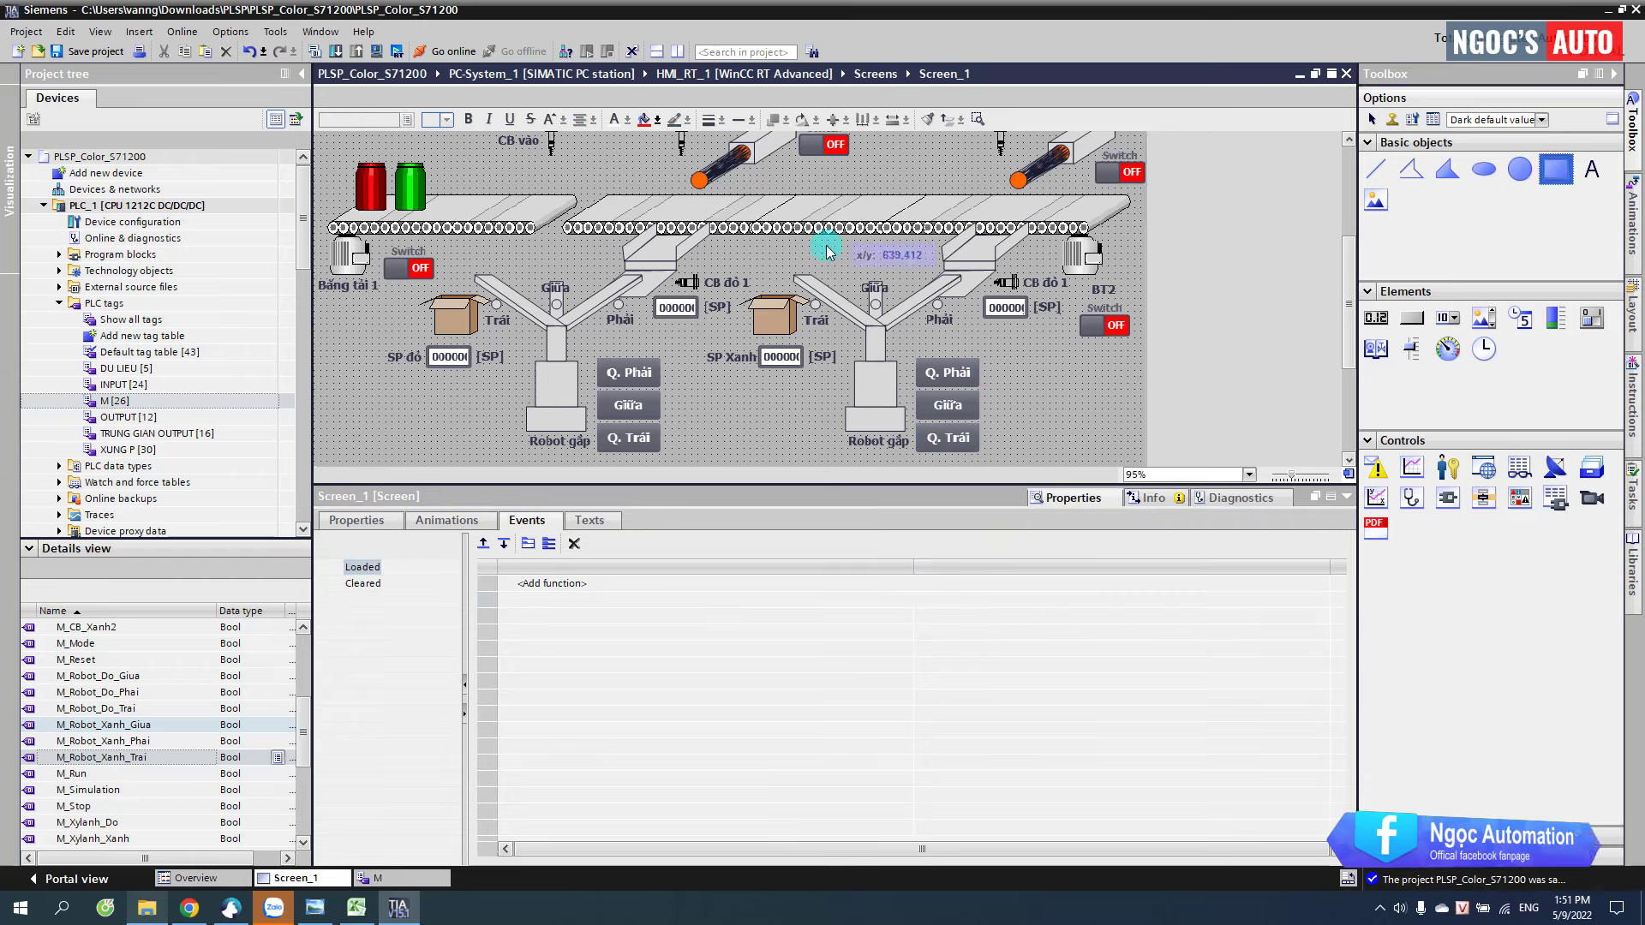
left_click_drag(827, 247, 868, 261)
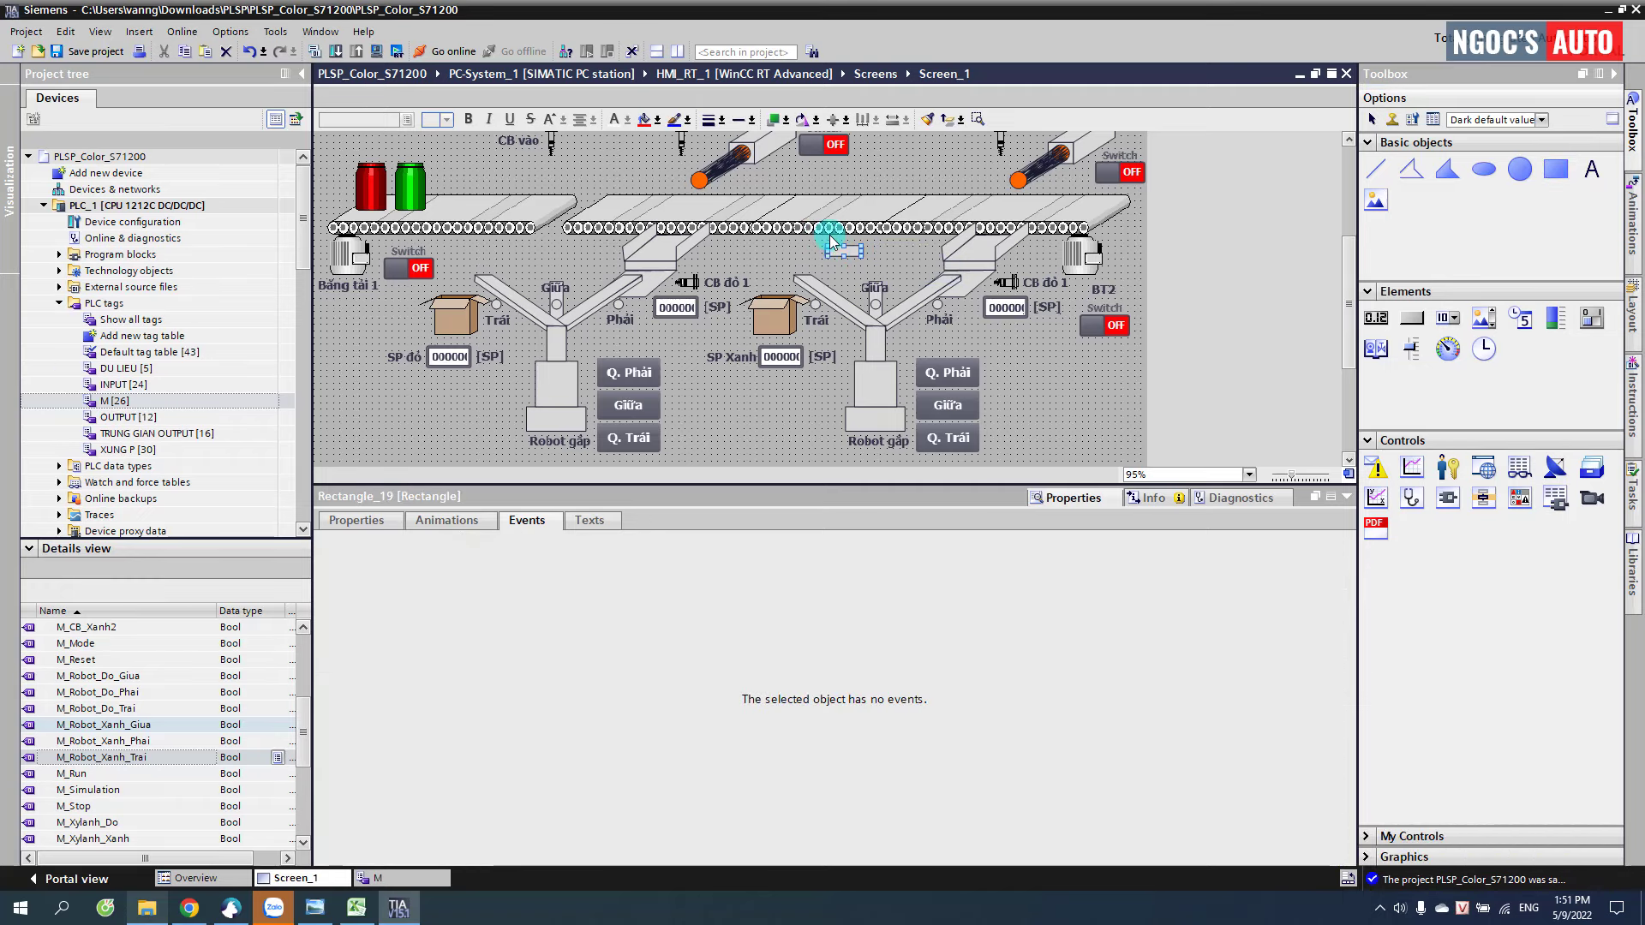
- Draw a triangular polygon arrowhead pointing left at the left end of the small rectangle above the second robot
scroll(829, 234, "up", 2)
scroll(829, 234, "down", 1)
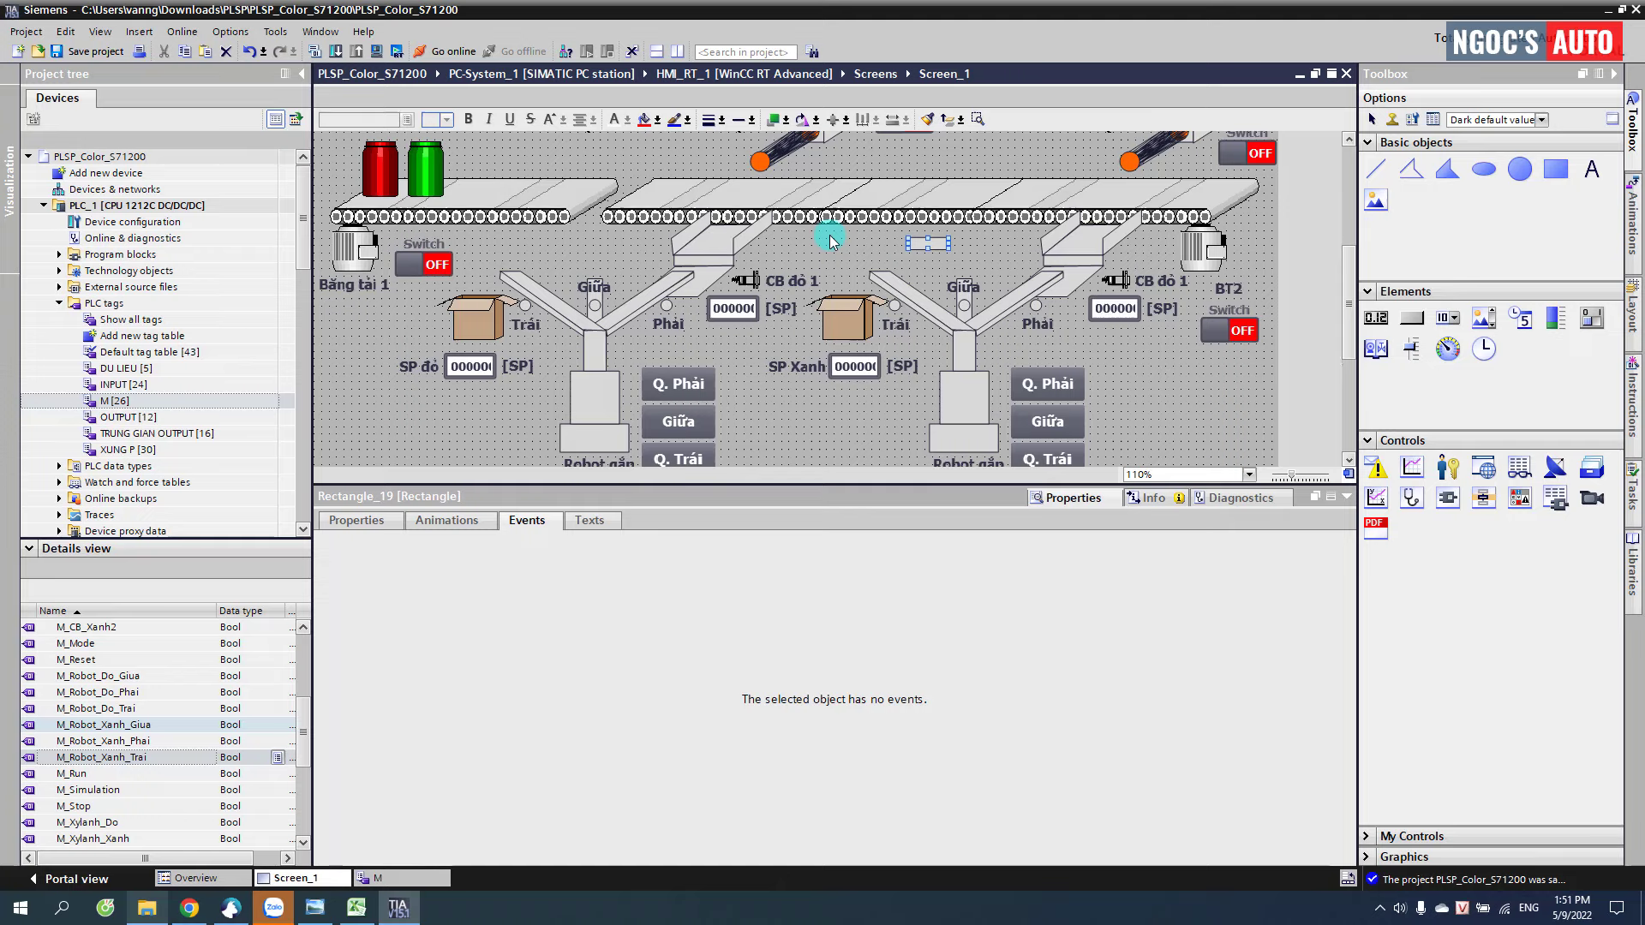
scroll(830, 234, "up", 2)
left_click(923, 274)
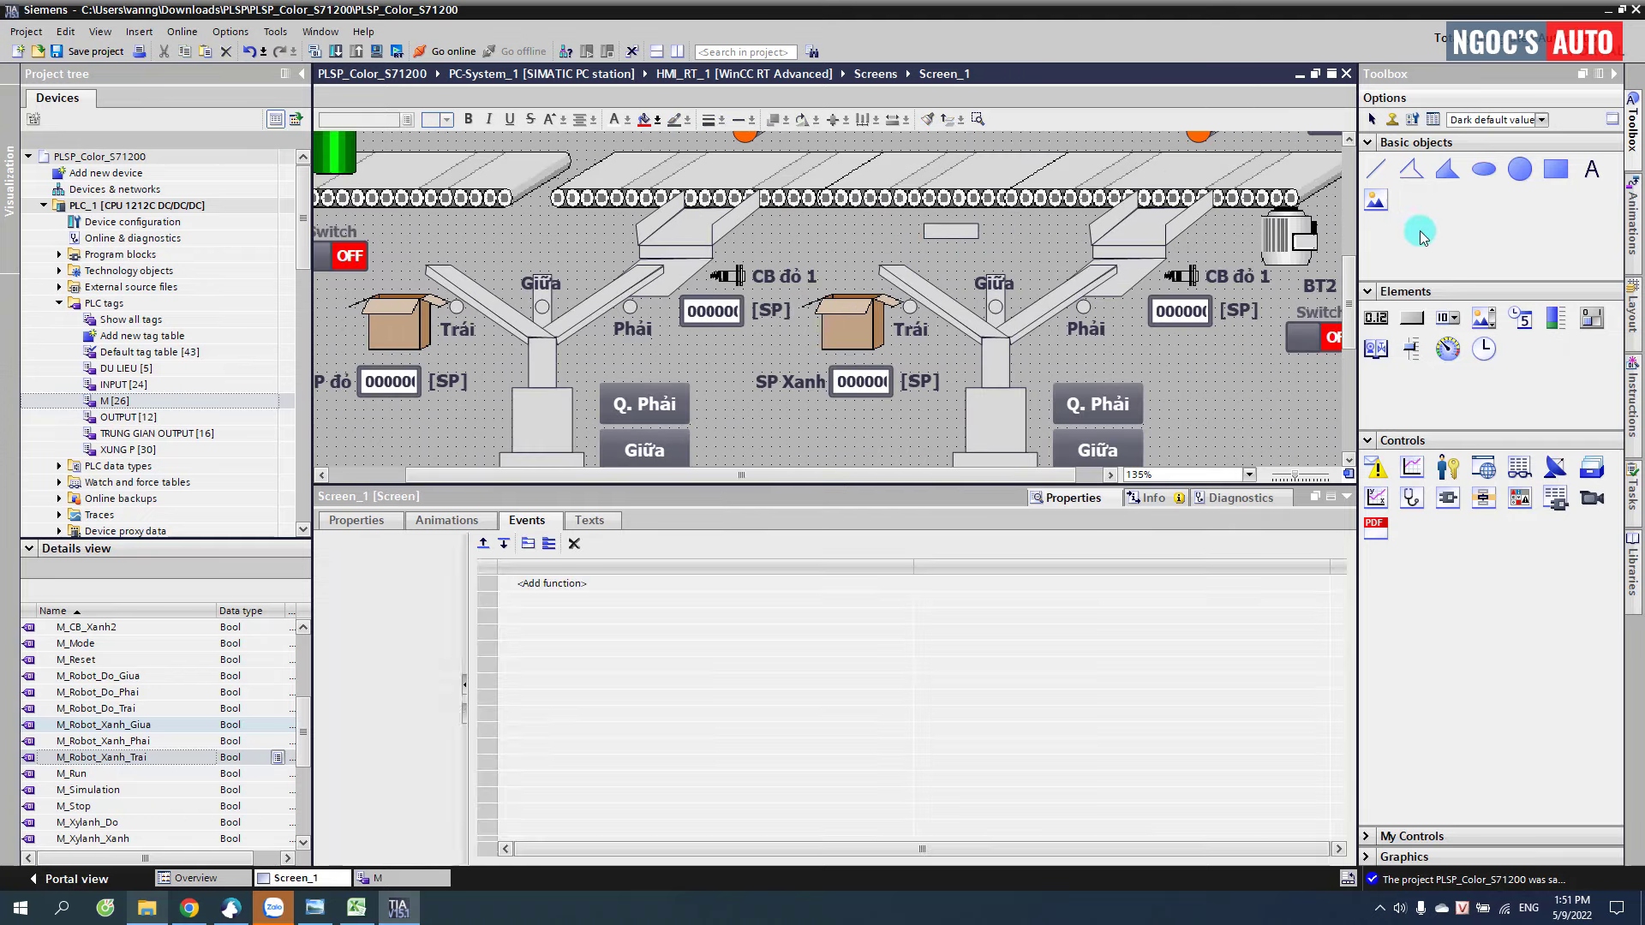
left_click(1448, 172)
left_click(893, 229)
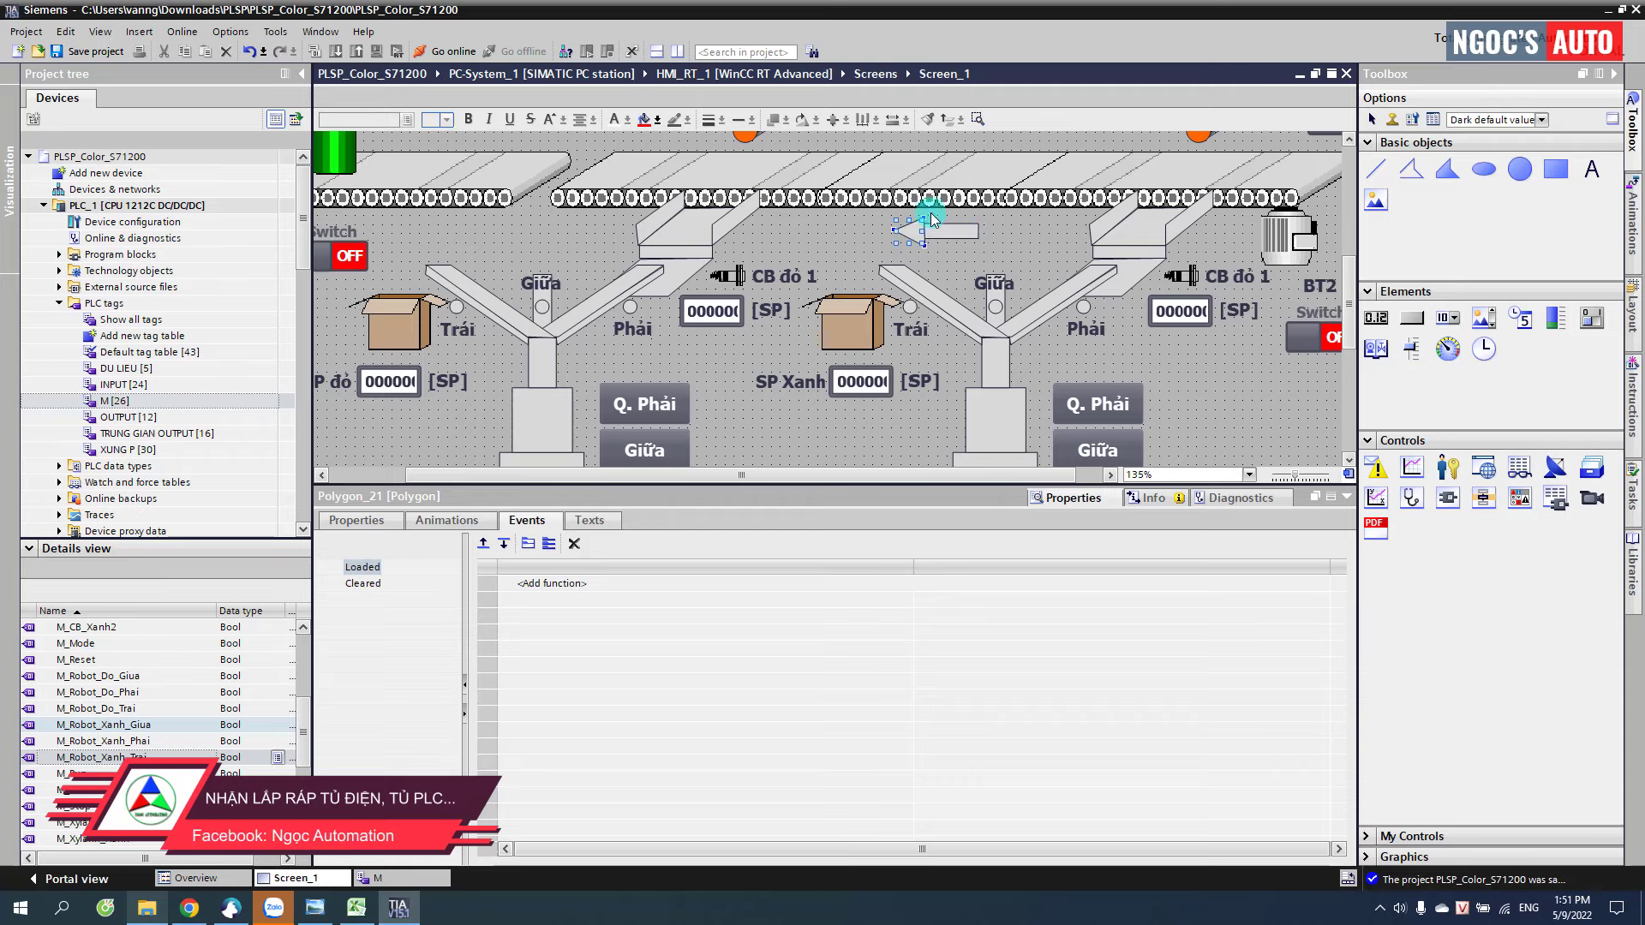
double_click(925, 225)
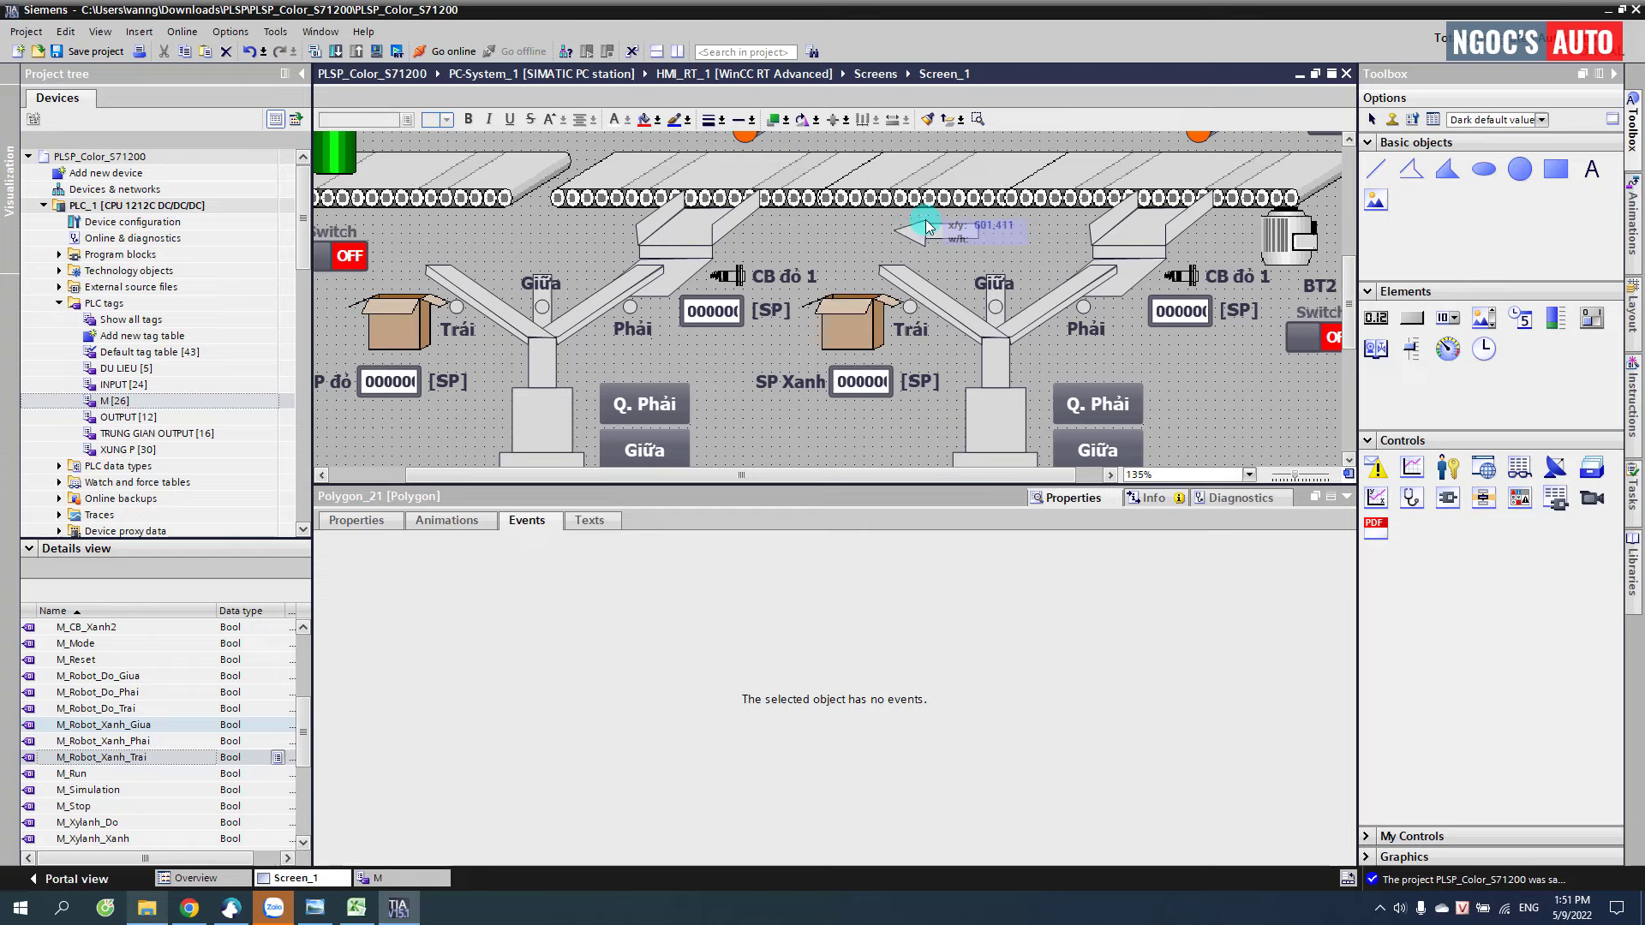
left_click_drag(925, 219, 925, 218)
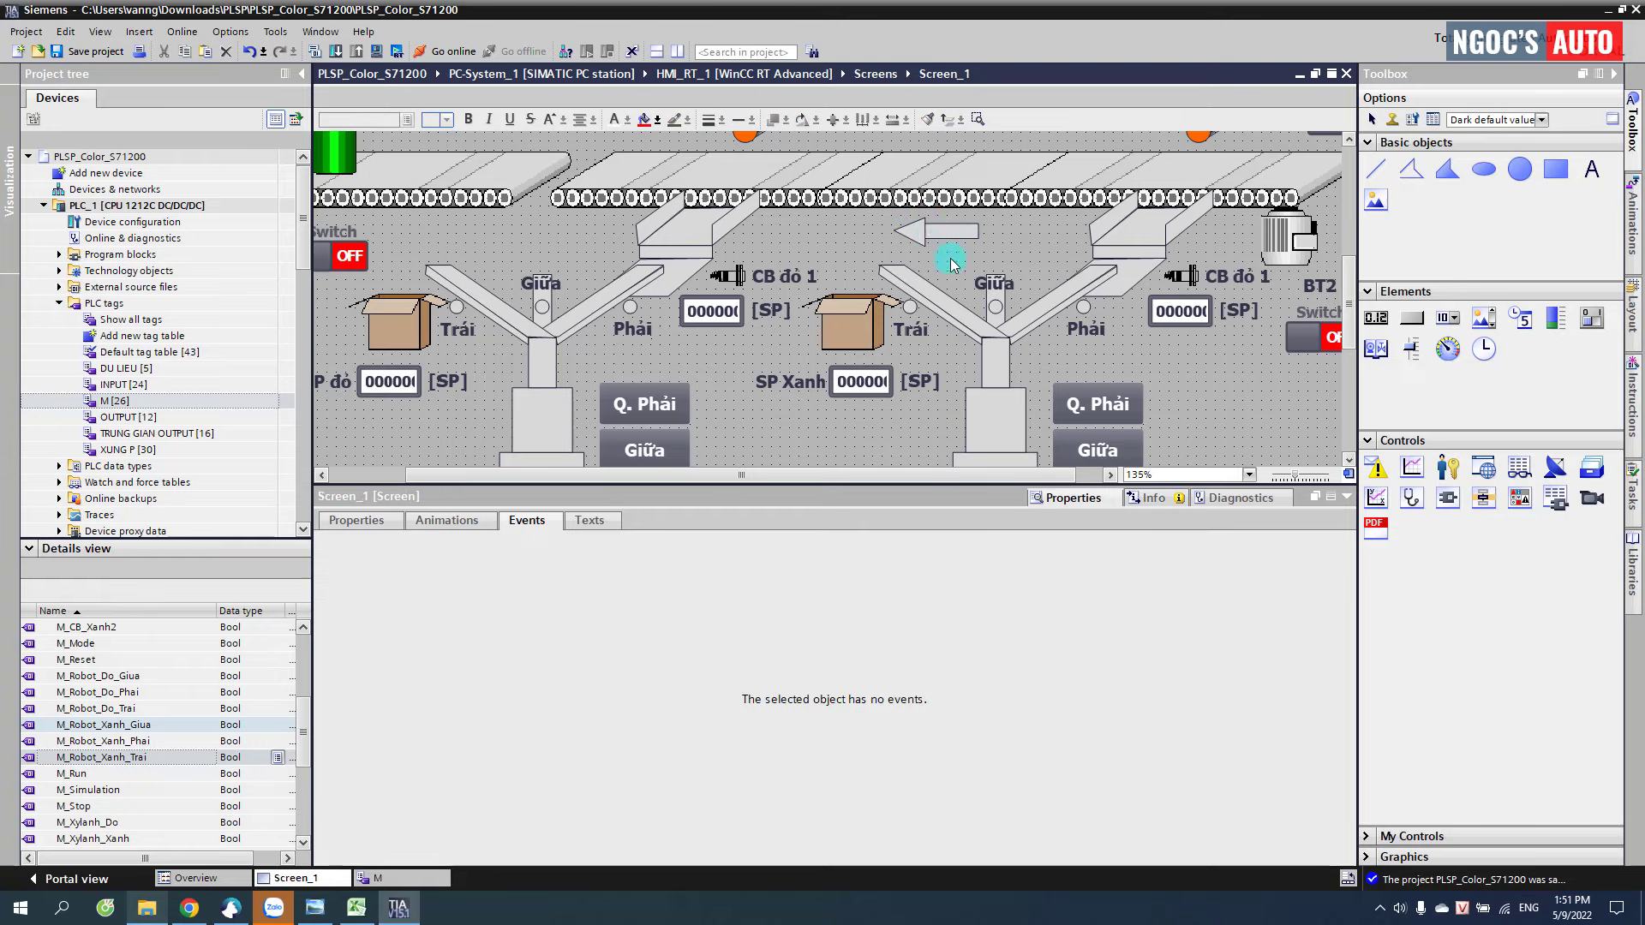
- Fill both the arrowhead polygon and the rectangle shaft with the green background color 0, 255, 0
left_click(922, 242)
left_click(866, 209)
left_click(936, 238)
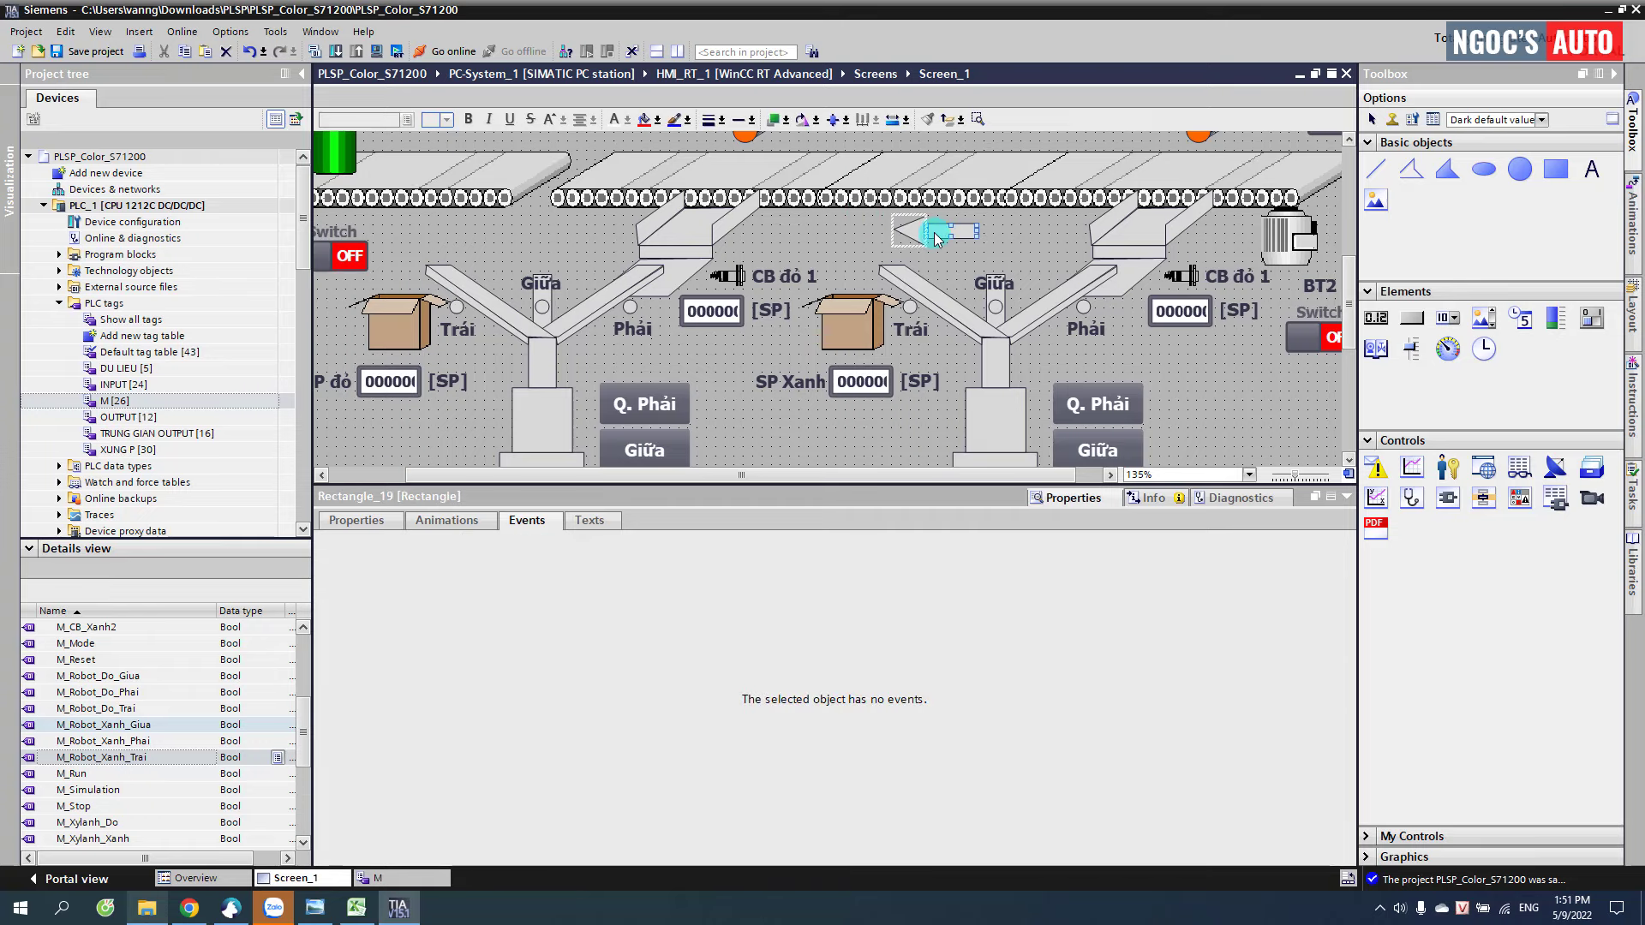
right_click(932, 233)
left_click(481, 521)
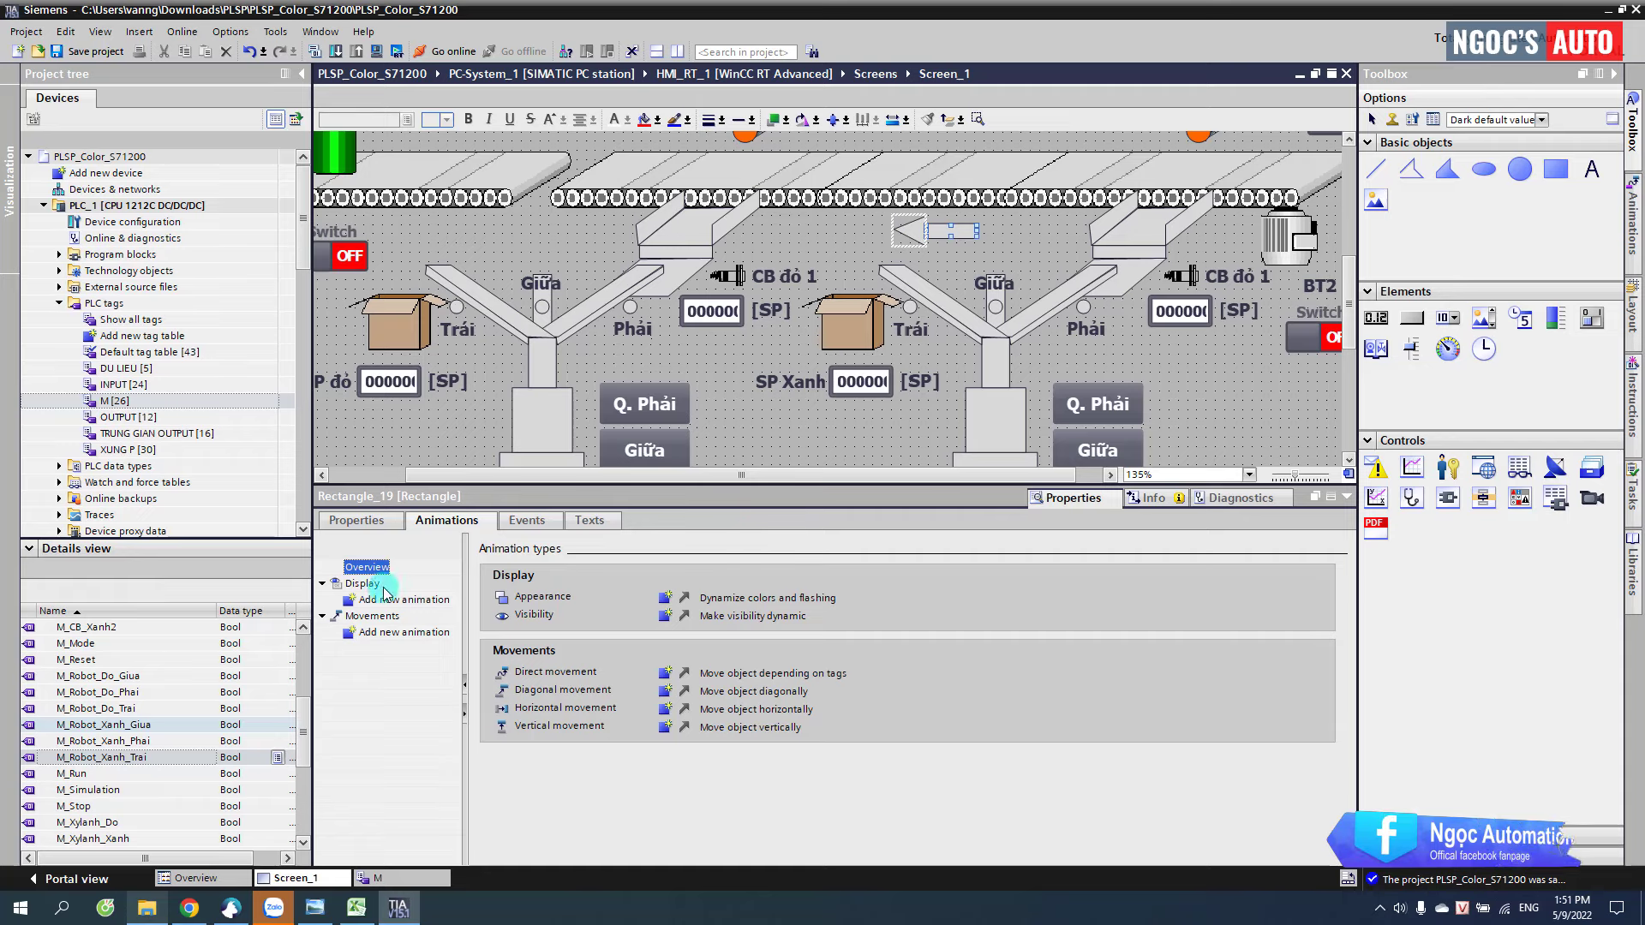
left_click(351, 523)
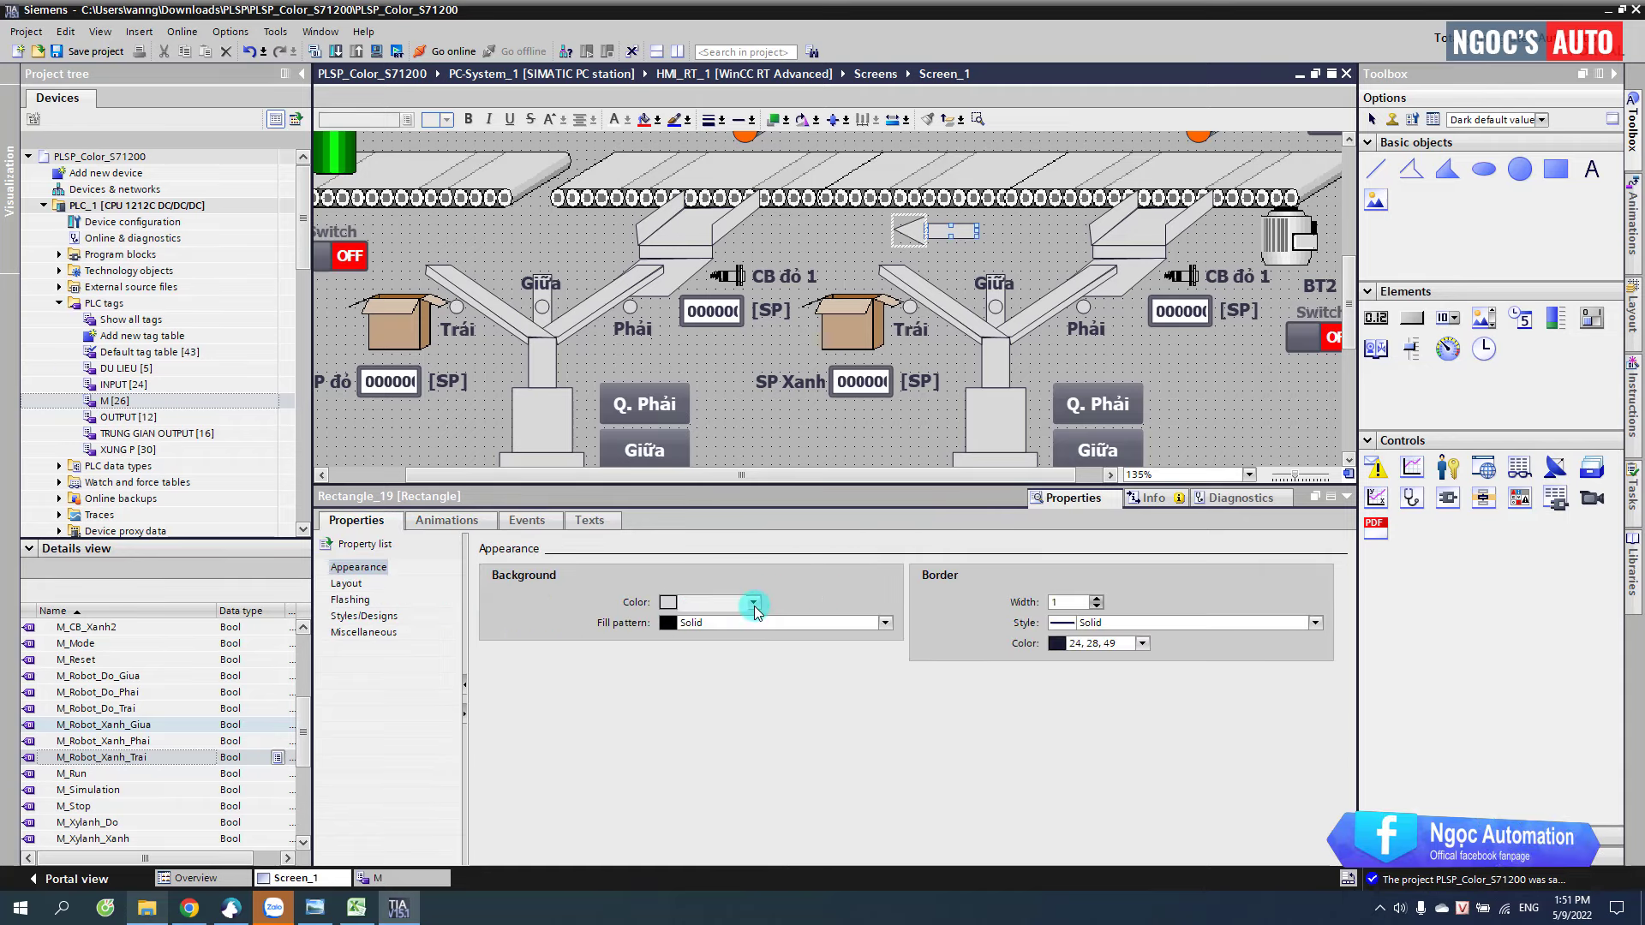
left_click(754, 605)
left_click(714, 665)
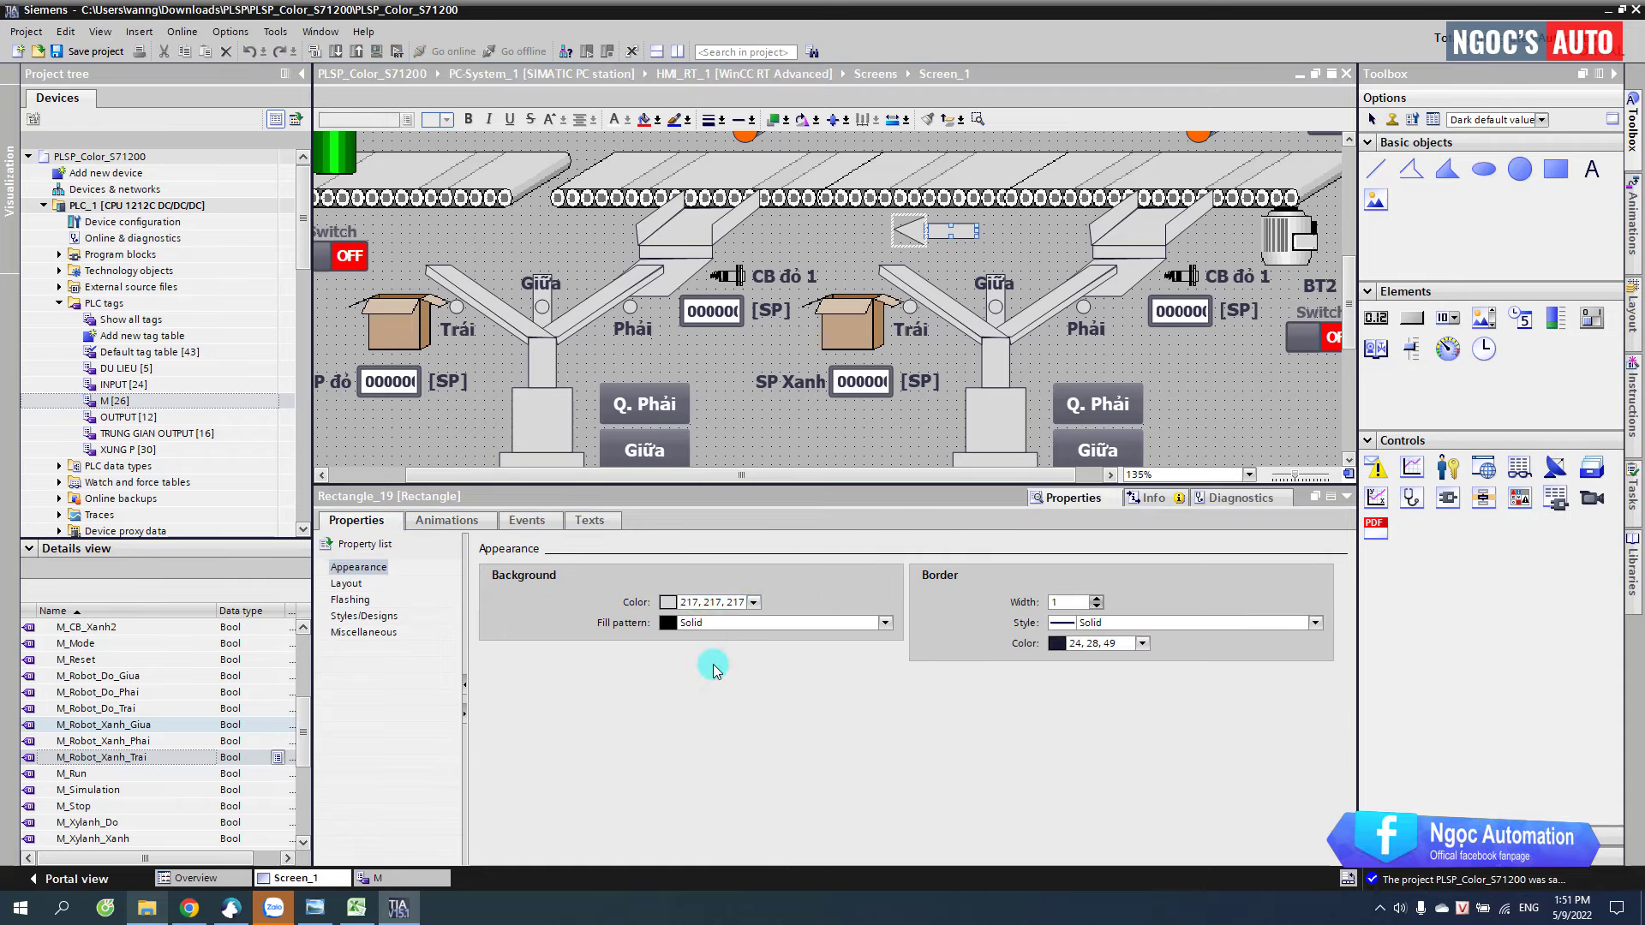
- Add a Visibility animation to the green arrow shapes, using Single bit 0 of the Q_Robot_Xanh_Trai output tag
left_click(454, 523)
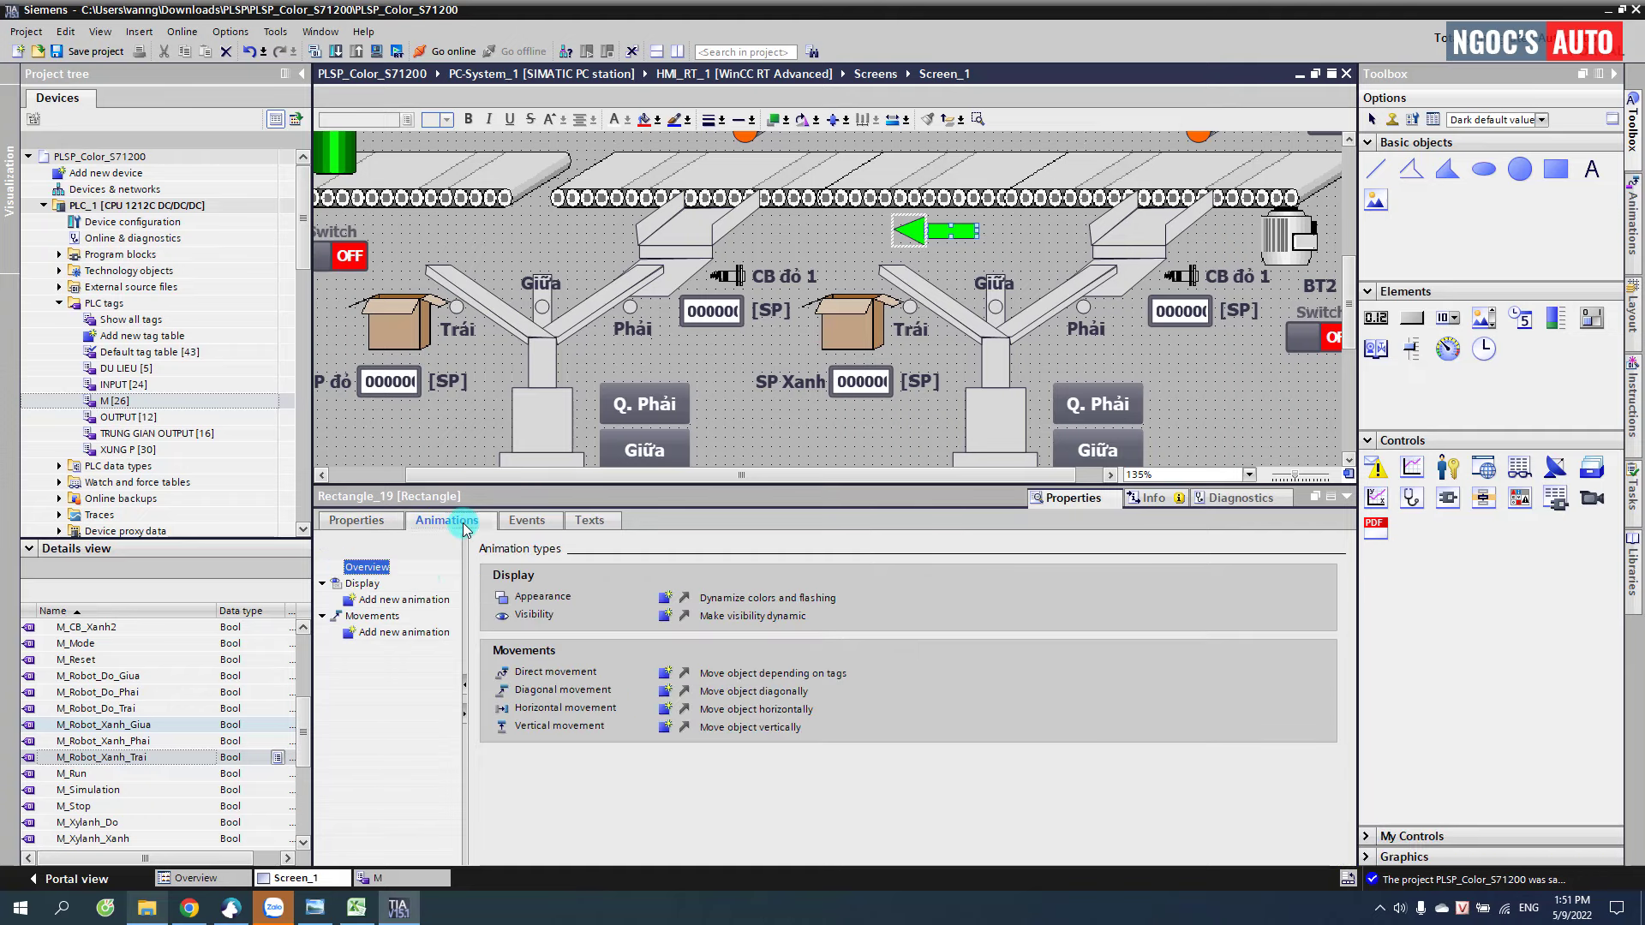
left_click(381, 600)
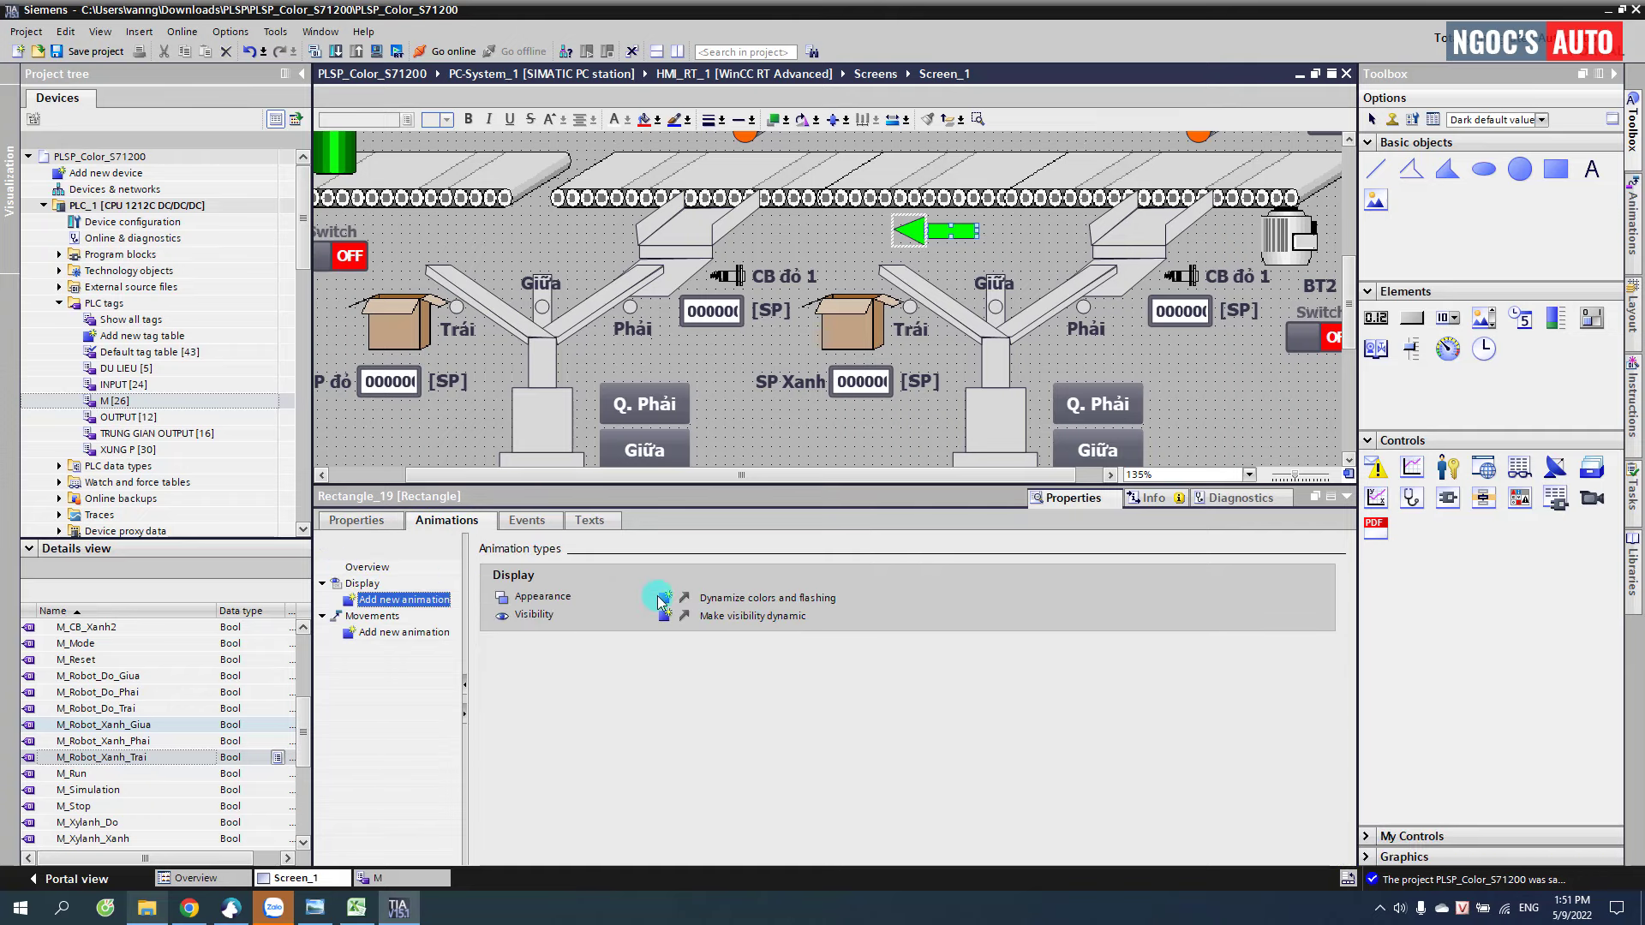
double_click(668, 617)
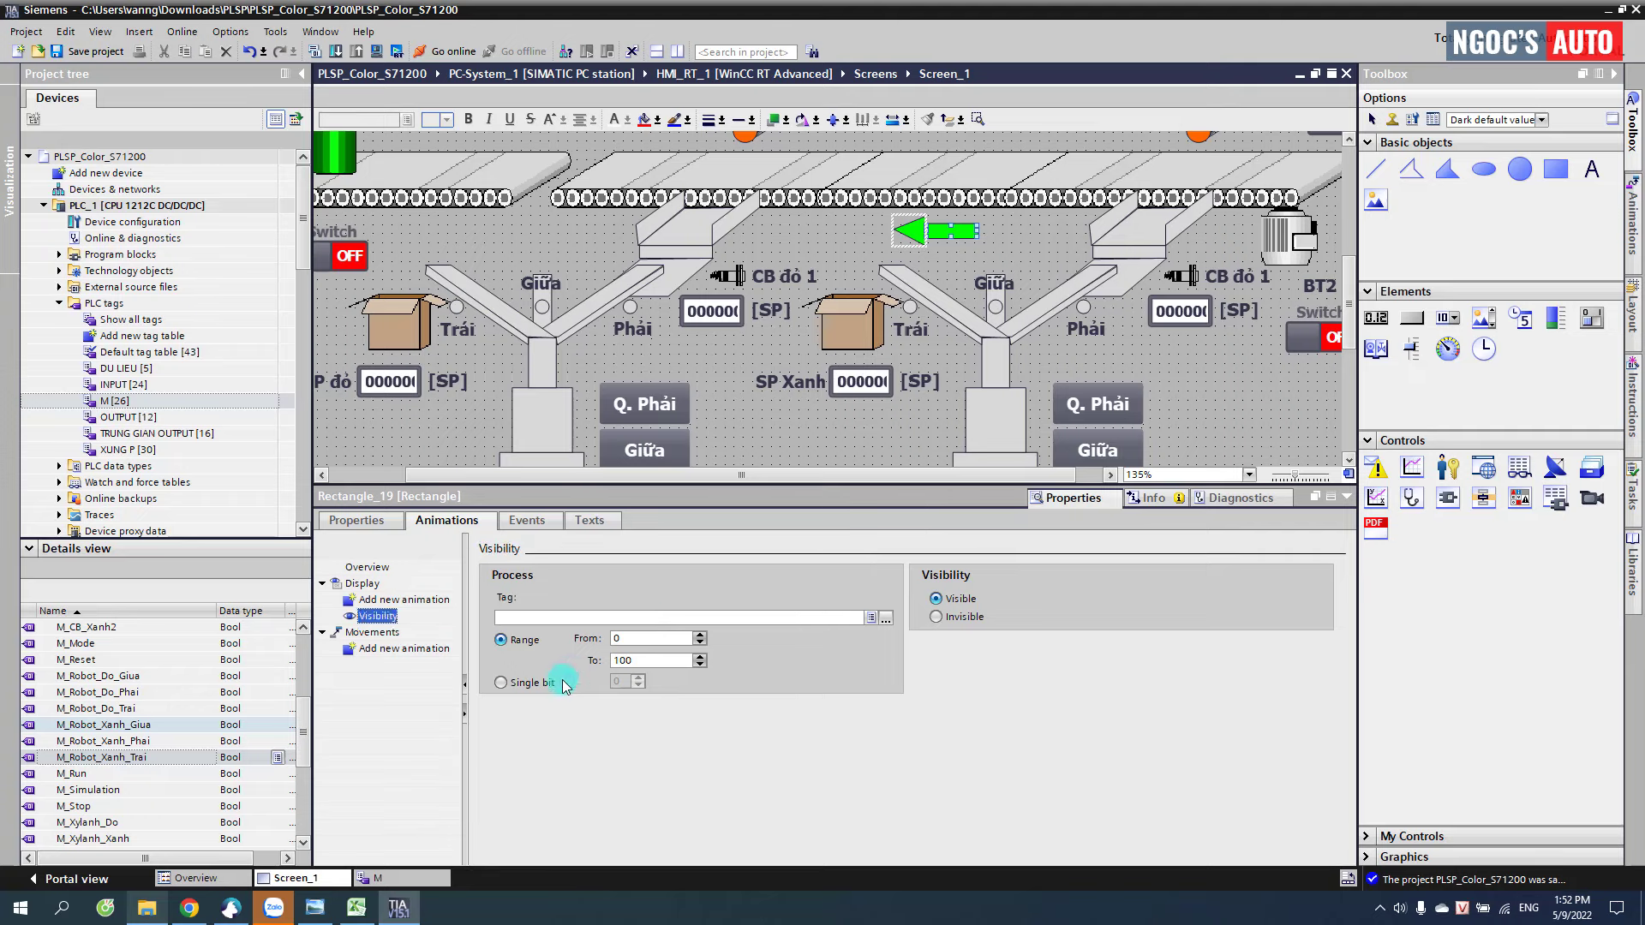
left_click(547, 683)
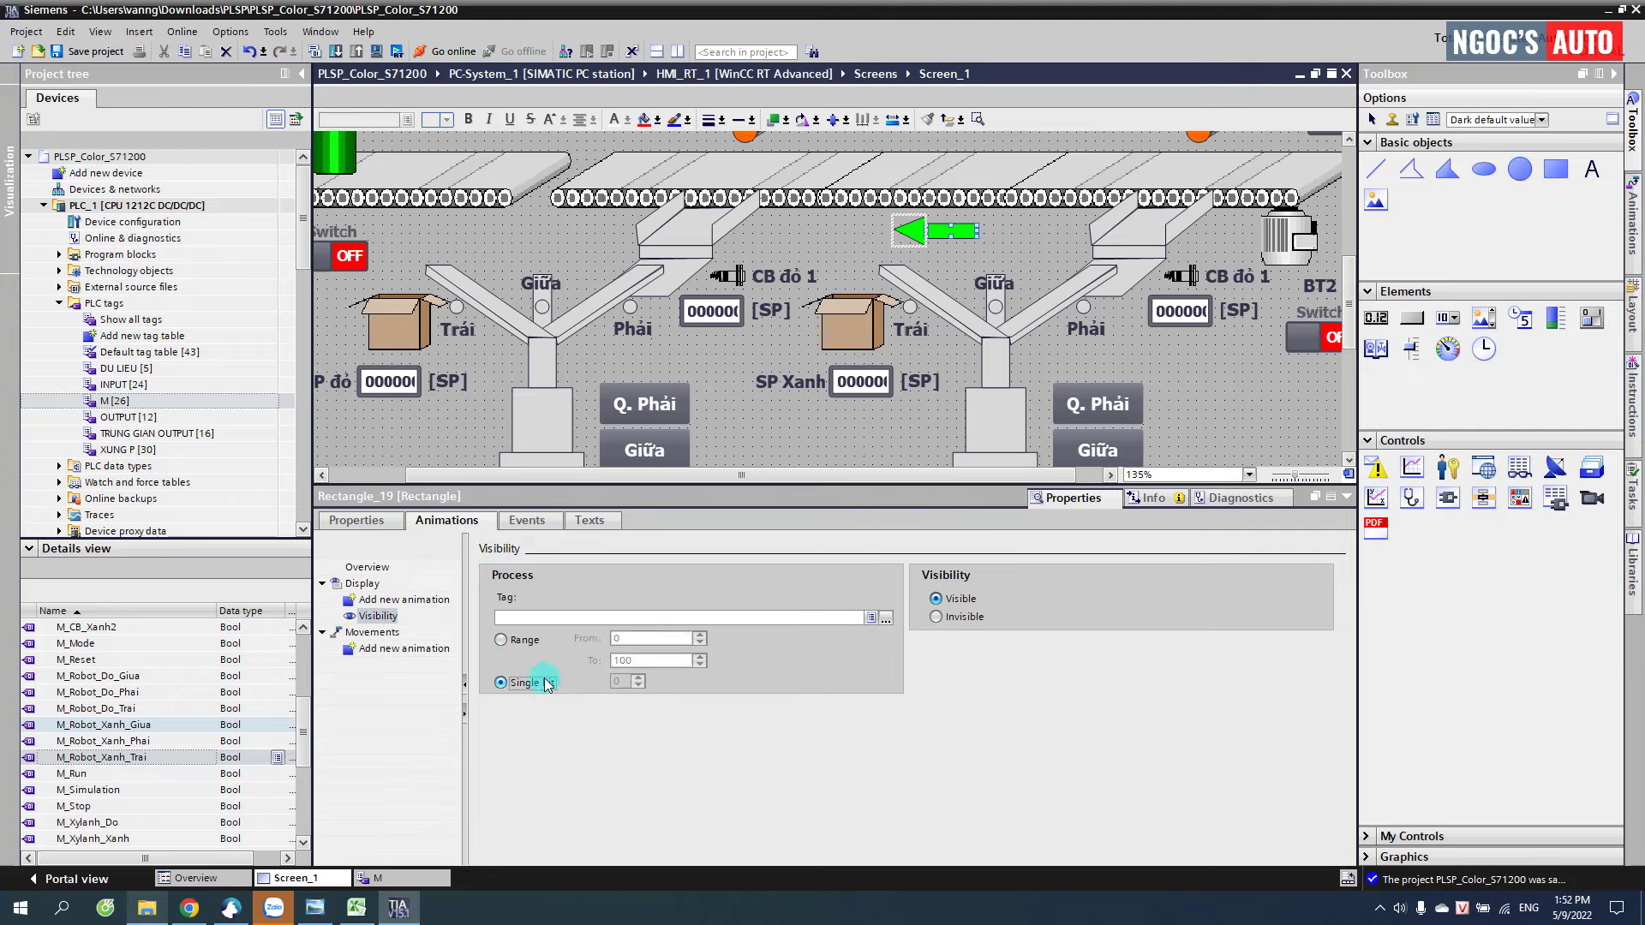
left_click(129, 725)
left_click(127, 417)
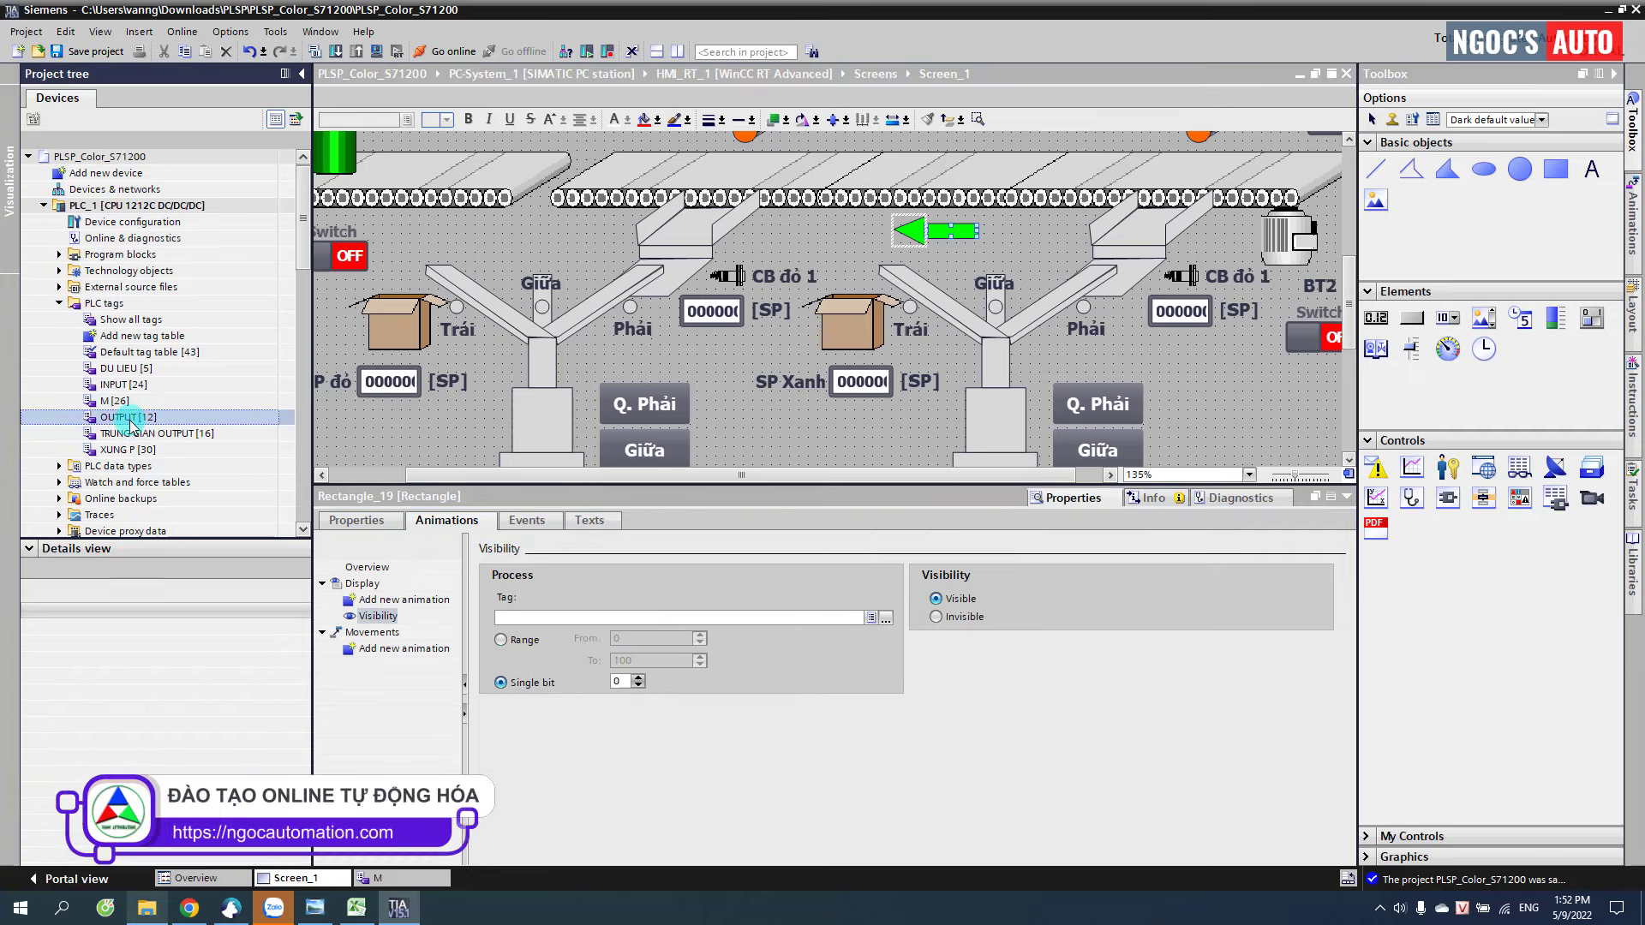
left_click(113, 681)
left_click(86, 772)
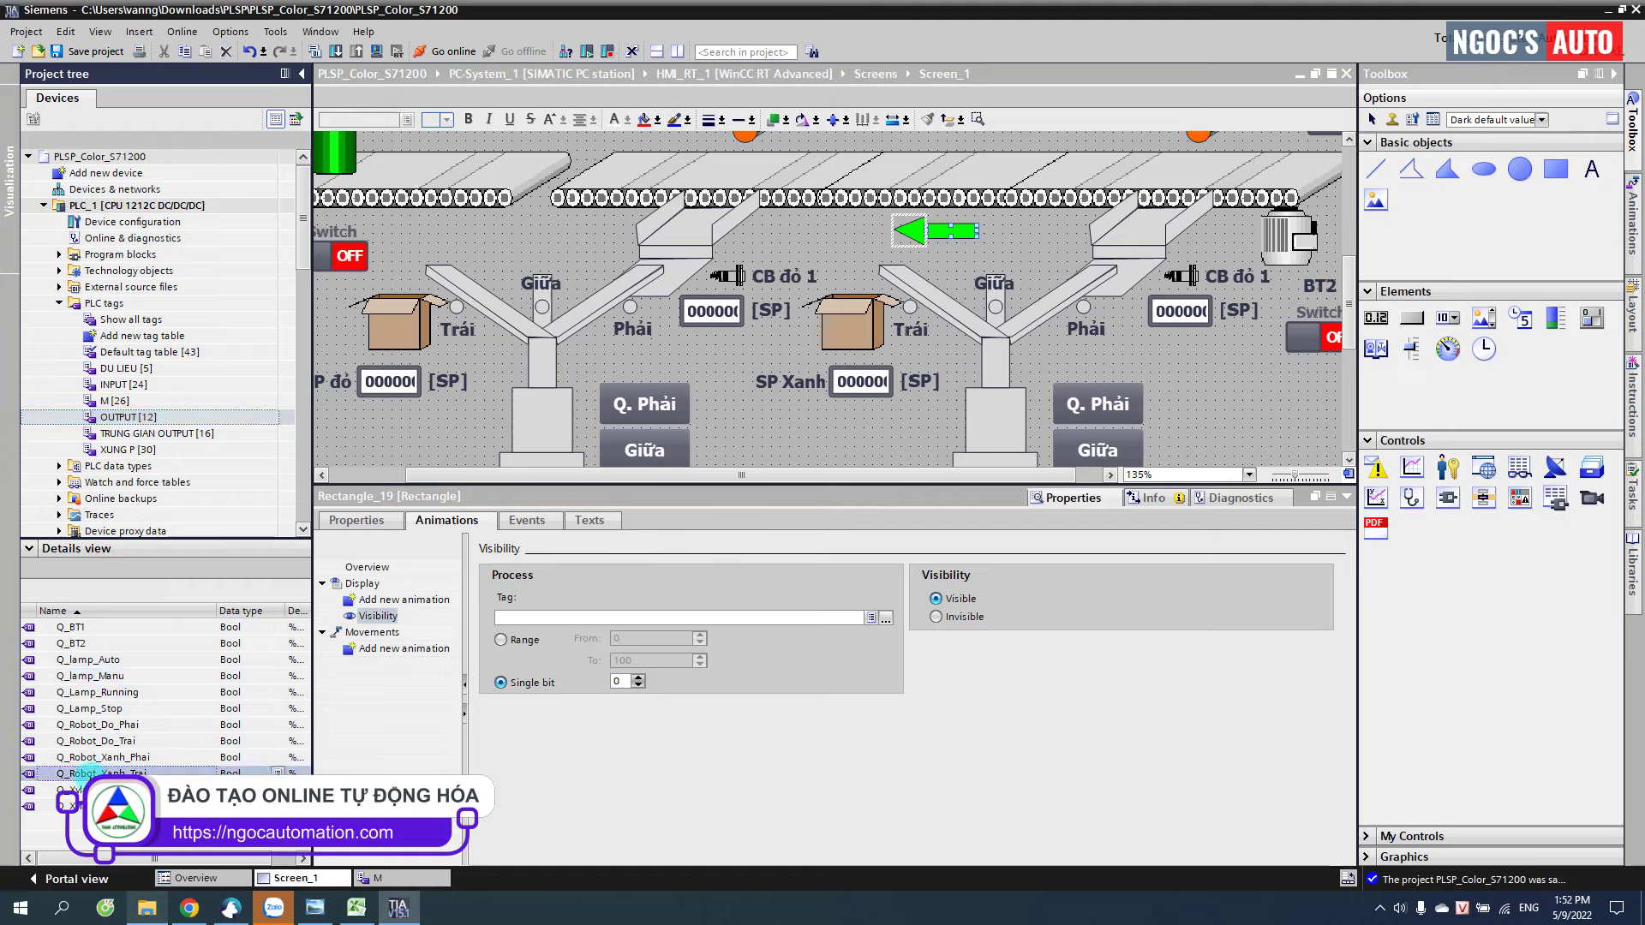
left_click_drag(522, 623, 523, 623)
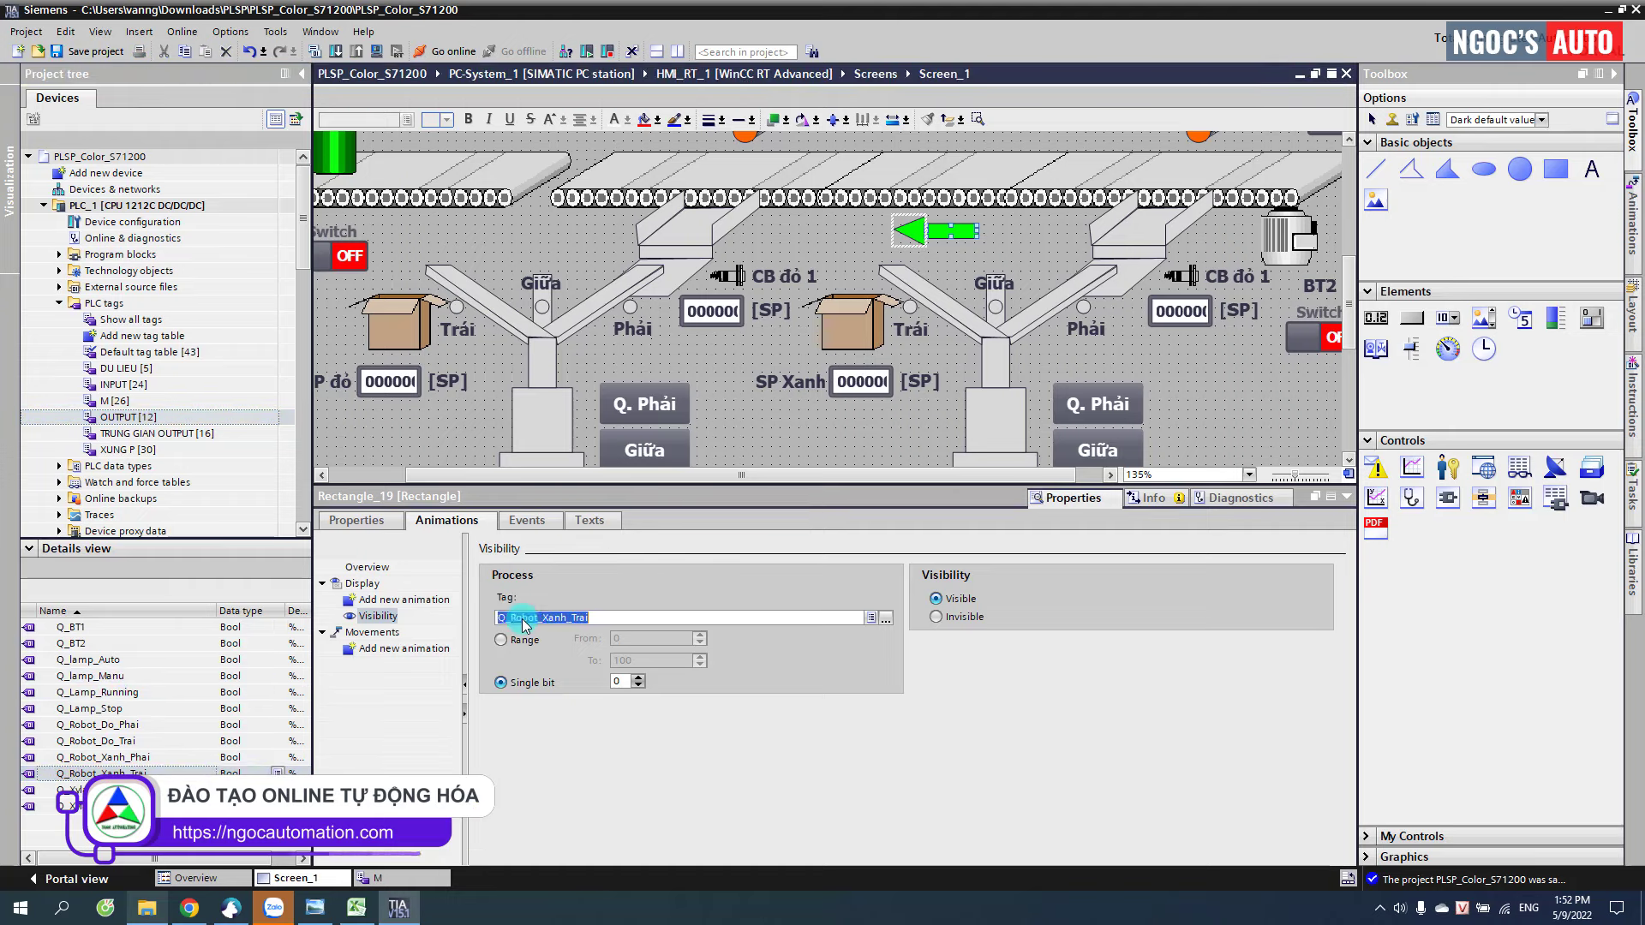
- Add an Appearance animation to the green arrow with range 1, Flashing set to Yes and the Q_Robot_Xanh_Trai tag
left_click(406, 599)
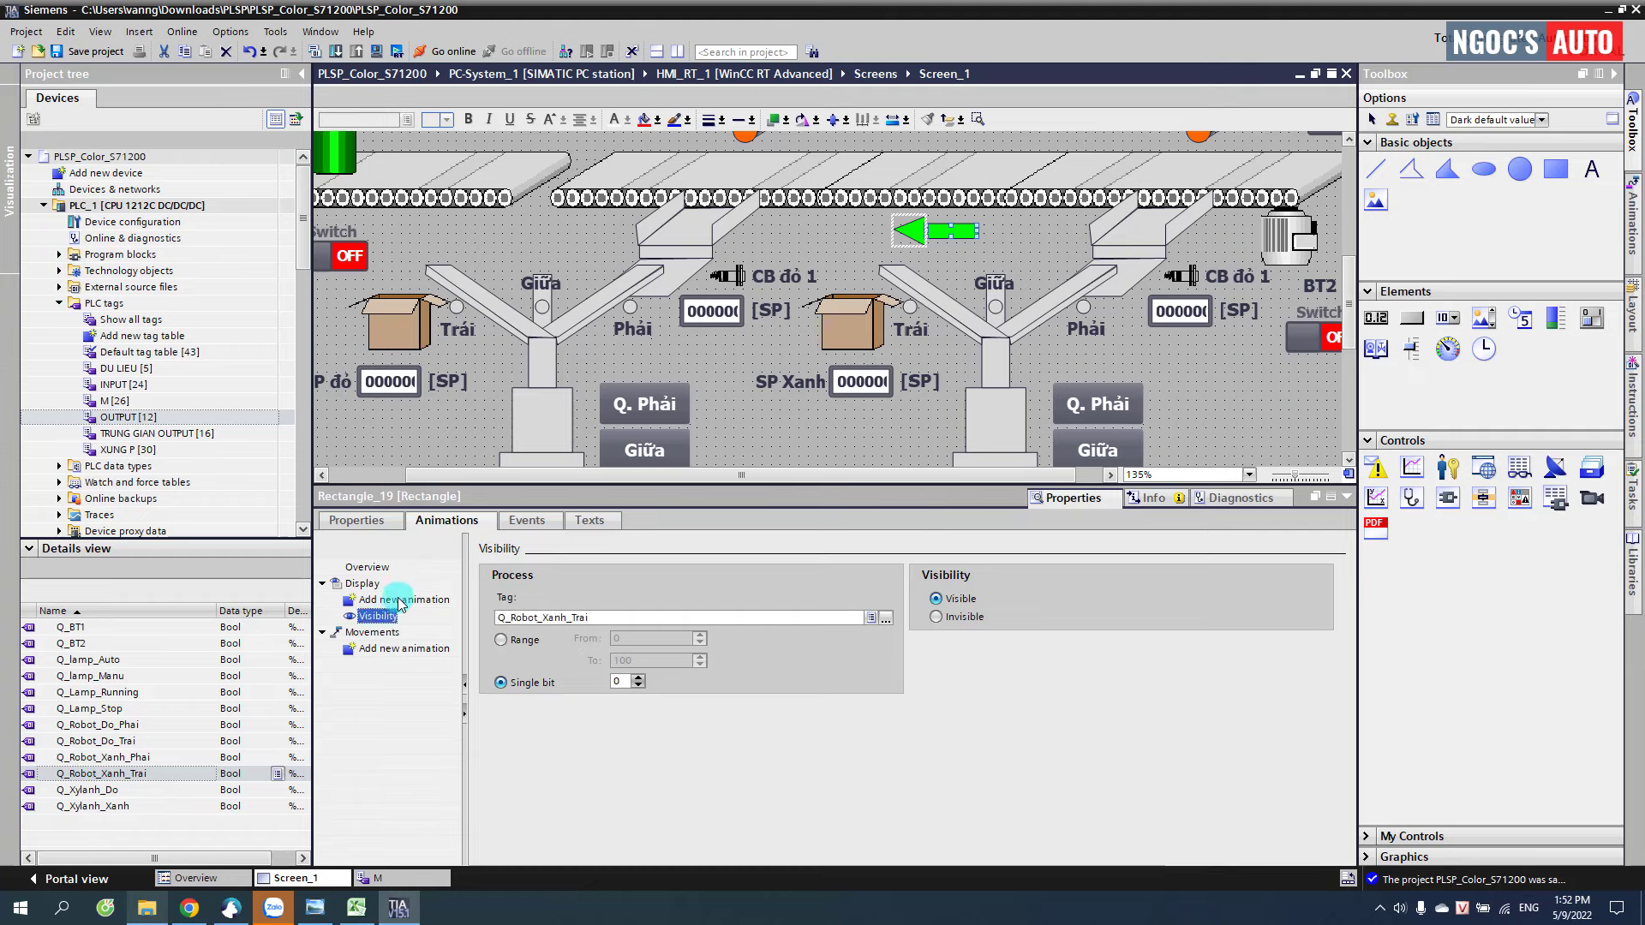
double_click(663, 598)
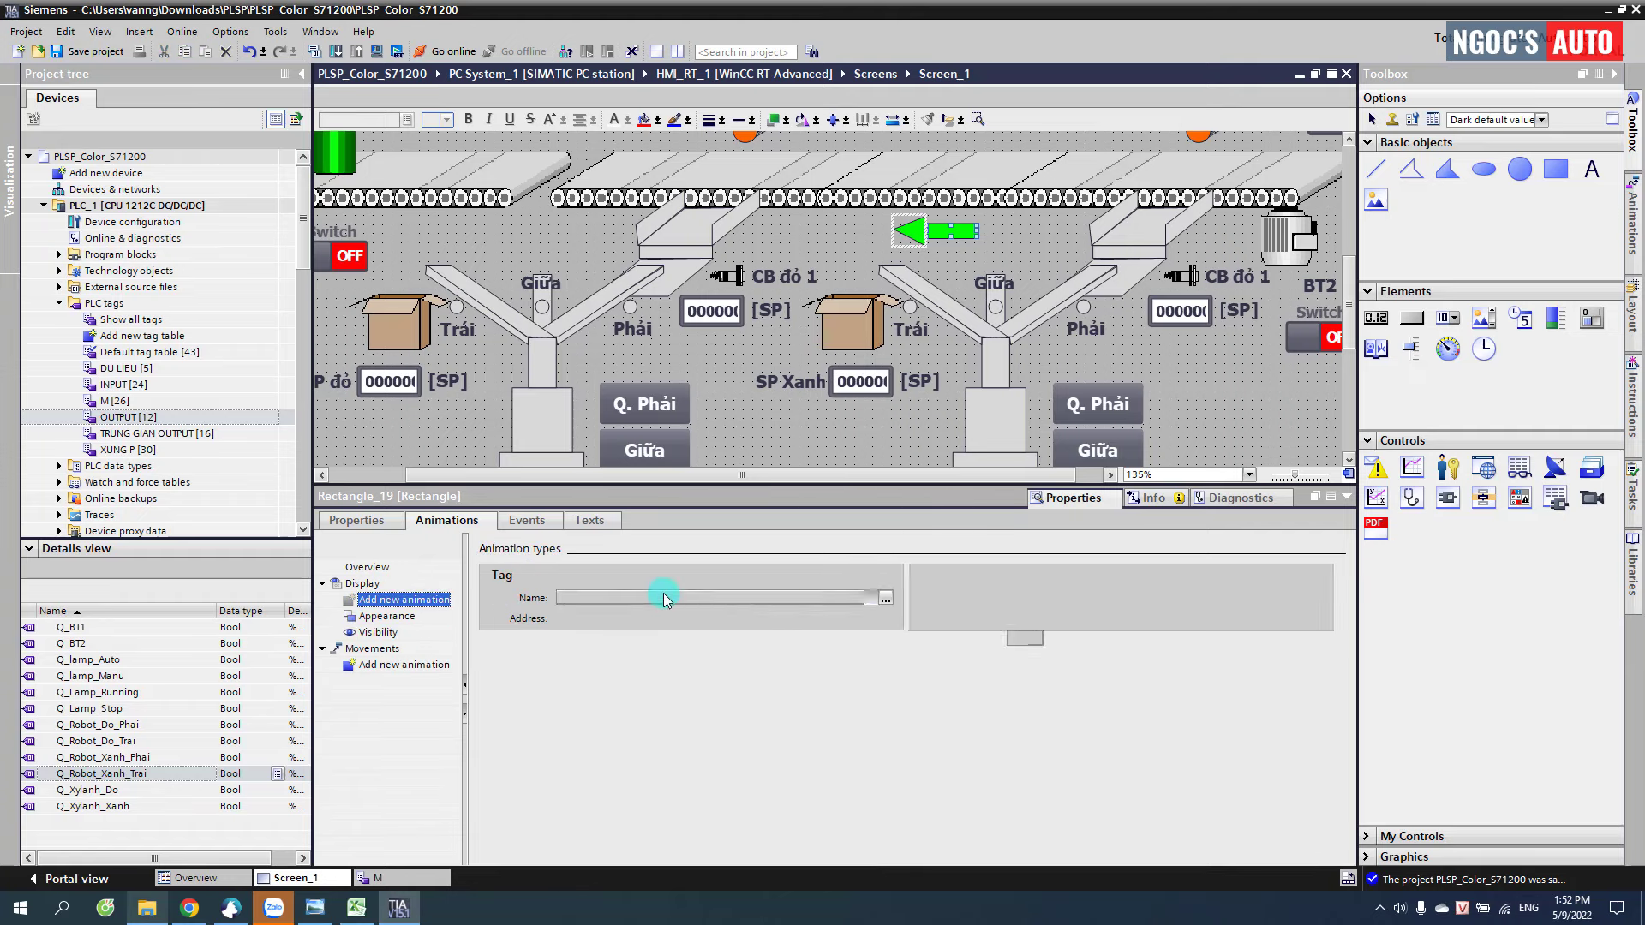
double_click(548, 683)
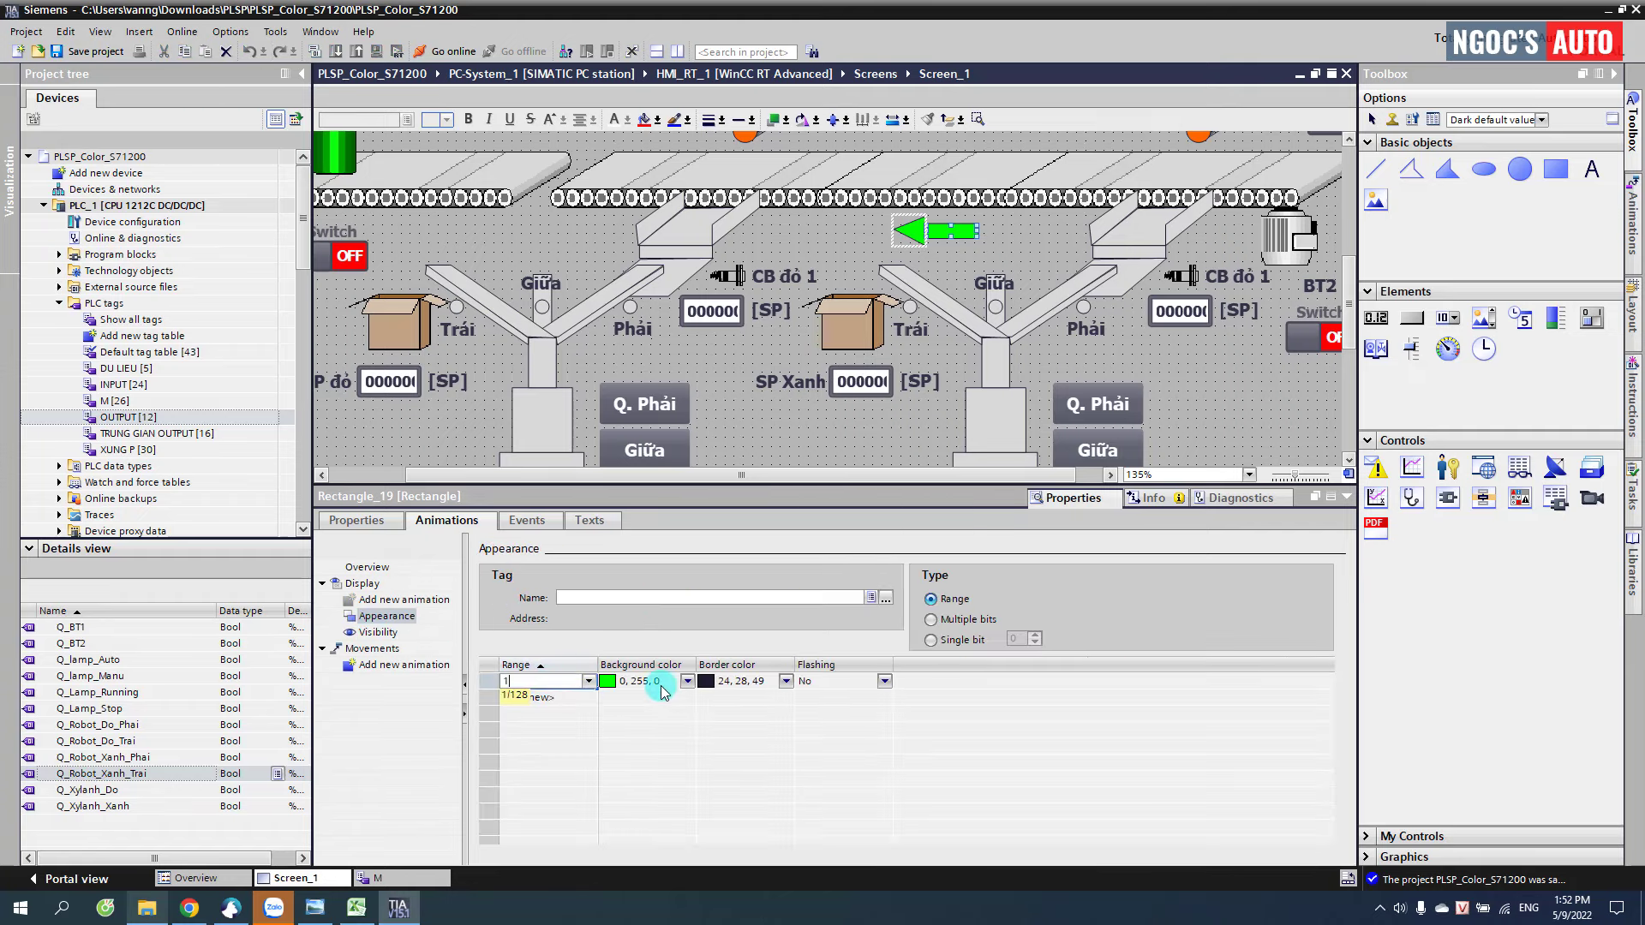
type("1")
key("Return")
left_click(885, 681)
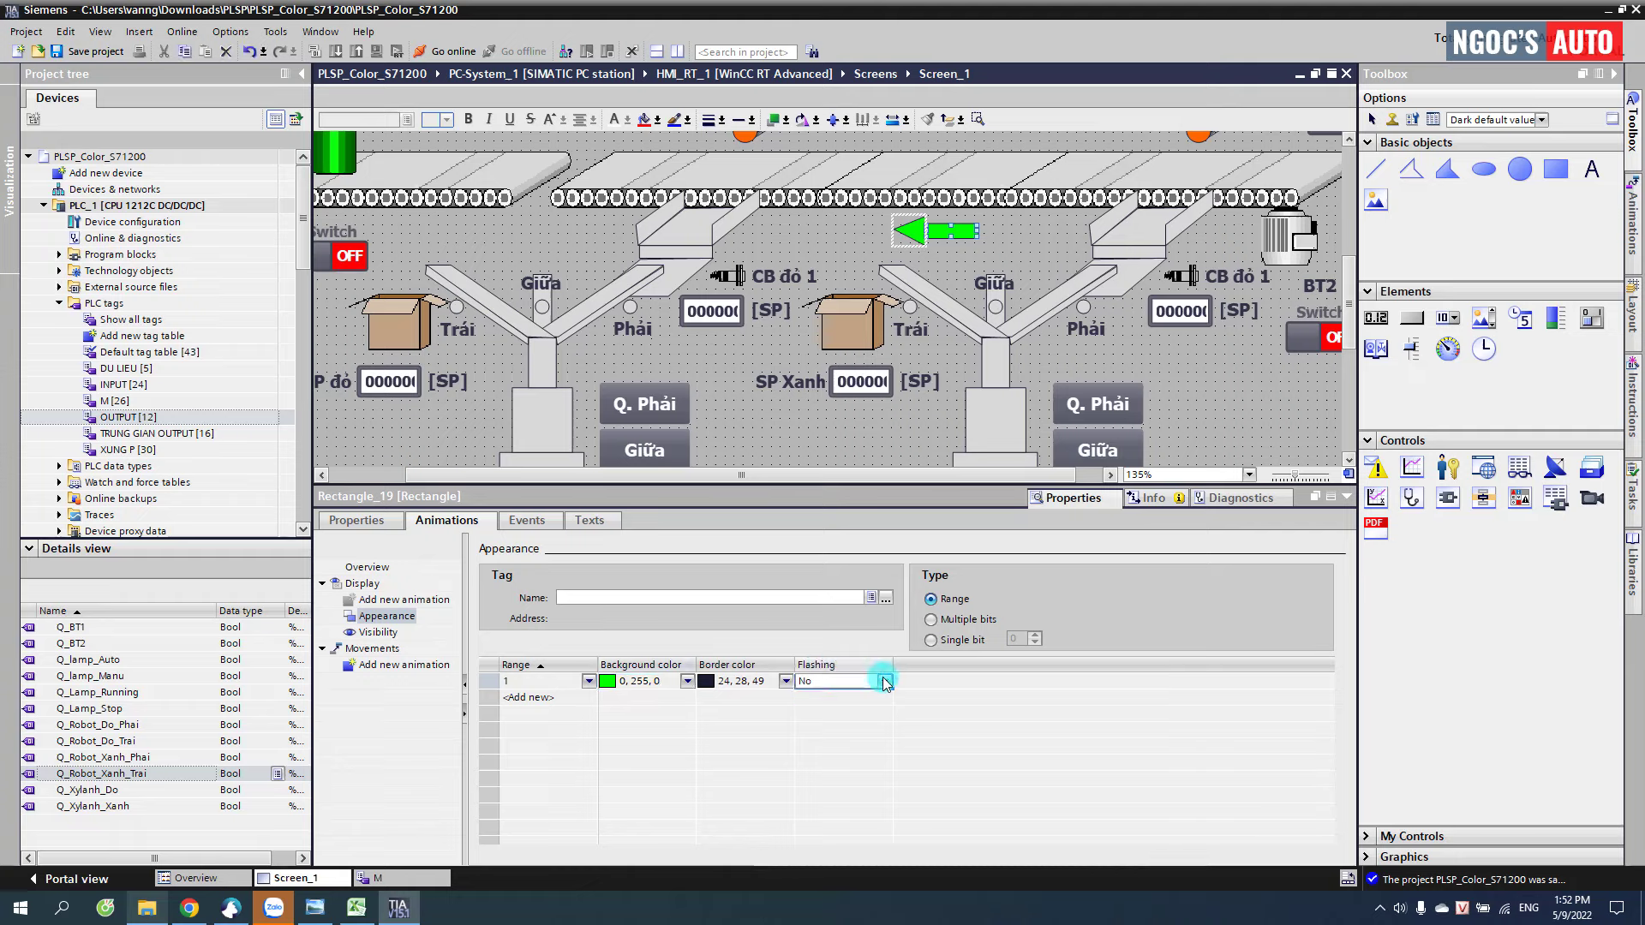
left_click(885, 681)
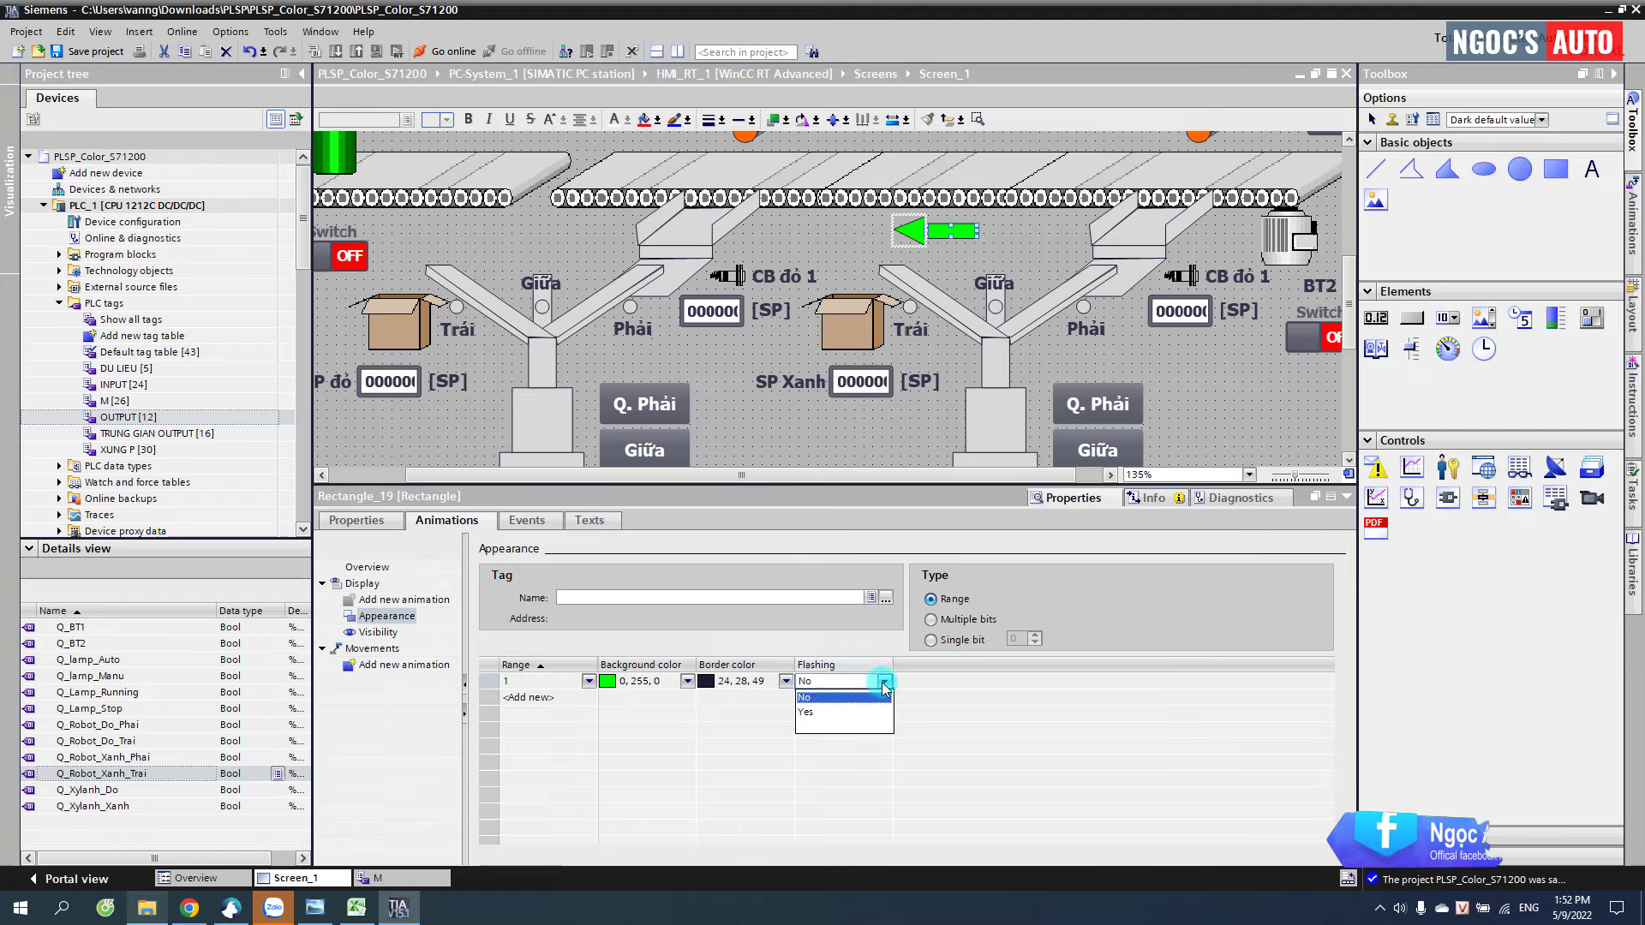
left_click(819, 714)
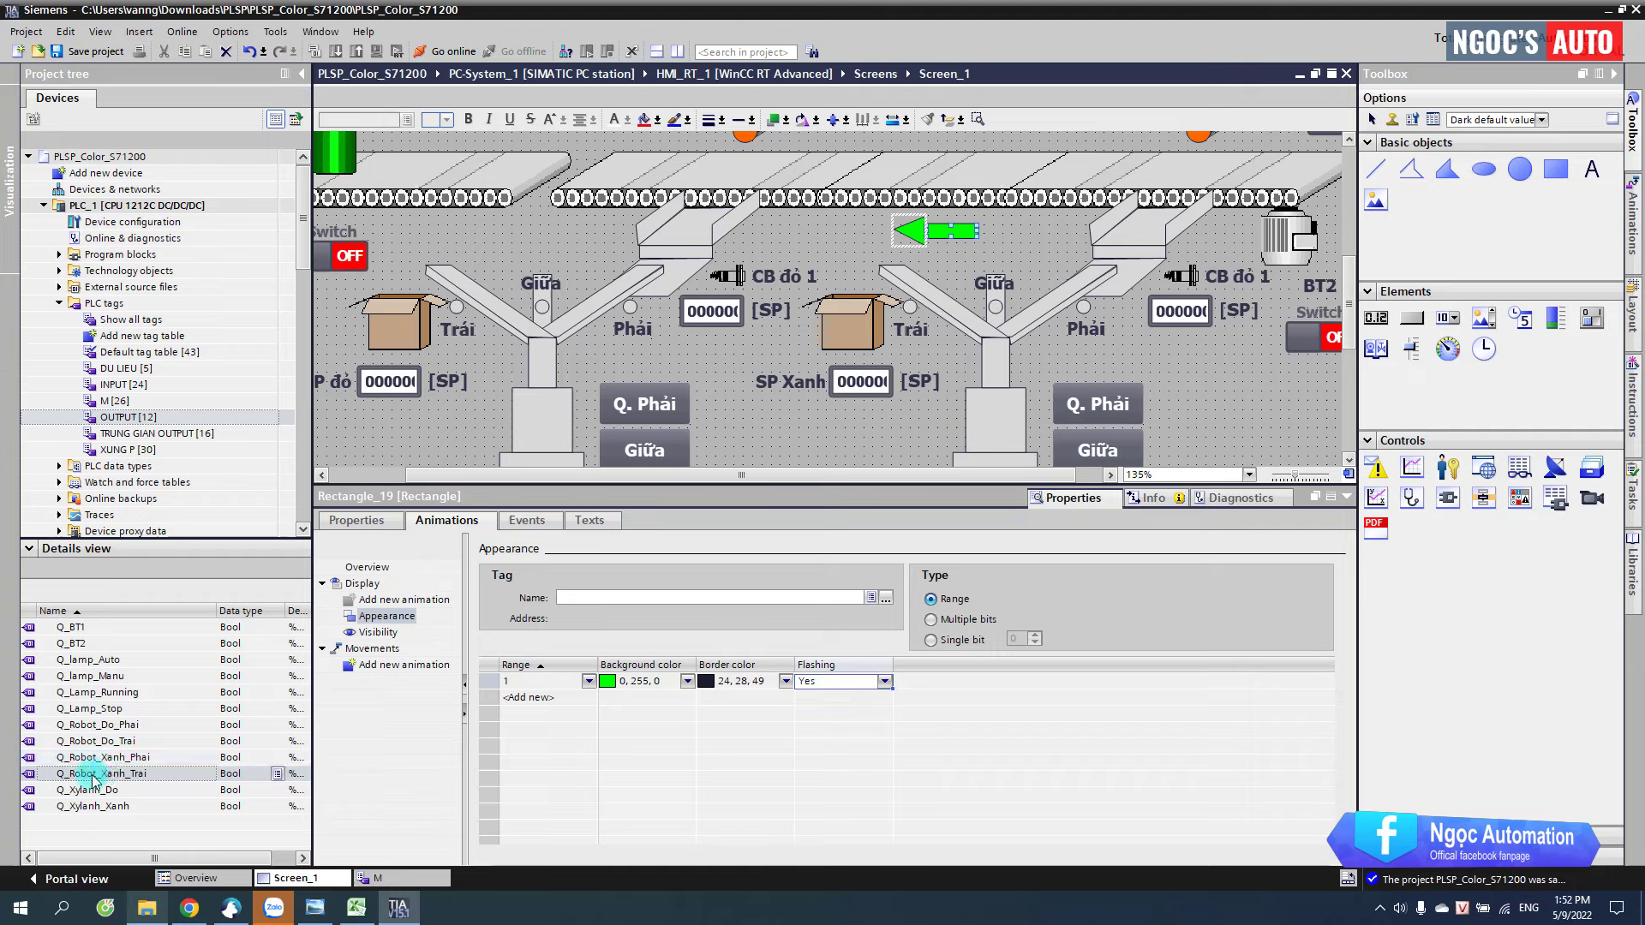
left_click_drag(95, 780, 576, 602)
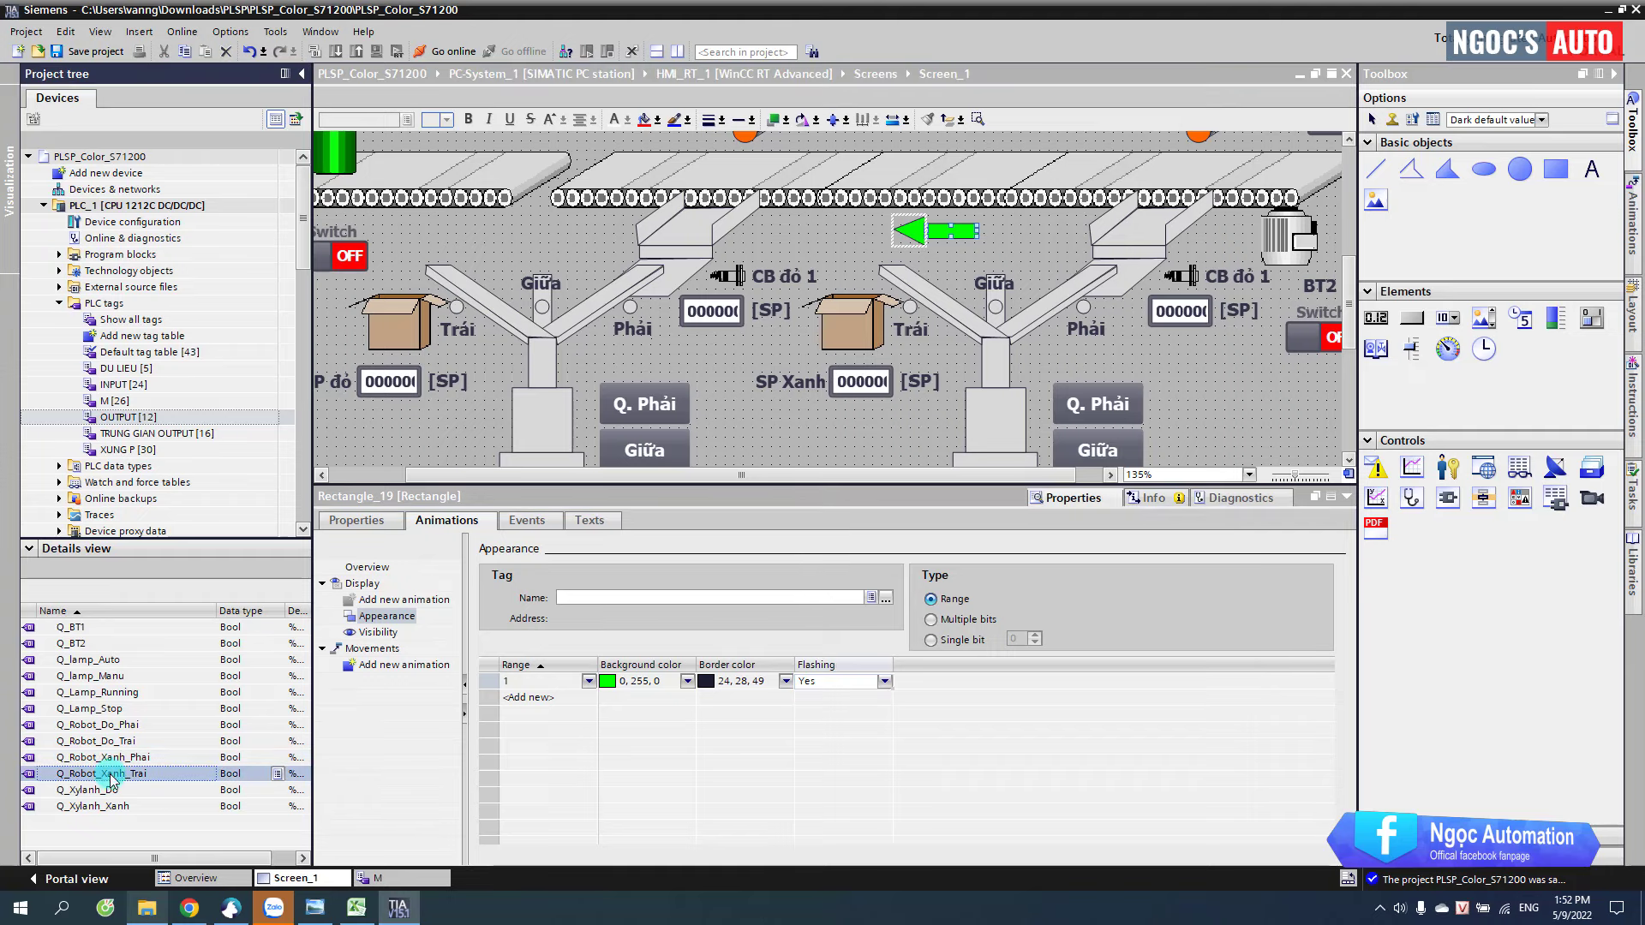
left_click_drag(98, 774, 600, 608)
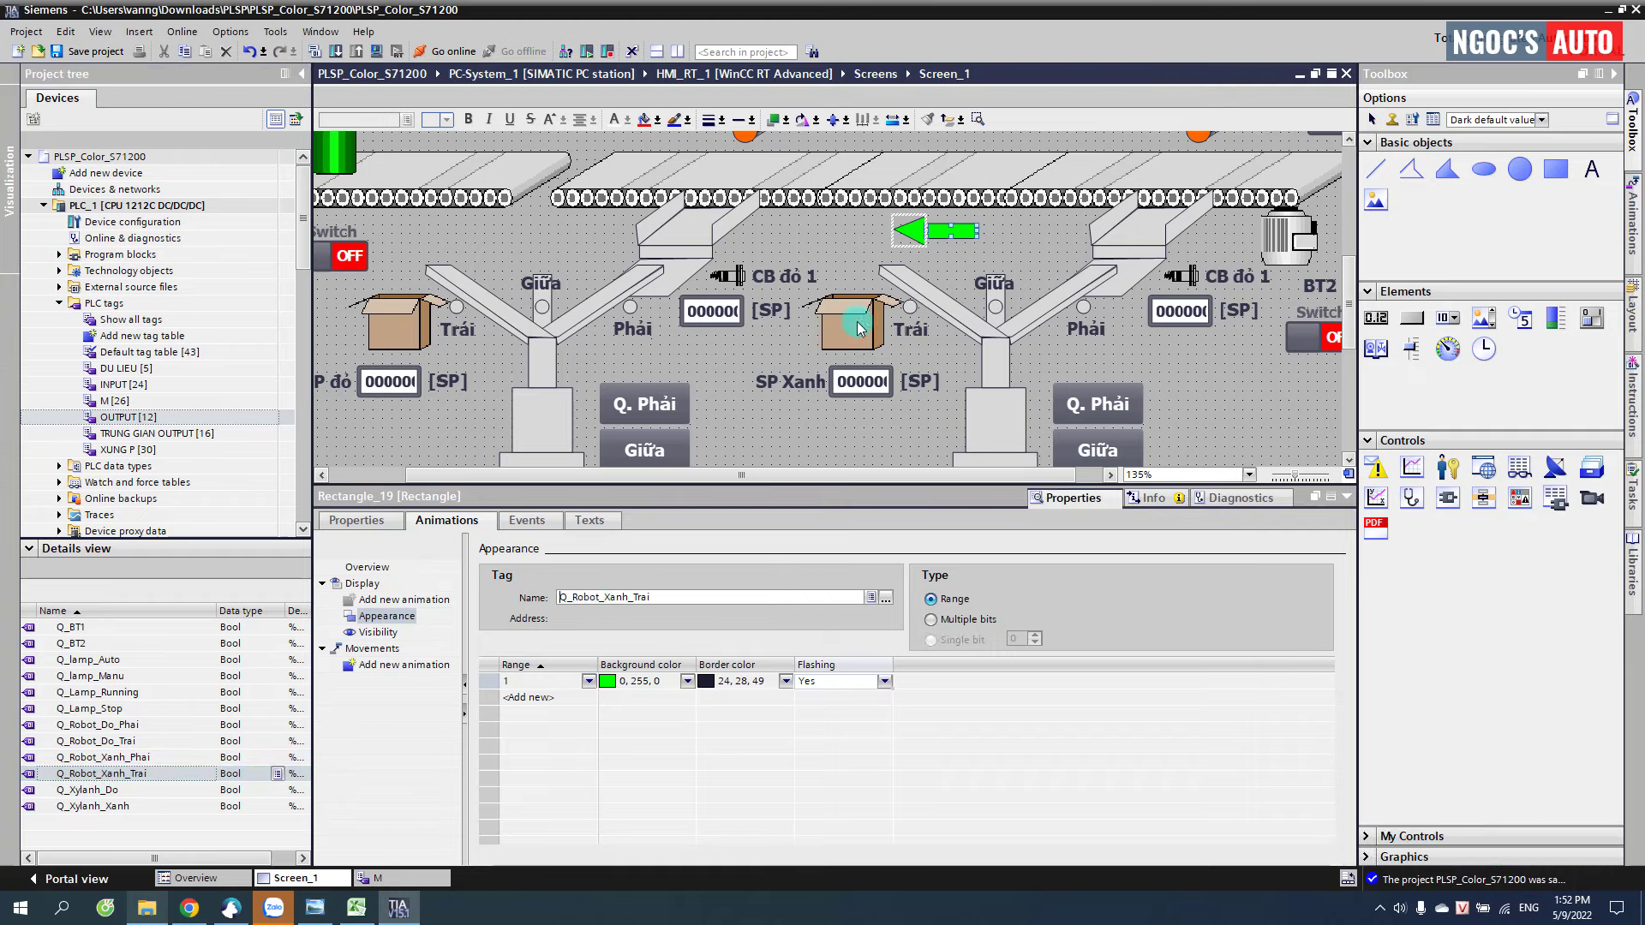
- Shift the whole green arrow slightly left, toward the Trái side of the second robot
left_click(948, 241)
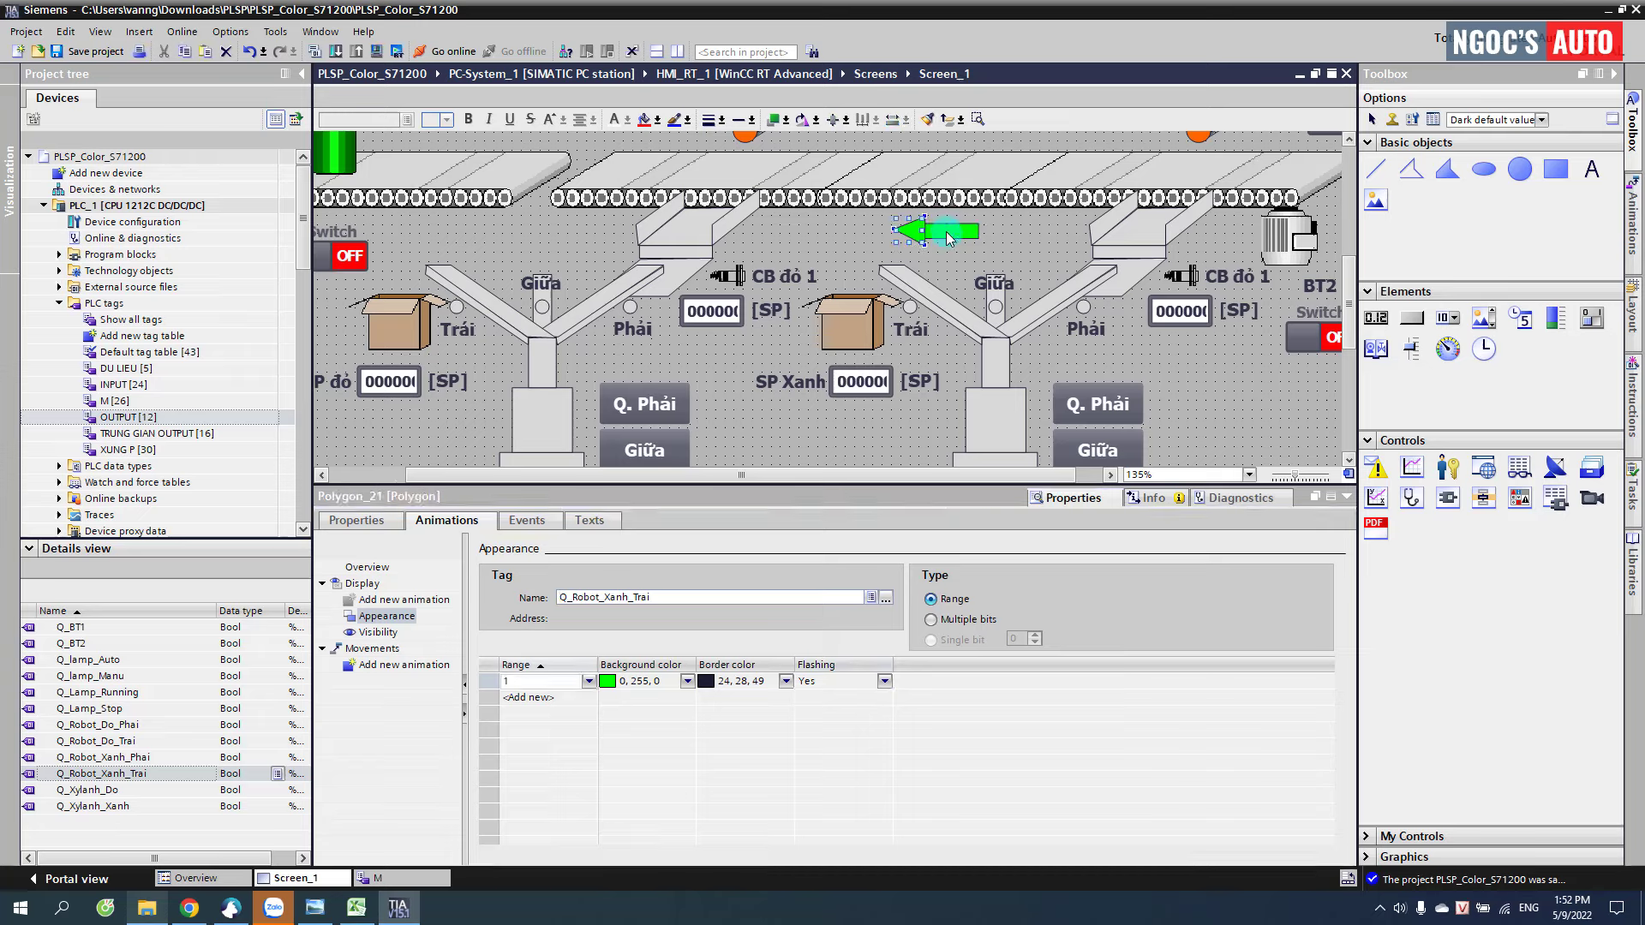
left_click(948, 239)
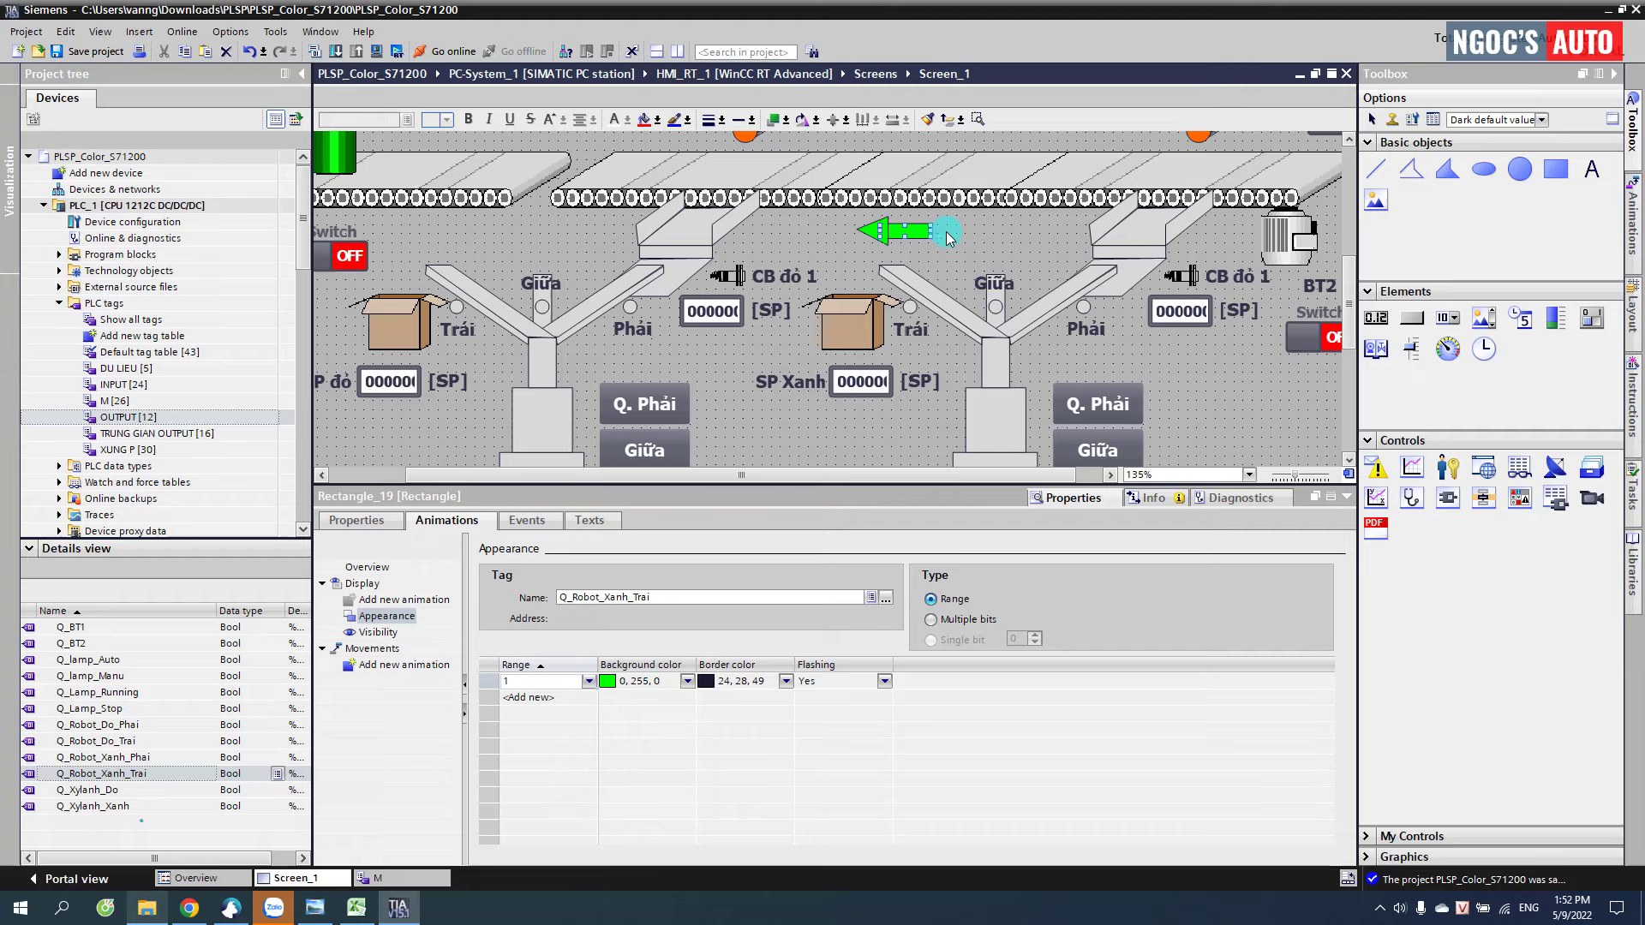
- Duplicate the green left-pointing arrow above the second robot and move the copy over to the robot's Phải side
left_click(874, 232)
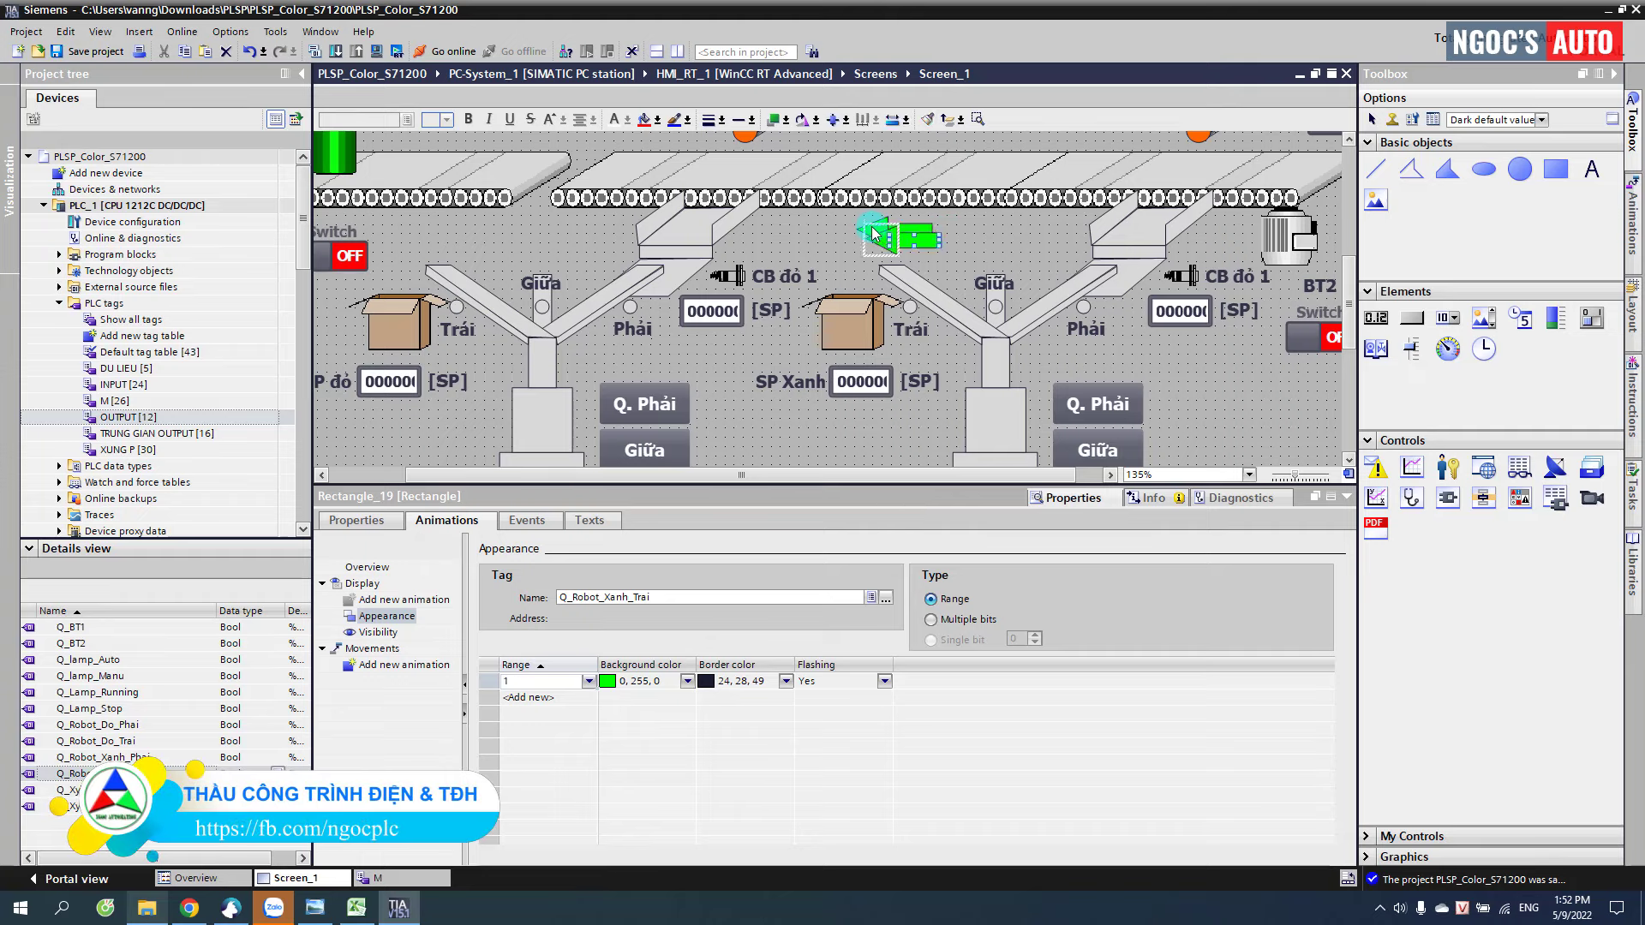
key("Up")
key("Right")
key("Right")
key("Right")
key("Right")
key("Right")
key("Right")
key("Right")
key("Right")
key("Right")
key("Right")
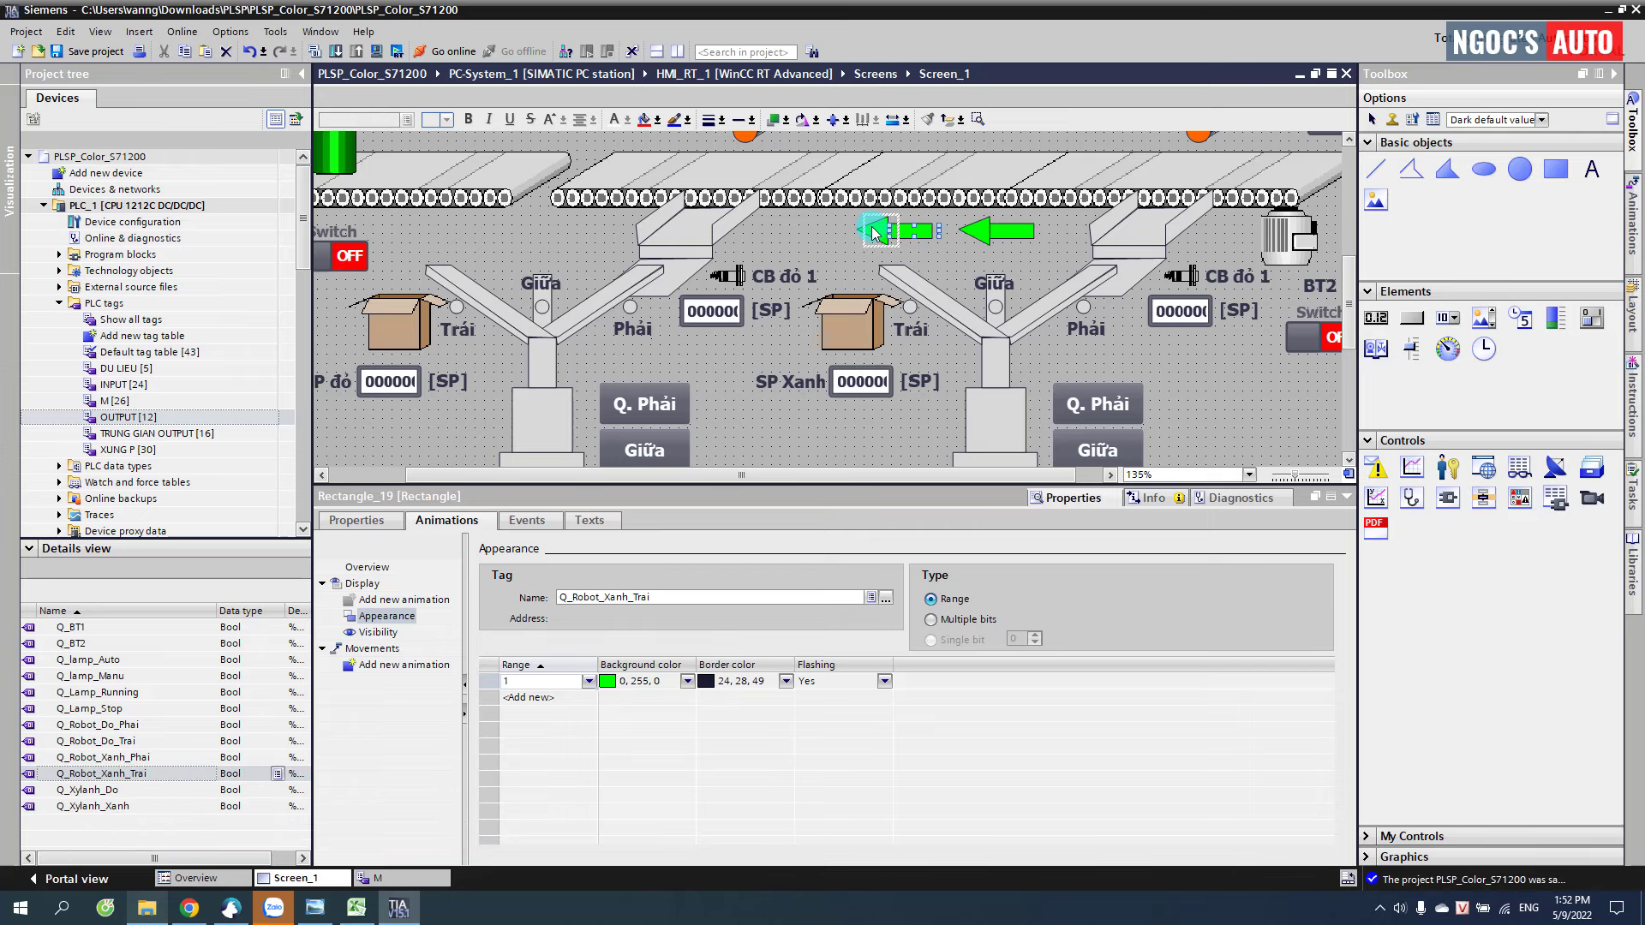
key("Right")
key("Right")
key("Right")
key("Right")
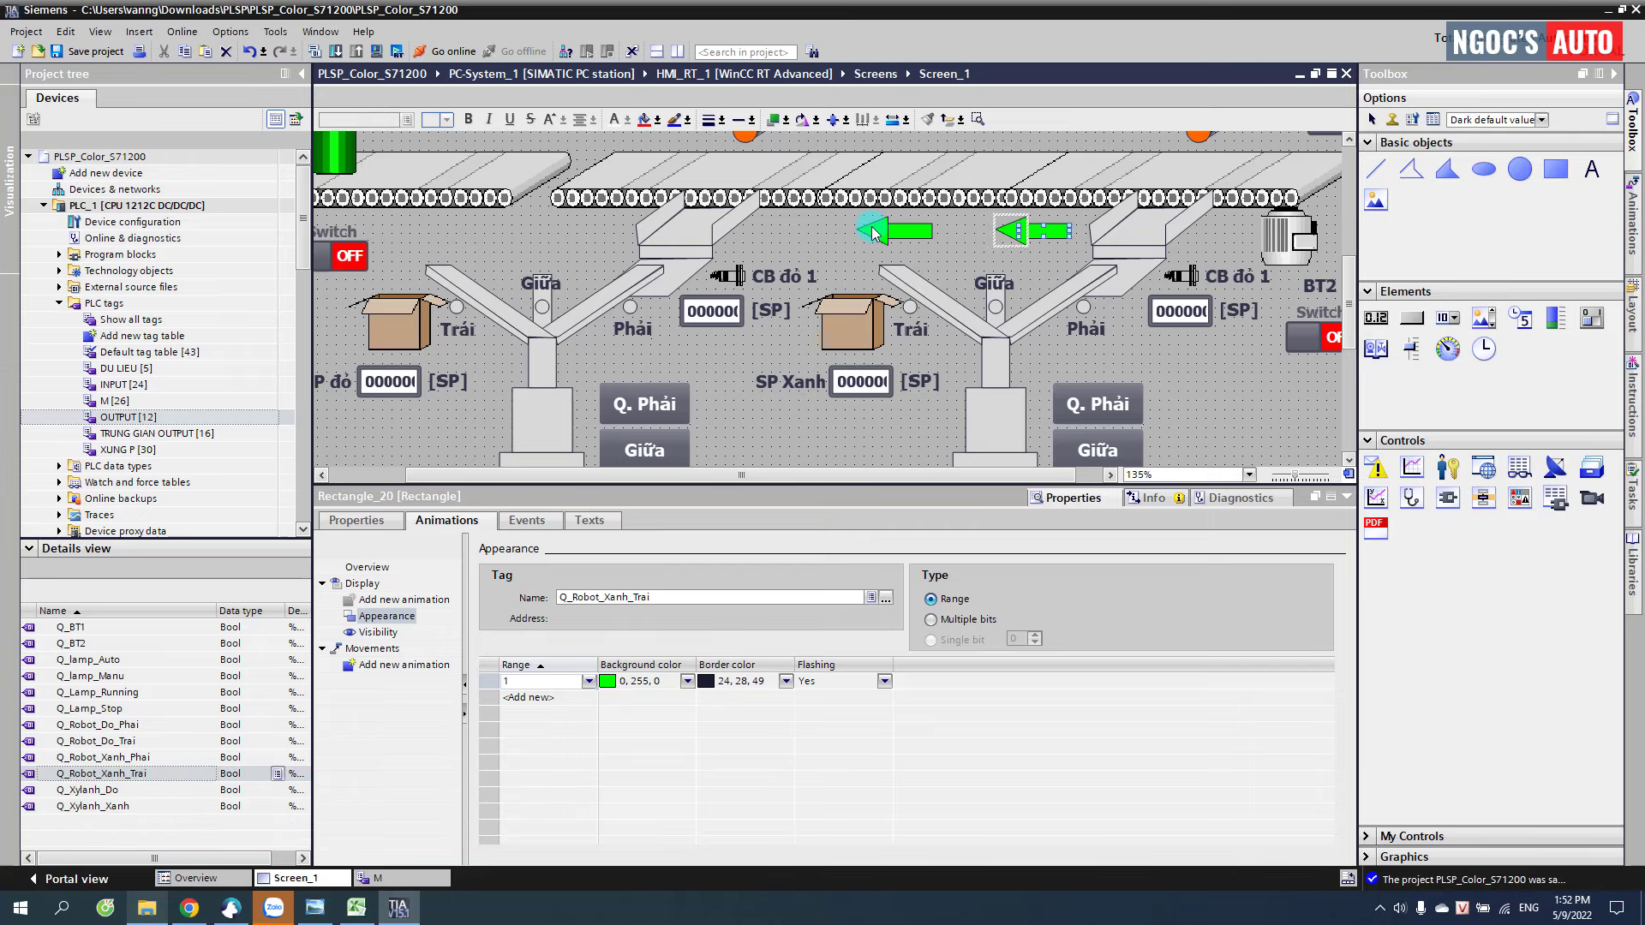
- Flip the copied arrowhead to point right, join it to the shaft's other end, and nudge the whole arrow slightly left
left_click(979, 245)
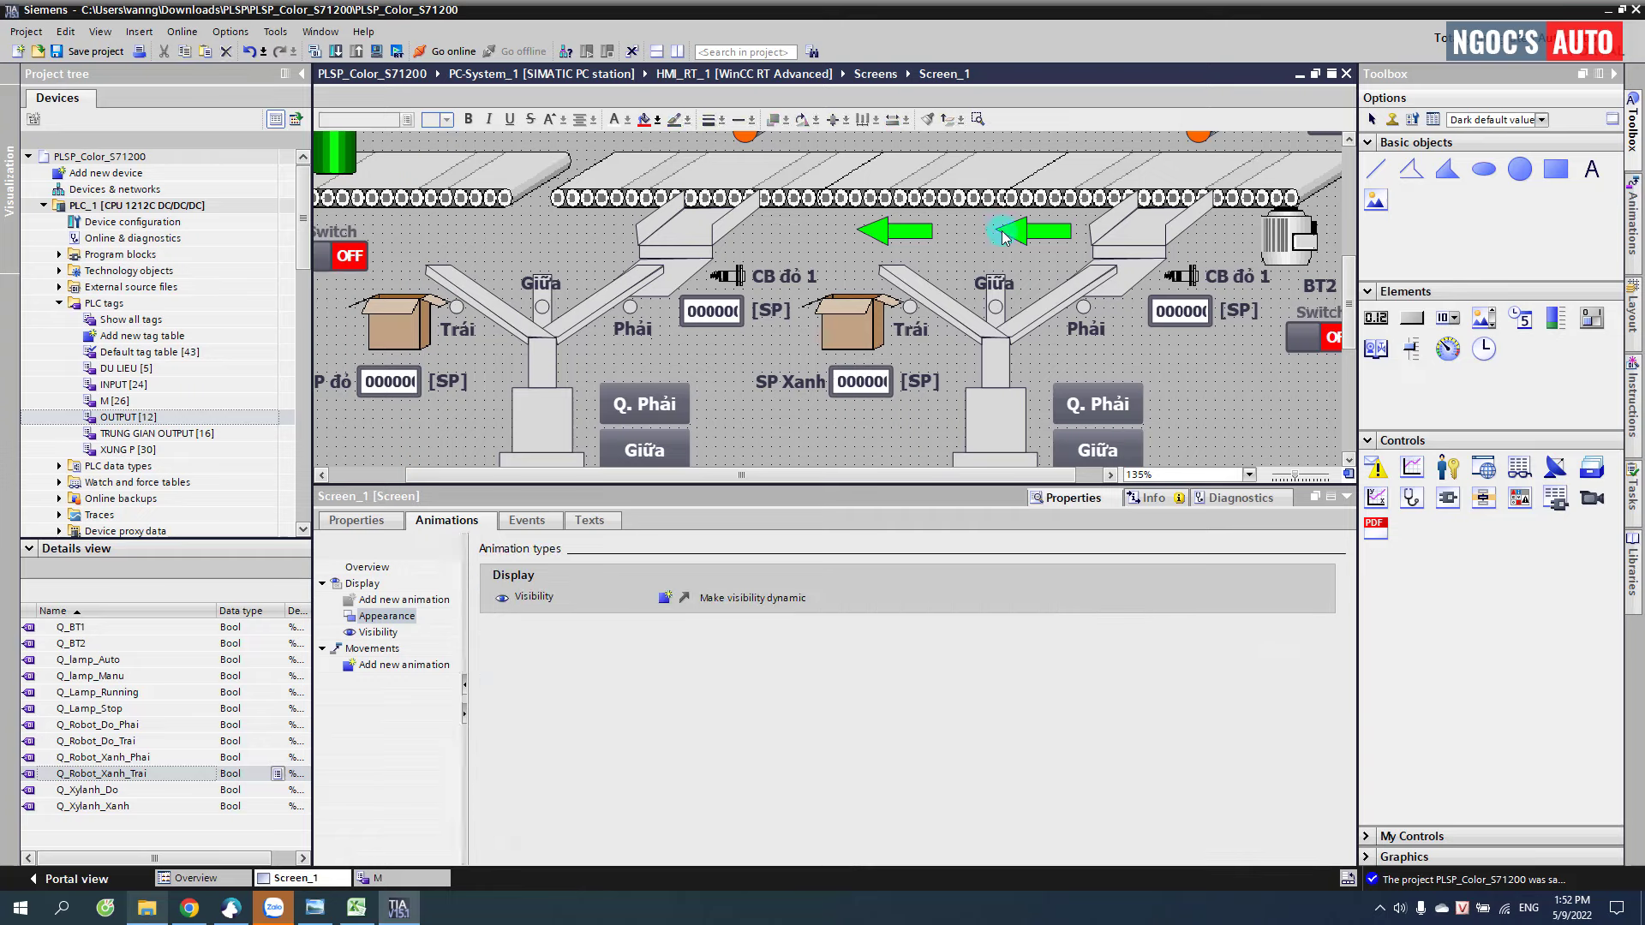
left_click(1004, 232)
left_click_drag(997, 232, 1059, 238)
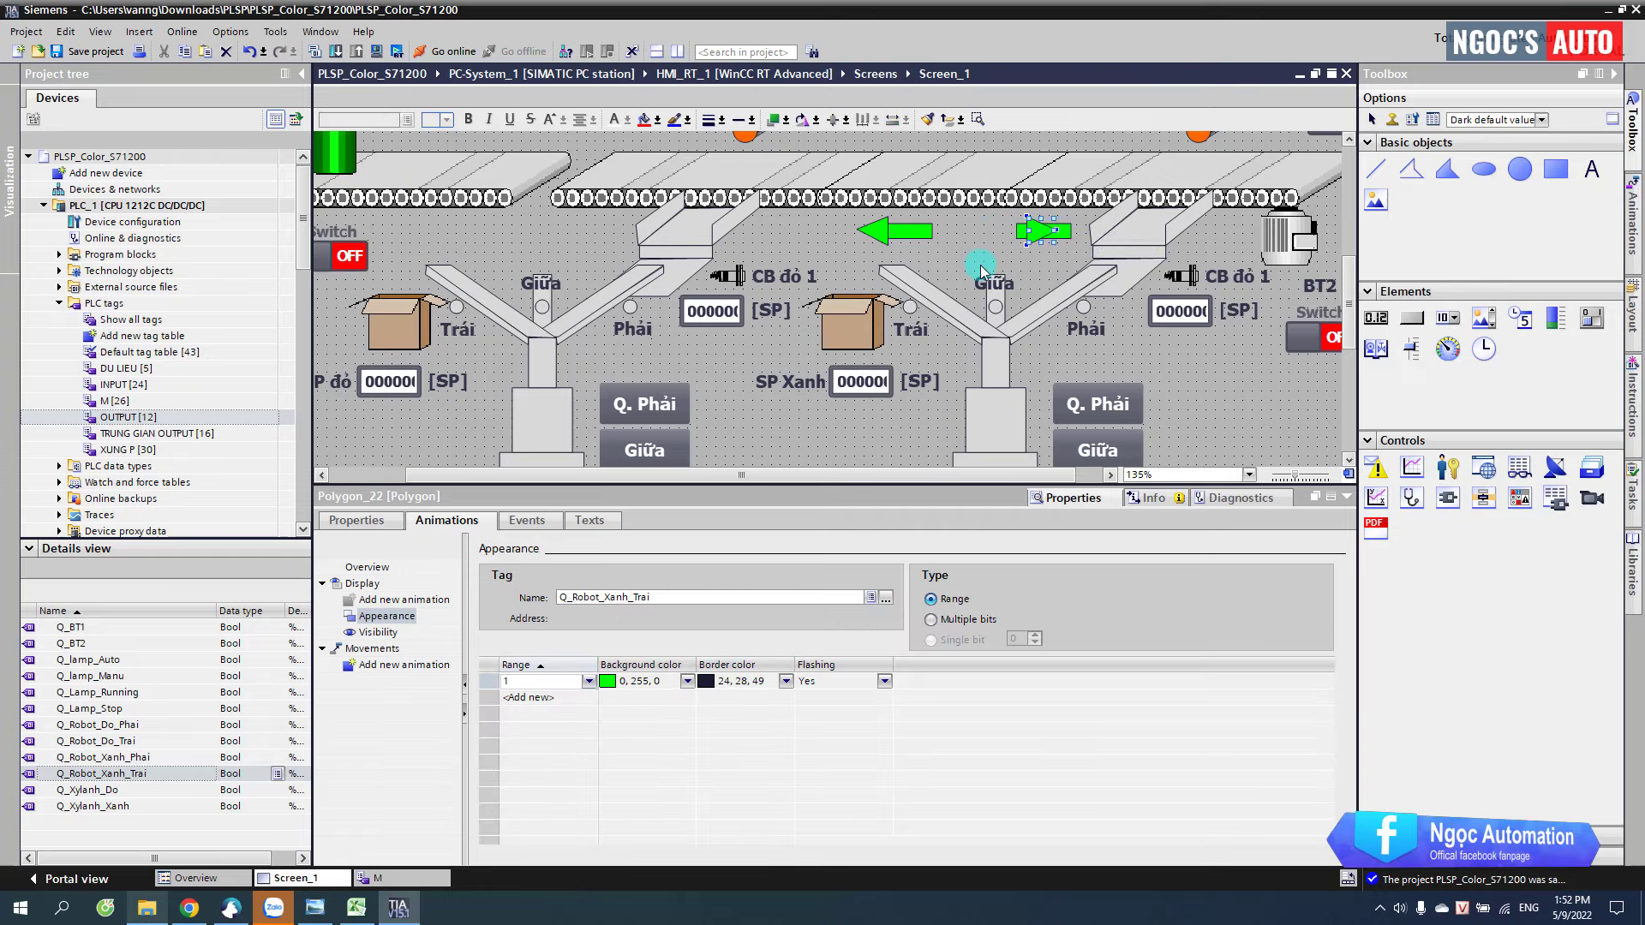
key("Right")
key("Right")
key("Right")
key("Right")
key("Right")
key("Right")
key("Right")
key("Right")
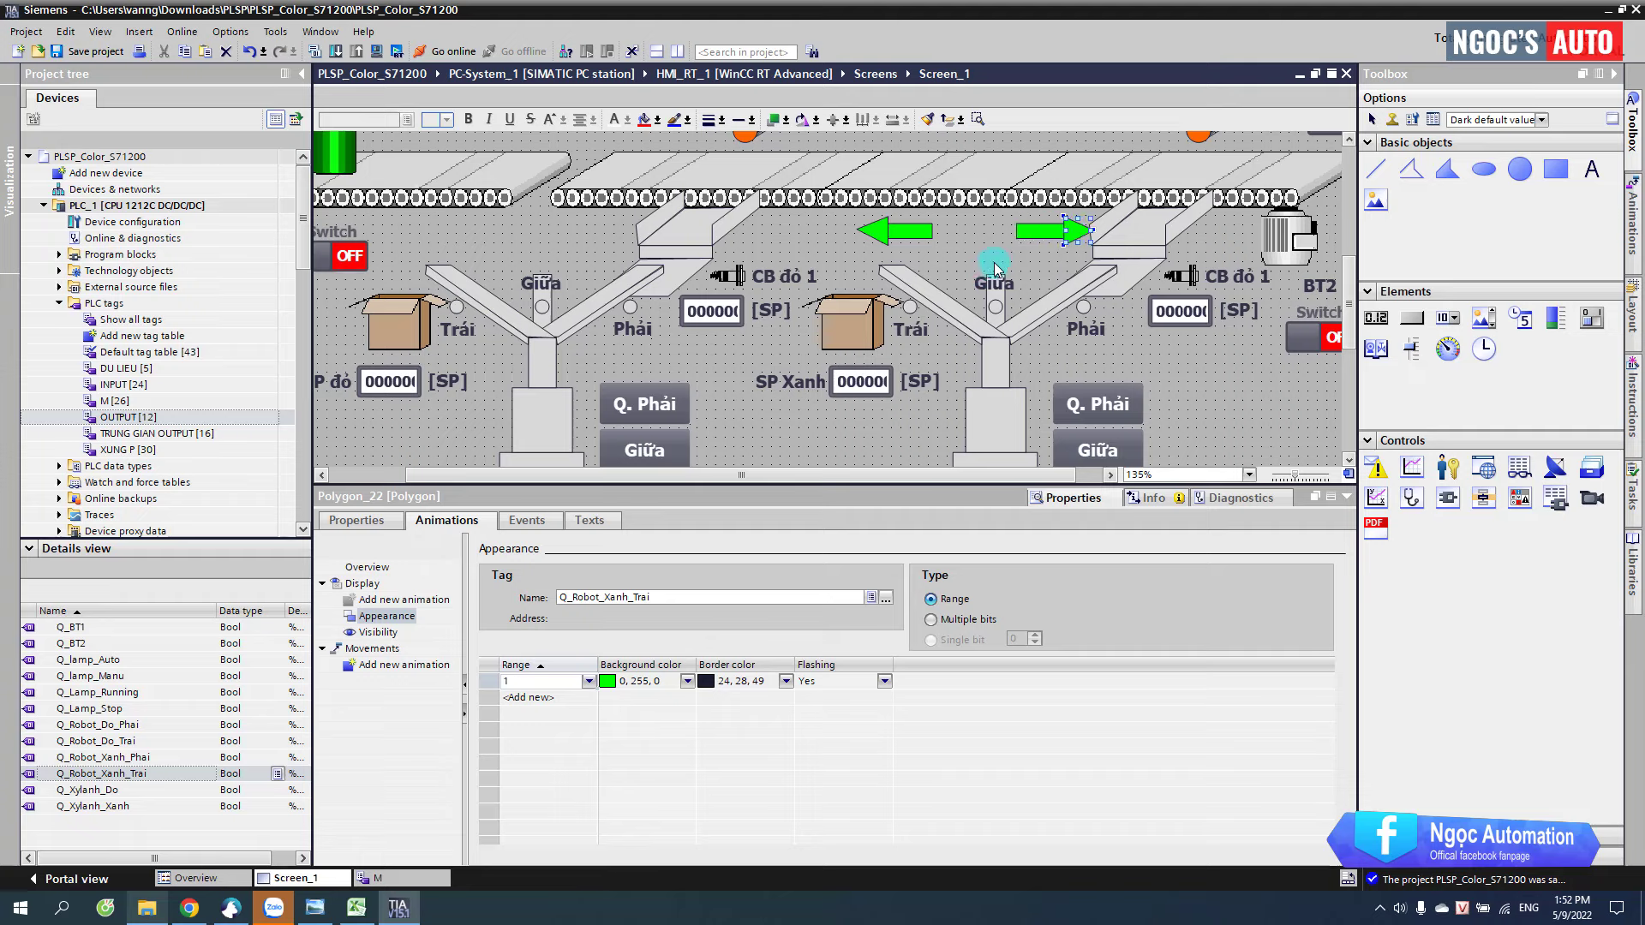
left_click(1040, 232, "shift")
key("Left")
key("Left")
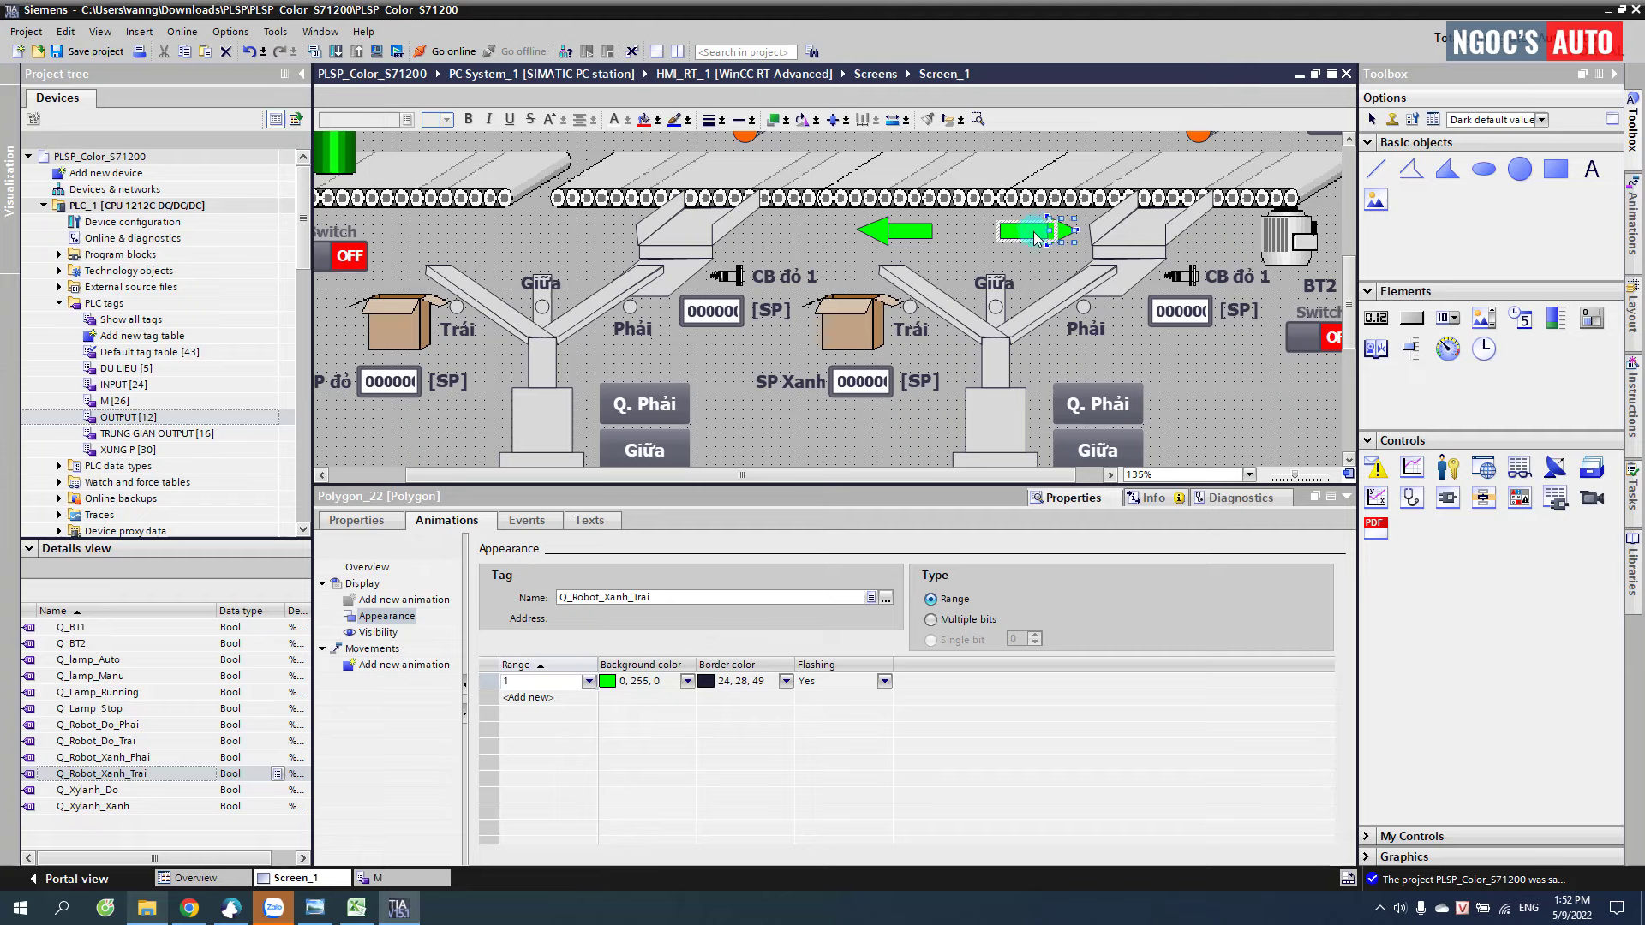
- Assign the Q_Robot_Xanh_Phai tag to the Appearance and Visibility animations of the second robot's right-pointing arrow
left_click(103, 757)
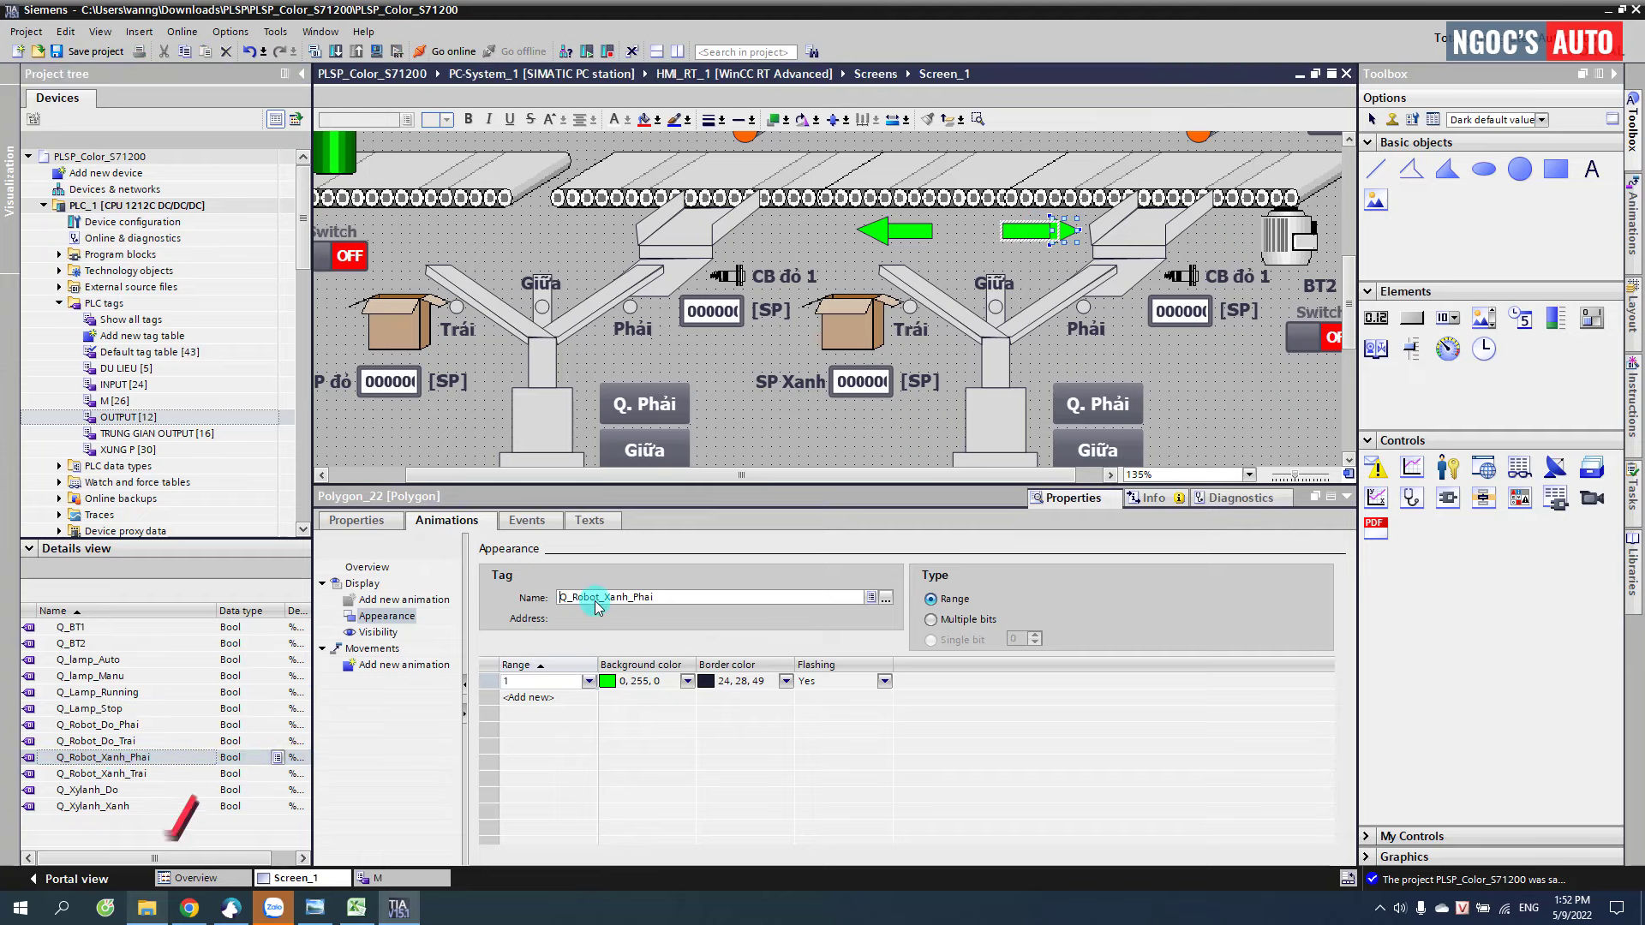
left_click(378, 631)
left_click_drag(116, 757, 578, 622)
left_click(492, 583)
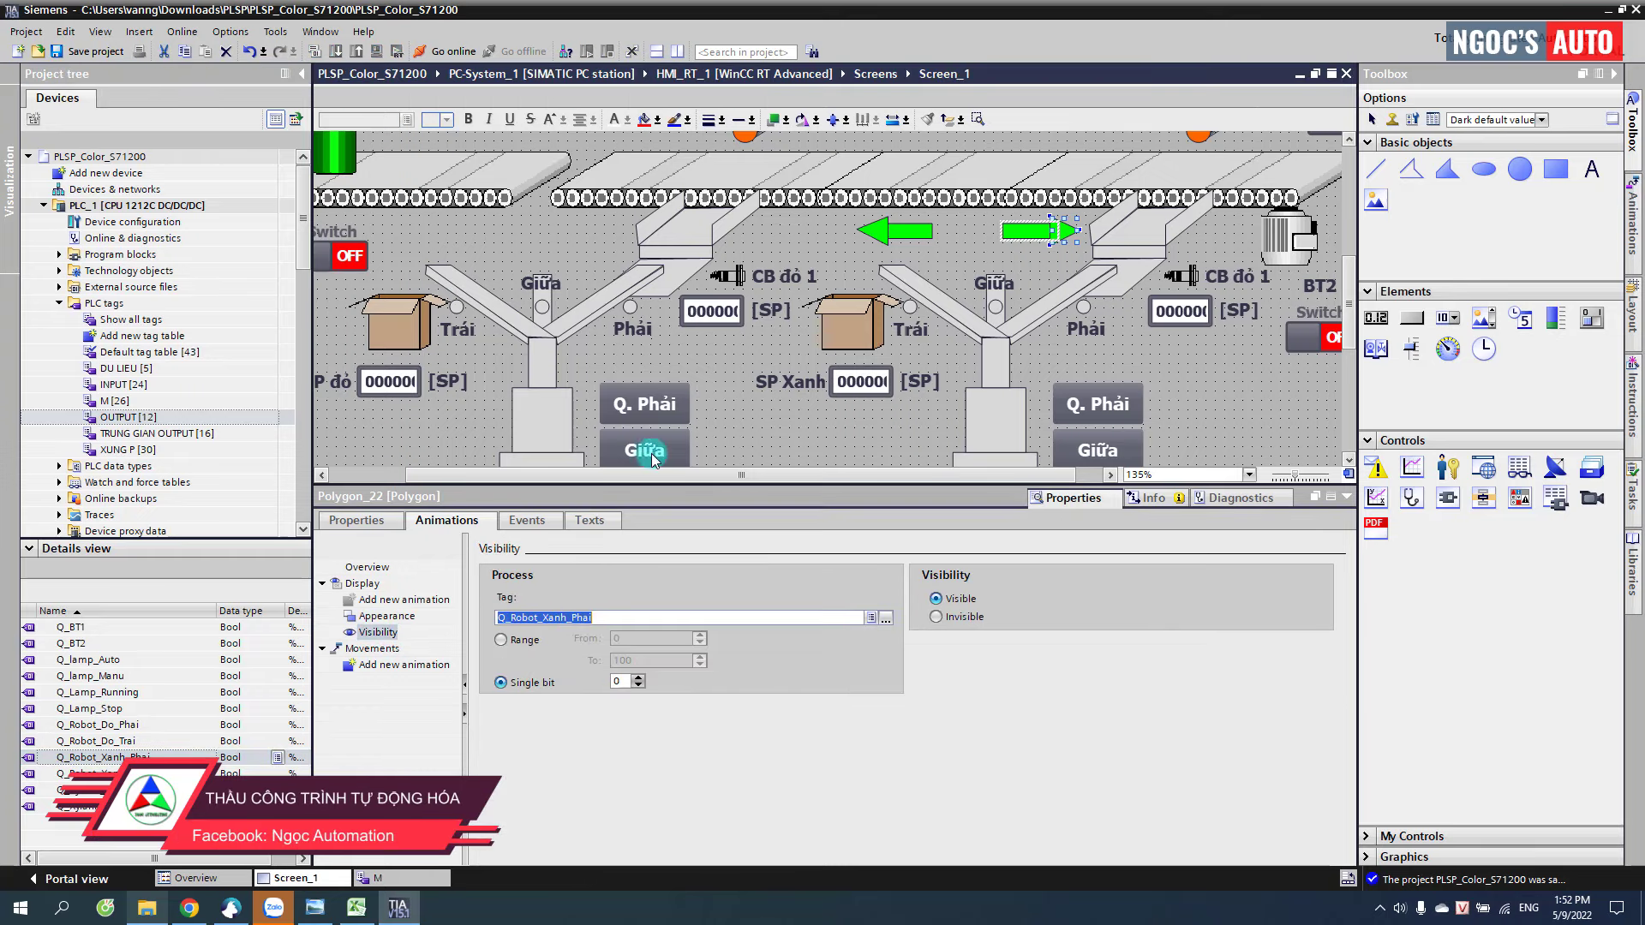
- Duplicate the second robot's pair of green arrows and move the copies left, above the first robot's Trái and Phải sides
left_click(872, 236, "ctrl")
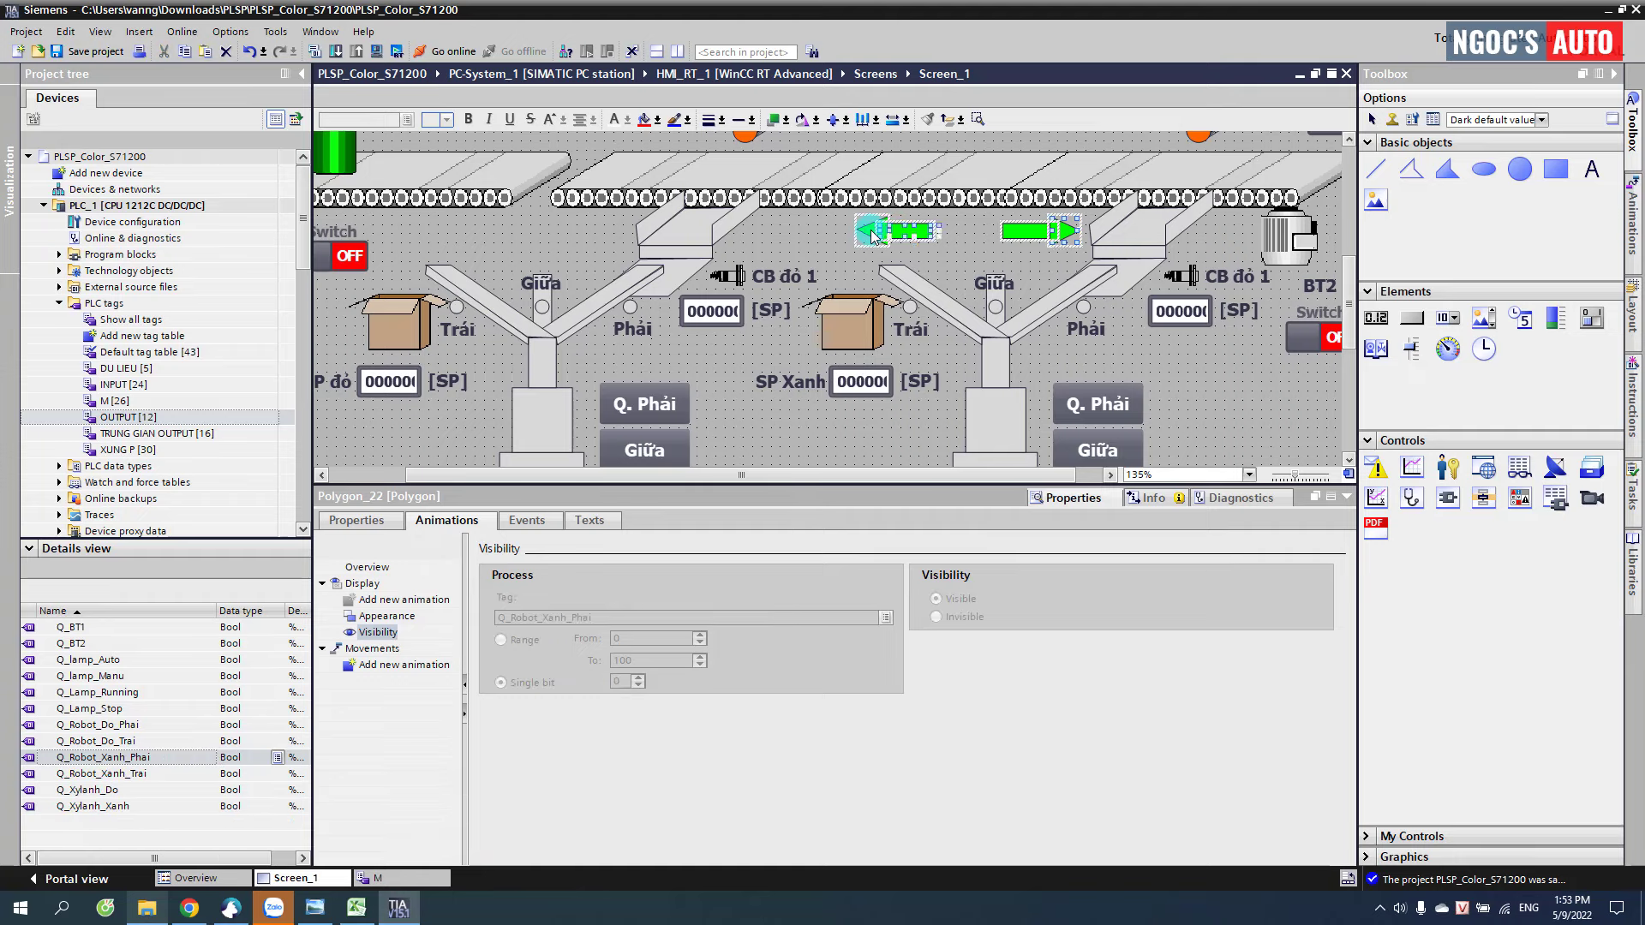
key("ctrl+v")
key("Left")
key("Up")
key("Up")
key("Up")
key("Up")
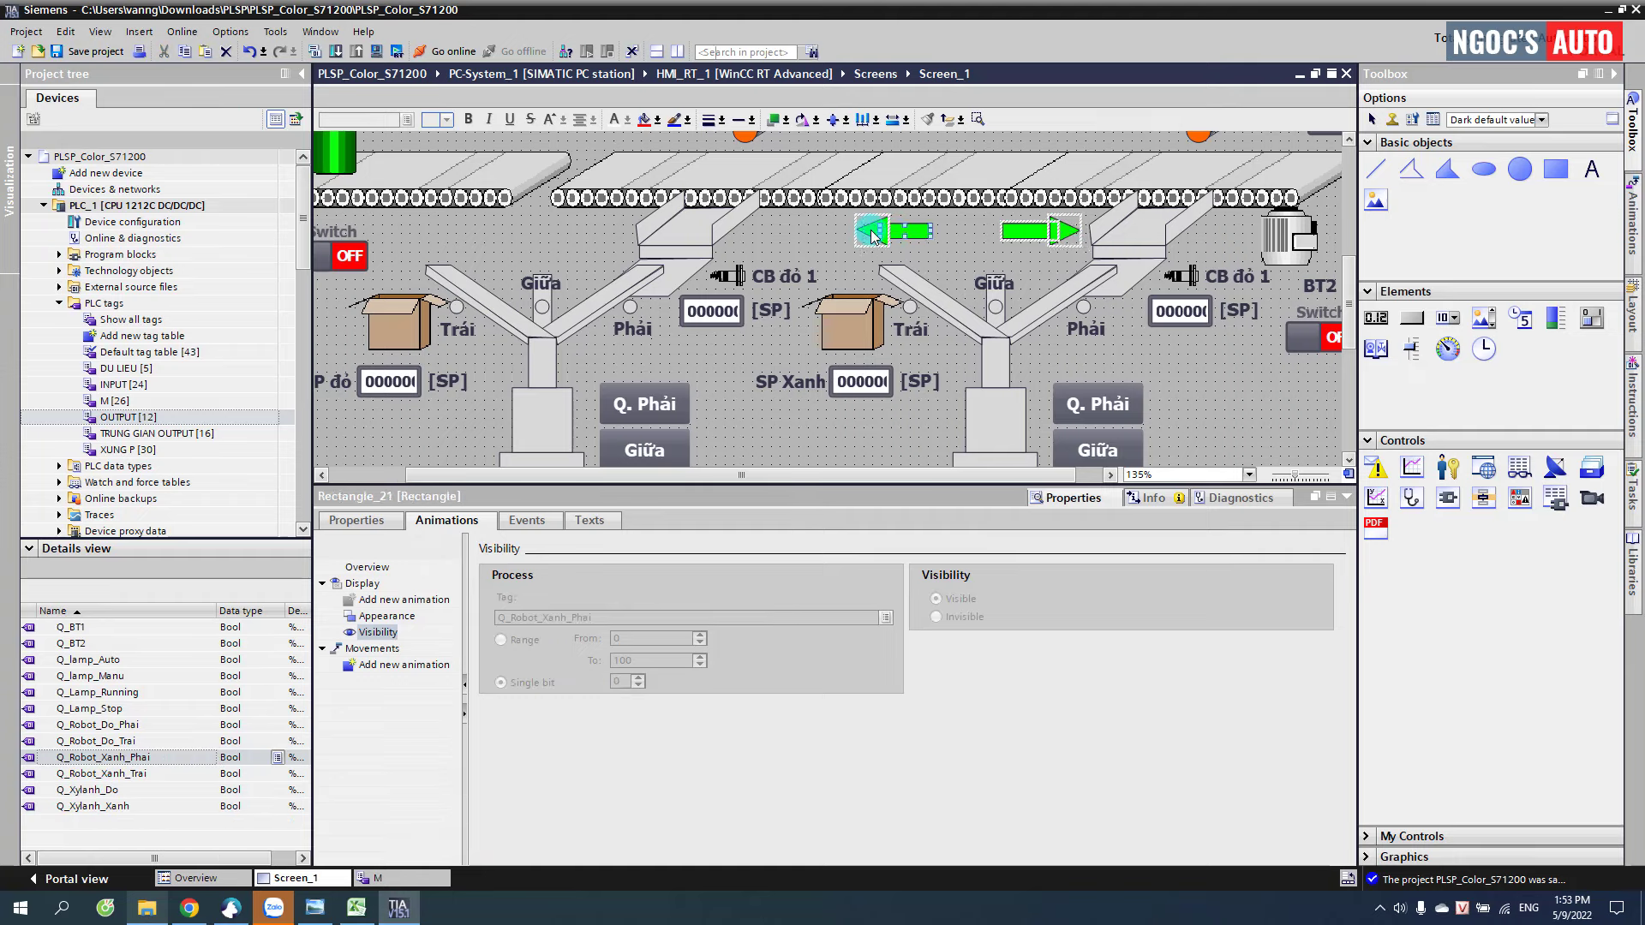
key("Left")
key("Left")
key("Left")
key("Left")
key("Left")
key("Left")
key("Left")
key("Left")
key("Left")
key("Left")
key("Left")
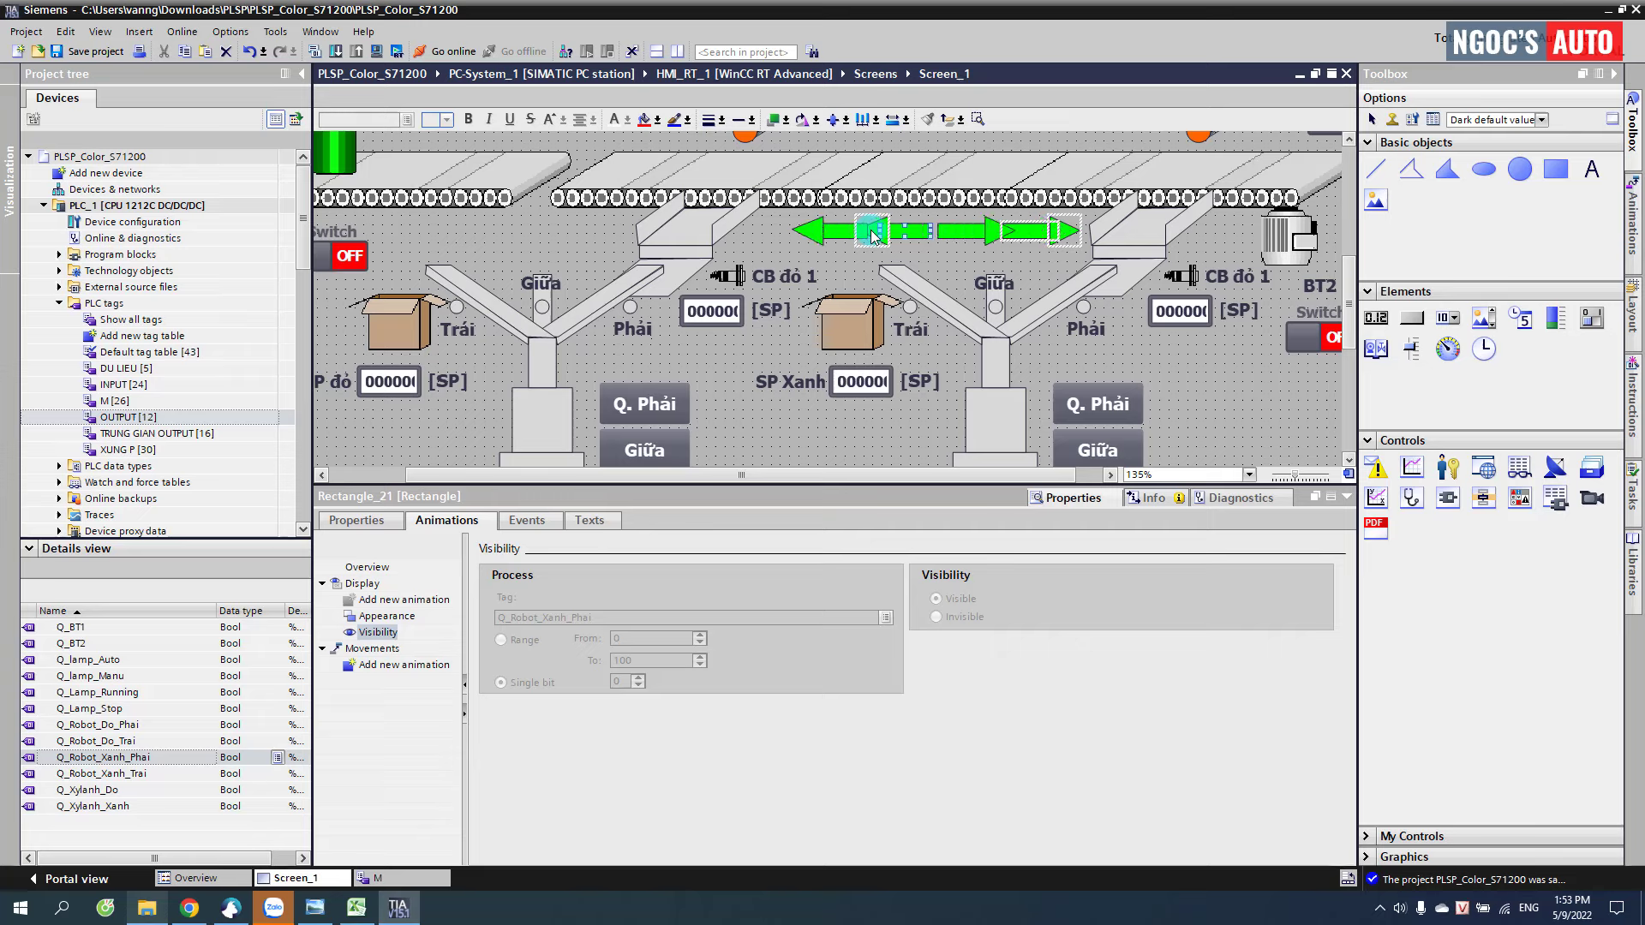
key("Left")
key("Left")
key("Left")
key("Left")
key("Left")
key("Left")
key("Left")
key("Left")
key("Left")
key("Left")
key("Left")
key("Left")
key("Left")
key("Left")
key("Left")
key("Left")
key("Left")
key("Left")
key("Left")
key("Left")
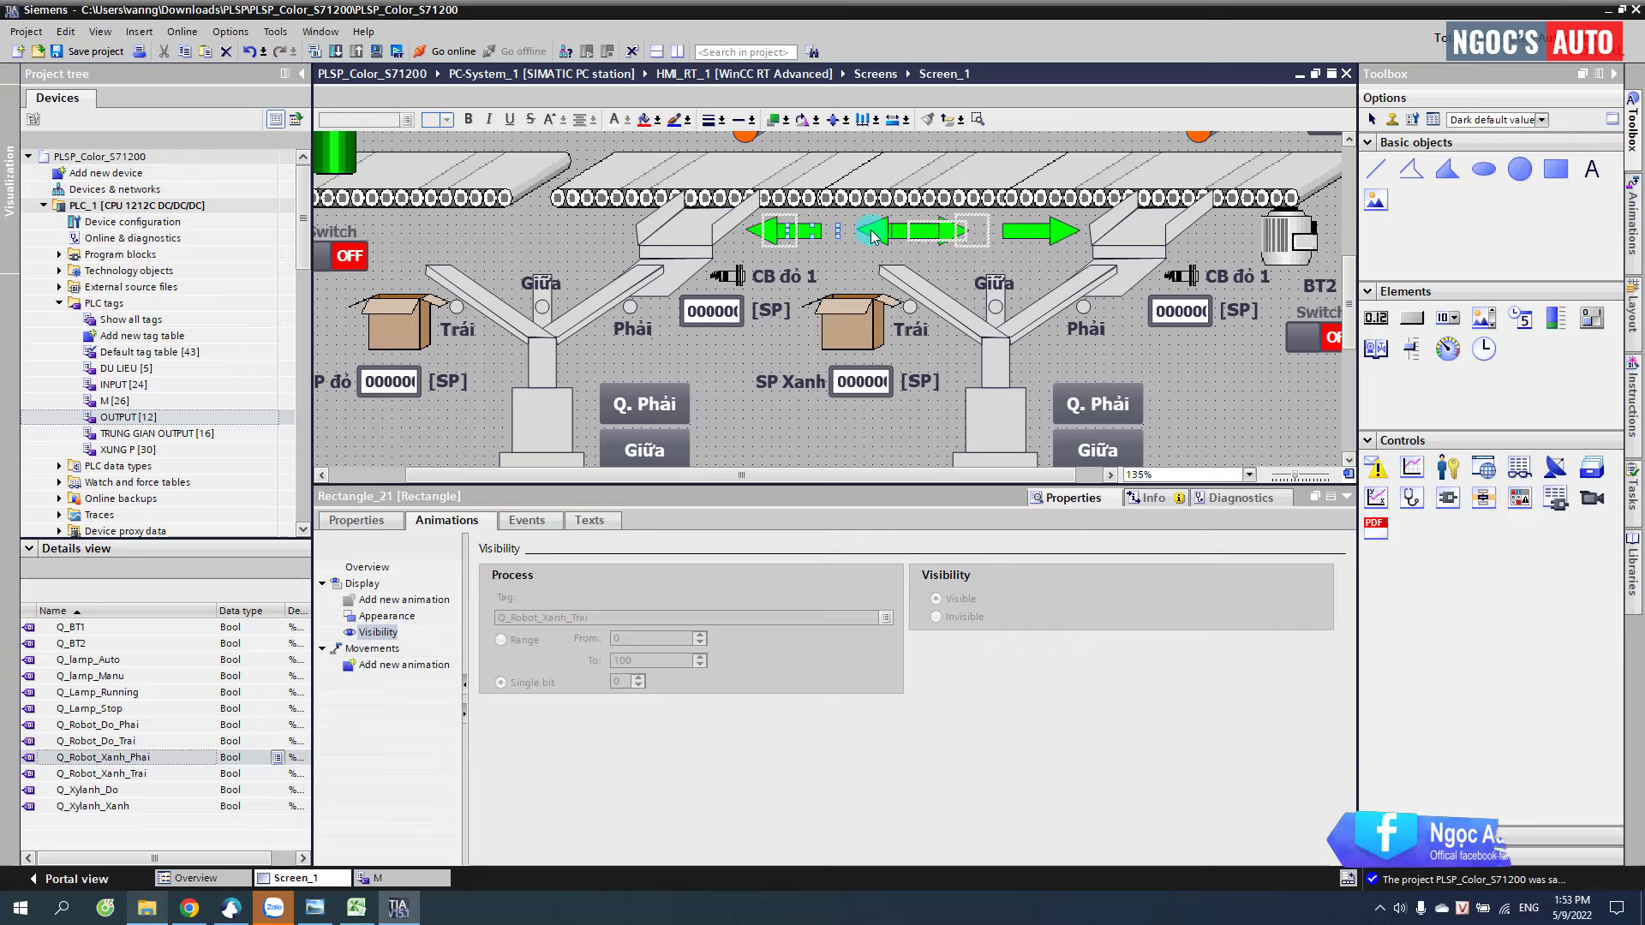
key("Left")
key("Left")
key("Left")
key("Left")
key("Left")
key("Left")
key("Left")
key("Left")
key("Left")
key("Left")
key("Left")
key("Left")
key("Left")
key("Left")
key("Left")
key("Left")
key("Left")
key("Left")
key("Left")
key("Left")
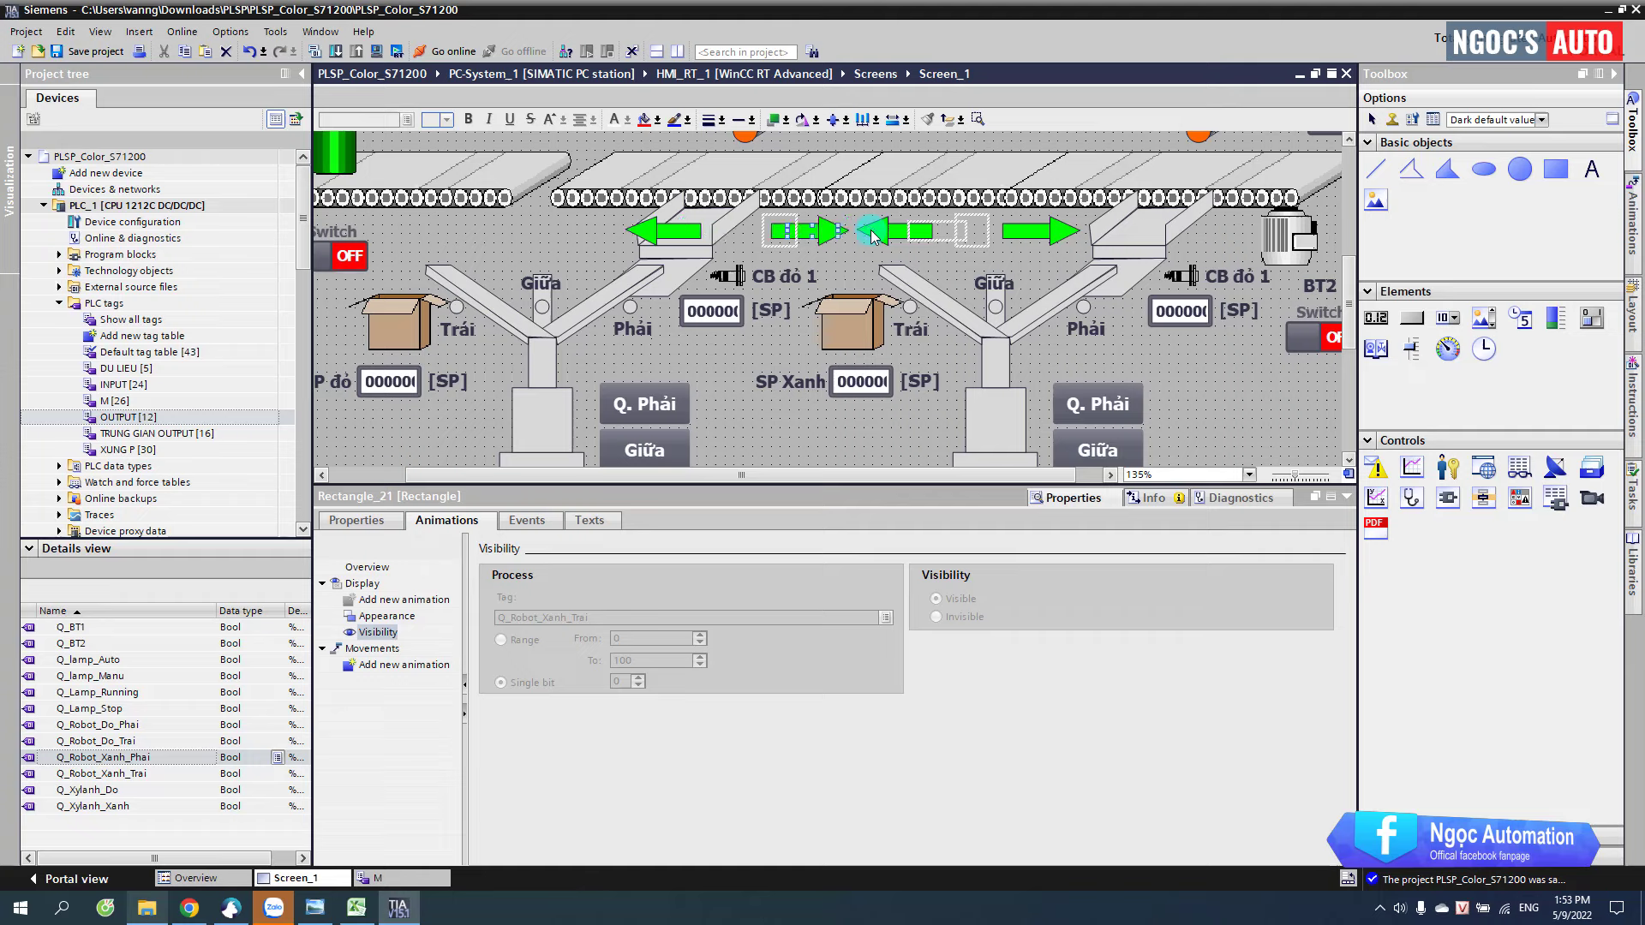
key("Left")
key("Left")
key("Left")
key("Left")
key("Left")
key("Left")
key("Left")
key("Left")
key("Left")
key("Left")
key("Left")
key("Left")
key("Left")
key("Left")
key("Left")
key("Left")
key("Left")
key("Left")
key("Left")
key("Left")
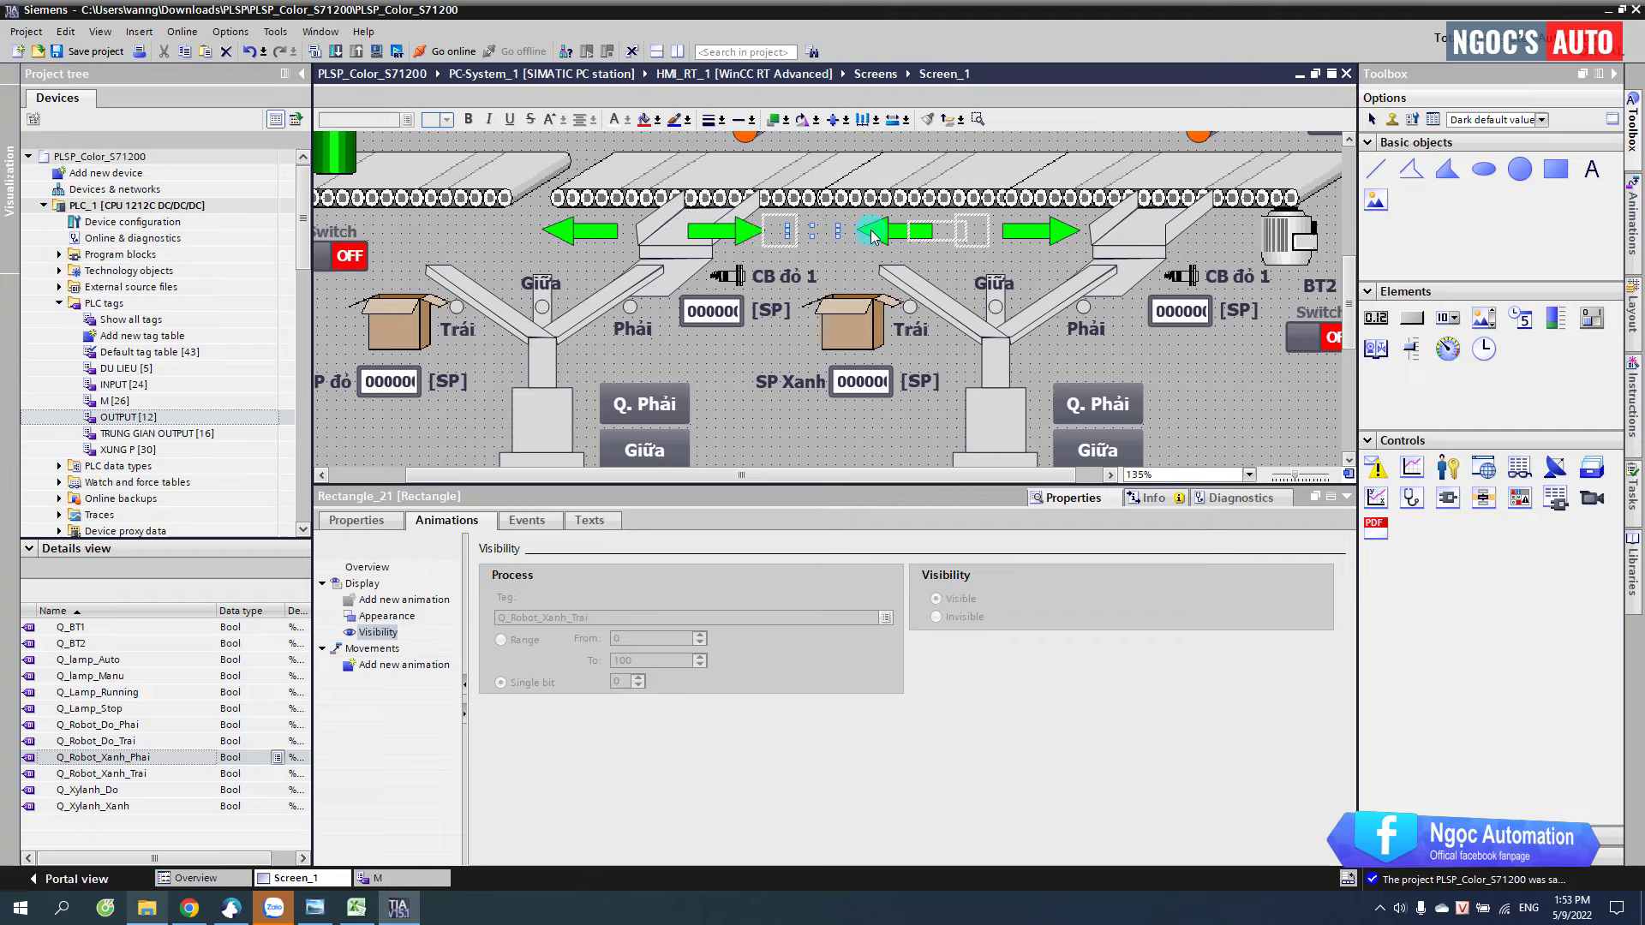
key("Left")
key("Left")
key("Left")
key("Left")
key("Left")
key("Left")
key("Left")
key("Left")
key("Left")
key("Left")
key("Left")
key("Left")
key("Left")
key("Left")
key("Left")
key("Left")
key("Left")
key("Left")
key("Left")
key("Left")
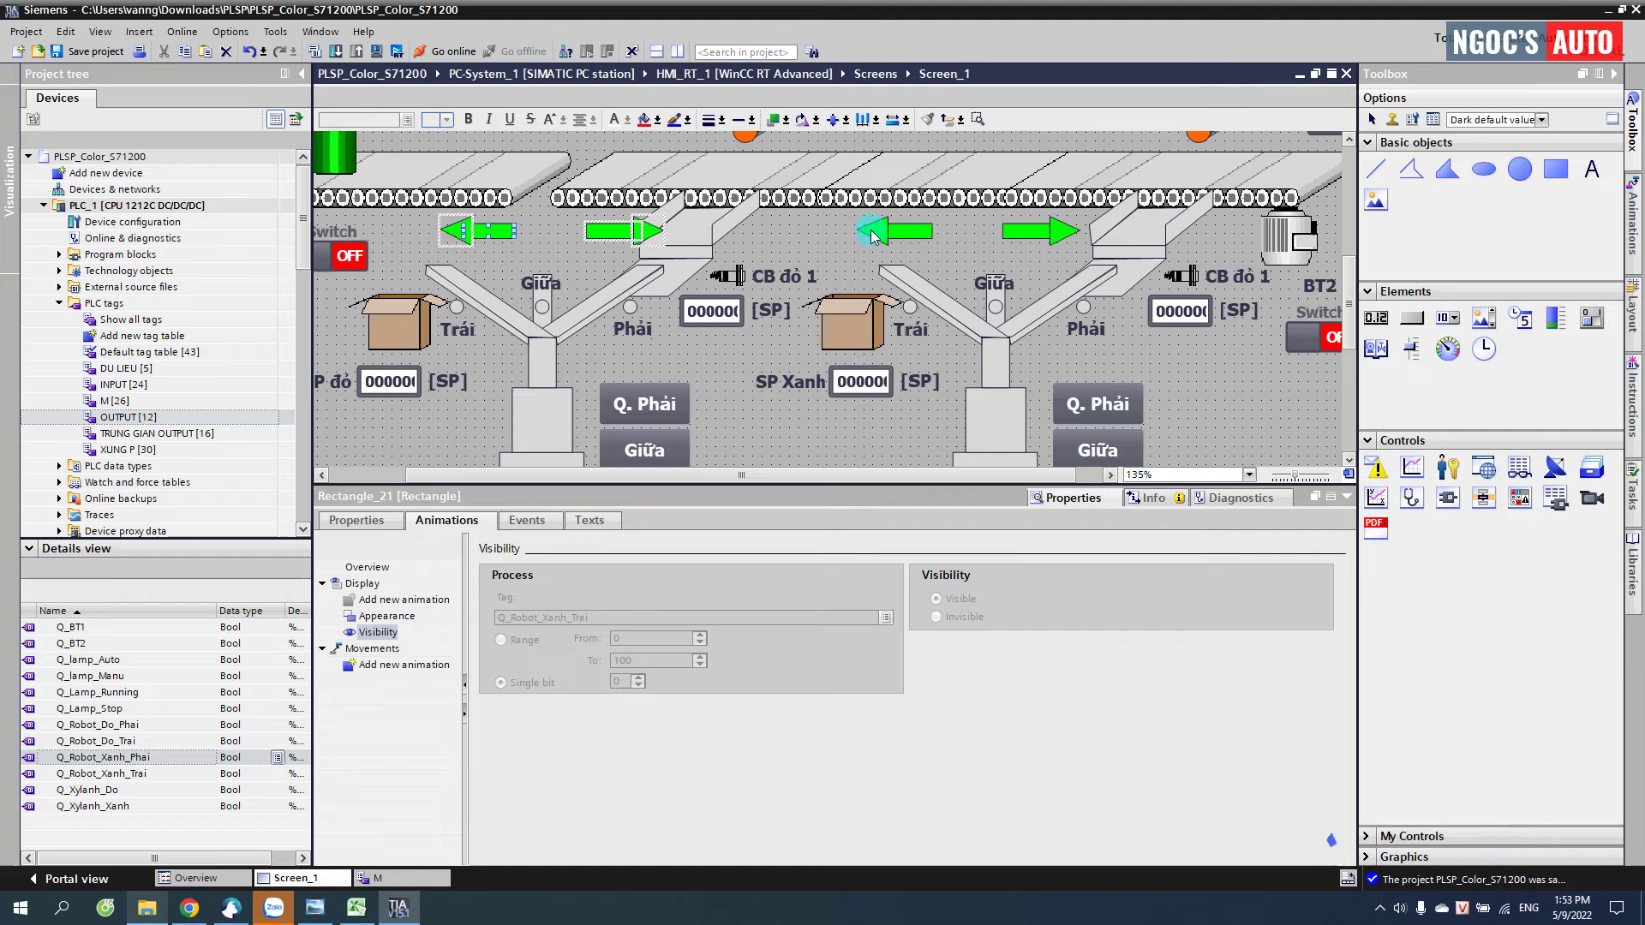
key("Left")
key("Left")
key("Left")
key("Left")
key("Left")
key("Left")
key("Left")
key("Left")
key("Left")
key("Left")
key("Left")
key("Left")
key("Left")
key("Left")
key("Left")
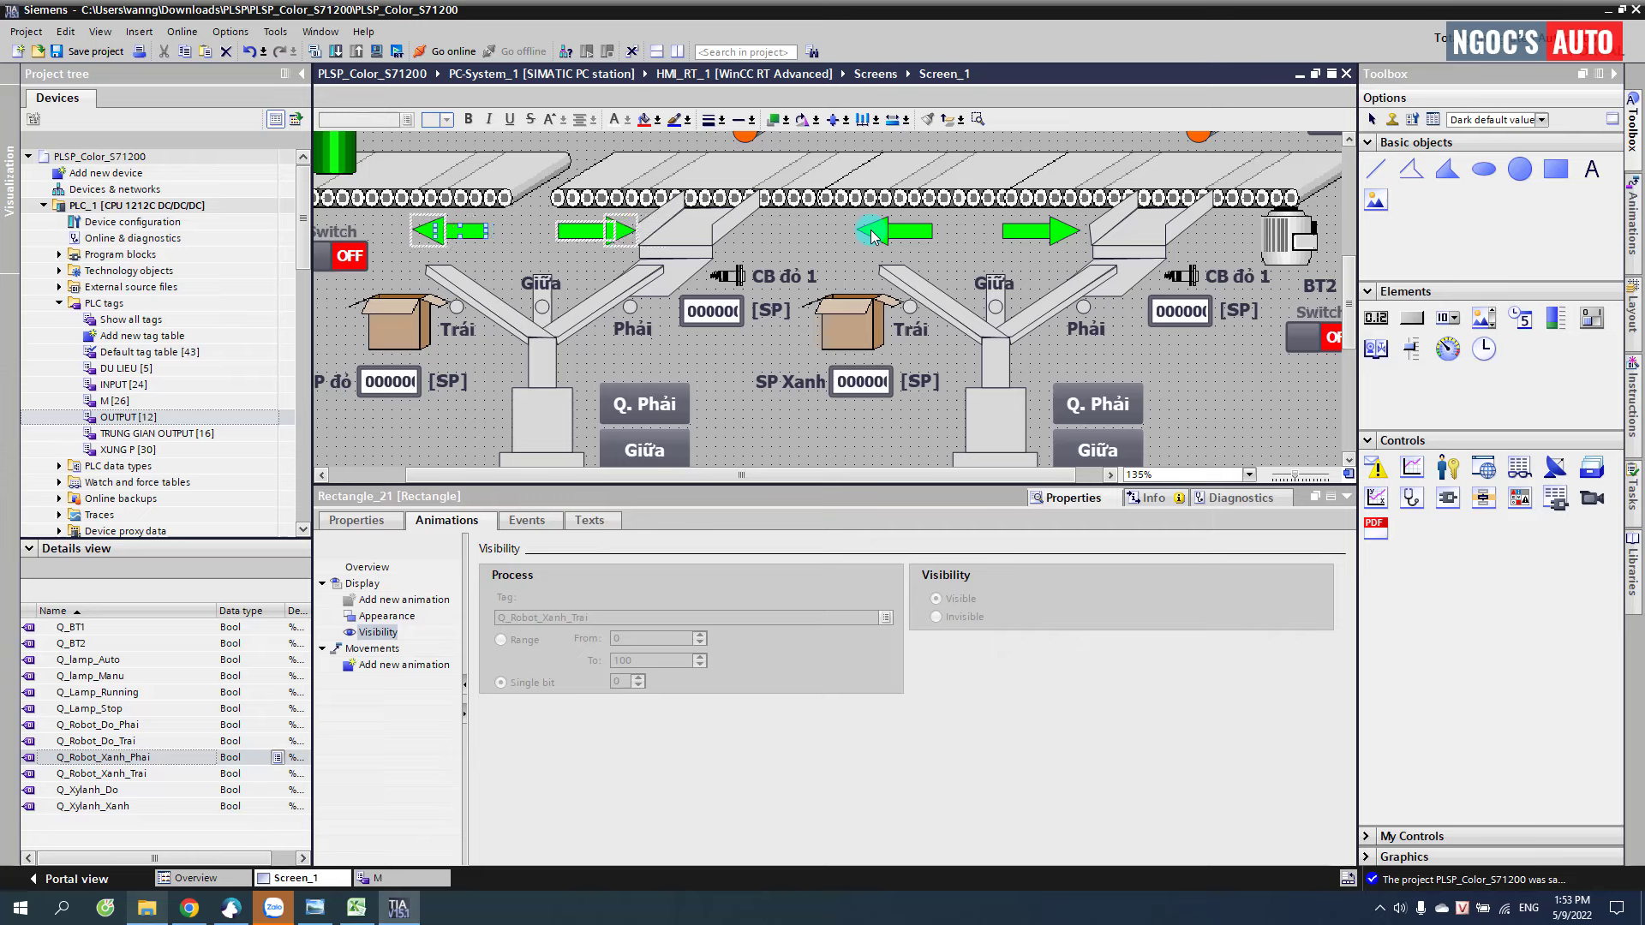
left_click(609, 241)
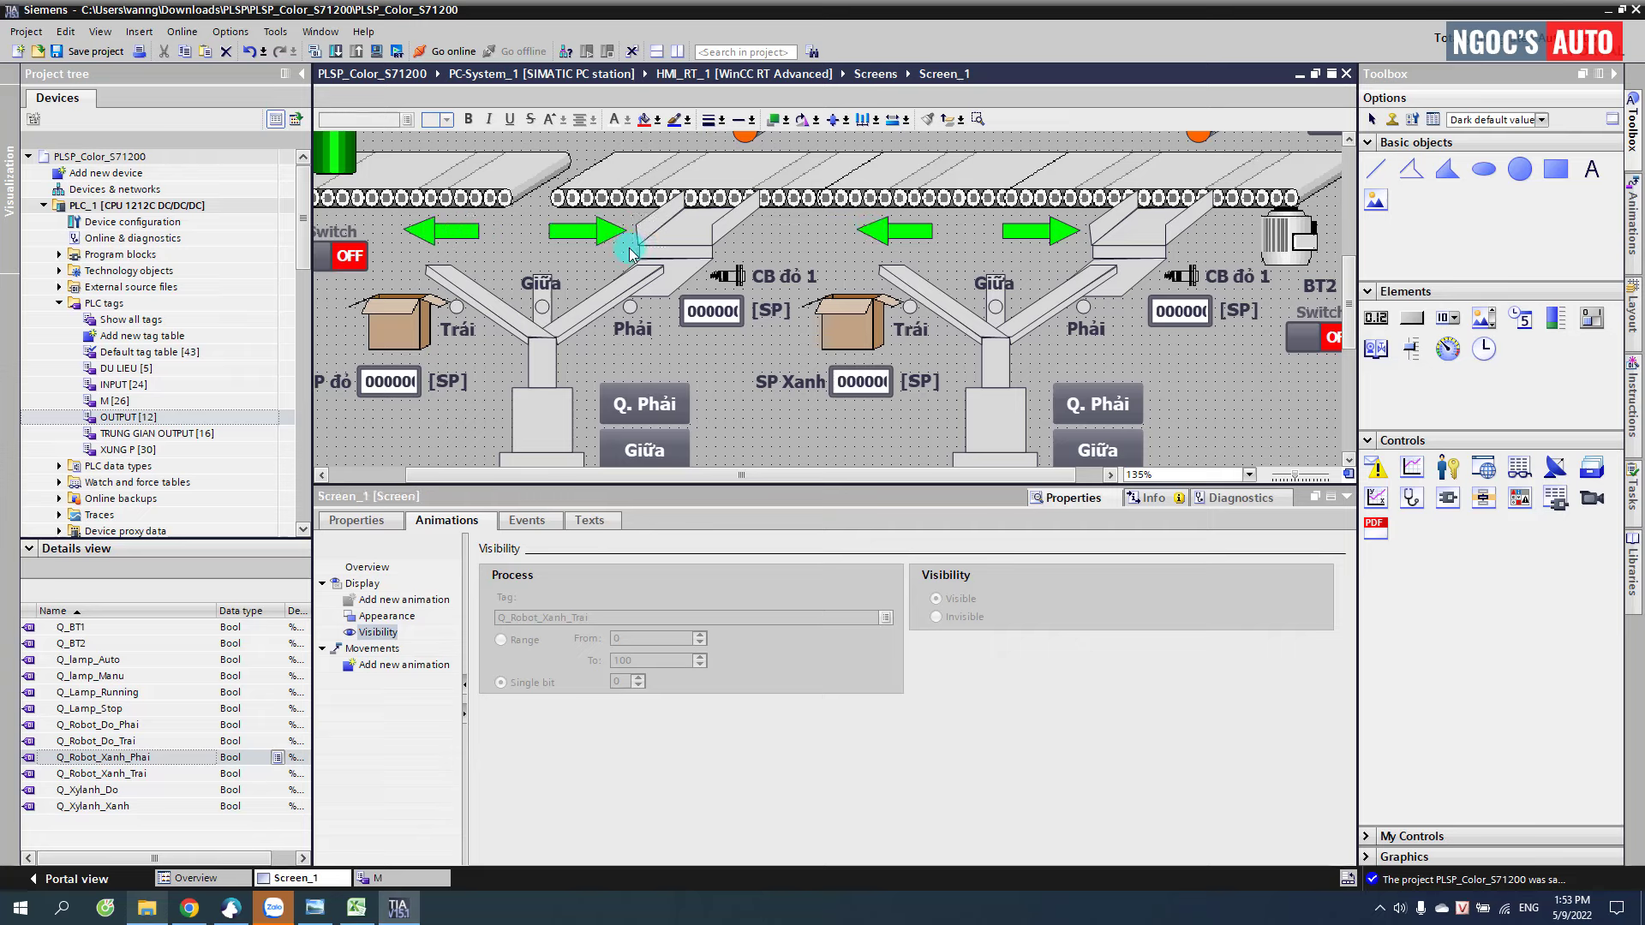
- Assign the Q_Robot_Do_Phai tag to the Visibility and Appearance animations of the first robot's right-pointing arrow
left_click(573, 243, "shift")
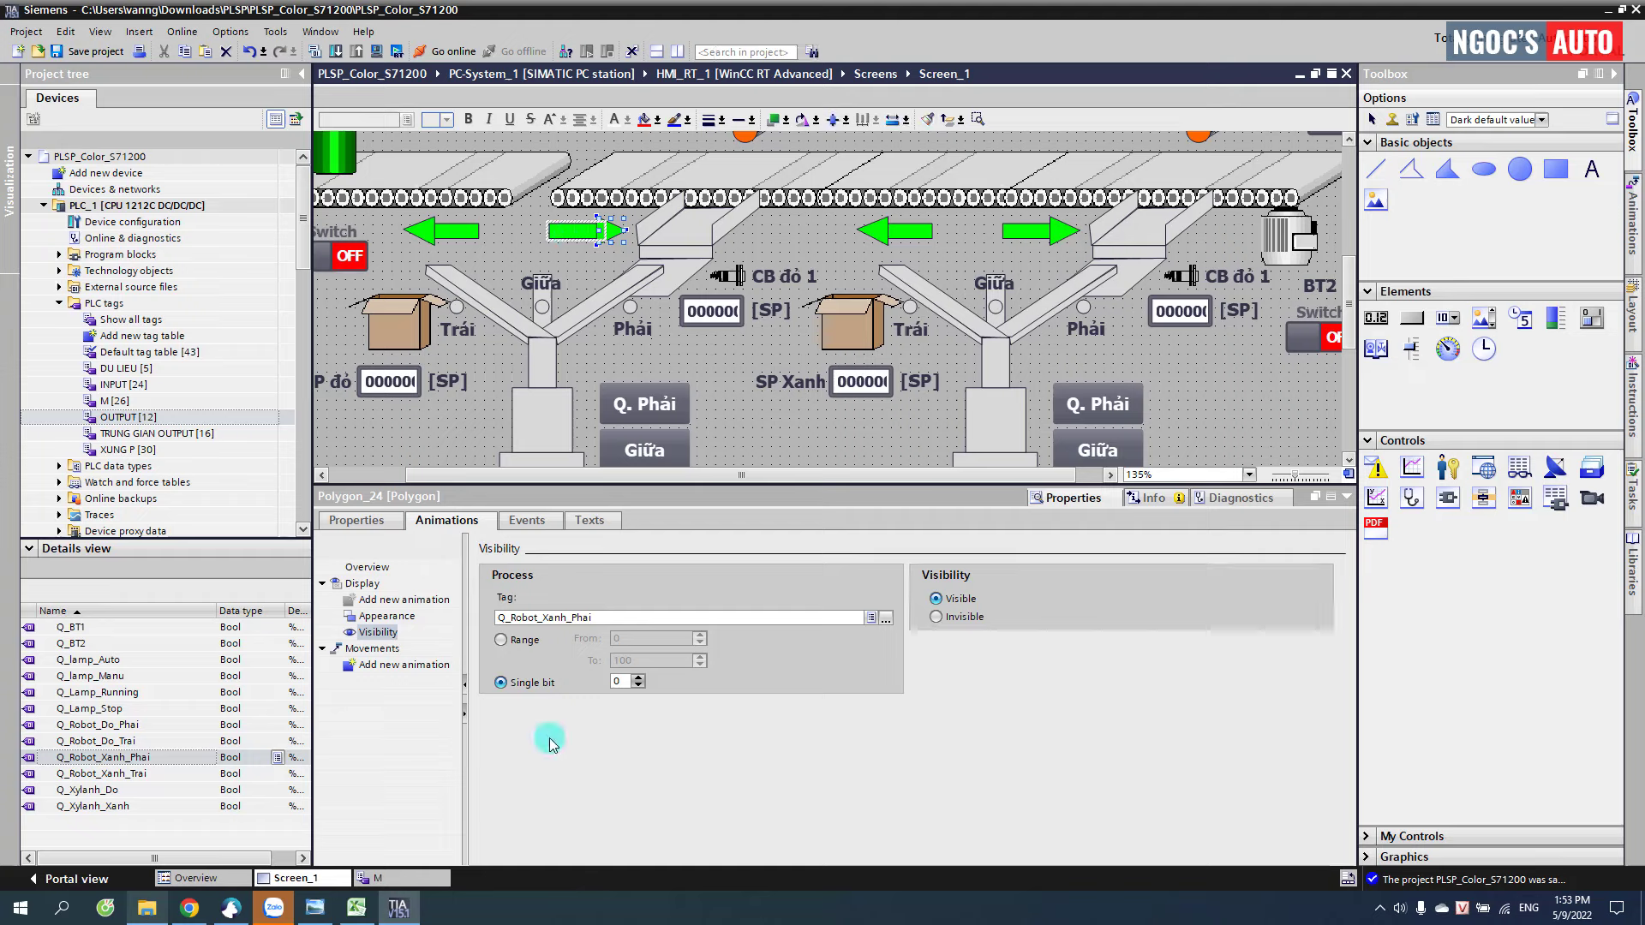
left_click(107, 775)
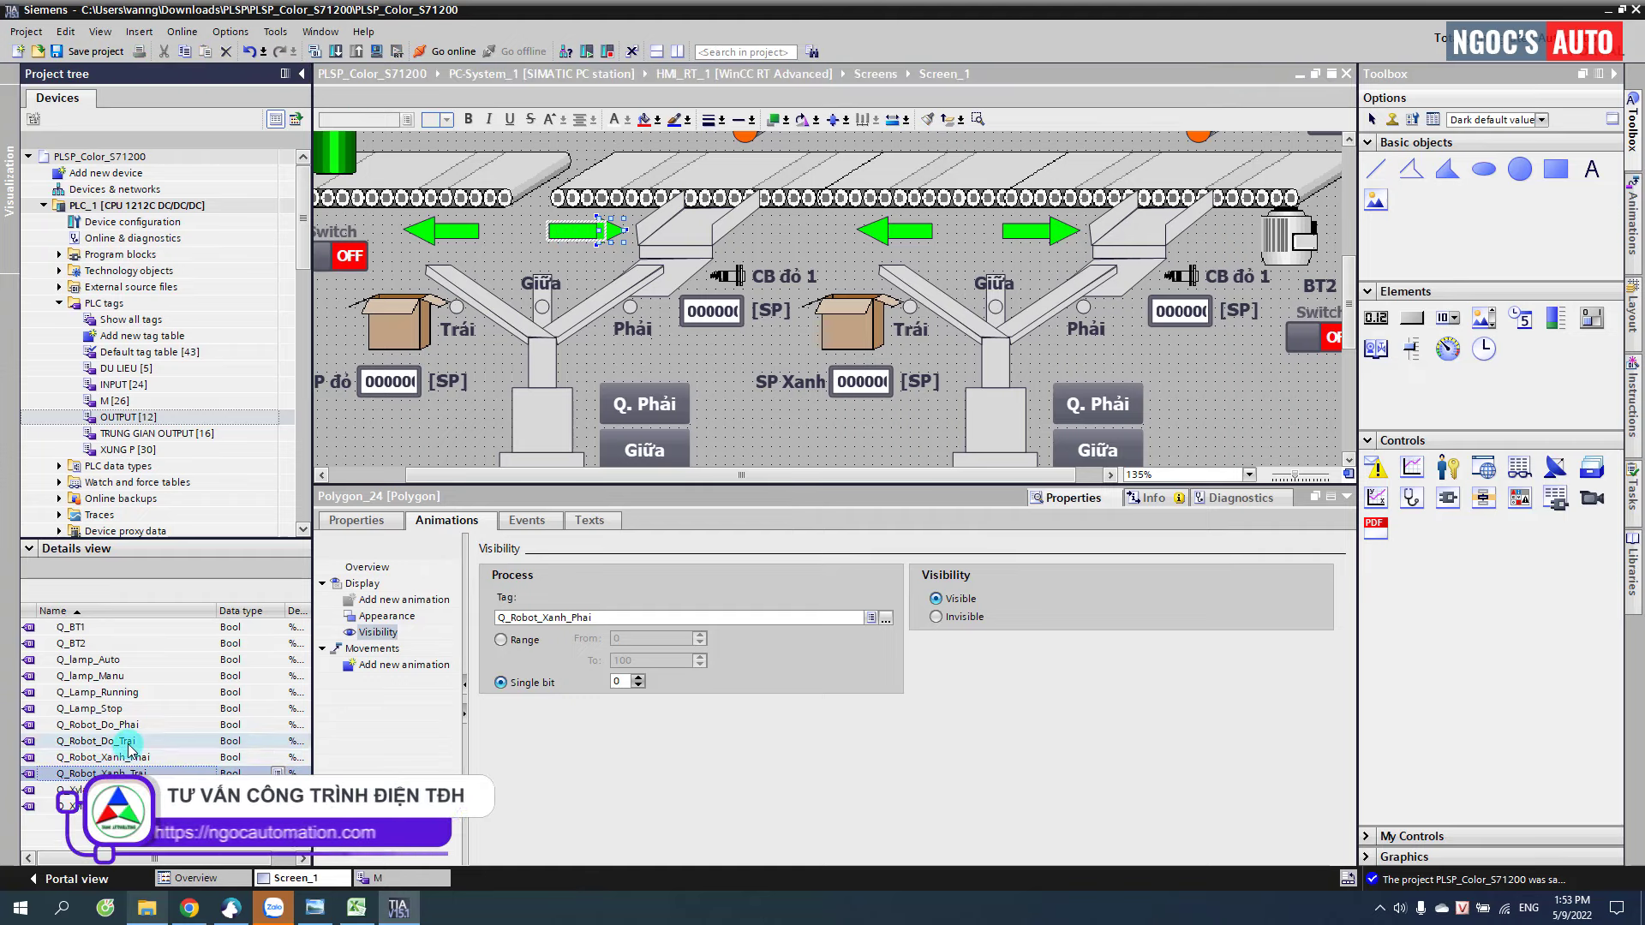
left_click(104, 742)
left_click_drag(111, 724, 621, 618)
left_click(386, 617)
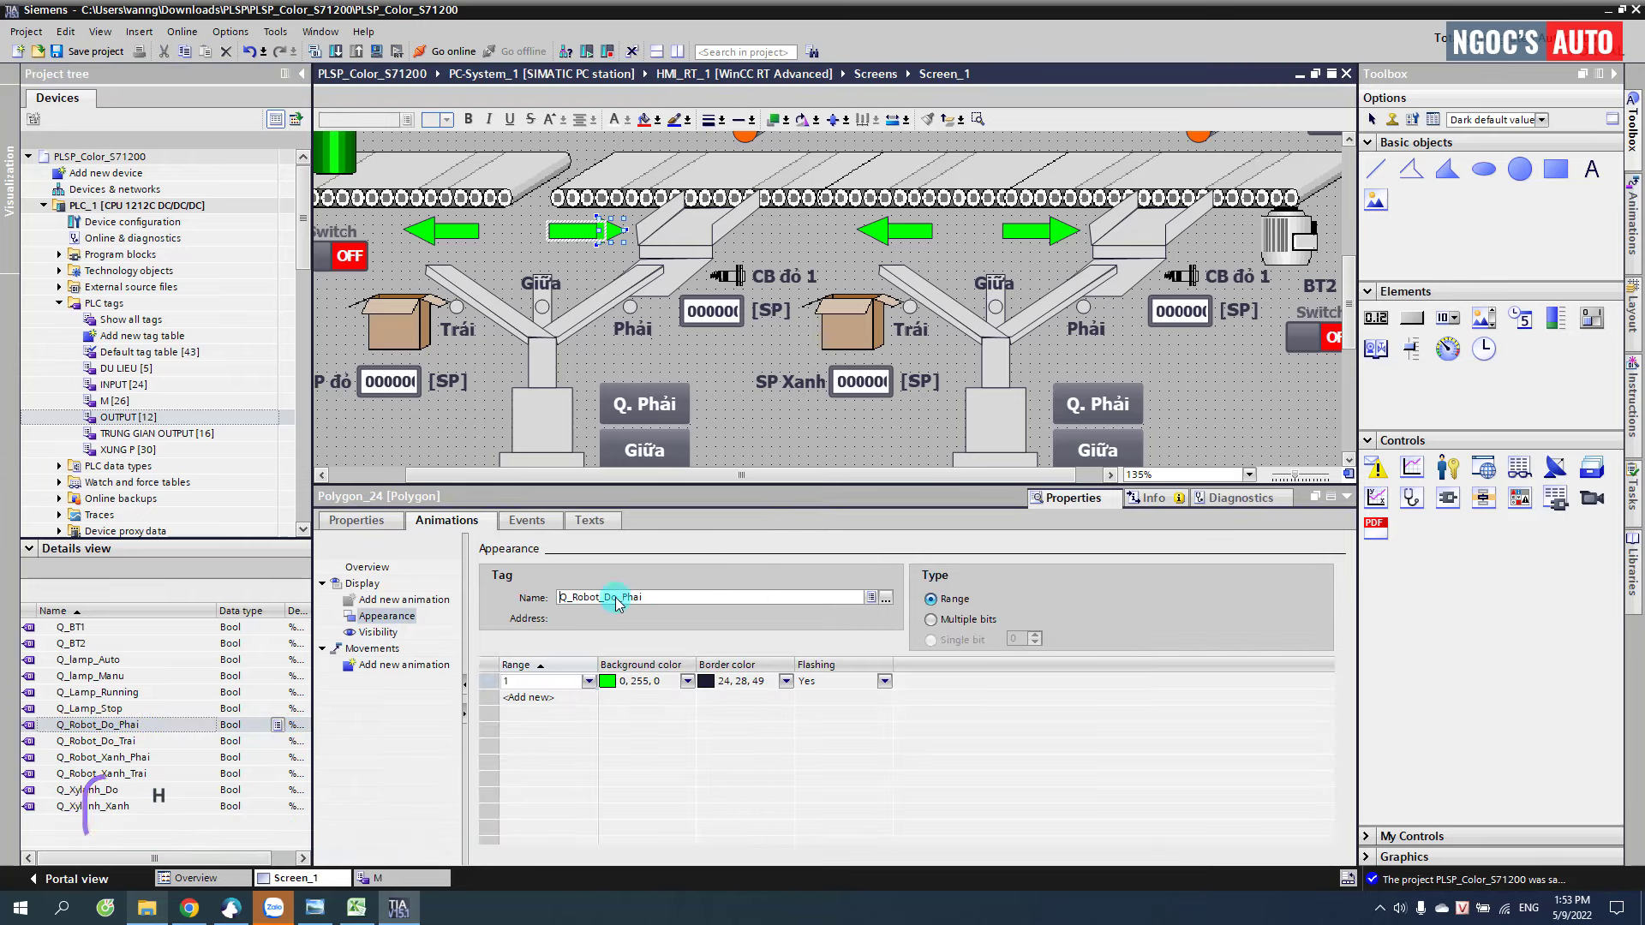
- Assign the Q_Robot_Do_Trai tag to the first robot's left-pointing arrow for both Appearance and Visibility, and save the project
left_click(420, 234)
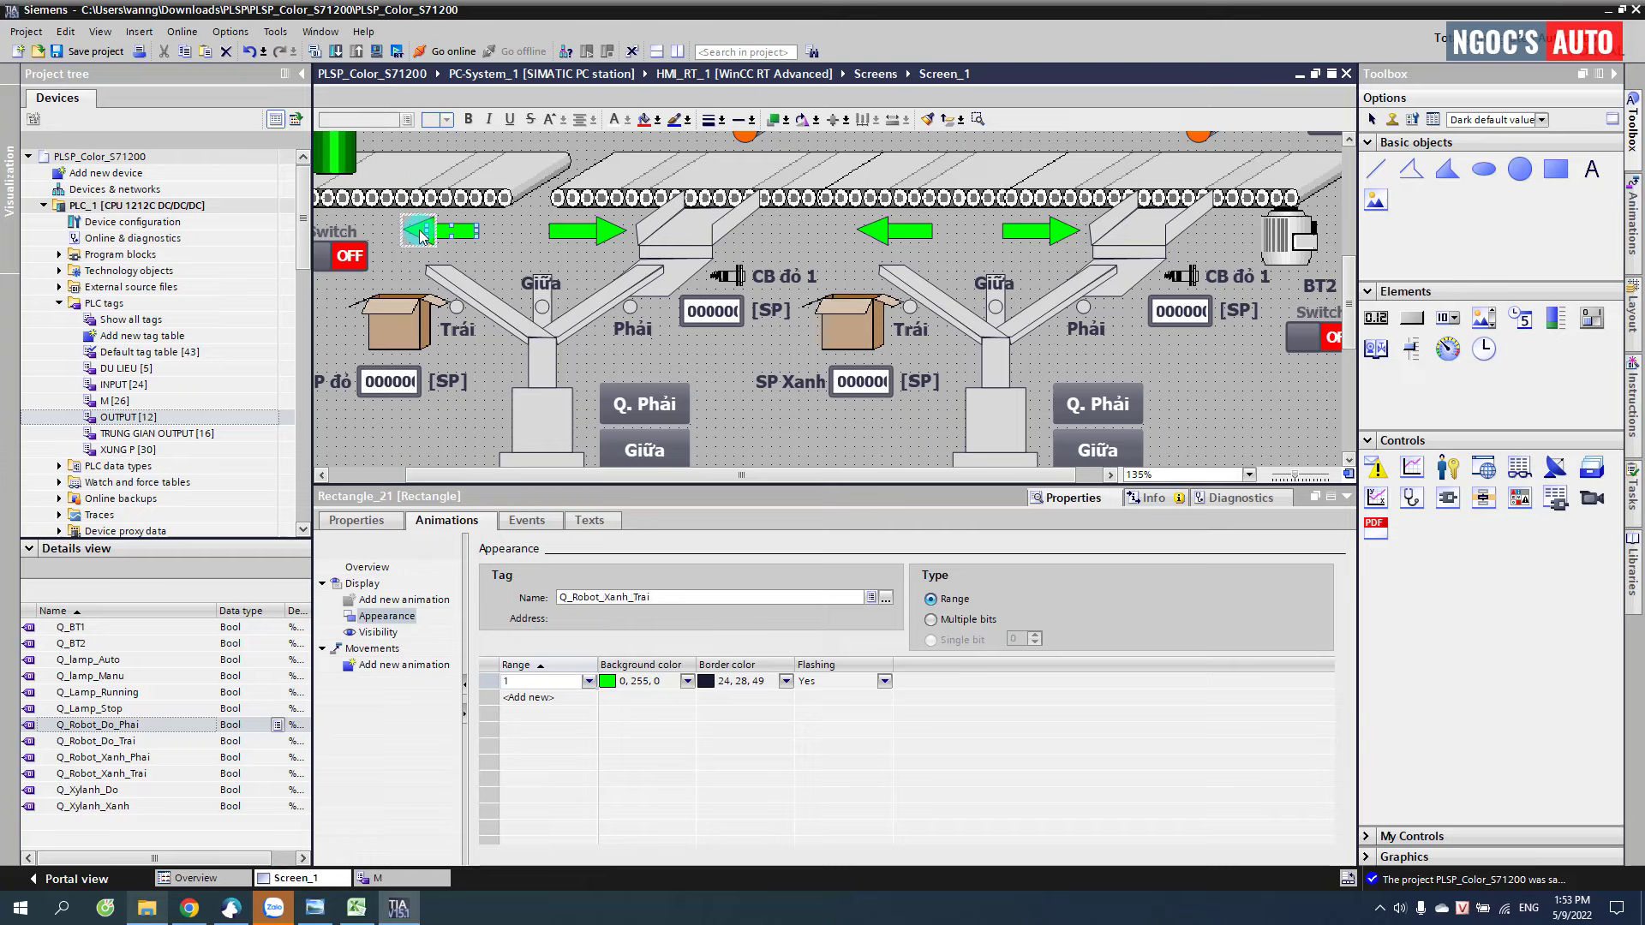
left_click(158, 770)
left_click_drag(132, 747, 604, 599)
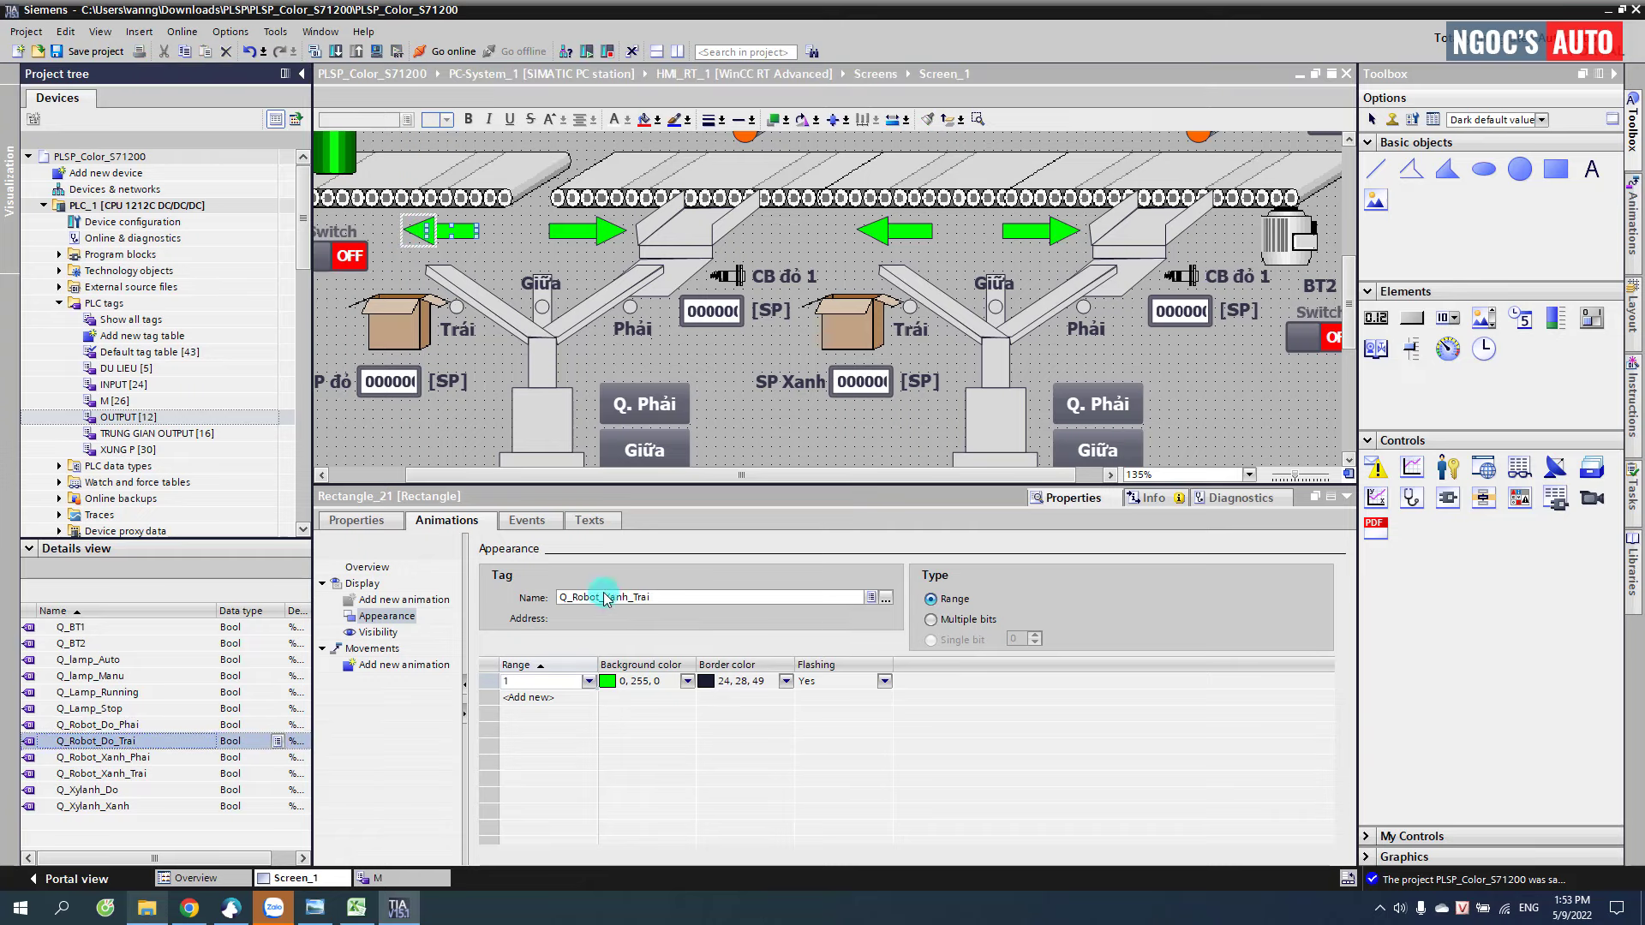
left_click(377, 632)
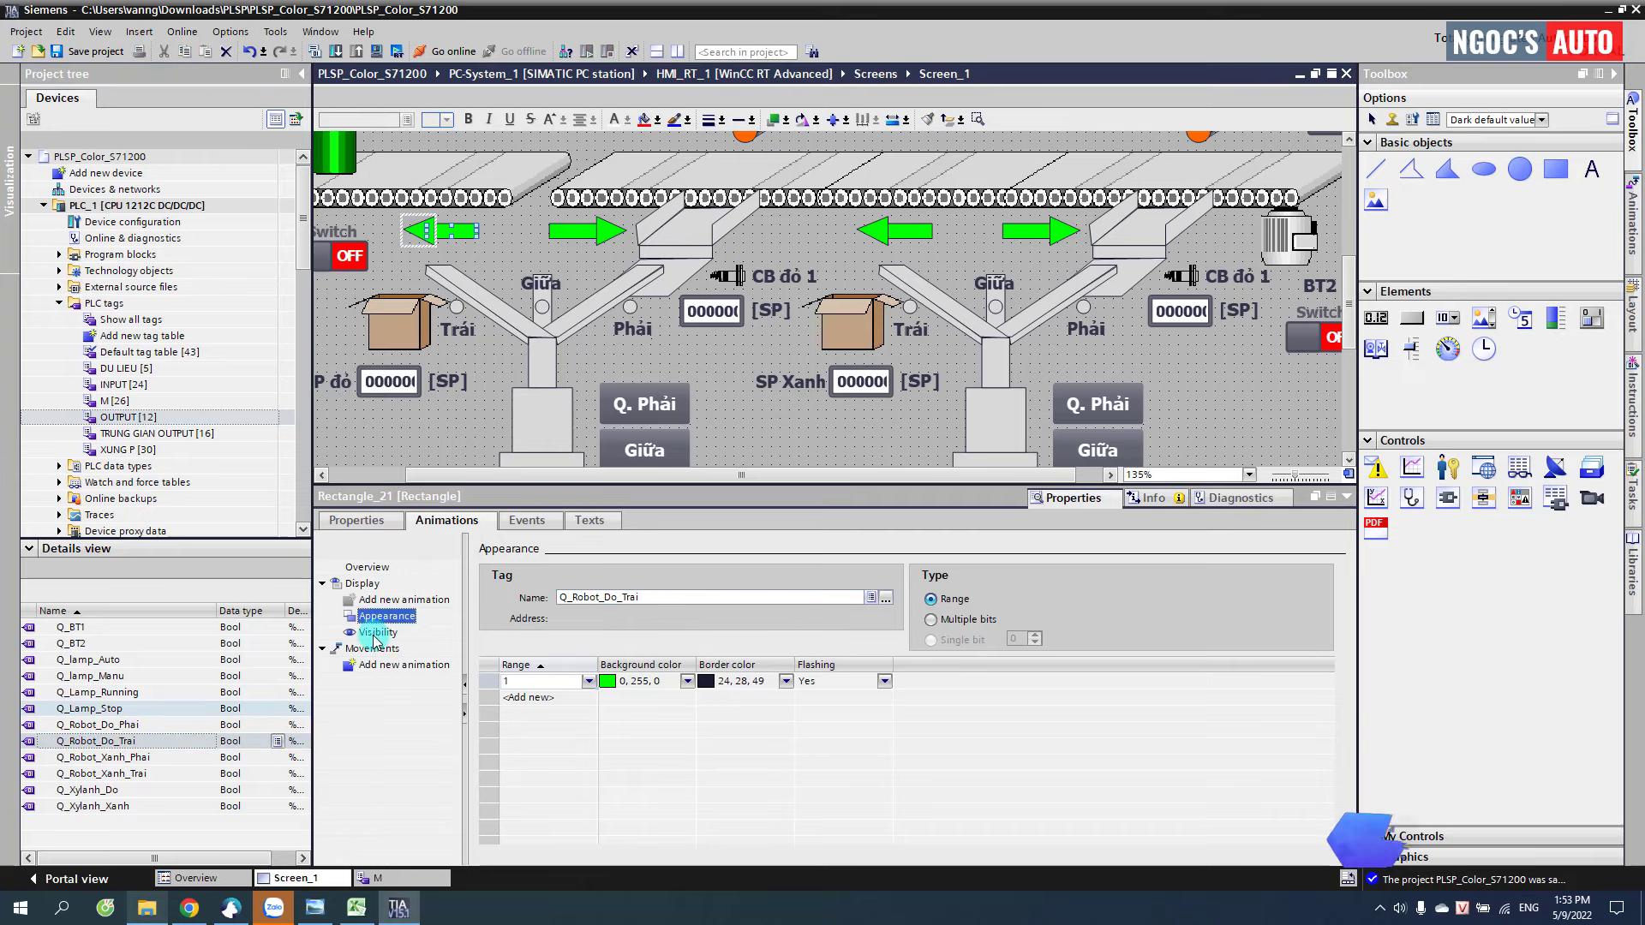
left_click_drag(128, 741, 552, 627)
left_click(53, 54)
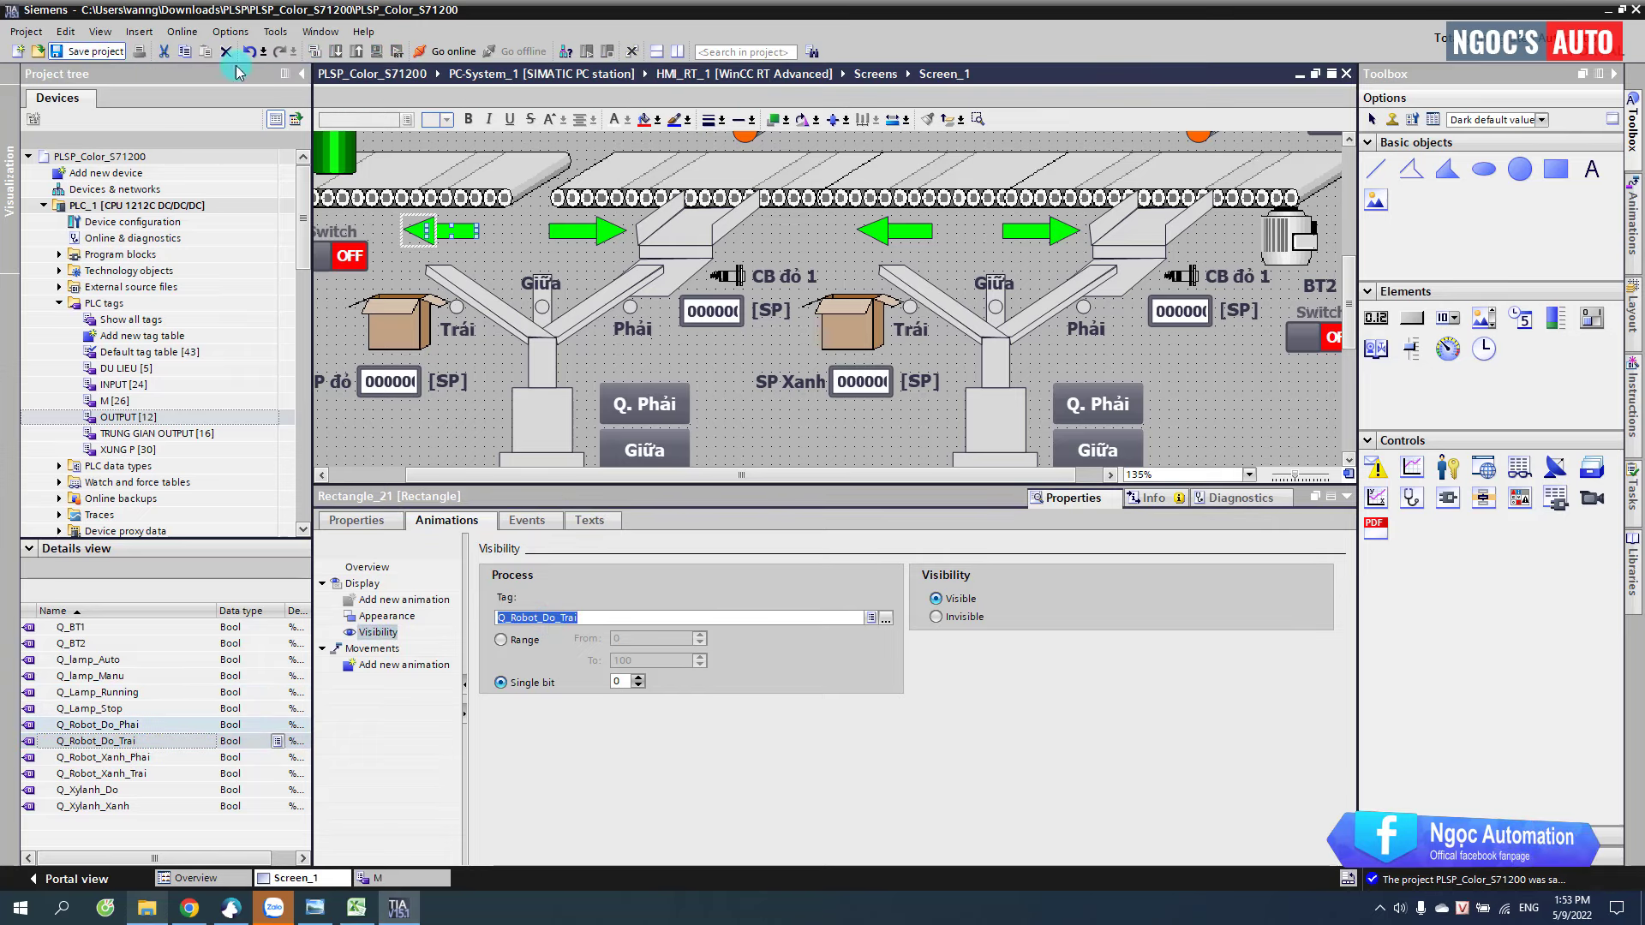
- Collapse the object properties area and review the complete Screen_1 layout with the new direction arrows
left_click(1349, 497)
scroll(1114, 428, "up", 2)
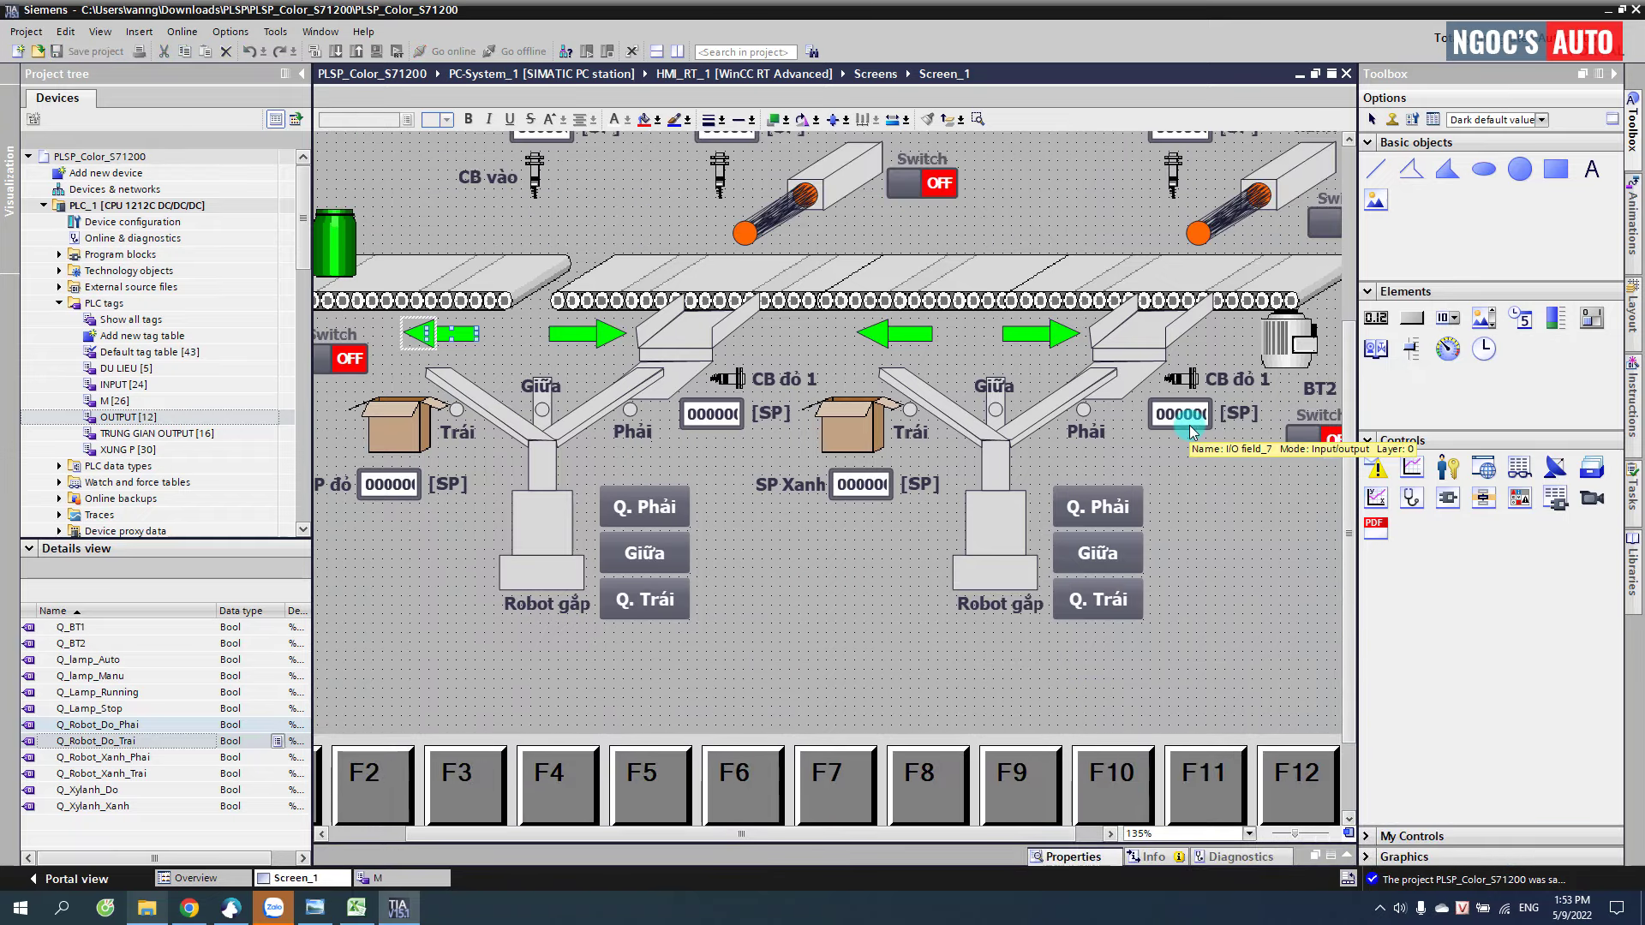
scroll(1189, 431, "down", 2)
scroll(1187, 430, "up", 2)
scroll(1093, 370, "down", 1)
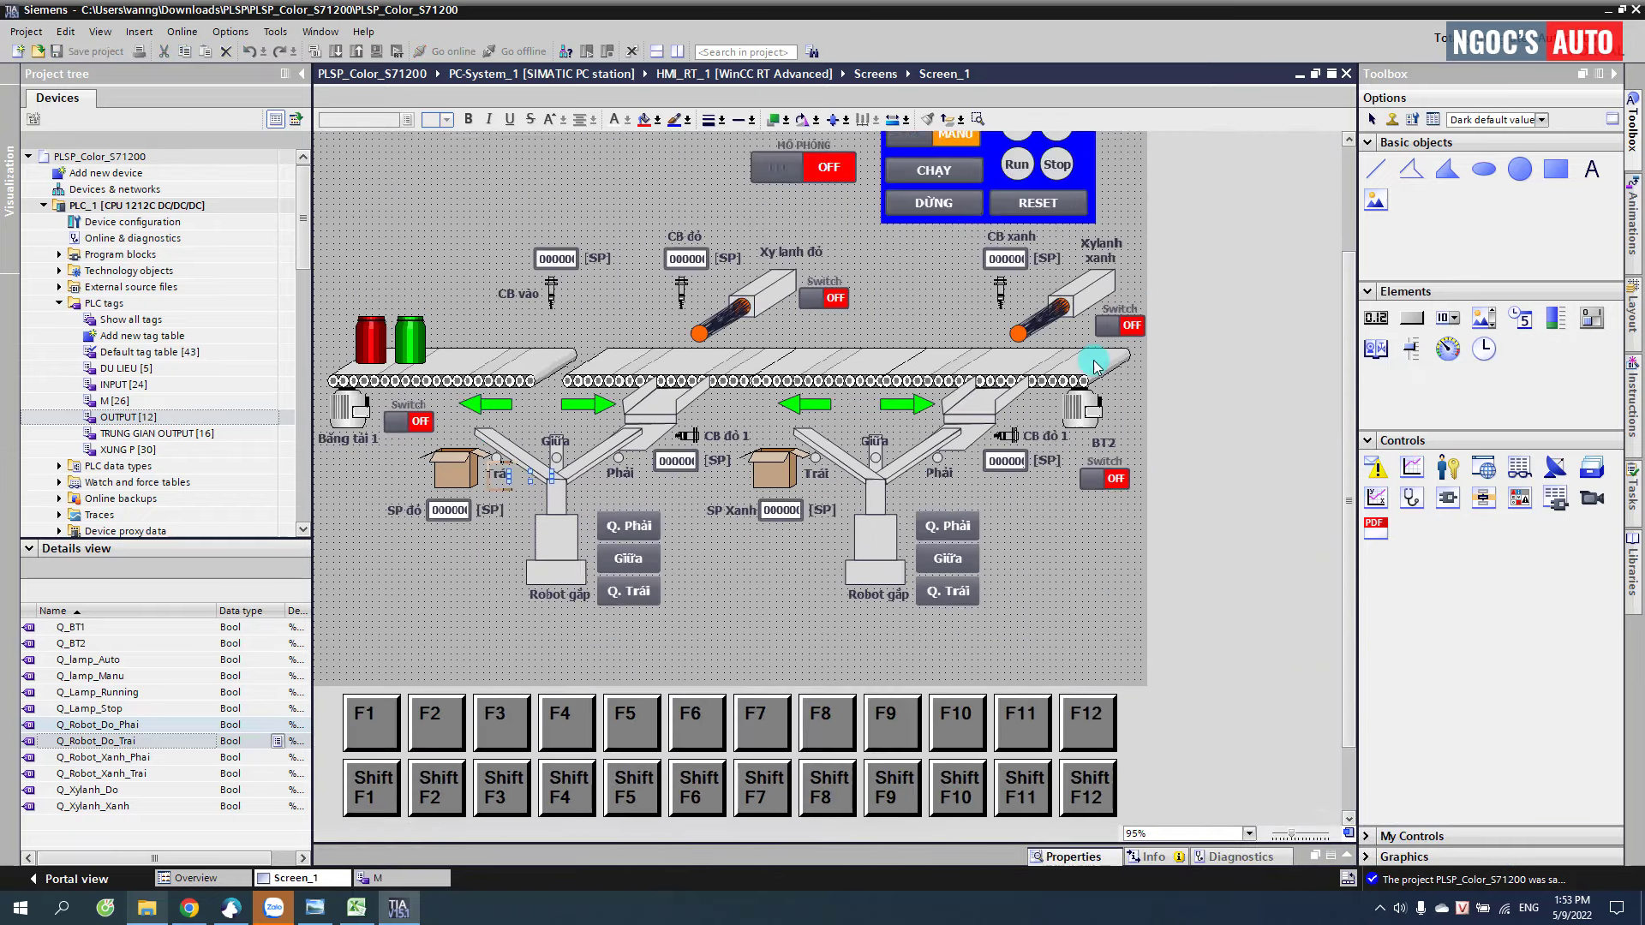
scroll(1095, 367, "up", 1)
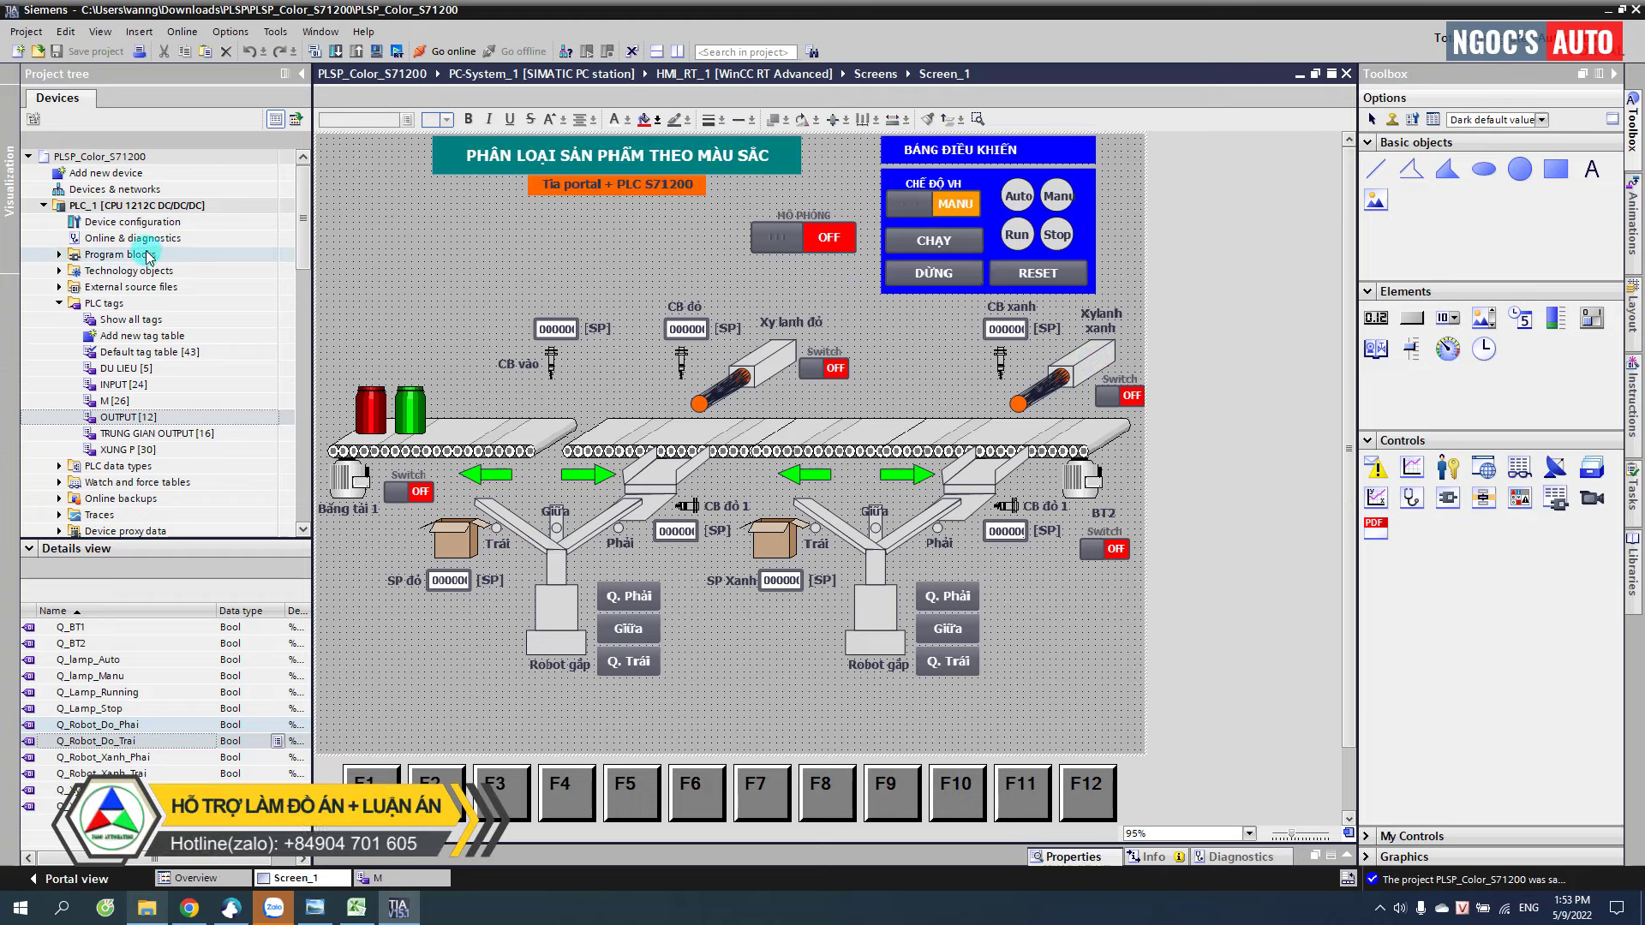
- Add a LAD function named FC_AUTO to PLC_1's program blocks and open it
left_click(64, 266)
left_click(60, 257)
left_click(109, 270)
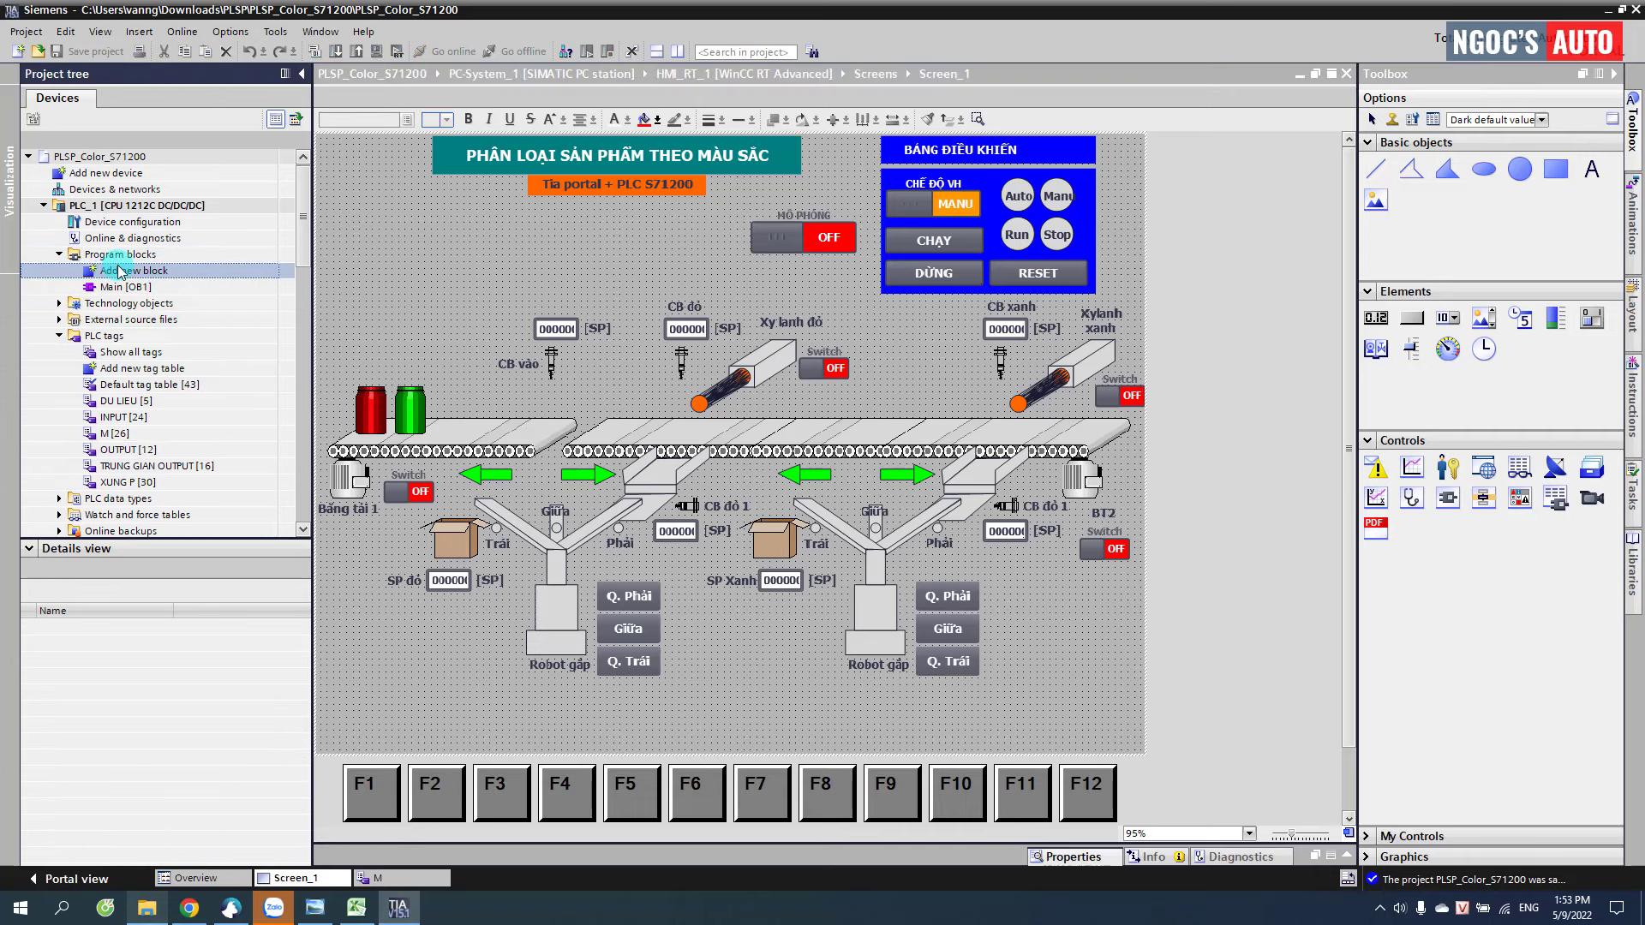
double_click(118, 271)
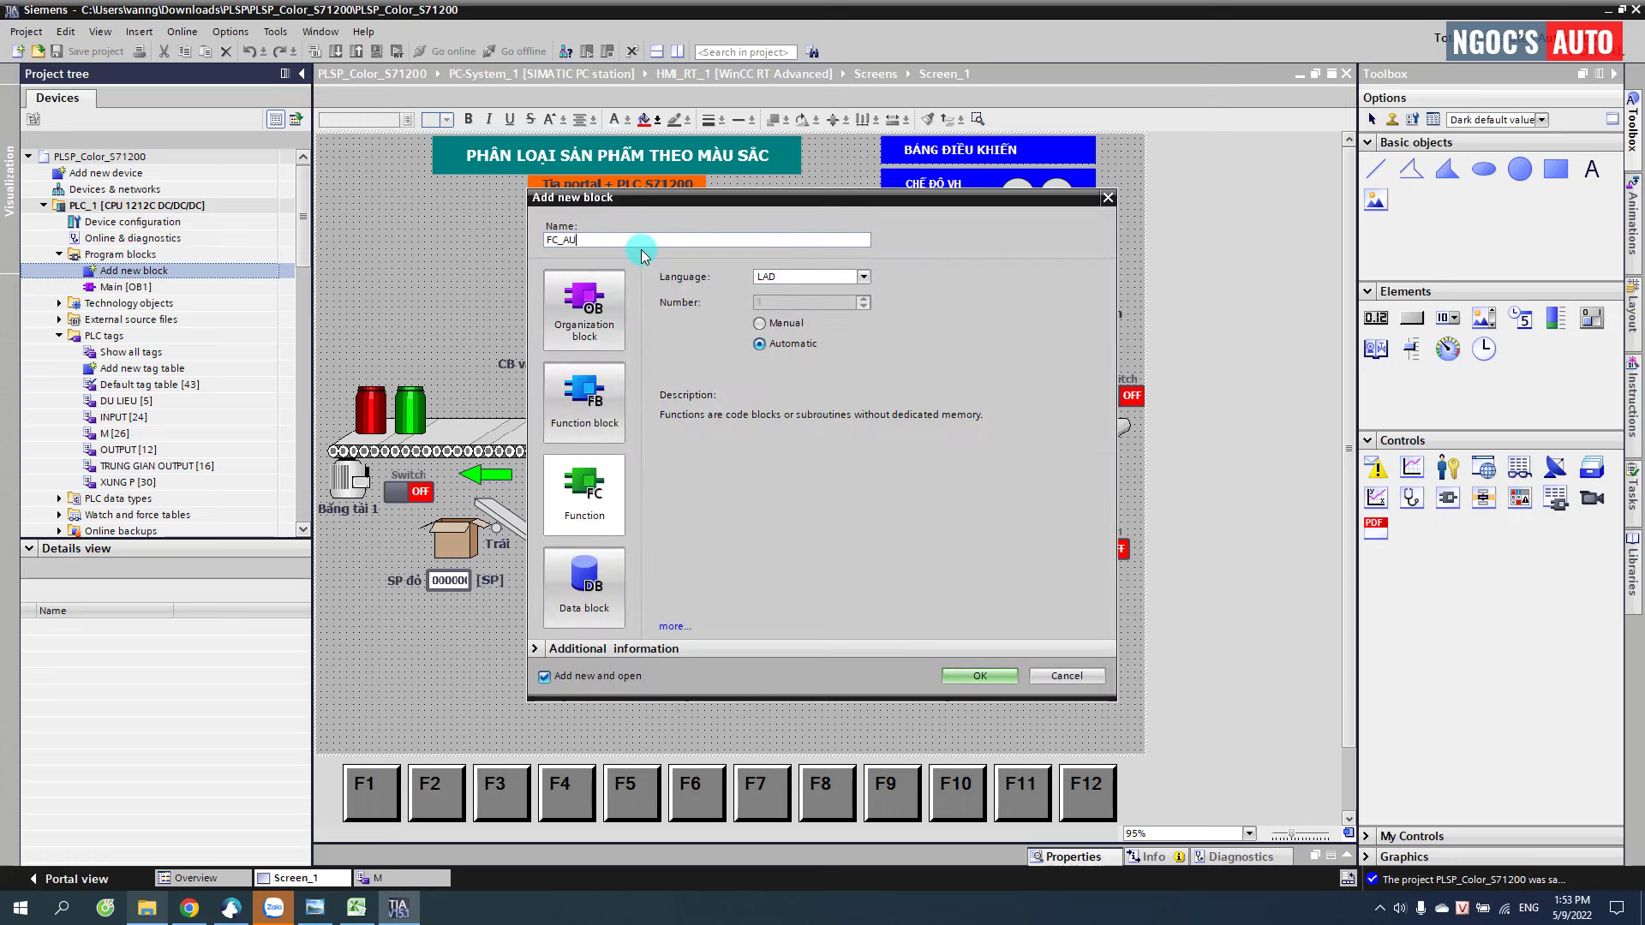
type("FC_AUTO")
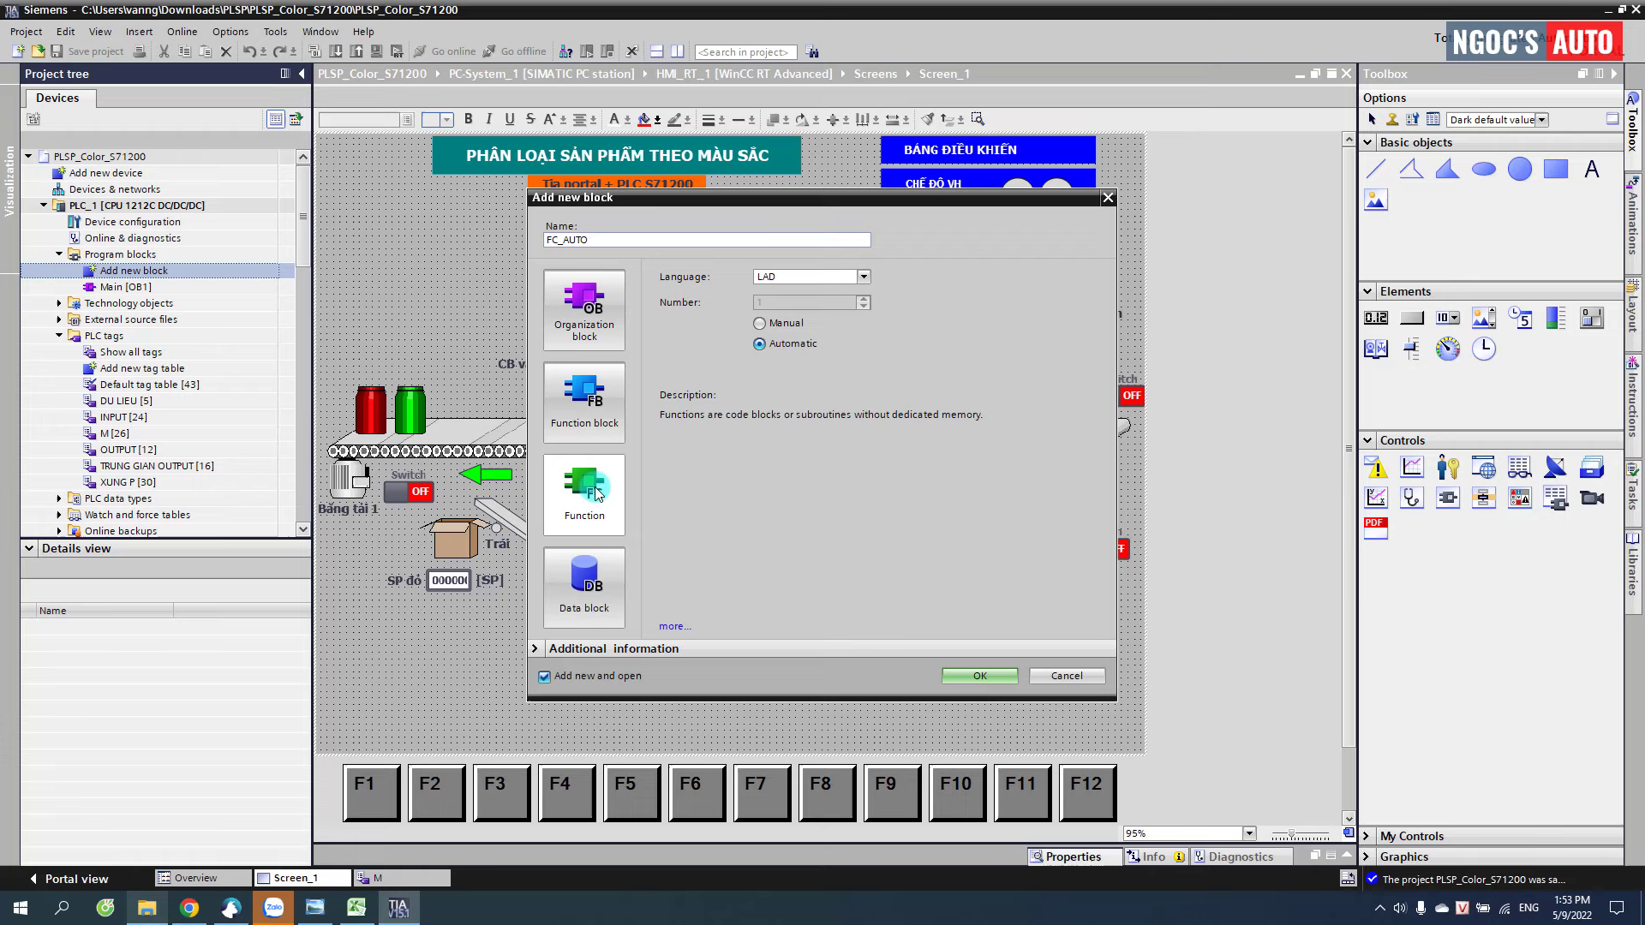
left_click(979, 675)
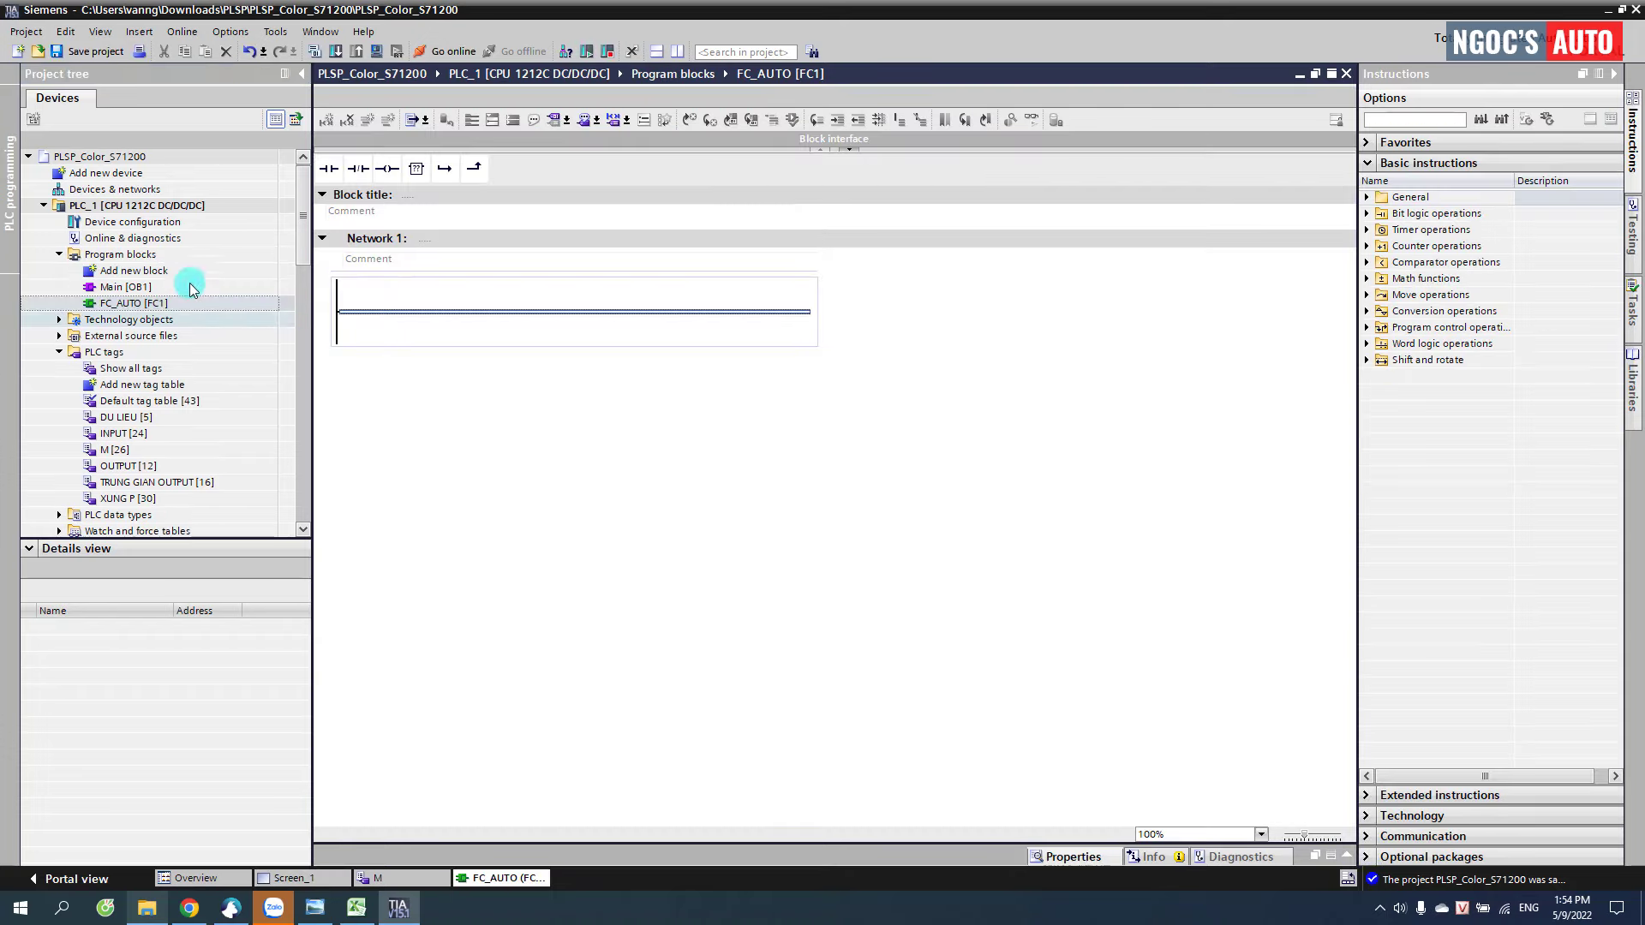
- Add a second LAD function named FC_MANU to PLC_1's program blocks
left_click(158, 272)
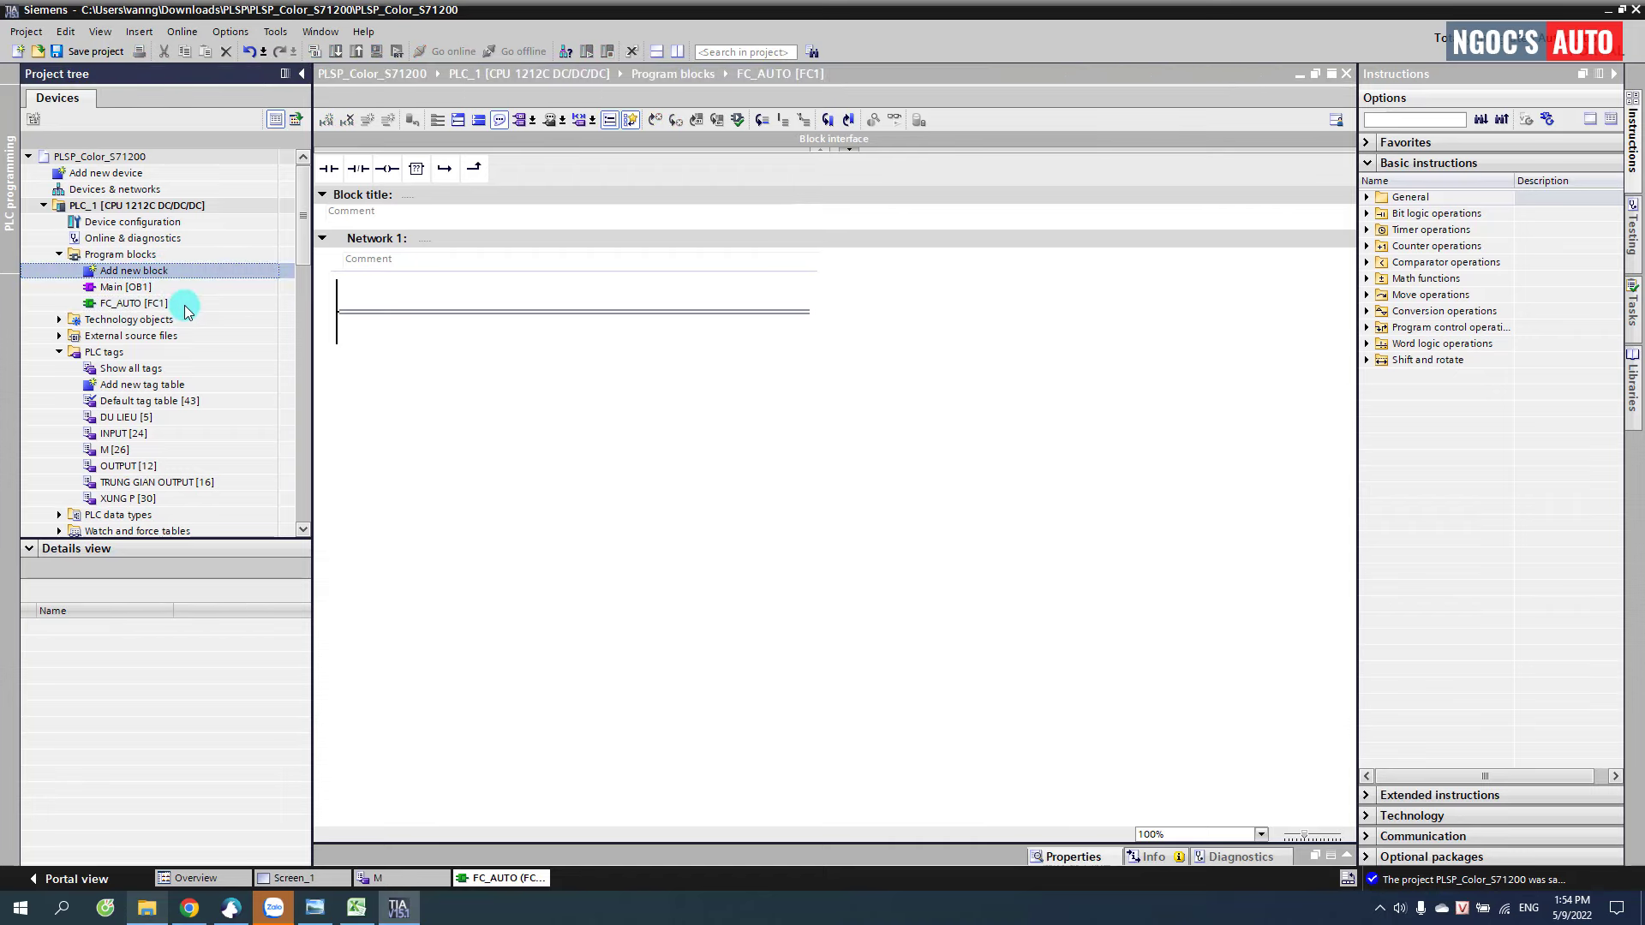
type("FC_MANU")
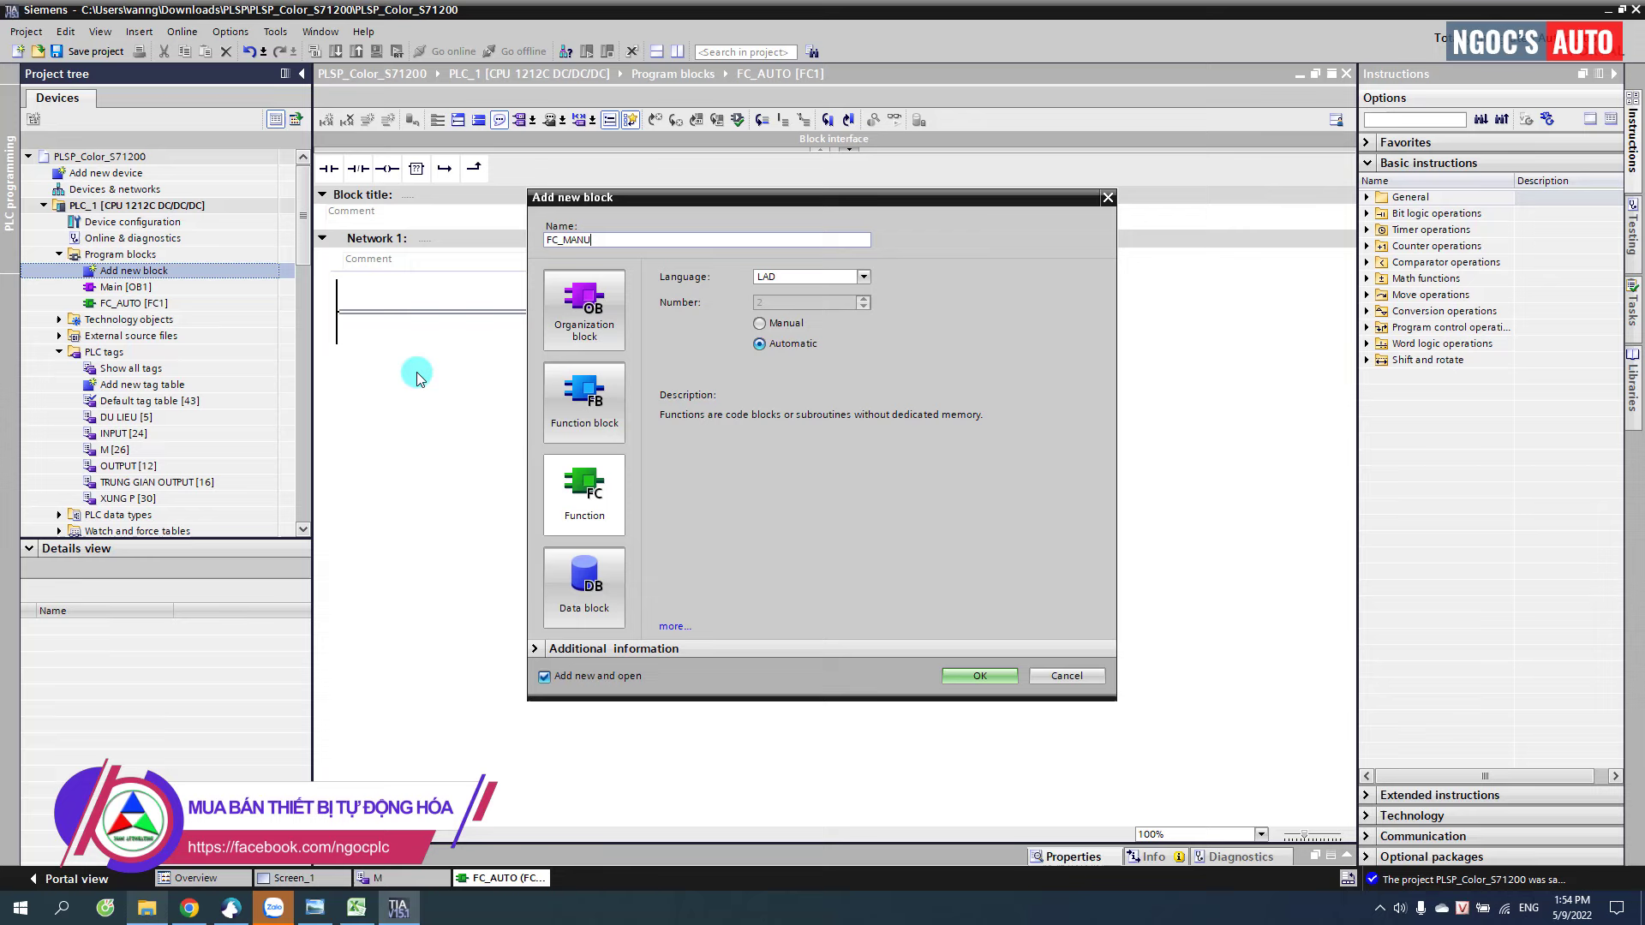
key("Return")
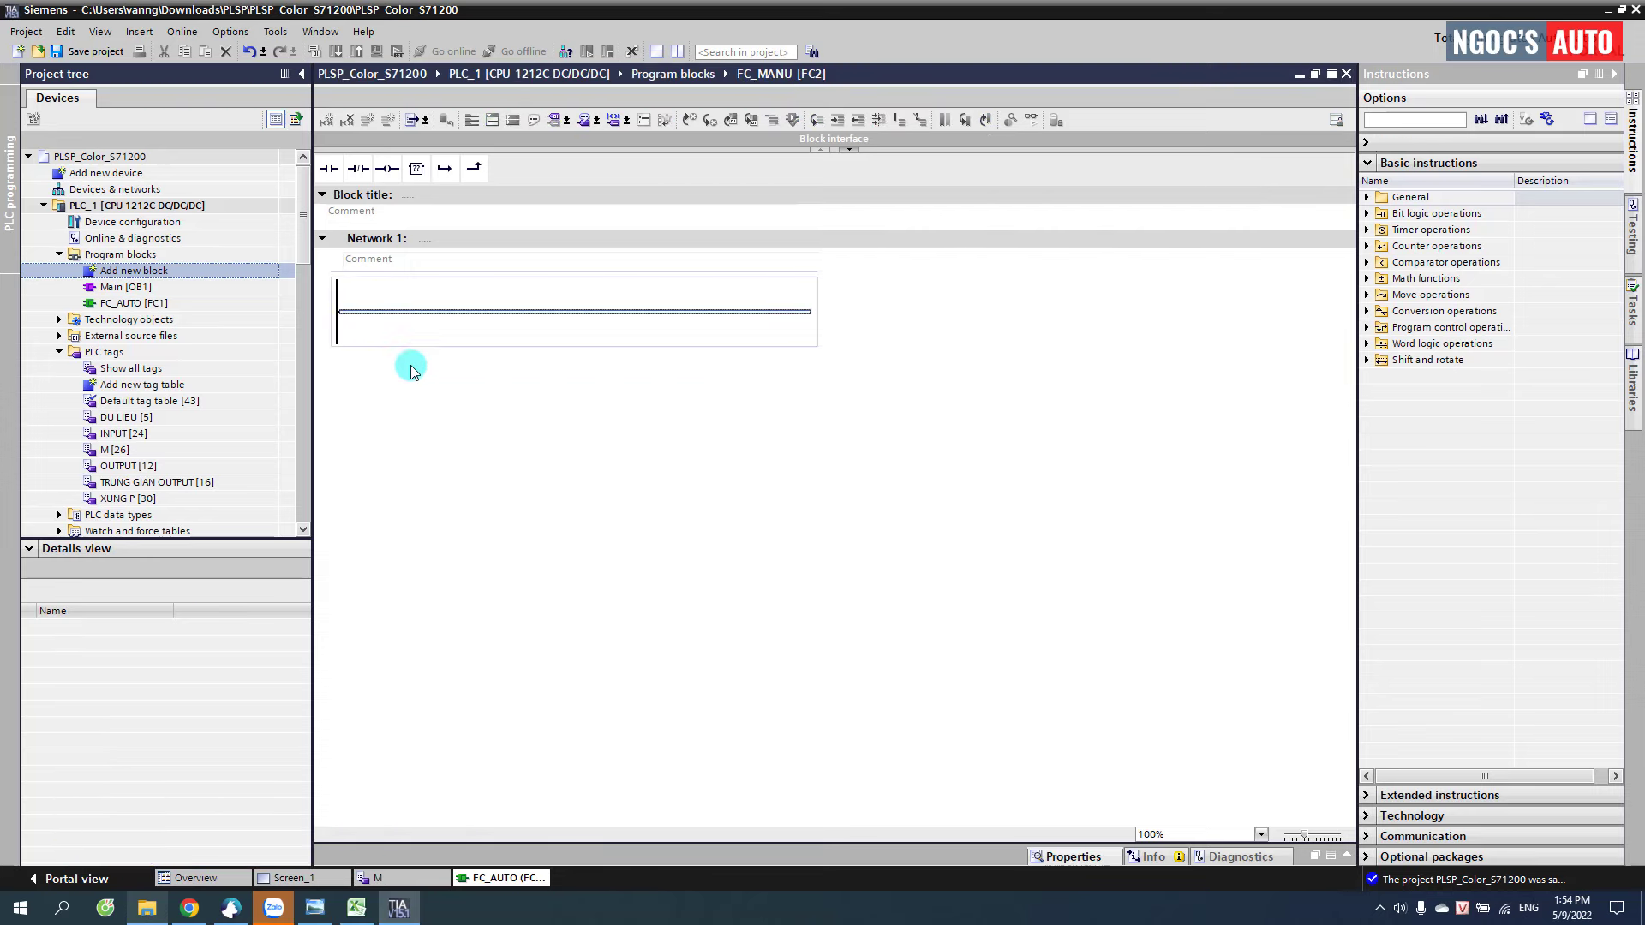
- Add a LAD function named FC_SIMULATION to PLC_1's program blocks
left_click(134, 271)
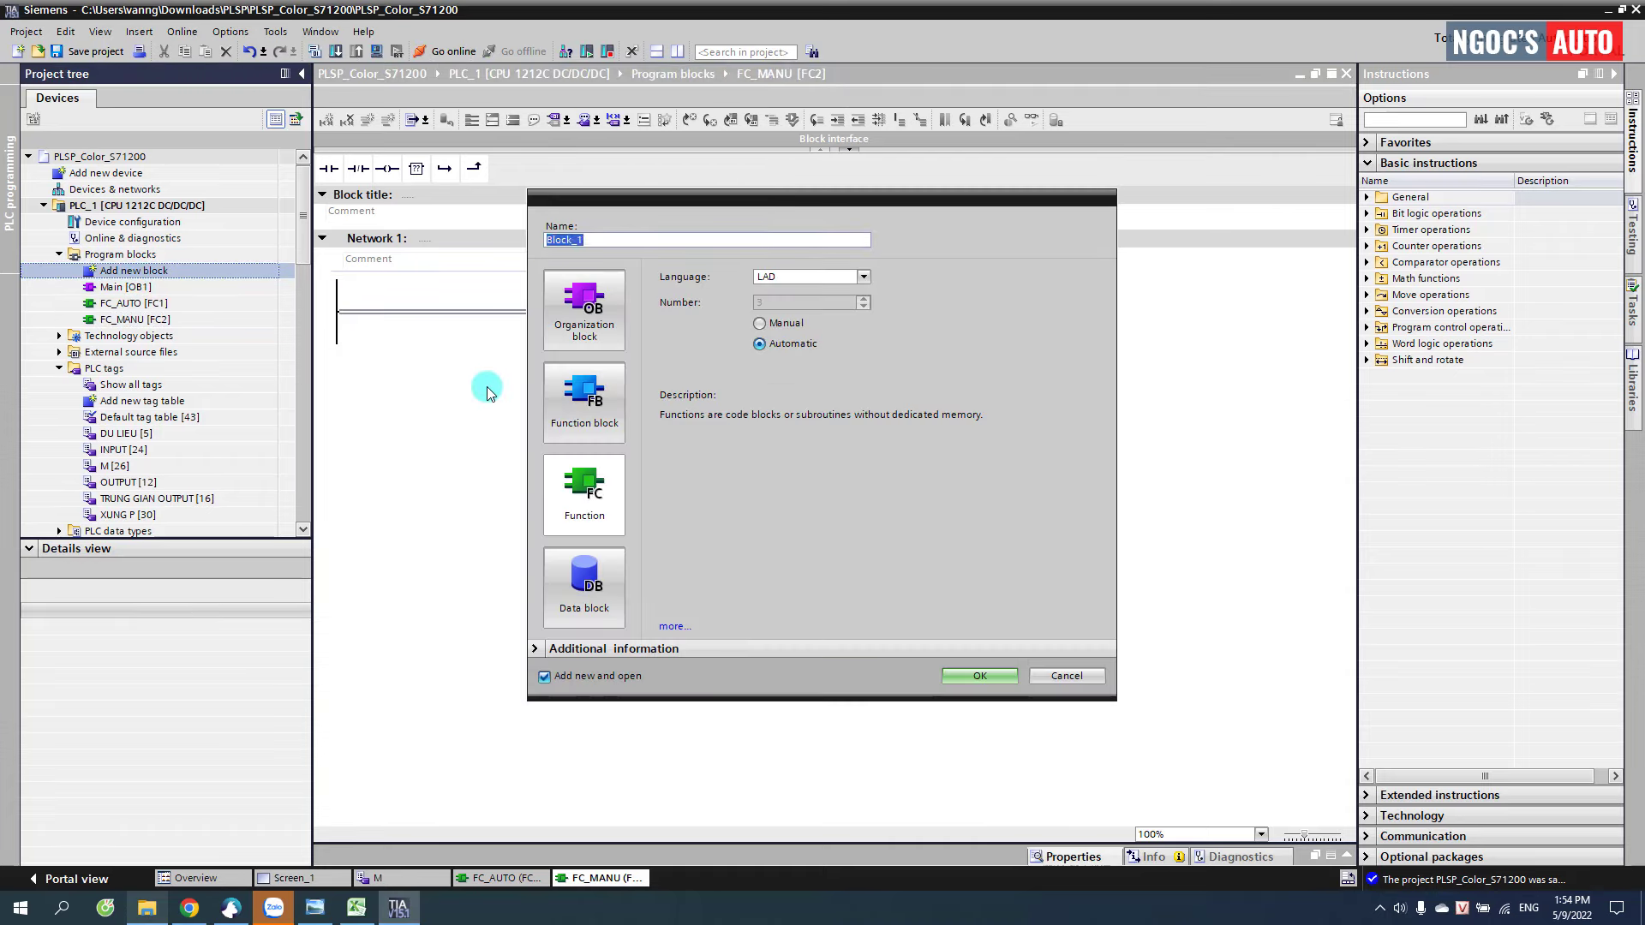
type("FC_SIMULATION")
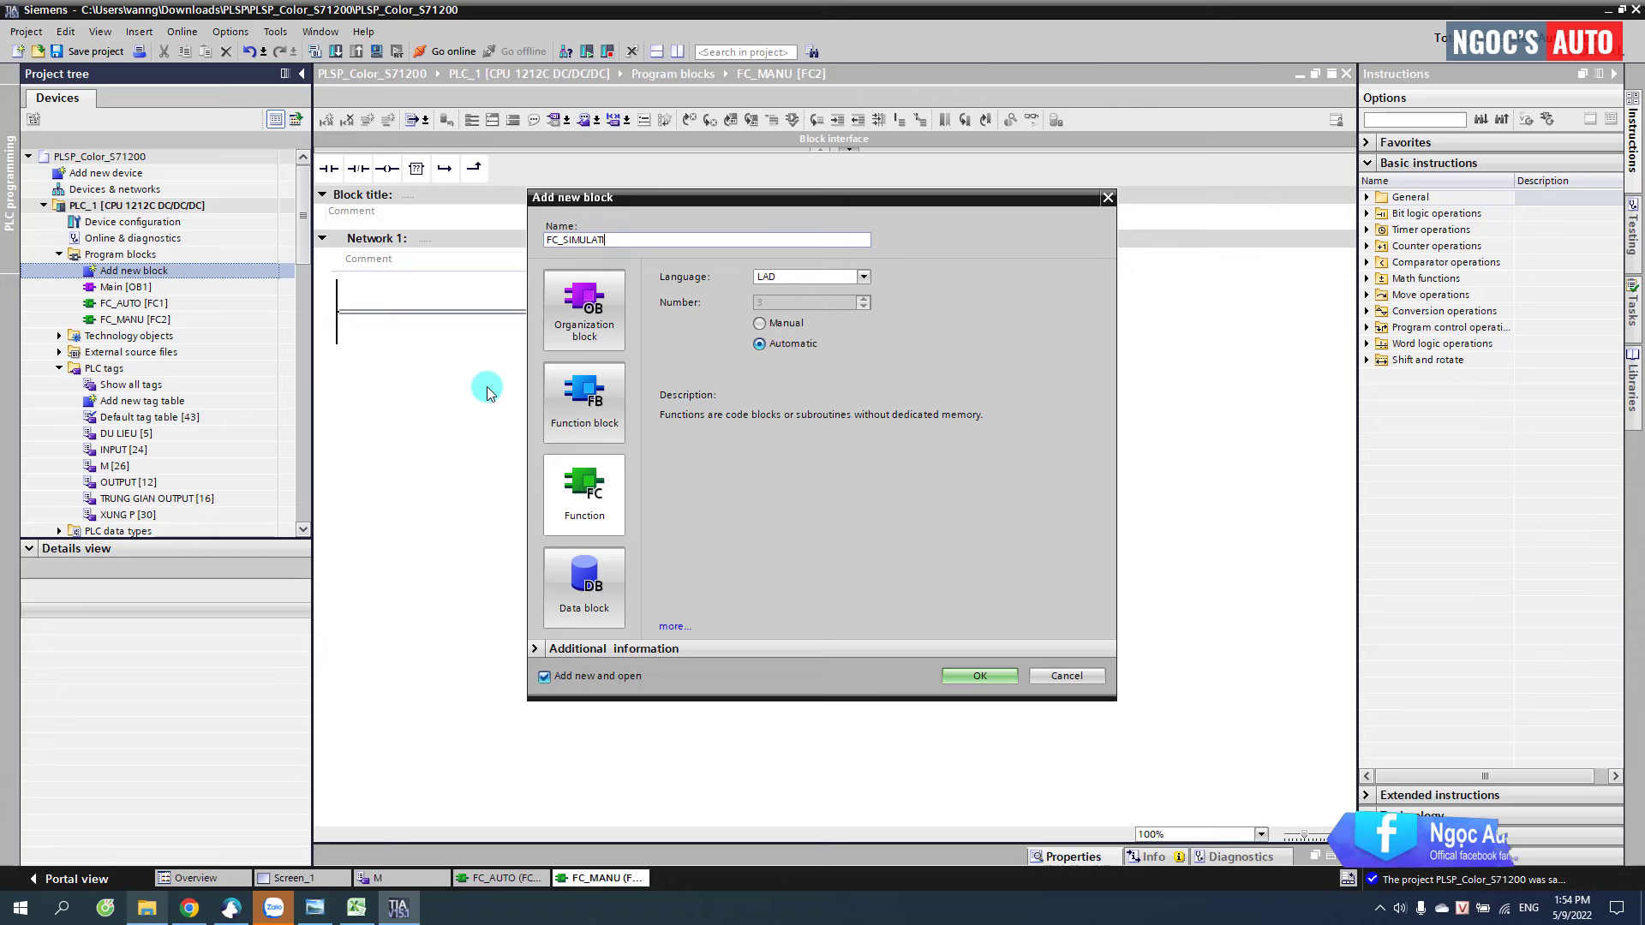
key("Return")
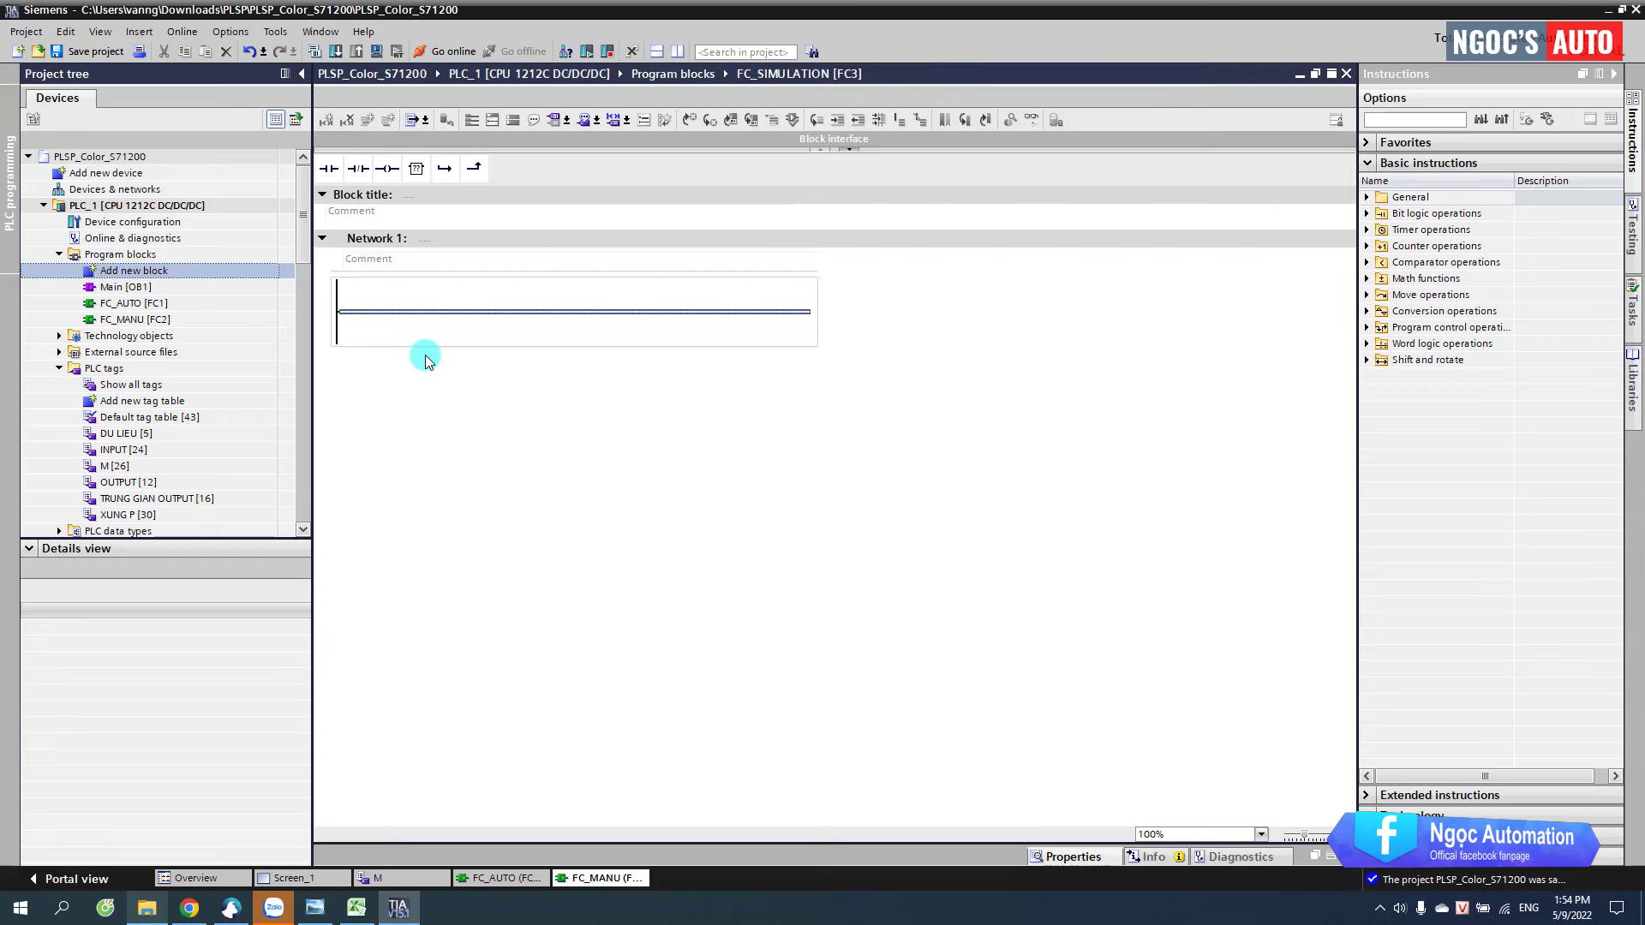
- Add another LAD function named FC_OUTPUT to PLC_1's program blocks
left_click(159, 276)
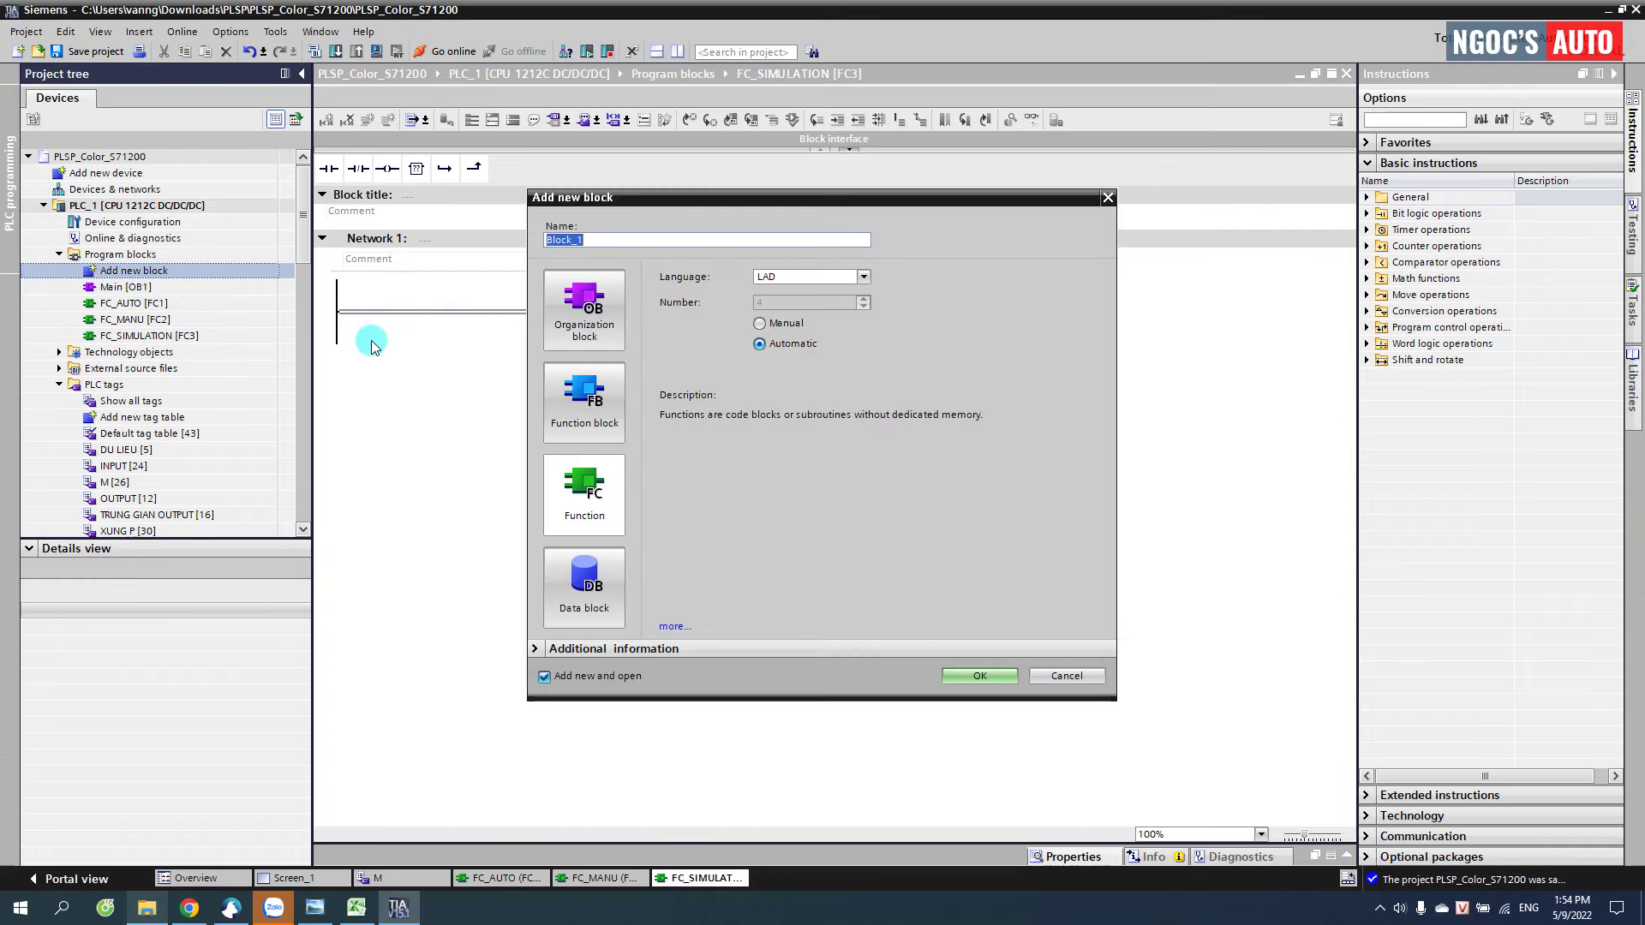
type("FC_OUTPUT")
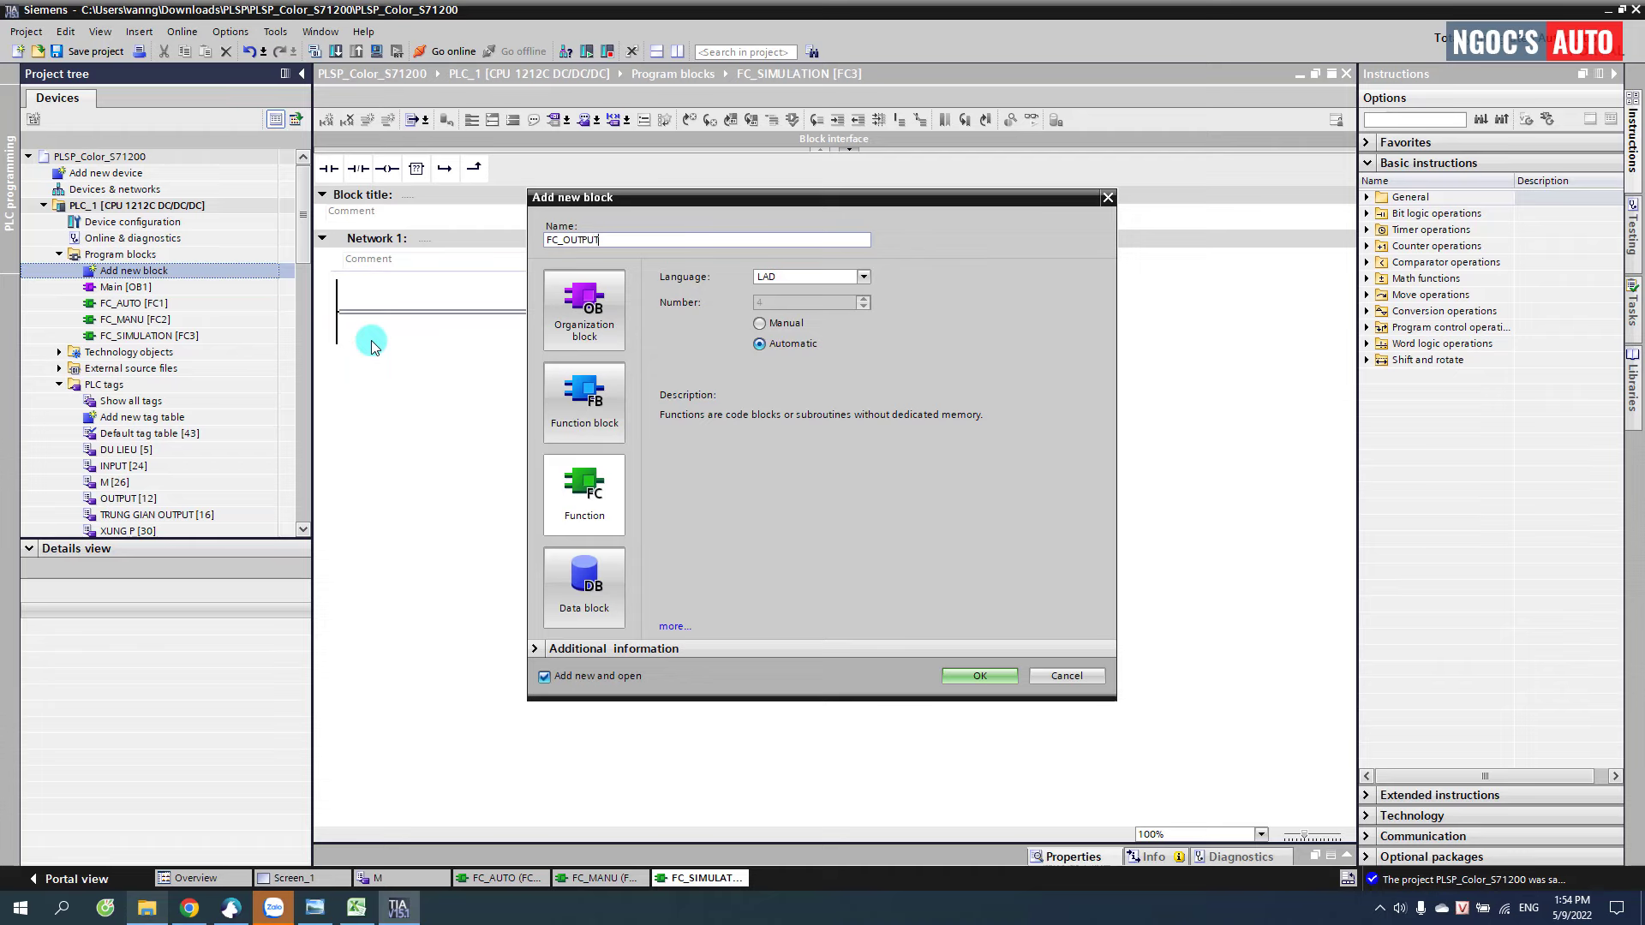
key("Return")
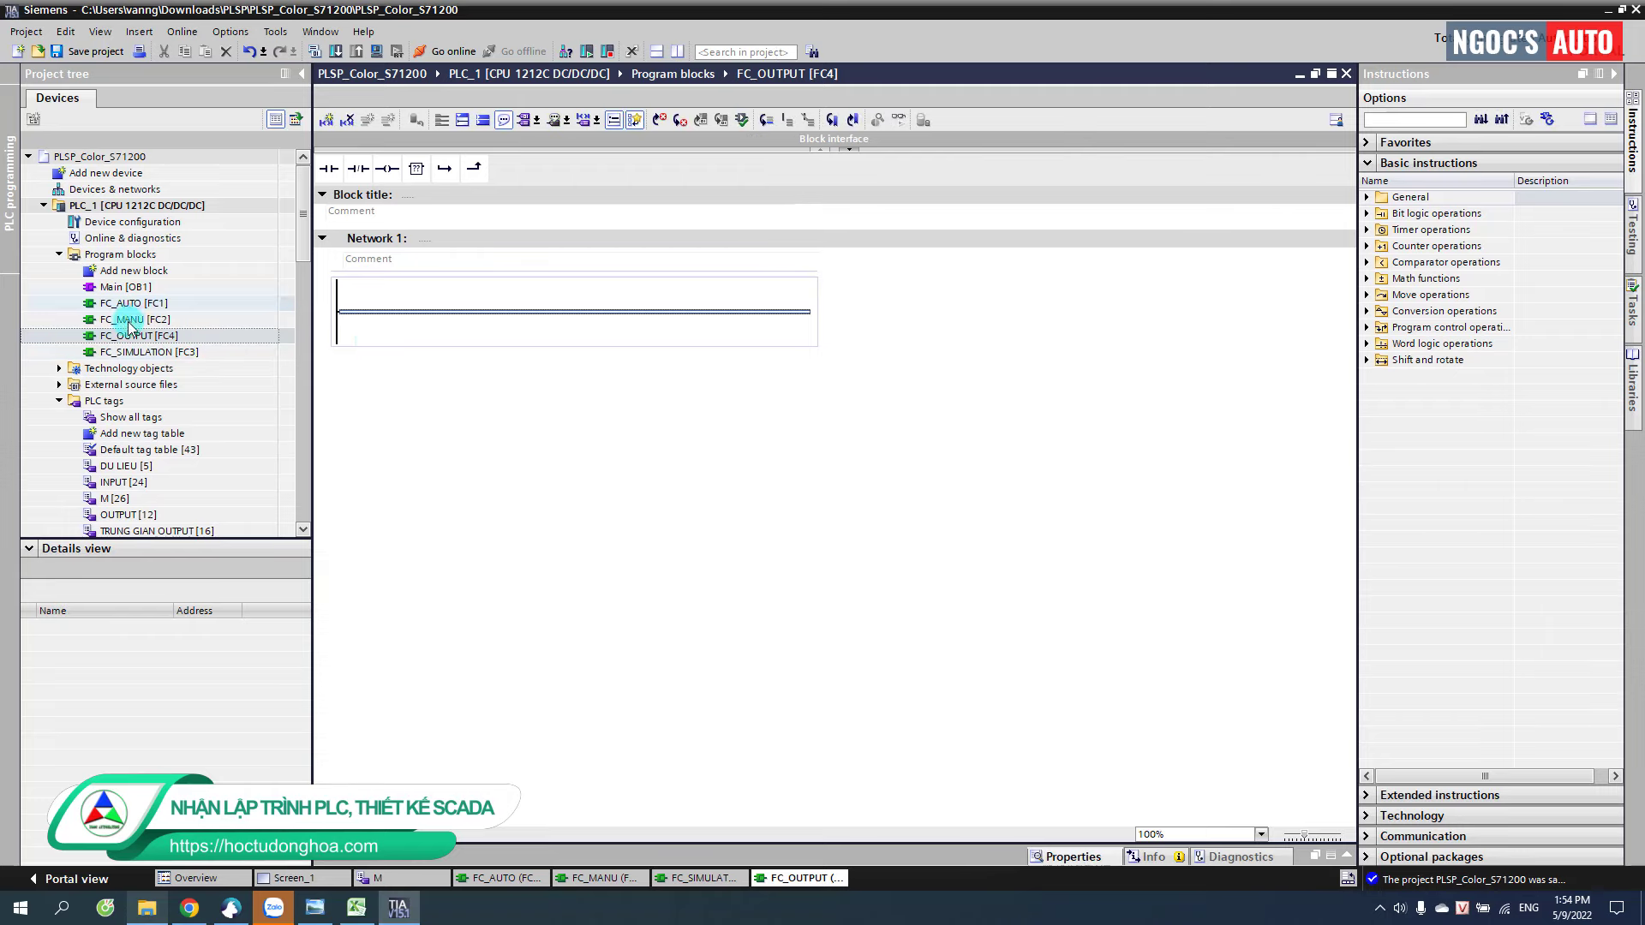
- Open the Main [OB1] block and title Network 1 "ĐIỀU KHIỂN HỆ THỐNG"
left_click(154, 290)
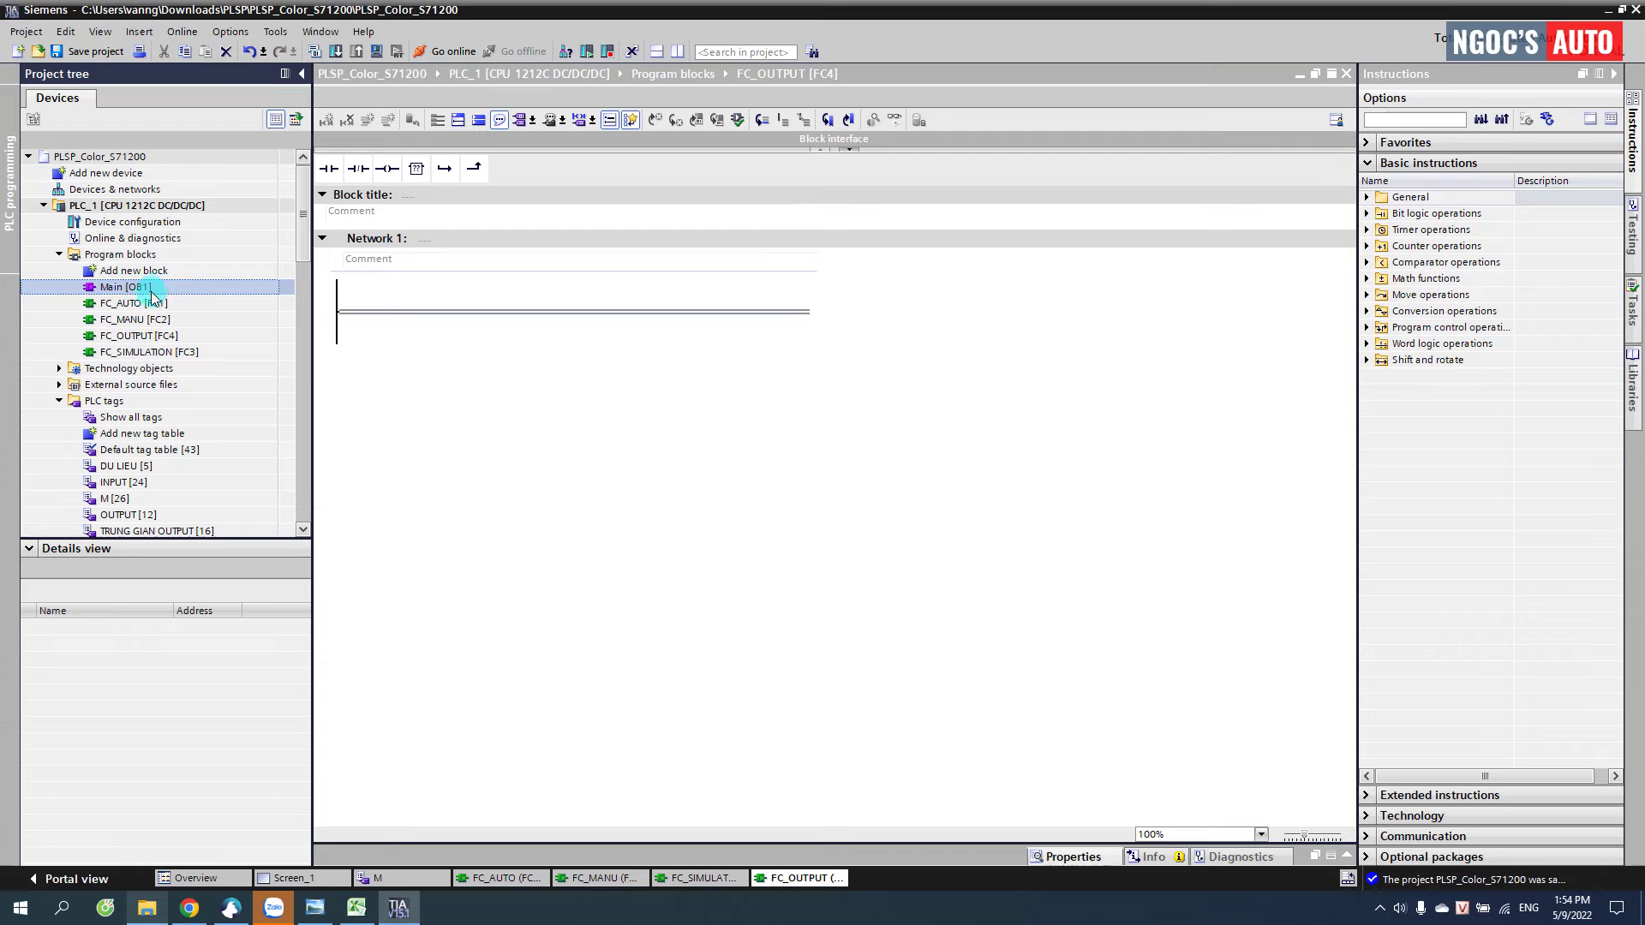
double_click(168, 294)
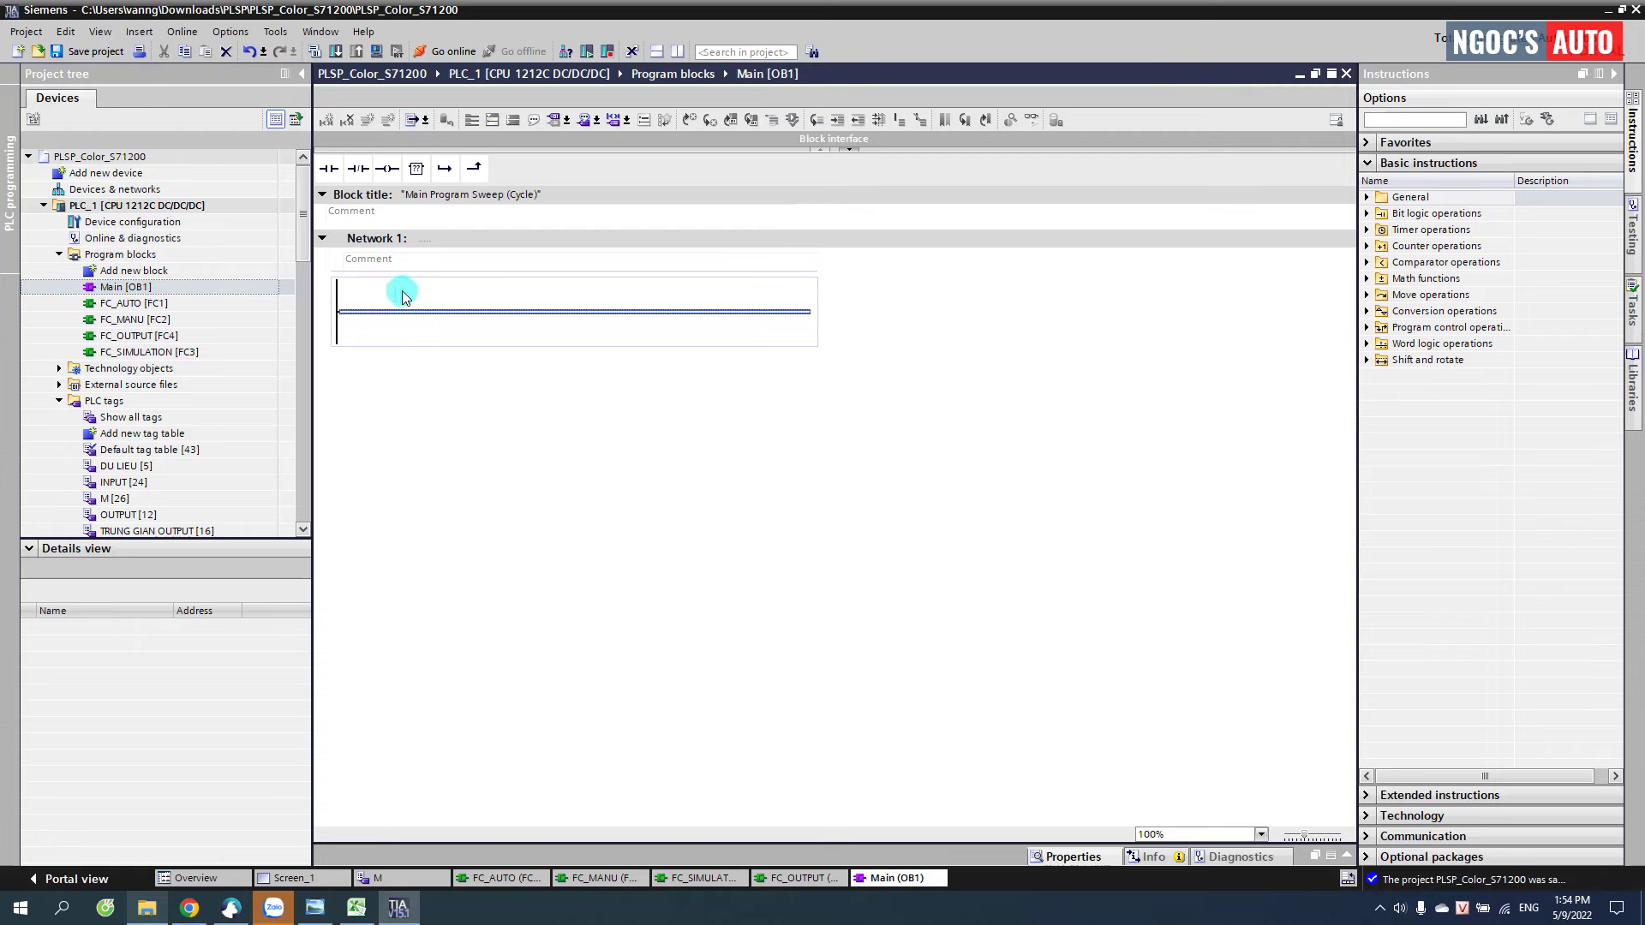
left_click(440, 240)
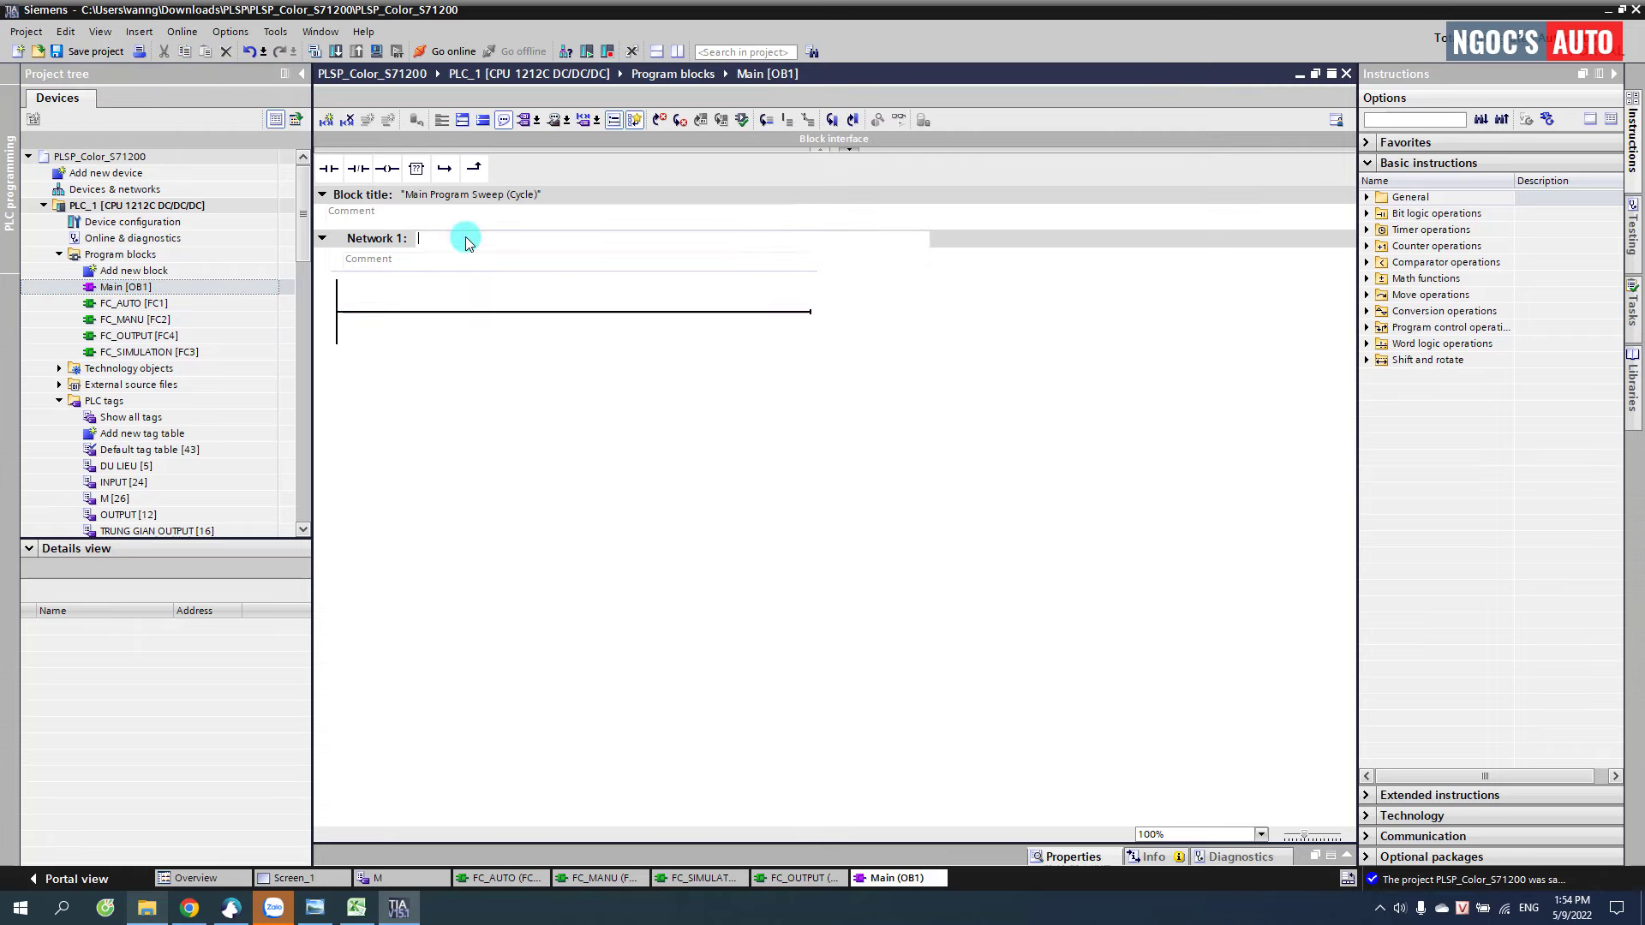
type("D")
type("IỀU KHIỂN")
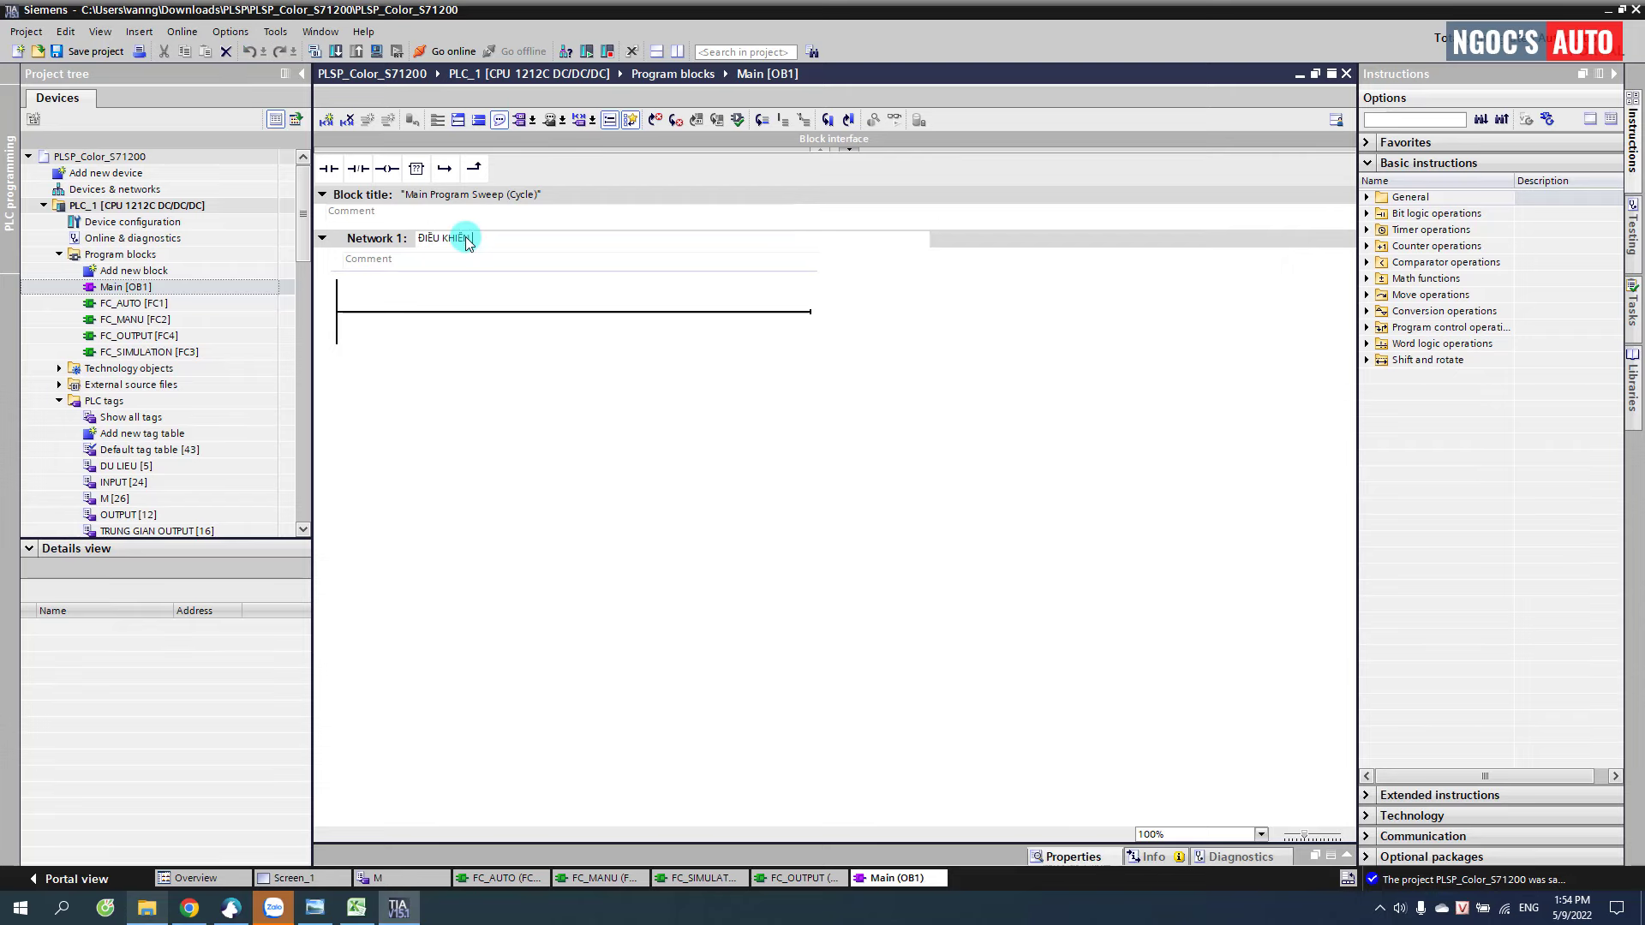
type(" HỆ THỐNG")
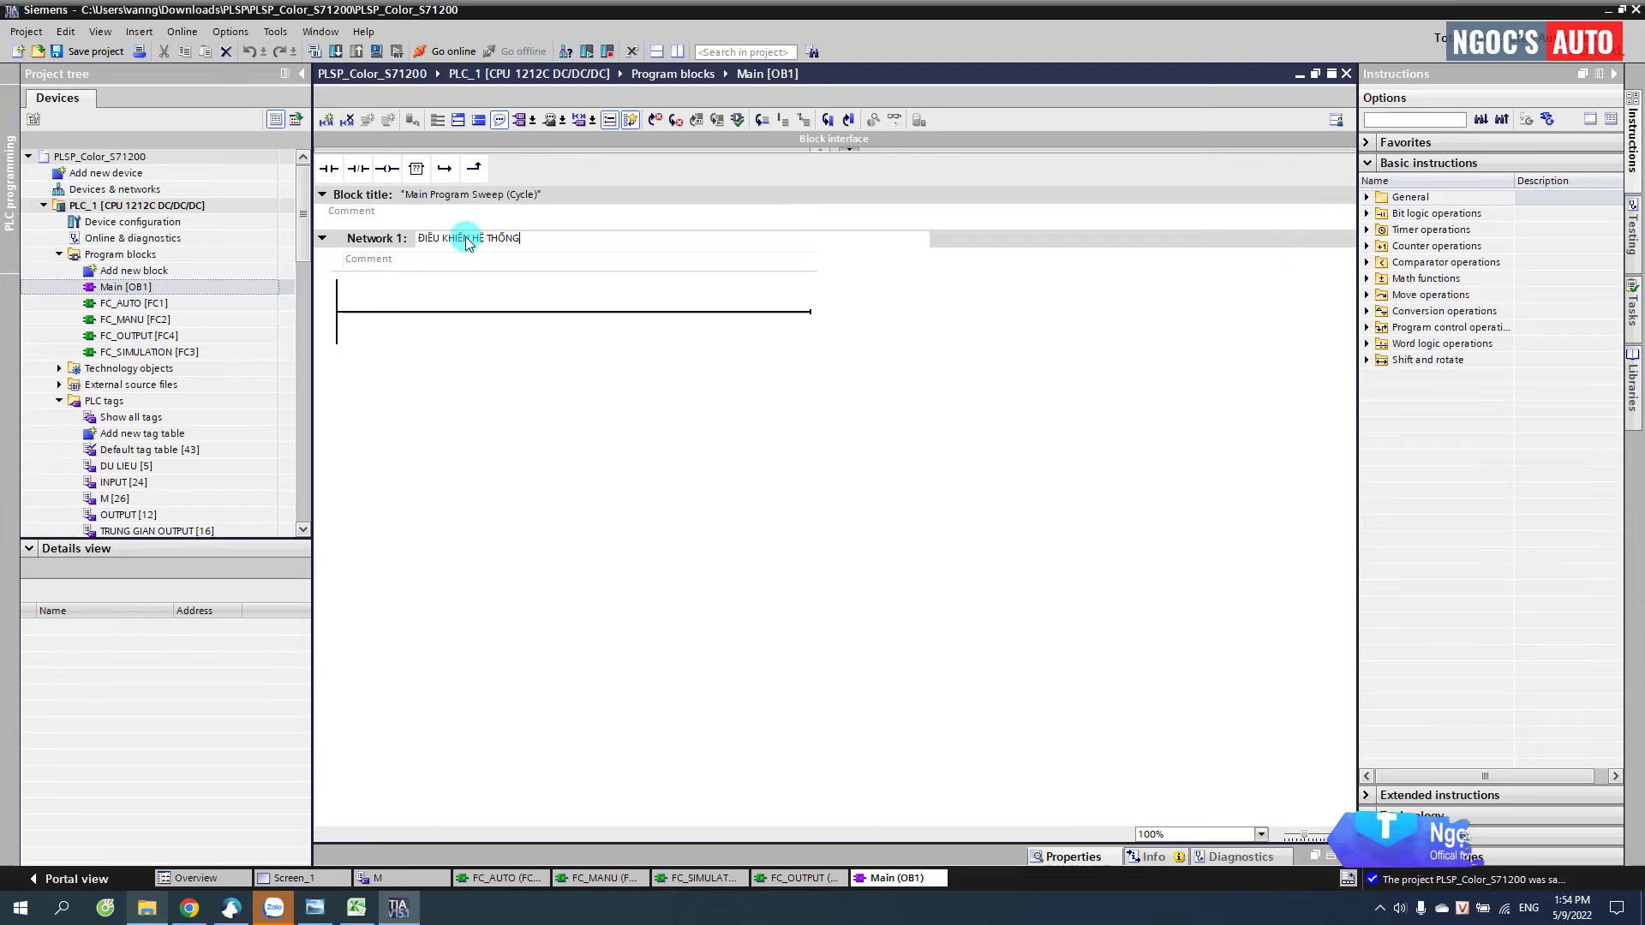
- Build a rung in Network 1 with two parallel normally open contacts feeding an output coil
left_click(386, 312)
left_click_drag(332, 176, 351, 314)
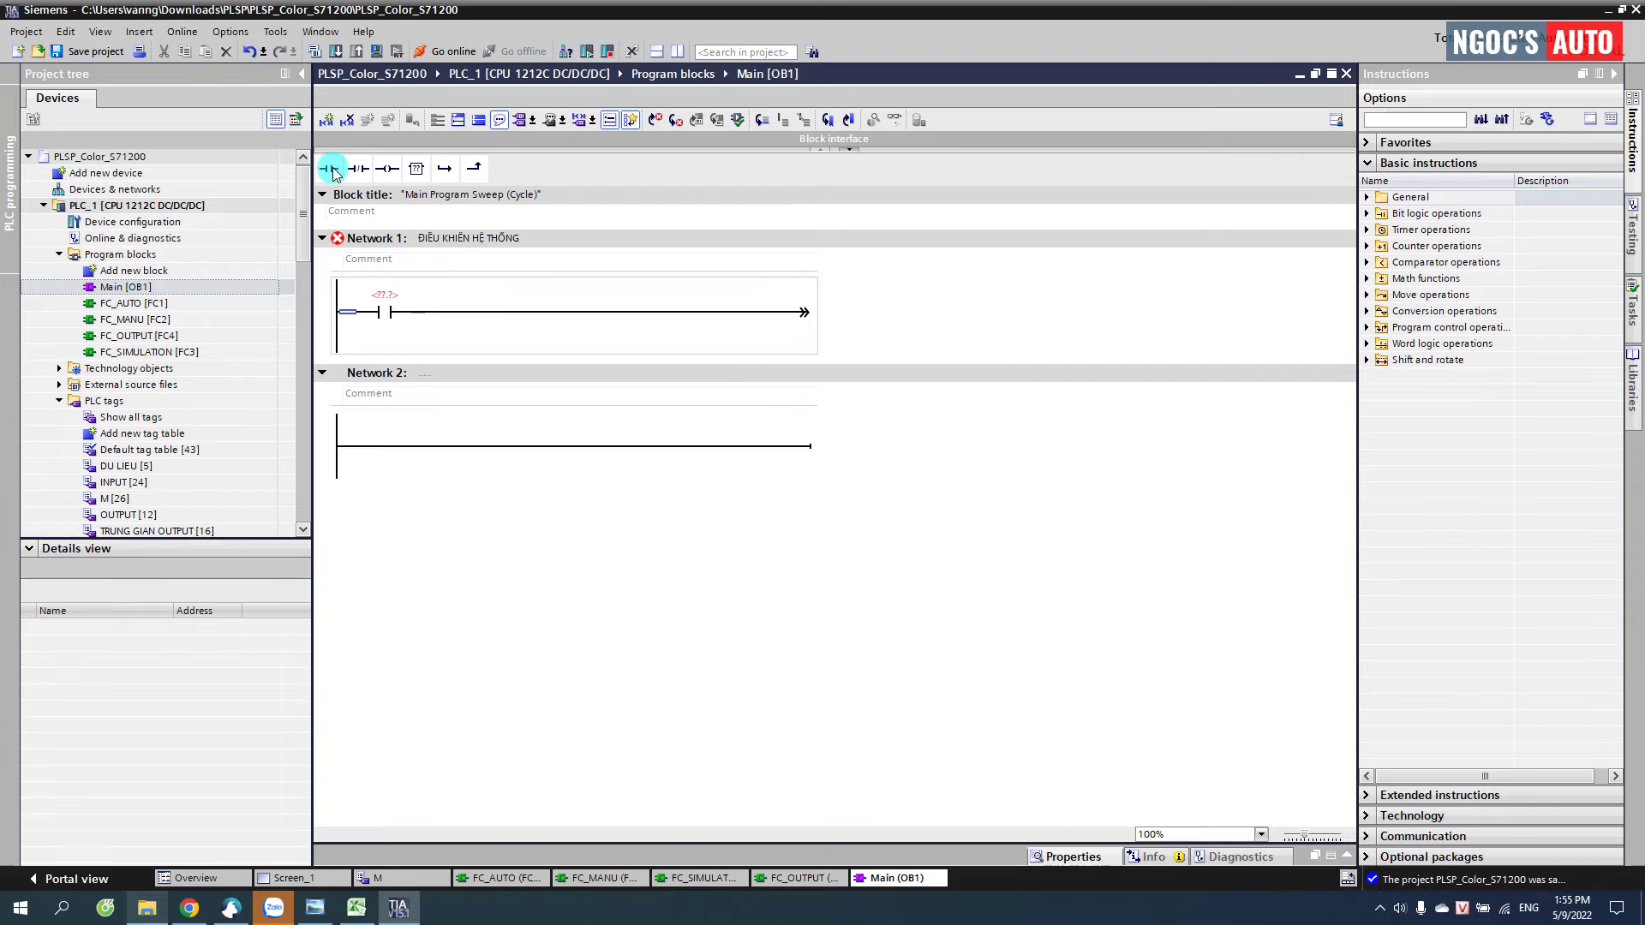
left_click_drag(336, 177, 425, 363)
left_click_drag(420, 361, 433, 314)
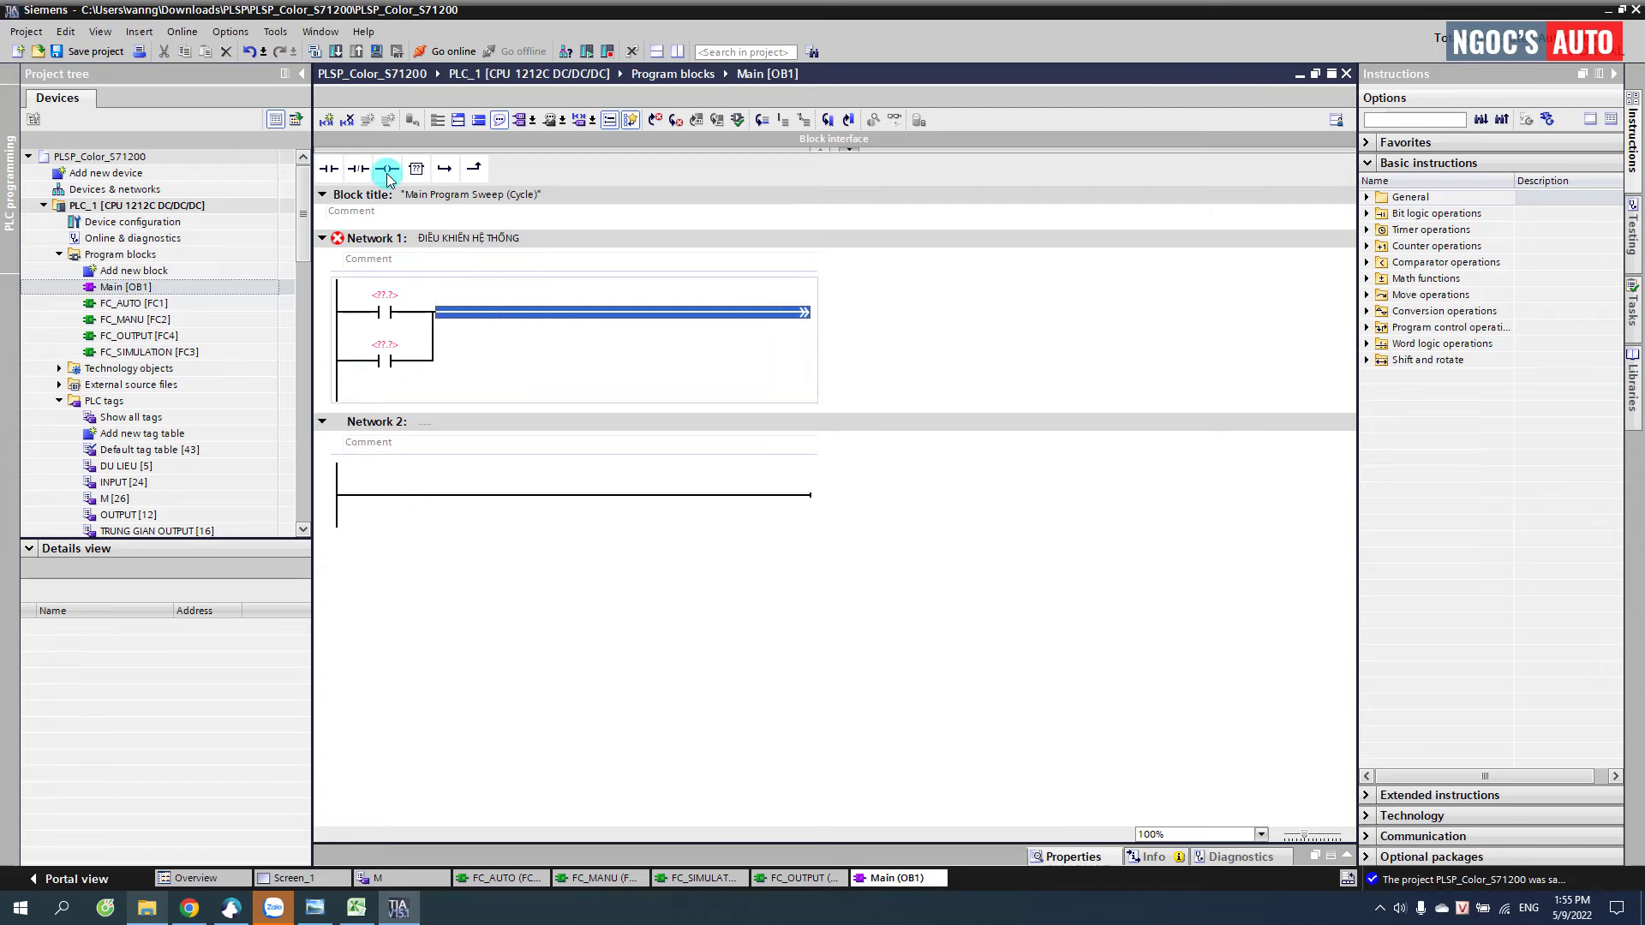
left_click_drag(388, 177, 488, 306)
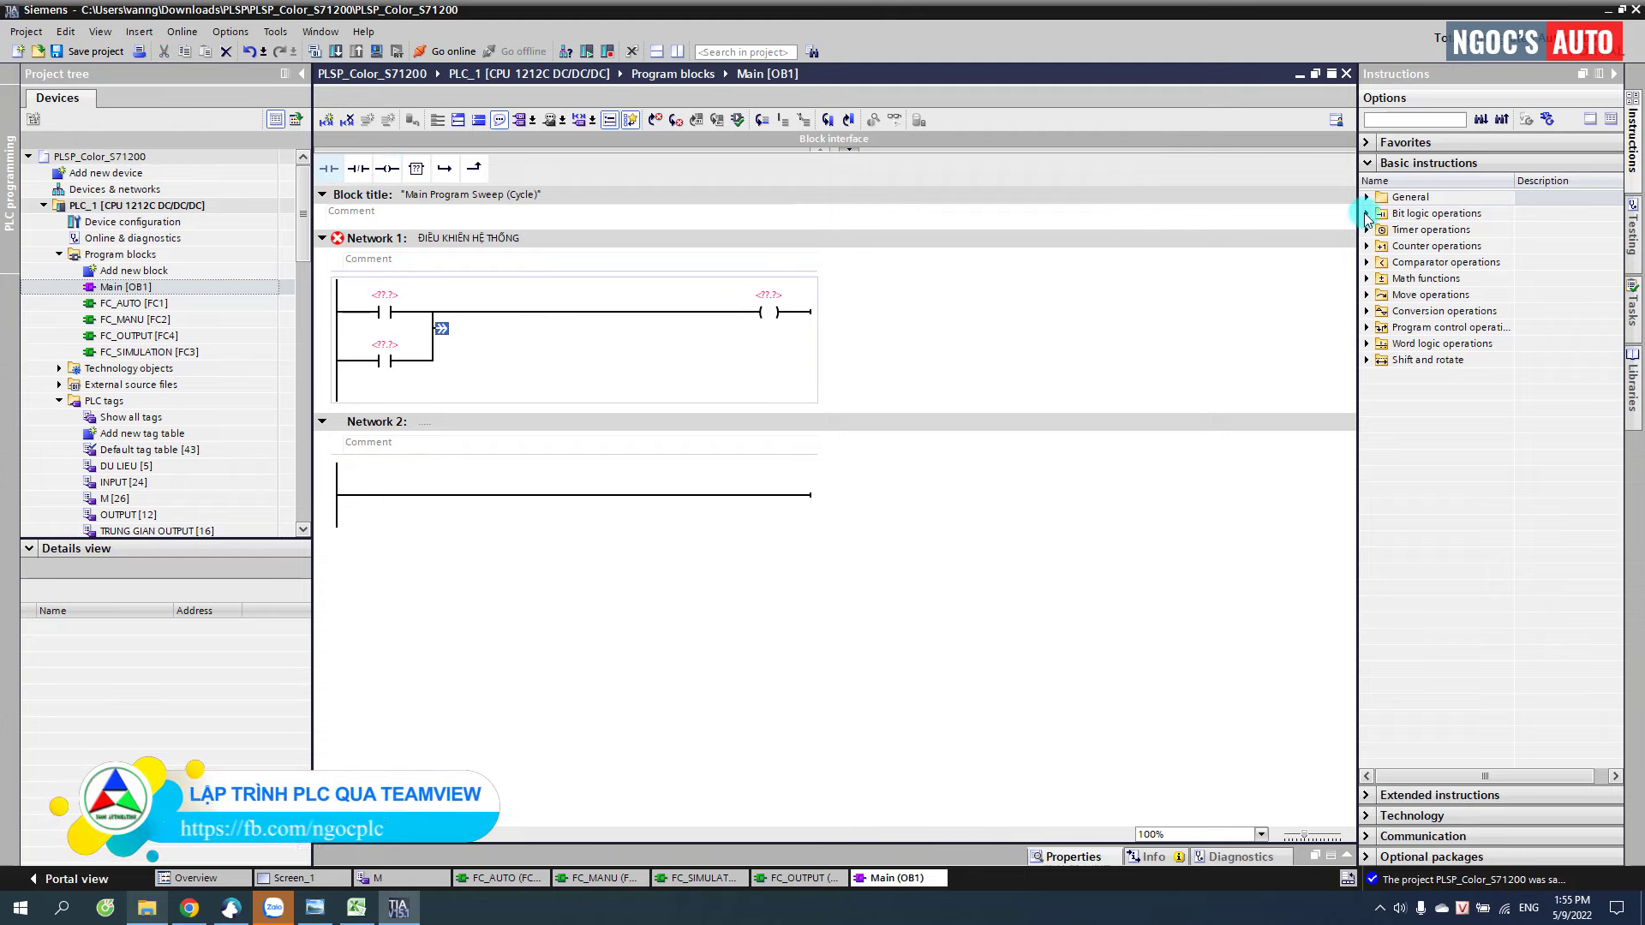
- Add a second output branch after Network 1's parallel contacts, with a NOT (Invert RLO) instruction and an output coil
left_click(1367, 215)
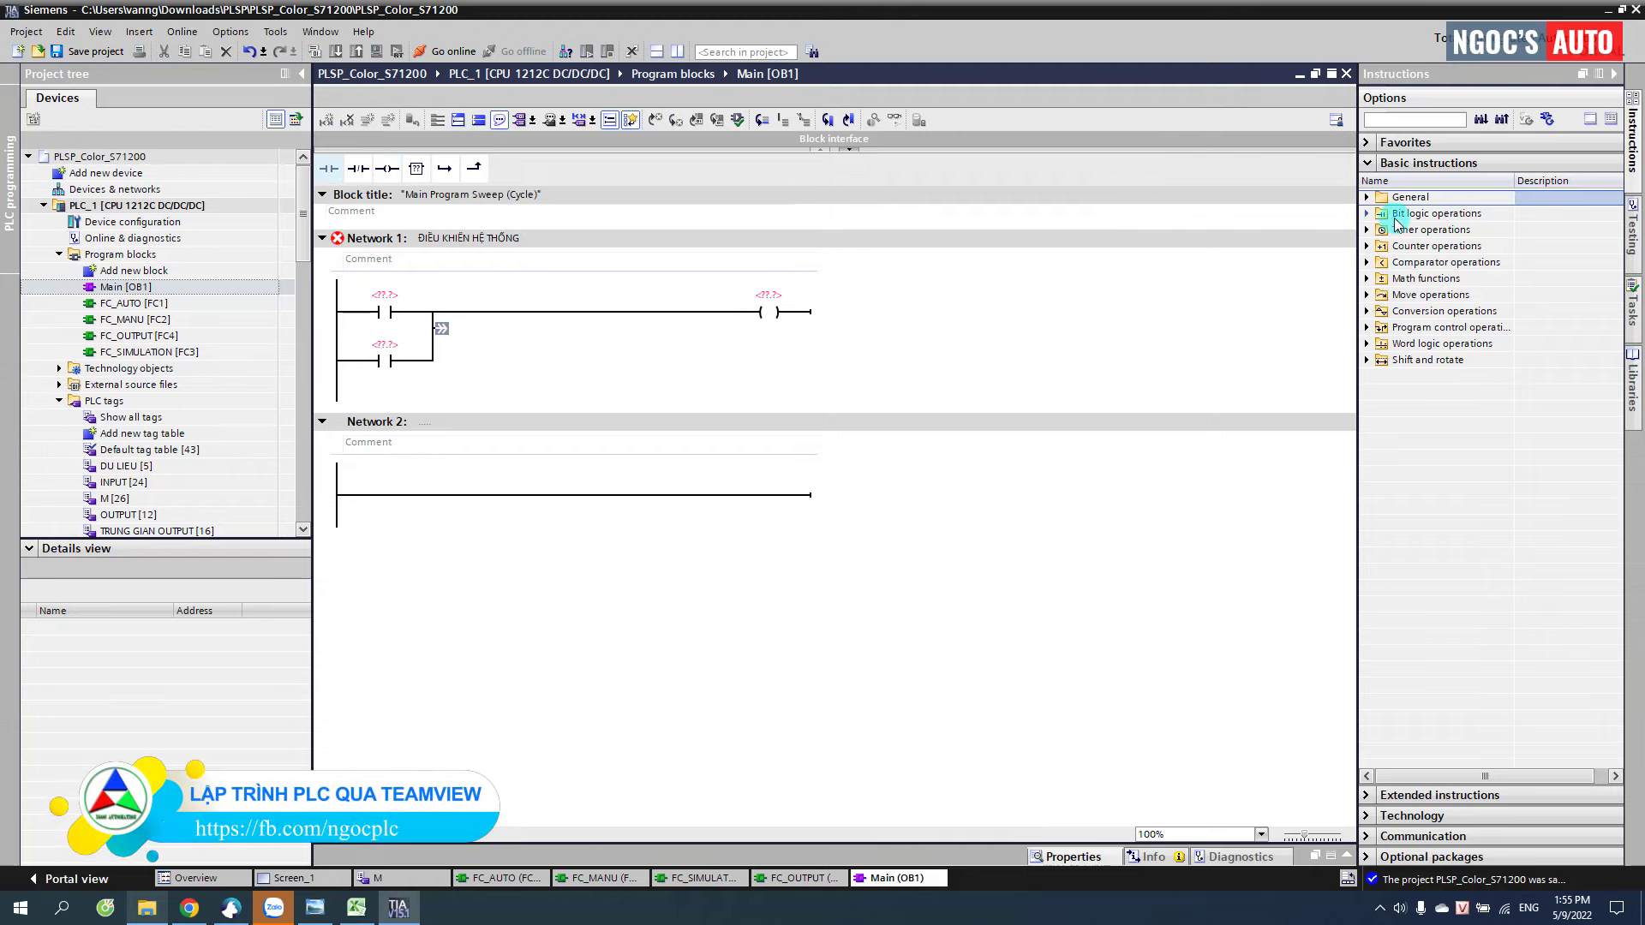
double_click(1395, 216)
double_click(1421, 262)
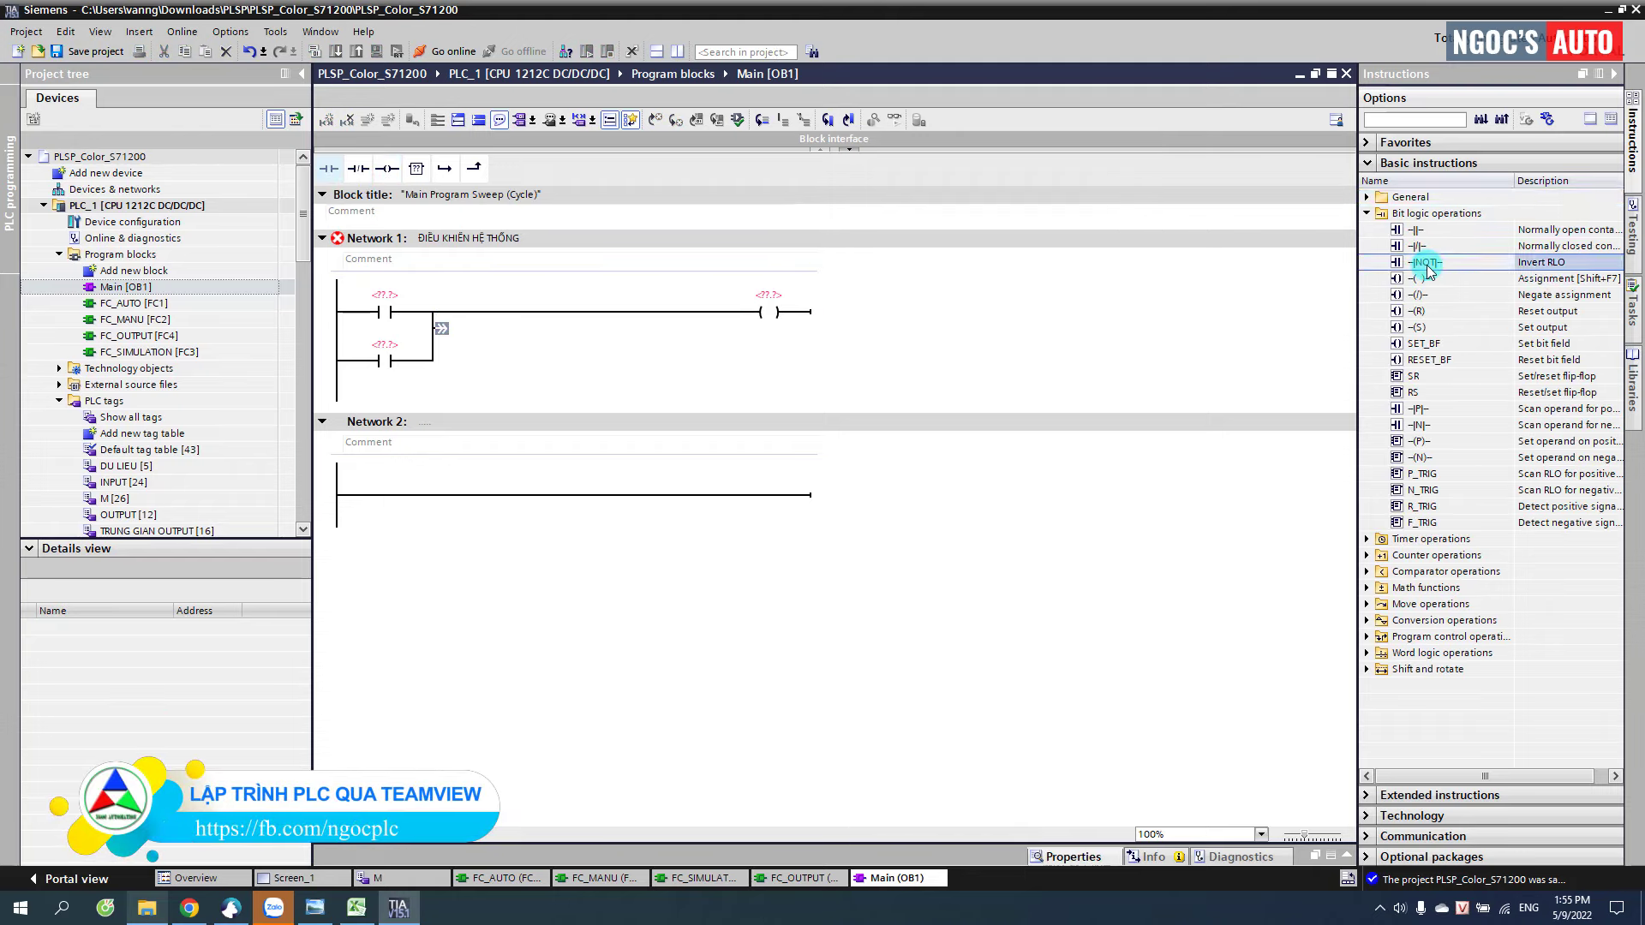
left_click(387, 168)
- Retitle Network 1 as "CHẾ ĐỘ VẬN HÀNH"
left_click(537, 240)
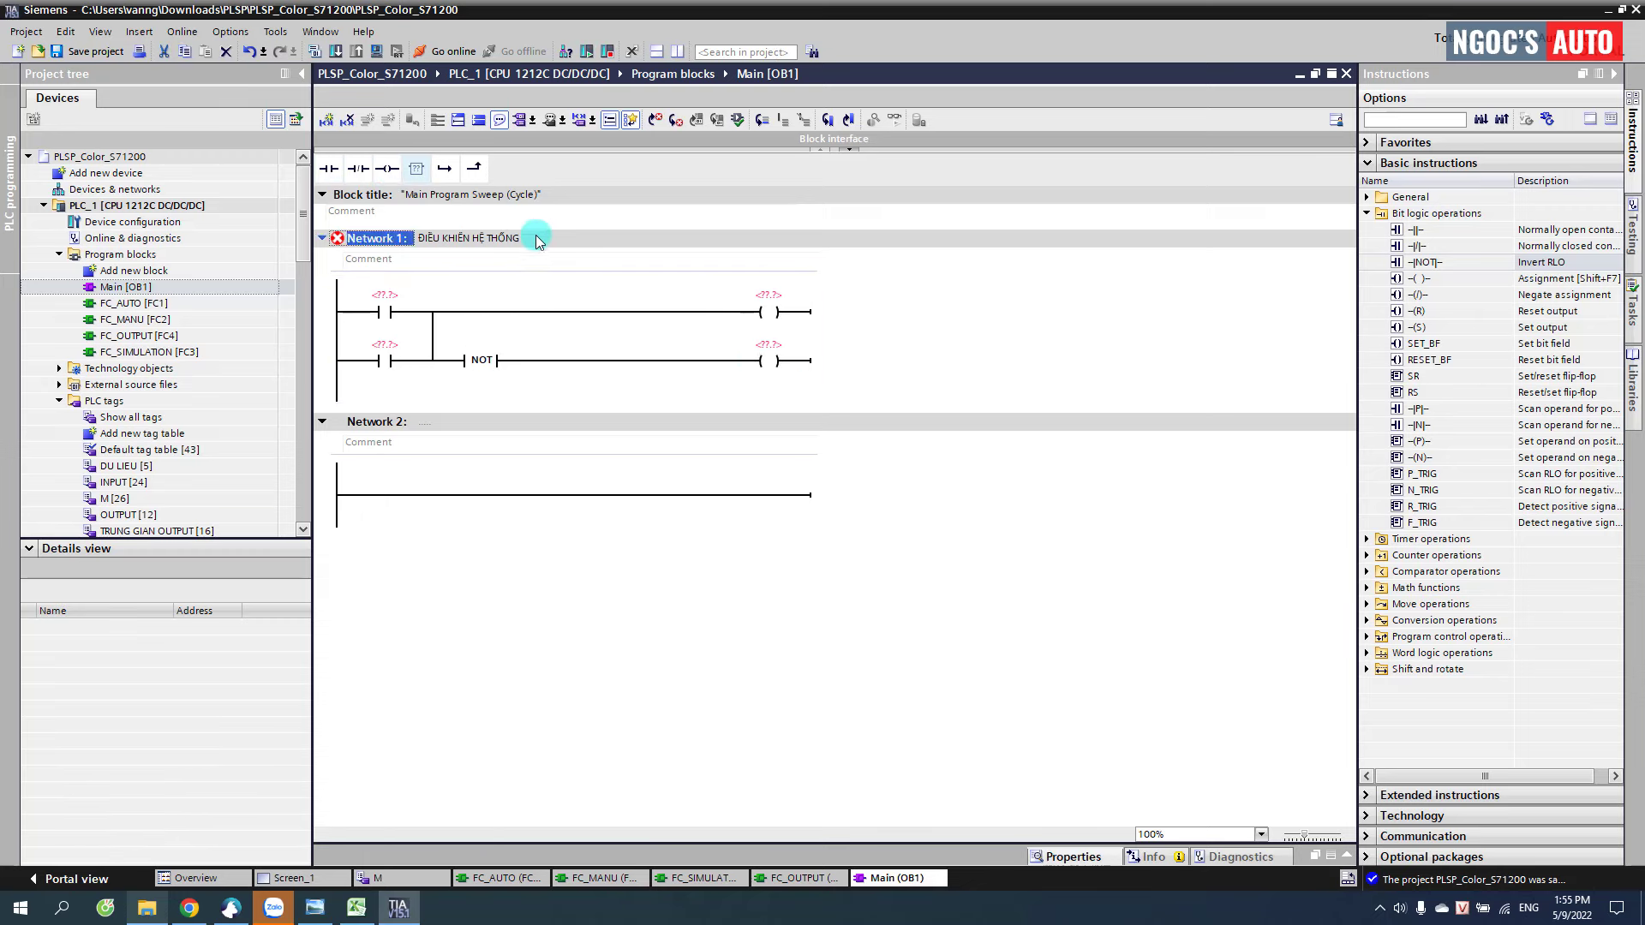
left_click_drag(537, 240, 404, 243)
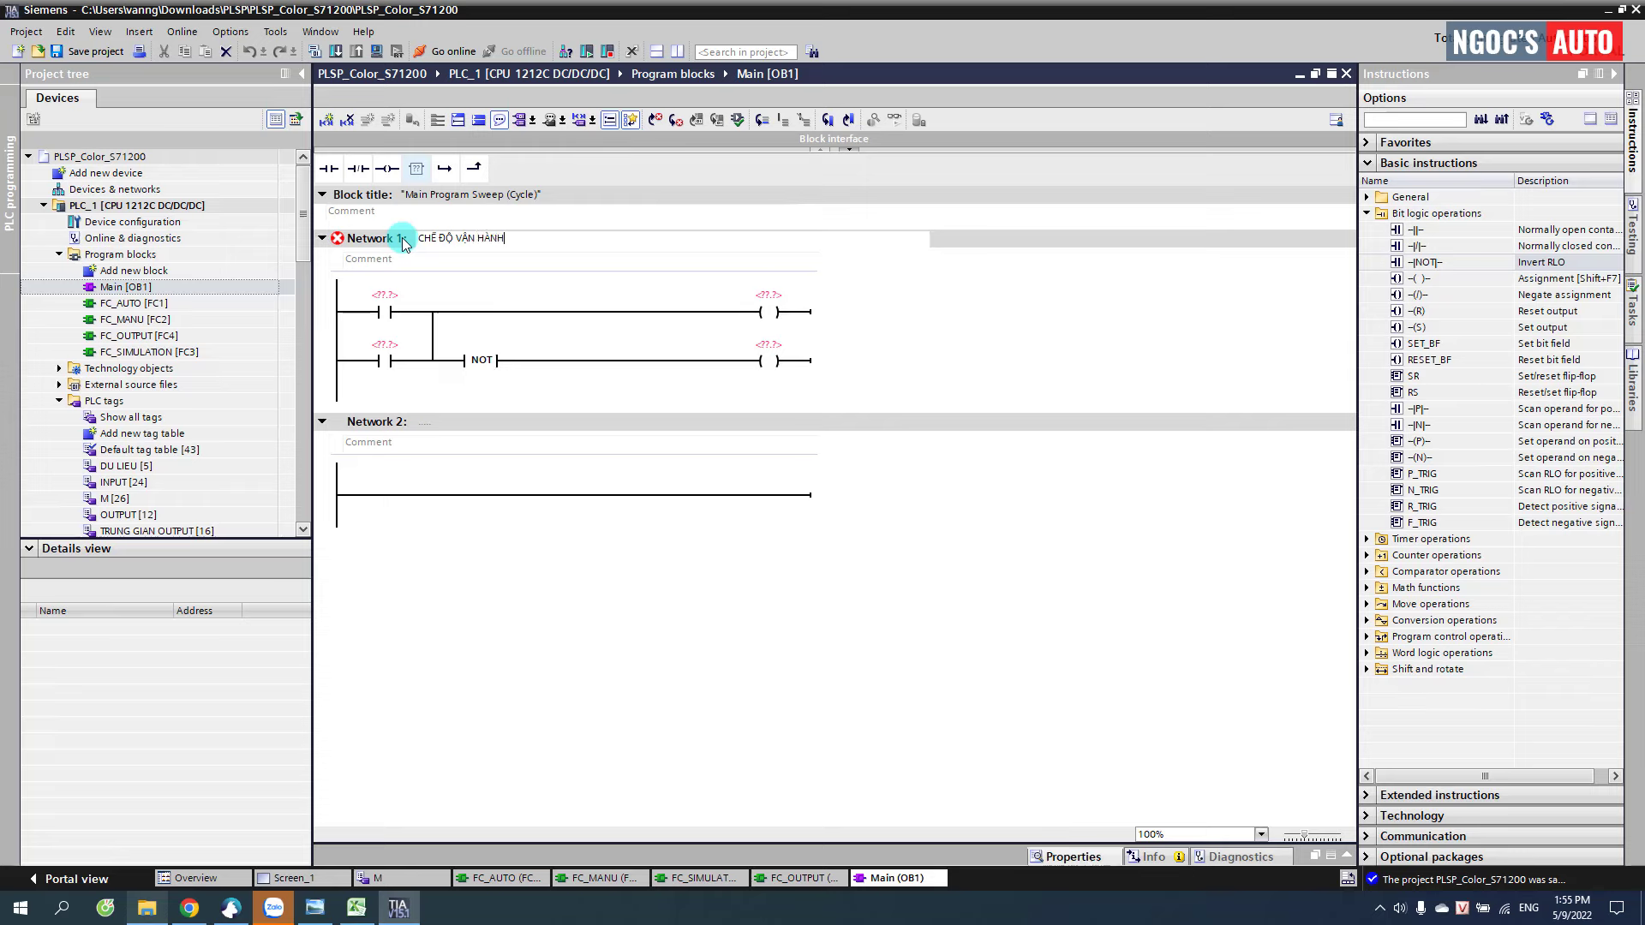
- Assign the I_Mode tag to Network 1's upper contact and M_Mode to the parallel lower contact
left_click(374, 298)
key("BackSpace")
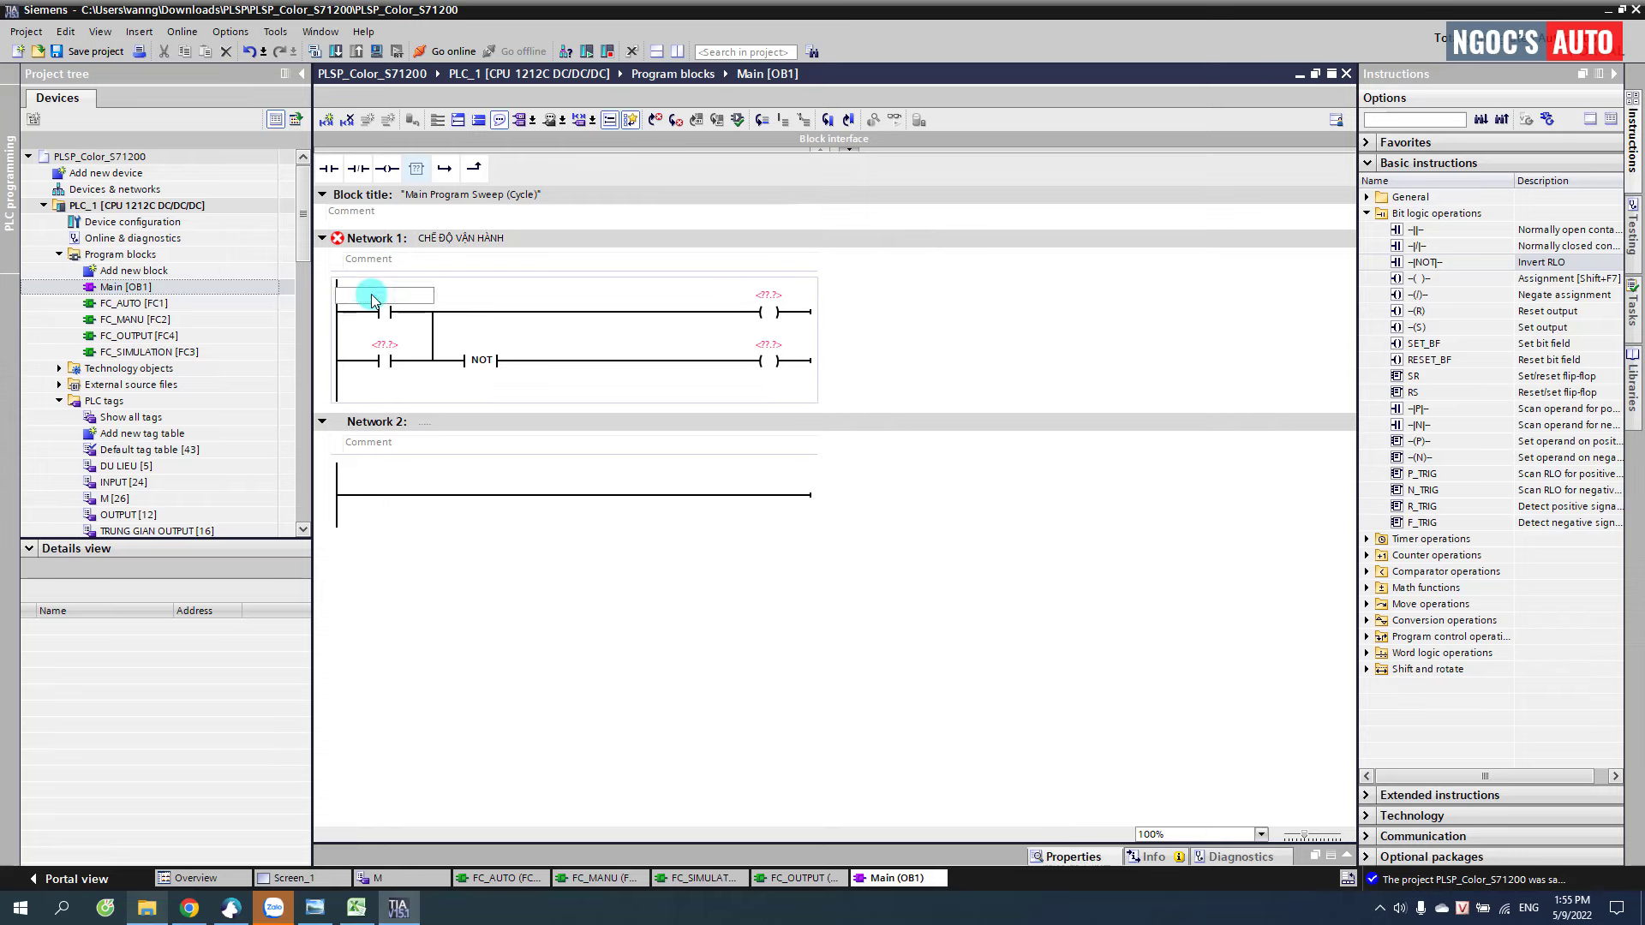
type("I_Mode")
key("Return")
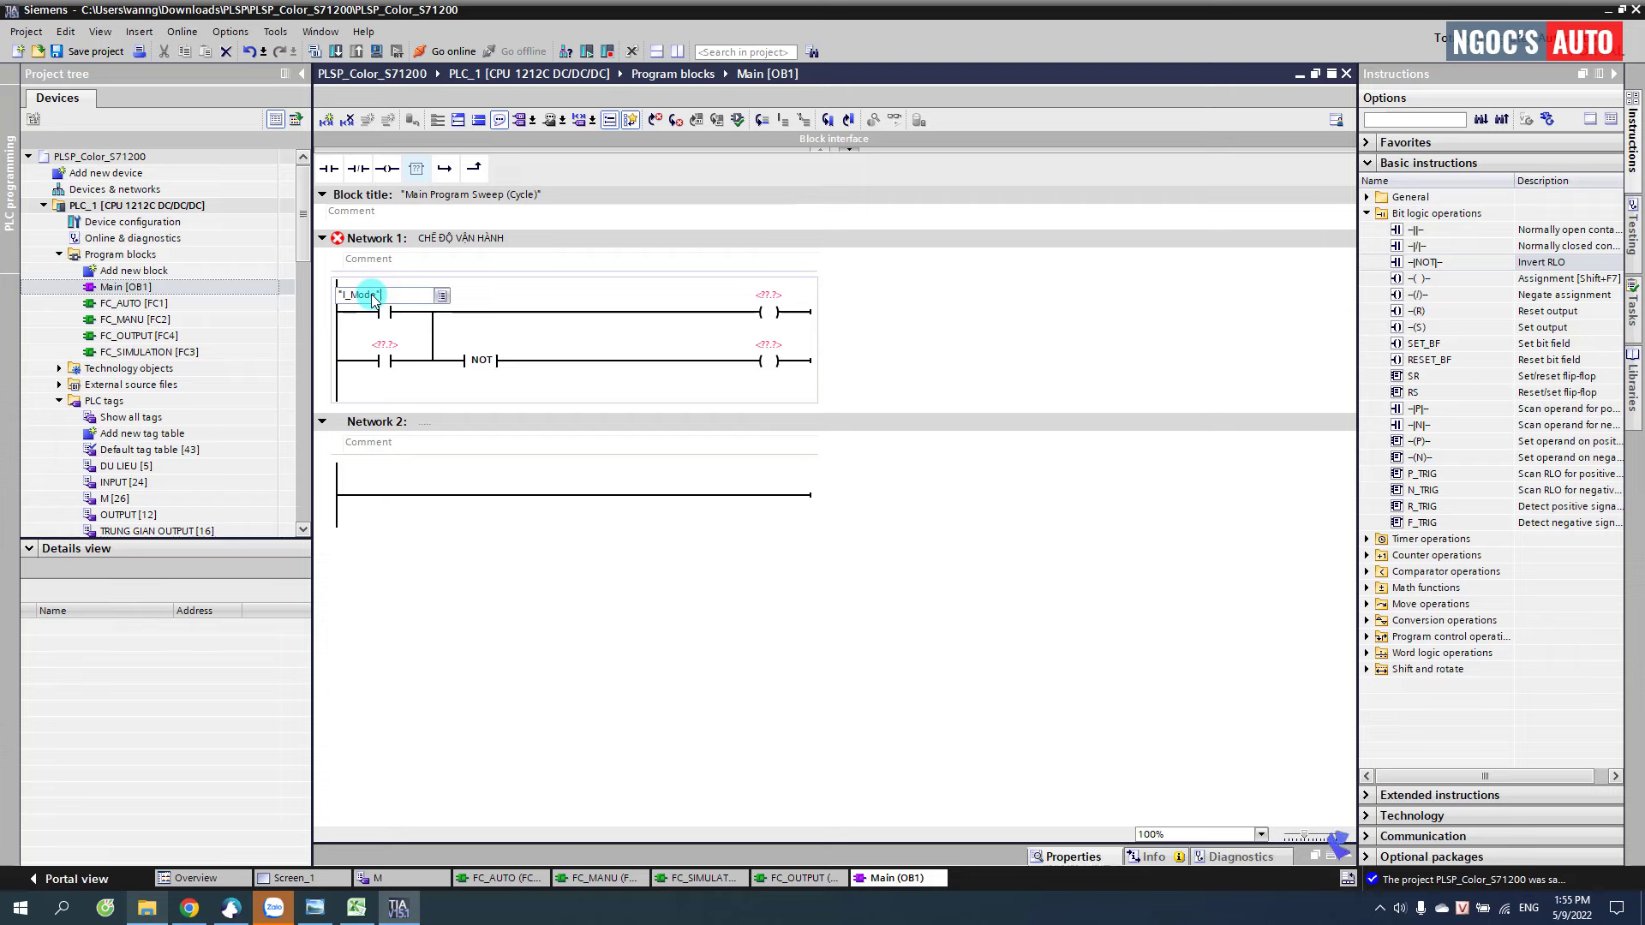
left_click(378, 351)
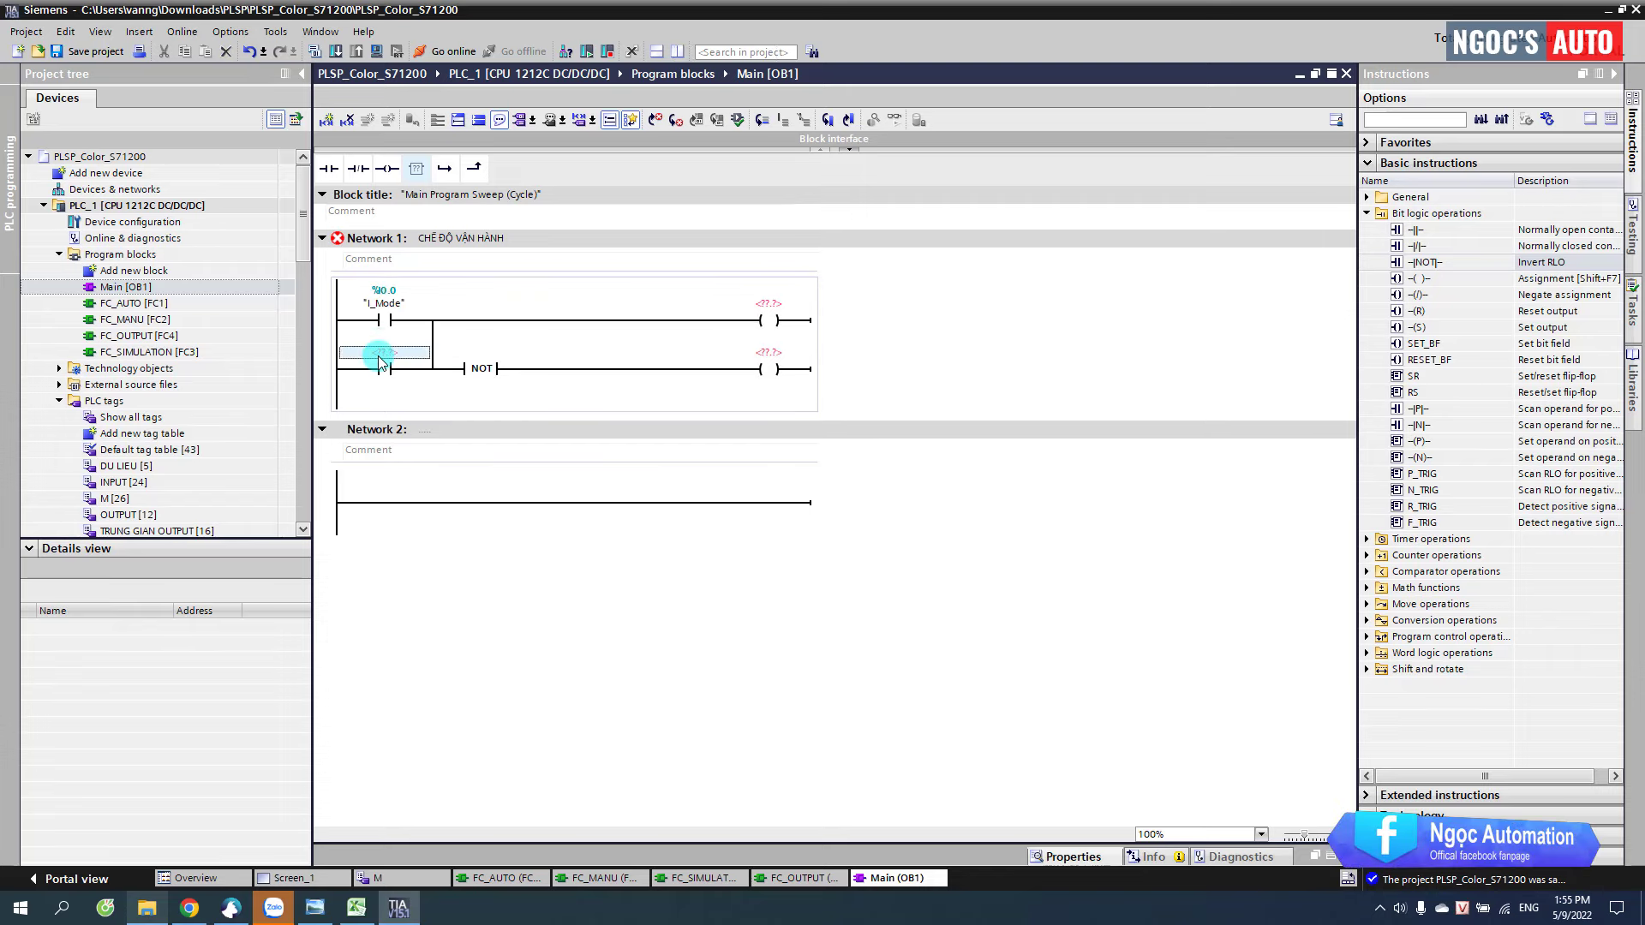
type("M_Mode")
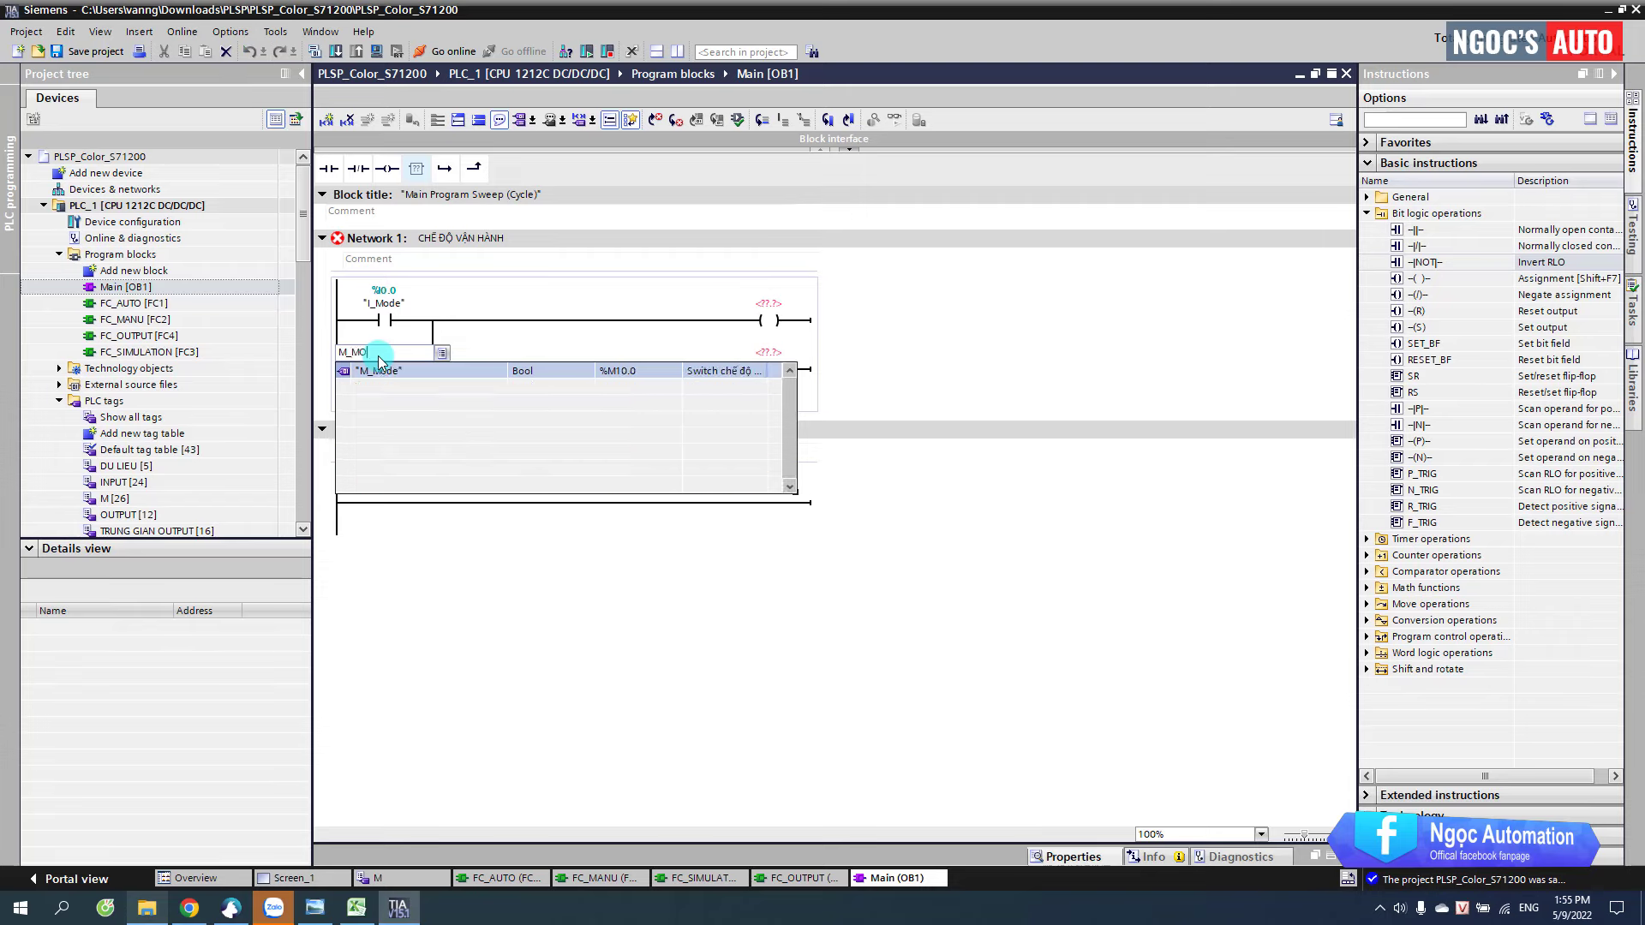
key("Return")
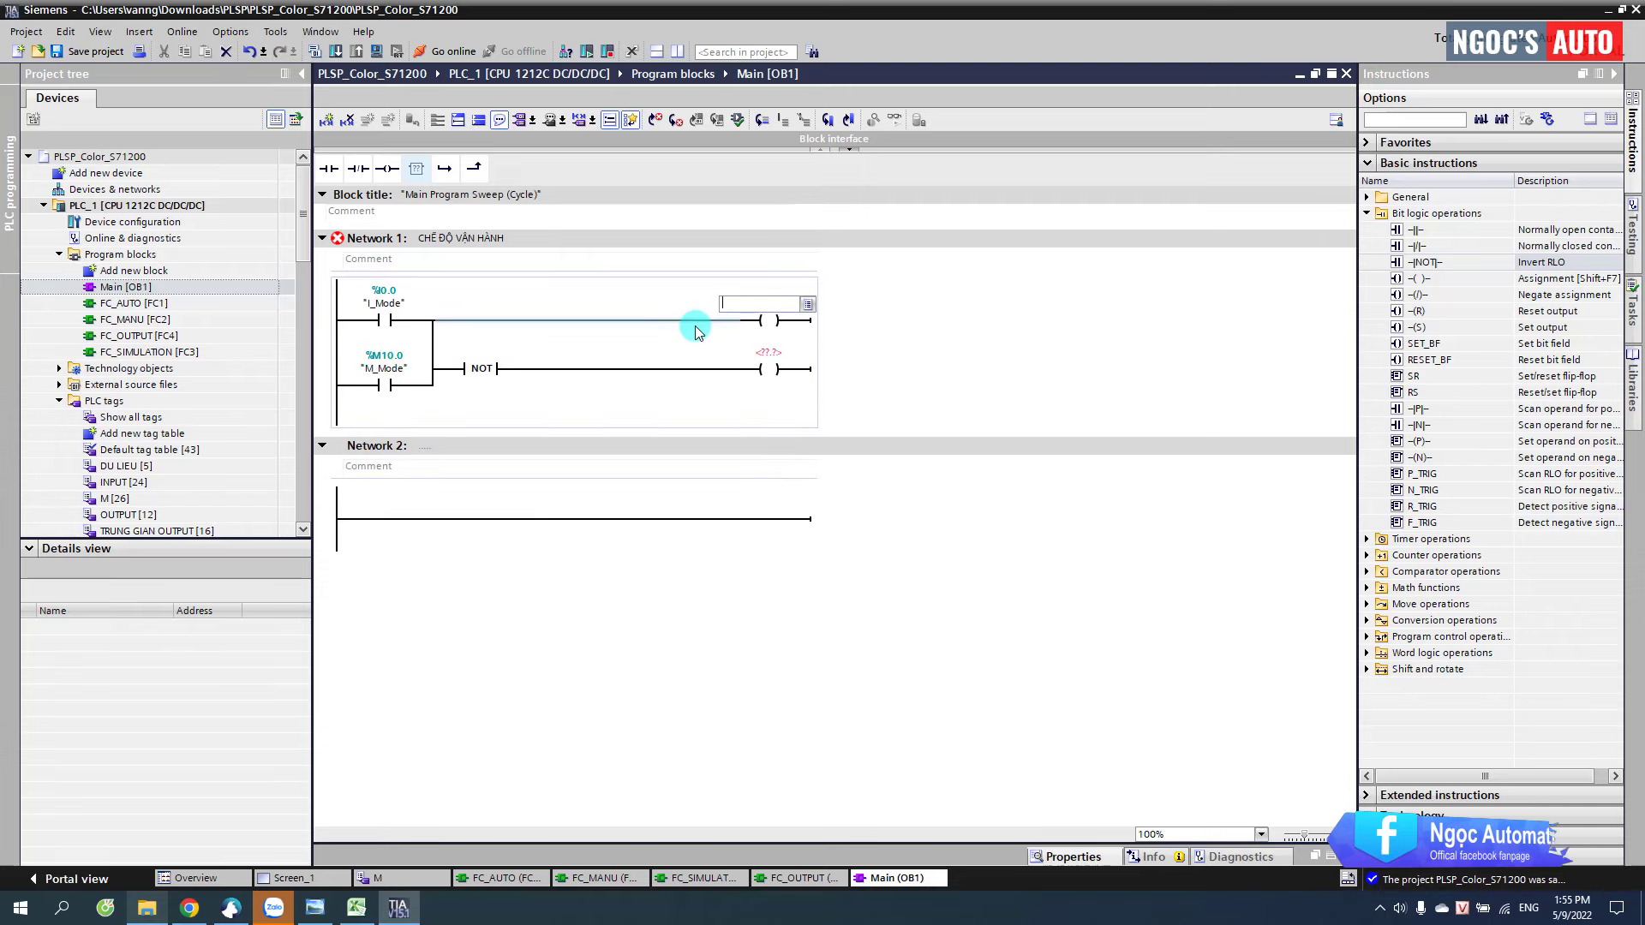
- Assign Q_lamp_Auto to Network 1's upper coil and Q_lamp_Manu to the coil behind the NOT instruction
type("Q_LAM")
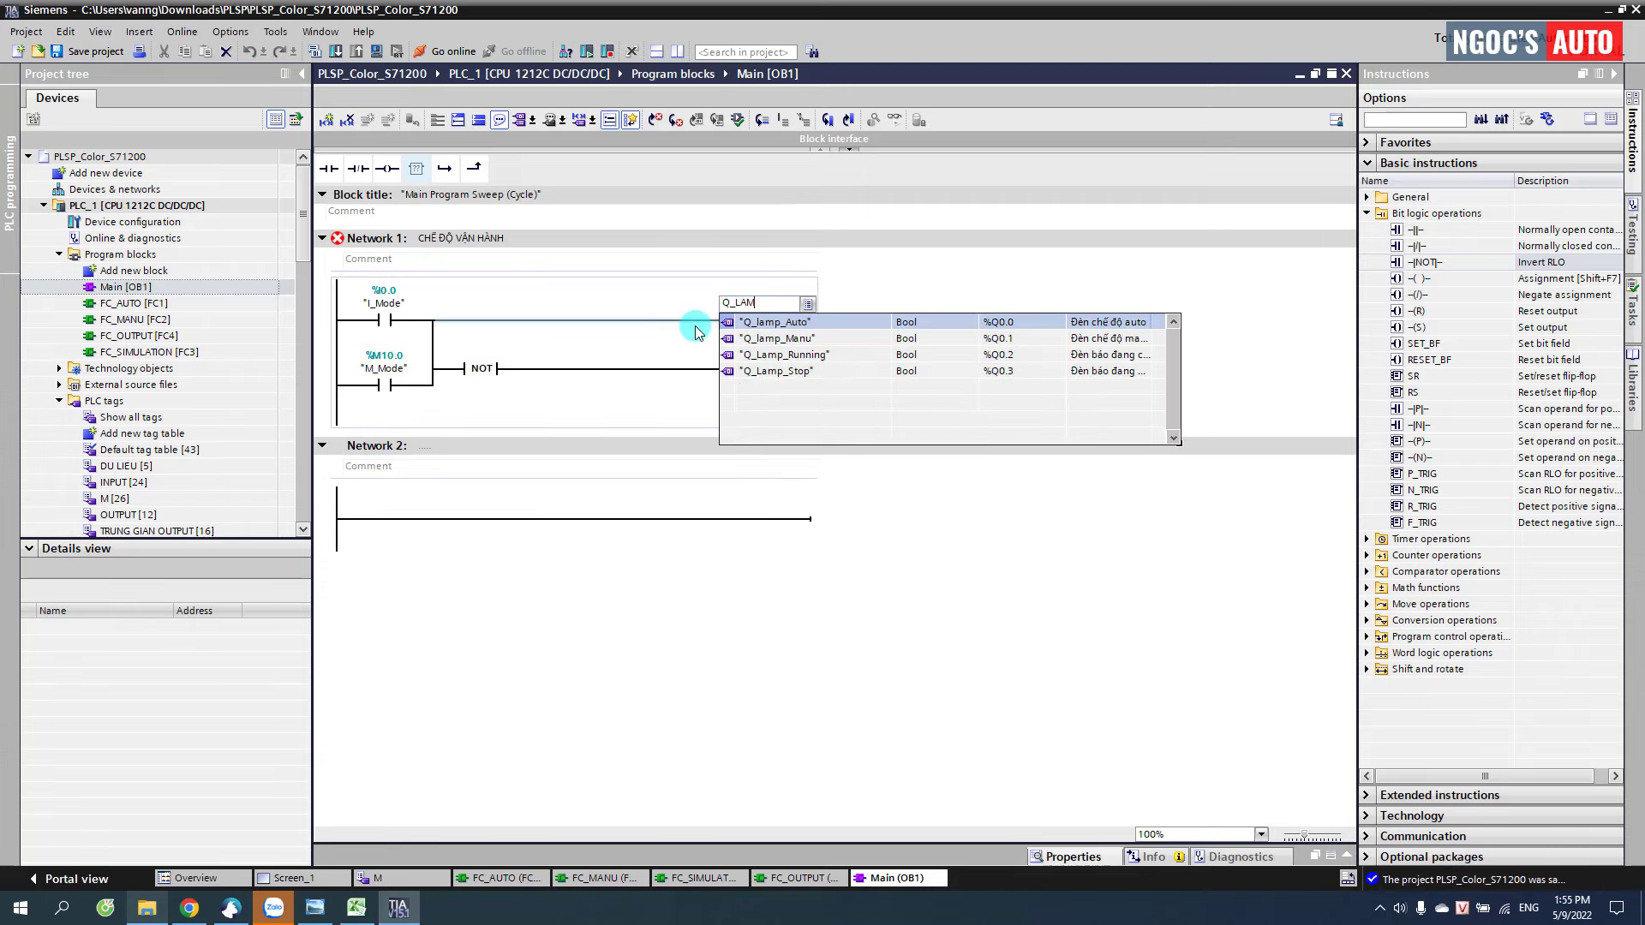
key("Return")
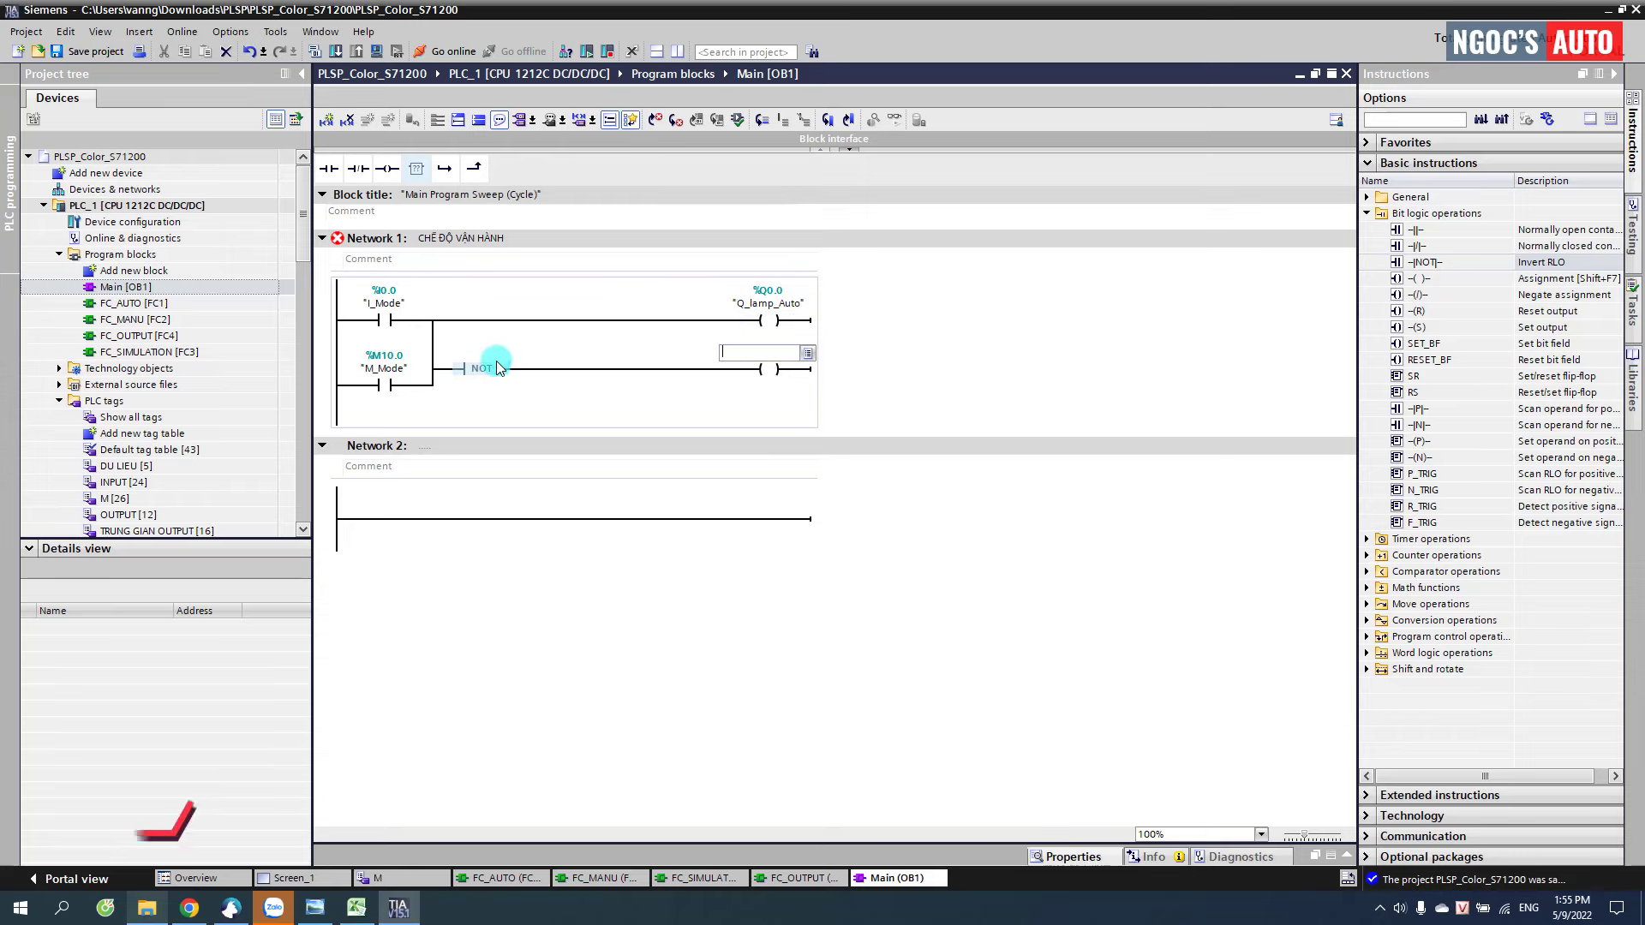
type("Q_LA")
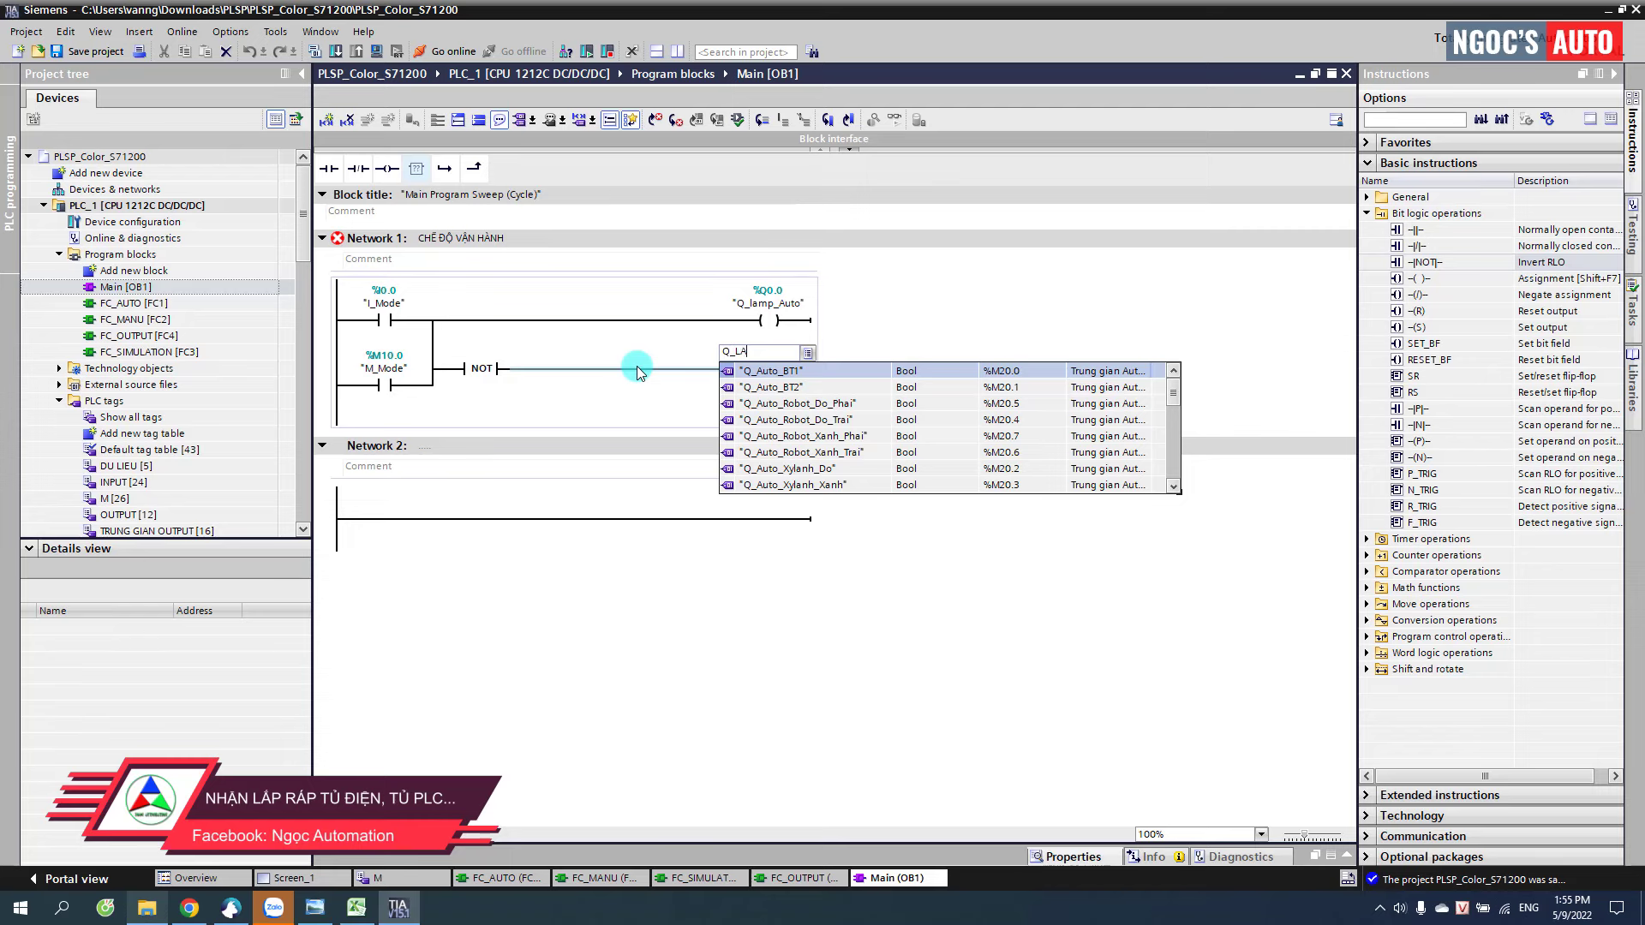
type("M")
key("Down")
key("Return")
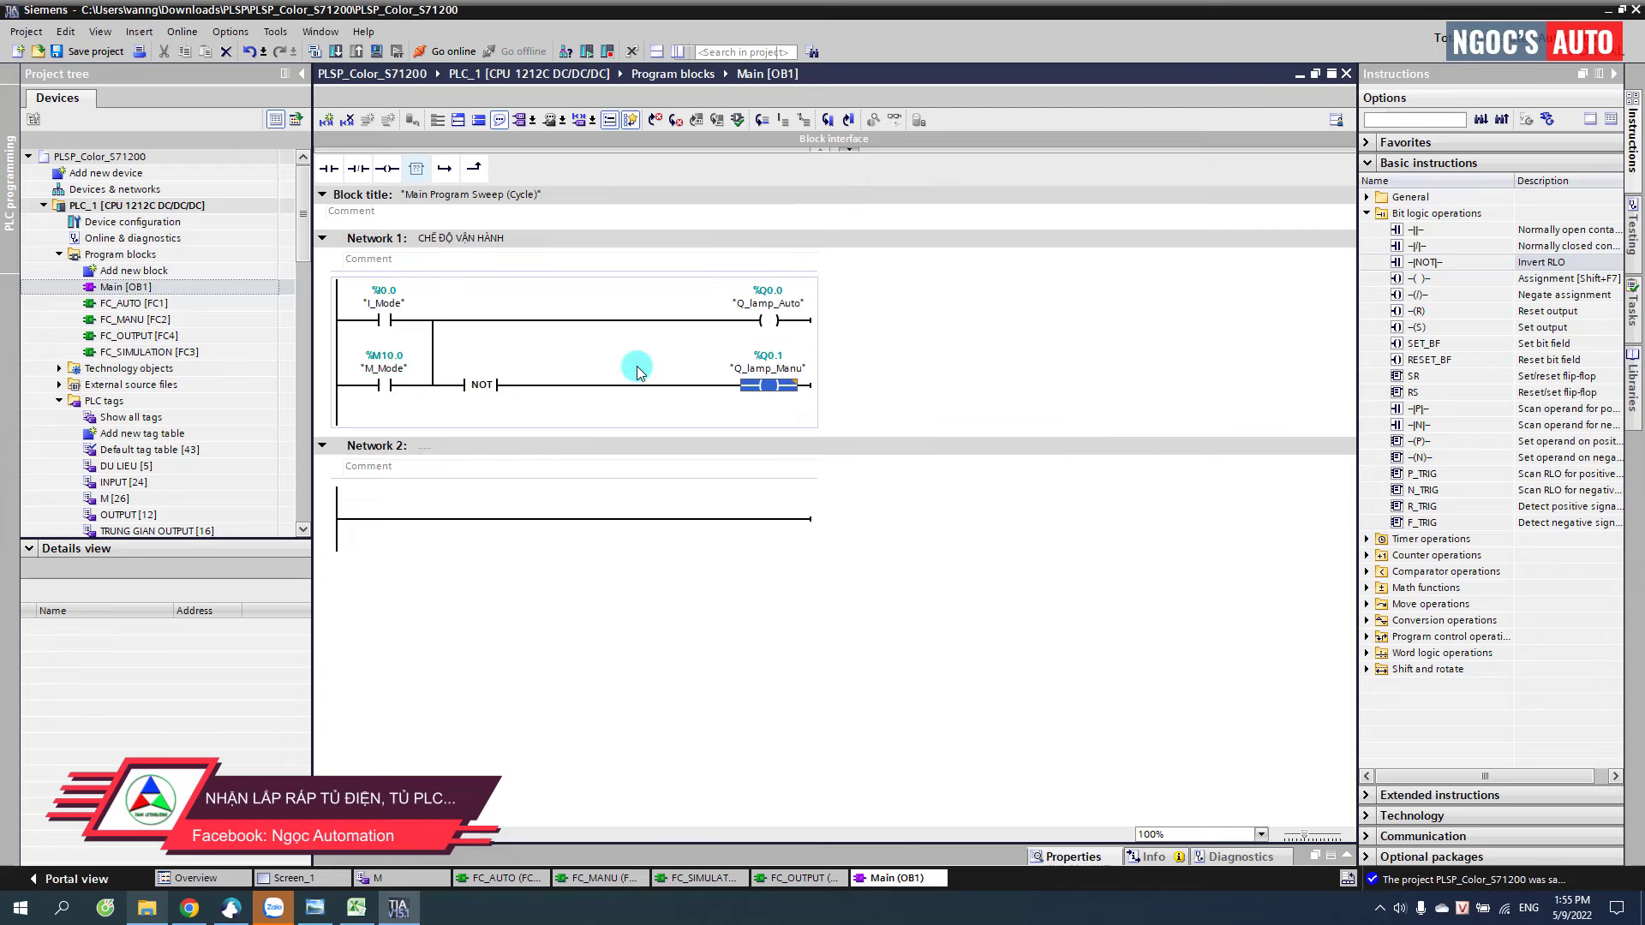
- Title Network 2 "GỌI CHƯƠNG TRÌNH CON CĐ TỰ ĐỘNG"
left_click(519, 443)
type("GAO")
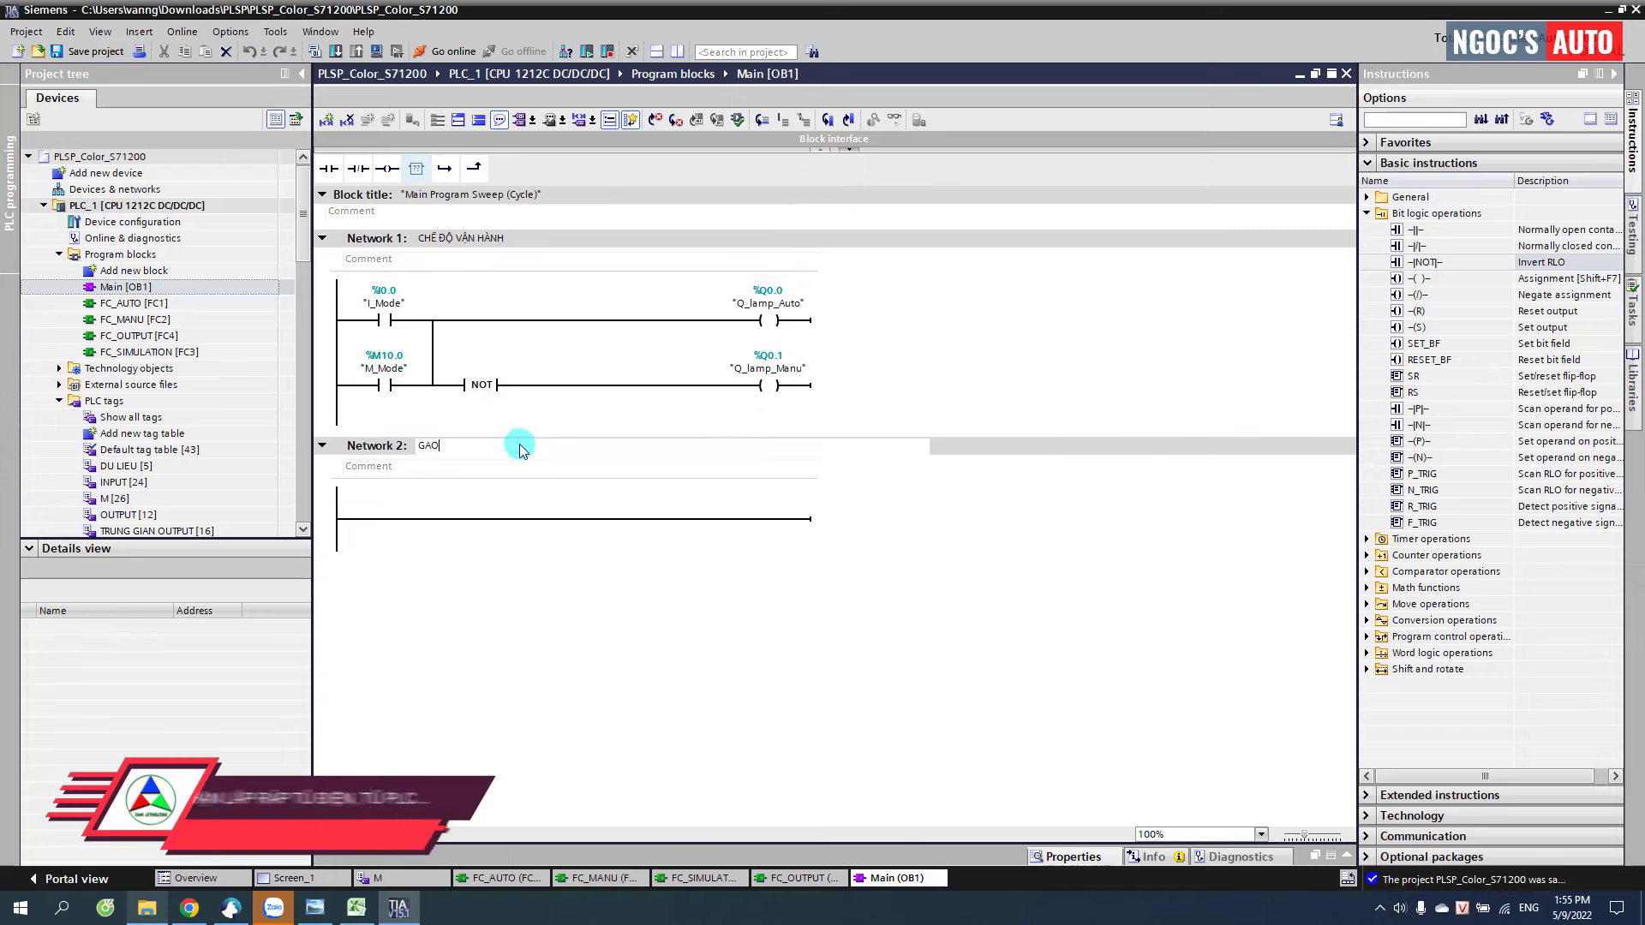
type("IJ")
key("BackSpace")
key("BackSpace")
key("BackSpace")
type("ỌI CHƯƠNG TRÌNH CON CĐ TỰ ĐỘNG")
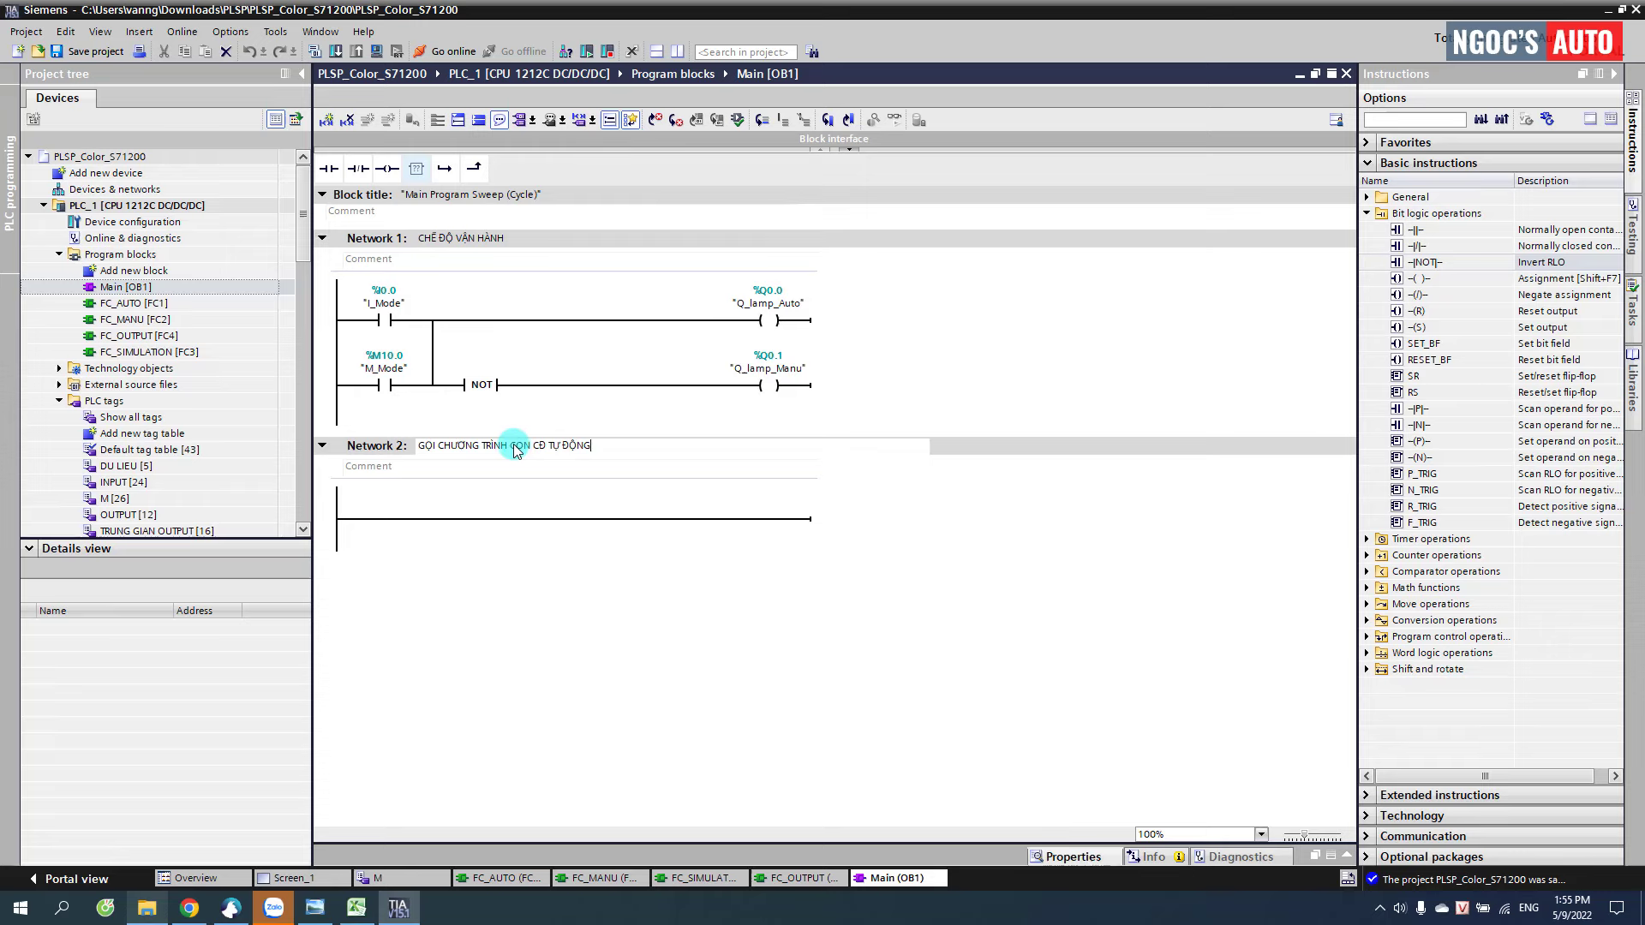
- Add a normally open contact to Network 2 and assign it the Q_lamp_Auto tag copied from Network 1's coil
left_click(508, 518)
left_click(329, 168)
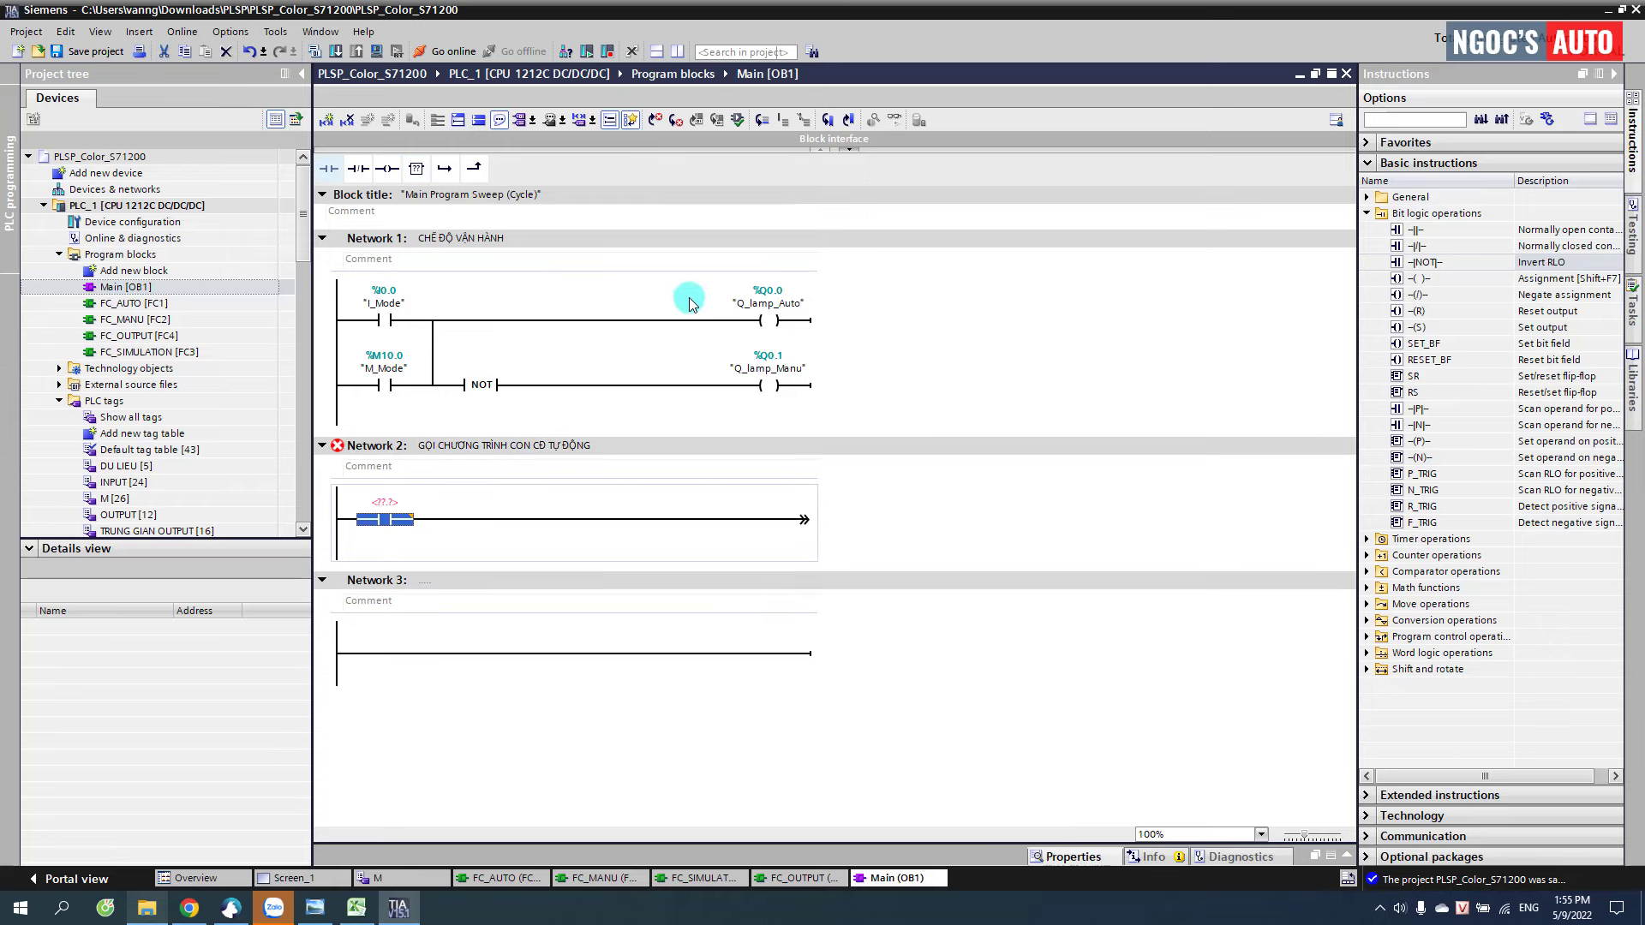
left_click(750, 303)
key("ctrl+c")
left_click(393, 502)
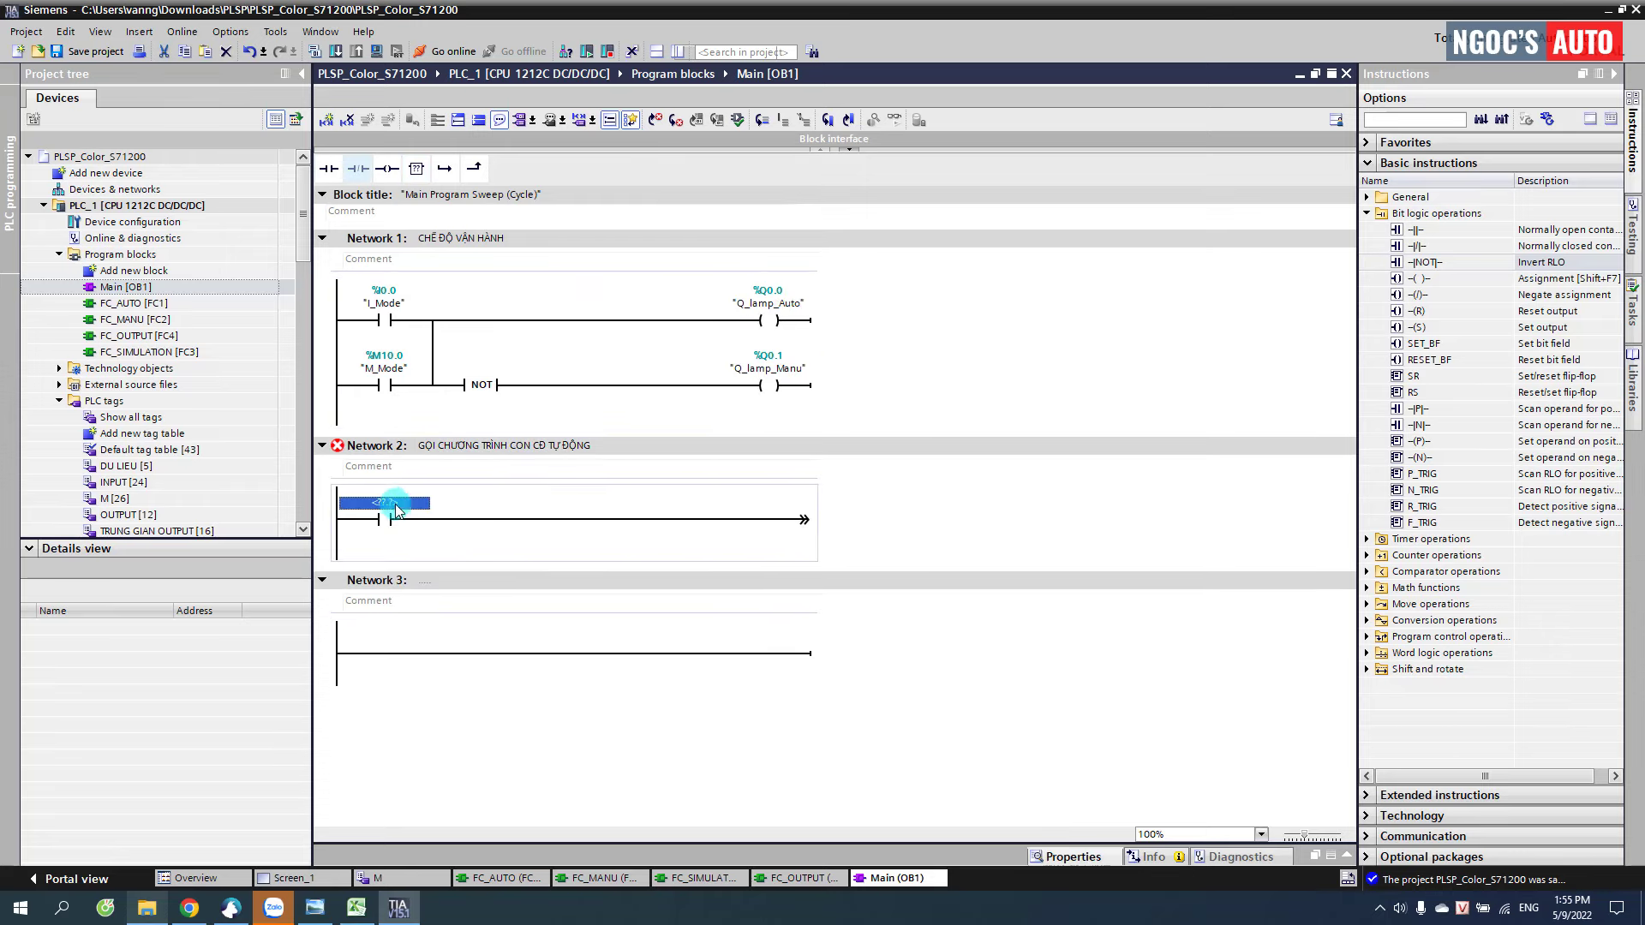
key("ctrl+v")
- Insert a call to the FC_AUTO function after the Q_lamp_Auto contact in Network 2
left_click(478, 524)
left_click(127, 316)
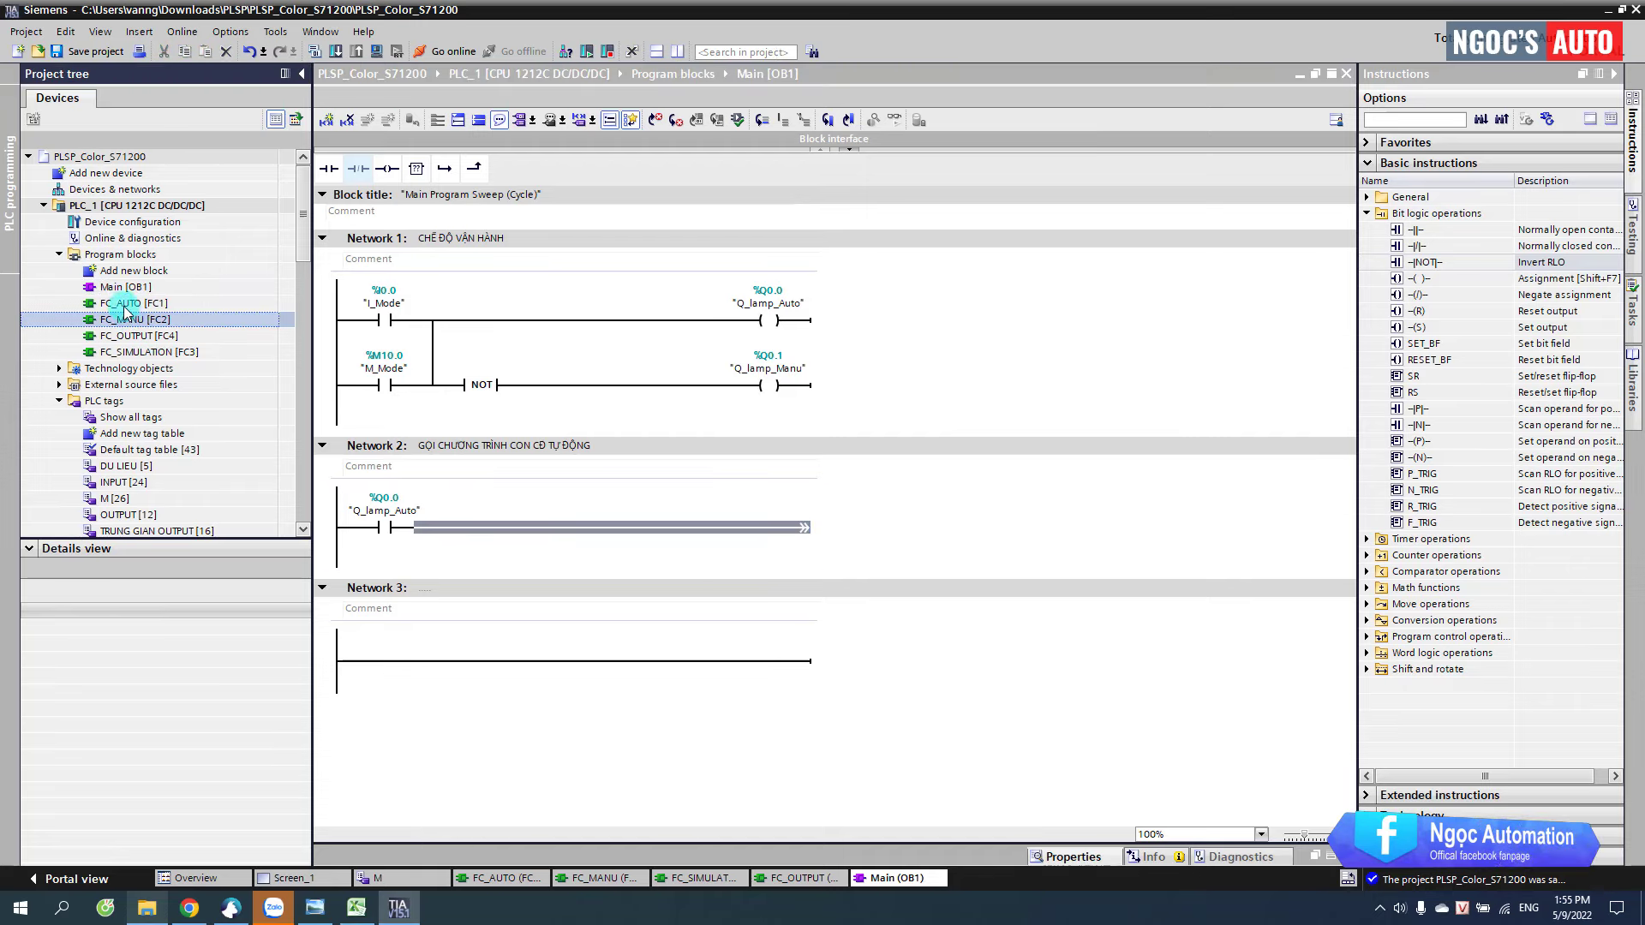
left_click(112, 304)
left_click_drag(459, 449, 516, 526)
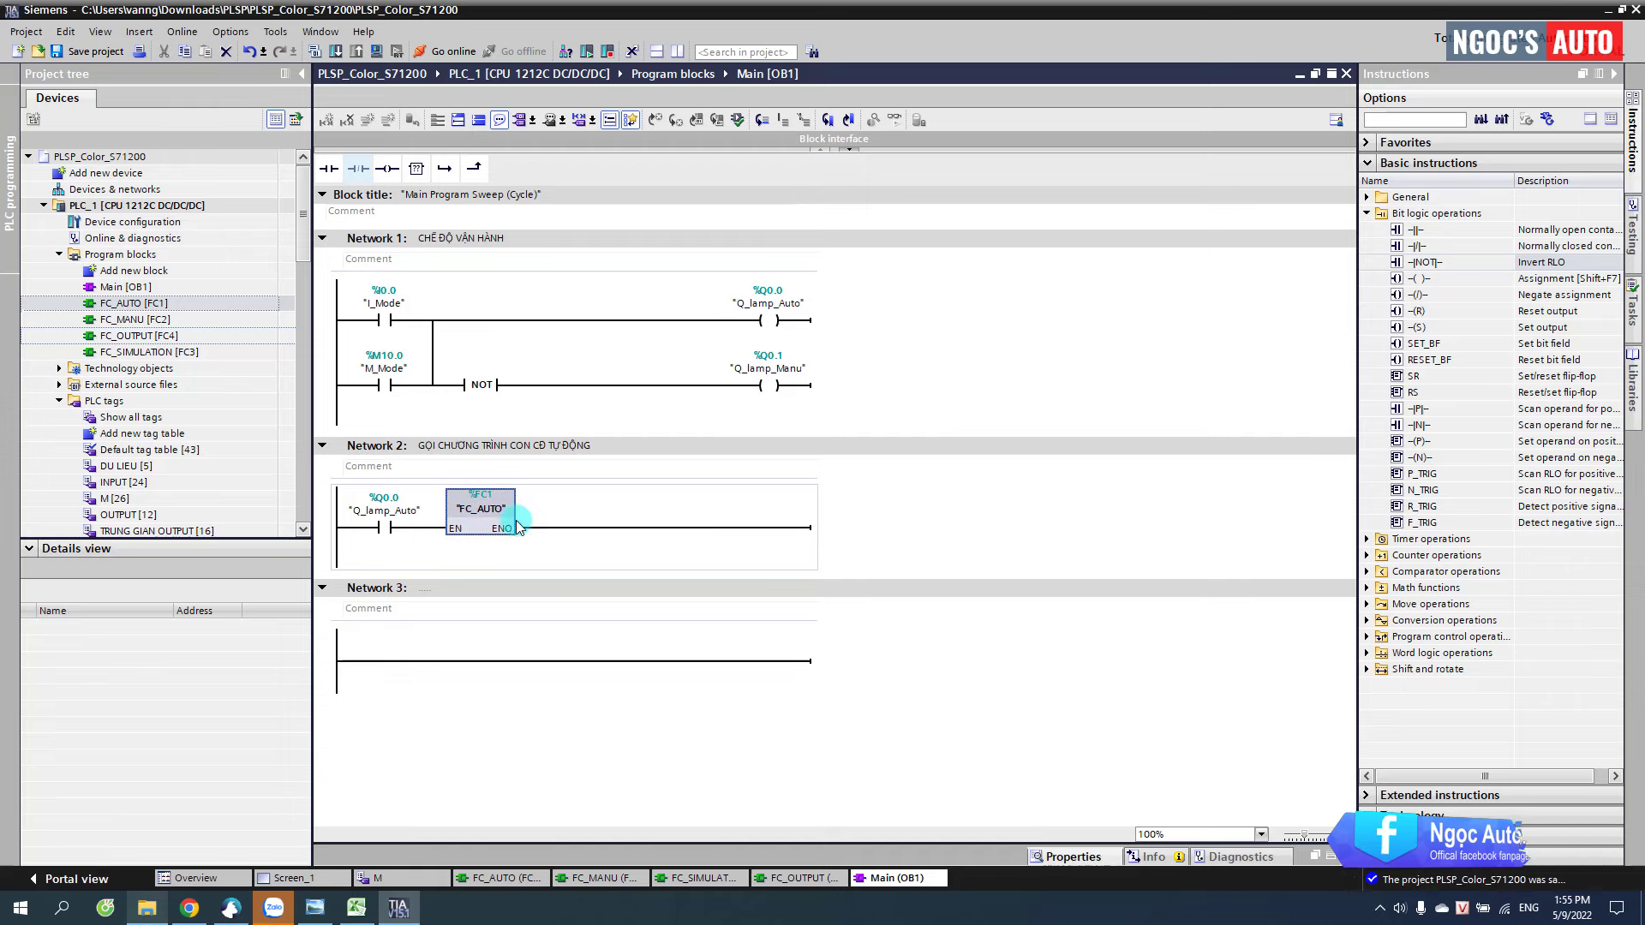
- Title Network 3 "GỌI CHƯƠNG TRÌNH CON CĐ BẰNG TAY", reusing the text of Network 2's title
left_click(613, 451)
key("ctrl+a")
key("ctrl+c")
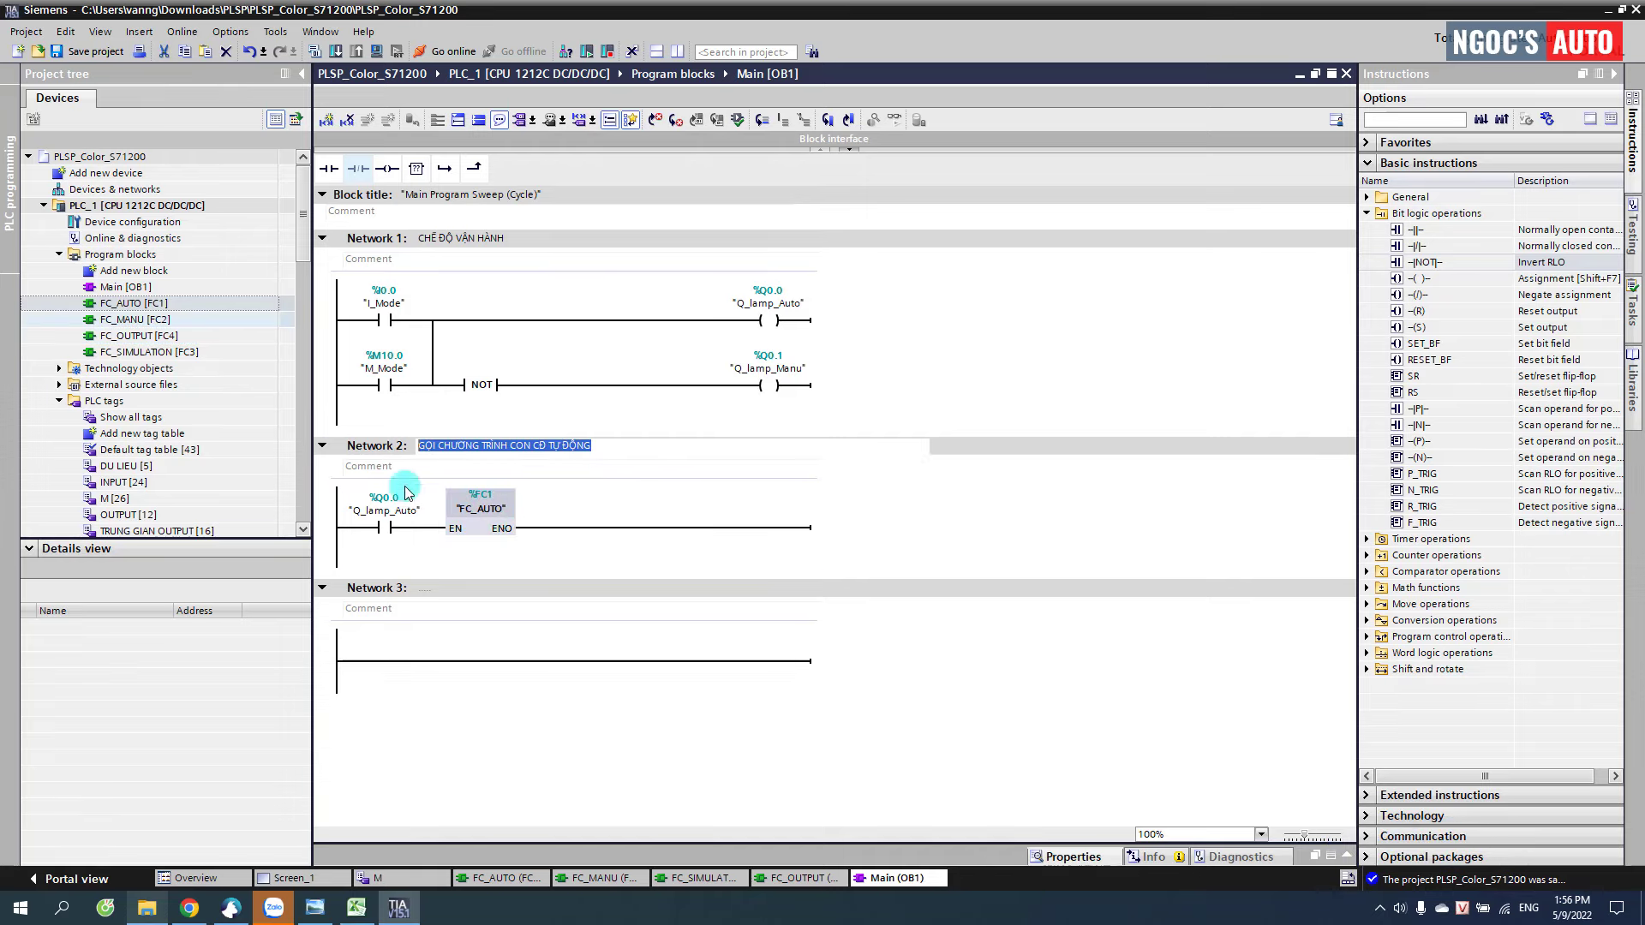
left_click(523, 591)
key("ctrl+v")
left_click_drag(545, 589, 654, 588)
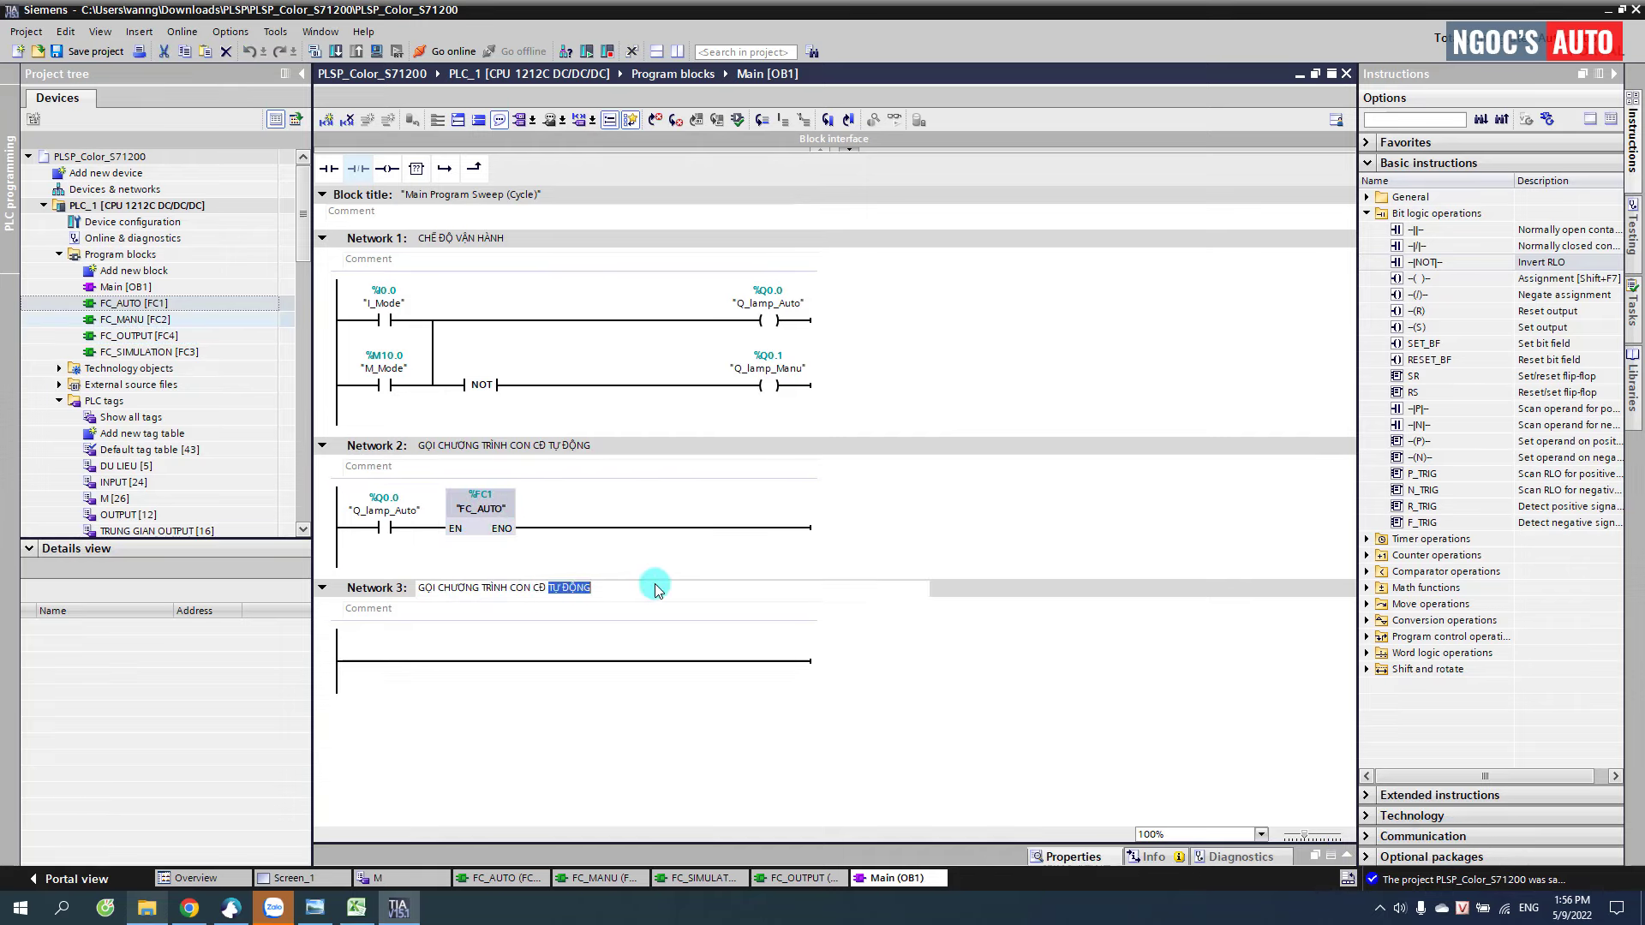
type("BẰNG TAUY")
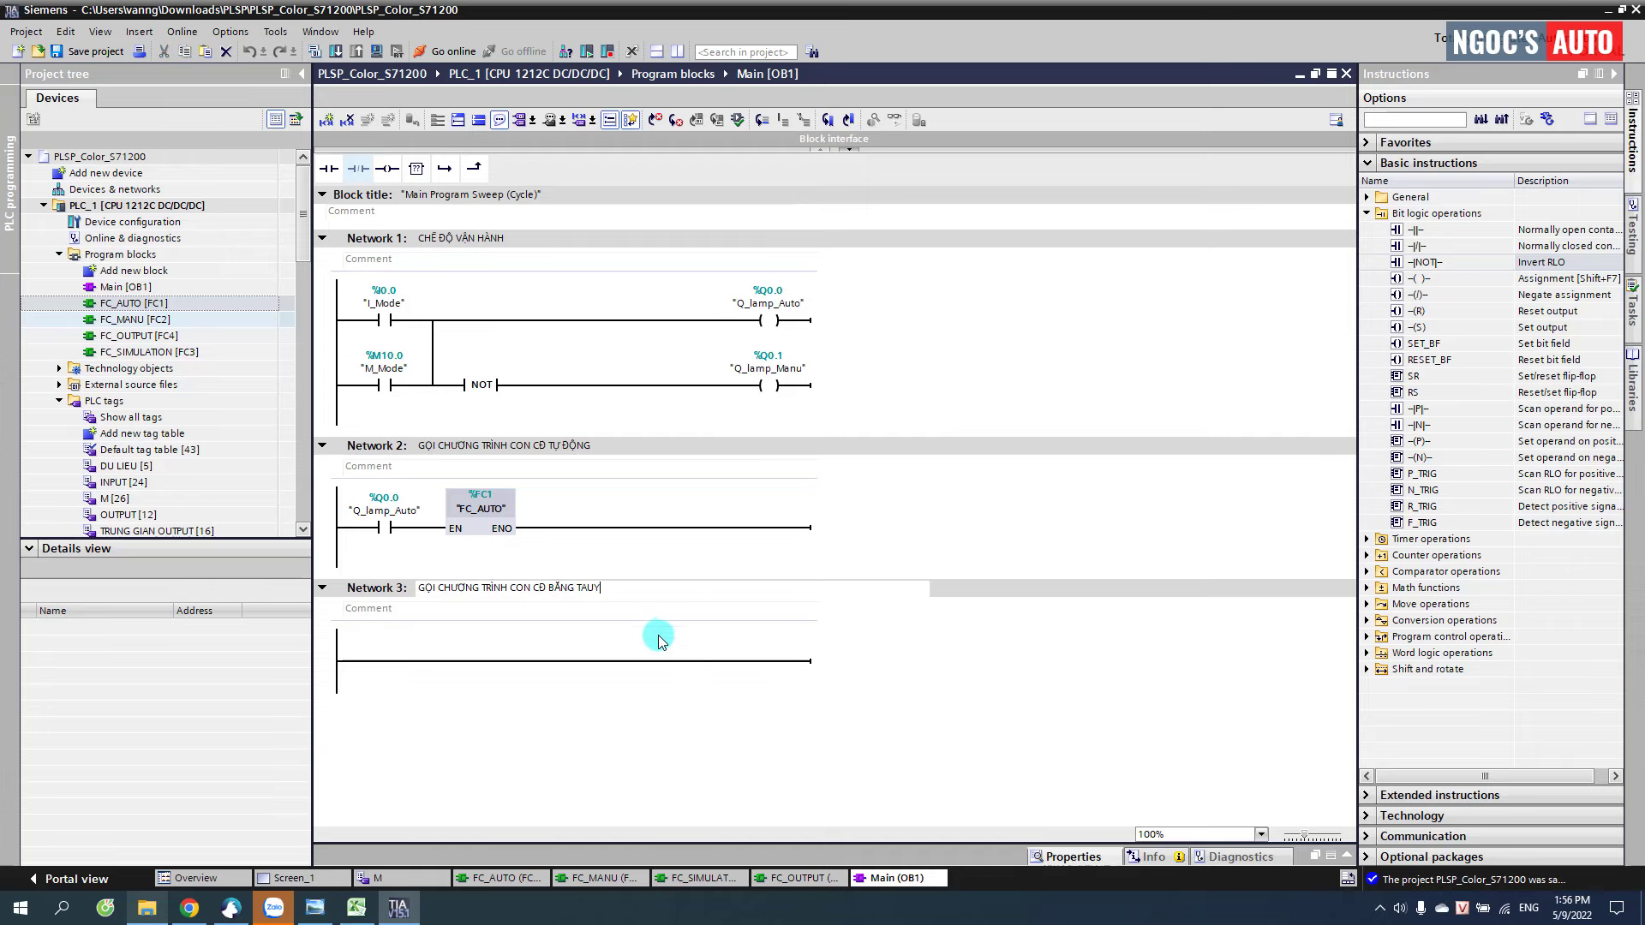
key("Left")
key("BackSpace")
- Add a normally open Q_lamp_Manu contact to Network 3, followed by a call to the FC_MANU function
left_click(679, 660)
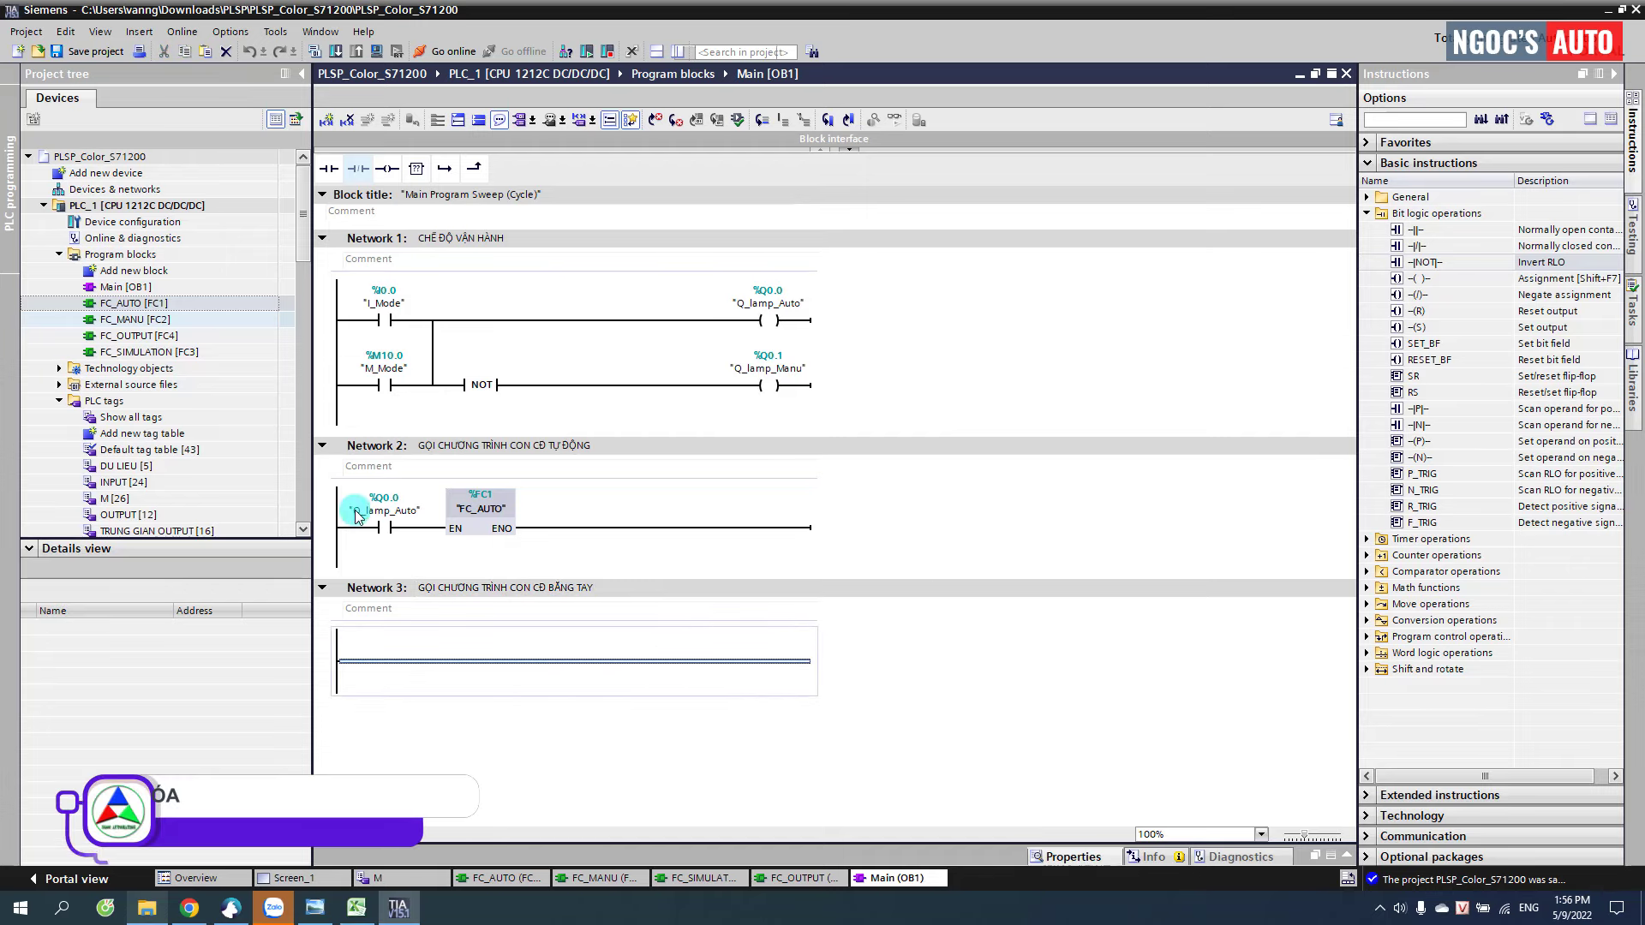
left_click(324, 168)
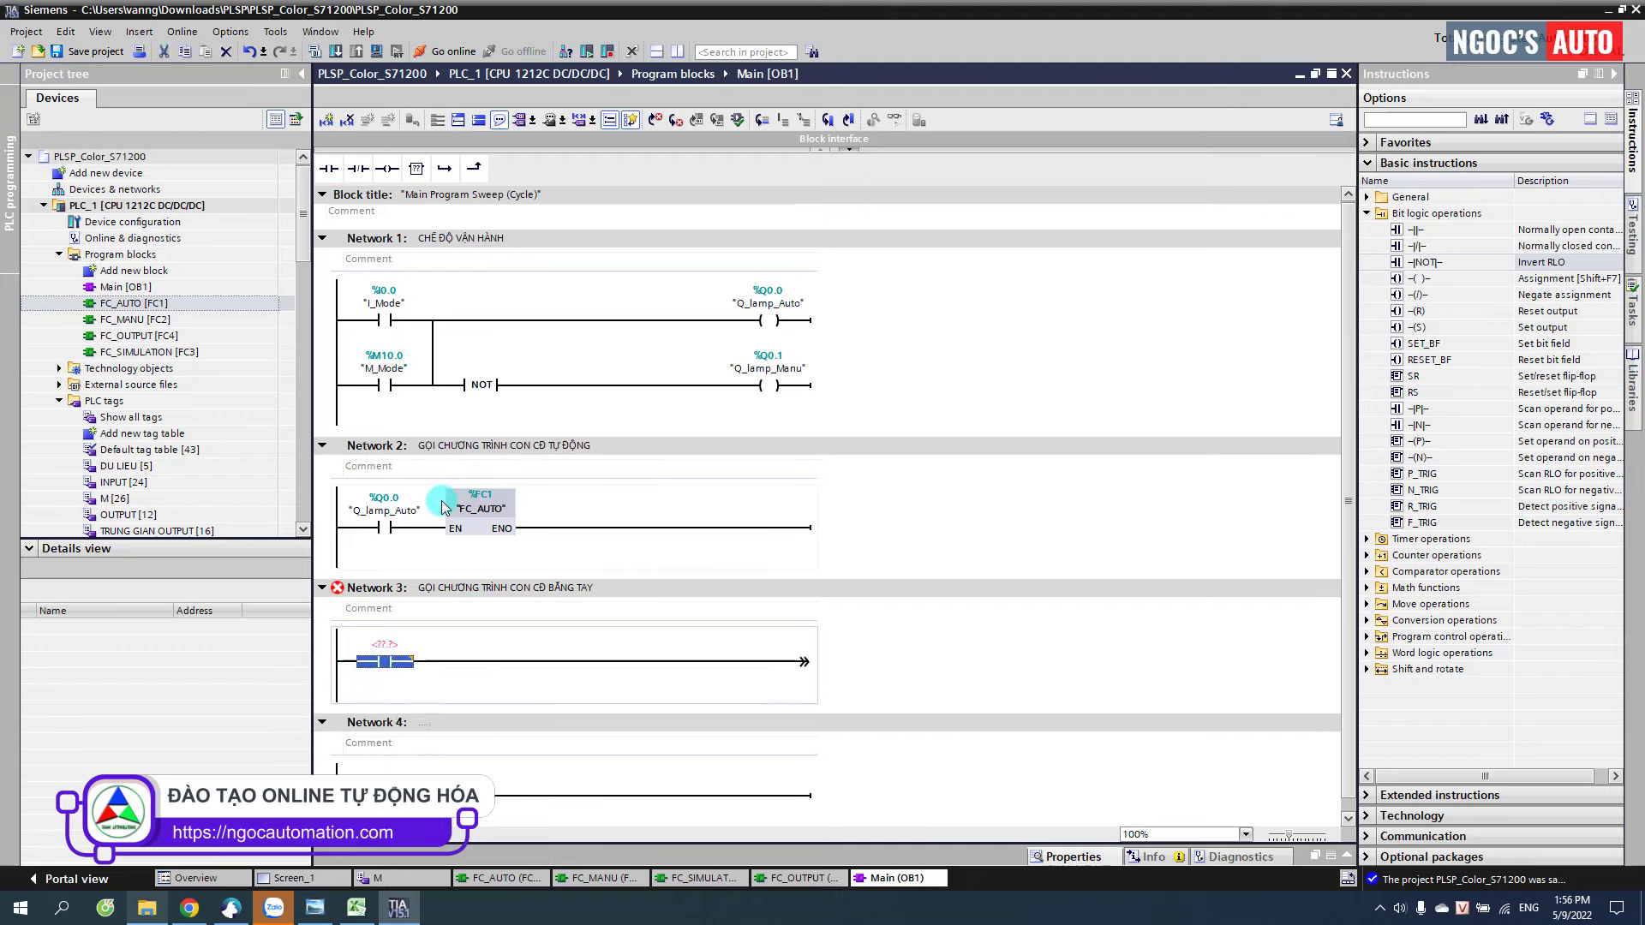
type("Q_LAM")
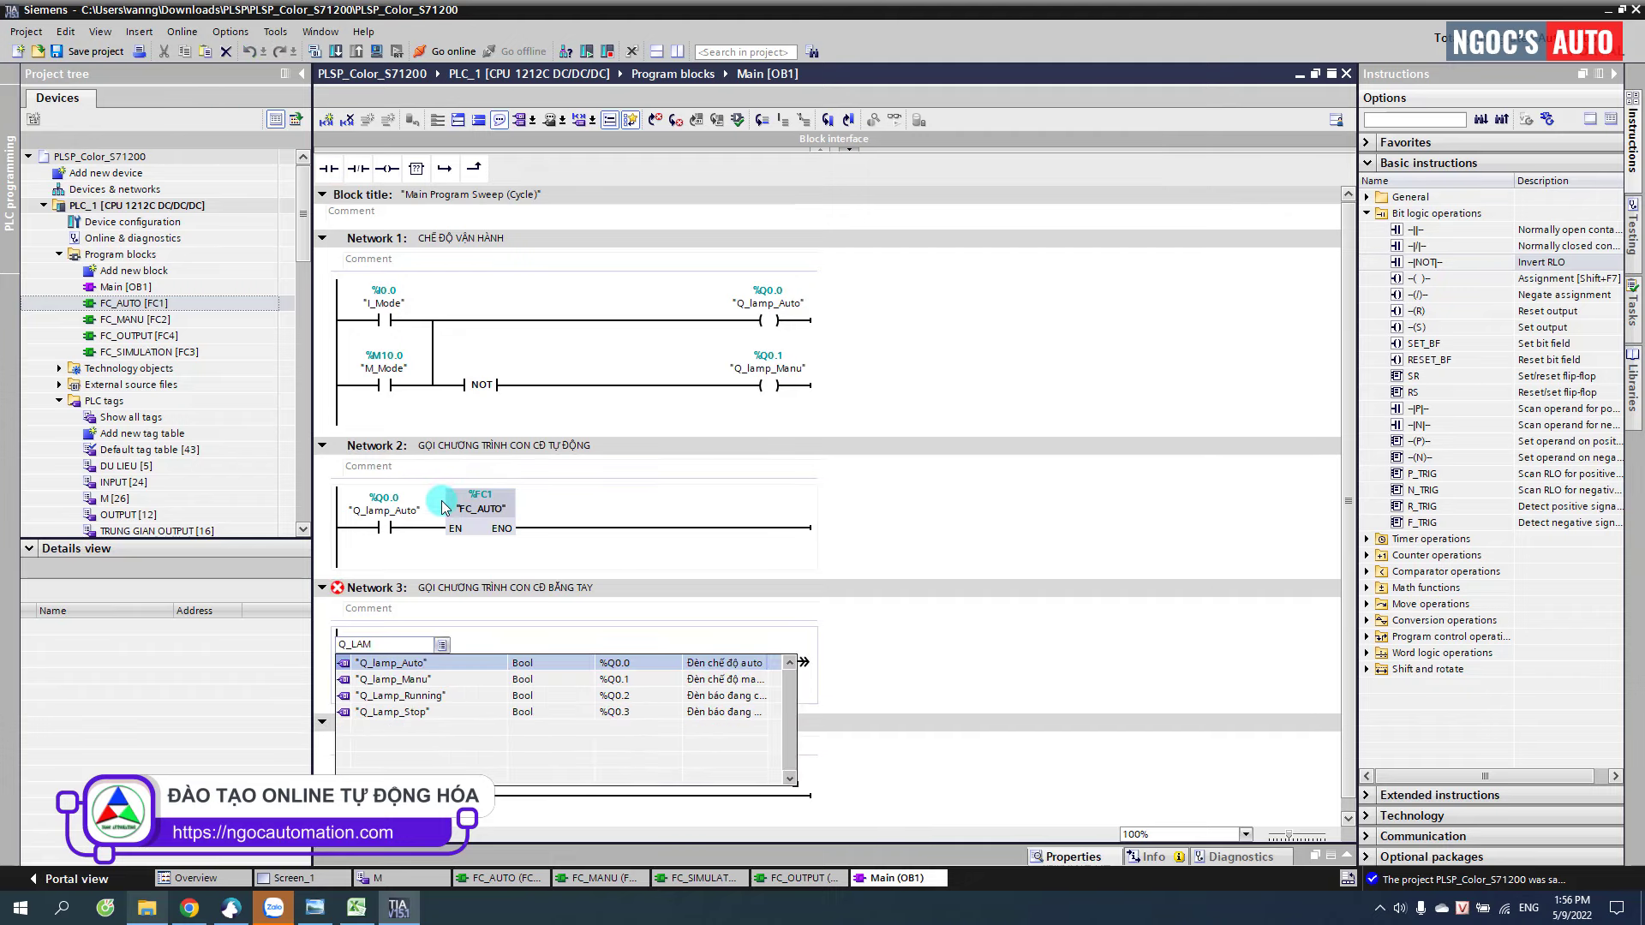
key("Down")
key("Return")
key("Return")
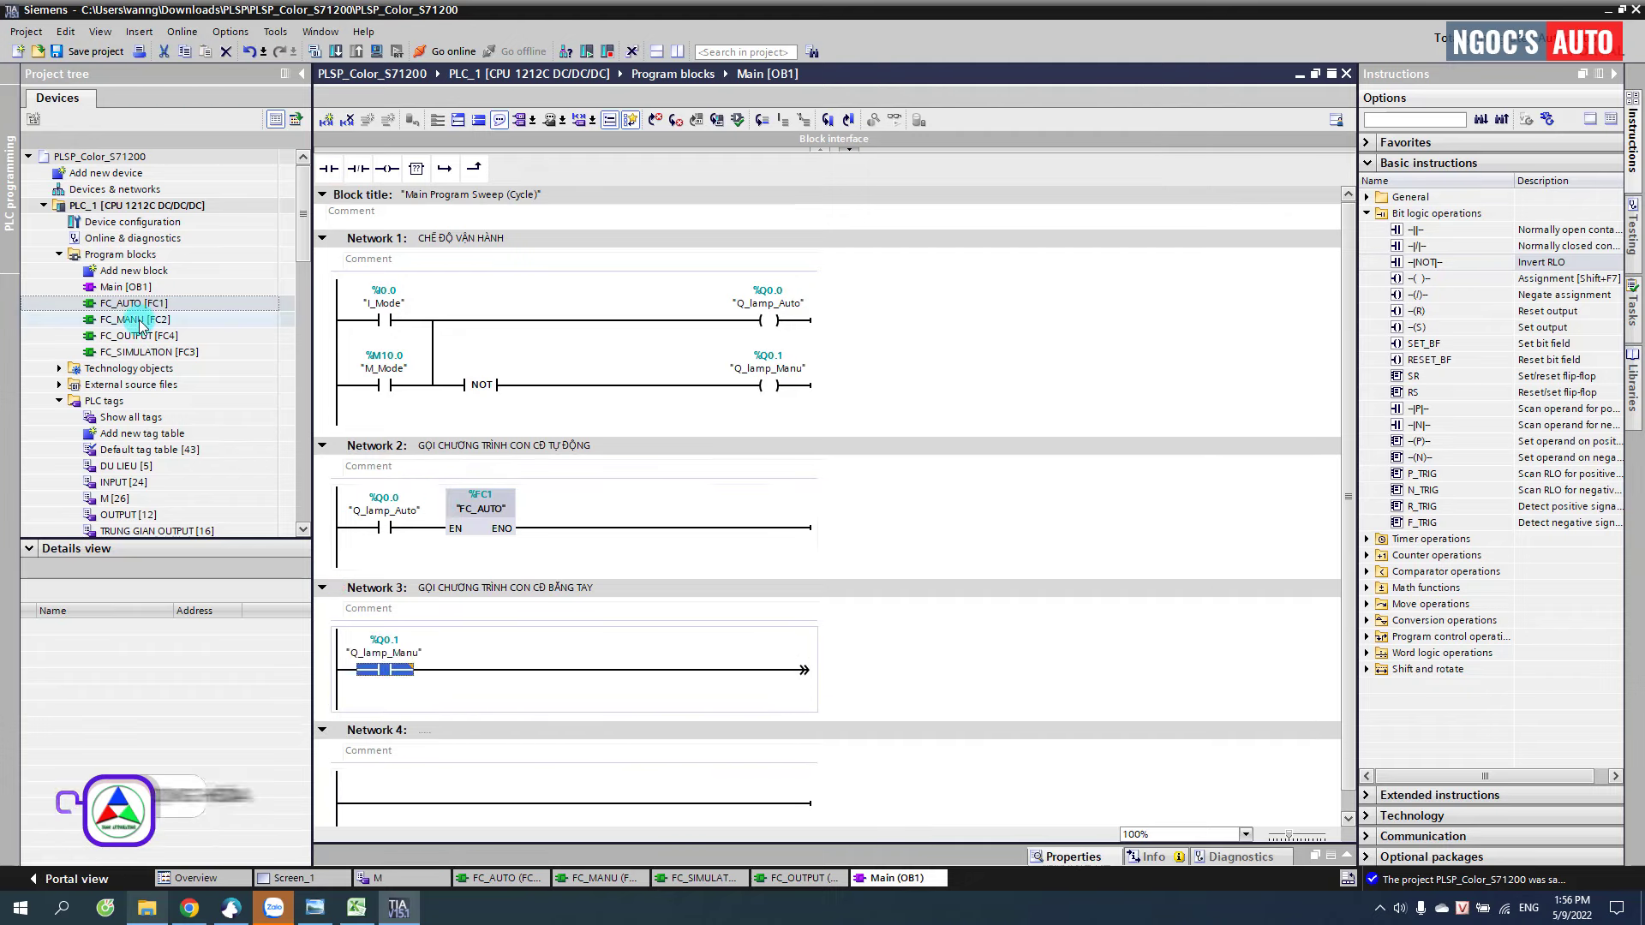
left_click_drag(135, 318, 569, 666)
- Title Network 4 "GỌI CHƯƠNG TRÌNH CON OUTPUT" and insert an unconditional call to the FC_OUTPUT function
left_click(453, 710)
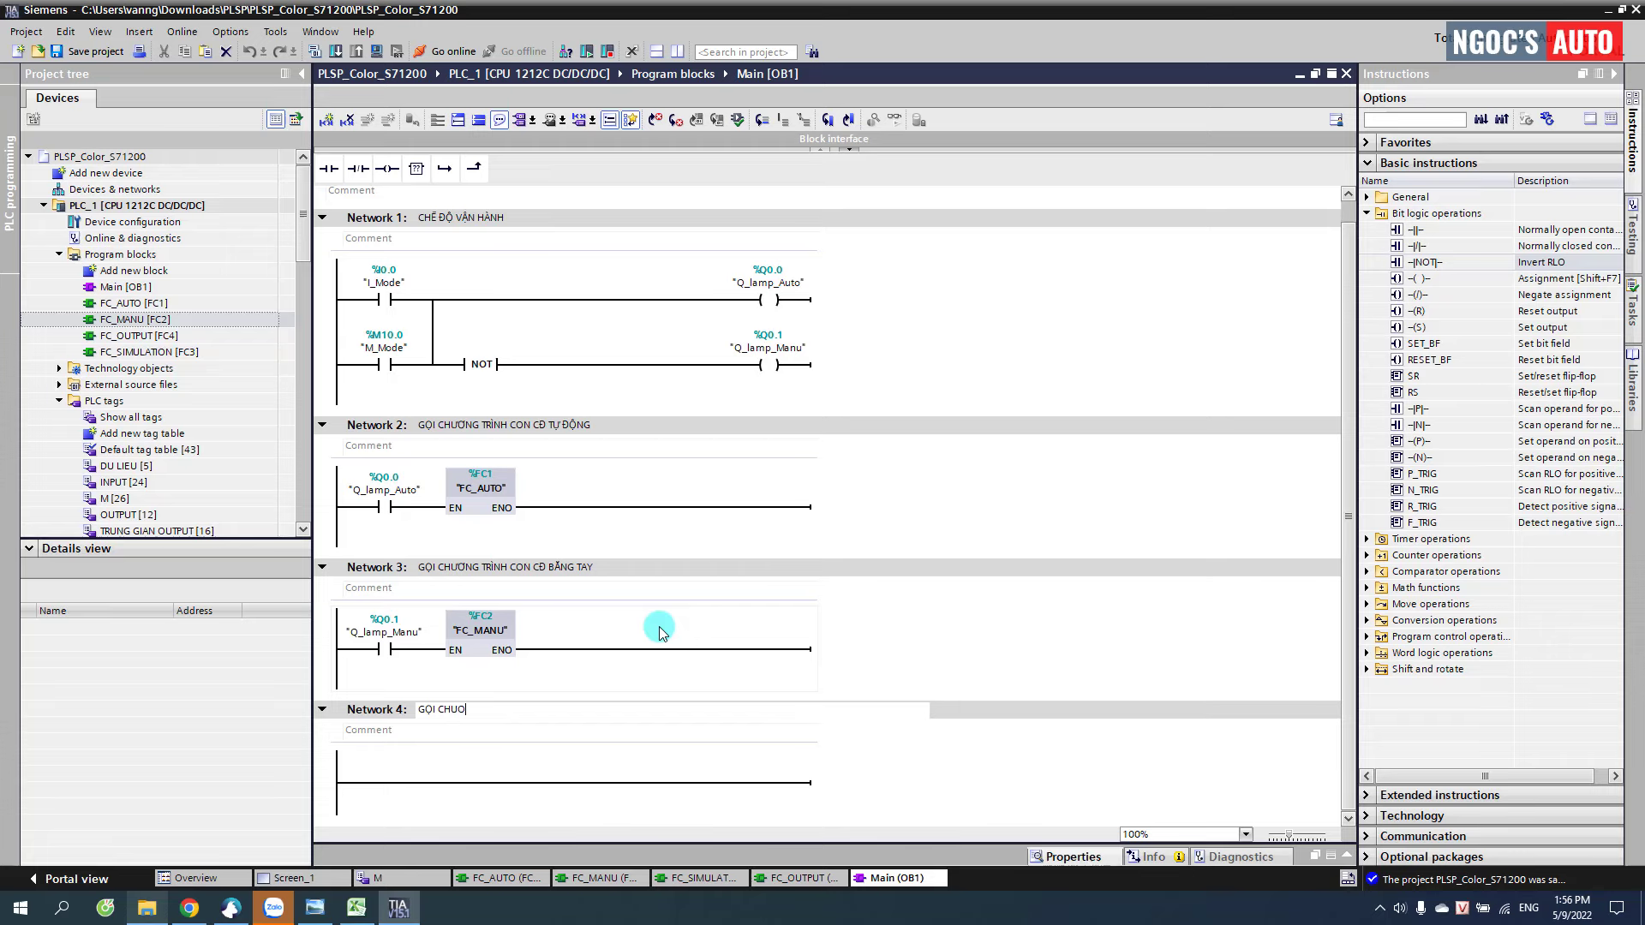
type("GỌI CHƯƠNG TRÌNH CON OUTPUT")
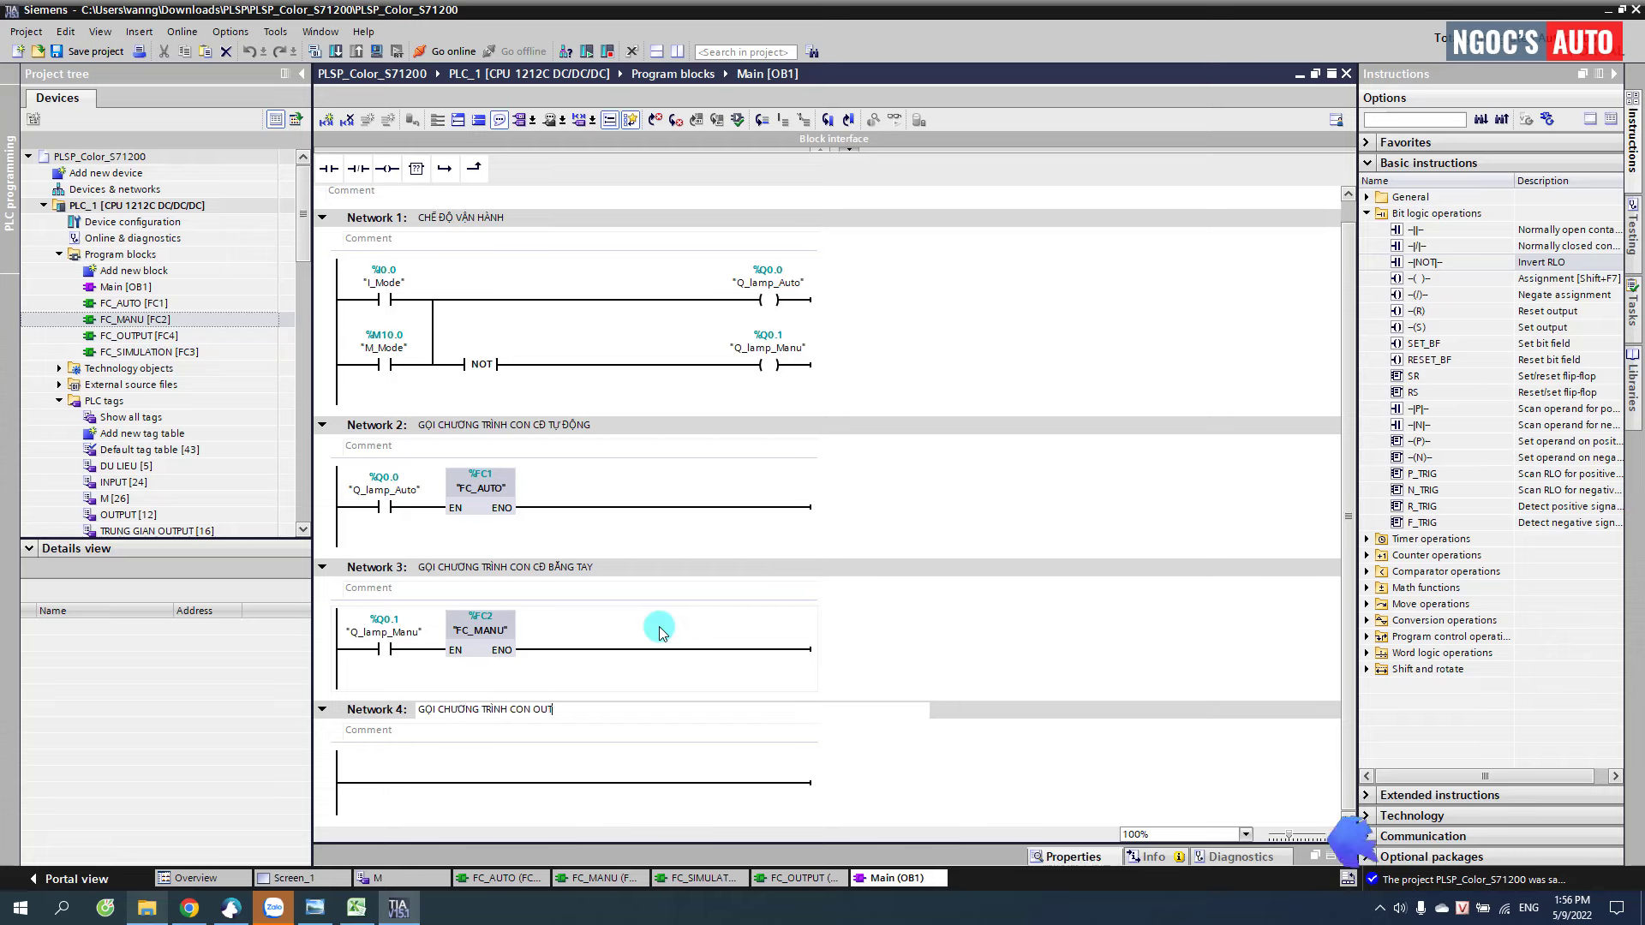
left_click(455, 782)
mouse_move(122, 345)
left_mouse_down()
mouse_move(428, 642)
mouse_move(503, 788)
left_mouse_up()
- Title Network 5 "GỌI CHƯƠNG TRÌNH CON MÔ PHỎNG"
scroll(503, 788, "down", 2)
left_click(469, 716)
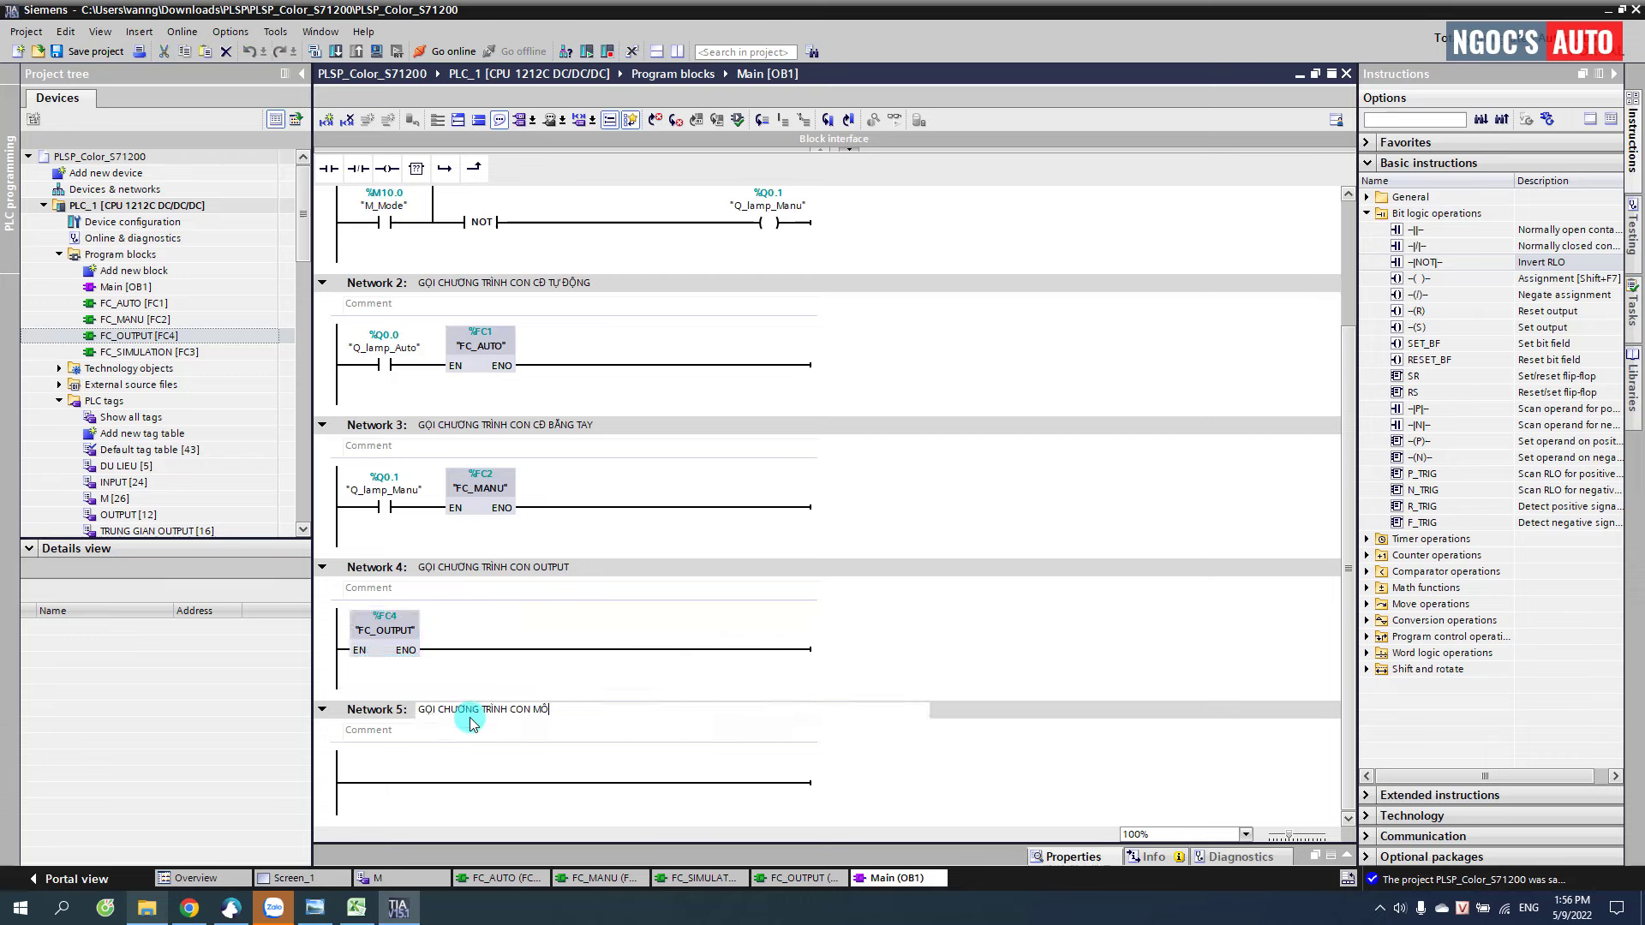
type("NGR")
- Add a normally open M_Simulation contact to Network 5, followed by a call to the FC_SIMULATION function
left_click(441, 765)
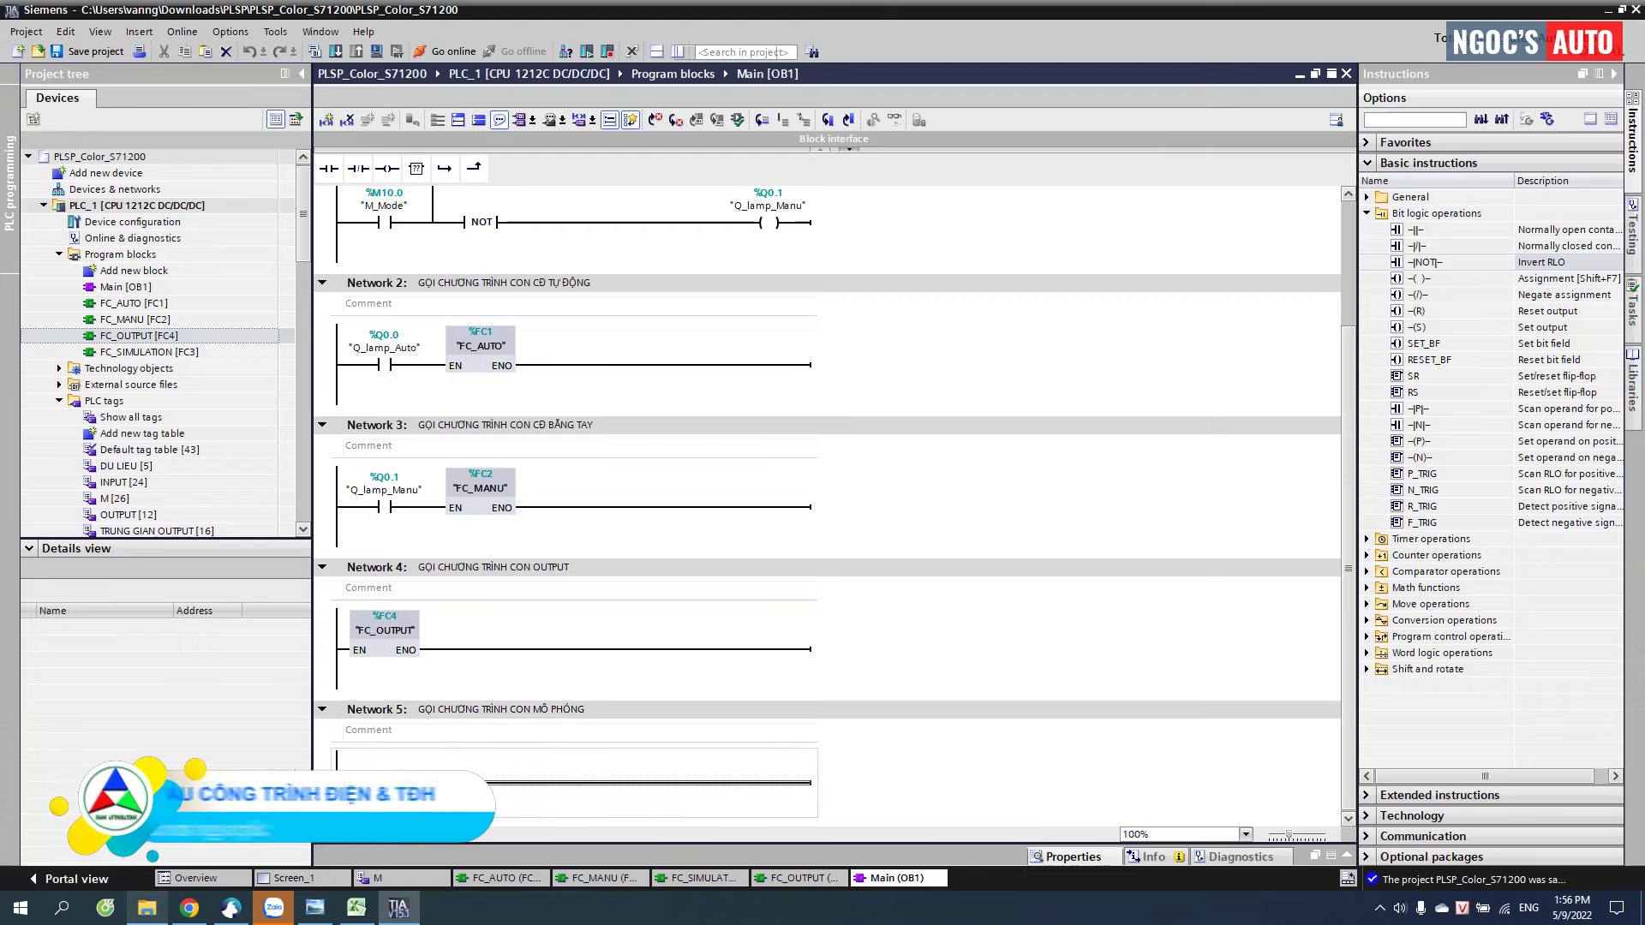
left_click(339, 171)
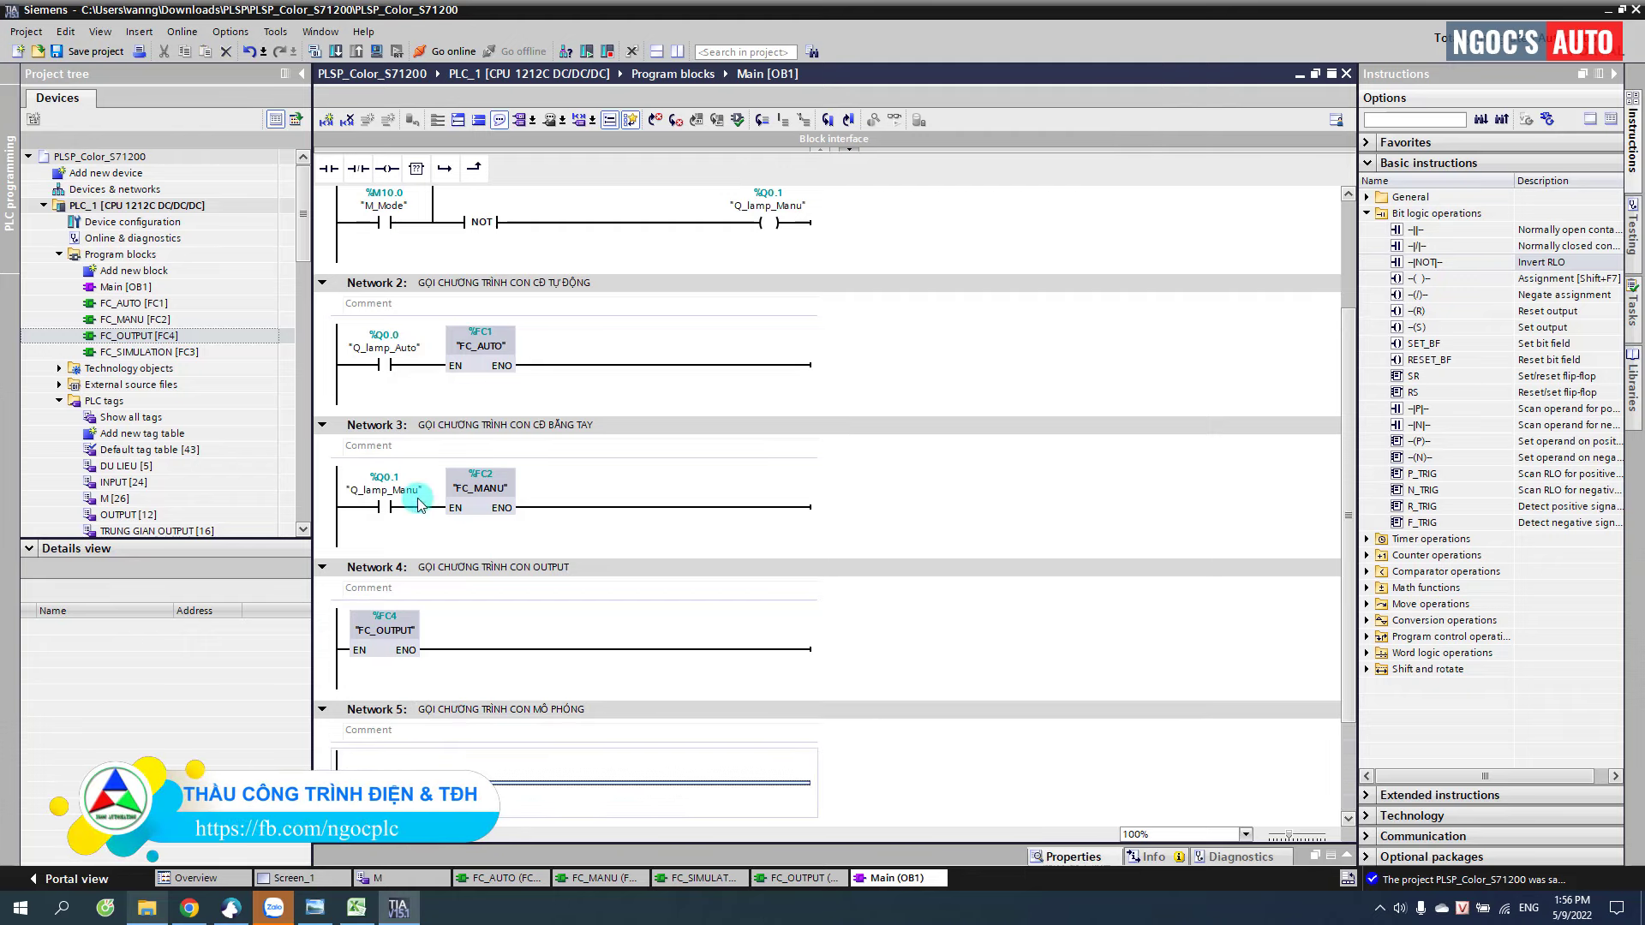
type("M_Simulation")
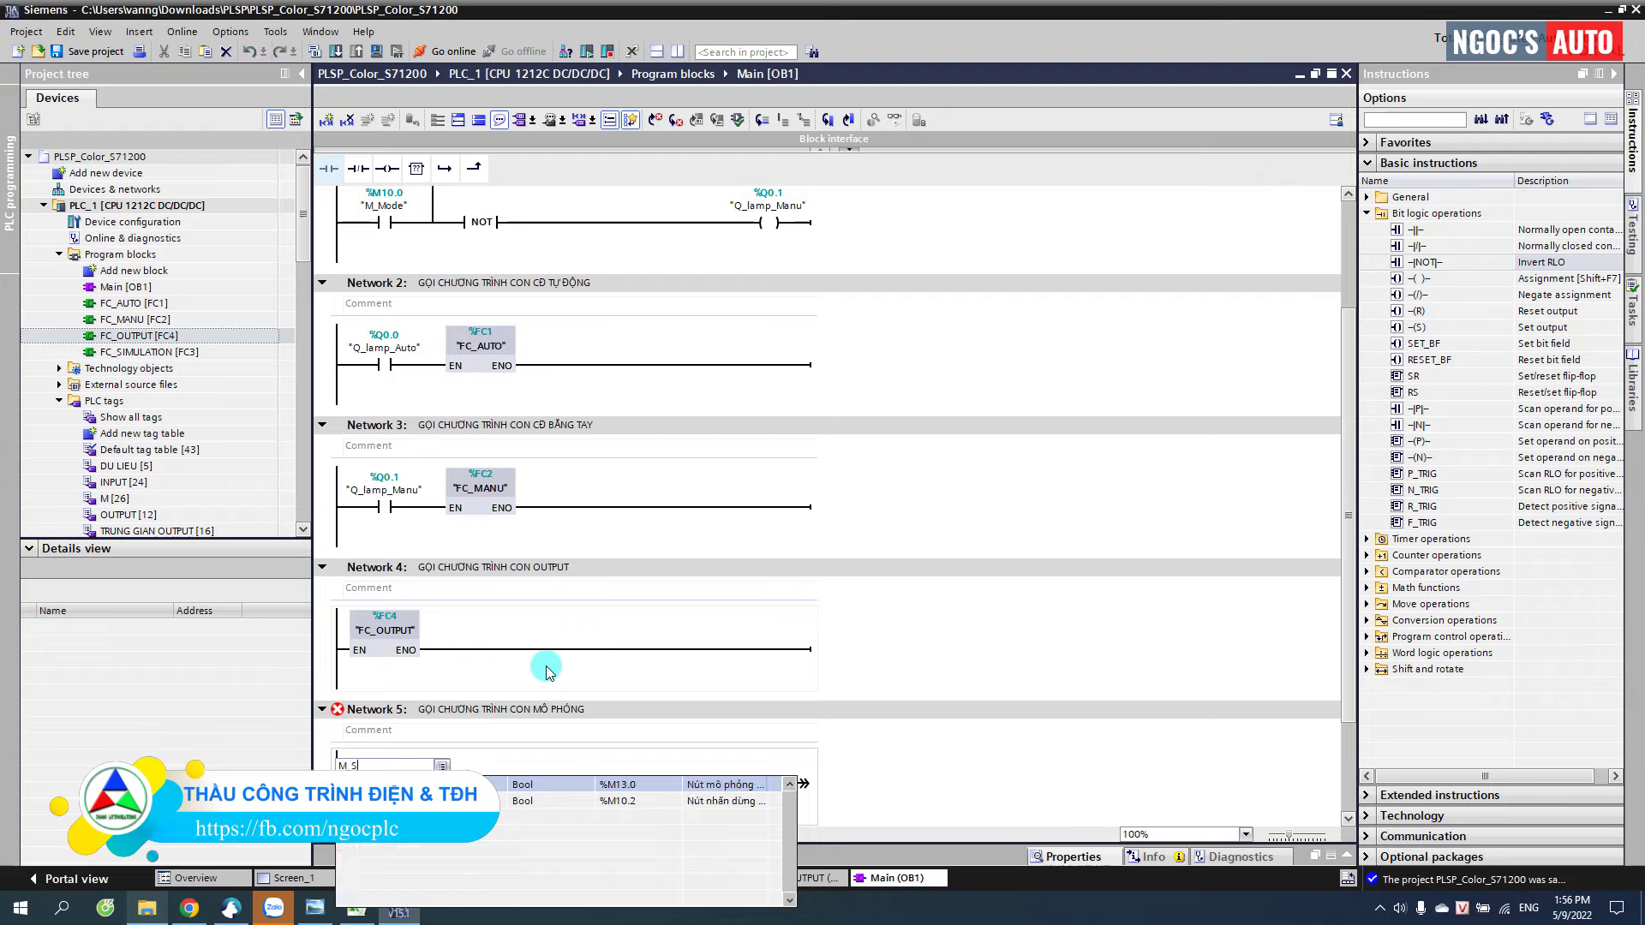
key("Return")
key("Return")
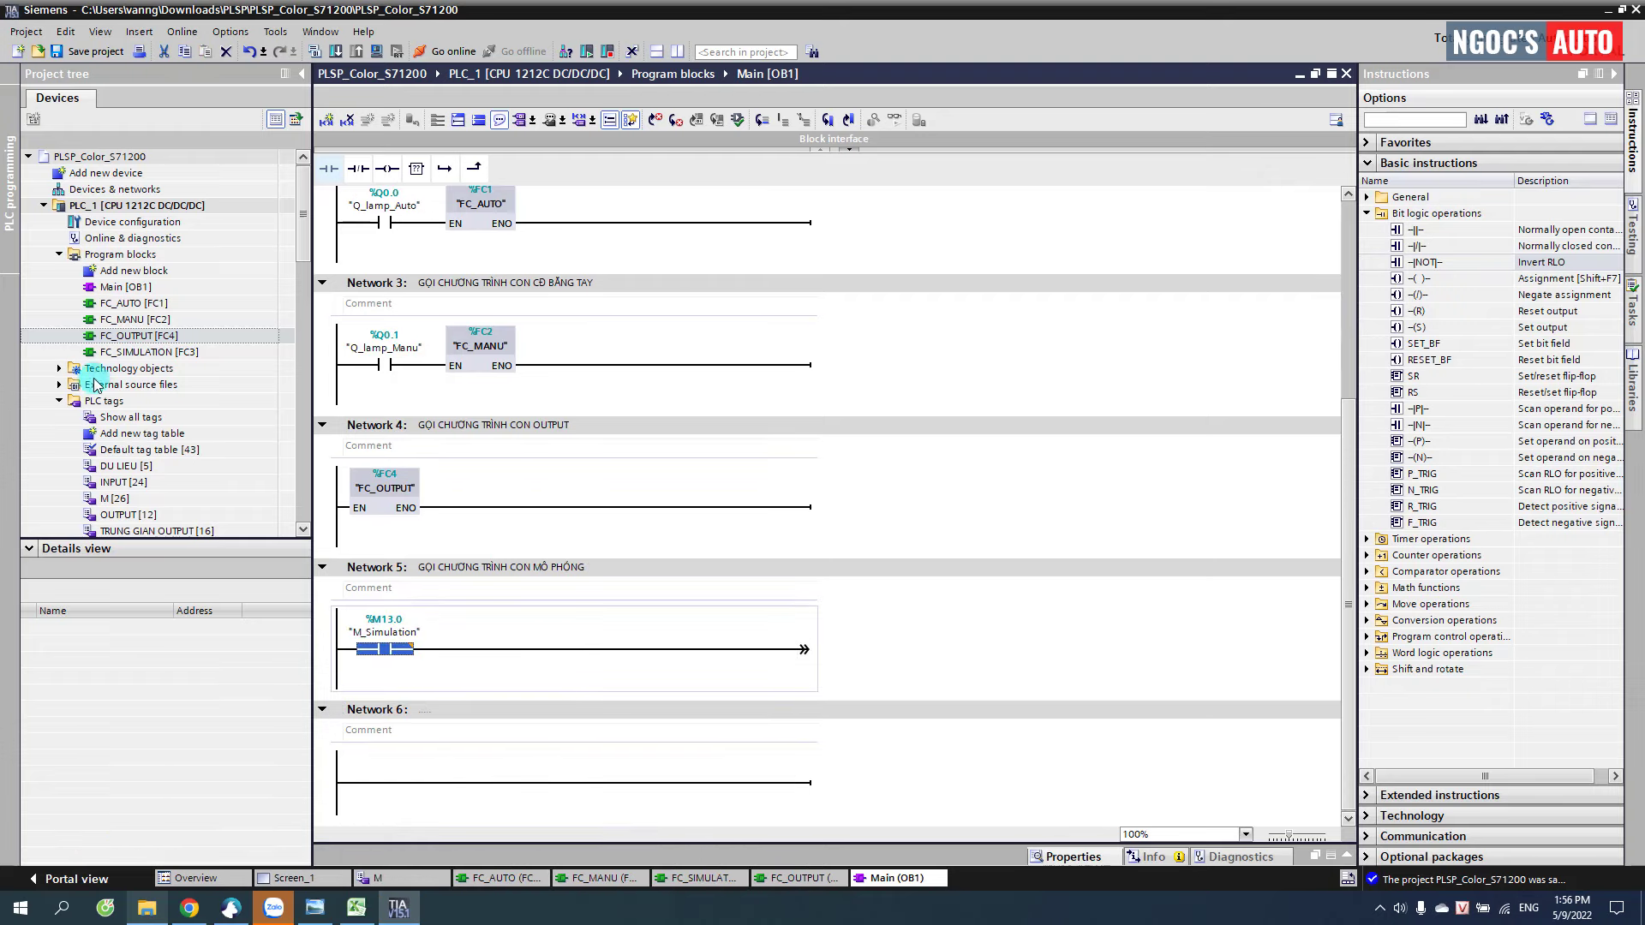
left_click(107, 352)
left_click_drag(570, 648, 569, 649)
- Review the networks of Main [OB1] and open the FC_AUTO block called in Network 2
scroll(615, 604, "up", 5)
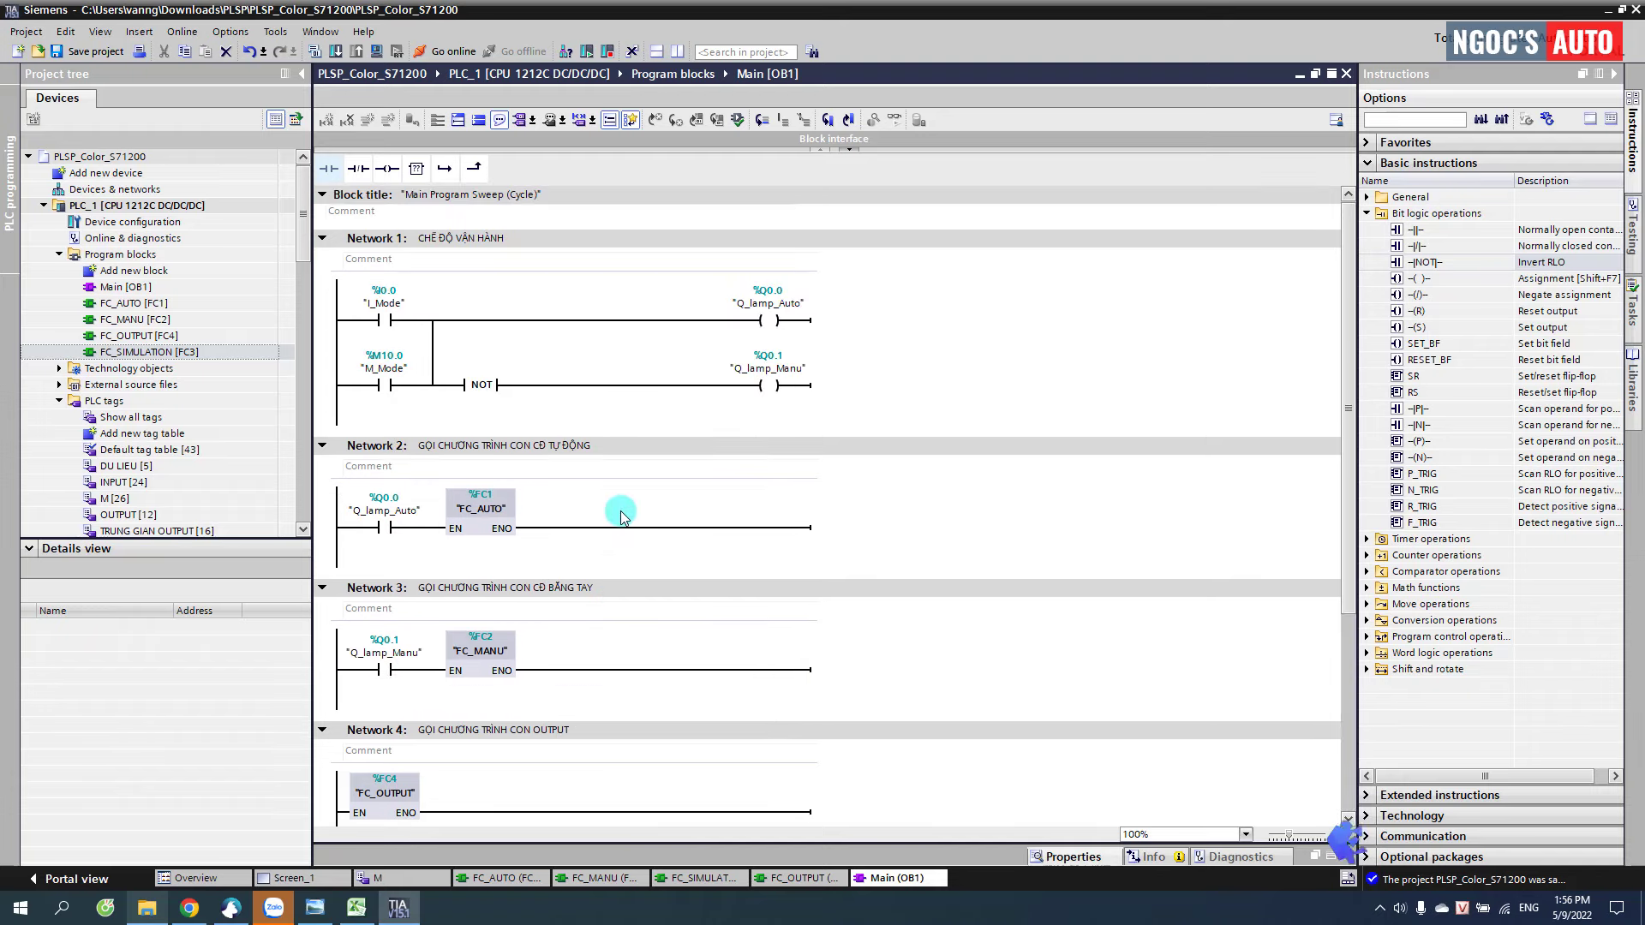
scroll(625, 557, "down", 6)
scroll(578, 425, "up", 4)
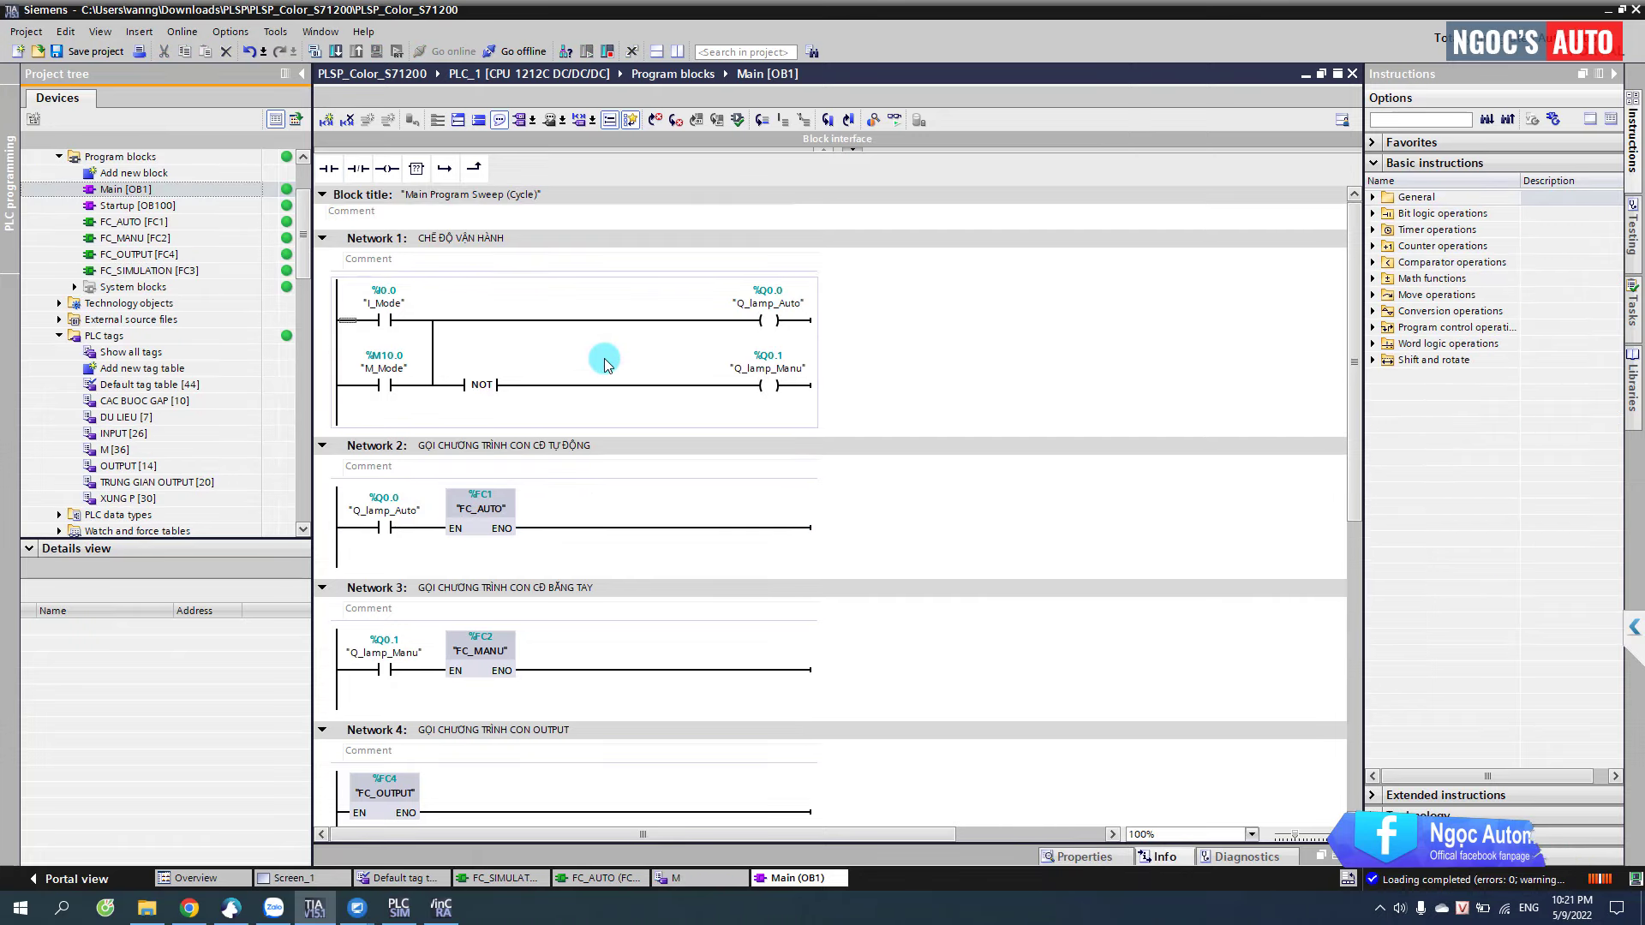
scroll(603, 358, "down", 3)
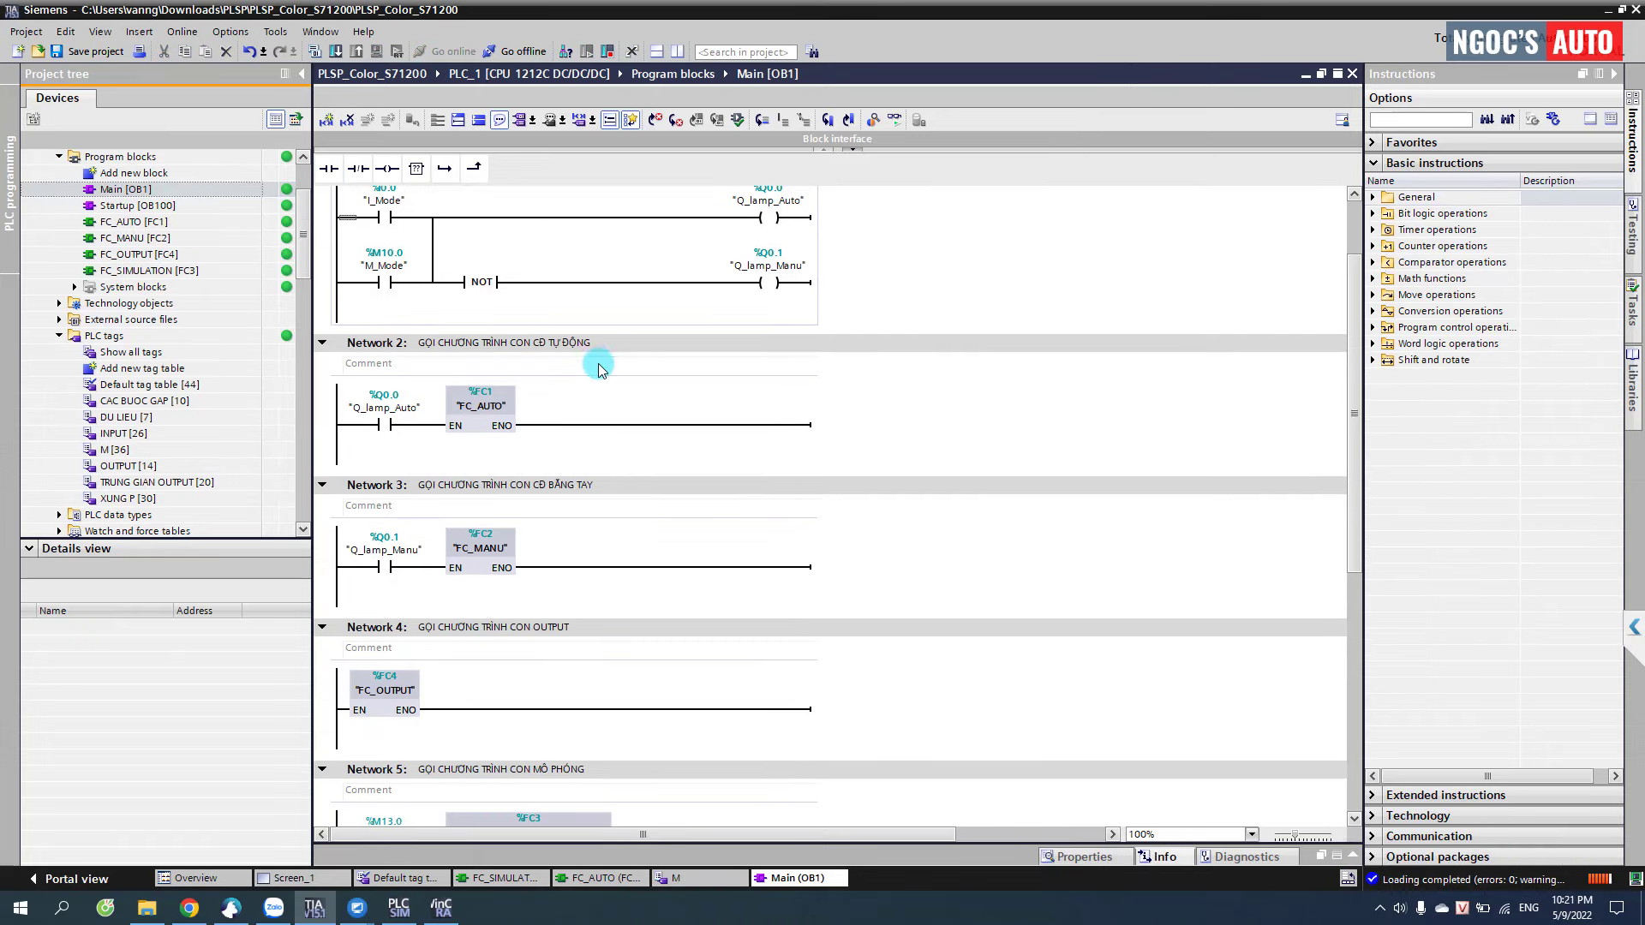
double_click(477, 432)
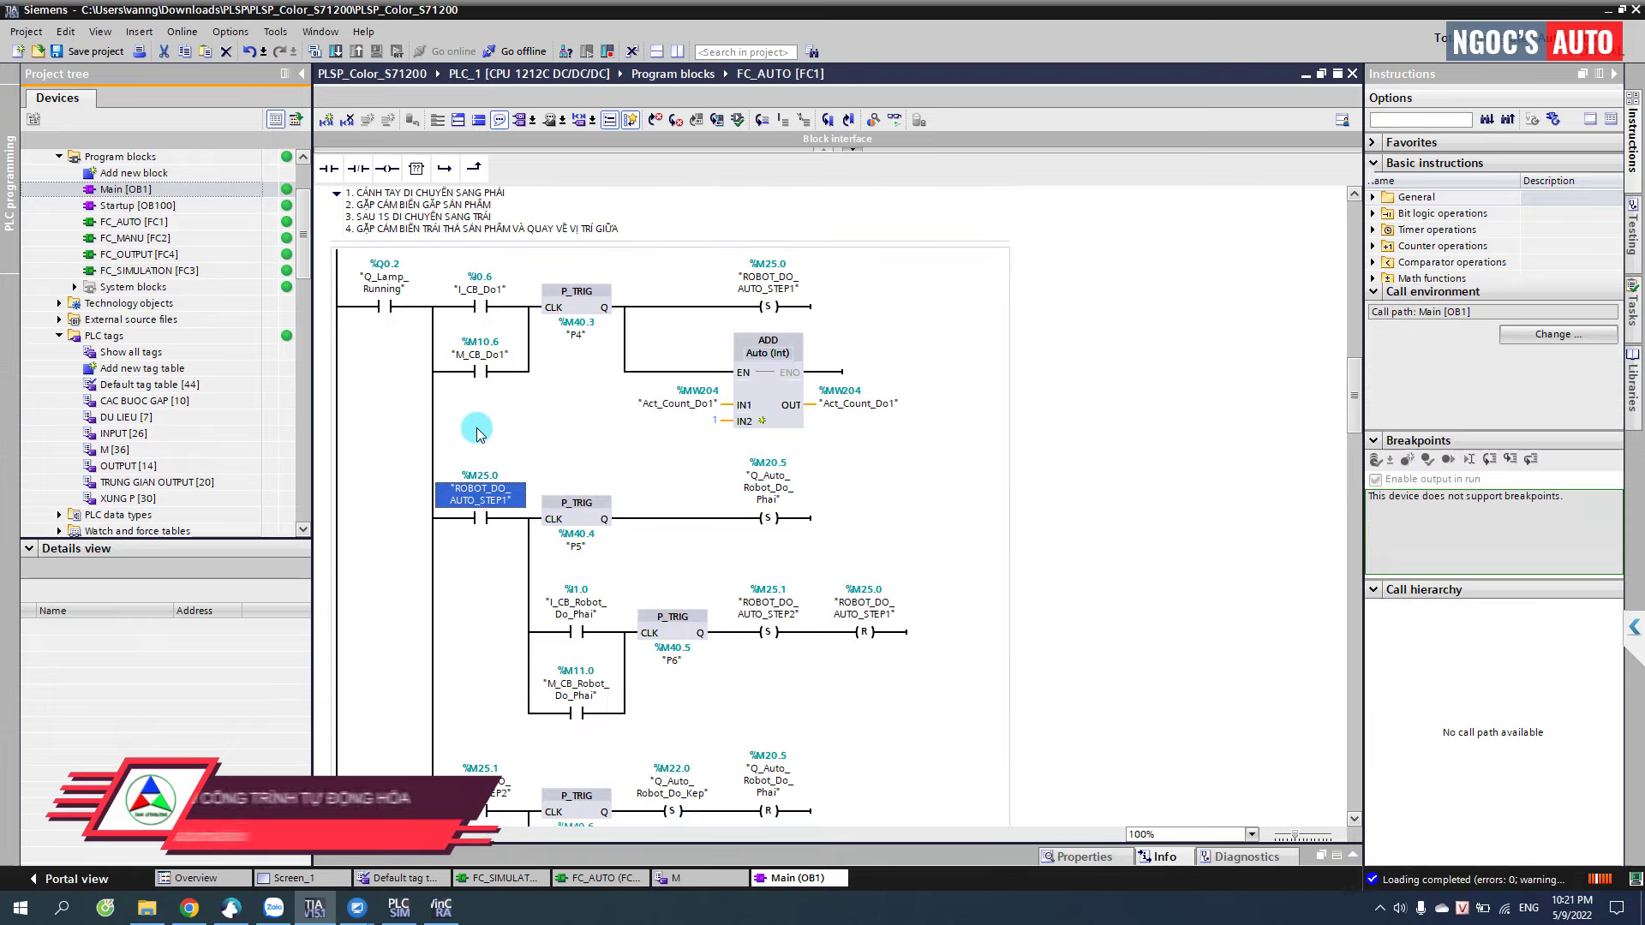
- Examine FC_AUTO's Network 1: the run and stop contacts with the set and reset coils for Q_Lamp_Running and Q_Lamp_Stop
scroll(531, 407, "up", 15)
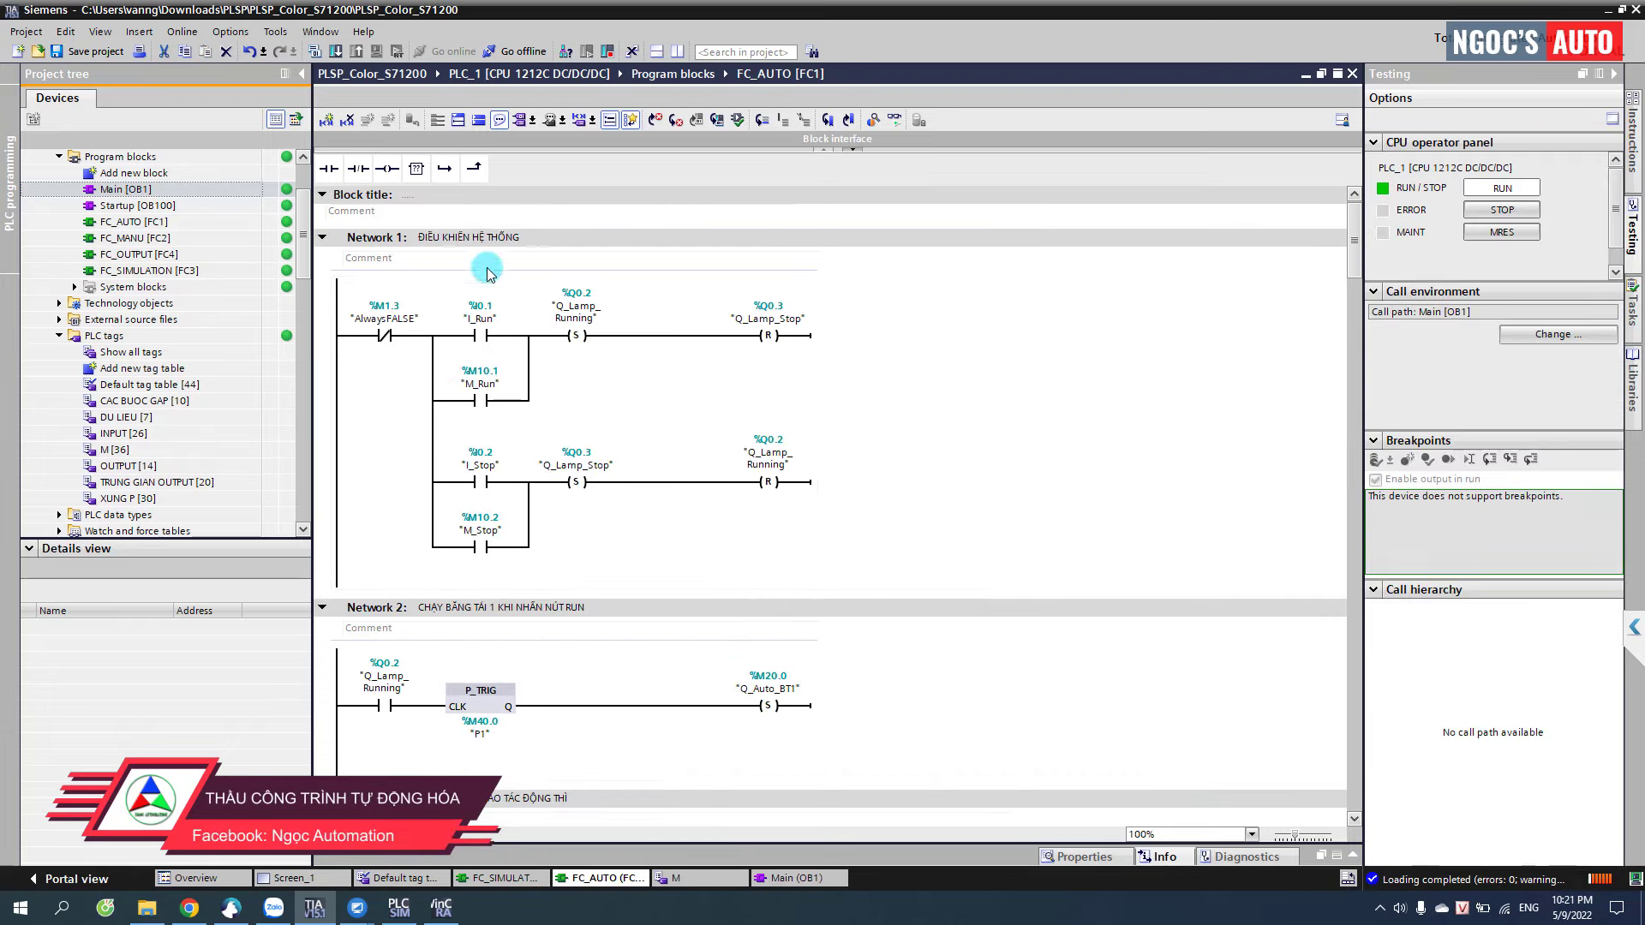
left_click(487, 338)
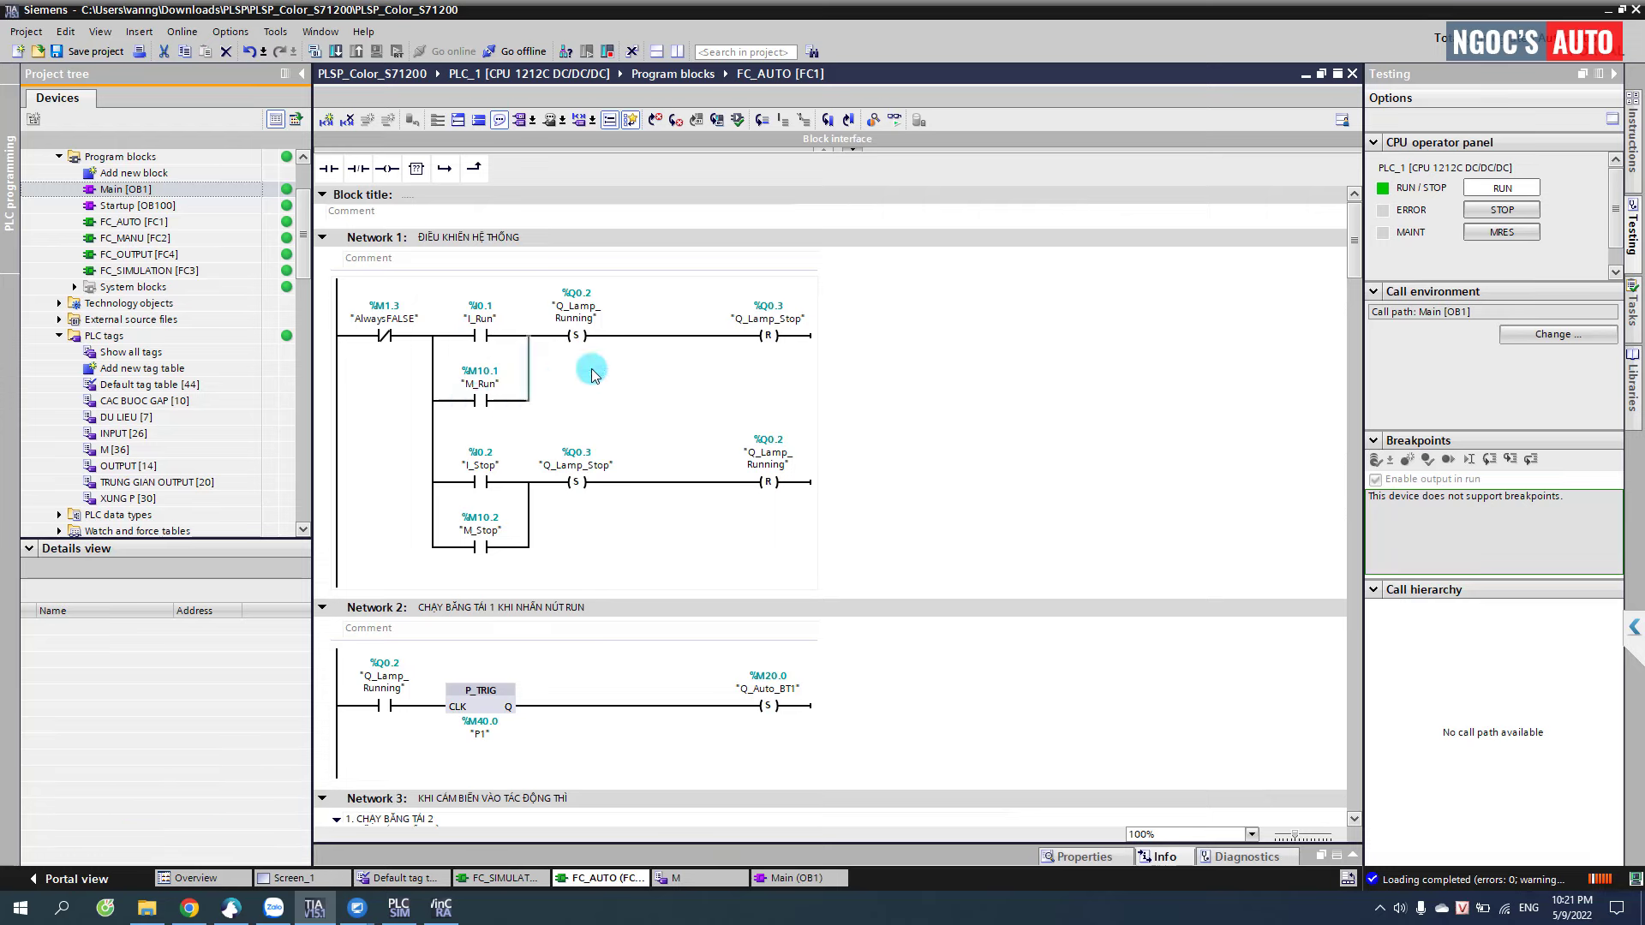
left_click(590, 306)
left_click(770, 322)
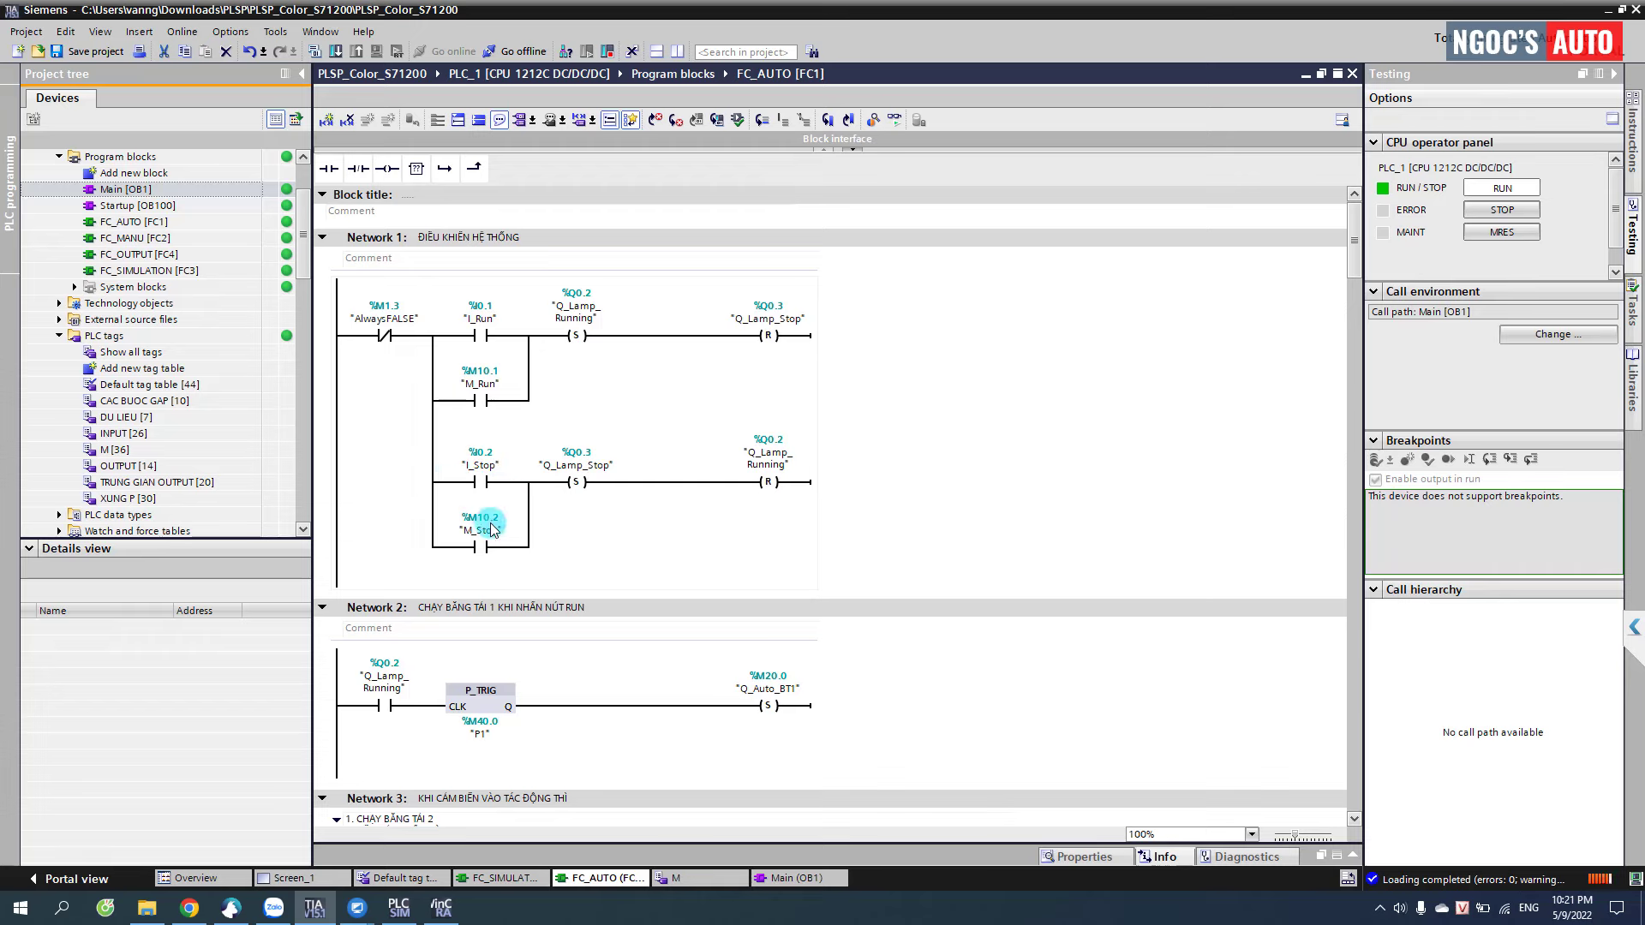
left_click(763, 452)
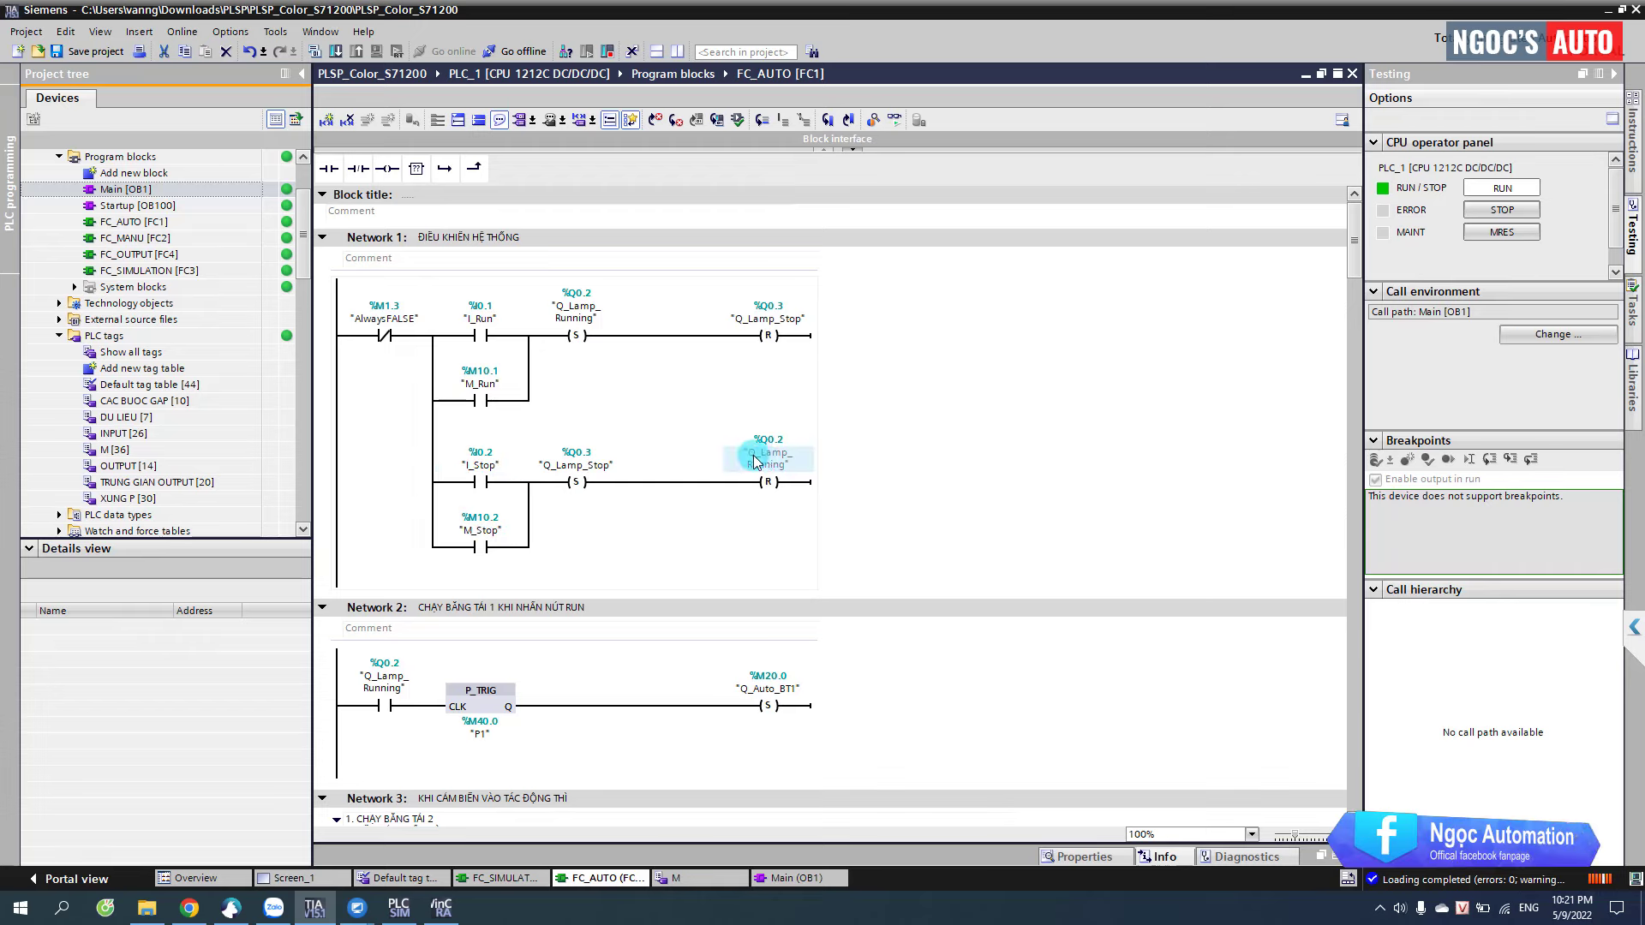
left_click(489, 317)
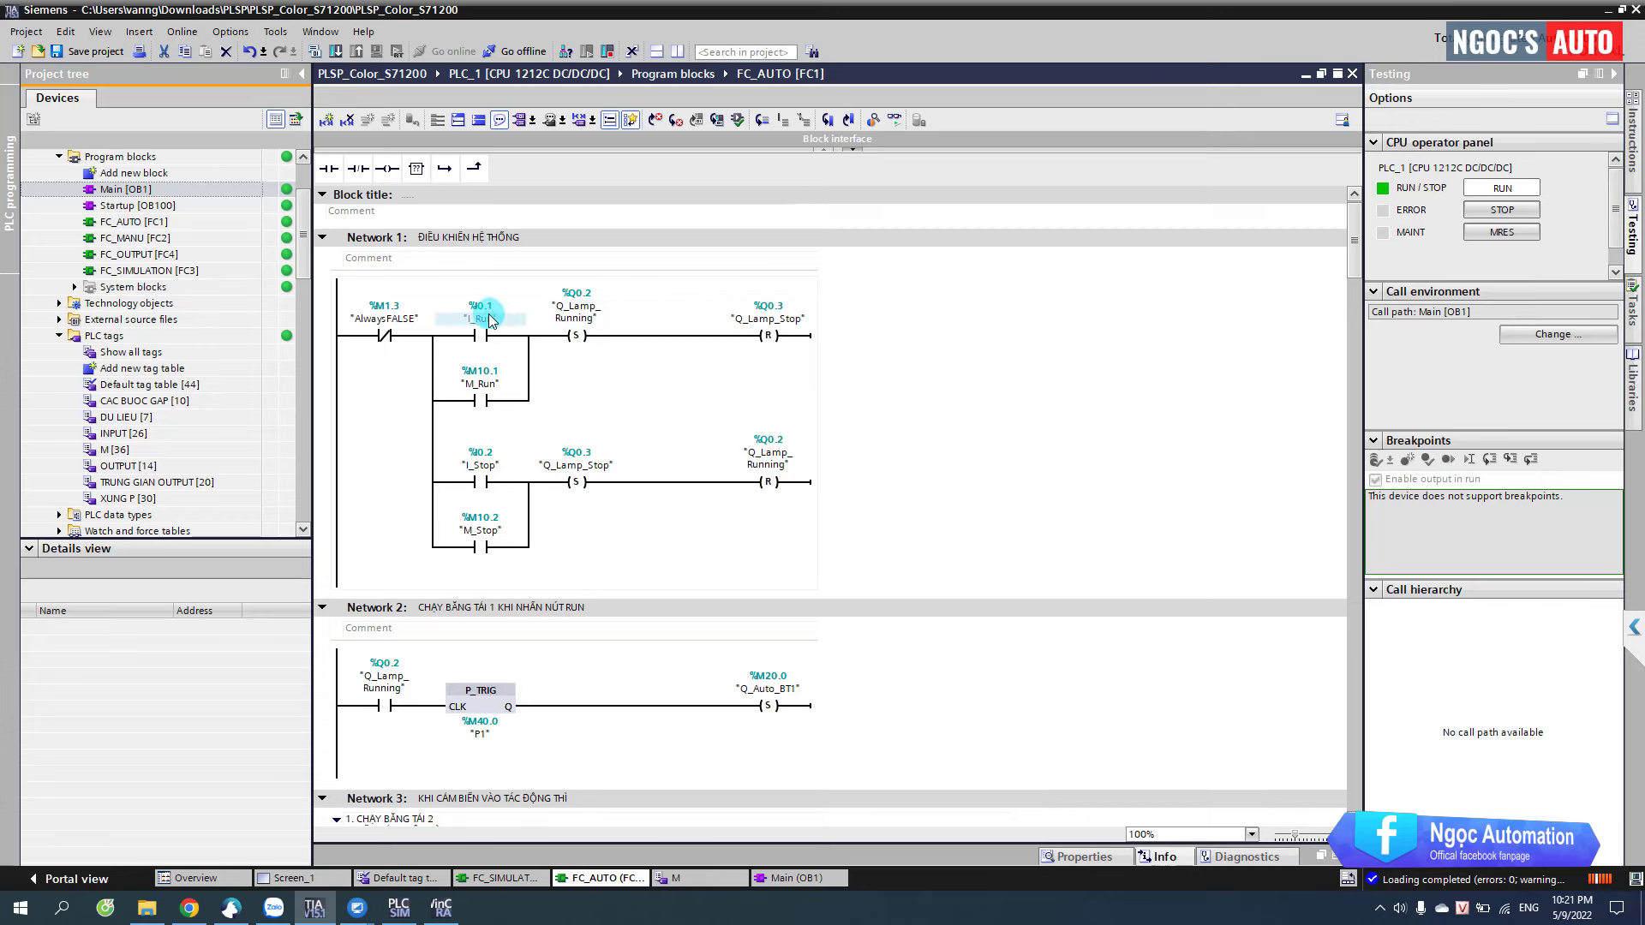
left_click(492, 516)
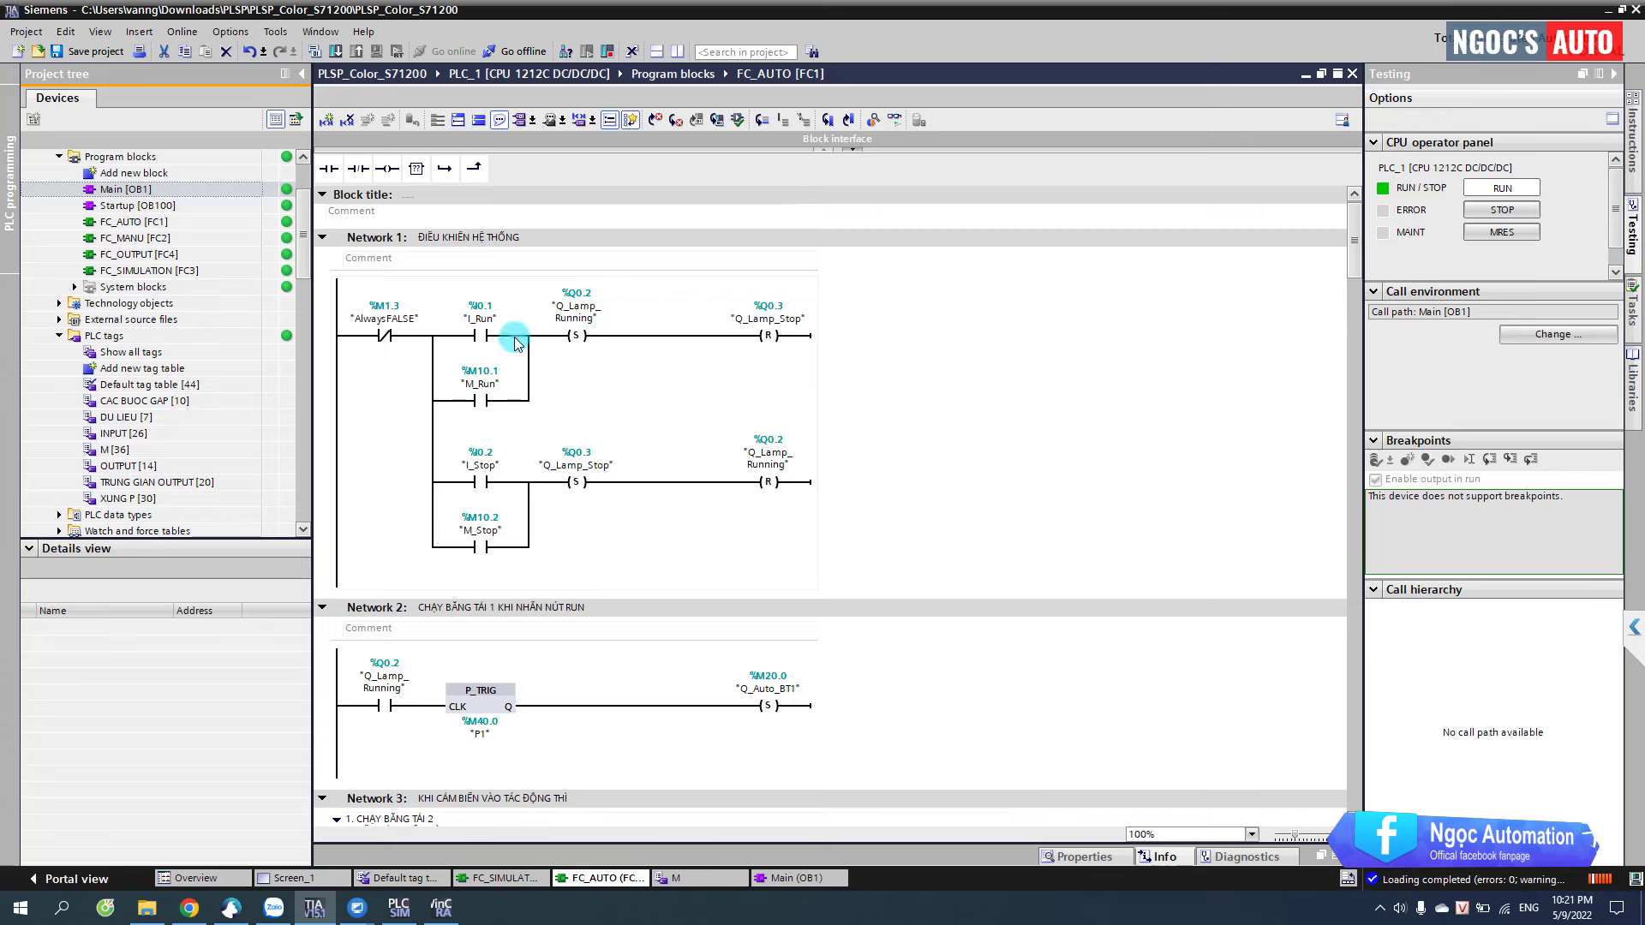
- Examine FC_AUTO's Network 2: the Q_Lamp_Running contact, the P_TRIG edge instruction and the Q_Auto_BT1 set coil
scroll(482, 555, "down", 2)
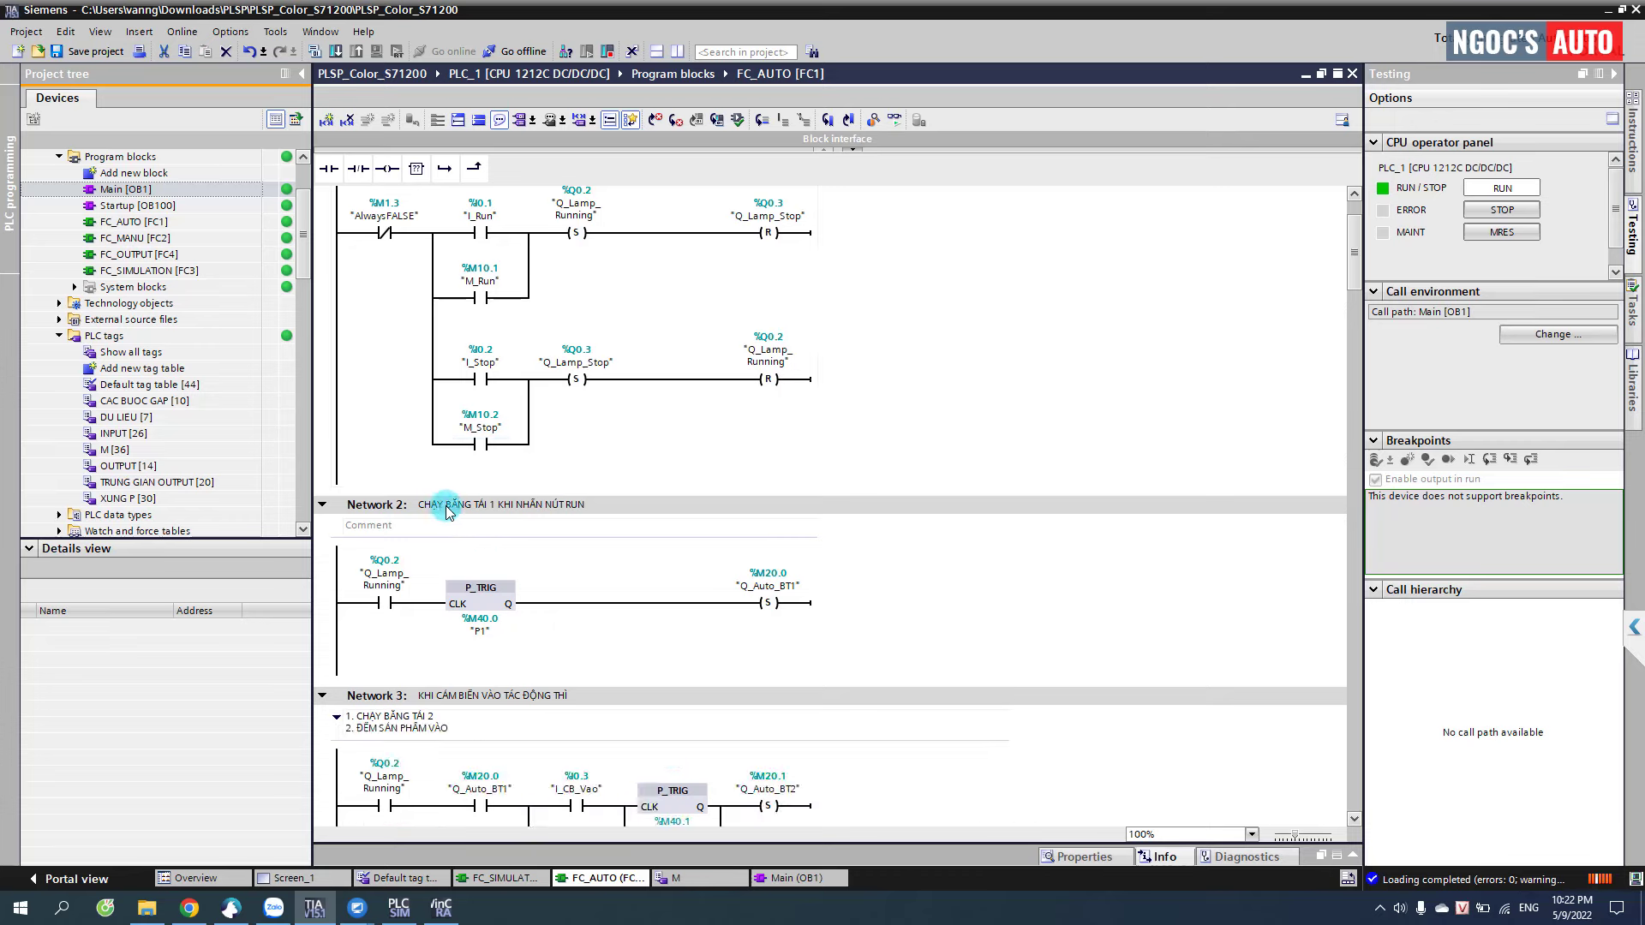
scroll(576, 548, "down", 2)
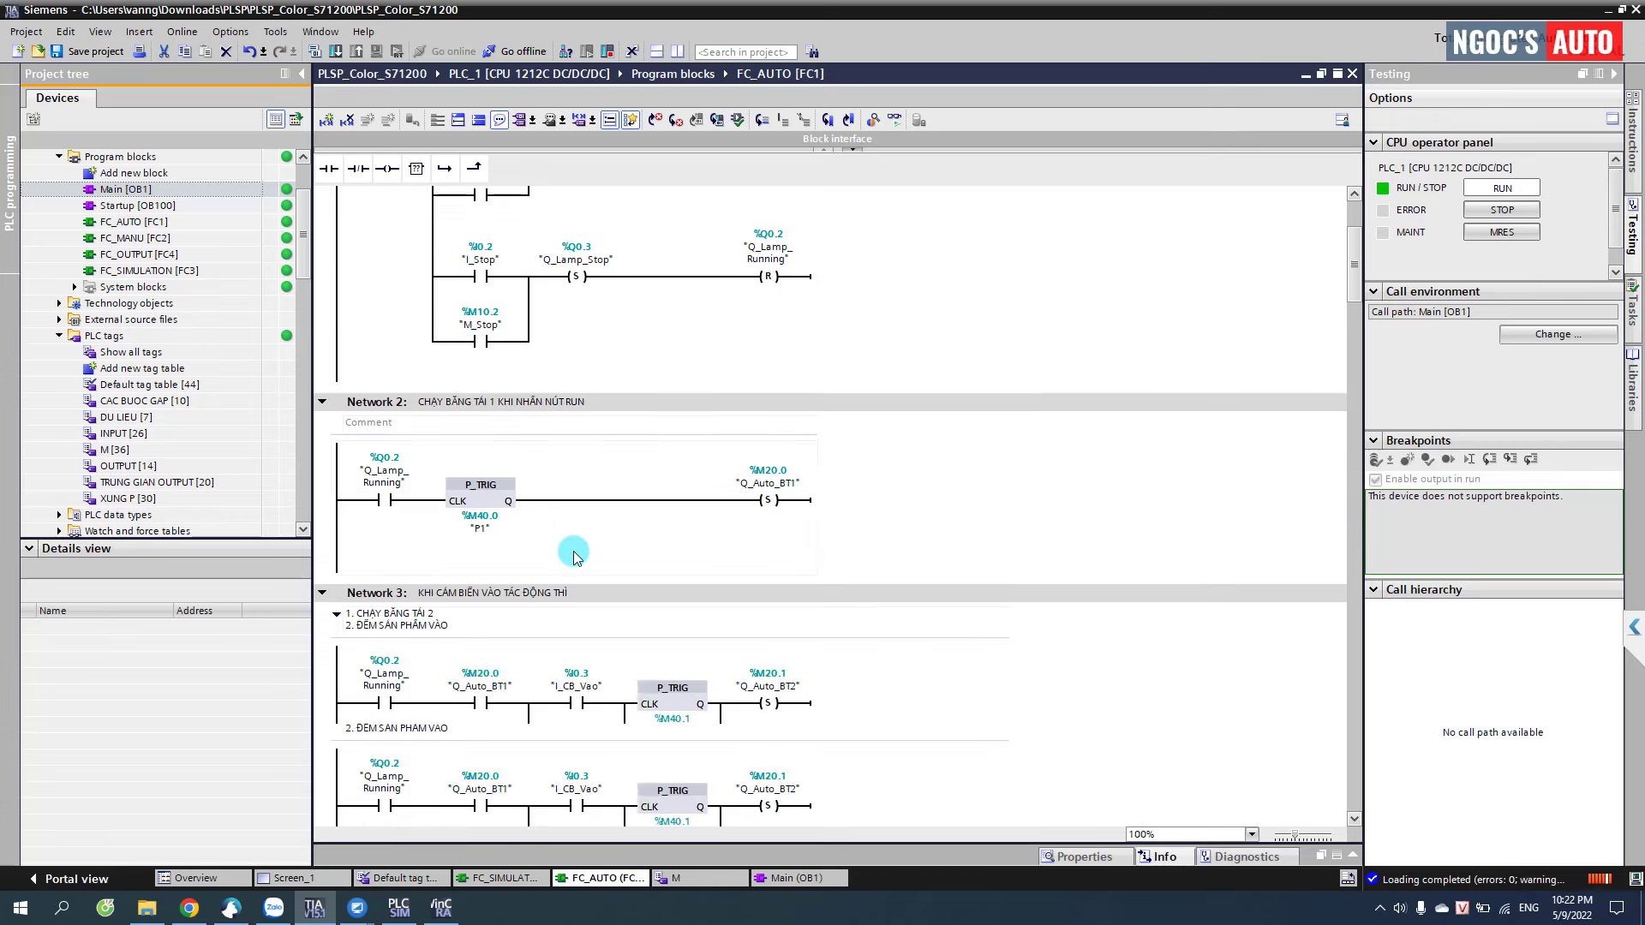
left_click(387, 469)
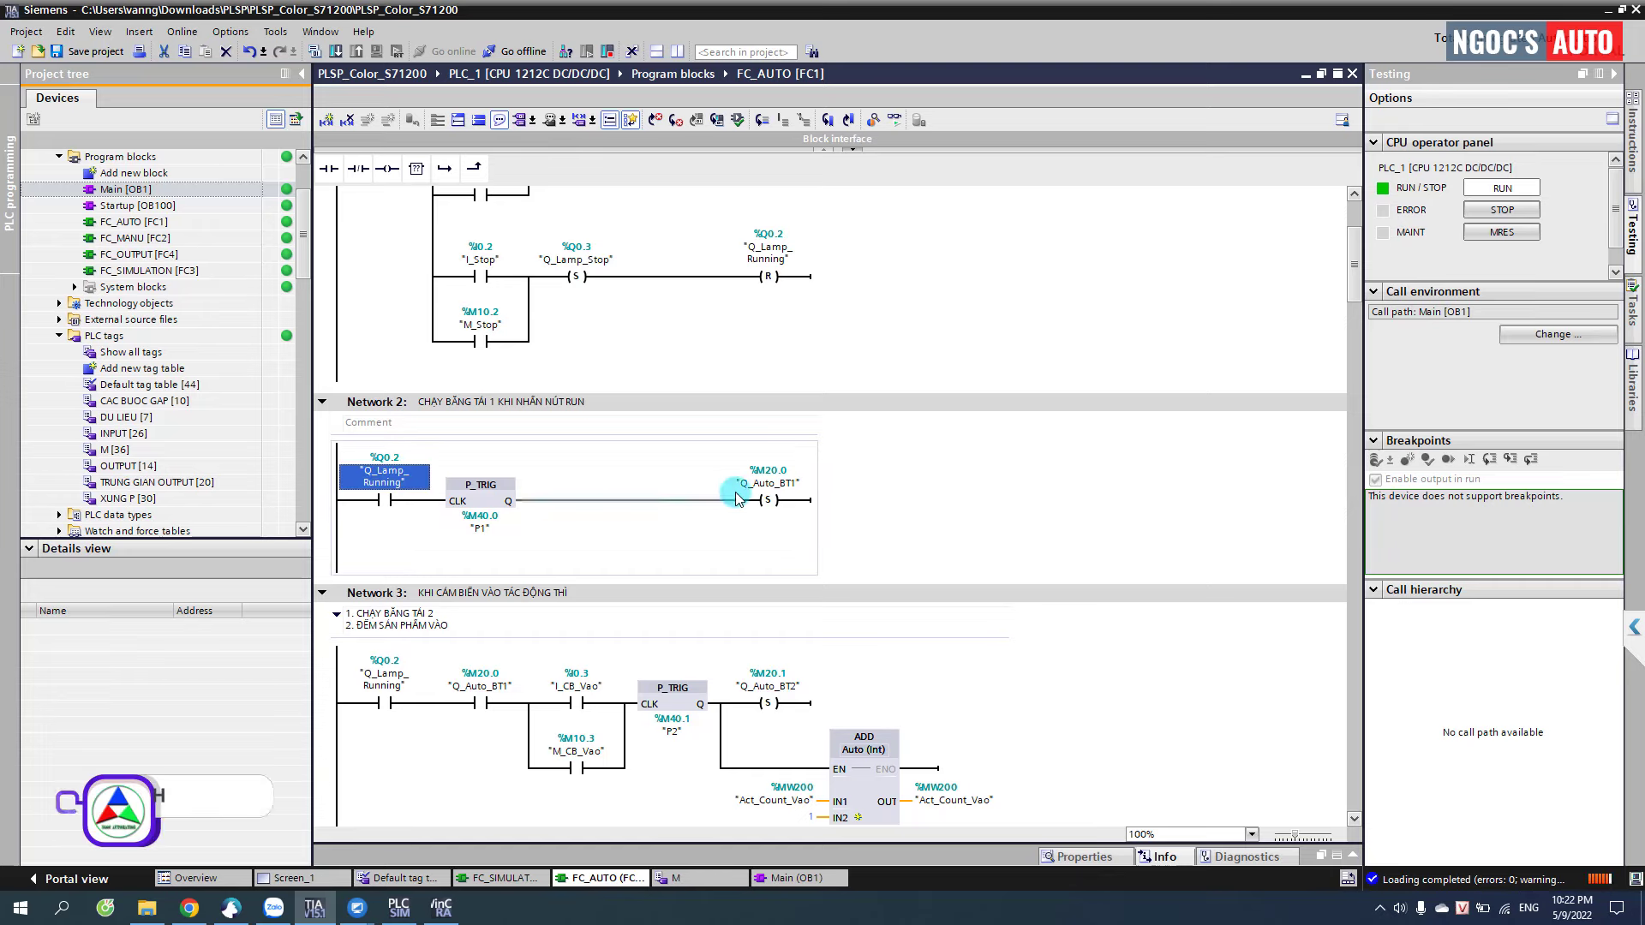
left_click(762, 502)
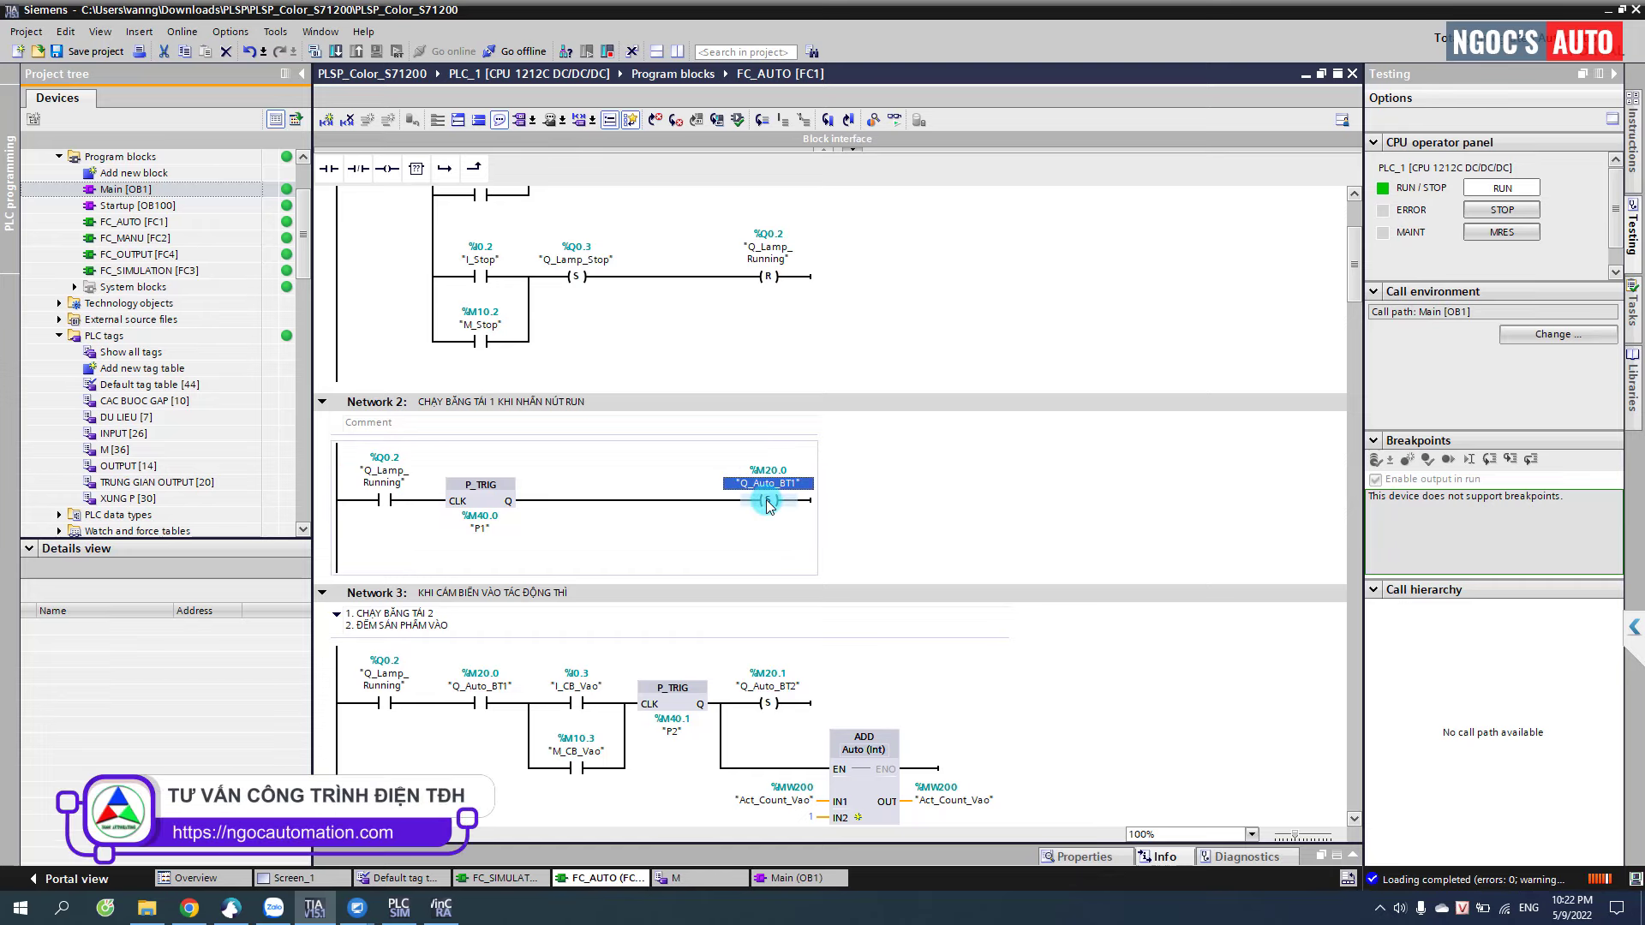
scroll(767, 505, "down", 2)
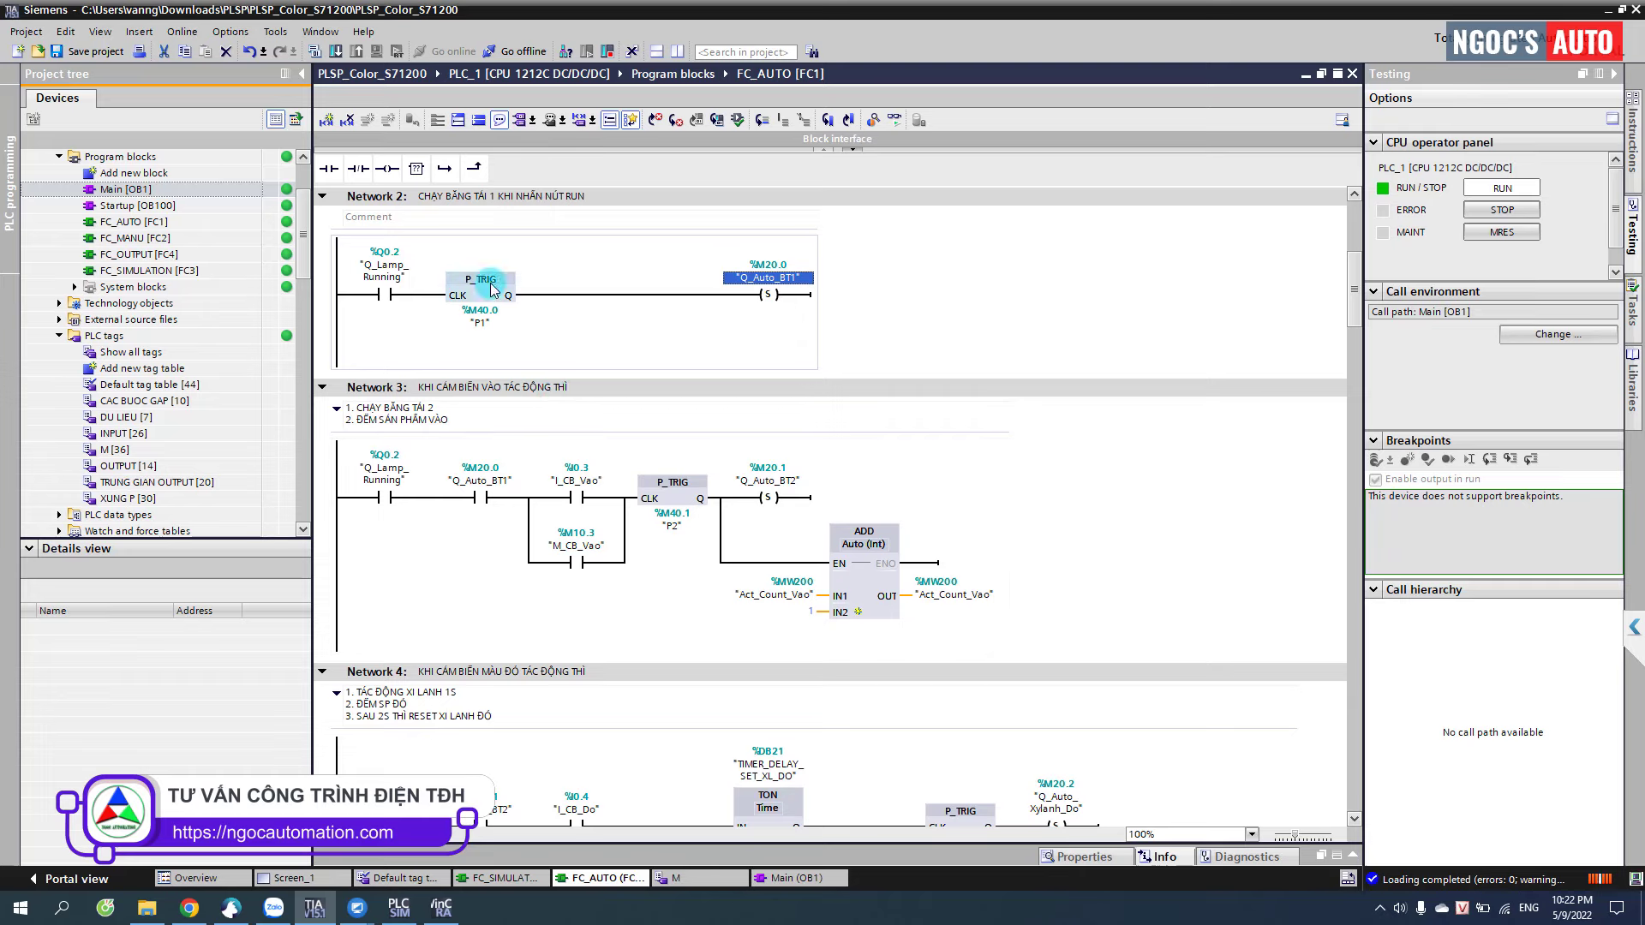
scroll(482, 296, "up", 2)
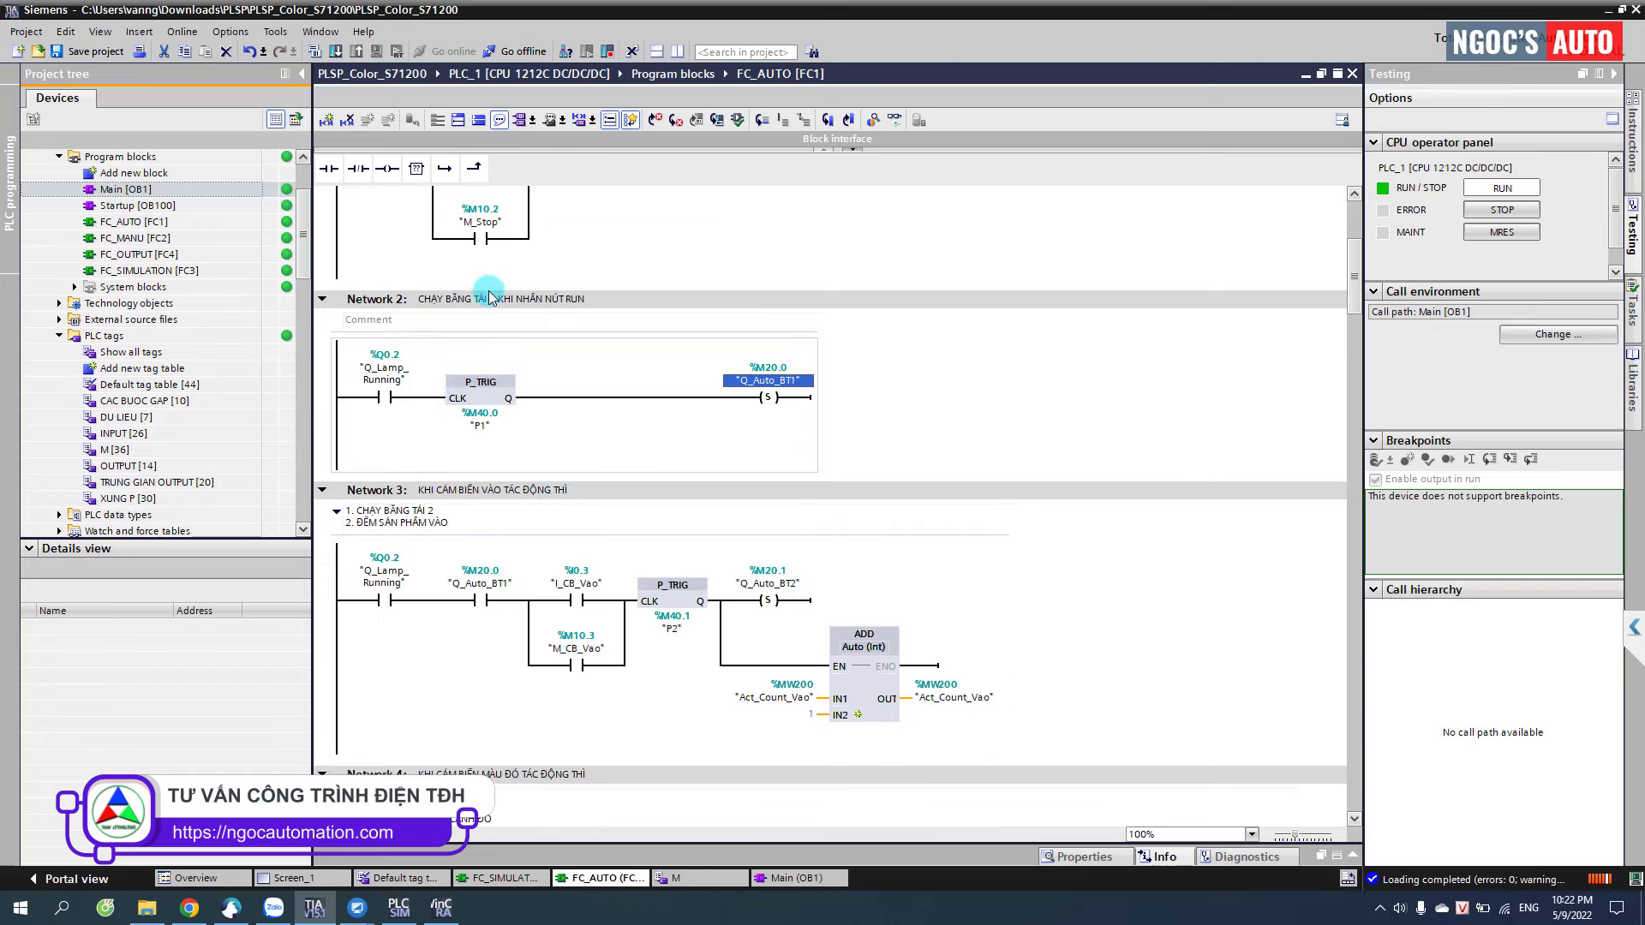
left_click(492, 400)
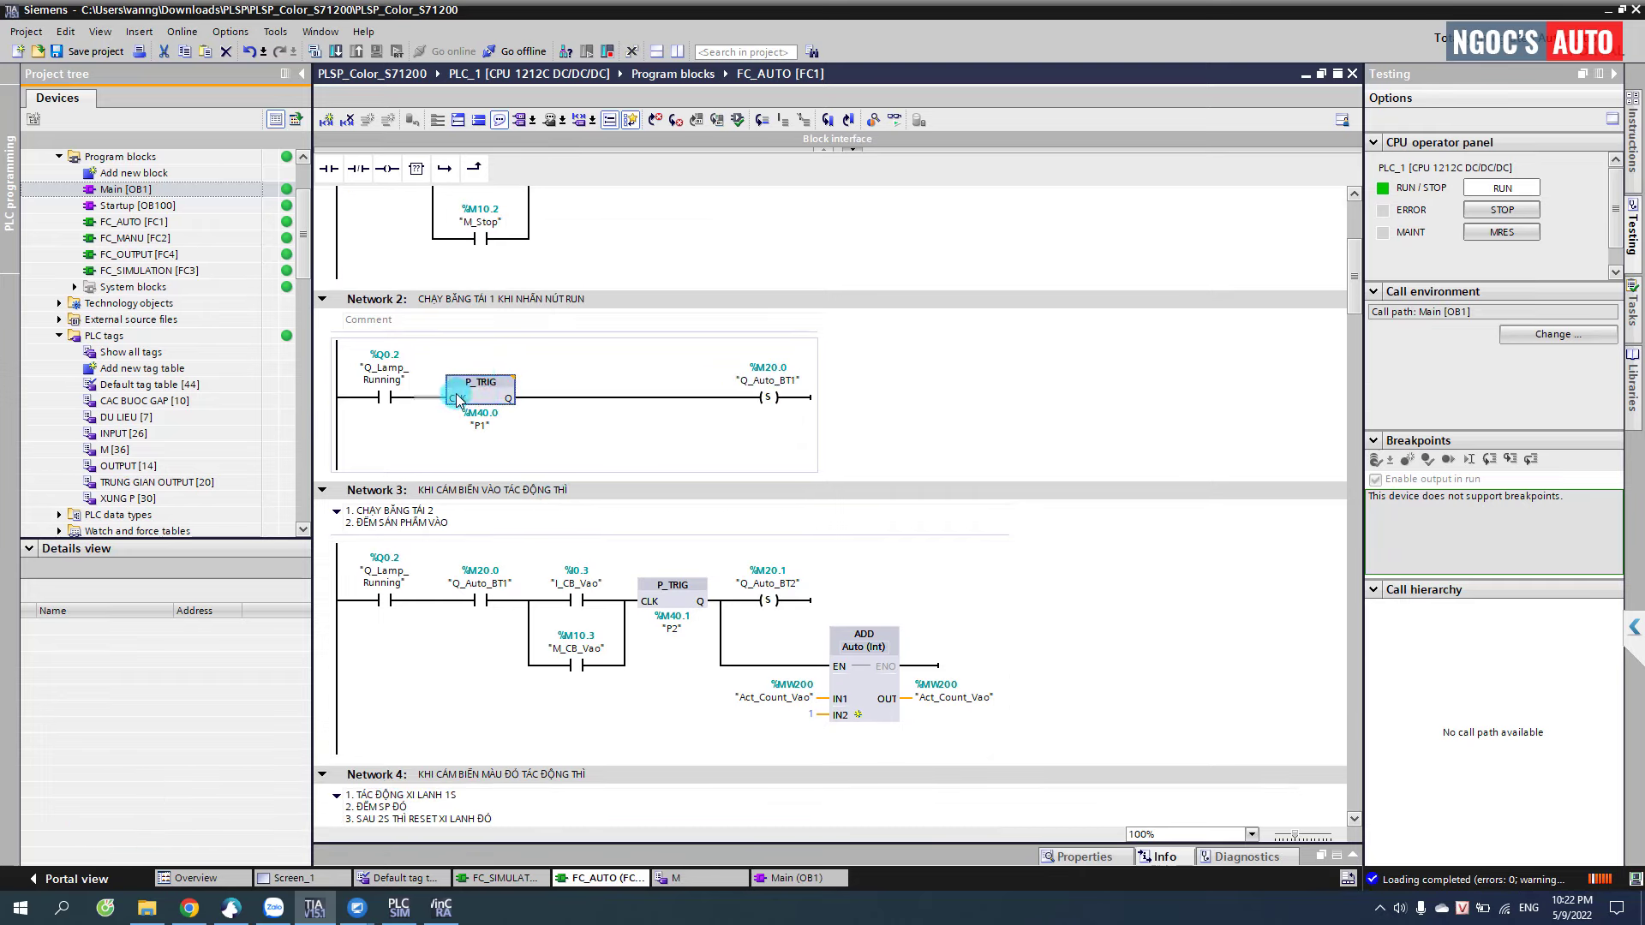
left_click(776, 403)
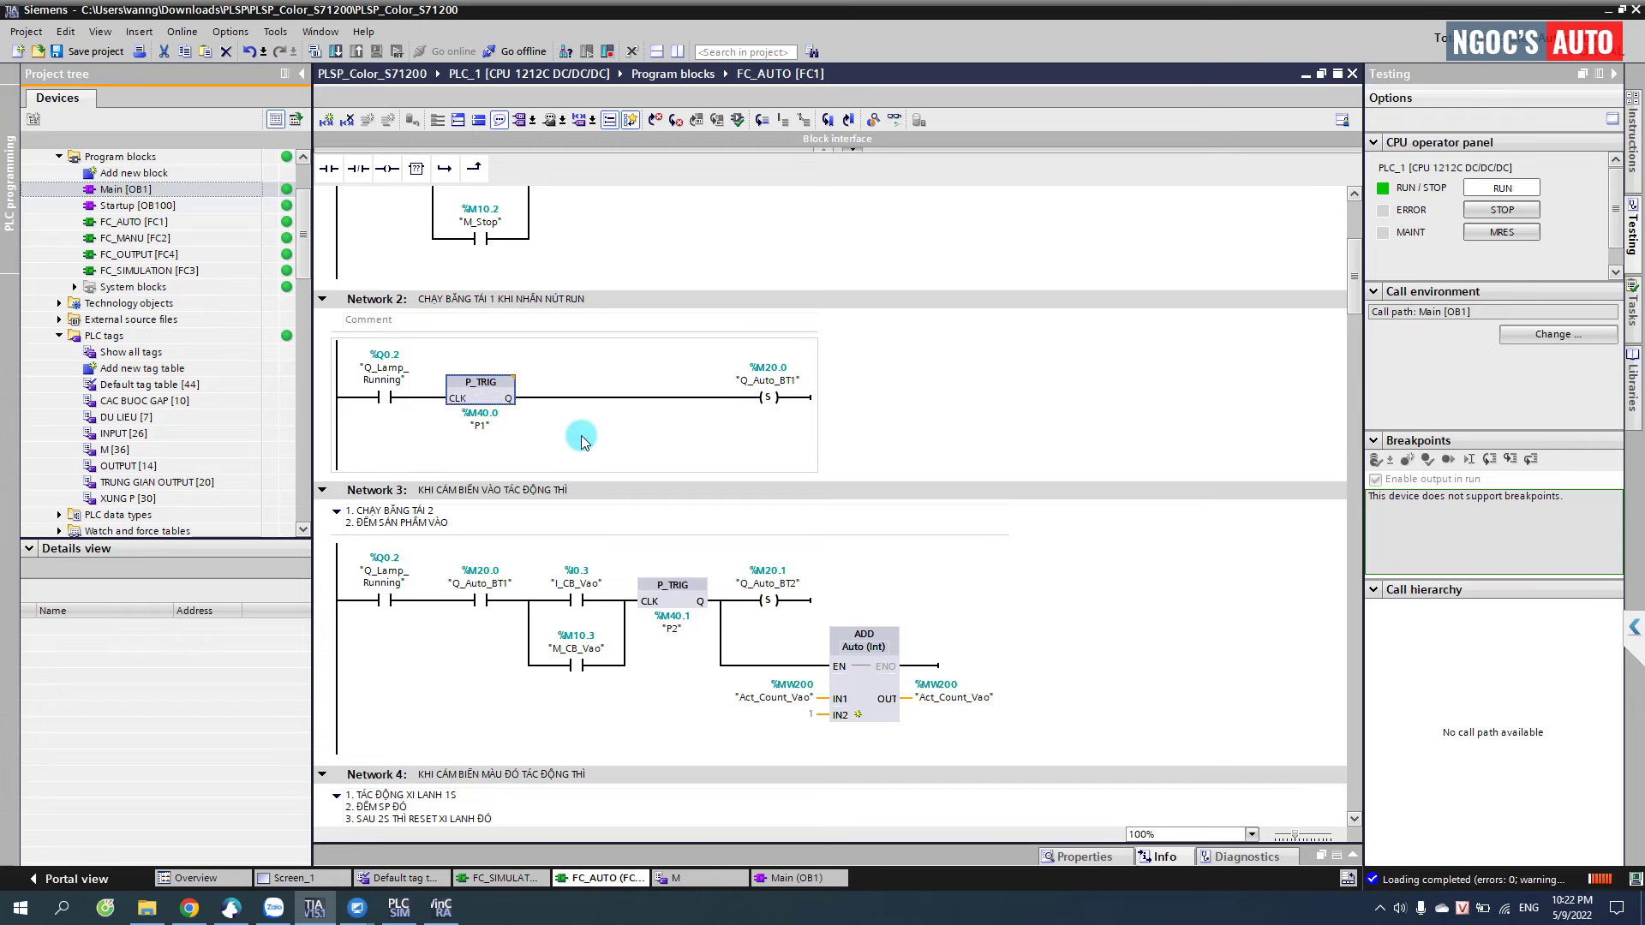
left_click(478, 399)
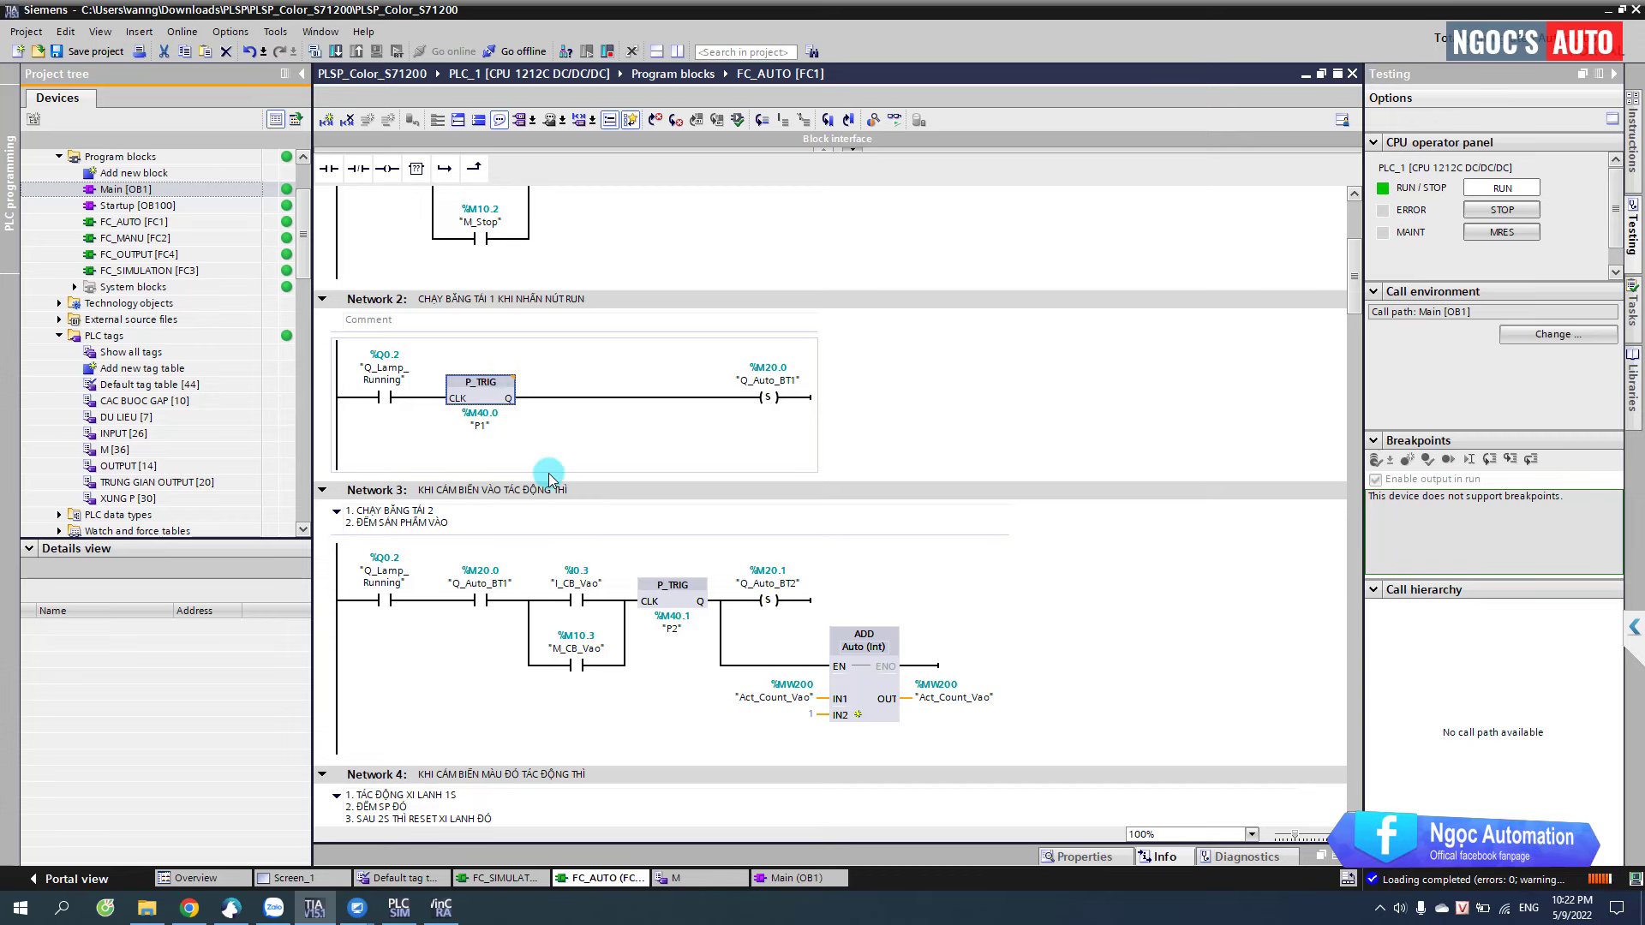
- Examine FC_AUTO's Network 3 logic: the Q_Auto_BT1, I_CB_Vao and M_CB_Vao contacts, the P_TRIG instruction and the Q_Auto_BT2 set coil
scroll(548, 473, "down", 1)
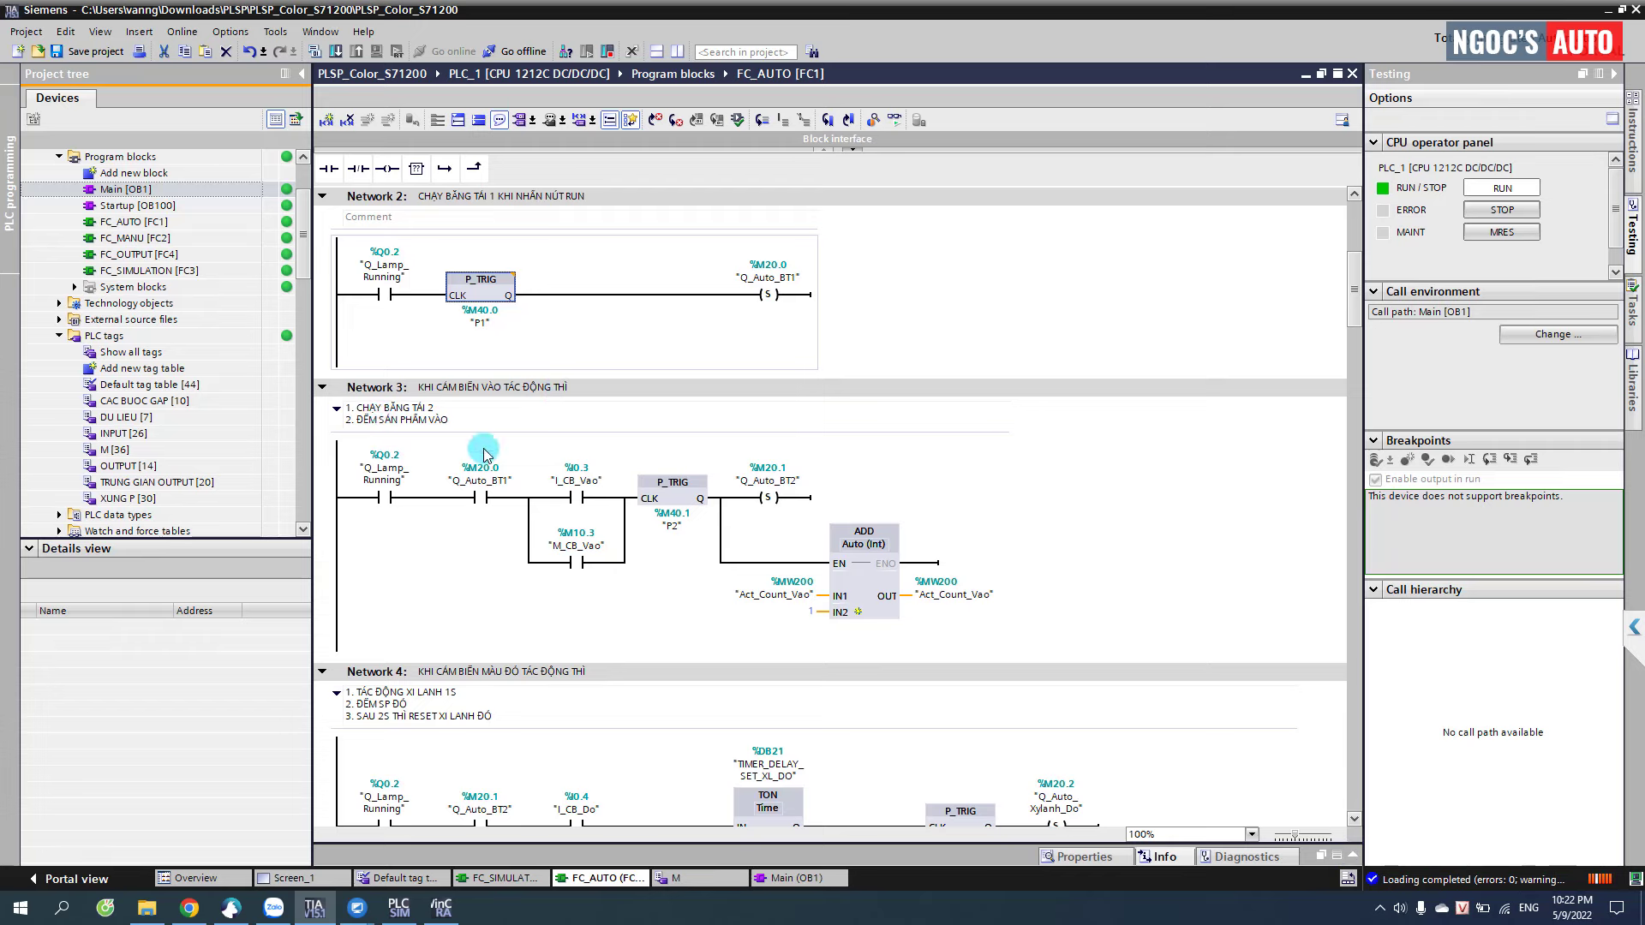
left_click(480, 476)
left_click(576, 479)
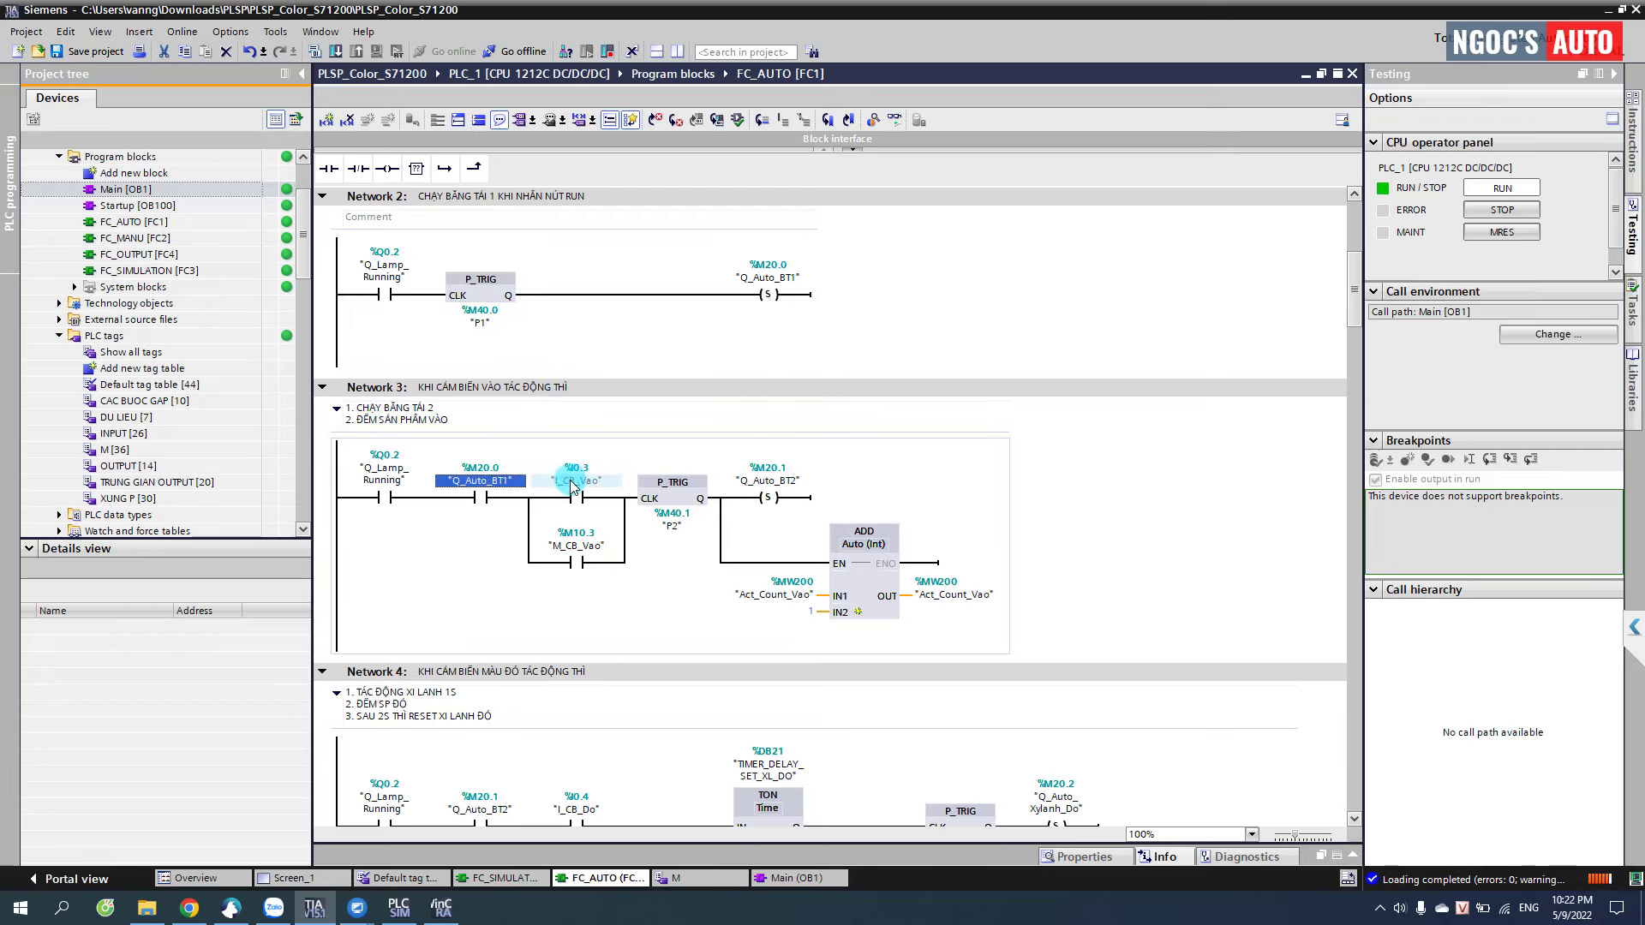
left_click(579, 557)
left_click(672, 522)
left_click(784, 485)
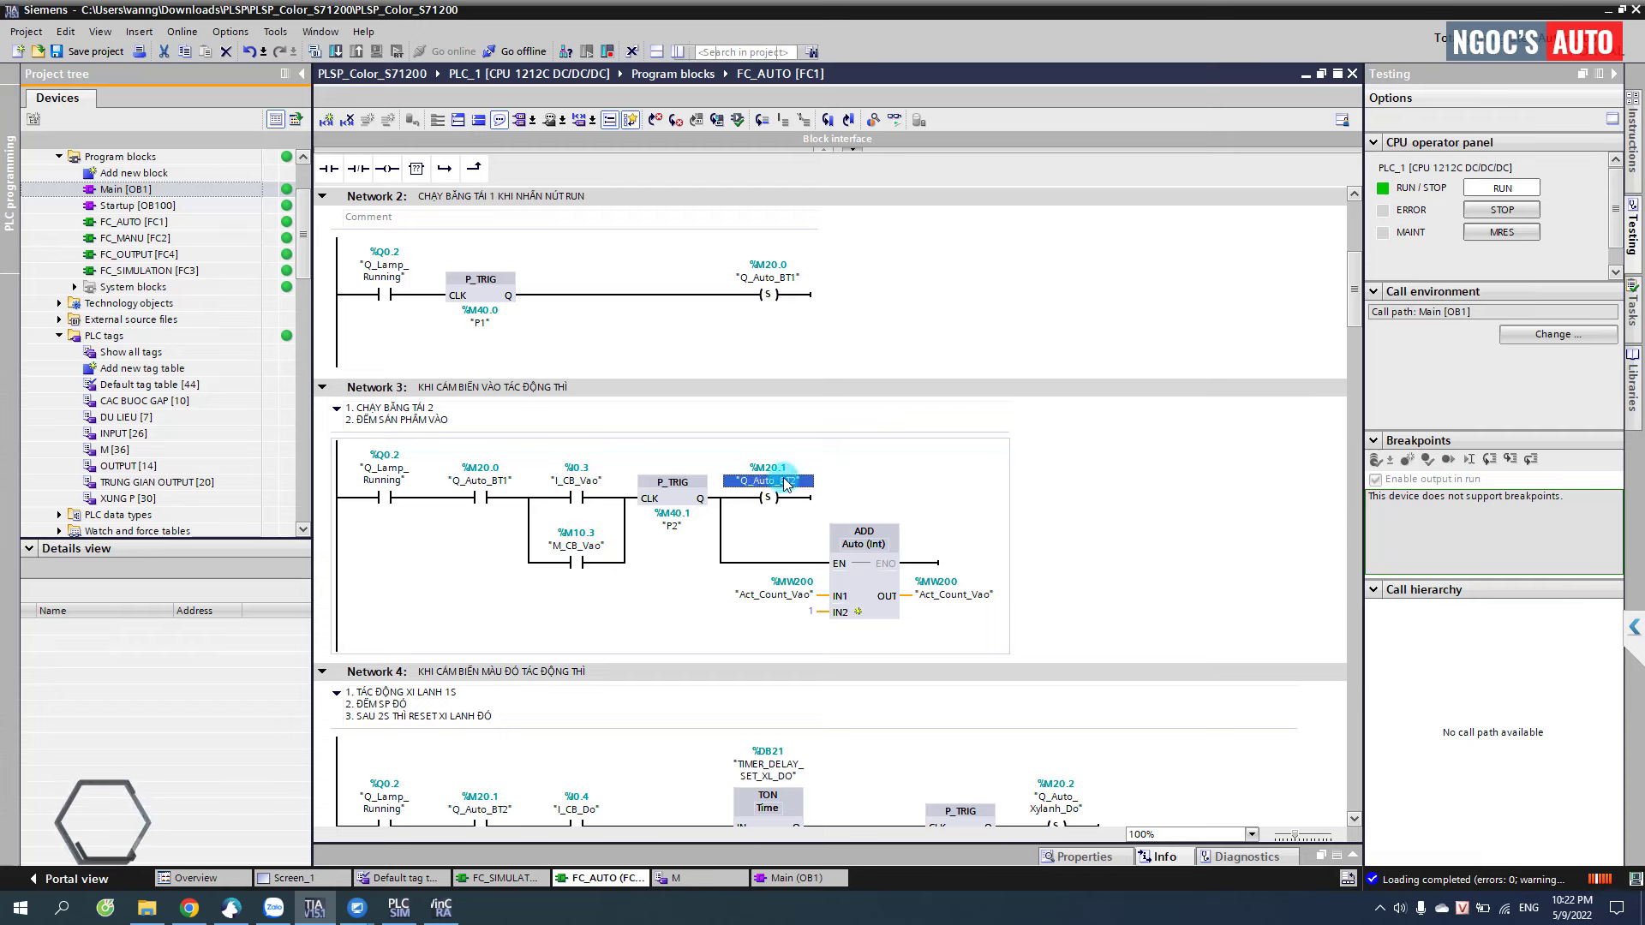
- Examine the inputs and output of Network 3's ADD instruction that counts incoming products in Act_Count_Vao
left_click(764, 598)
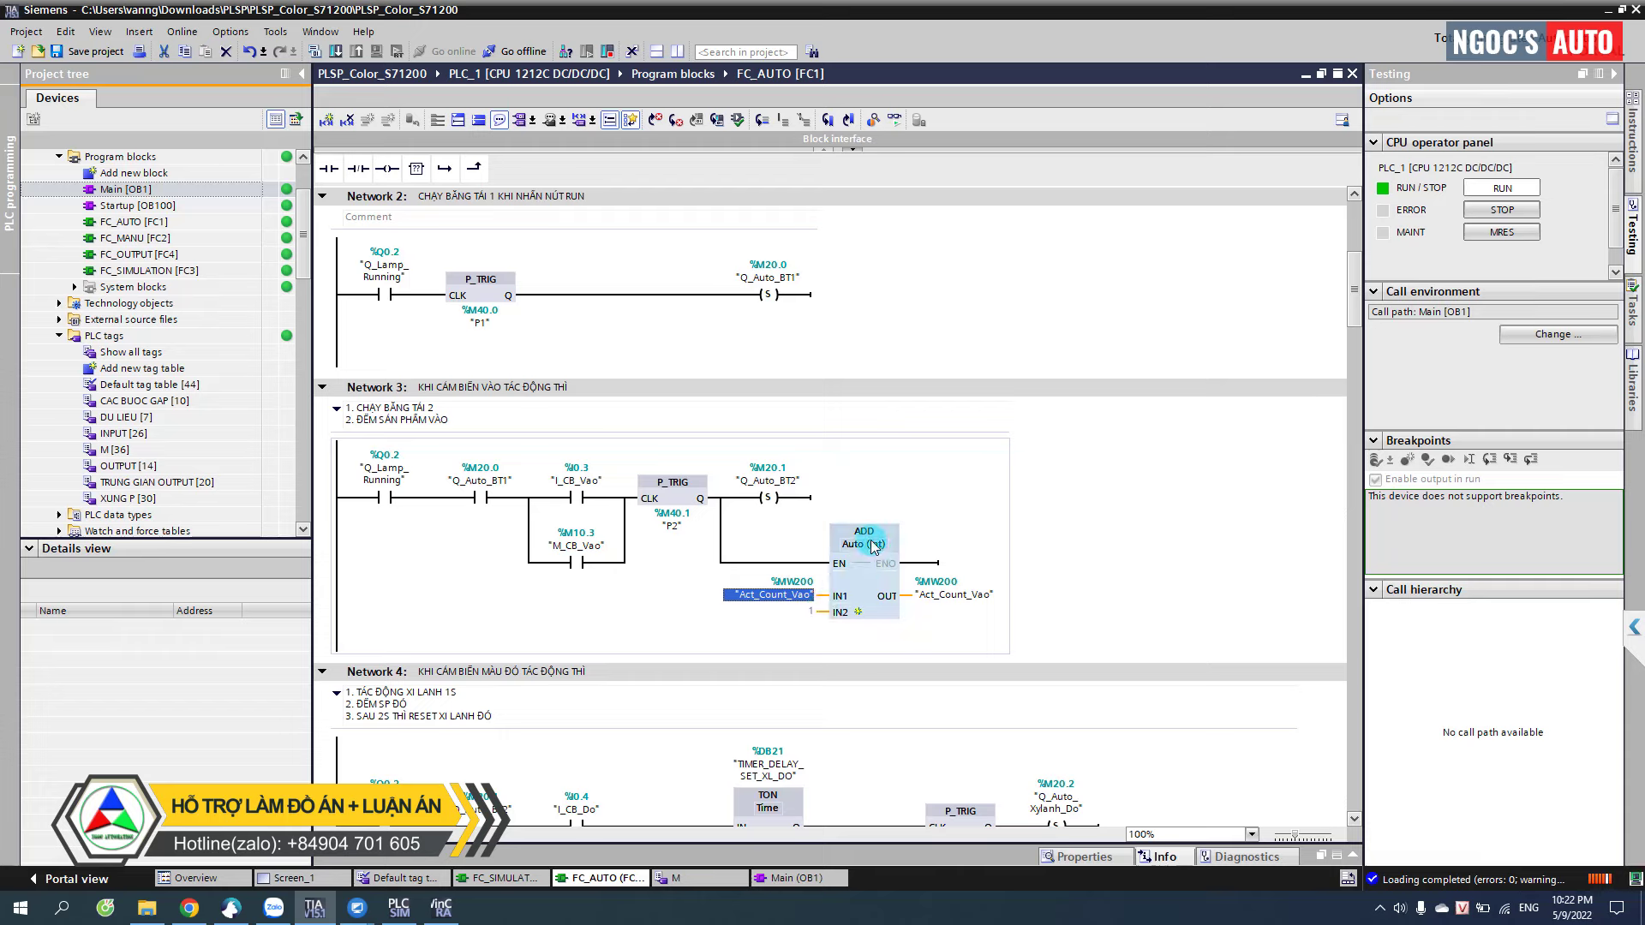
left_click(754, 598)
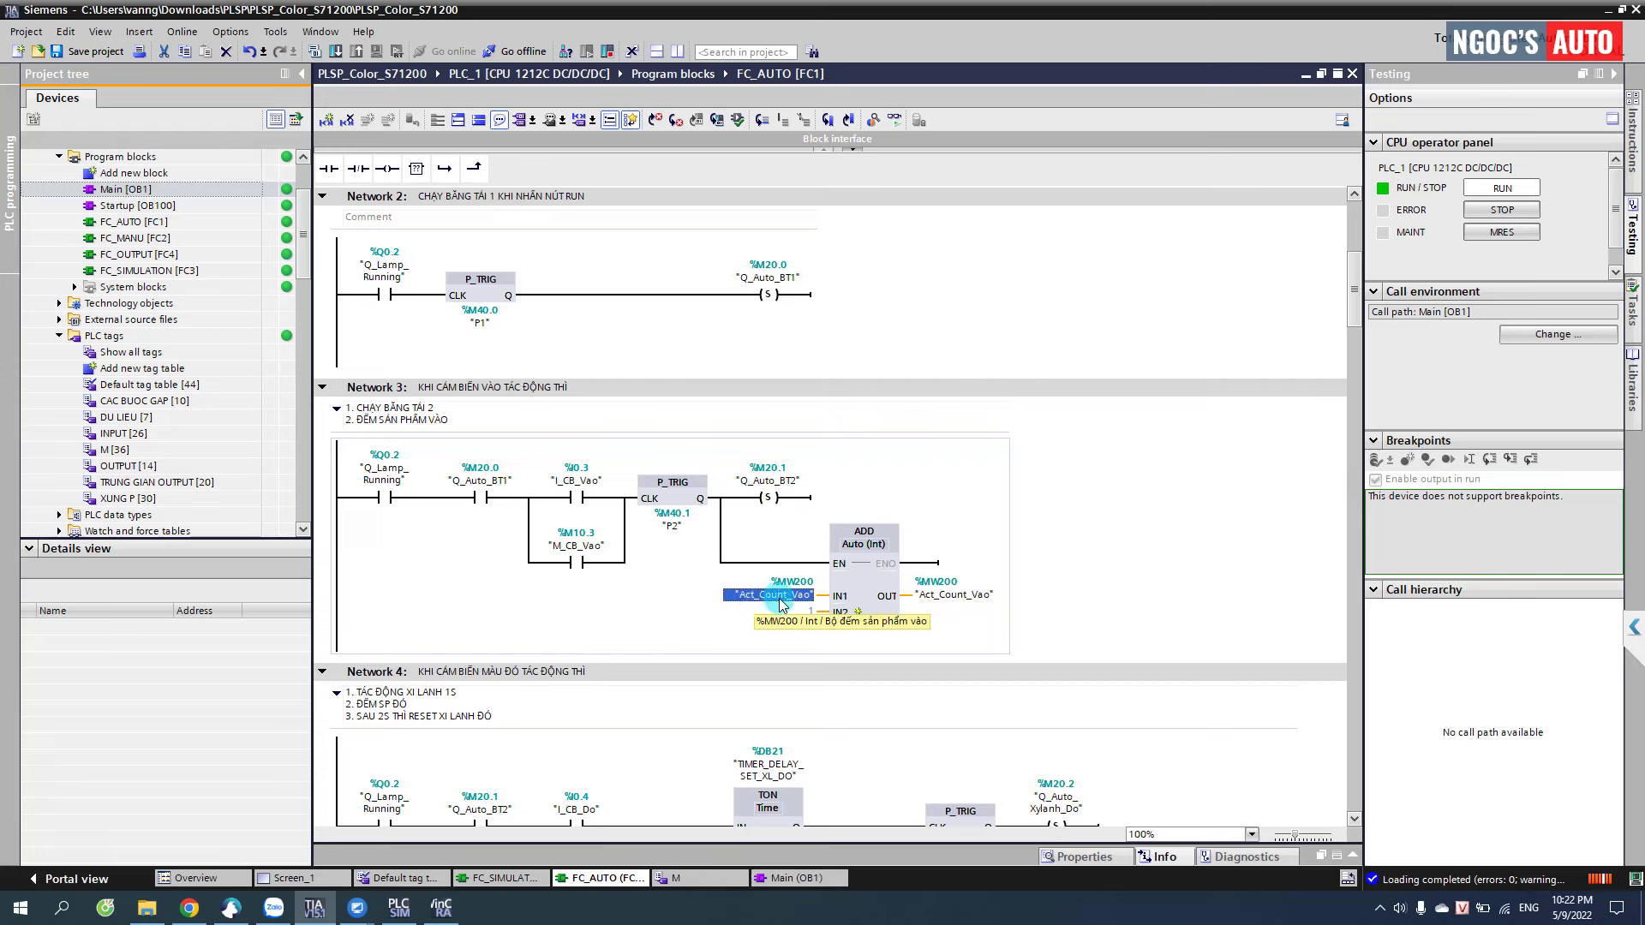
left_click(802, 615)
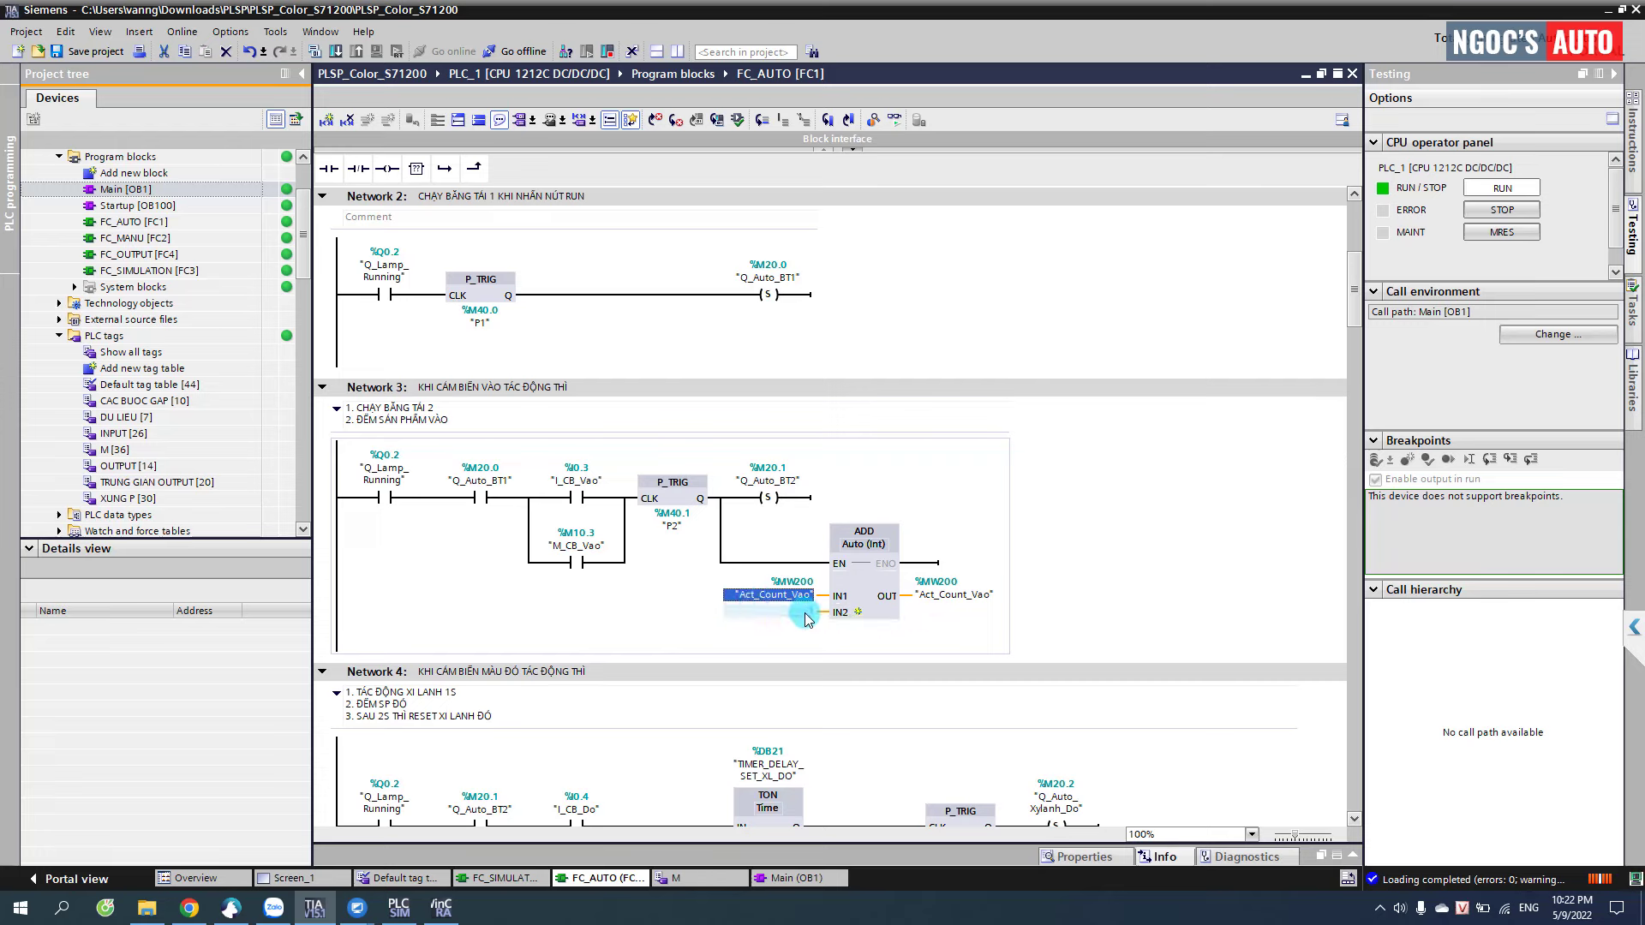
left_click(806, 613)
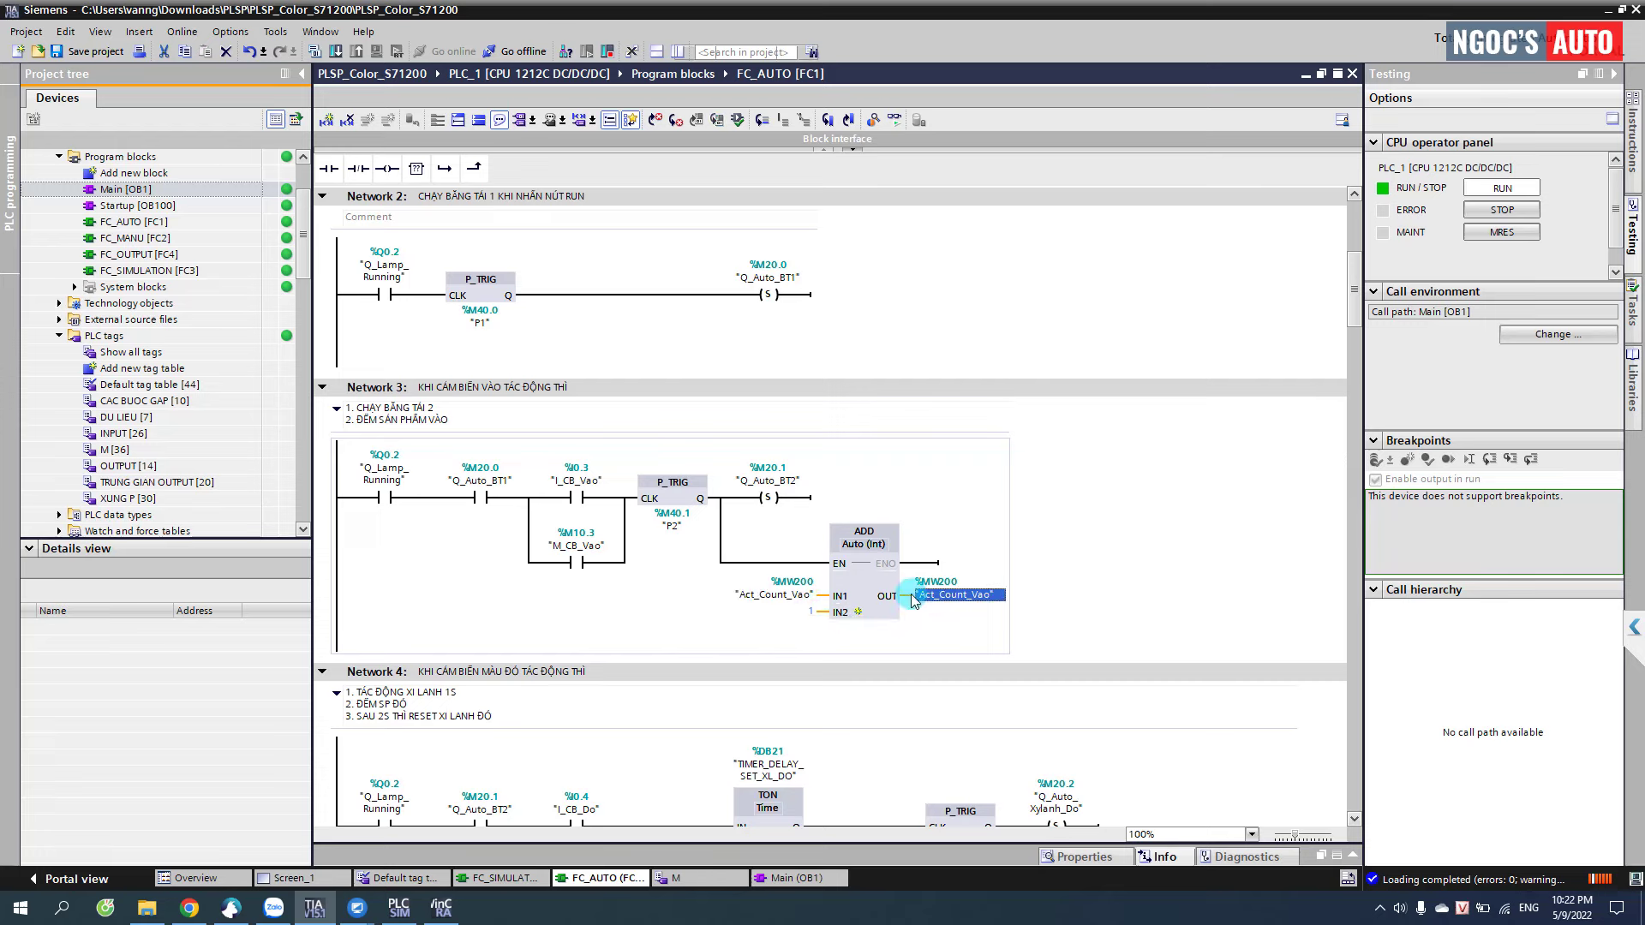
- Examine Network 4's upper rung: the Q_Auto_BT2 and I_CB_Do contacts, the TIMER_DELAY_SET_XL_DO timer and the Q_Auto_Xylanh_Do set coil
scroll(861, 599, "down", 3)
scroll(861, 600, "down", 3)
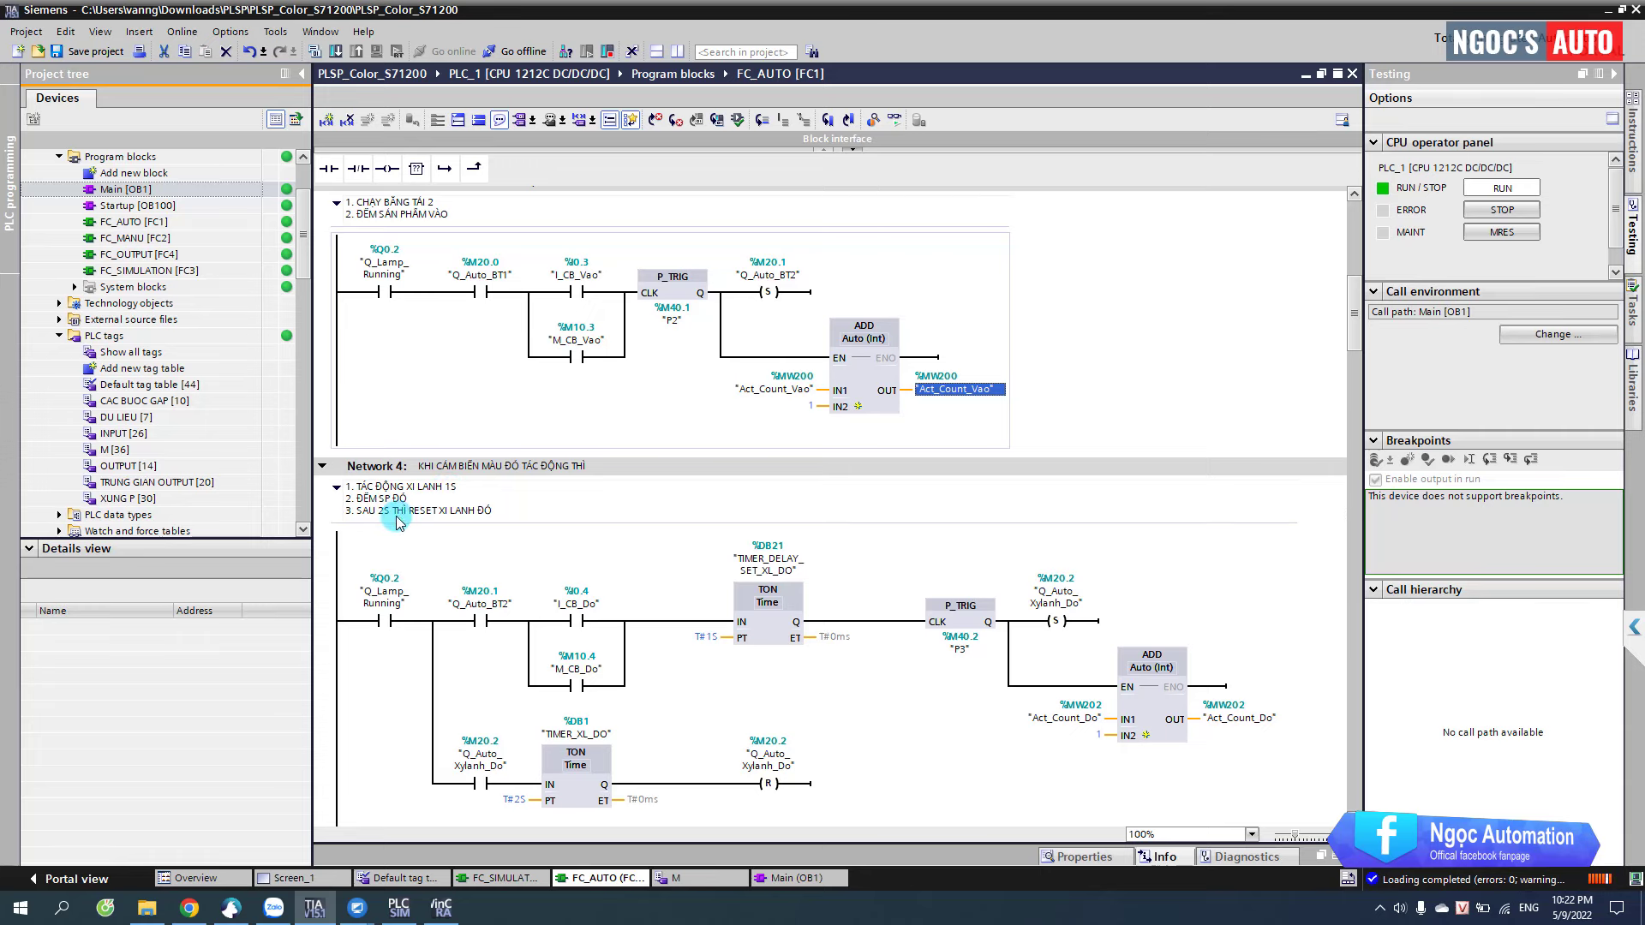
scroll(501, 518, "down", 3)
left_click(496, 509)
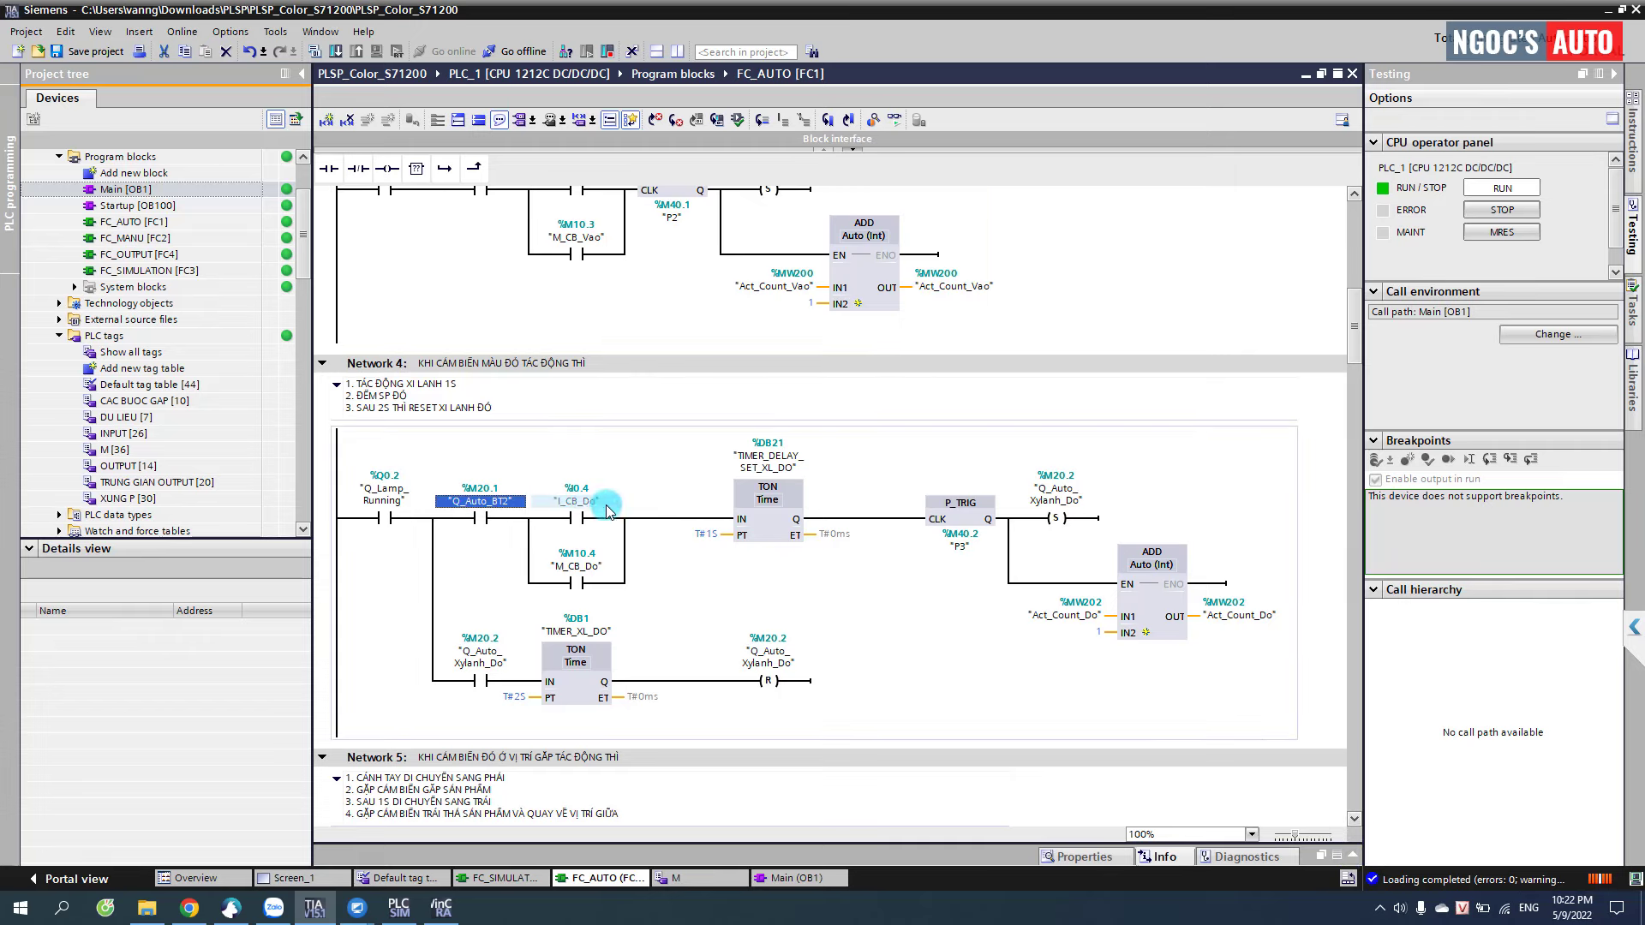
left_click(675, 519)
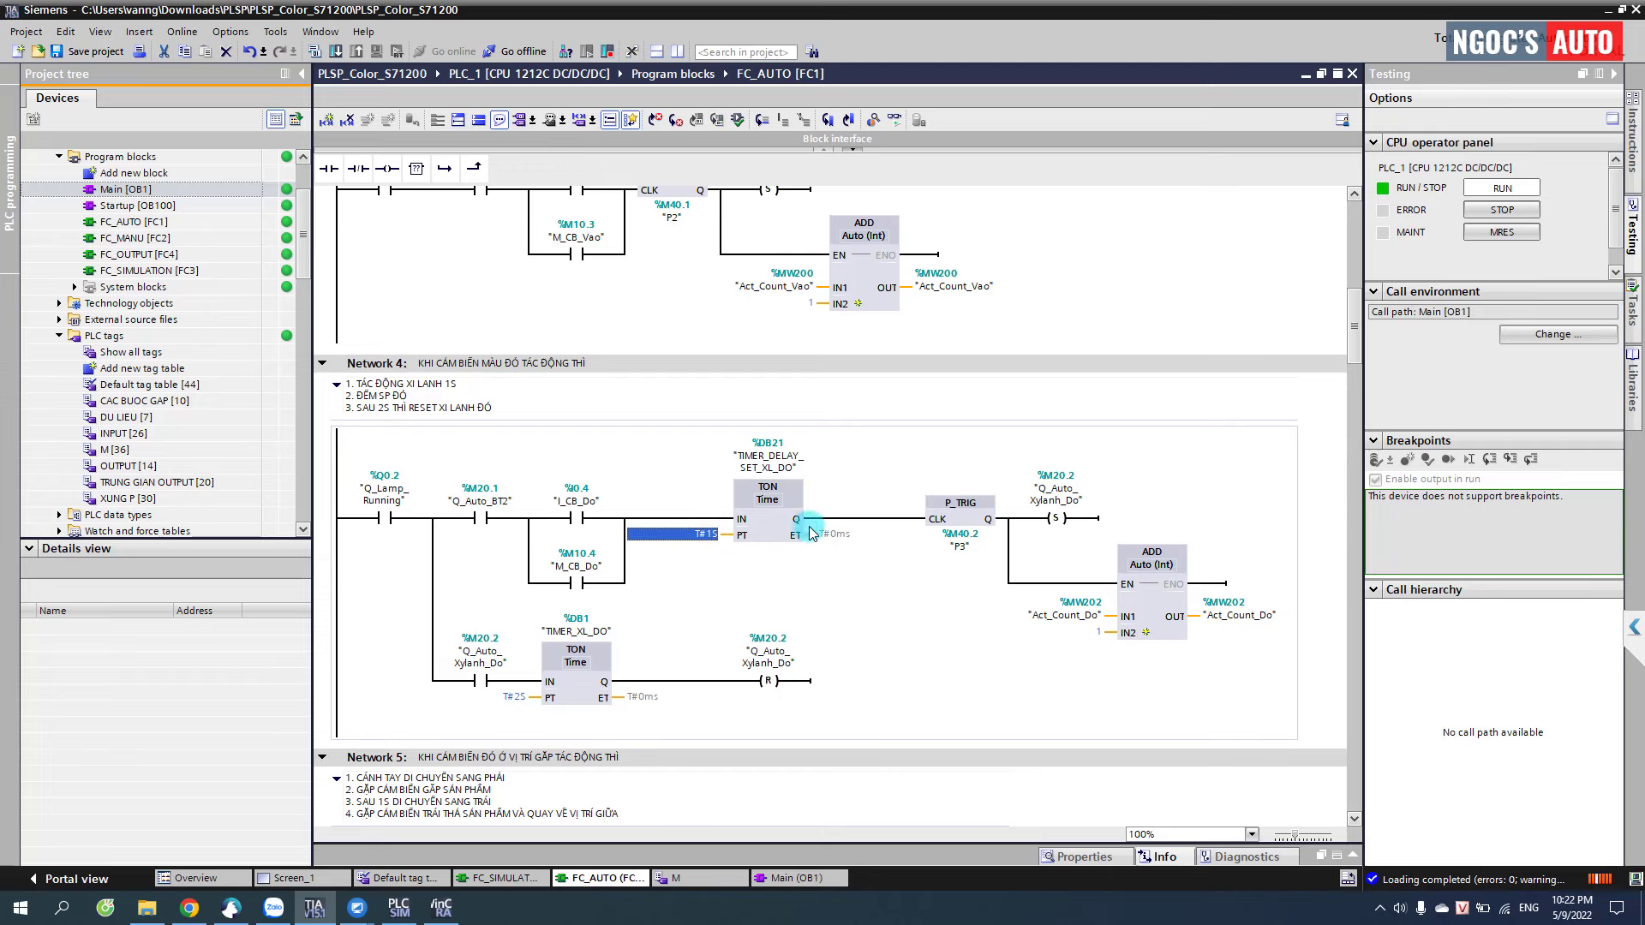
left_click(1021, 481)
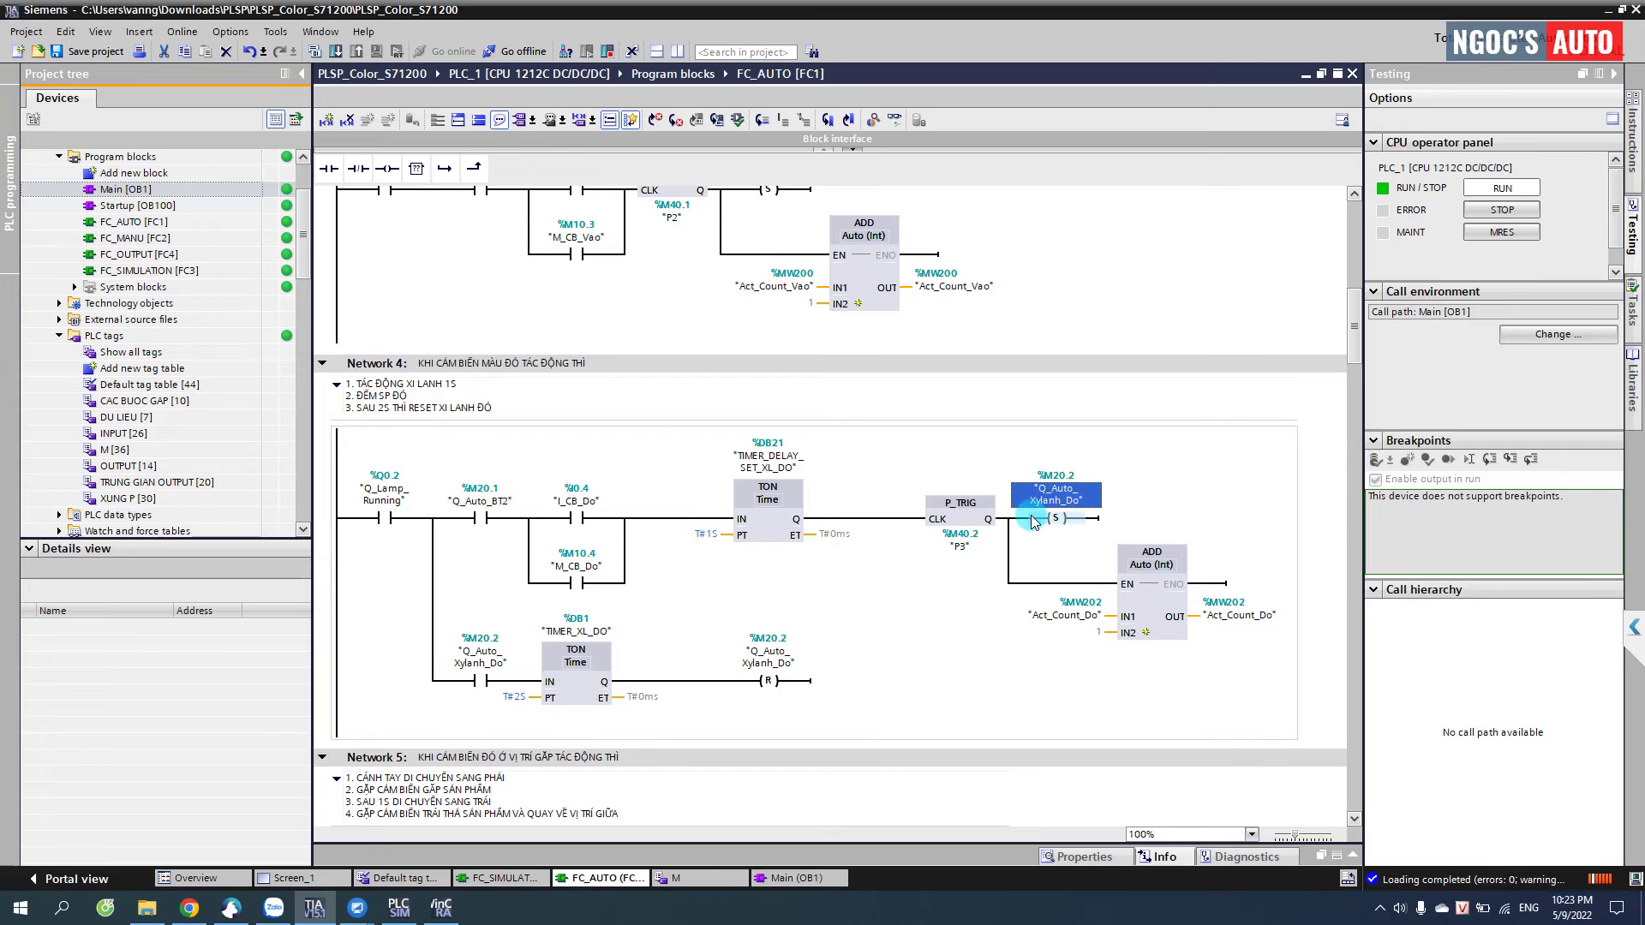
left_click(988, 532)
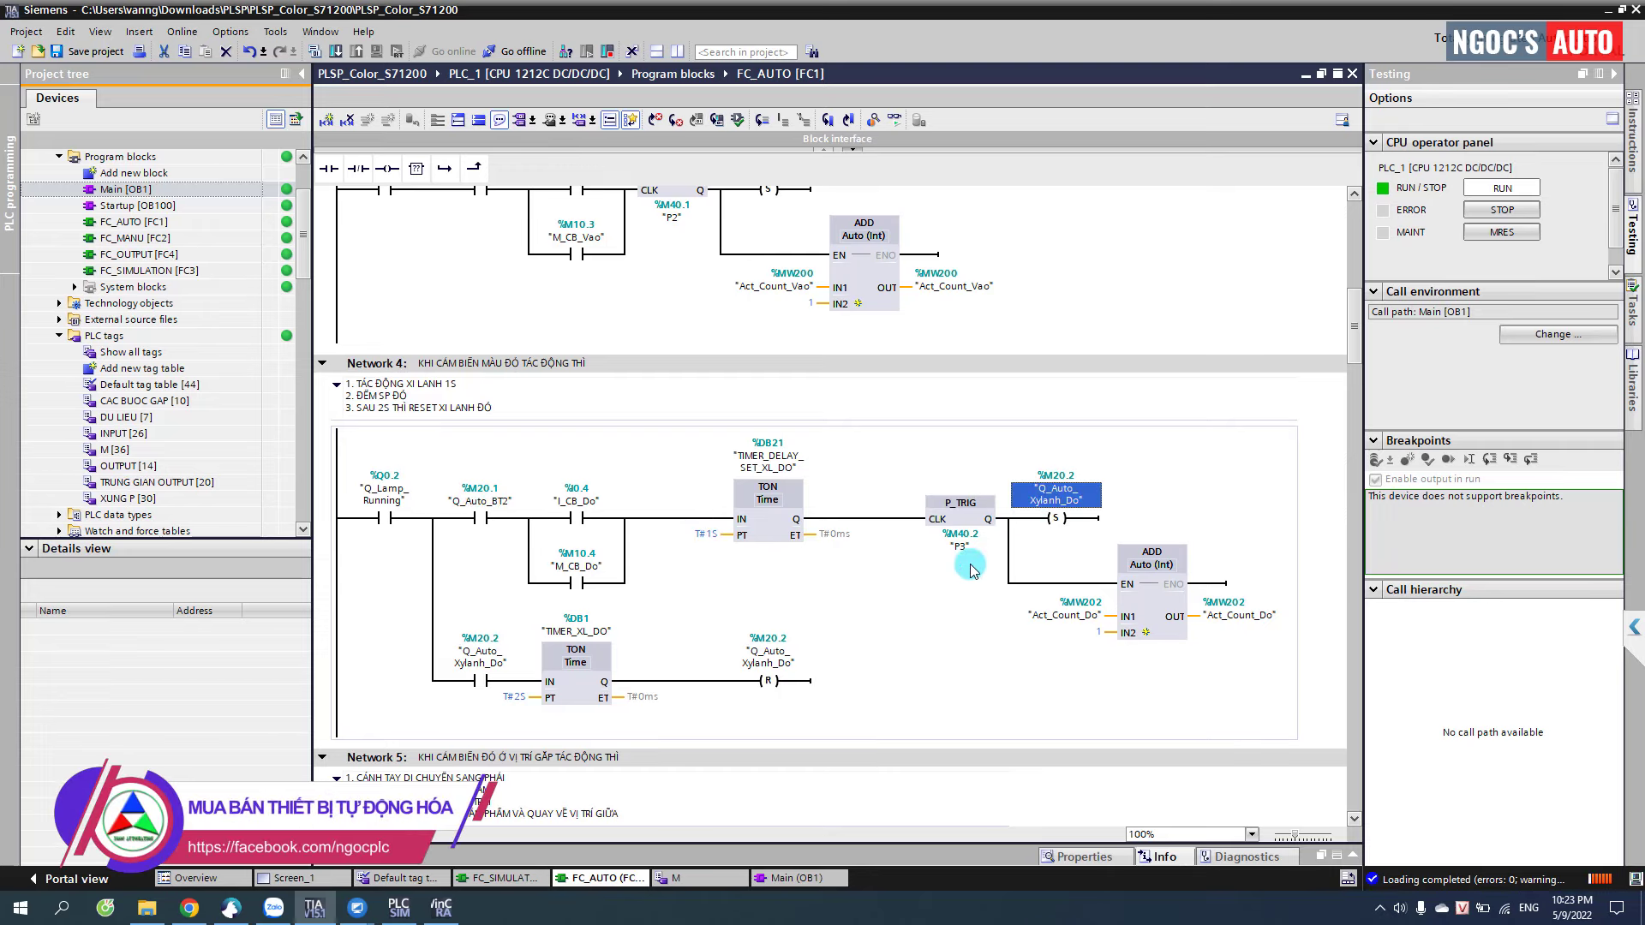
- Examine Network 4's Act_Count_Do ADD instruction and the TIMER_XL_DO rung that resets Q_Auto_Xylanh_Do
scroll(985, 540, "down", 3)
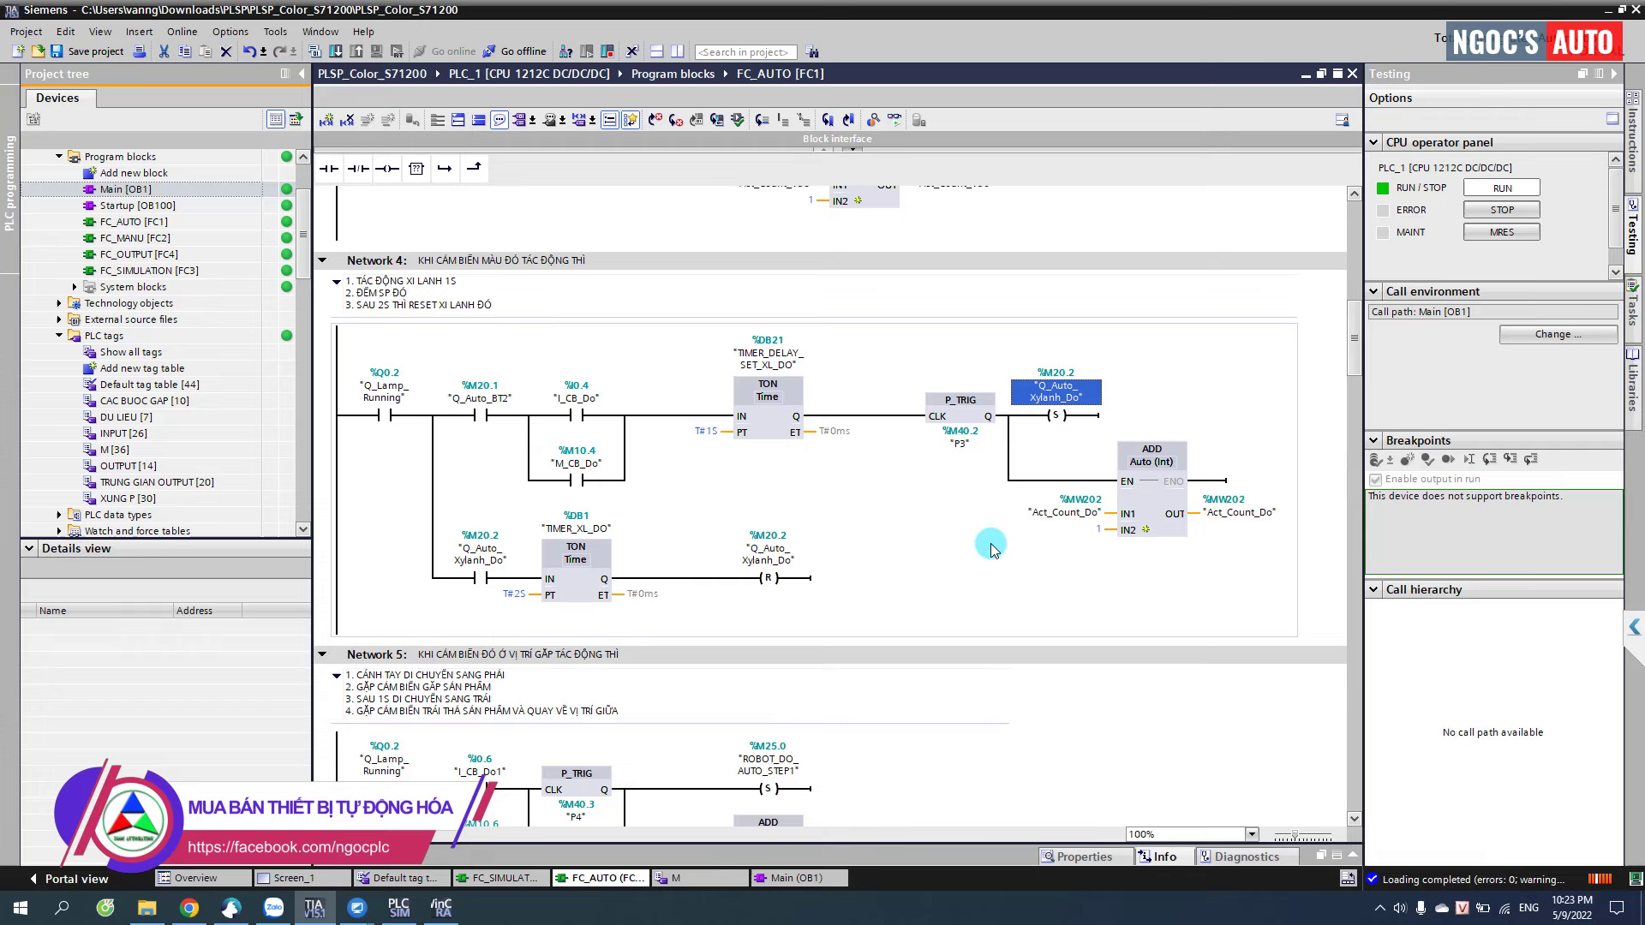
left_click(1049, 515)
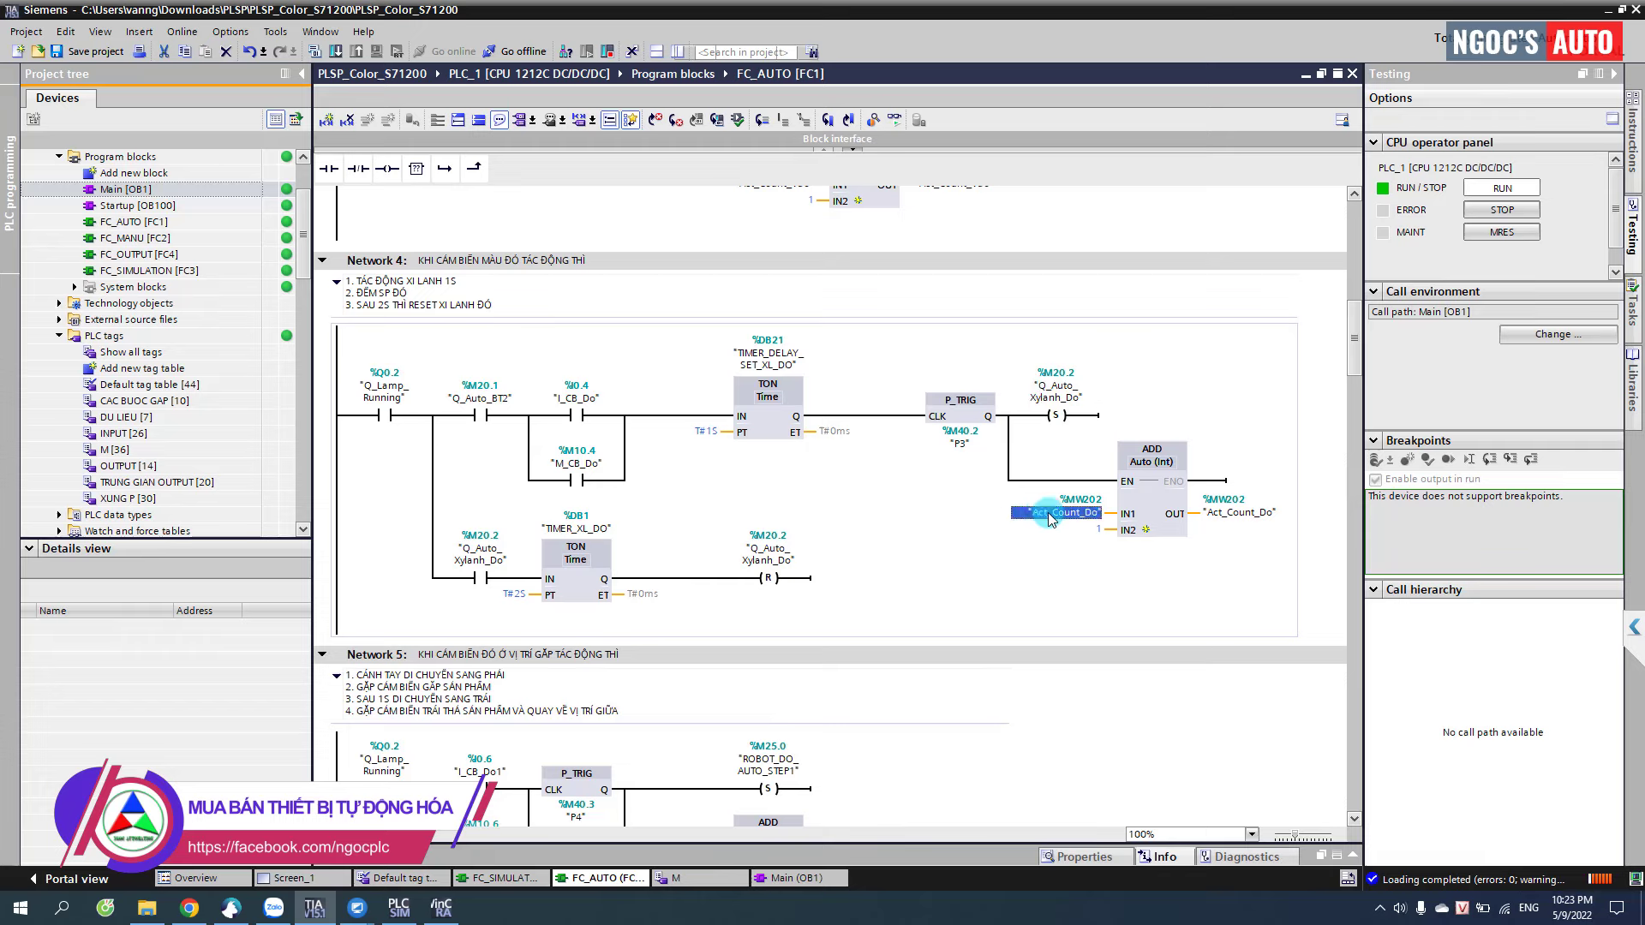
left_click(1242, 513)
scroll(1161, 506, "down", 3)
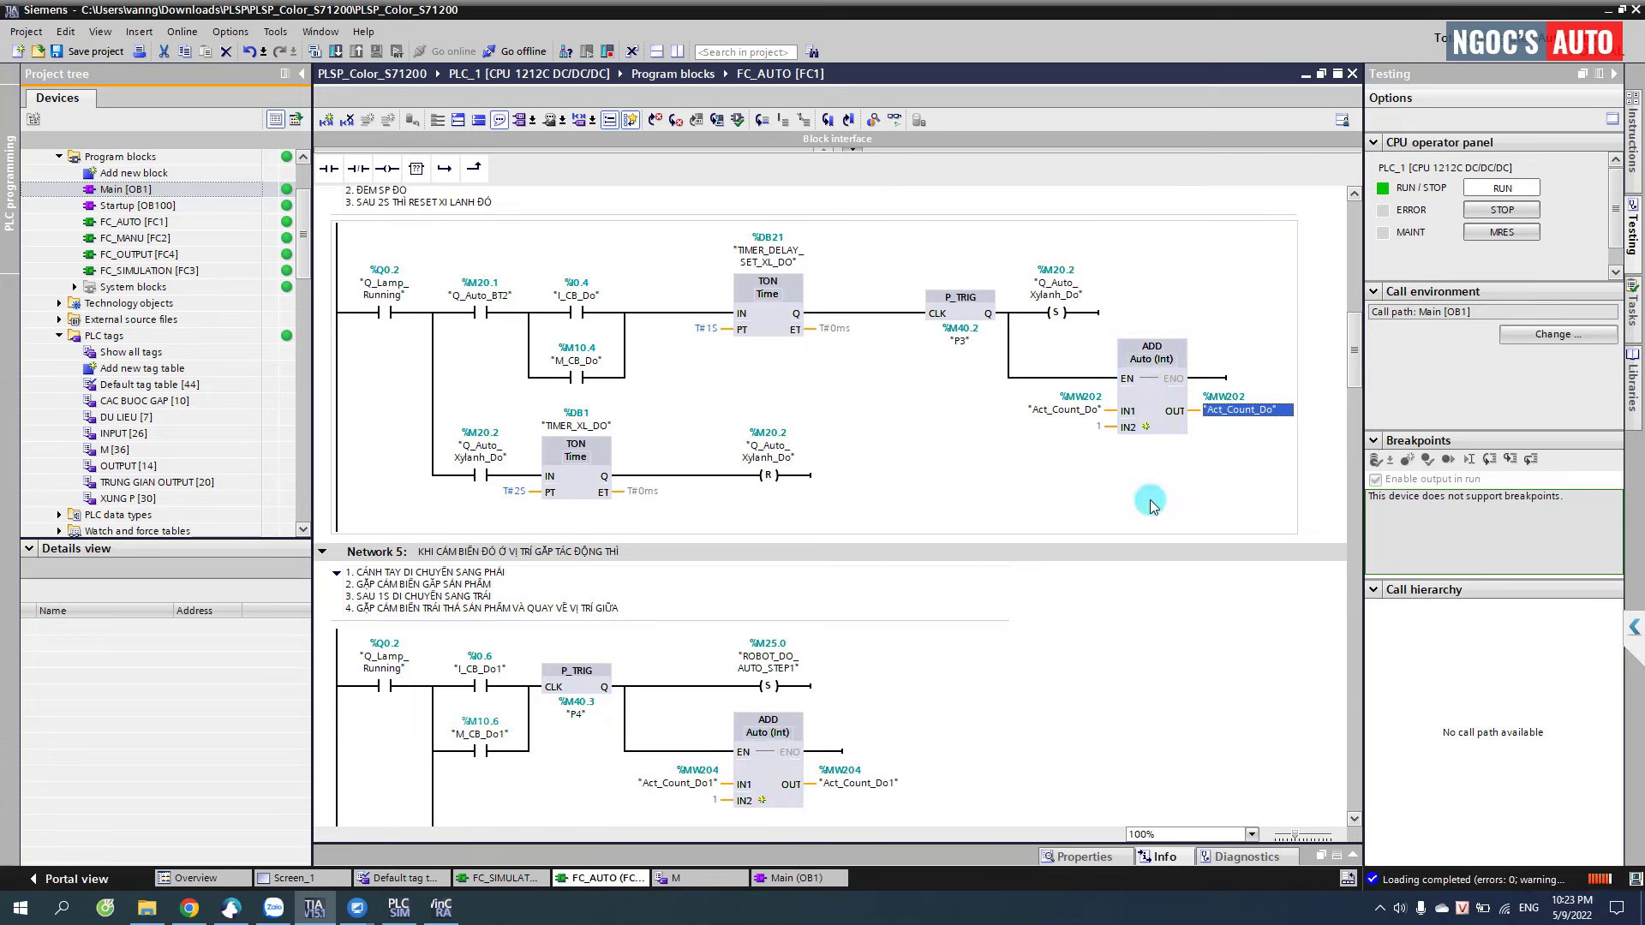
left_click(479, 462)
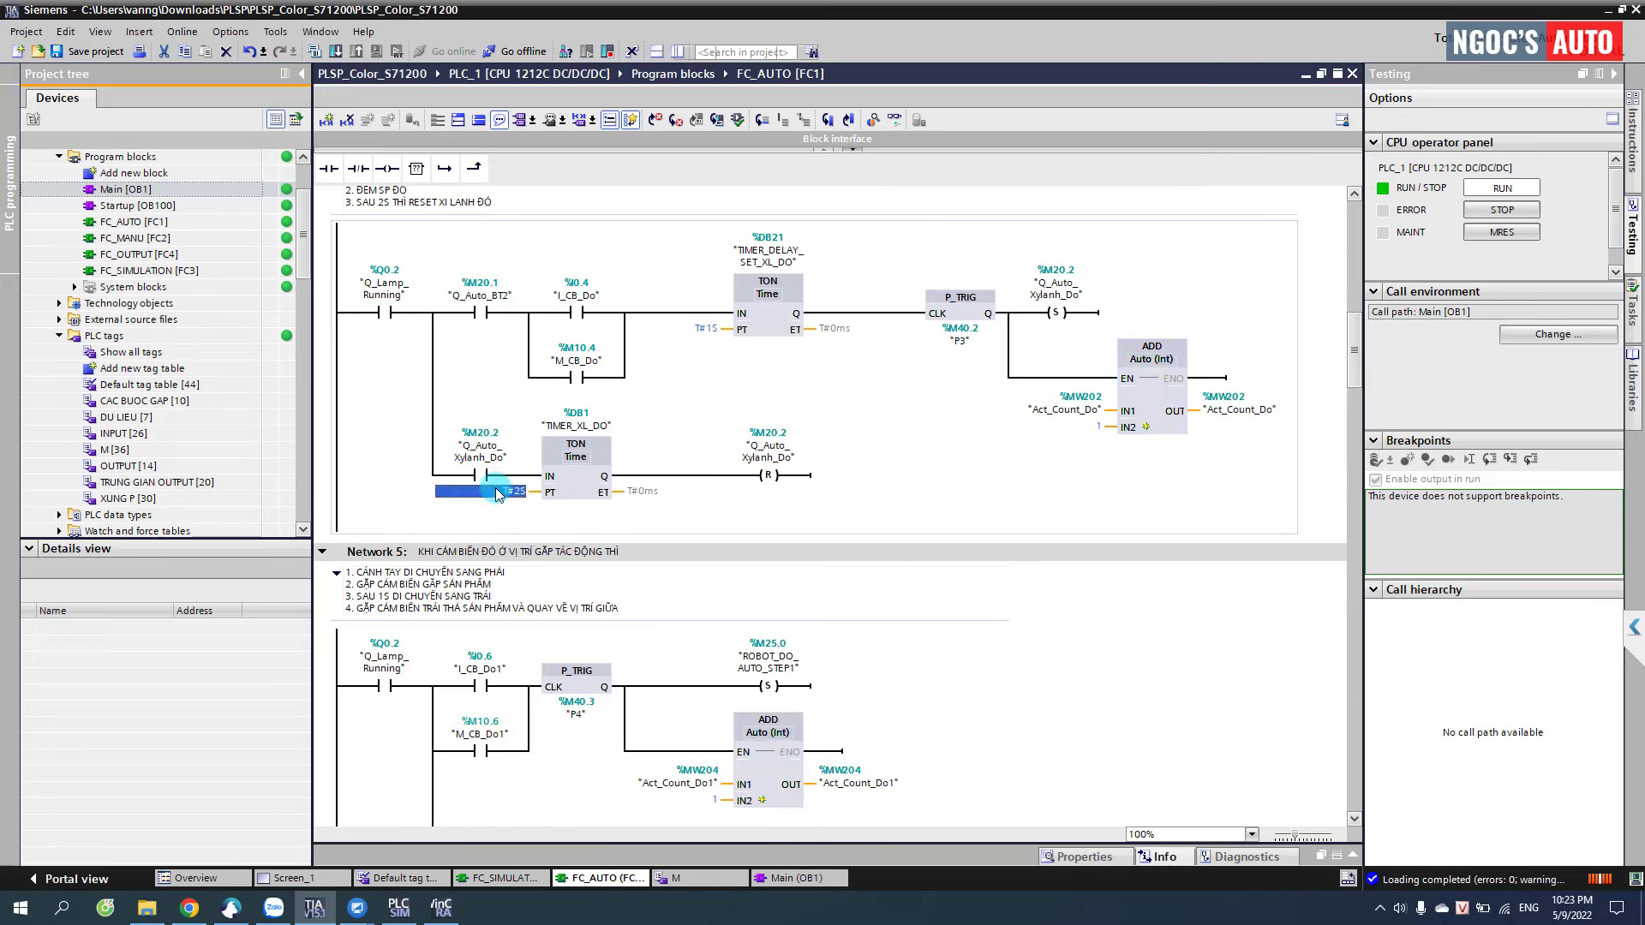
left_click(786, 456)
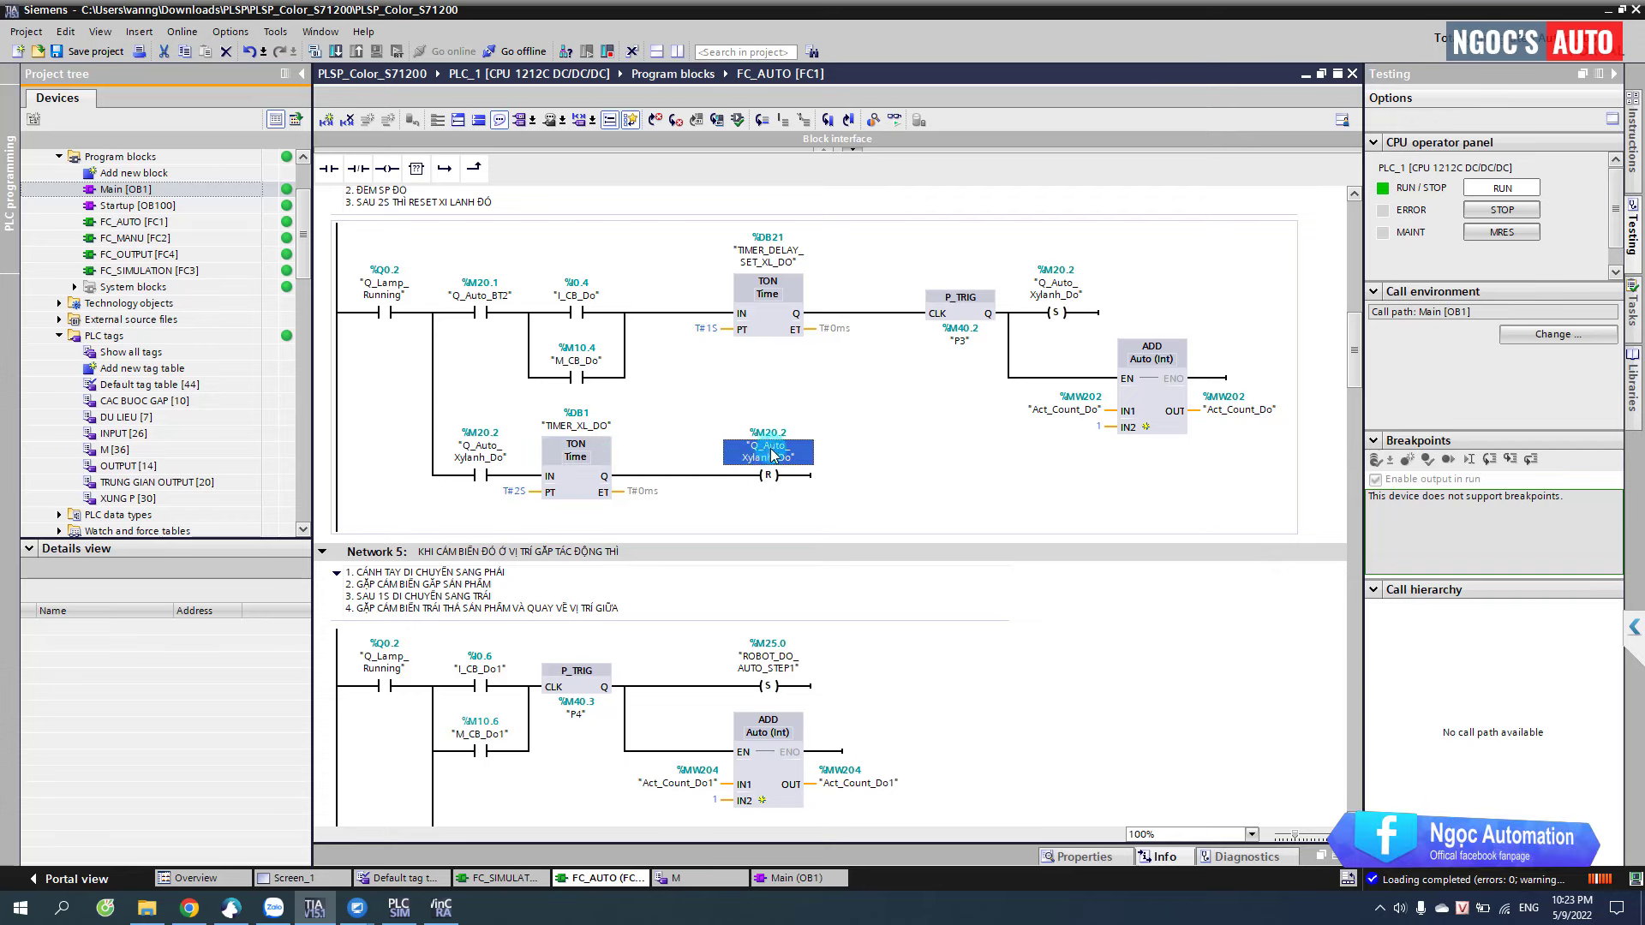
- Review Network 5's comment and the ROBOT_DO_AUTO_STEP1 set coil in its first rung
scroll(774, 462, "down", 1)
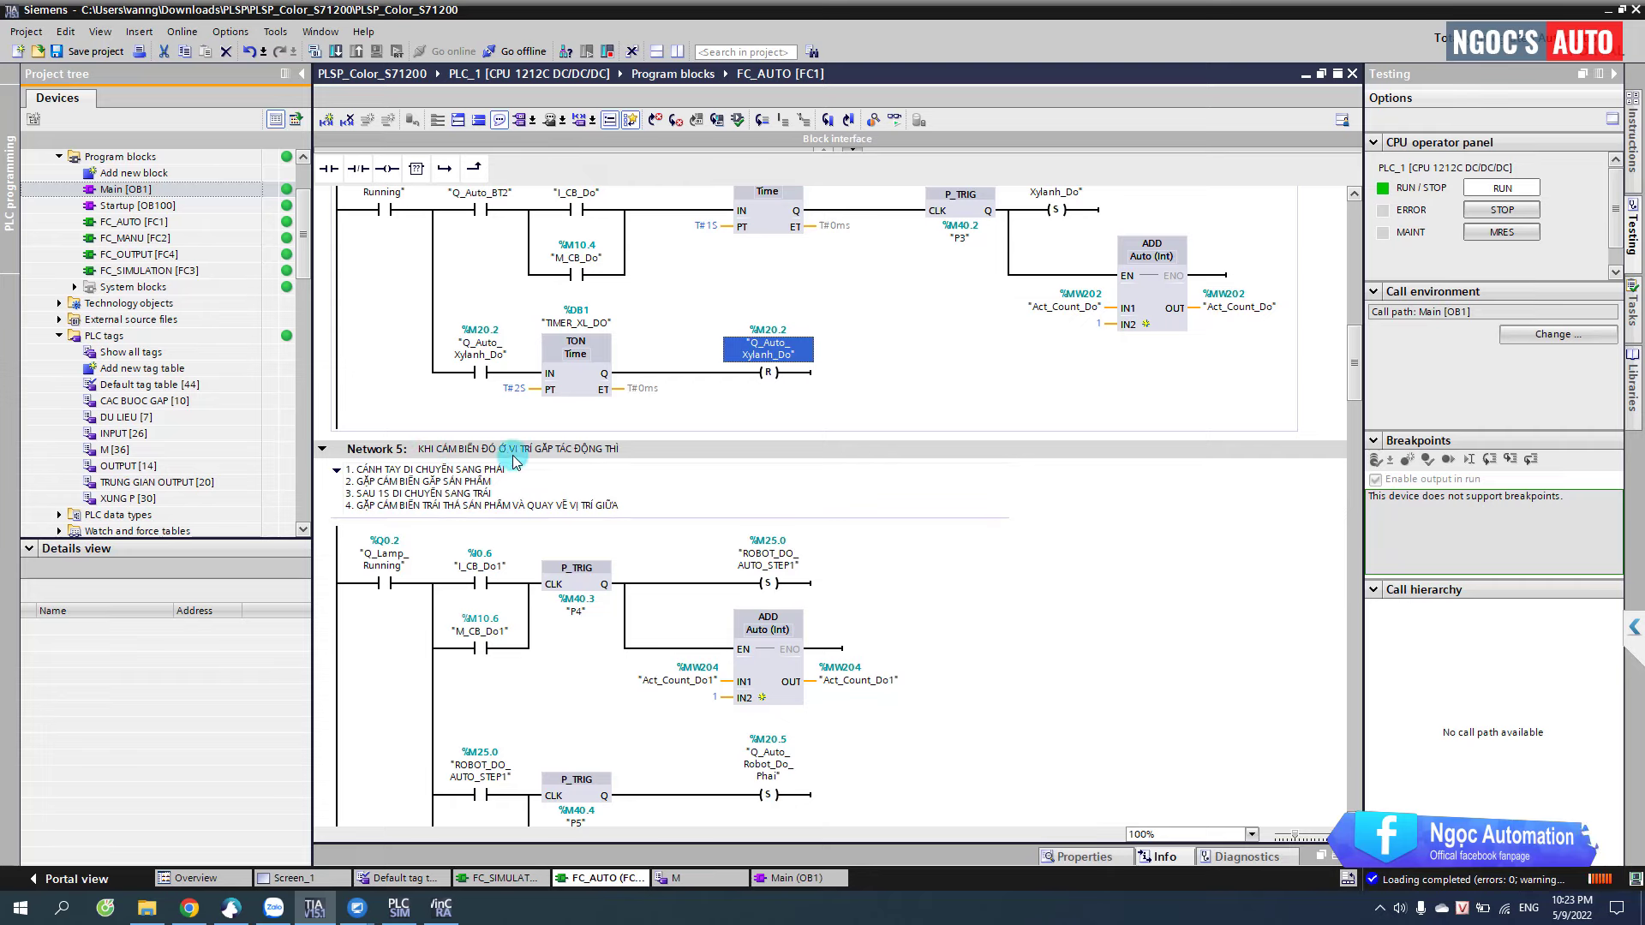
scroll(638, 441, "down", 1)
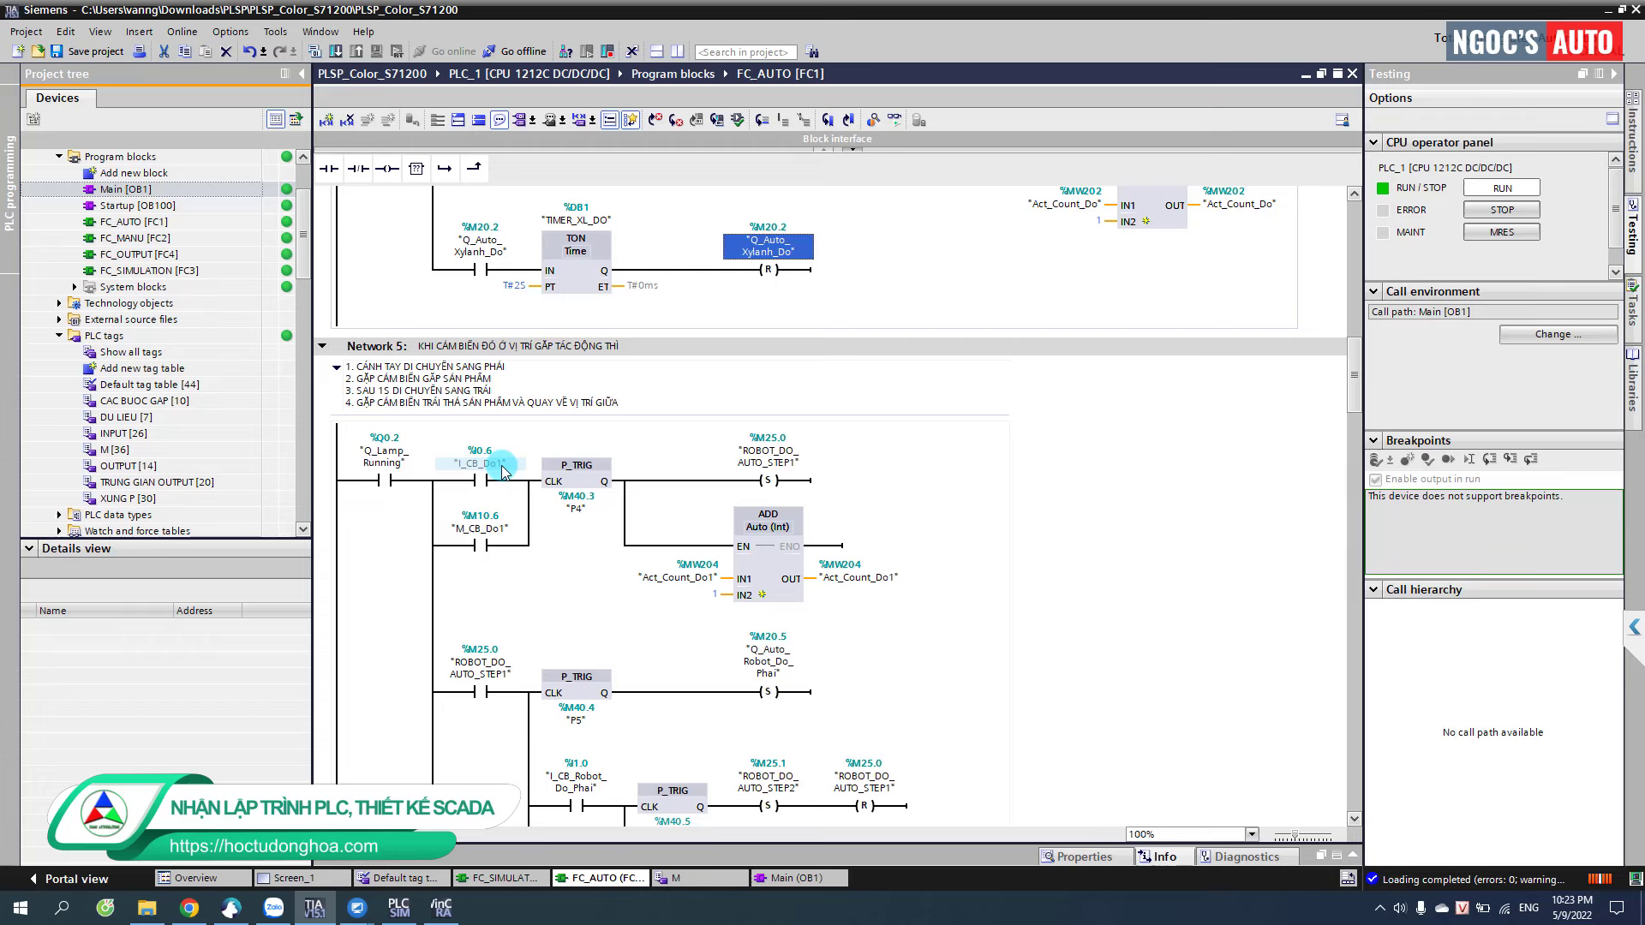
left_click(769, 455)
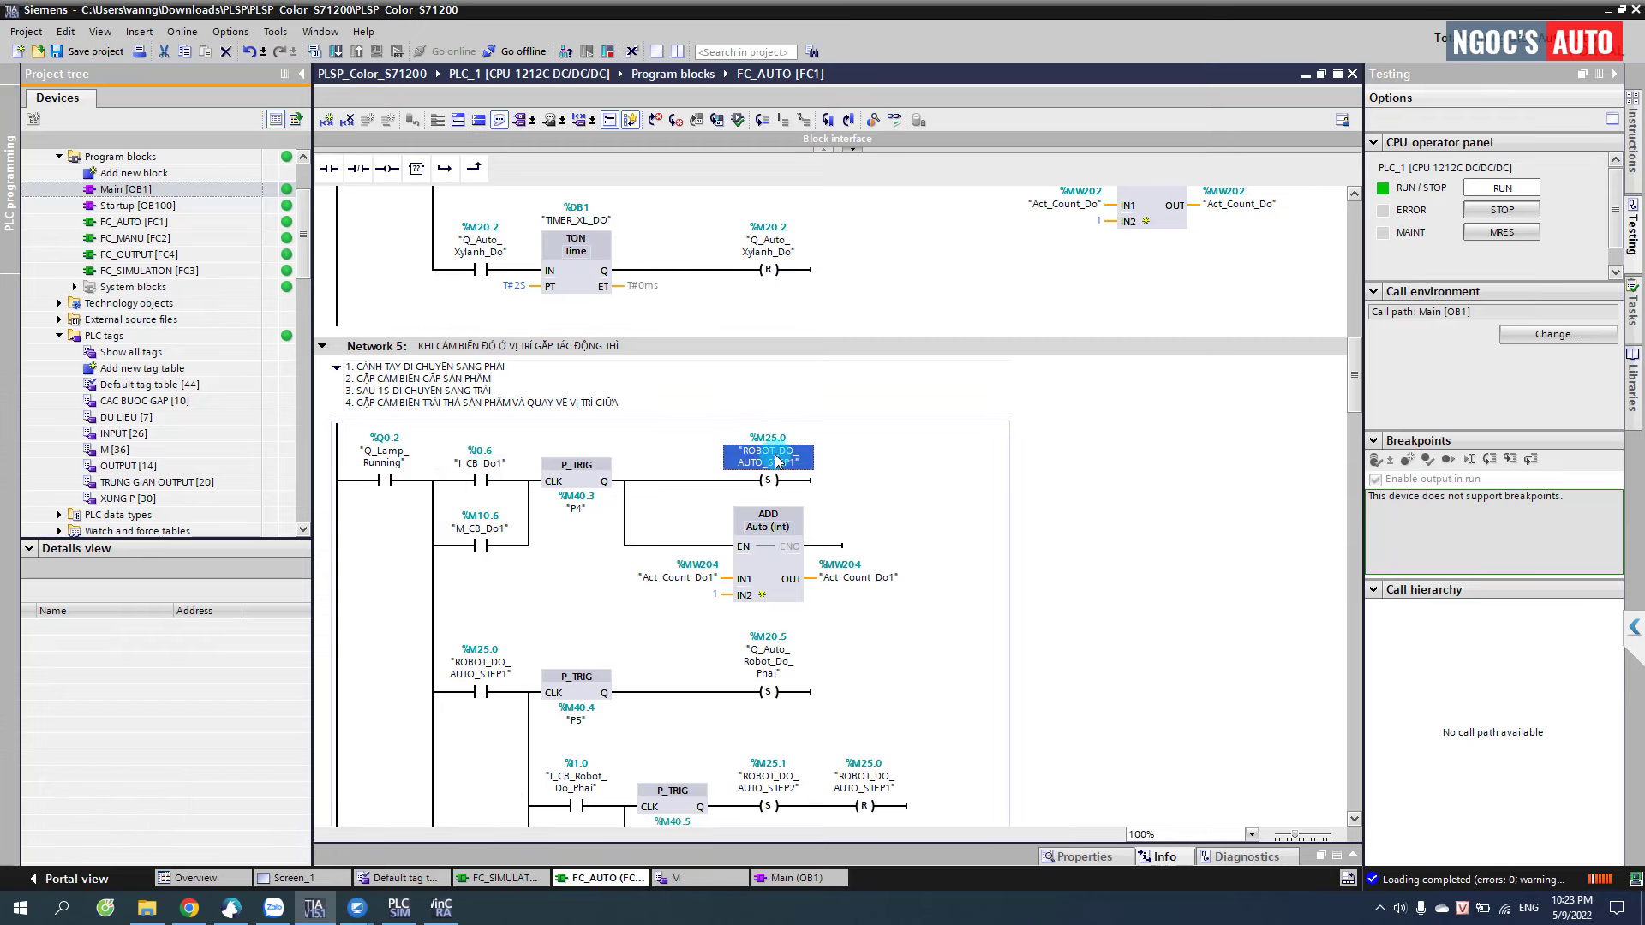
- Open the CAC BUOC GAP tag table and review the STEP1 to STEP5 tags of ROBOT_DO_AUTO and ROBOT_XANH_AUTO
double_click(142, 406)
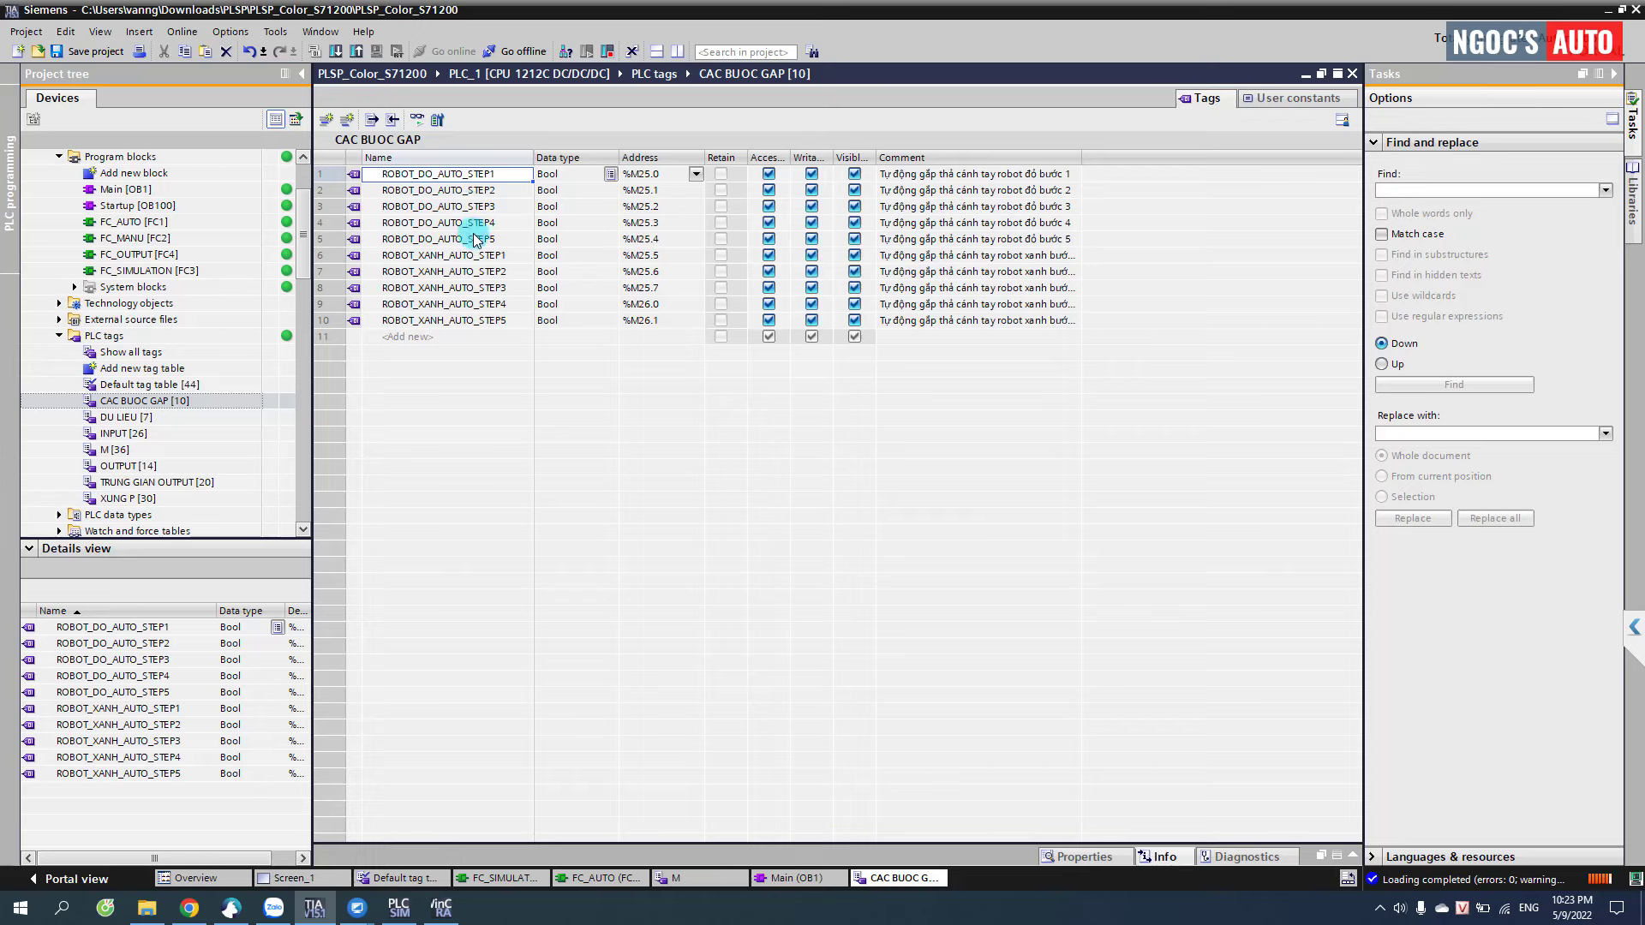
left_click(475, 243, "shift")
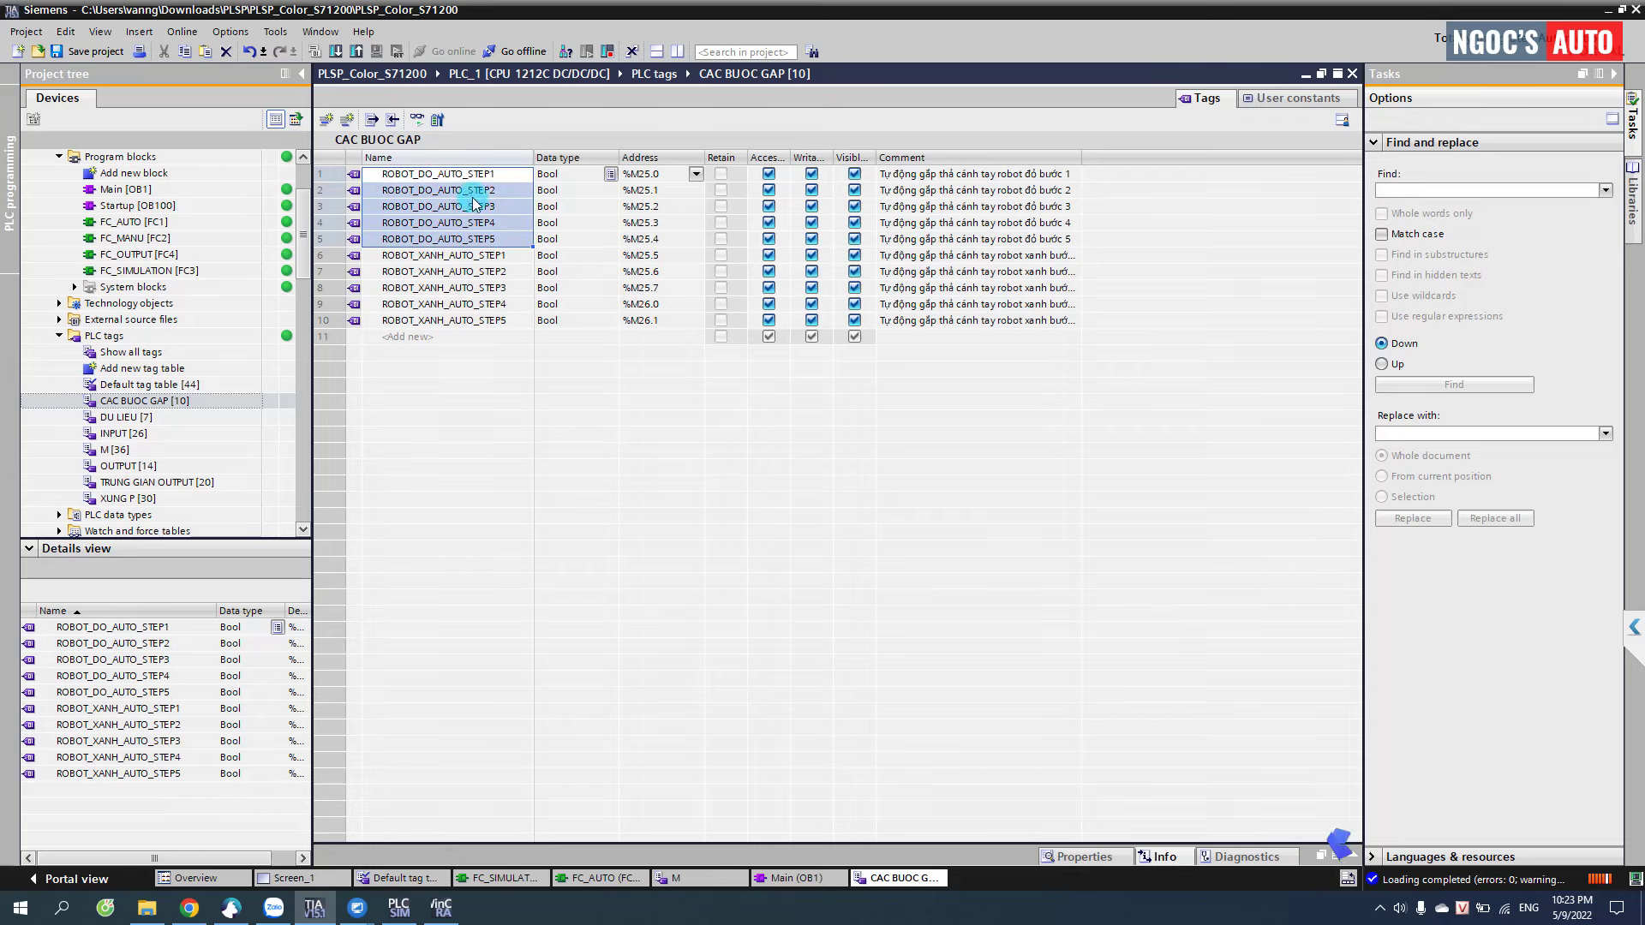
left_click(429, 256)
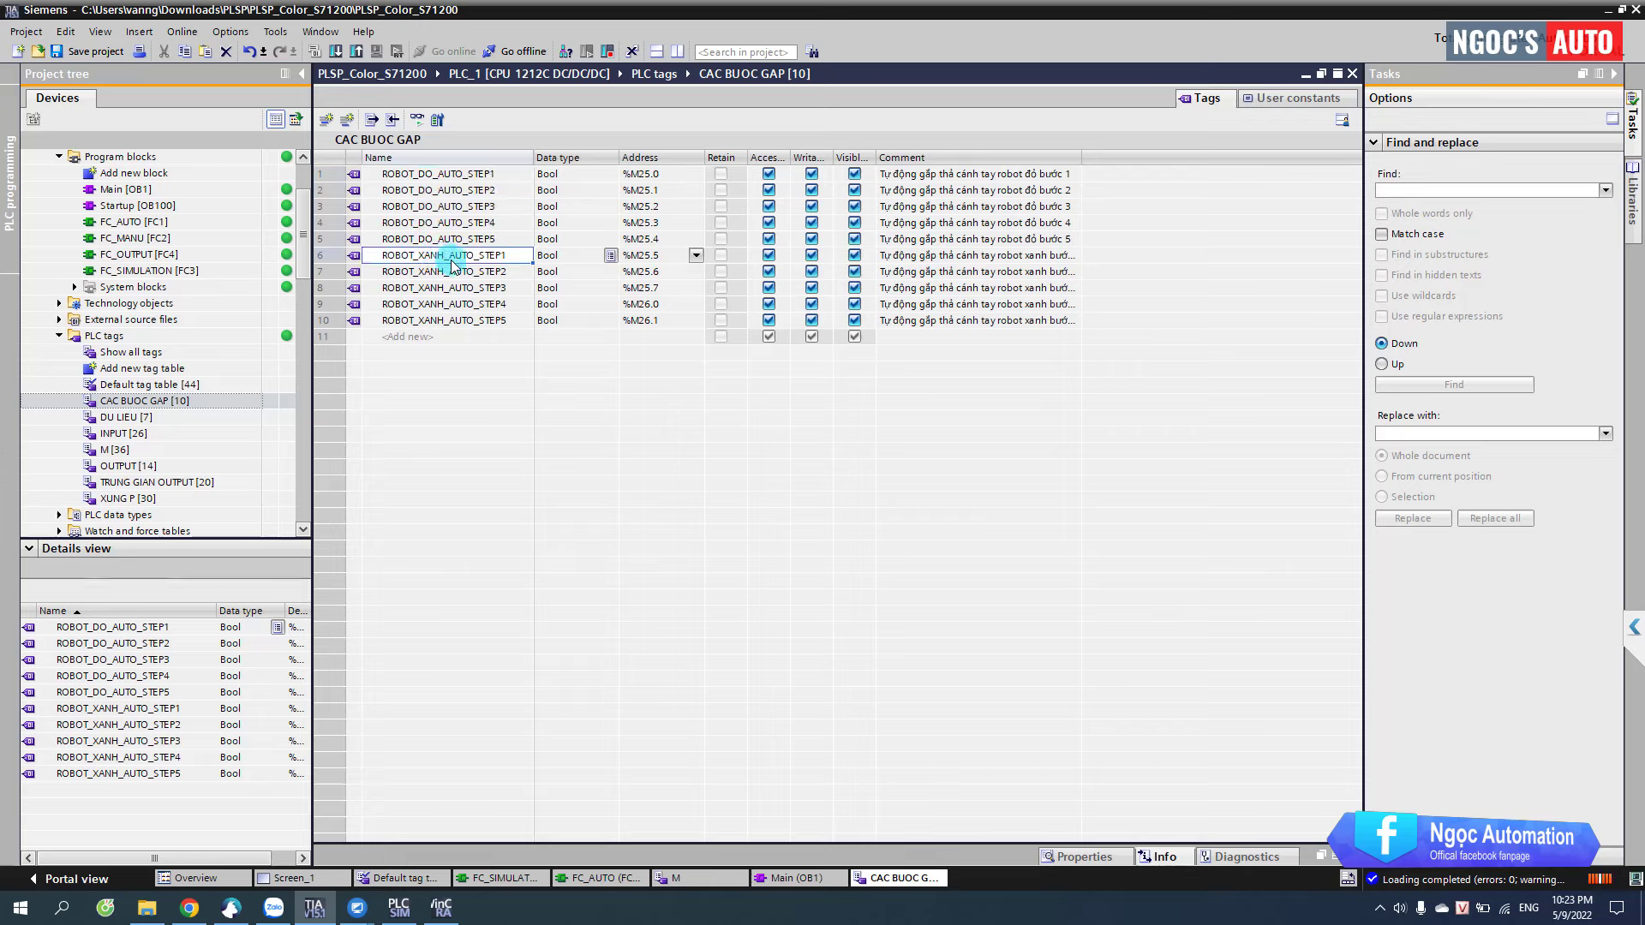
left_click(452, 310, "shift")
left_click(453, 320, "shift")
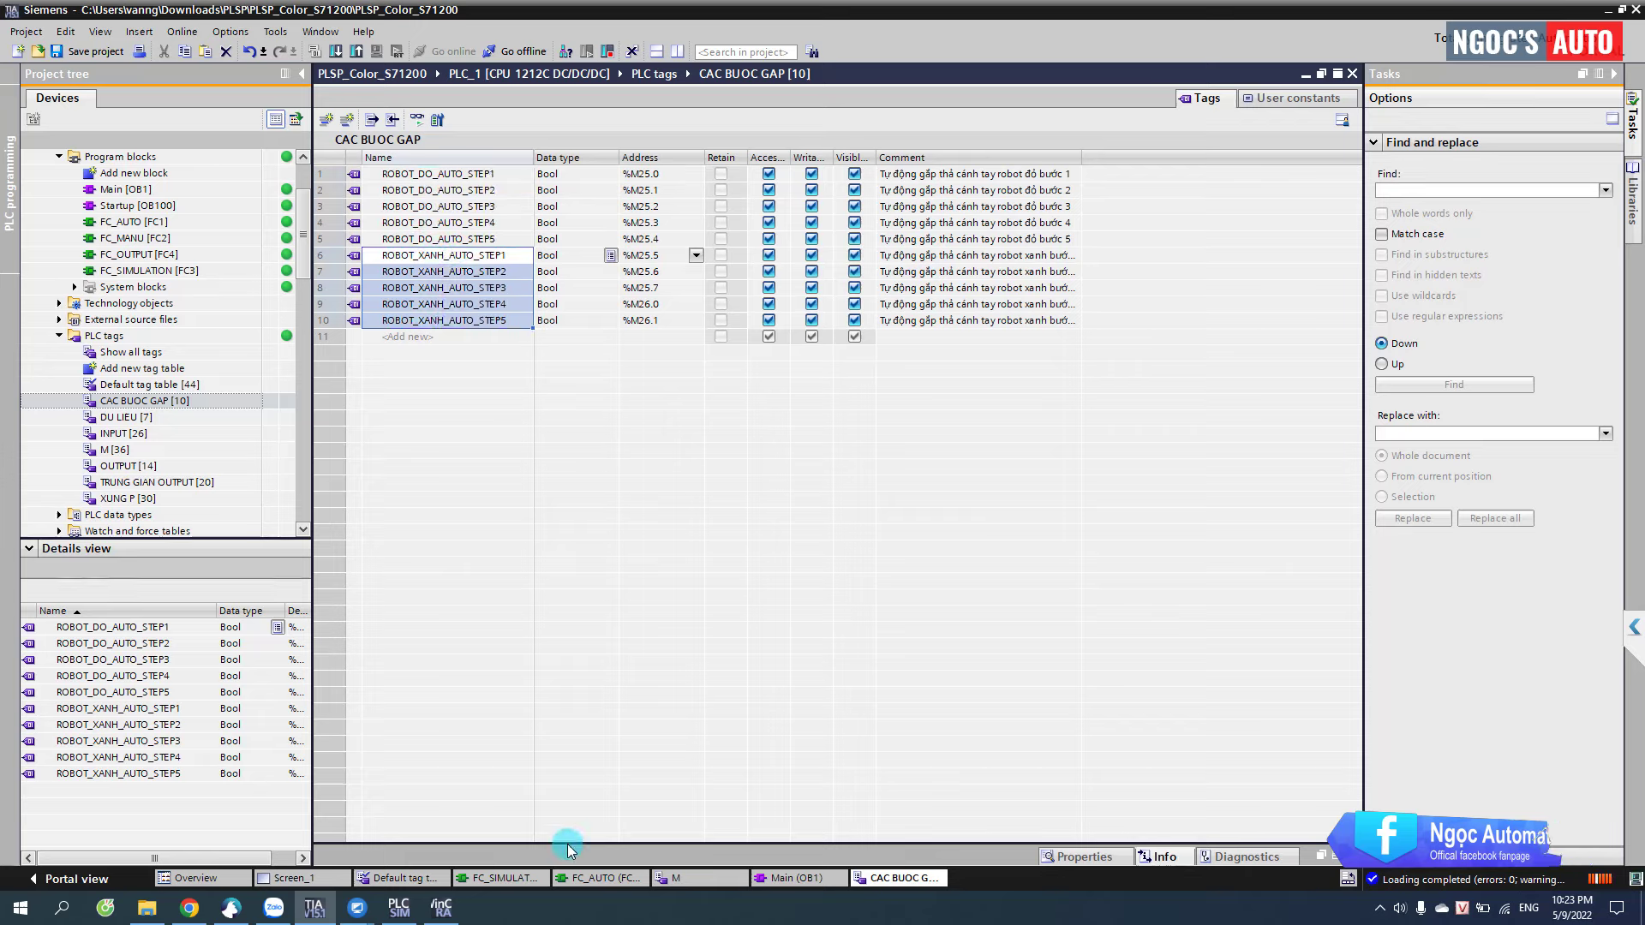
- Return to FC_AUTO and examine Network 5's first rung: I_CB_Do1, the ROBOT_DO_AUTO_STEP1 set coil and the Act_Count_Do1 ADD instruction
left_click(642, 889)
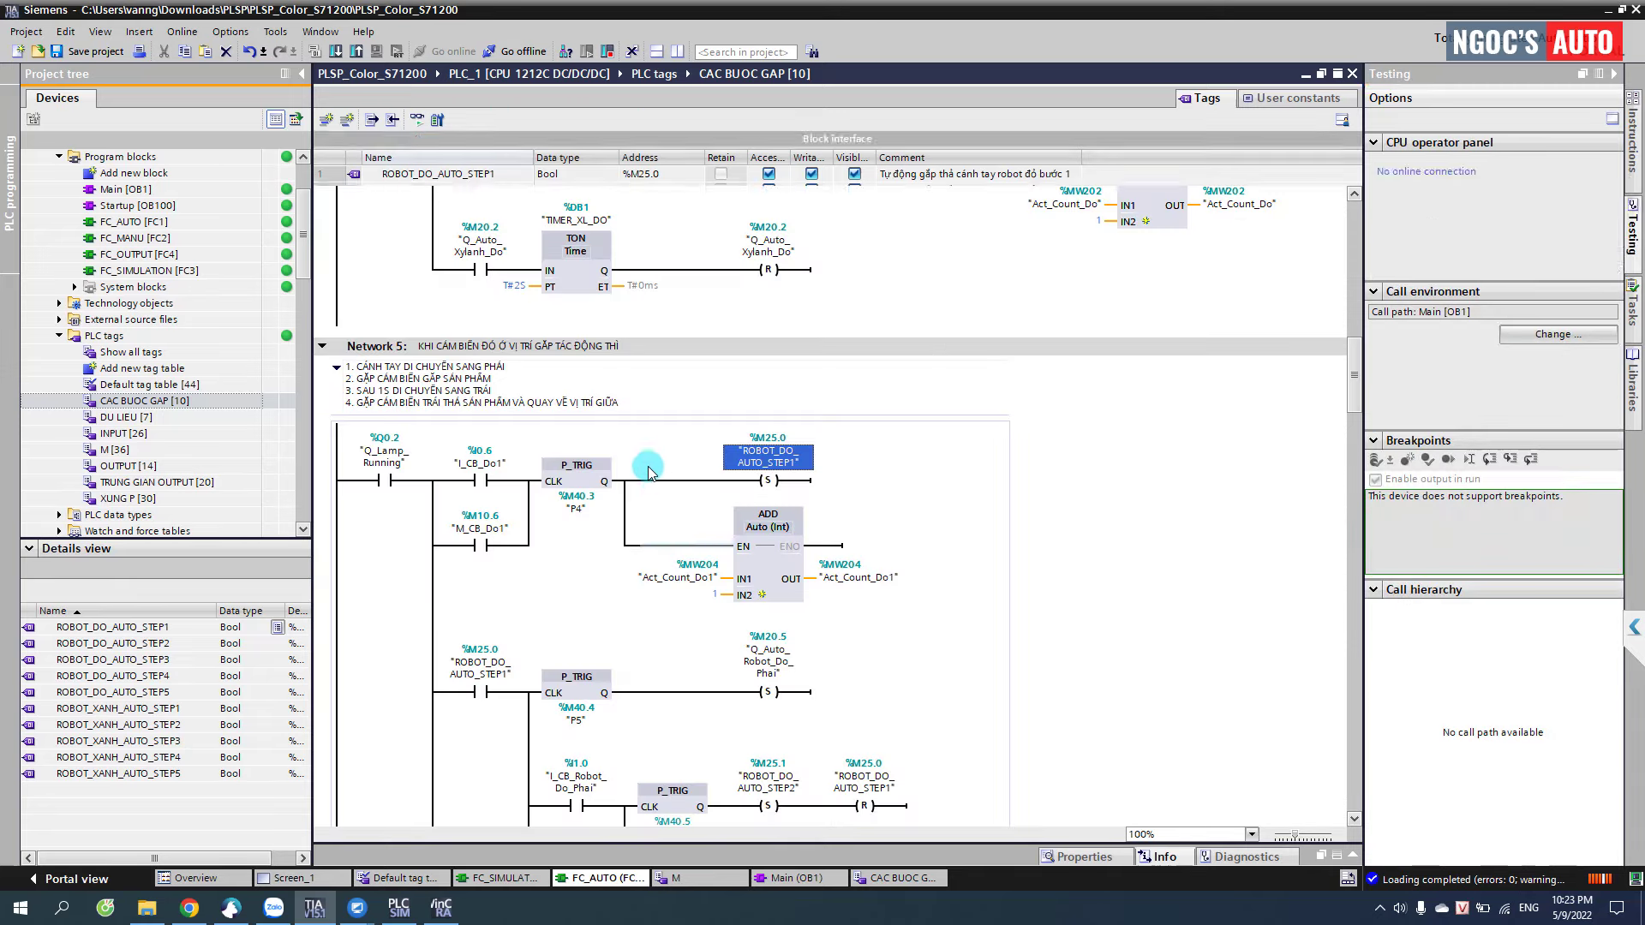
scroll(641, 451, "down", 3)
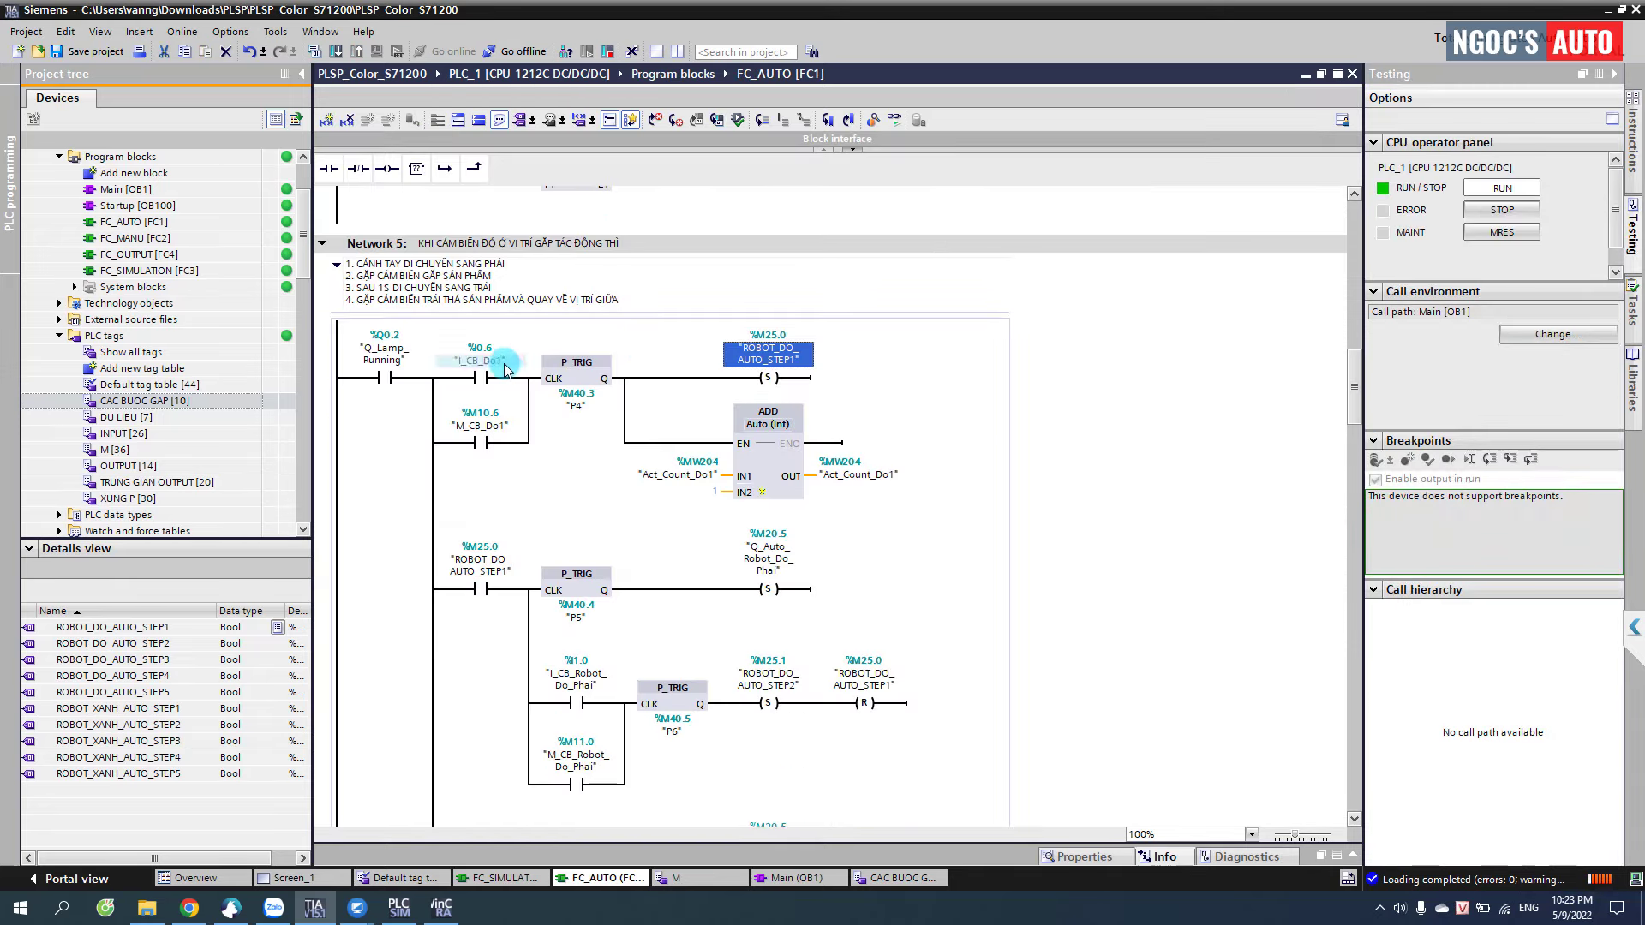
left_click(505, 368)
left_click(767, 352)
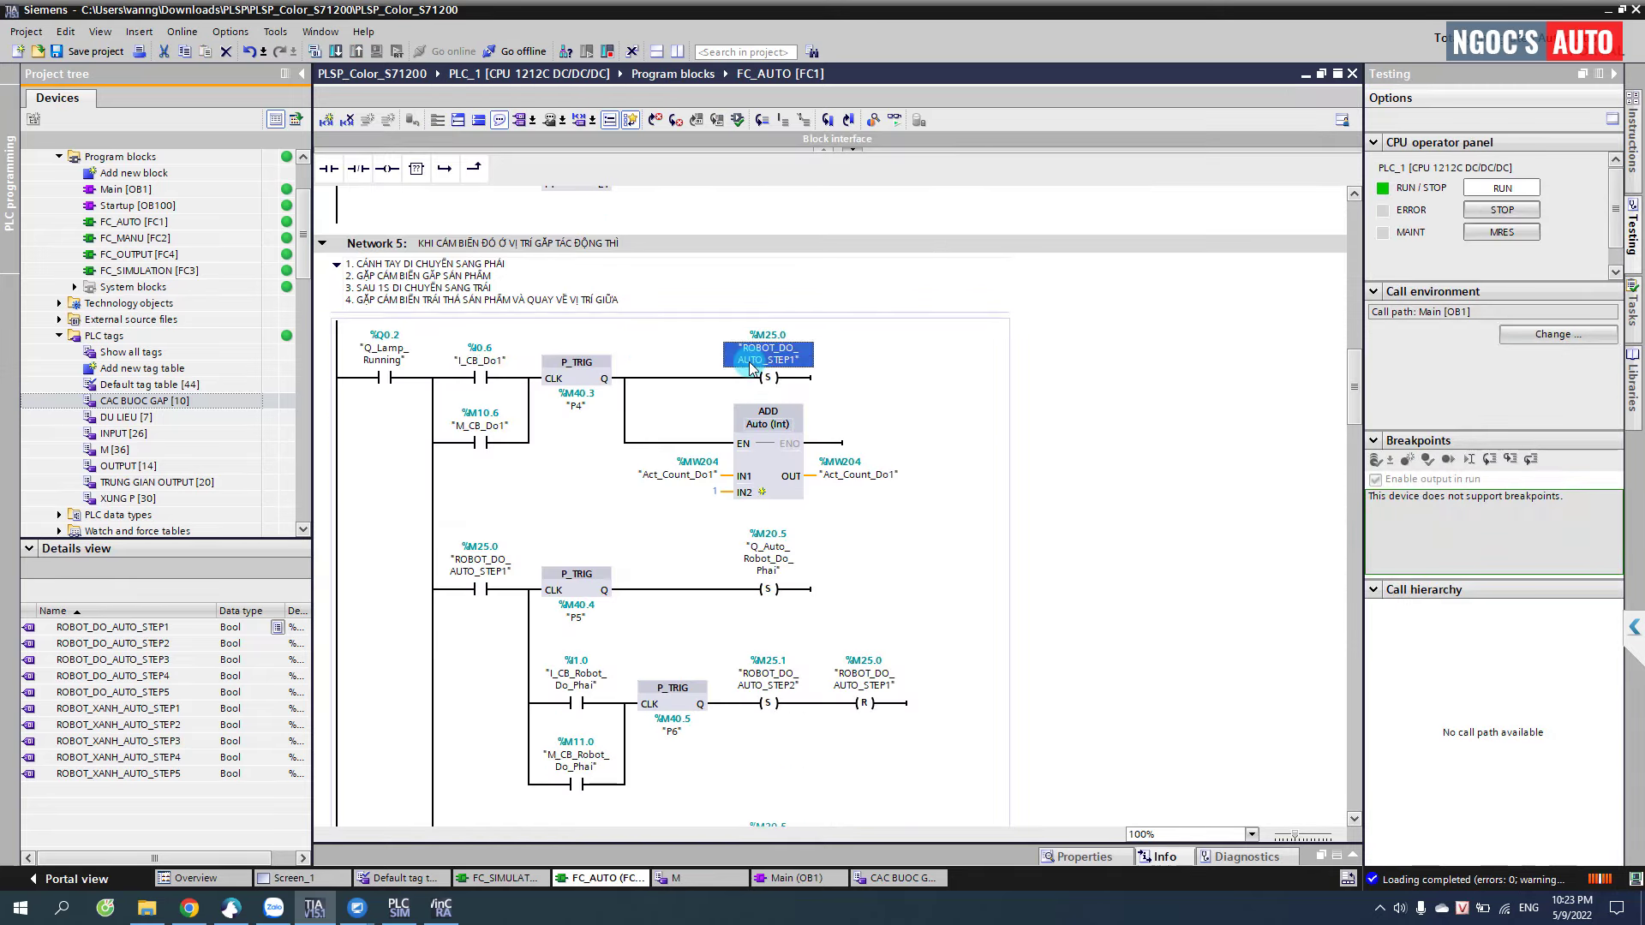
left_click(674, 471)
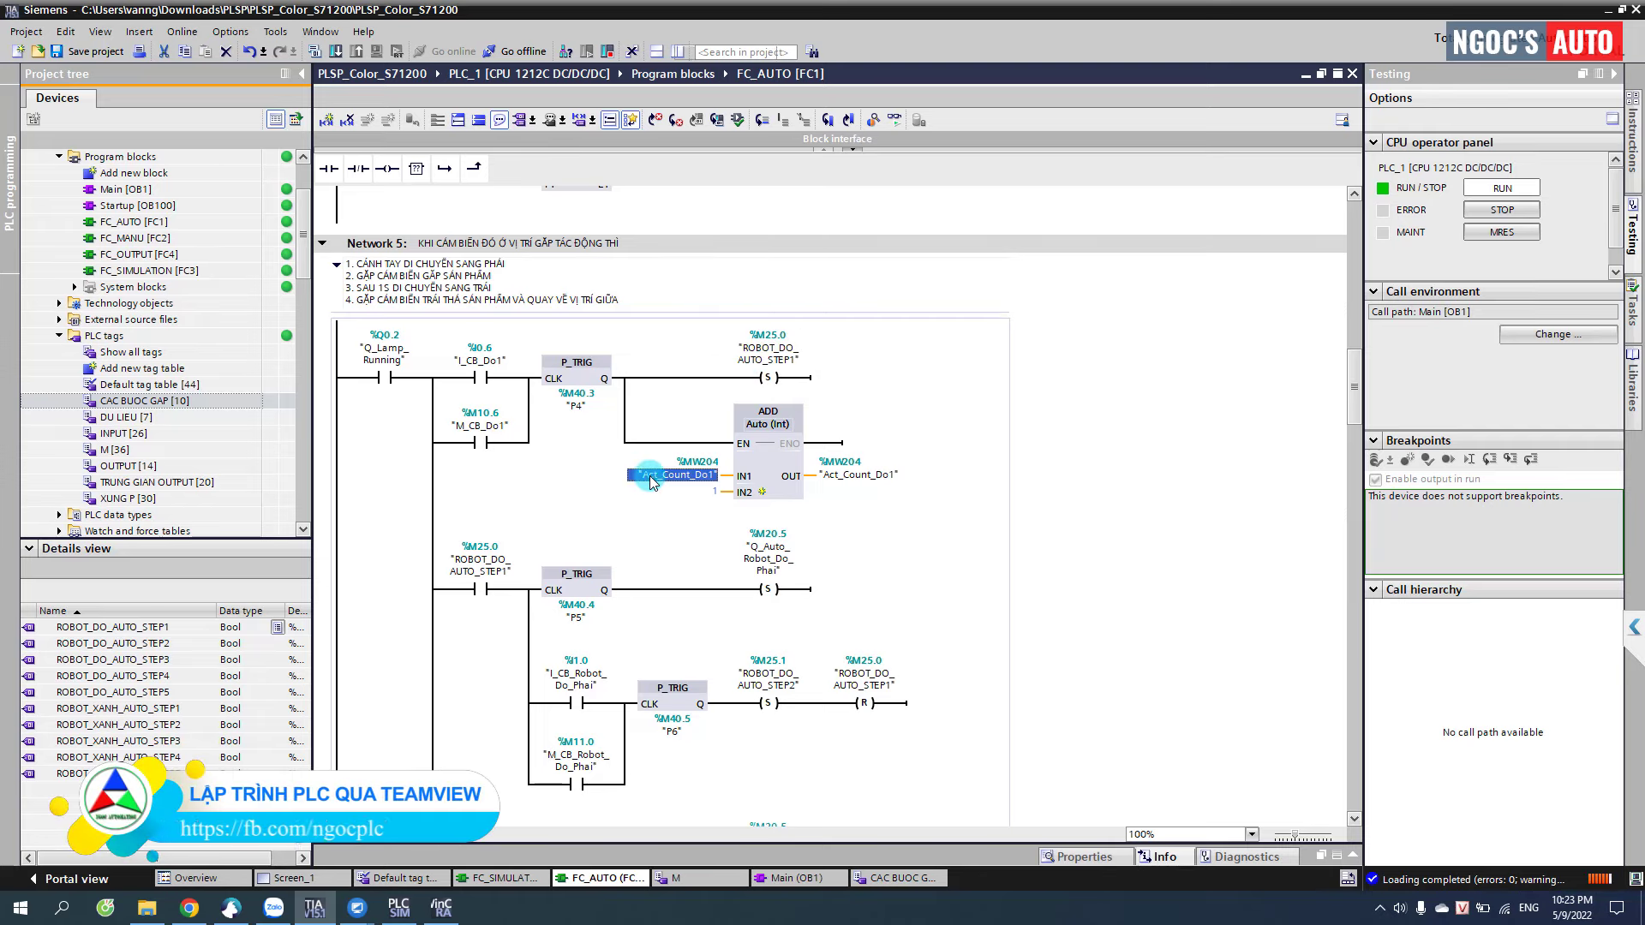
left_click(860, 476)
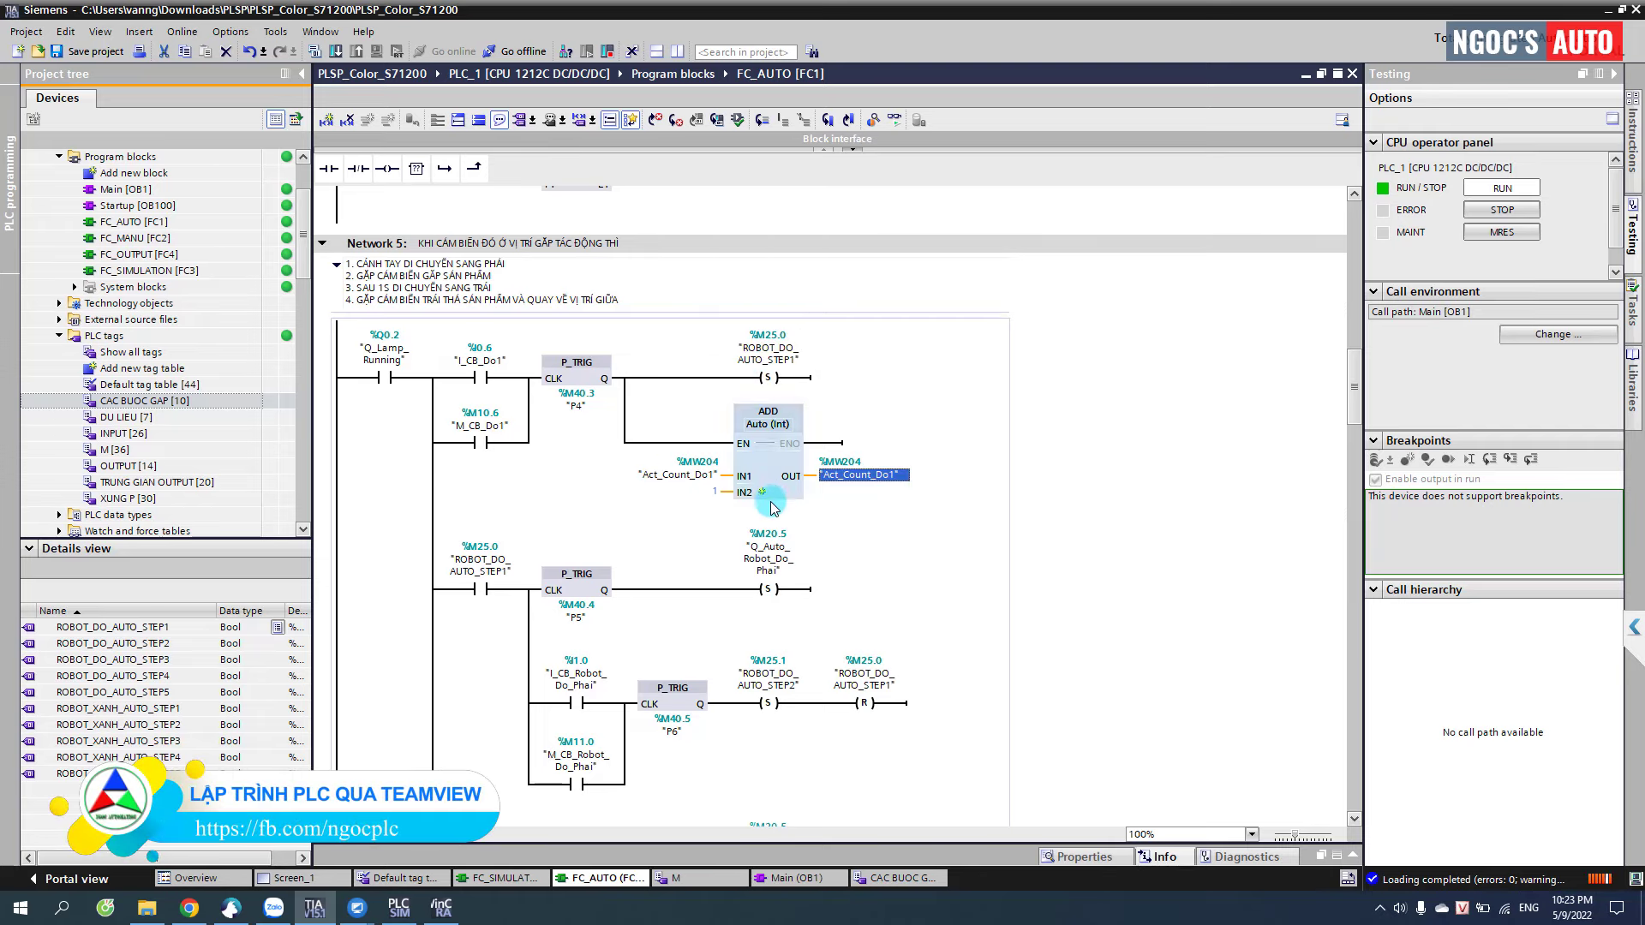
- Examine Network 5's ROBOT_DO_AUTO_STEP1 branch: the Q_Auto_Robot_Do_Phai set coil, the right-position sensor contacts and the ROBOT_DO_AUTO_STEP2 set coil
scroll(768, 509, "down", 3)
left_click(493, 457)
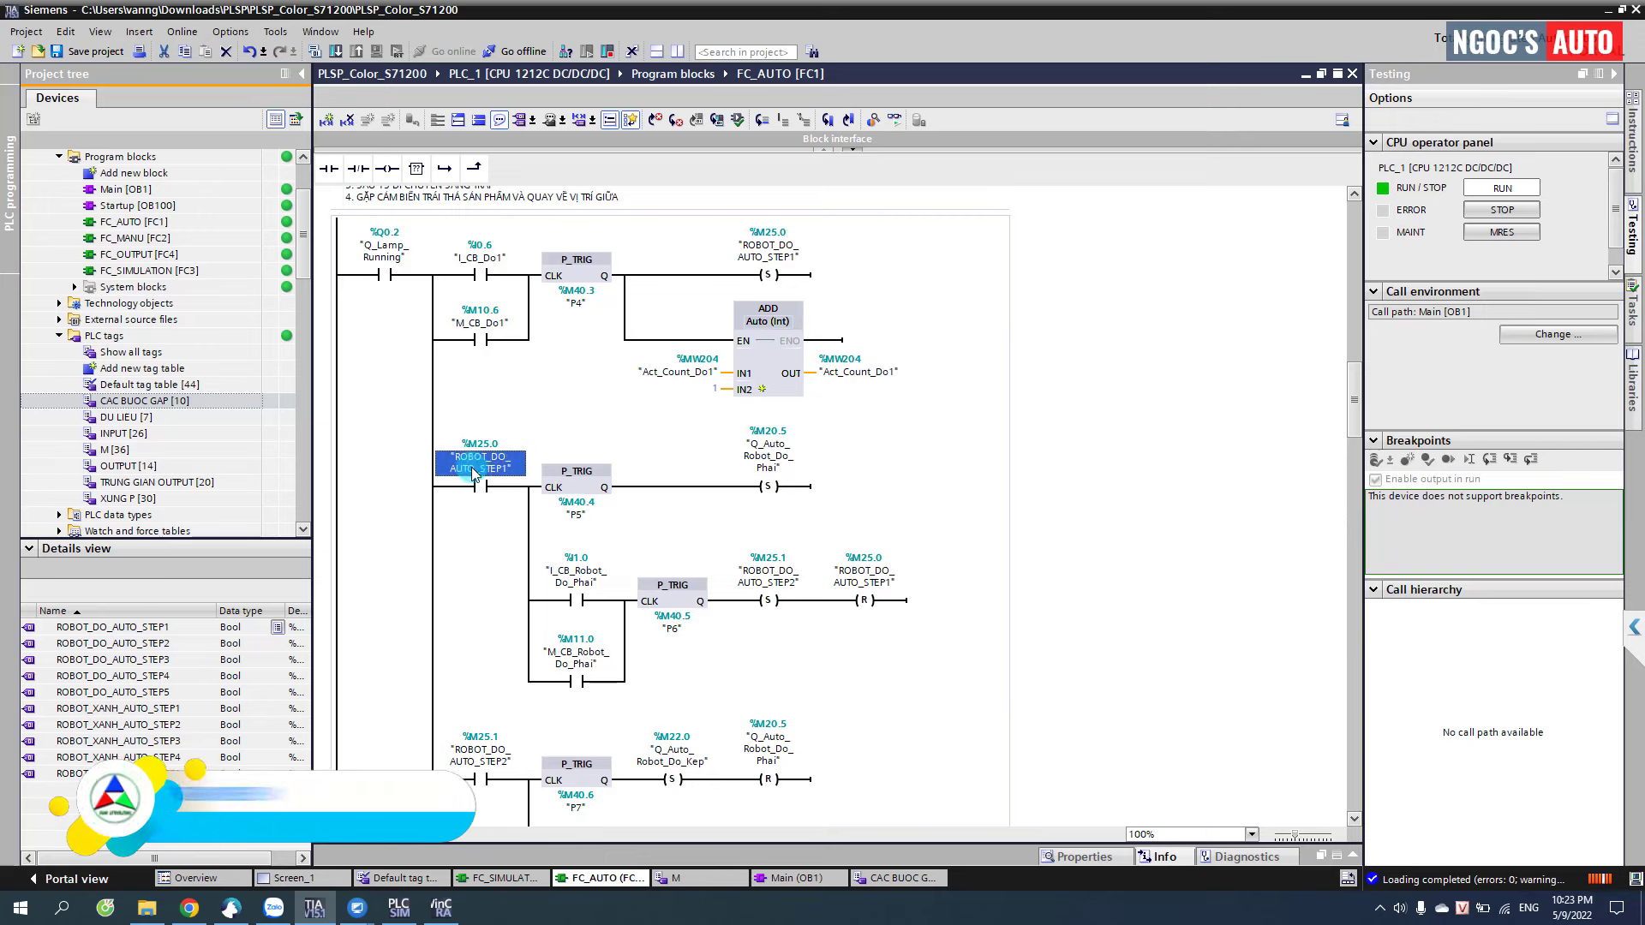
left_click(762, 462)
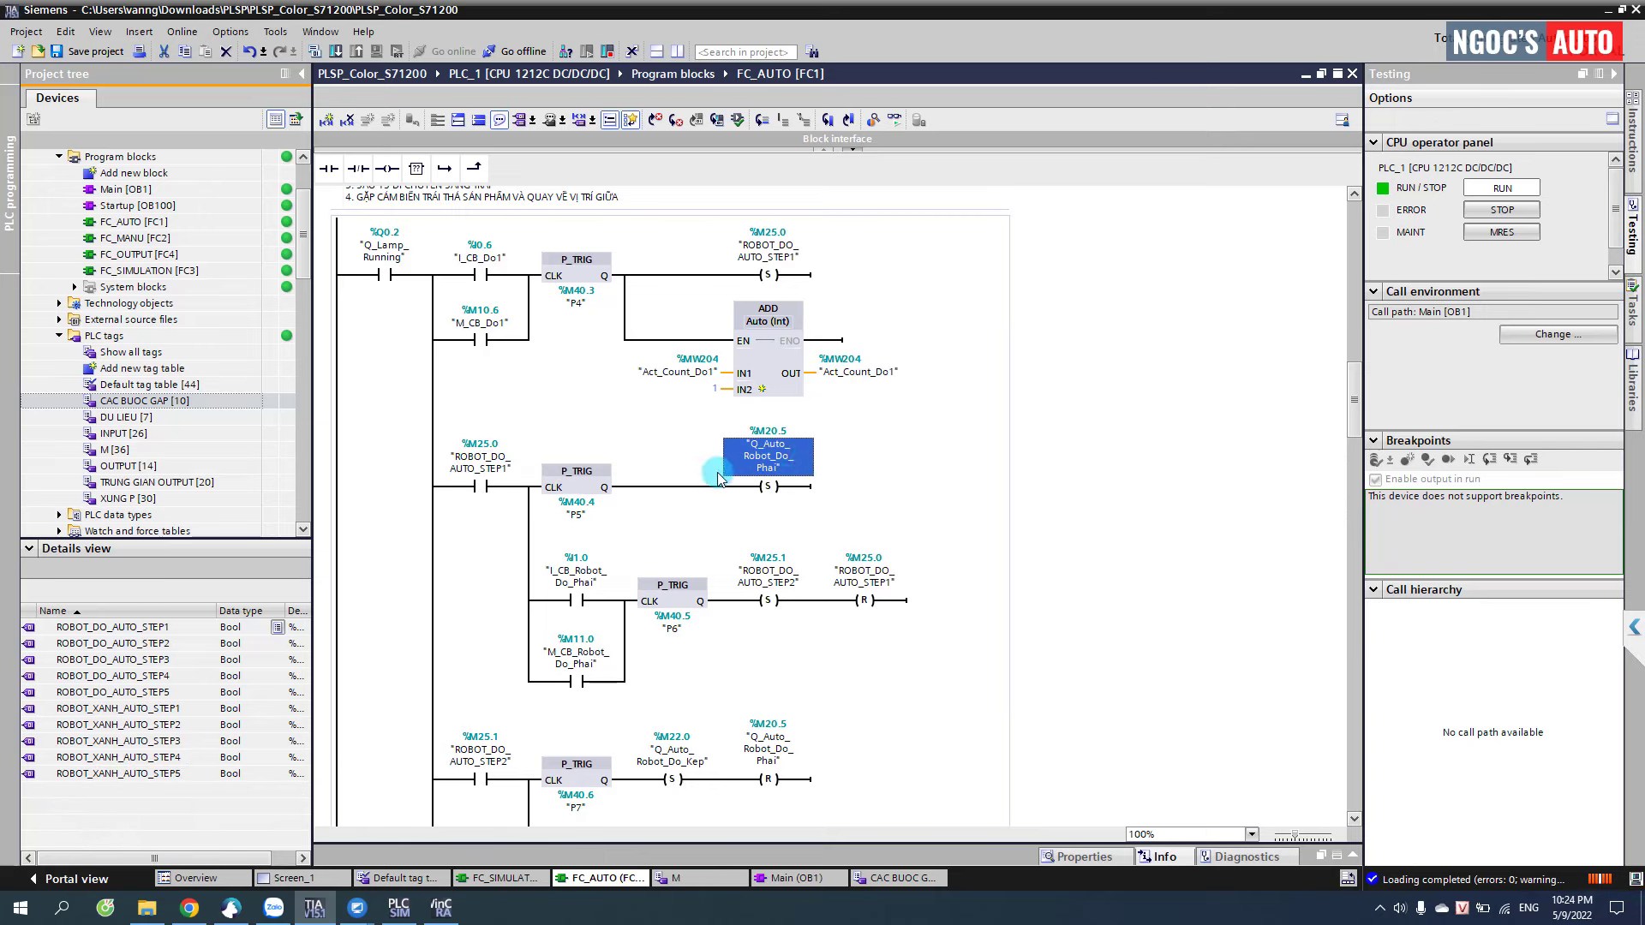
left_click(777, 468)
scroll(777, 463, "down", 1)
left_click(586, 482)
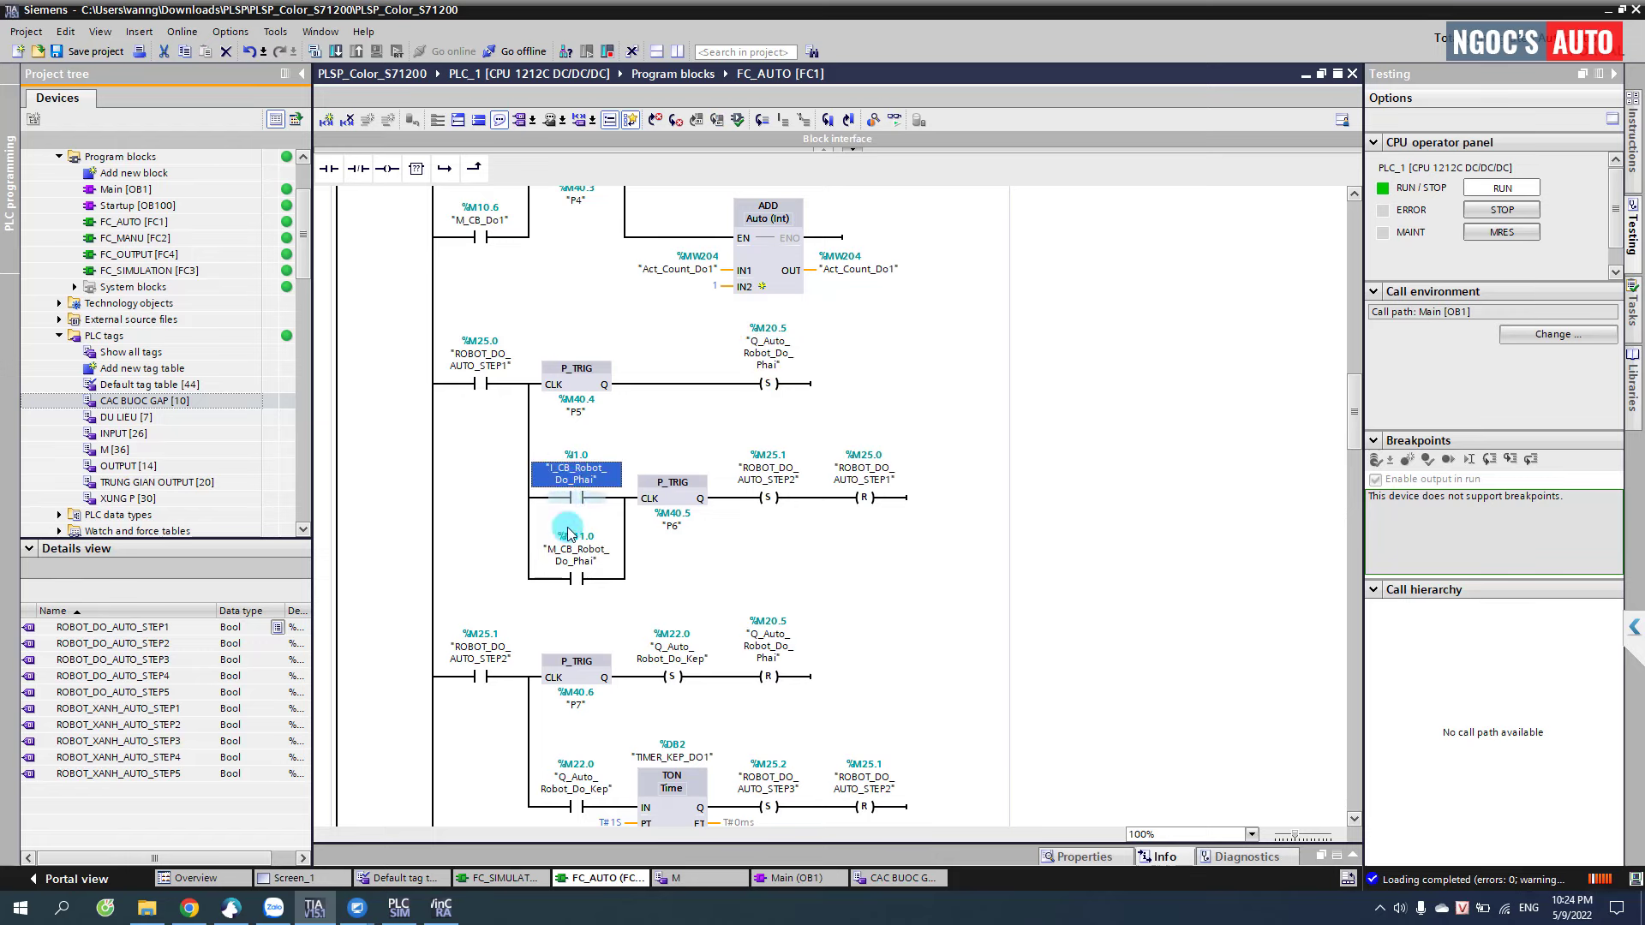
left_click(572, 554)
left_click(749, 472)
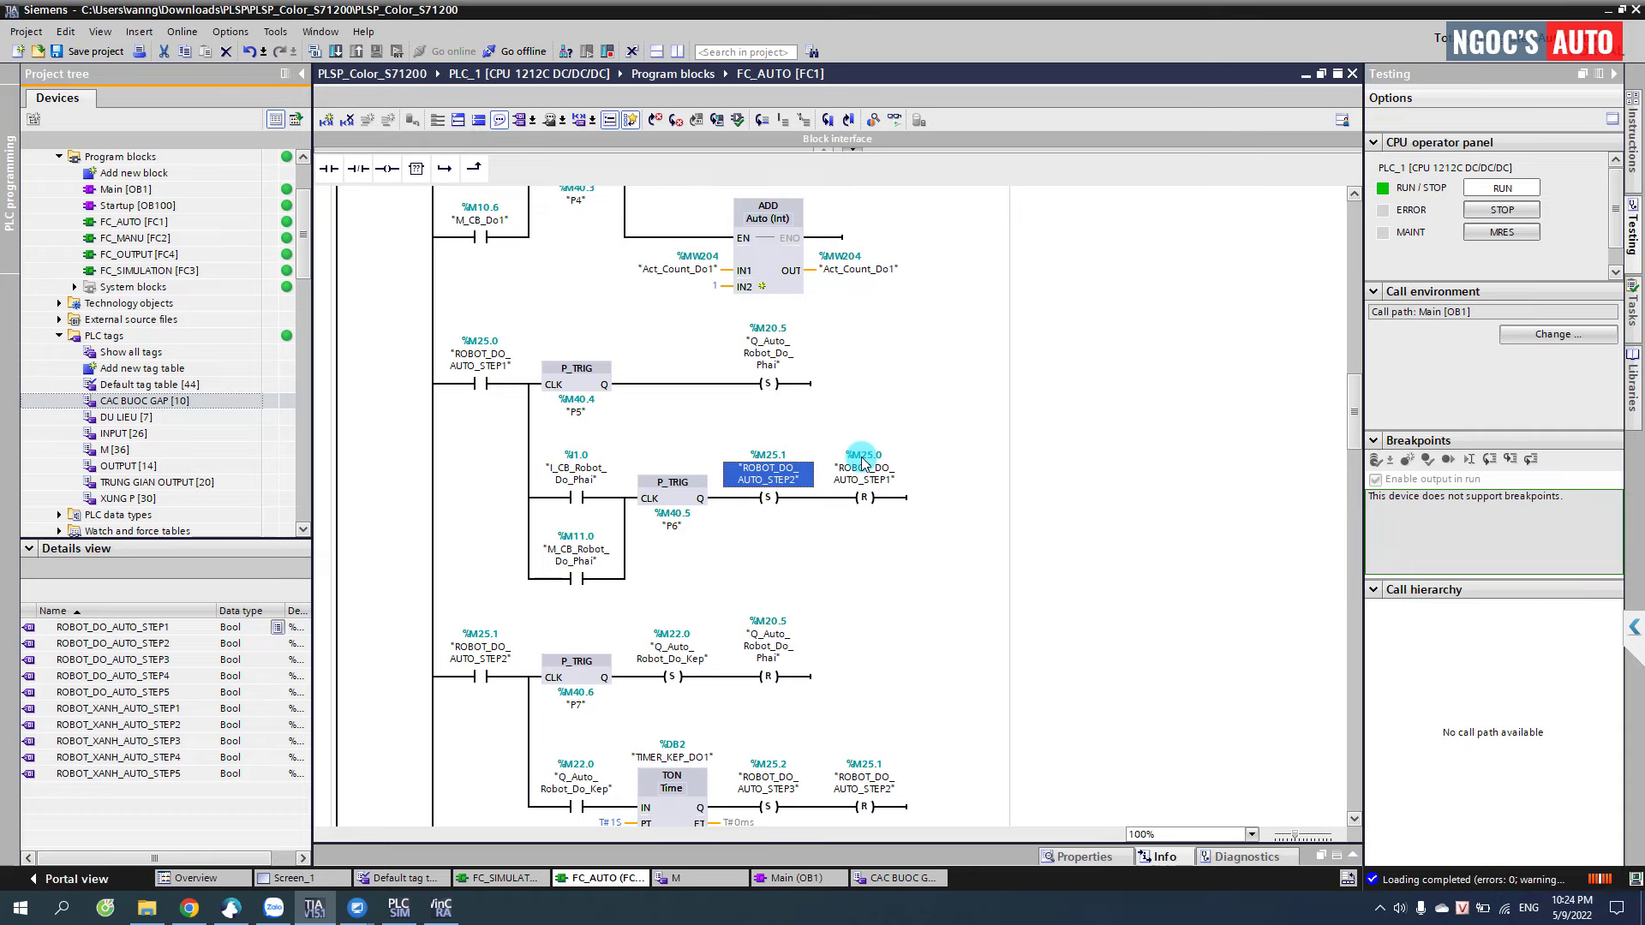
- Examine Network 5's ROBOT_DO_AUTO_STEP2 rung: its contact, the Q_Auto_Robot_Do_Kep set coil and the Q_Auto_Robot_Do_Phai reset coil
scroll(861, 461, "down", 1)
left_click(519, 550)
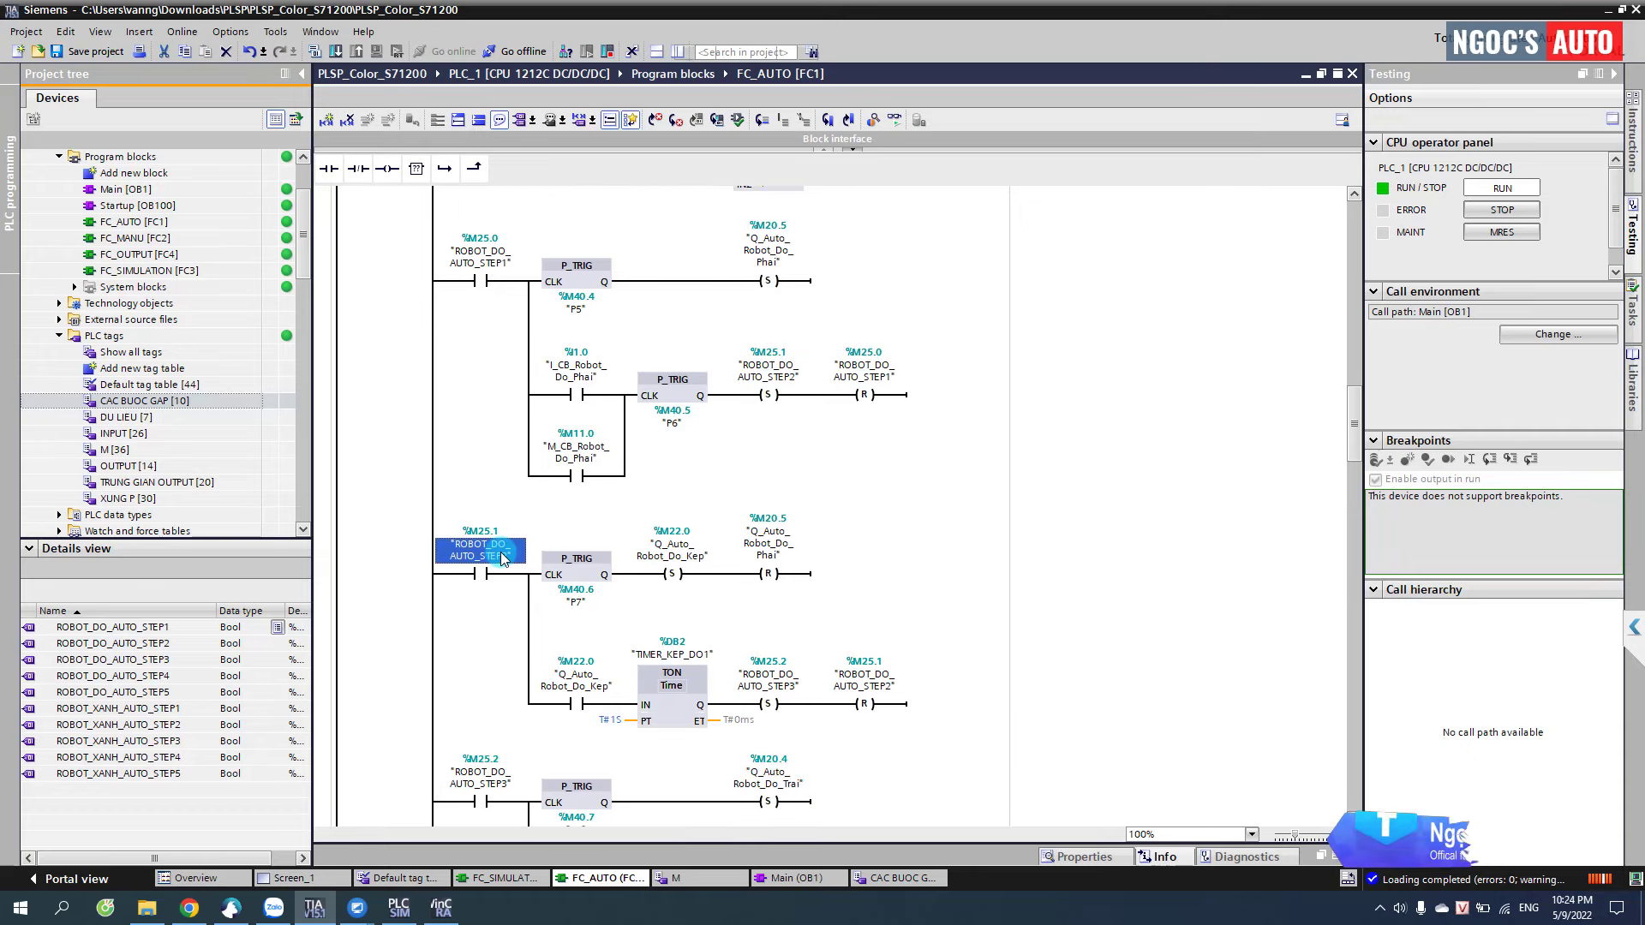
left_click(644, 556)
scroll(635, 568, "down", 1)
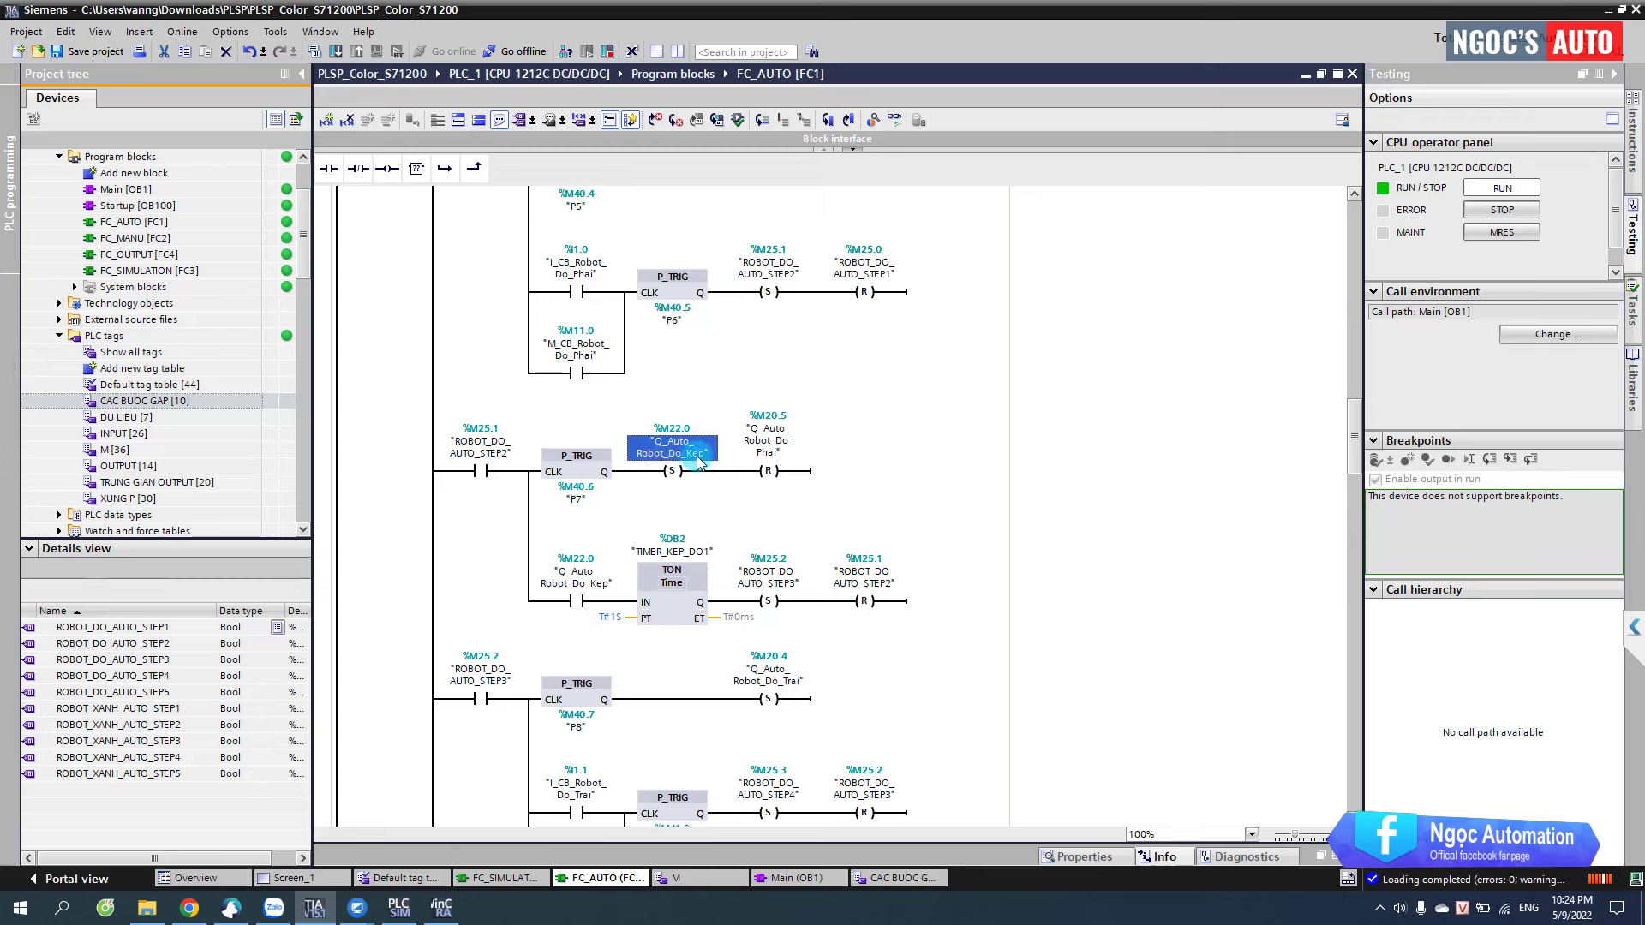
left_click(767, 444)
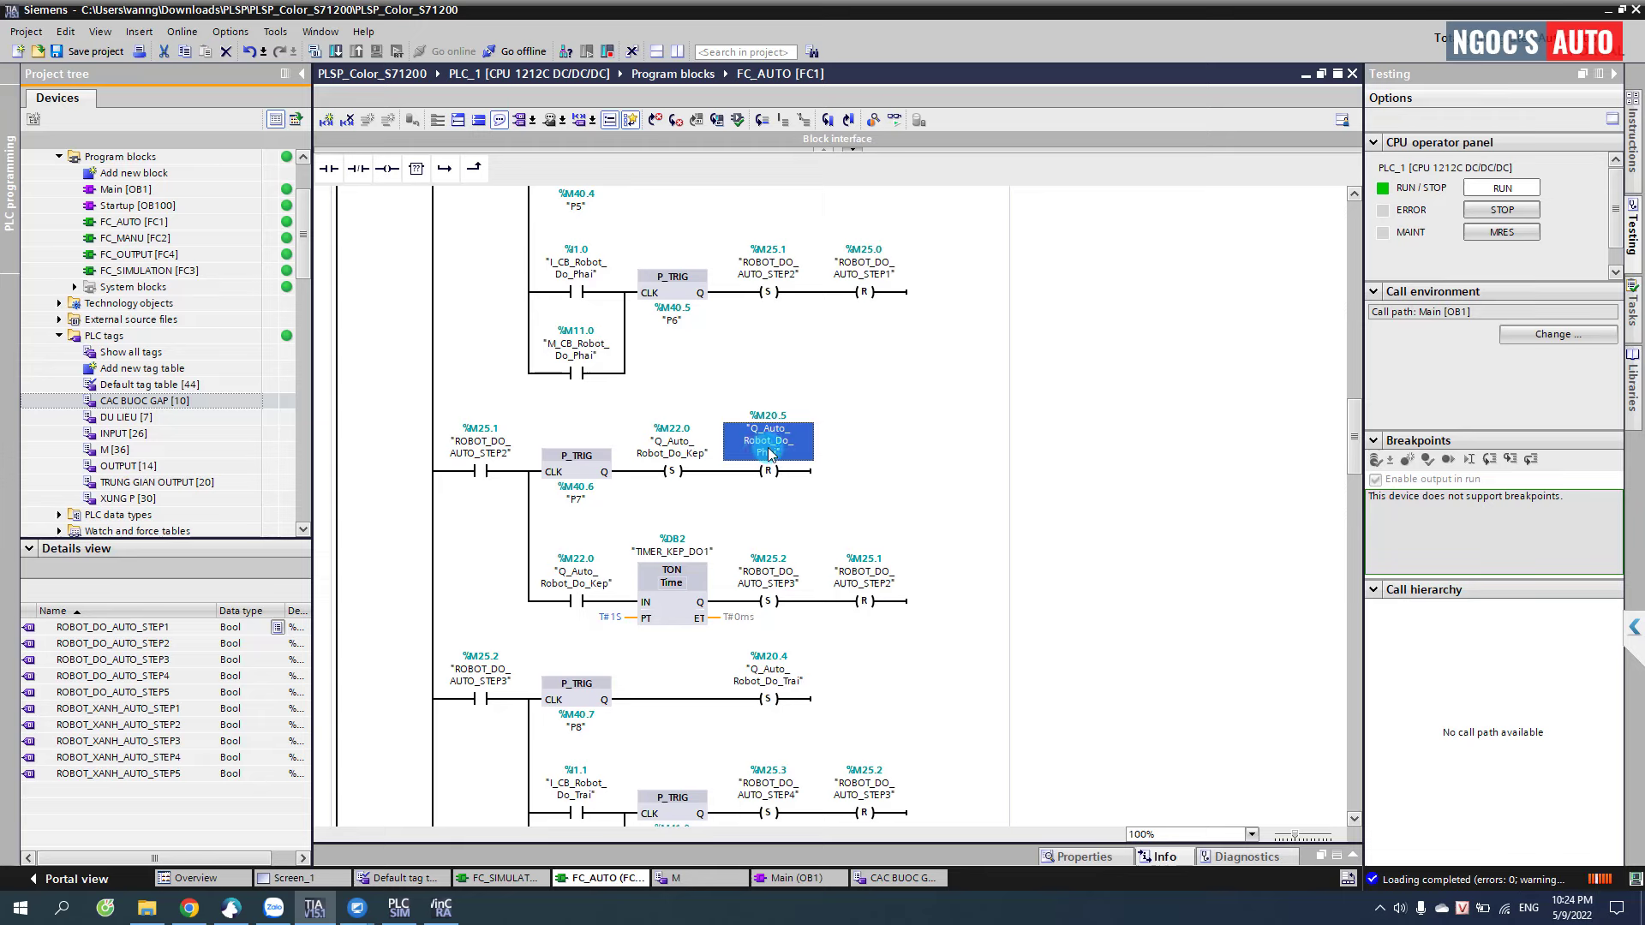